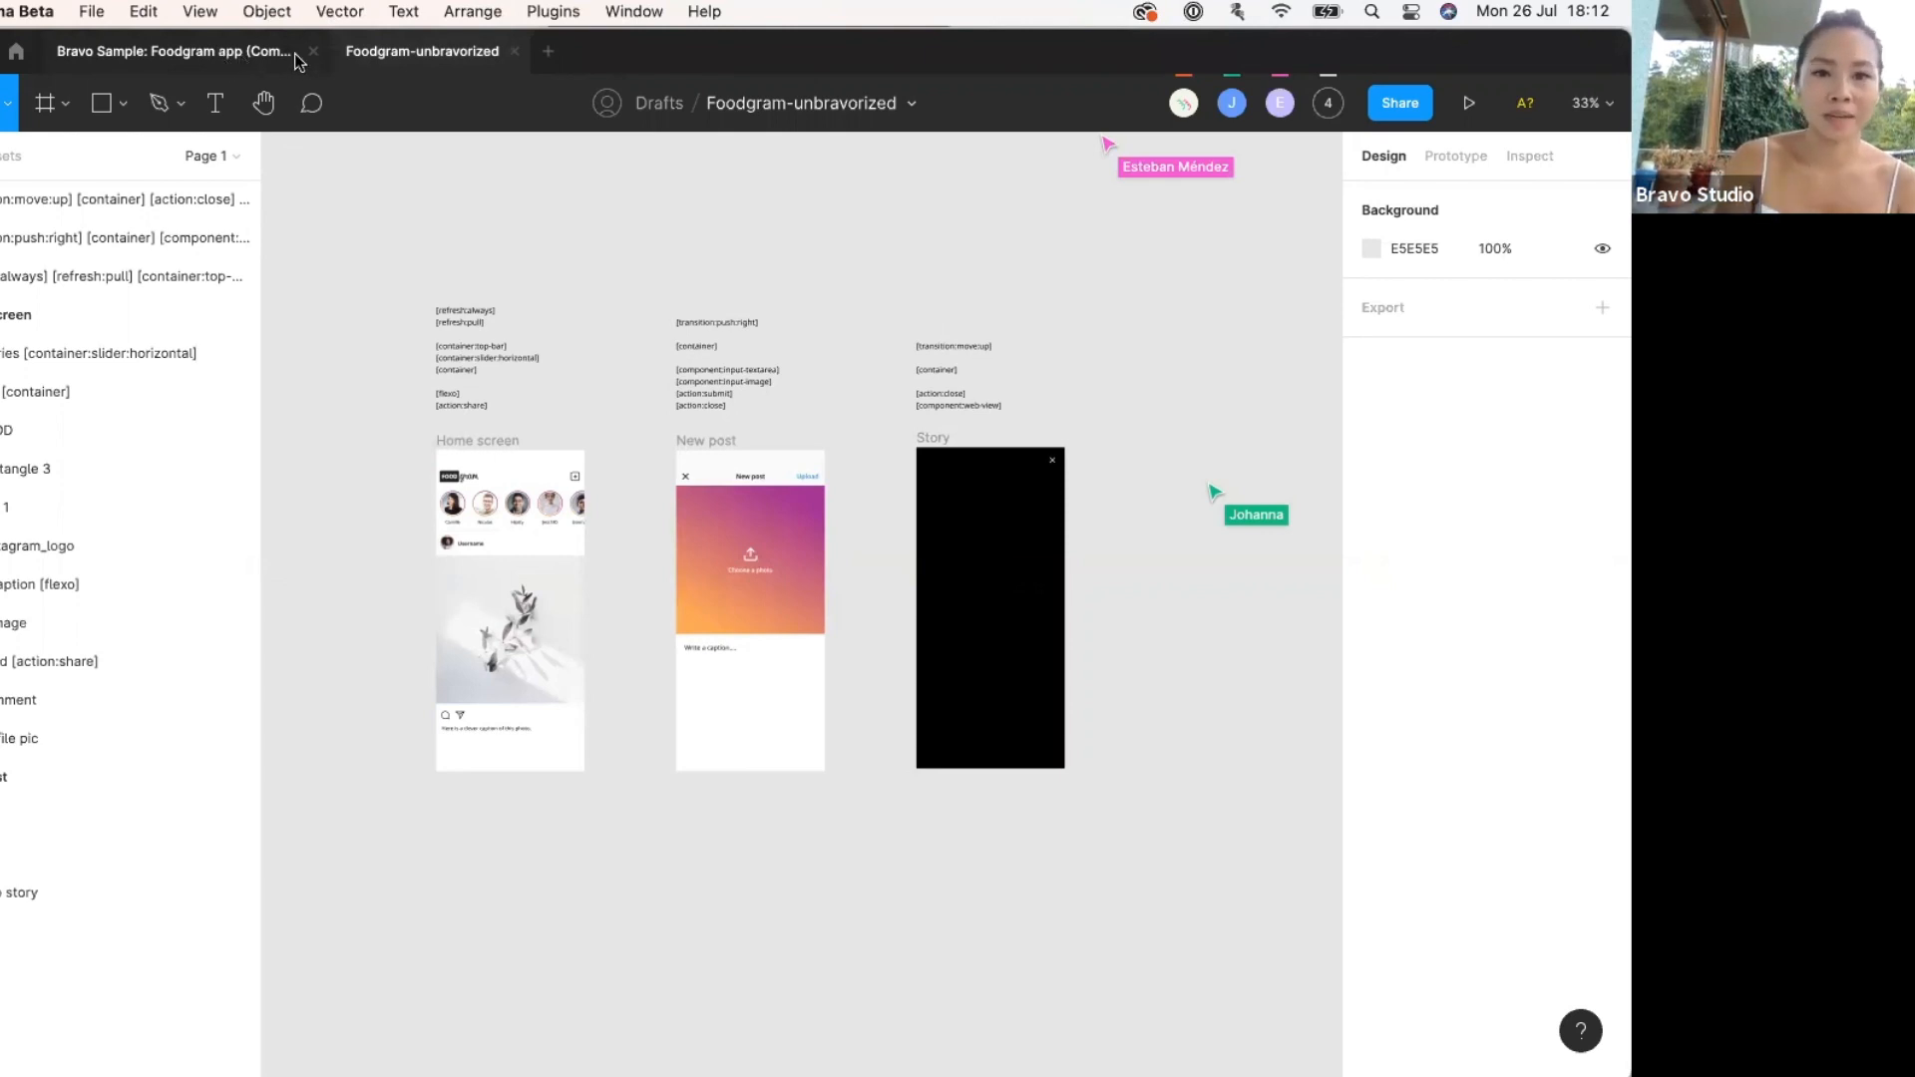
Switch to the Bravo Sample: Foodgram app file and view its six app screens at about 31%.
scroll(443, 317, down, 2)
click(250, 52)
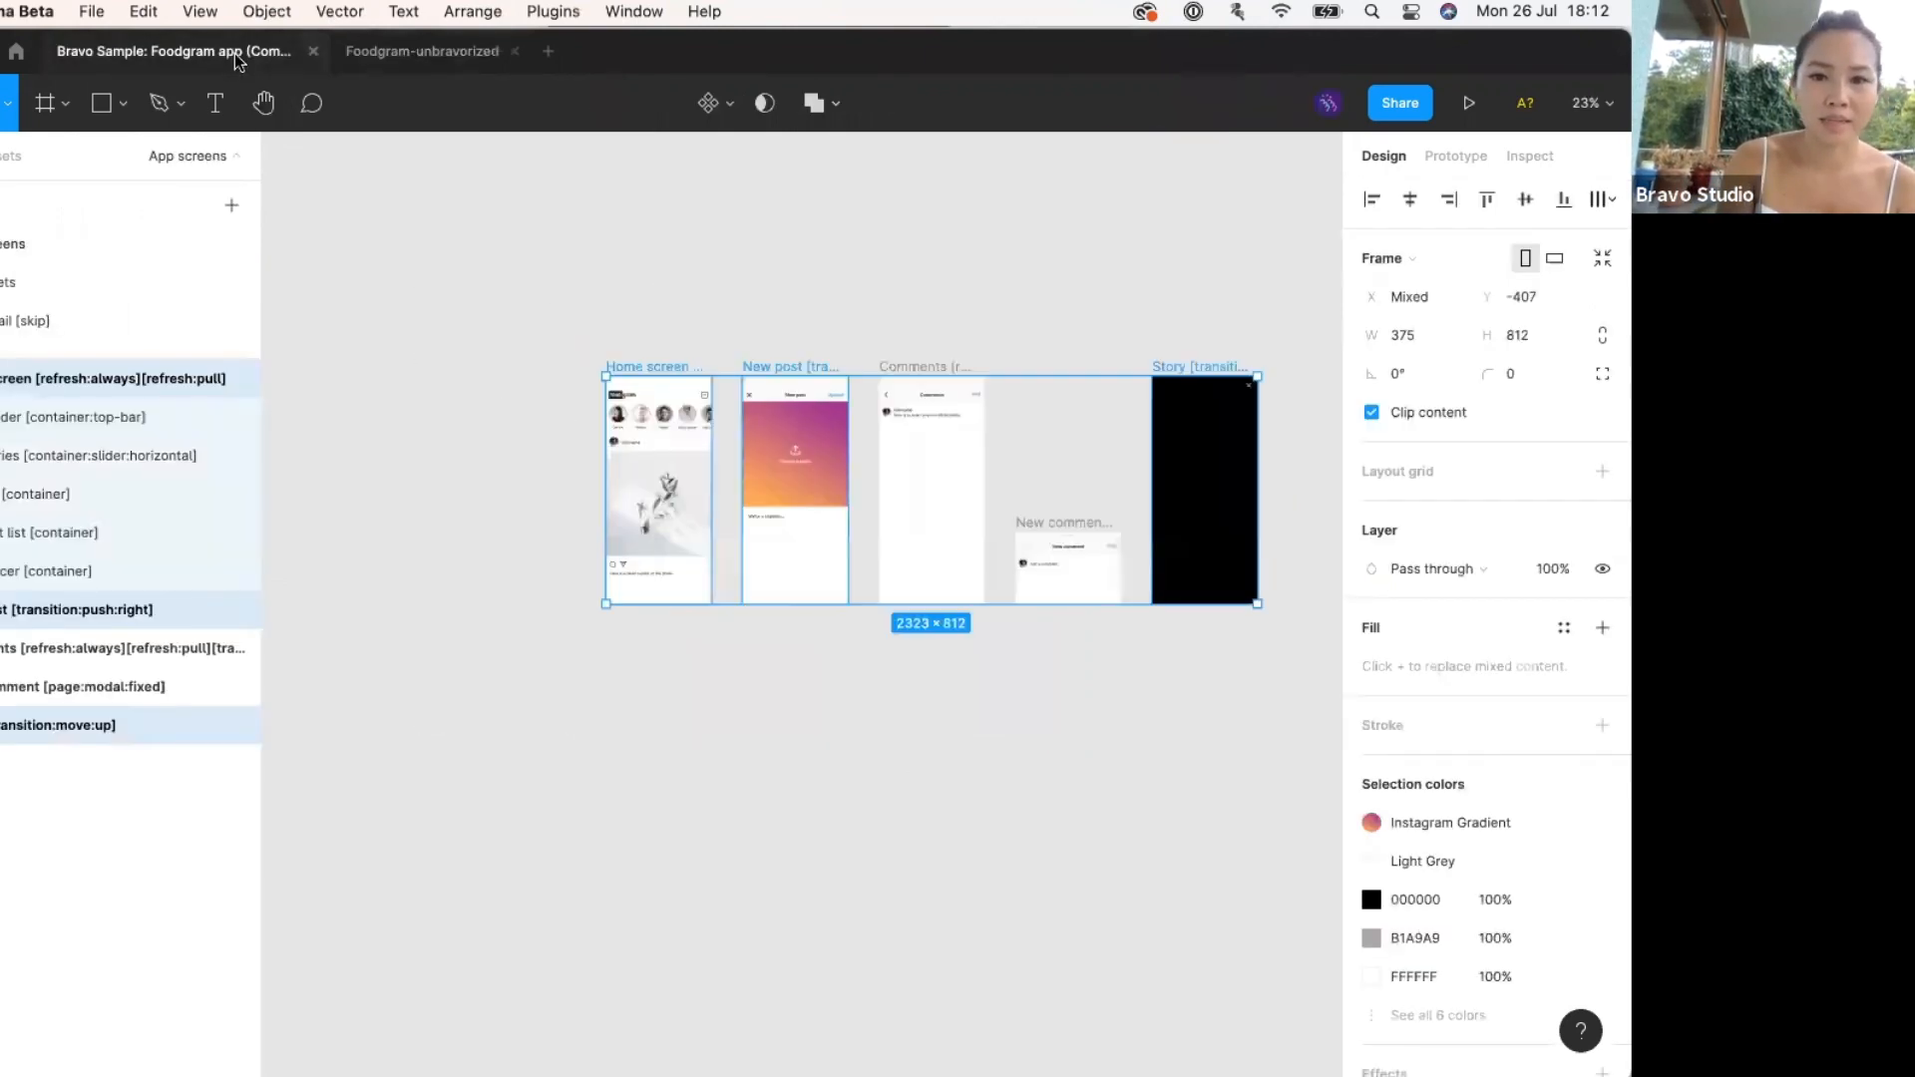
scroll(686, 302, right, 2)
click(686, 302)
scroll(684, 309, up, 3)
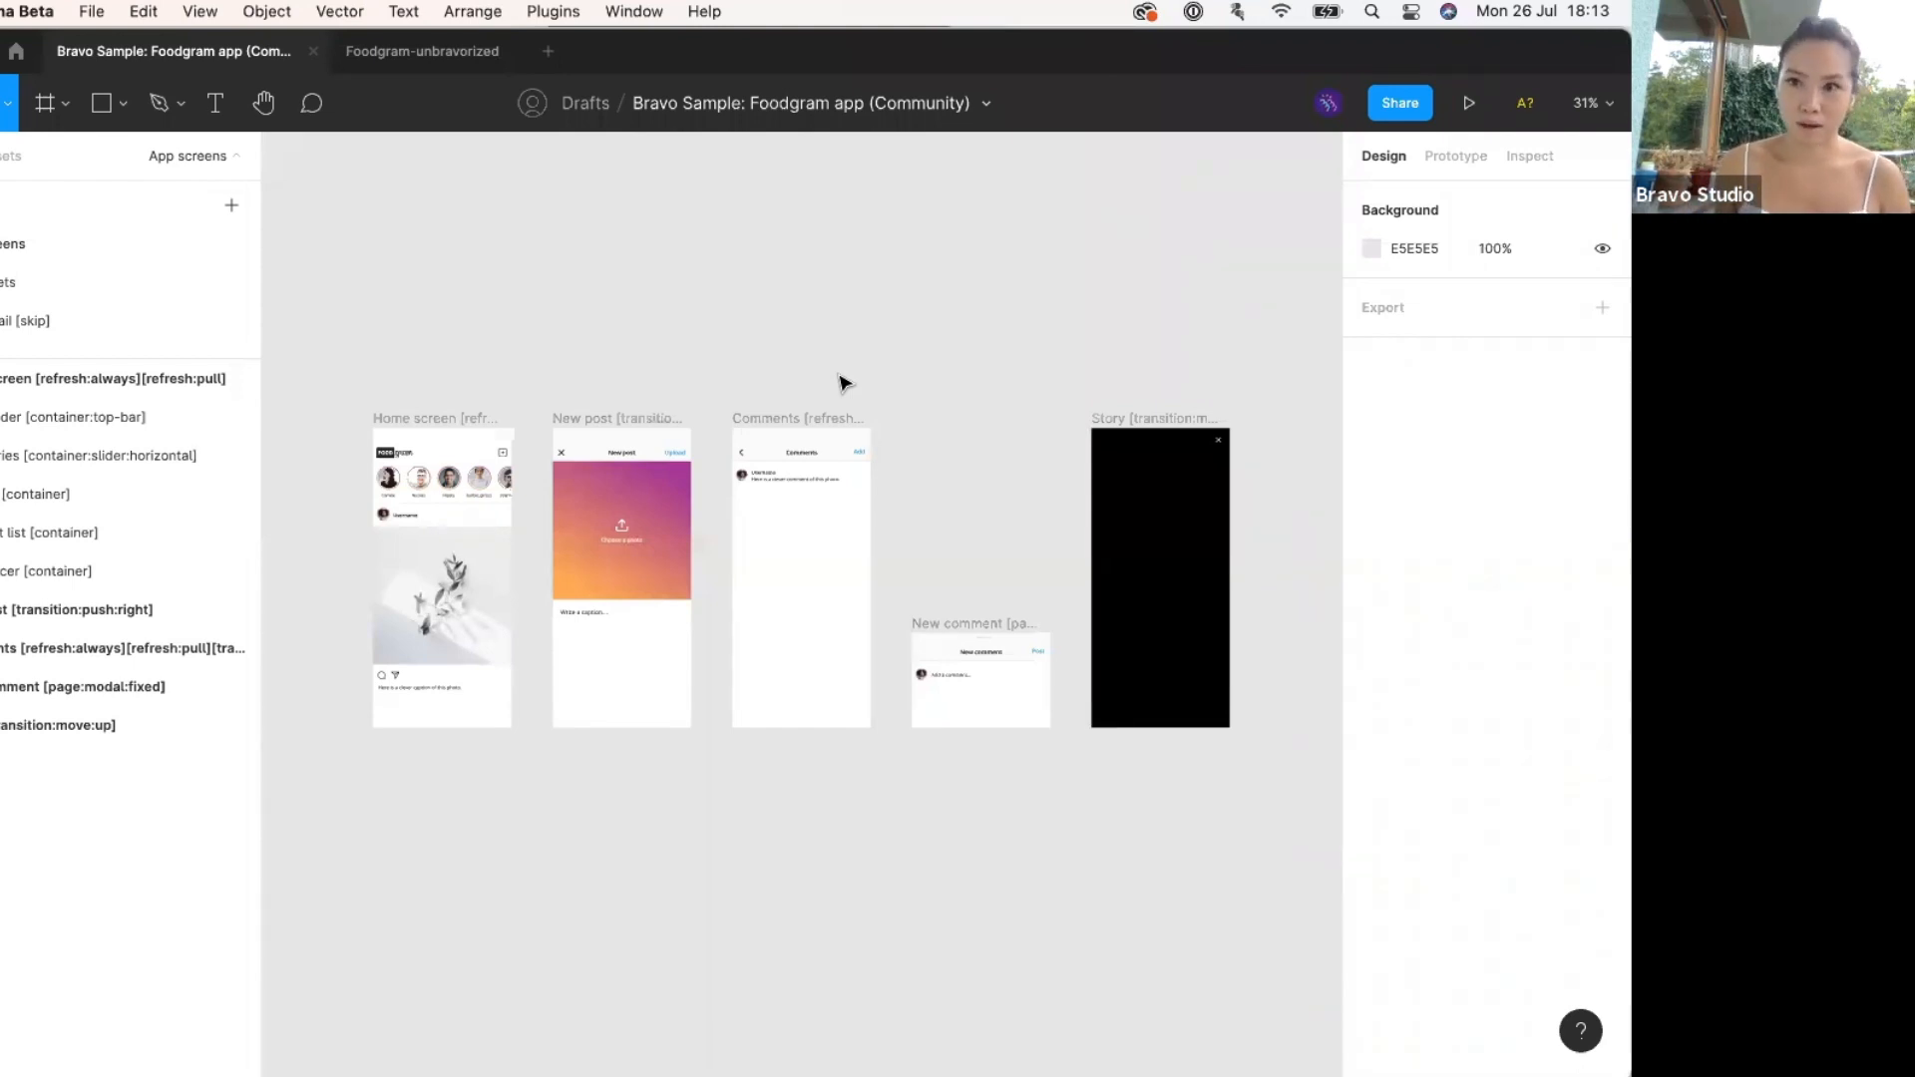
key(ctrl+Up)
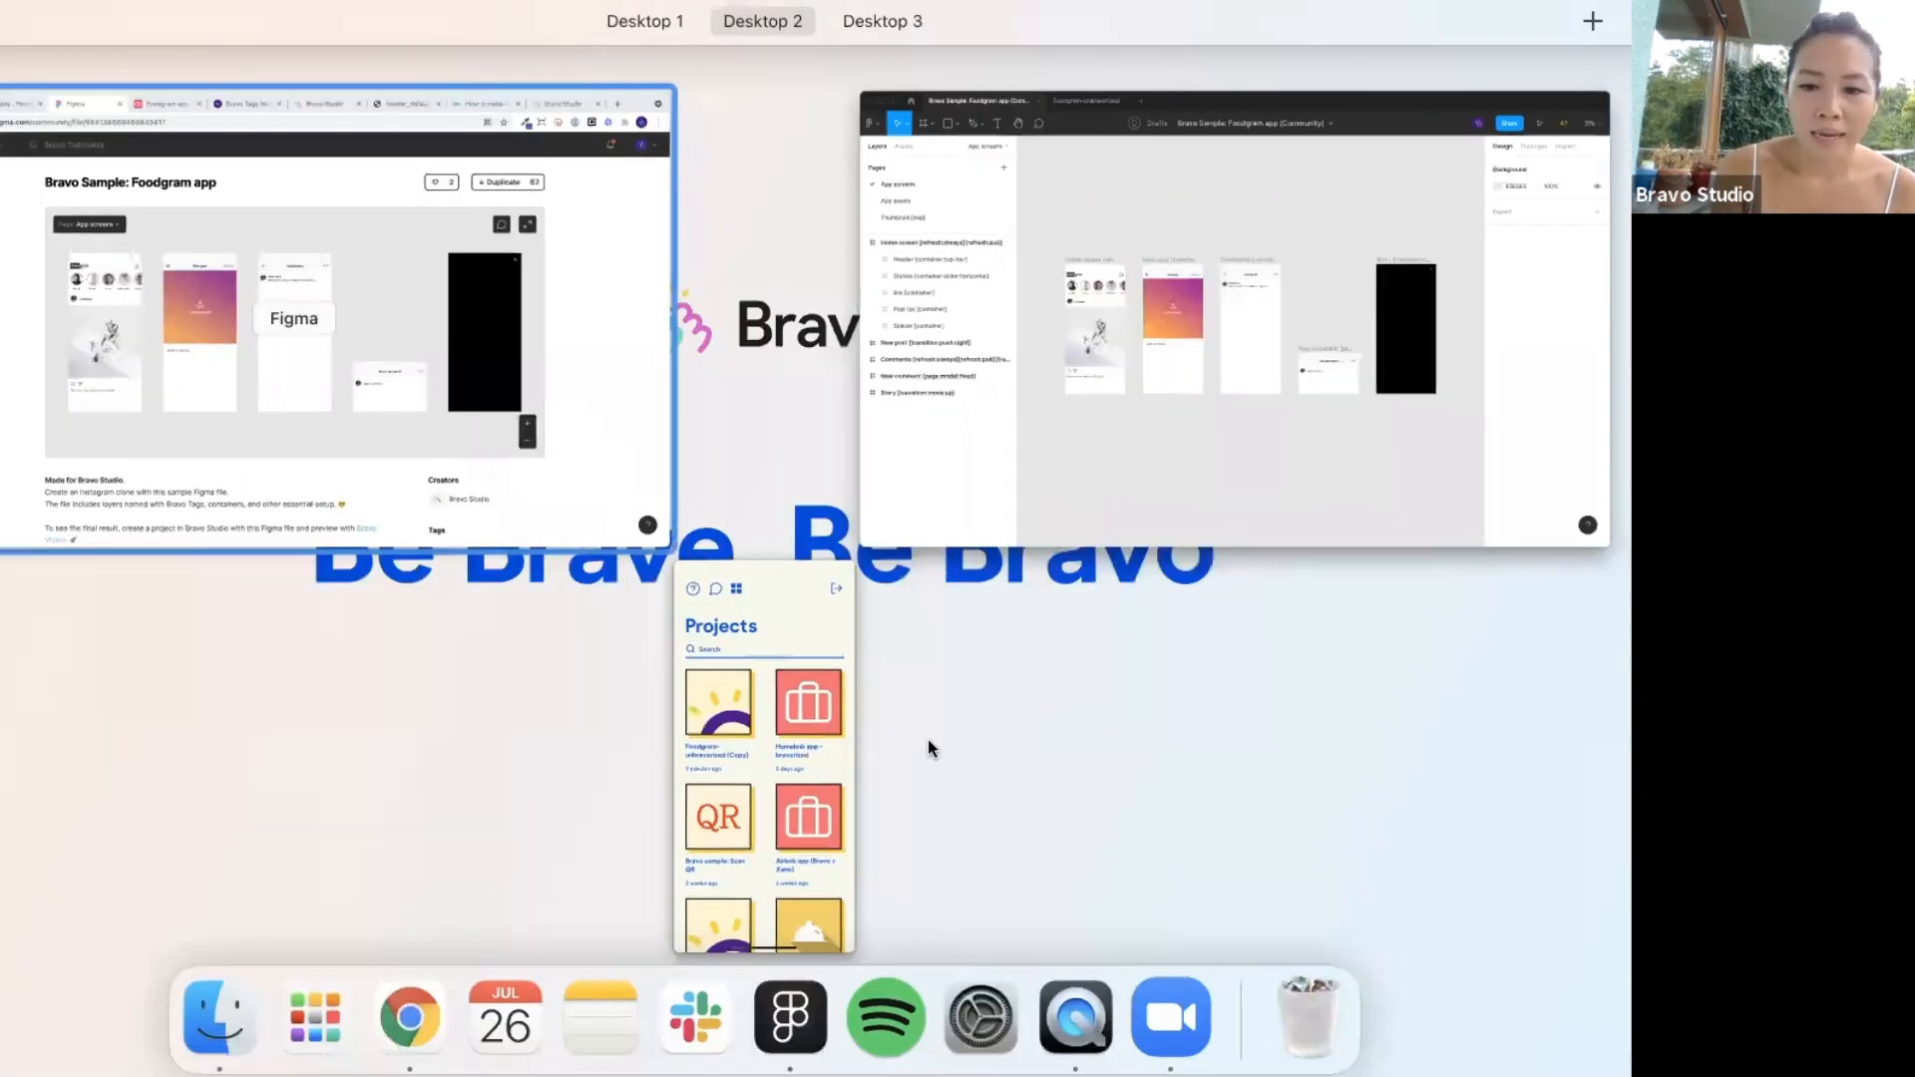
click(1171, 1018)
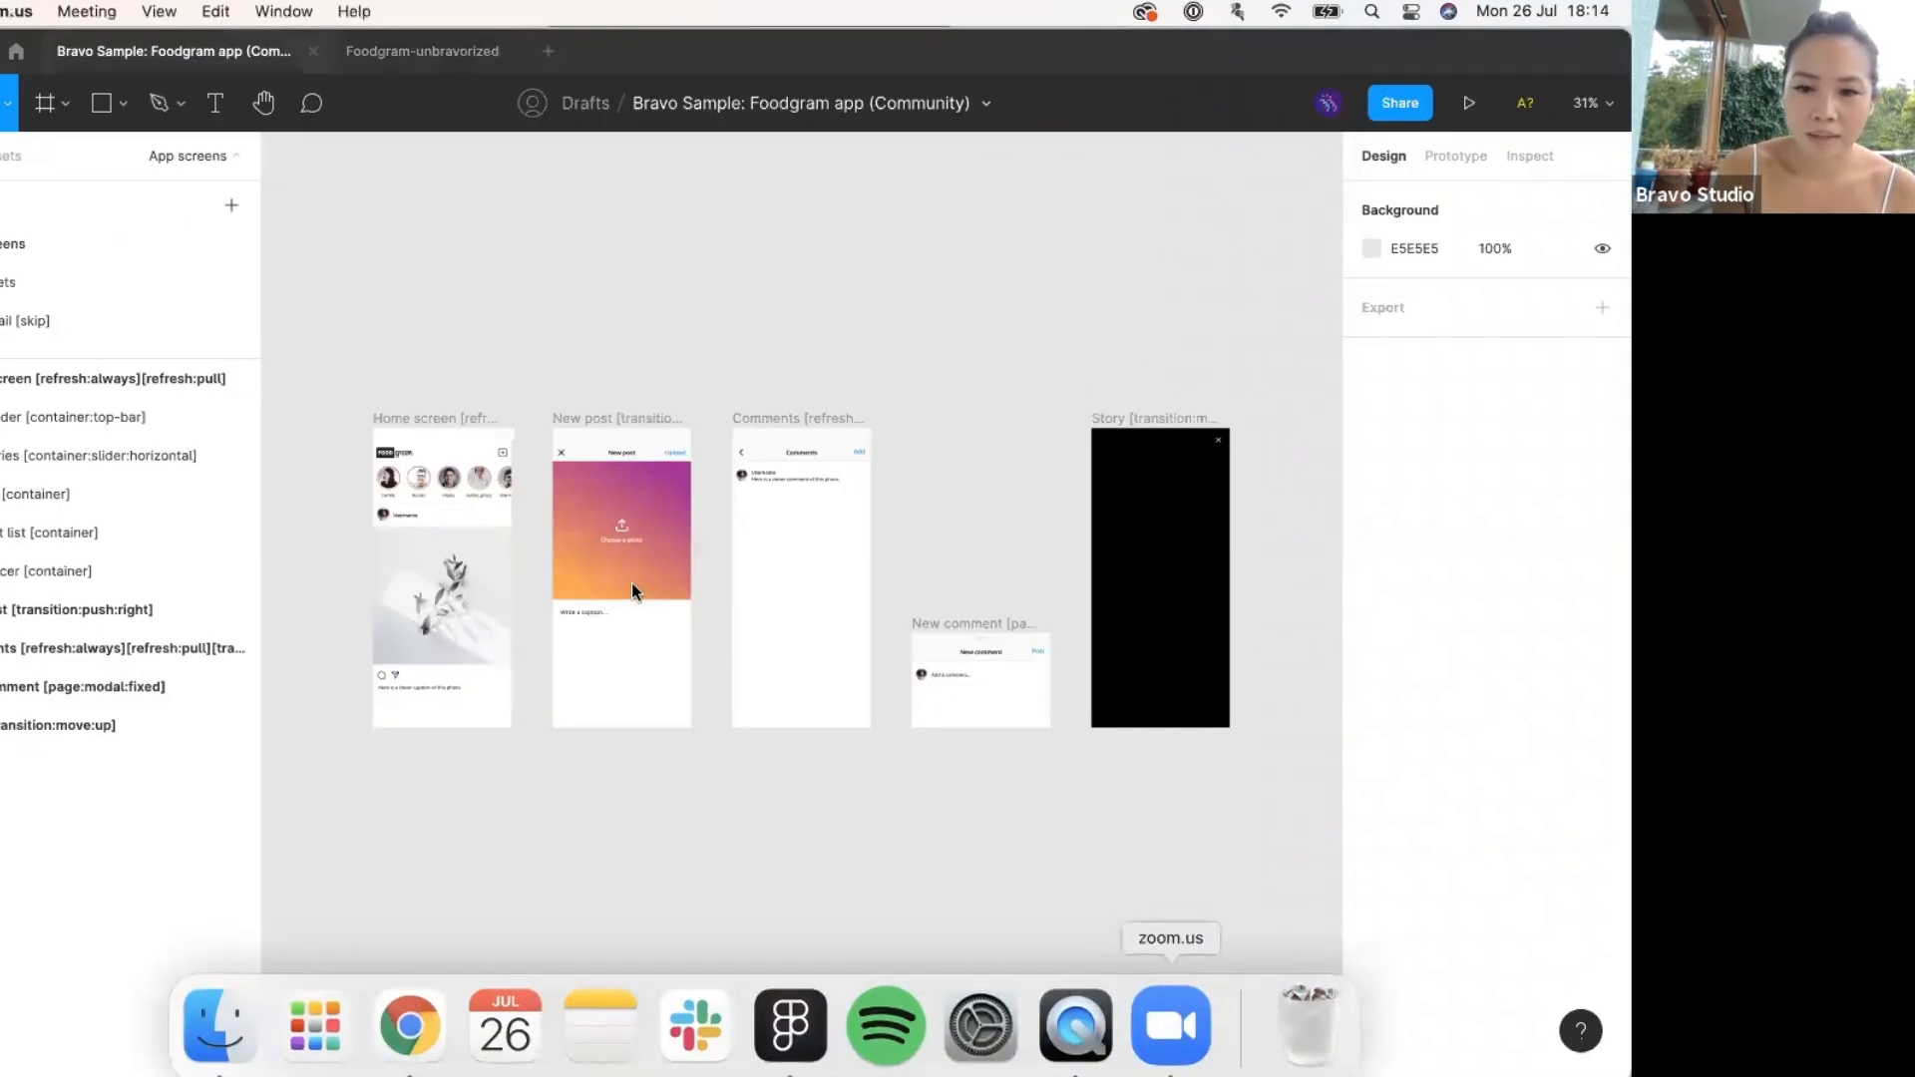
key(super+w)
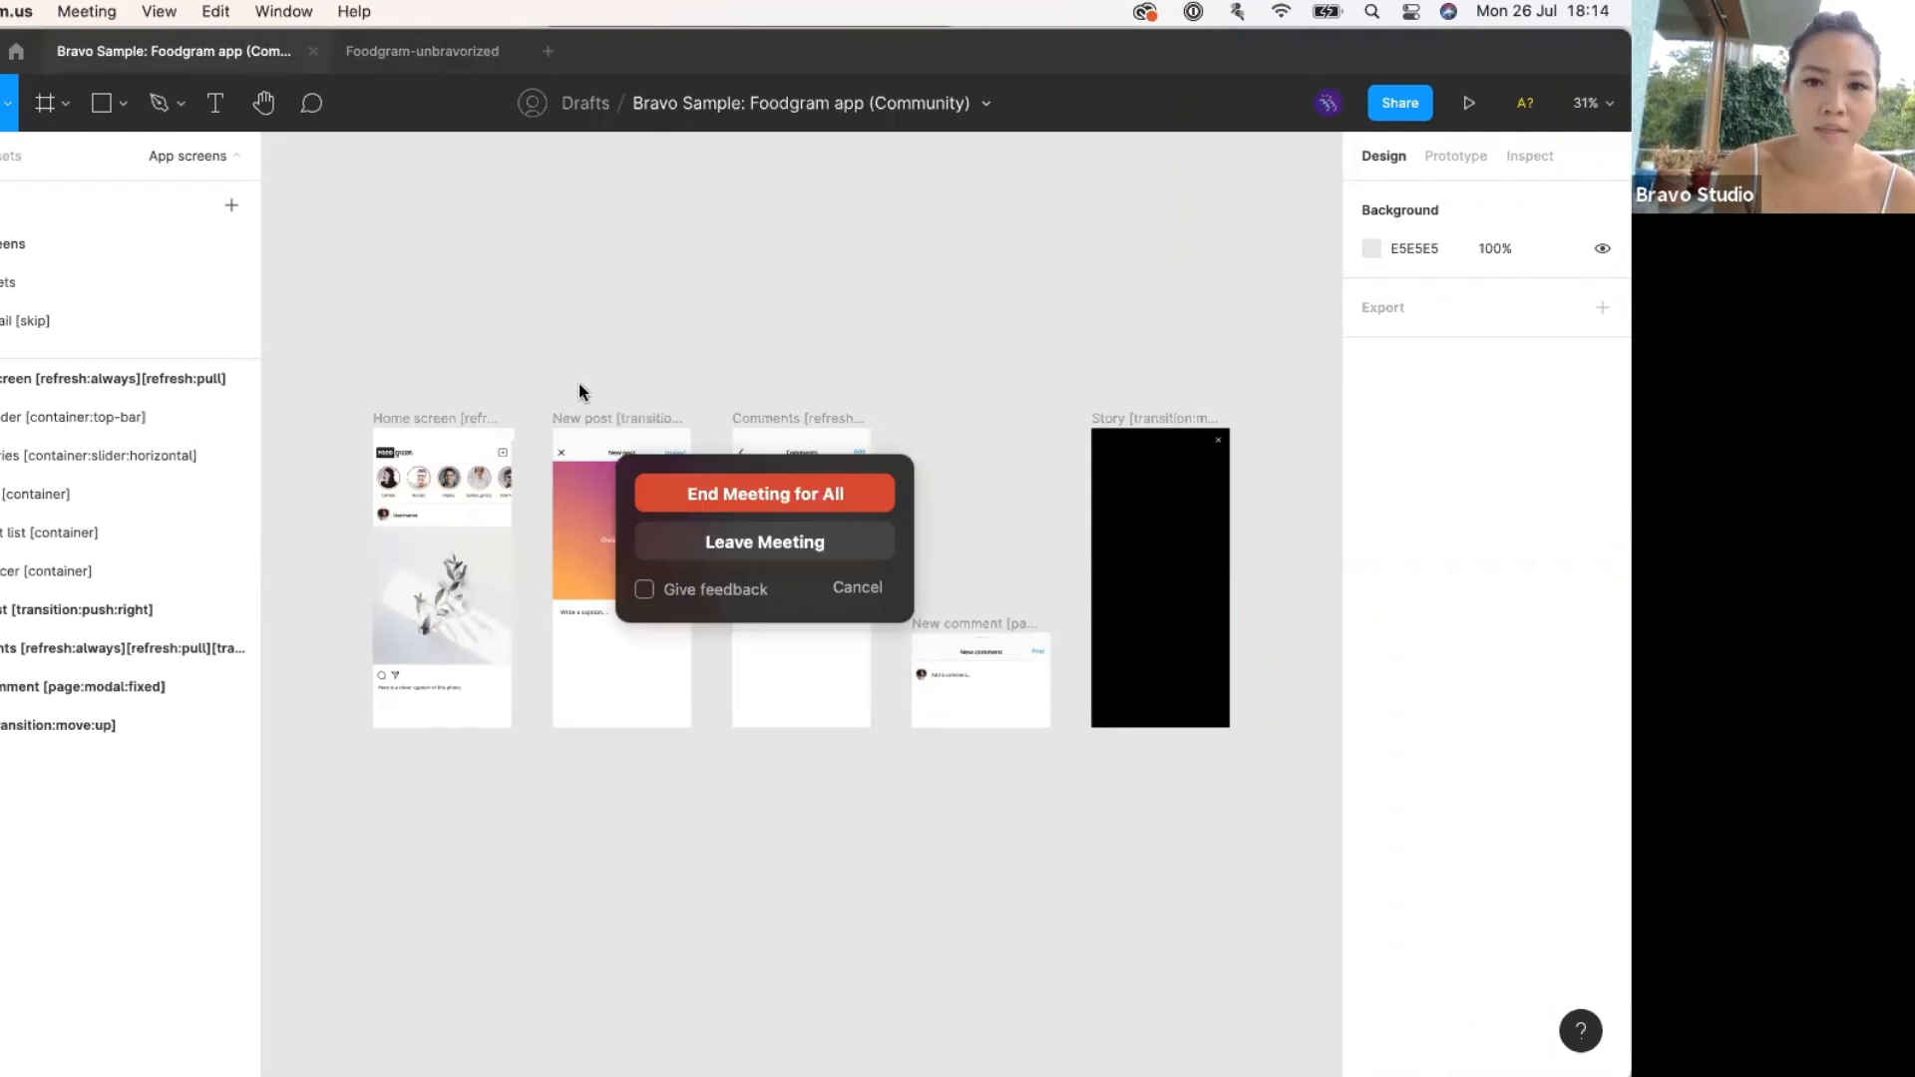
click(849, 585)
key(ctrl+Up)
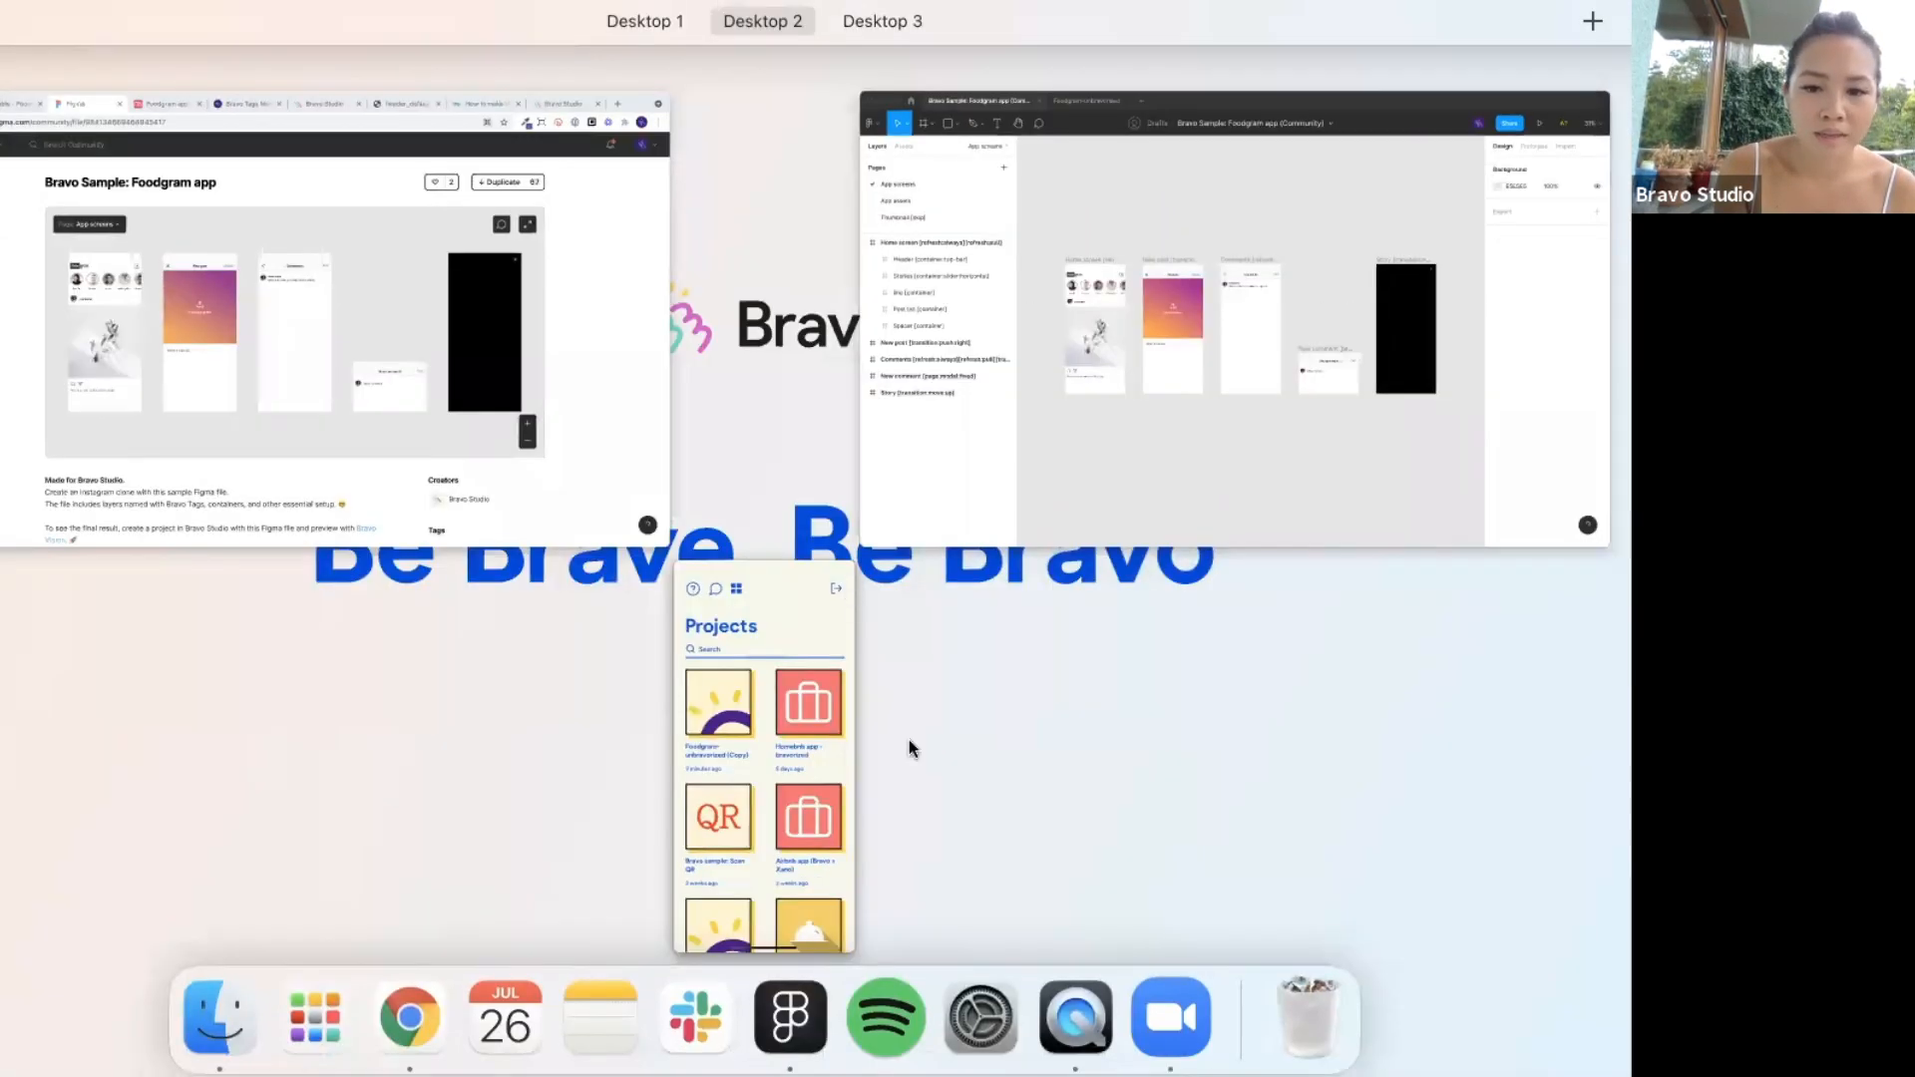
click(1169, 439)
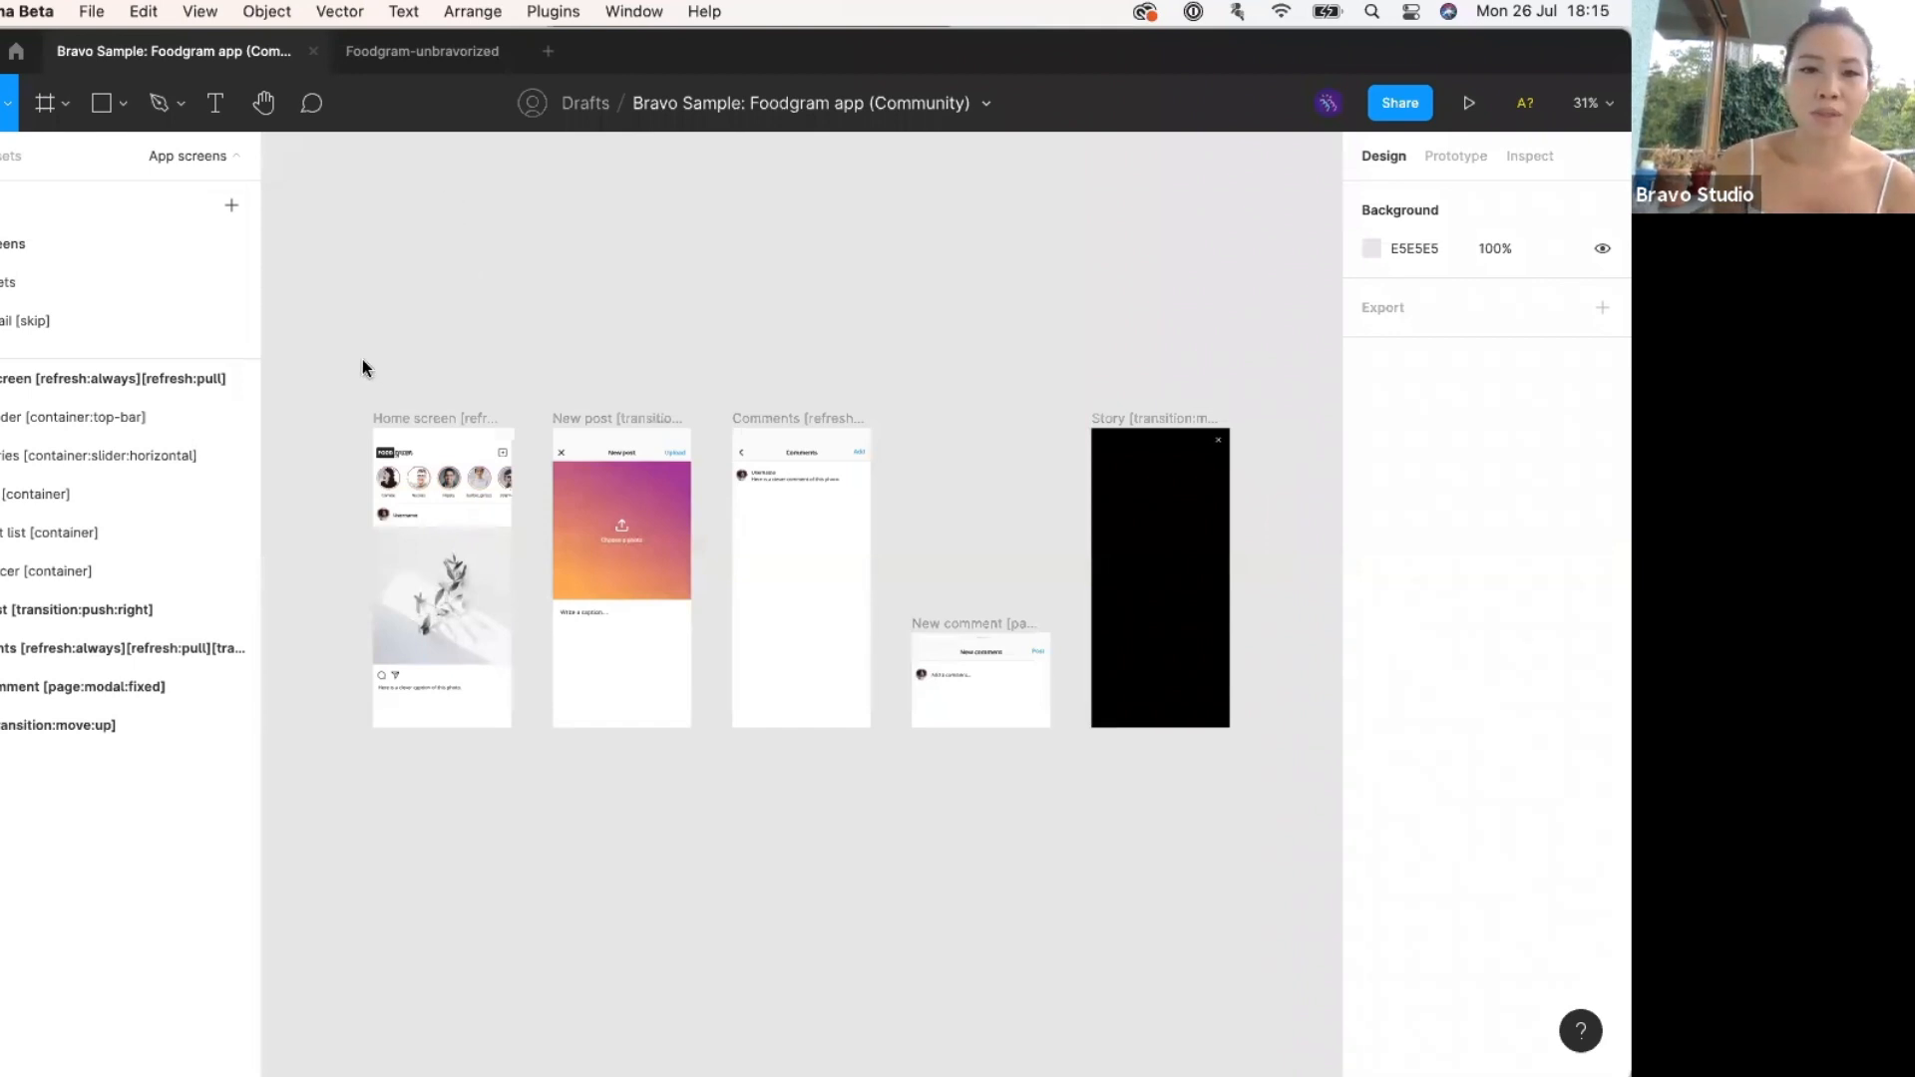
Switch to the Foodgram-unbravorized file and zoom the canvas to about 48%.
click(398, 64)
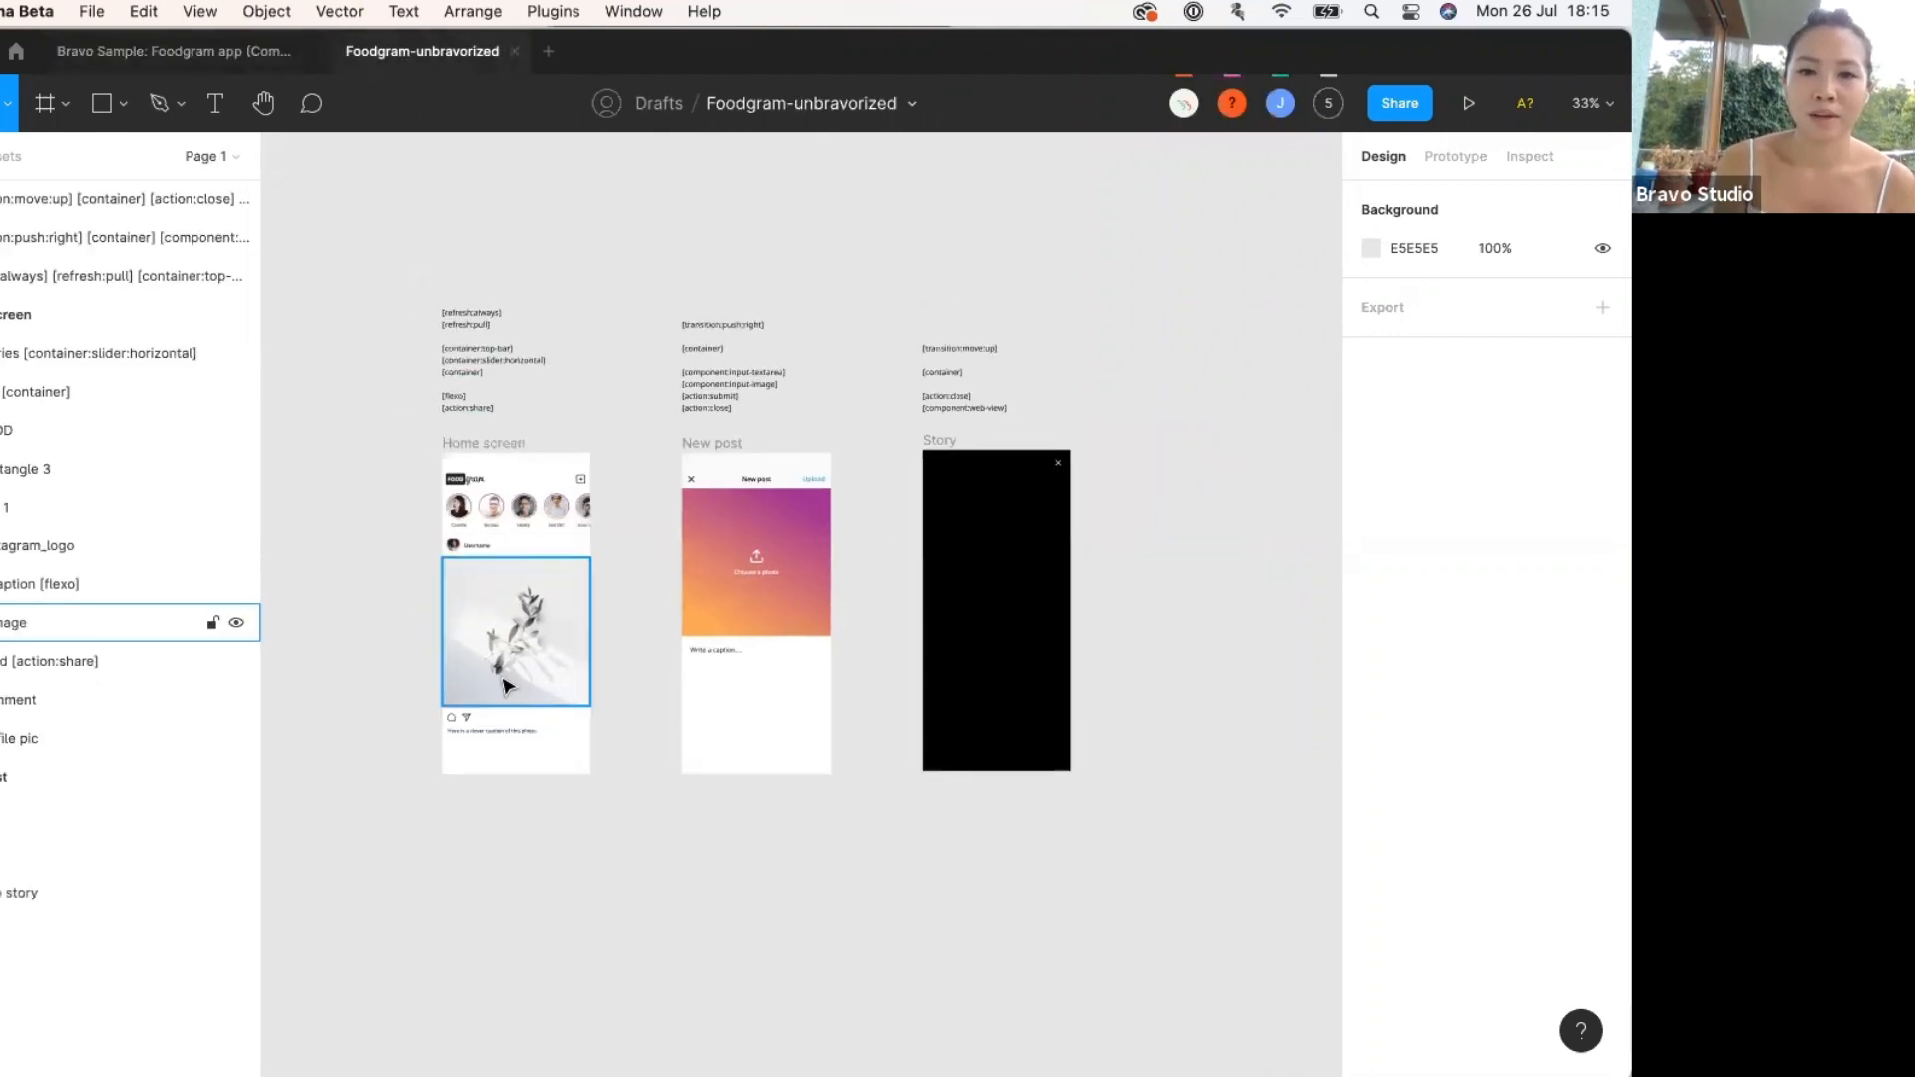
scroll(504, 694, up, 3)
scroll(505, 693, down, 3)
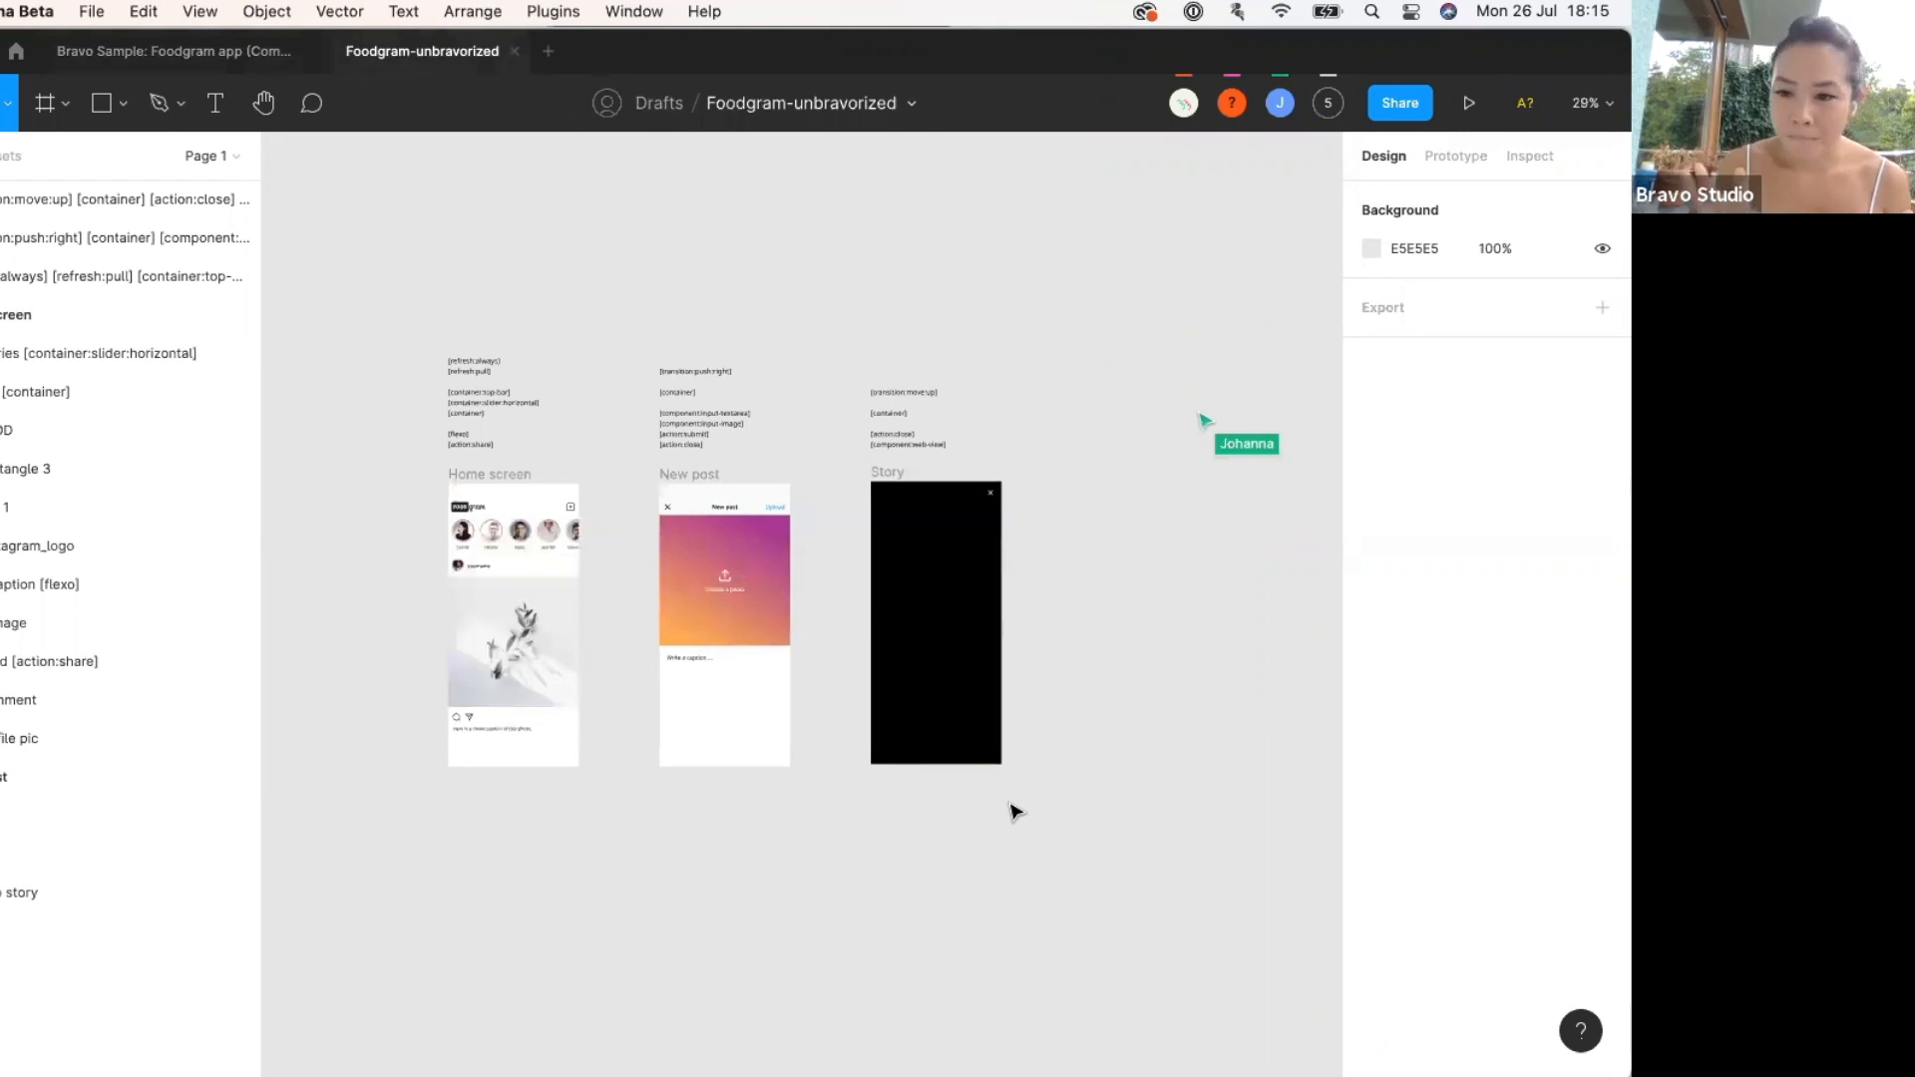
scroll(886, 718, up, 5)
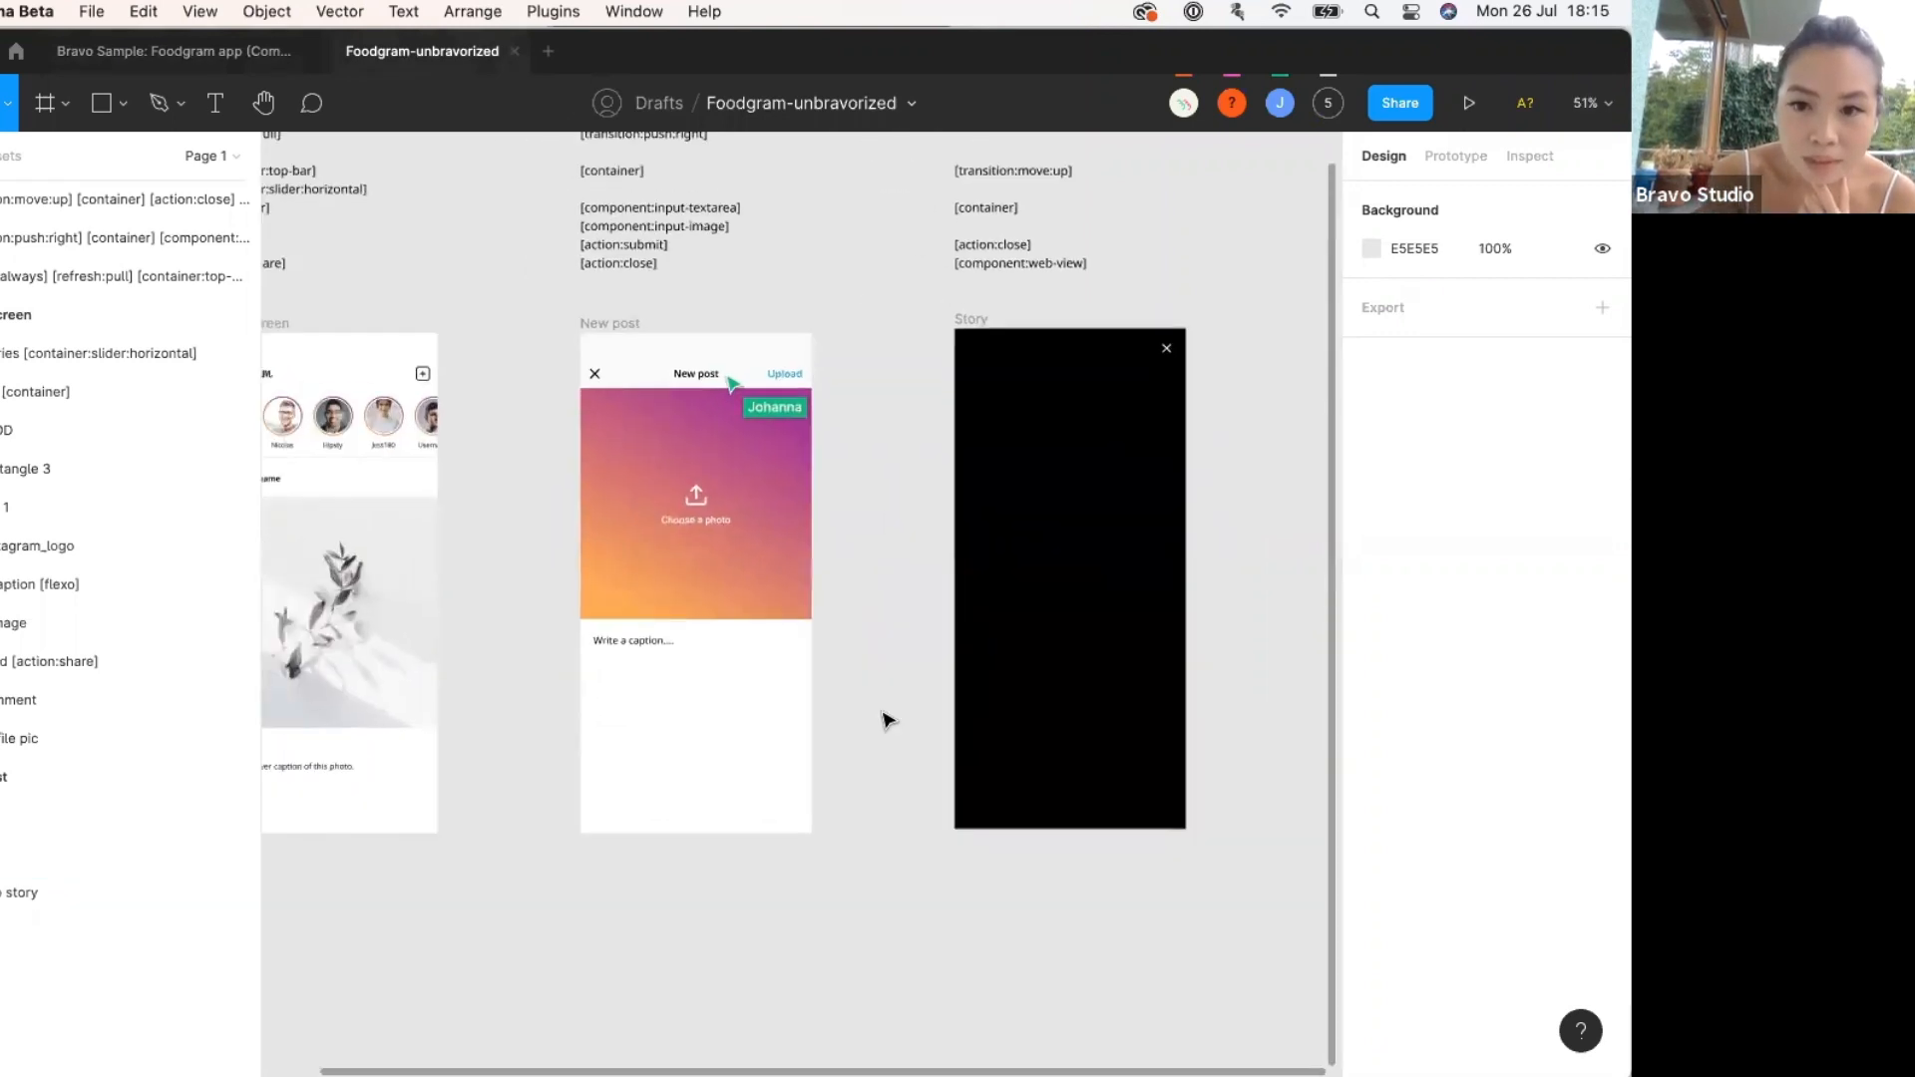
scroll(886, 718, left, 2)
Narrow the Layers panel so the Home screen, New post and Story frames have more room.
drag(260, 642, 186, 648)
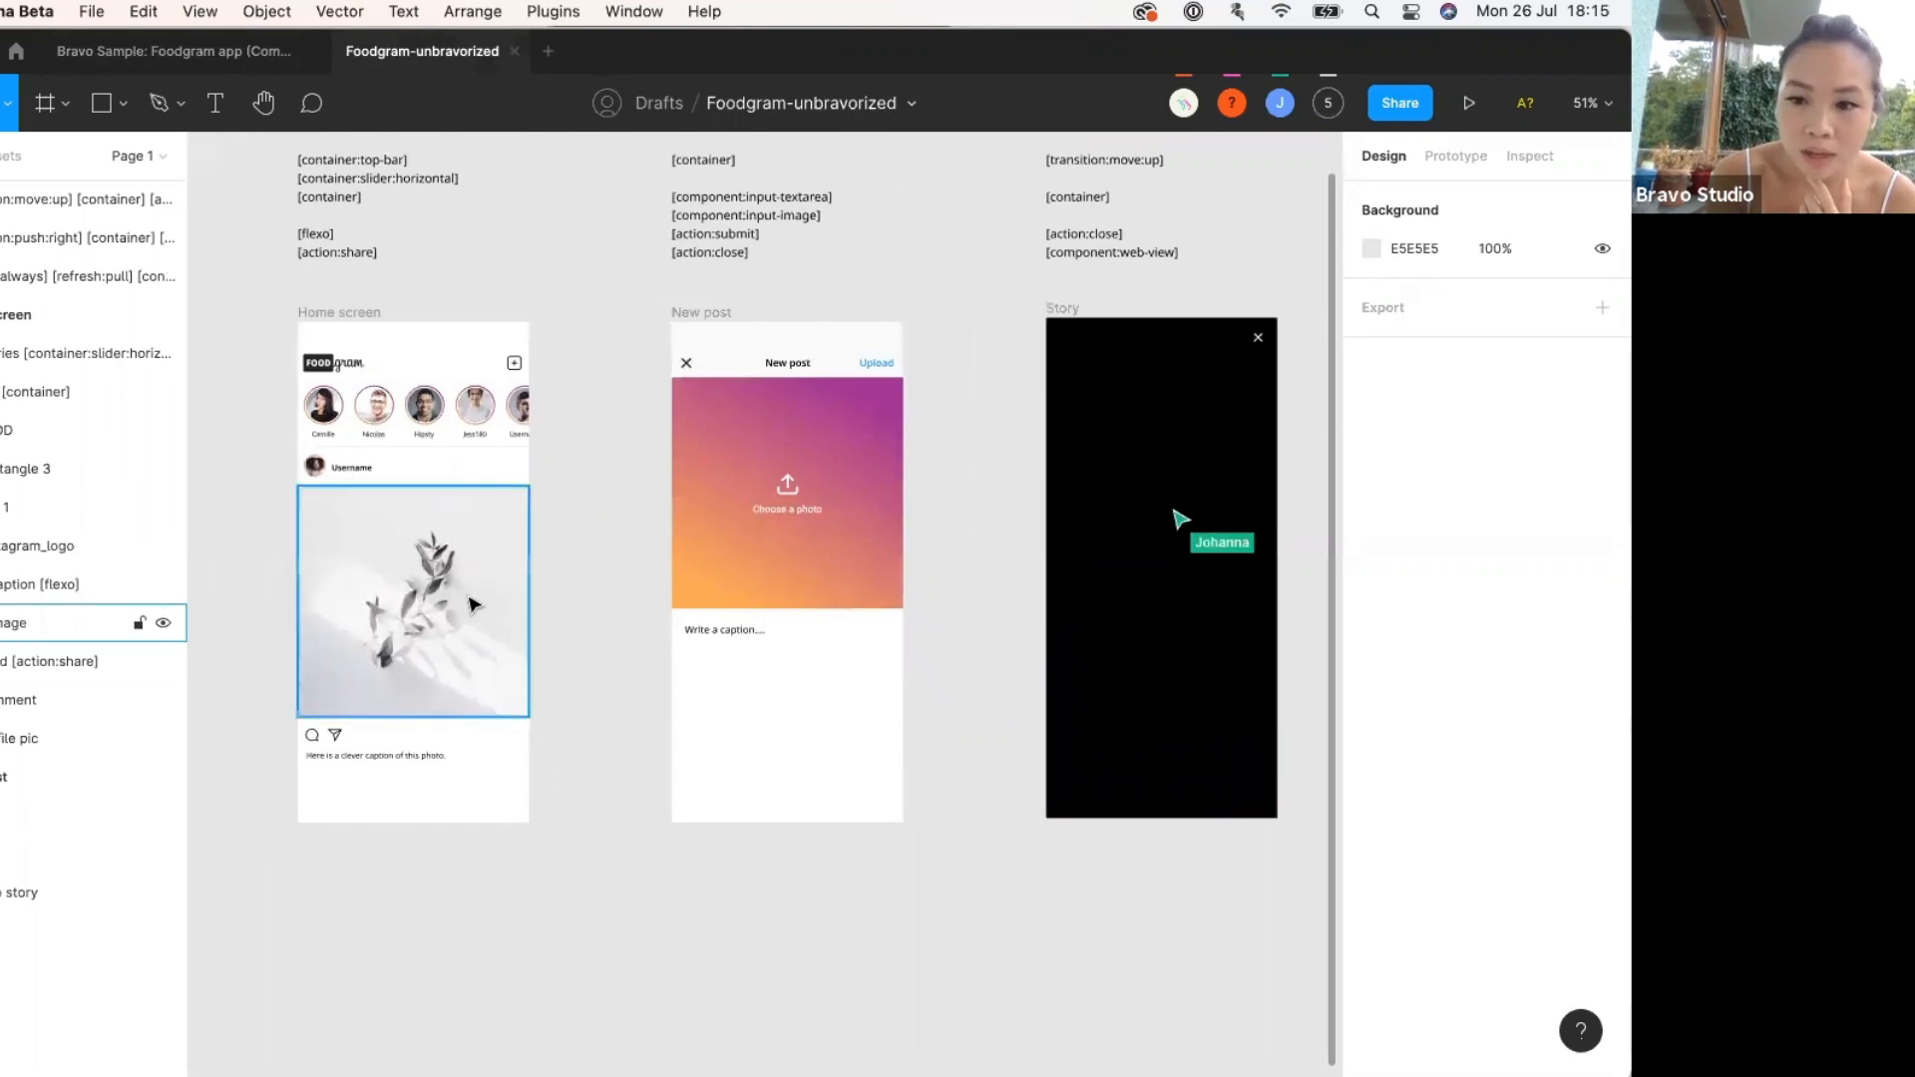
scroll(472, 605, up, 2)
scroll(472, 604, down, 1)
scroll(472, 605, right, 1)
scroll(472, 604, up, 1)
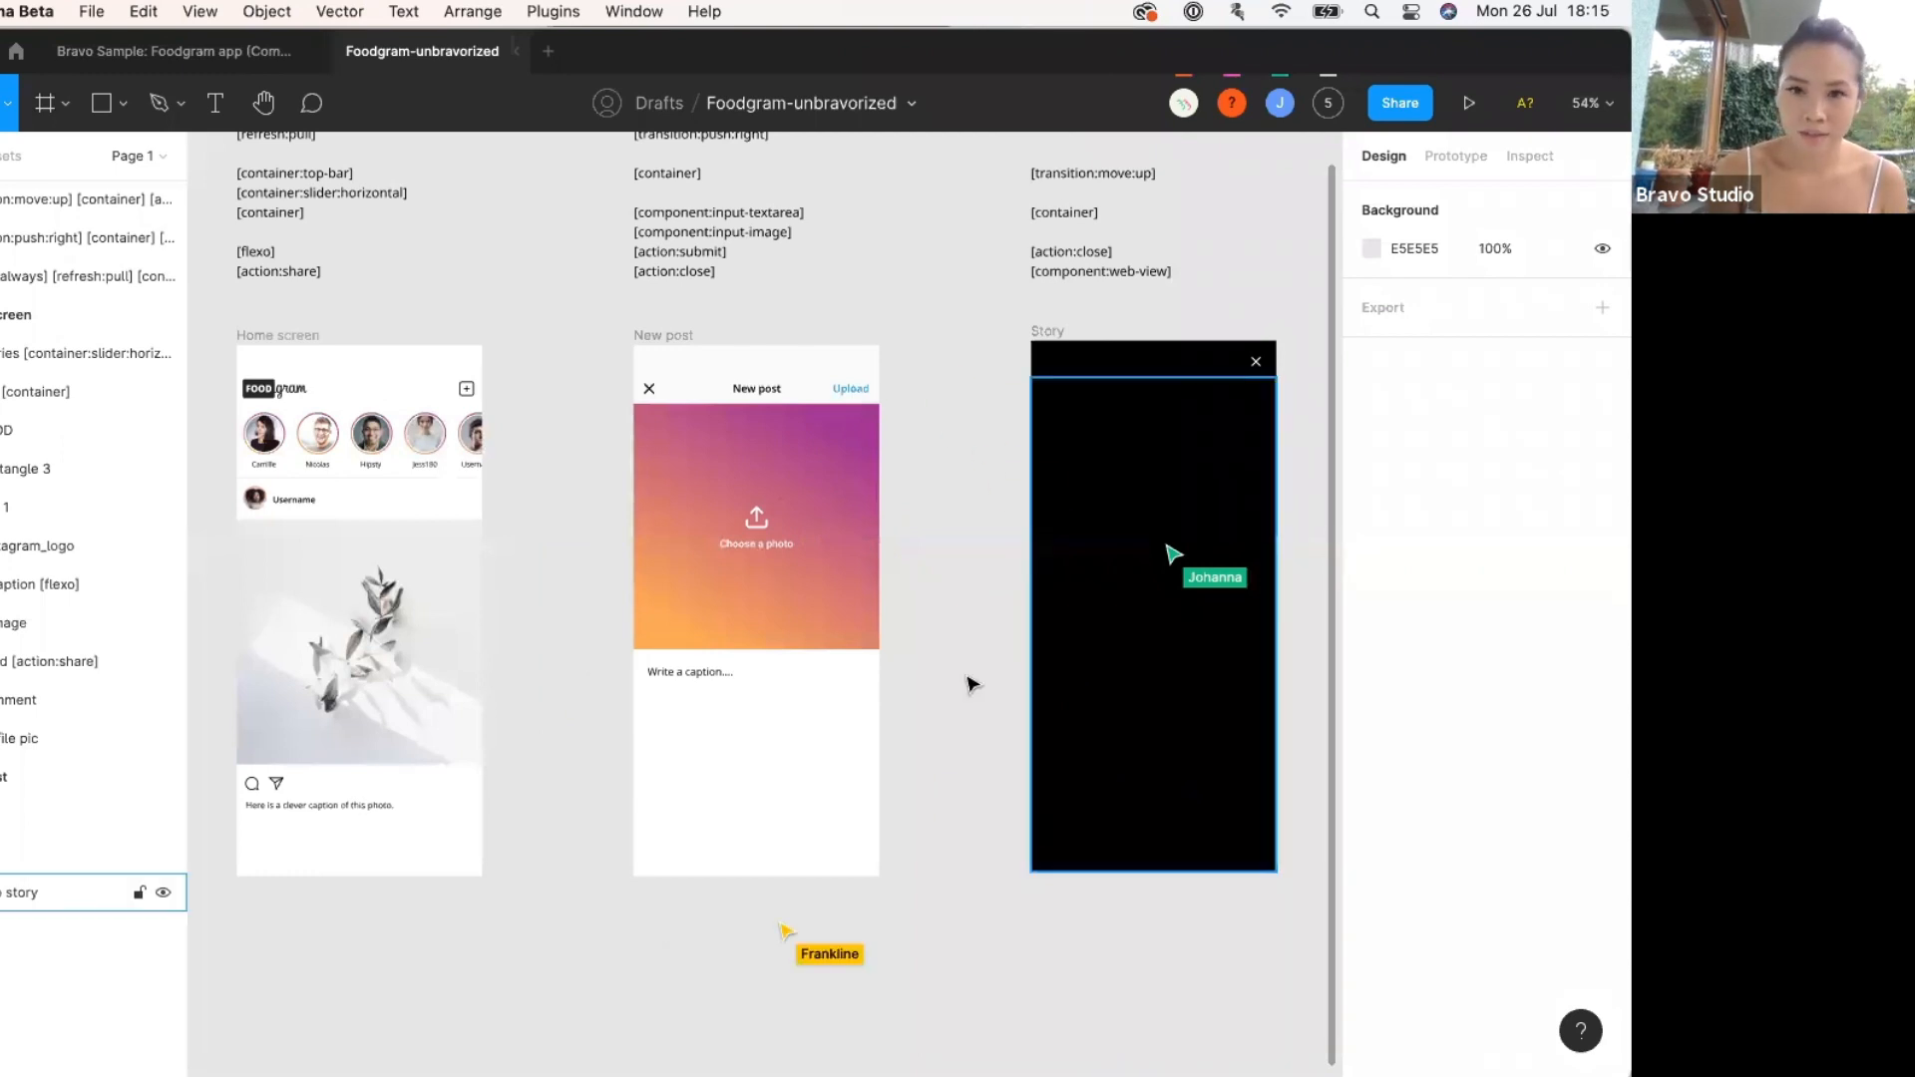
scroll(970, 685, down, 3)
scroll(970, 685, up, 1)
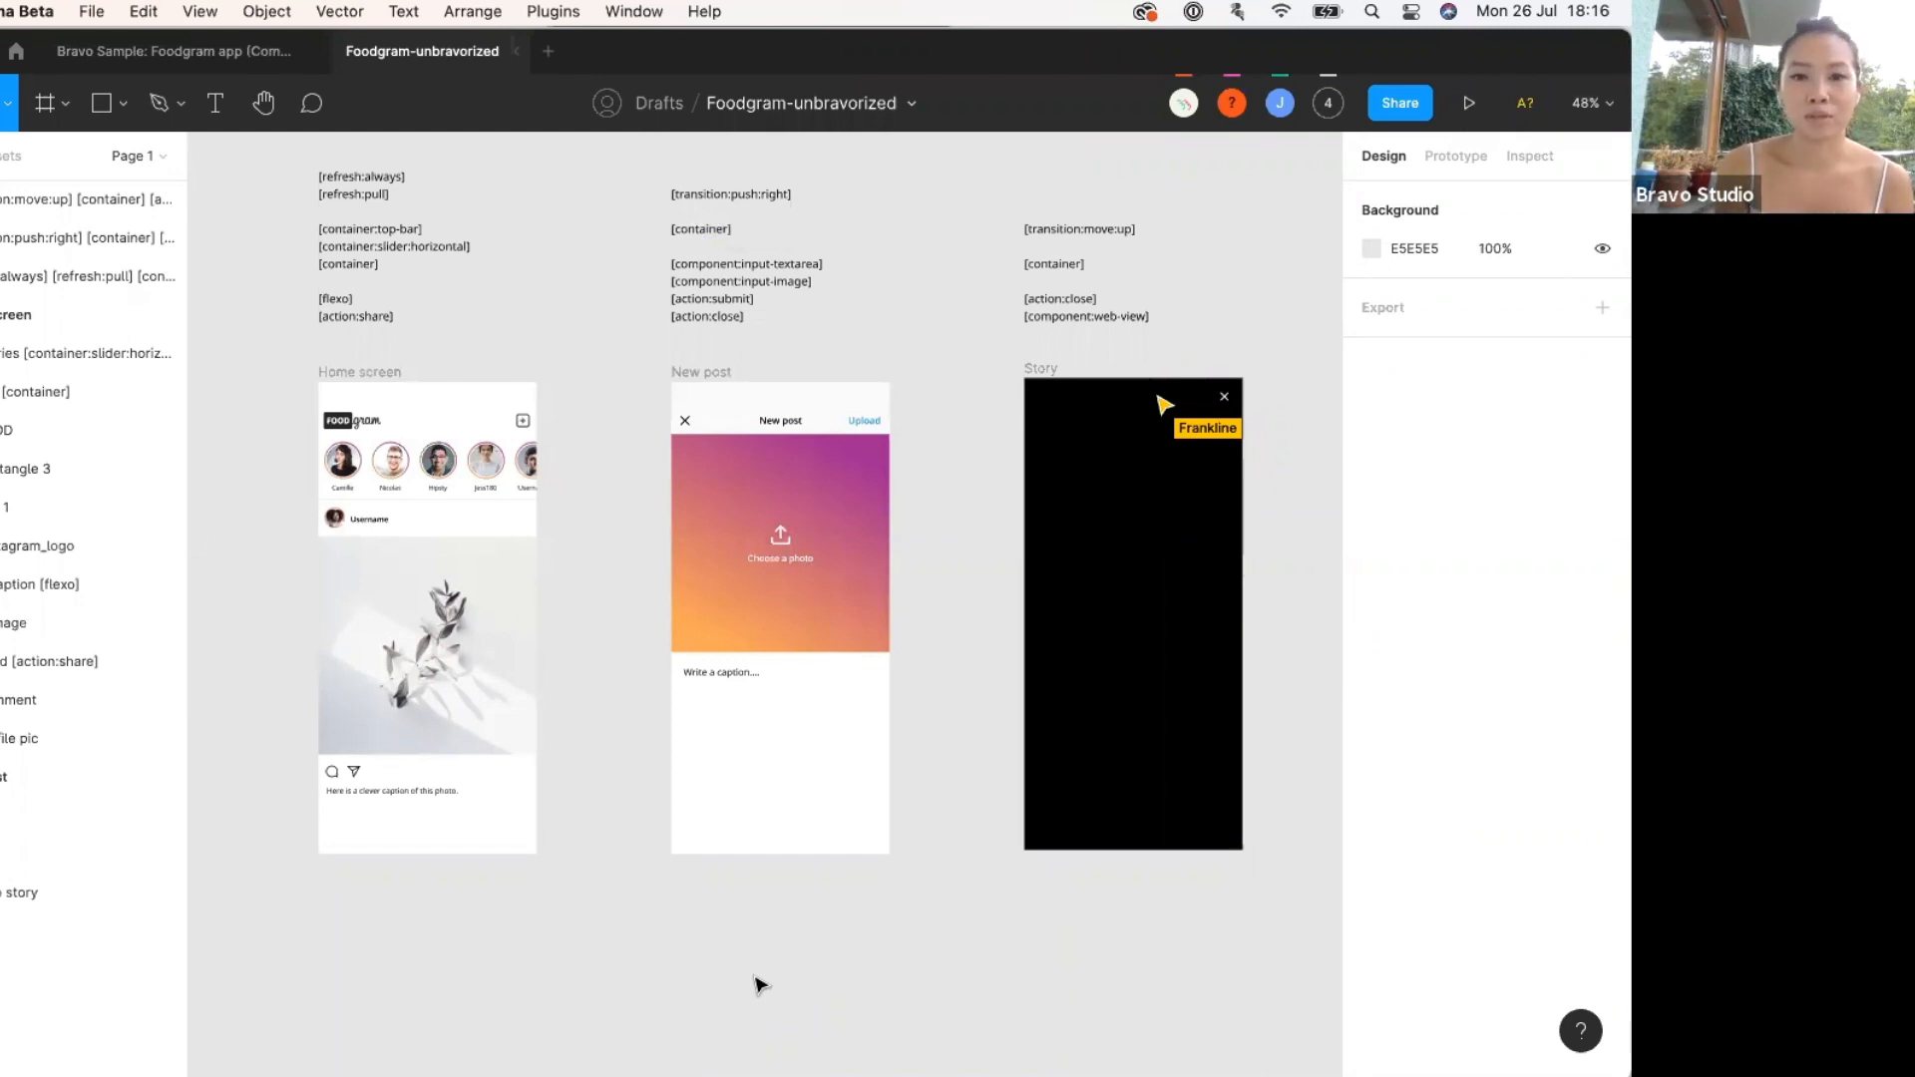
Select the tag annotation text above the Home screen frame.
click(384, 281)
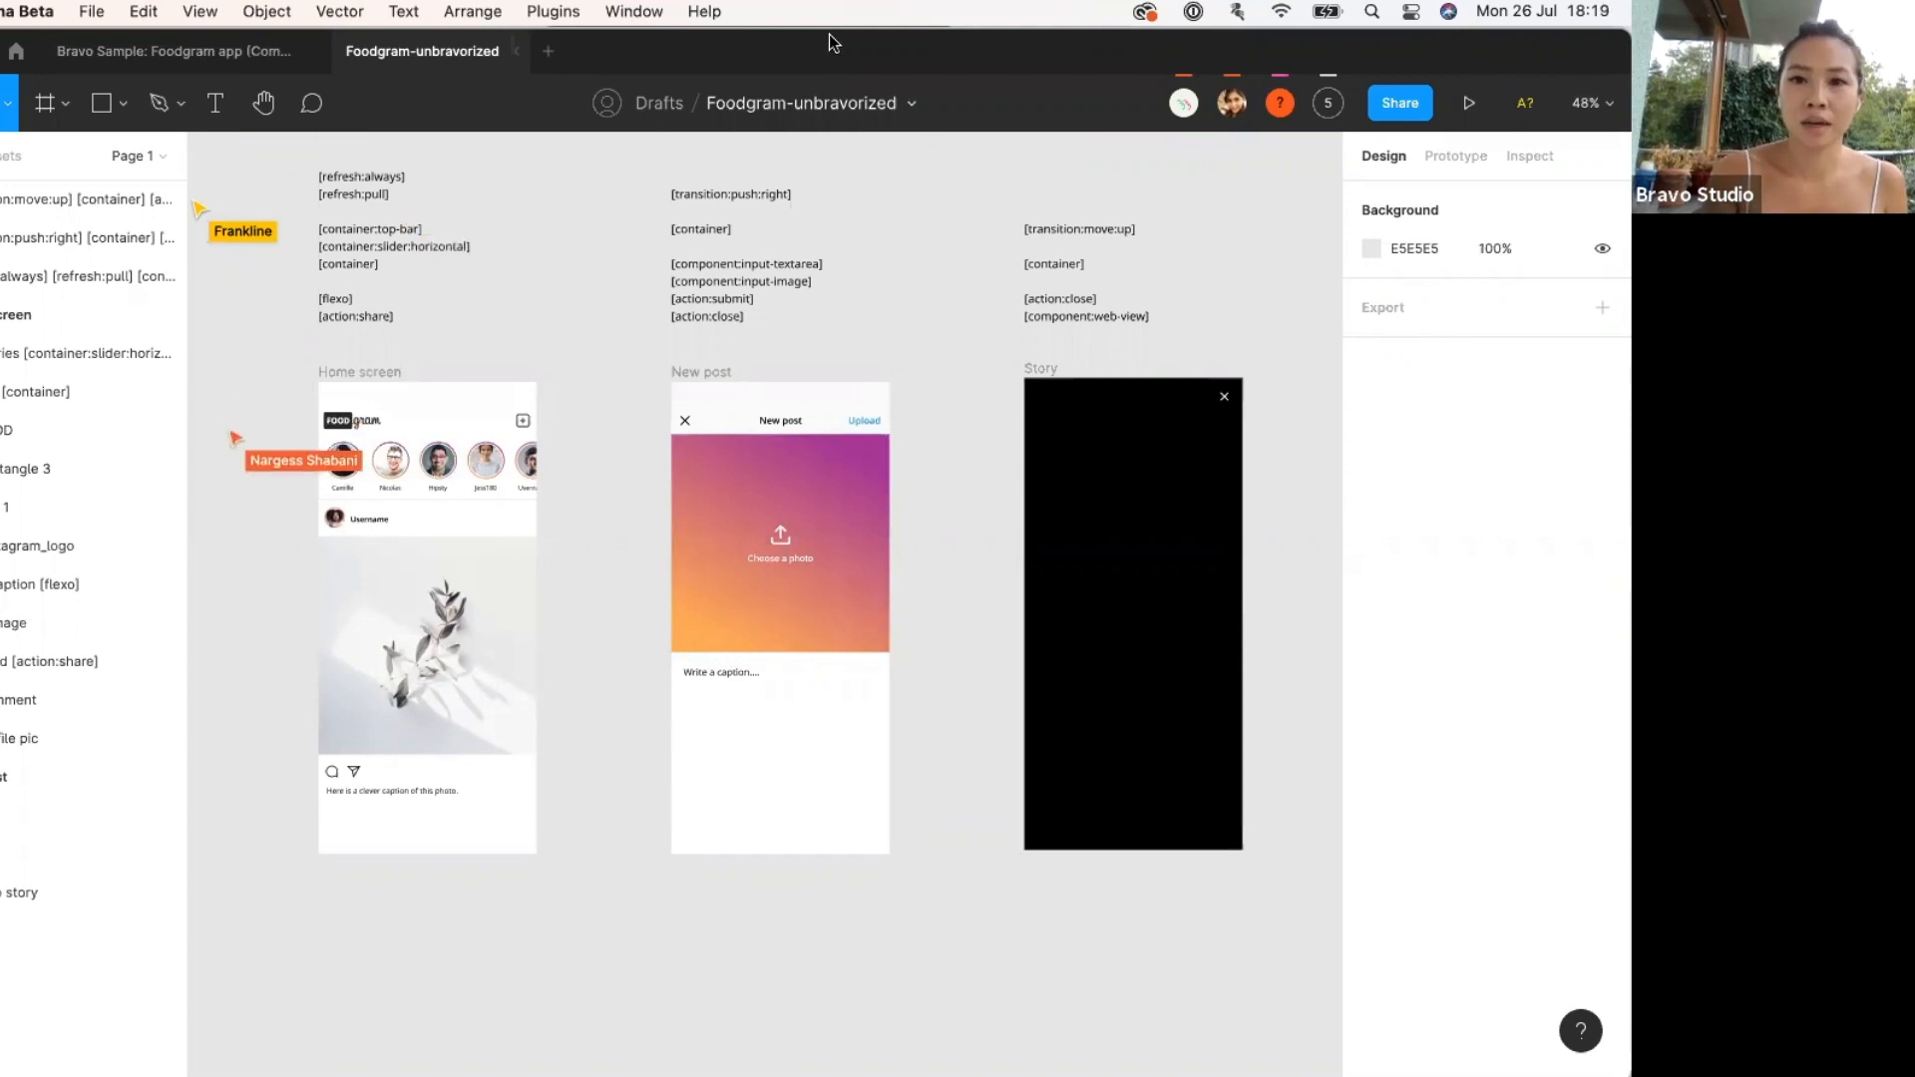
click(909, 103)
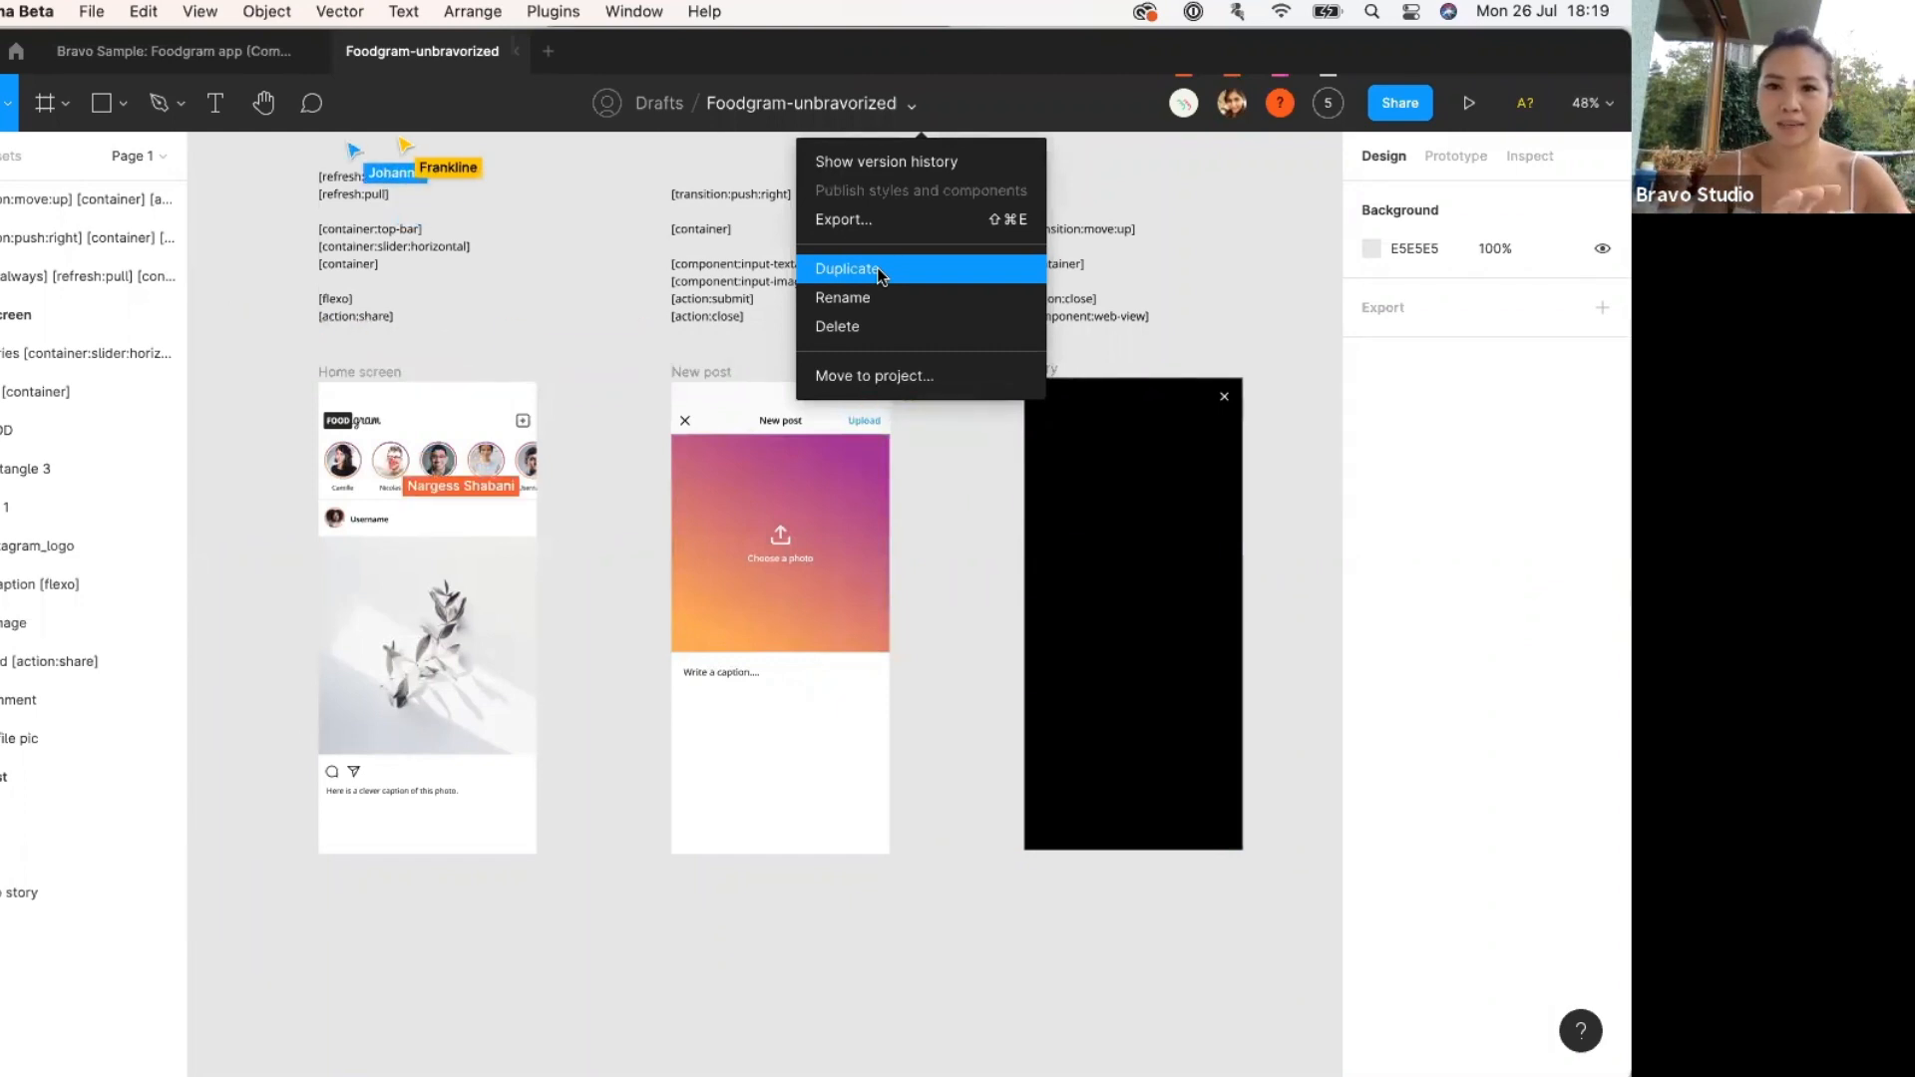
click(938, 665)
scroll(584, 655, up, 5)
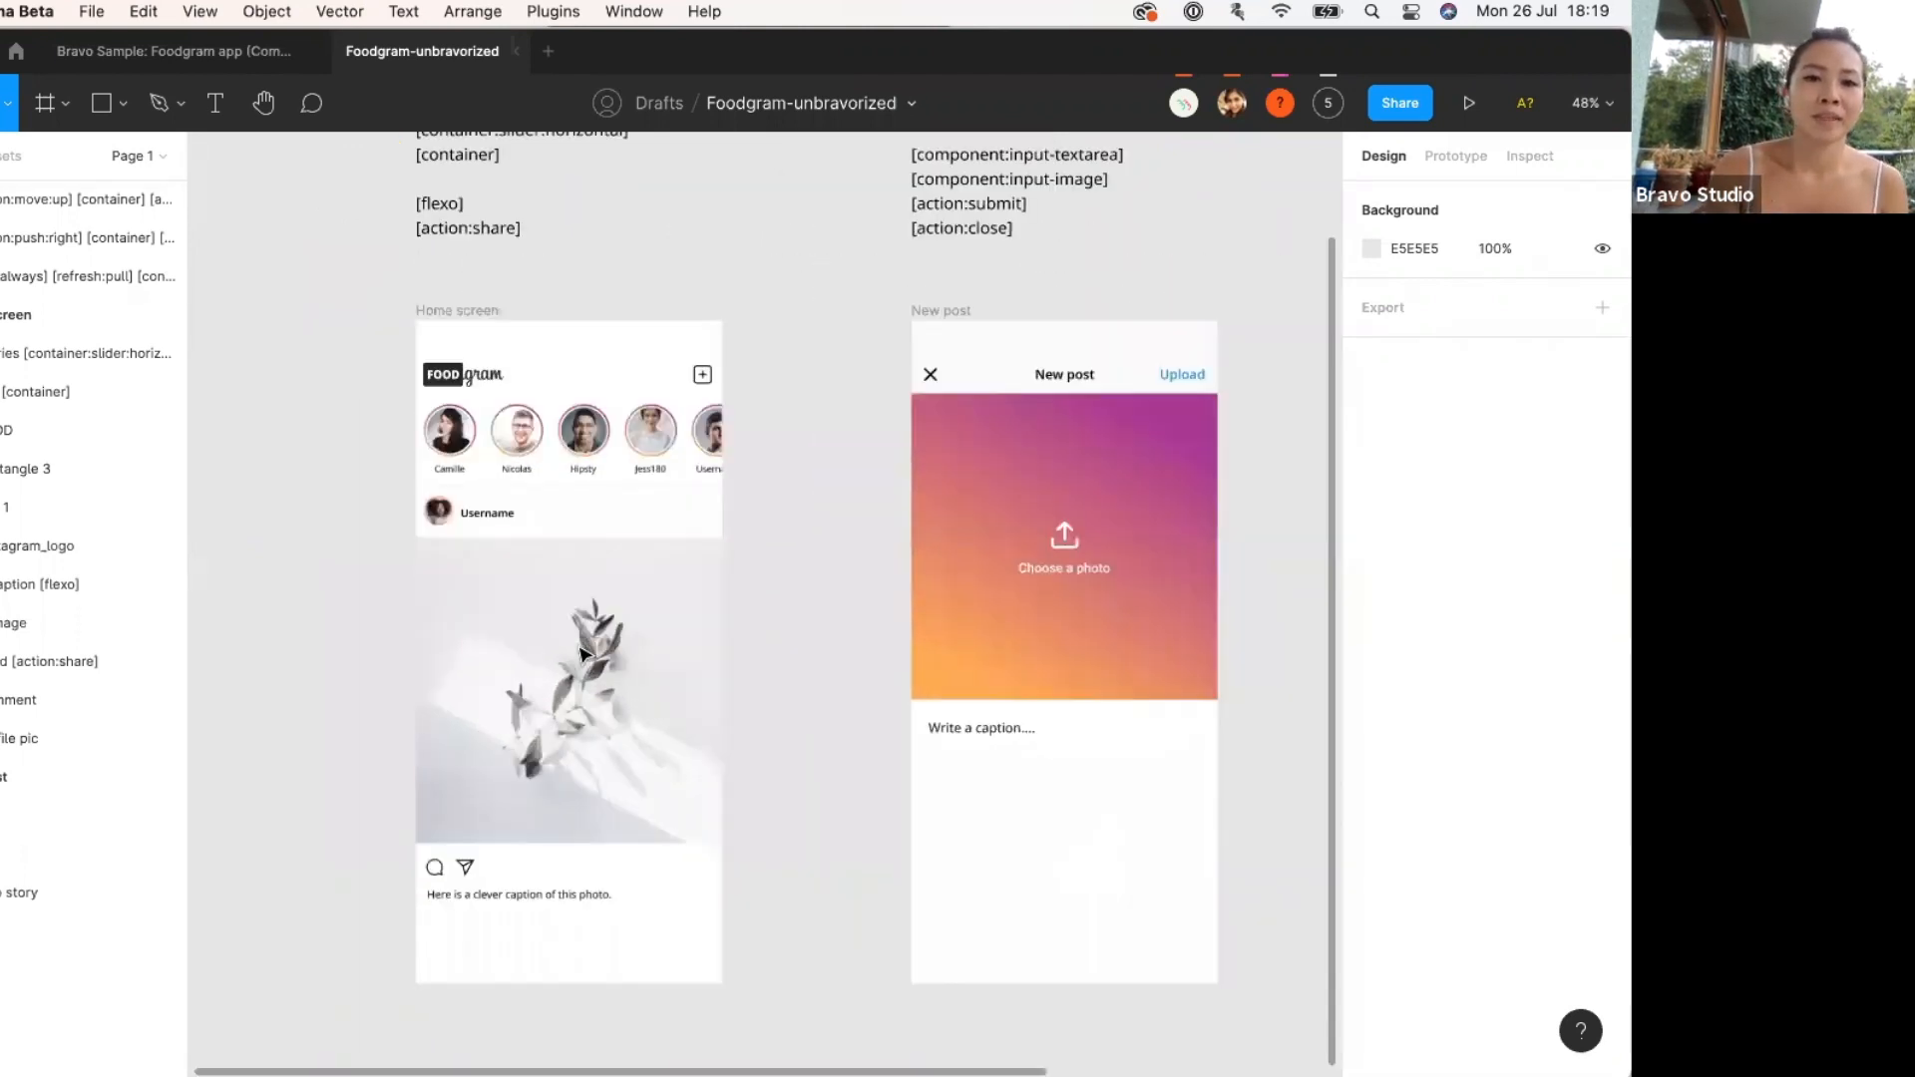
scroll(585, 656, up, 5)
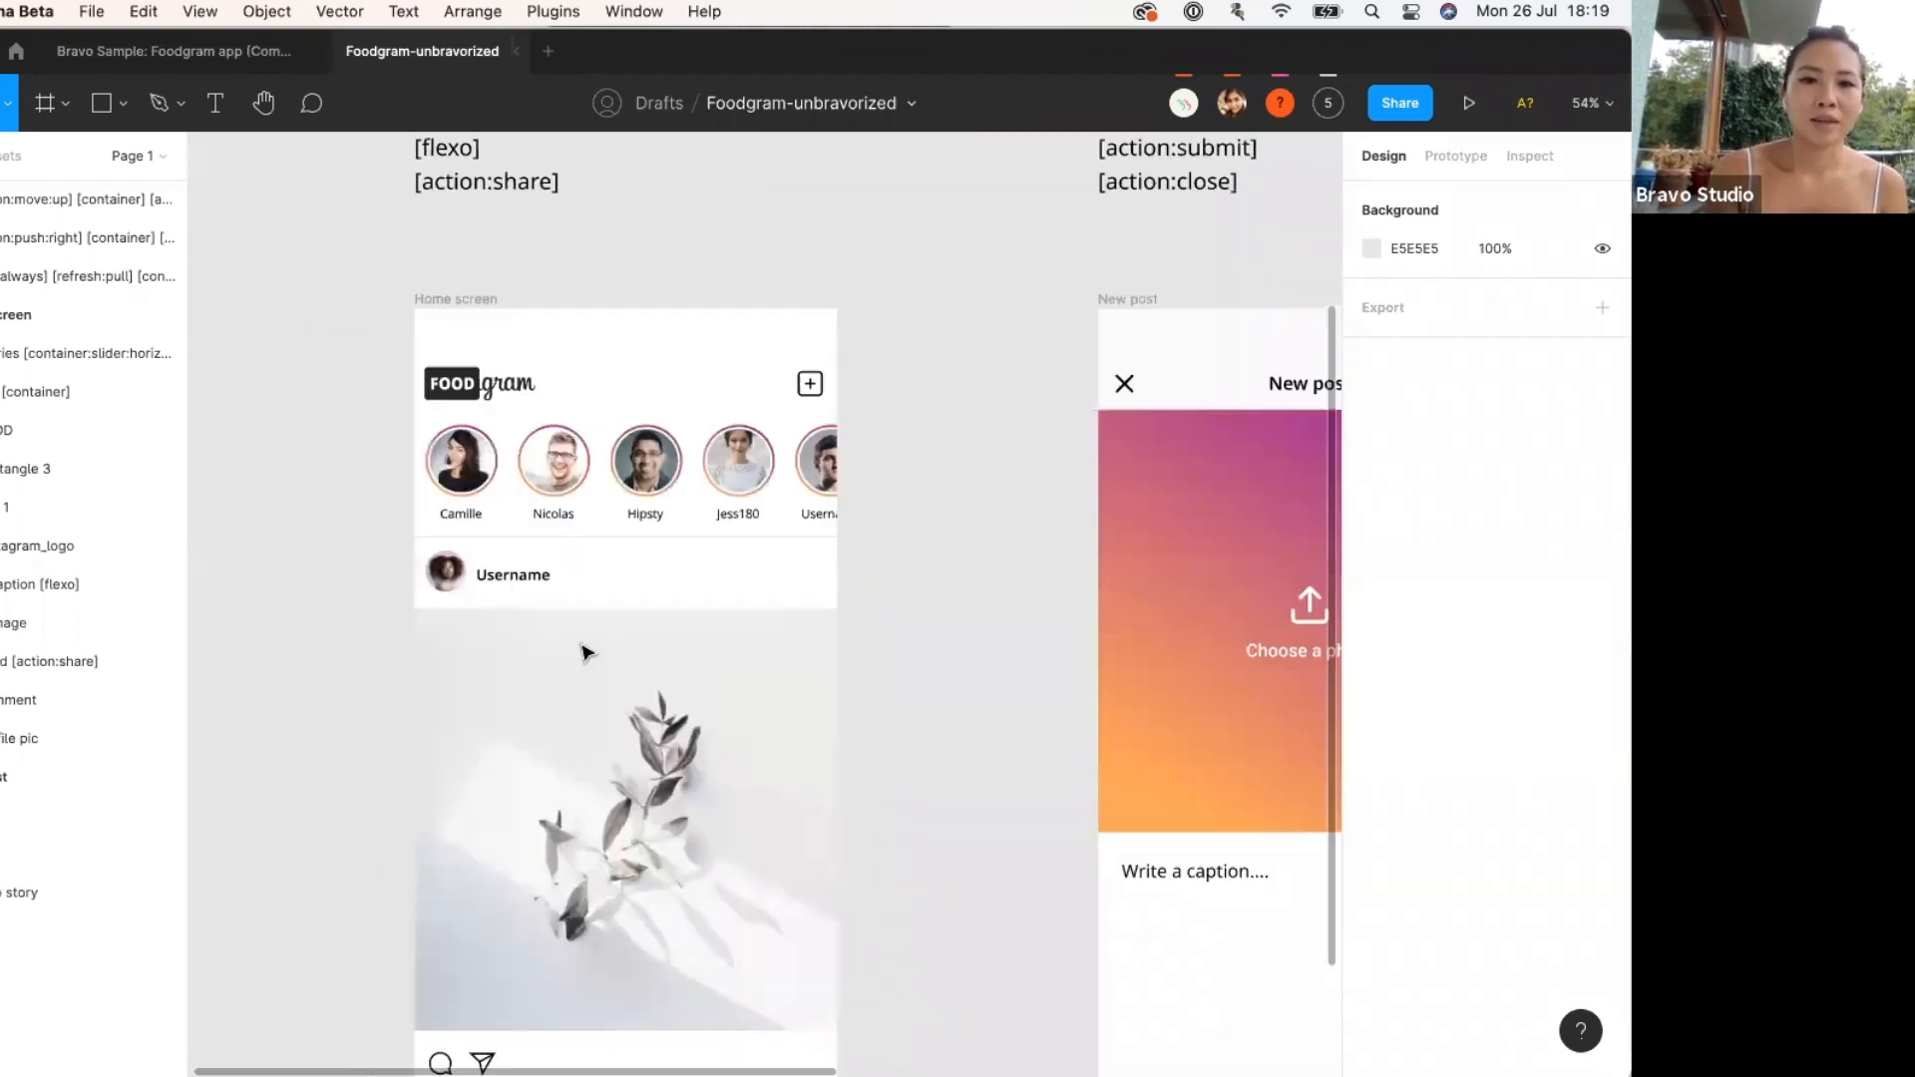
scroll(585, 653, down, 5)
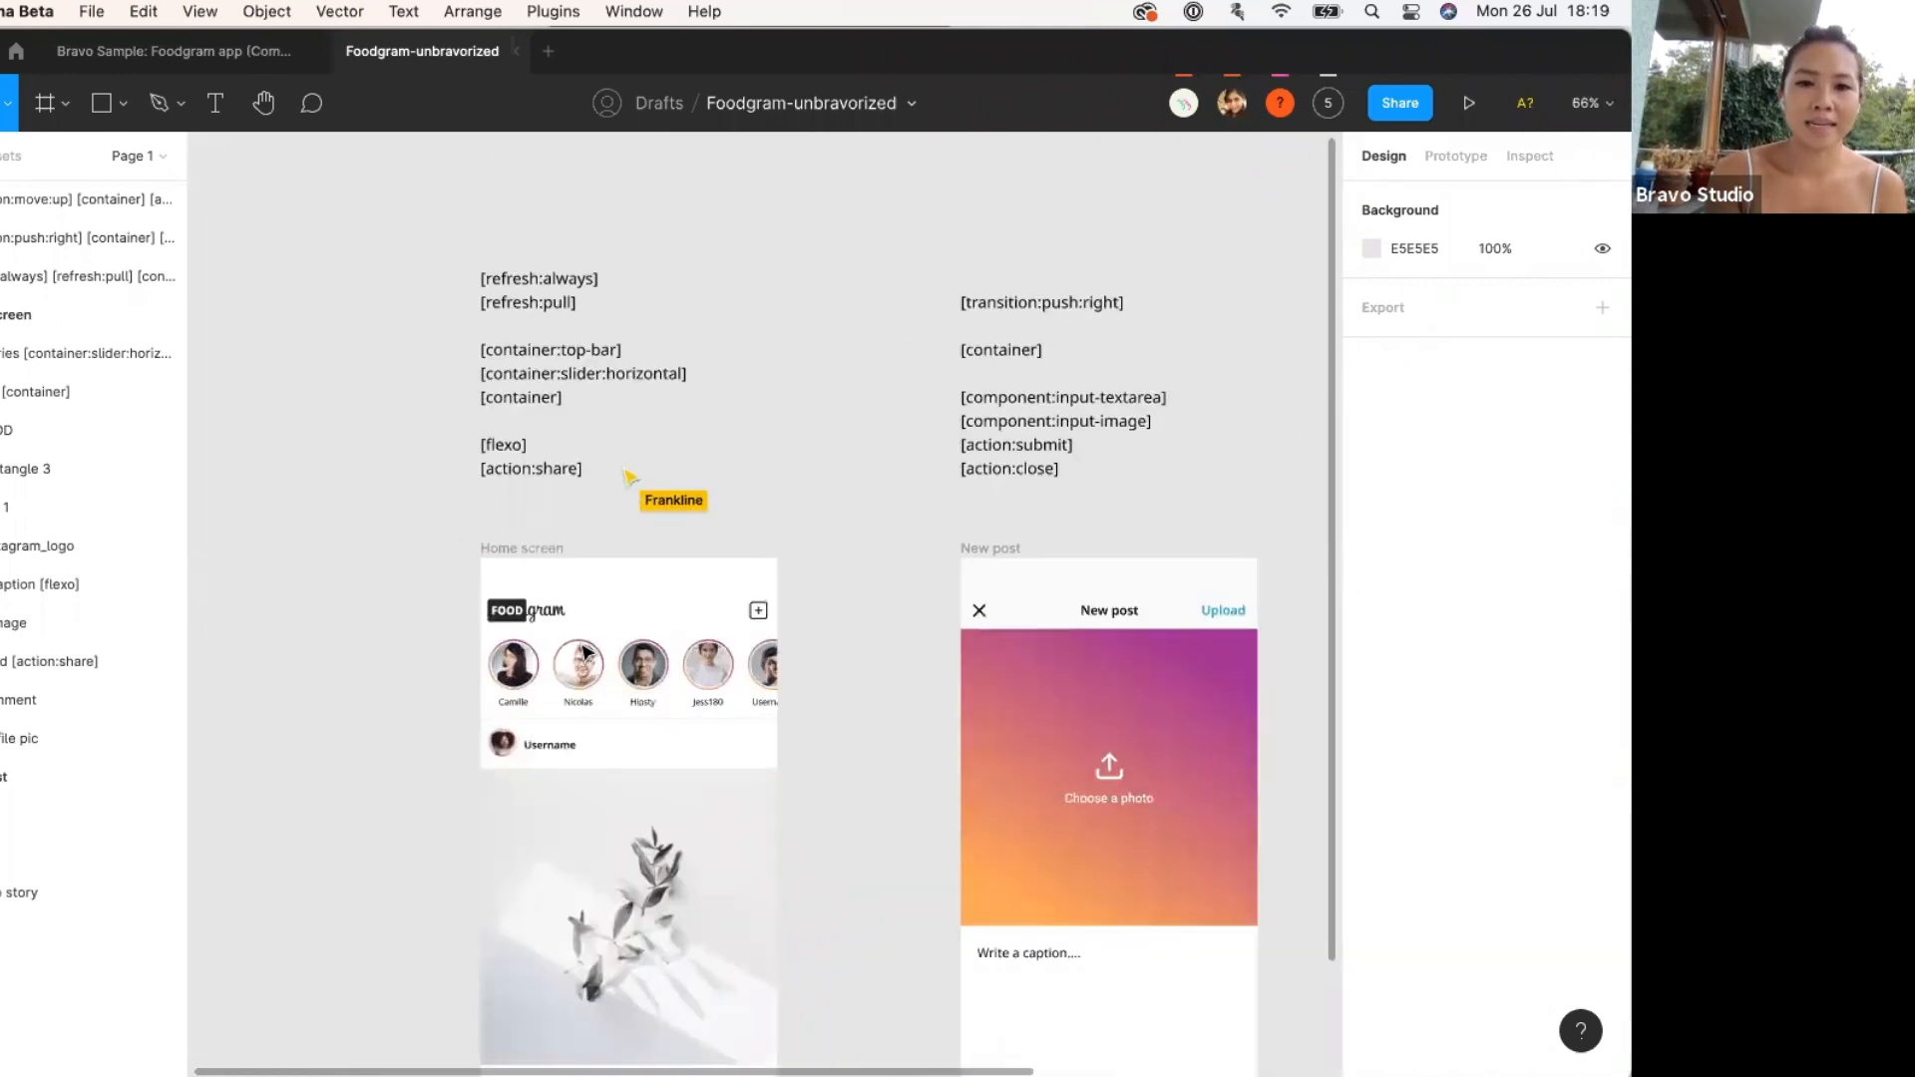
scroll(586, 652, down, 2)
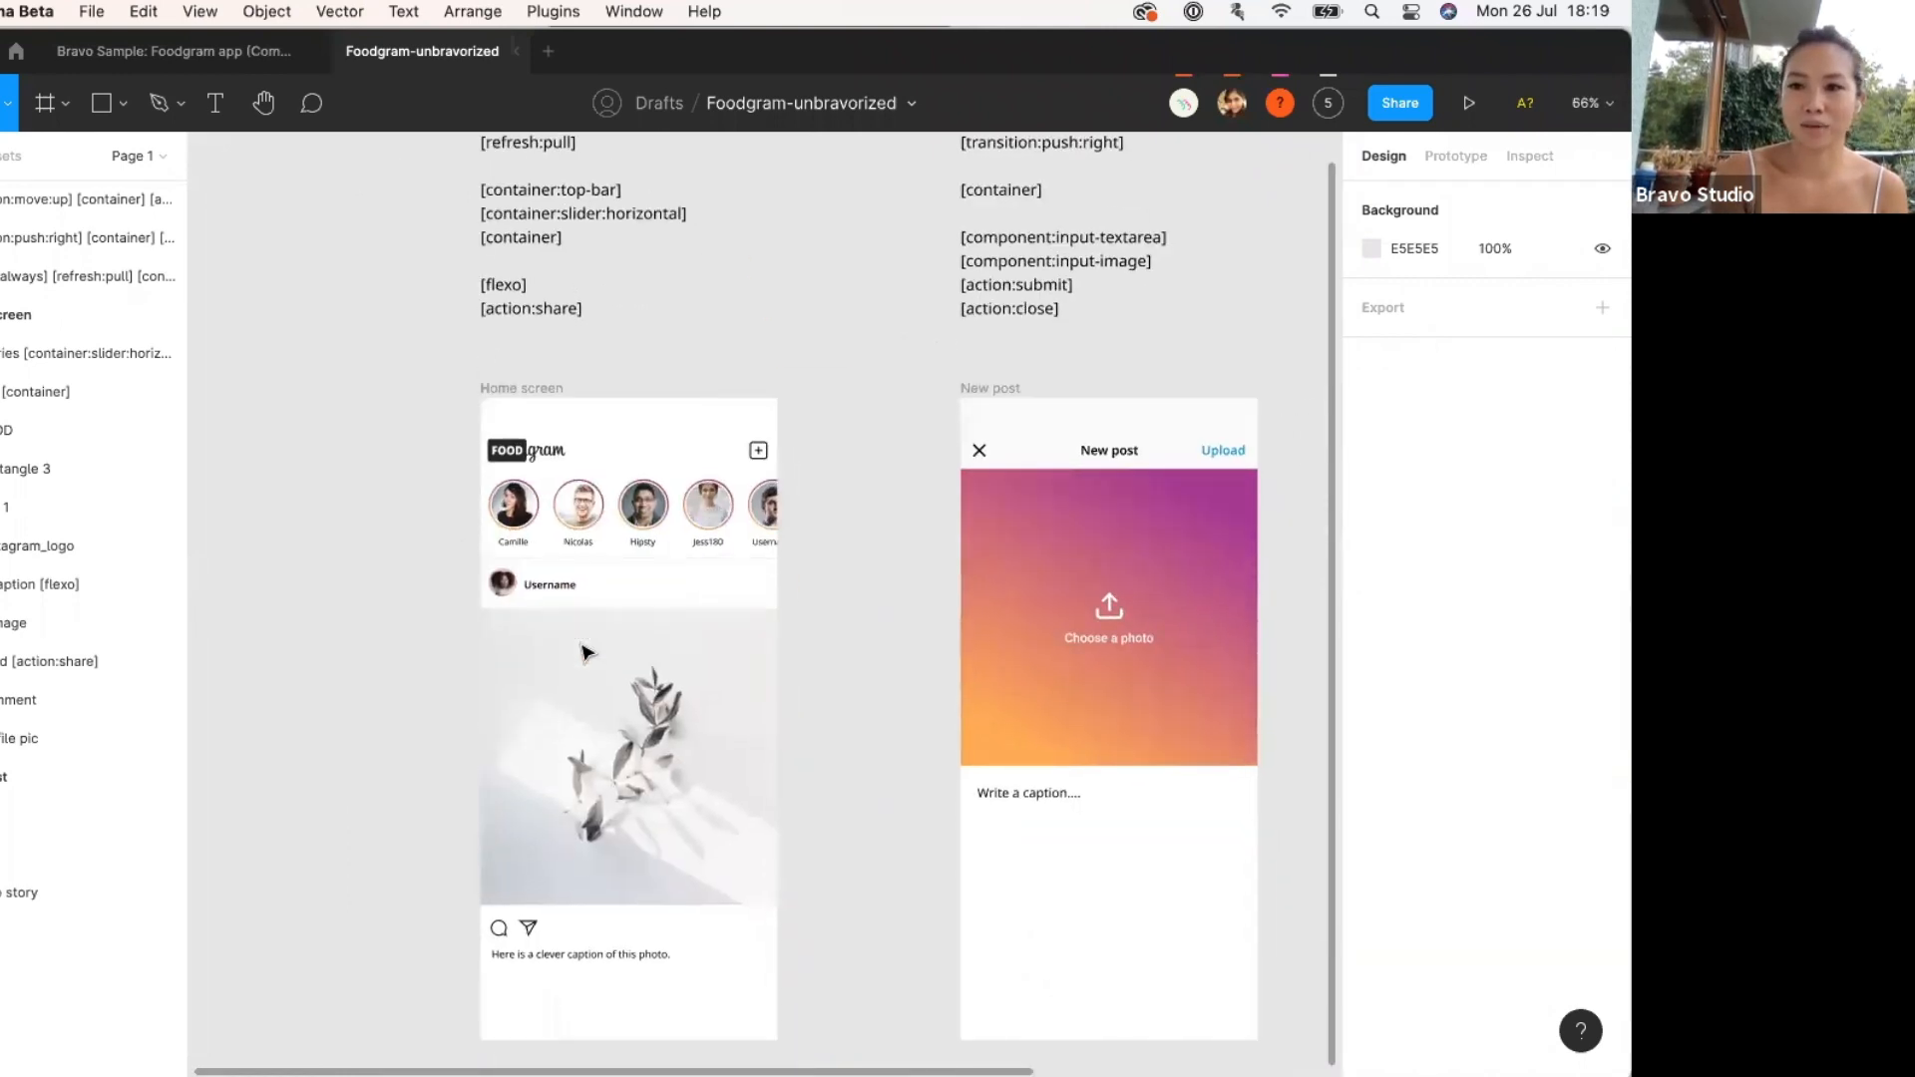
scroll(585, 650, up, 3)
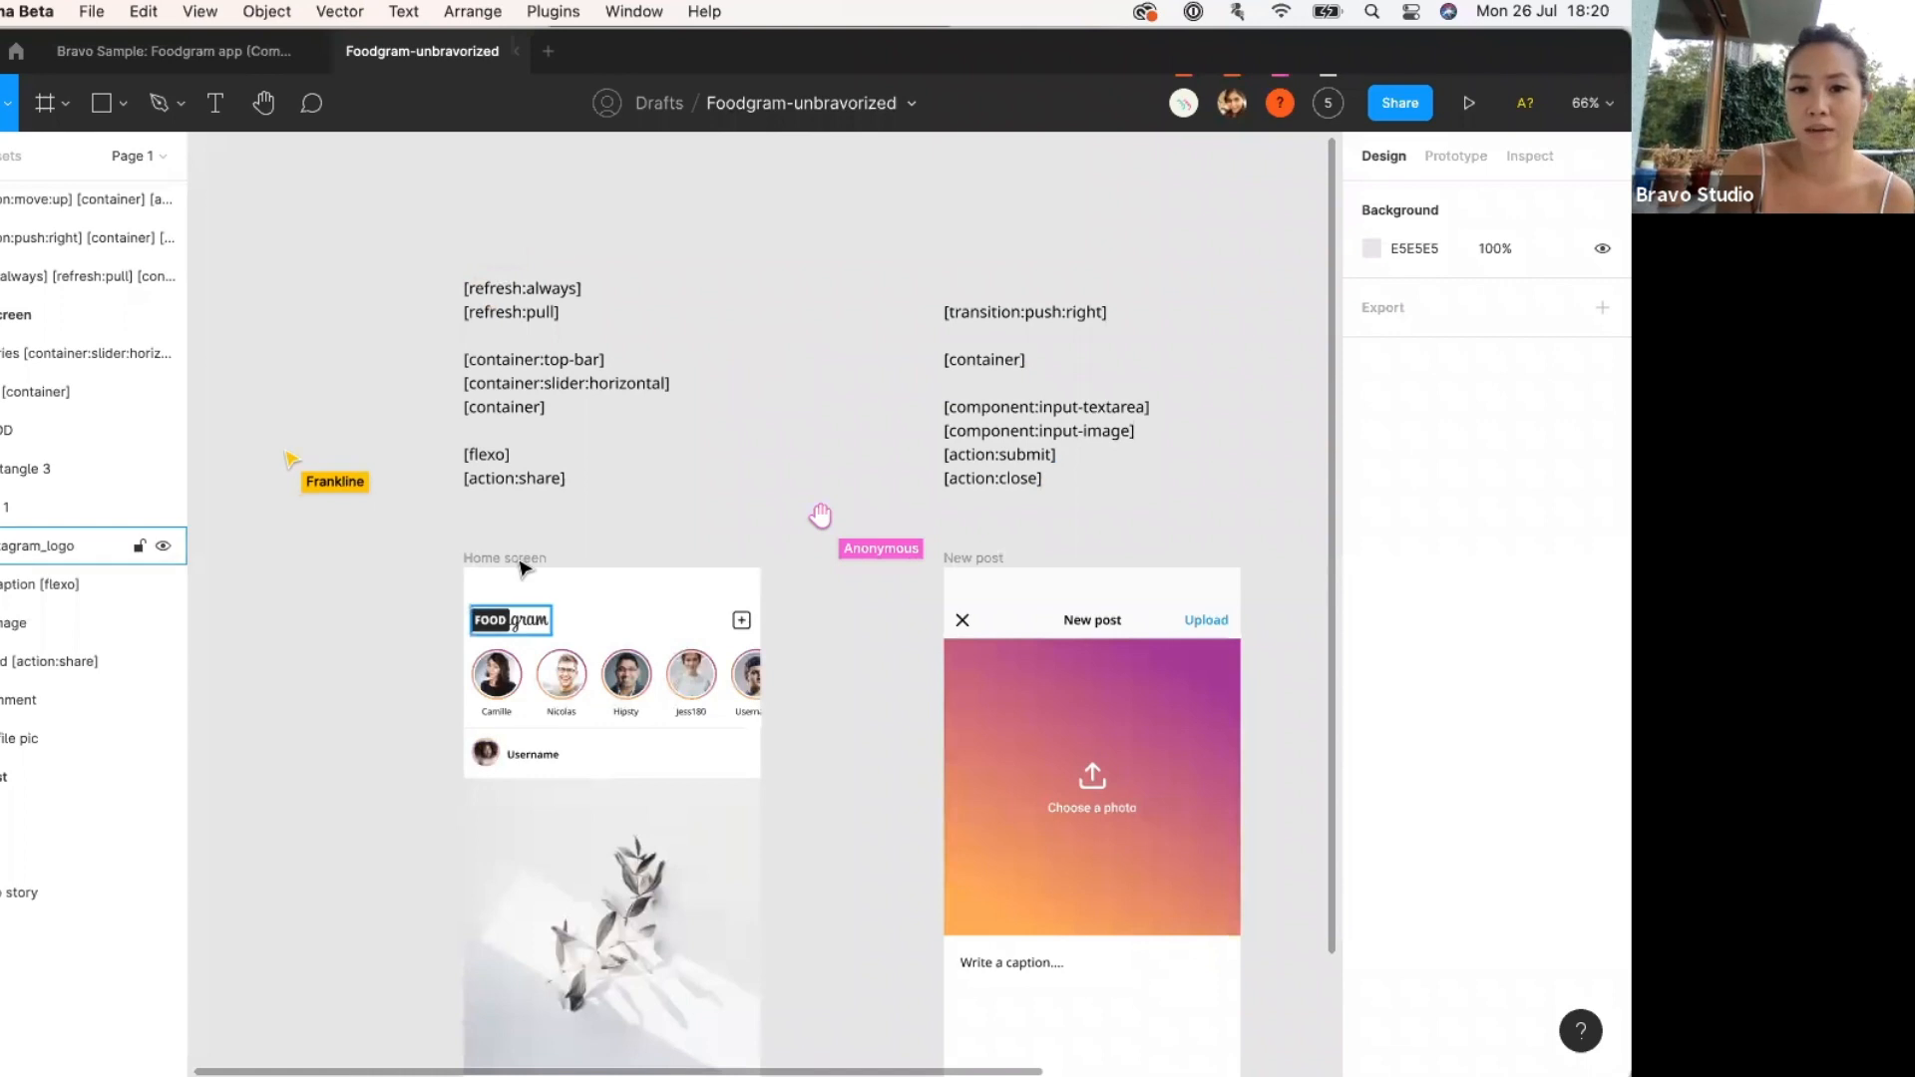
Select the Home screen frame and bring its stories row into view.
click(529, 558)
scroll(504, 992, down, 2)
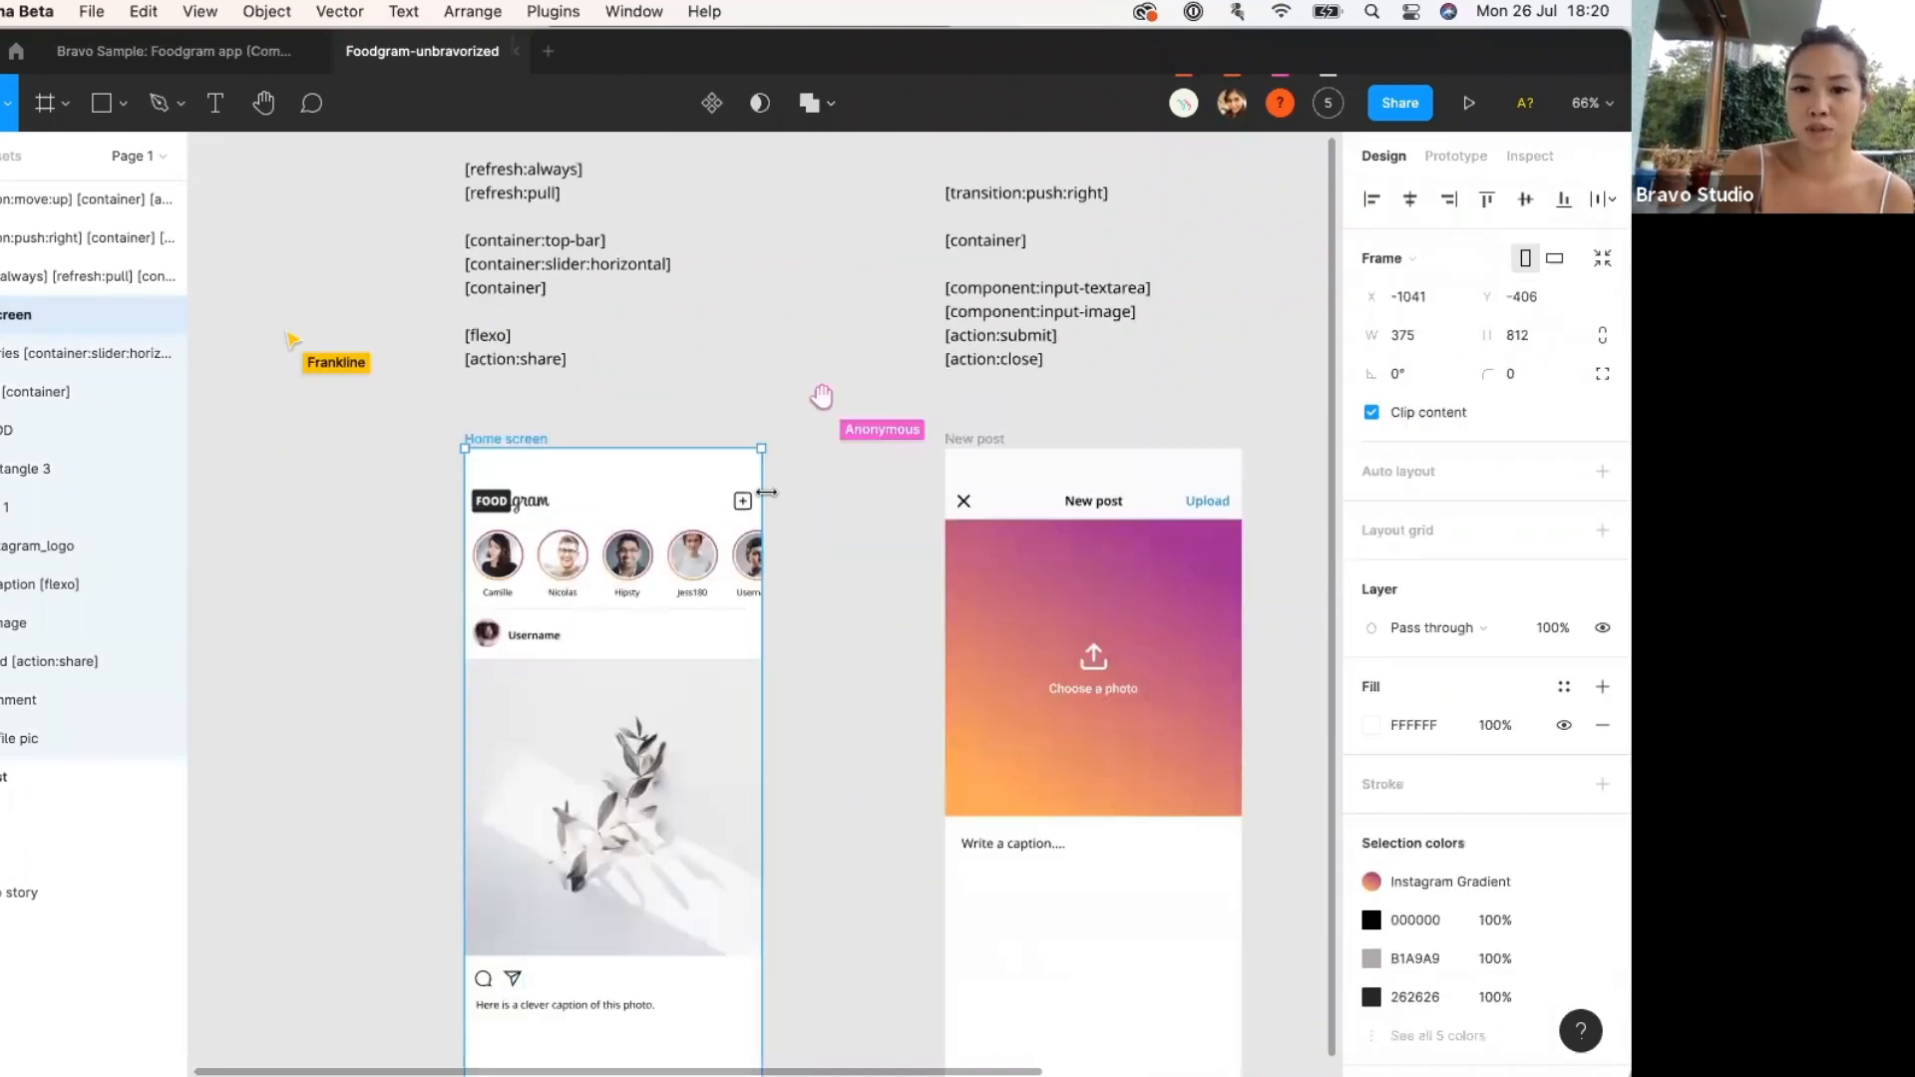
scroll(768, 497, down, 2)
scroll(768, 496, up, 1)
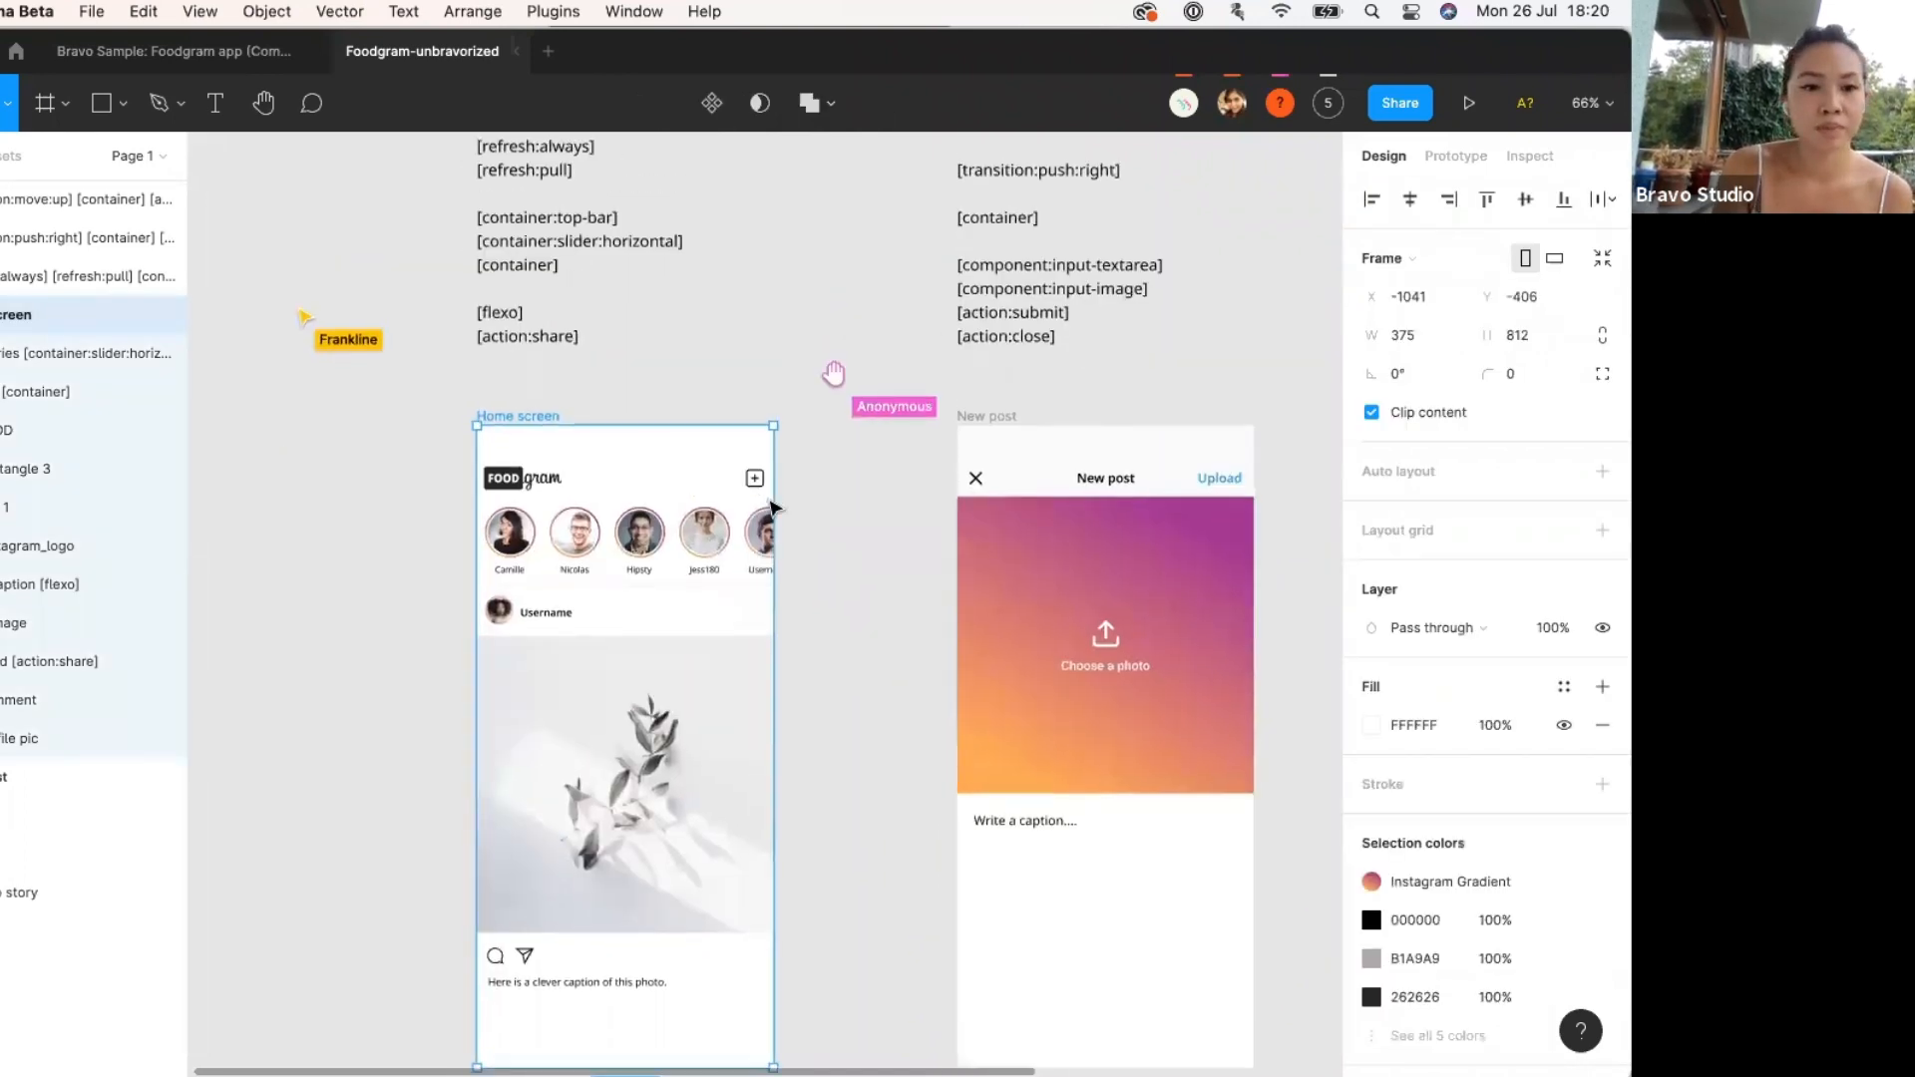
scroll(419, 555, up, 2)
scroll(419, 564, down, 2)
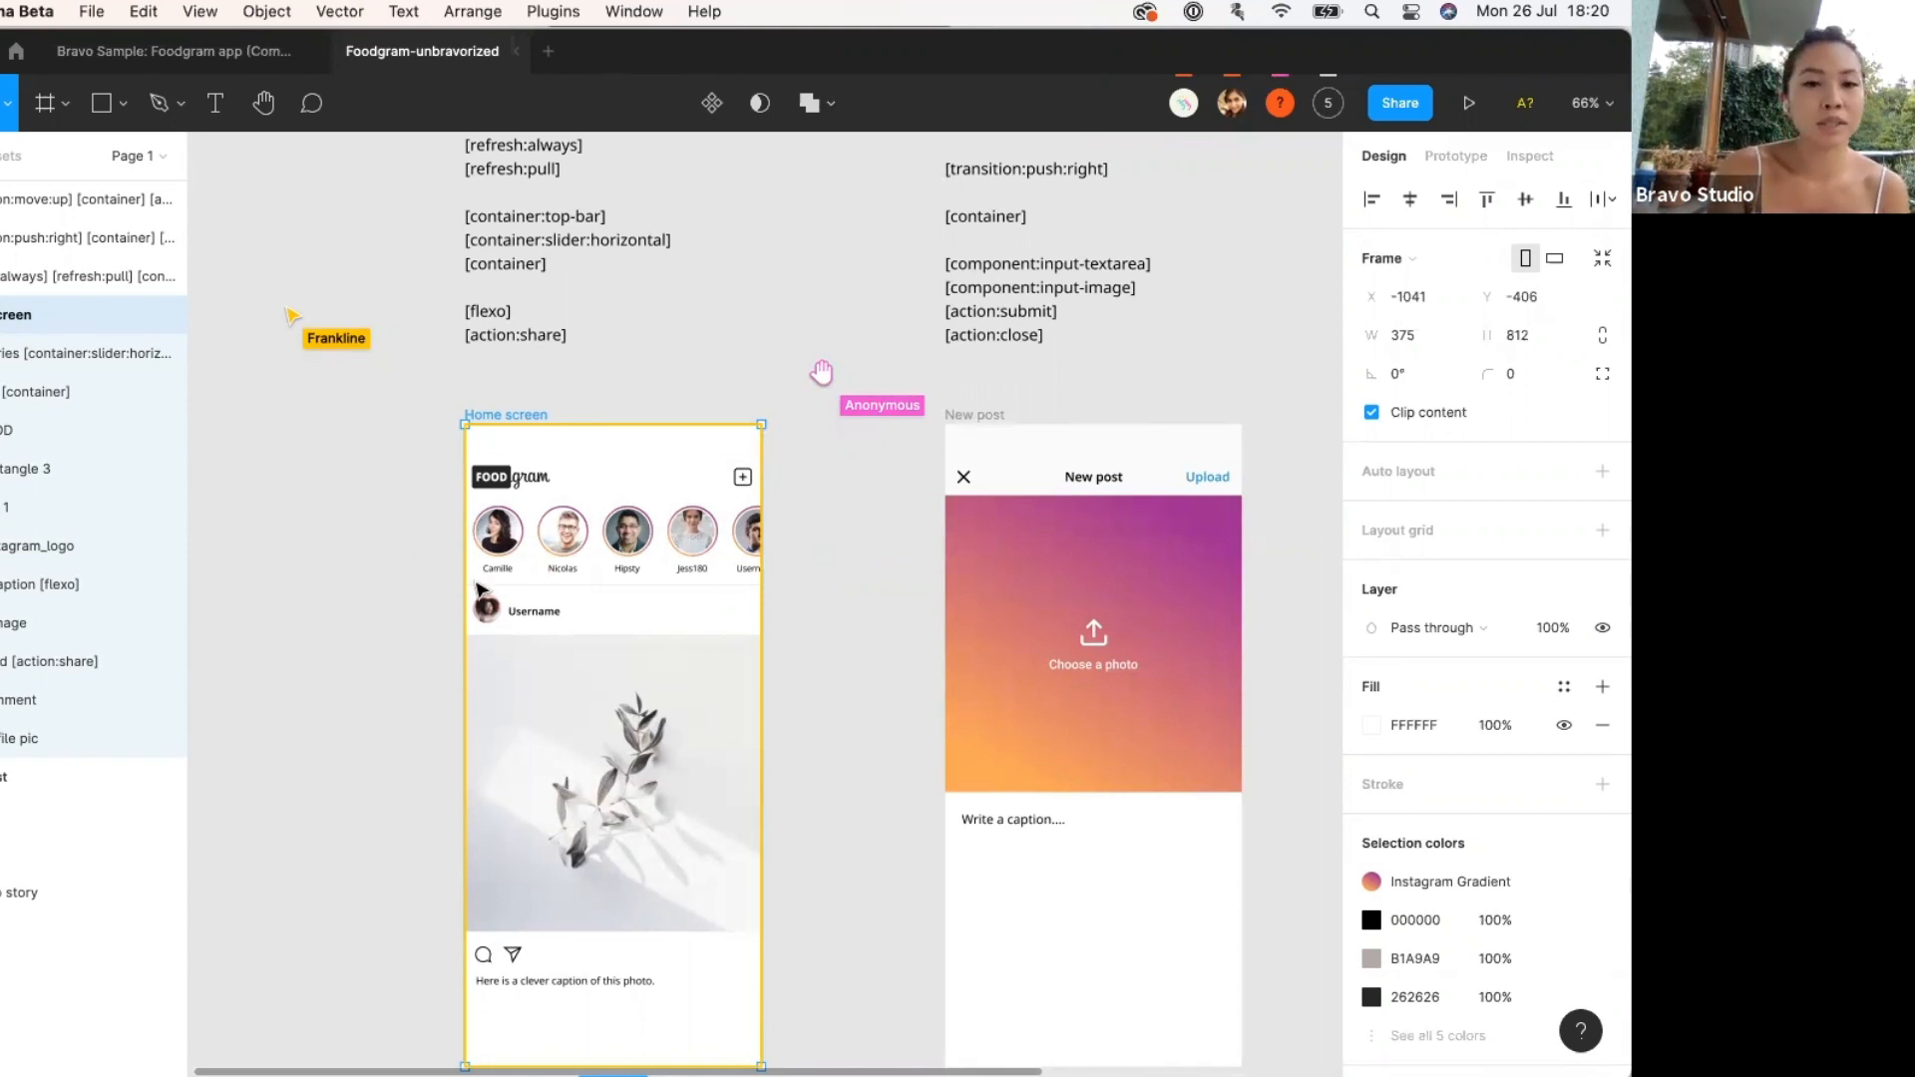
Select the [container:slider:horizontal] layer and expand it to list its User Story children.
click(50, 355)
click(28, 391)
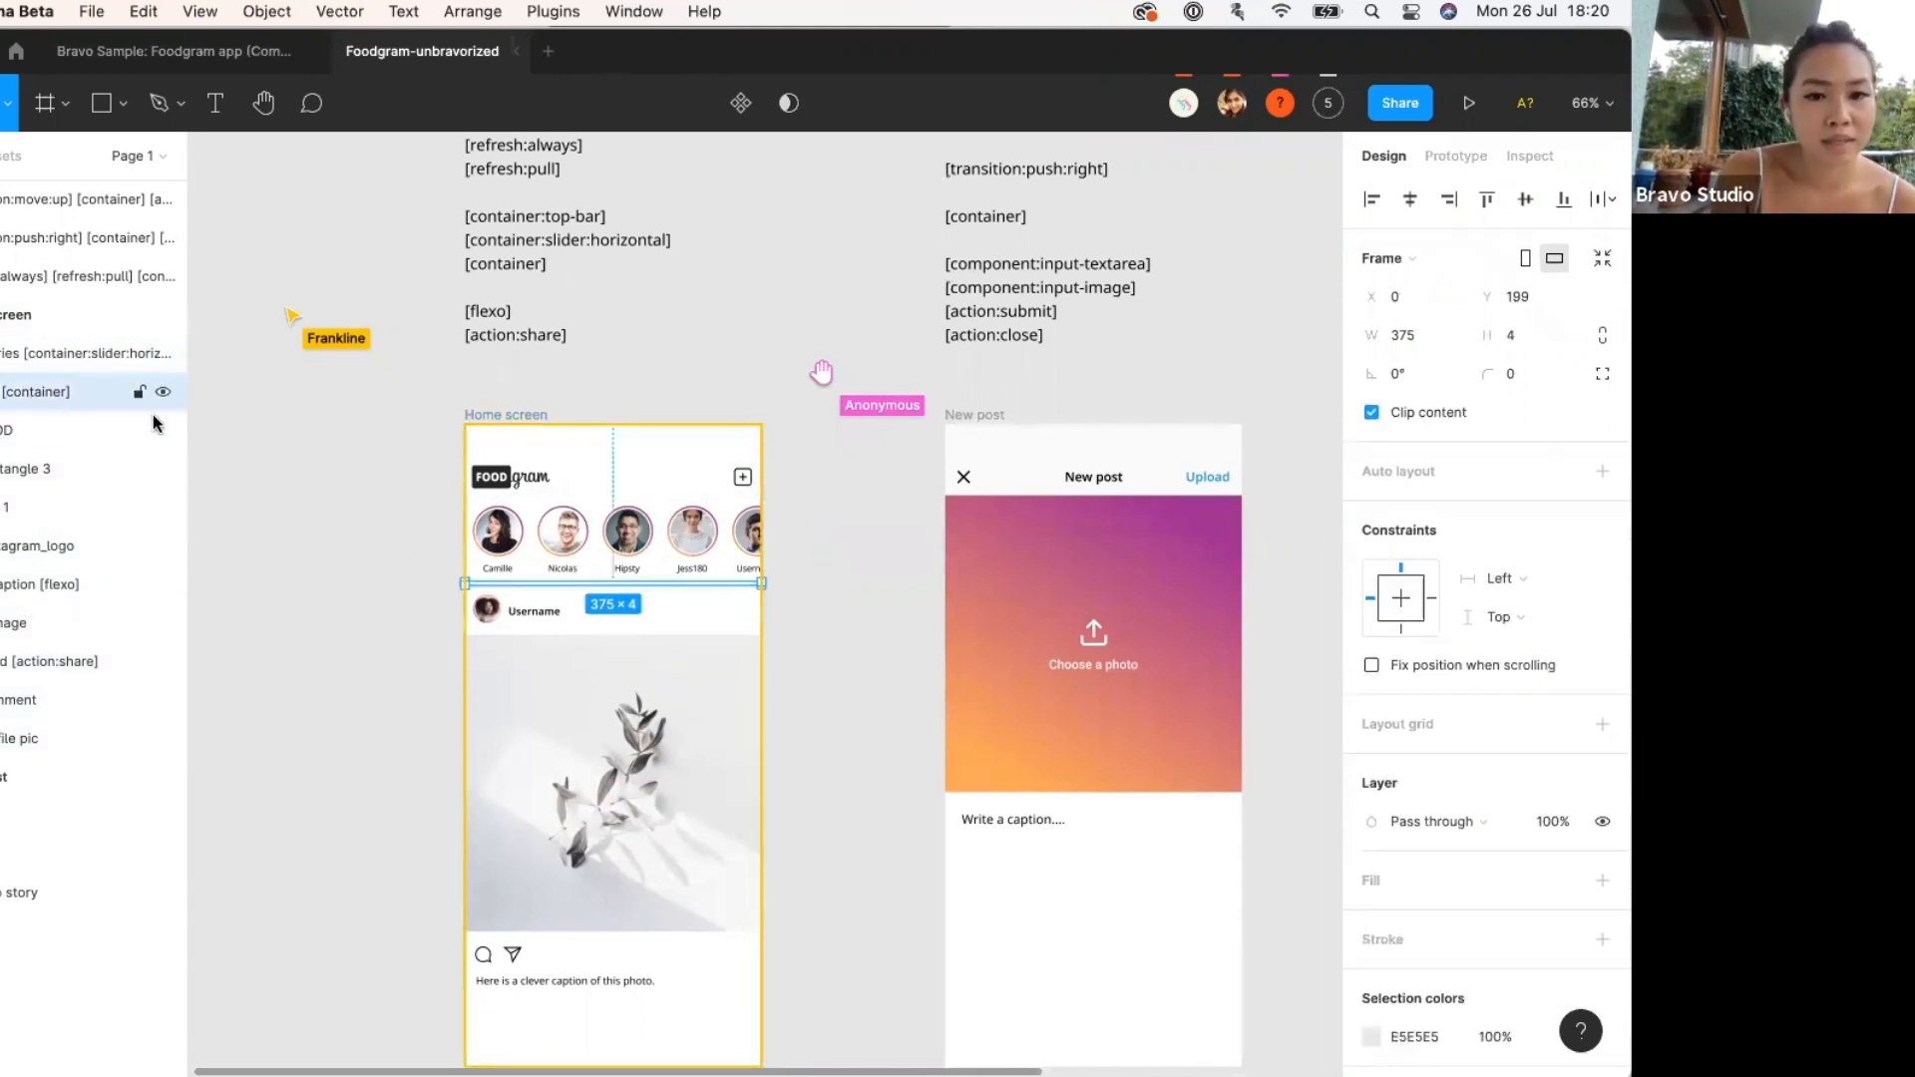
click(537, 540)
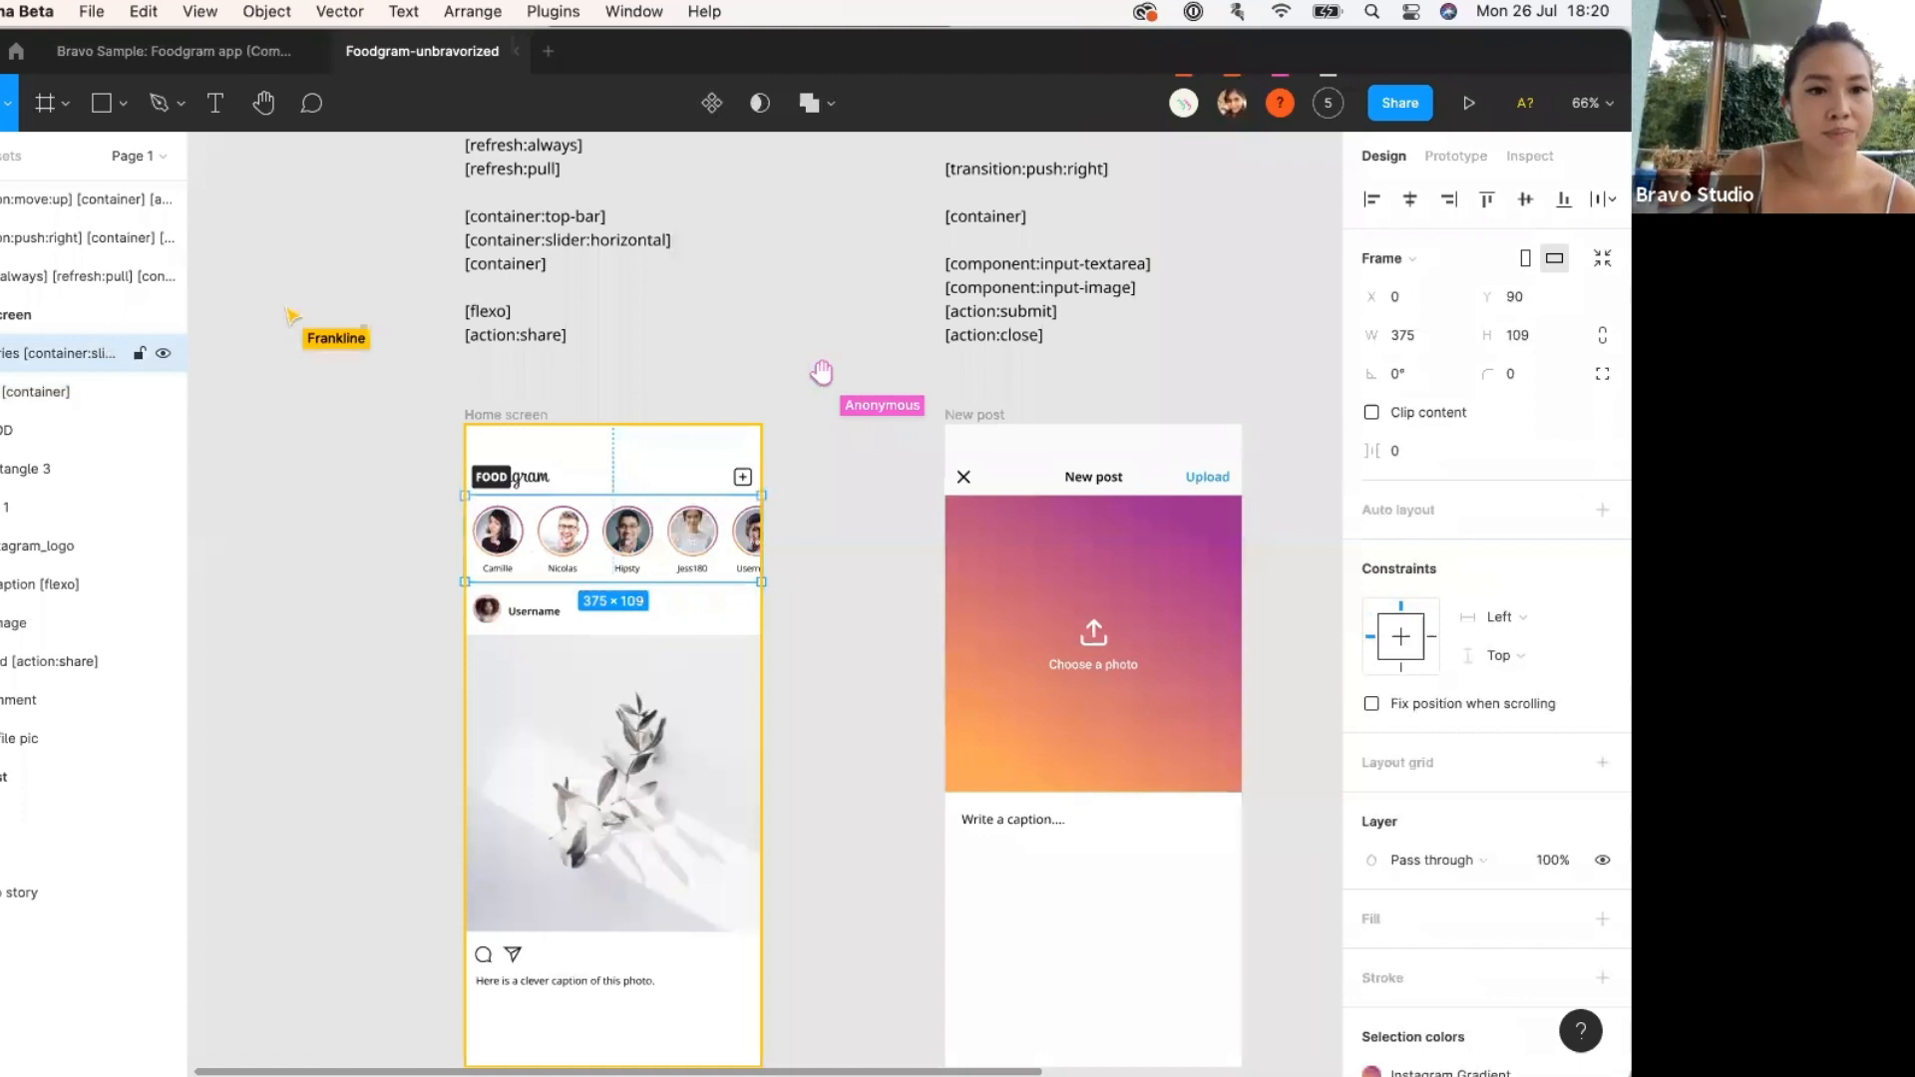
click(2, 353)
click(2, 391)
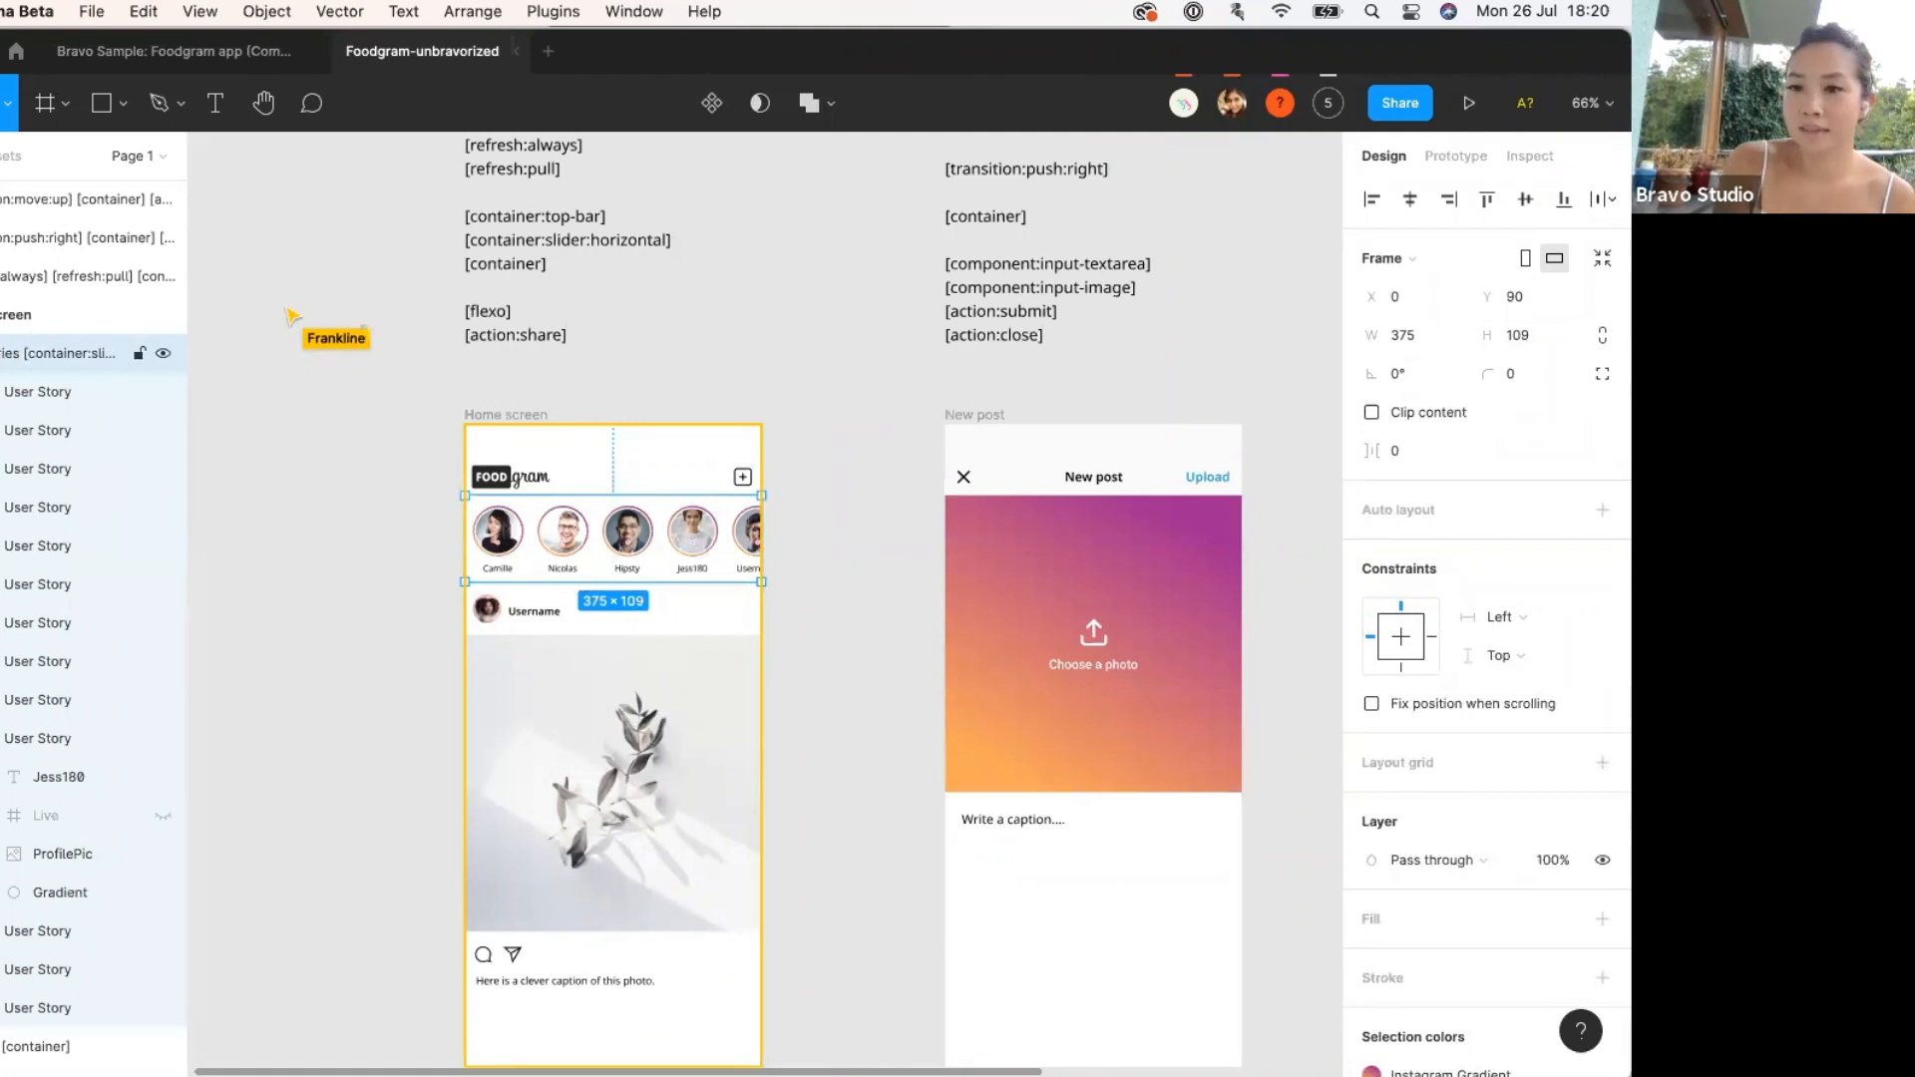
click(2, 353)
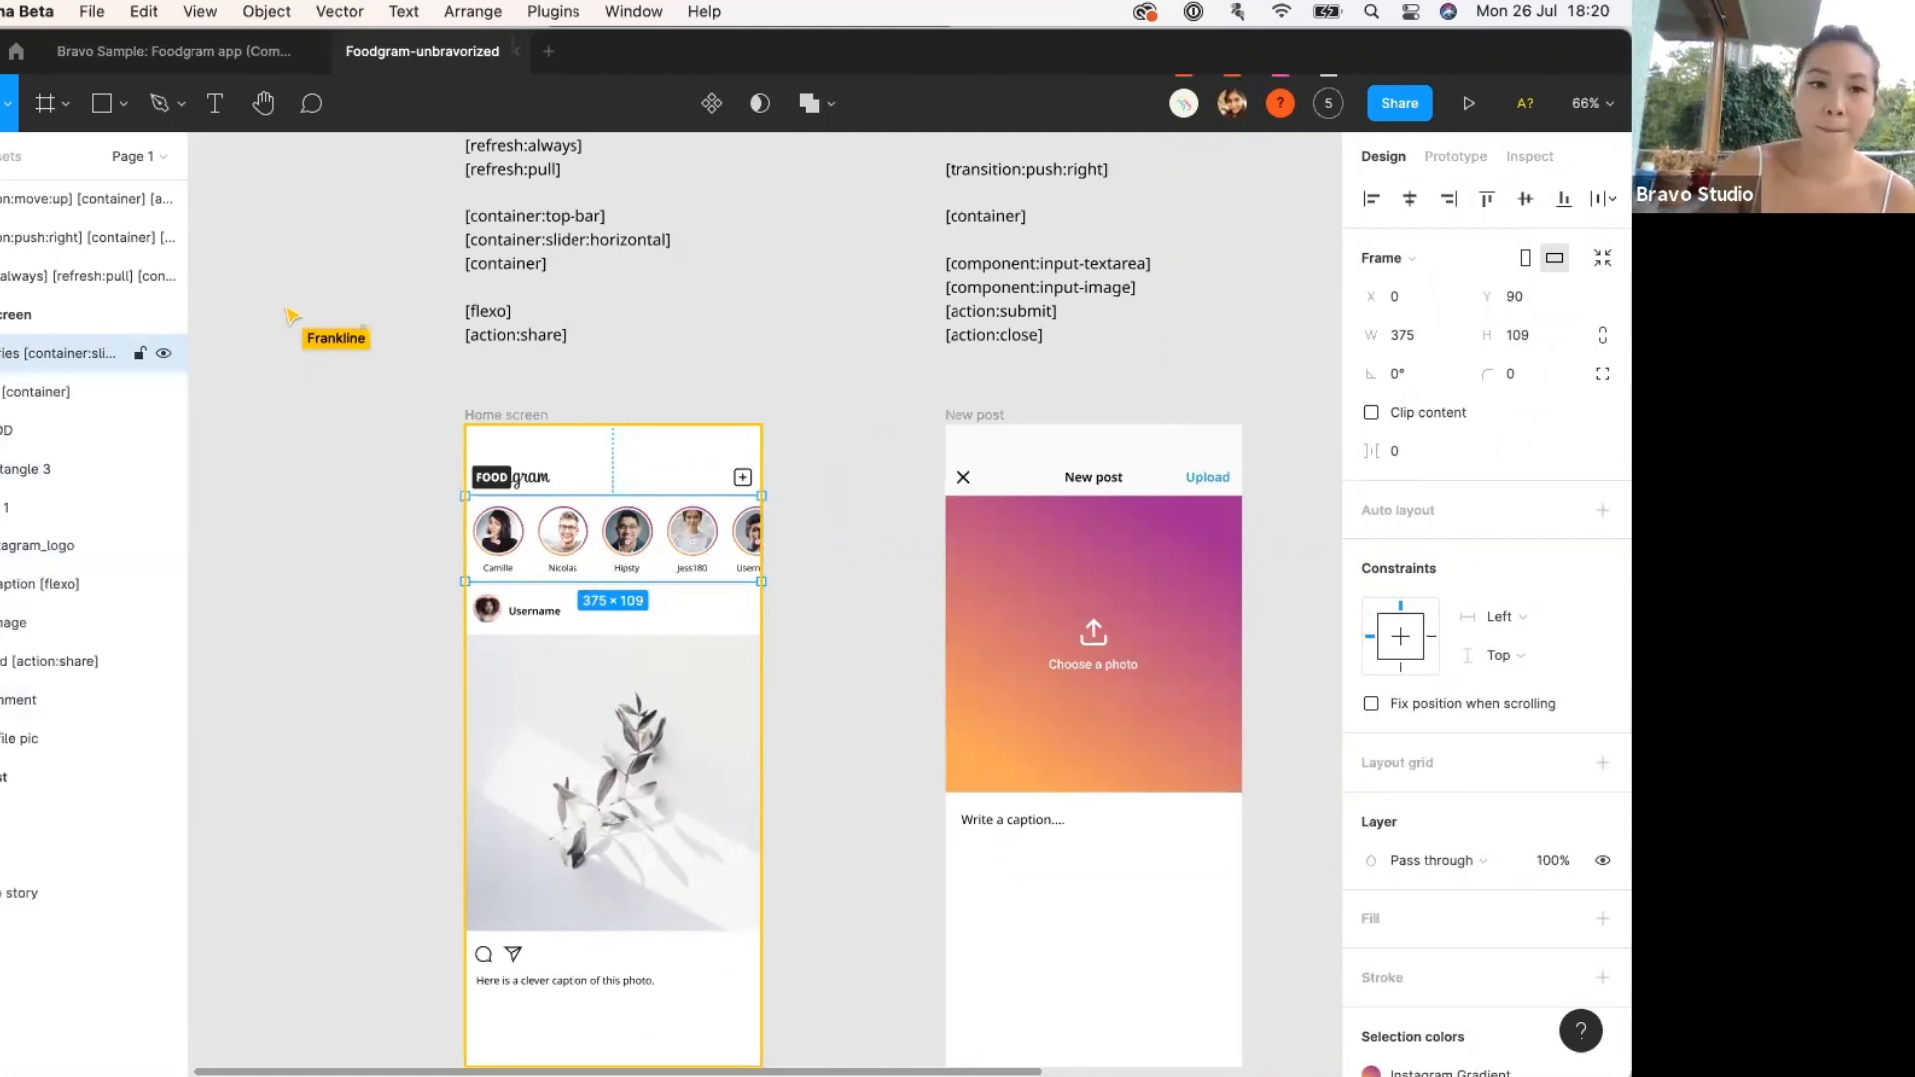
click(2, 353)
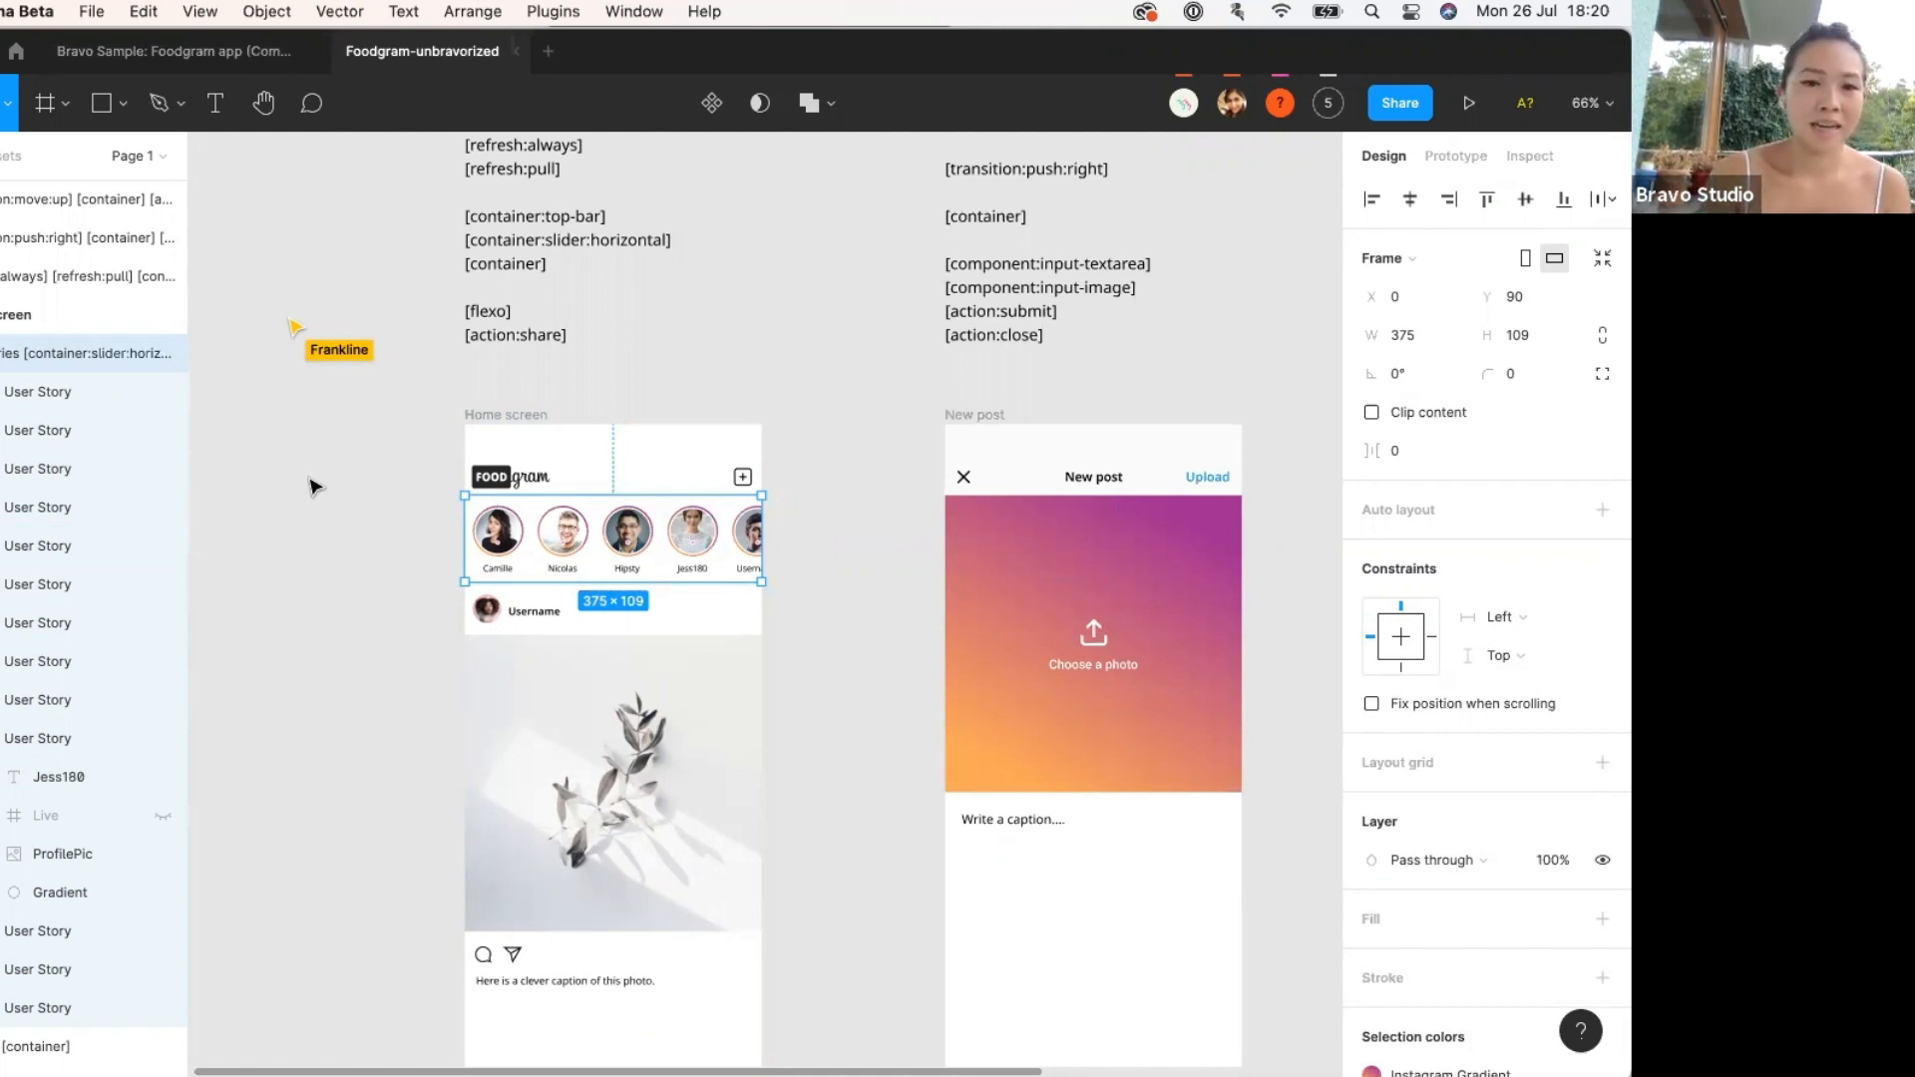
click(486, 344)
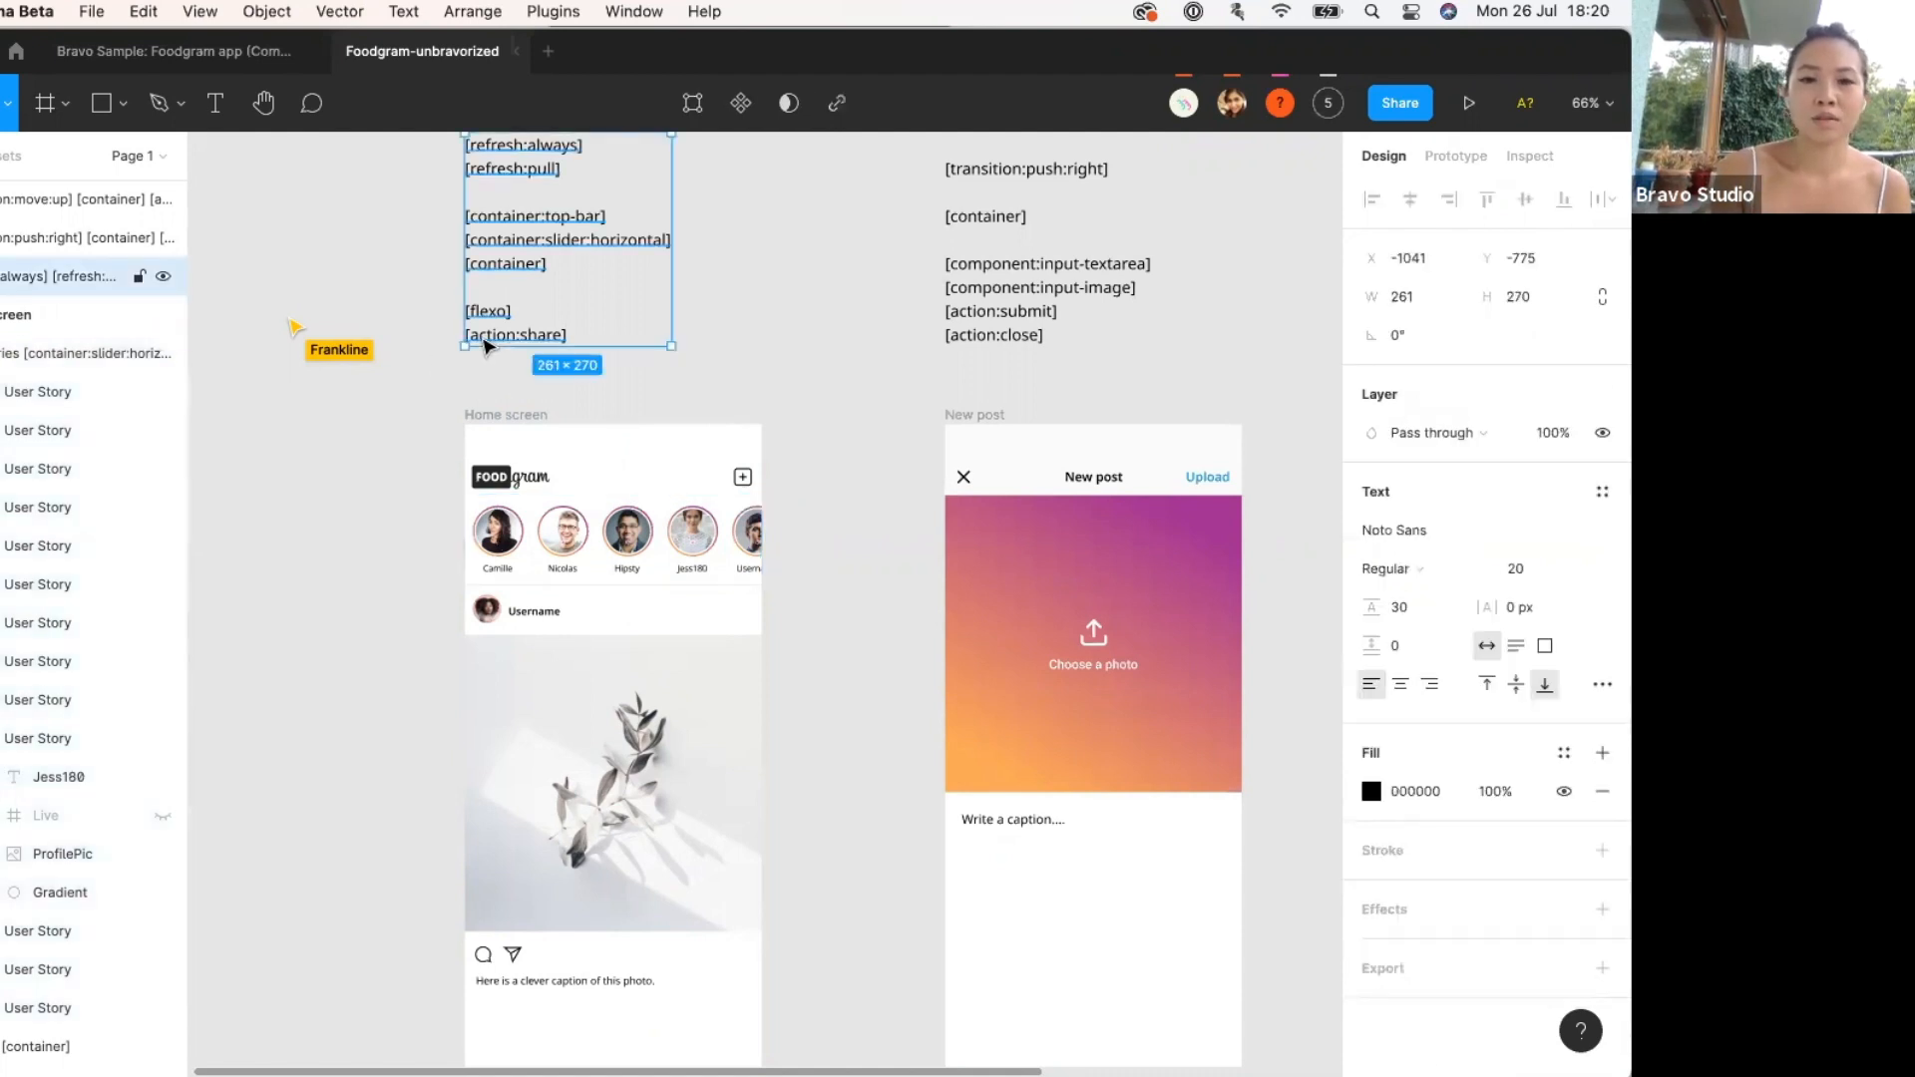
scroll(494, 344, up, 1)
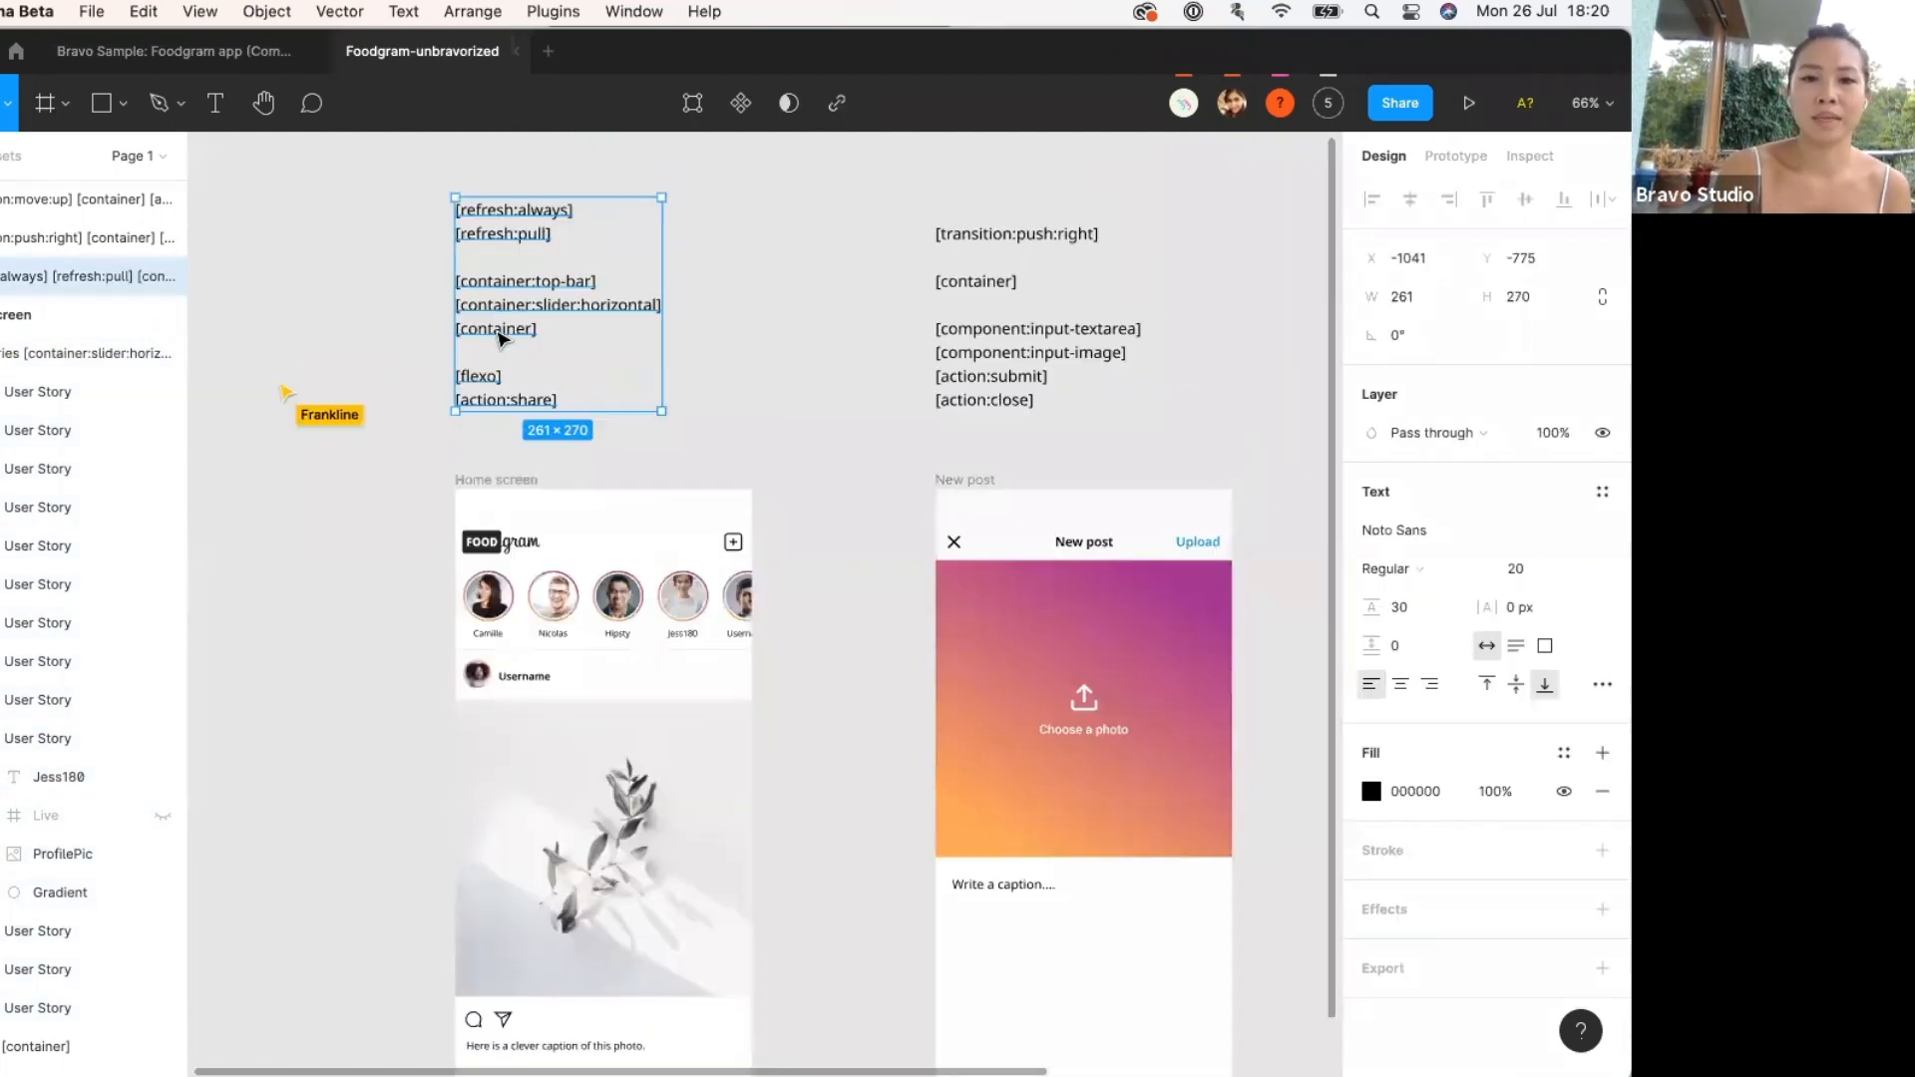
double_click(503, 396)
key(Escape)
scroll(739, 769, down, 2)
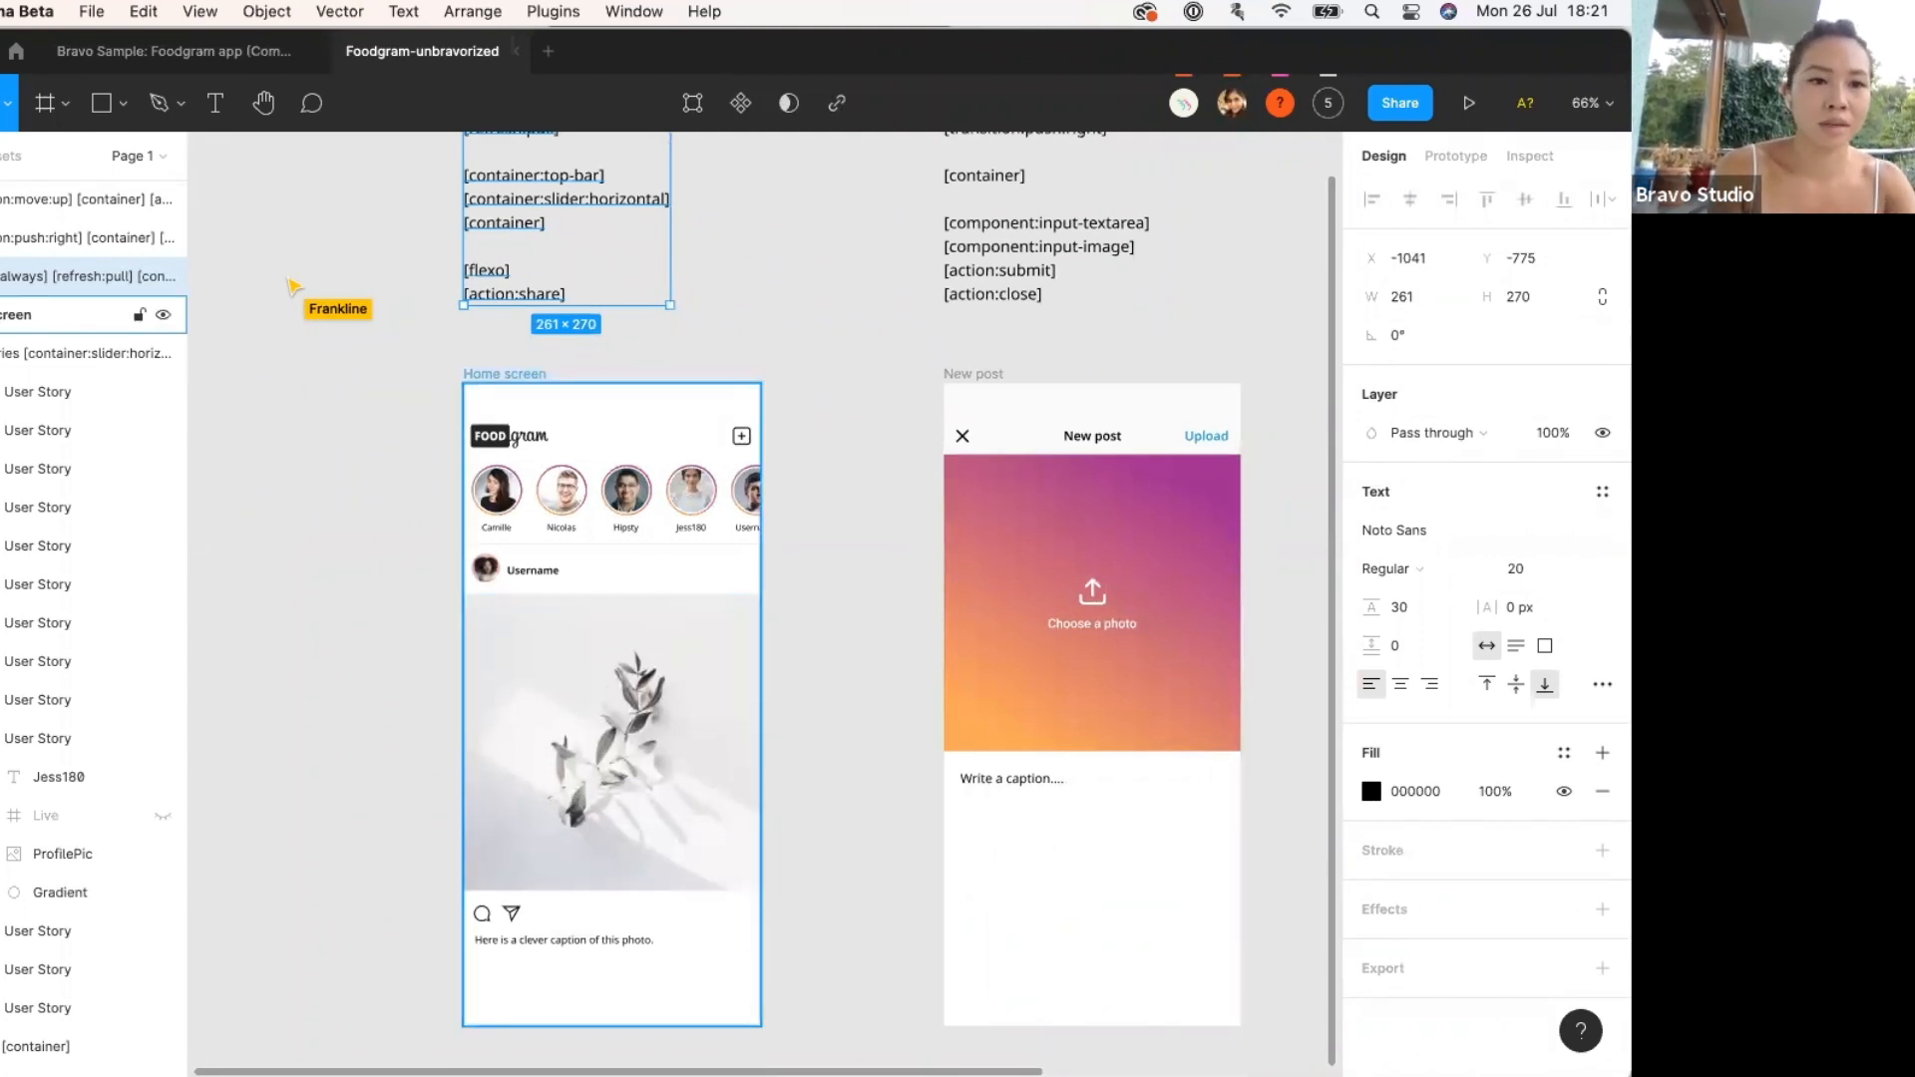
scroll(505, 369, up, 3)
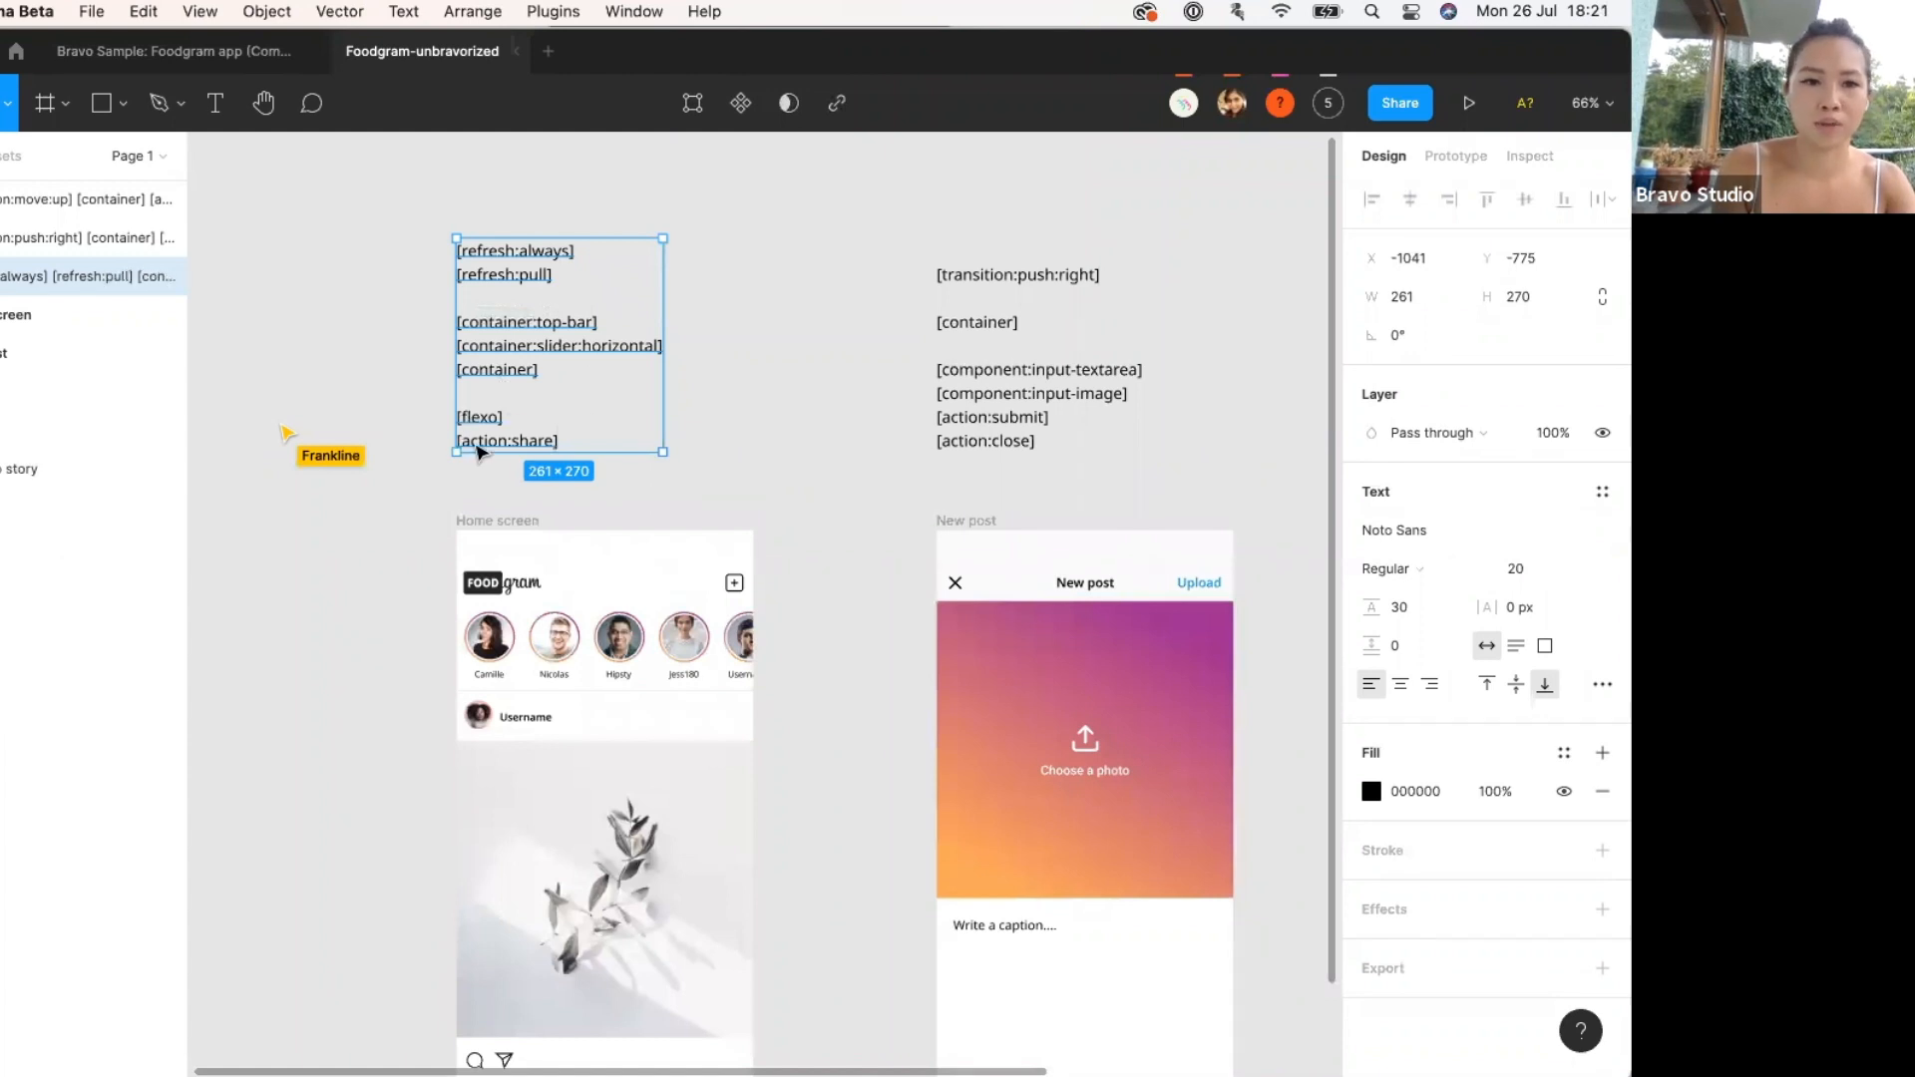
scroll(510, 297, down, 3)
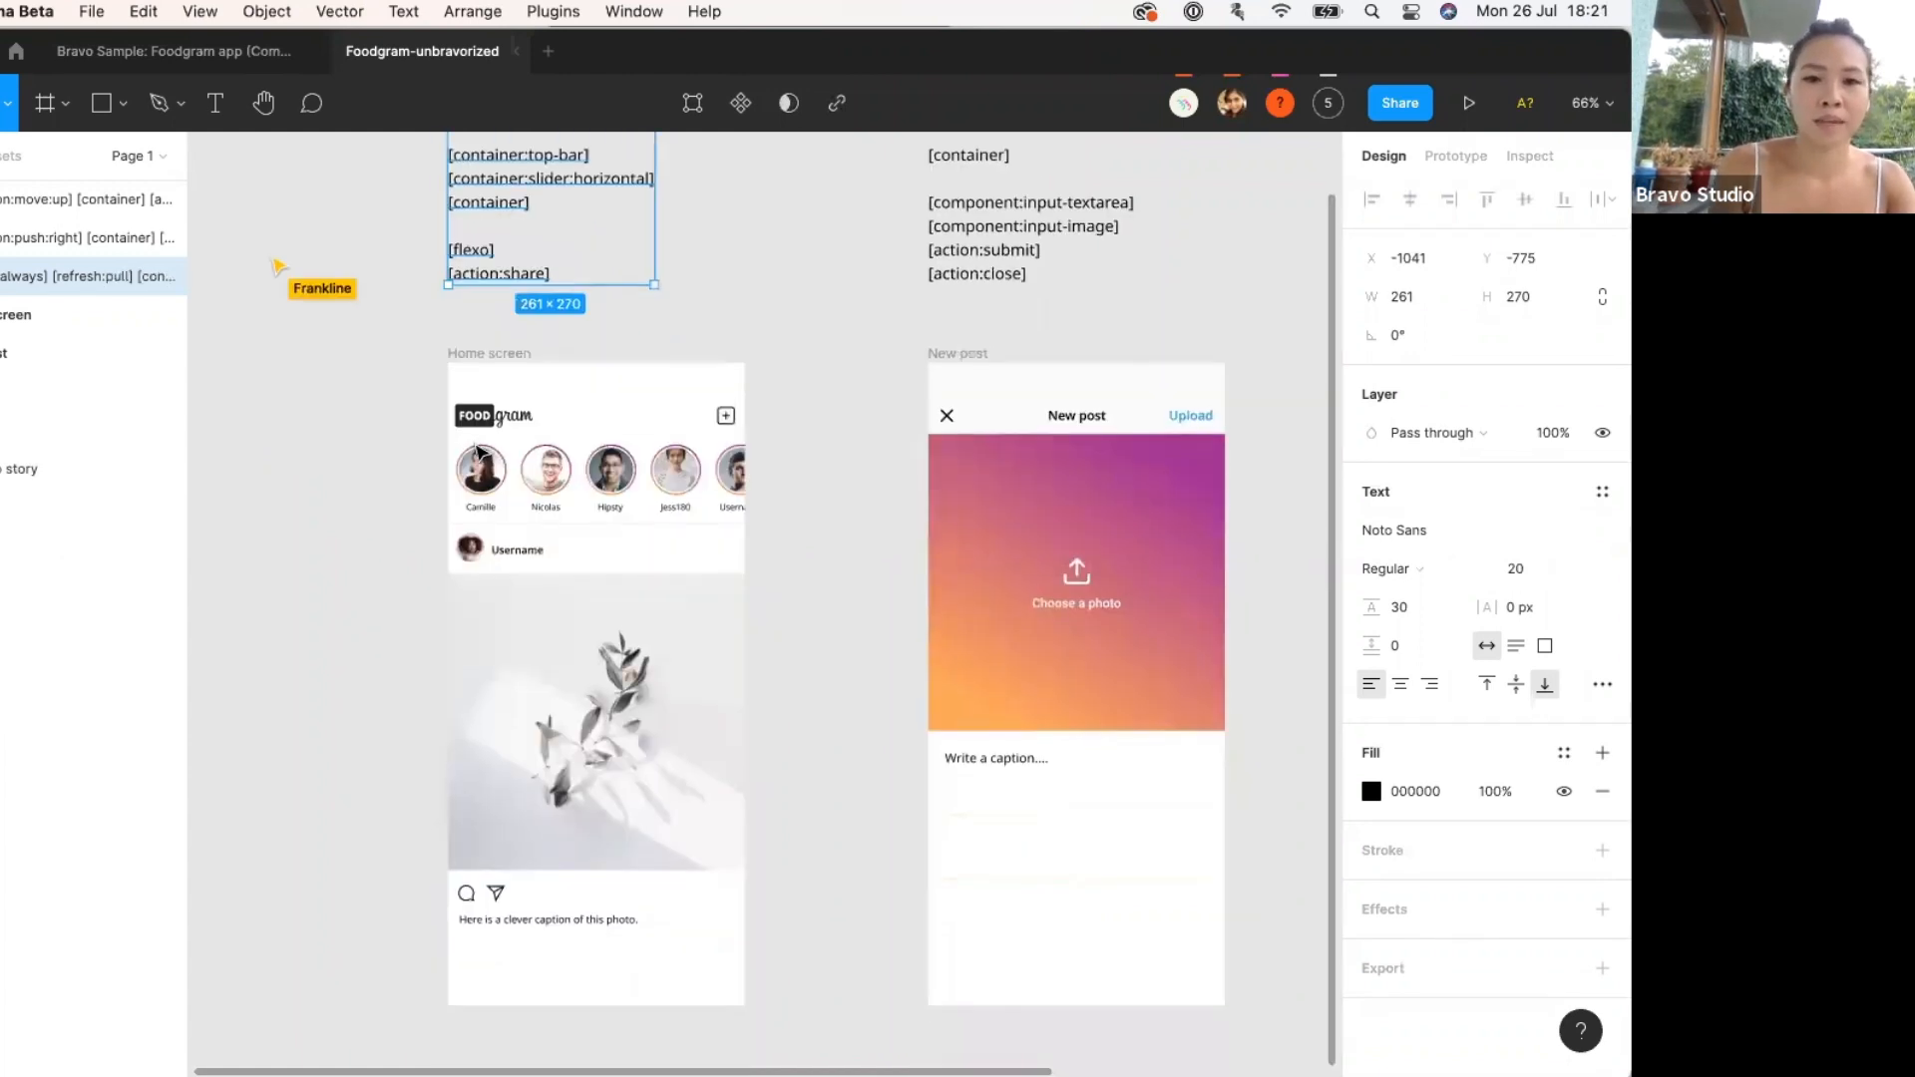
double_click(477, 295)
drag(487, 291, 434, 300)
key(Escape)
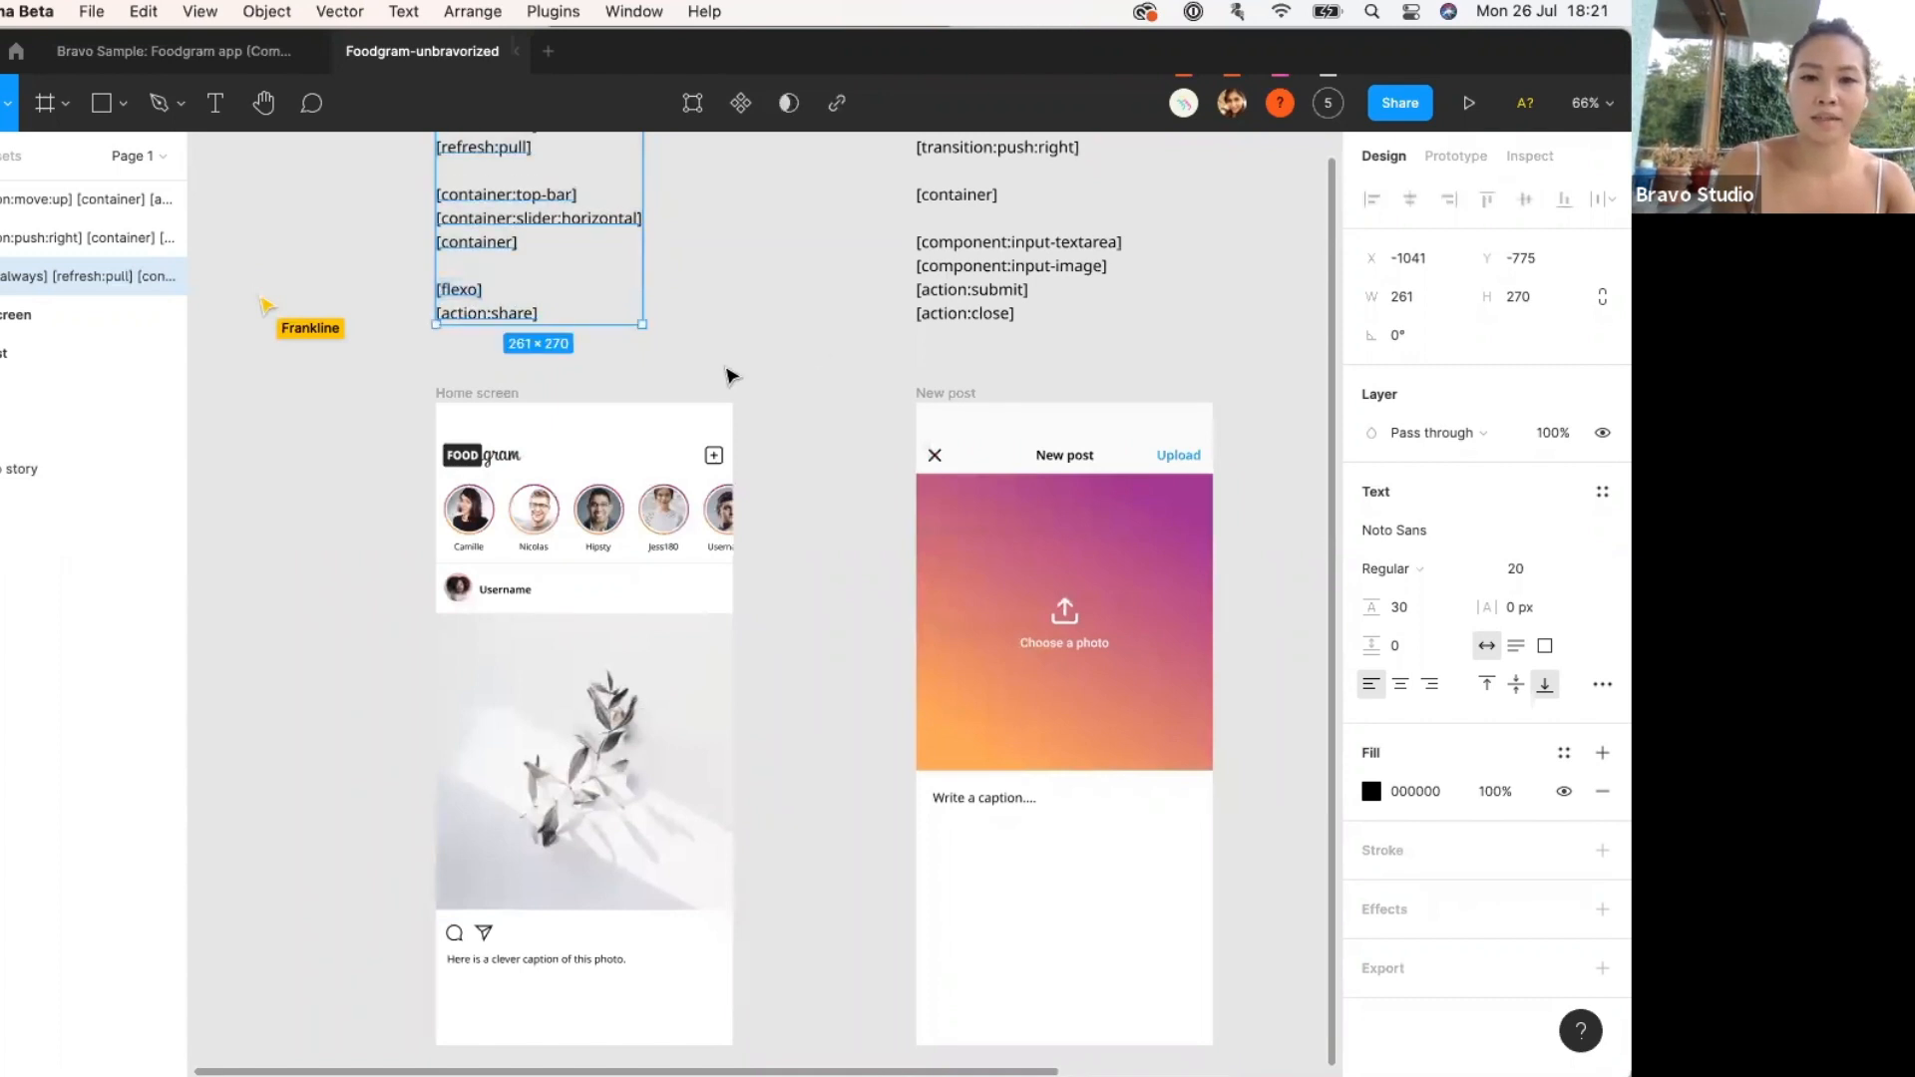
scroll(722, 339, down, 1)
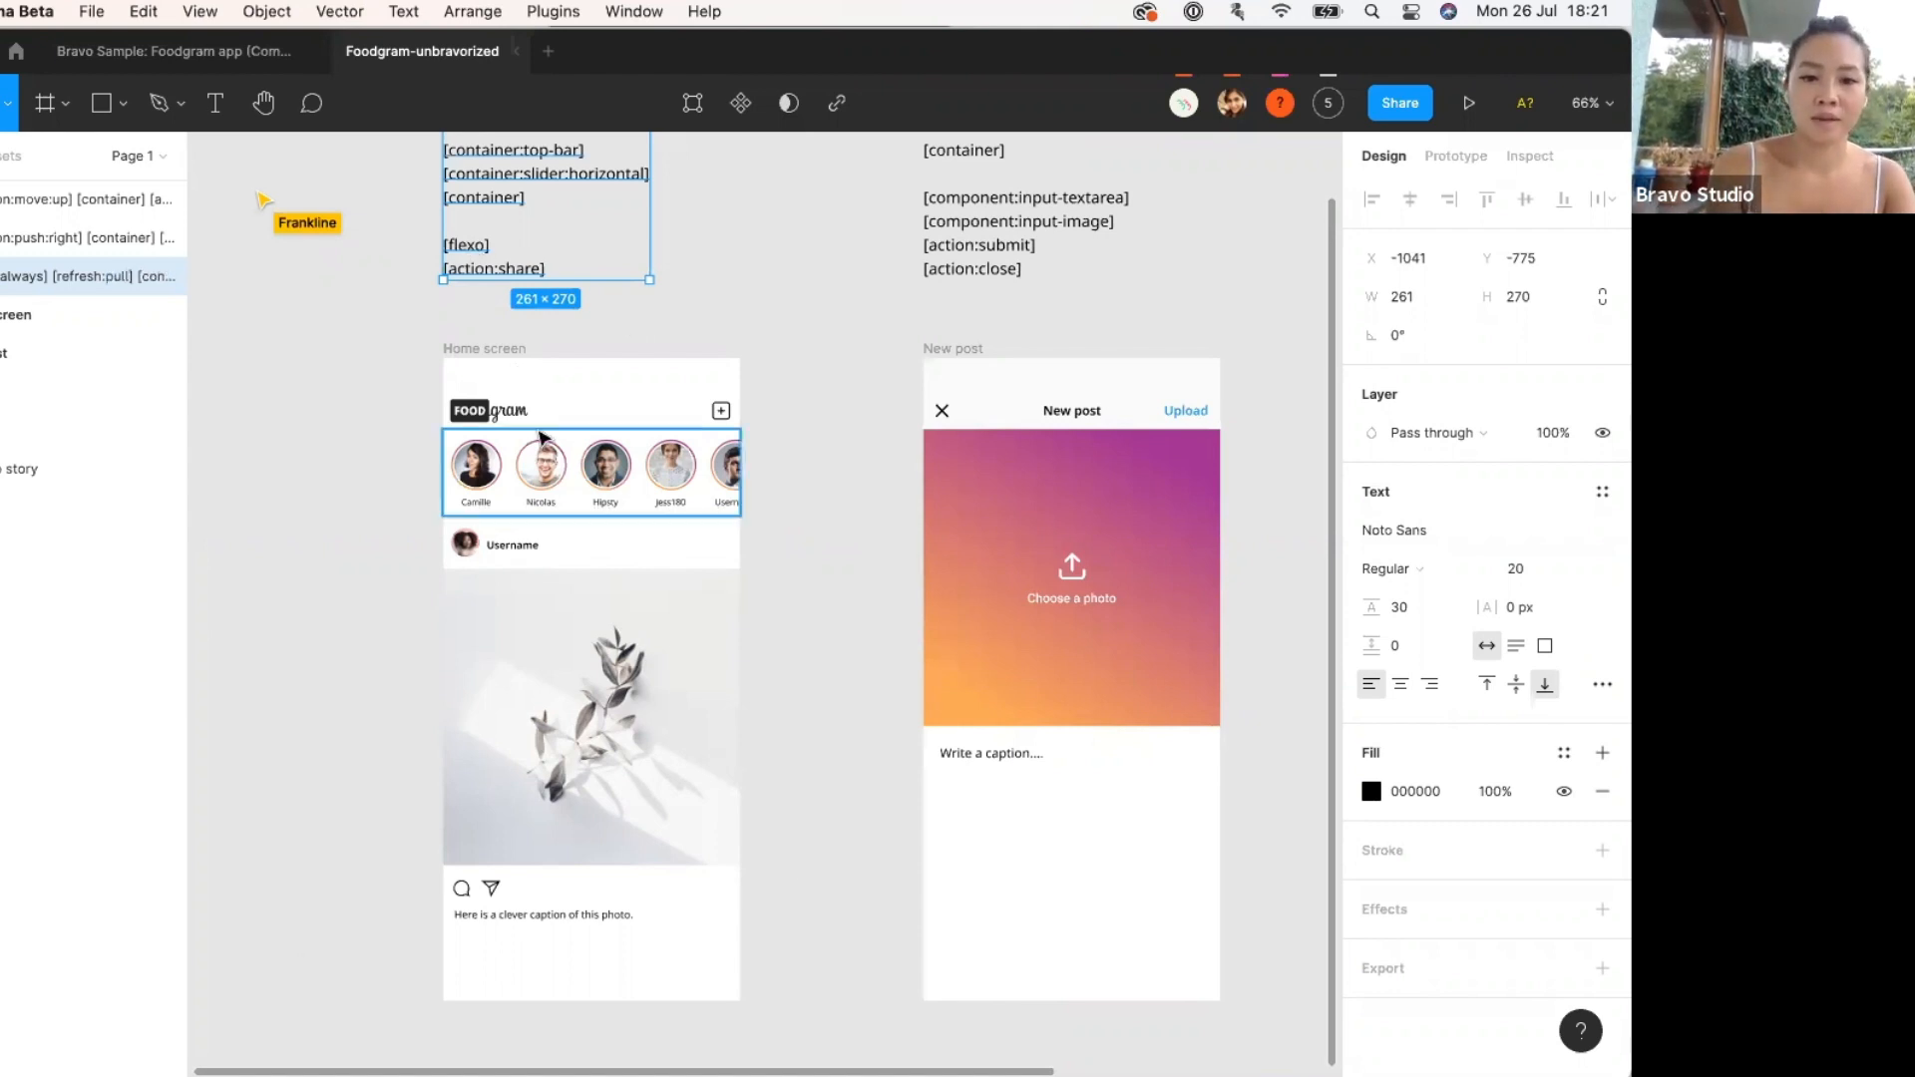
scroll(572, 825, down, 2)
click(567, 830)
scroll(565, 858, up, 2)
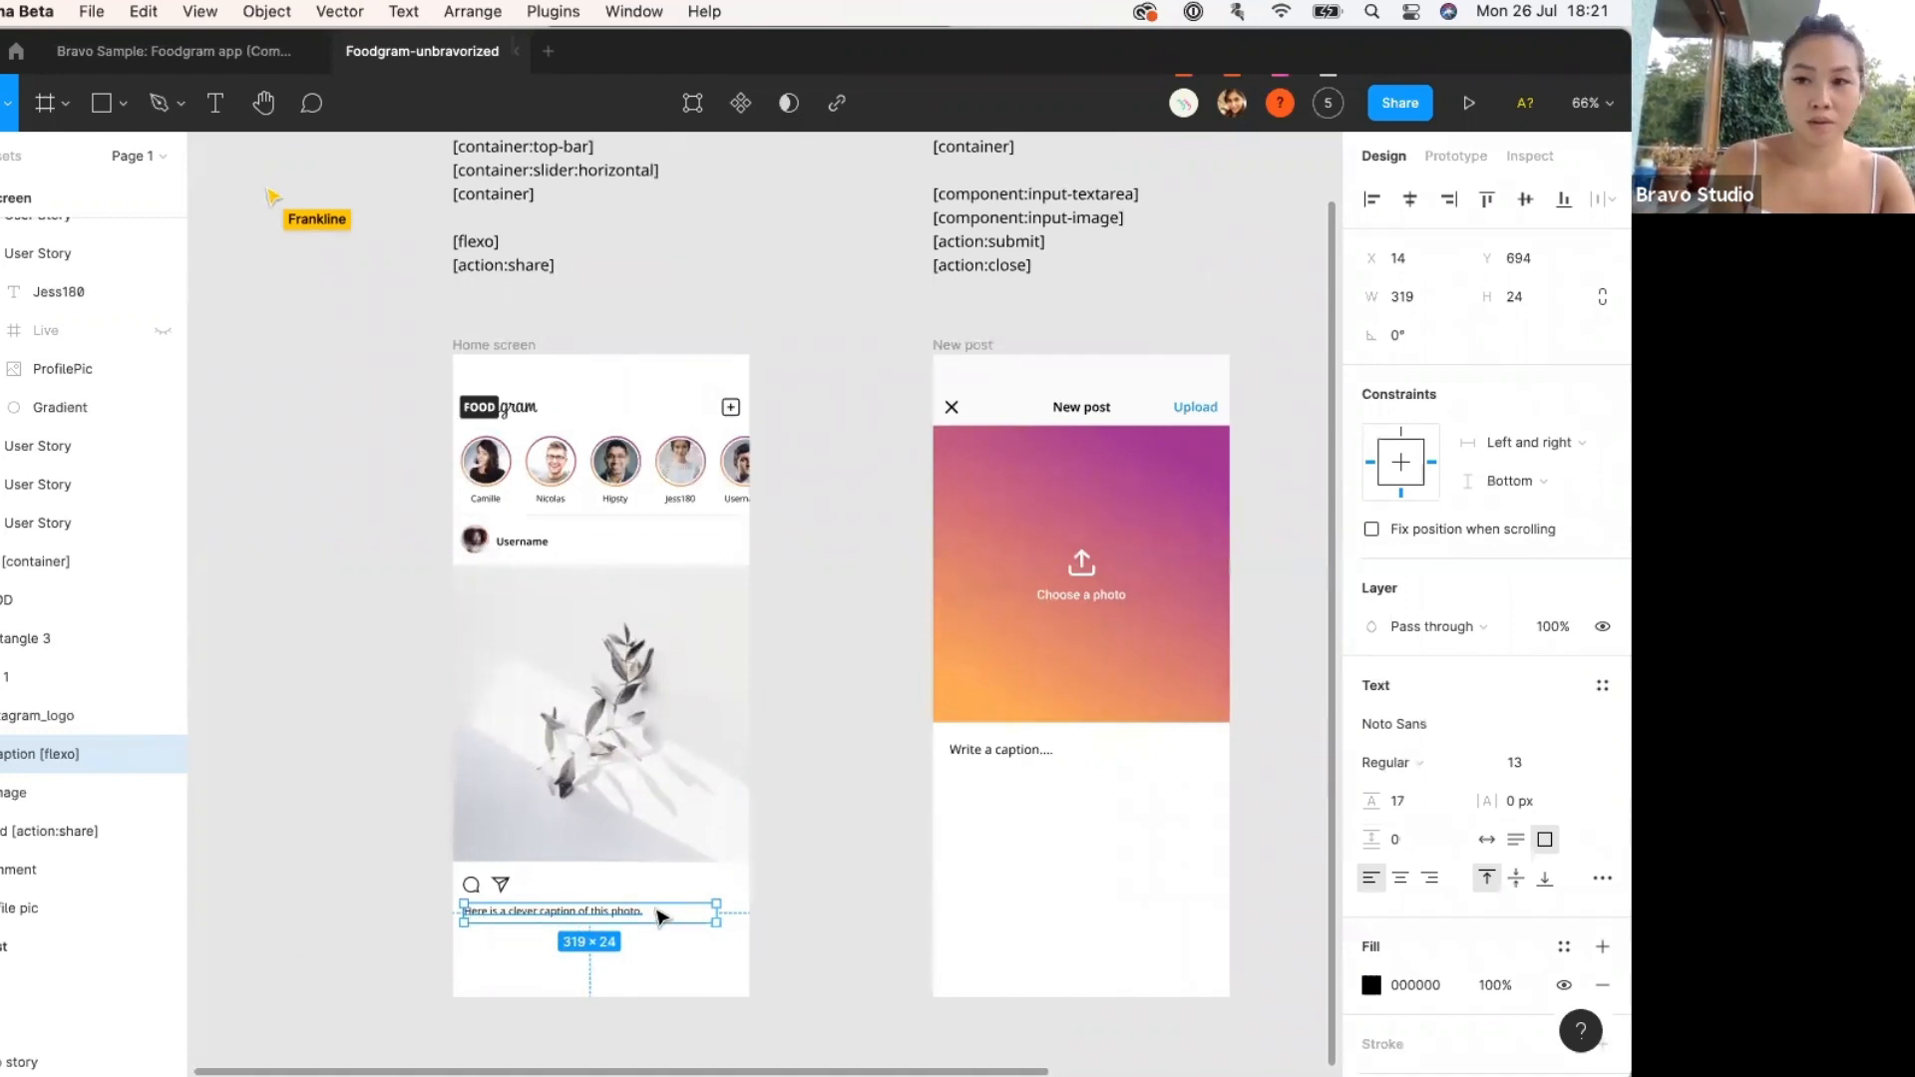
double_click(496, 242)
click(504, 240)
drag(504, 241, 437, 243)
key(super+c)
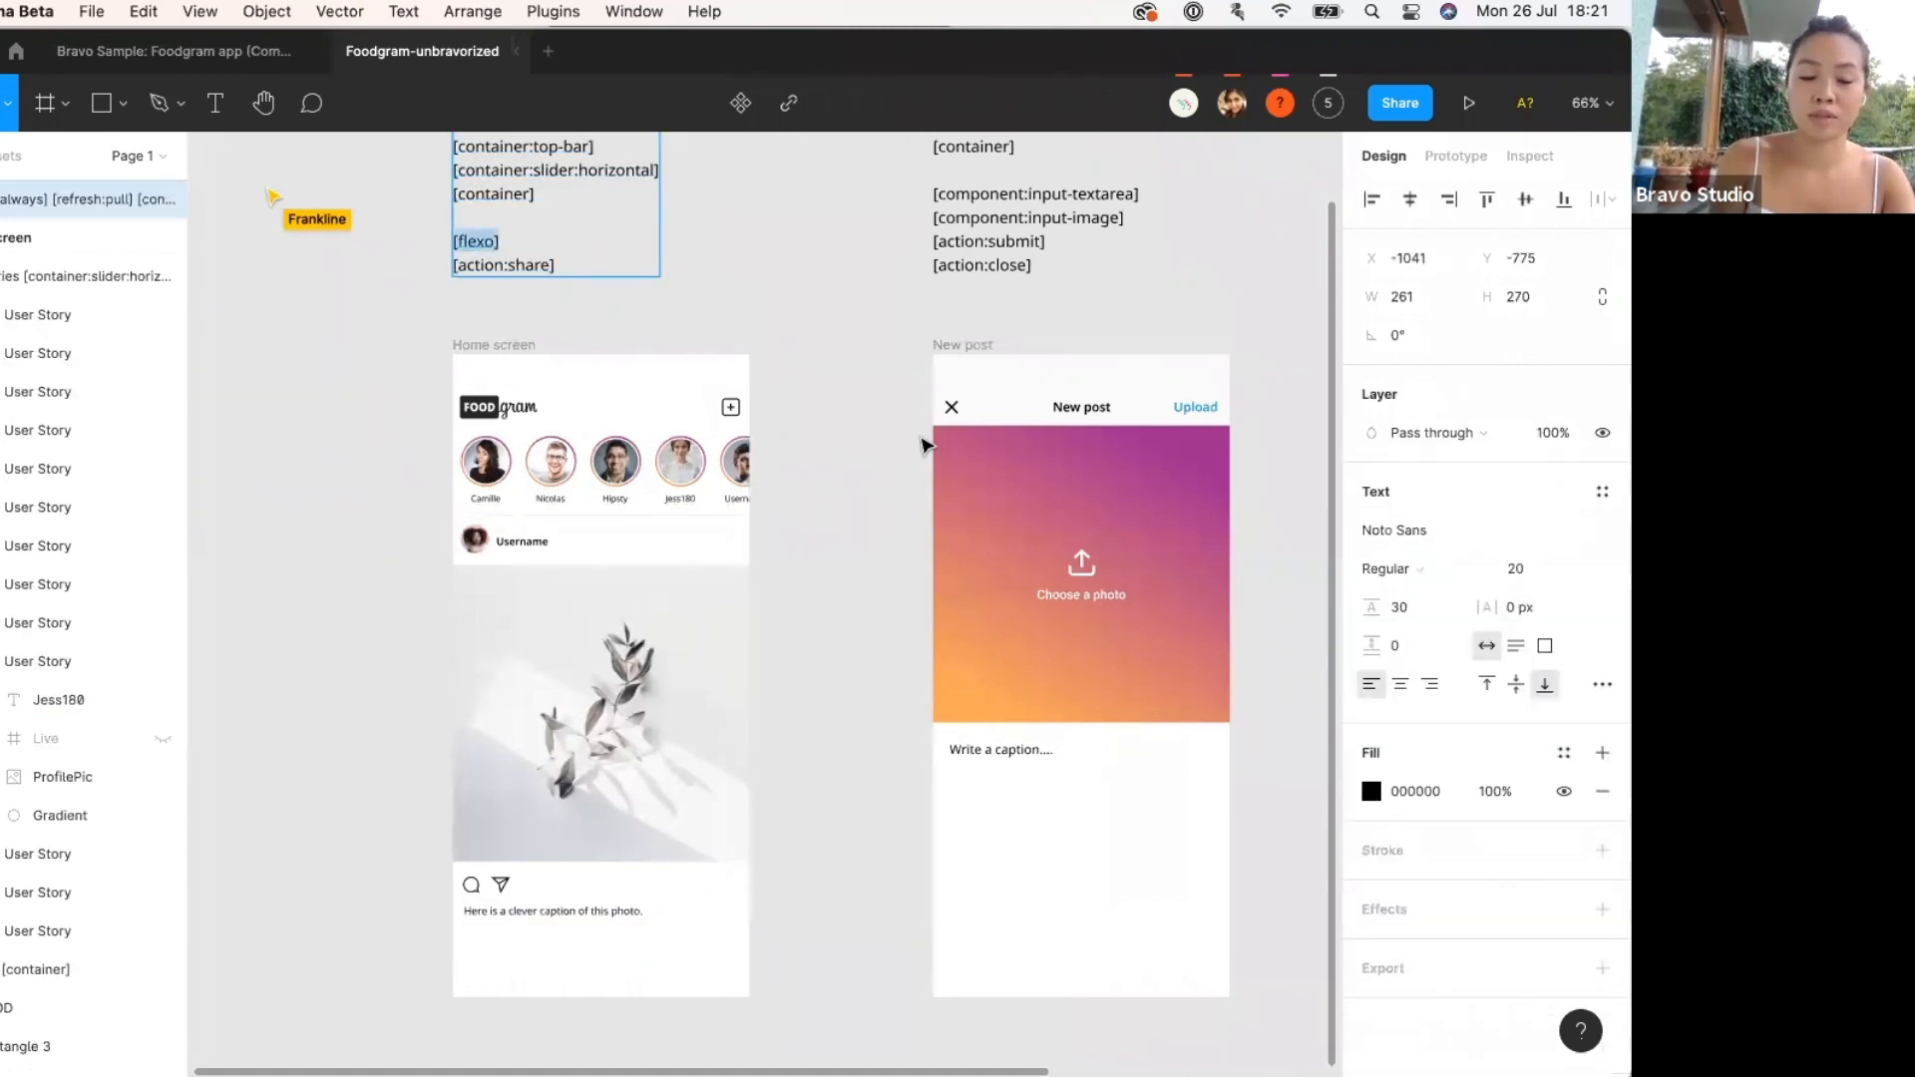
click(585, 909)
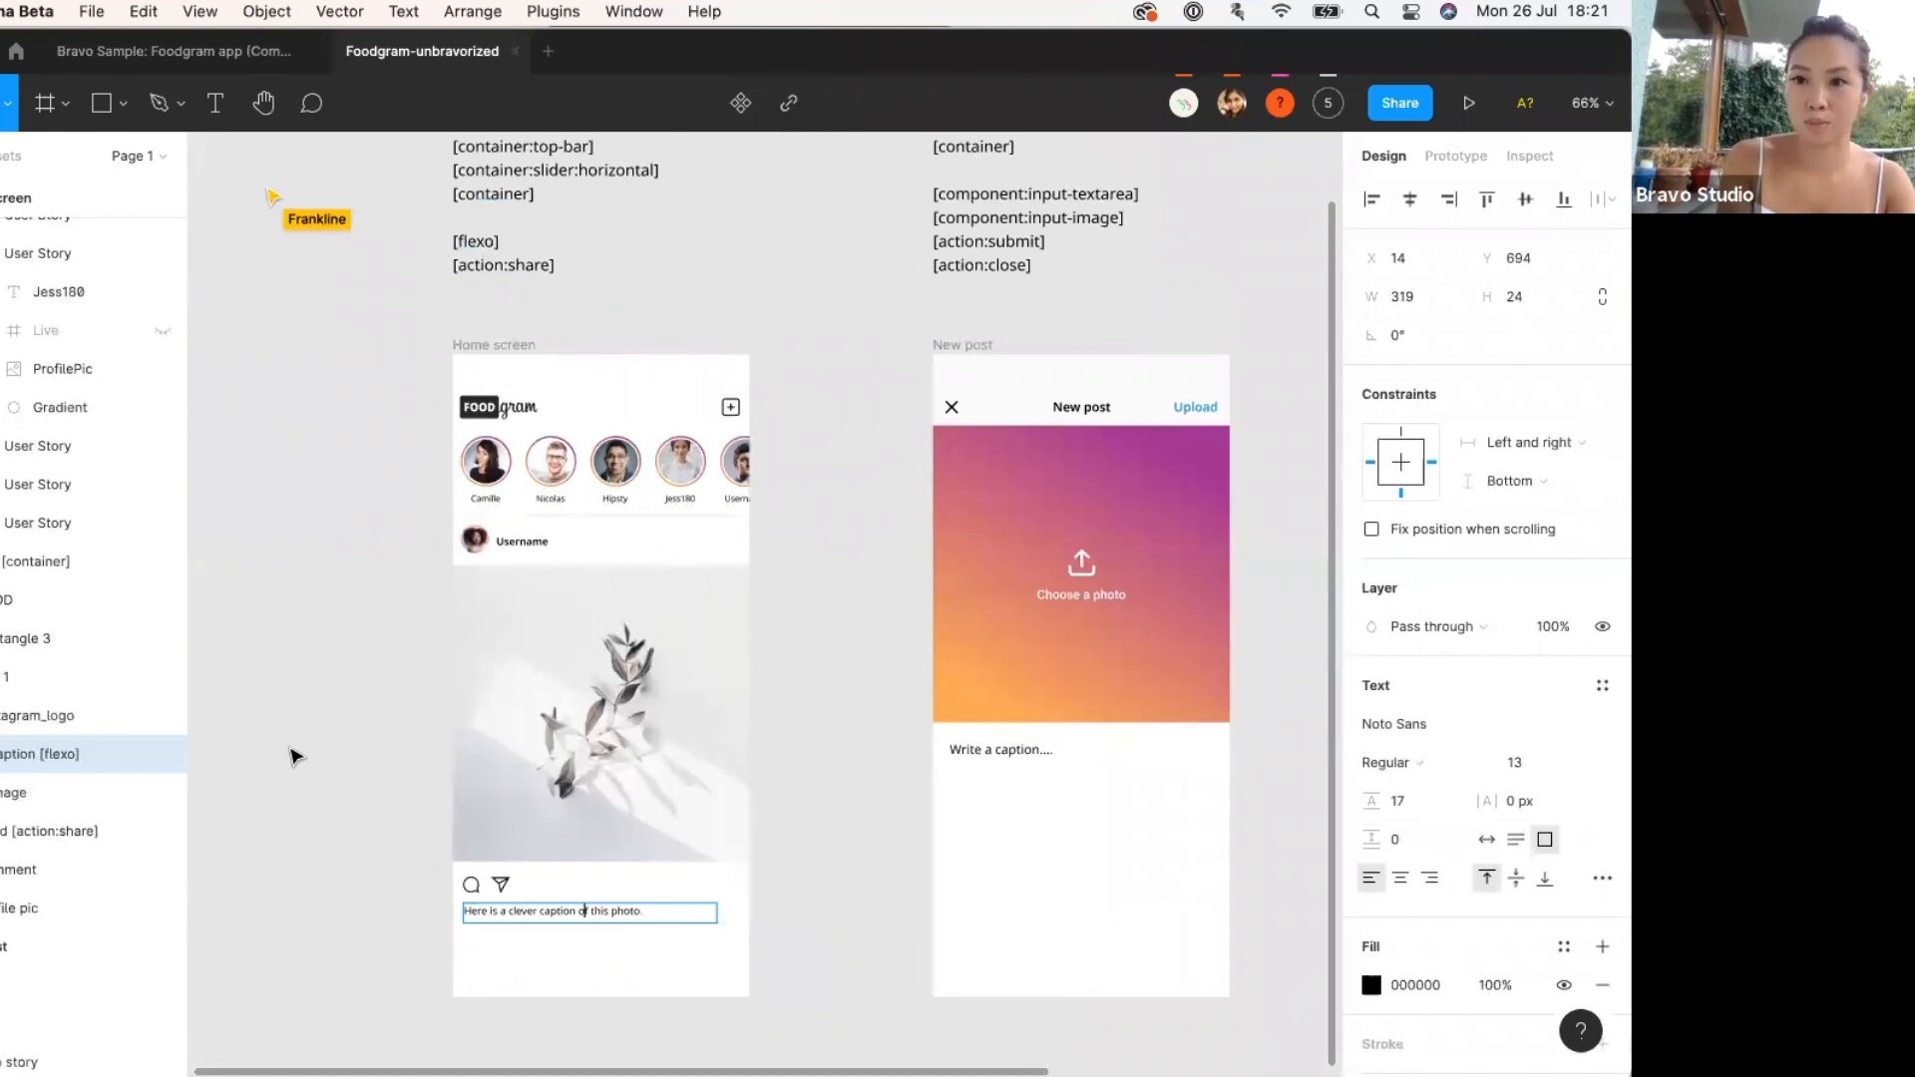
Rename the caption layer, replacing its [flexo] tag with the pasted [flexo] text.
double_click(39, 755)
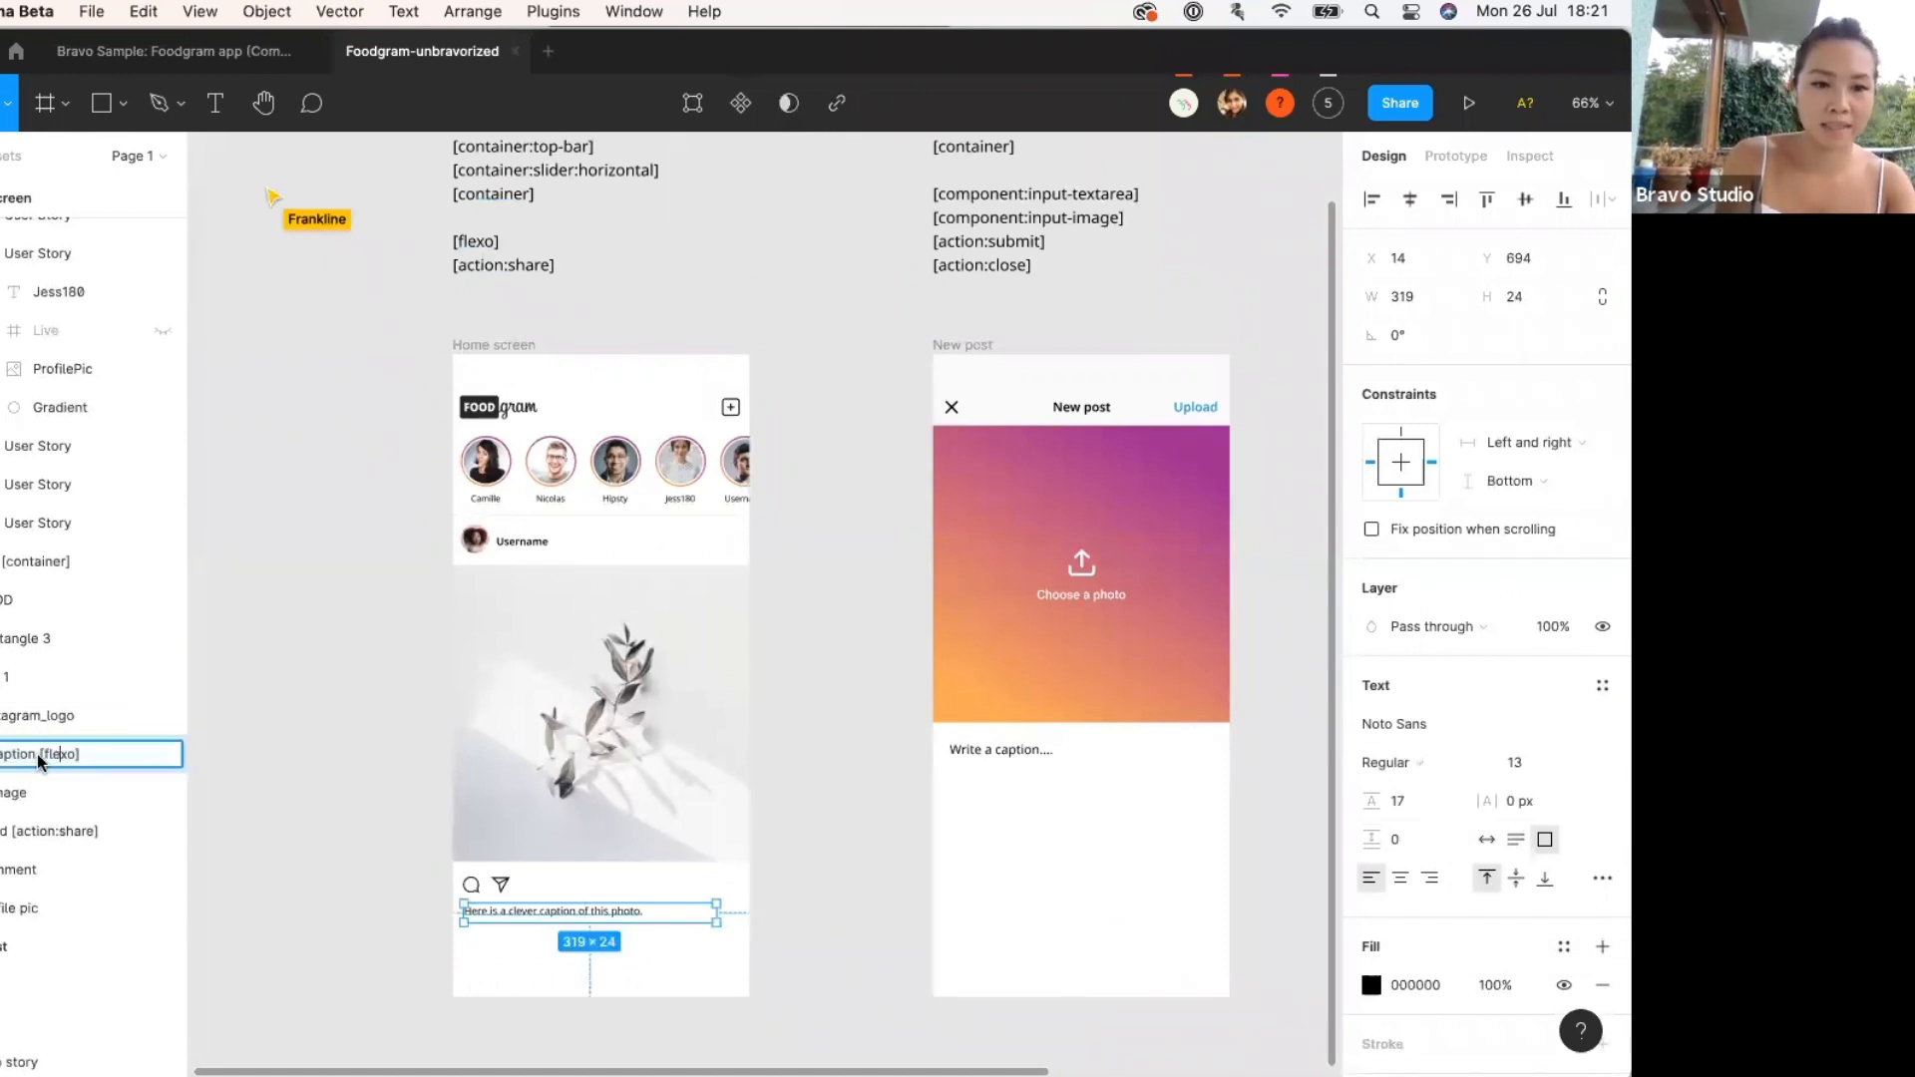
drag(39, 754, 118, 756)
key(BackSpace)
key(super+v)
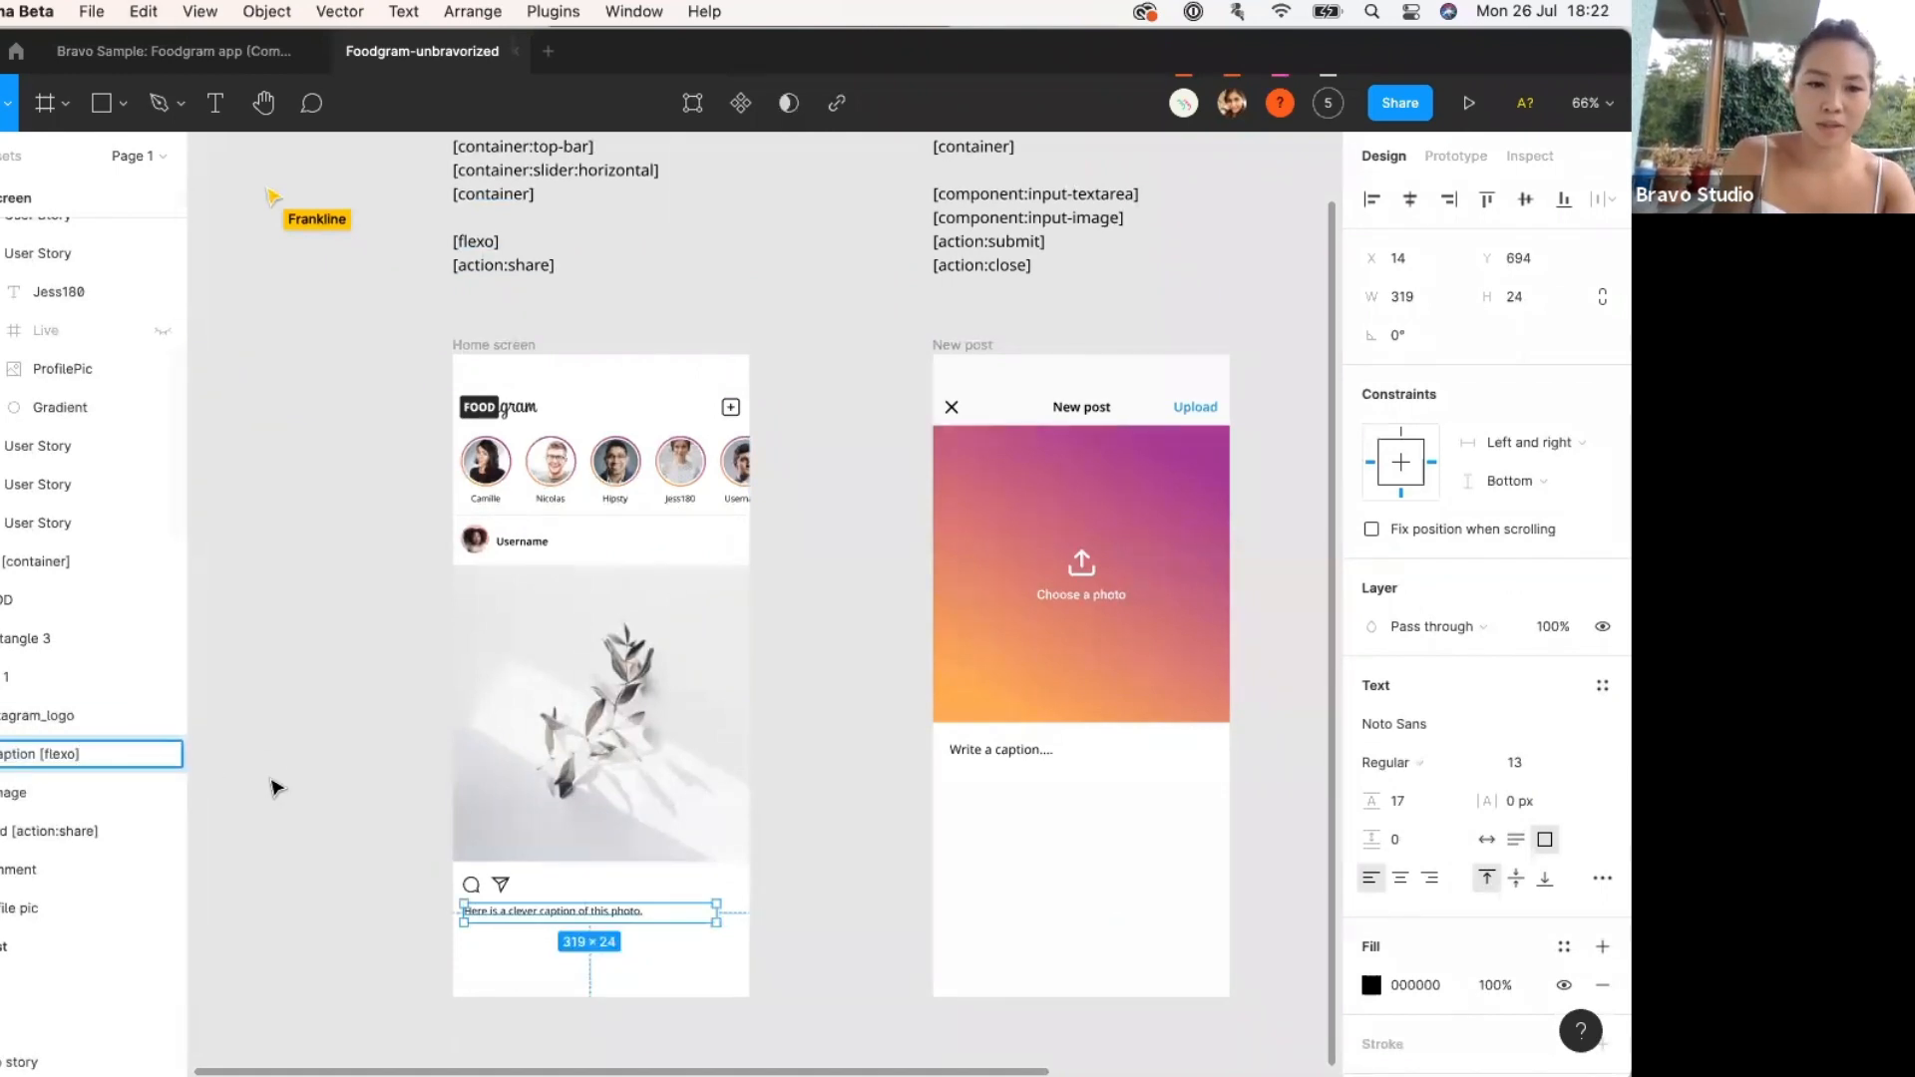
click(352, 813)
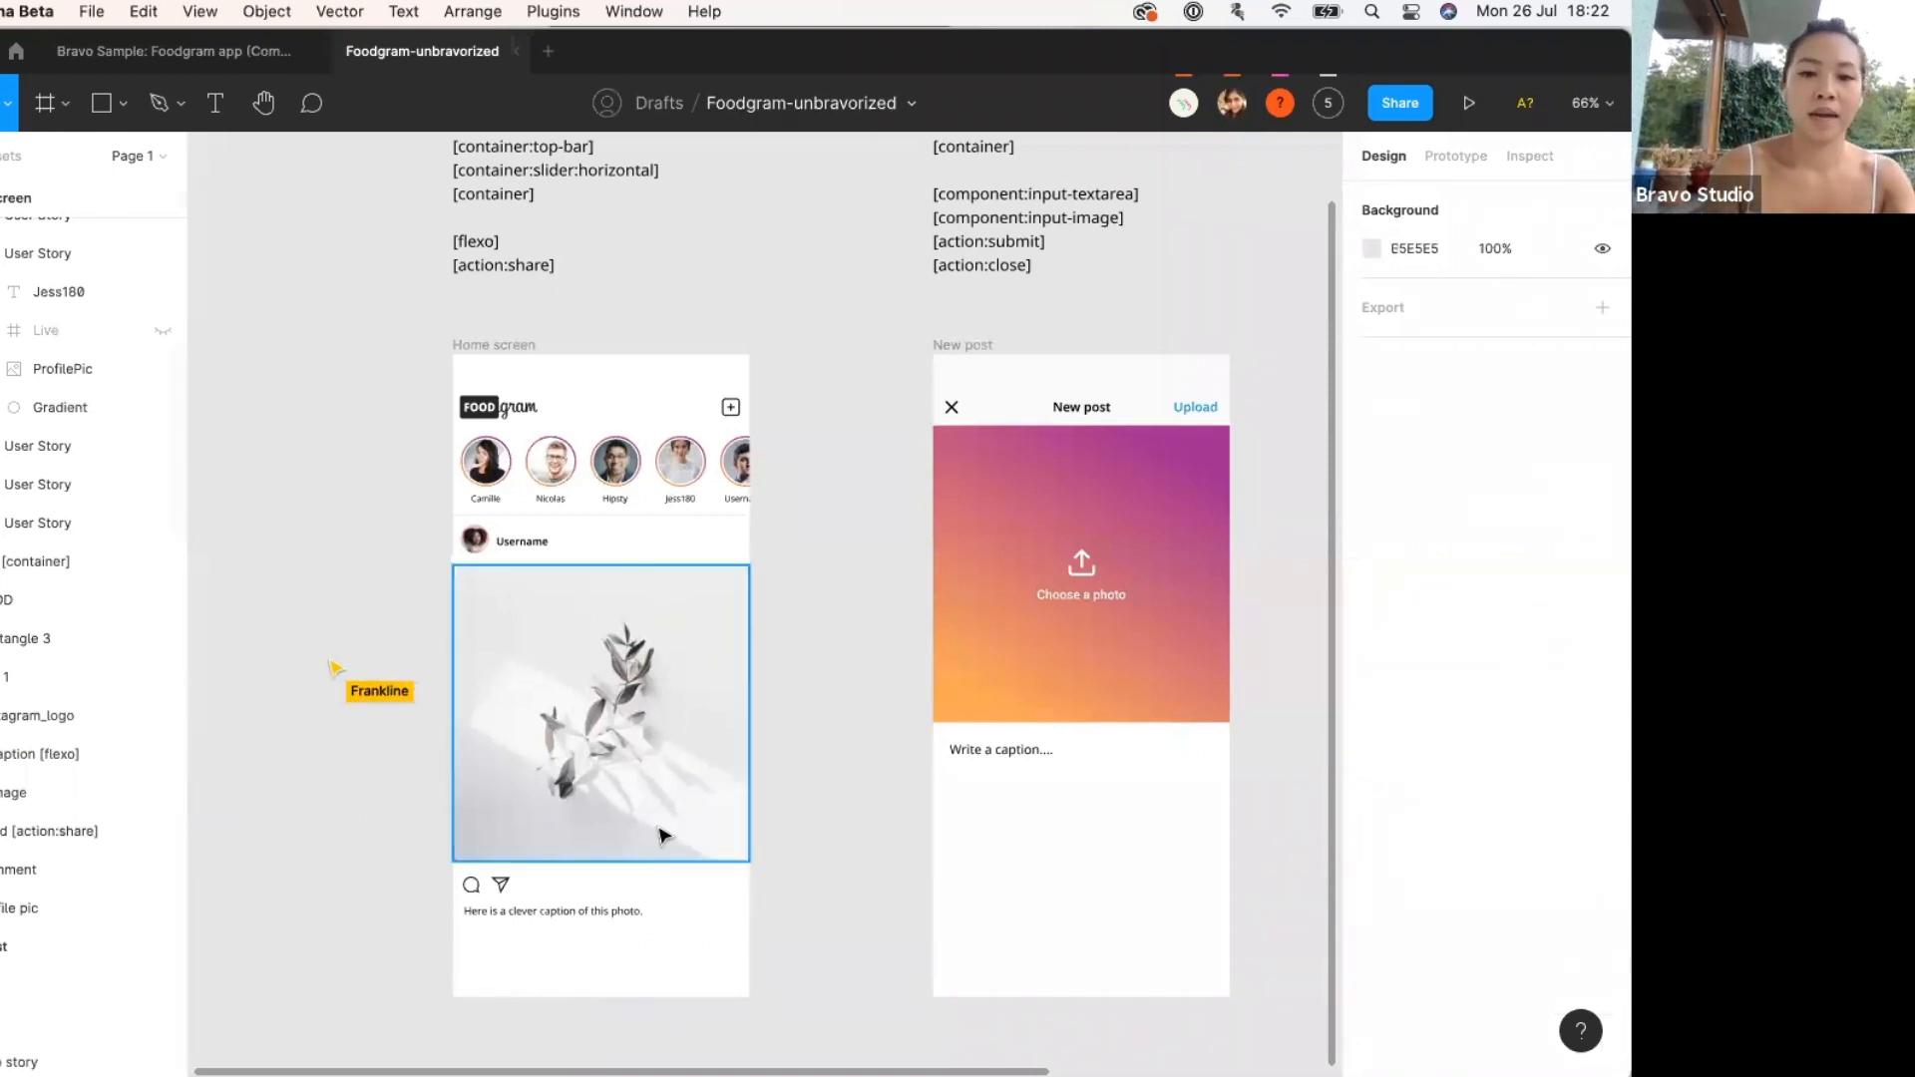
Check the share icon layer below the post photo, then bring up the file's options.
click(504, 887)
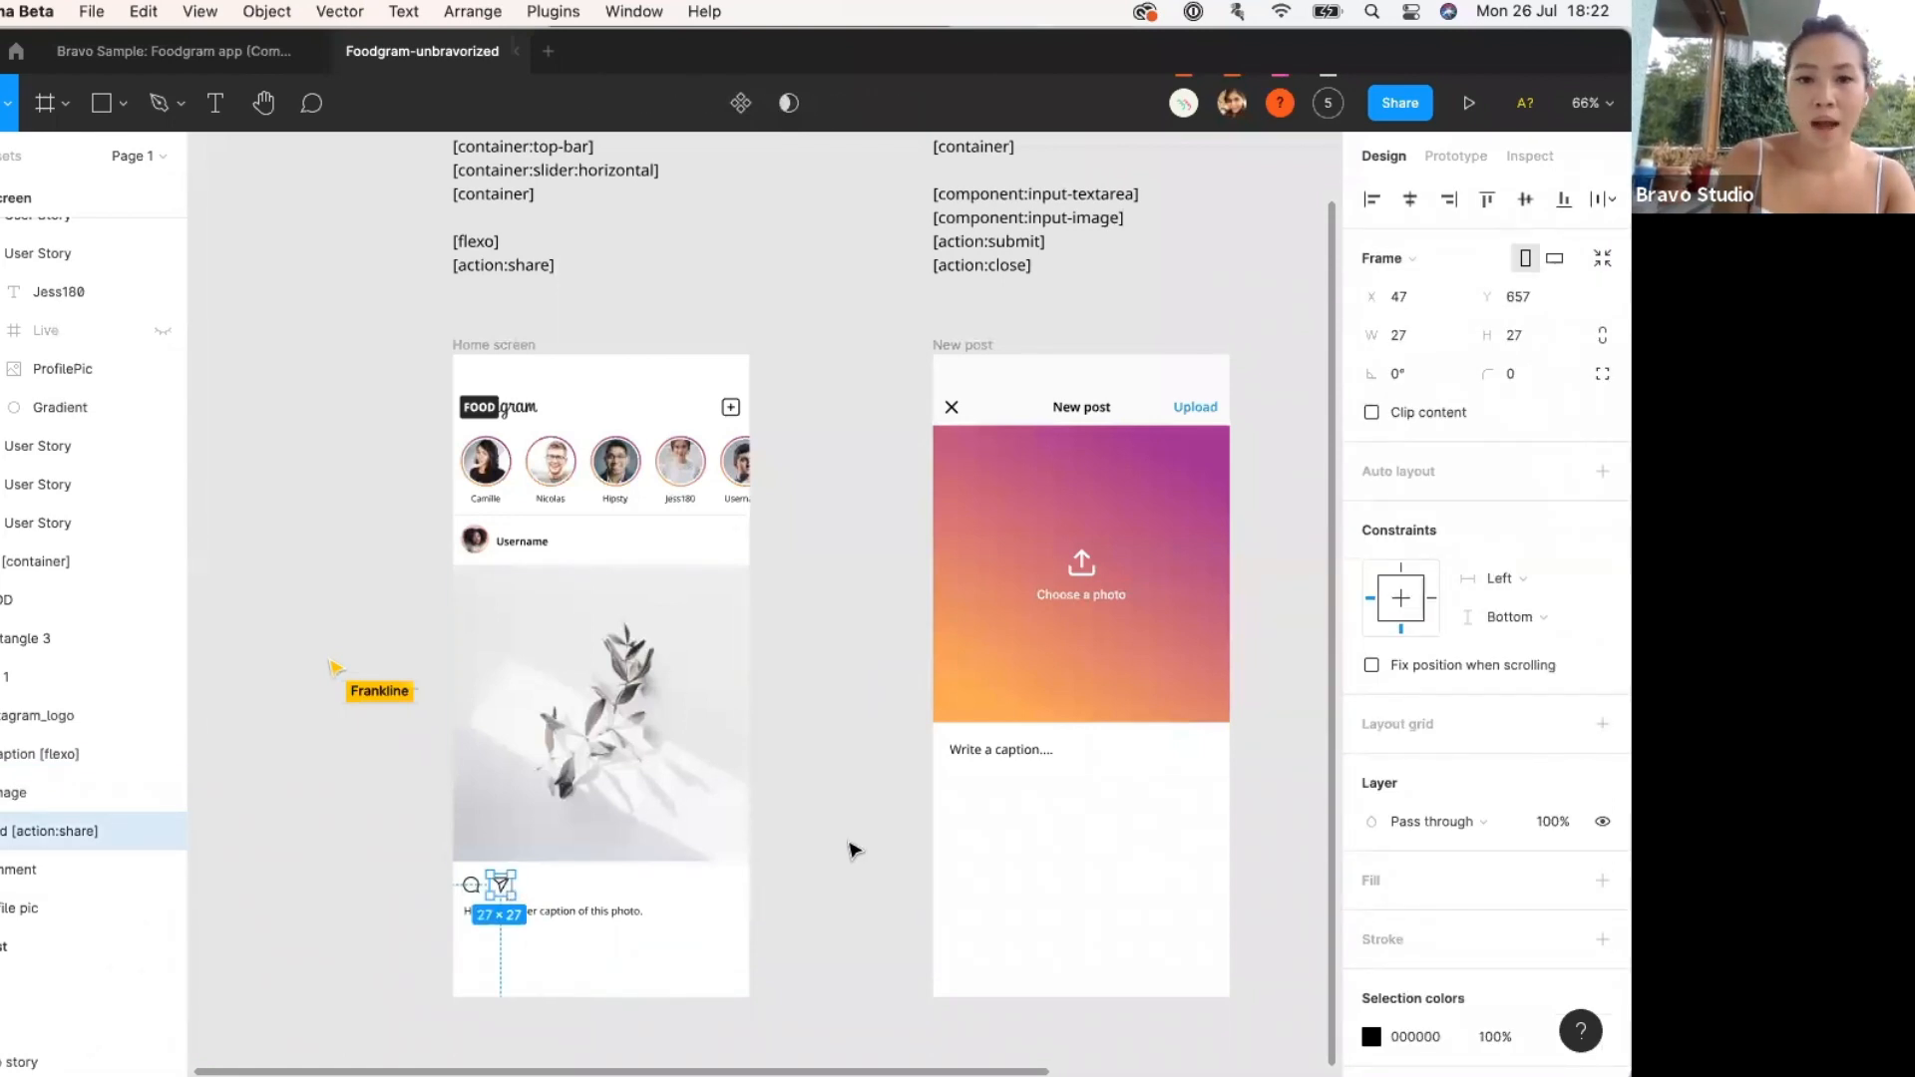
scroll(598, 830, up, 10)
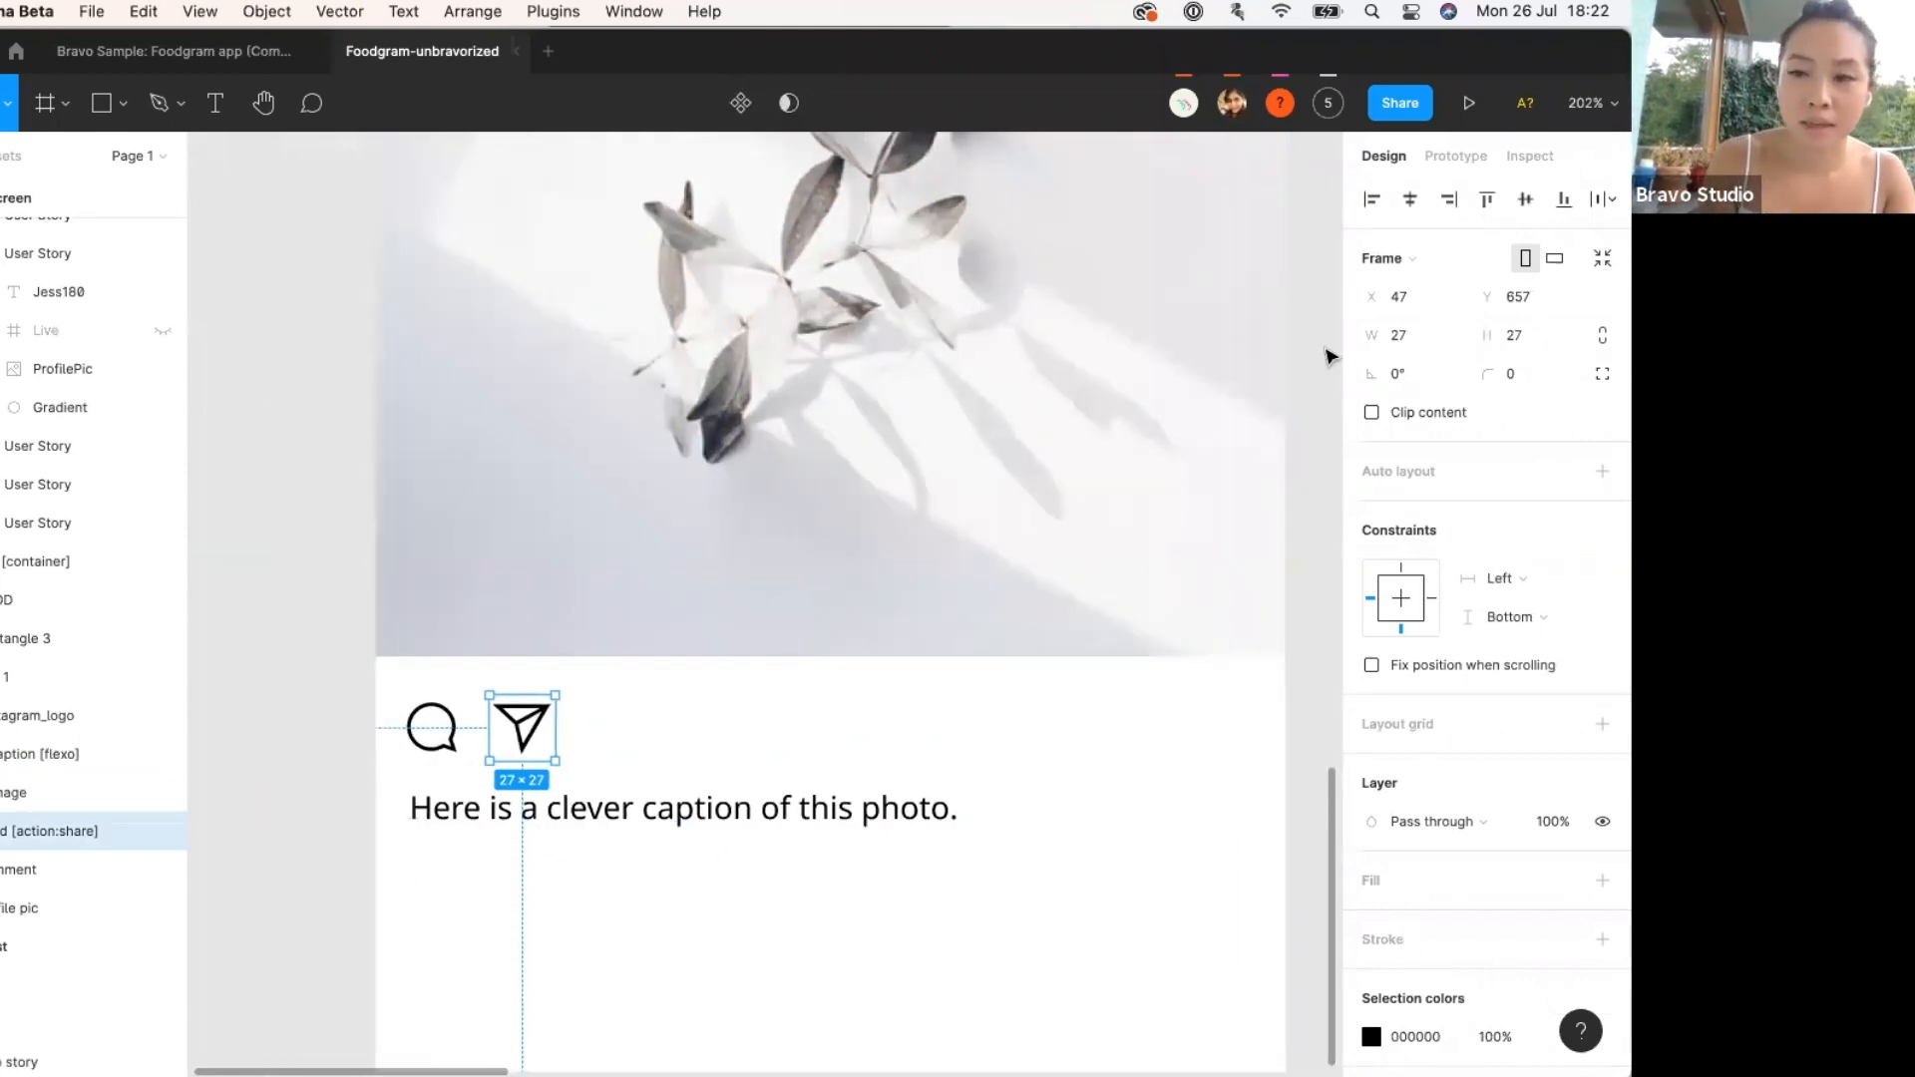
key(Escape)
click(910, 103)
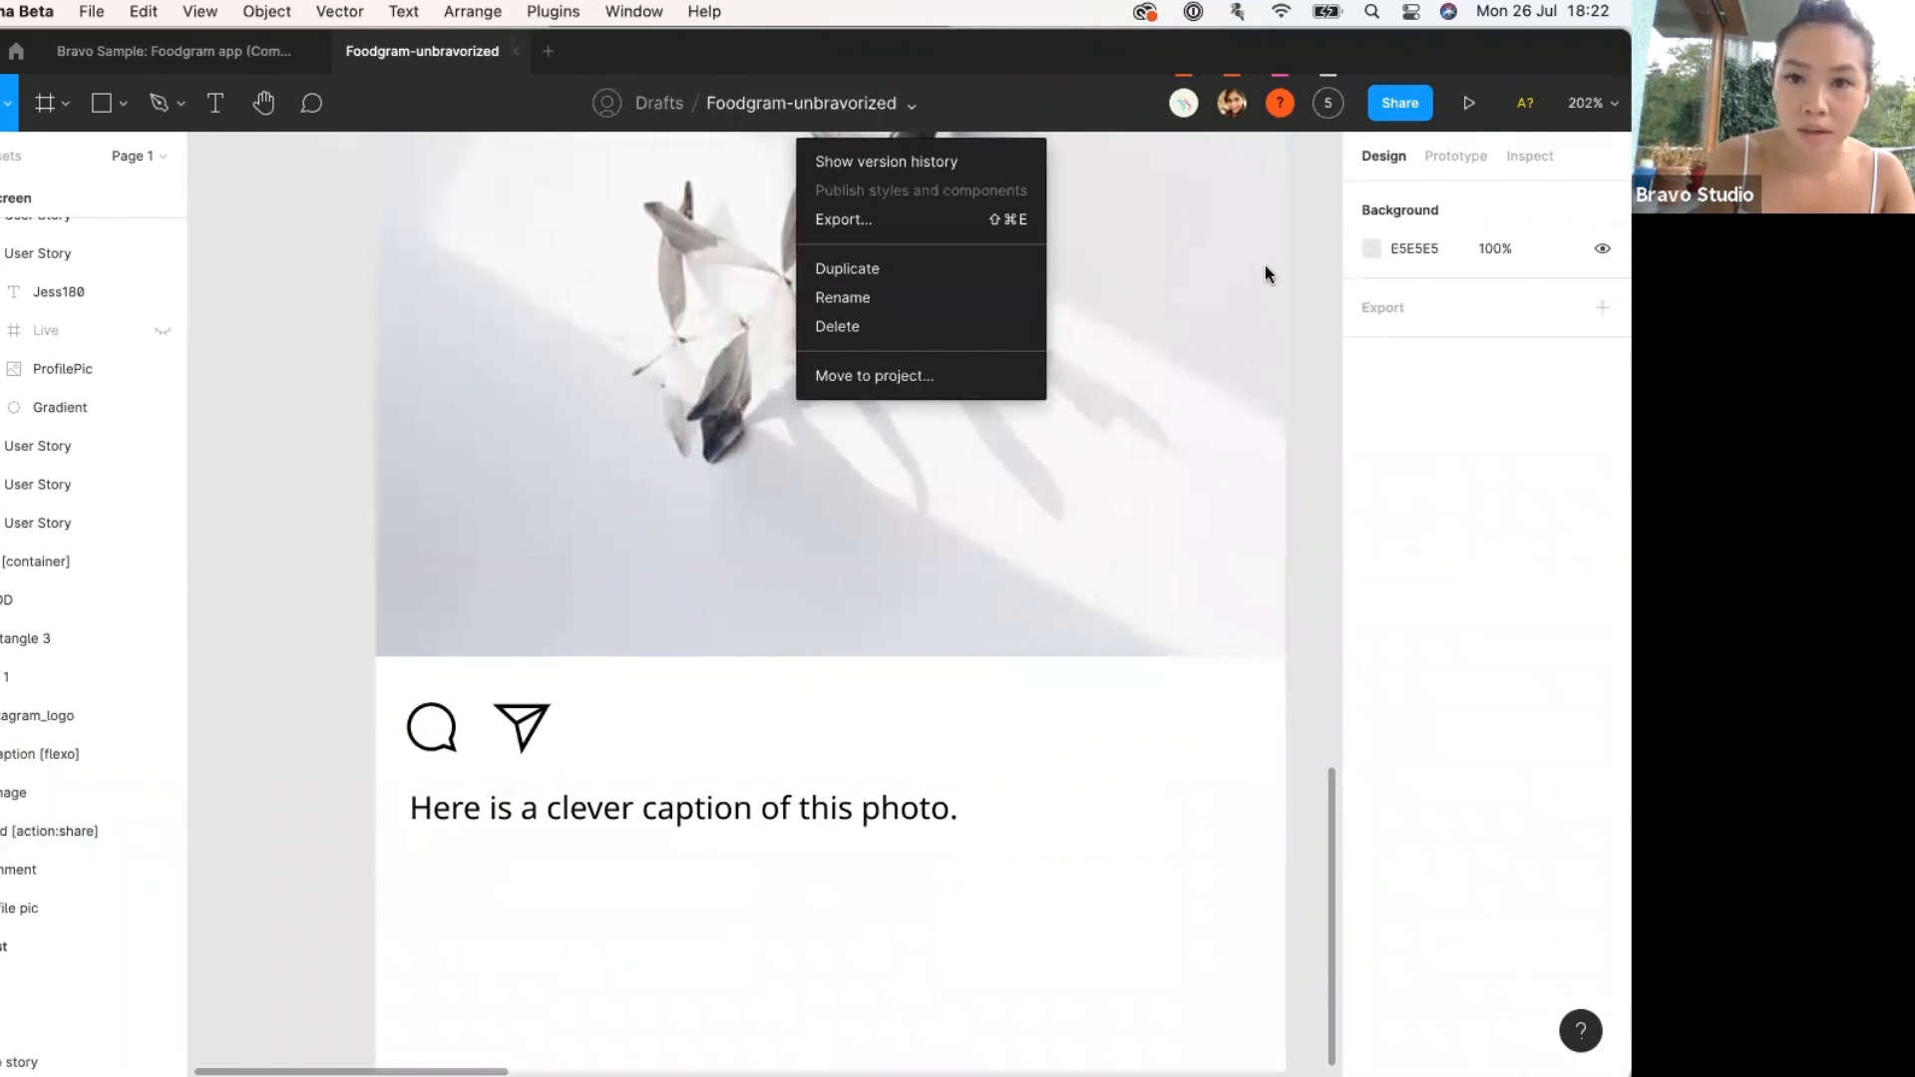
Copy the Foodgram-unbravorized file's share link from the Share dialog.
click(1313, 322)
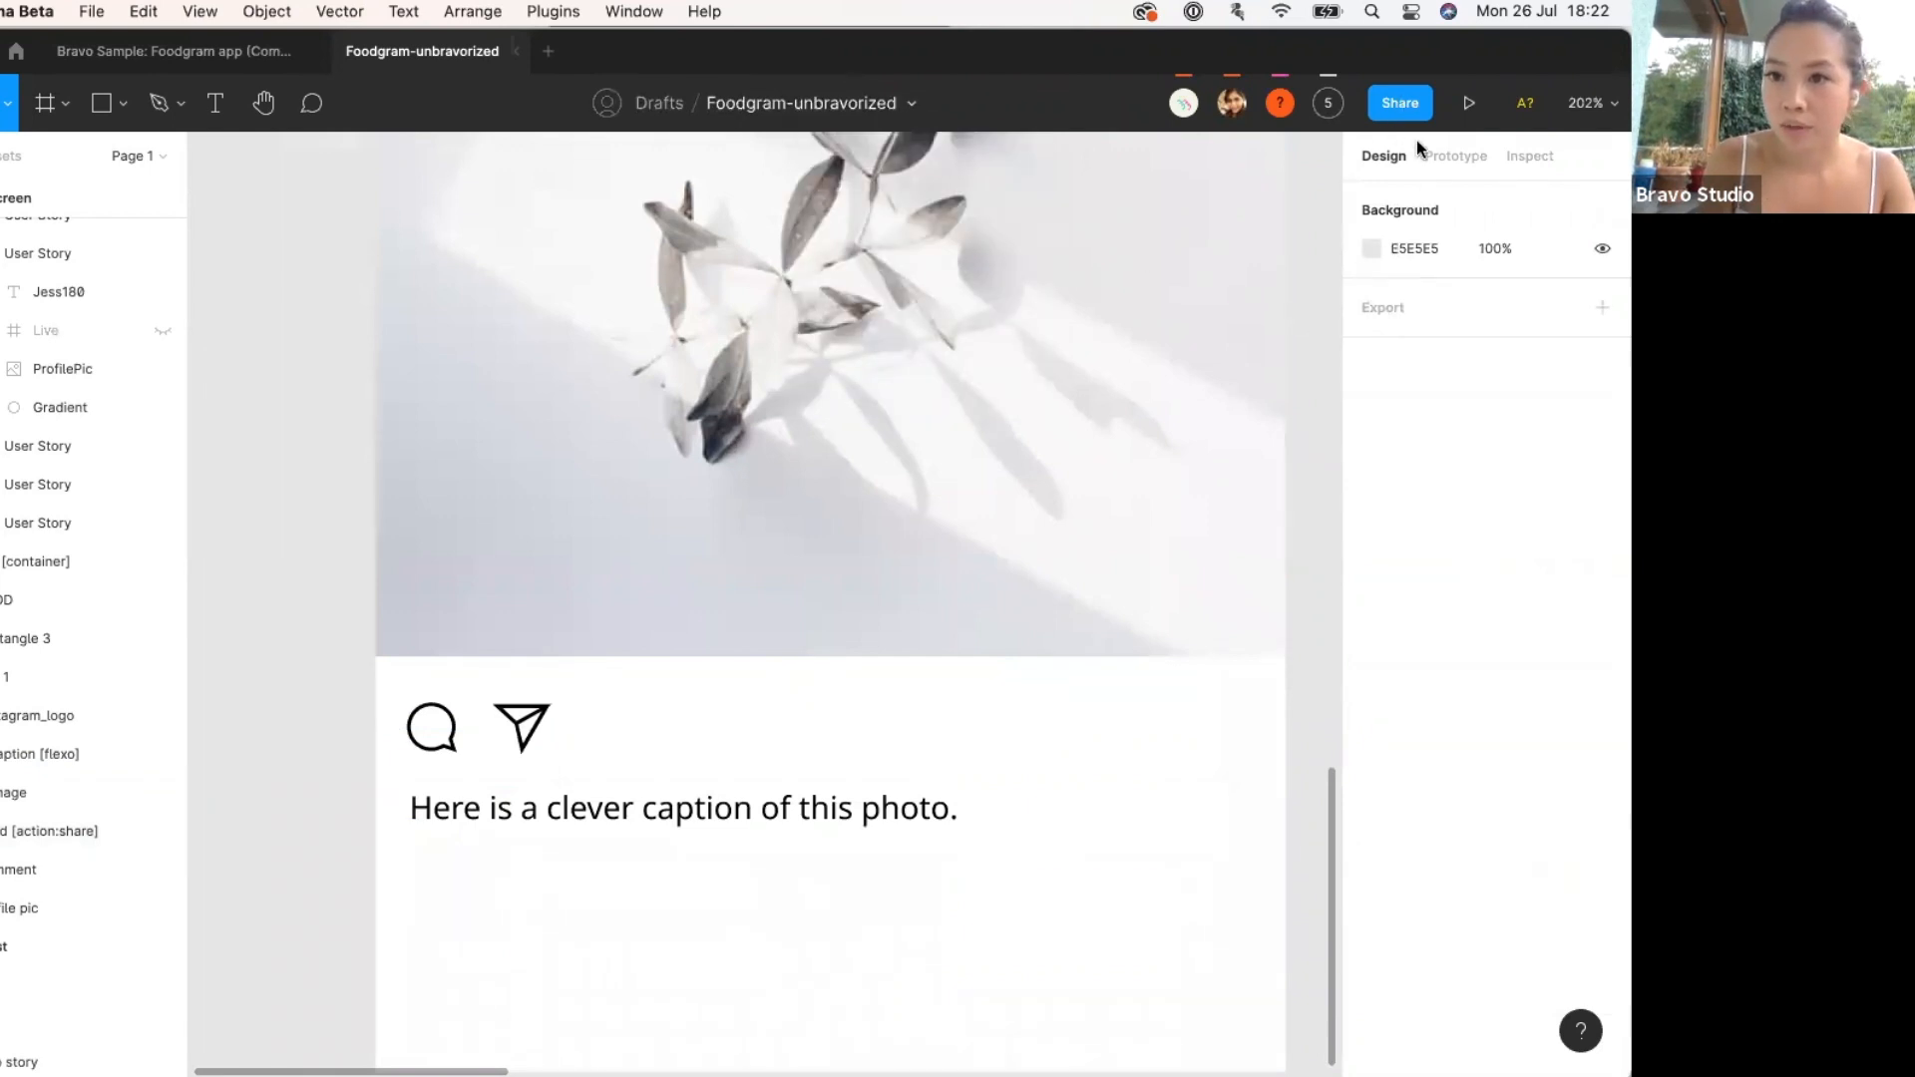
click(1406, 103)
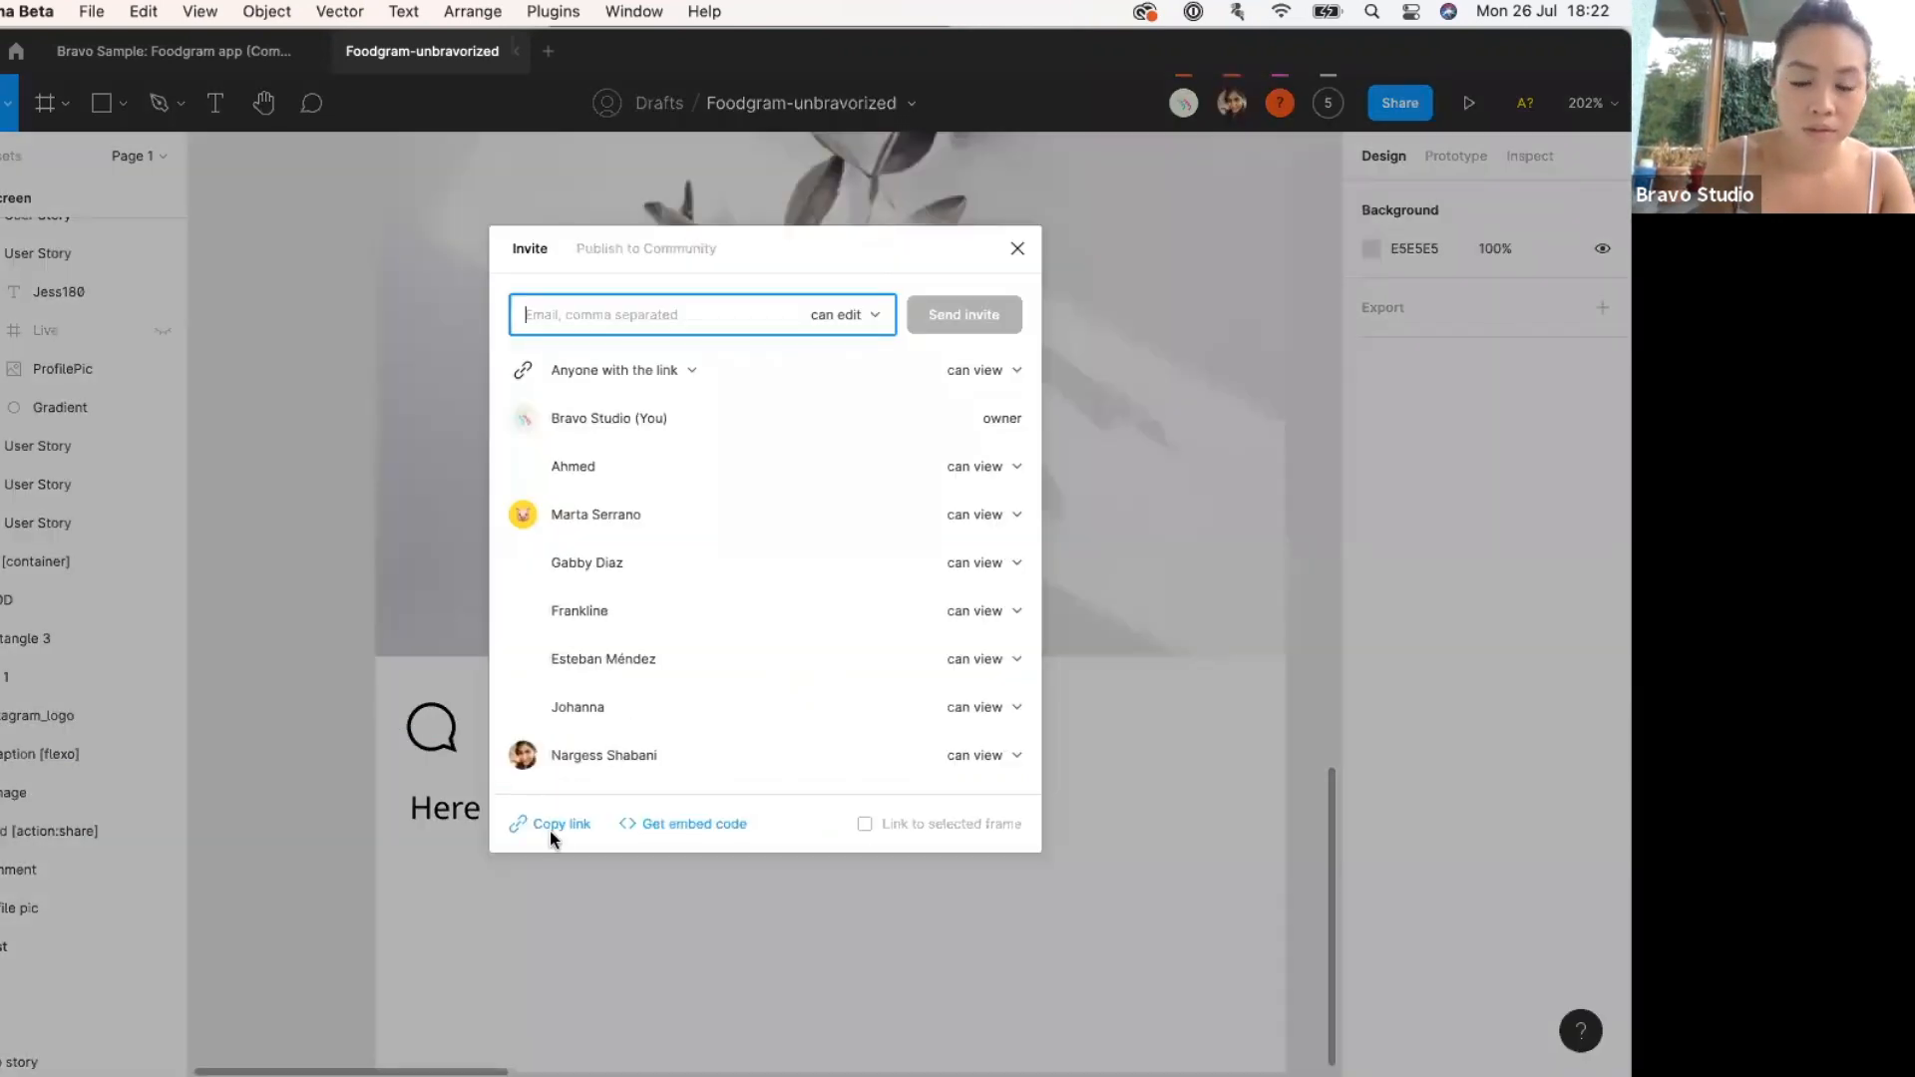
click(550, 826)
click(549, 825)
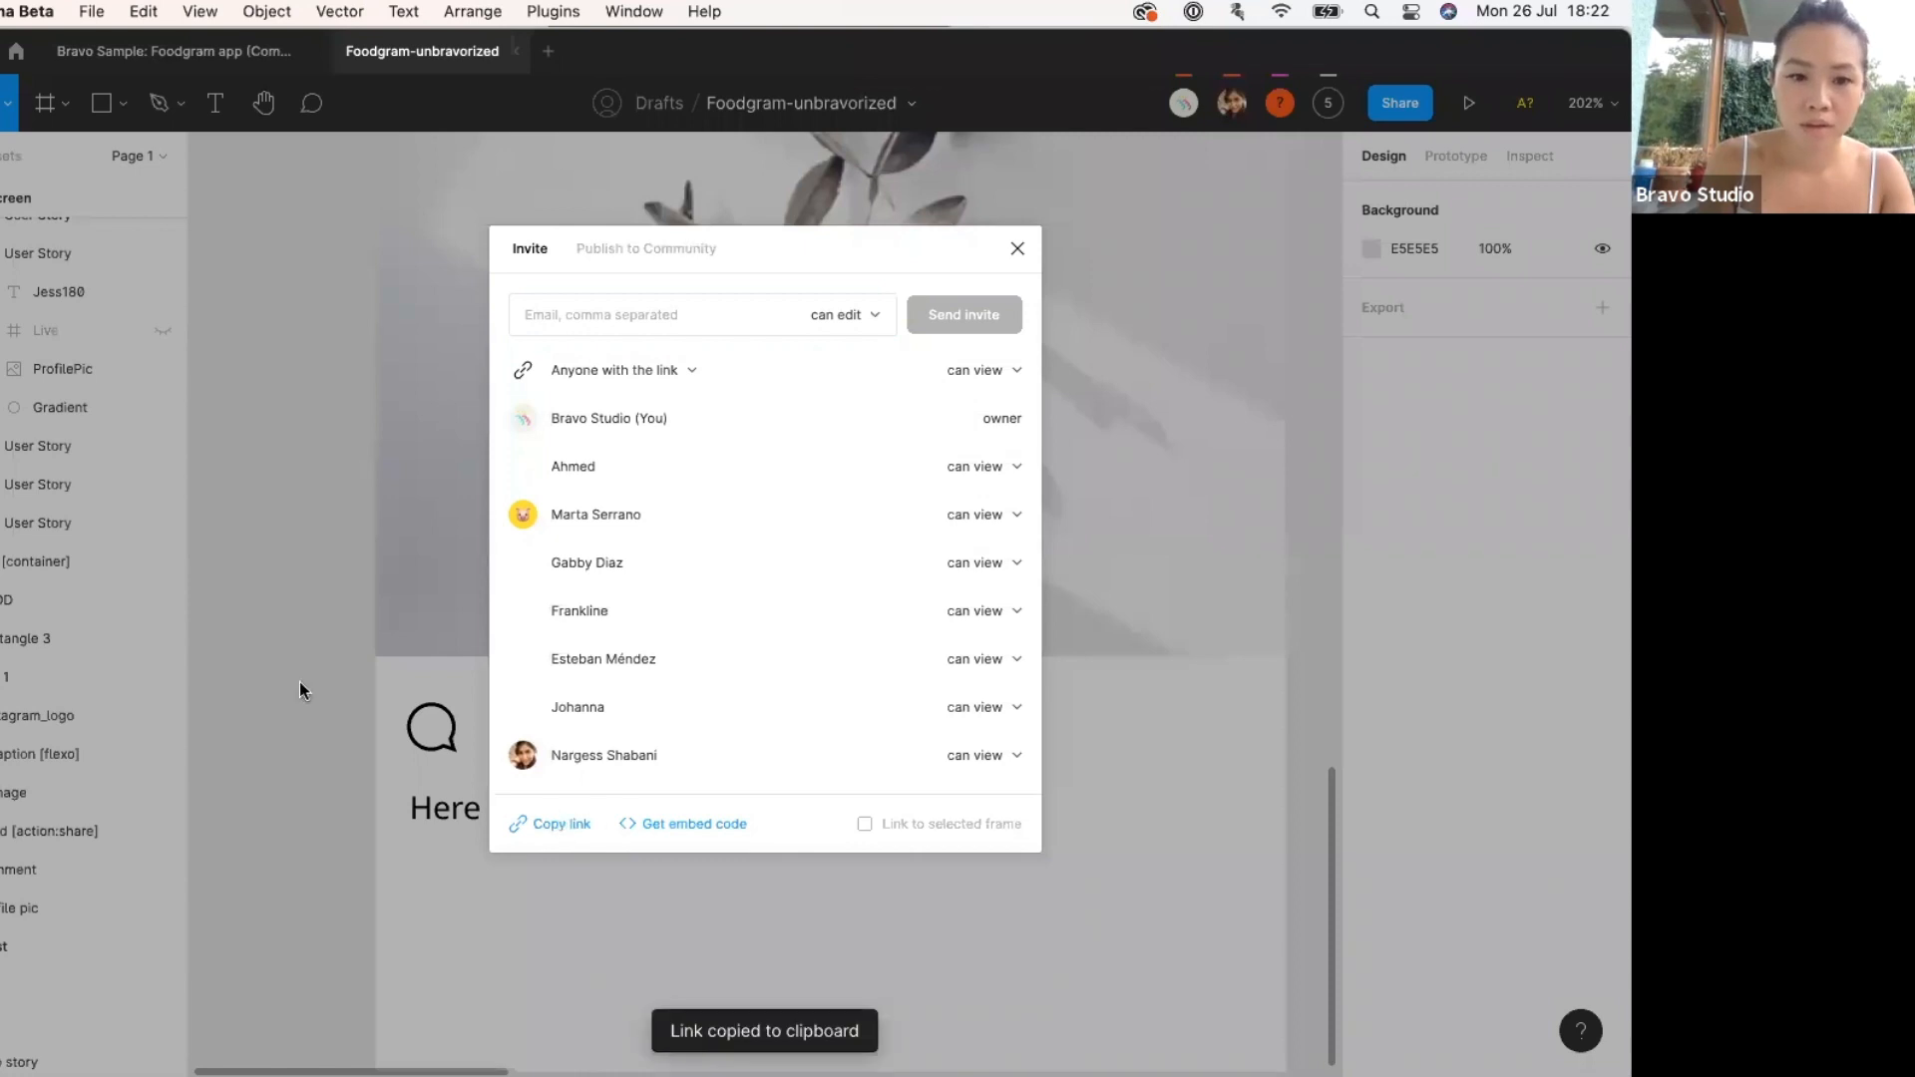
click(300, 682)
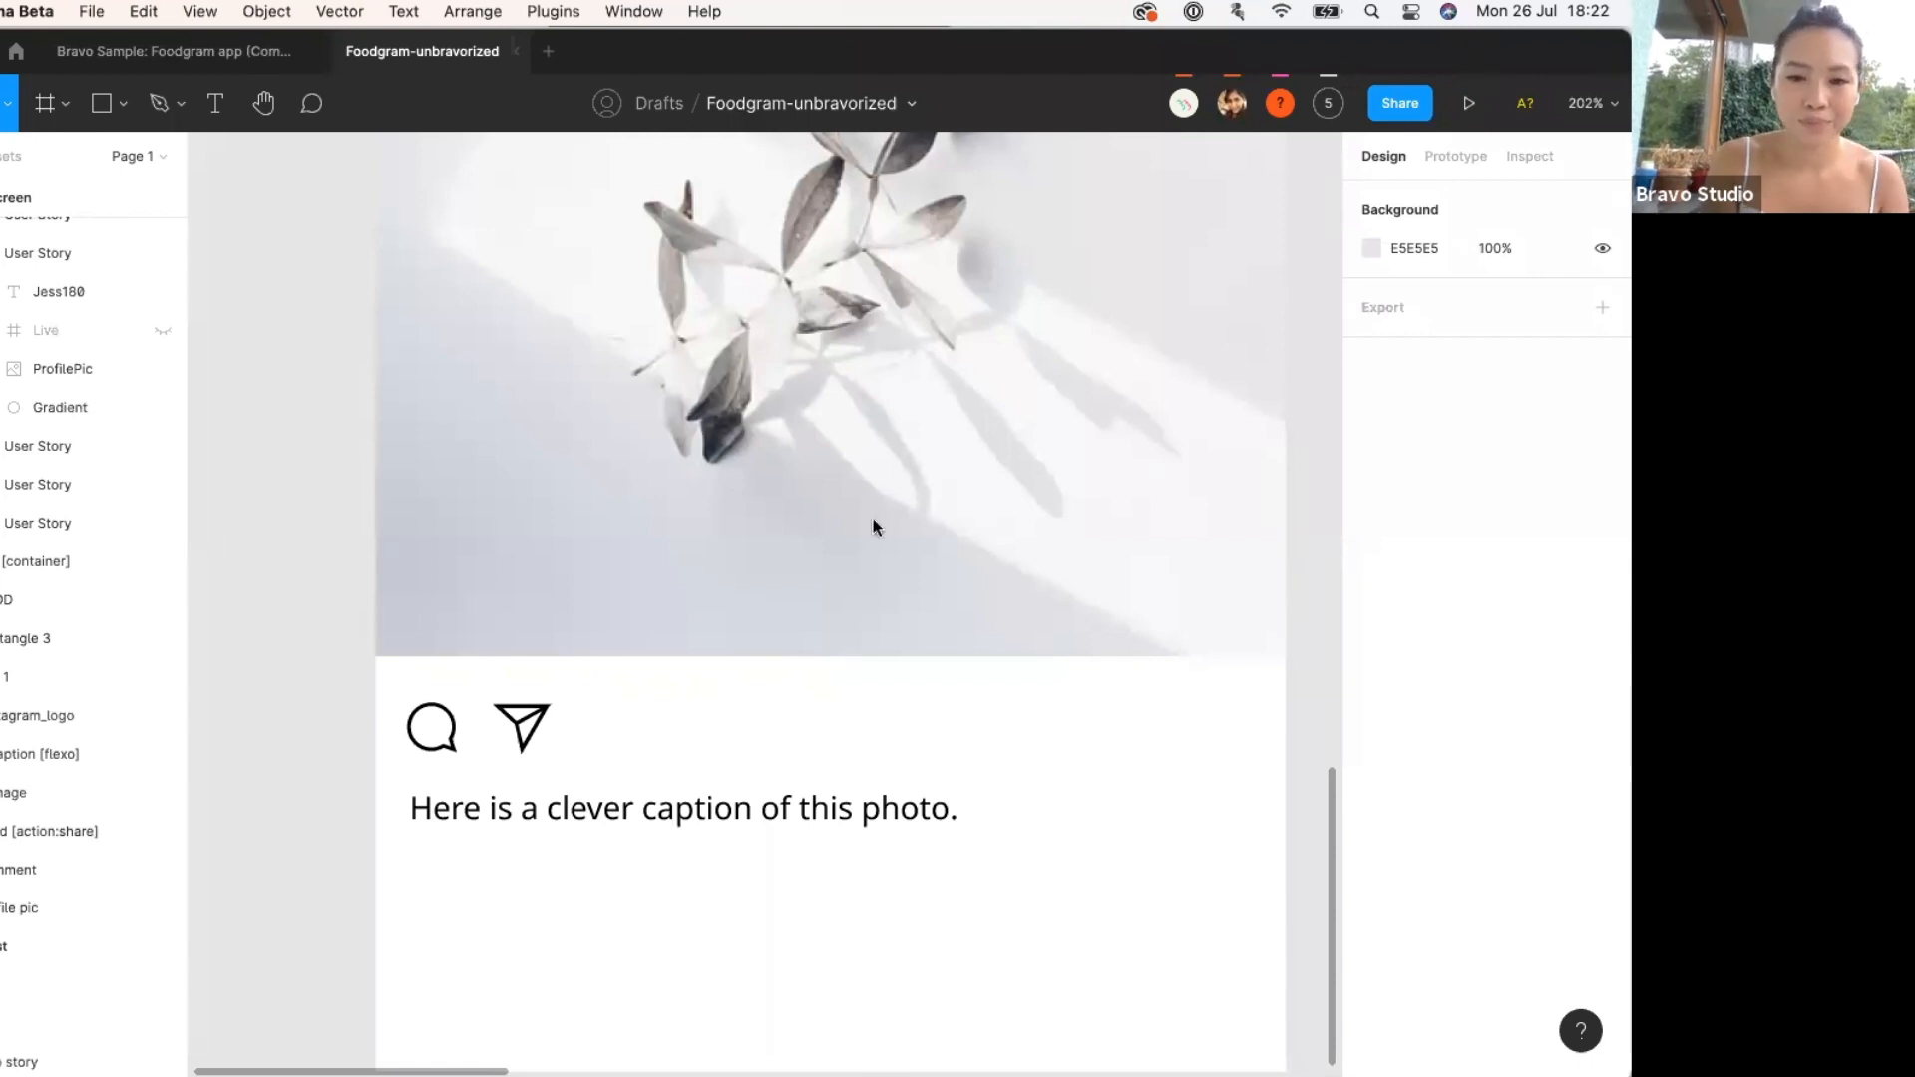
scroll(870, 524, down, 5)
Copy the [action:share] tag from the tag list above the Home screen.
scroll(864, 540, down, 3)
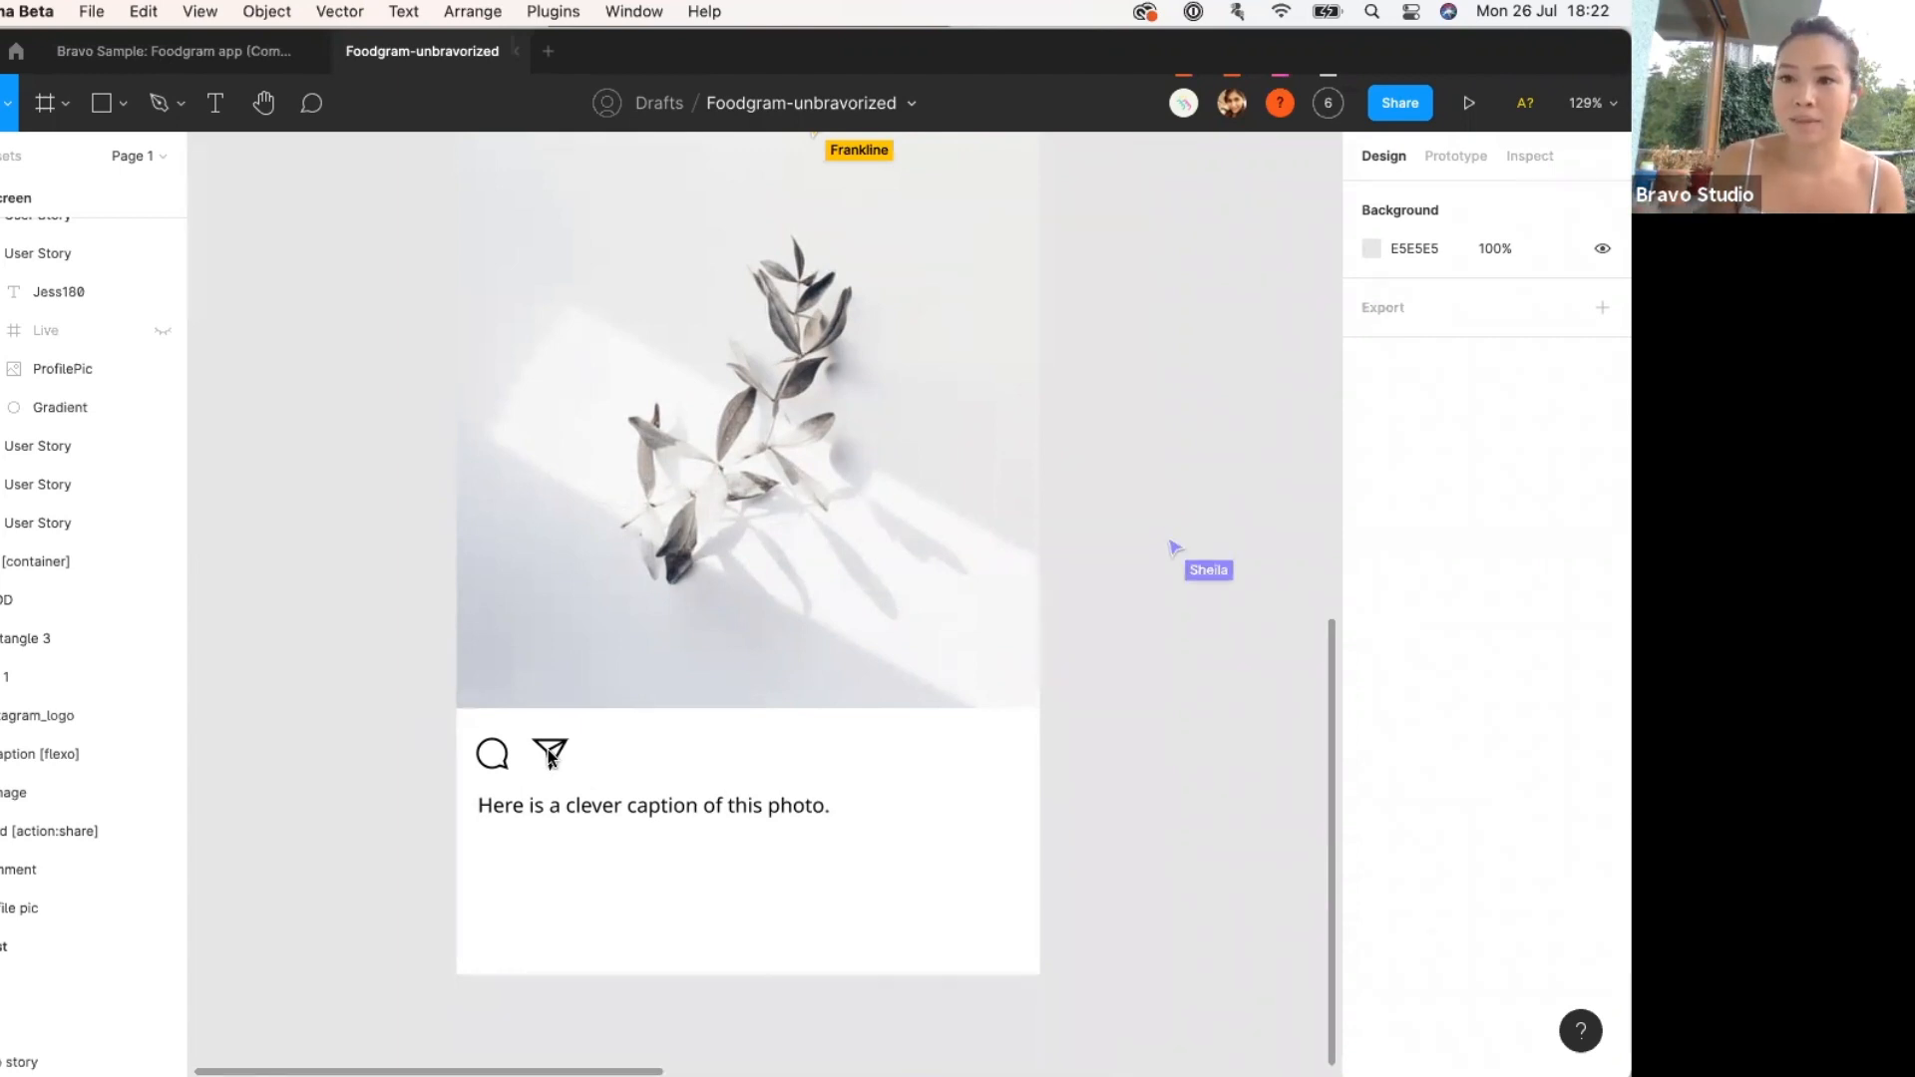
scroll(649, 643, up, 10)
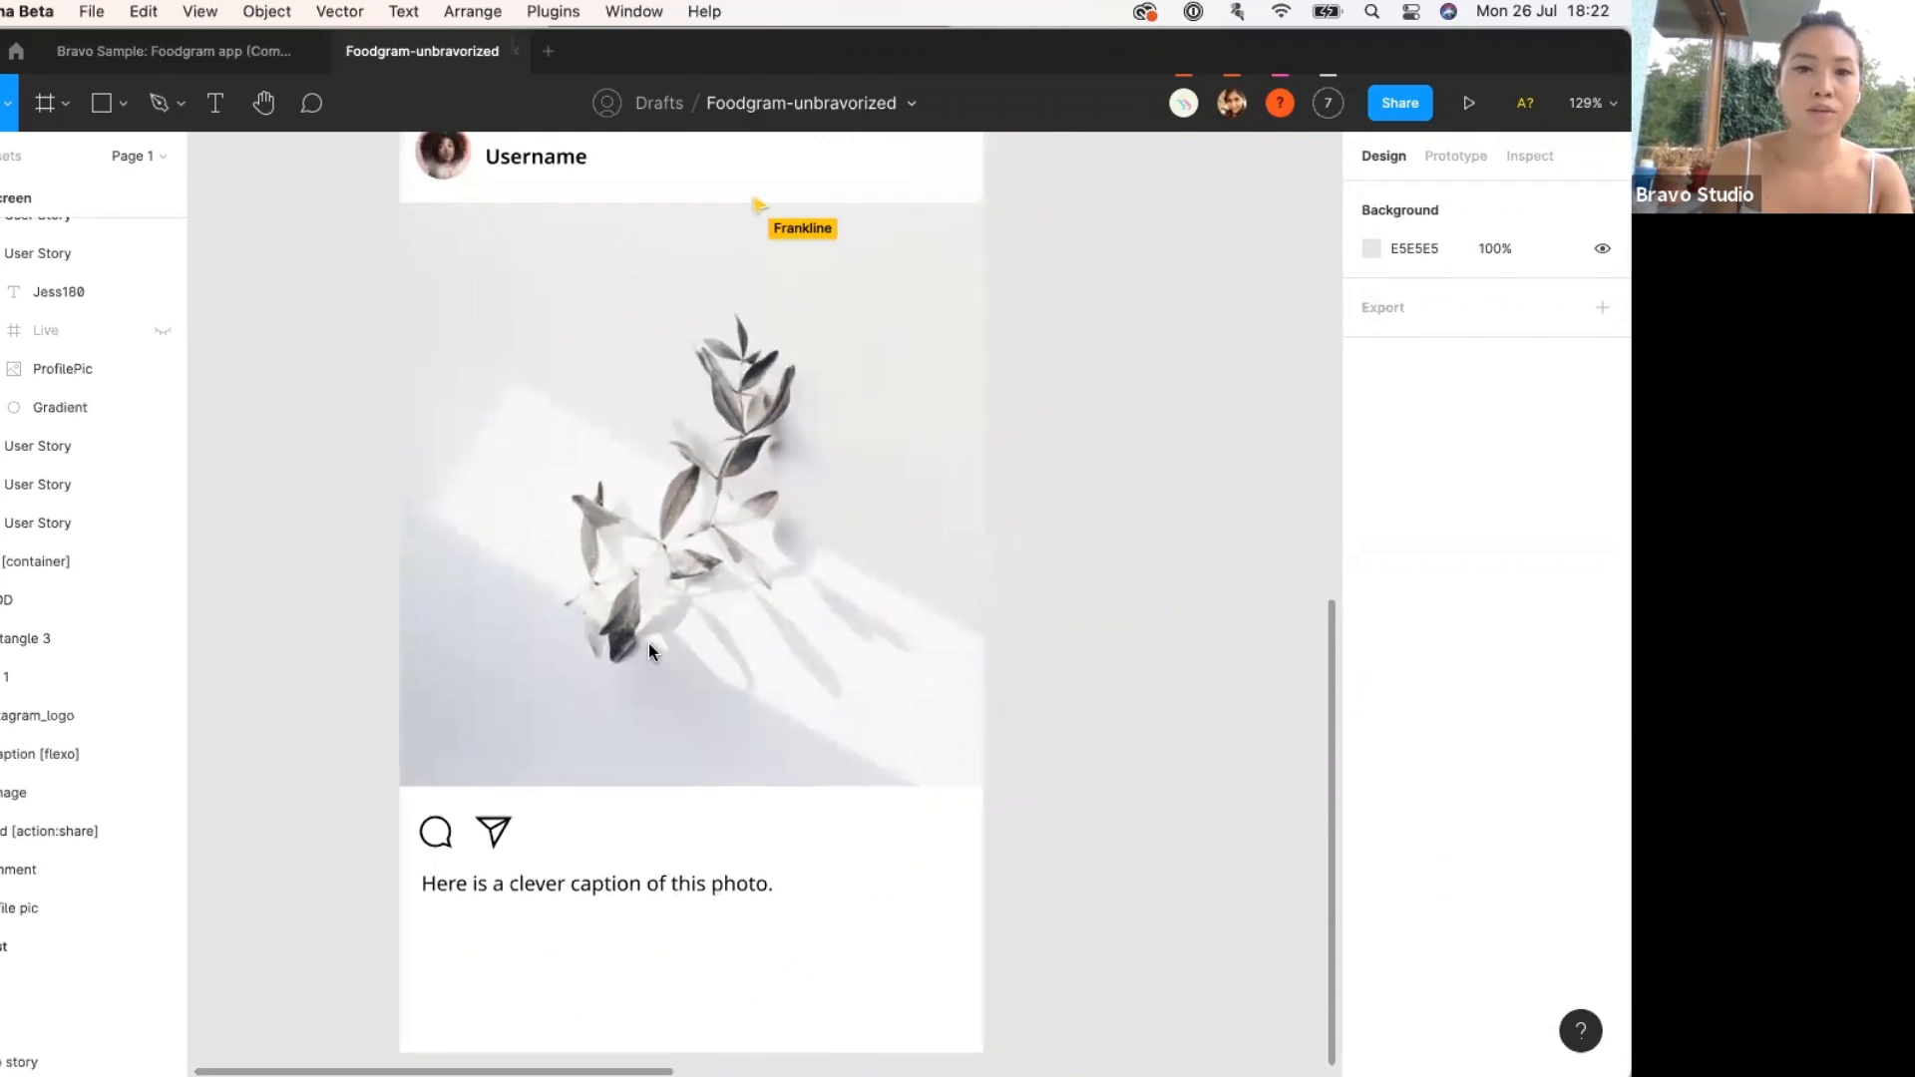
triple_click(493, 302)
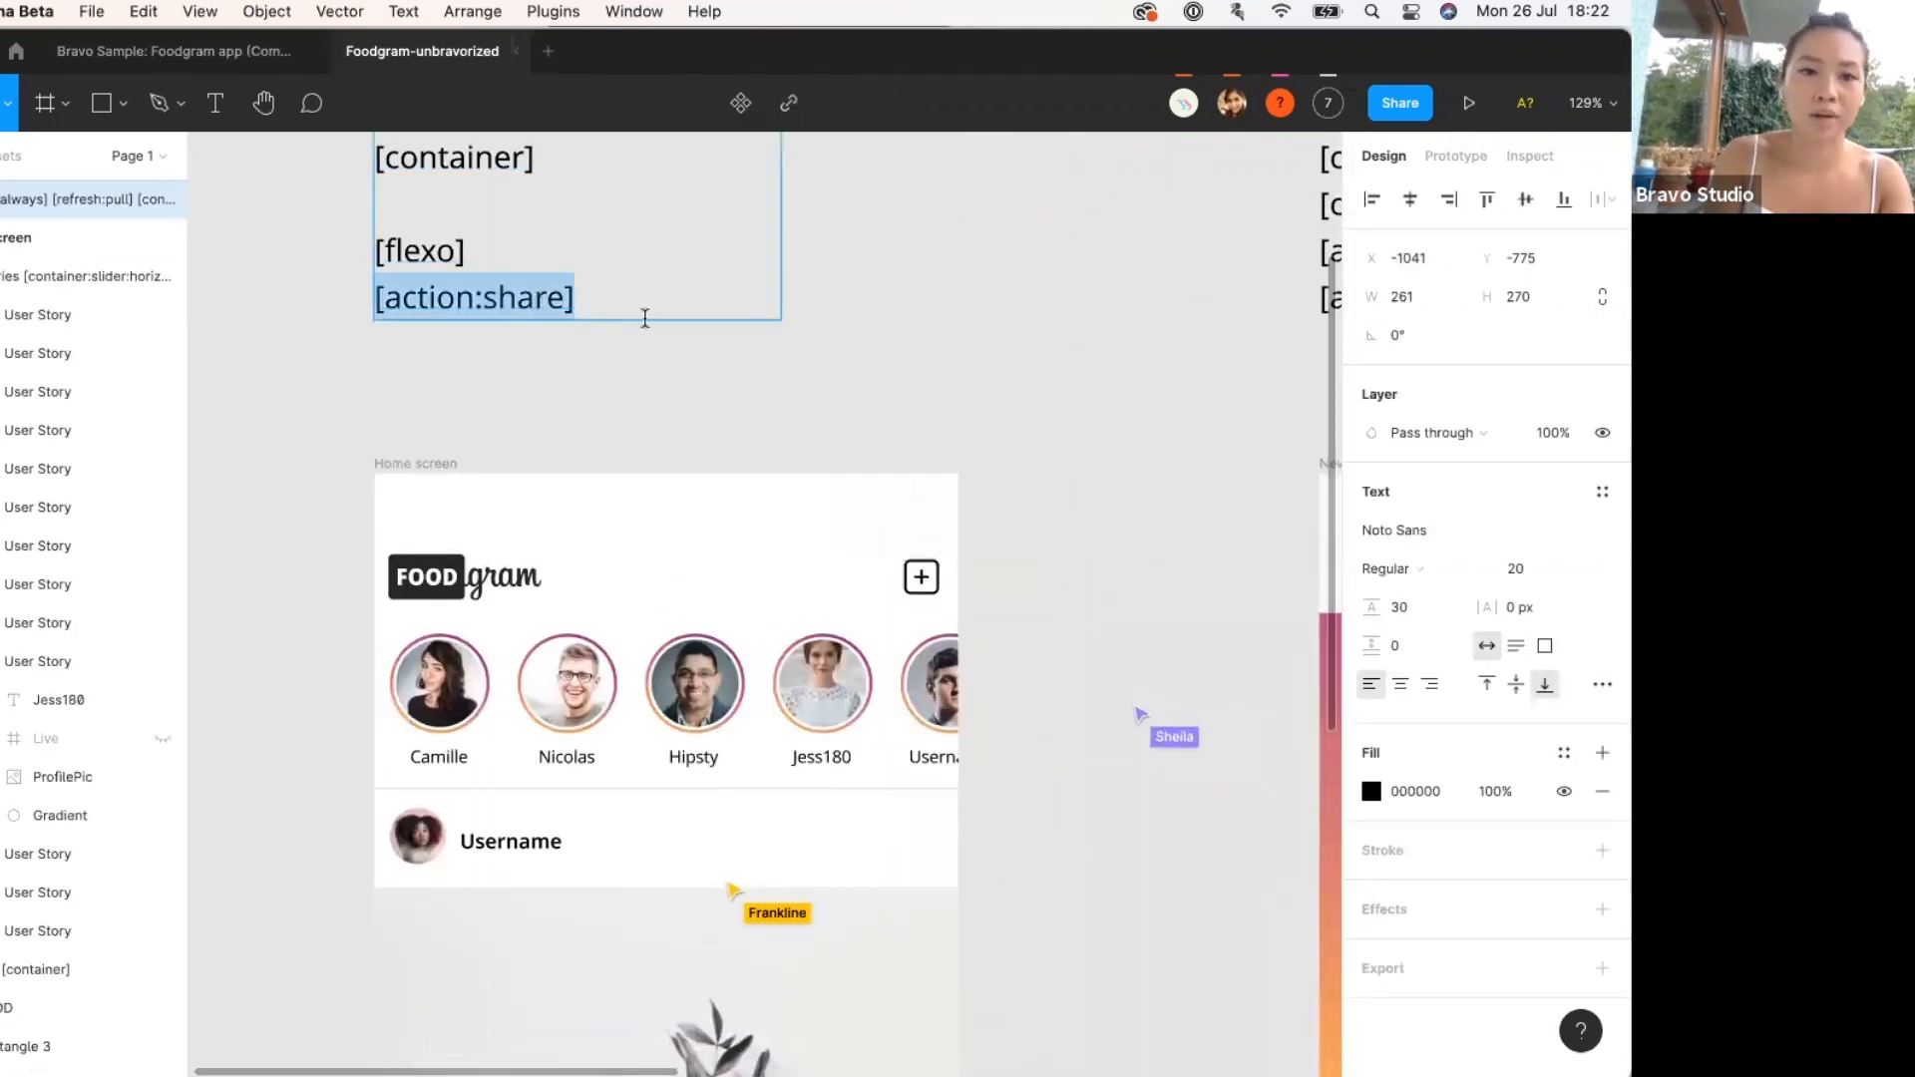
key(super+c)
Confirm the share icon layer name holds [action:share], then show all open windows.
scroll(647, 354, down, 10)
scroll(648, 361, down, 5)
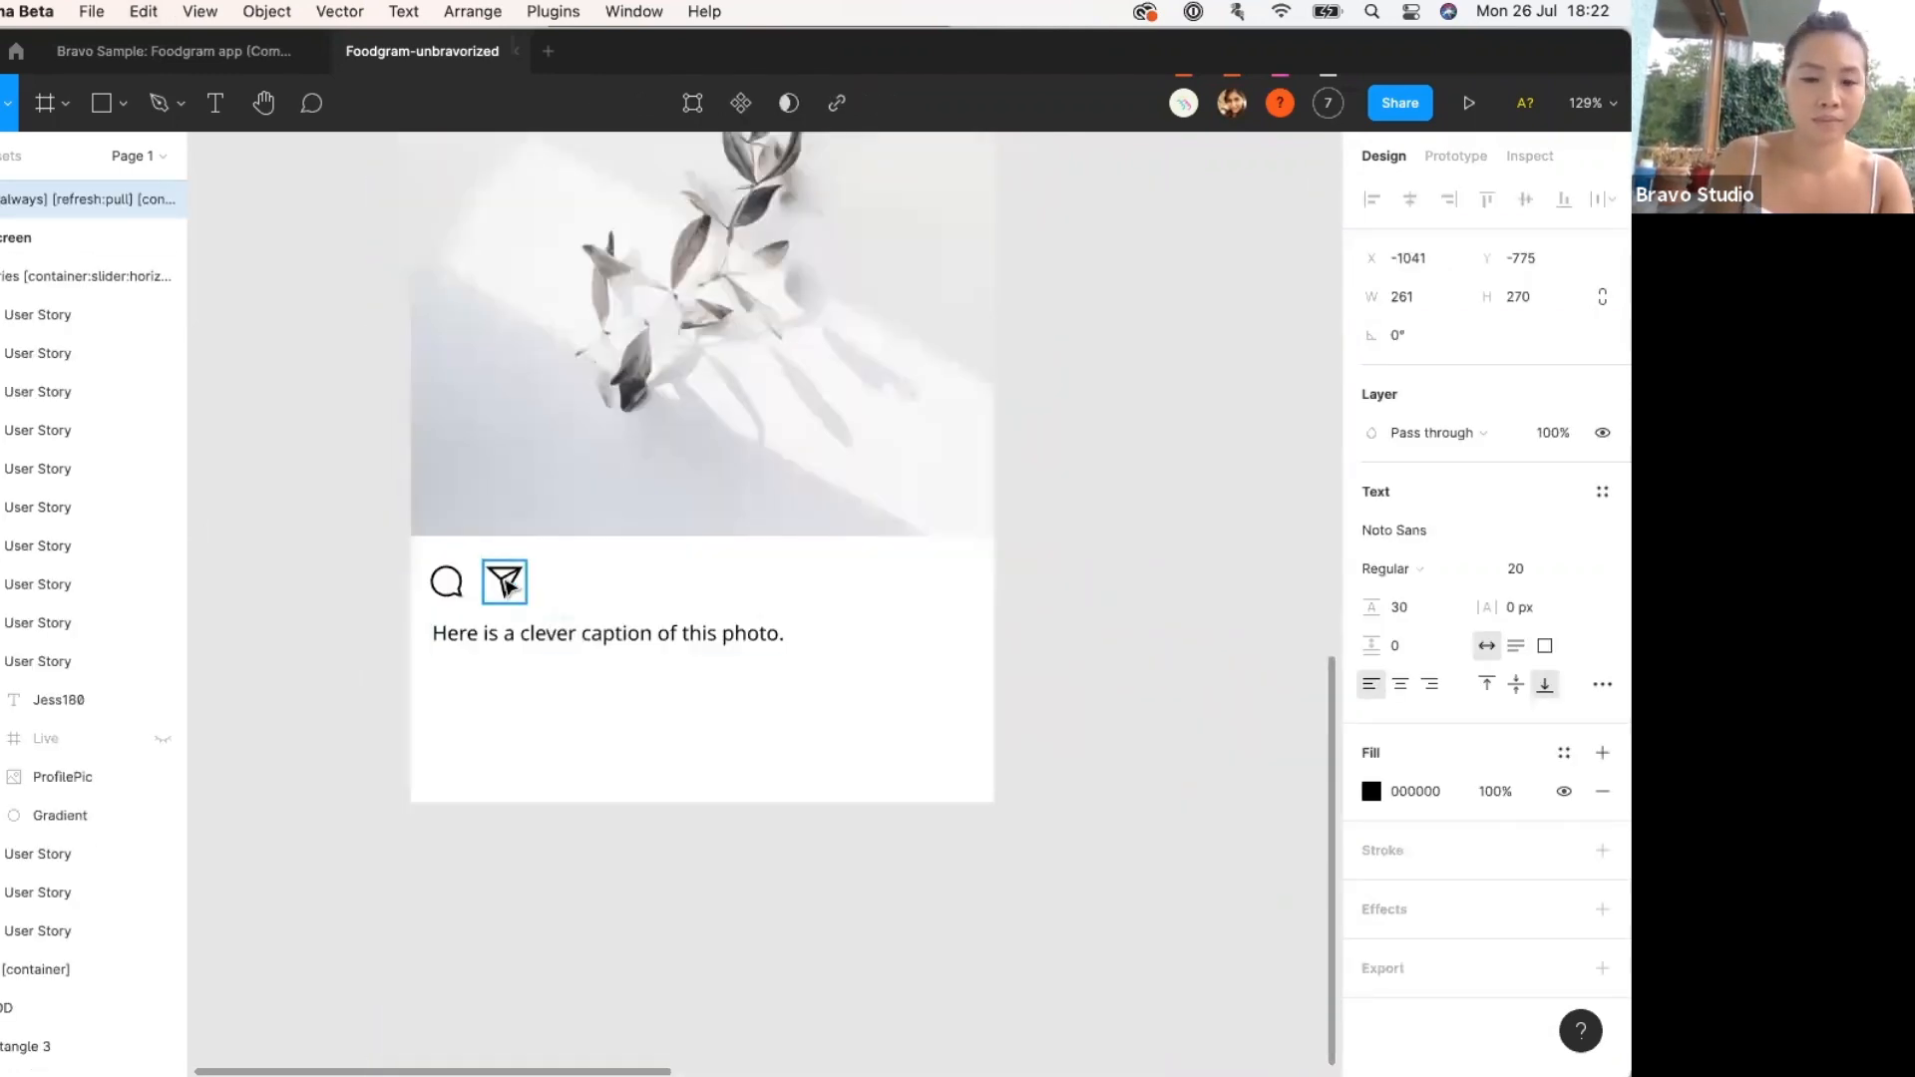
click(505, 580)
double_click(55, 836)
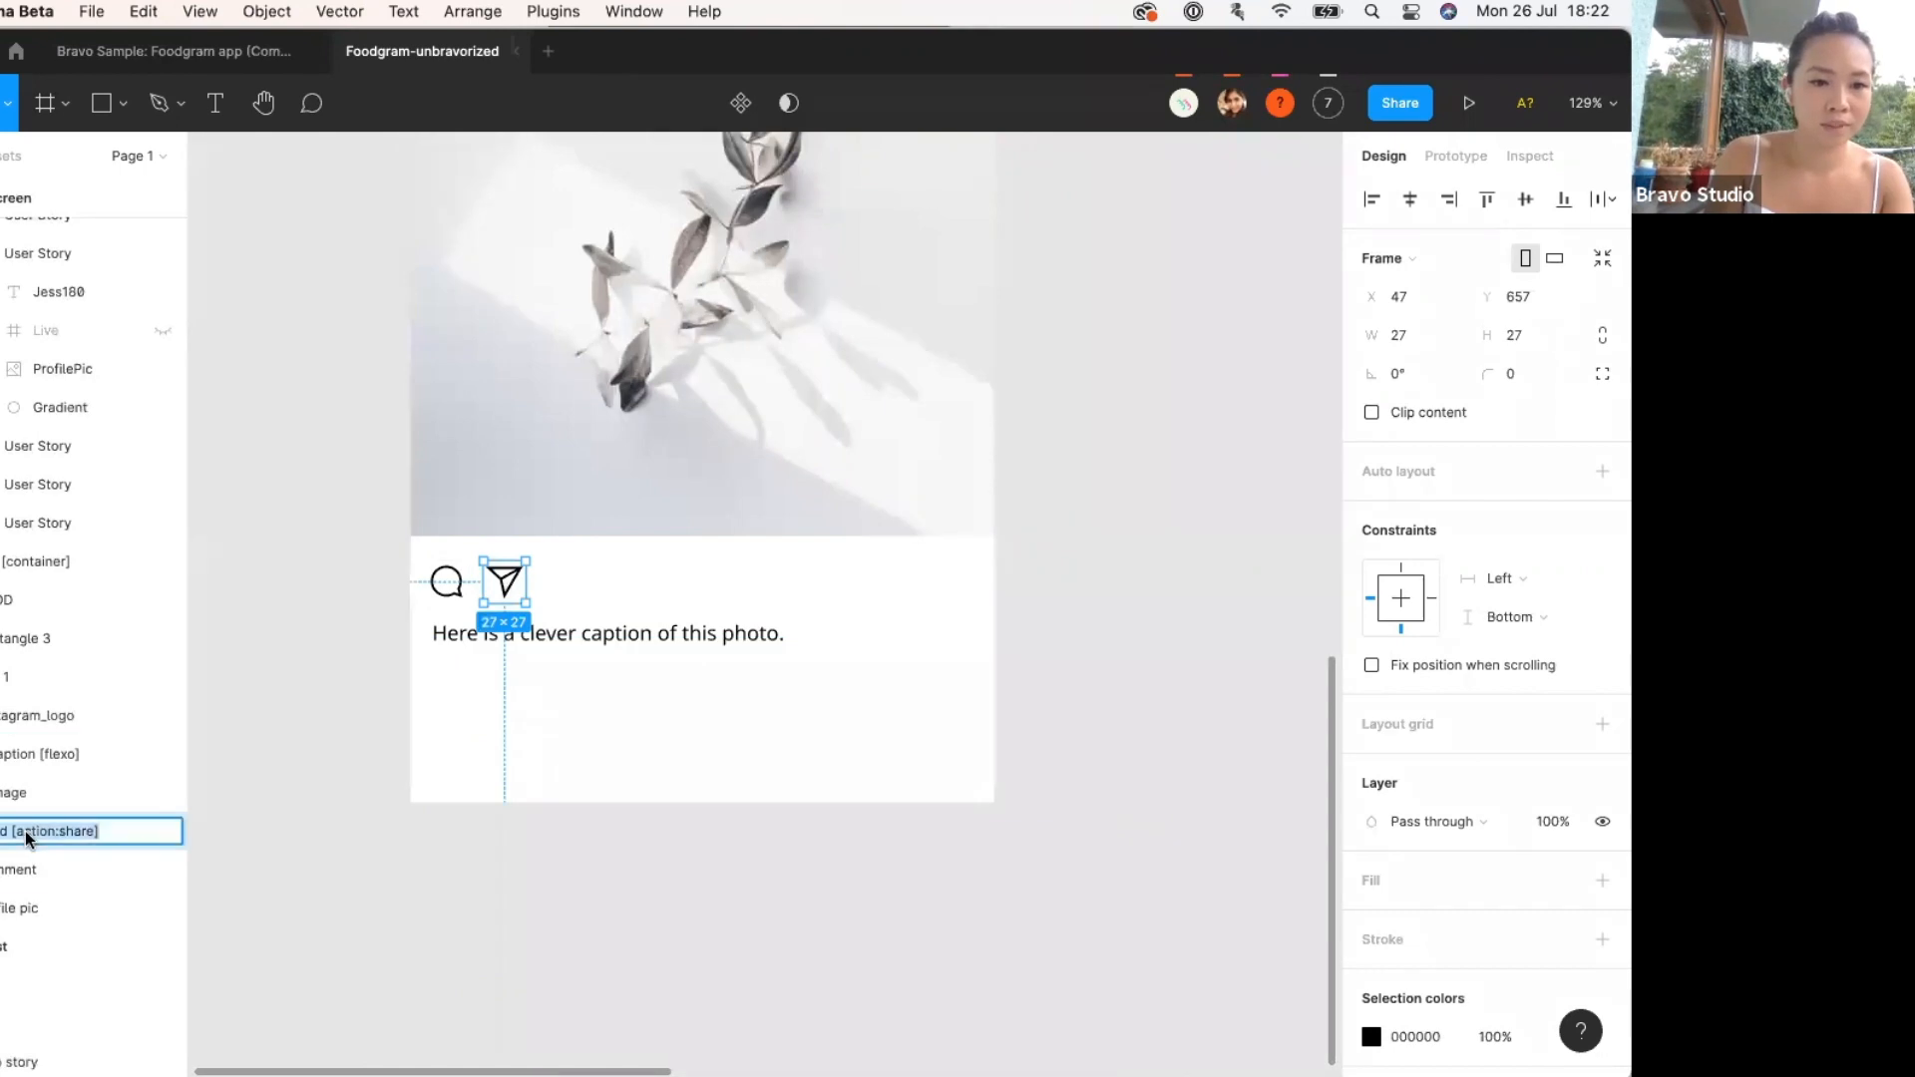
drag(145, 836, 10, 832)
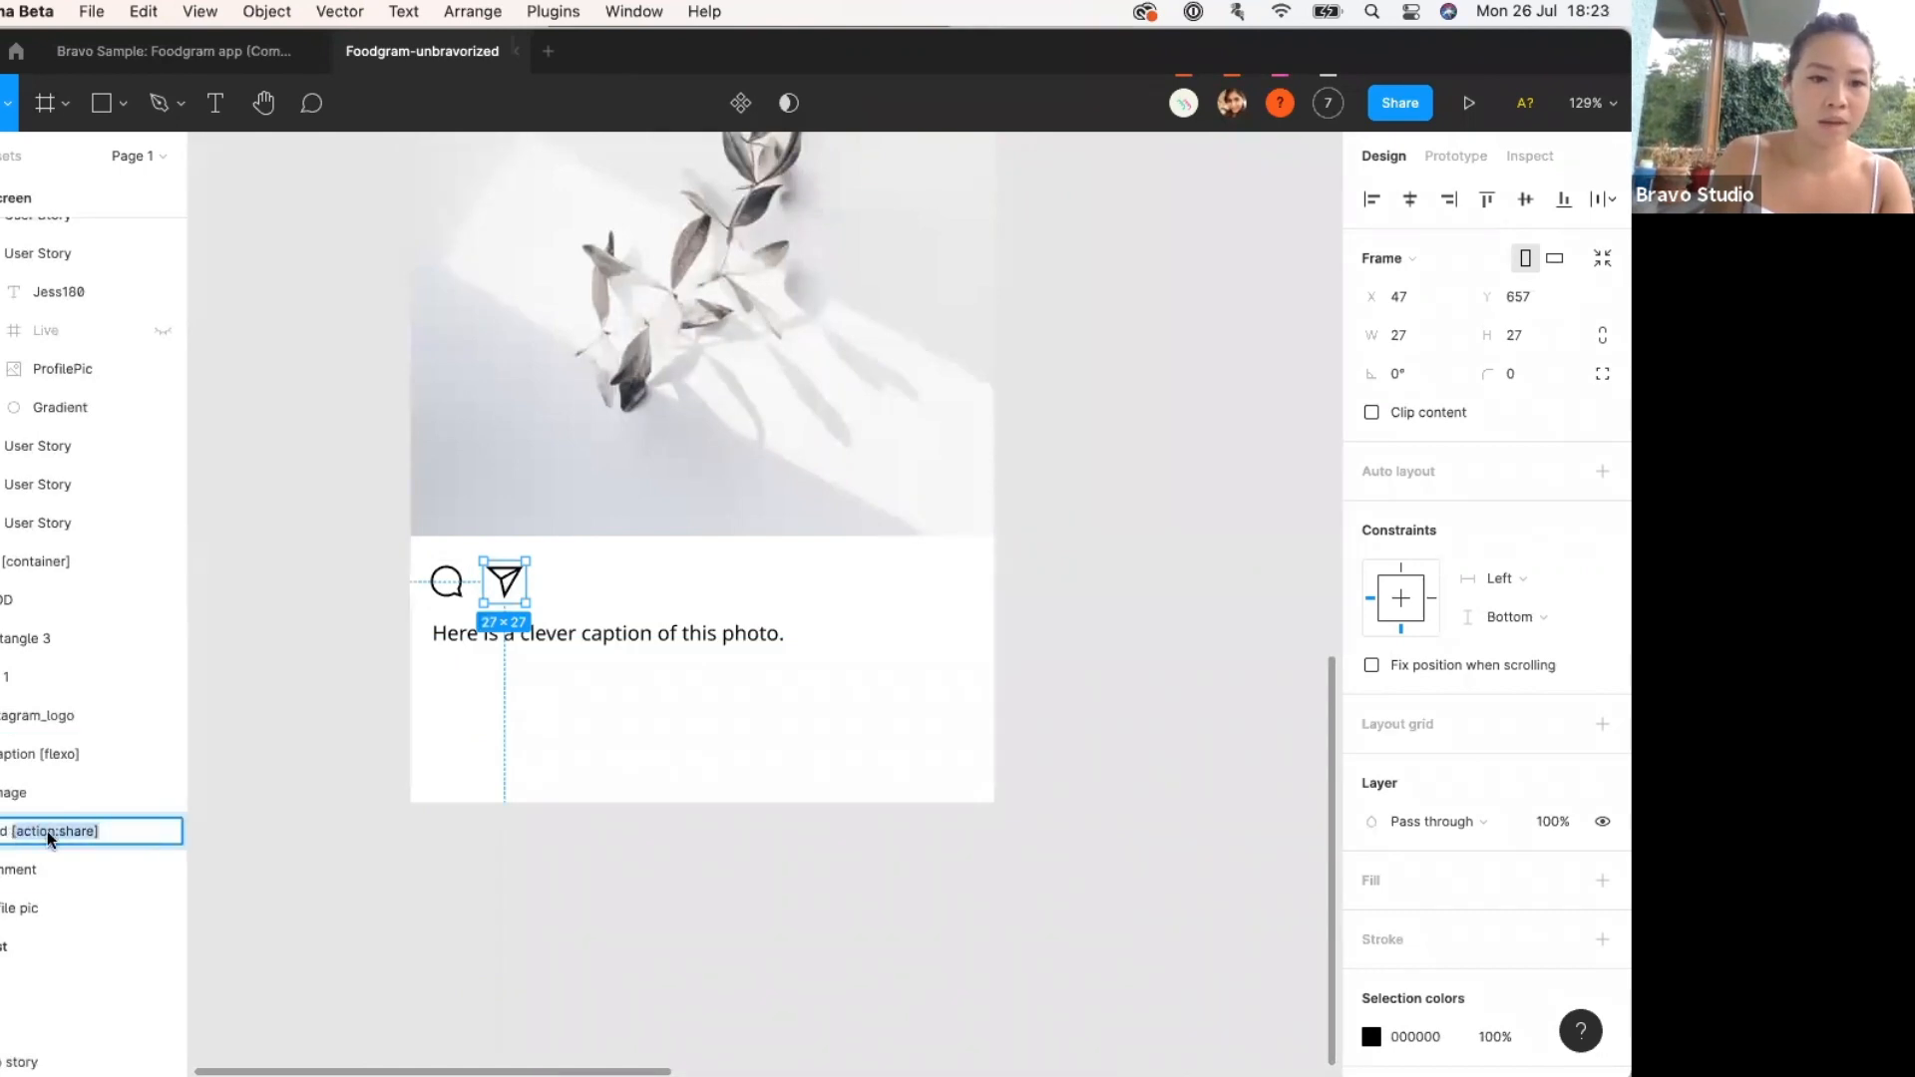
key(super+v)
click(329, 773)
scroll(334, 779, down, 5)
scroll(478, 548, up, 5)
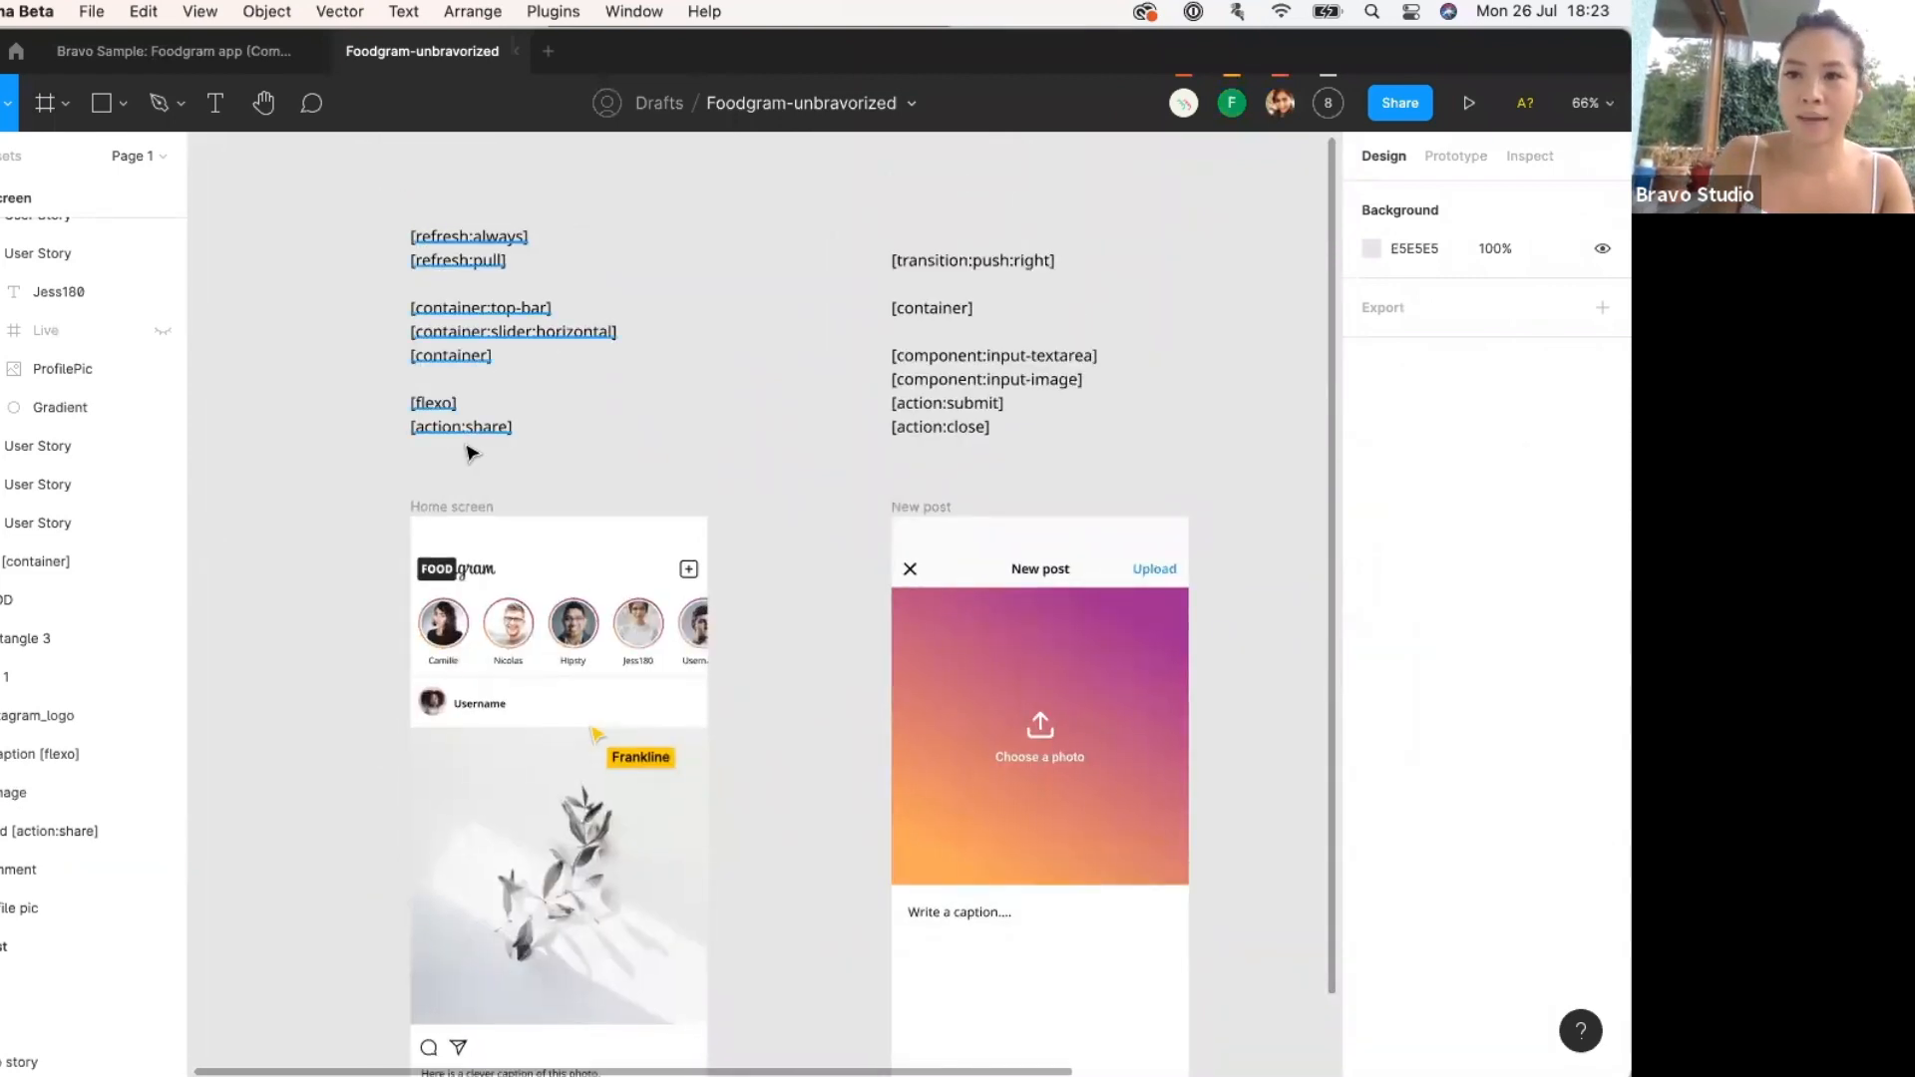
key(ctrl+Up)
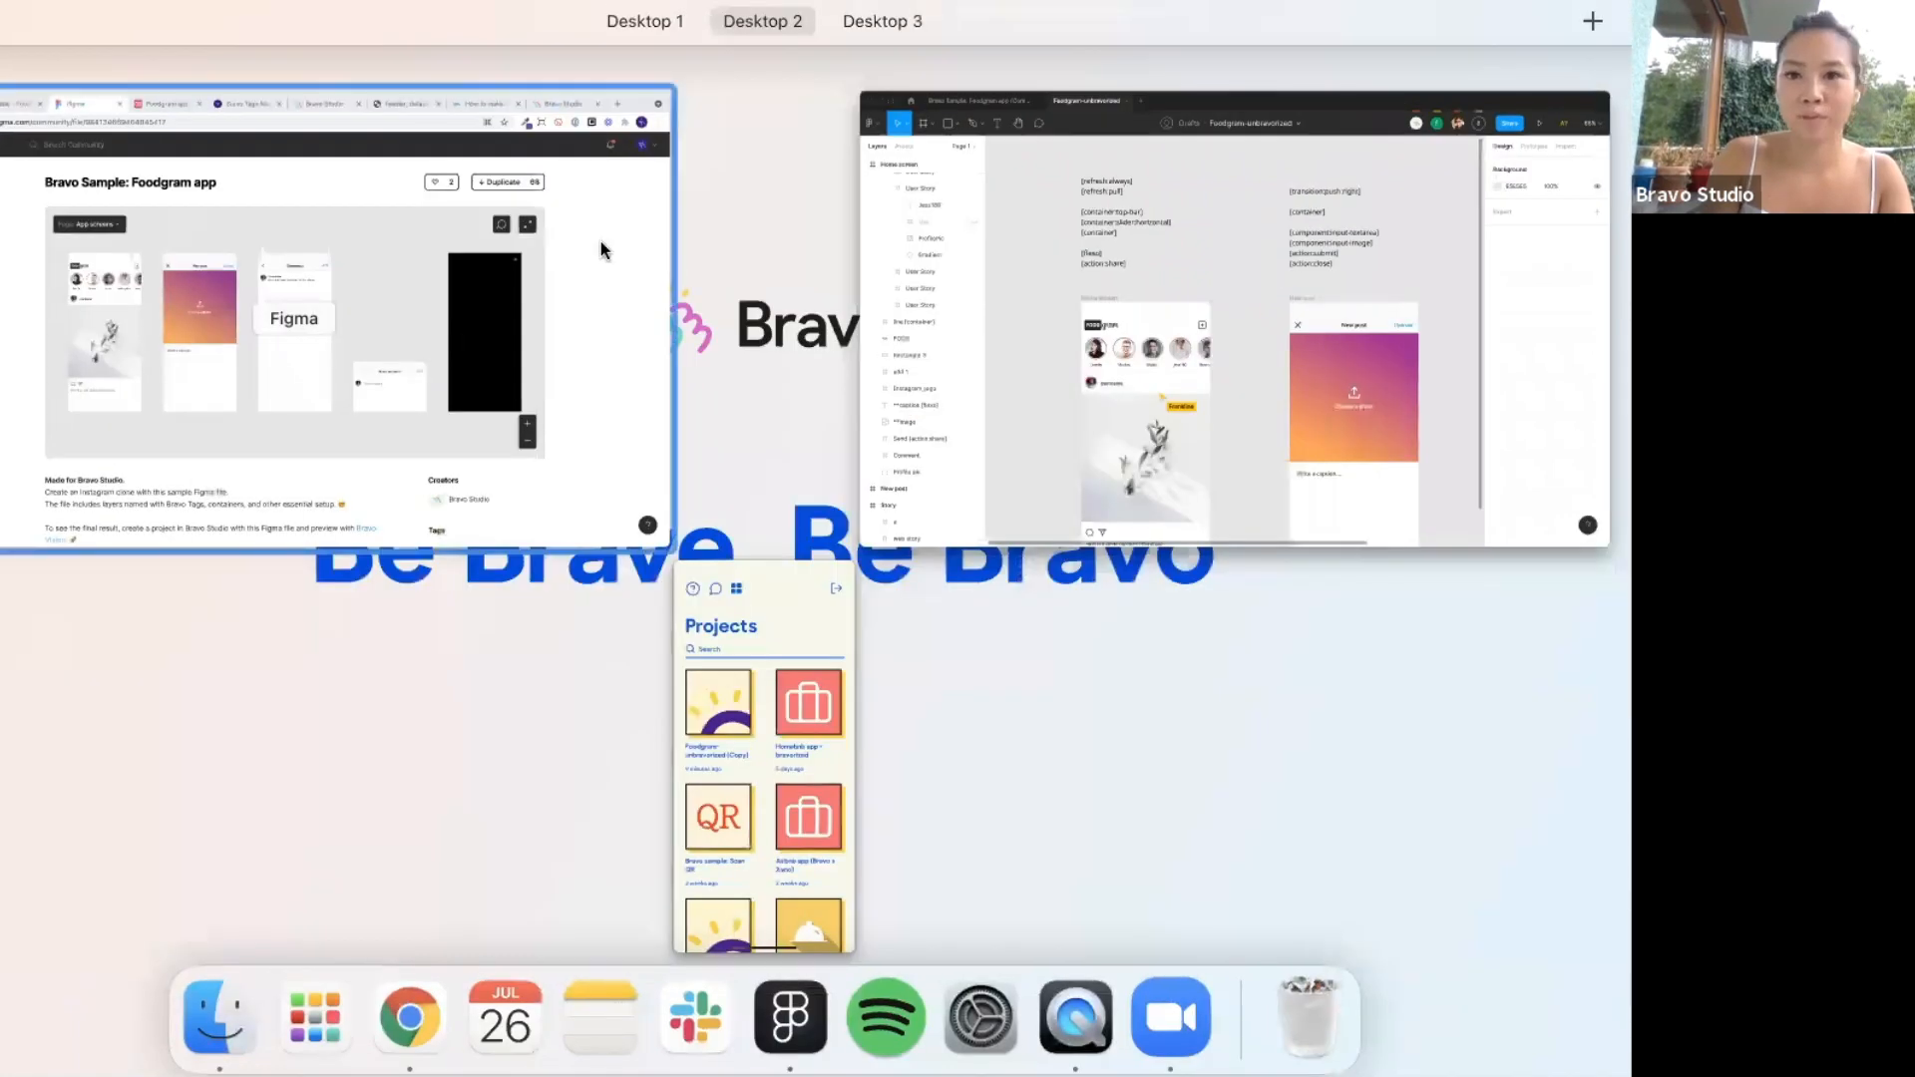
Switch to the browser and open the Bravo Tags Master List page.
click(603, 248)
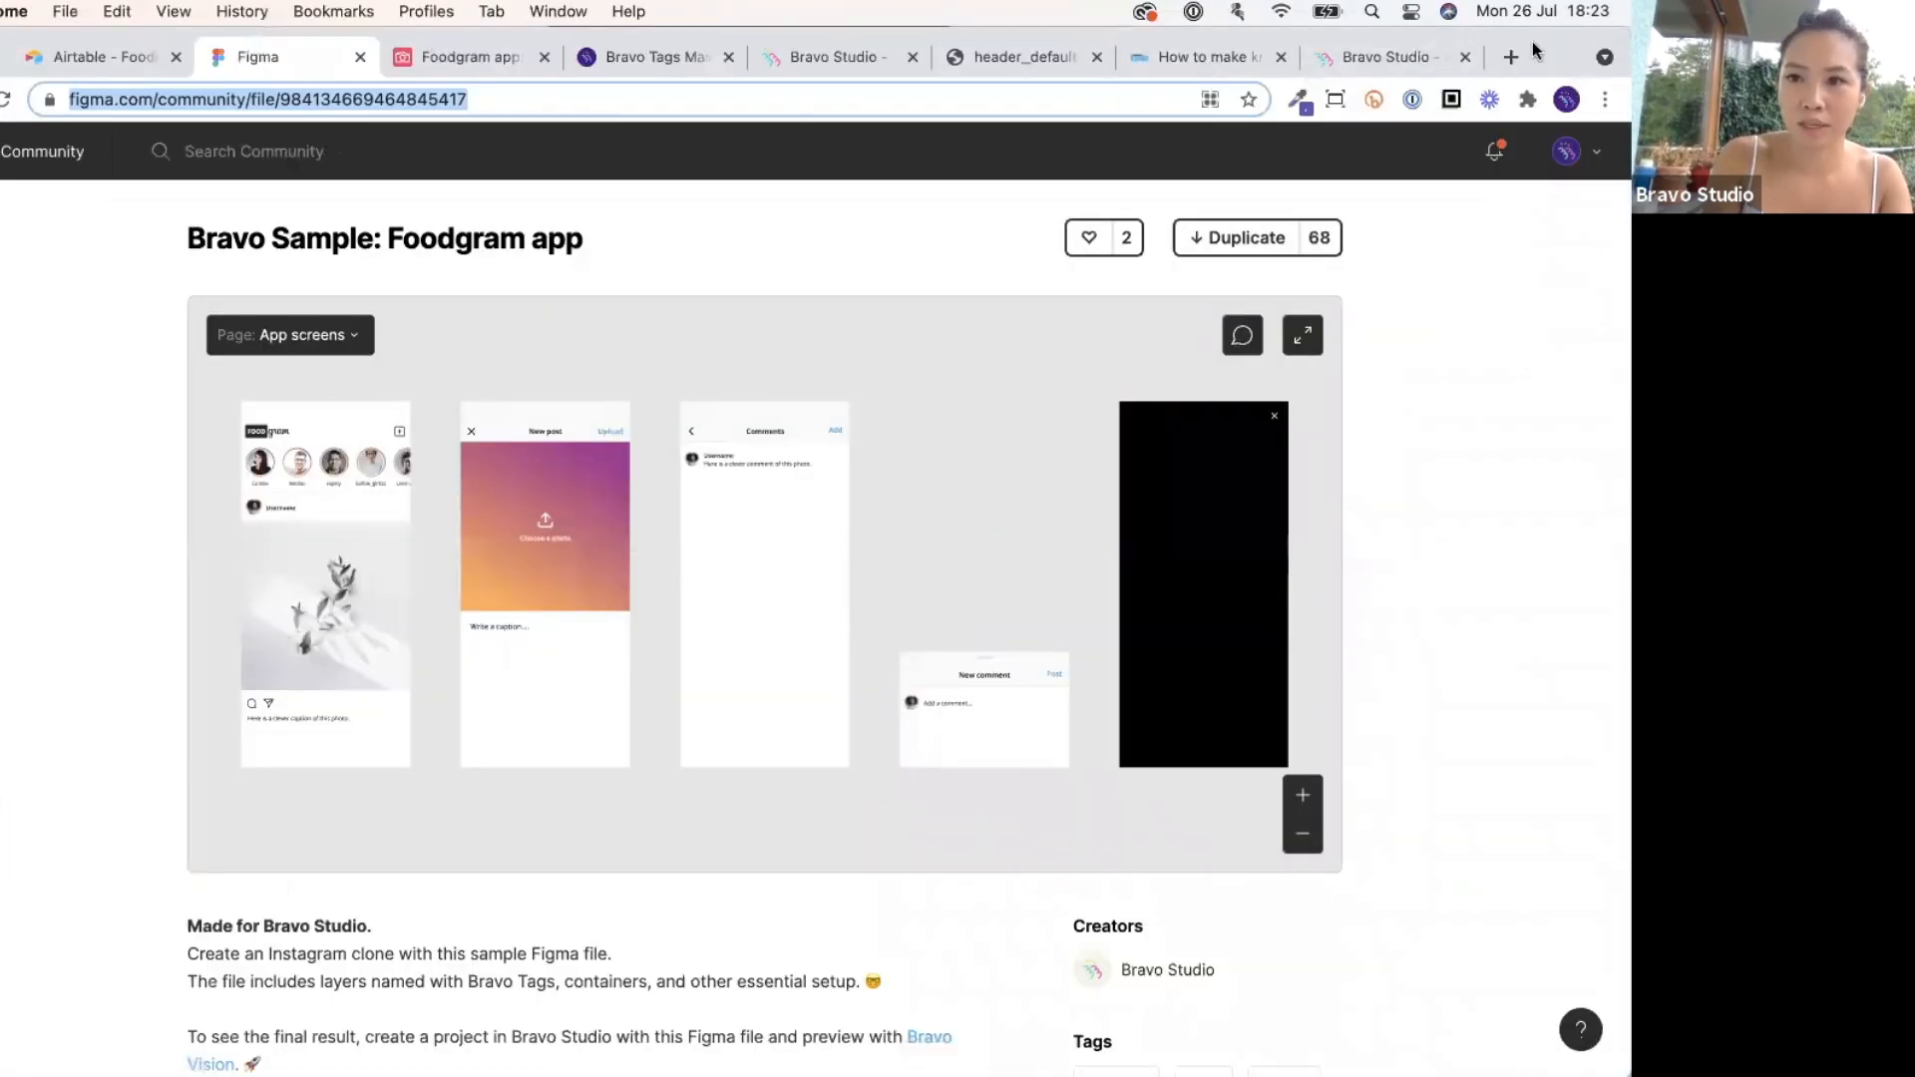
drag(1536, 51, 1536, 130)
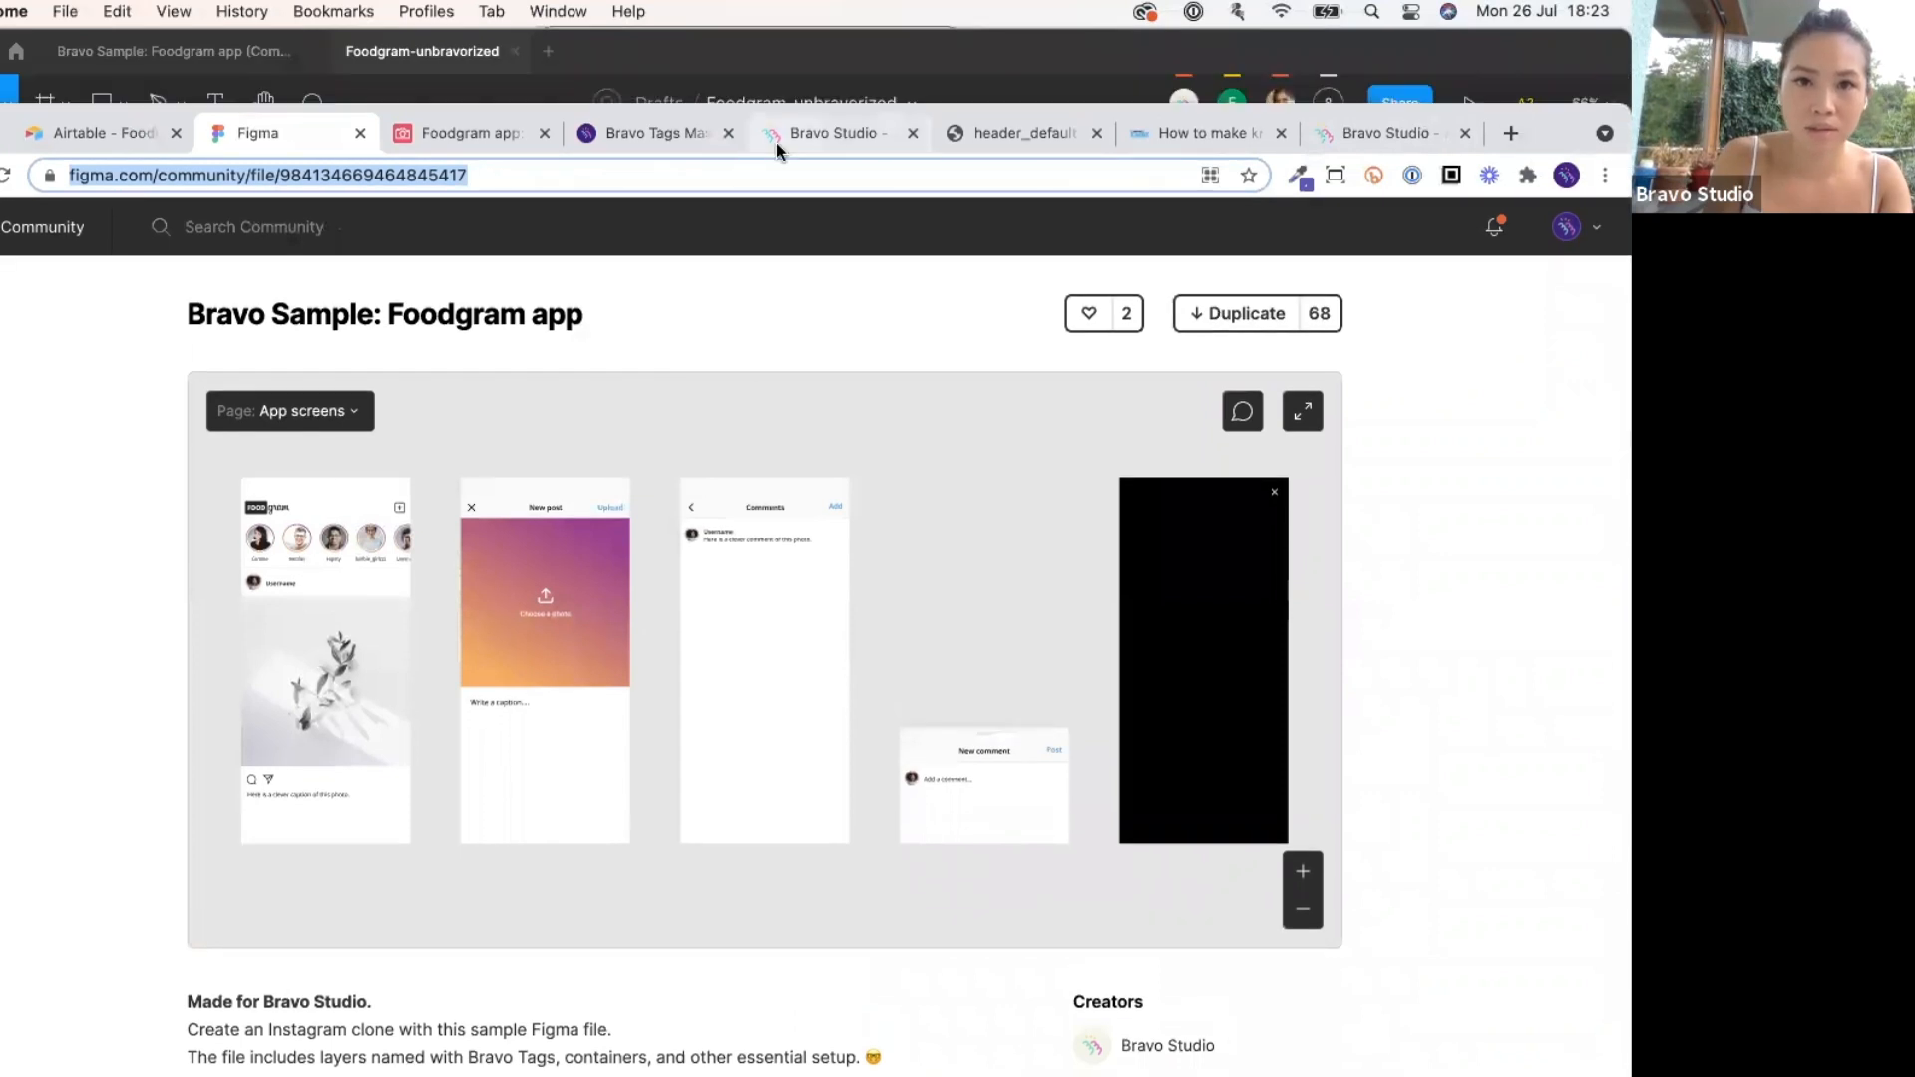
click(694, 138)
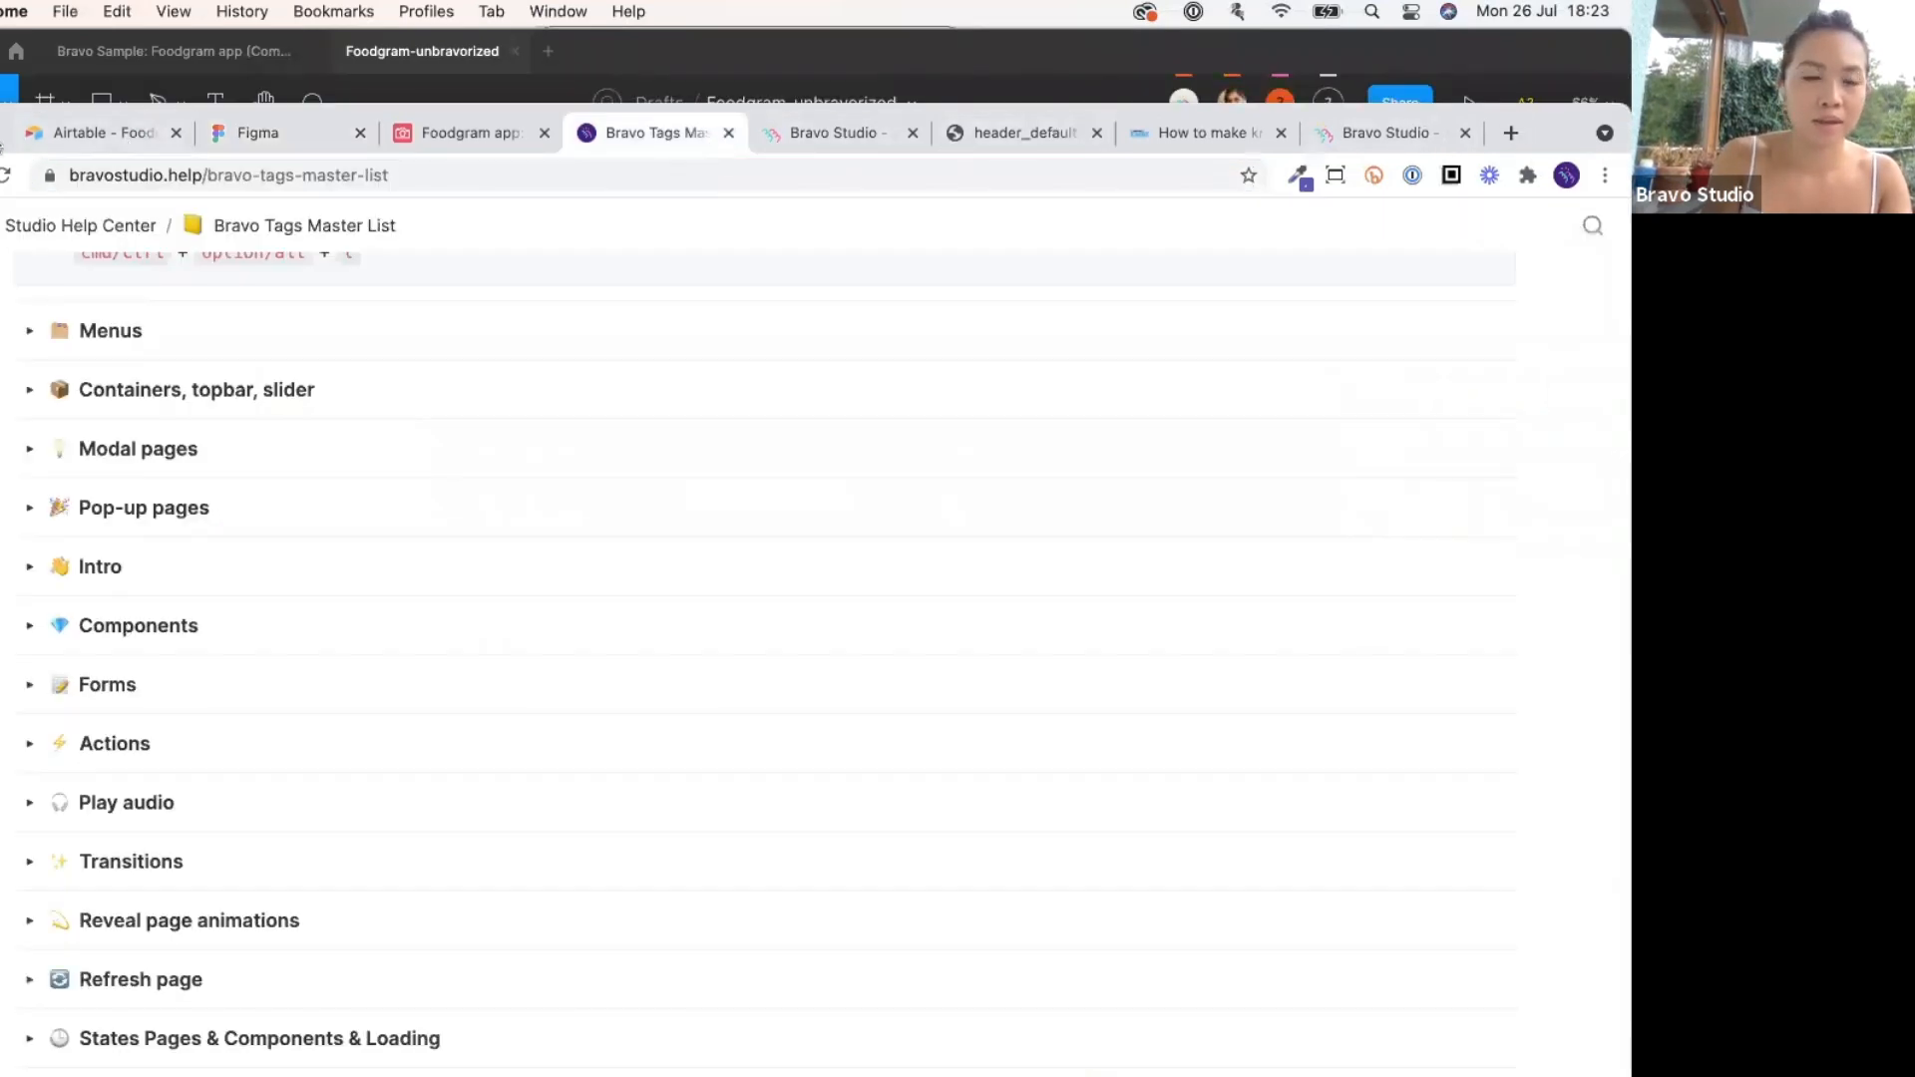
drag(186, 121, 185, 45)
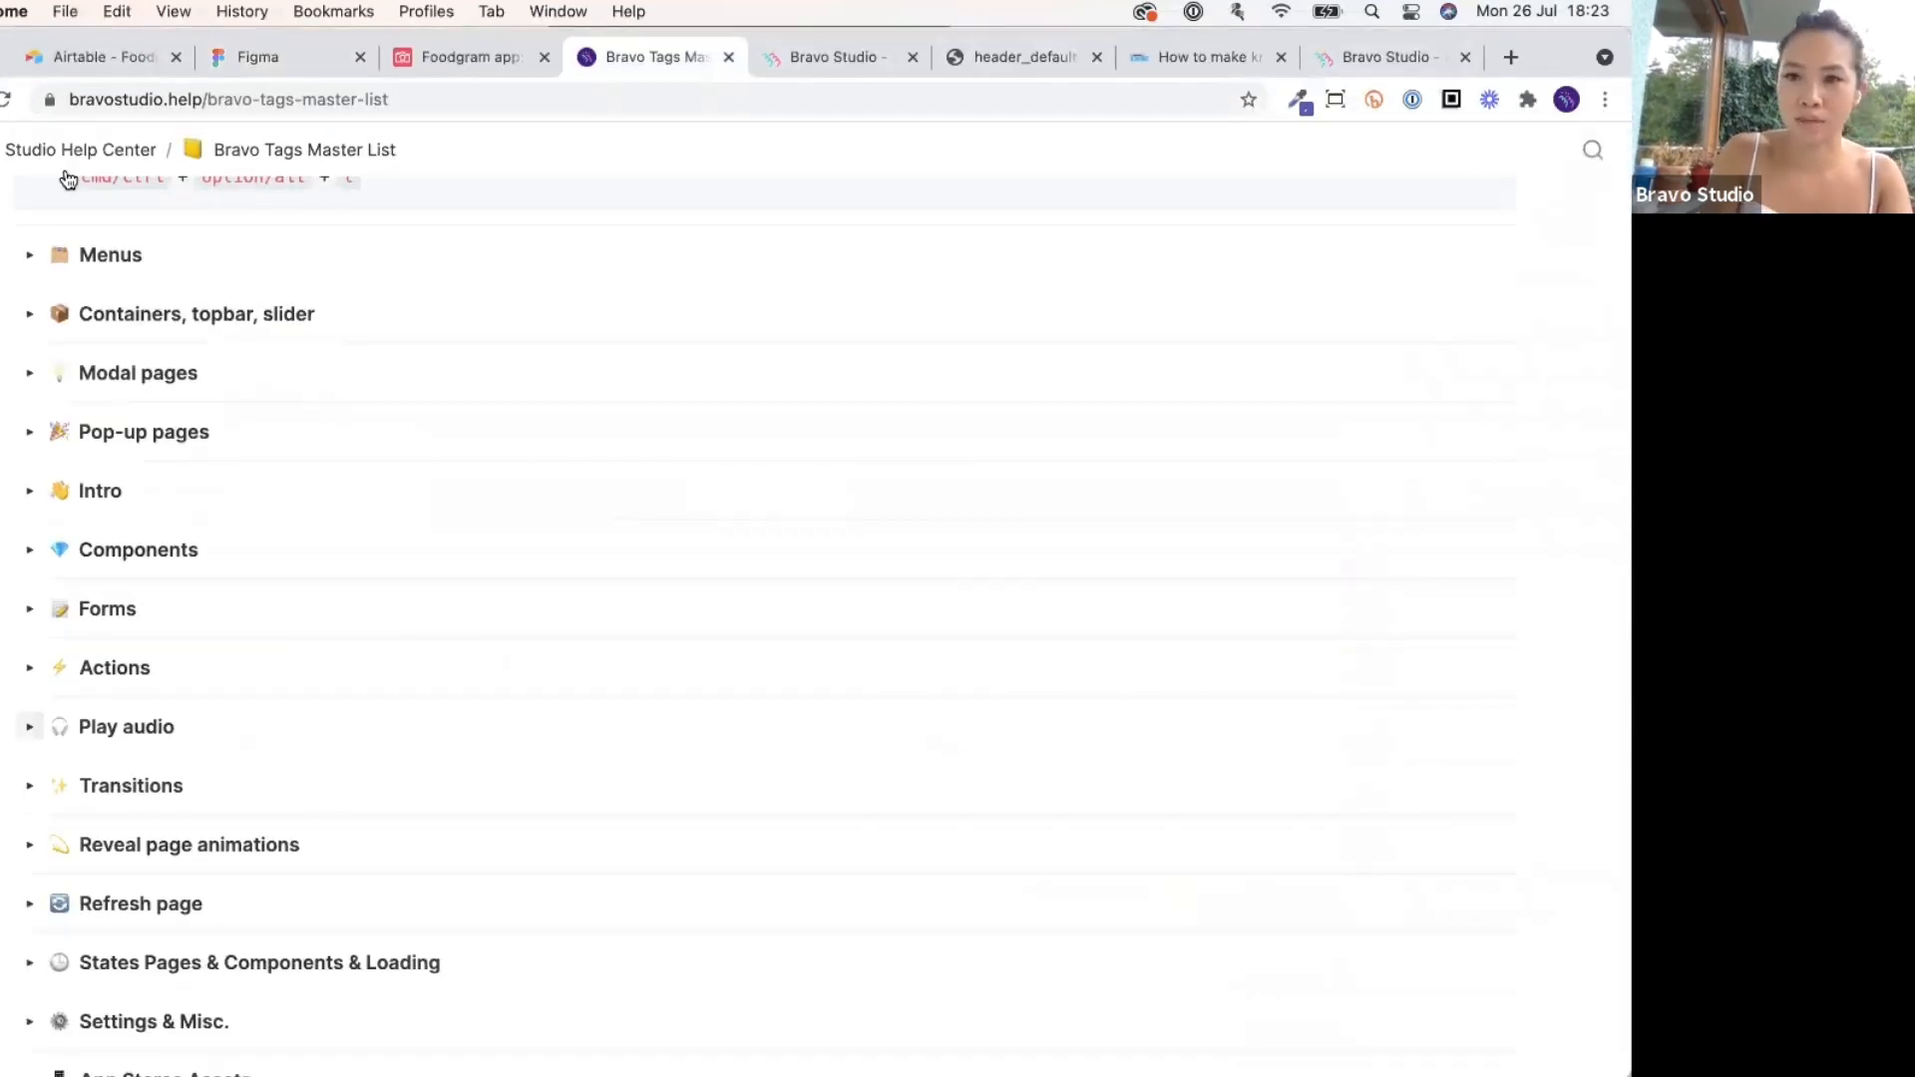
Expand the Containers, topbar, slider tag section, then return to the Foodgram Figma file.
click(29, 315)
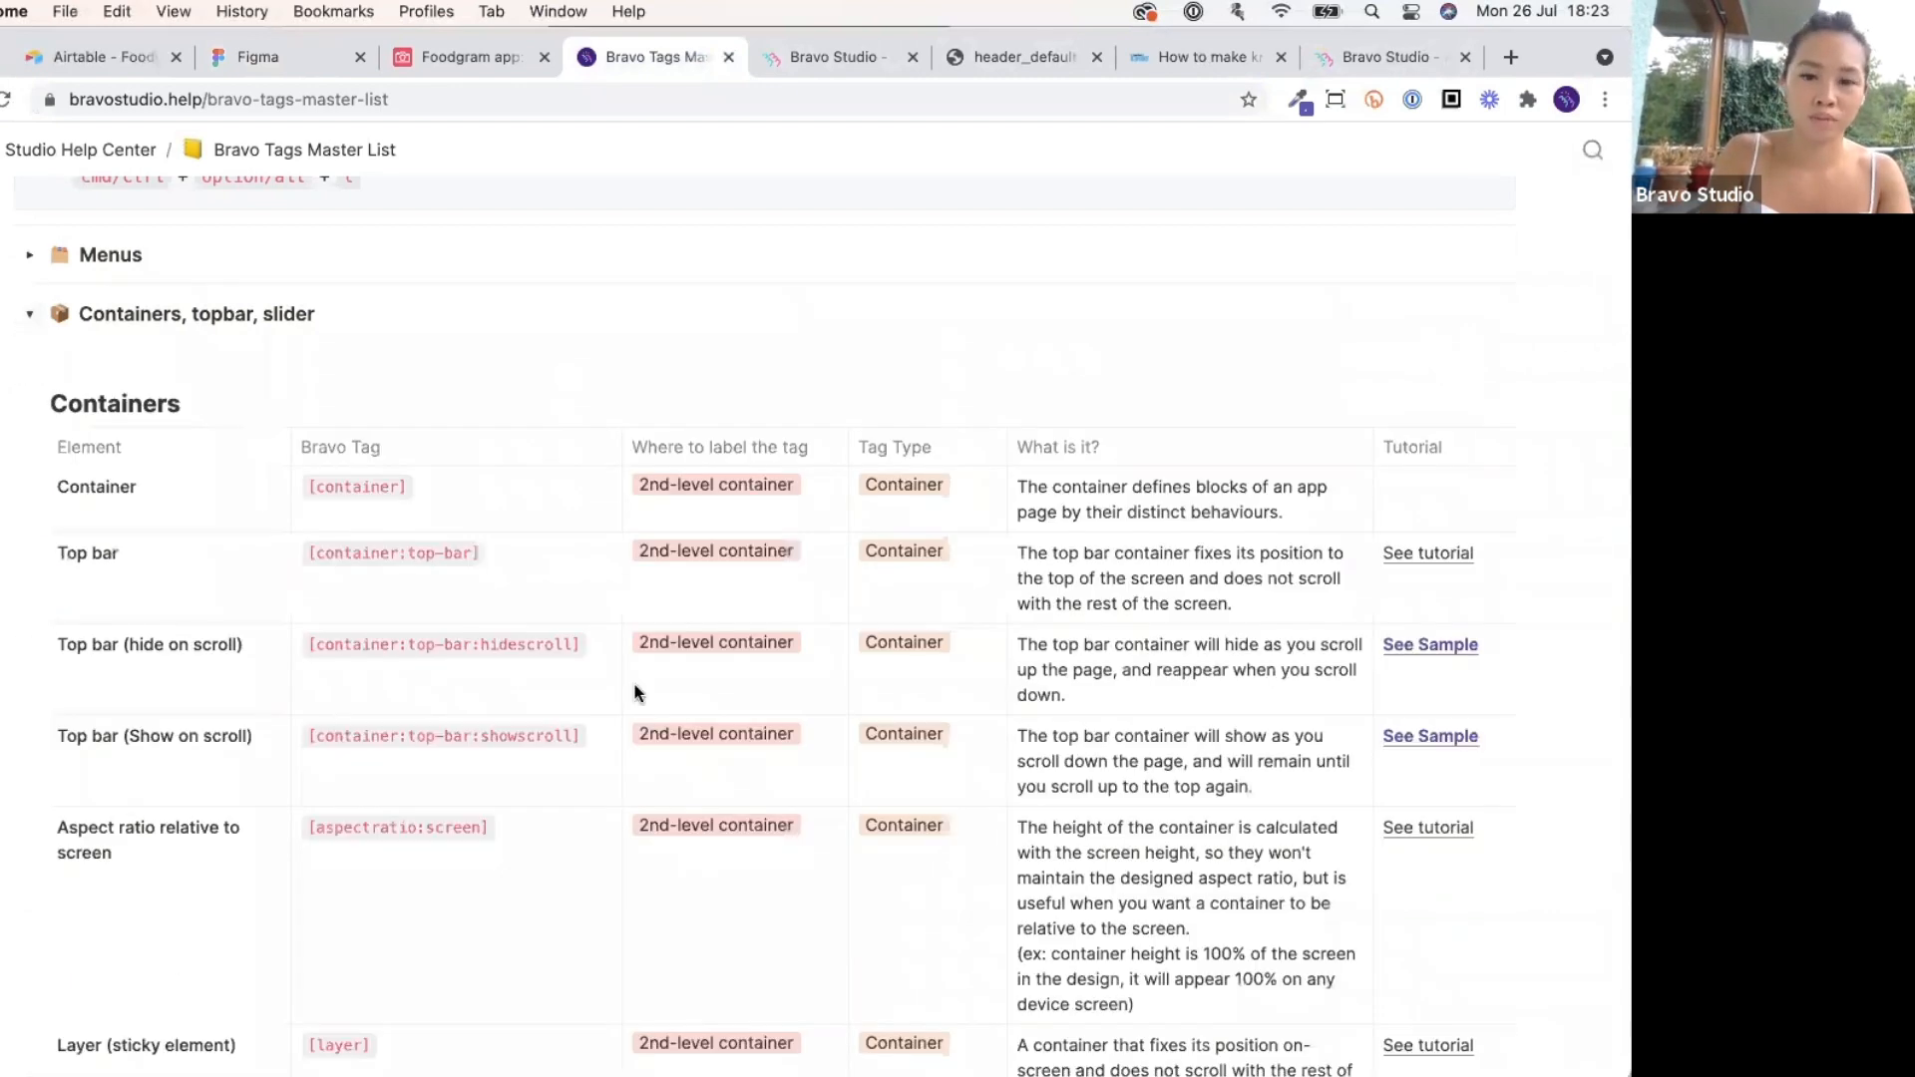
scroll(636, 692, down, 15)
scroll(635, 692, up, 15)
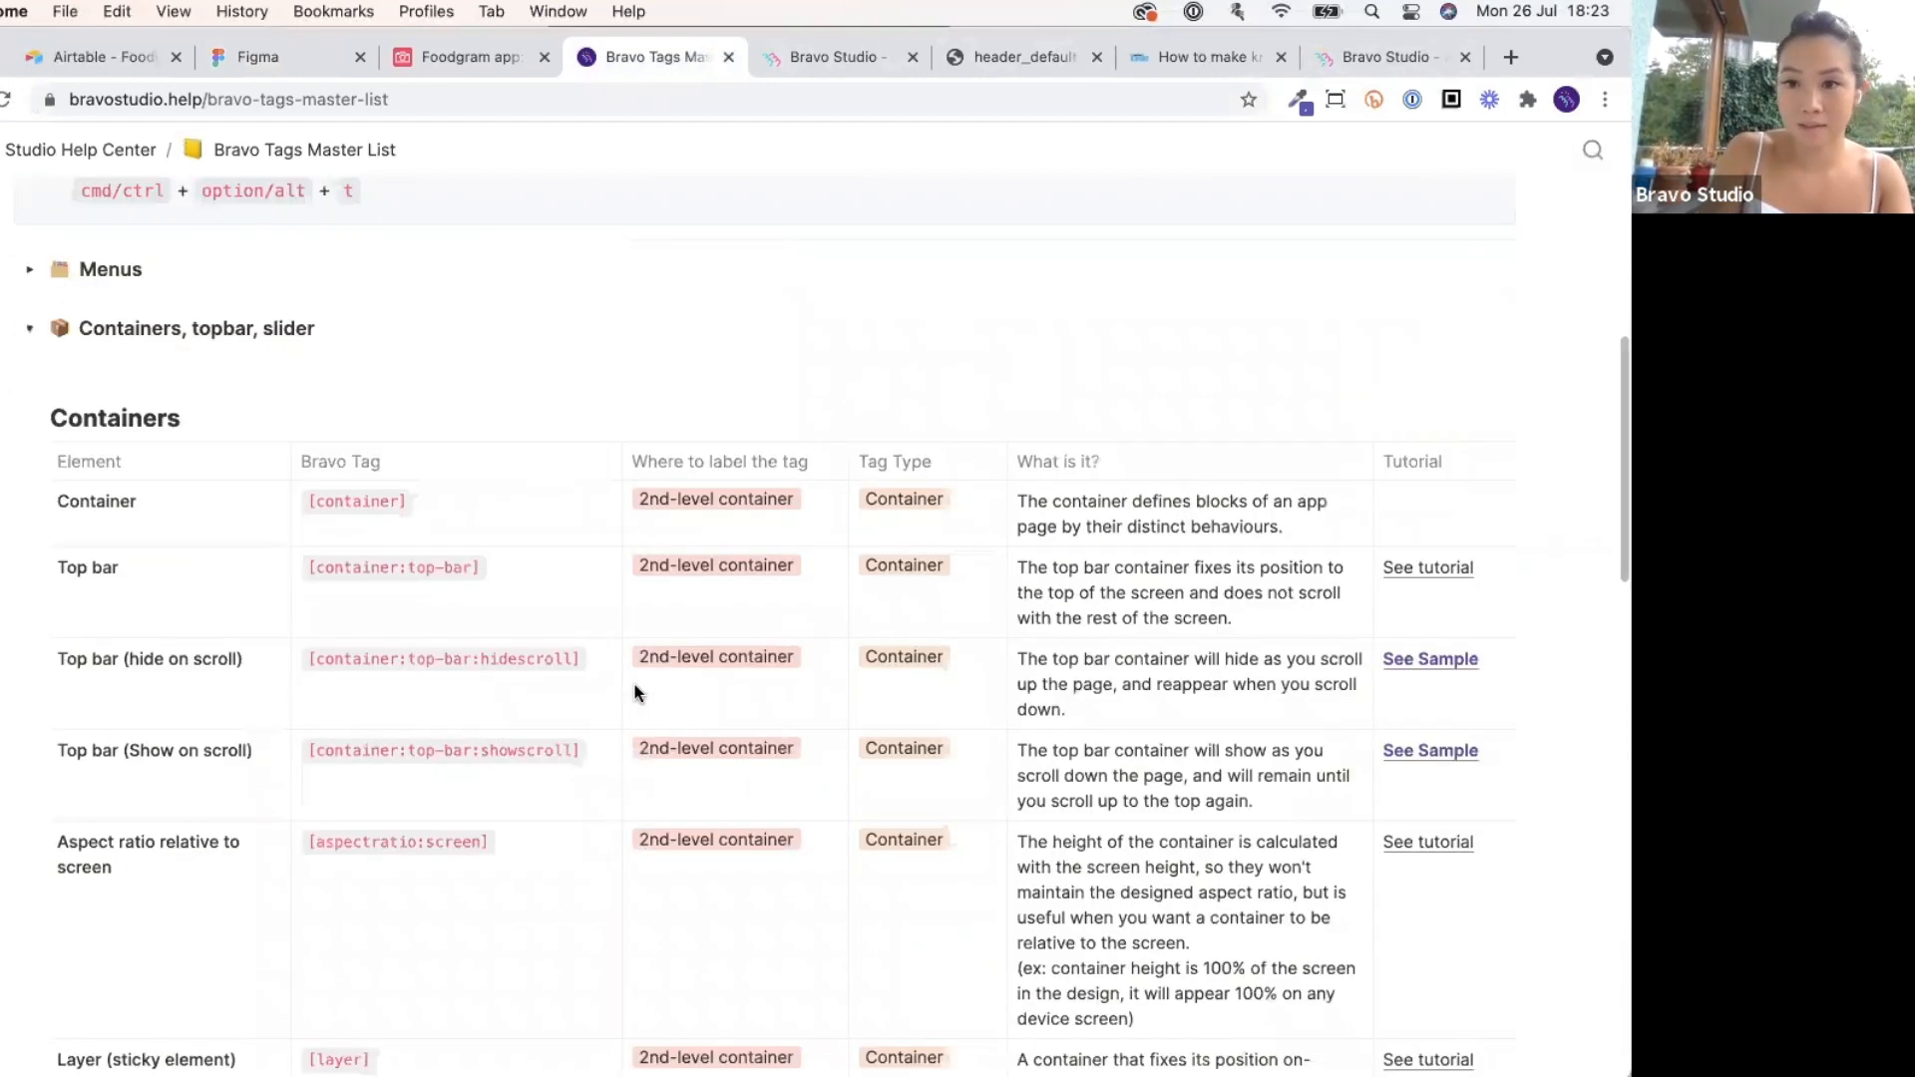
key(ctrl+Up)
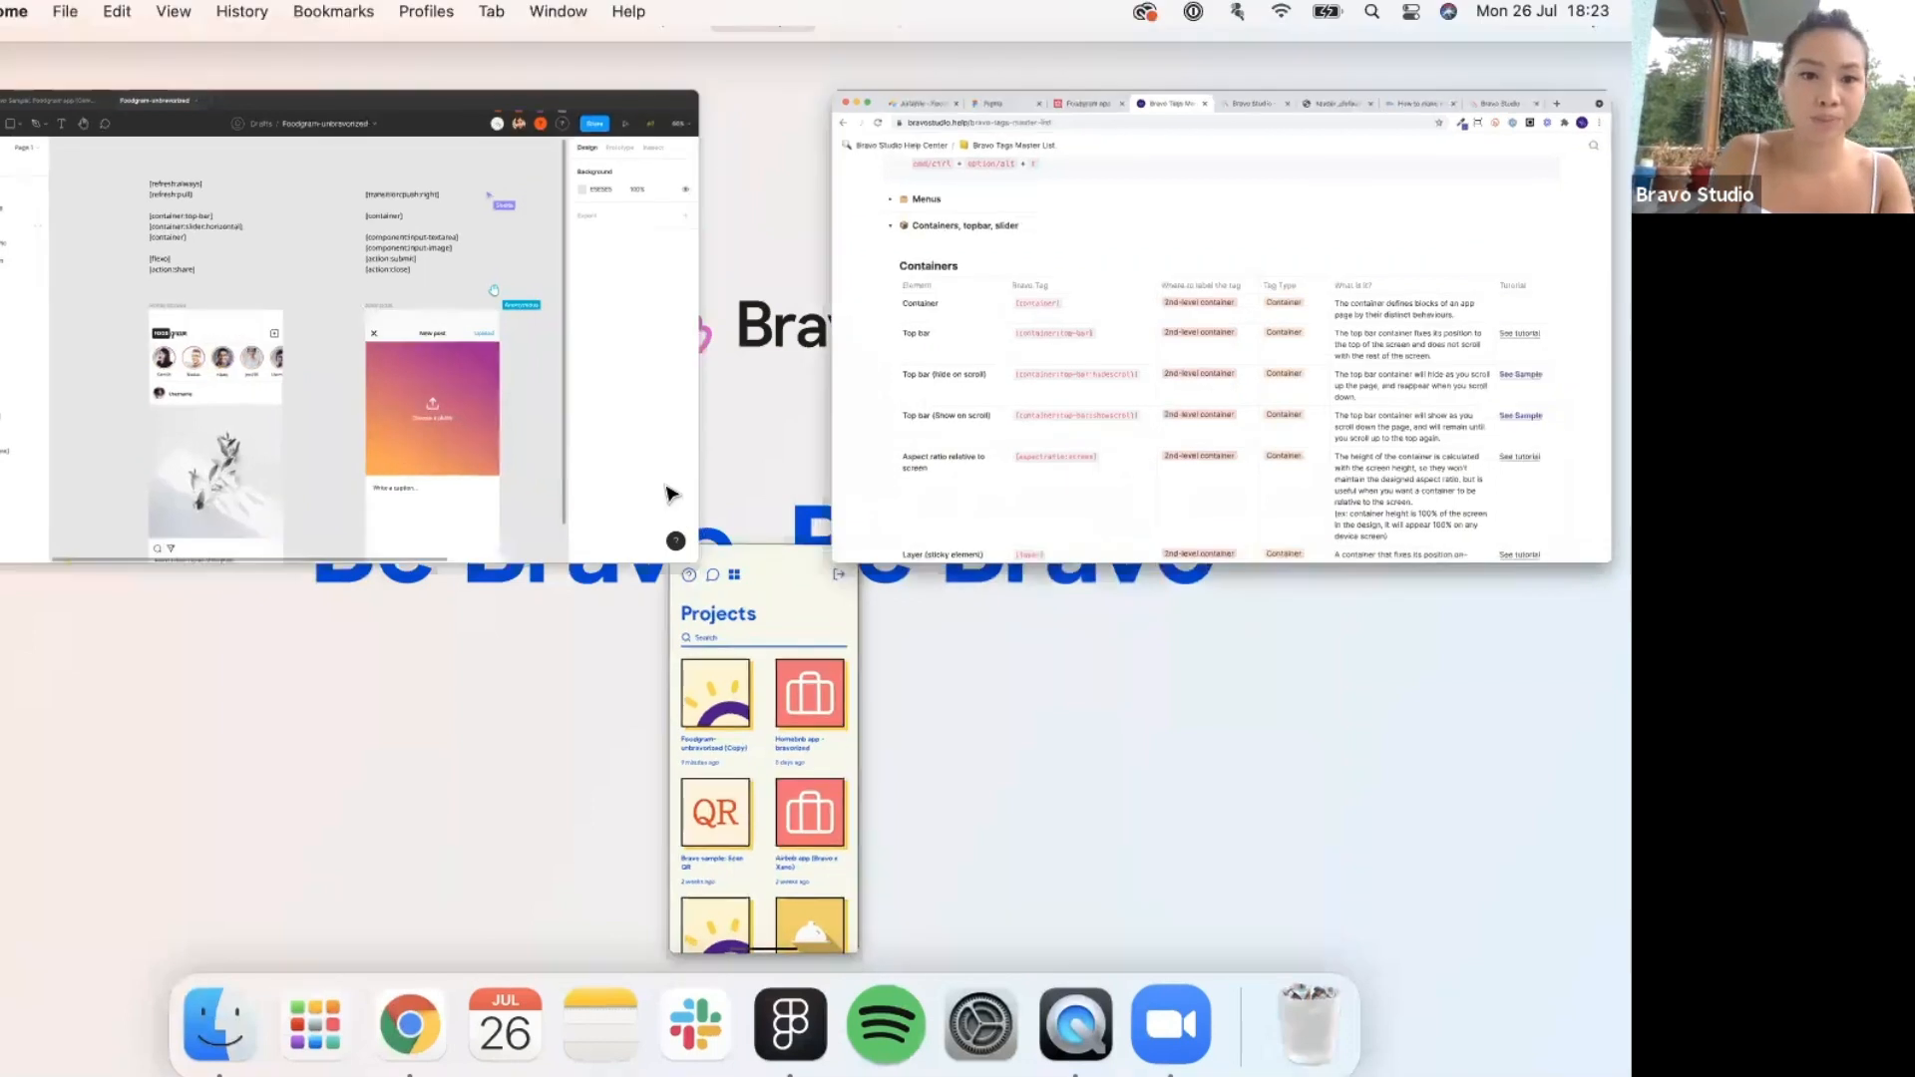
click(671, 493)
scroll(671, 492, down, 8)
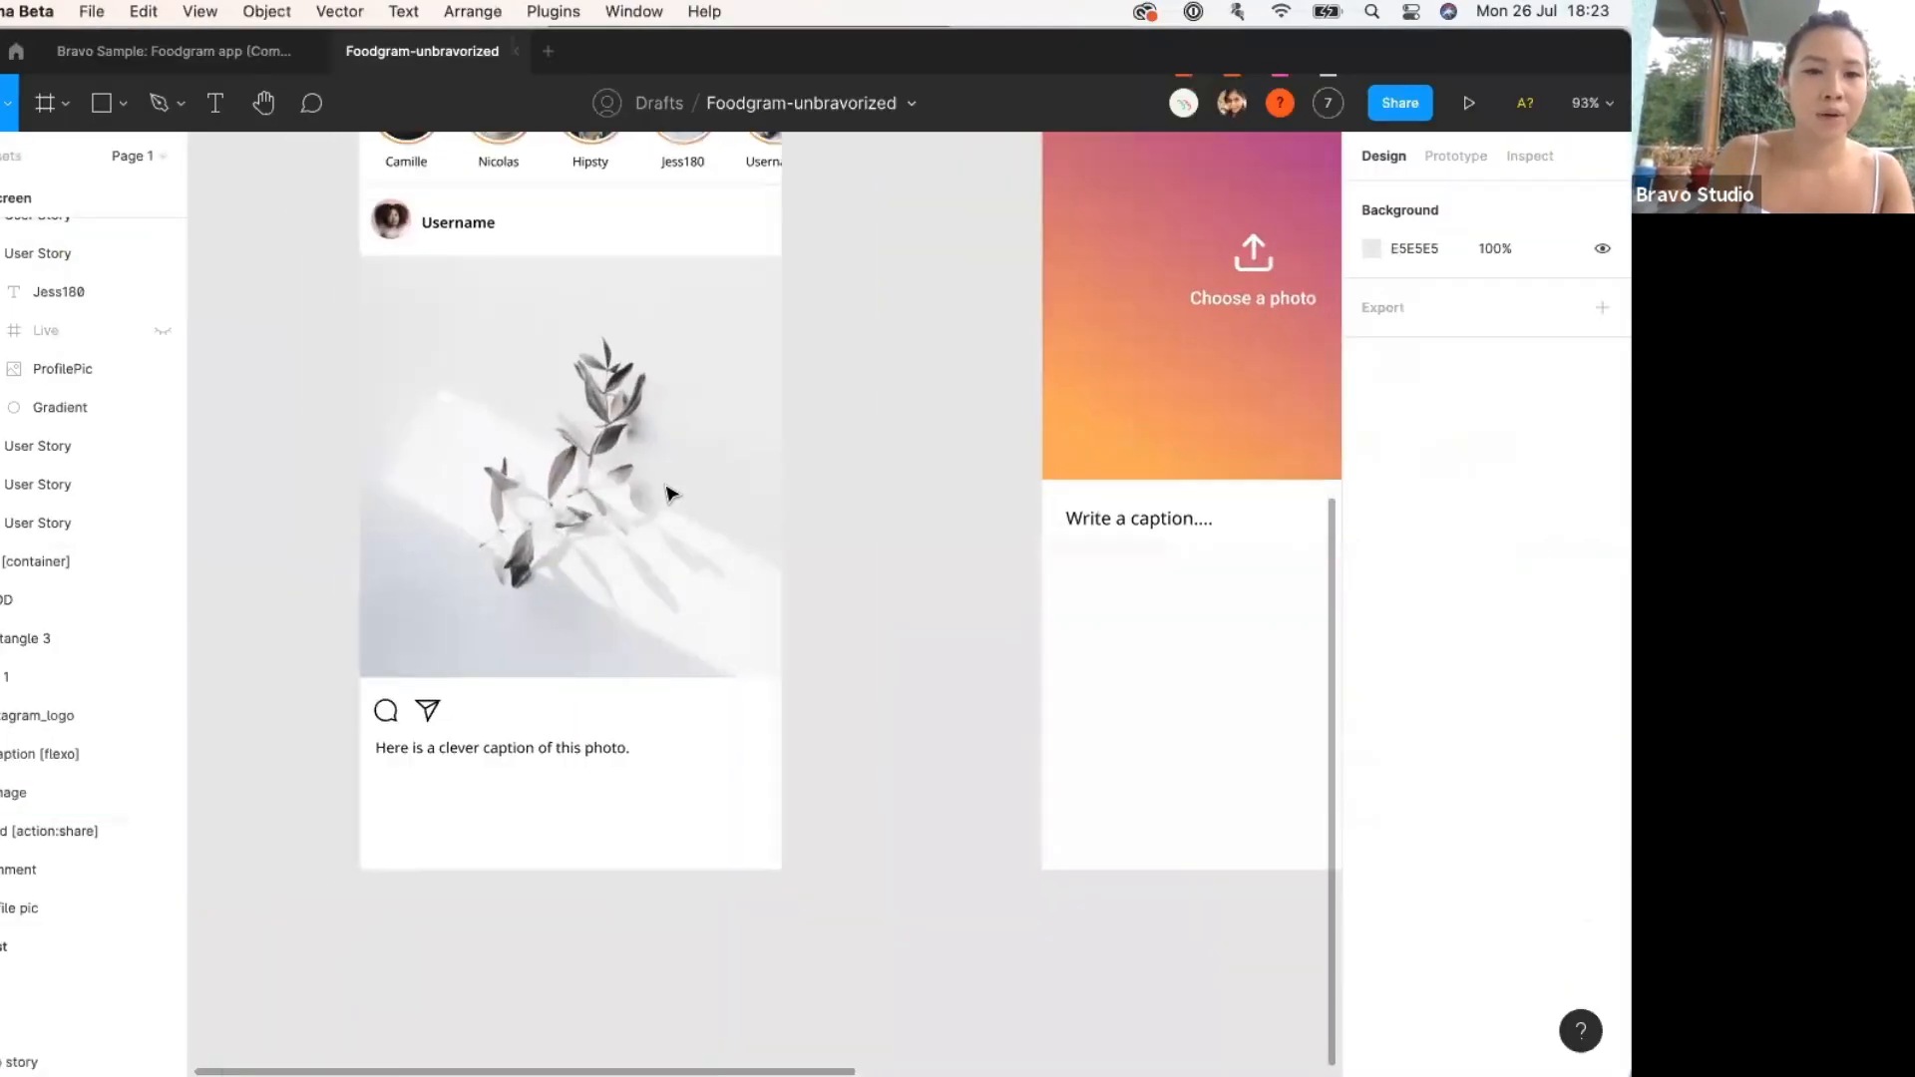
Zoom the Home screen to 132% on its FOODgram header and select the logo.
scroll(671, 493, up, 8)
scroll(510, 359, down, 3)
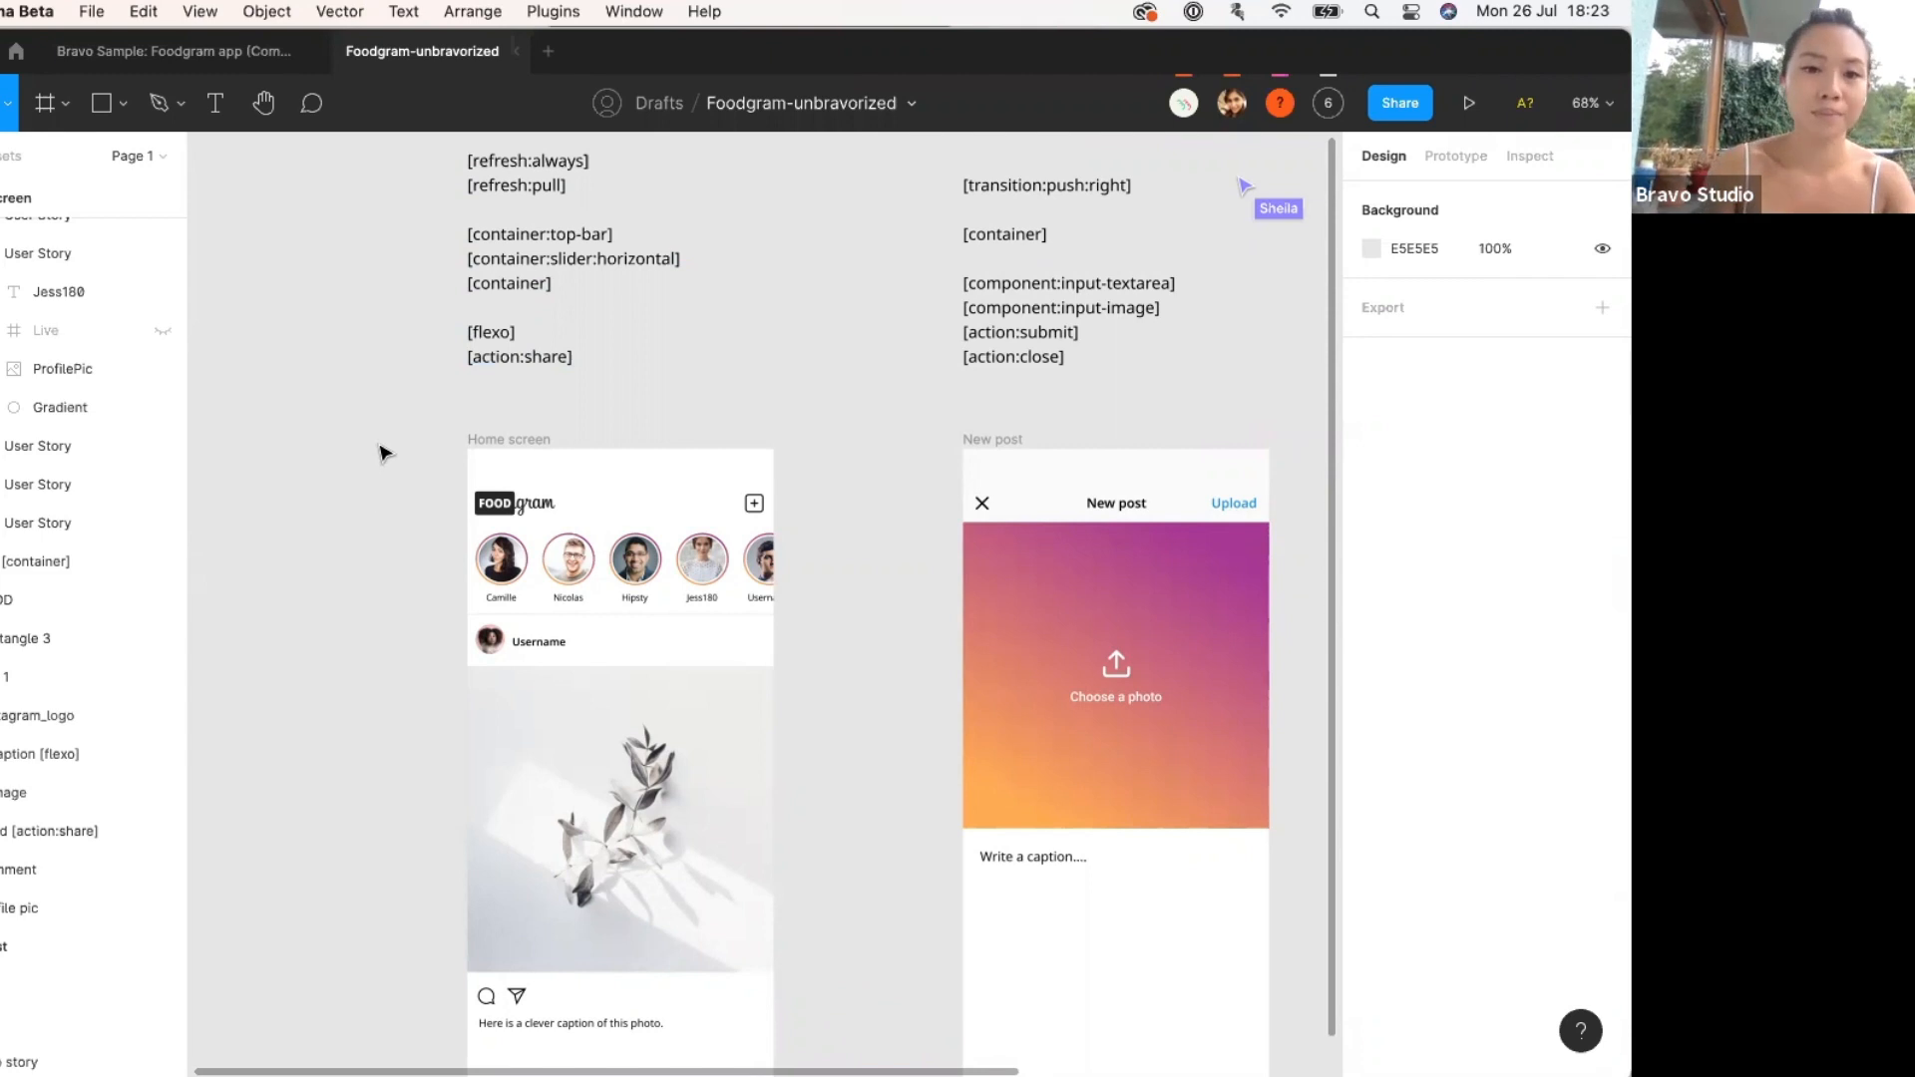
scroll(381, 451, down, 3)
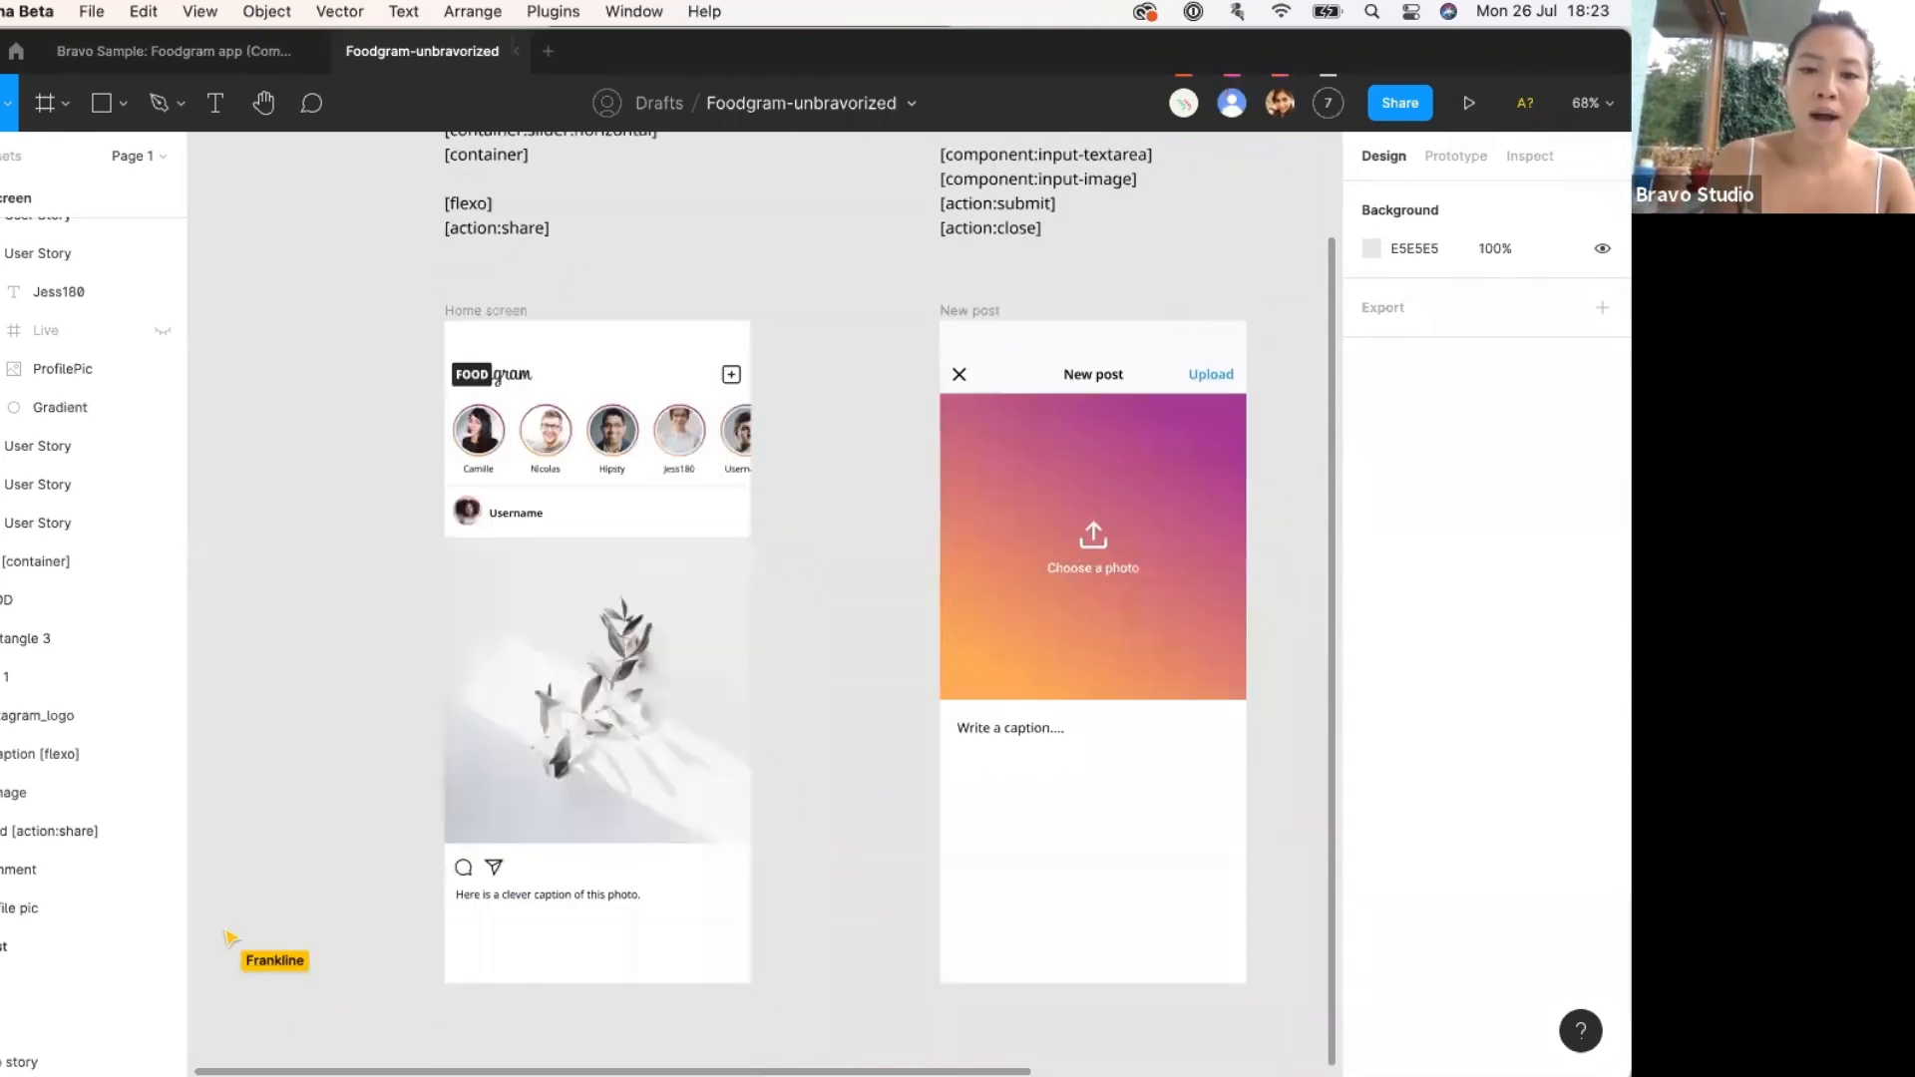
click(485, 310)
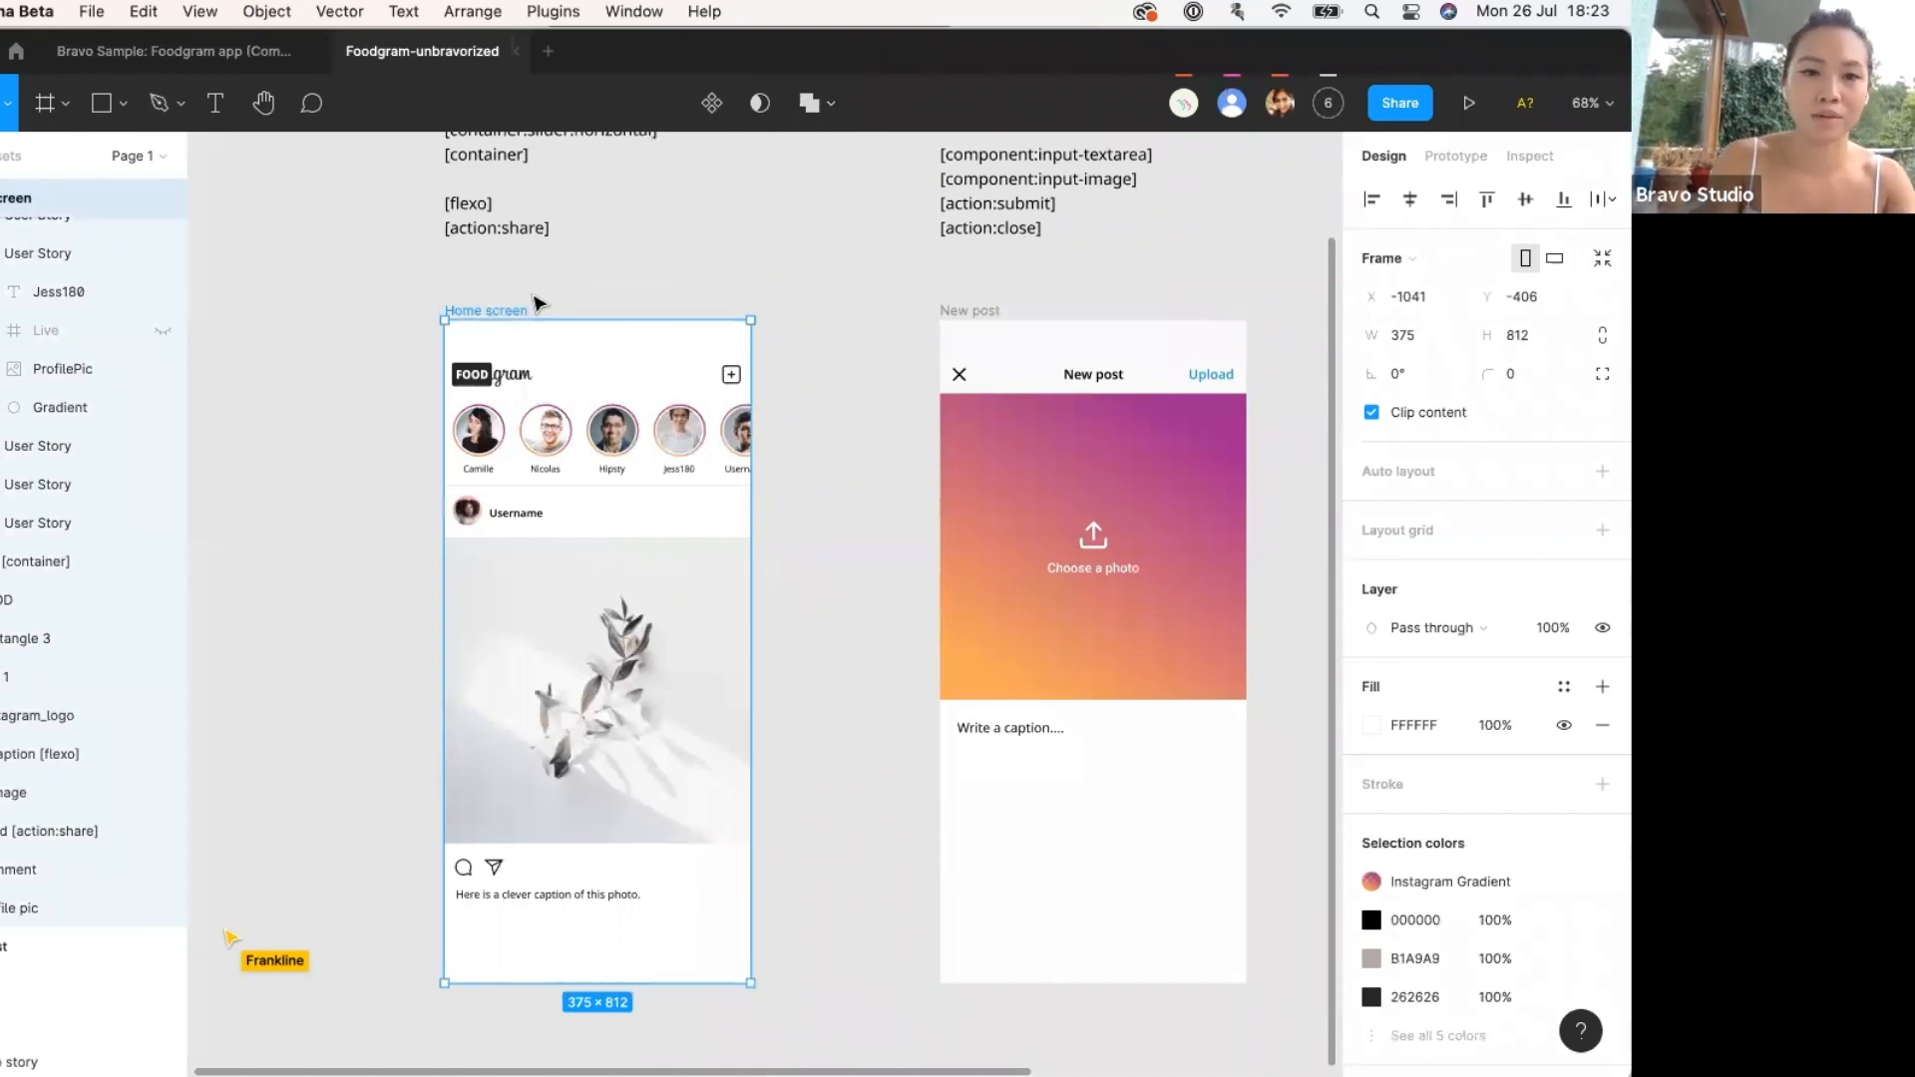
scroll(539, 303, up, 5)
key(Escape)
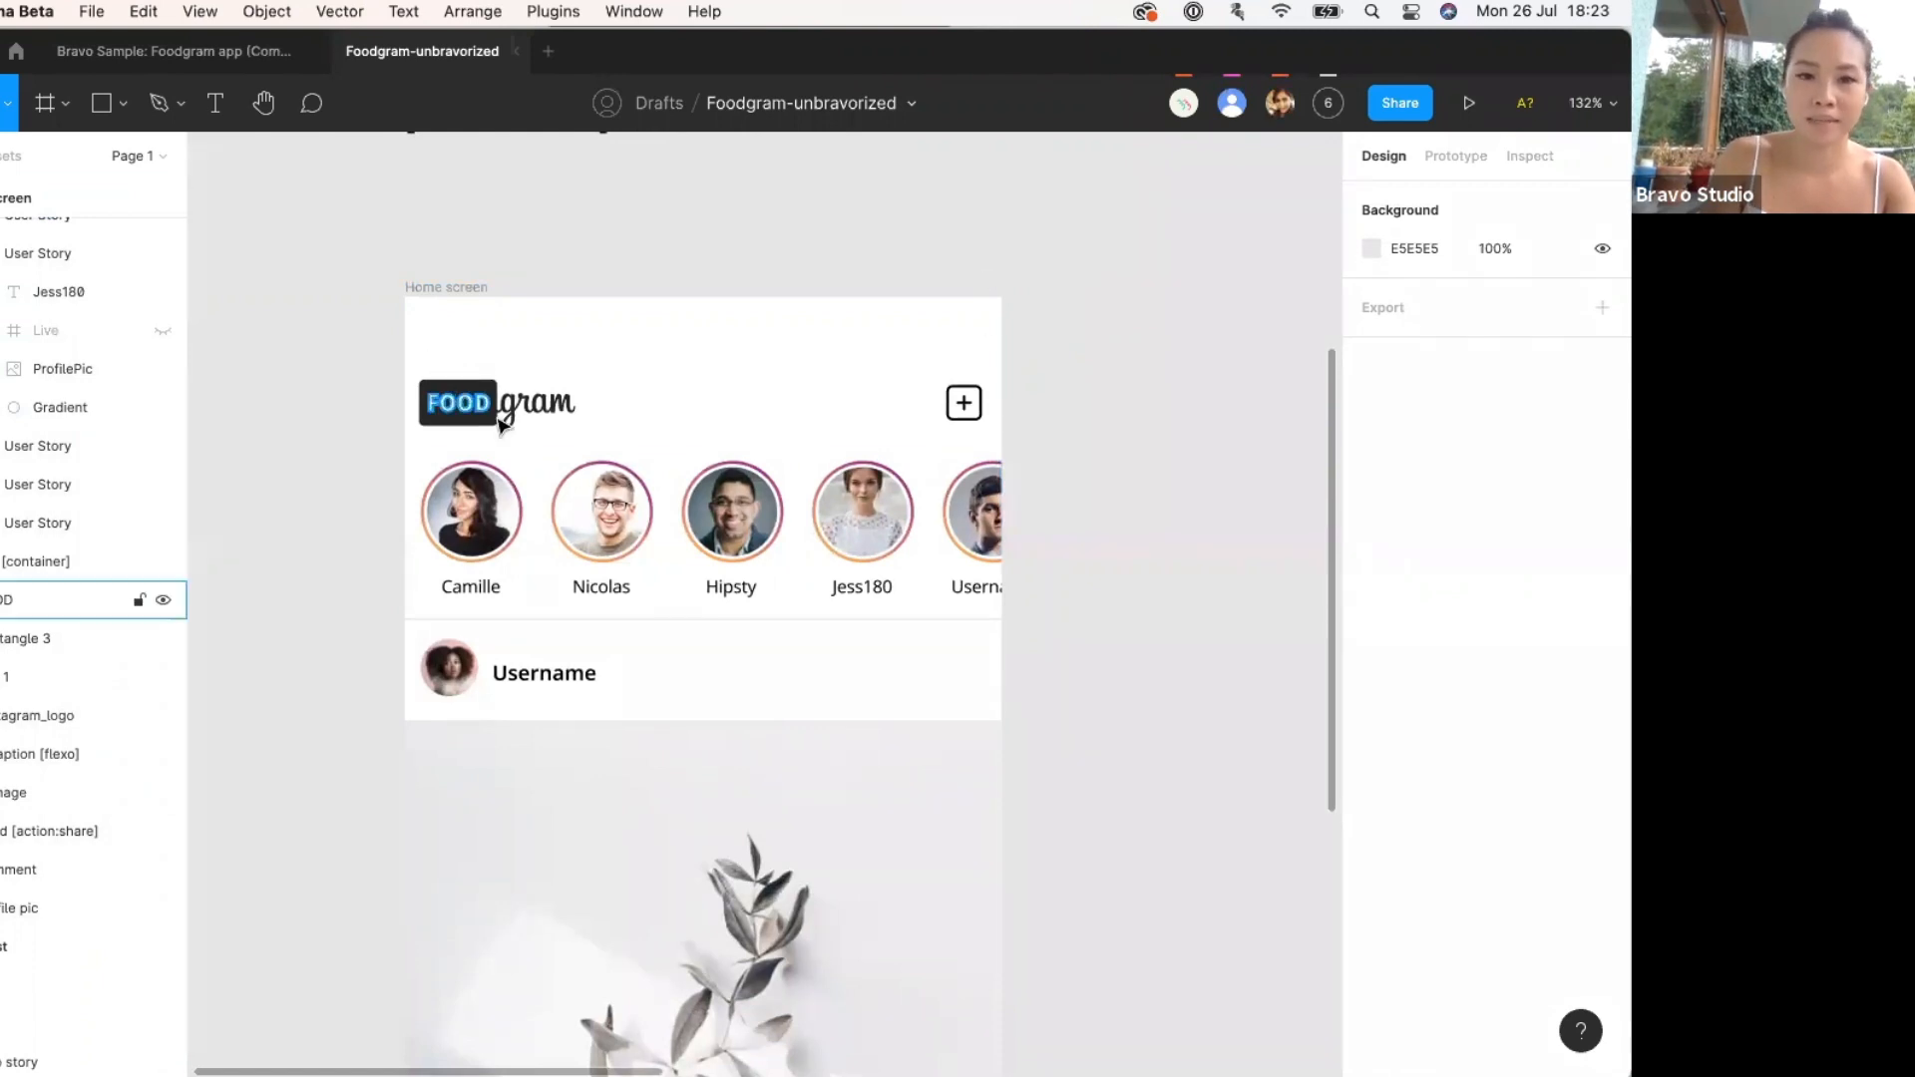
click(471, 404)
Draw a 375×90 frame around the Foodgram logo and add button header row.
click(1070, 404)
key(f)
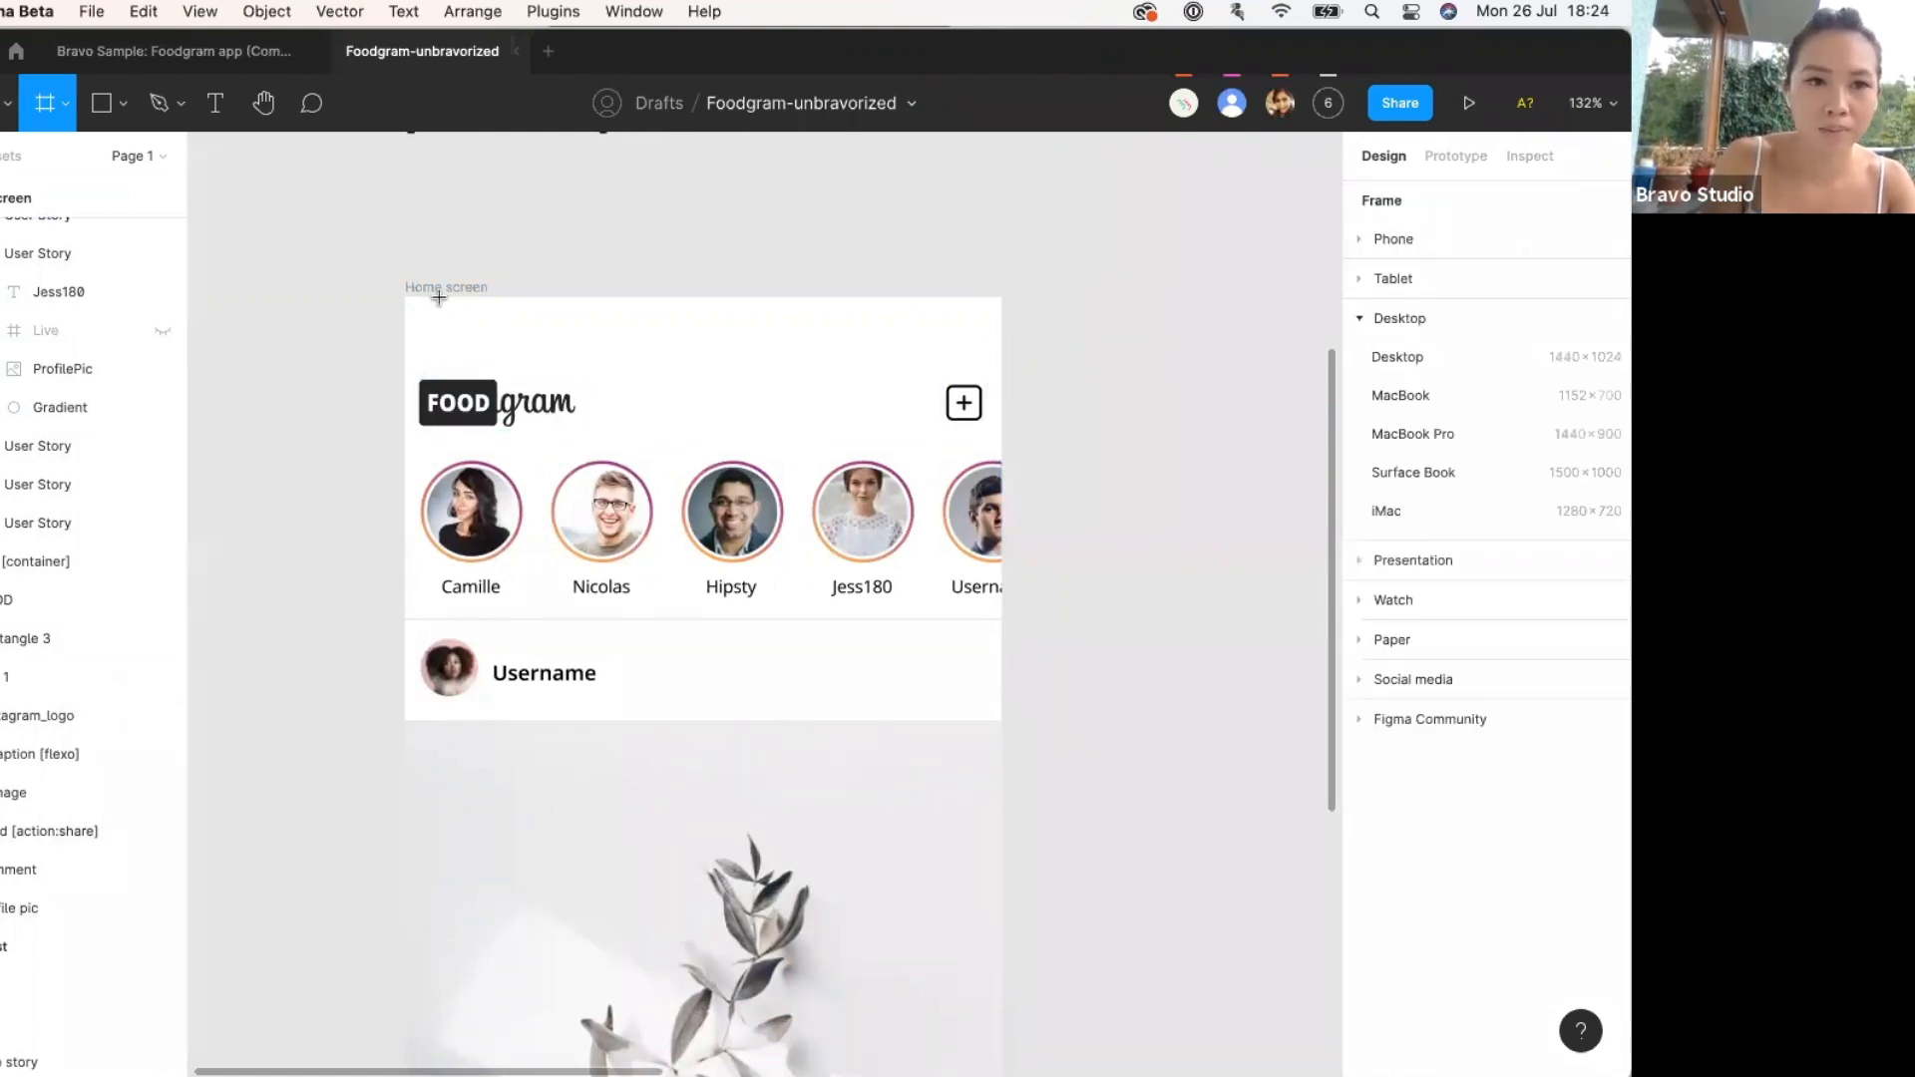
drag(403, 294, 1002, 439)
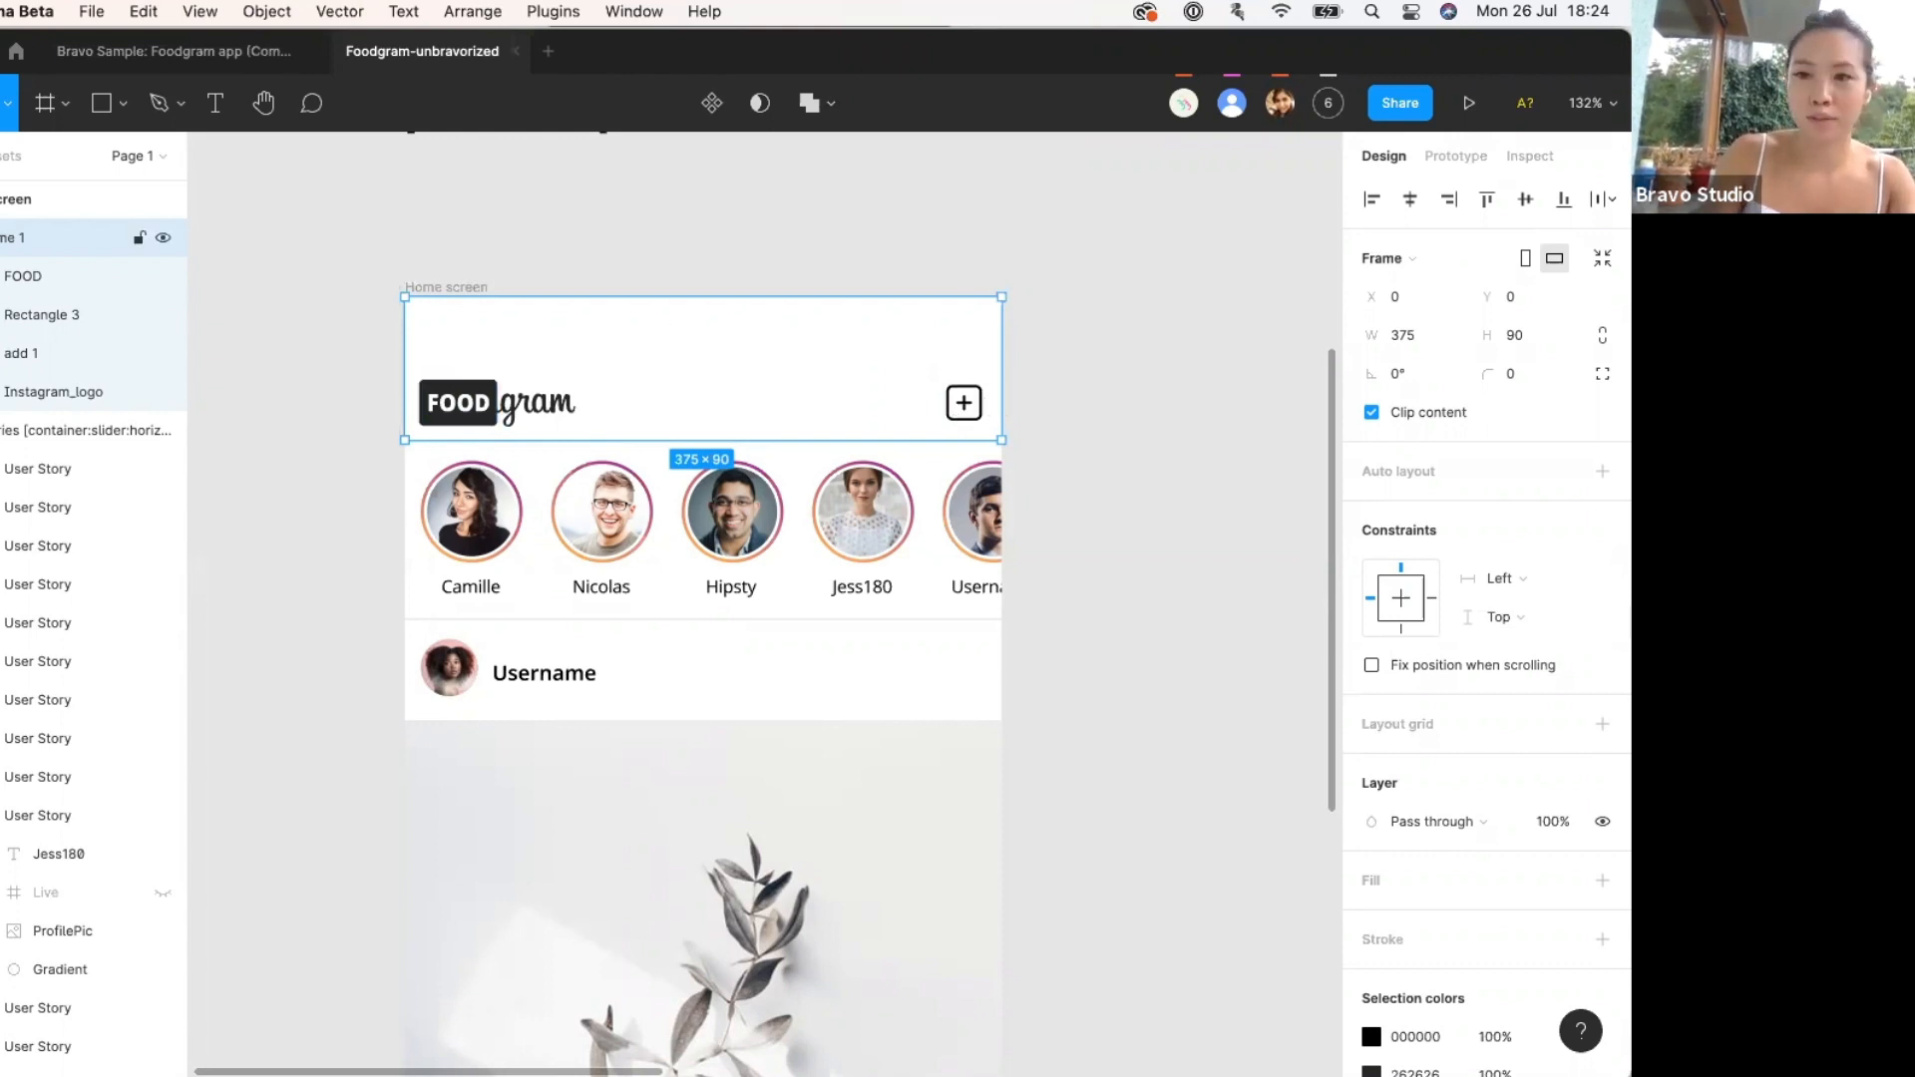
click(2, 237)
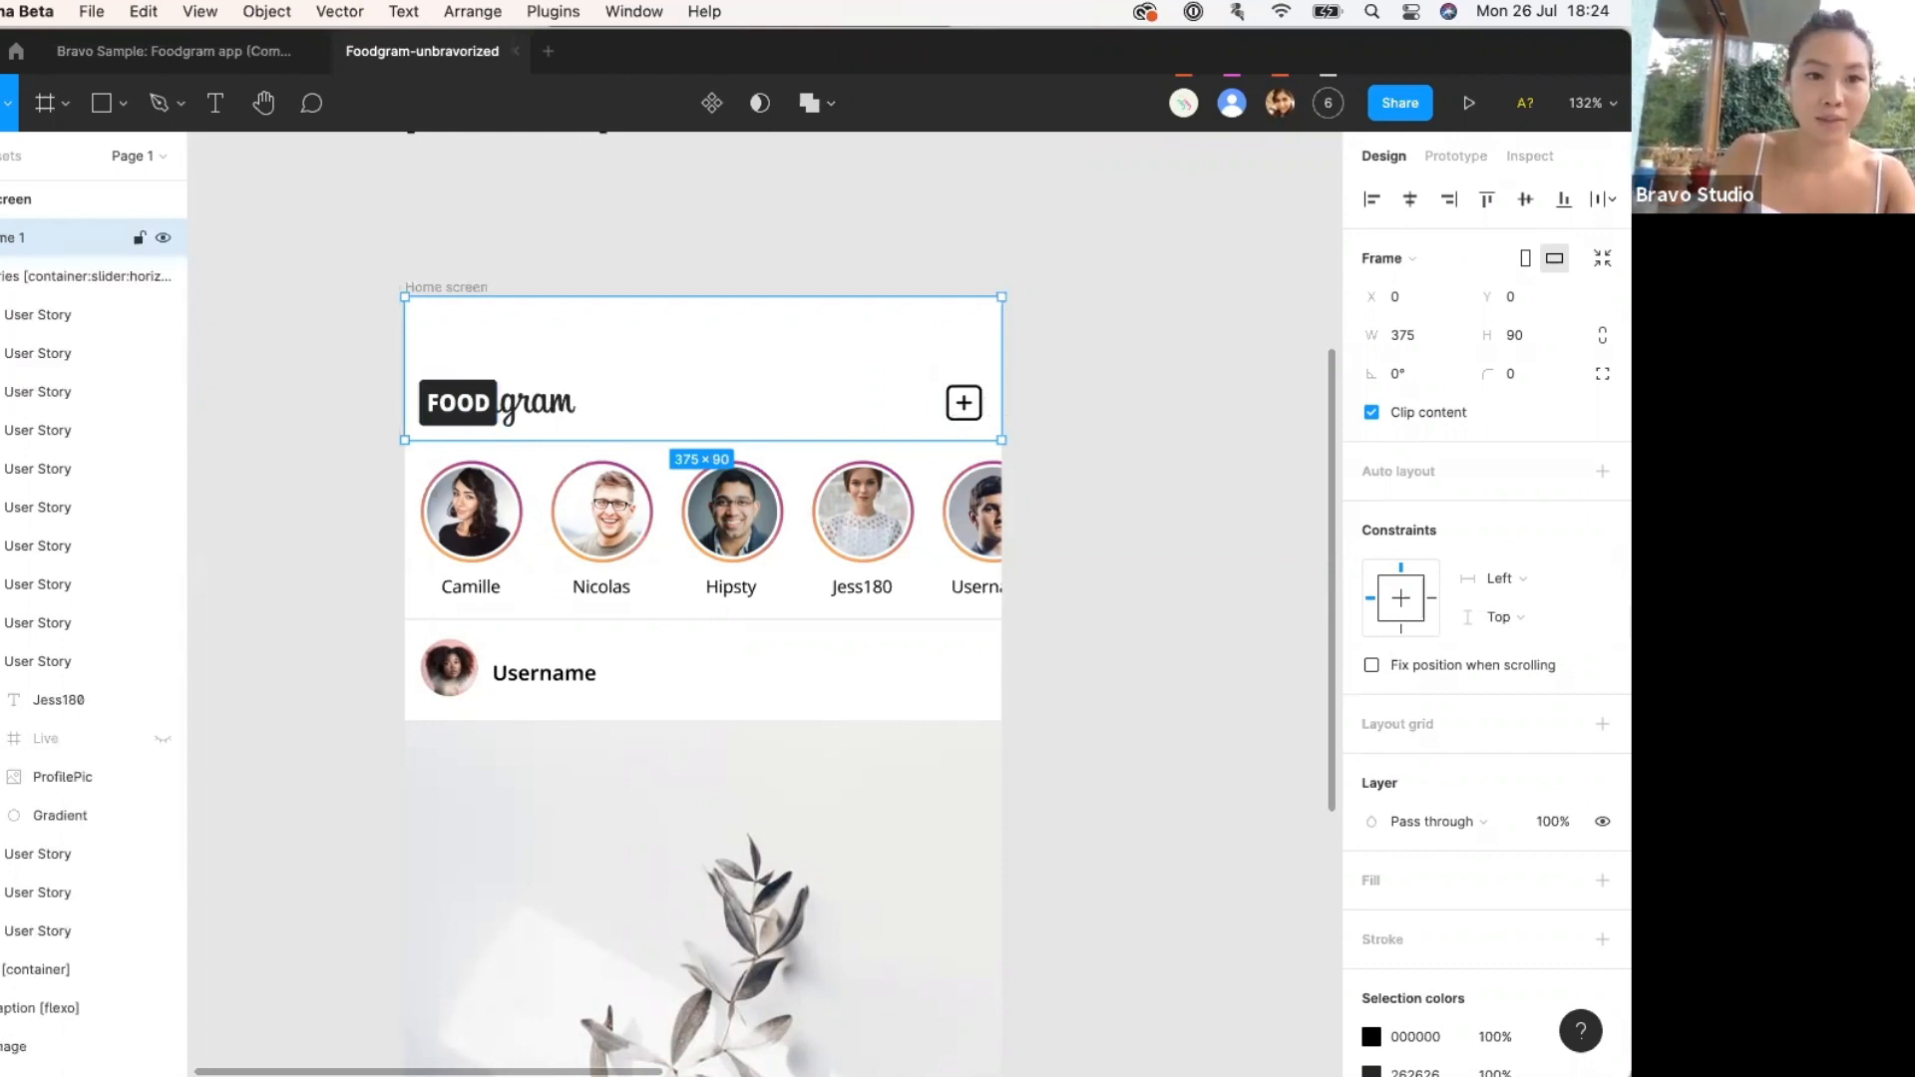
click(2, 237)
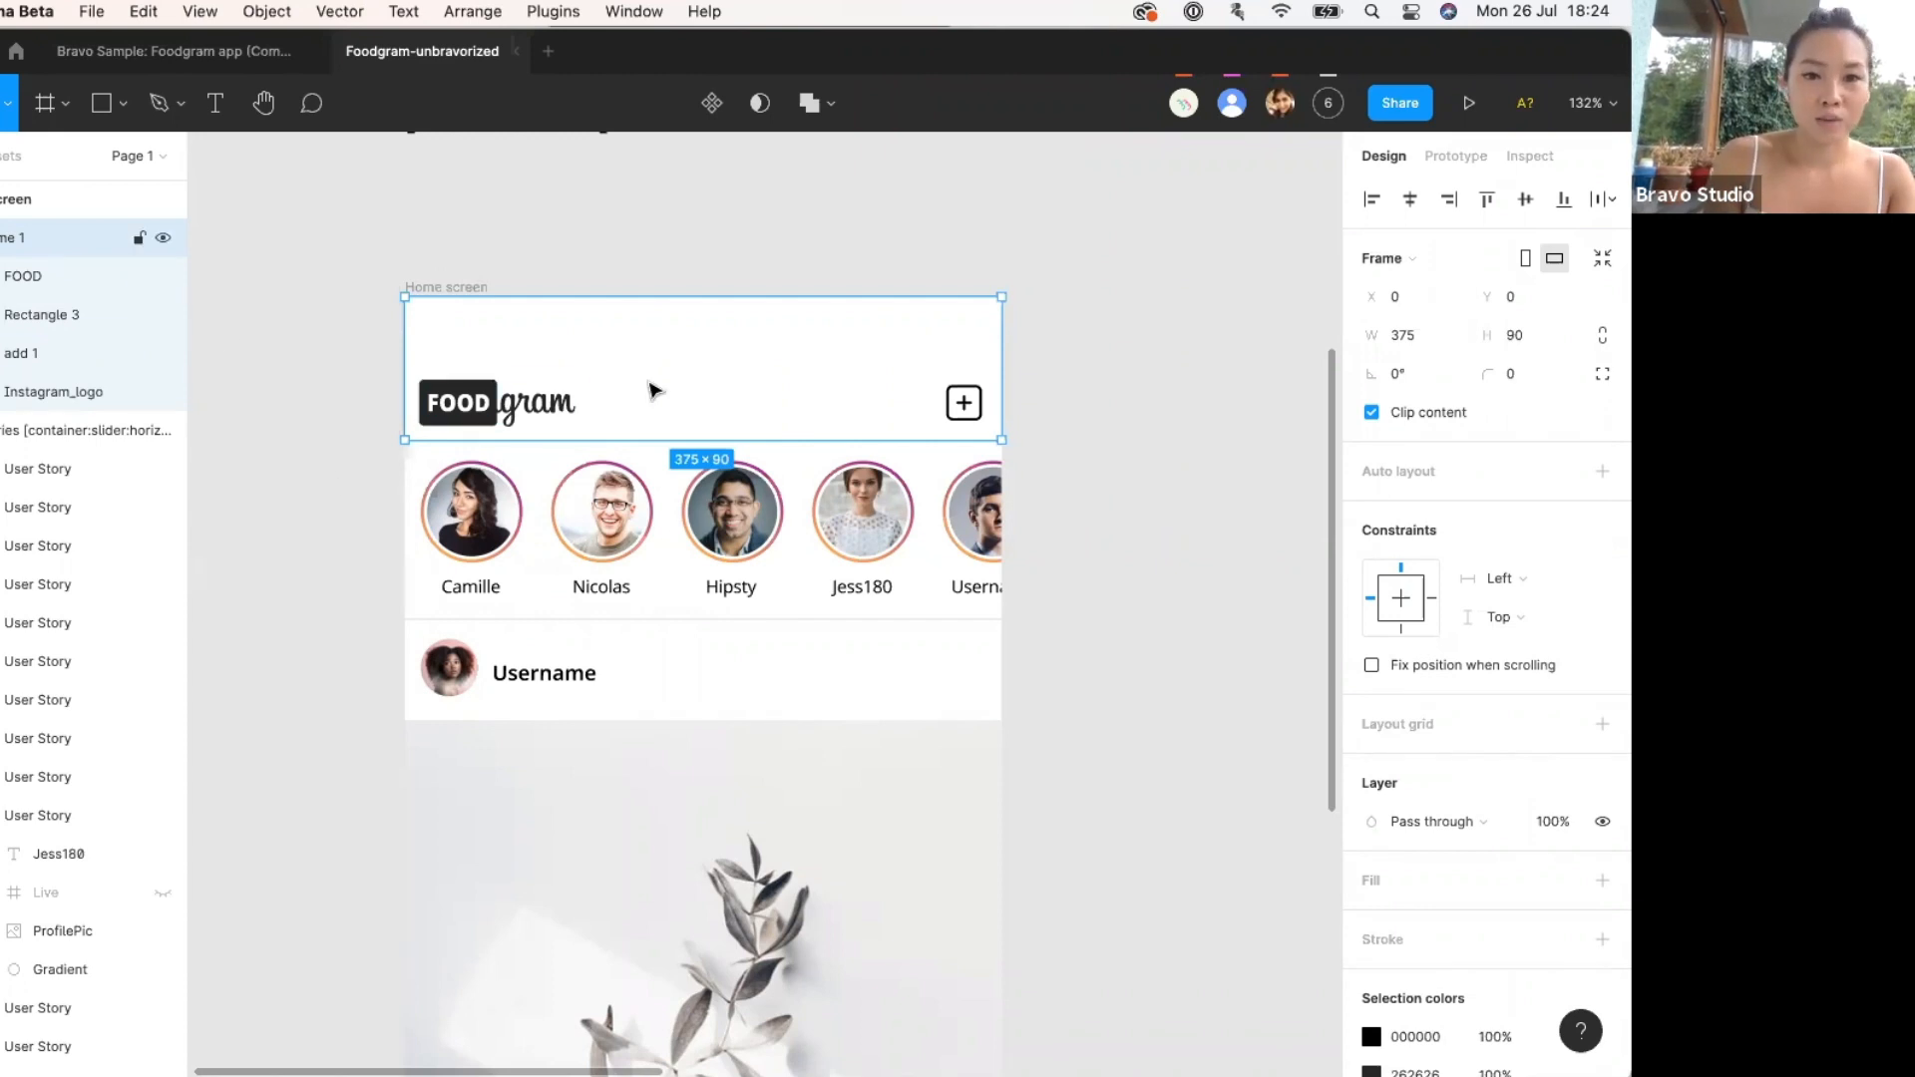
Select the 375×109 stories slider and the thin 375×4 [container] divider below it.
click(663, 494)
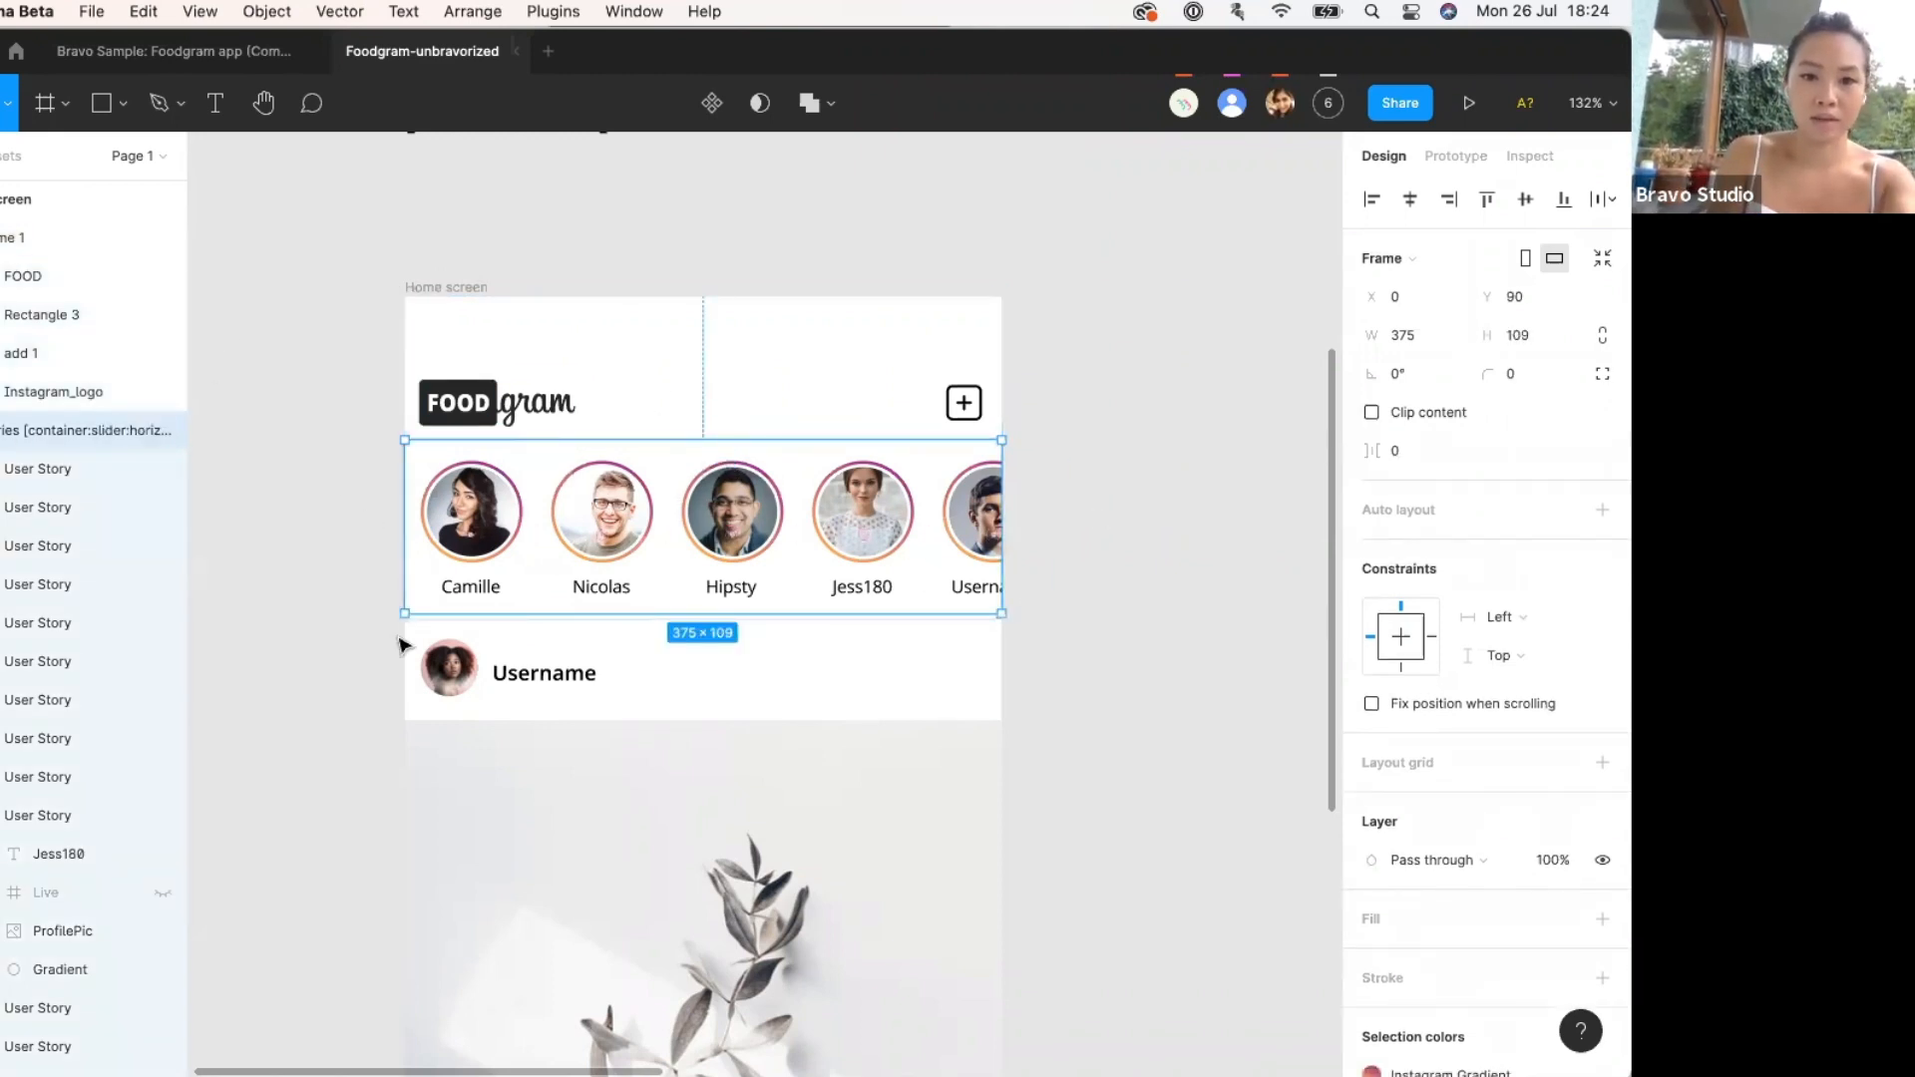
click(2, 430)
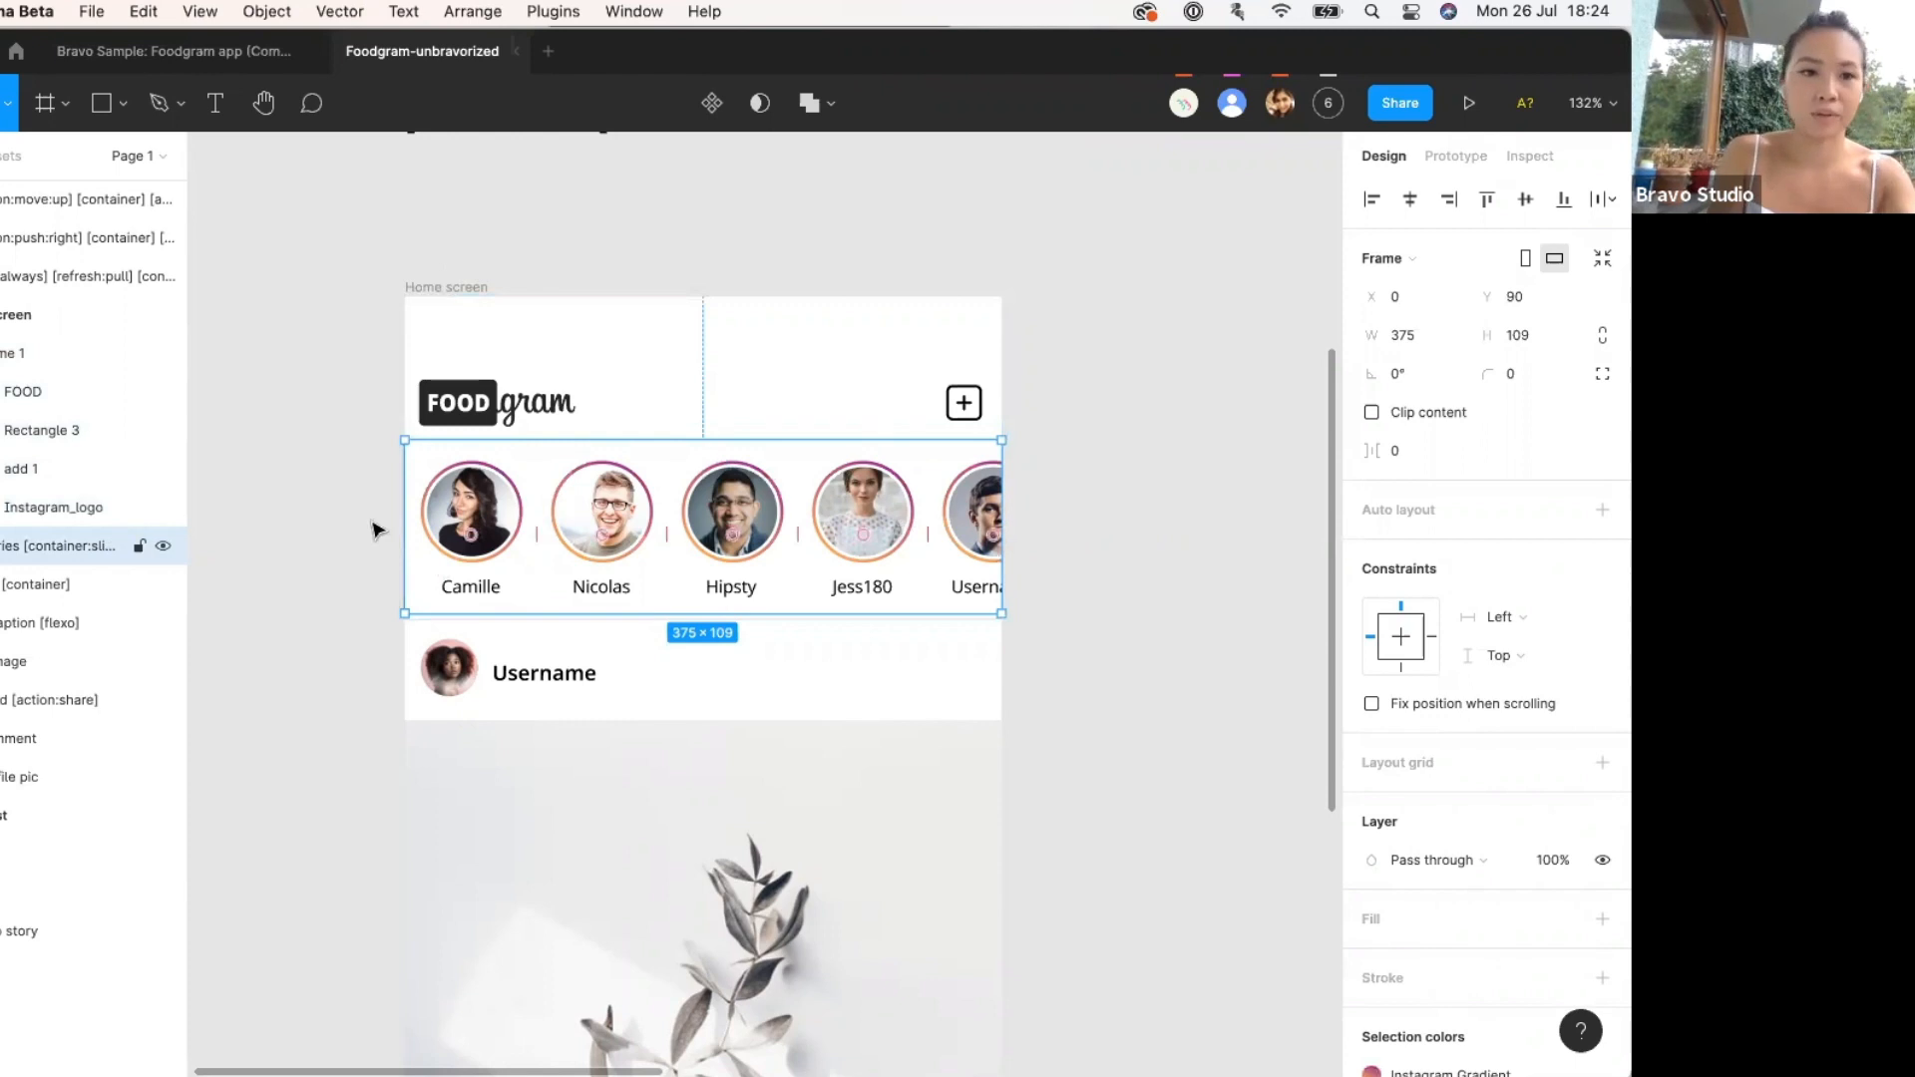
click(81, 584)
scroll(389, 671, down, 3)
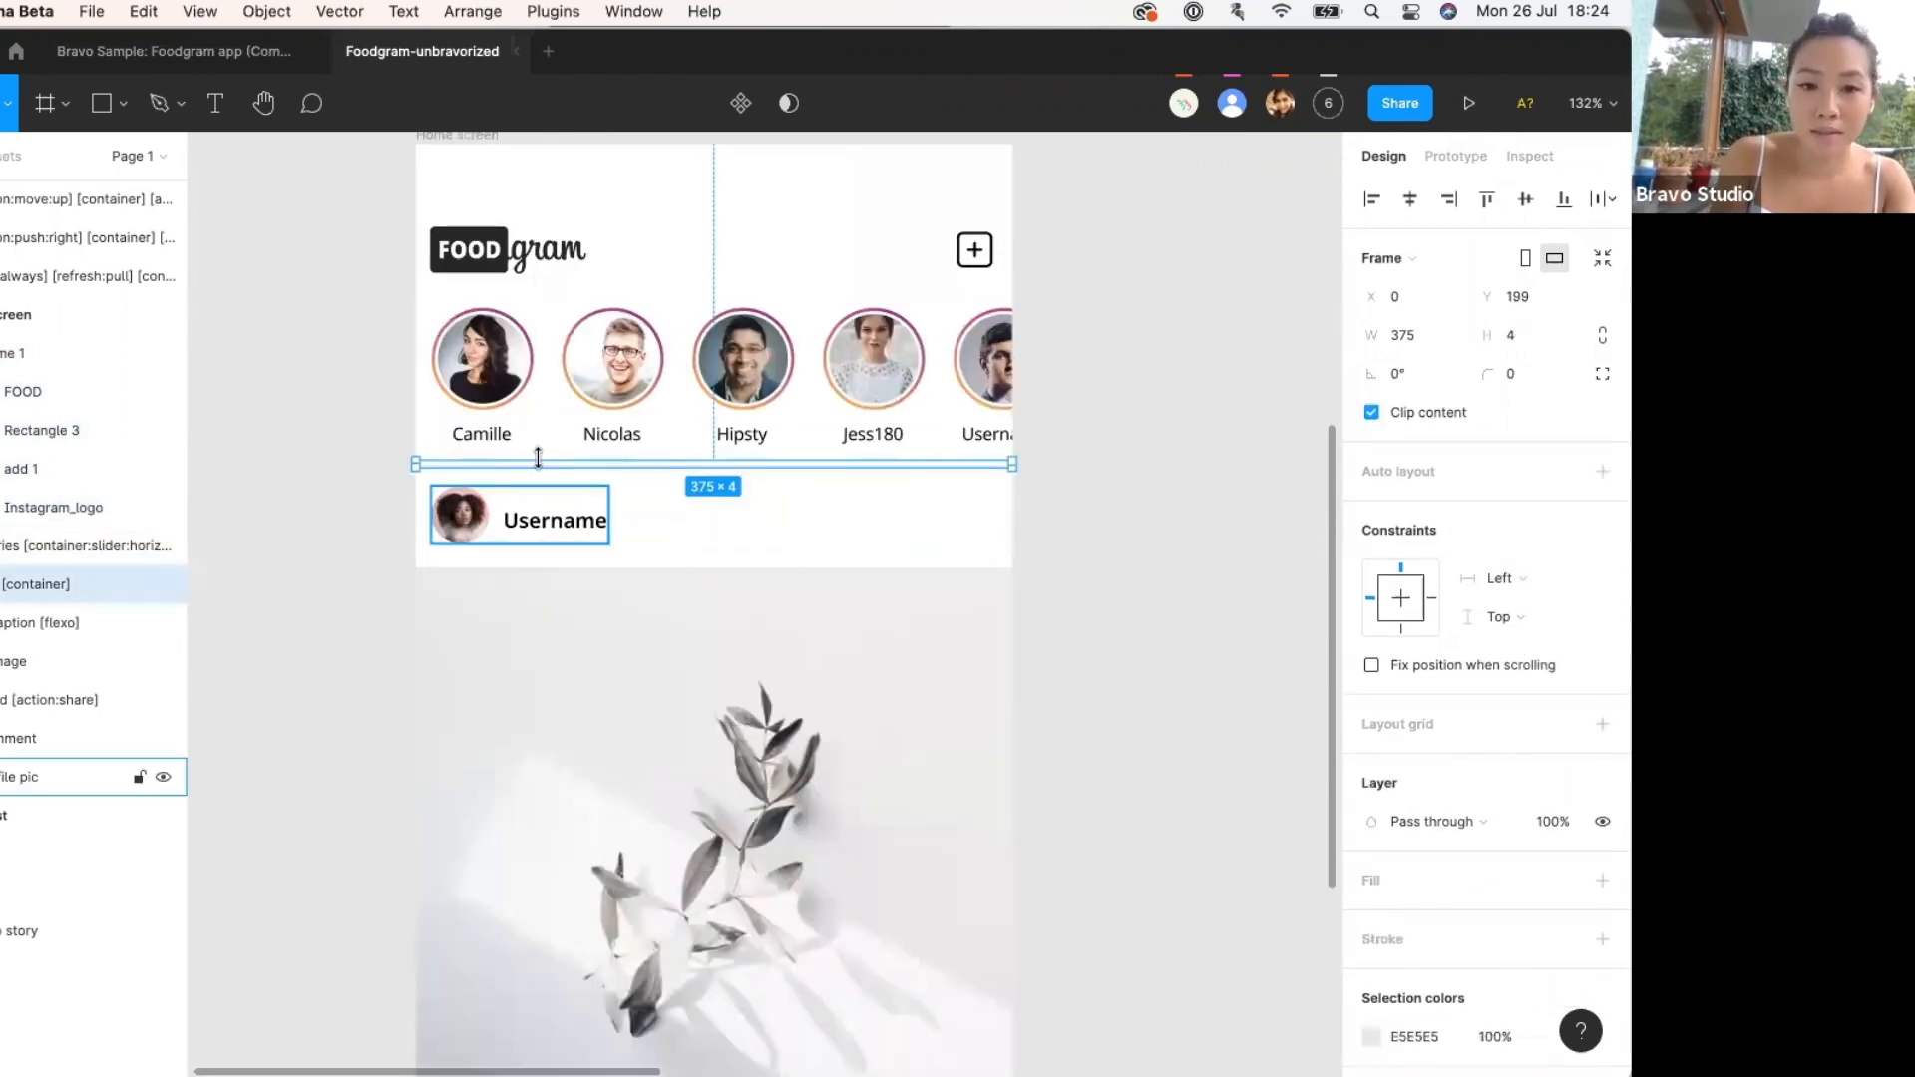
scroll(554, 466, up, 5)
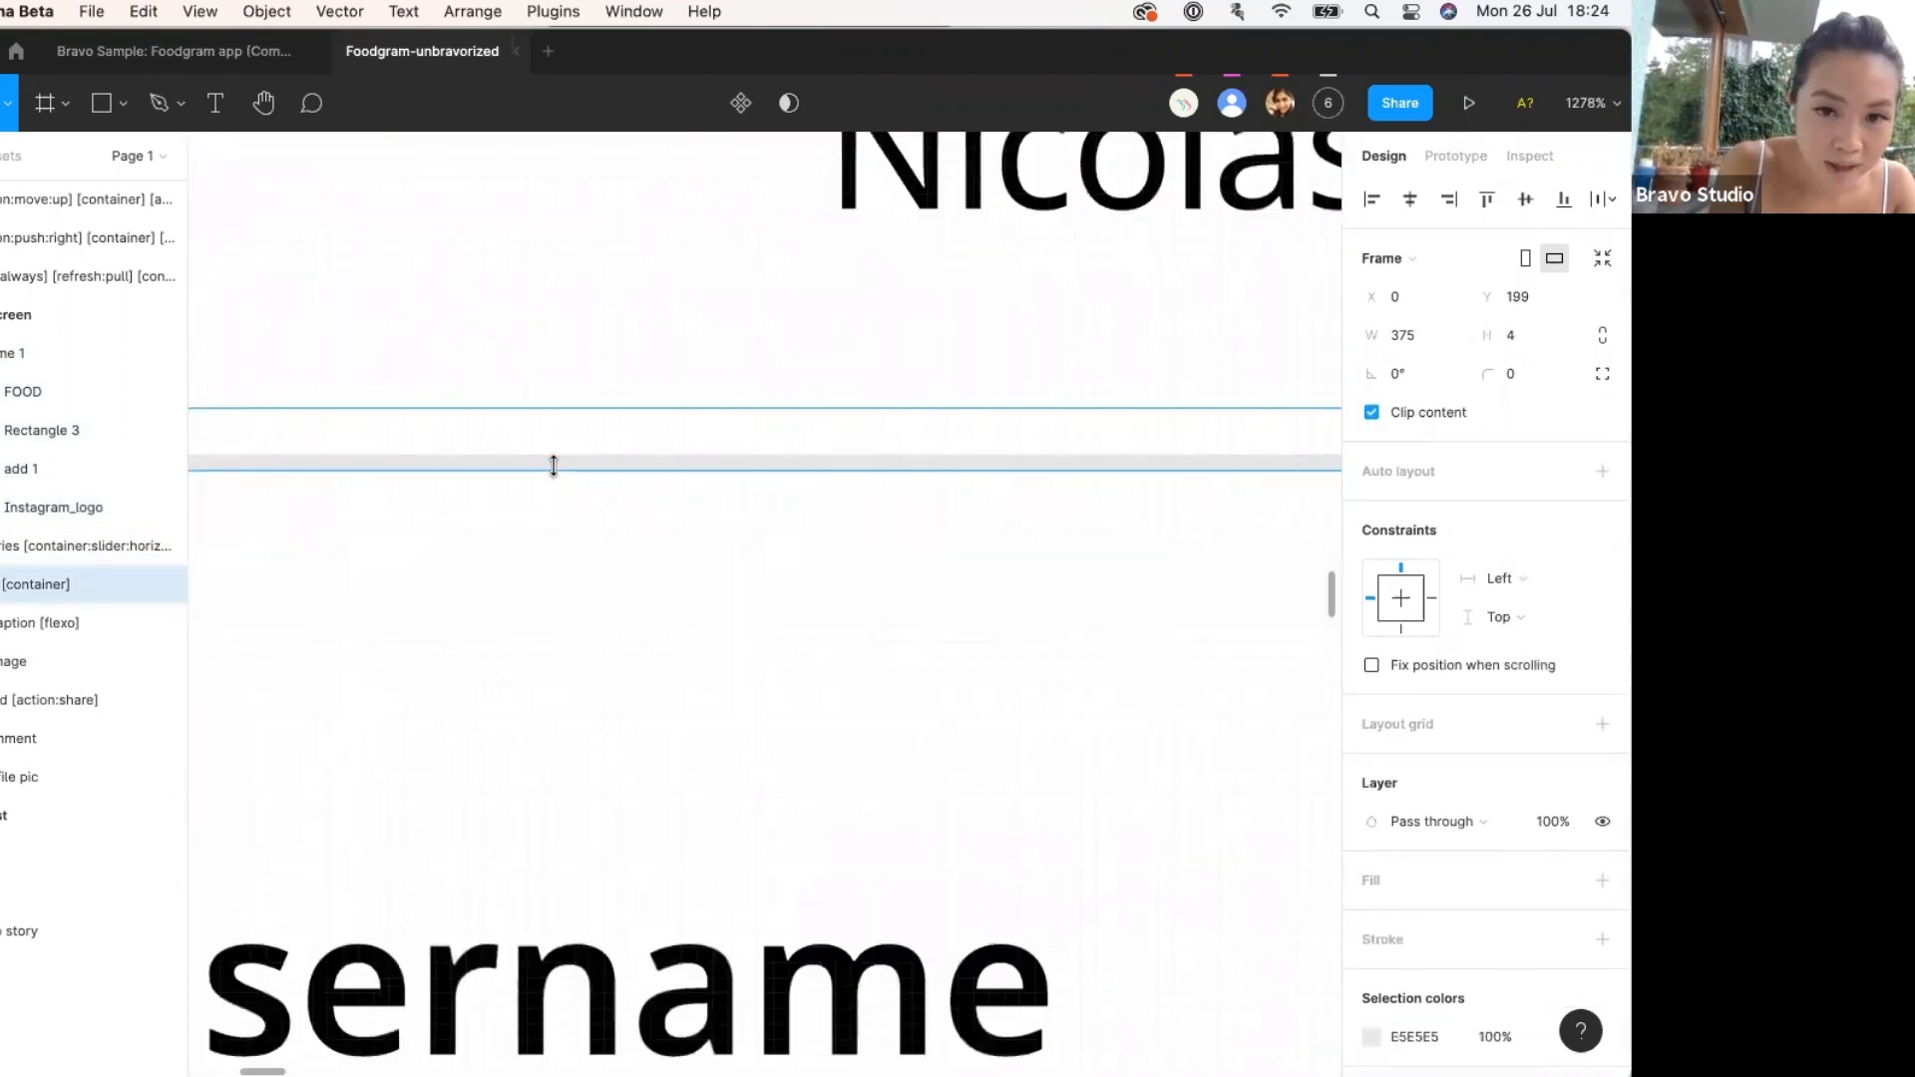
scroll(551, 462, down, 8)
scroll(558, 476, up, 5)
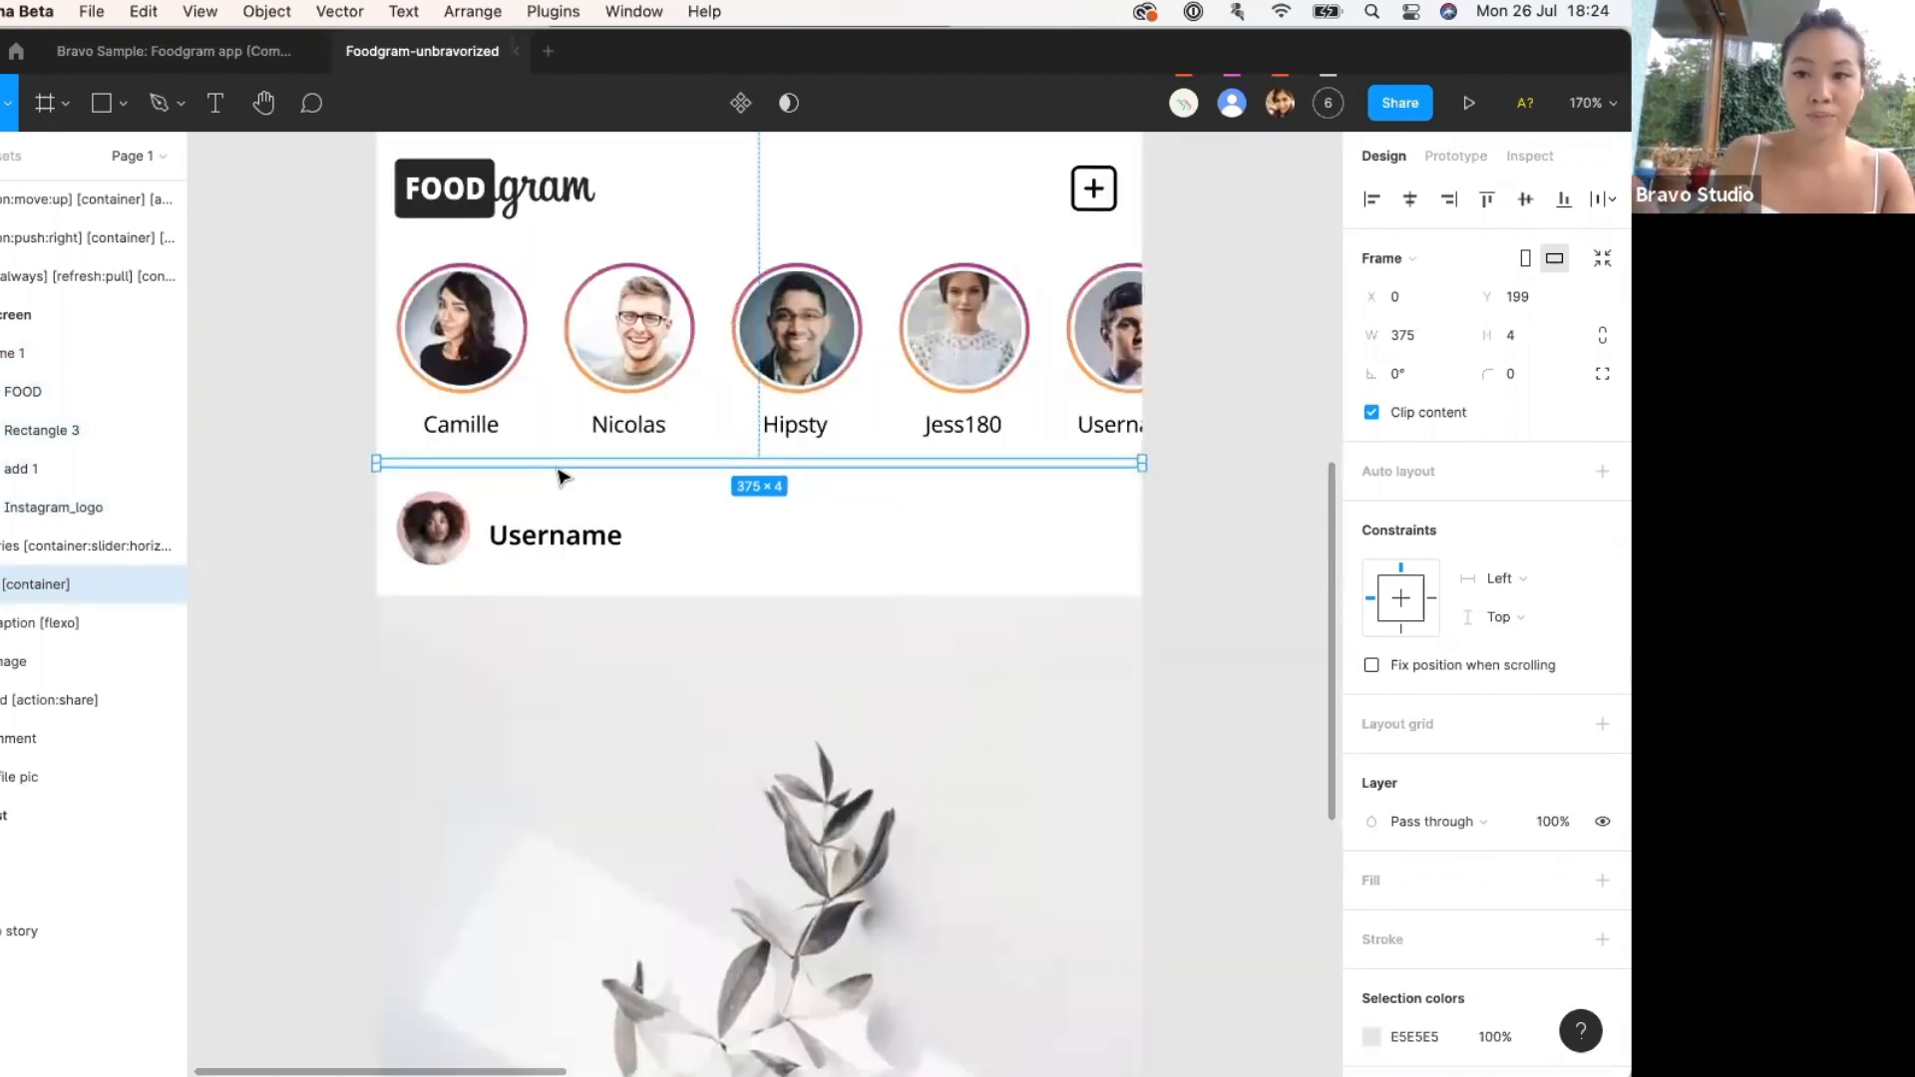
scroll(558, 476, down, 8)
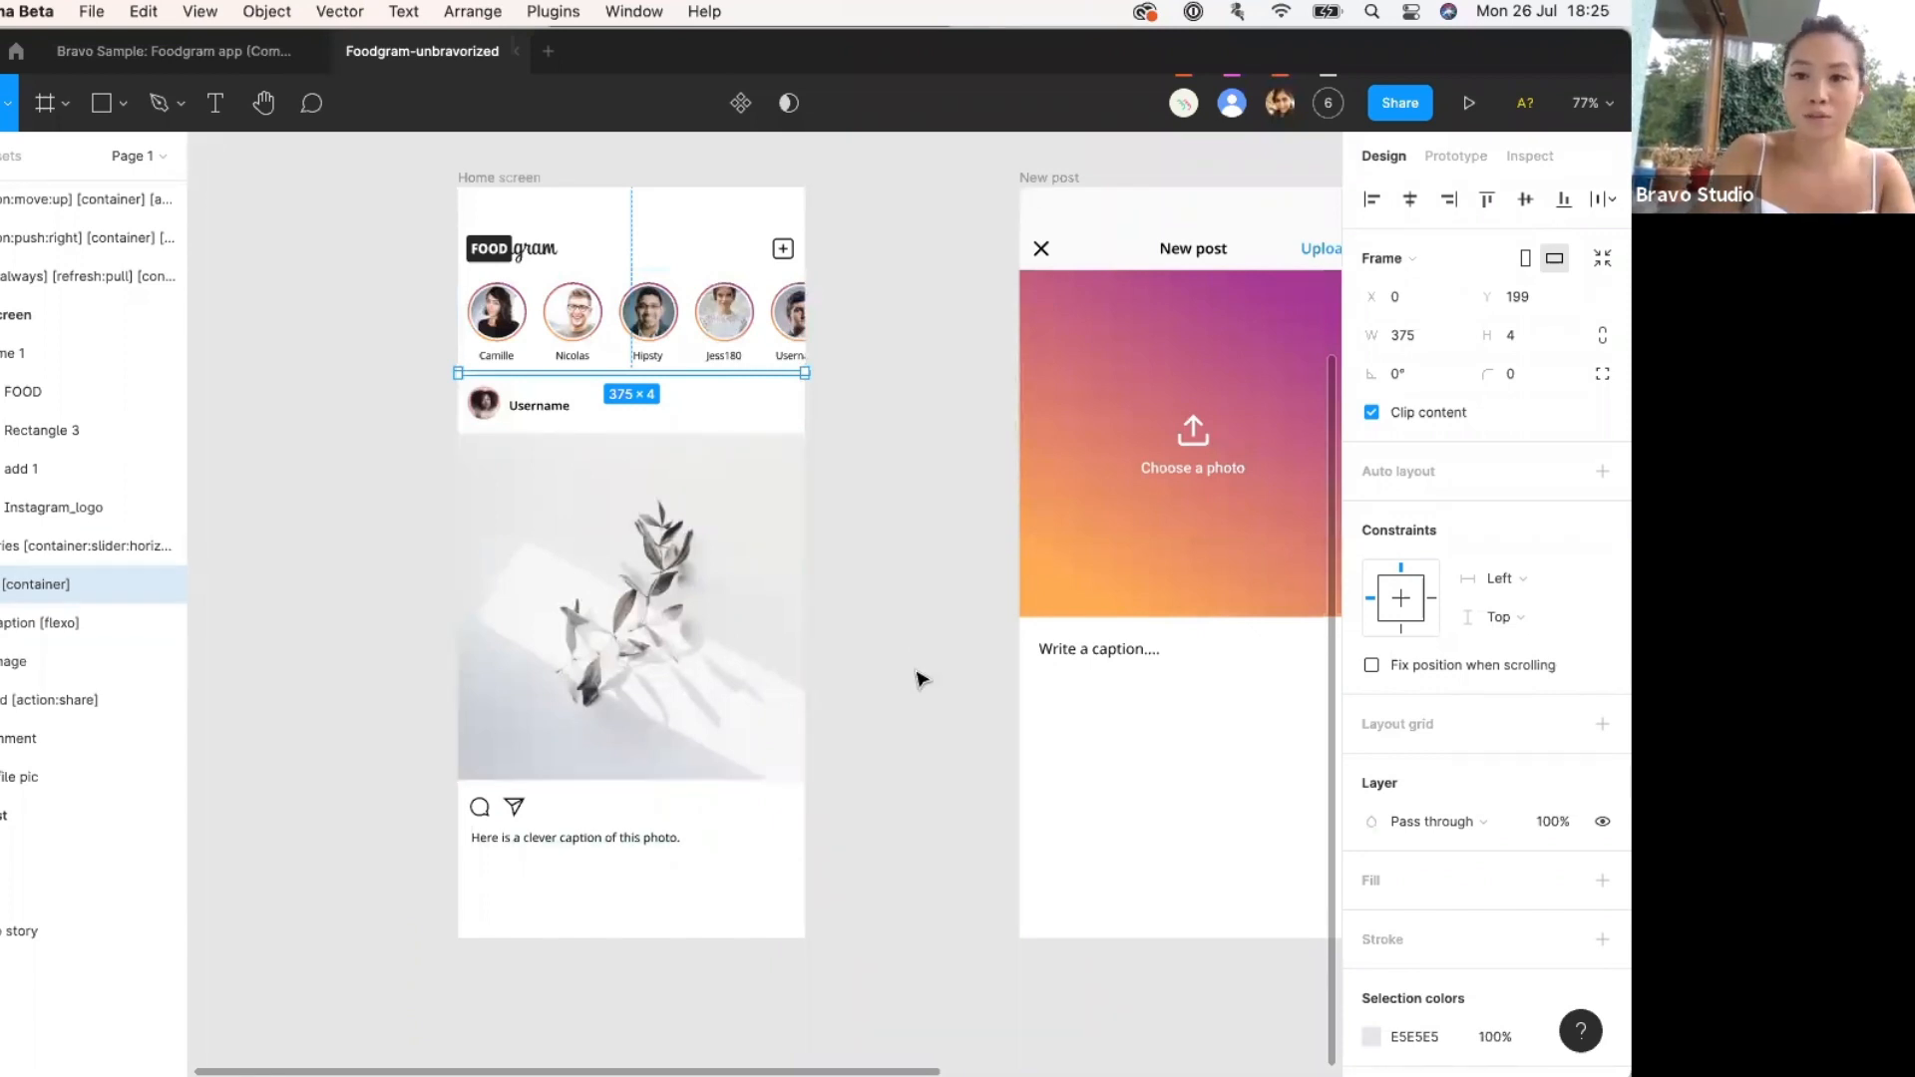
click(891, 544)
scroll(484, 404, up, 5)
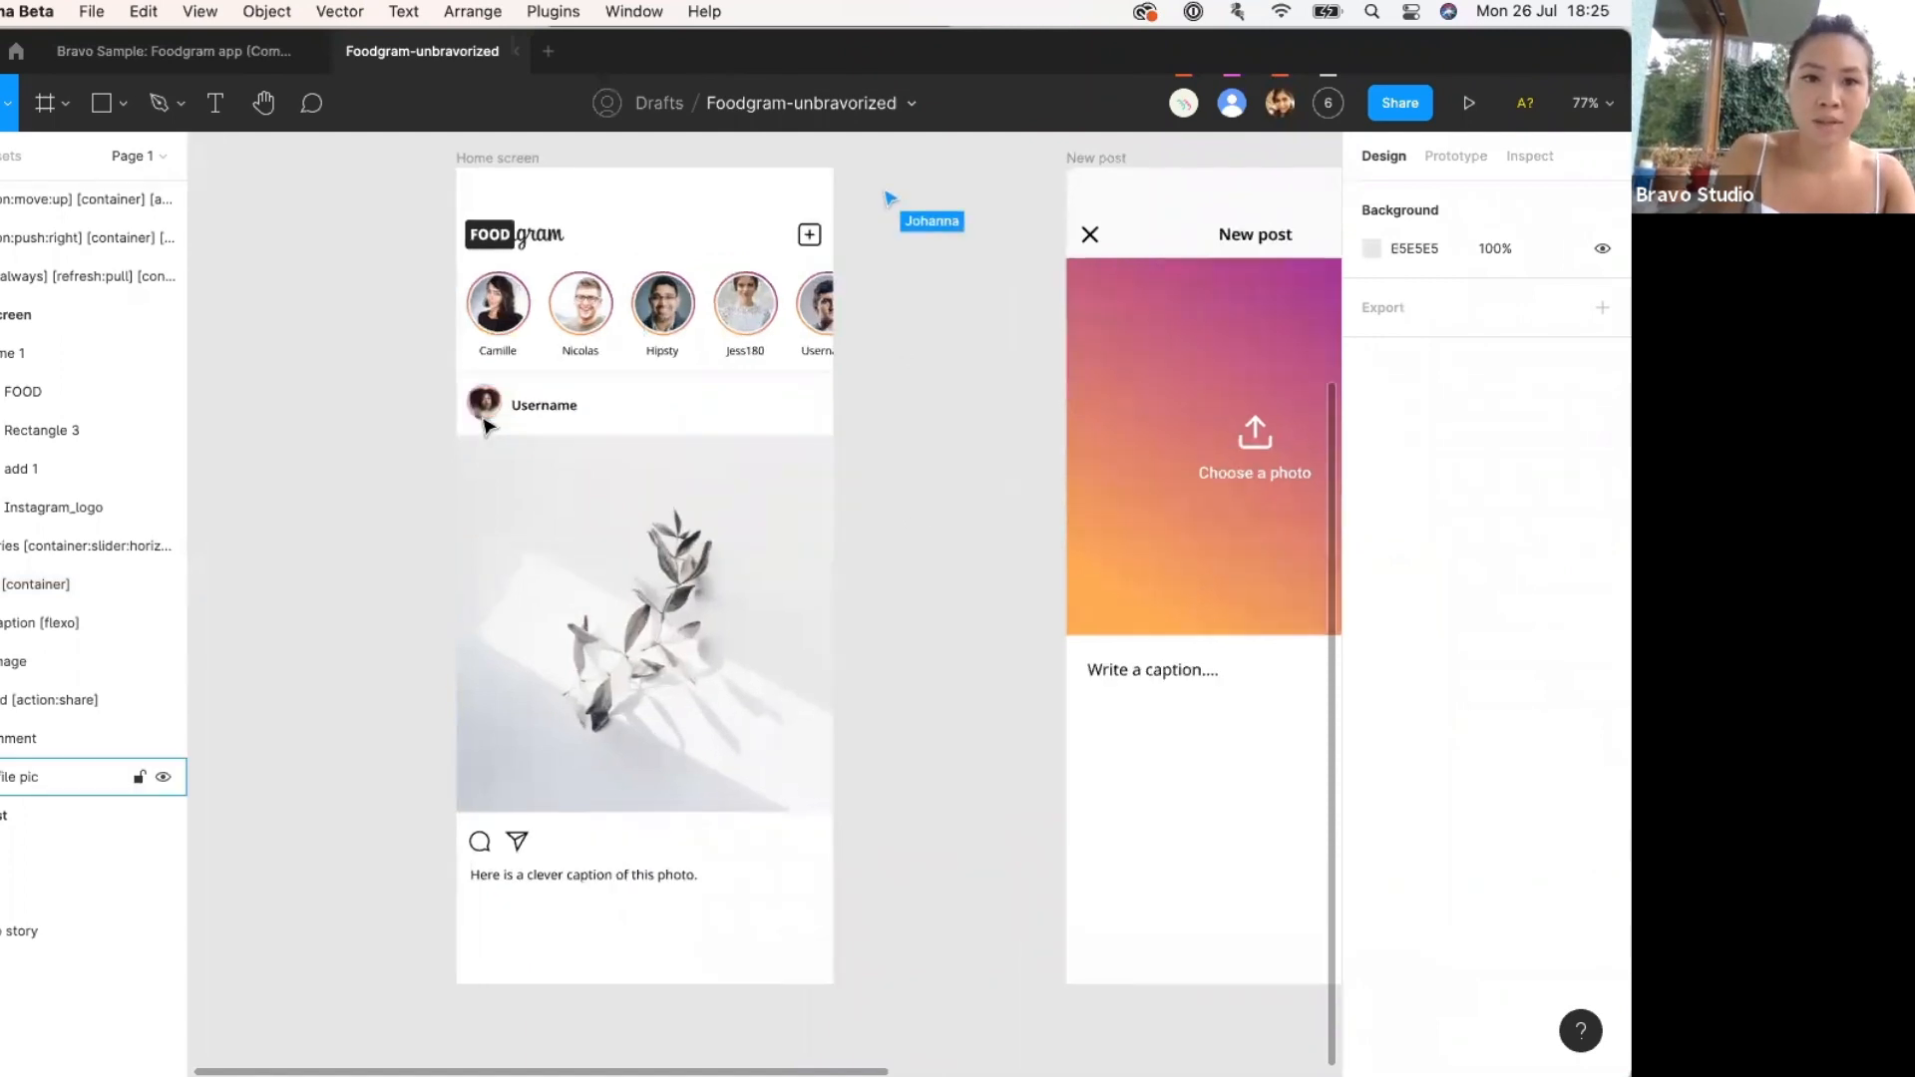
click(467, 322)
scroll(467, 327, down, 5)
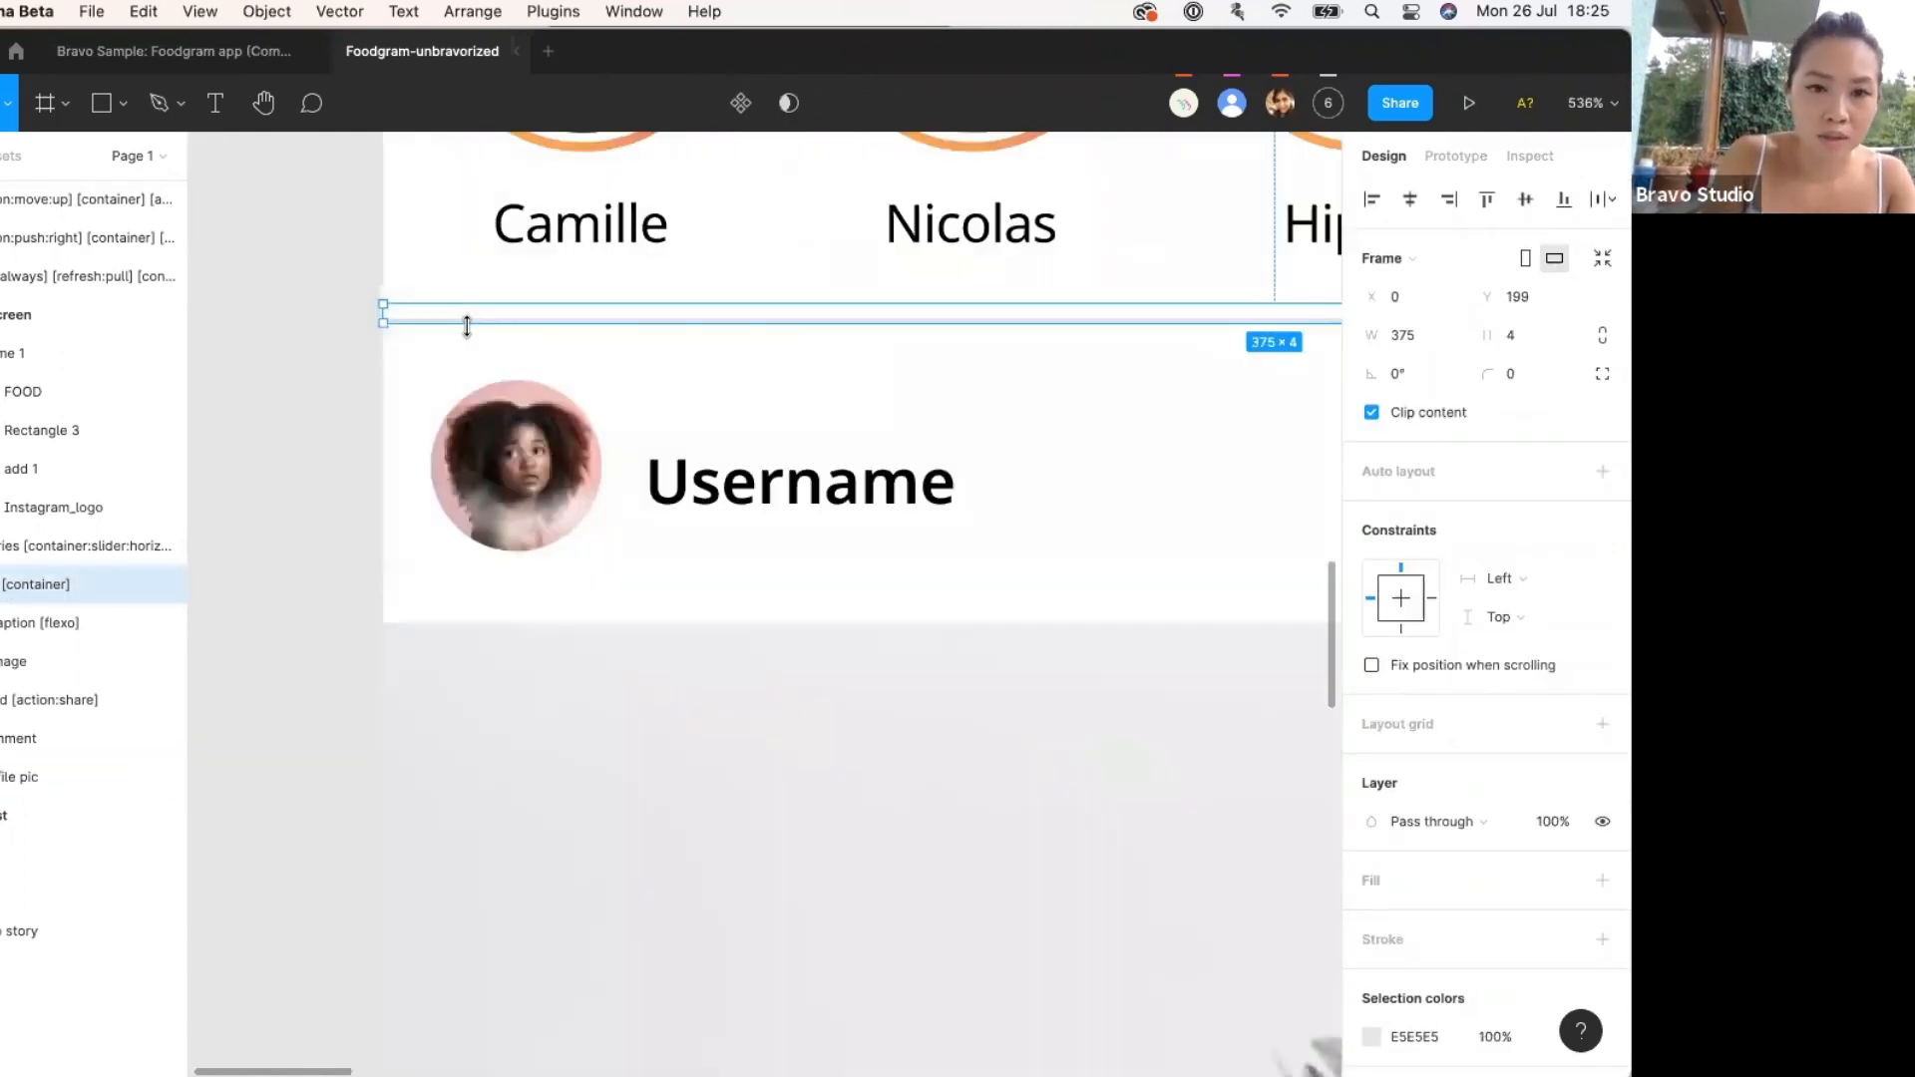
scroll(472, 333, right, 2)
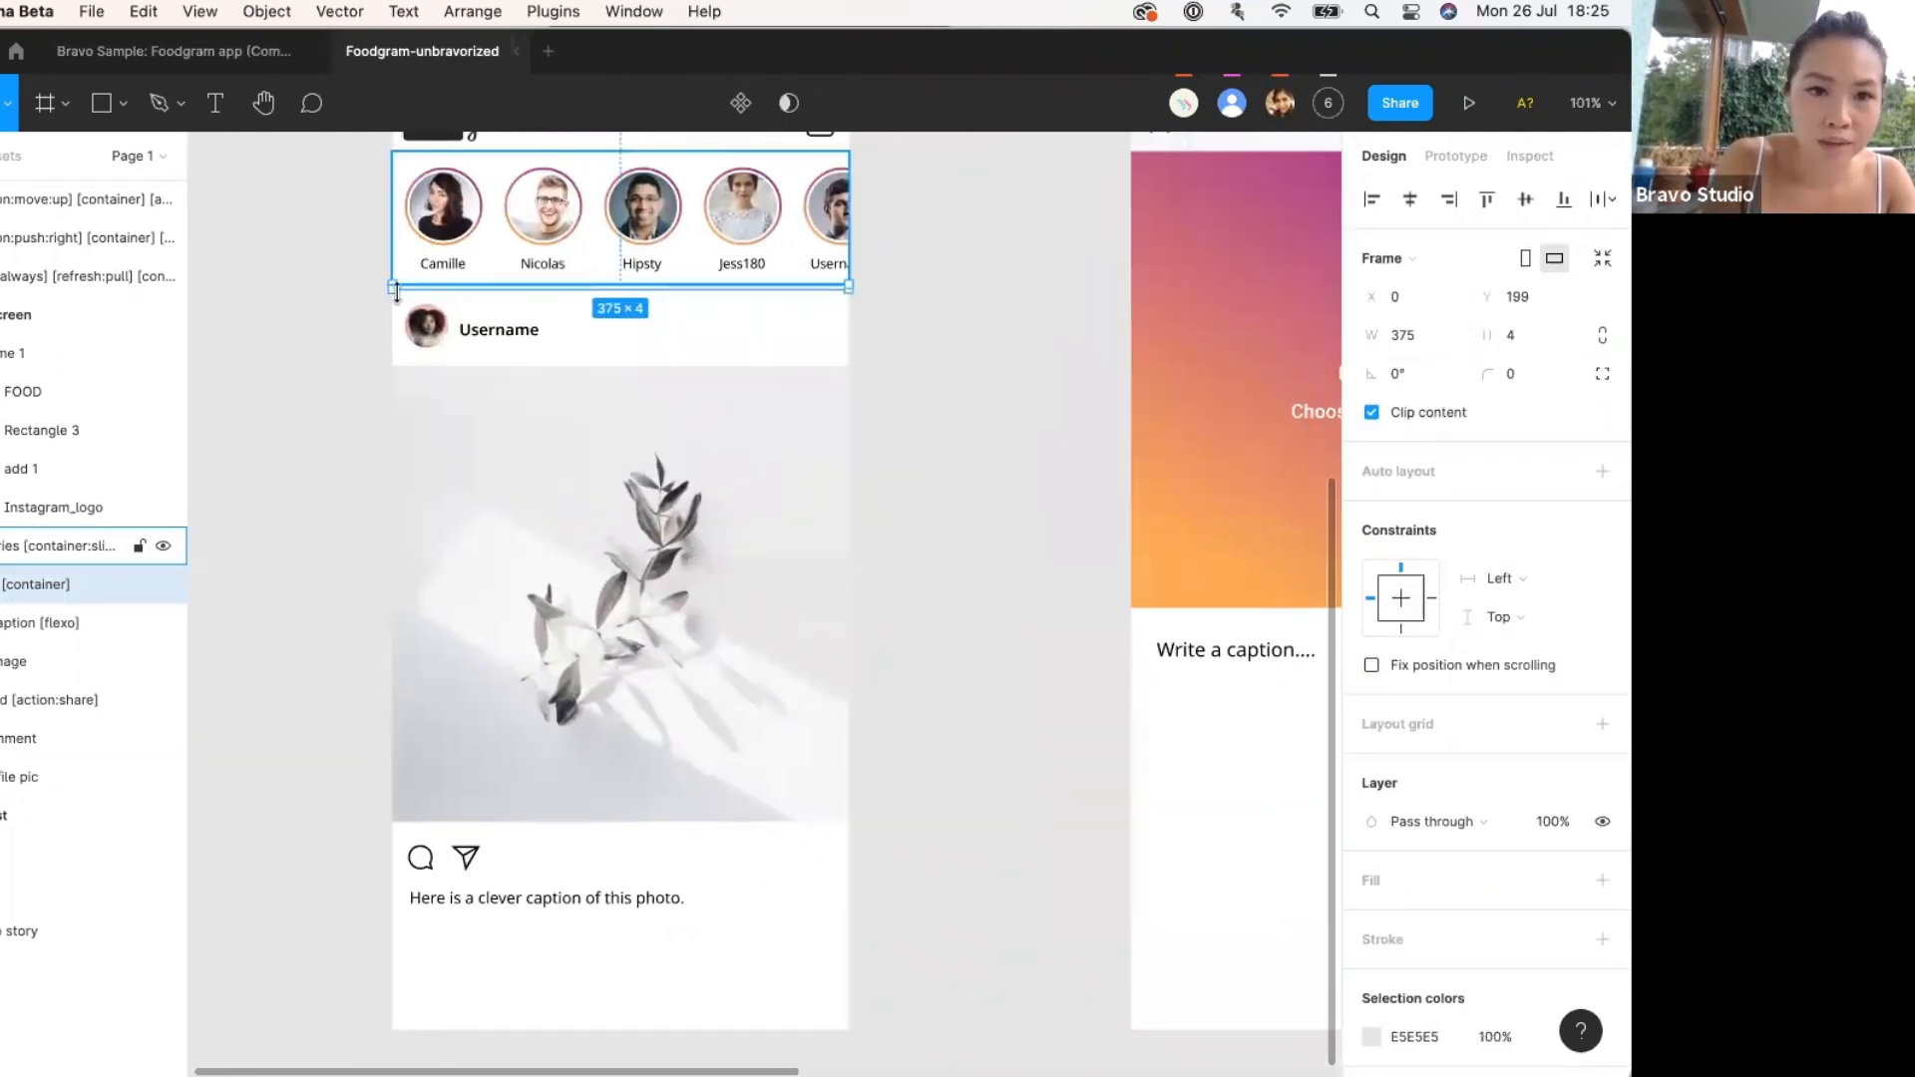
Draw Frame 2 over the post, move it out of [container], and place Line 1 above it.
key(f)
drag(394, 290, 848, 947)
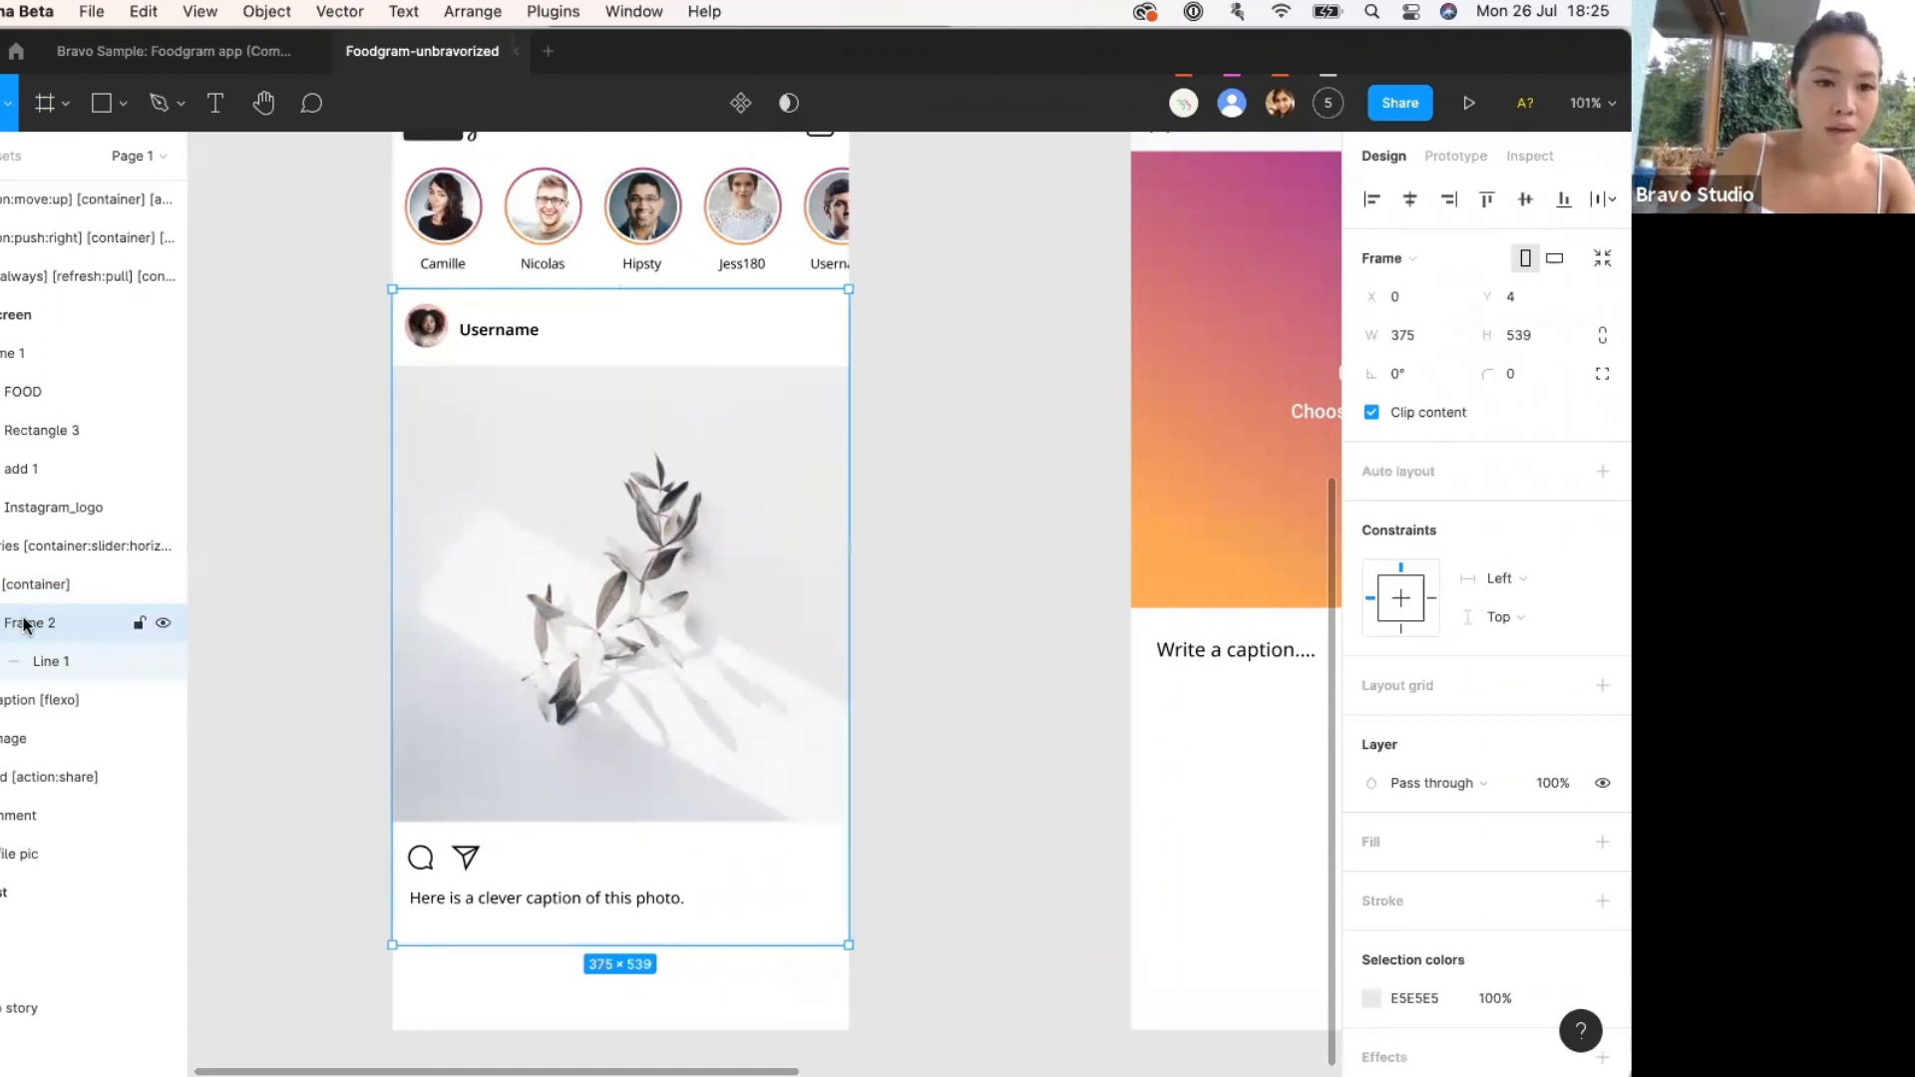
drag(16, 623, 2, 685)
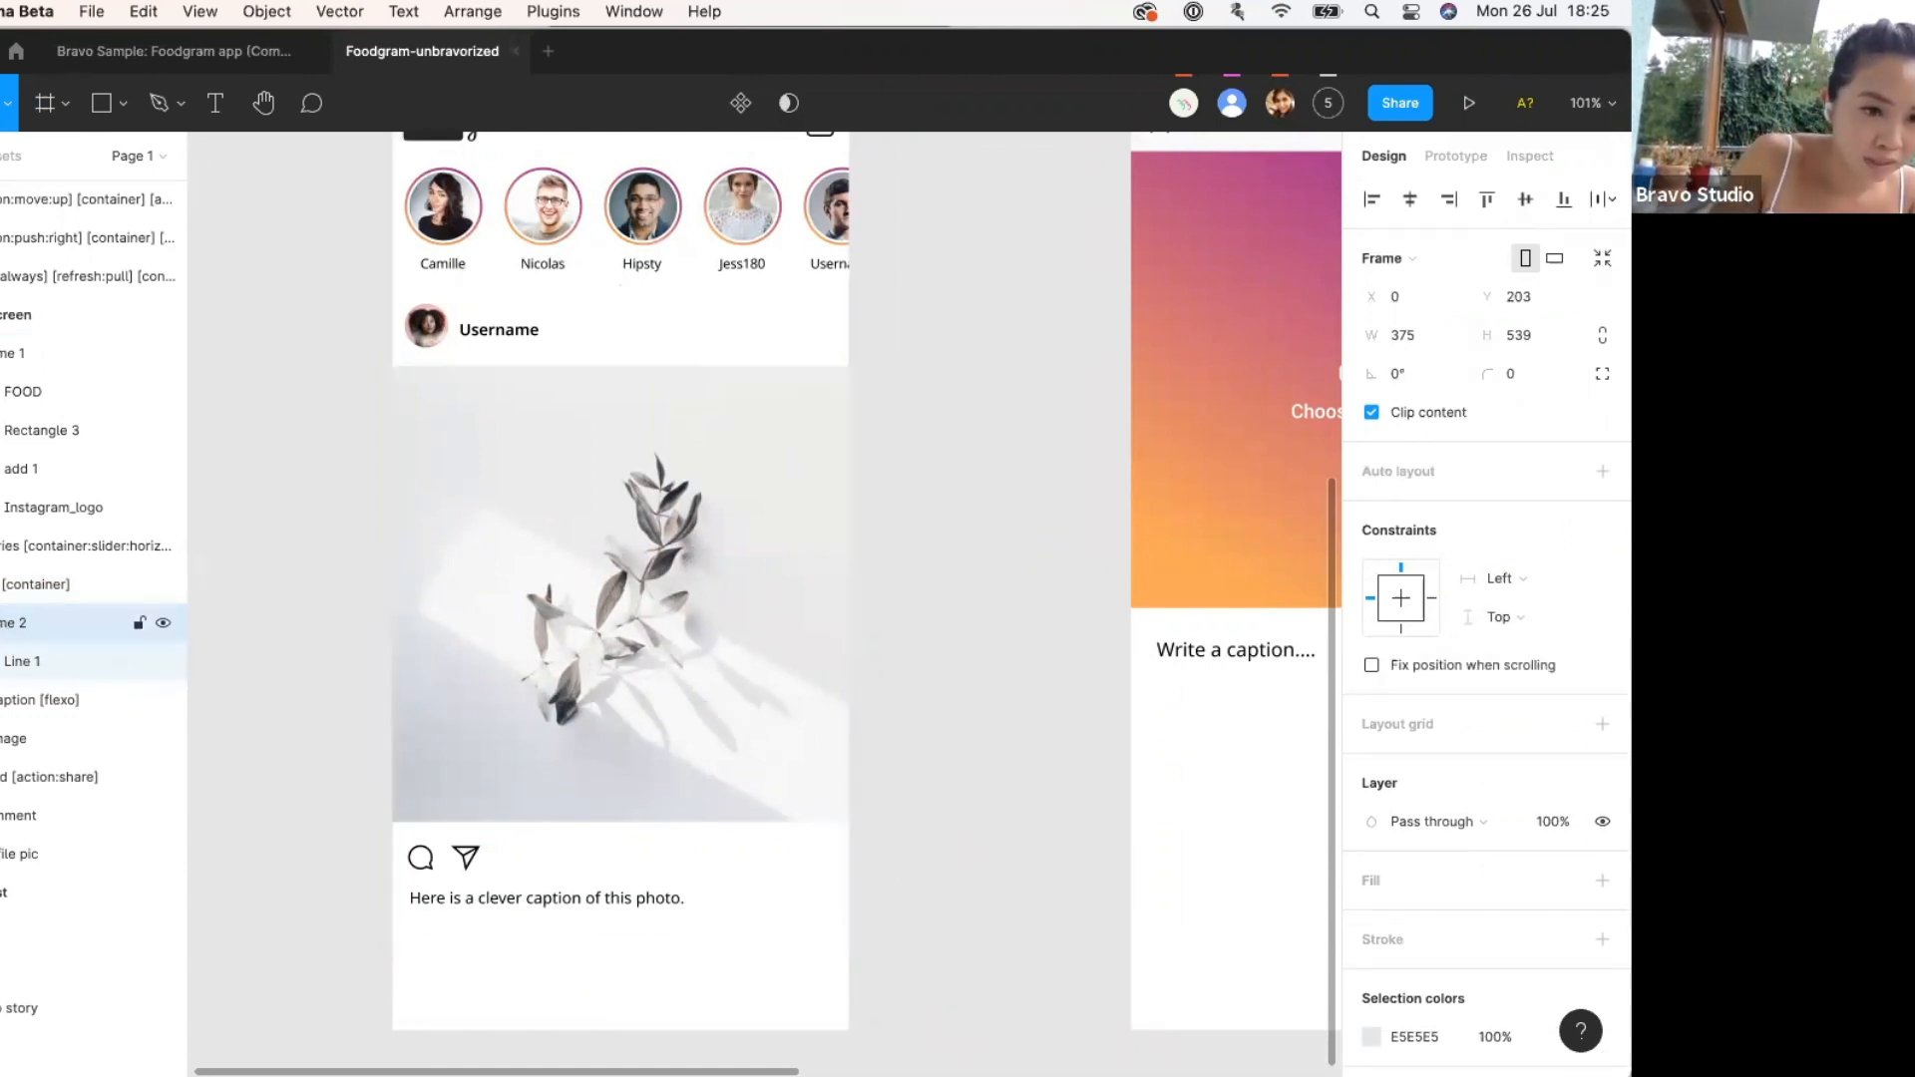
click(31, 667)
drag(31, 667, 32, 599)
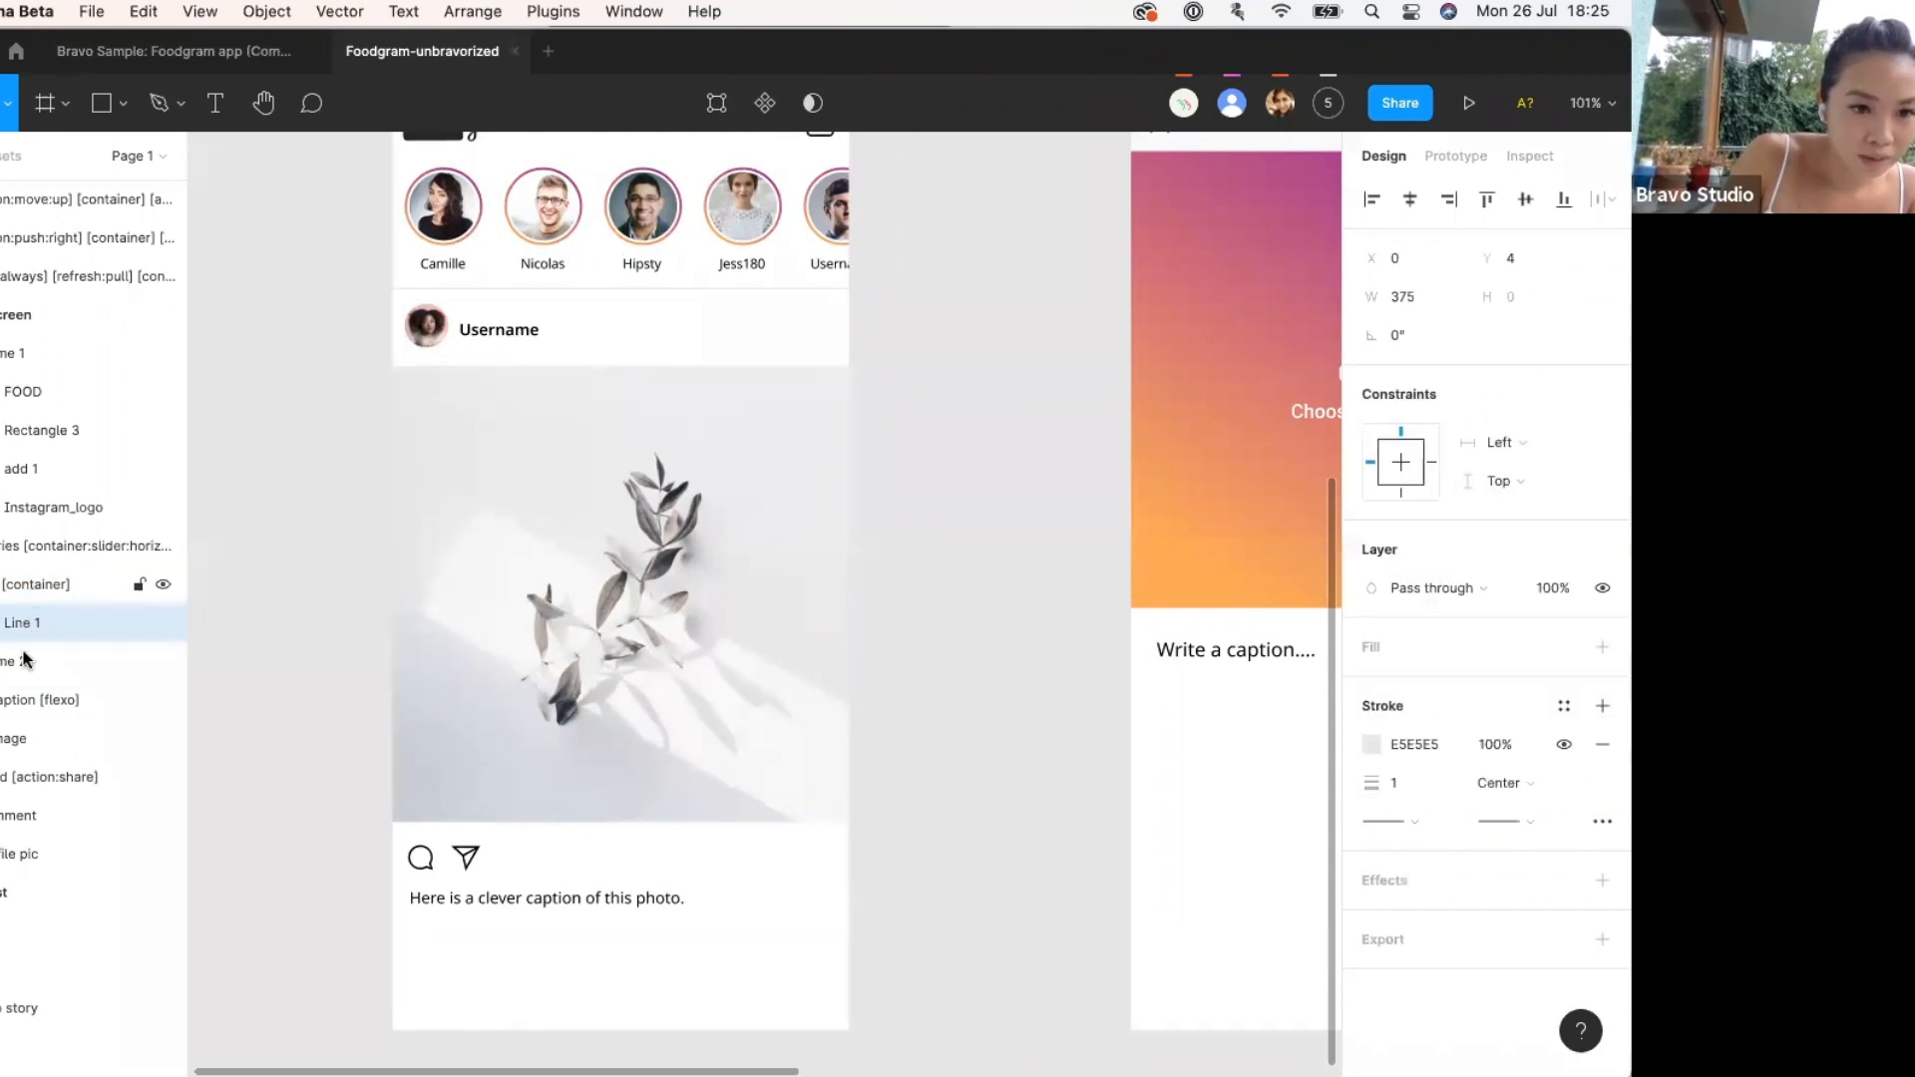
click(24, 666)
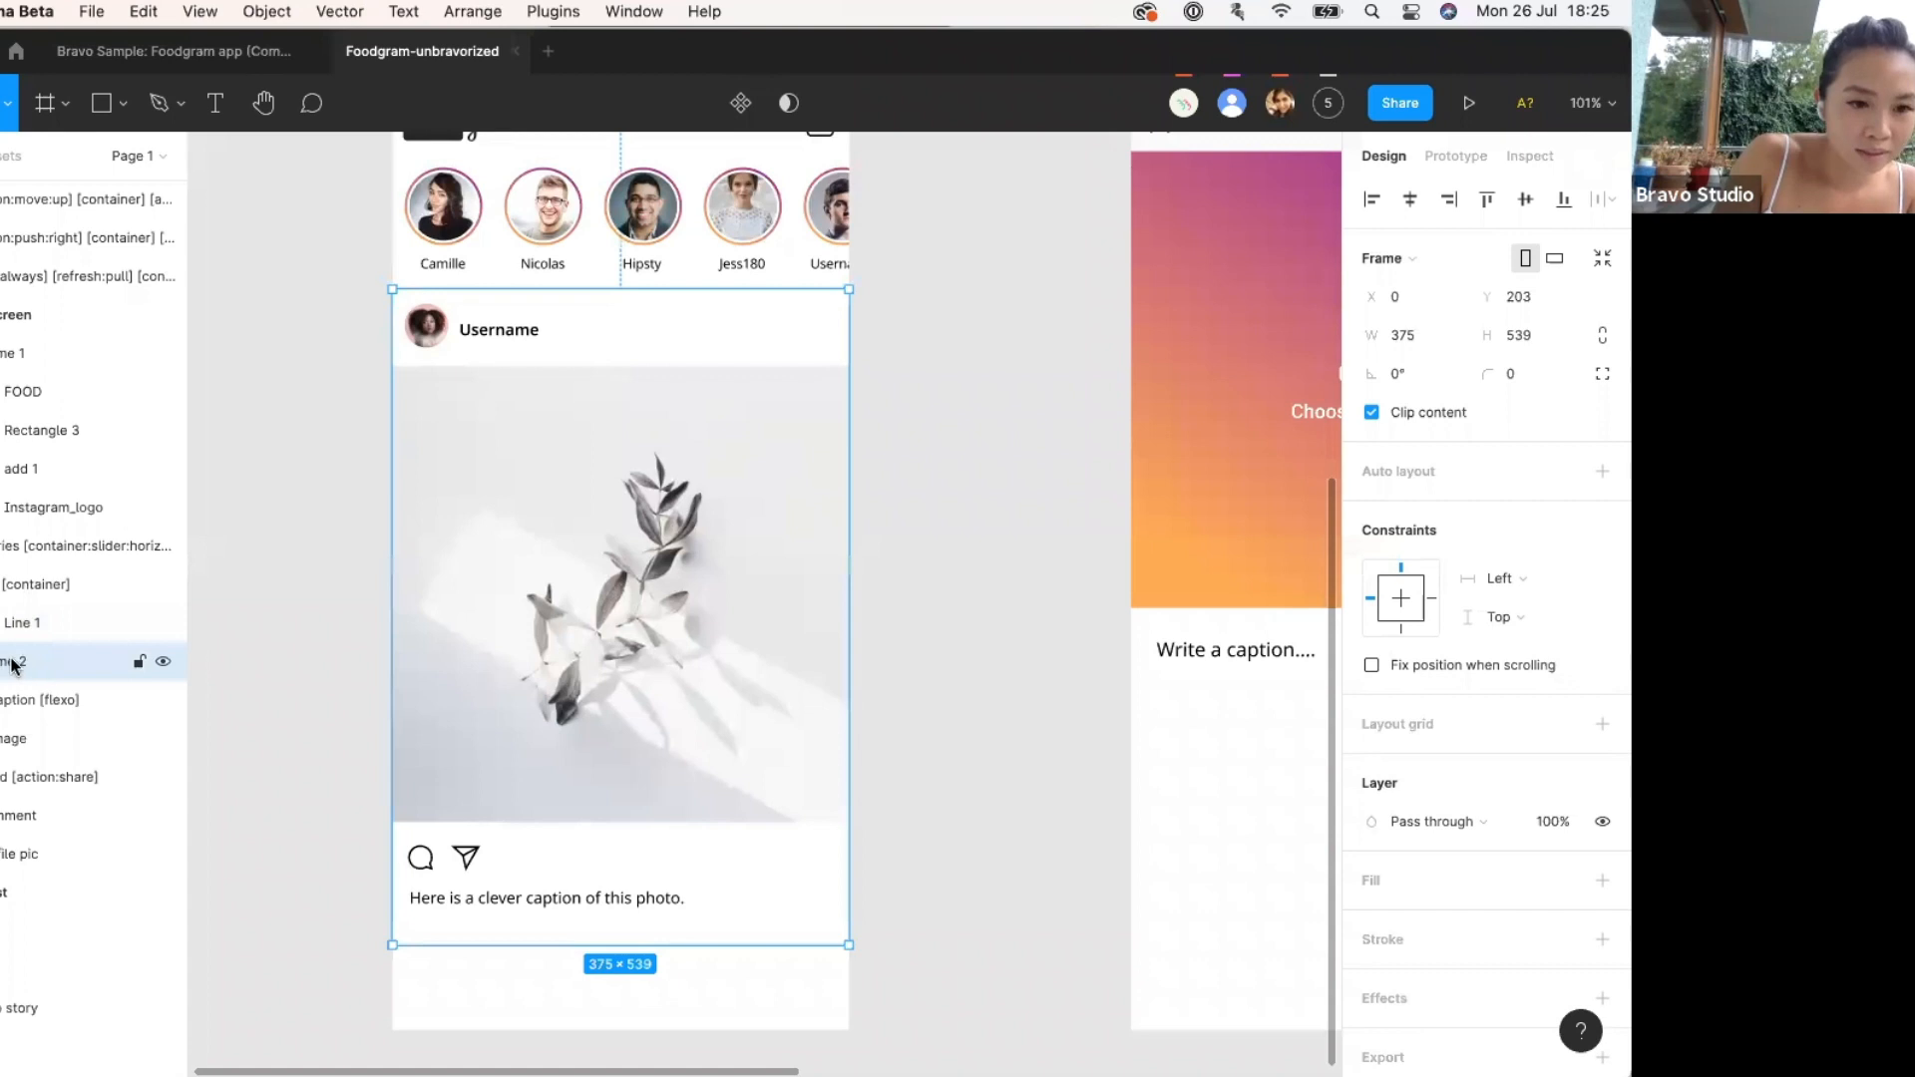
Move the profile pic, image, caption, comment and share layers into Frame 2 and collapse the layer groups.
click(30, 854)
shift+click(42, 699)
drag(41, 703, 22, 673)
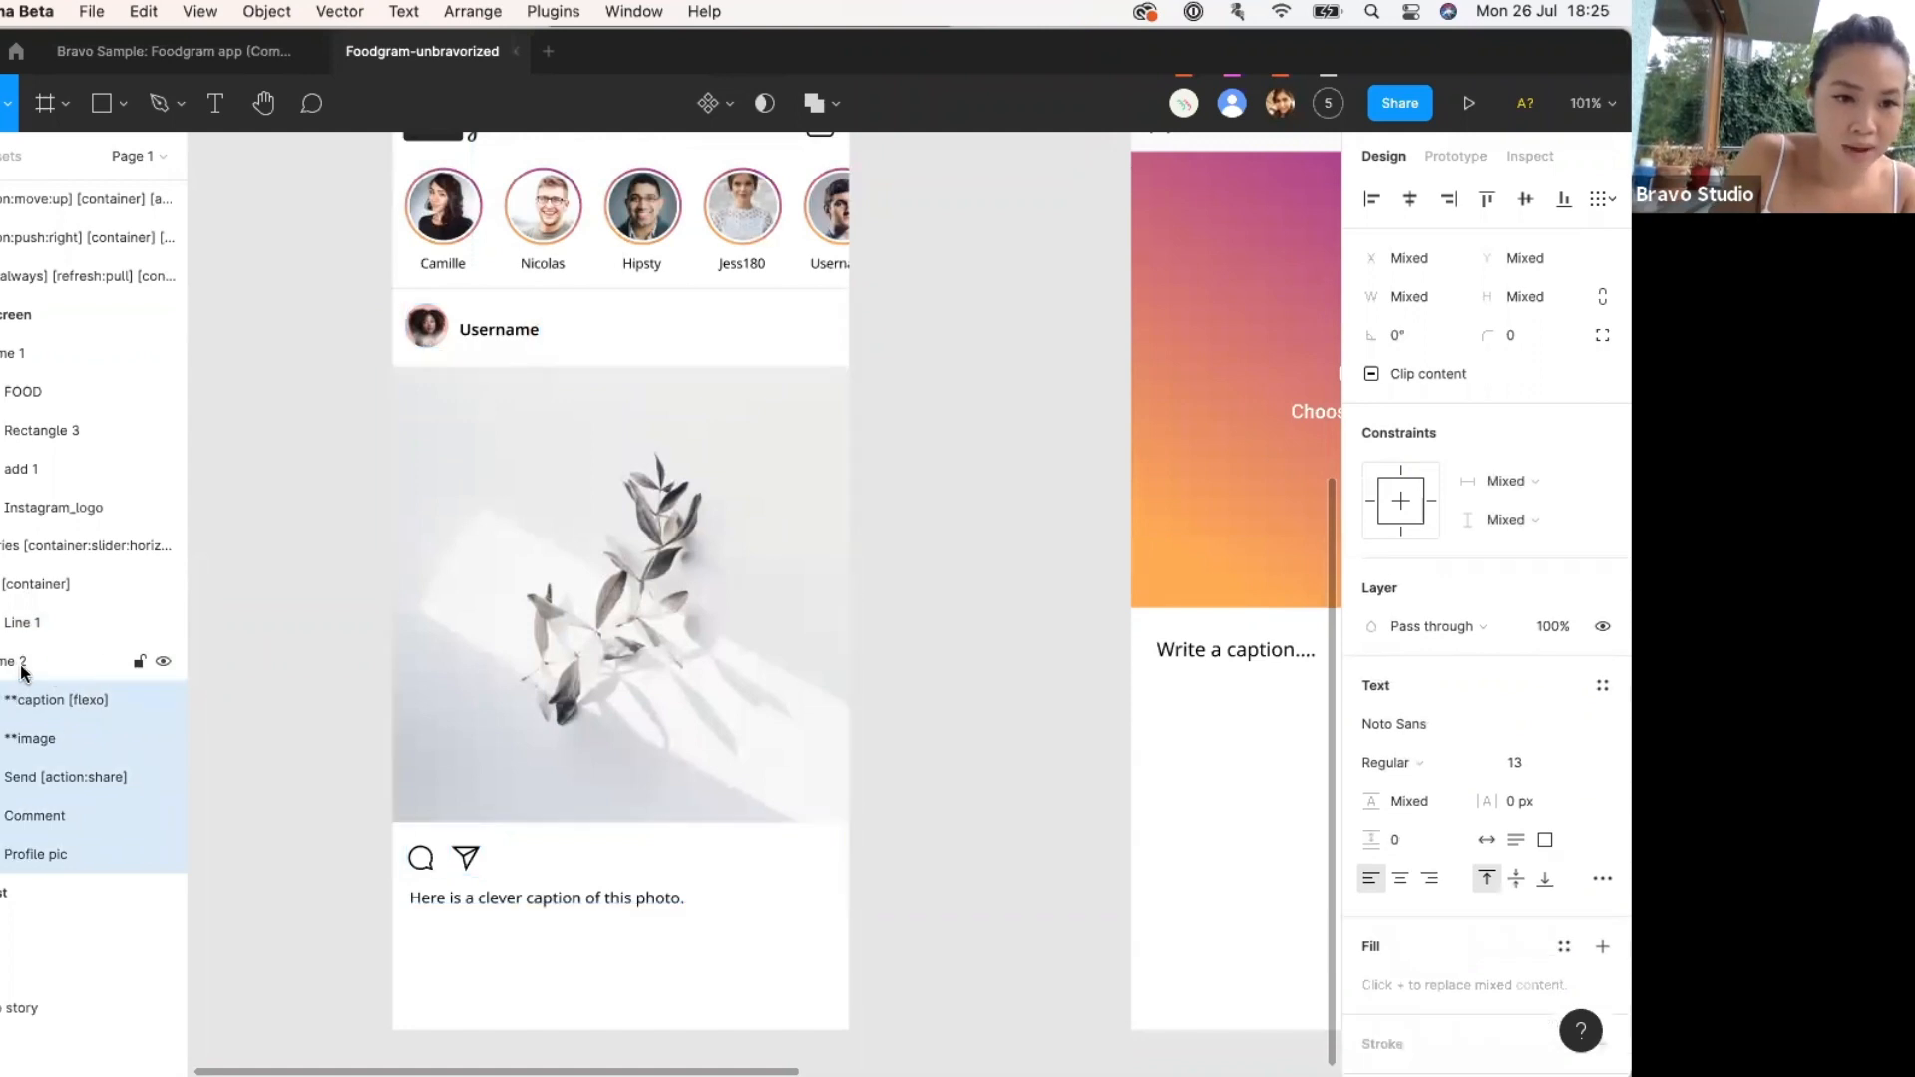
click(2, 661)
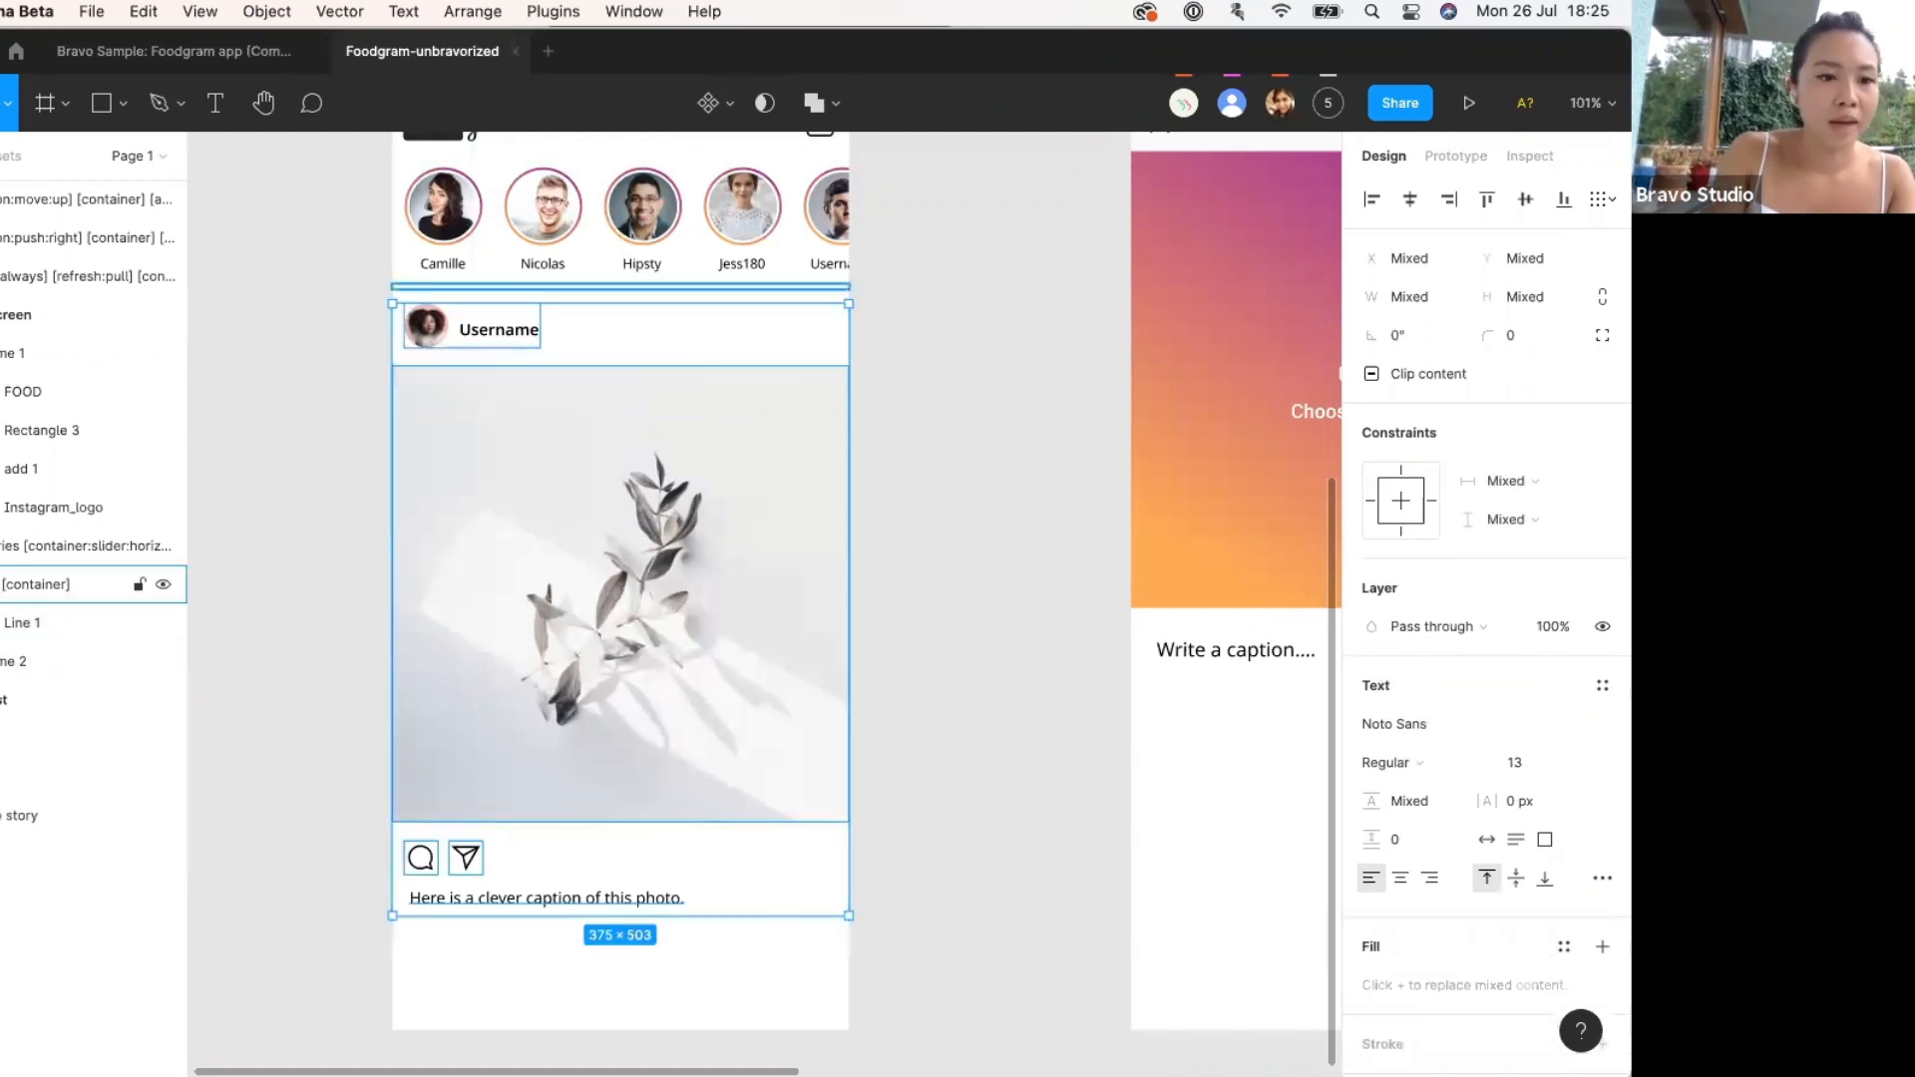
click(2, 585)
click(2, 353)
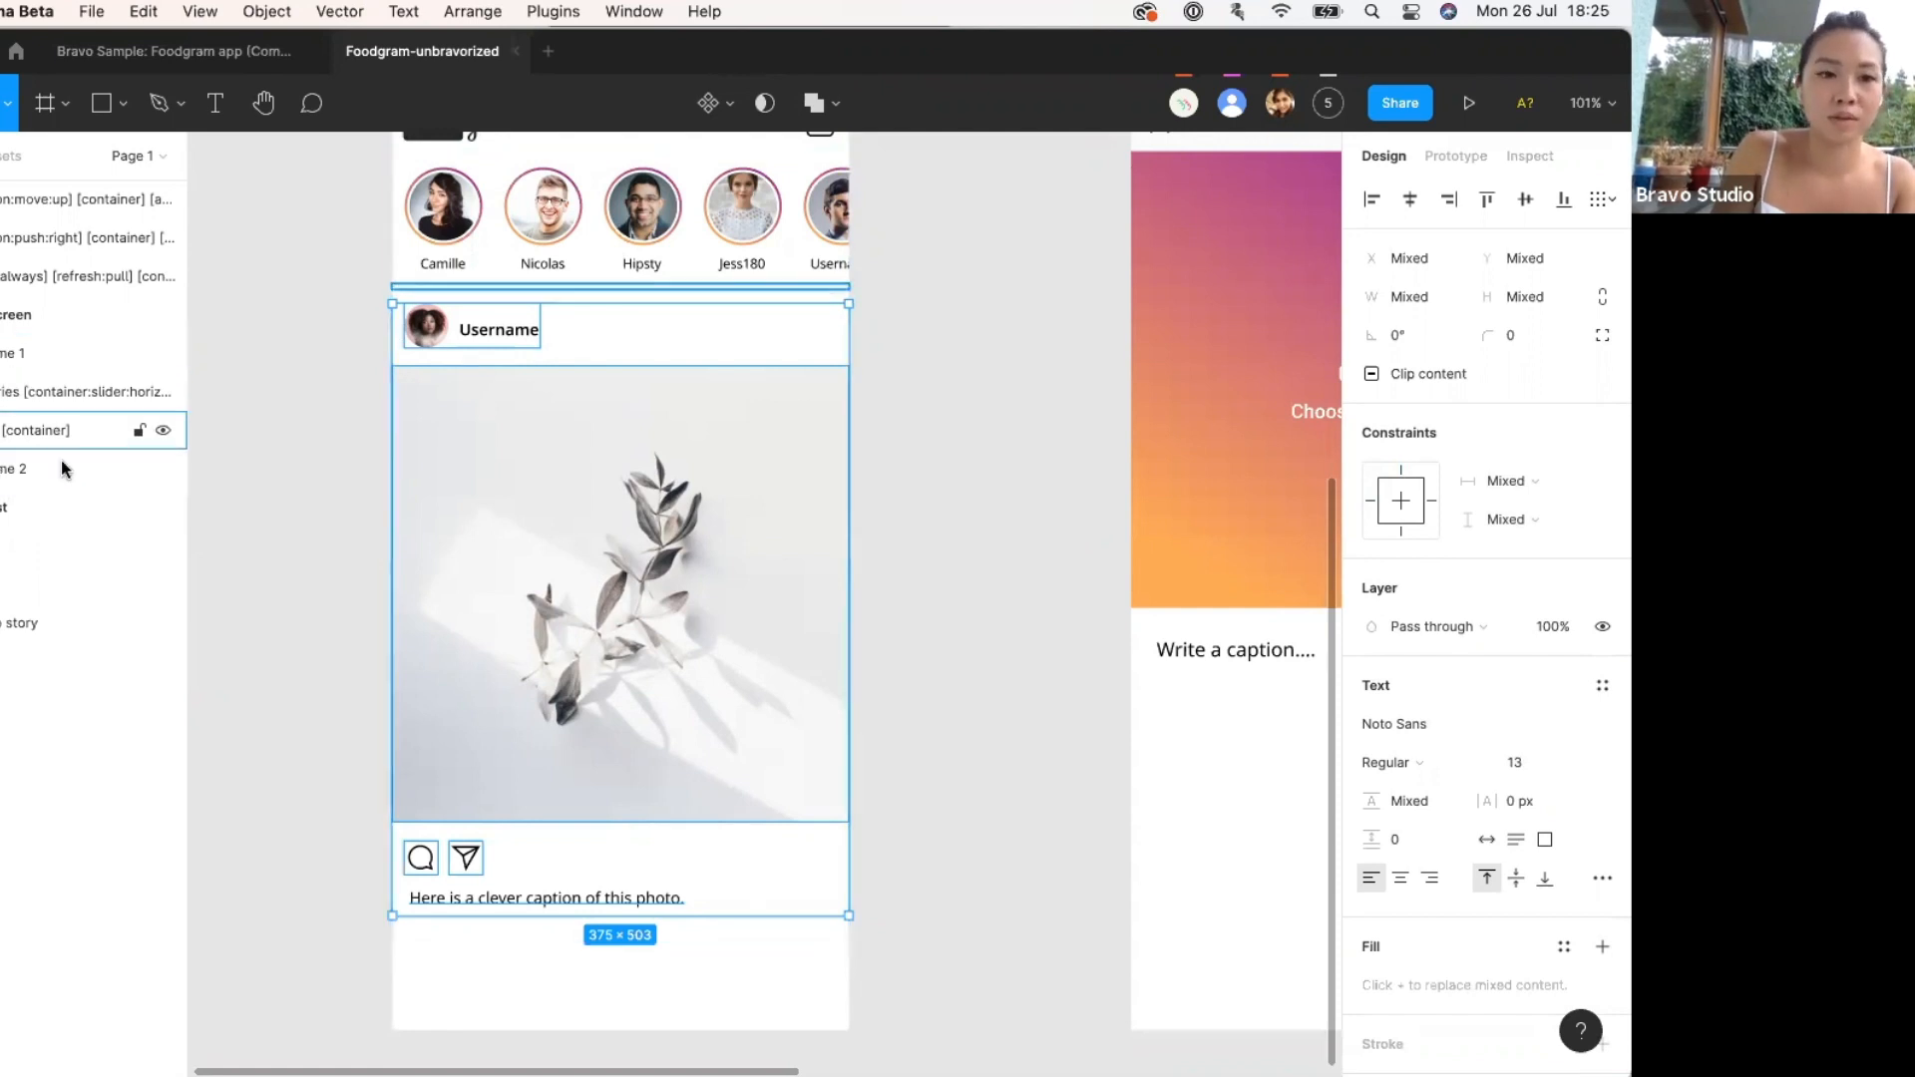
Rename Frame 1 to 'bar' and the next frame layer to 't'.
click(342, 526)
scroll(342, 526, up, 2)
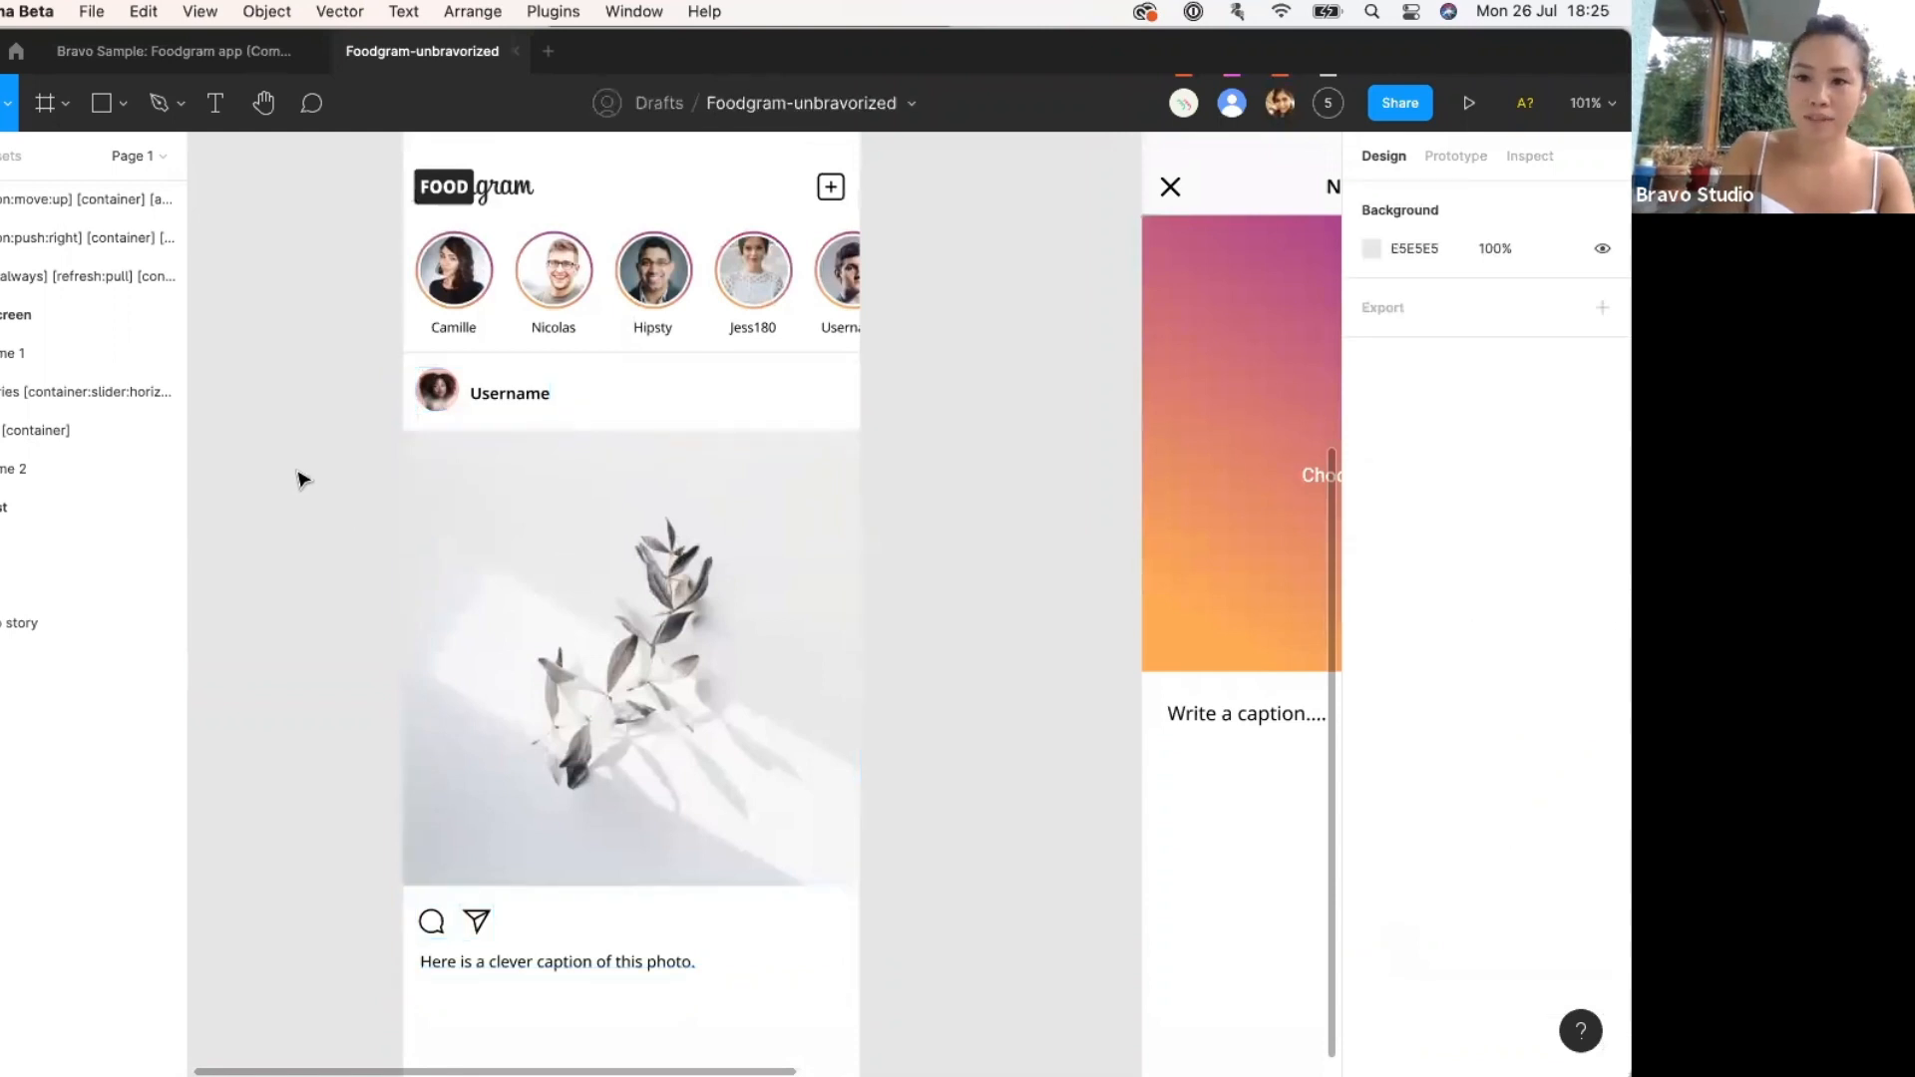
scroll(302, 480, up, 8)
double_click(4, 362)
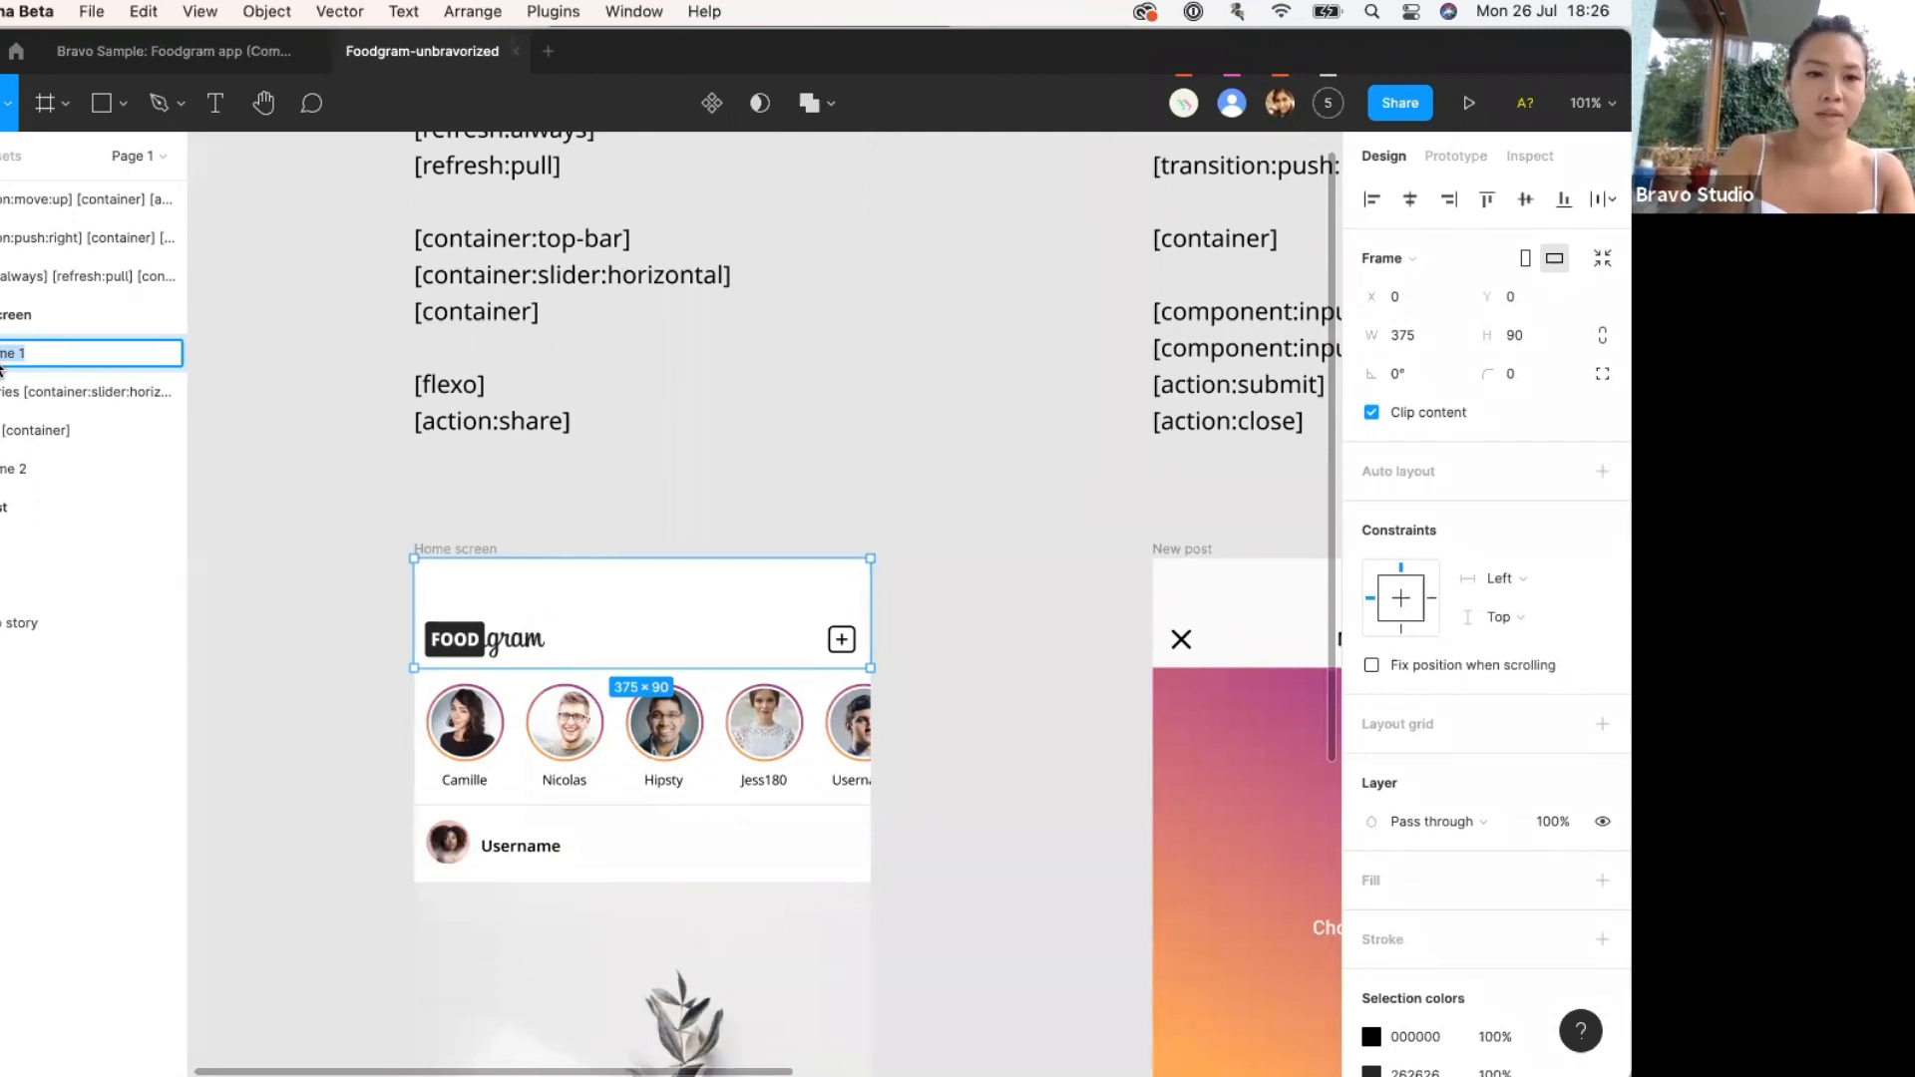
key(BackSpace)
text(bar)
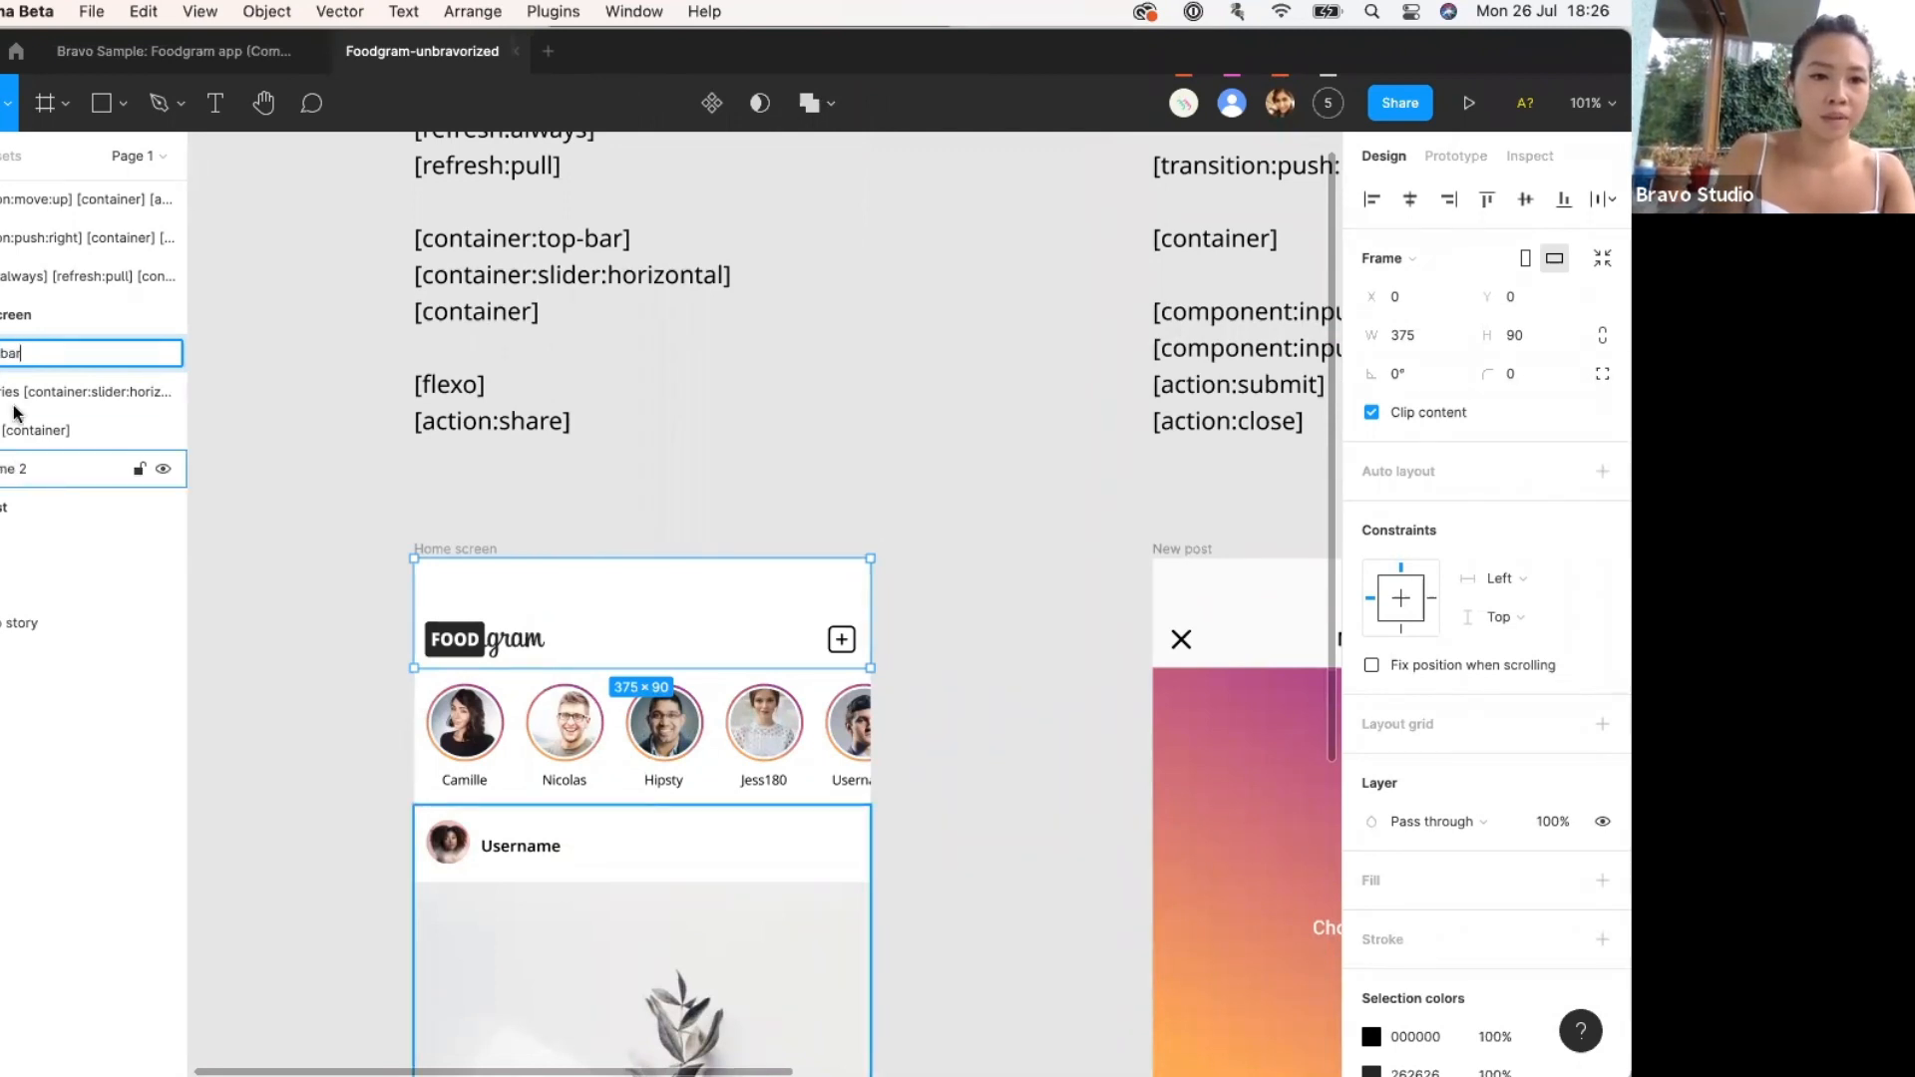
click(15, 437)
double_click(15, 470)
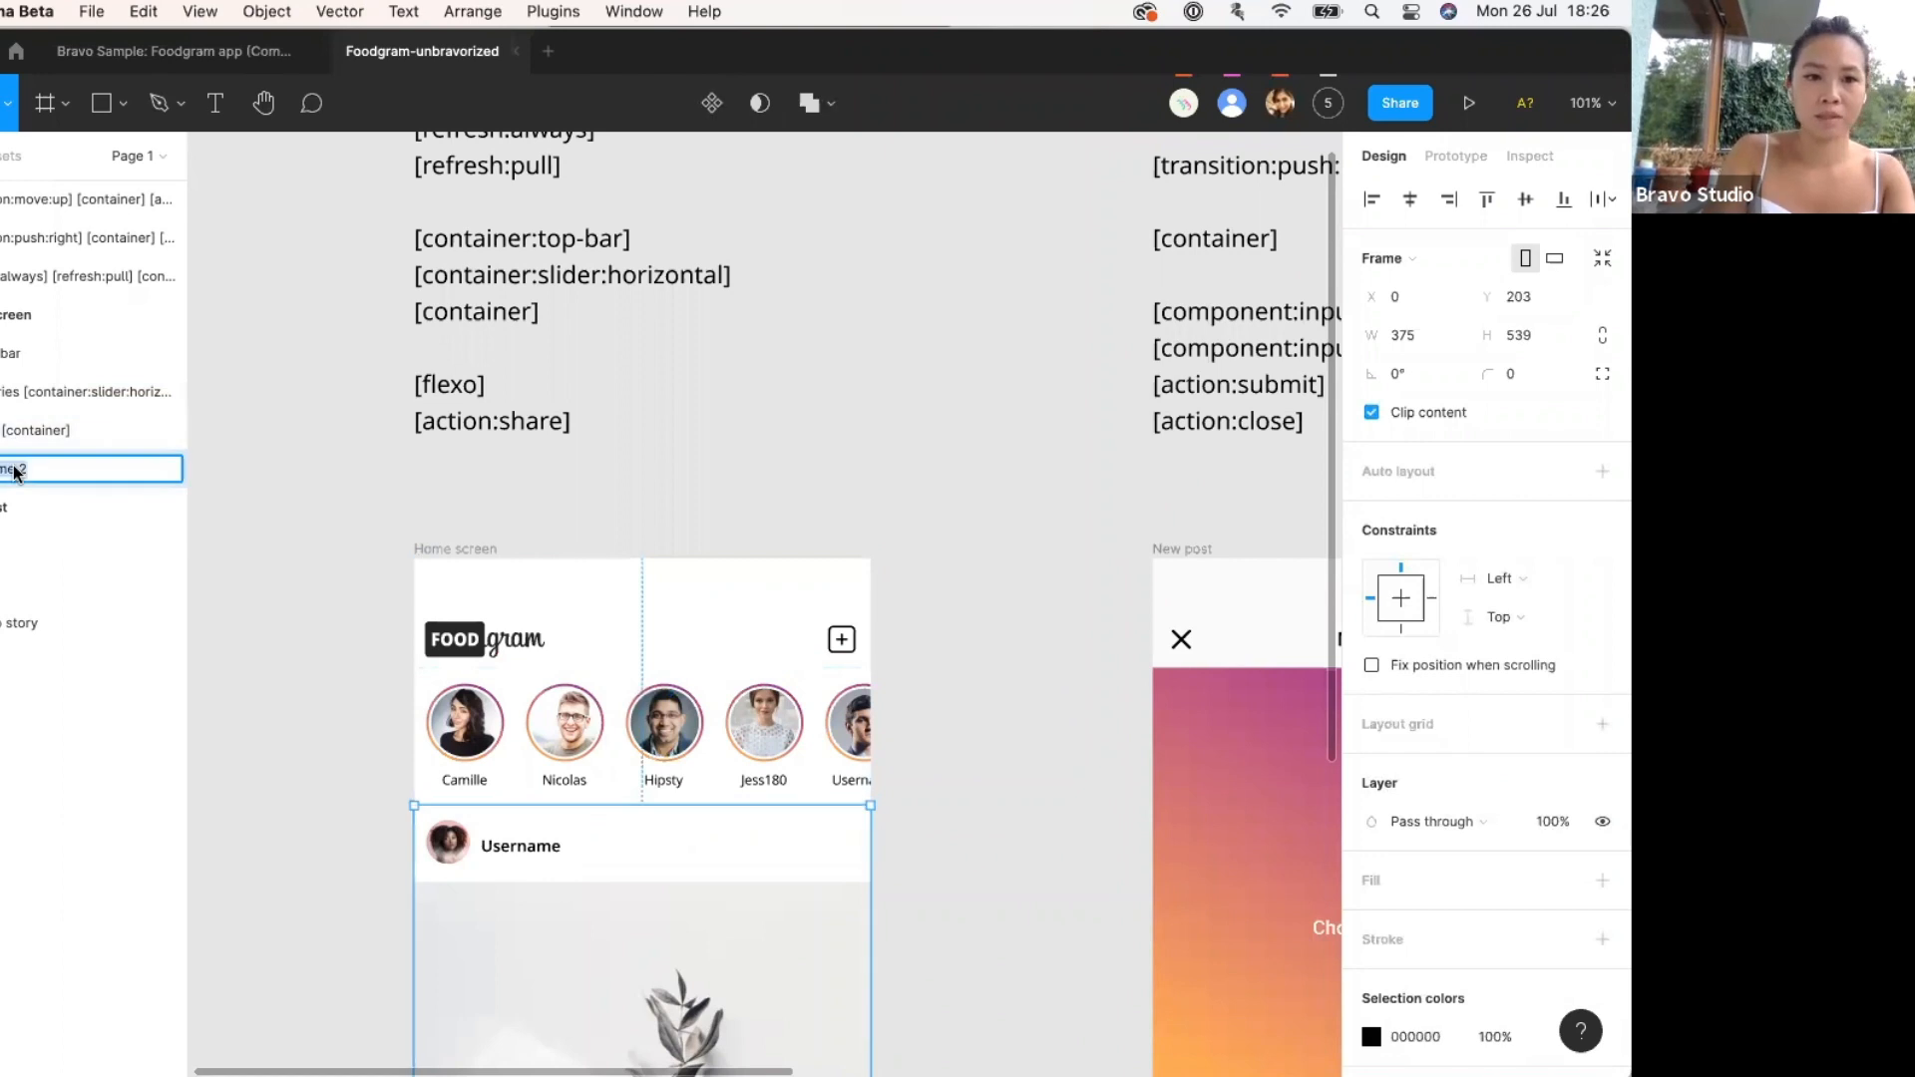
key(BackSpace)
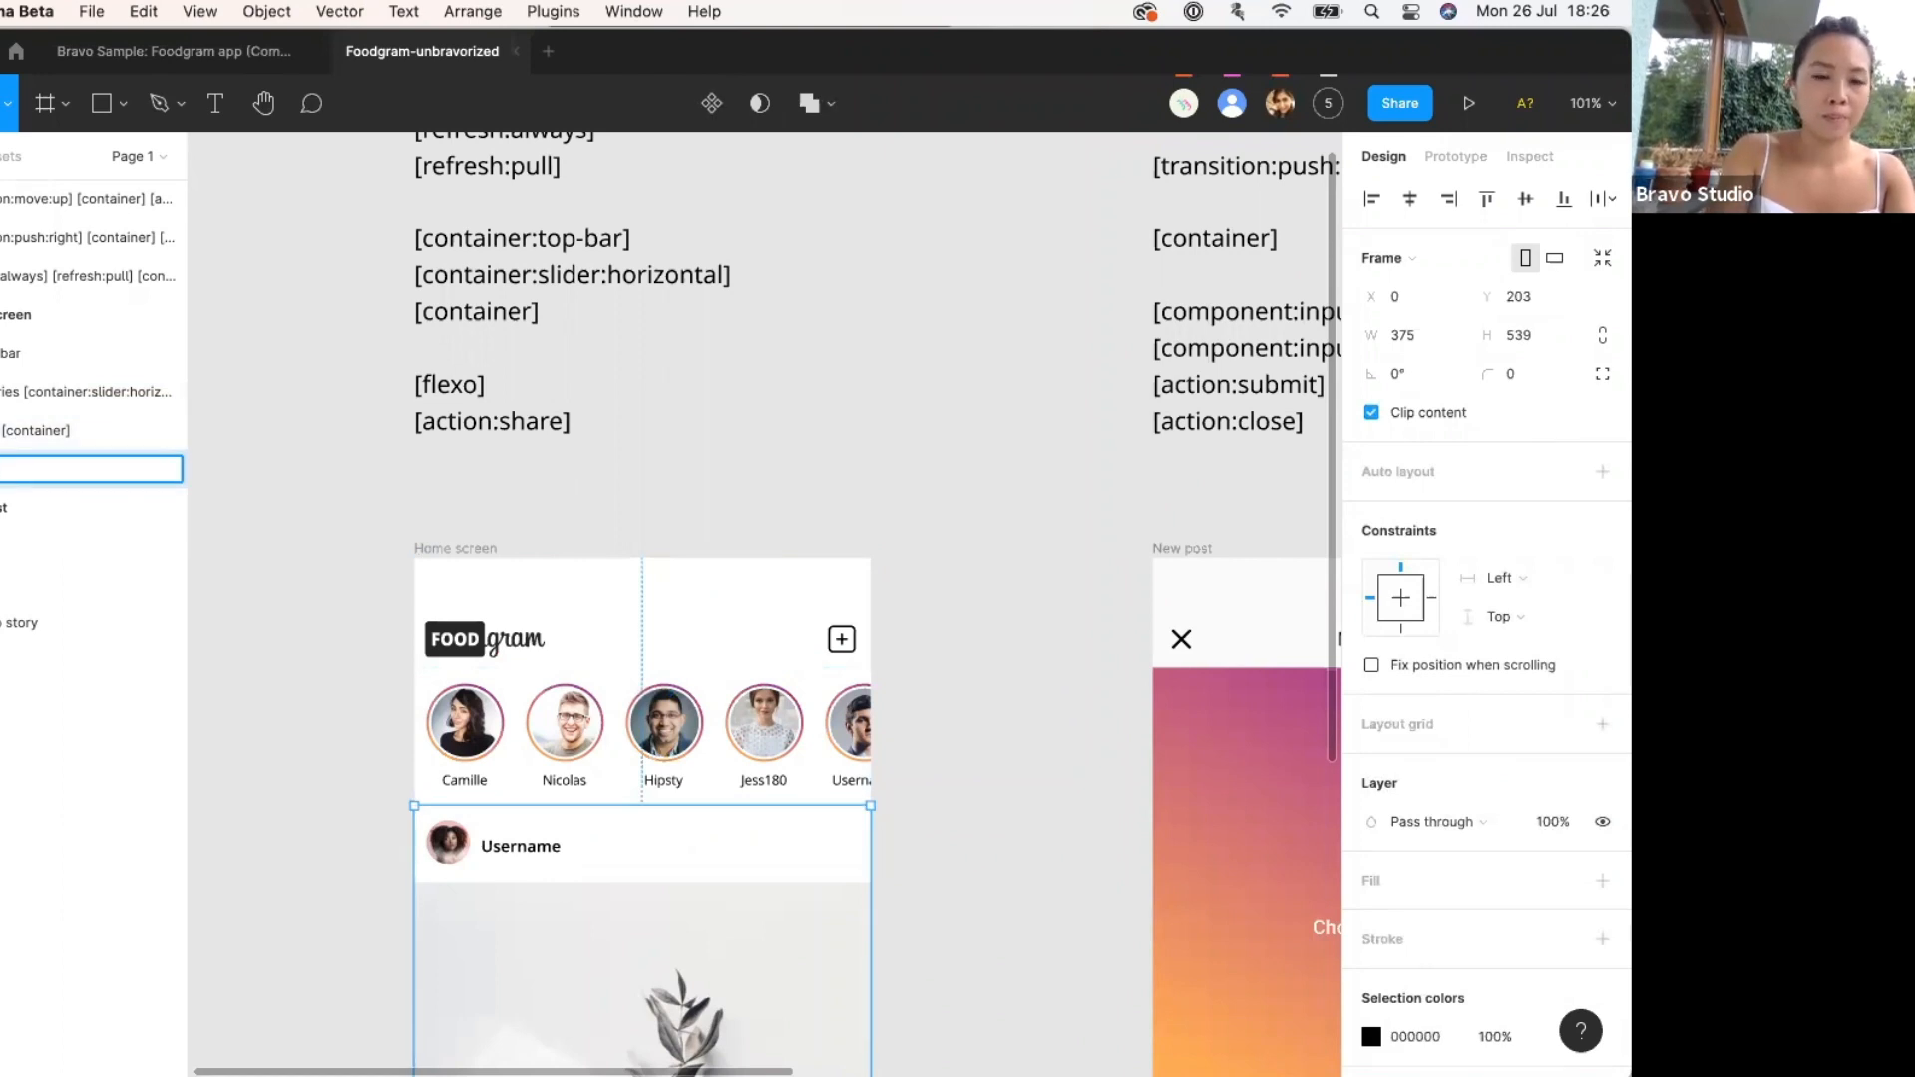
text(t)
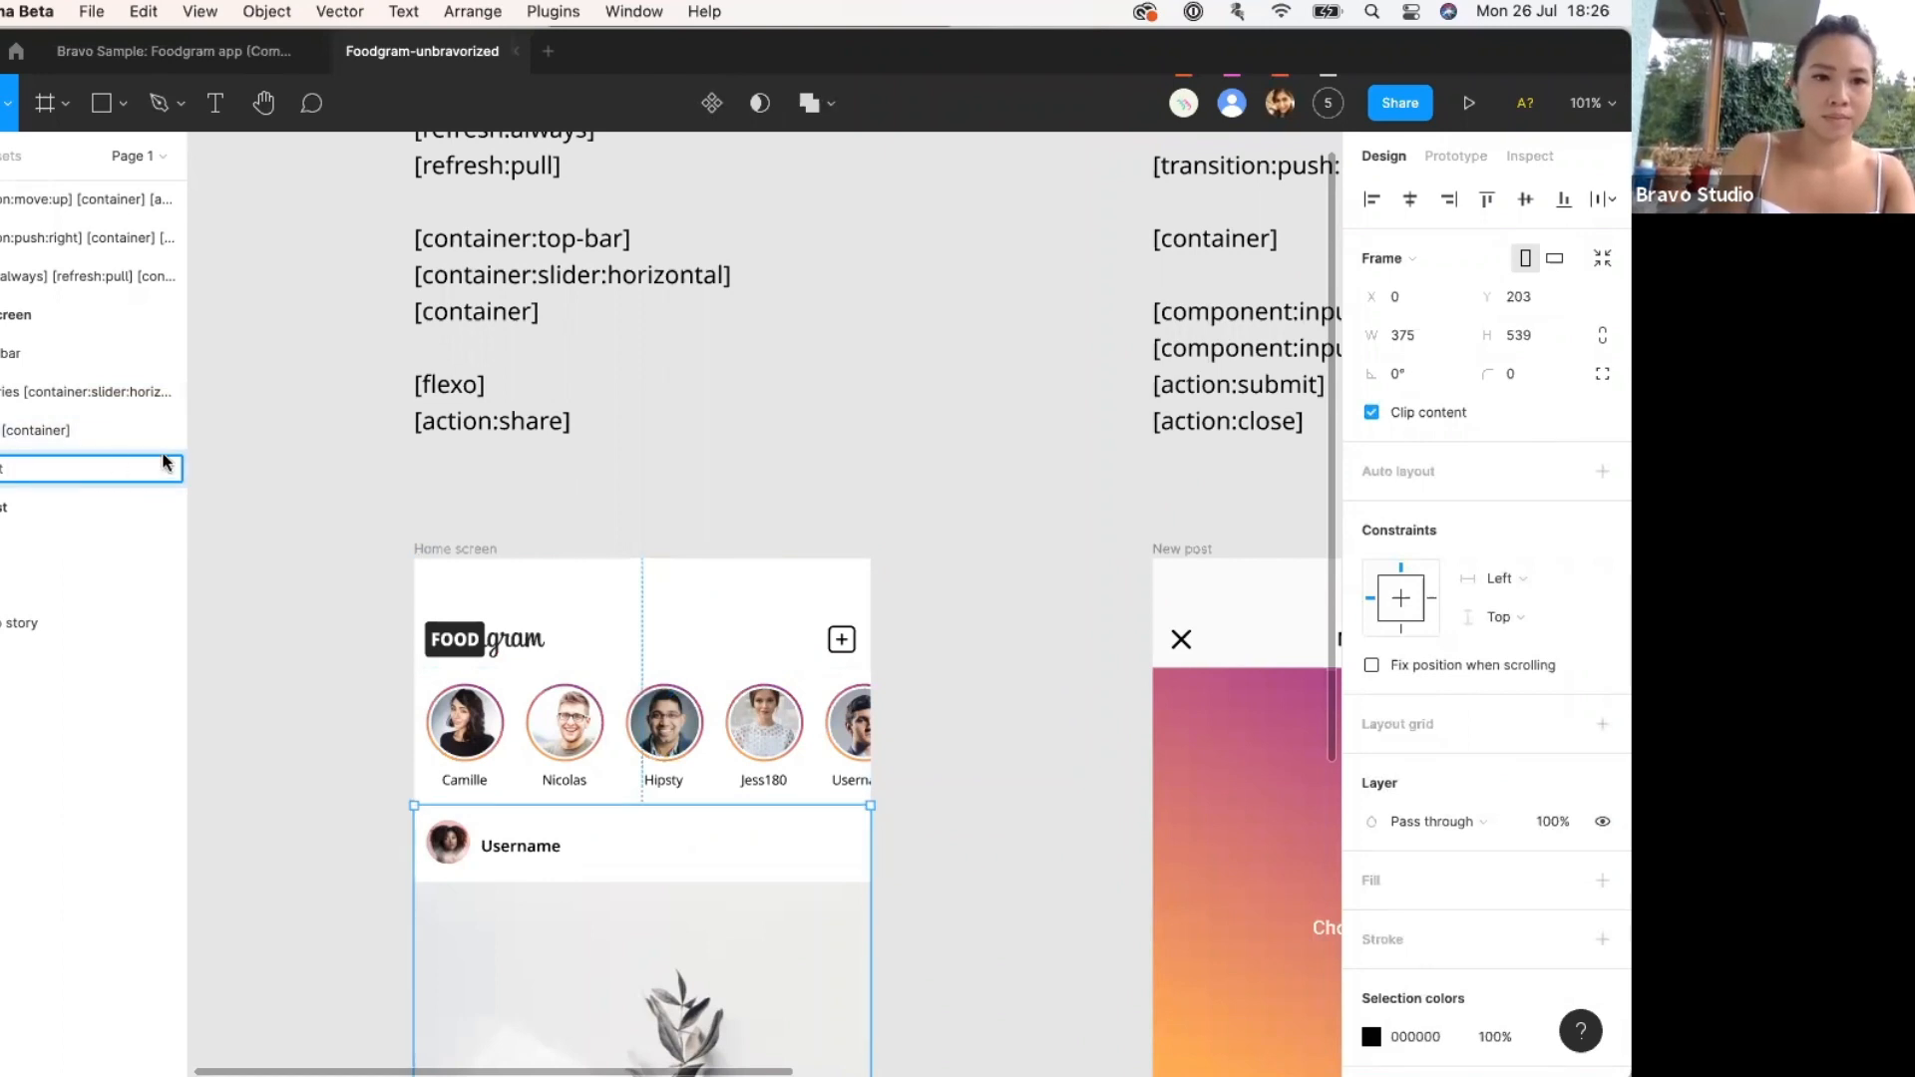
click(365, 467)
Append the [container:top-bar] tag from the canvas tag list to the top bar layer's name.
scroll(359, 468, up, 3)
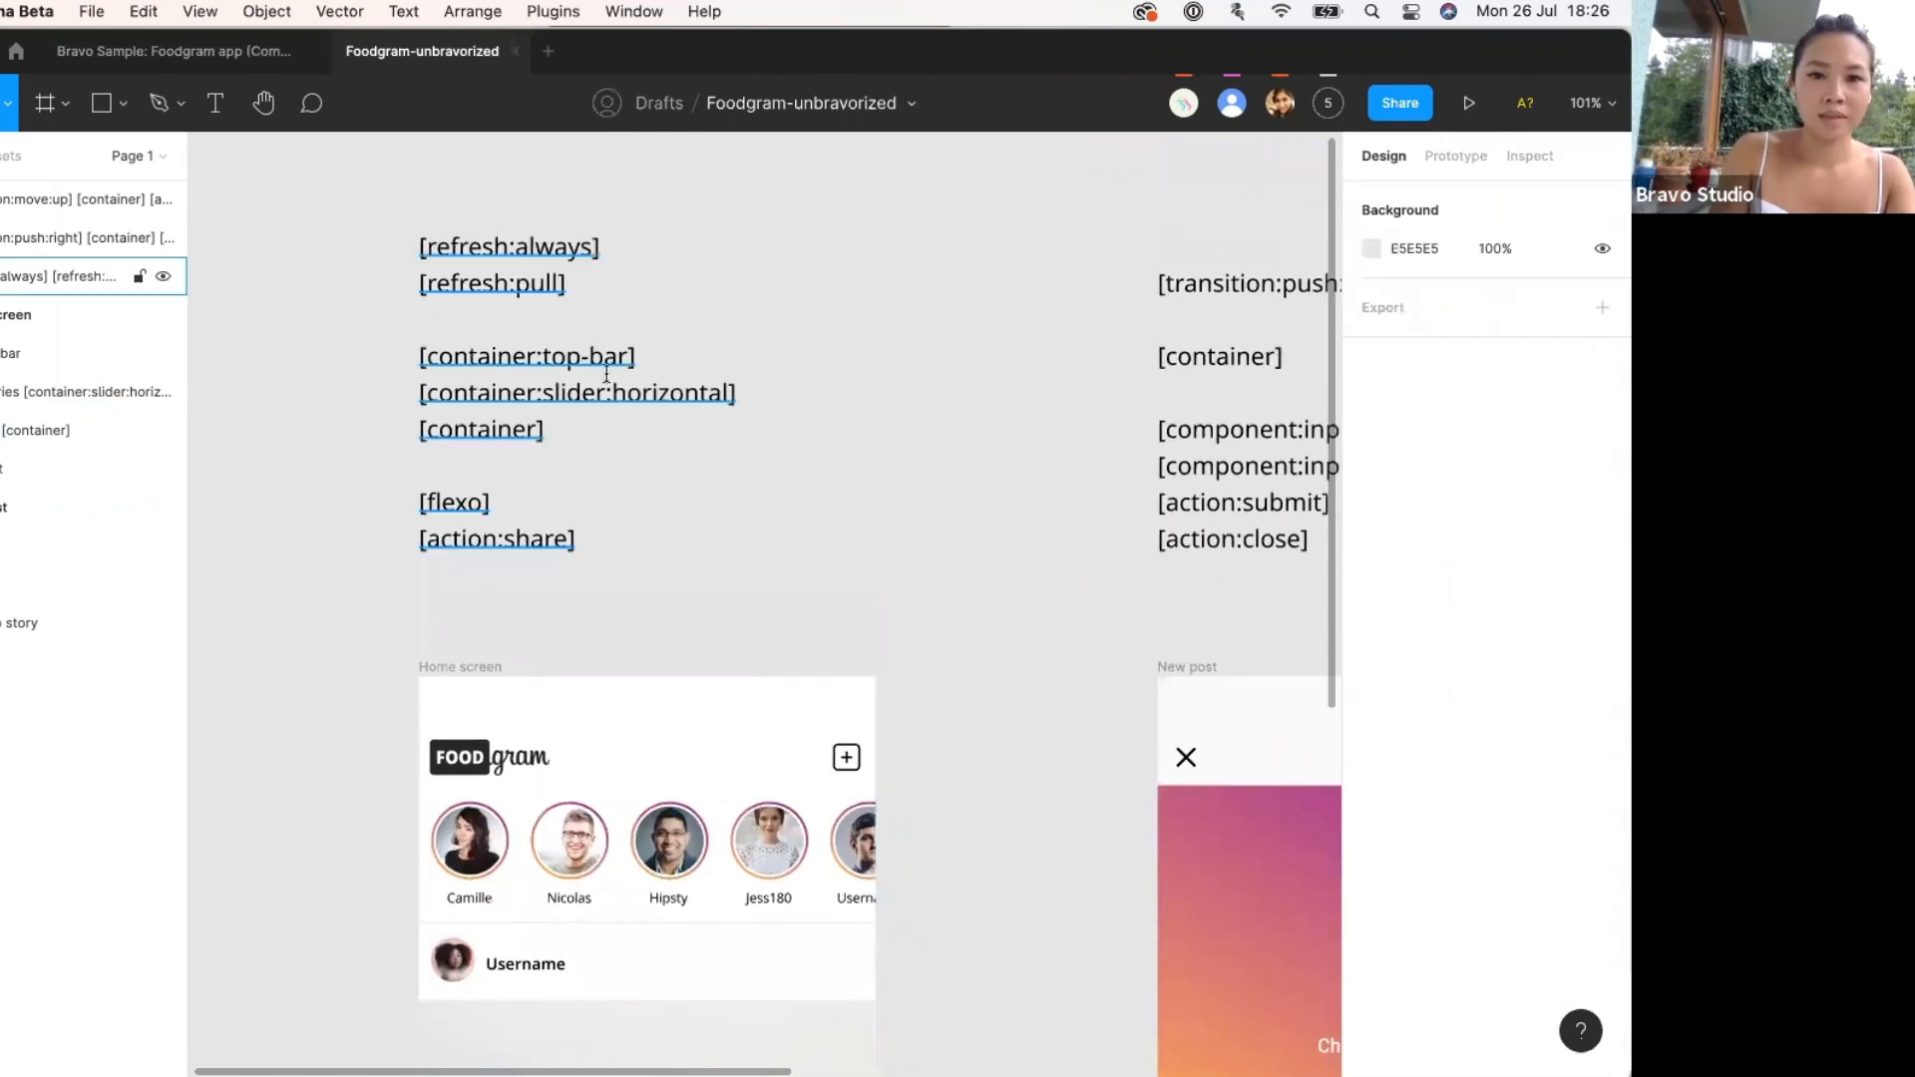
double_click(650, 365)
drag(650, 366, 411, 367)
key(super+c)
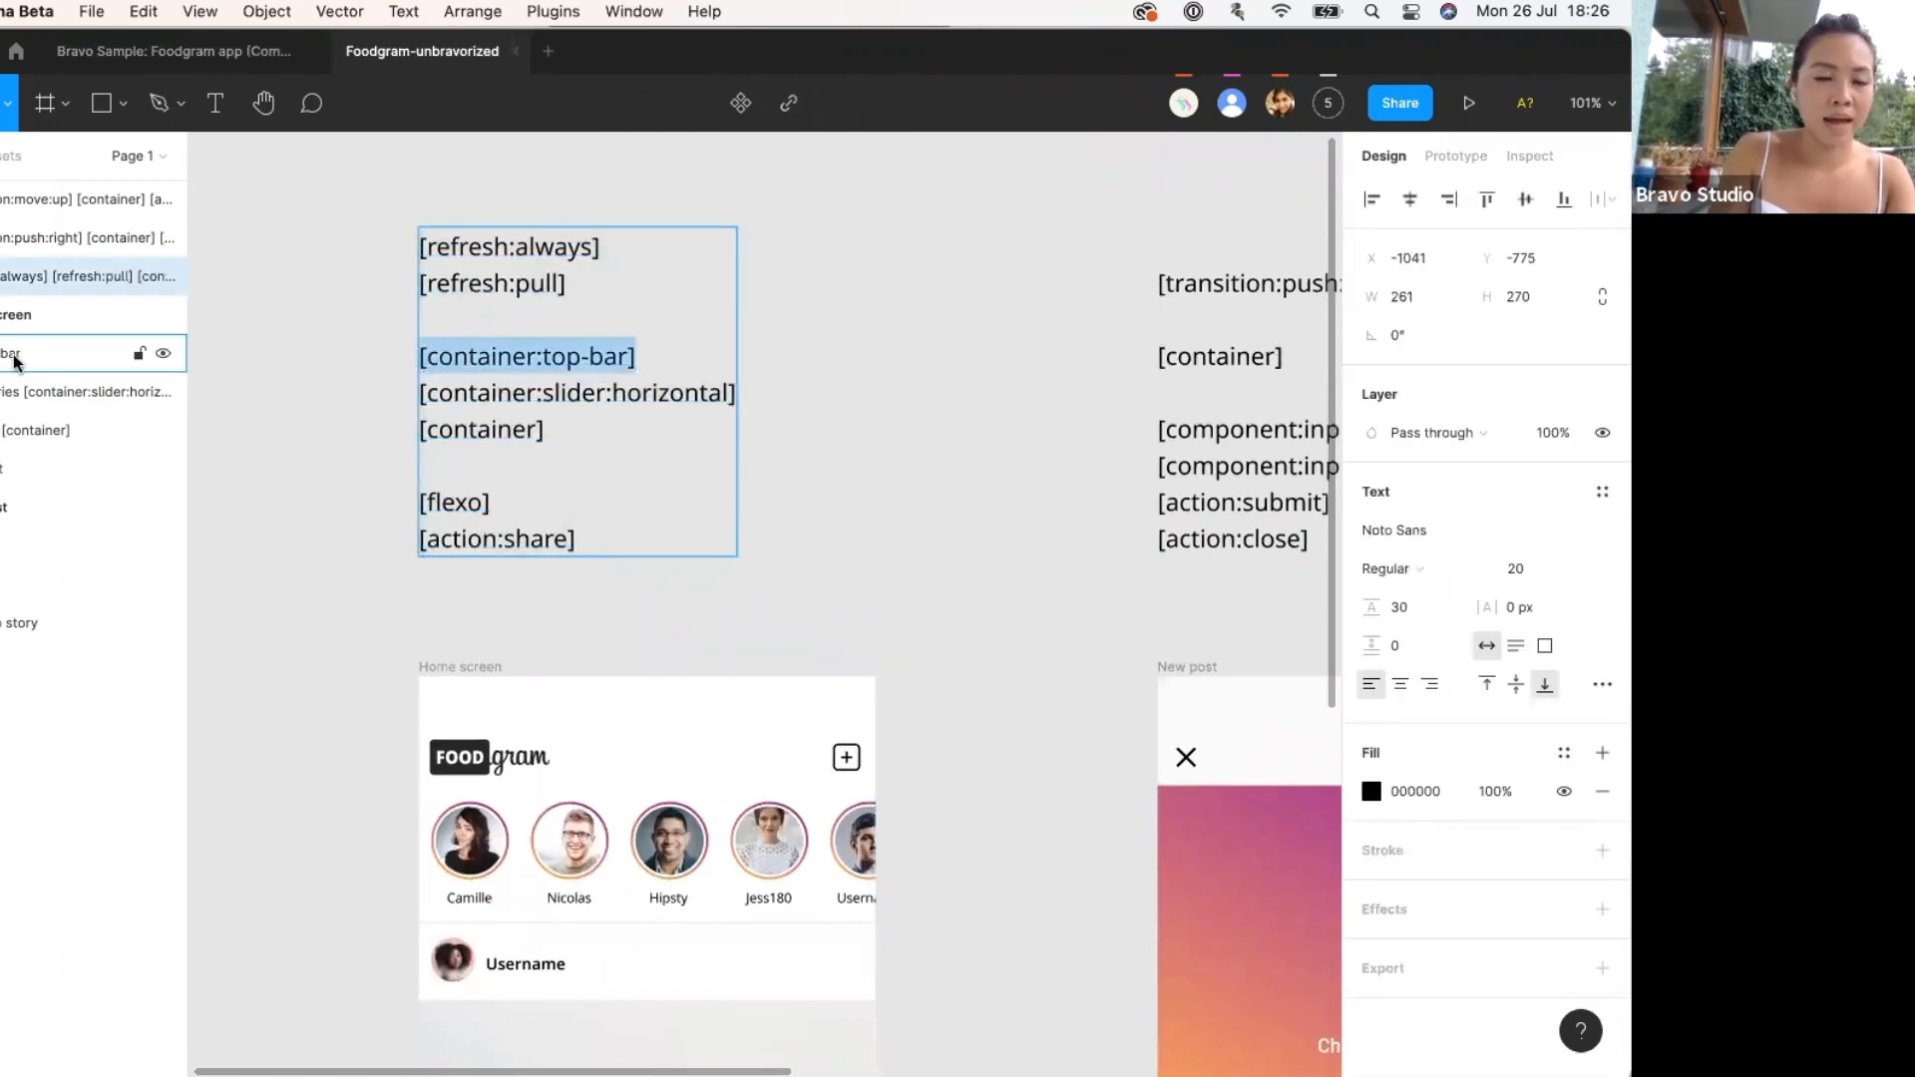
double_click(40, 353)
key(Right)
key(super+v)
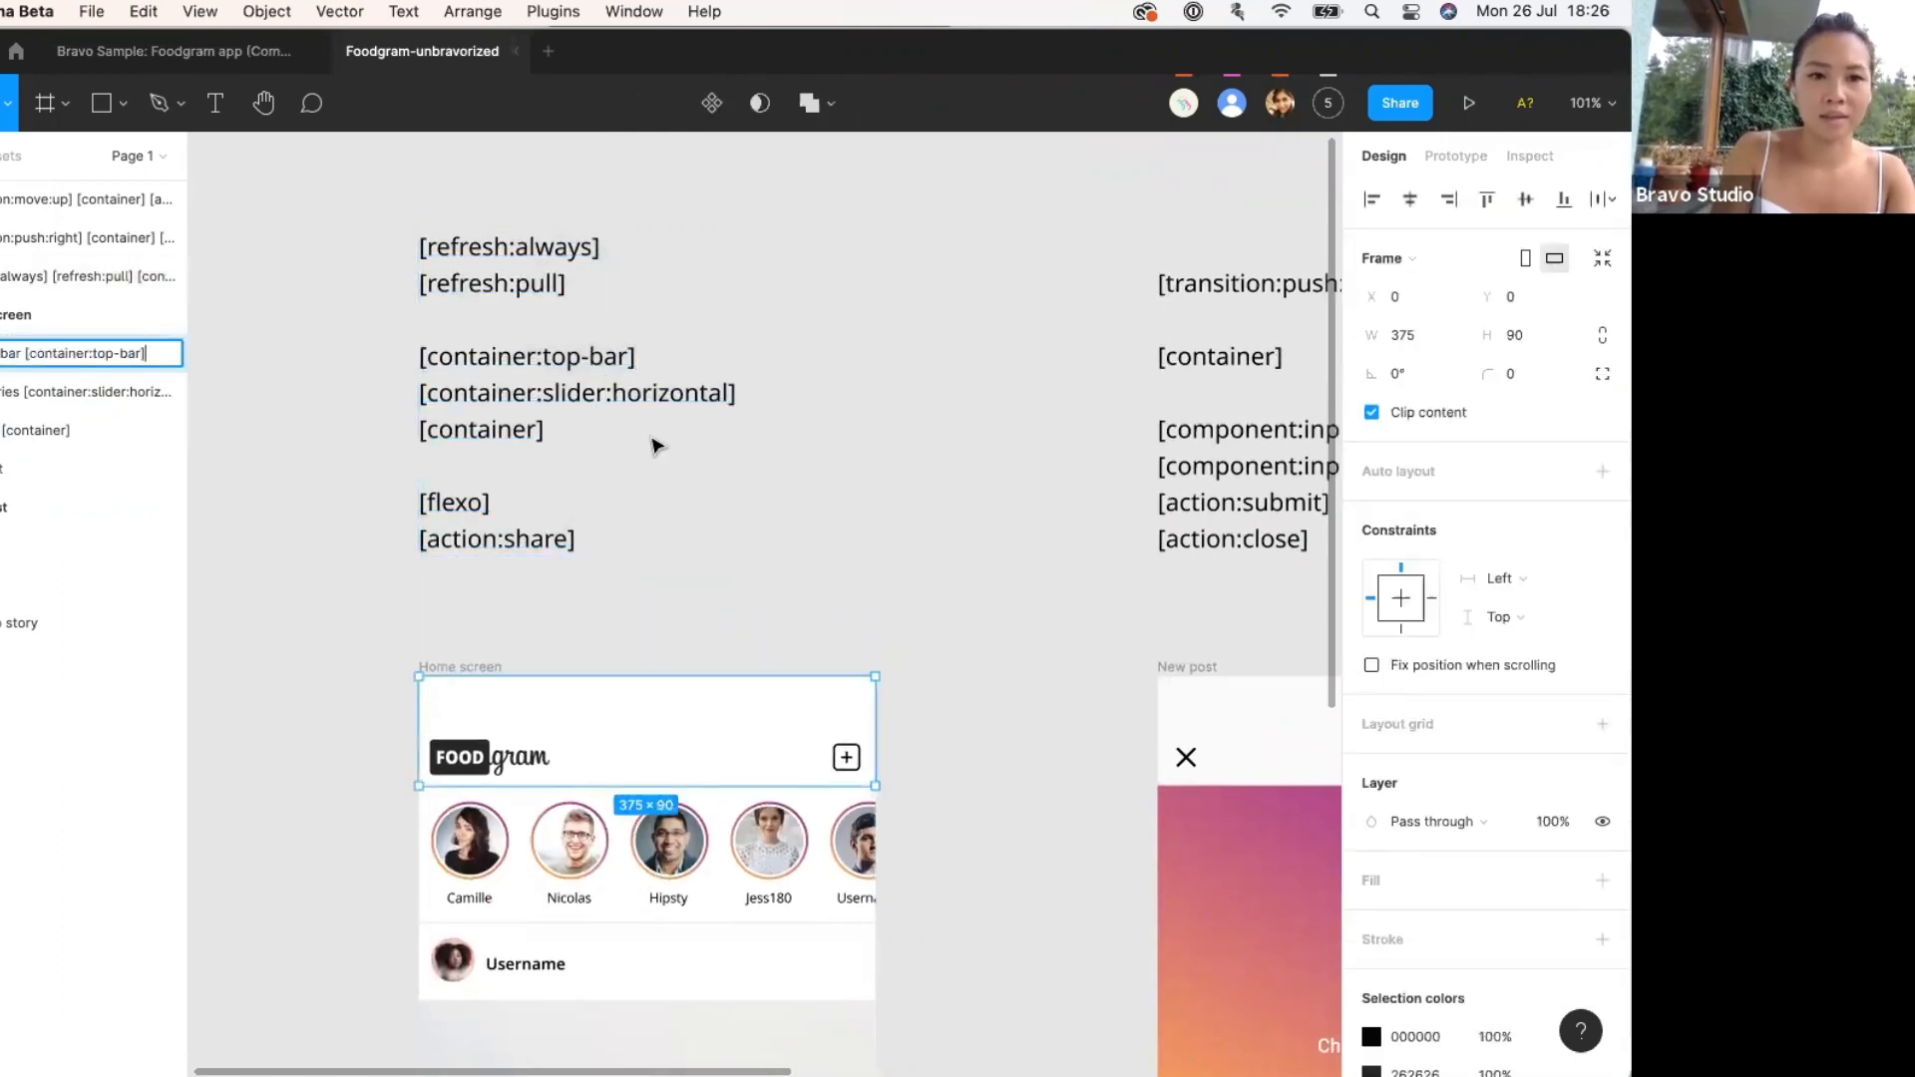
click(543, 399)
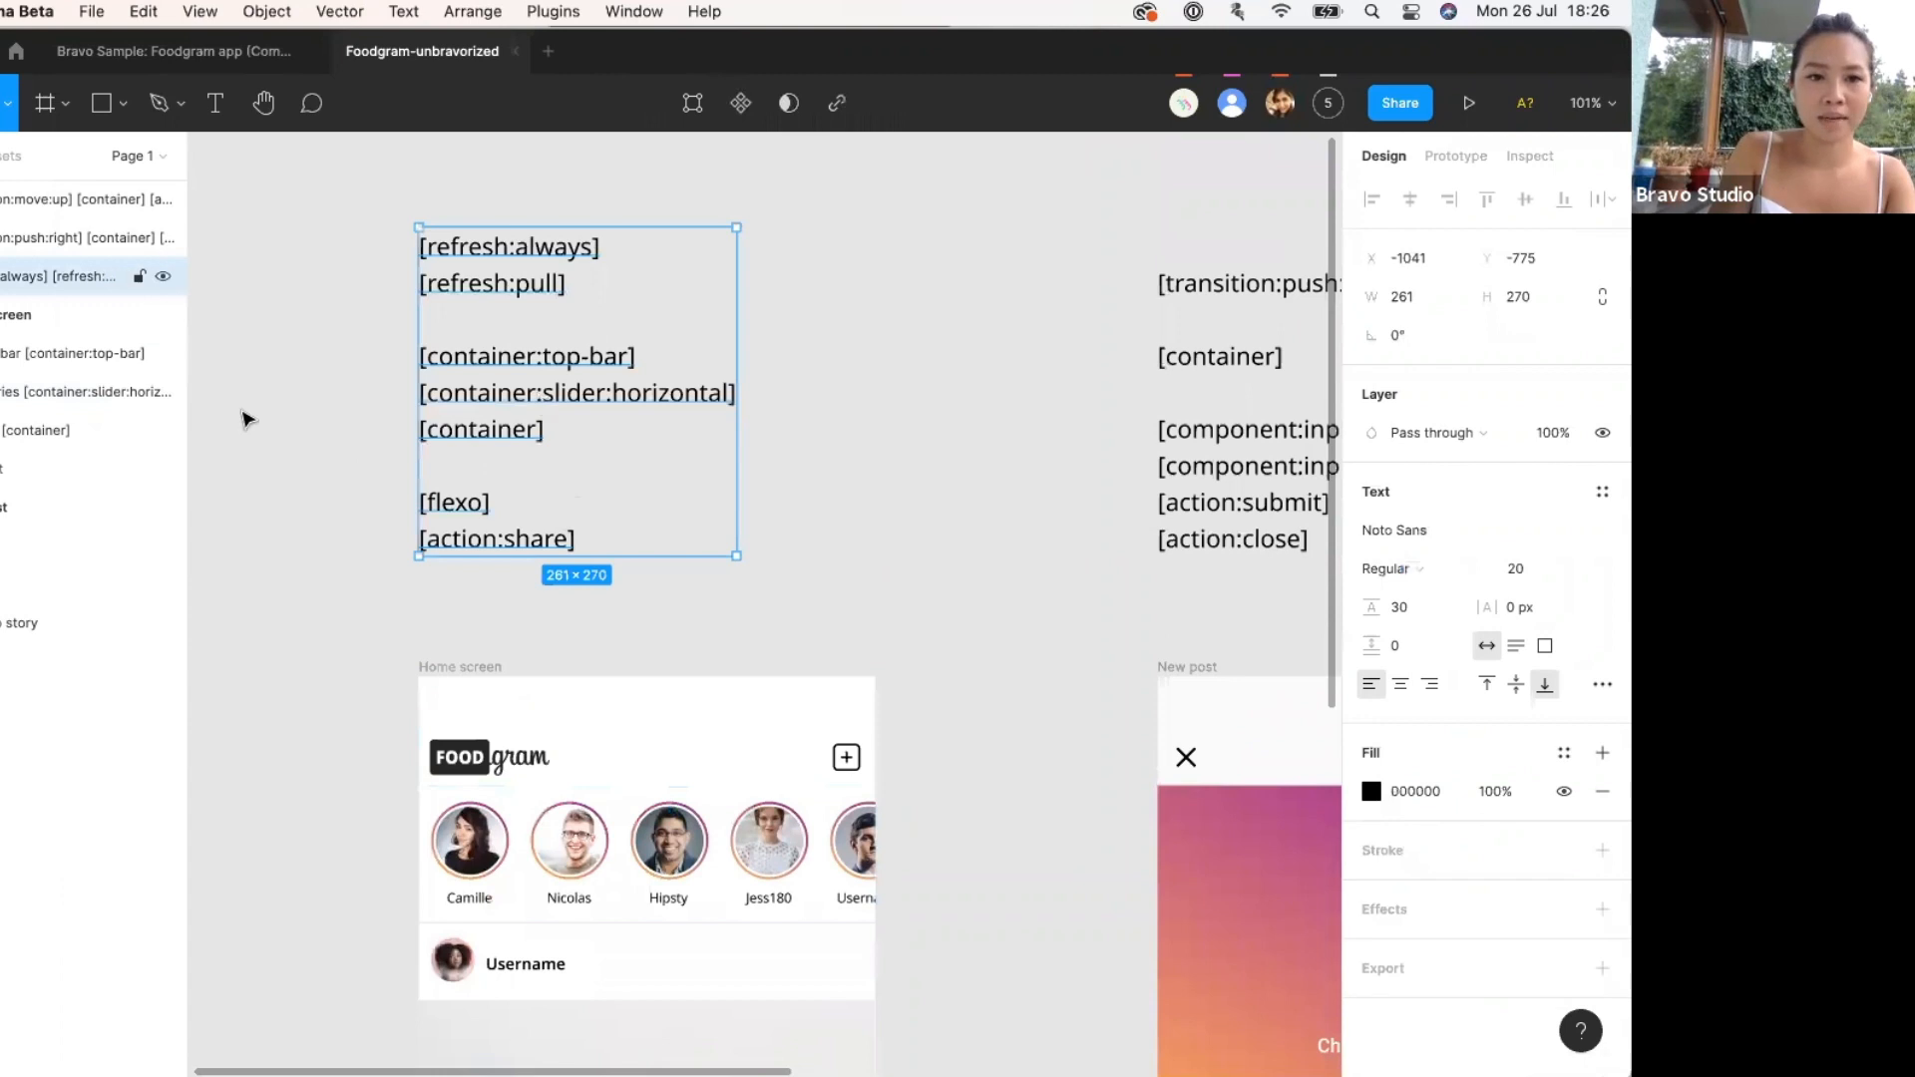
Append the [container] tag to the post frame layer's name.
double_click(505, 426)
drag(544, 429, 387, 426)
key(super+c)
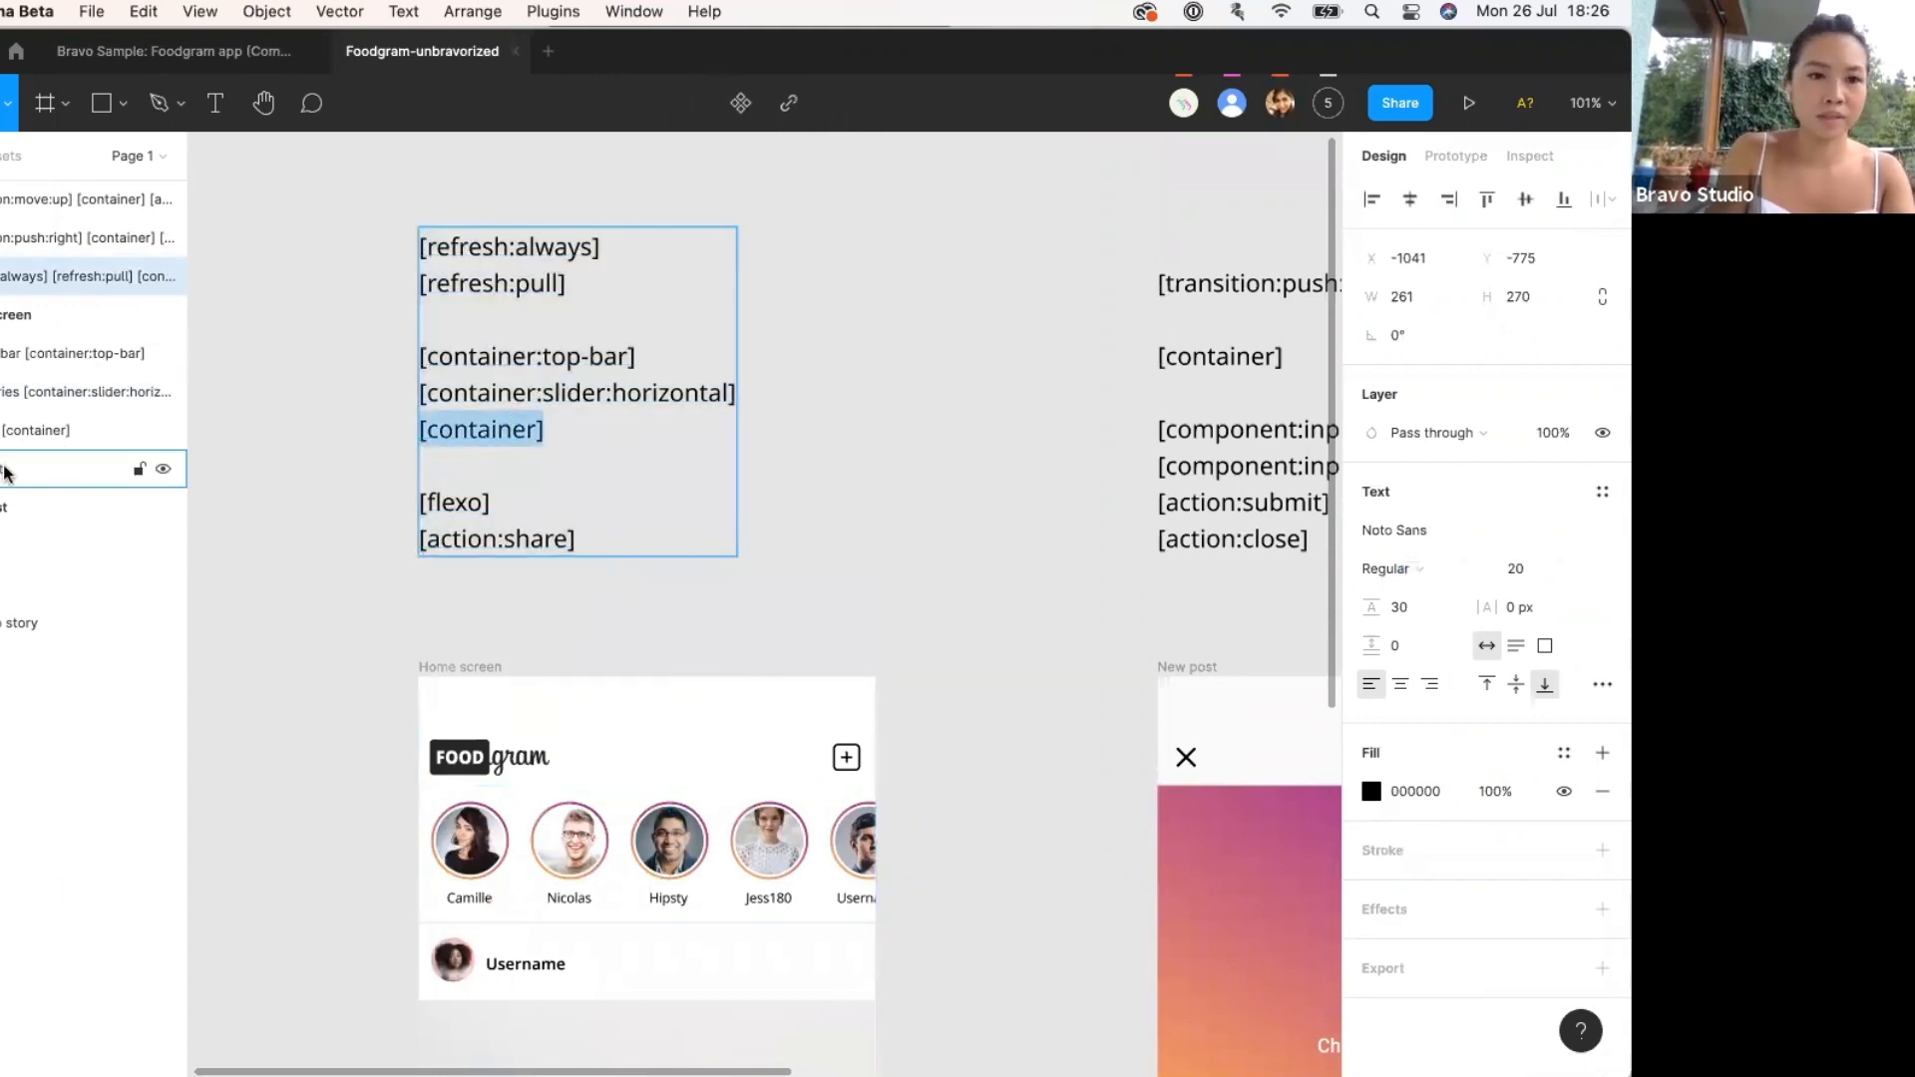
double_click(30, 469)
key(Right)
key(super+v)
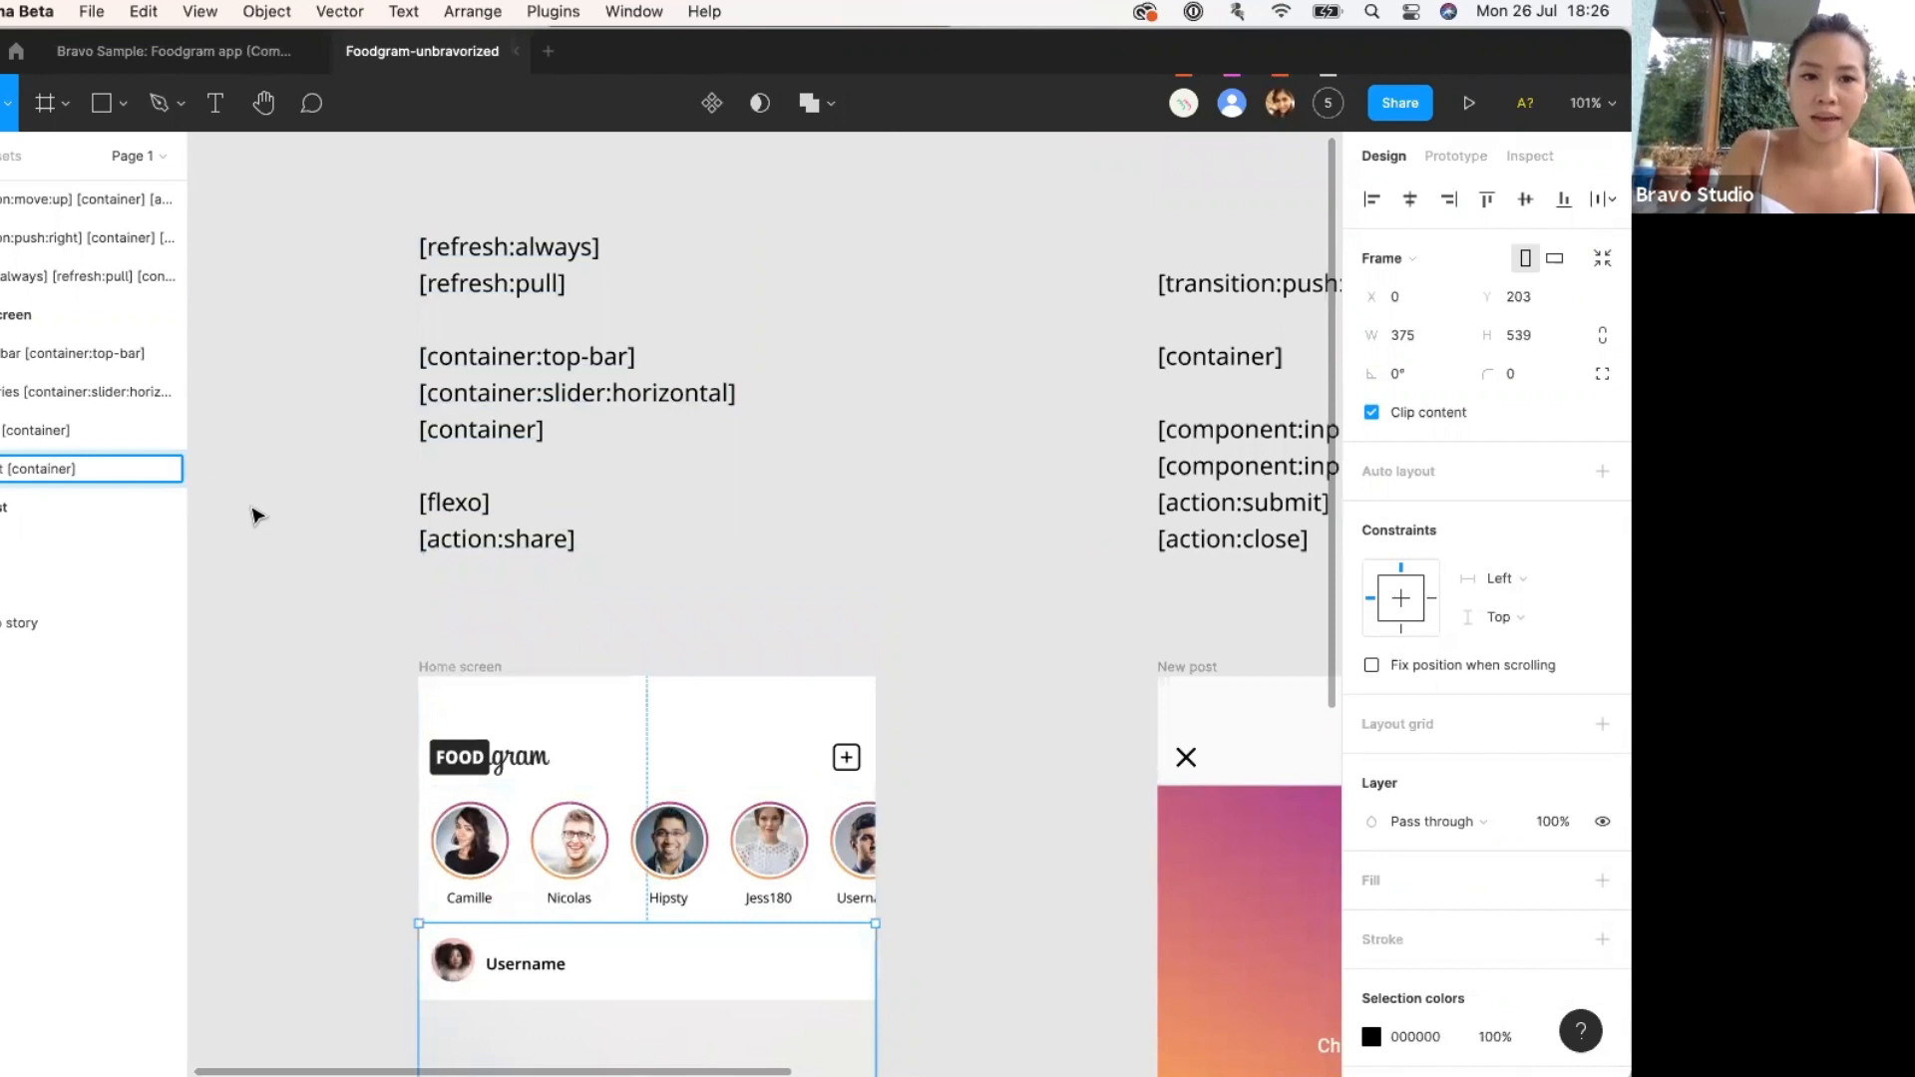
click(261, 516)
scroll(262, 518, down, 4)
scroll(264, 519, down, 1)
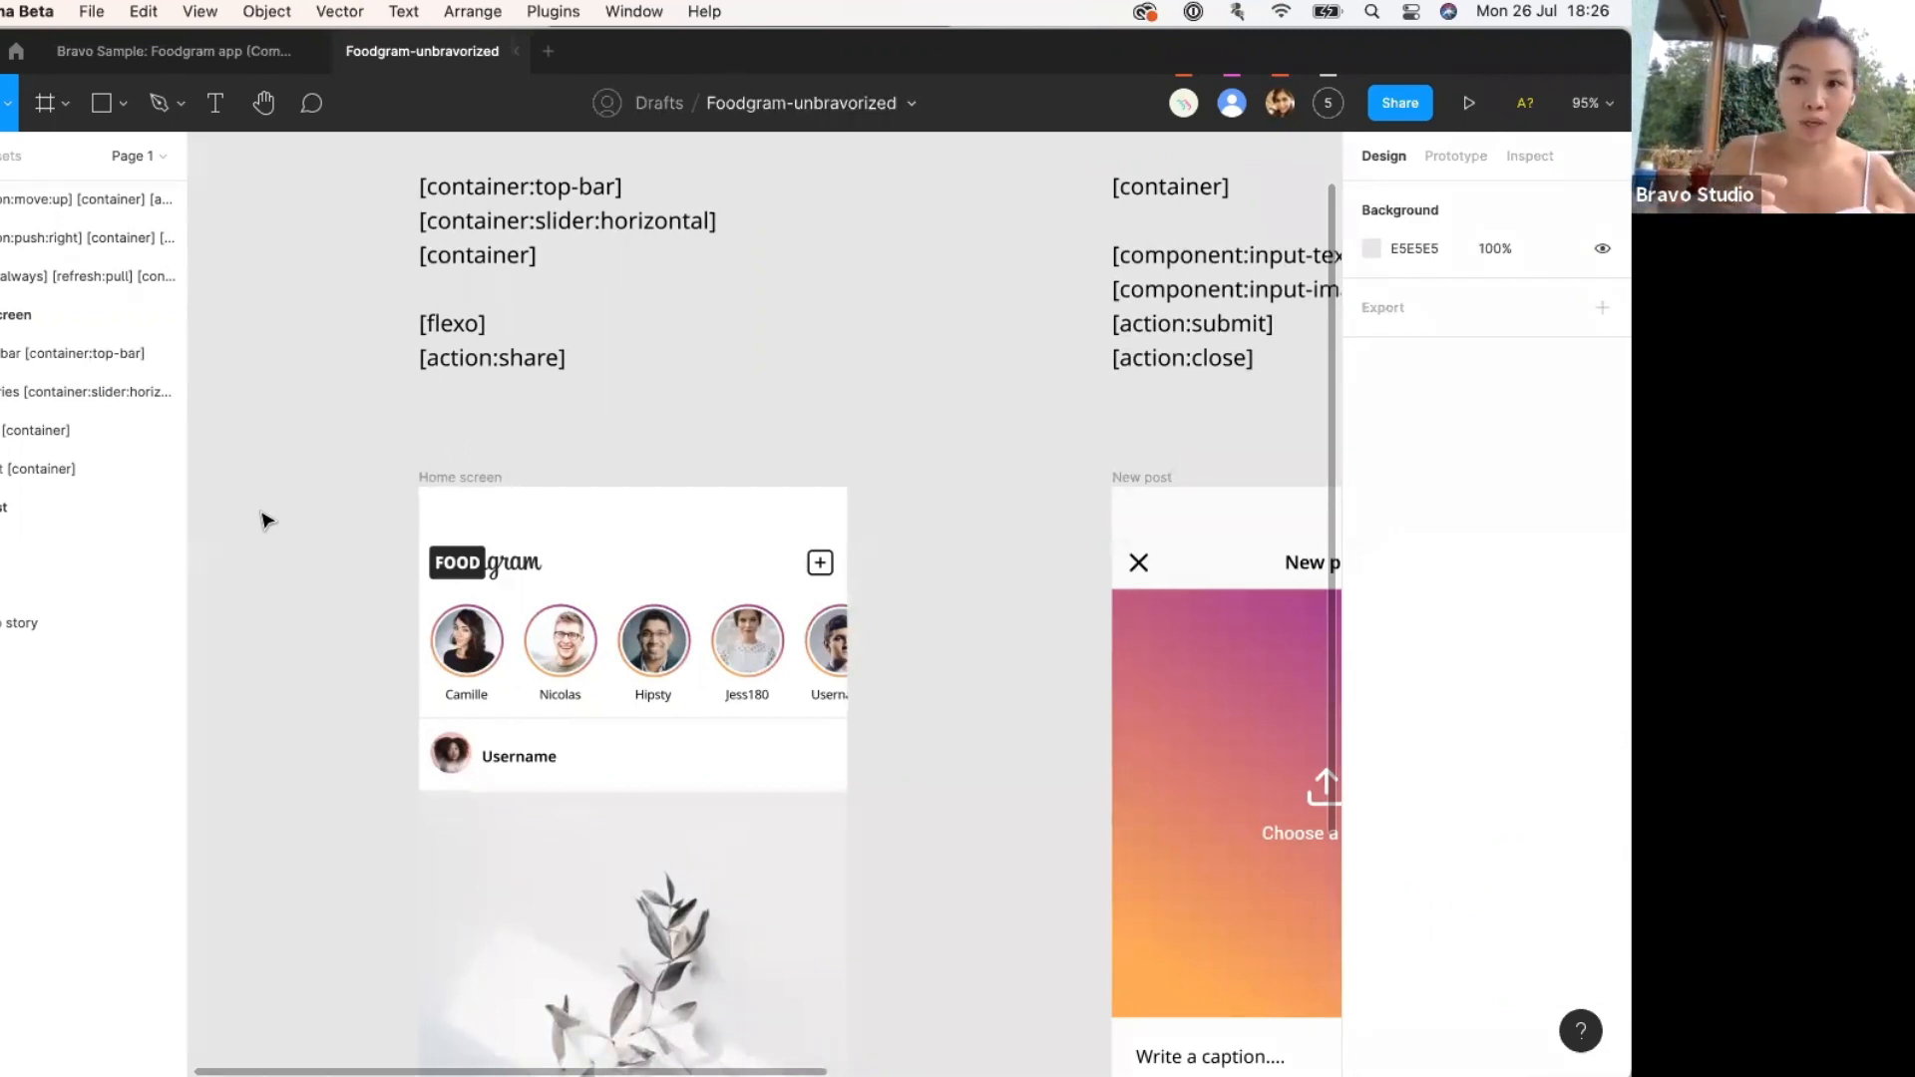
scroll(264, 520, up, 3)
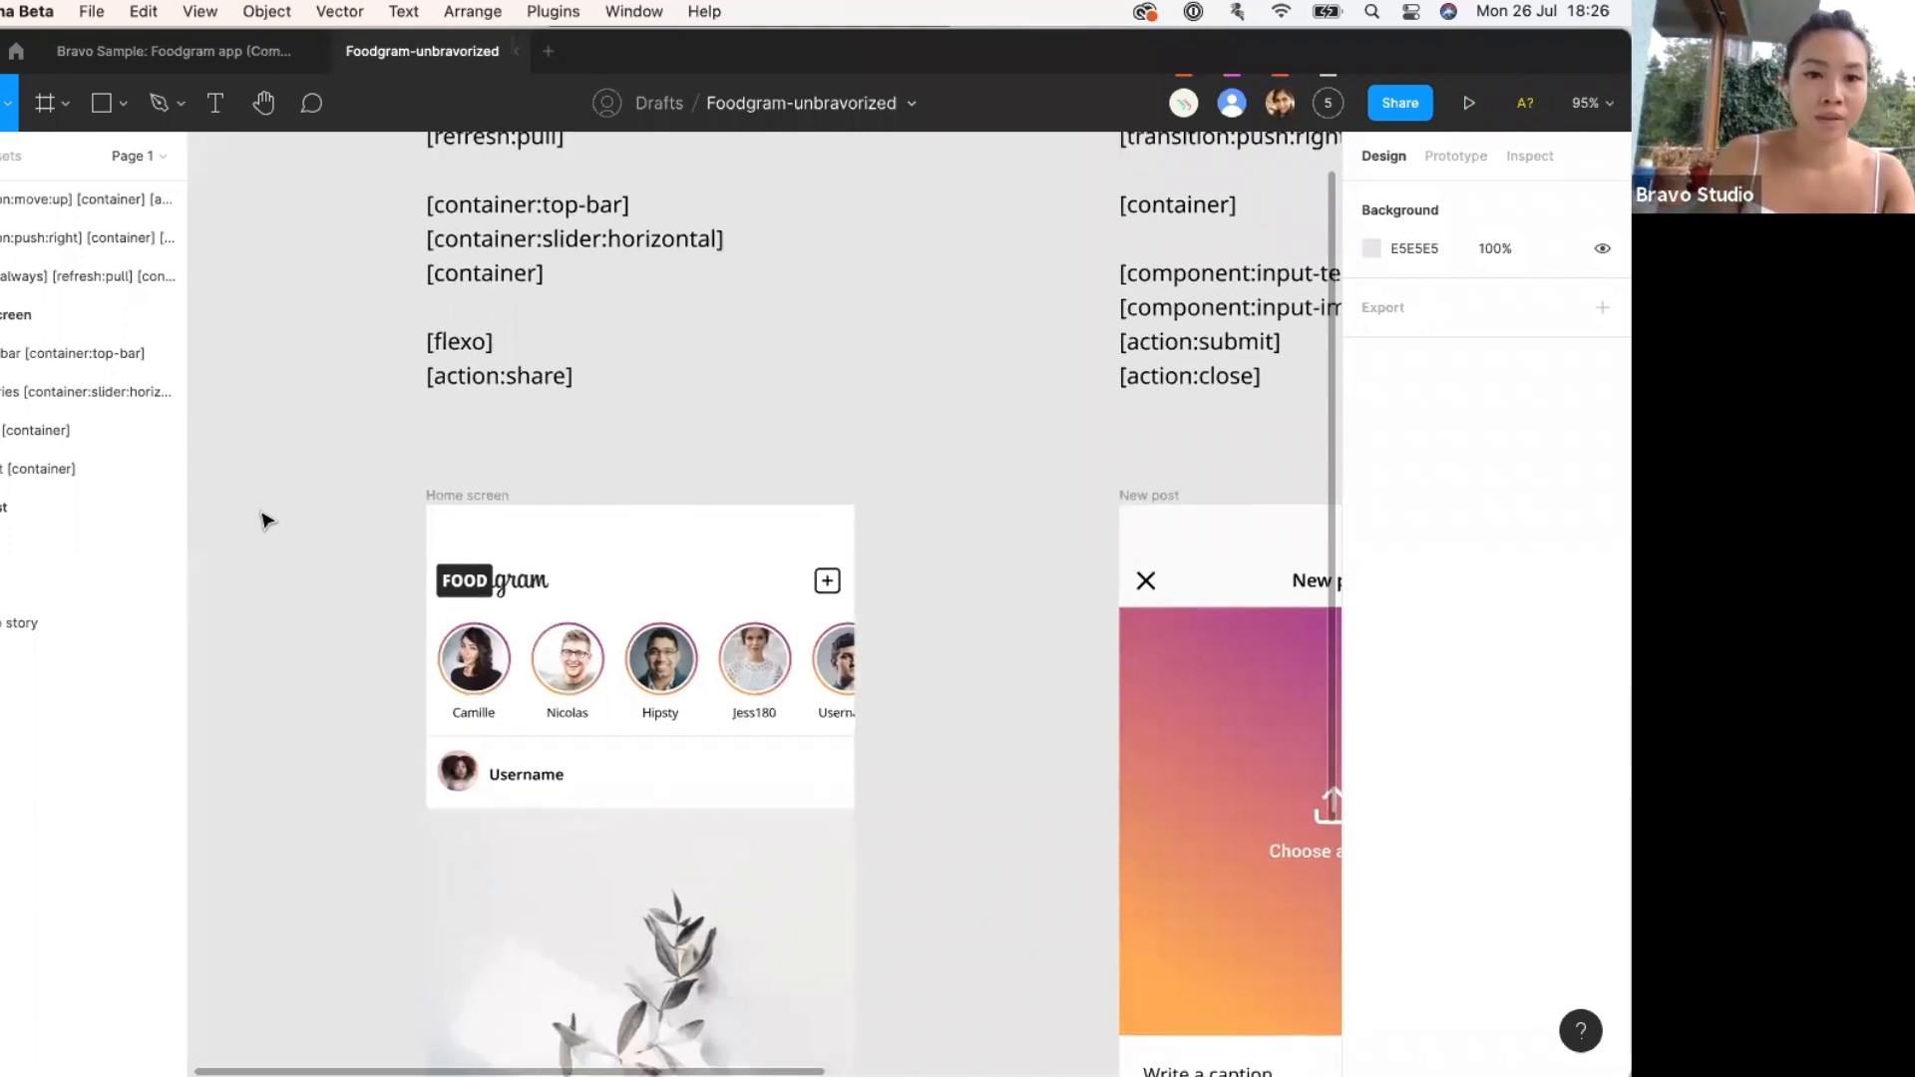
click(598, 598)
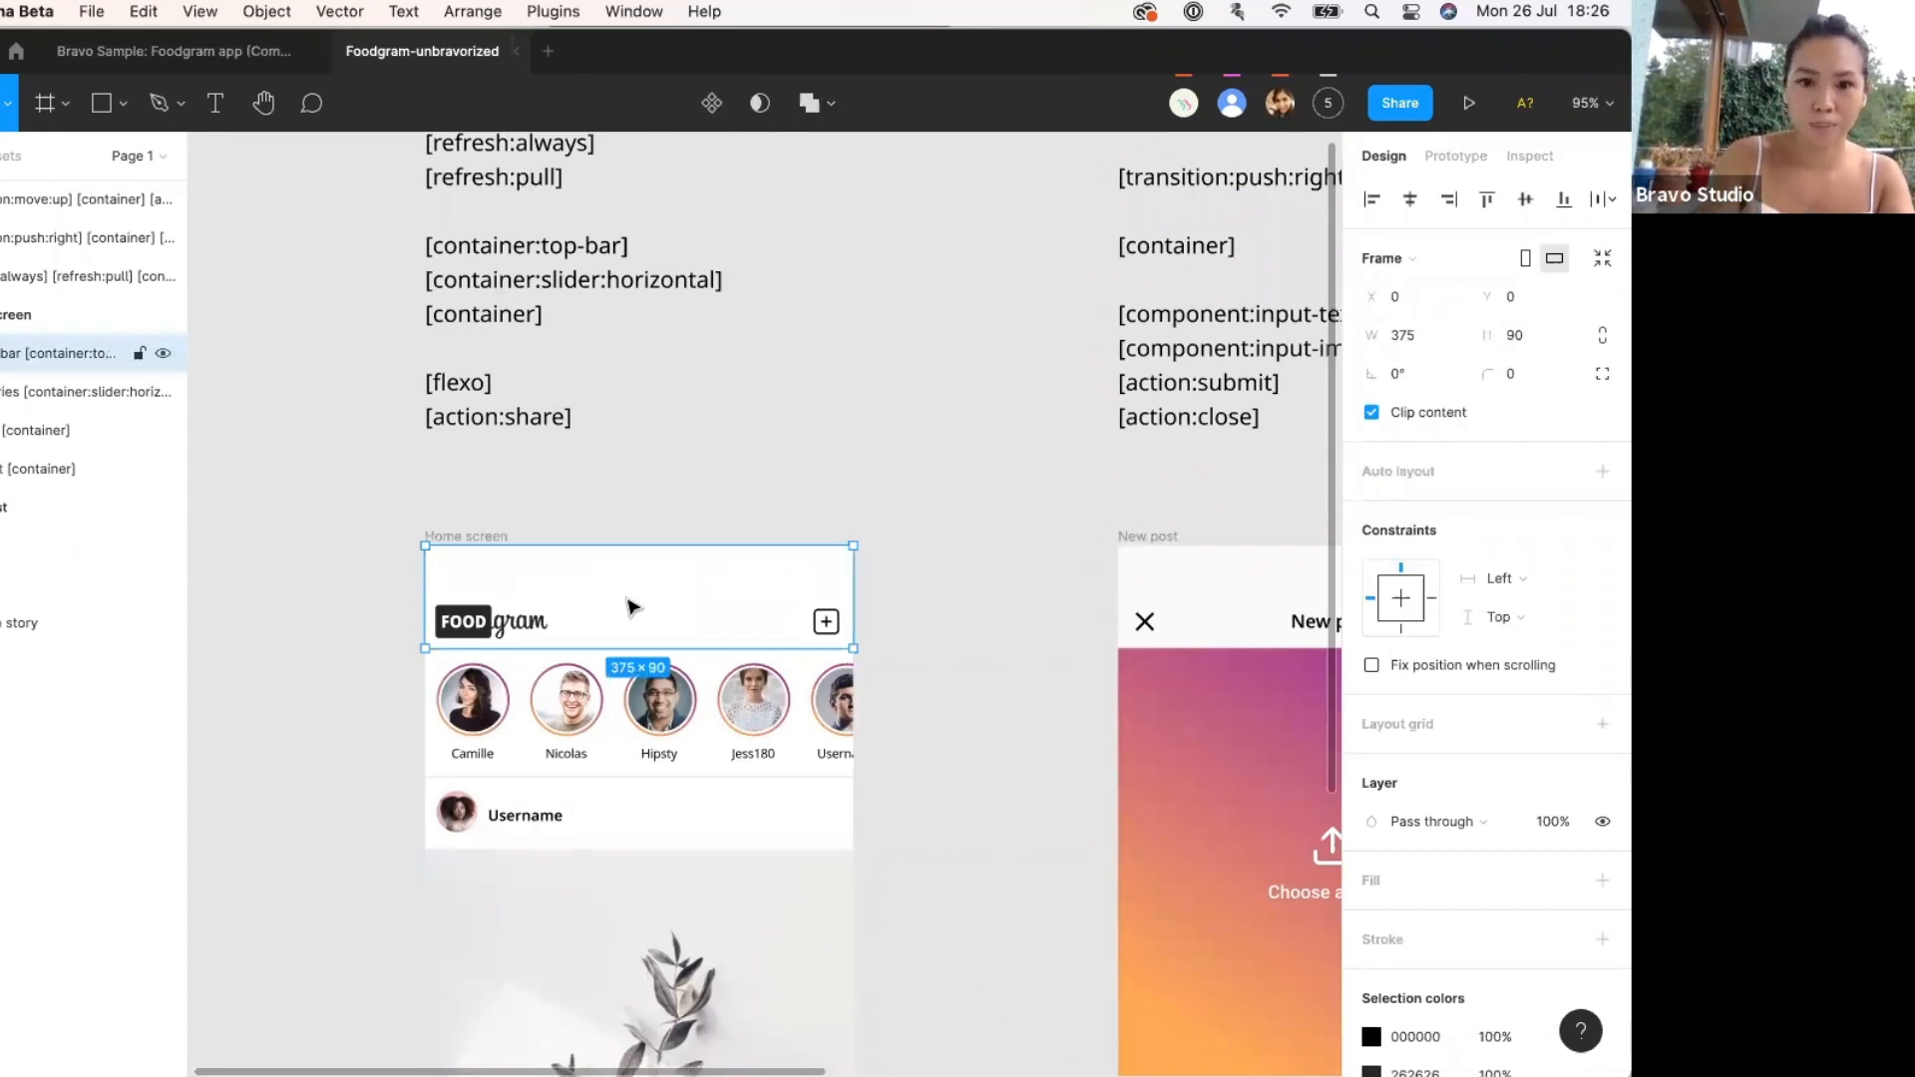
scroll(642, 578, up, 5)
click(750, 609)
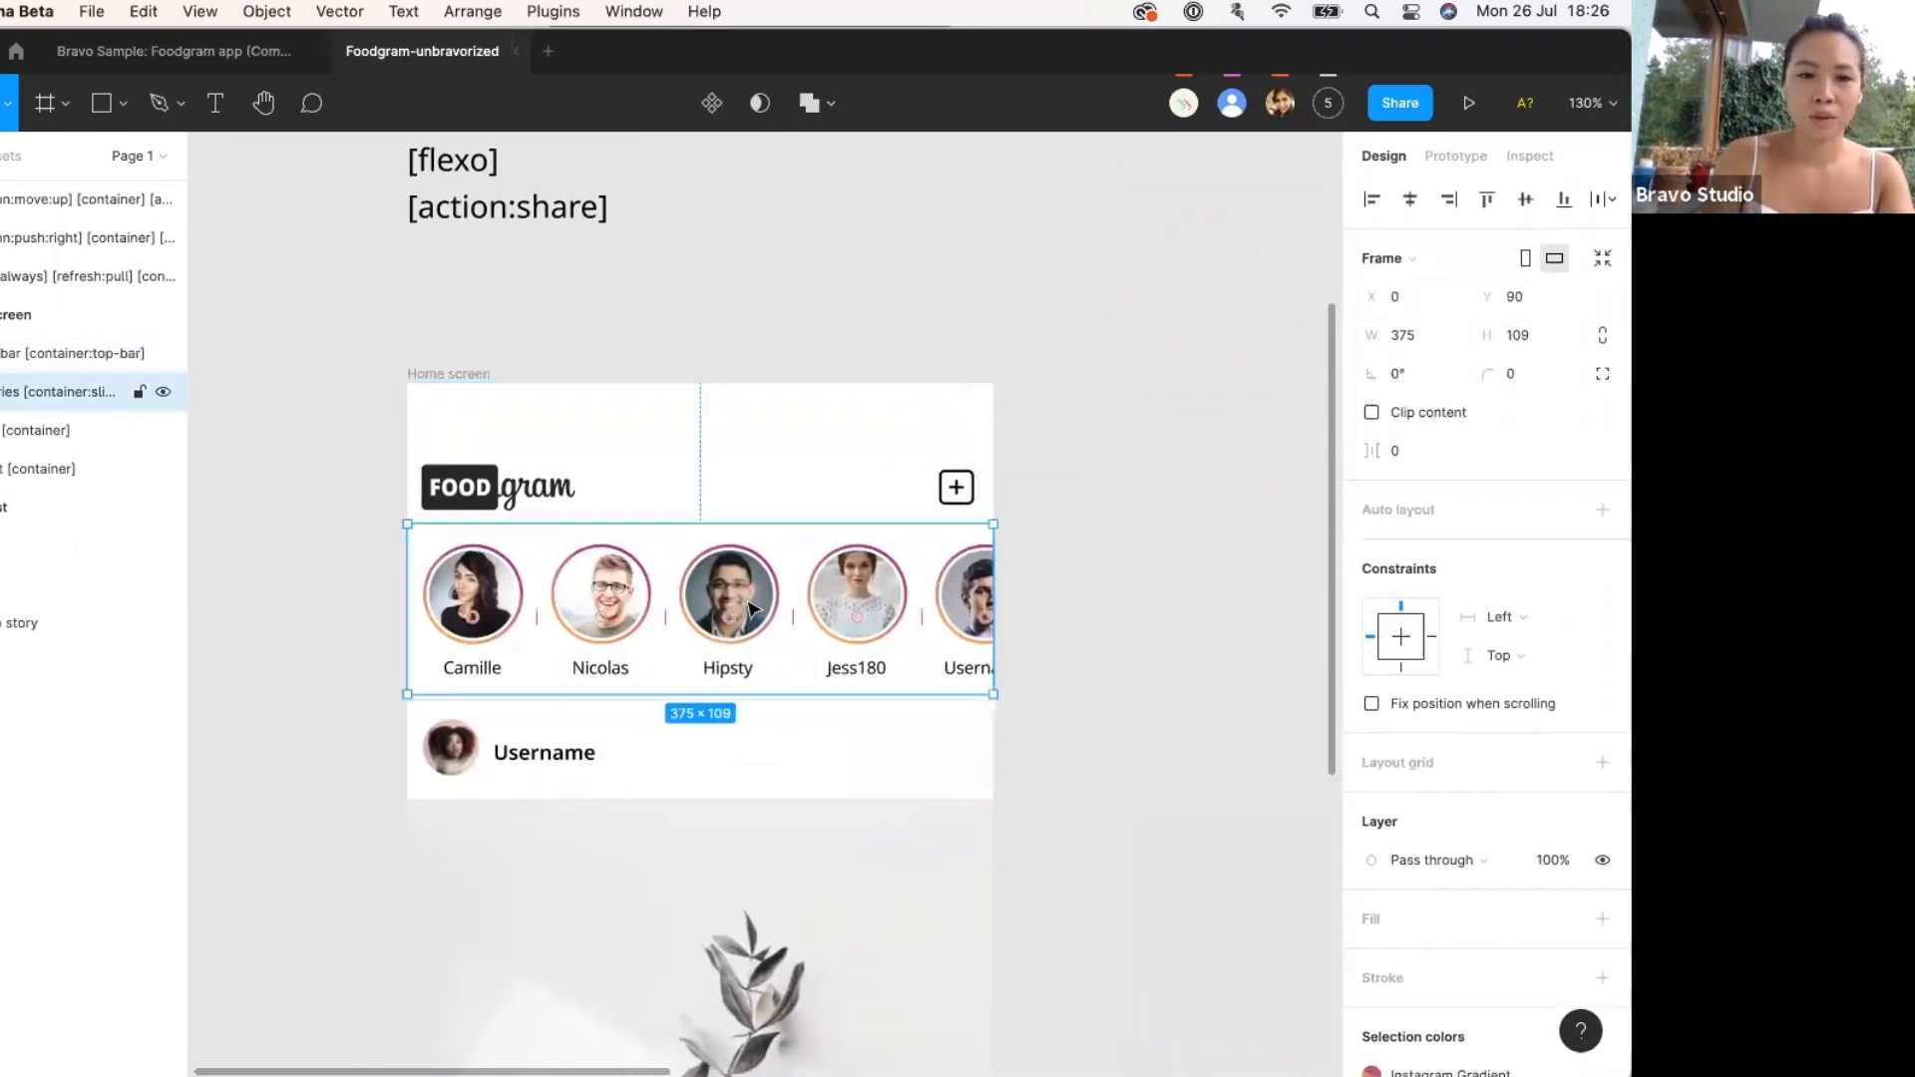
scroll(744, 579, down, 5)
scroll(788, 638, up, 4)
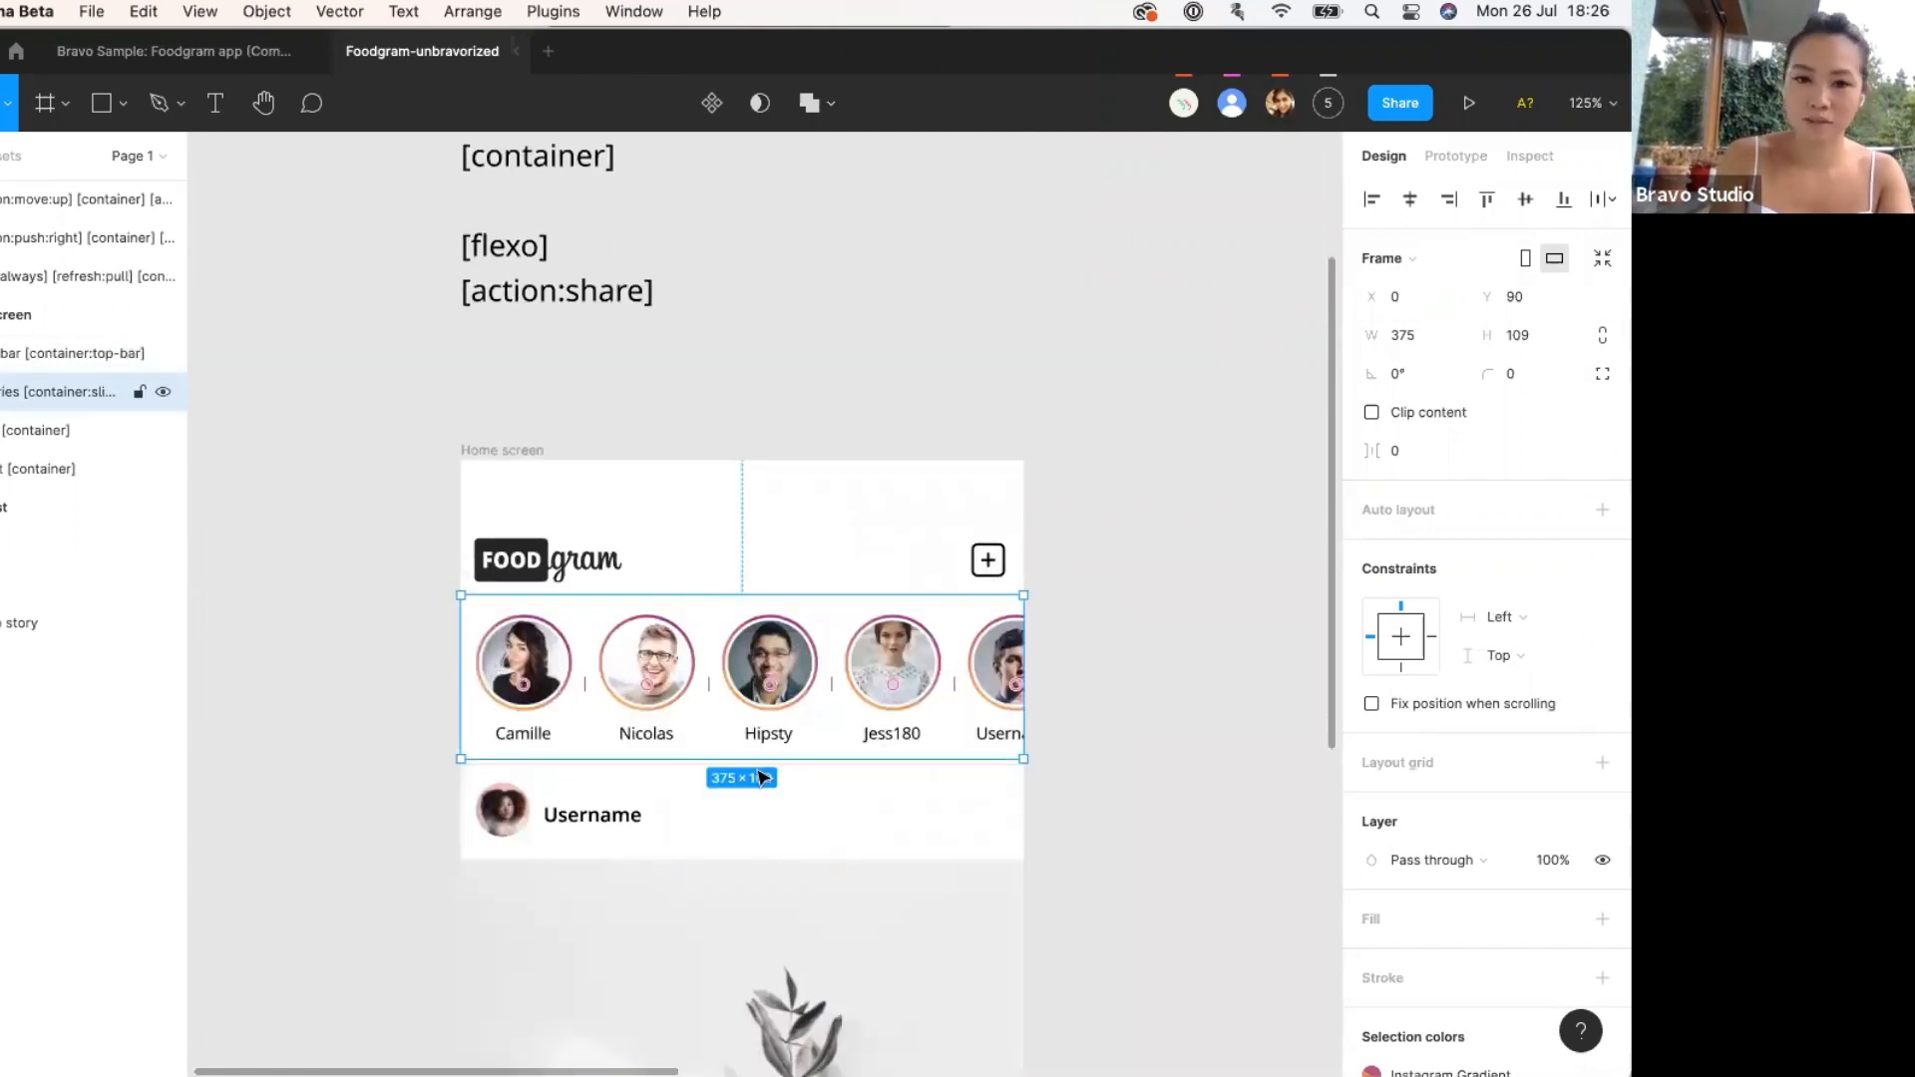
scroll(525, 723, down, 5)
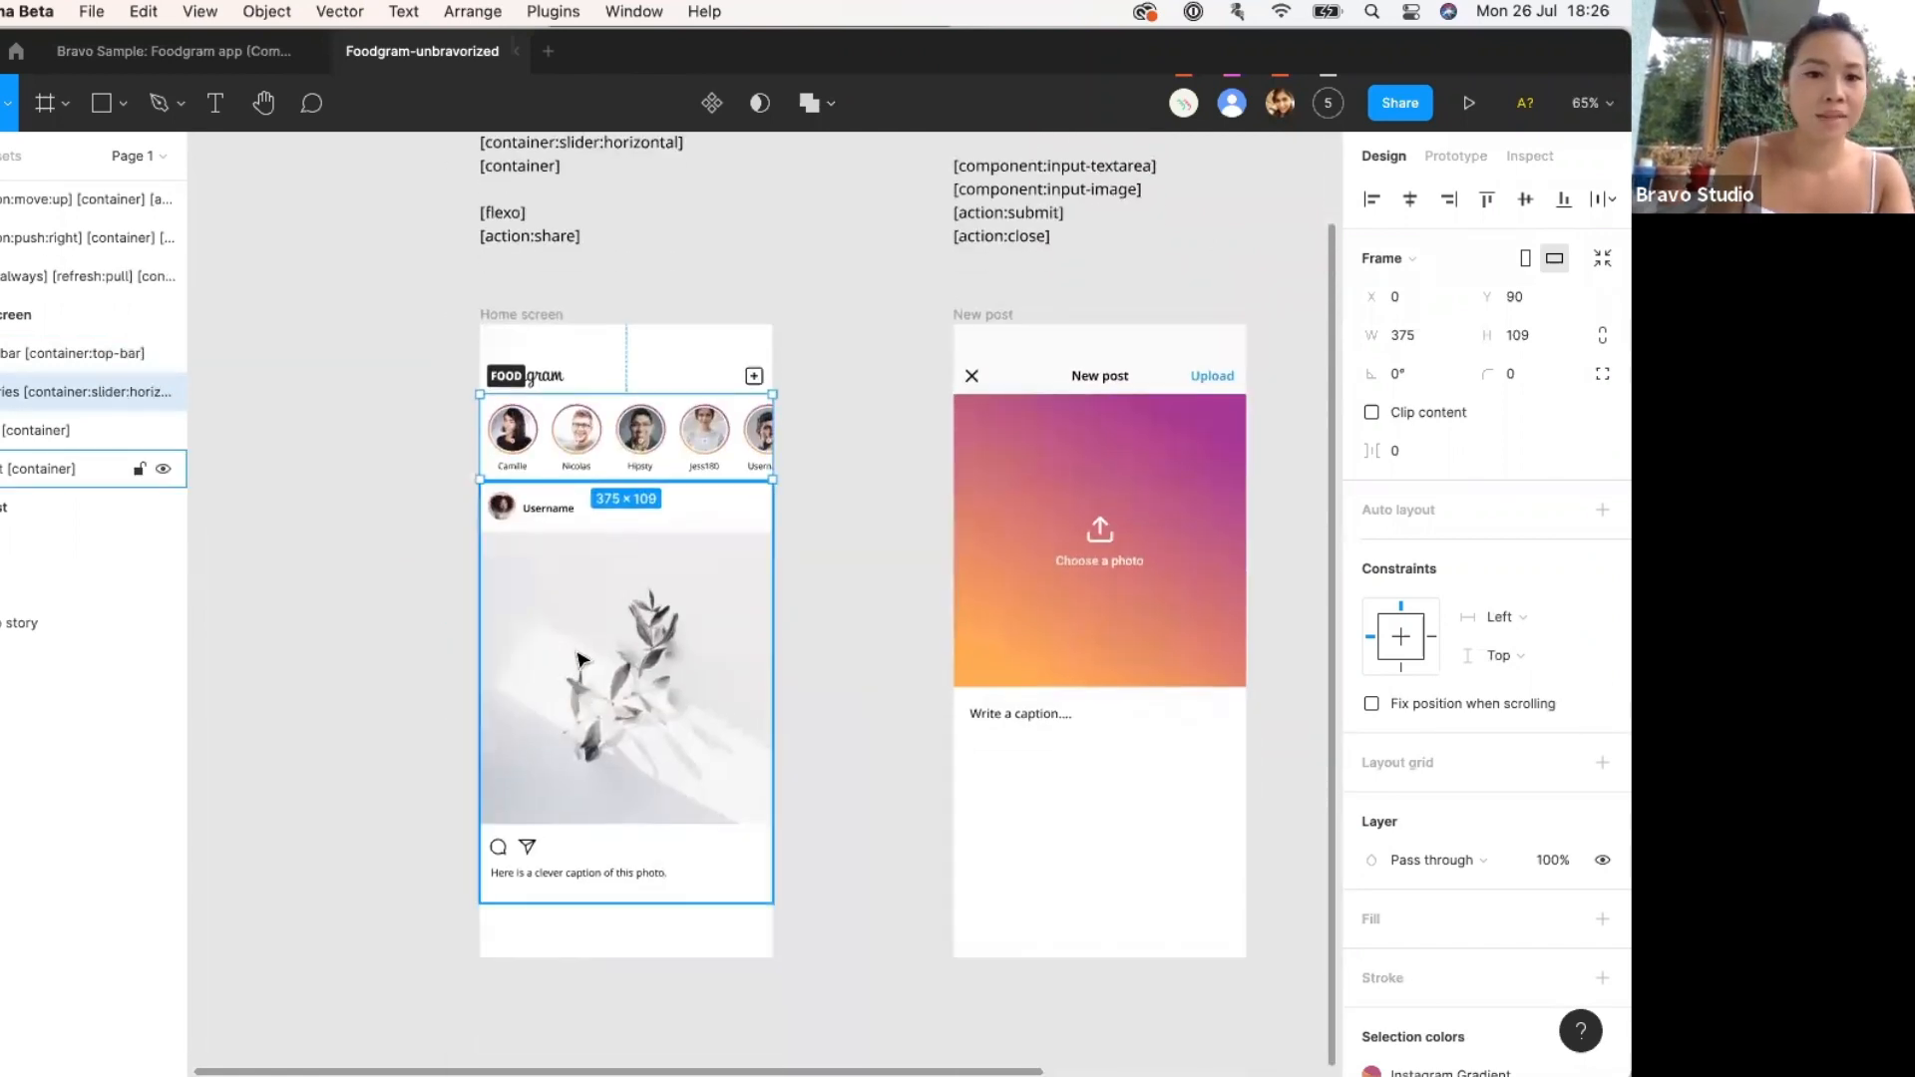
click(578, 661)
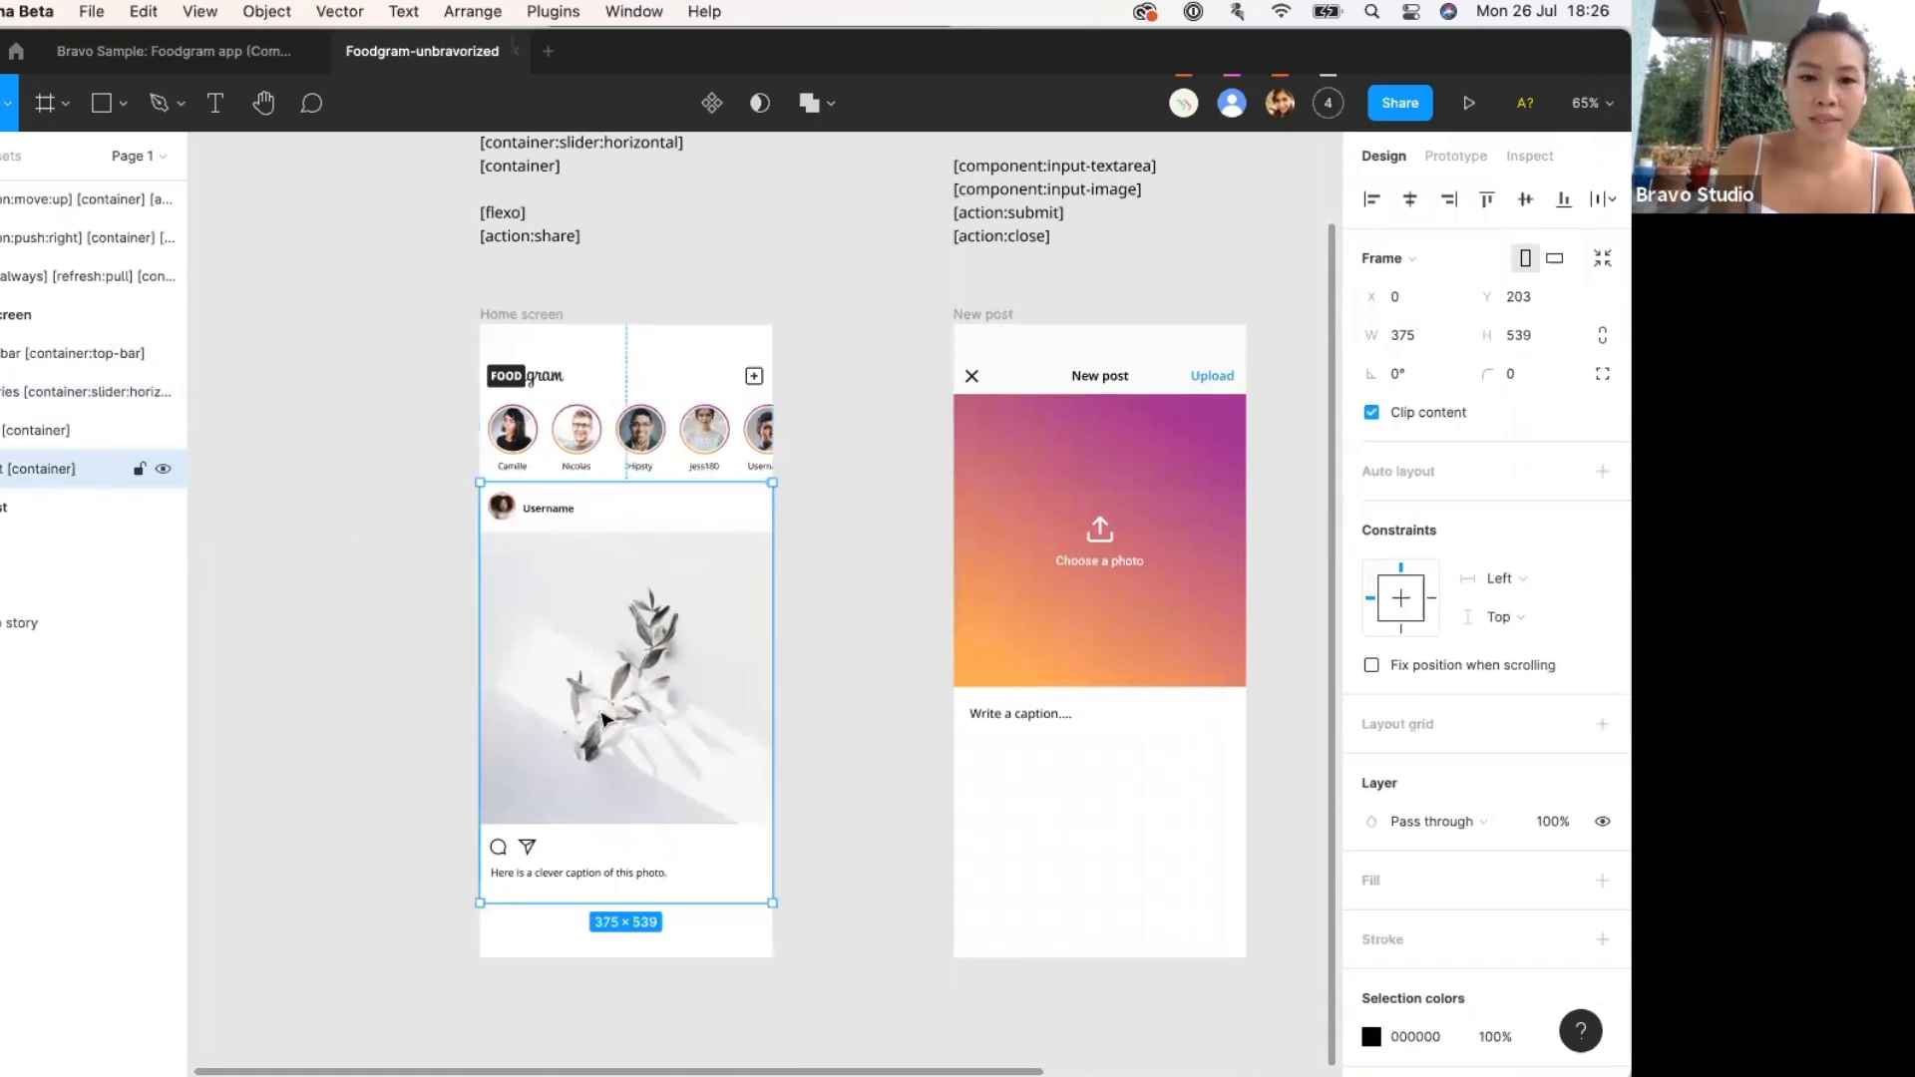
click(846, 667)
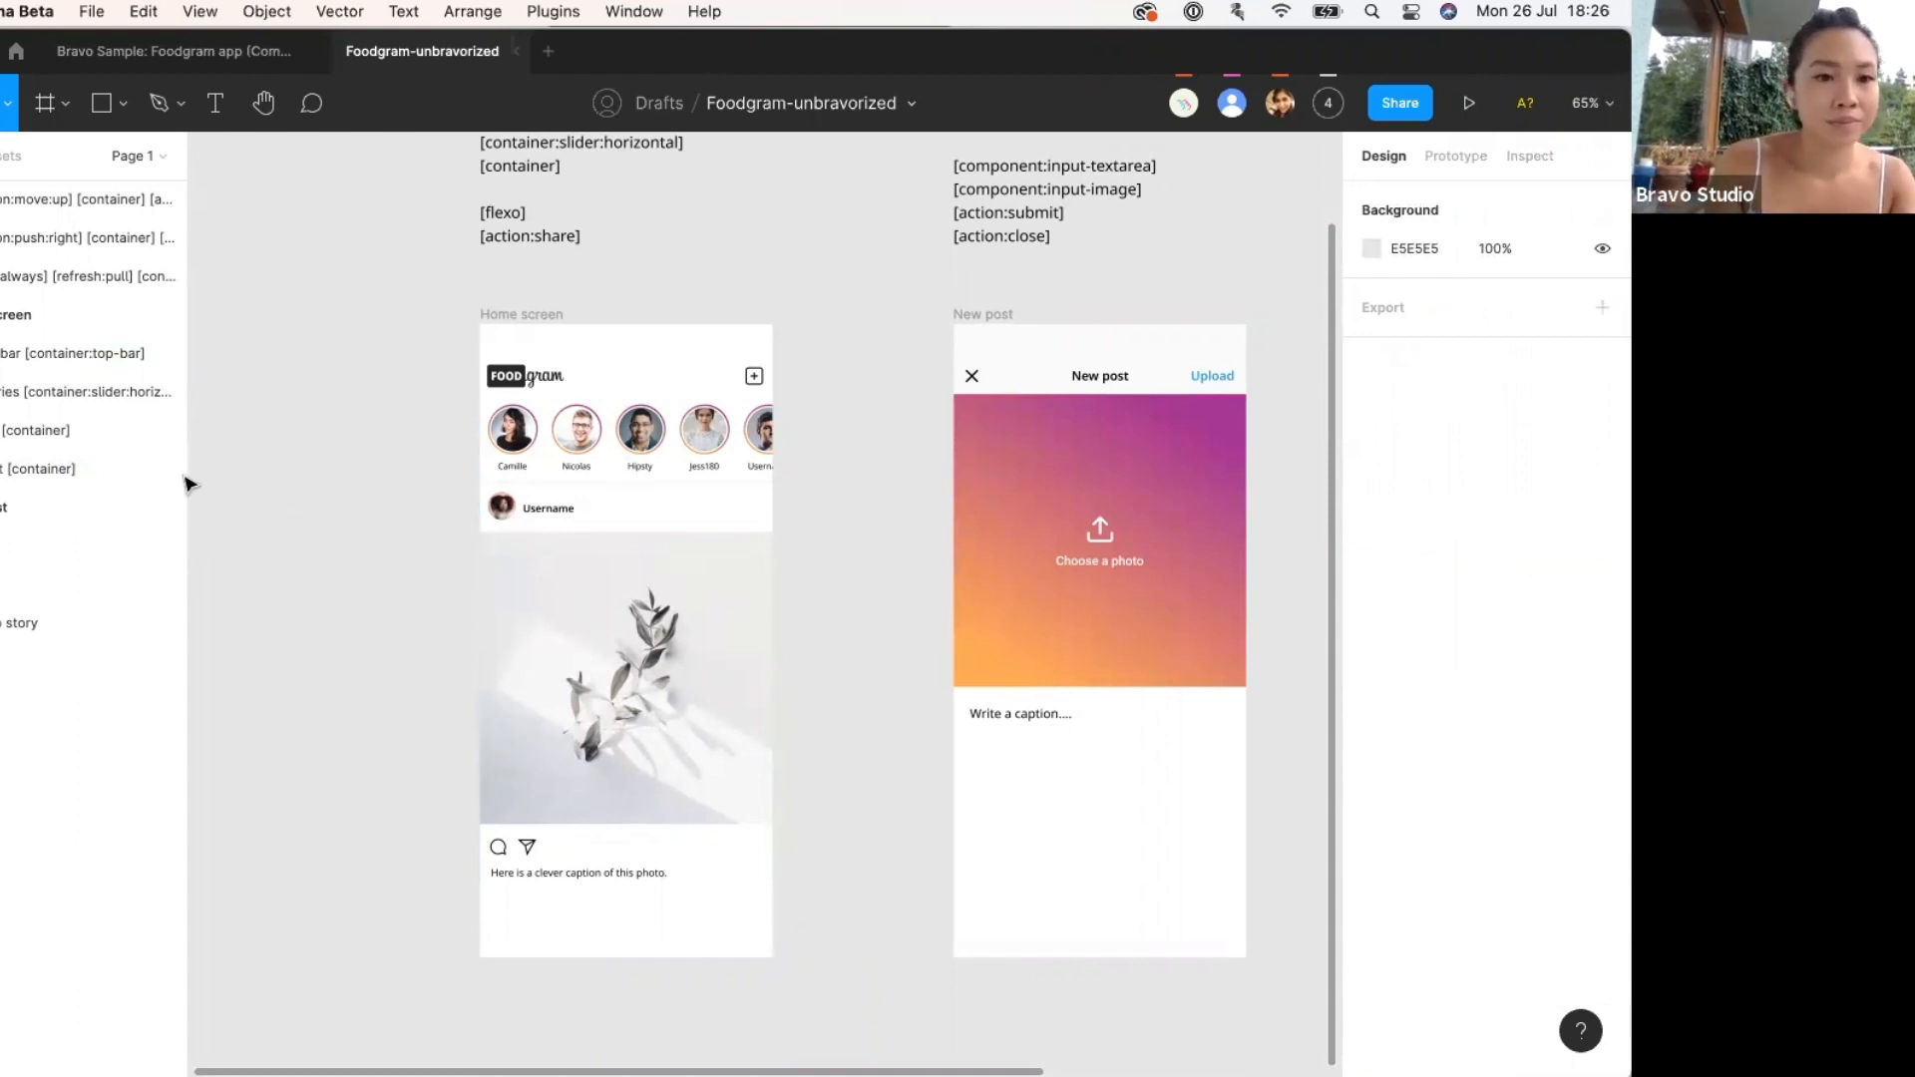
scroll(256, 479, up, 4)
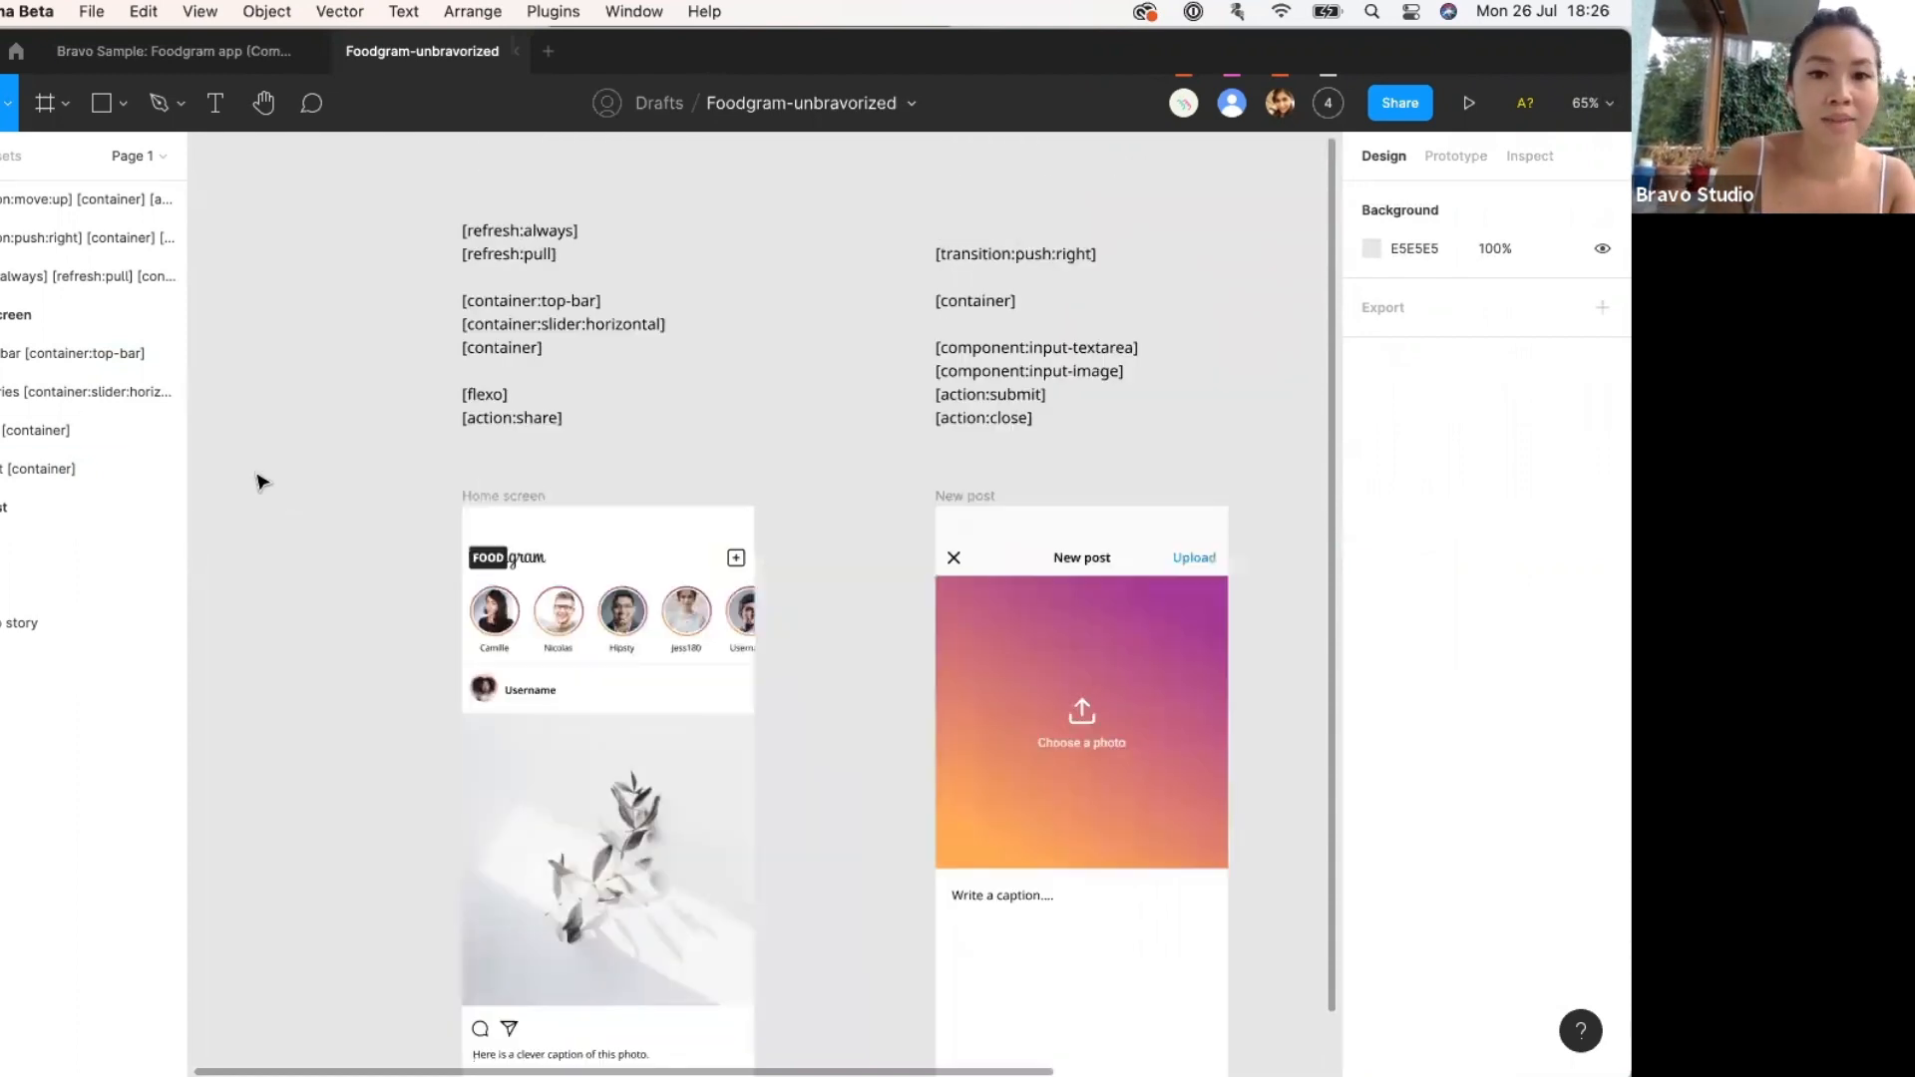
Rename the frame to 'Home screen [refresh:always][refresh:pull]' using the tags from the list.
double_click(527, 255)
click(567, 257)
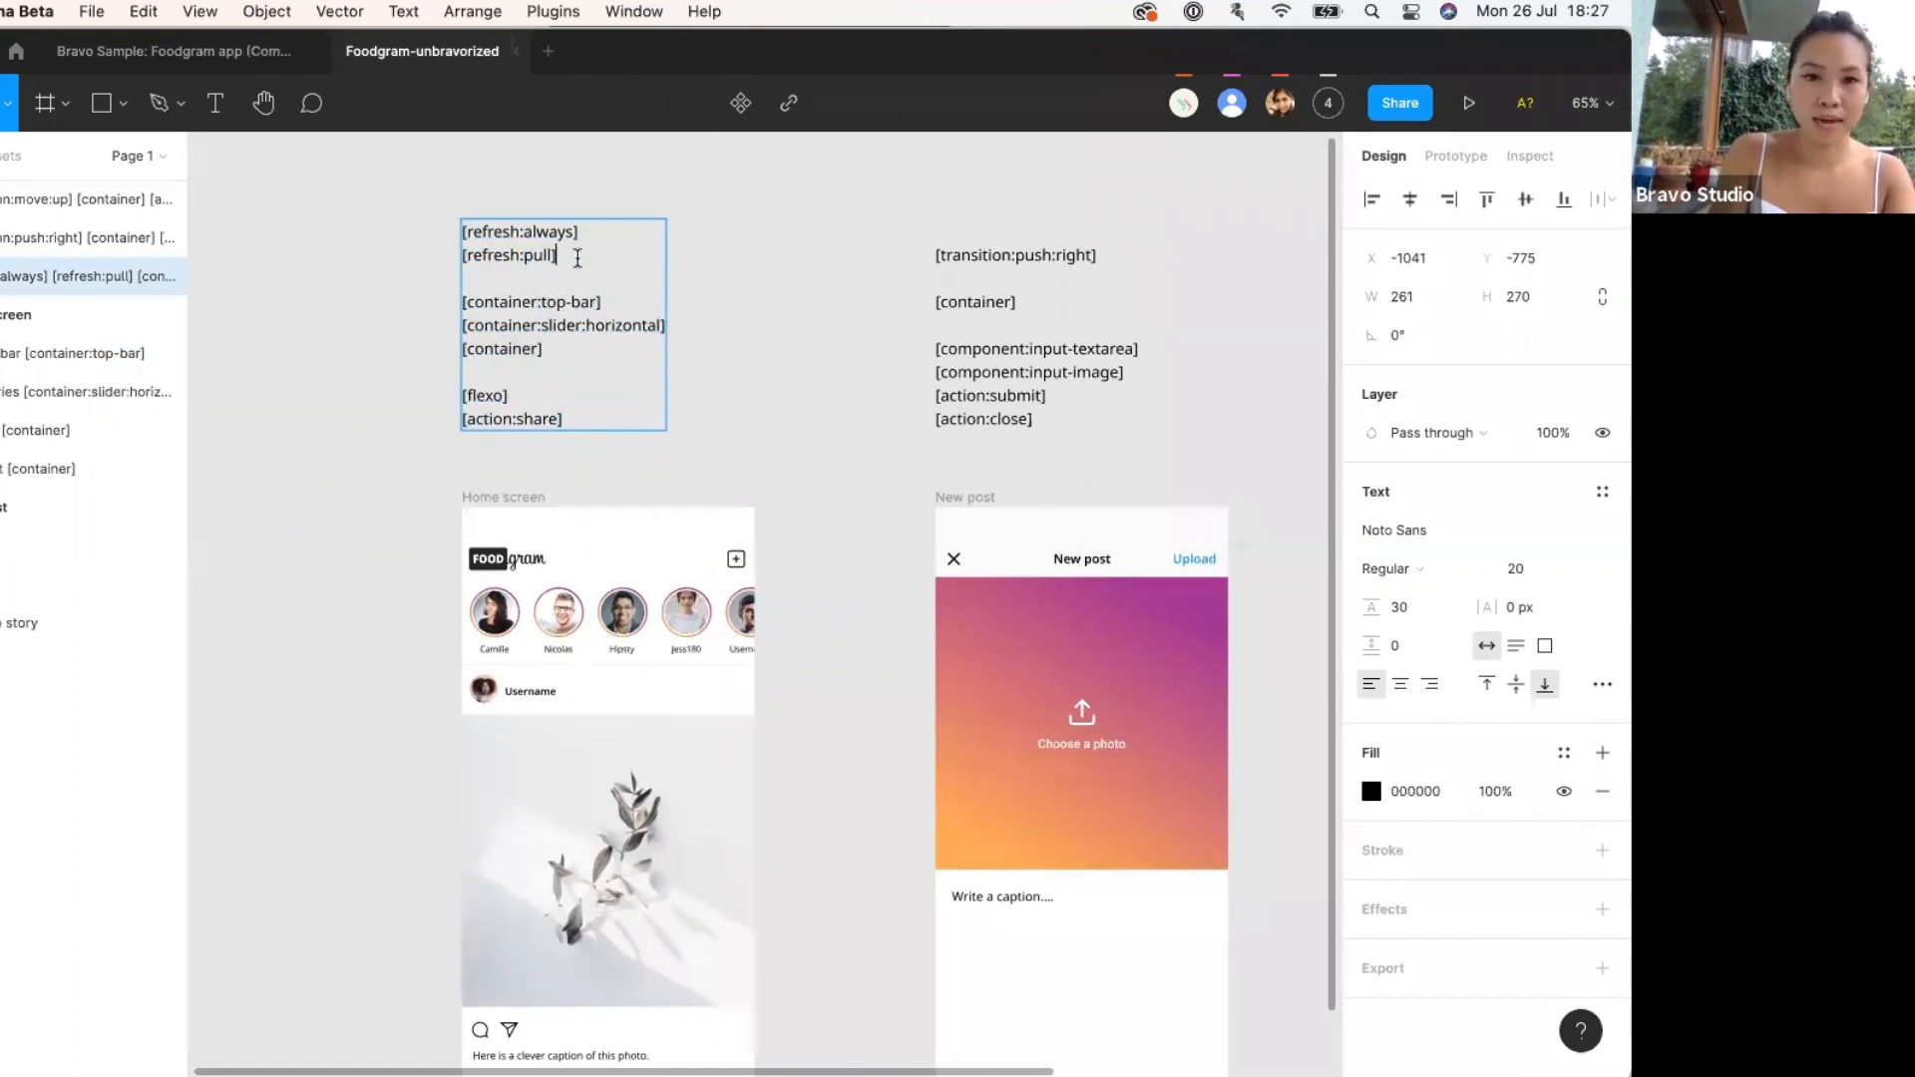
shift+click(445, 231)
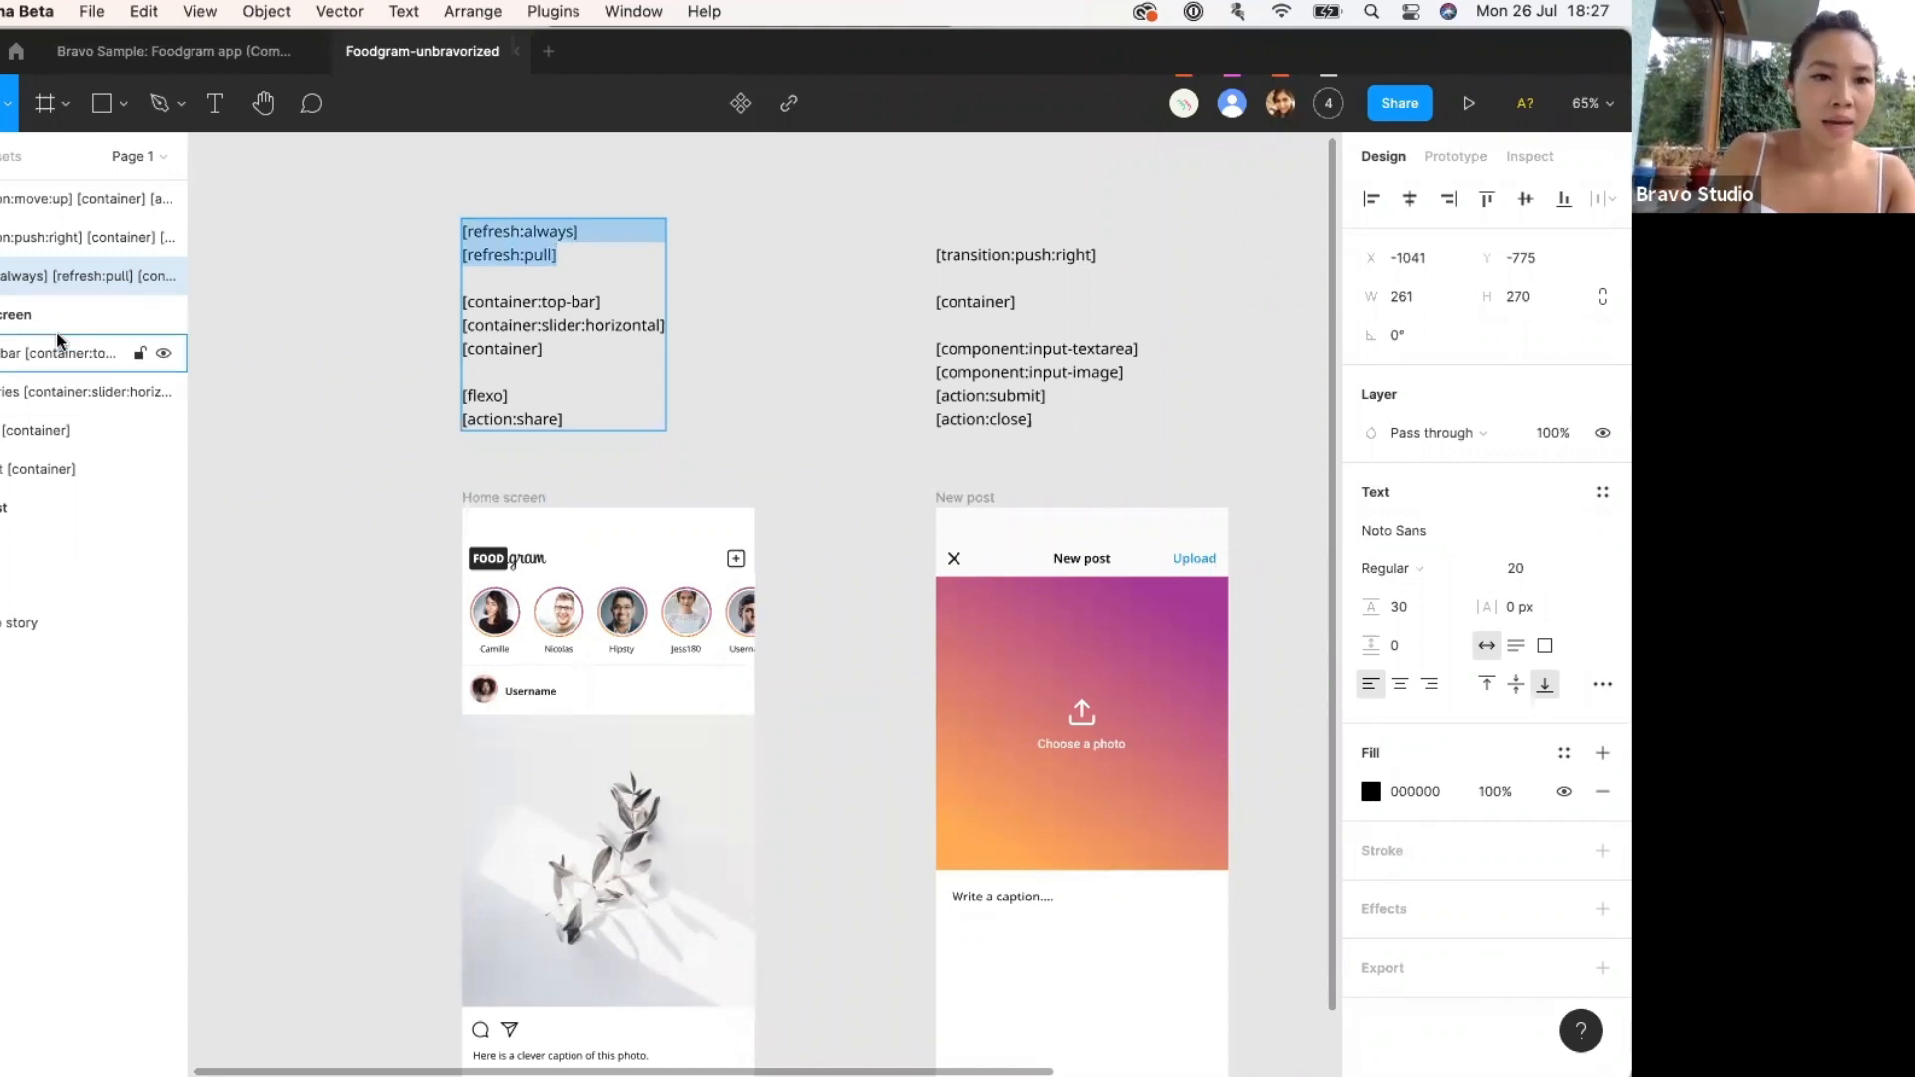
double_click(22, 315)
key(ctrl+v)
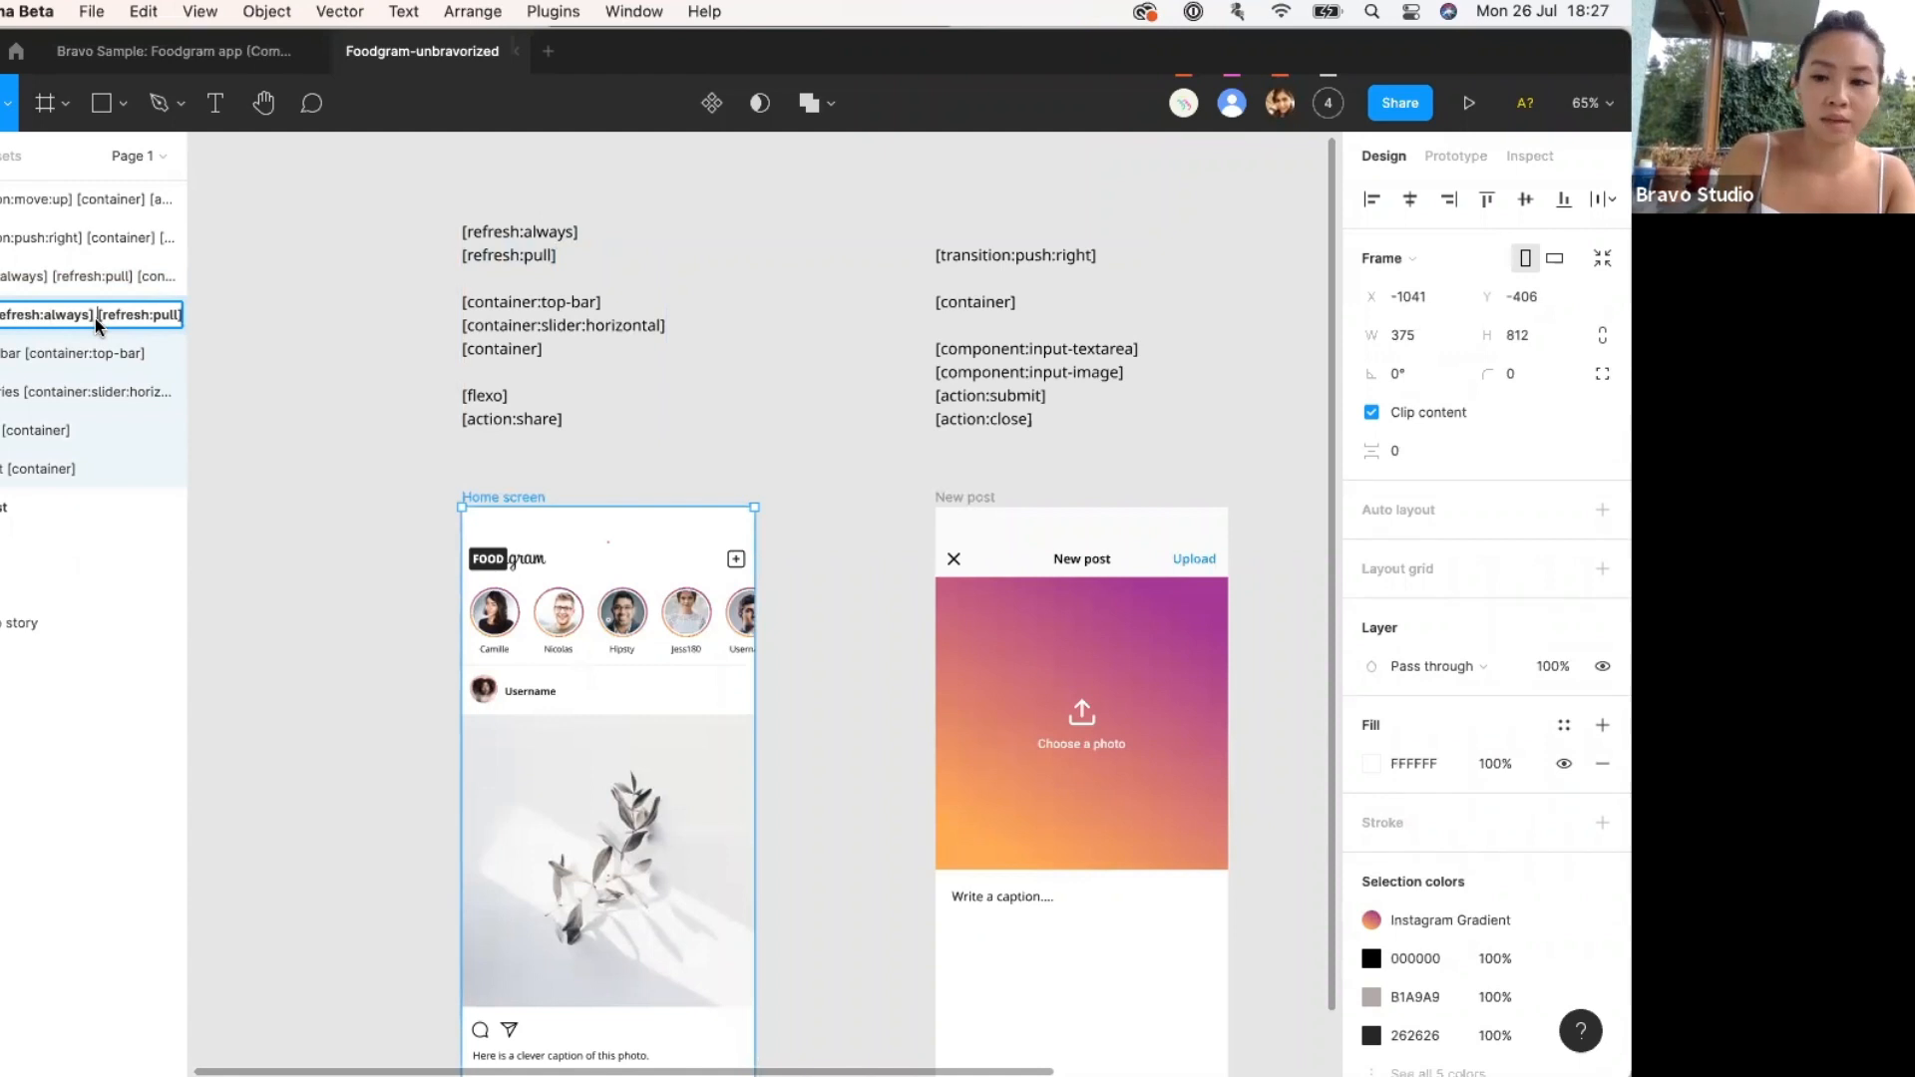
click(282, 415)
scroll(321, 462, down, 2)
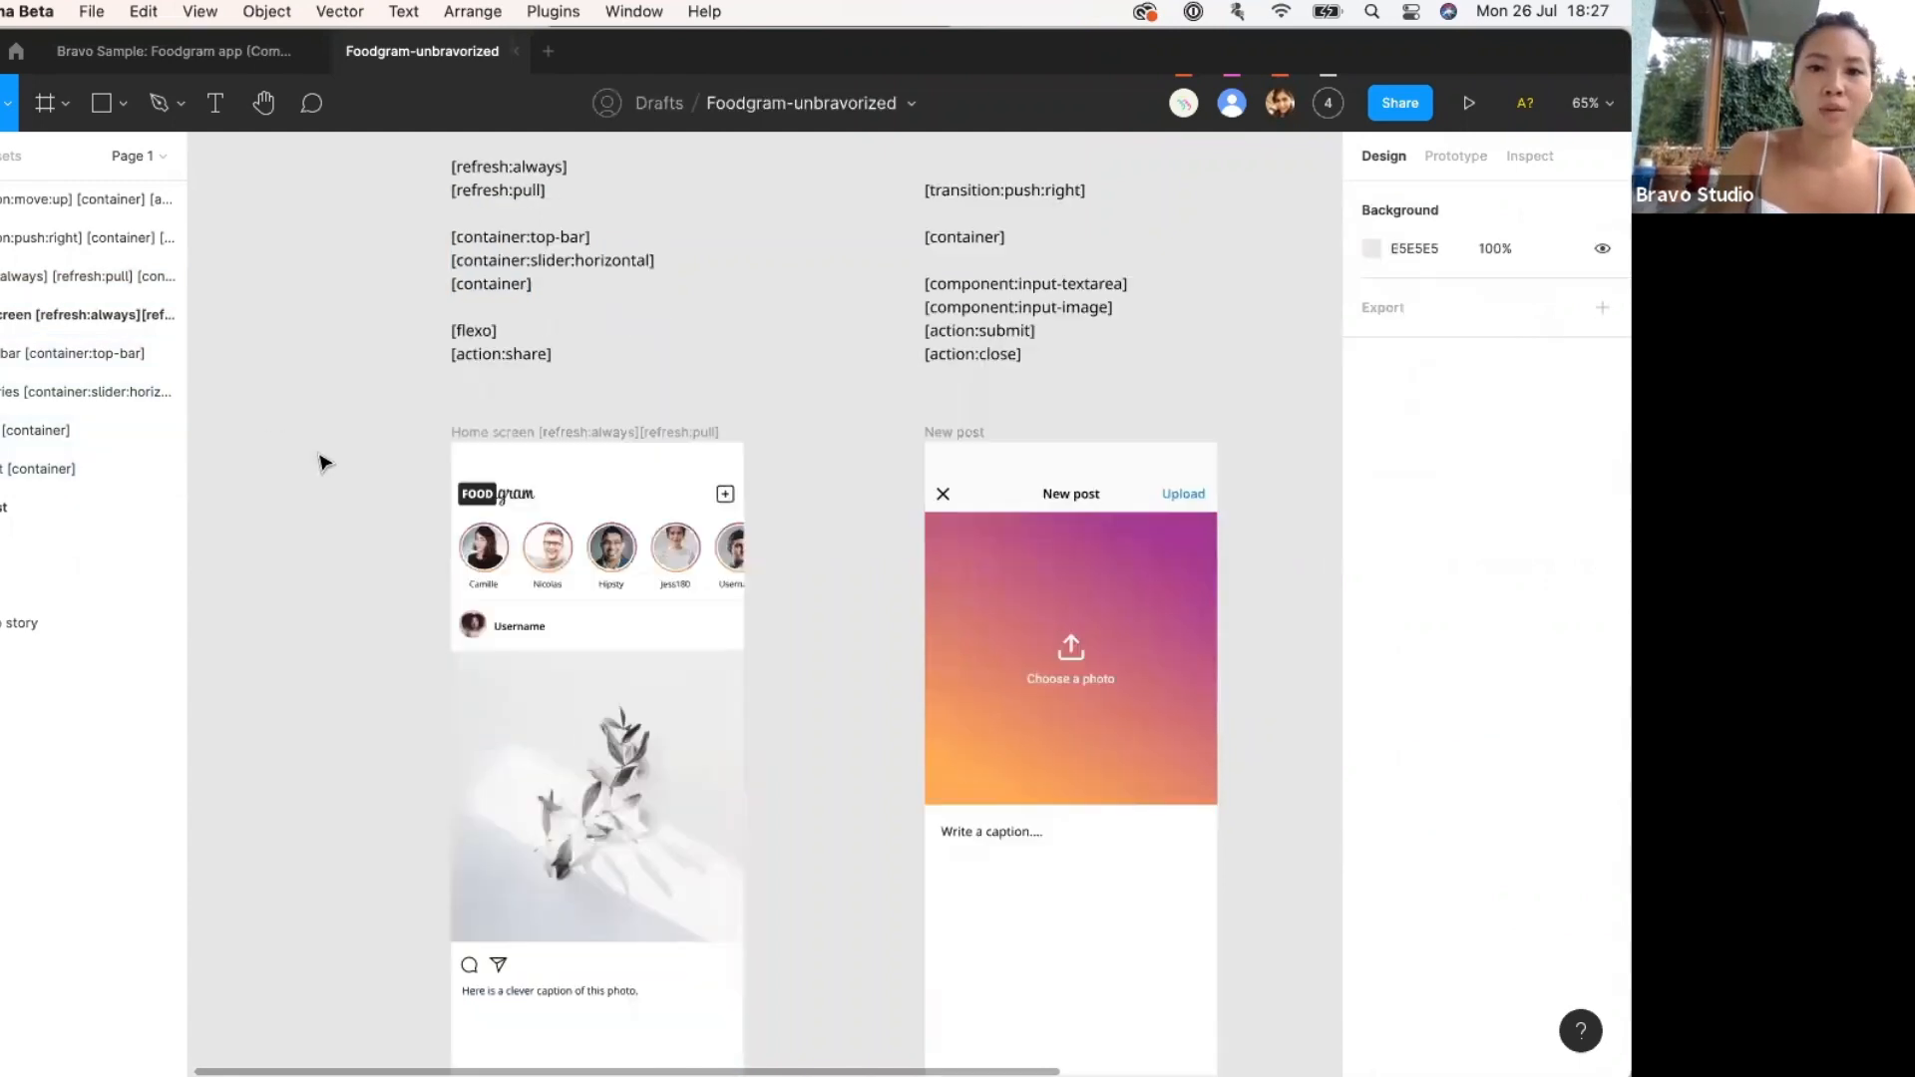
scroll(321, 462, down, 1)
scroll(710, 394, down, 1)
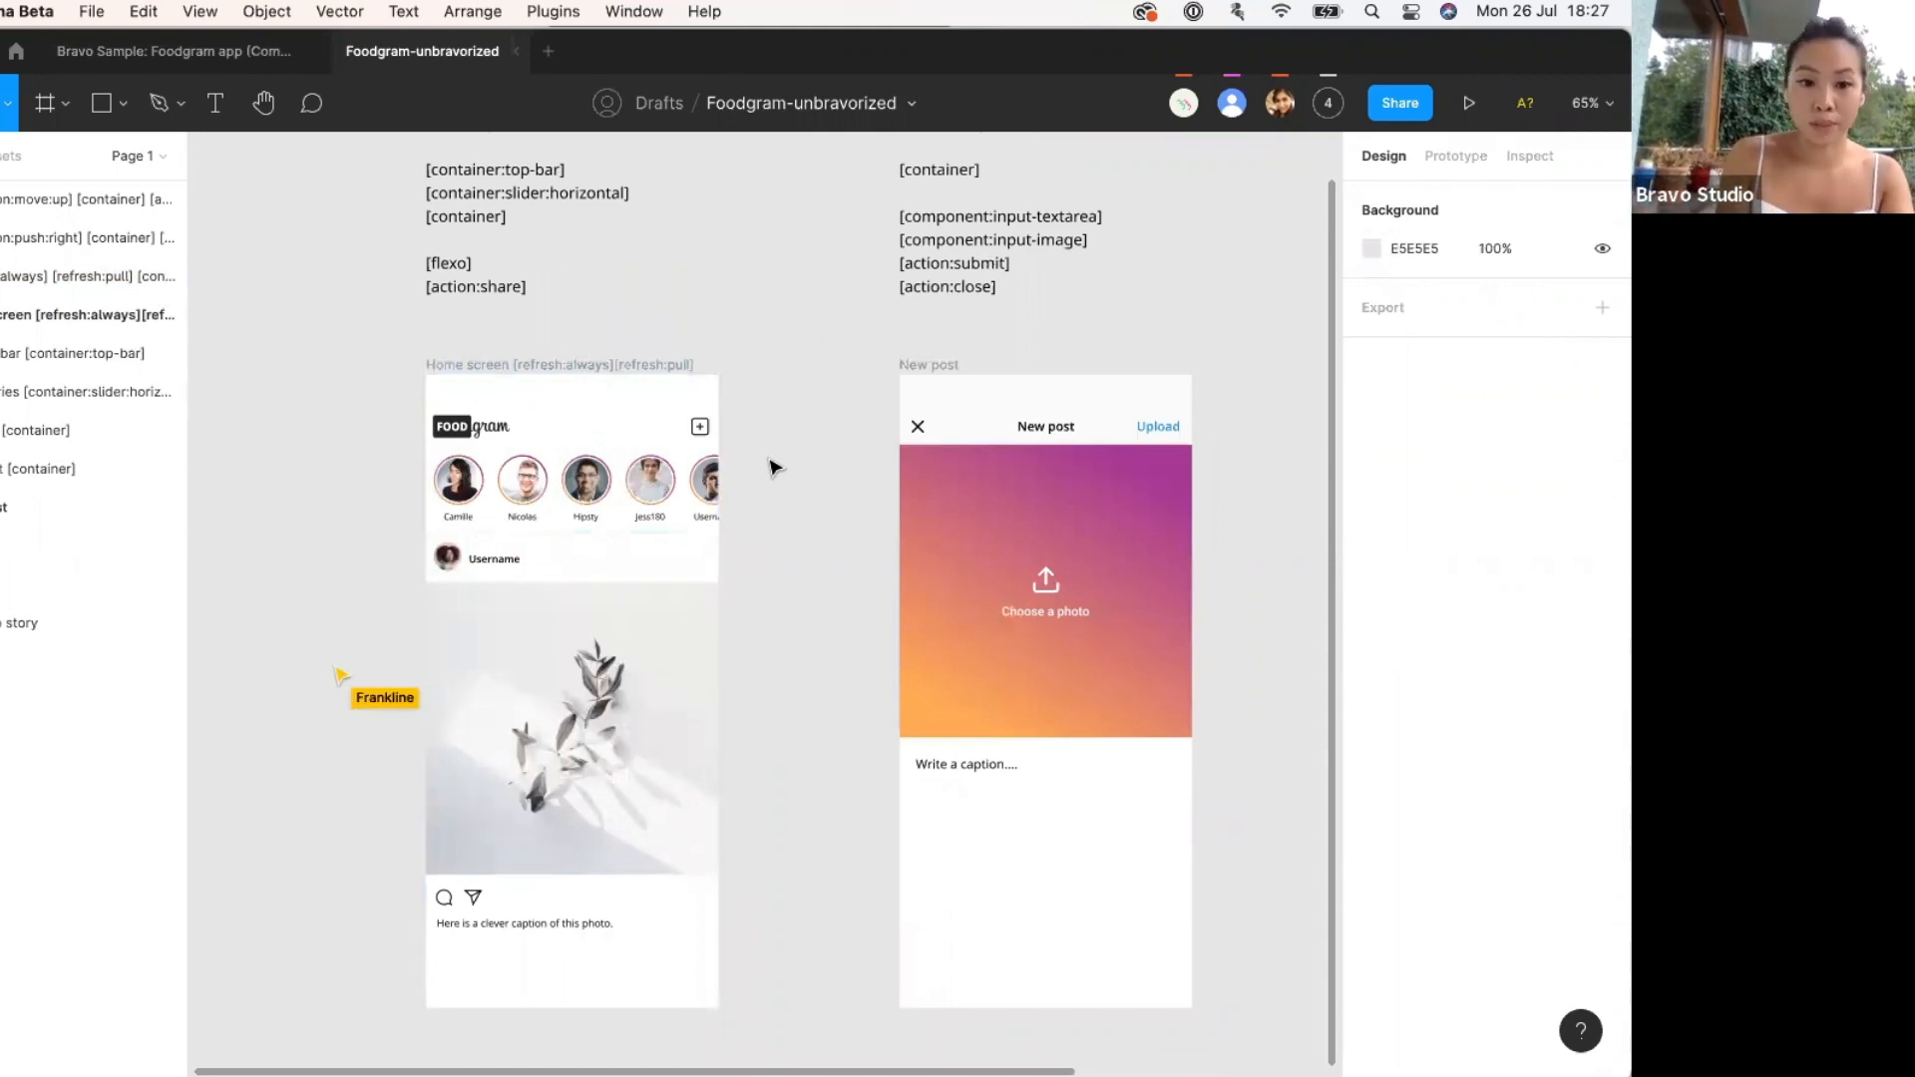
scroll(775, 466, down, 2)
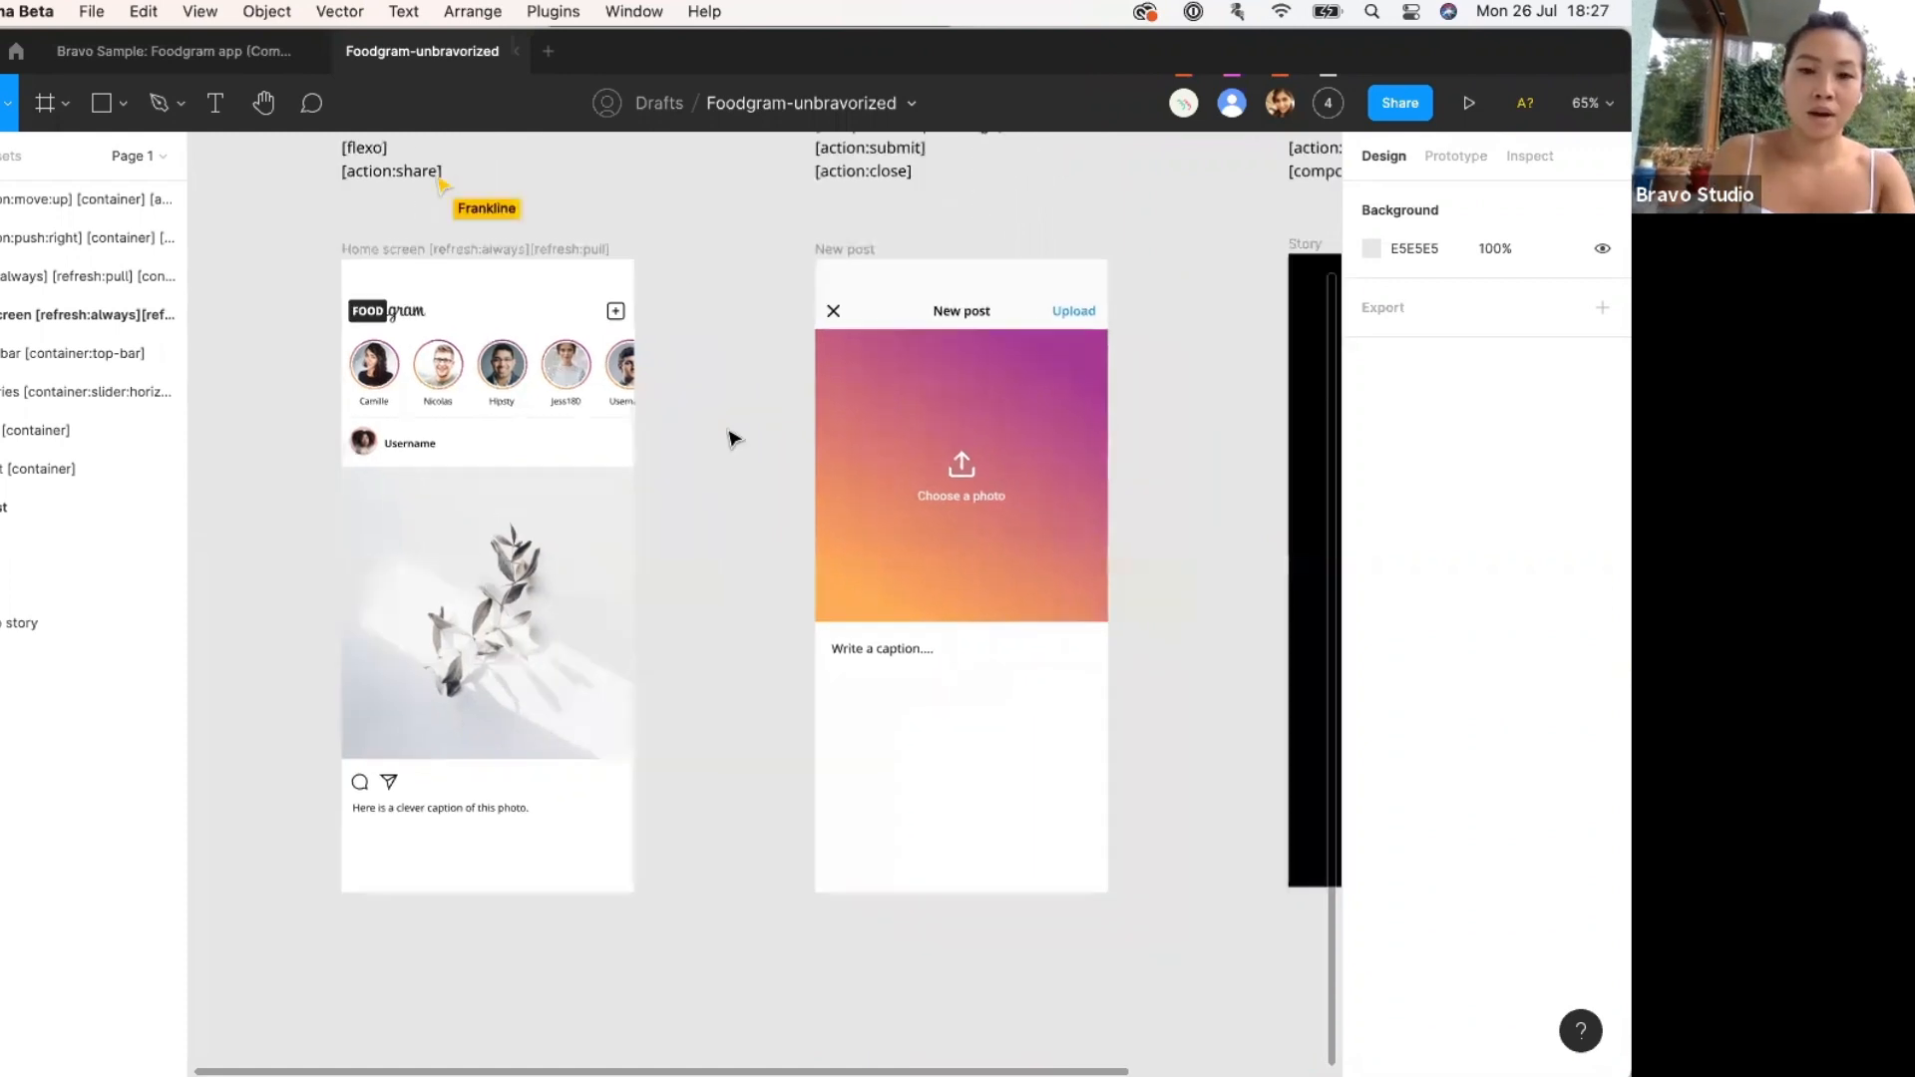
scroll(738, 419, down, 5)
scroll(724, 443, right, 3)
scroll(723, 443, up, 1)
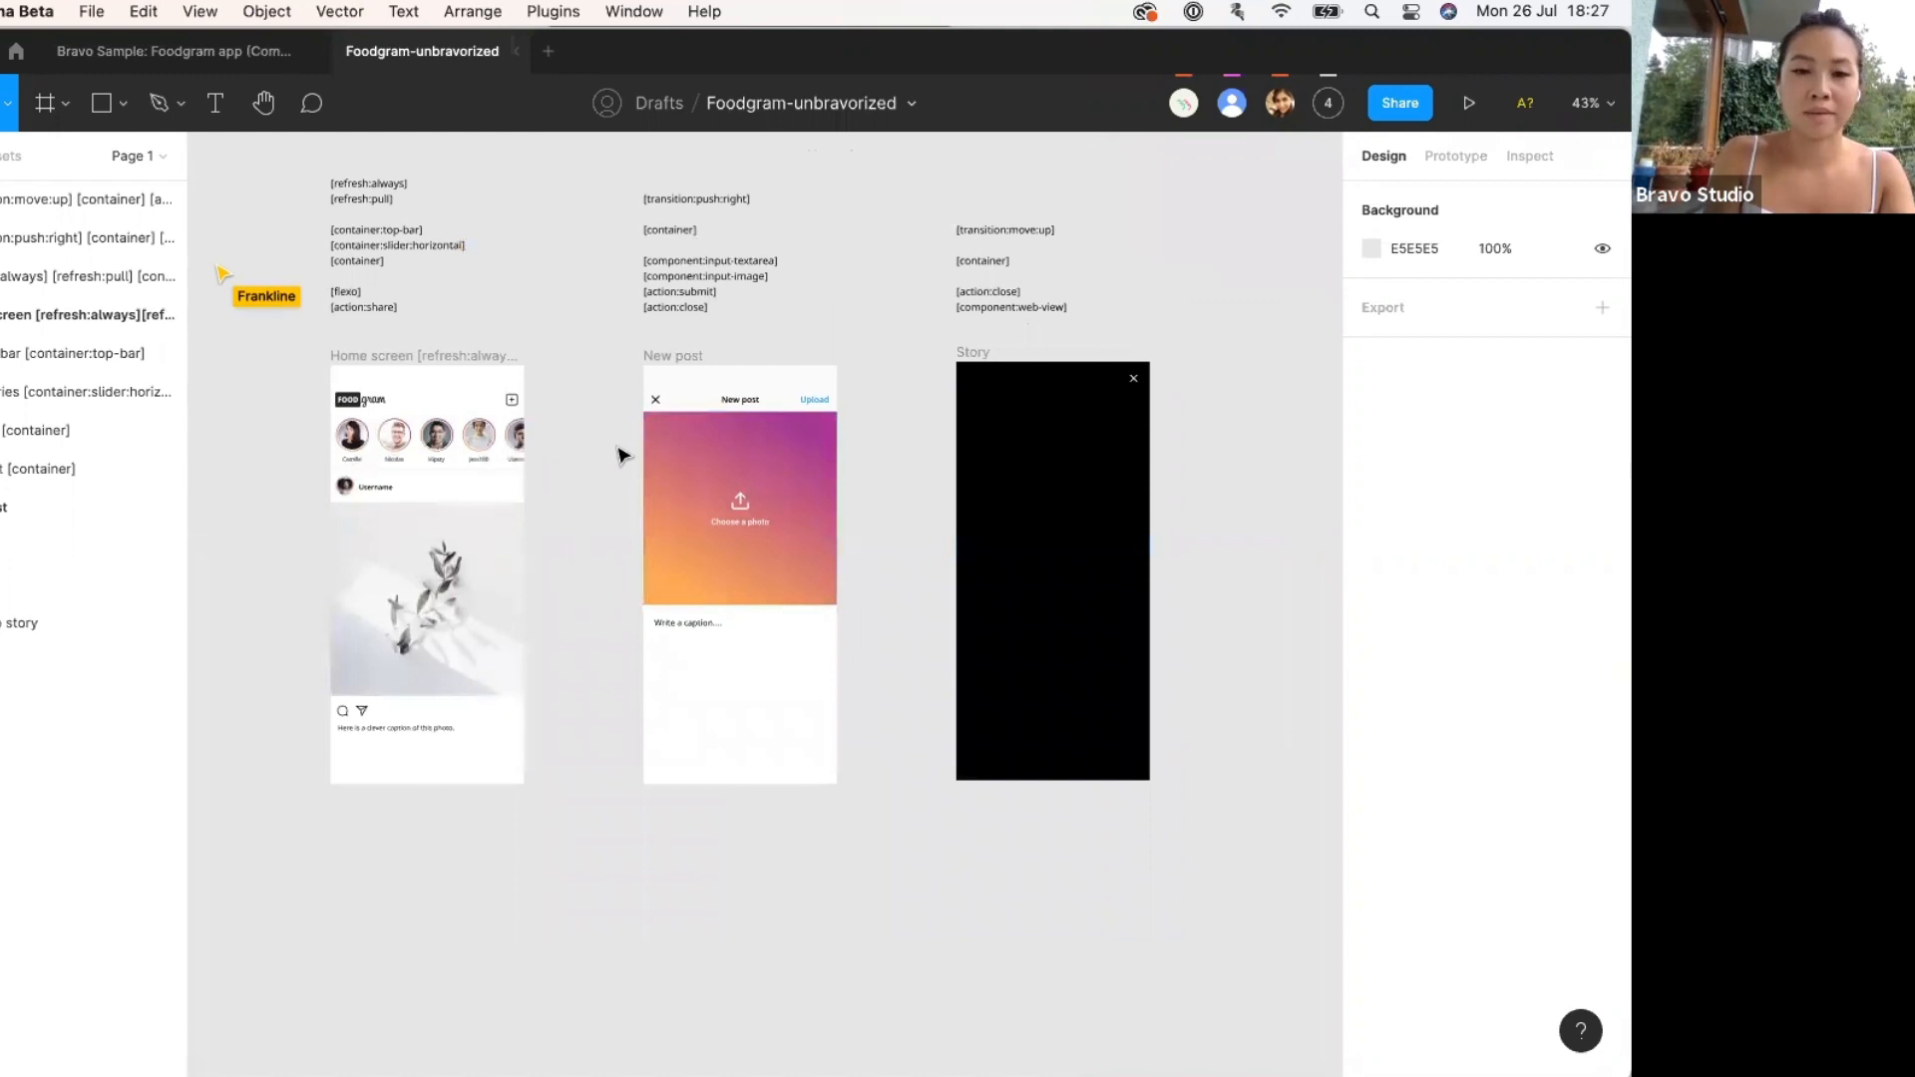
ctrl+scroll(631, 442, up, 2)
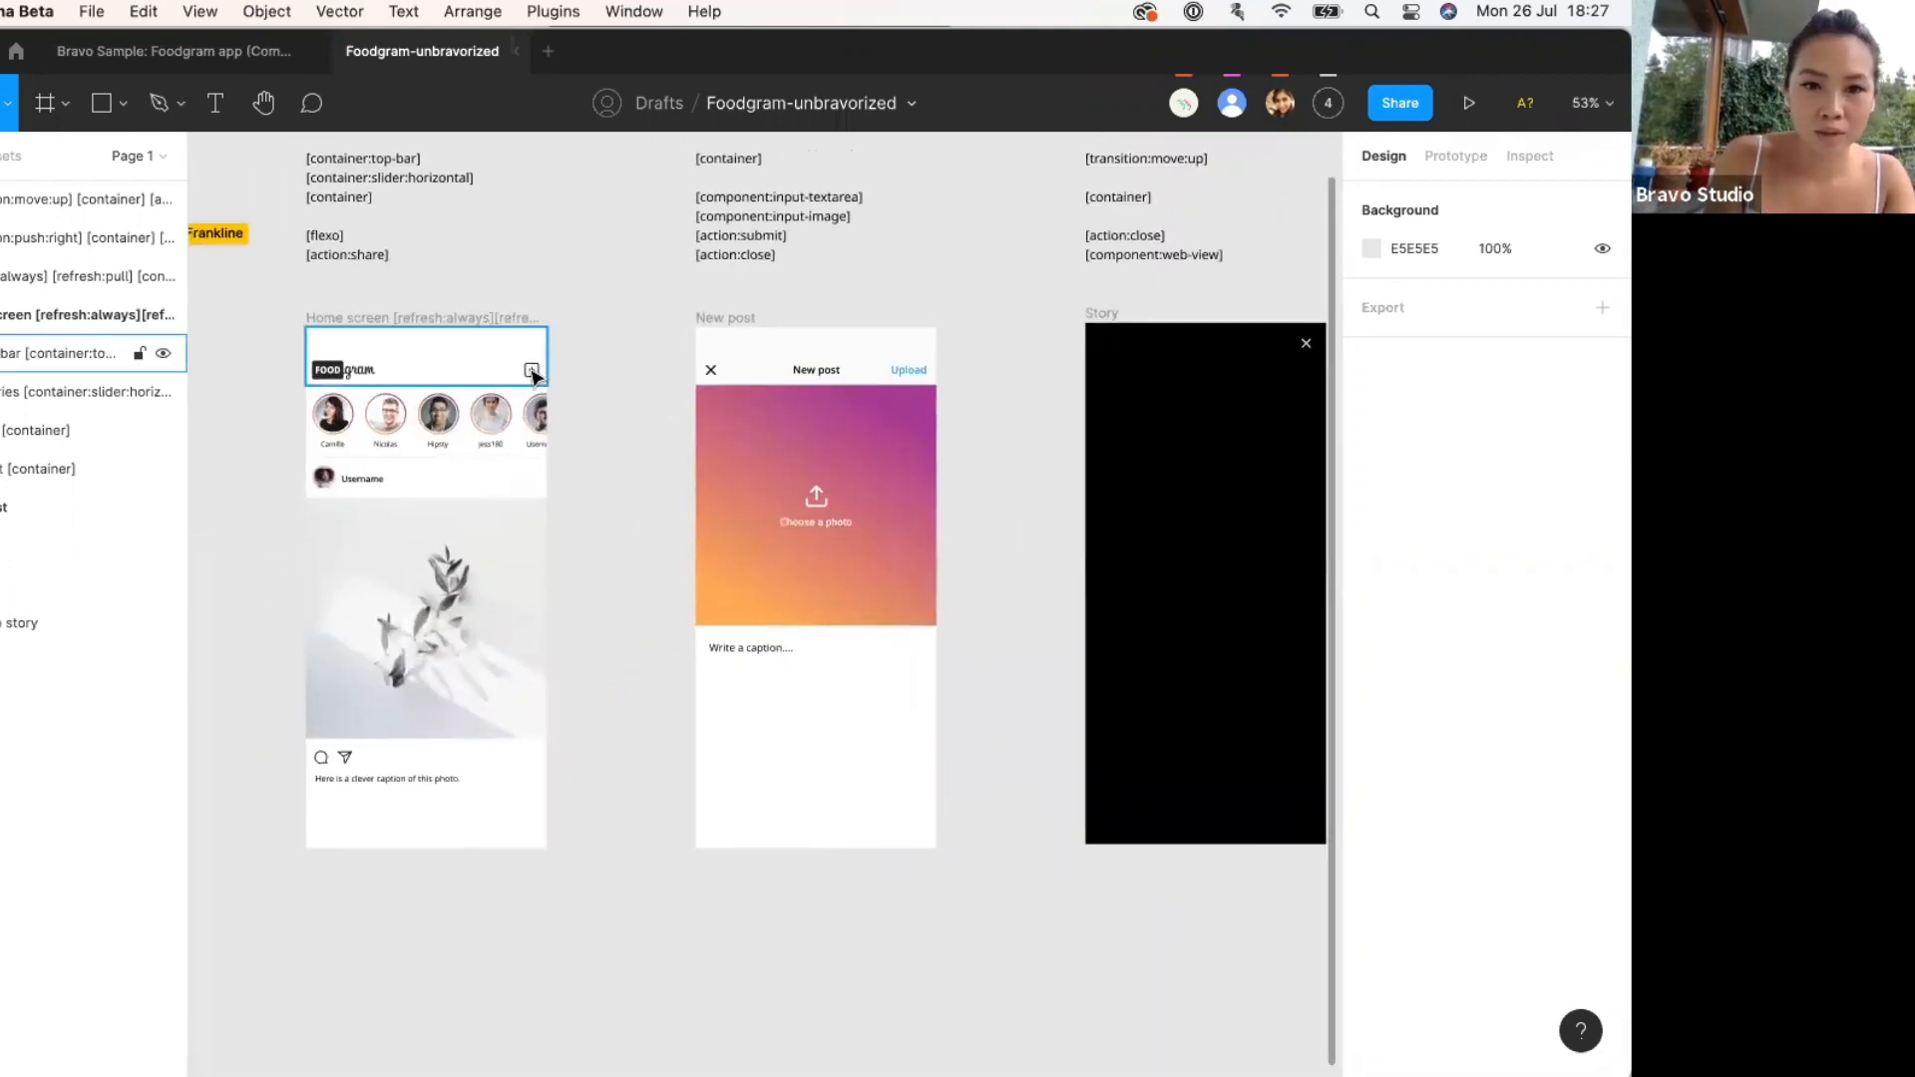
In Prototype mode, link the top bar's add-post icon to the New post screen.
double_click(532, 371)
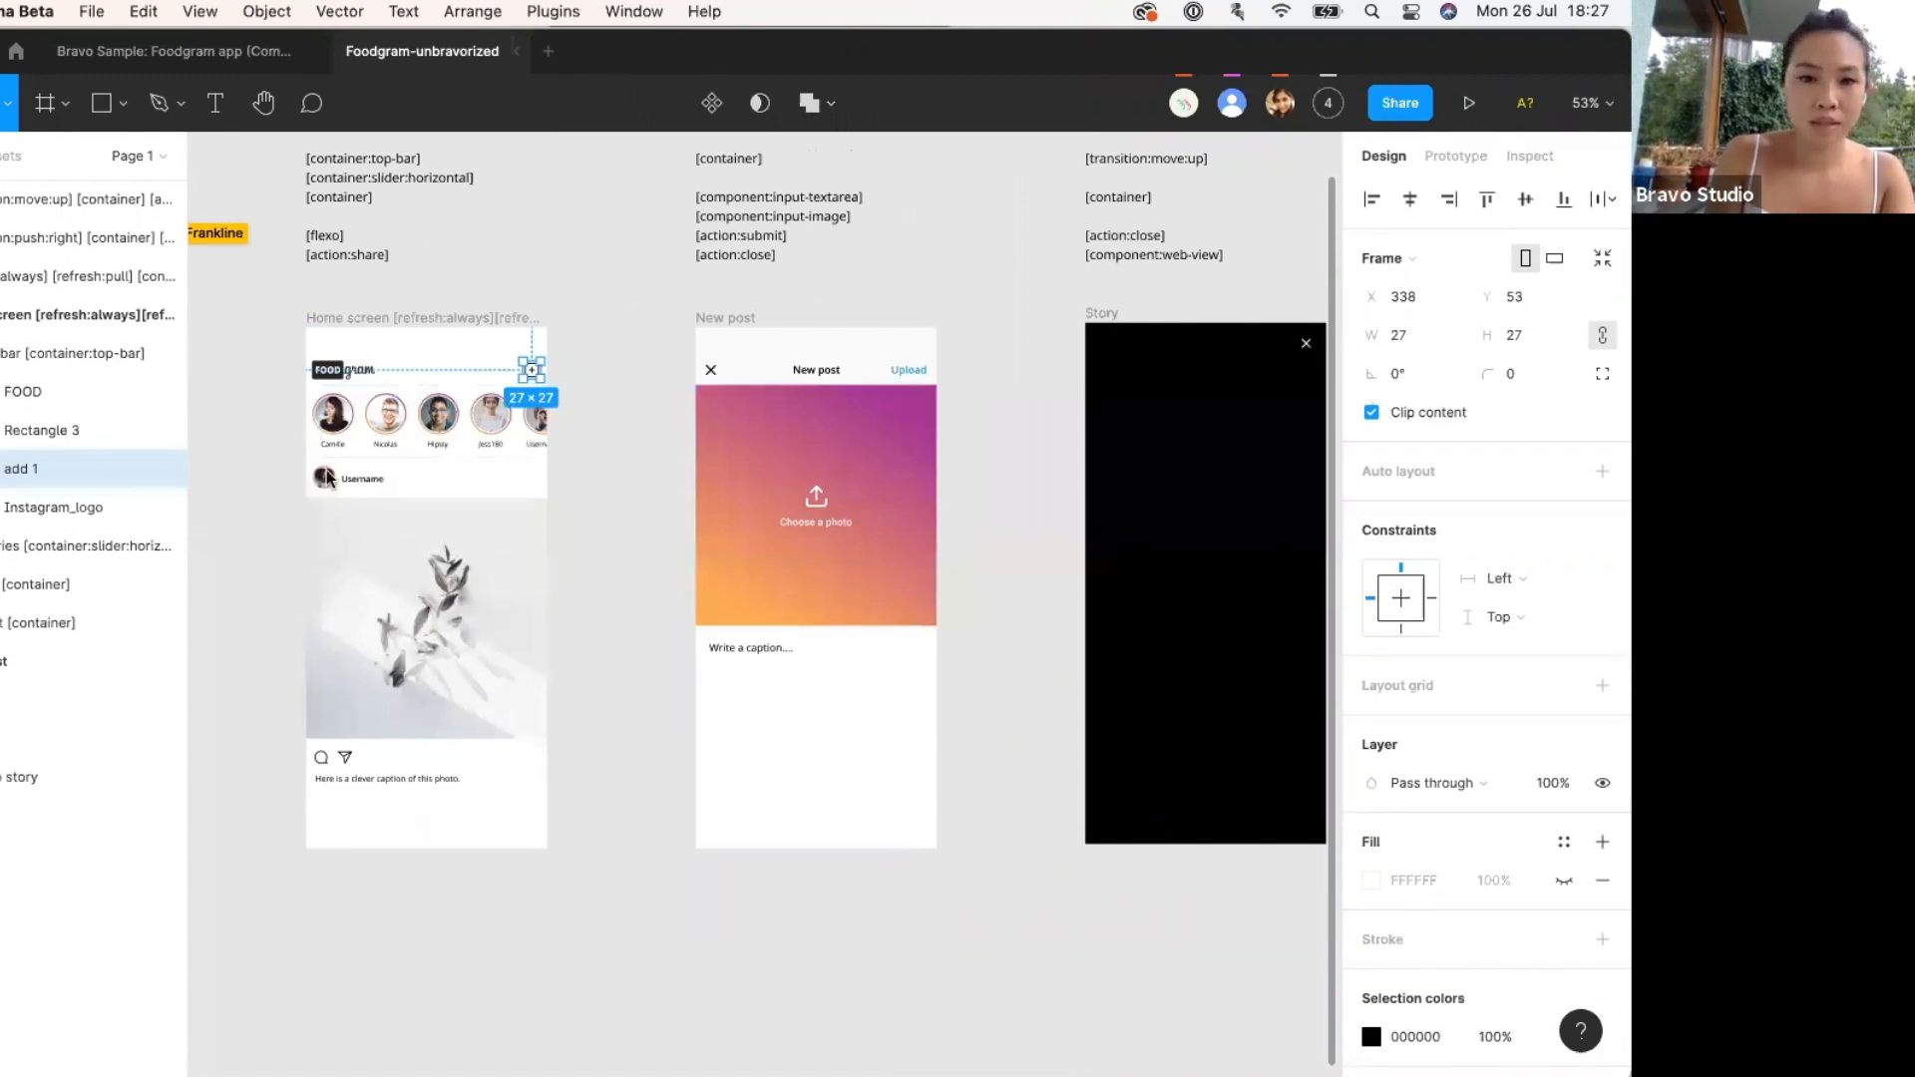
click(1442, 158)
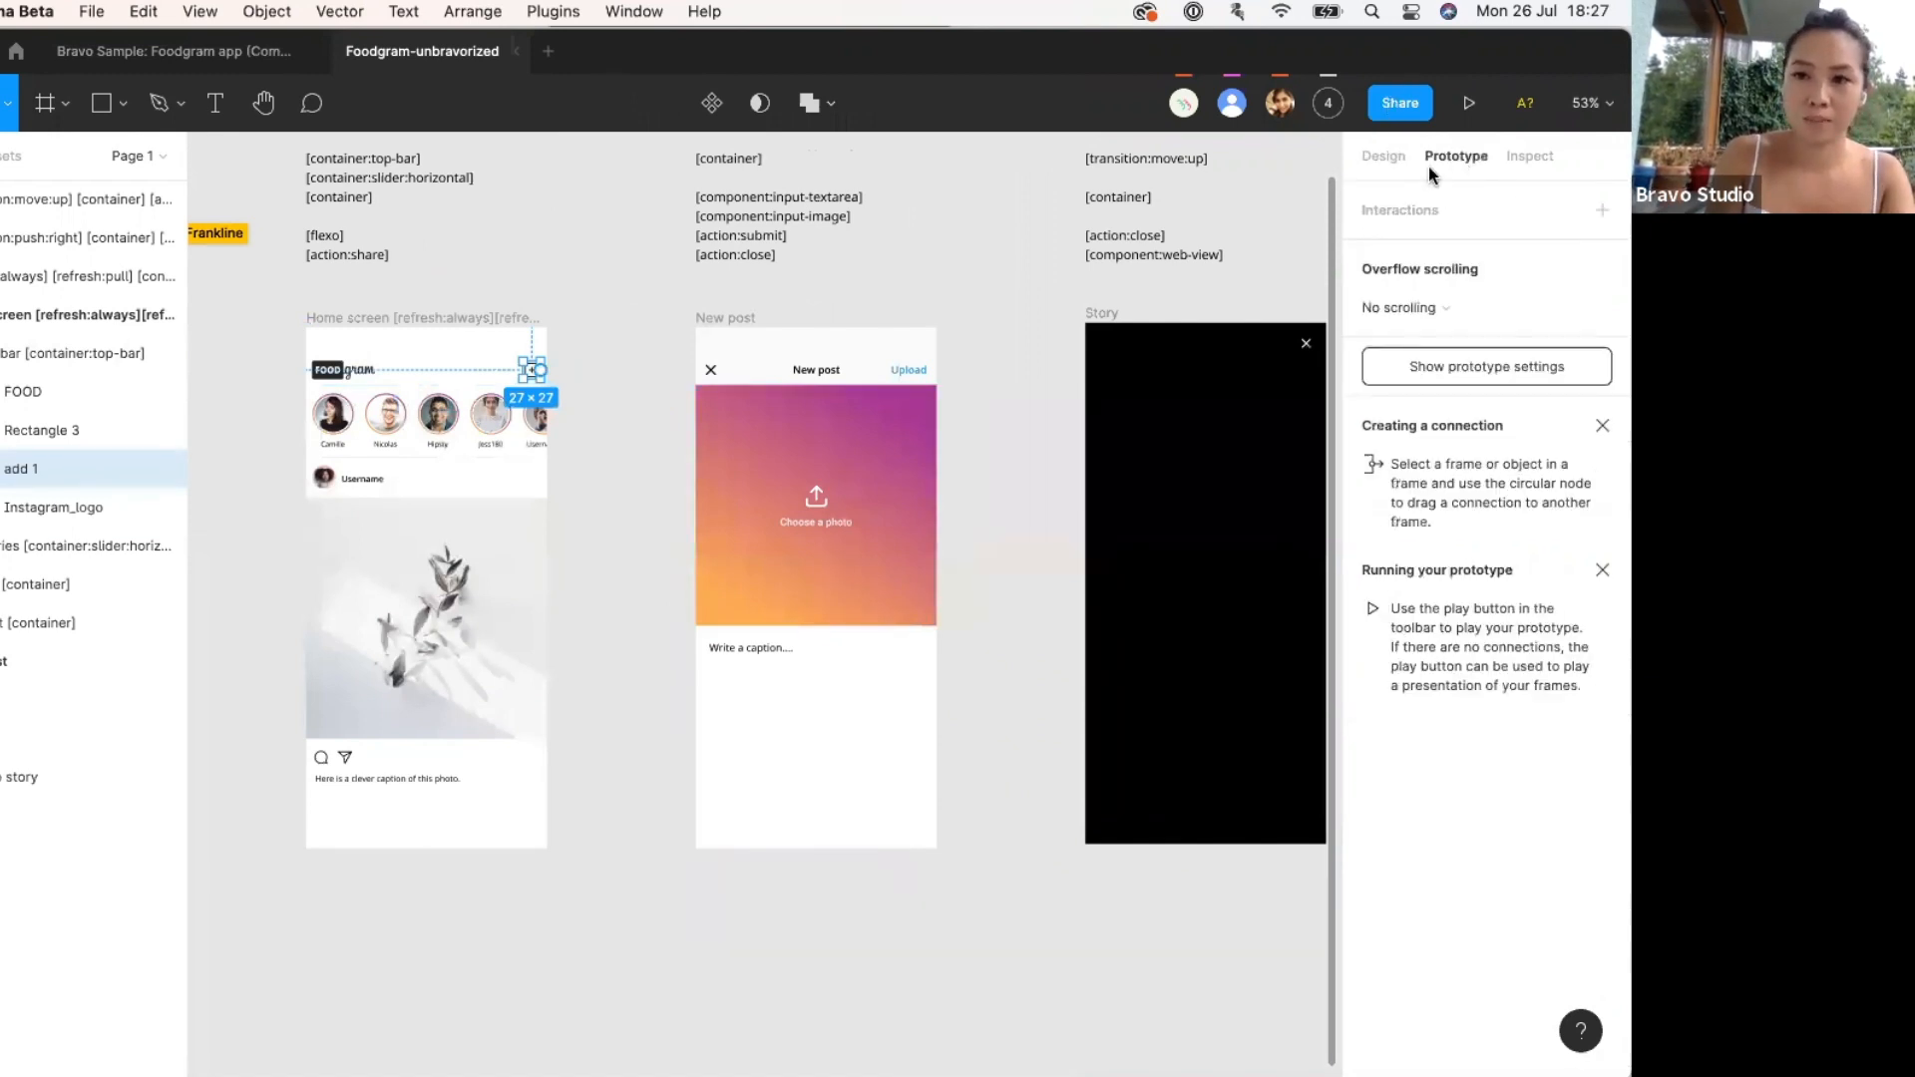
drag(539, 370, 710, 389)
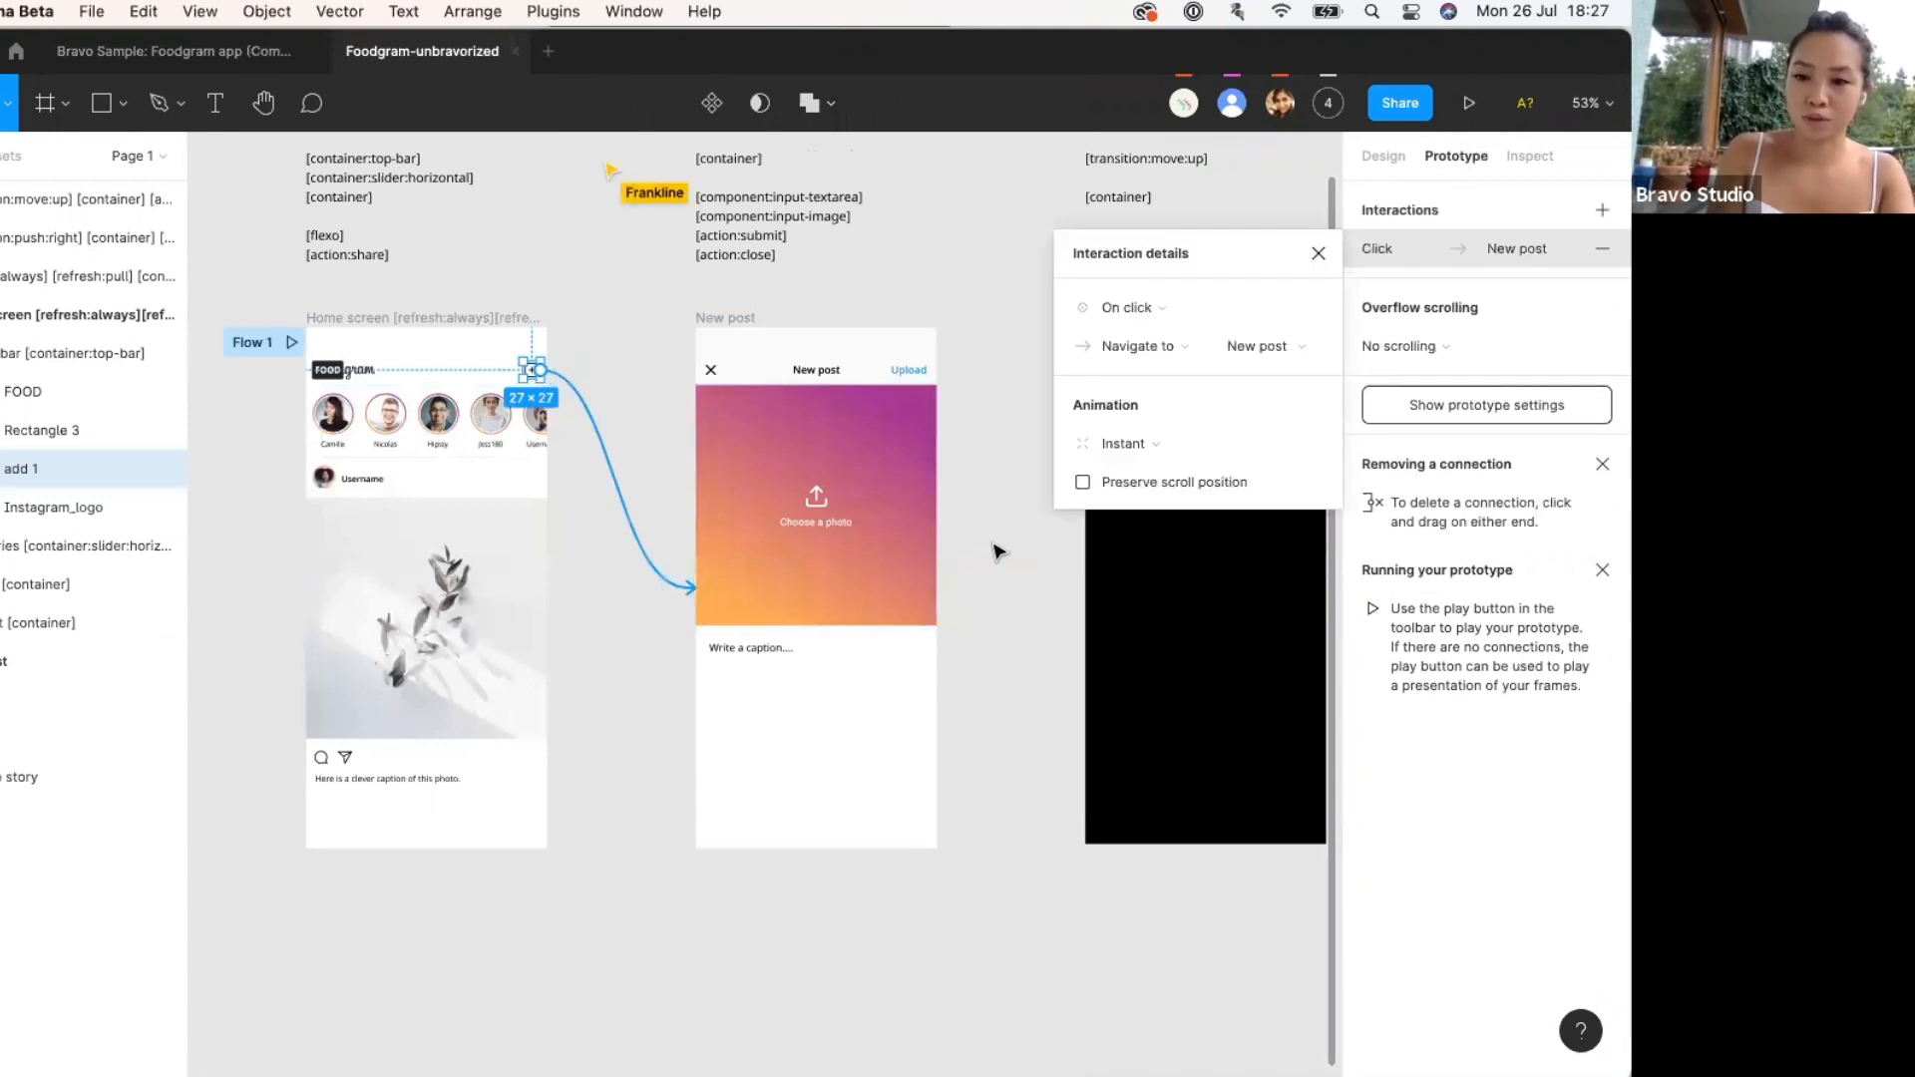
Link Camille's story avatar to the Story screen with a Click interaction.
click(350, 426)
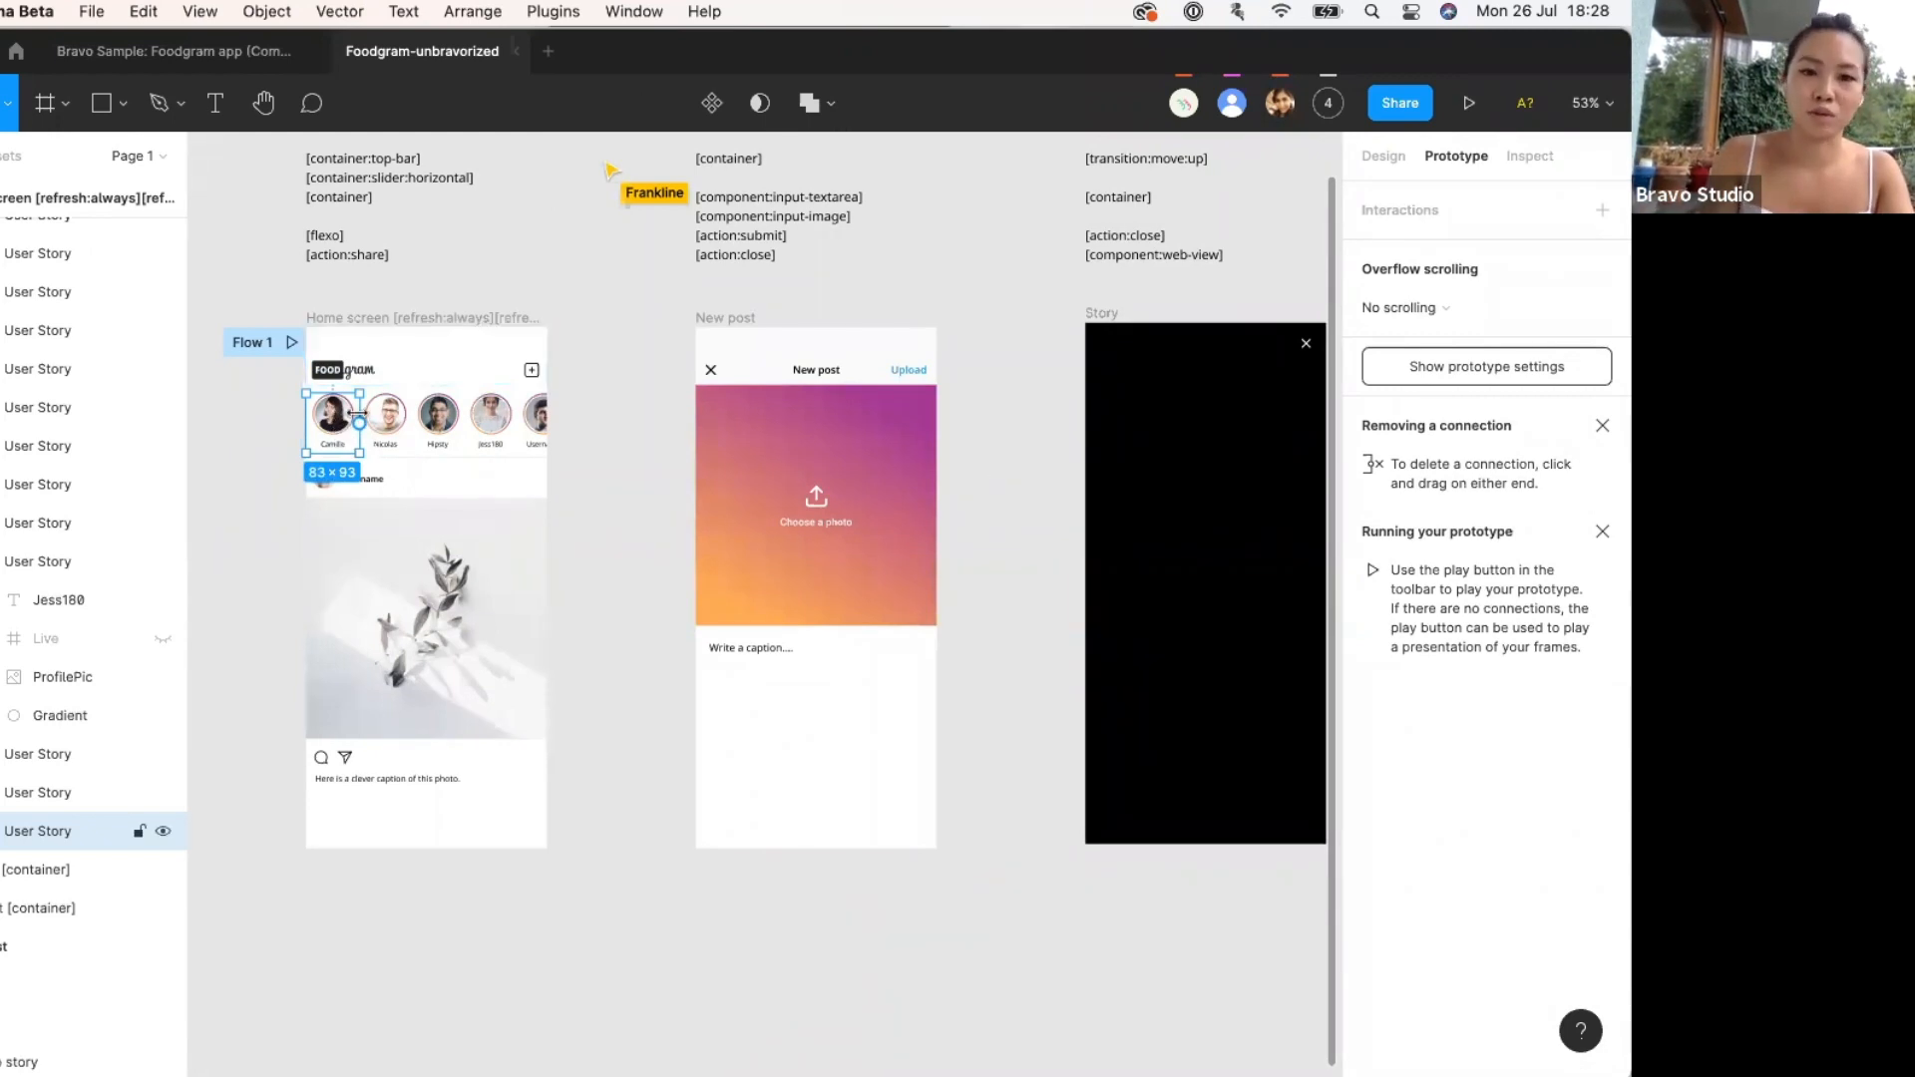
drag(359, 425, 1107, 513)
click(1320, 252)
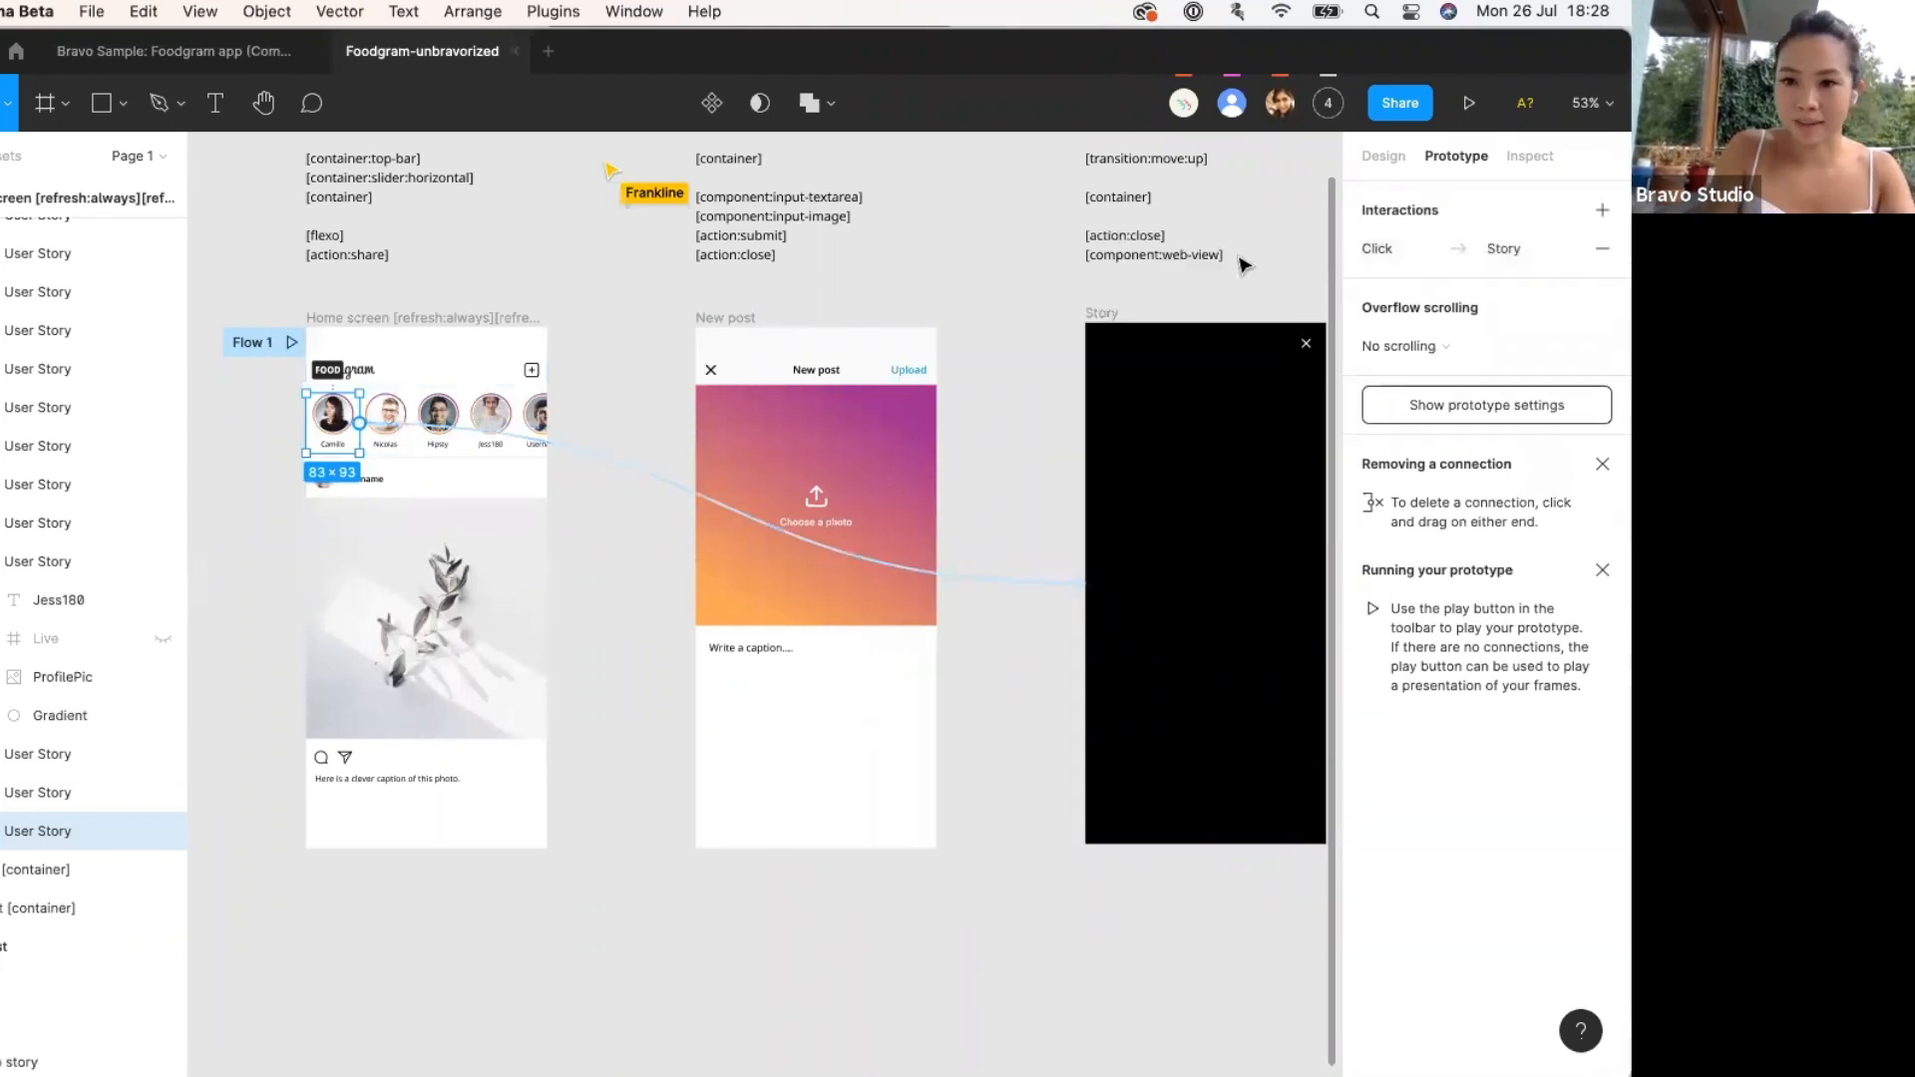
Clear the canvas selection and return to the Design properties panel.
click(1102, 314)
scroll(1103, 319, right, 3)
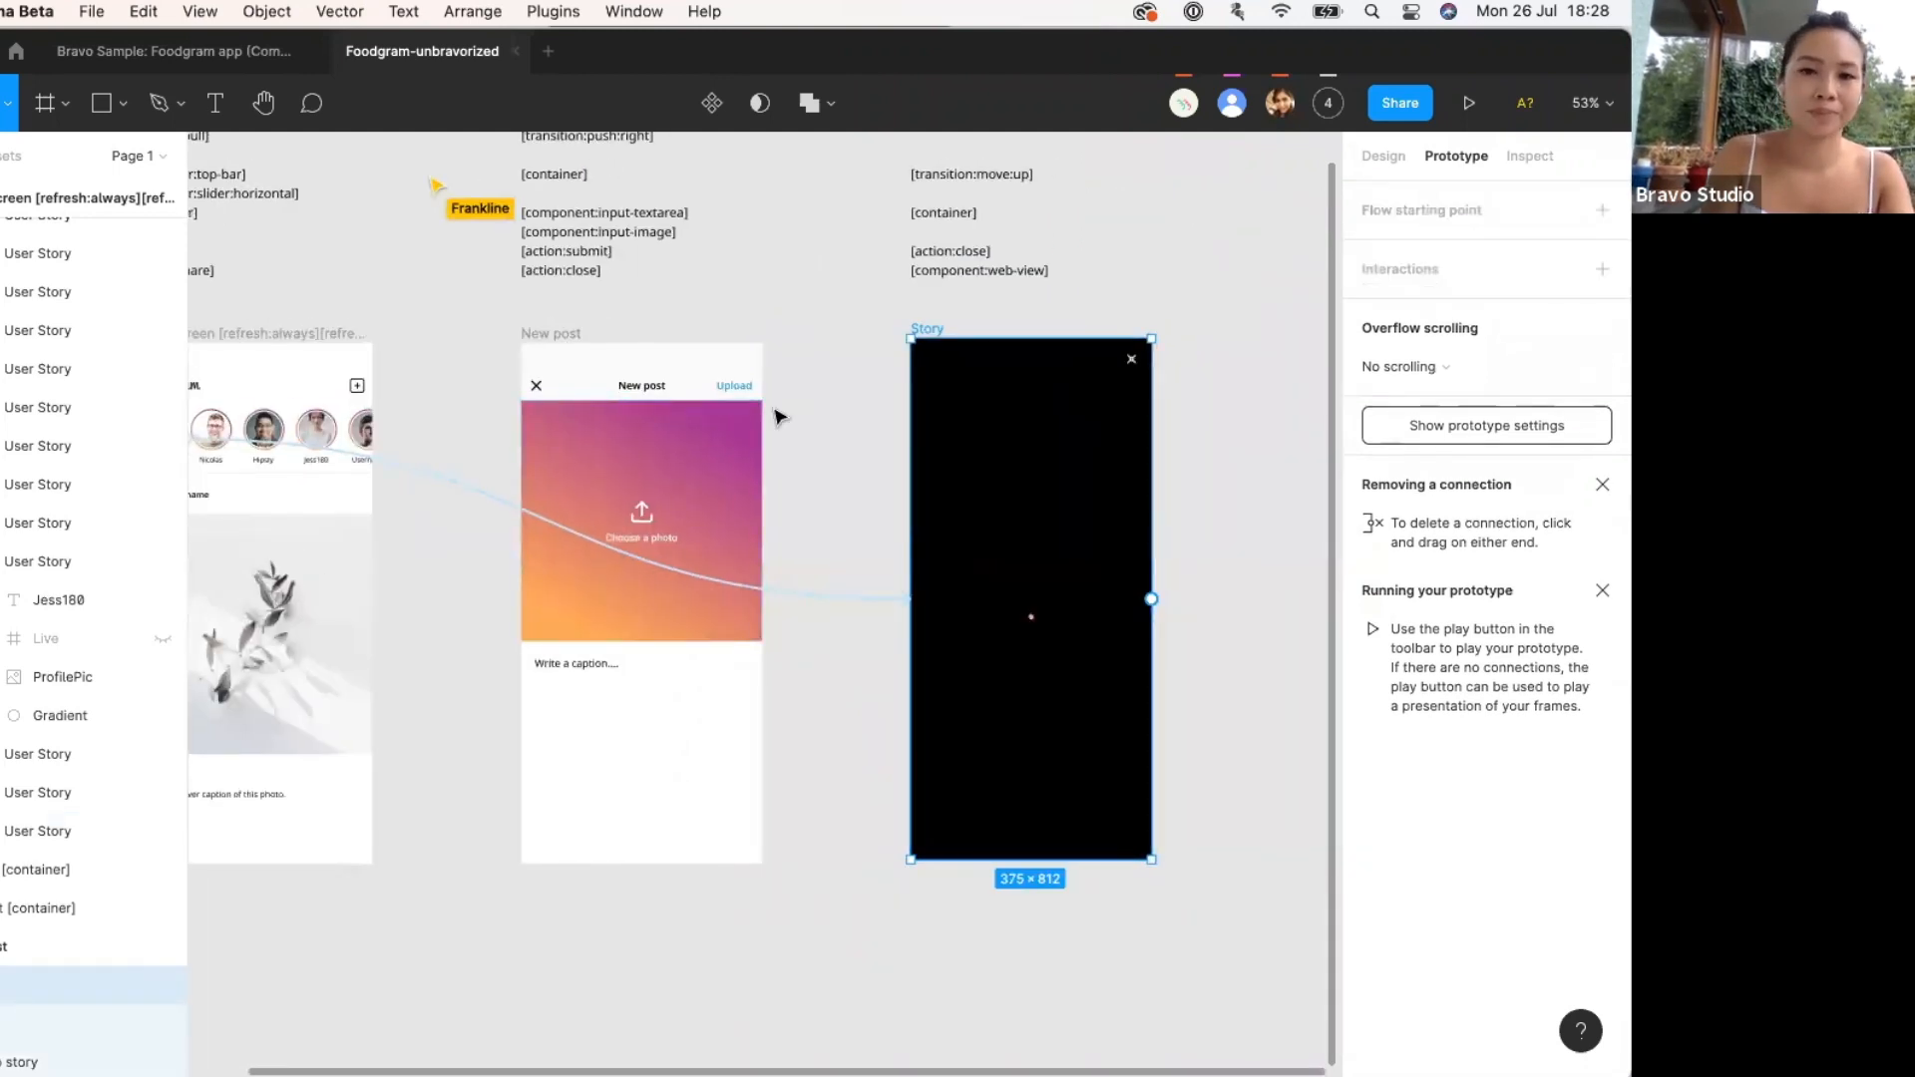
click(774, 415)
click(1384, 156)
scroll(1043, 427, left, 6)
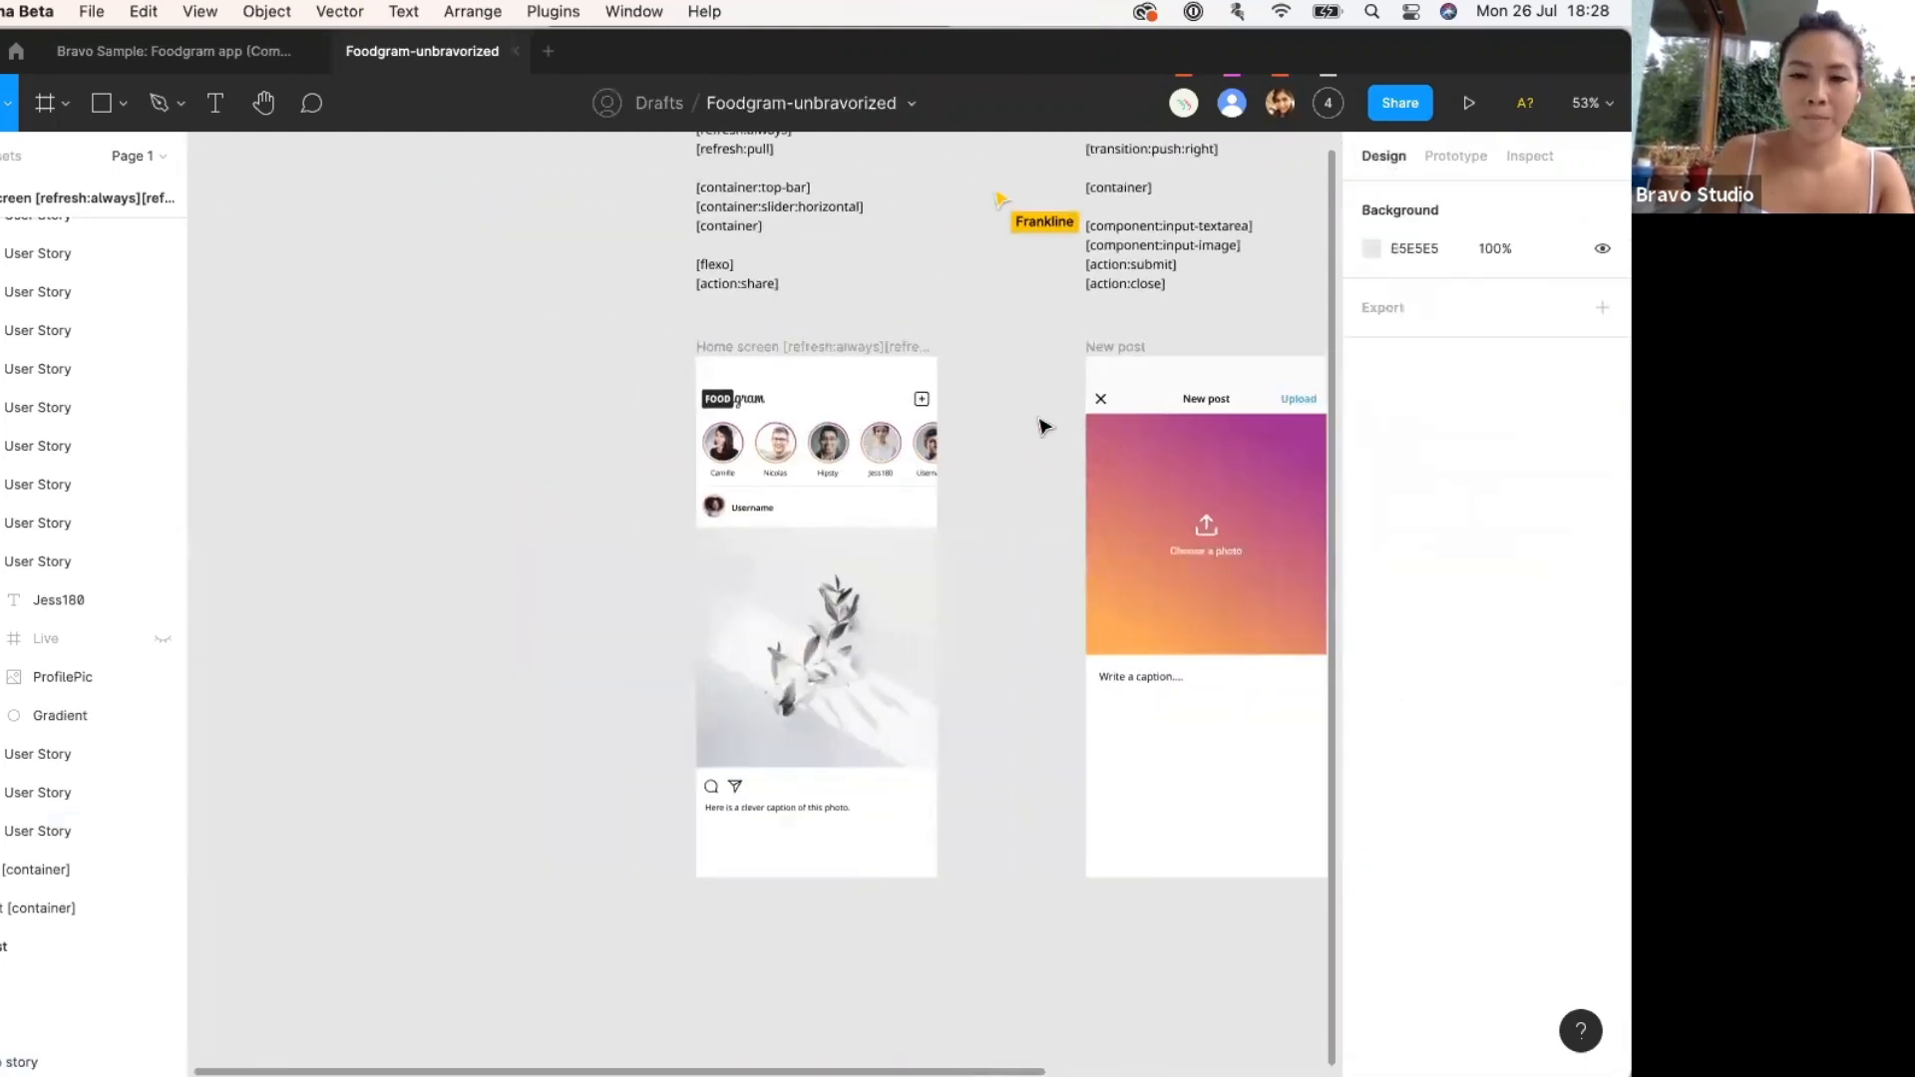
scroll(1039, 426, up, 4)
scroll(1029, 415, down, 2)
scroll(1021, 406, down, 3)
Copy a Share link to the selected Home screen frame, then show all open windows.
click(736, 256)
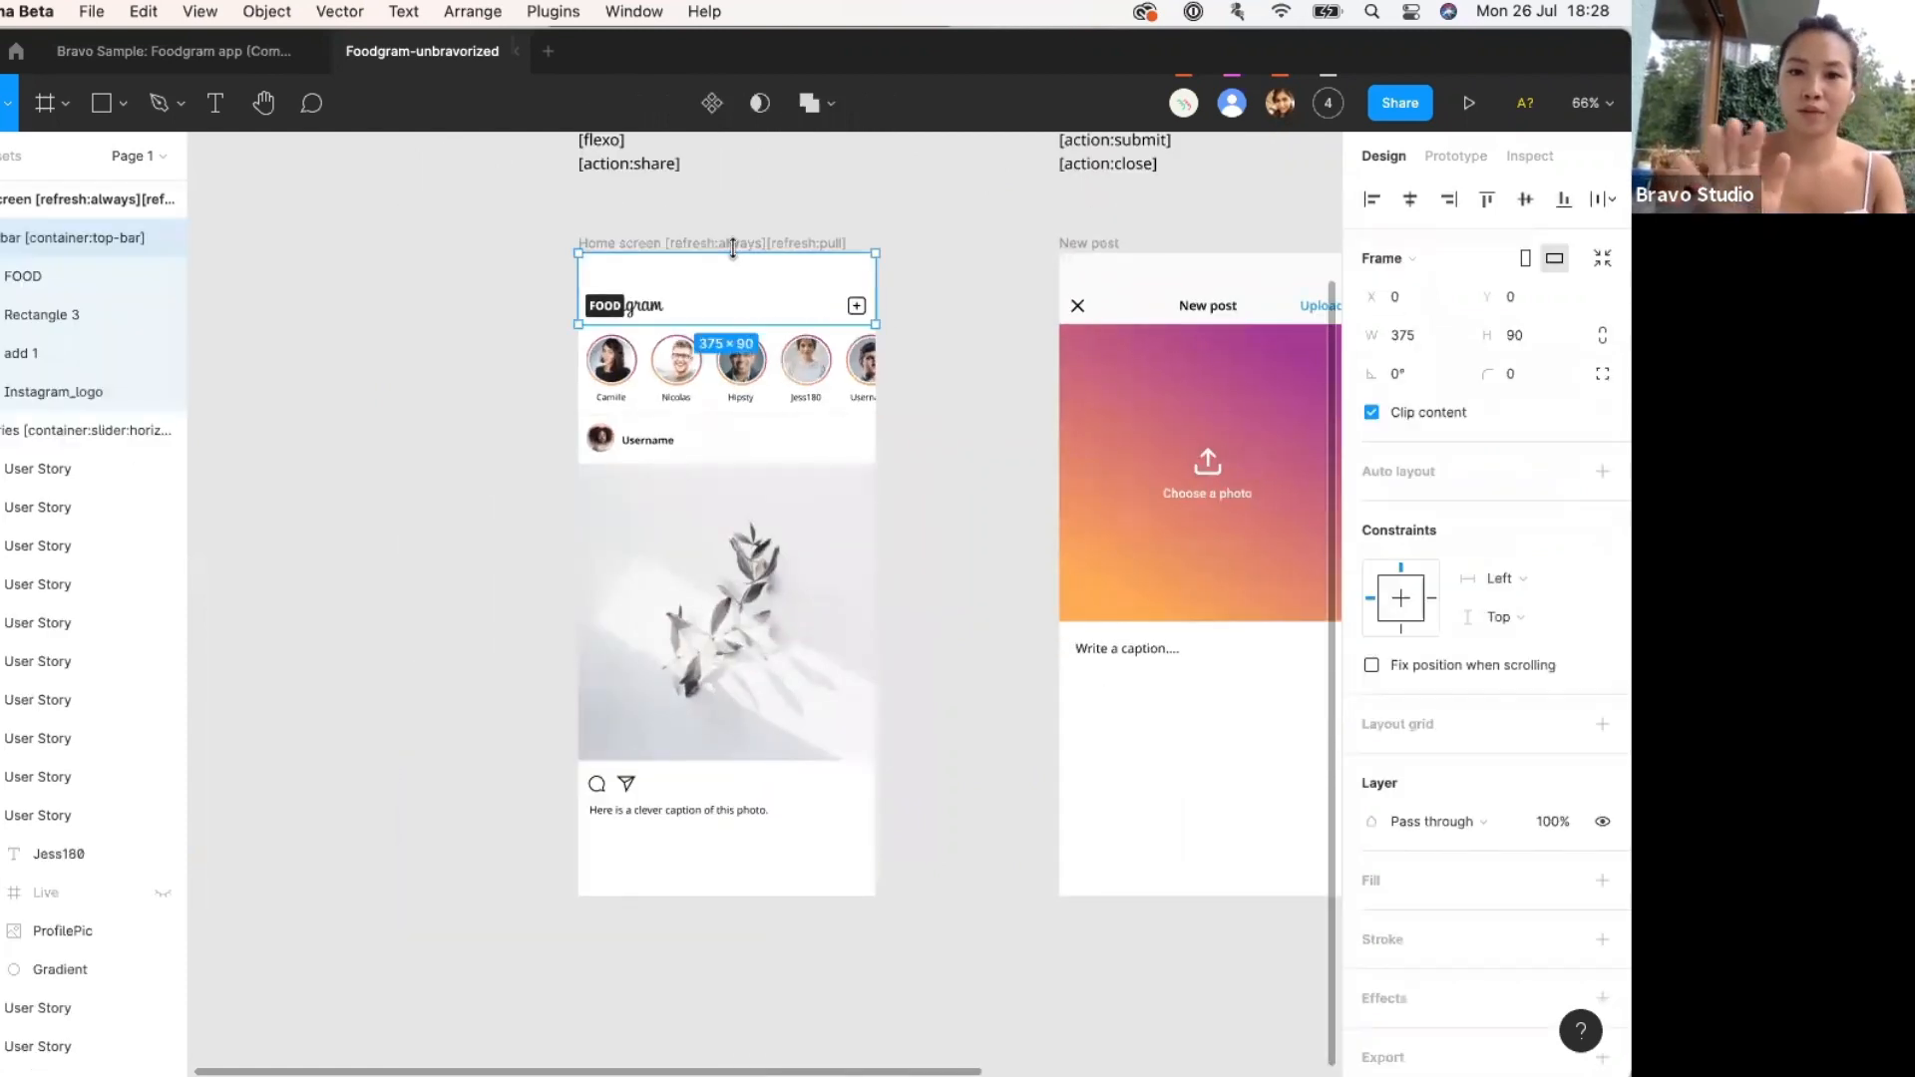
click(667, 243)
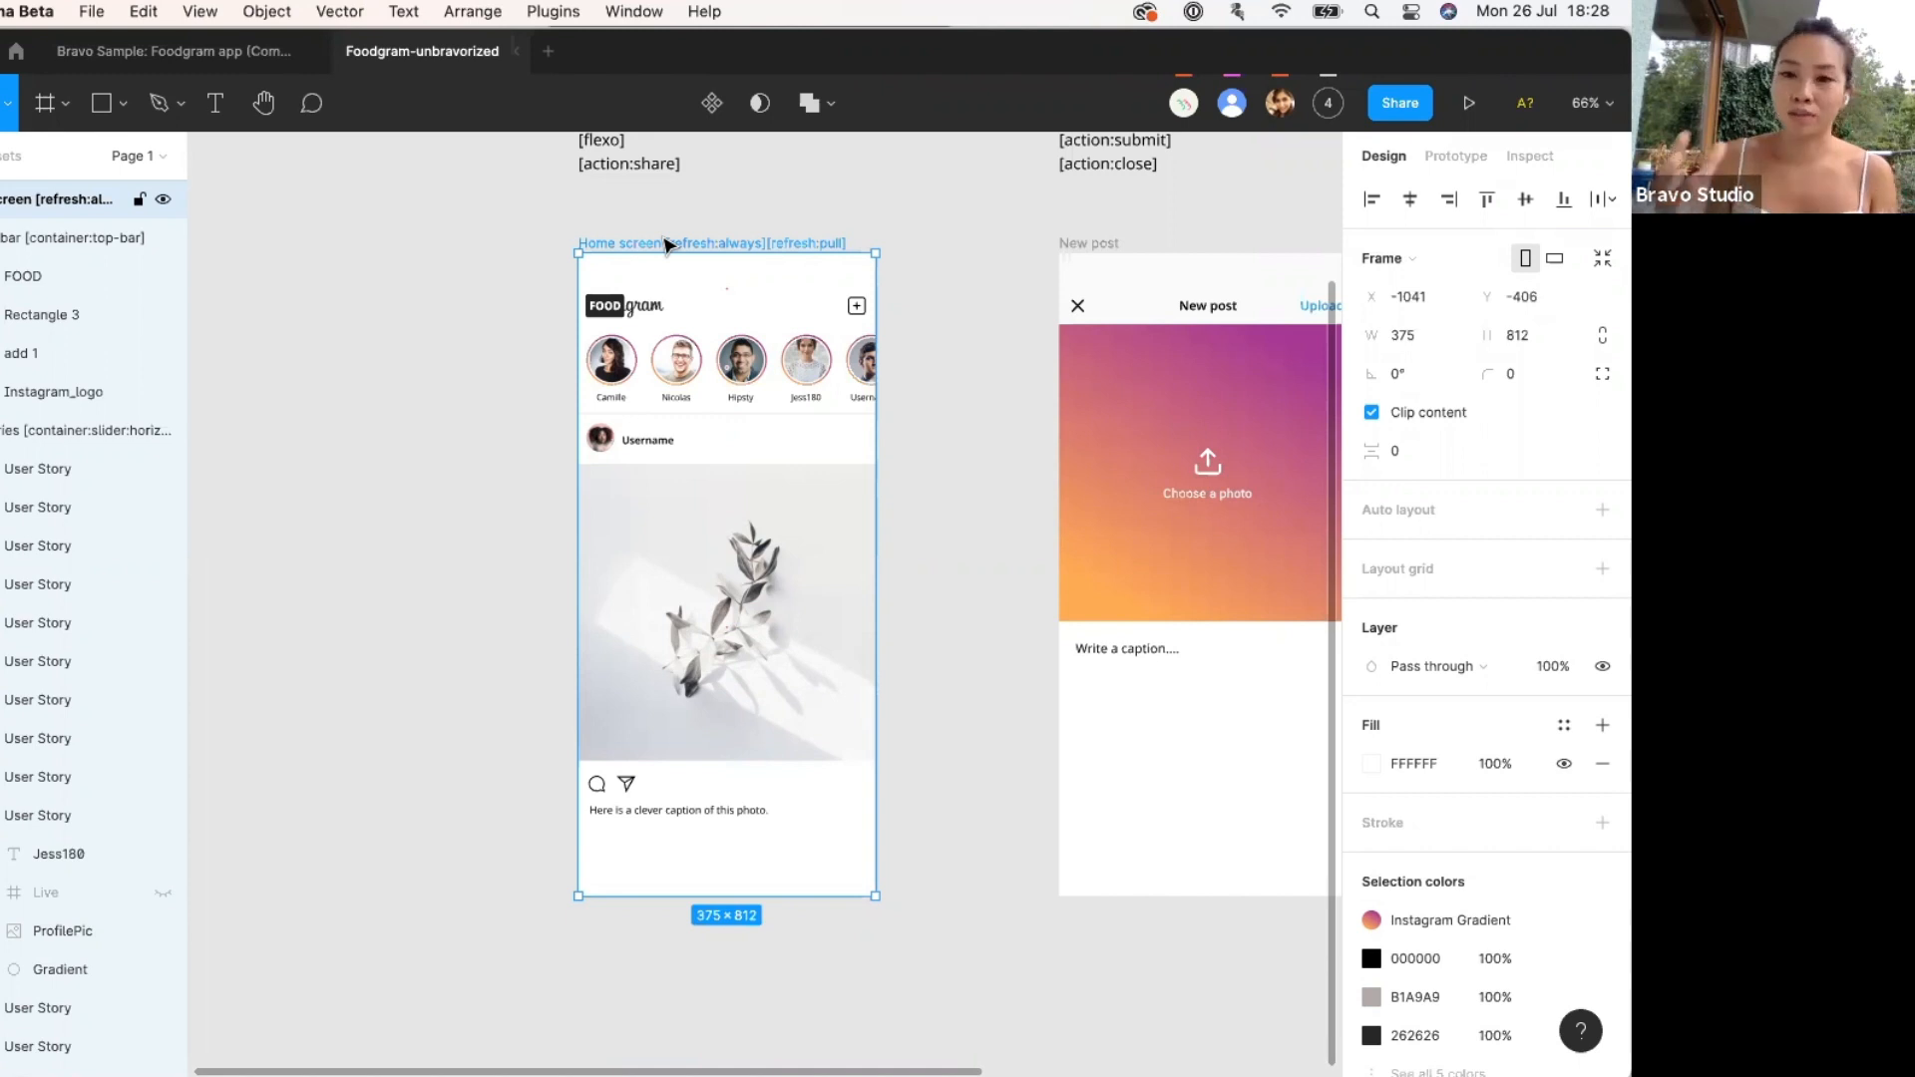
click(1400, 112)
click(563, 893)
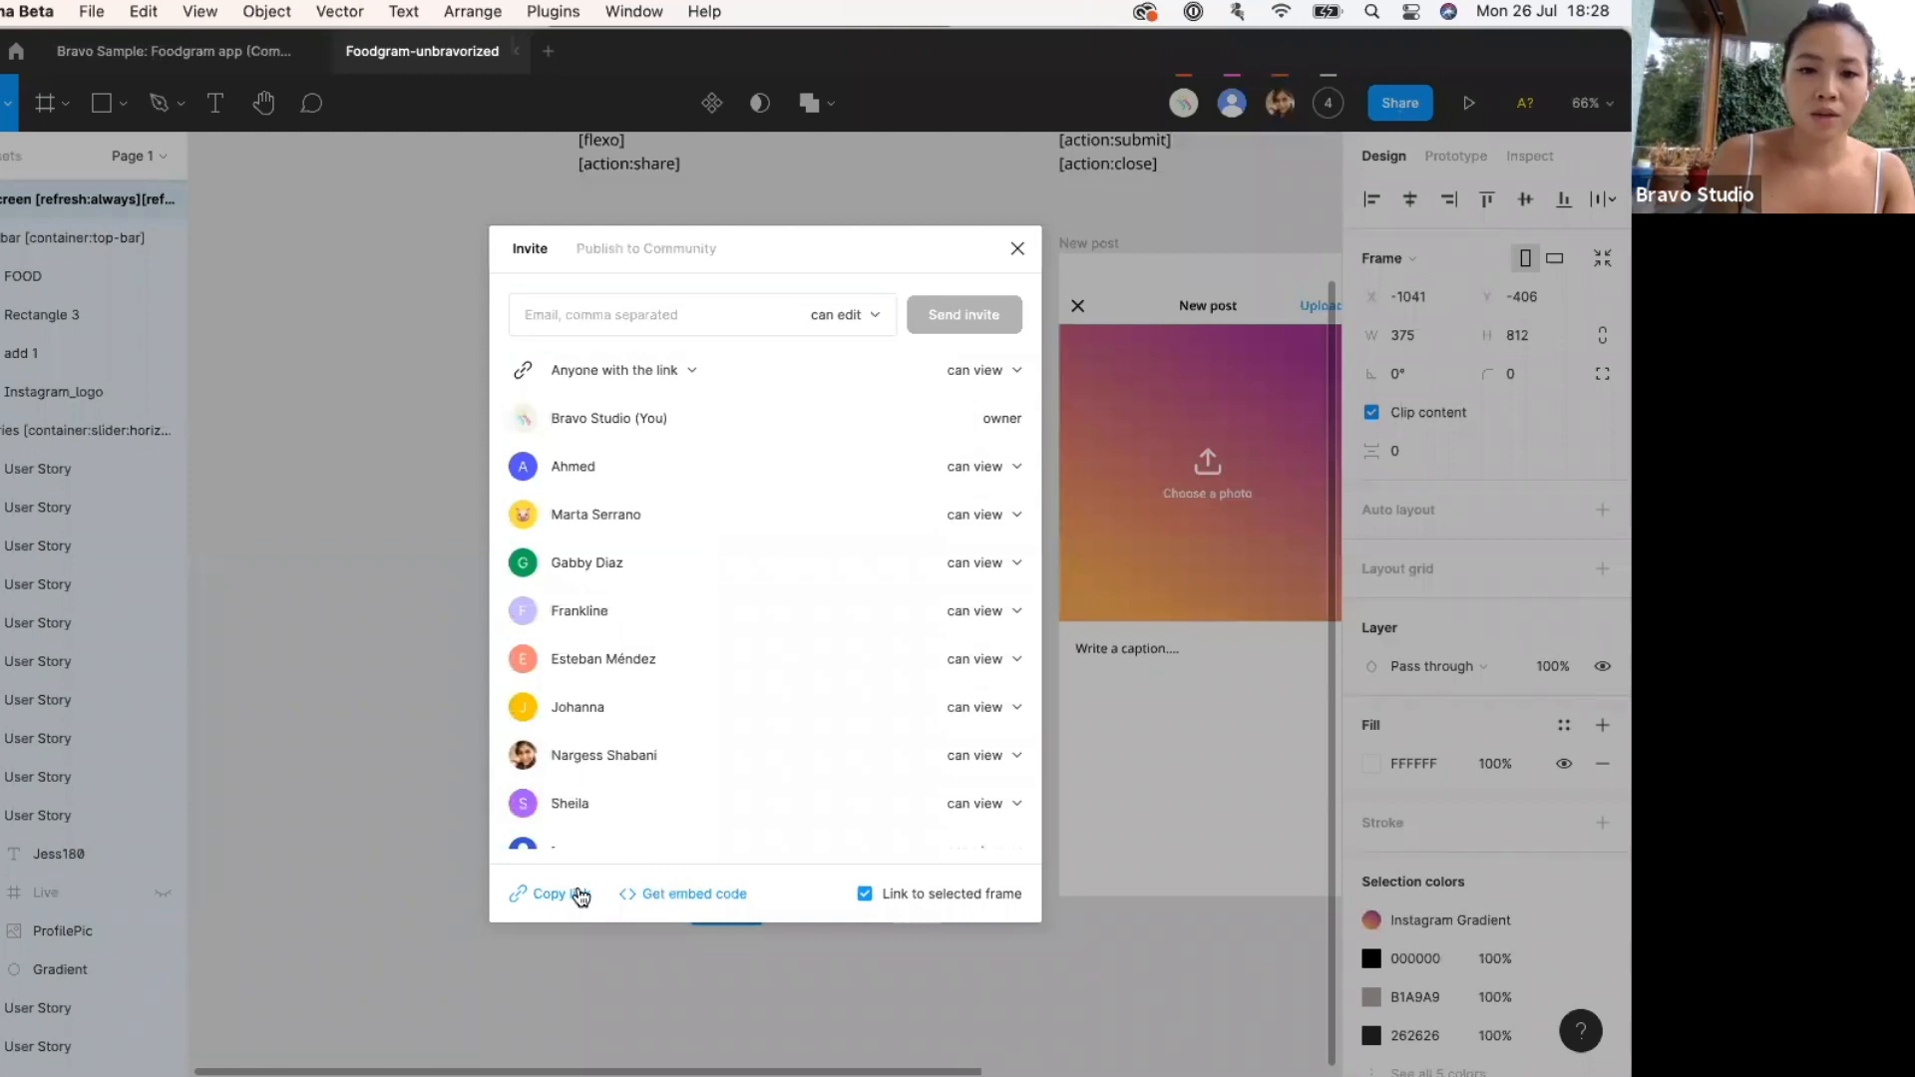
click(380, 712)
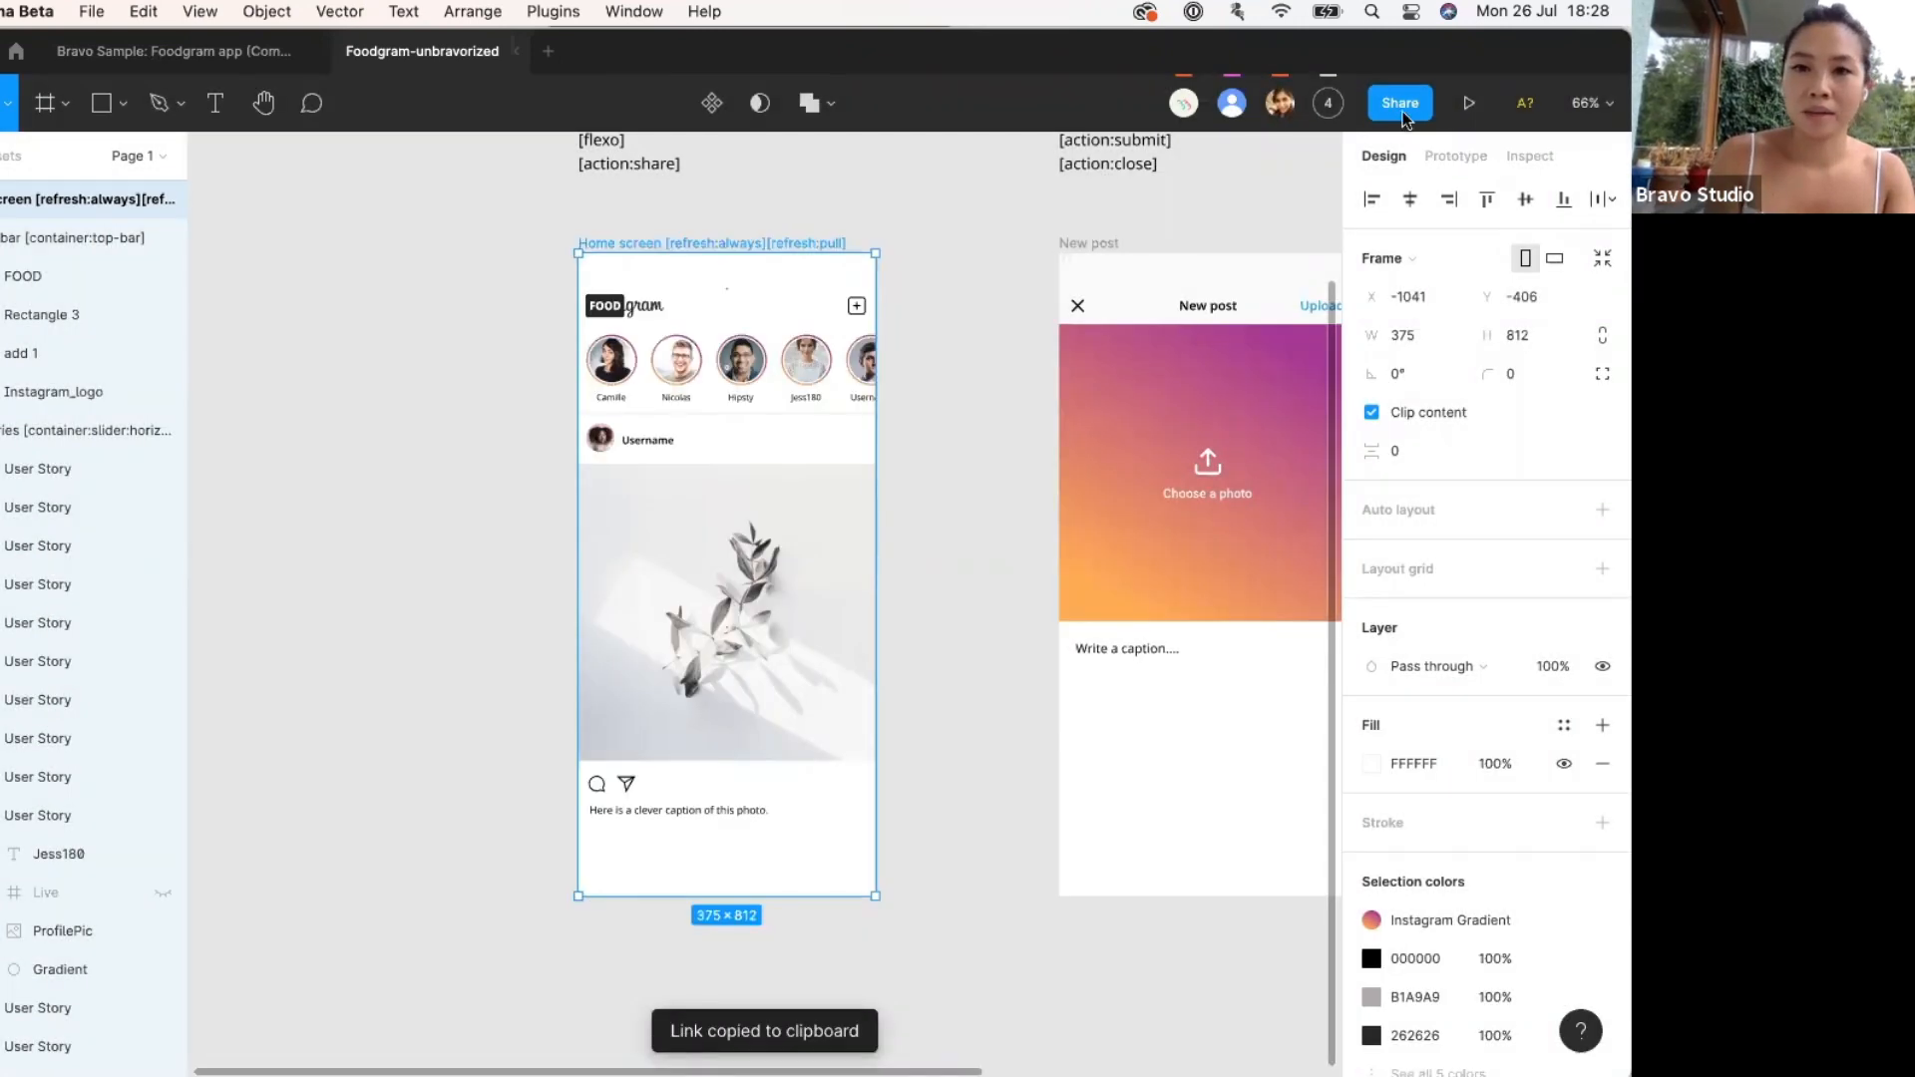
click(1403, 110)
click(975, 446)
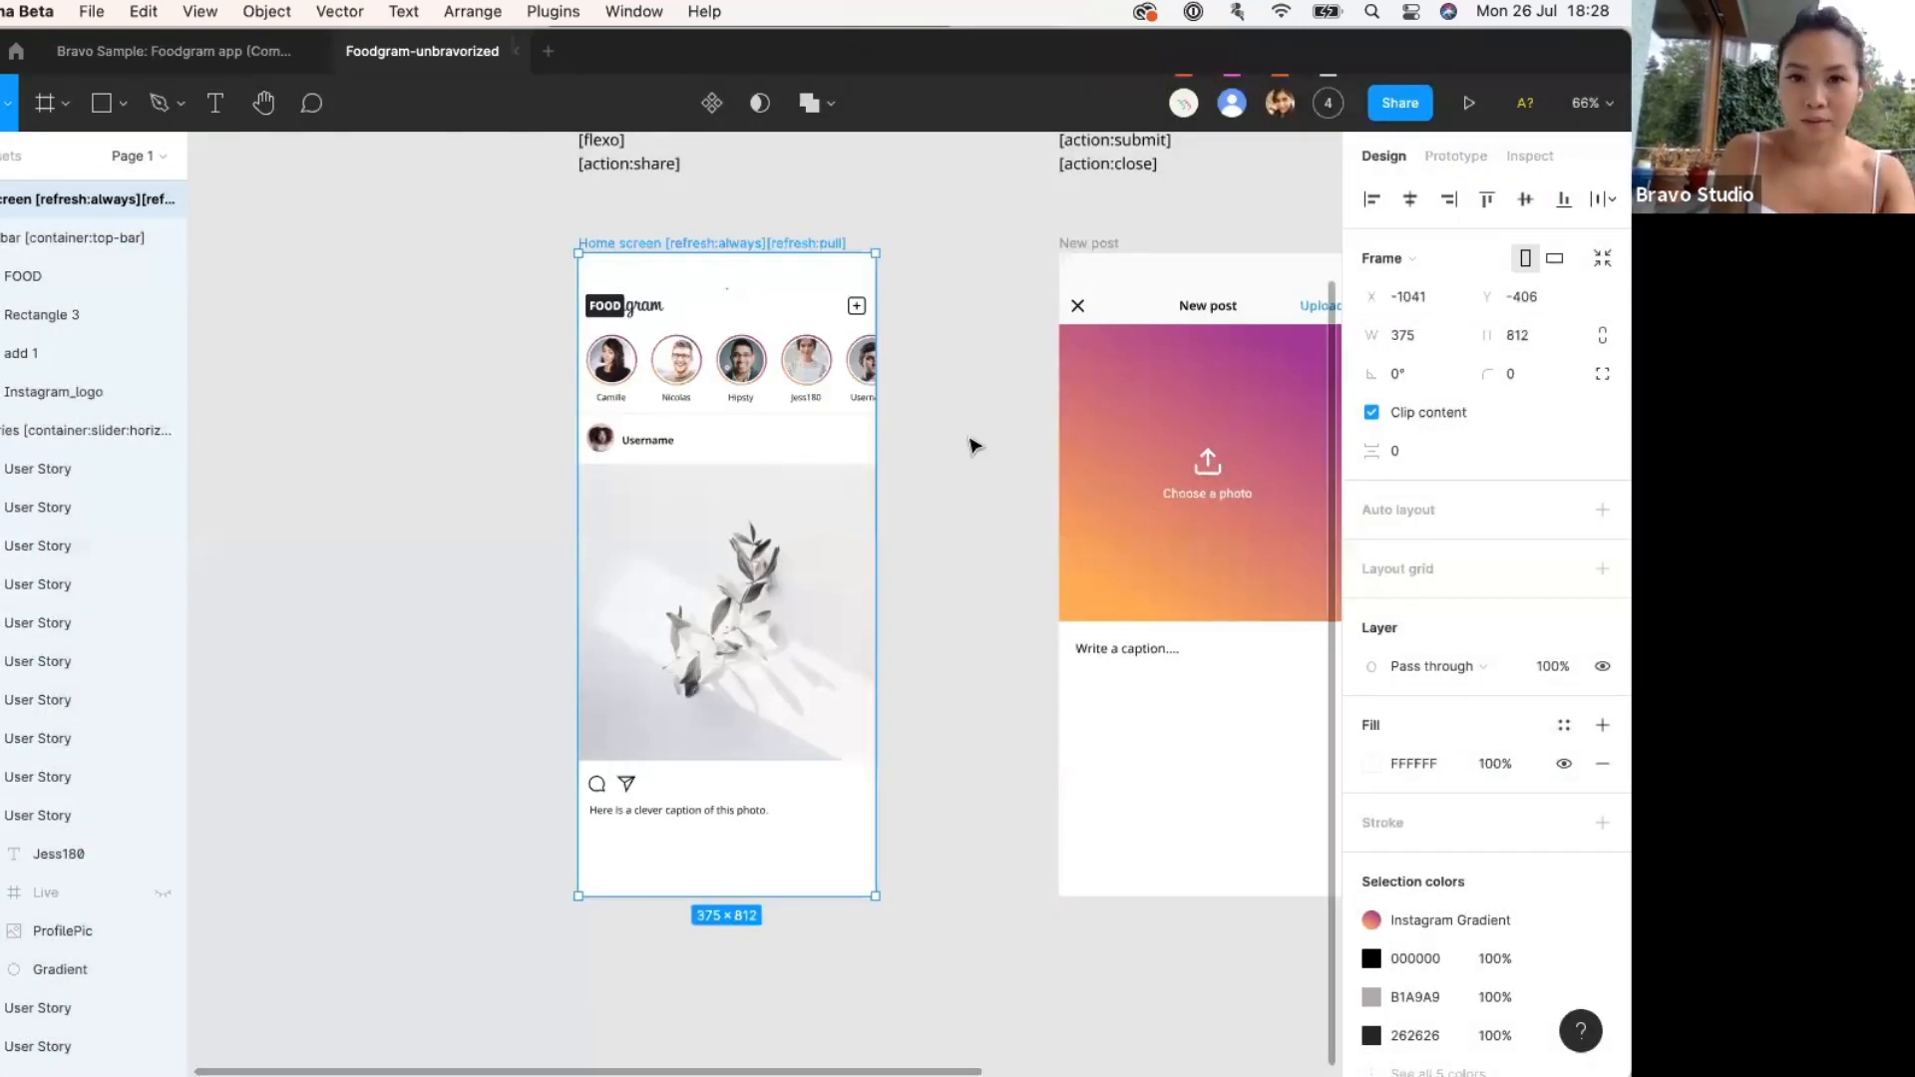
click(1397, 105)
click(561, 894)
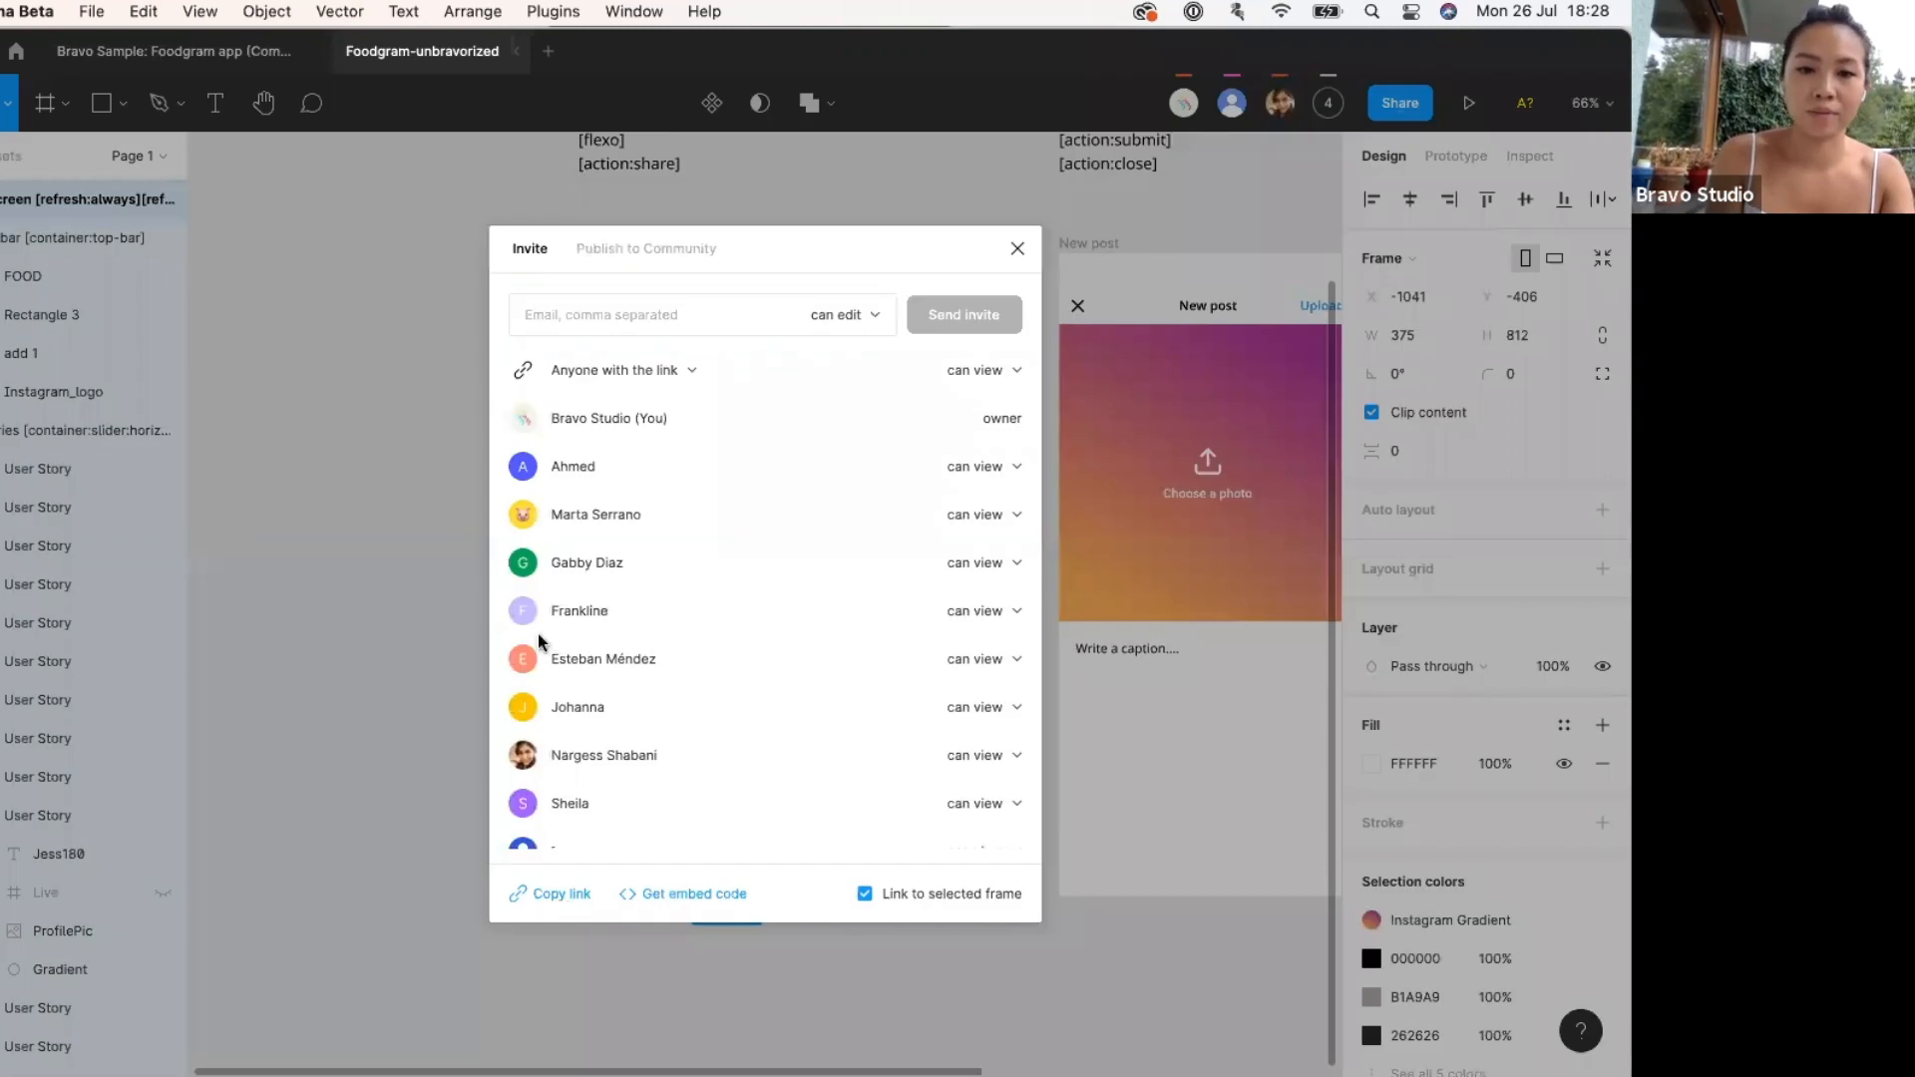
click(374, 529)
key(ctrl+Up)
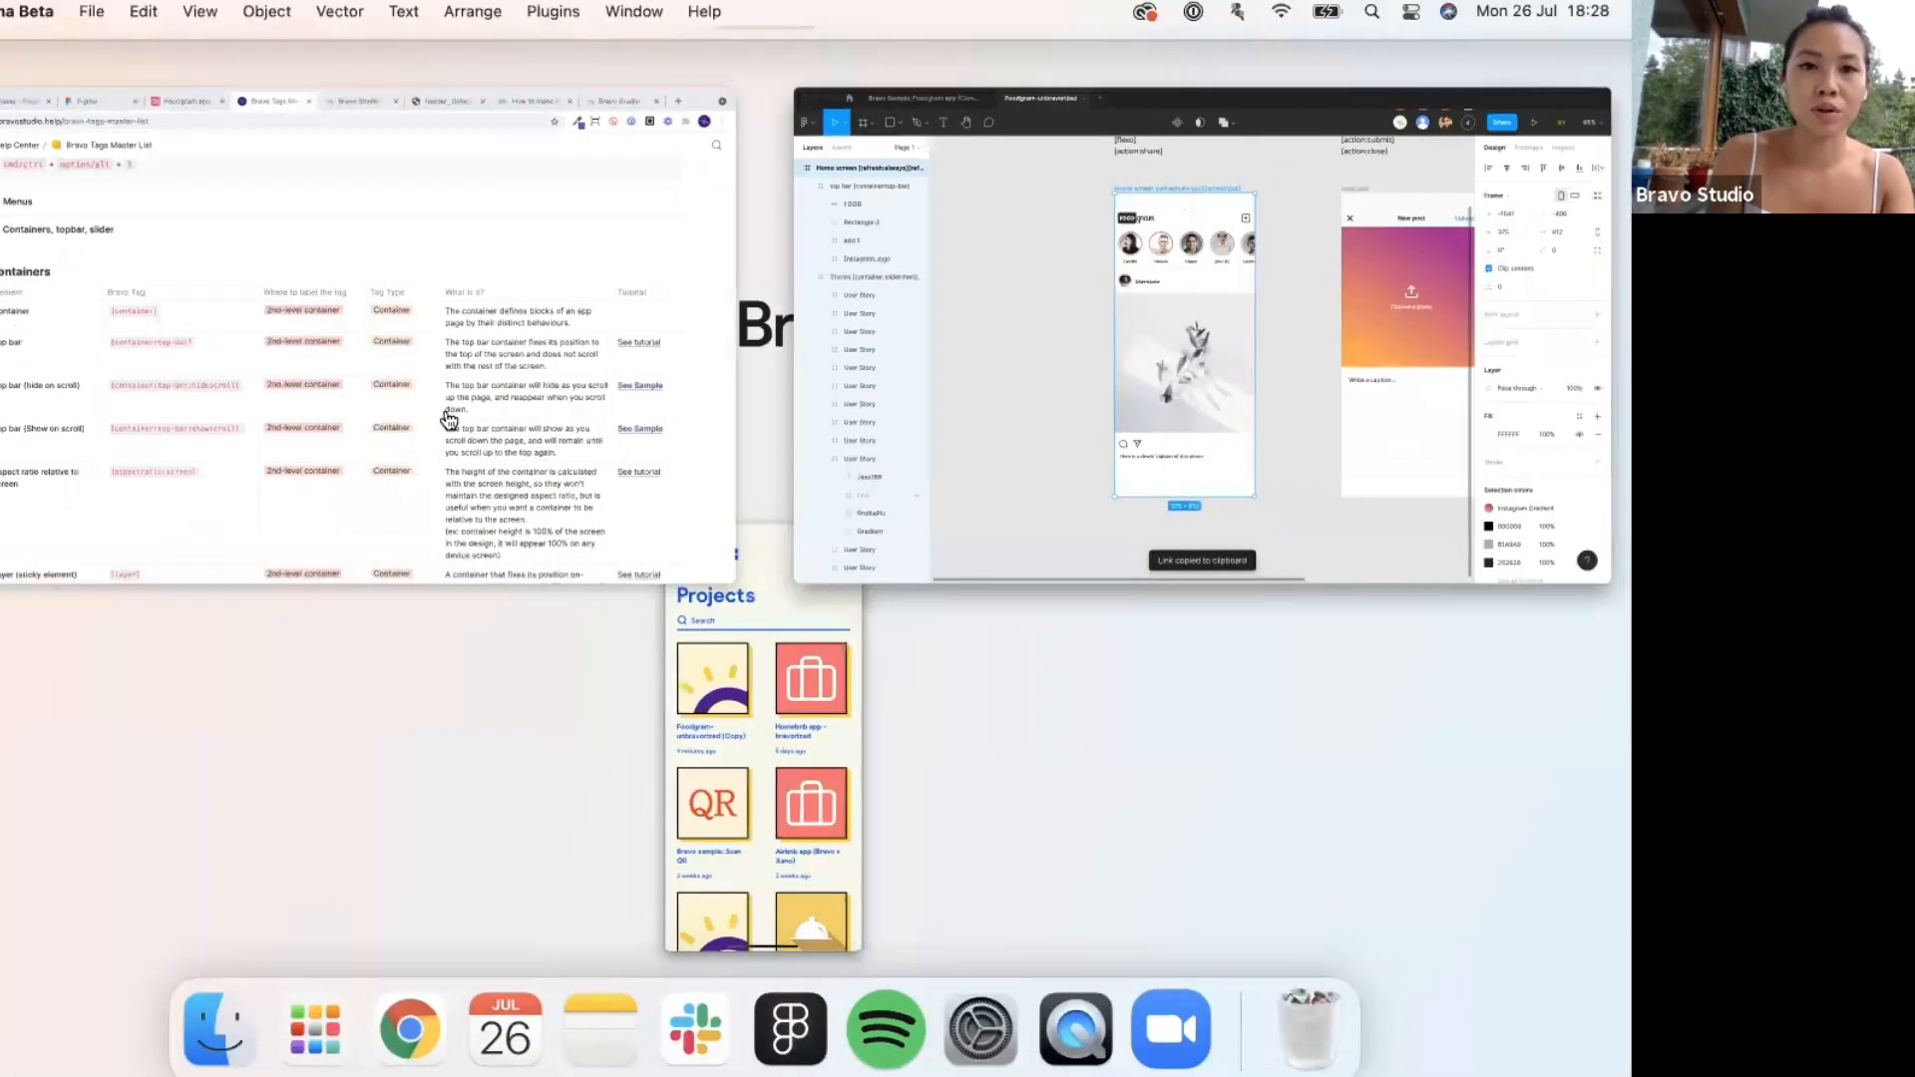
Start a new Bravo Studio project from the pasted Foodgram-unbravorized Figma link.
click(448, 419)
click(833, 58)
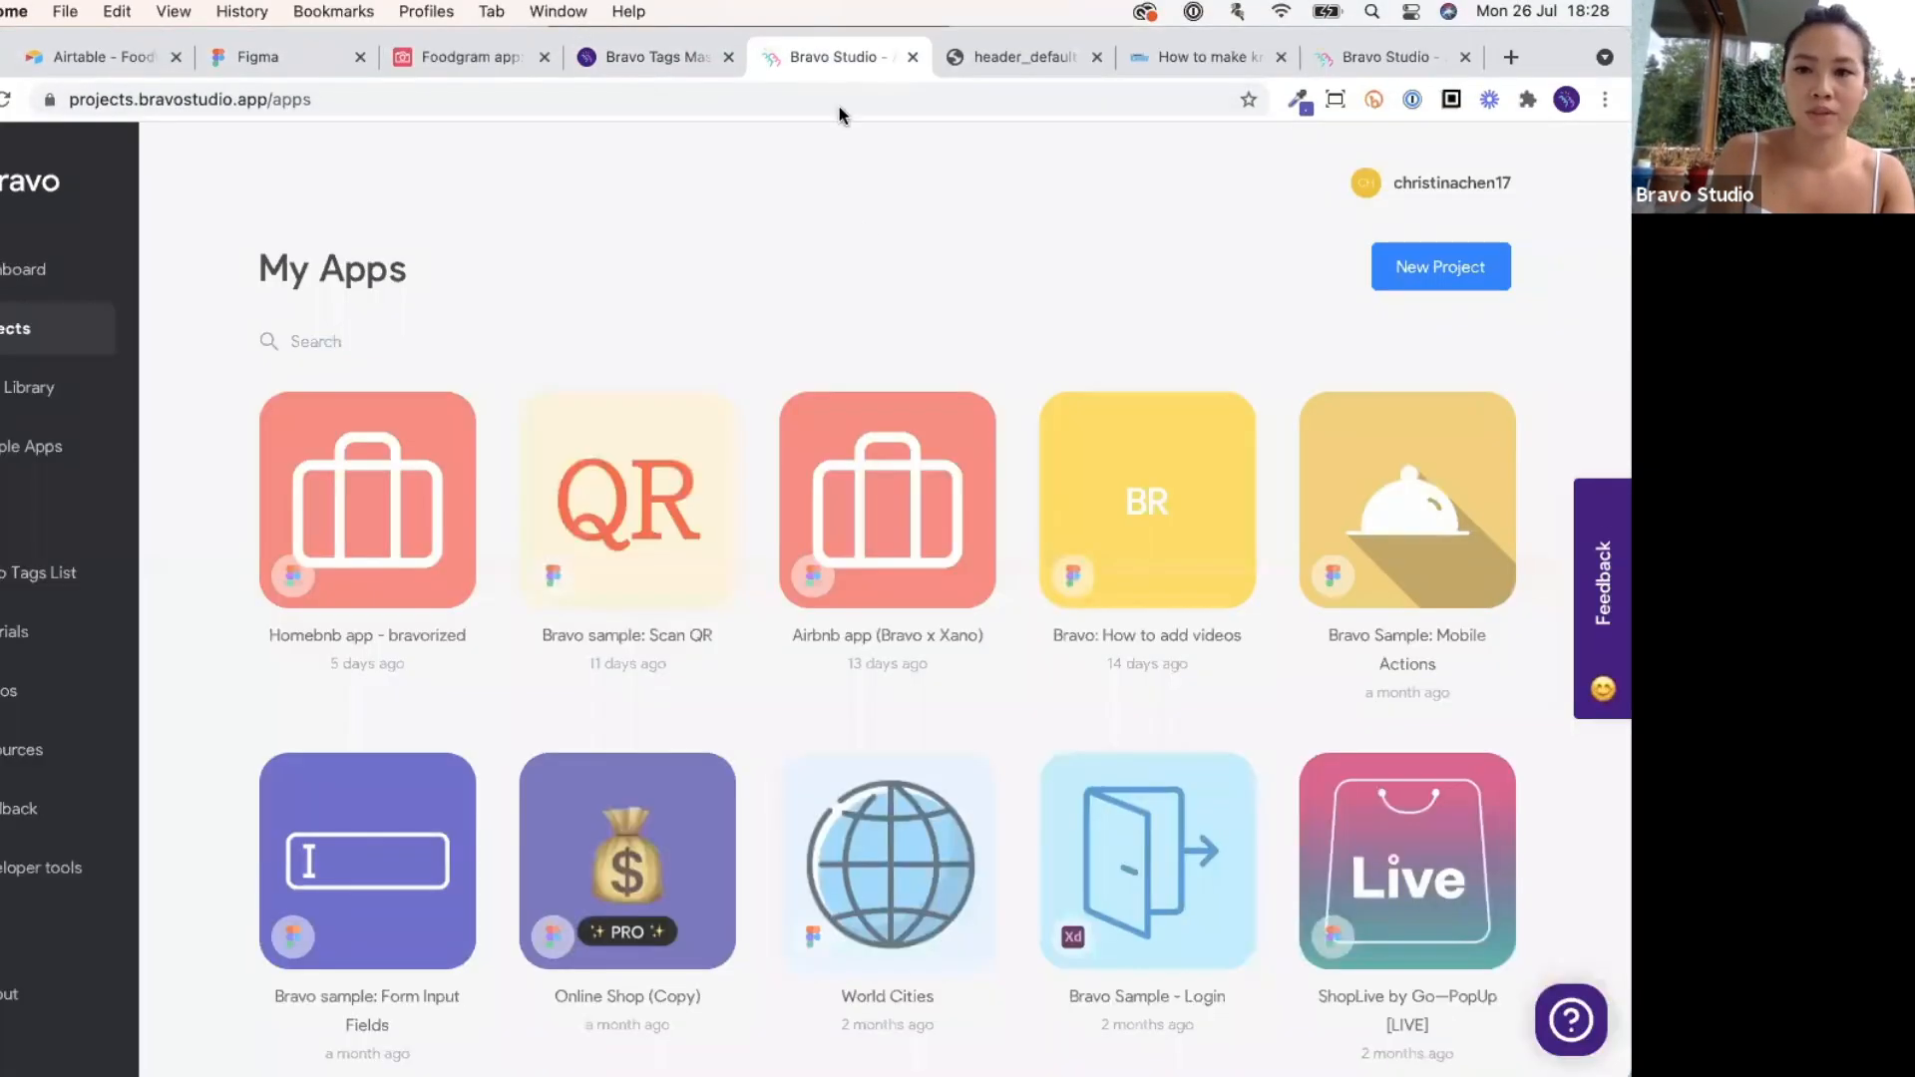
click(1468, 269)
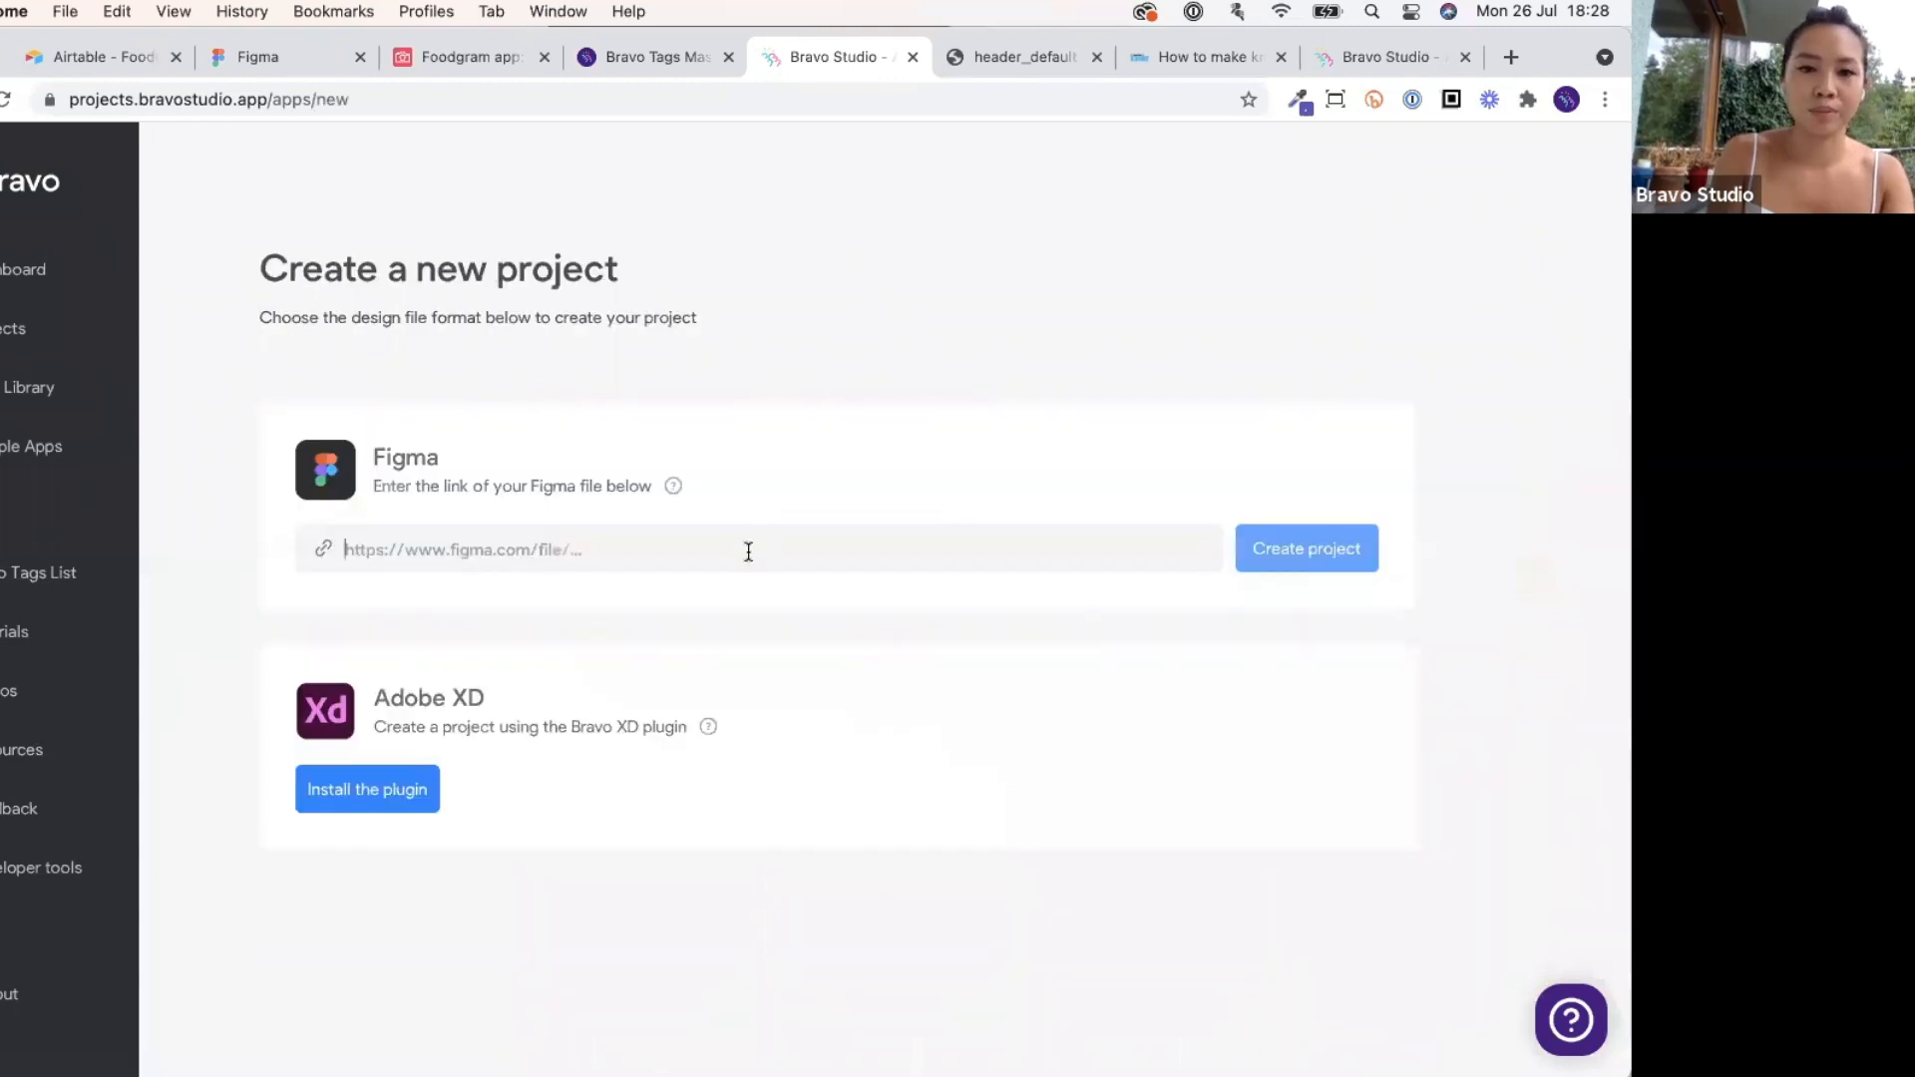
key(super+v)
click(1319, 548)
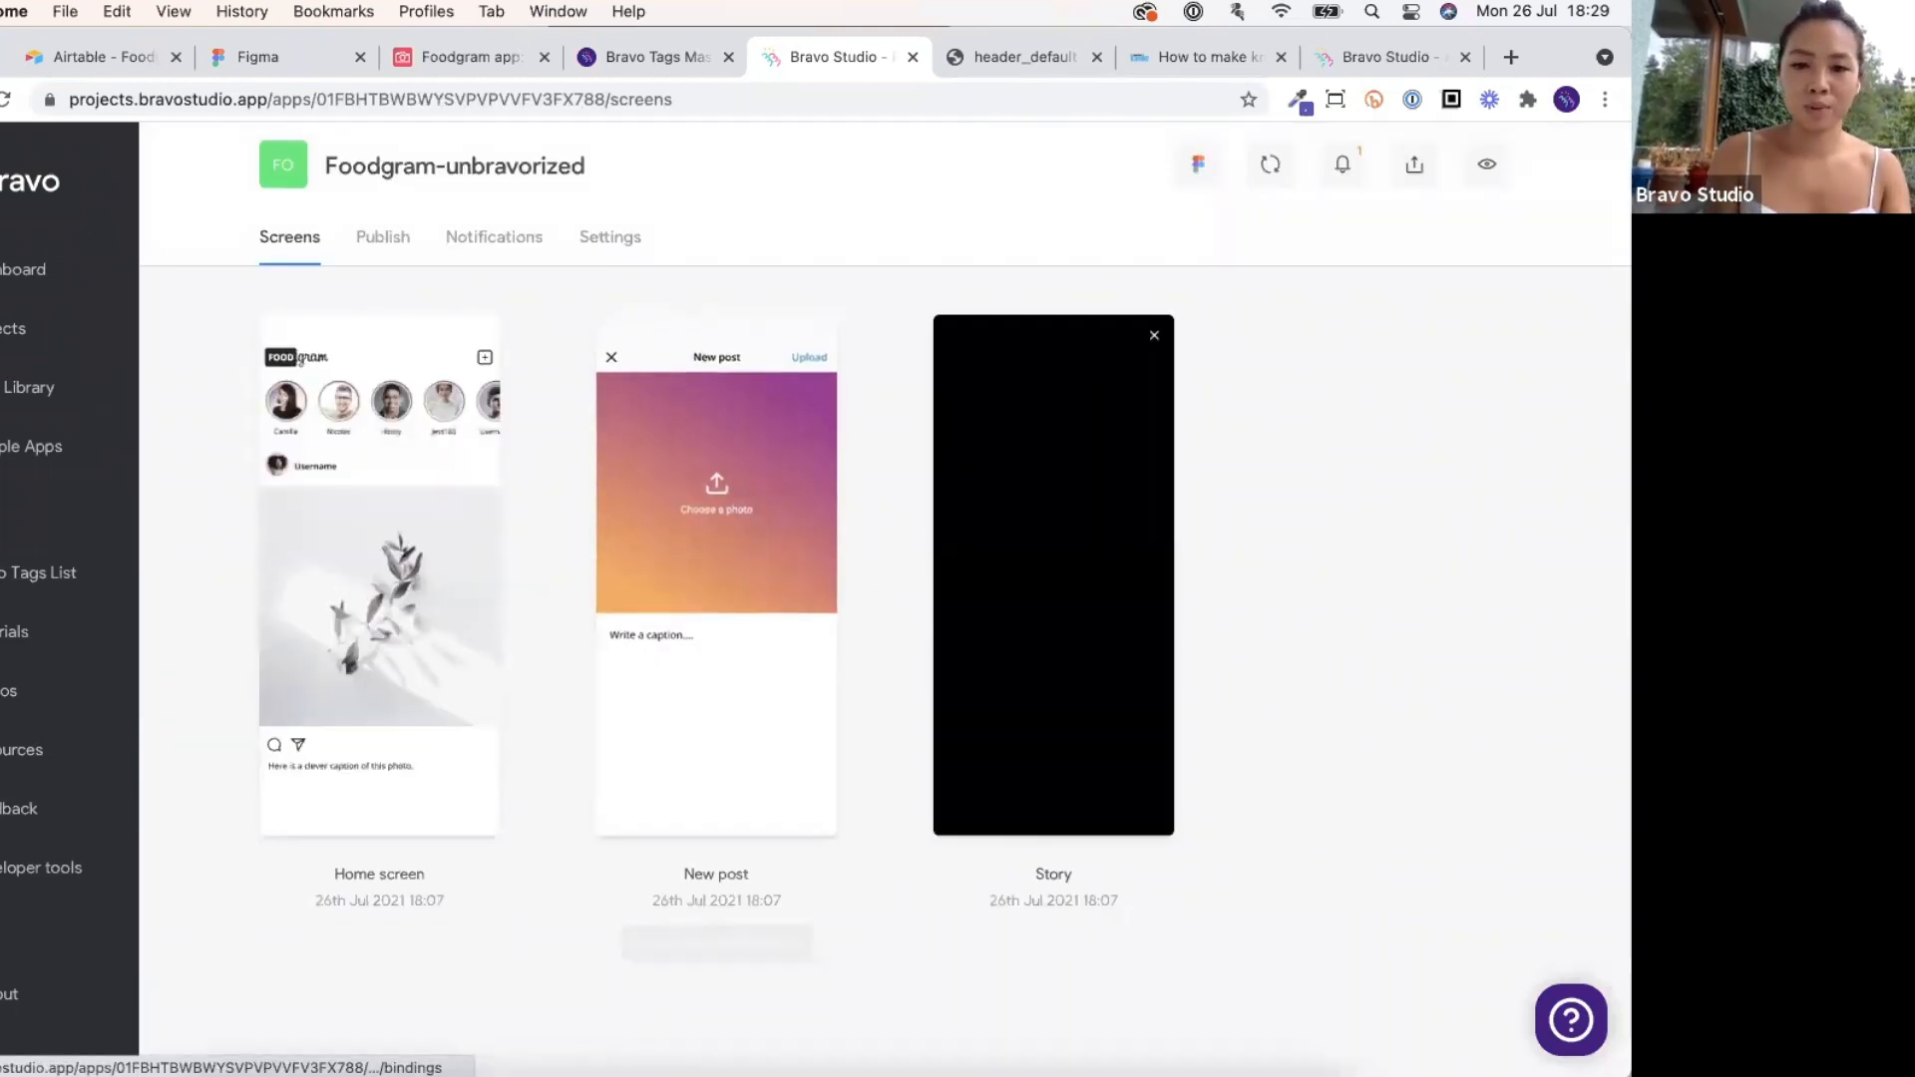
Check the imported screens on the mirrored phone, then switch to the Foodgram app Airtable base.
mouse_move(1139, 1037)
click(1067, 1031)
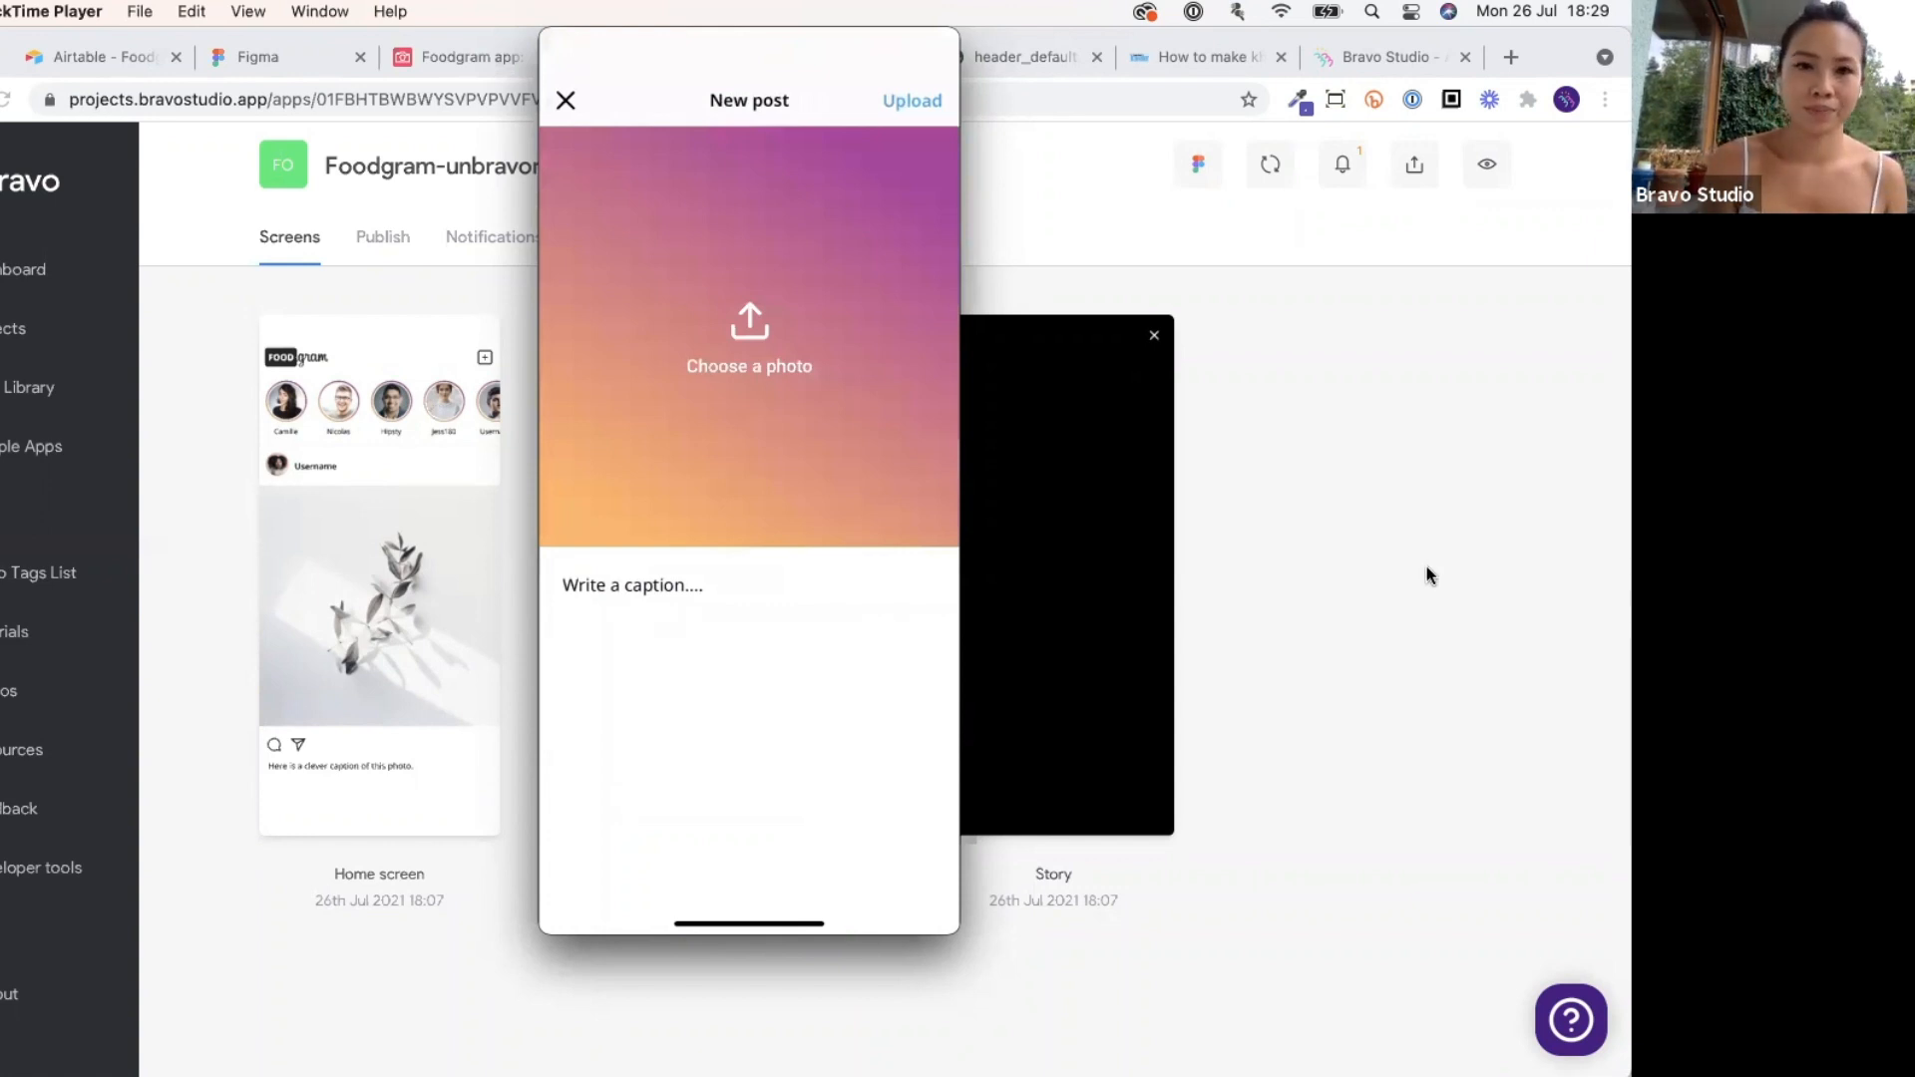
click(1281, 889)
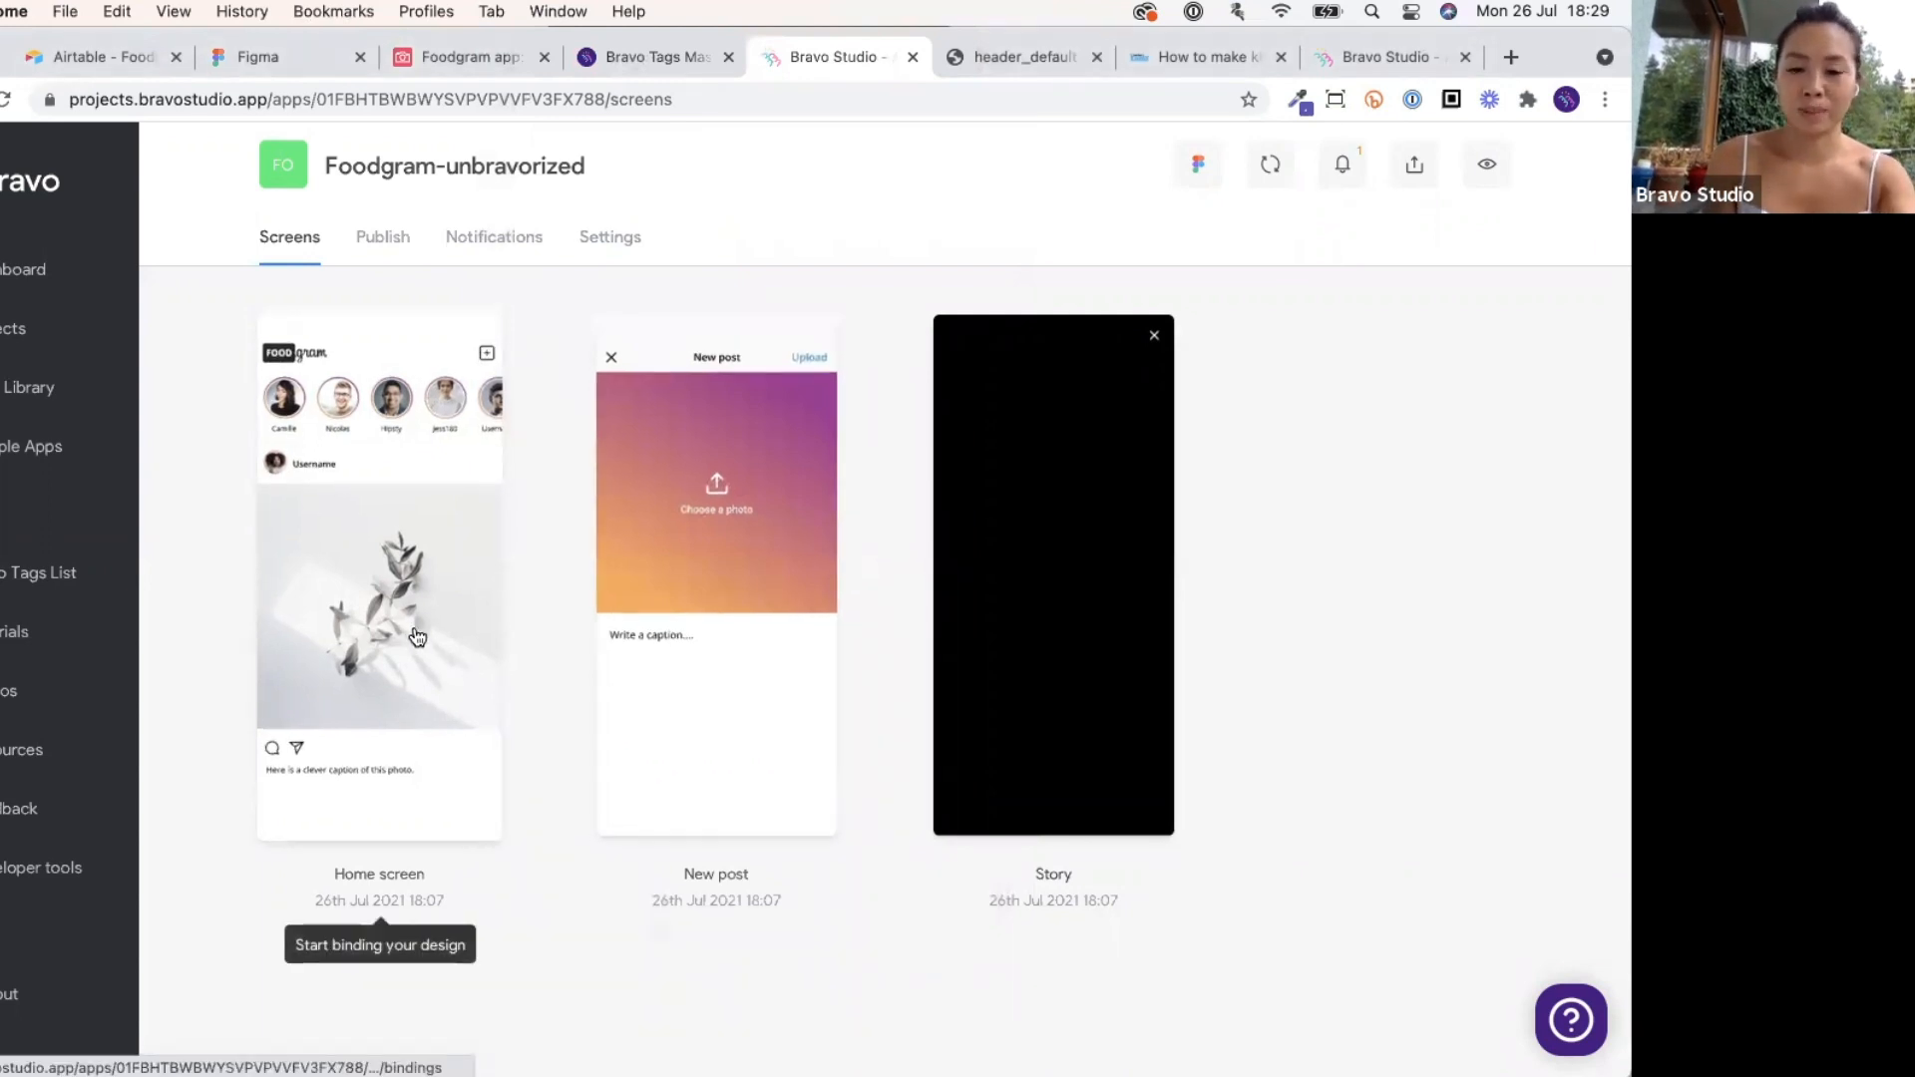
mouse_move(1169, 1048)
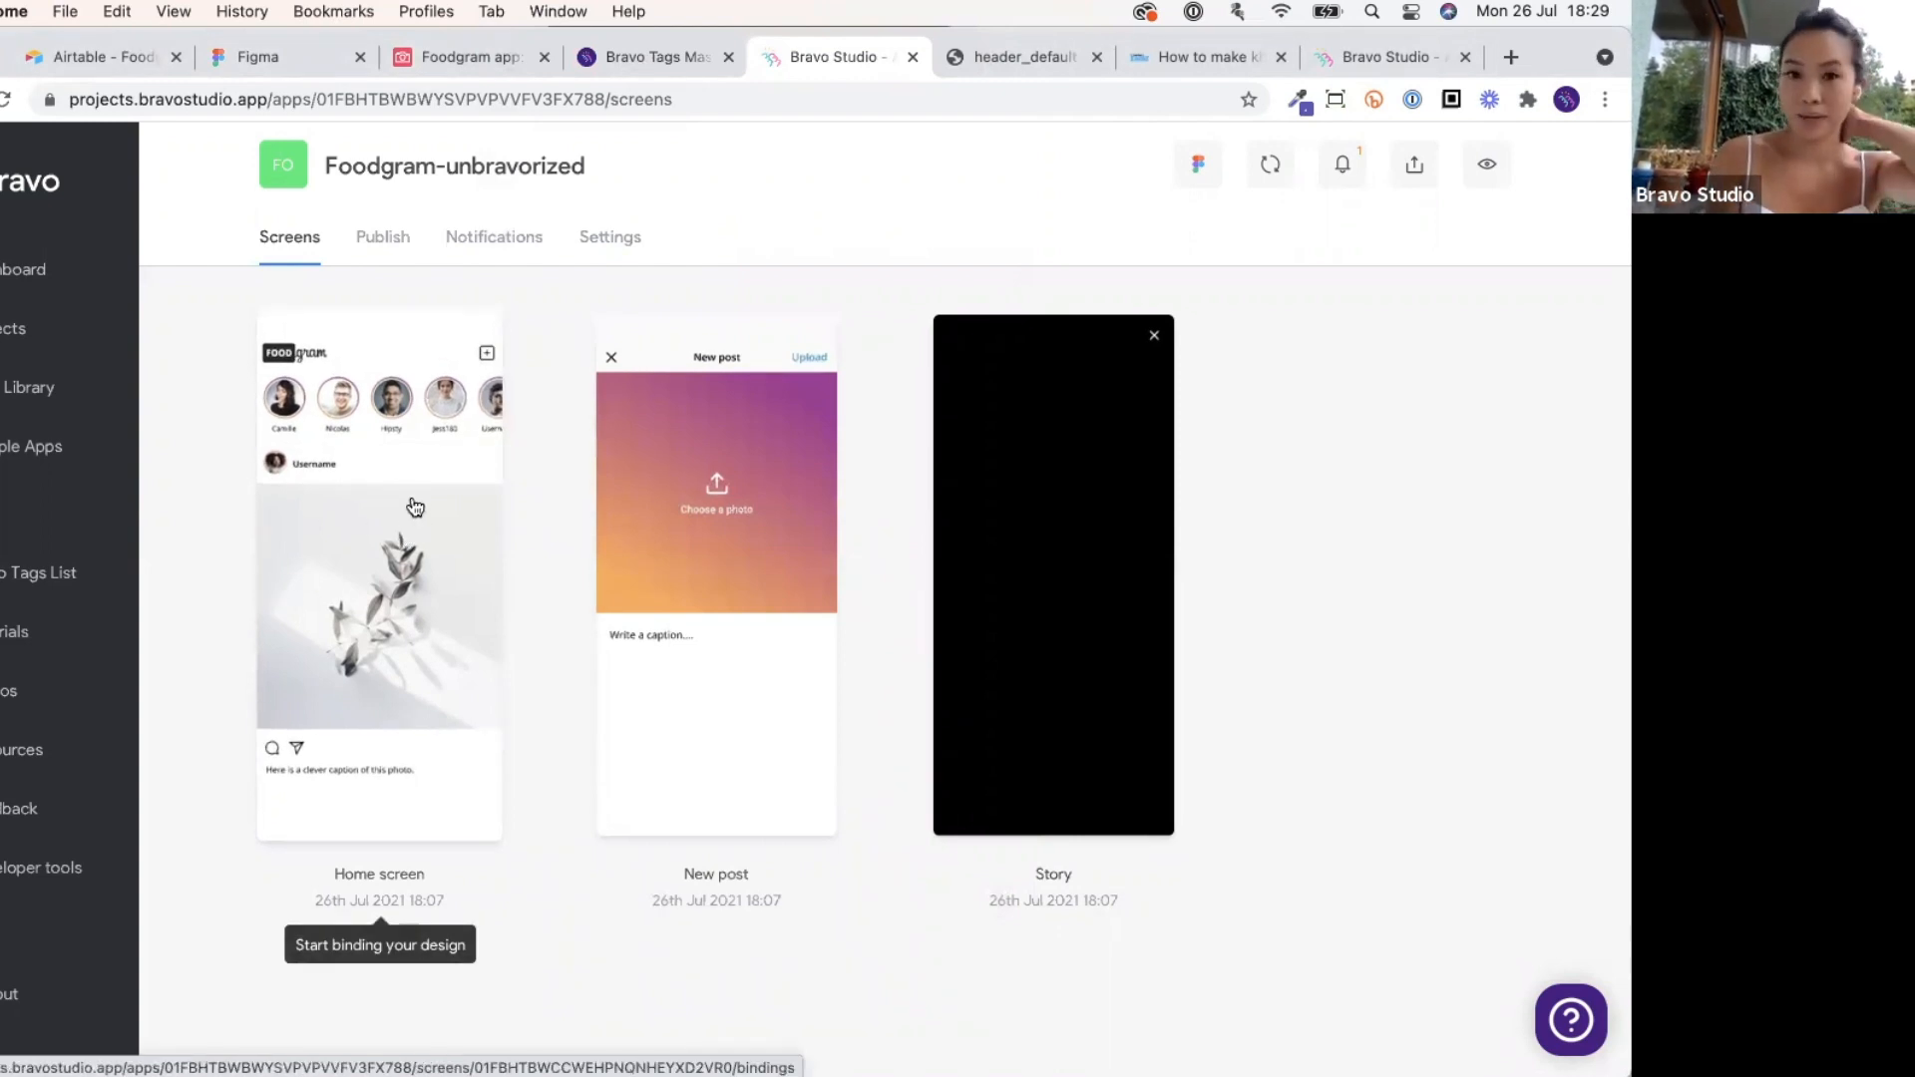
click(469, 64)
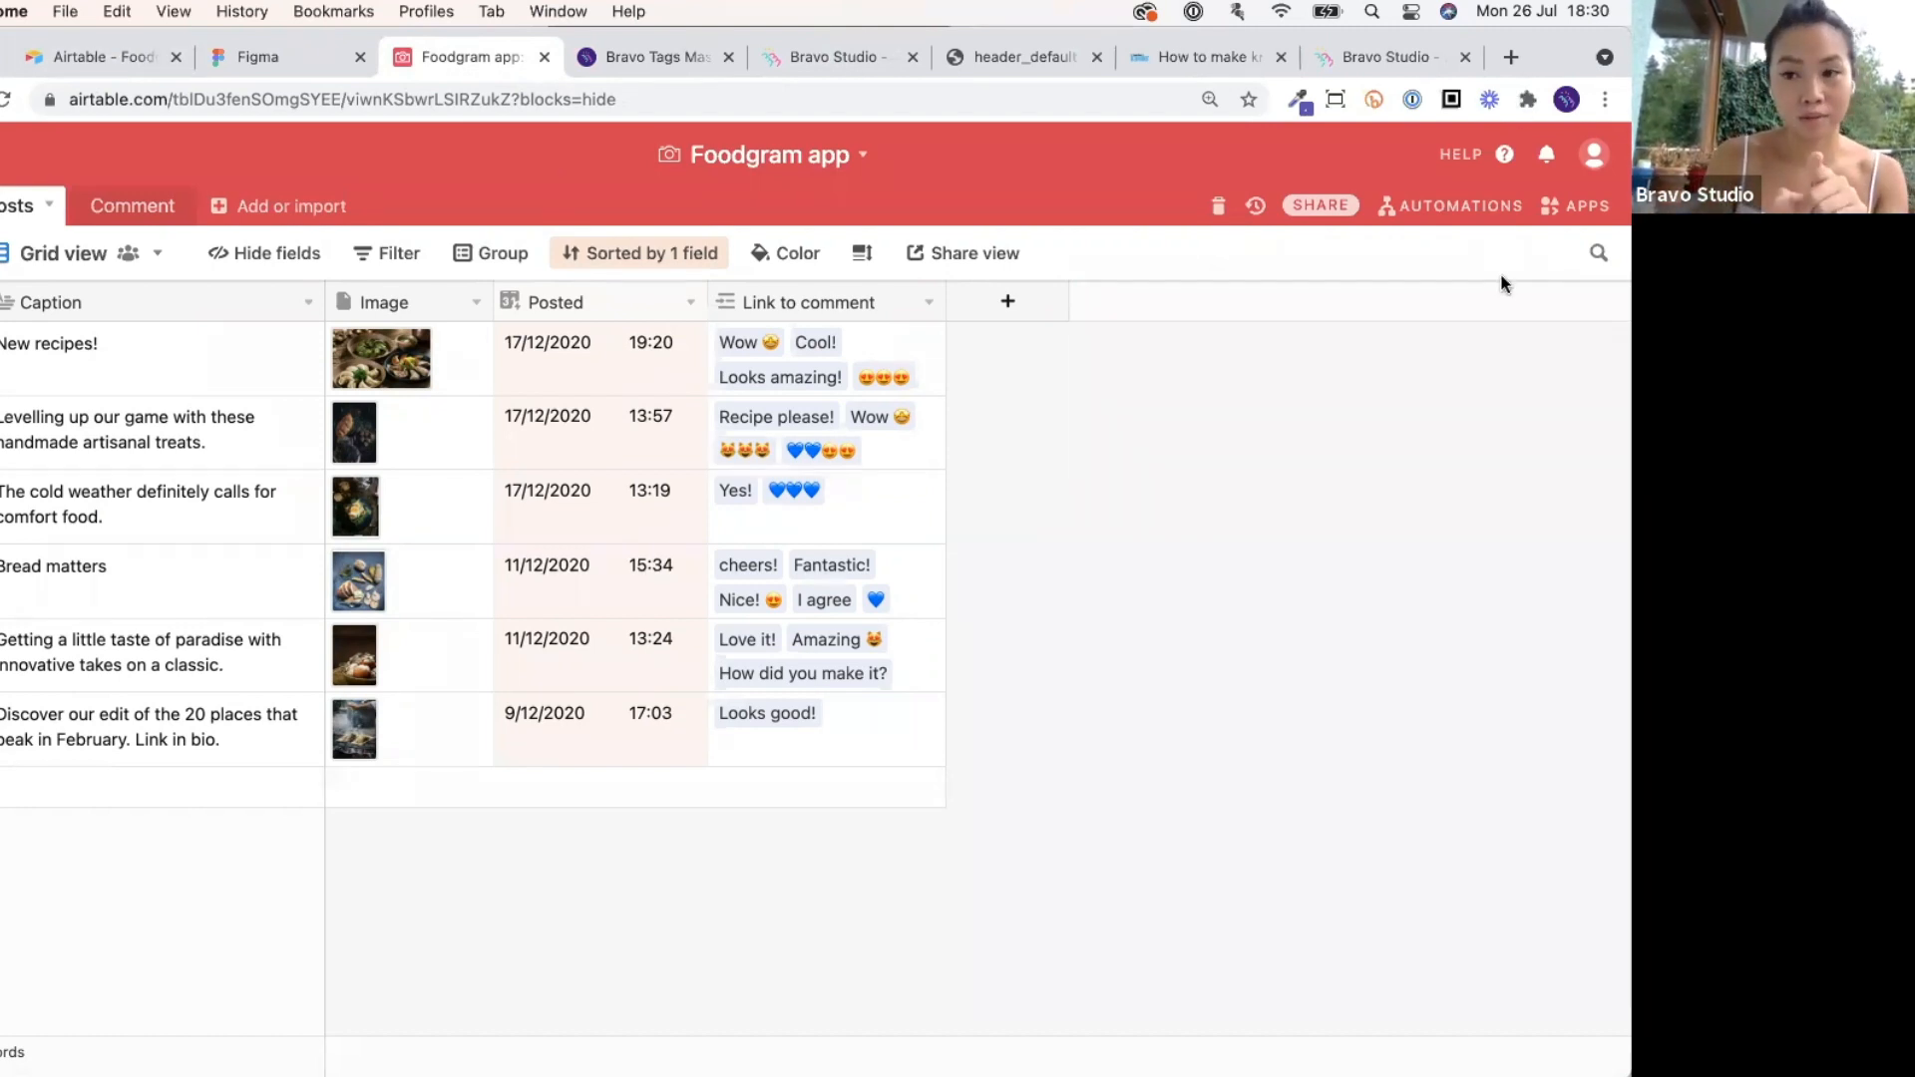
Move from Airtable through the Figma tab to Bravo Studio's Data Library.
click(248, 57)
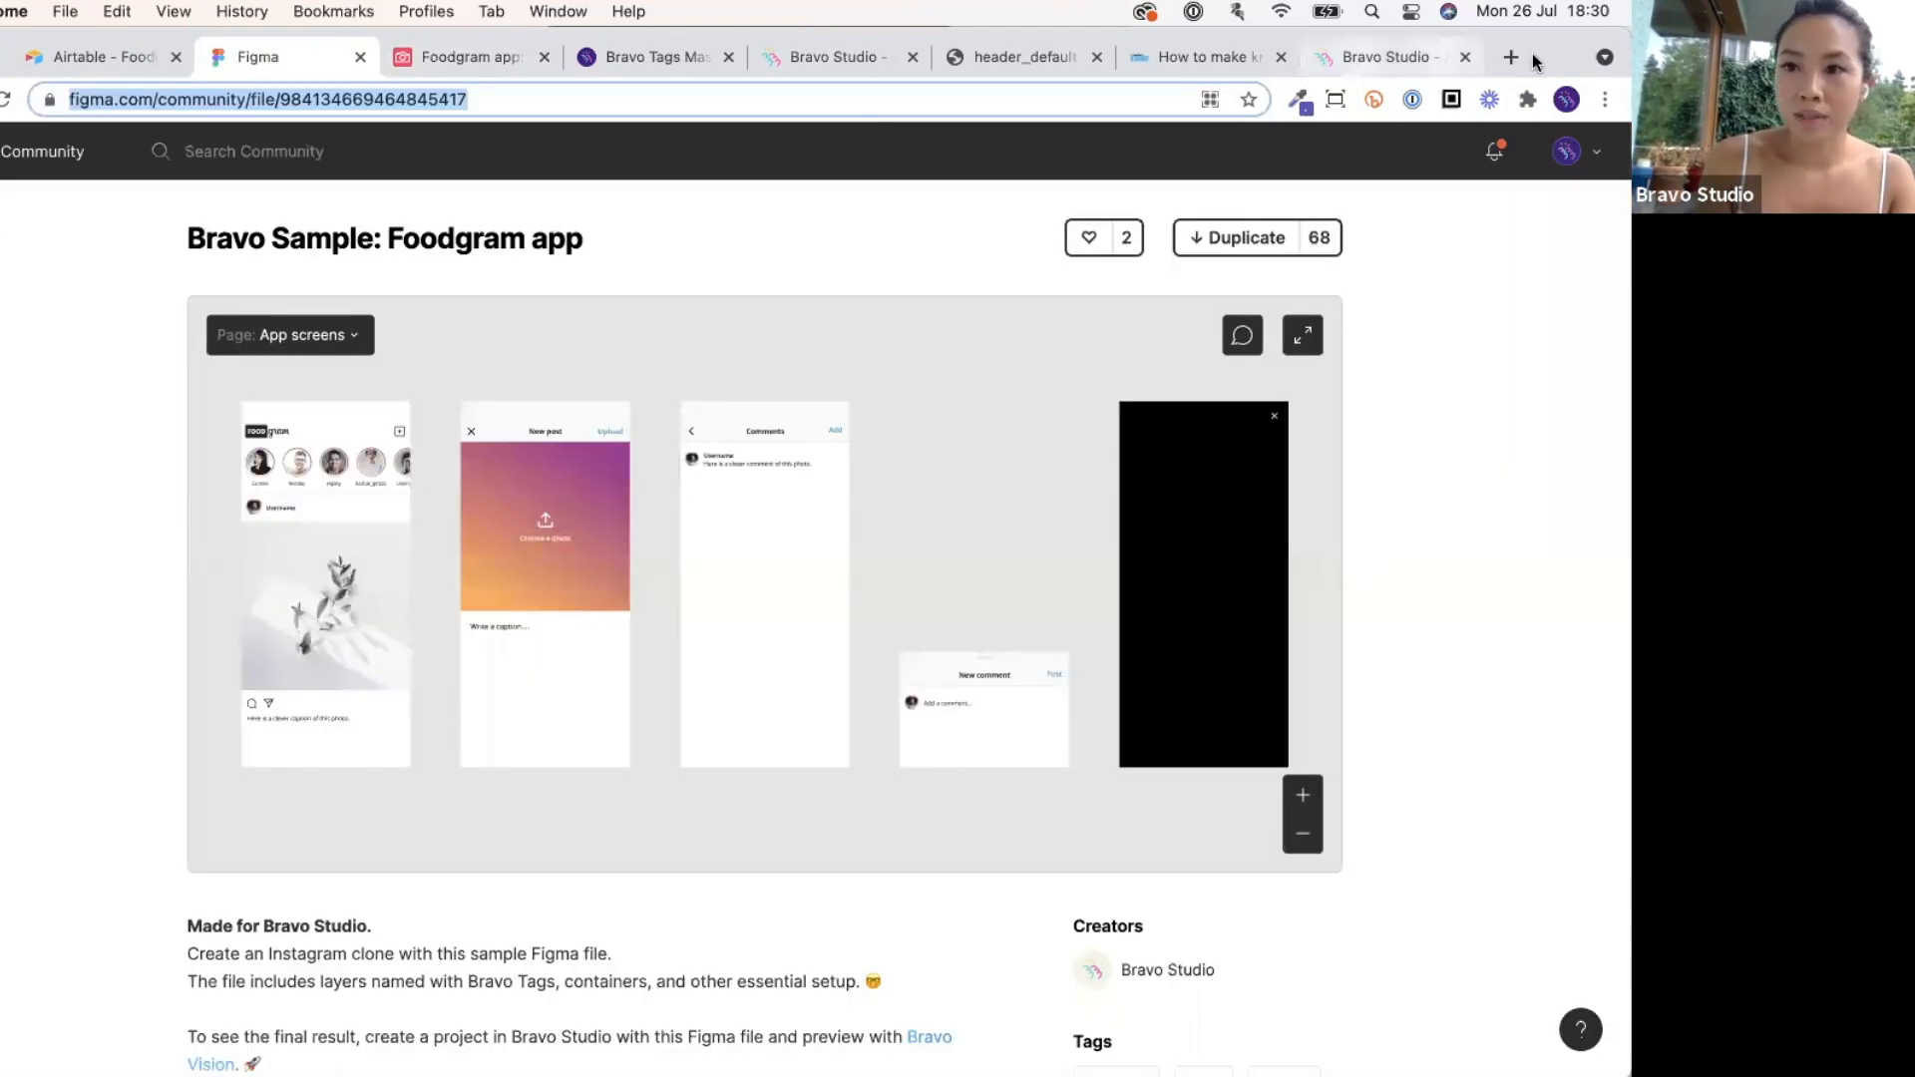
click(1426, 58)
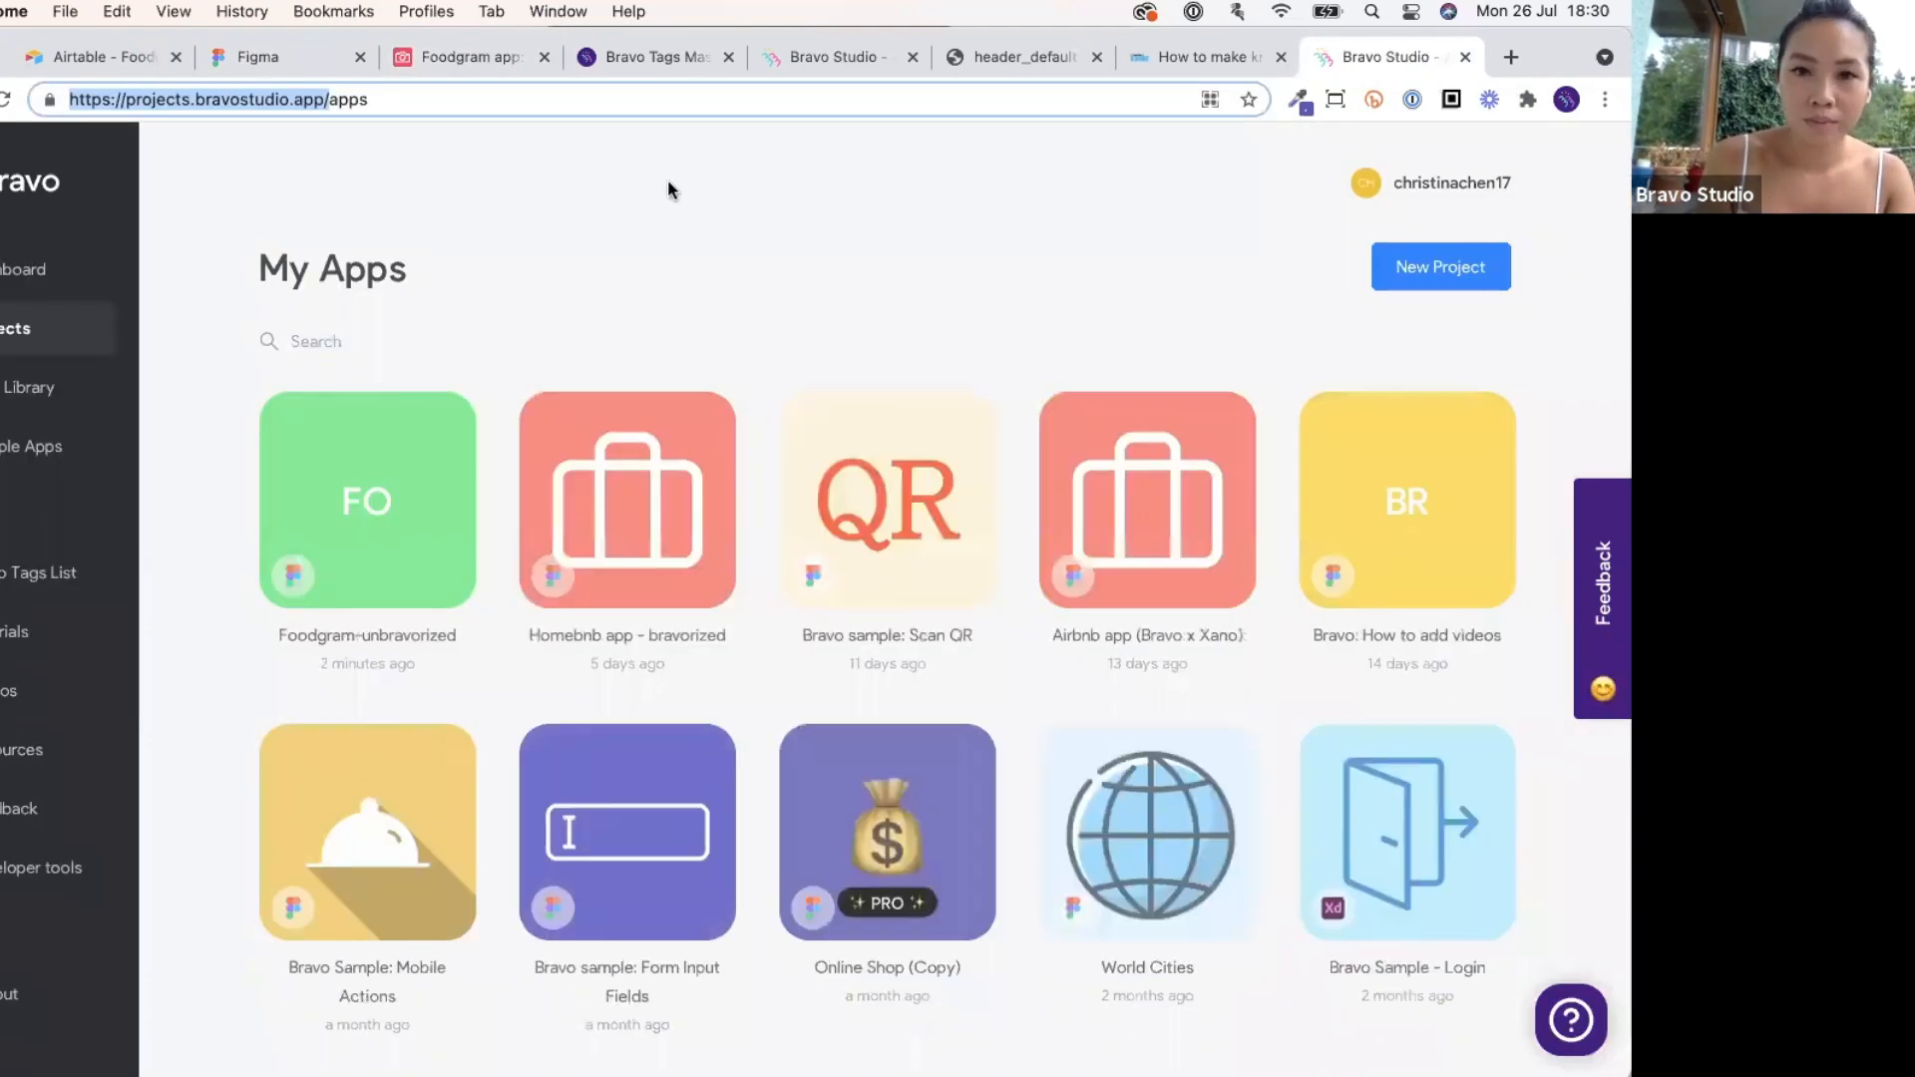
click(98, 401)
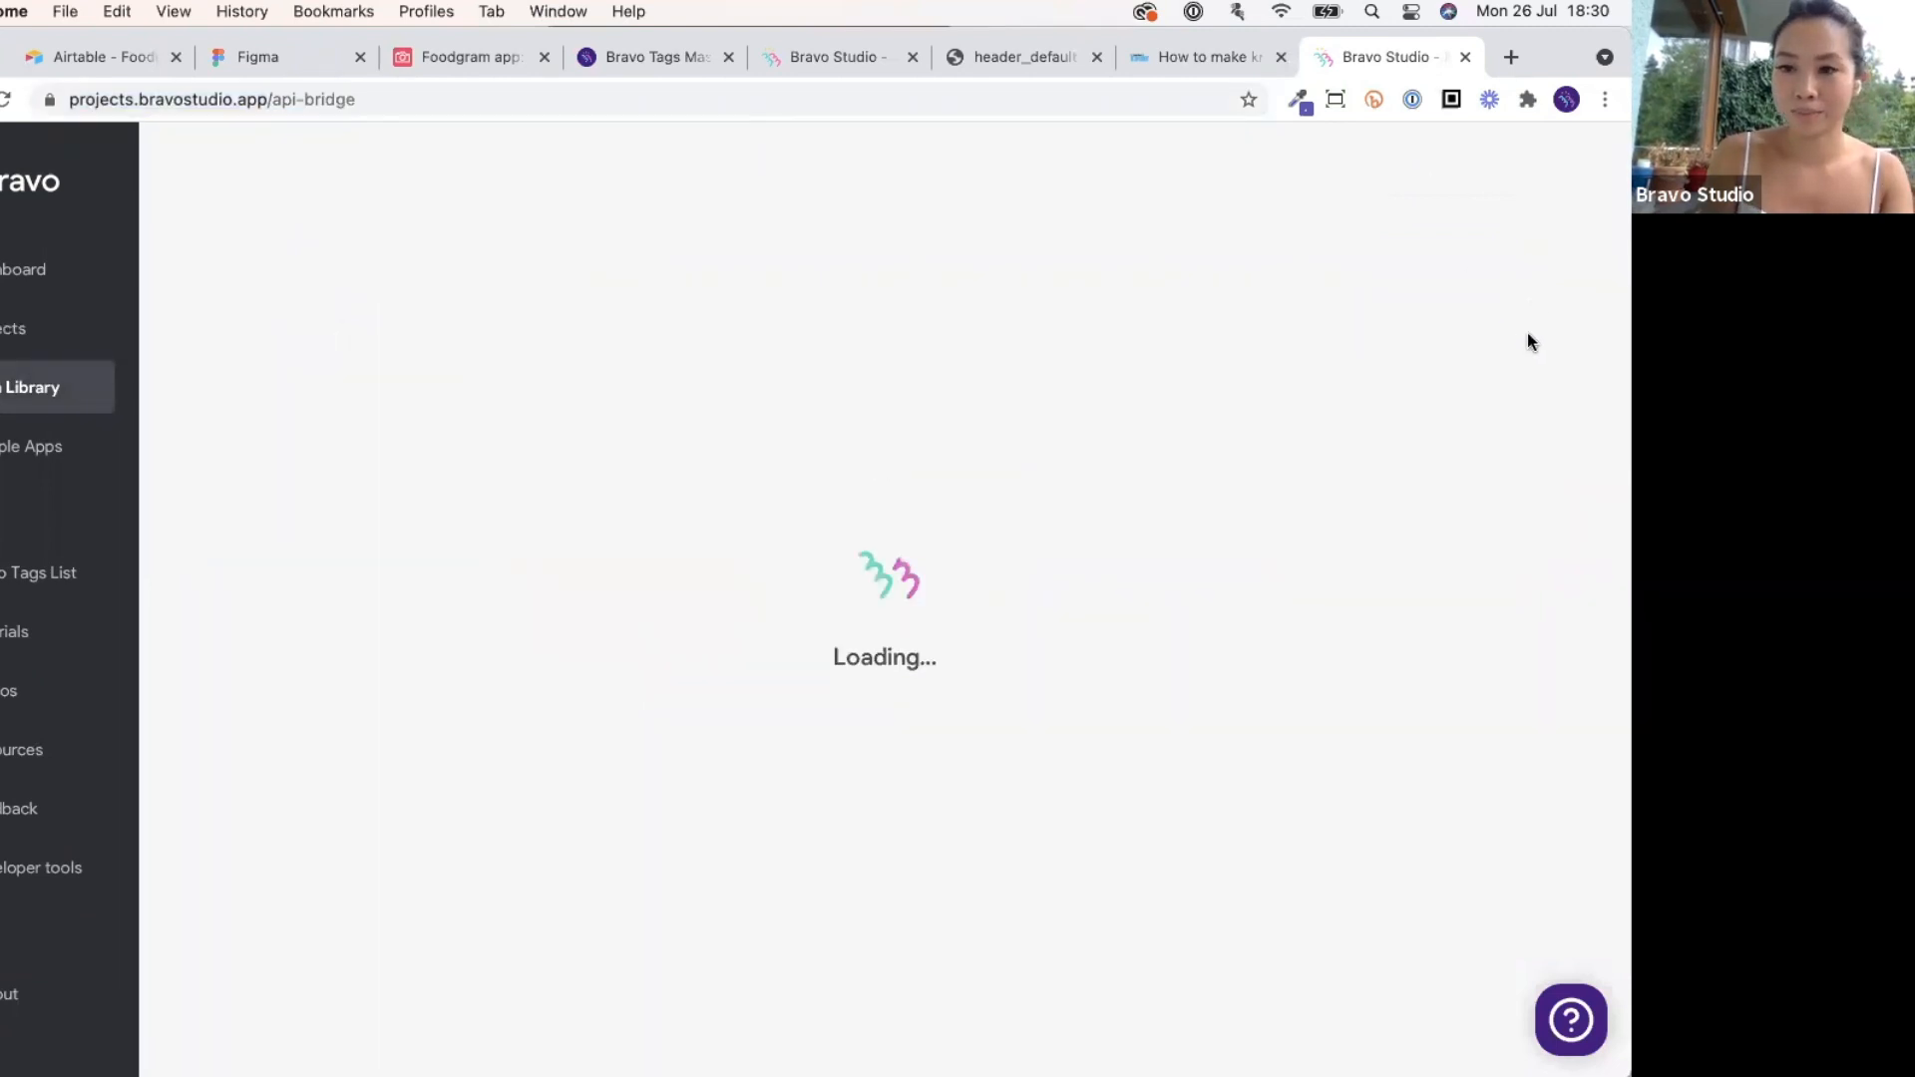
Create a blank-request collection named 'Foodgram 2' with the description 'Airbnb'.
click(1420, 267)
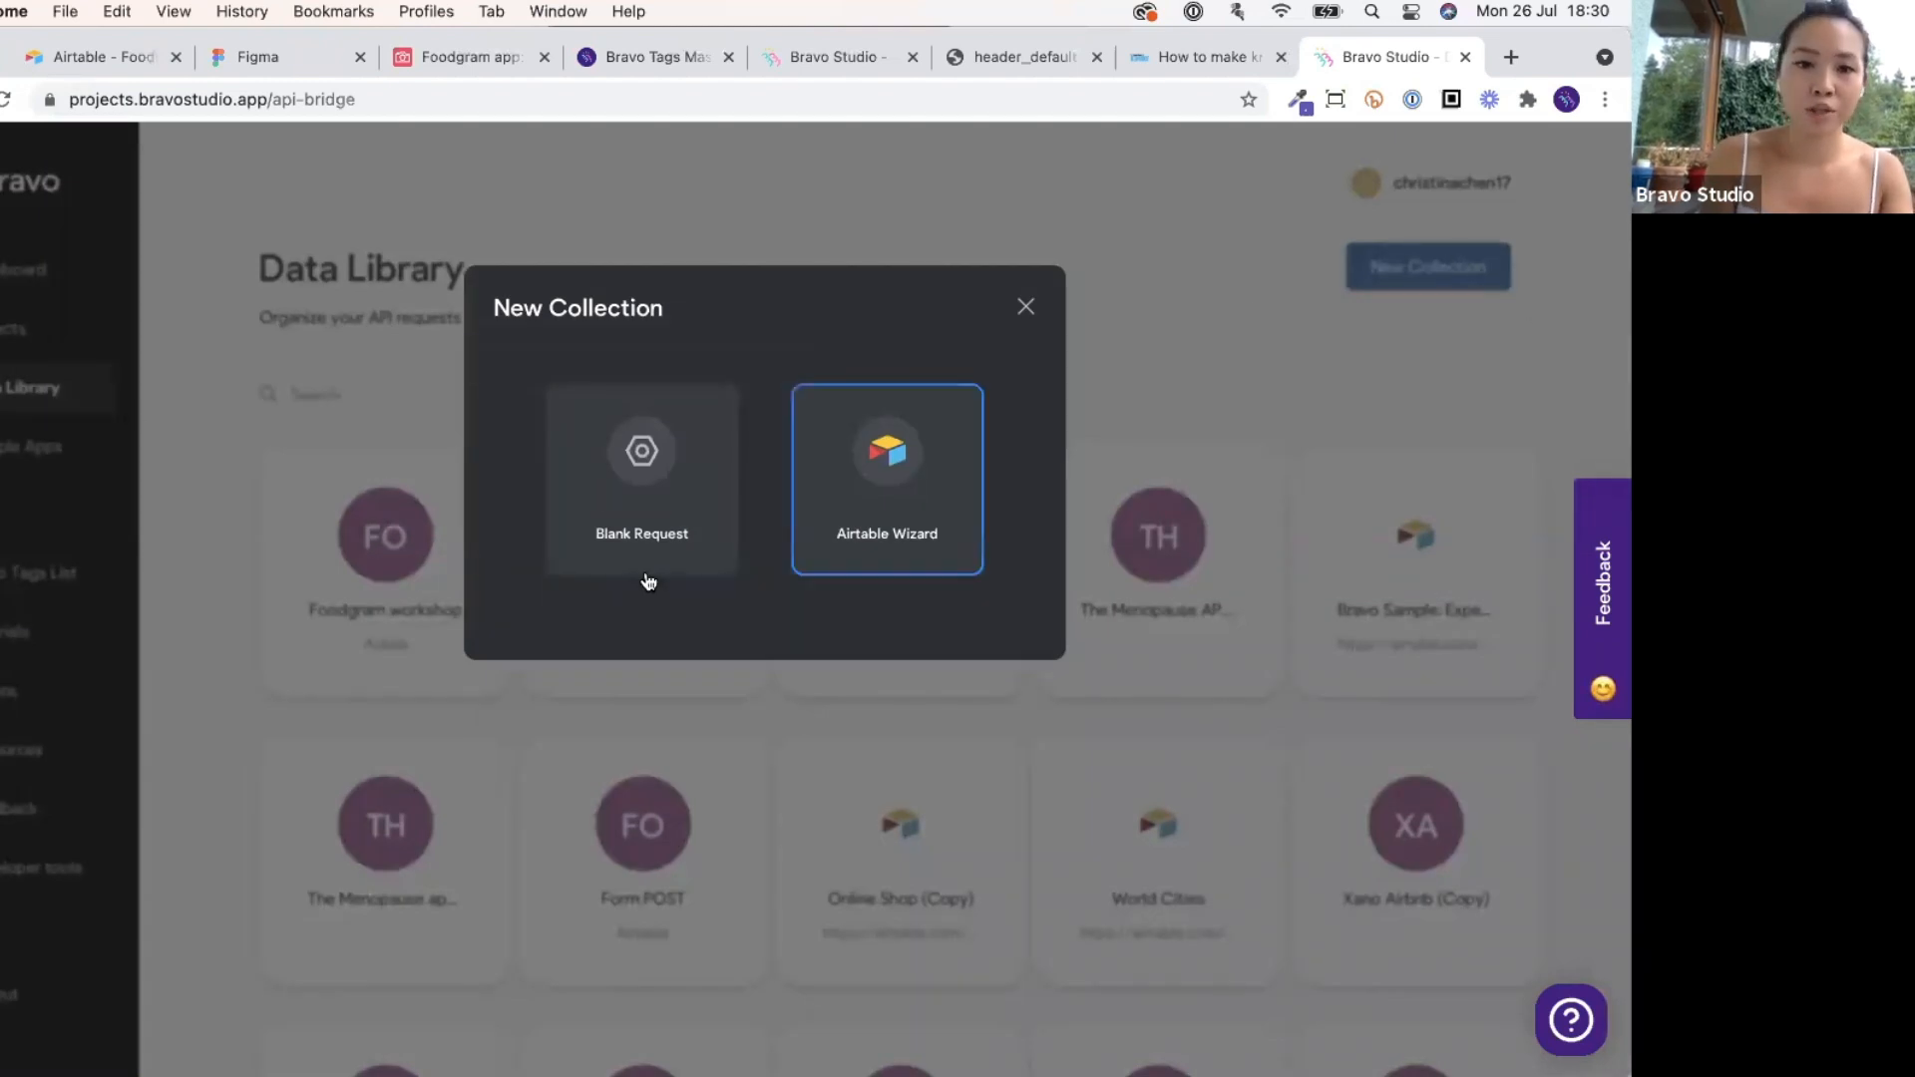
click(609, 517)
double_click(738, 389)
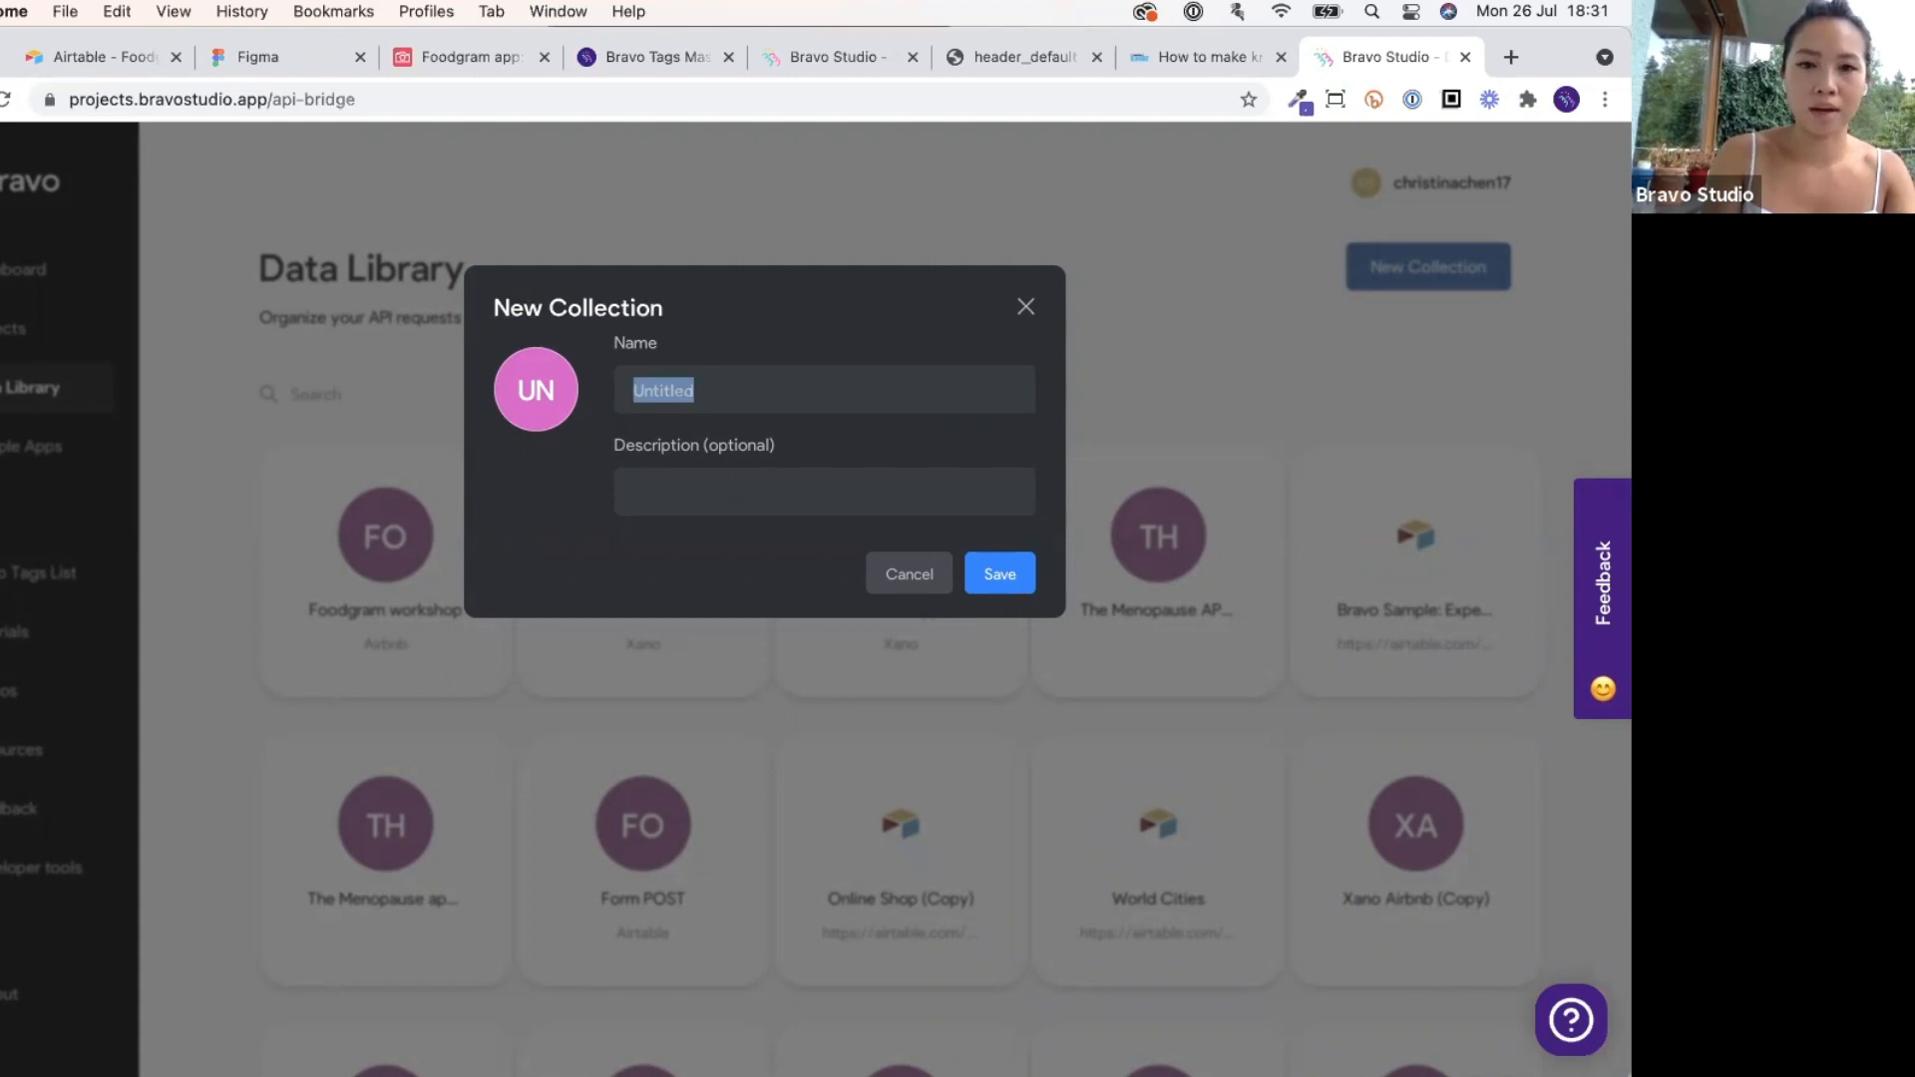
text(Foodgram 2)
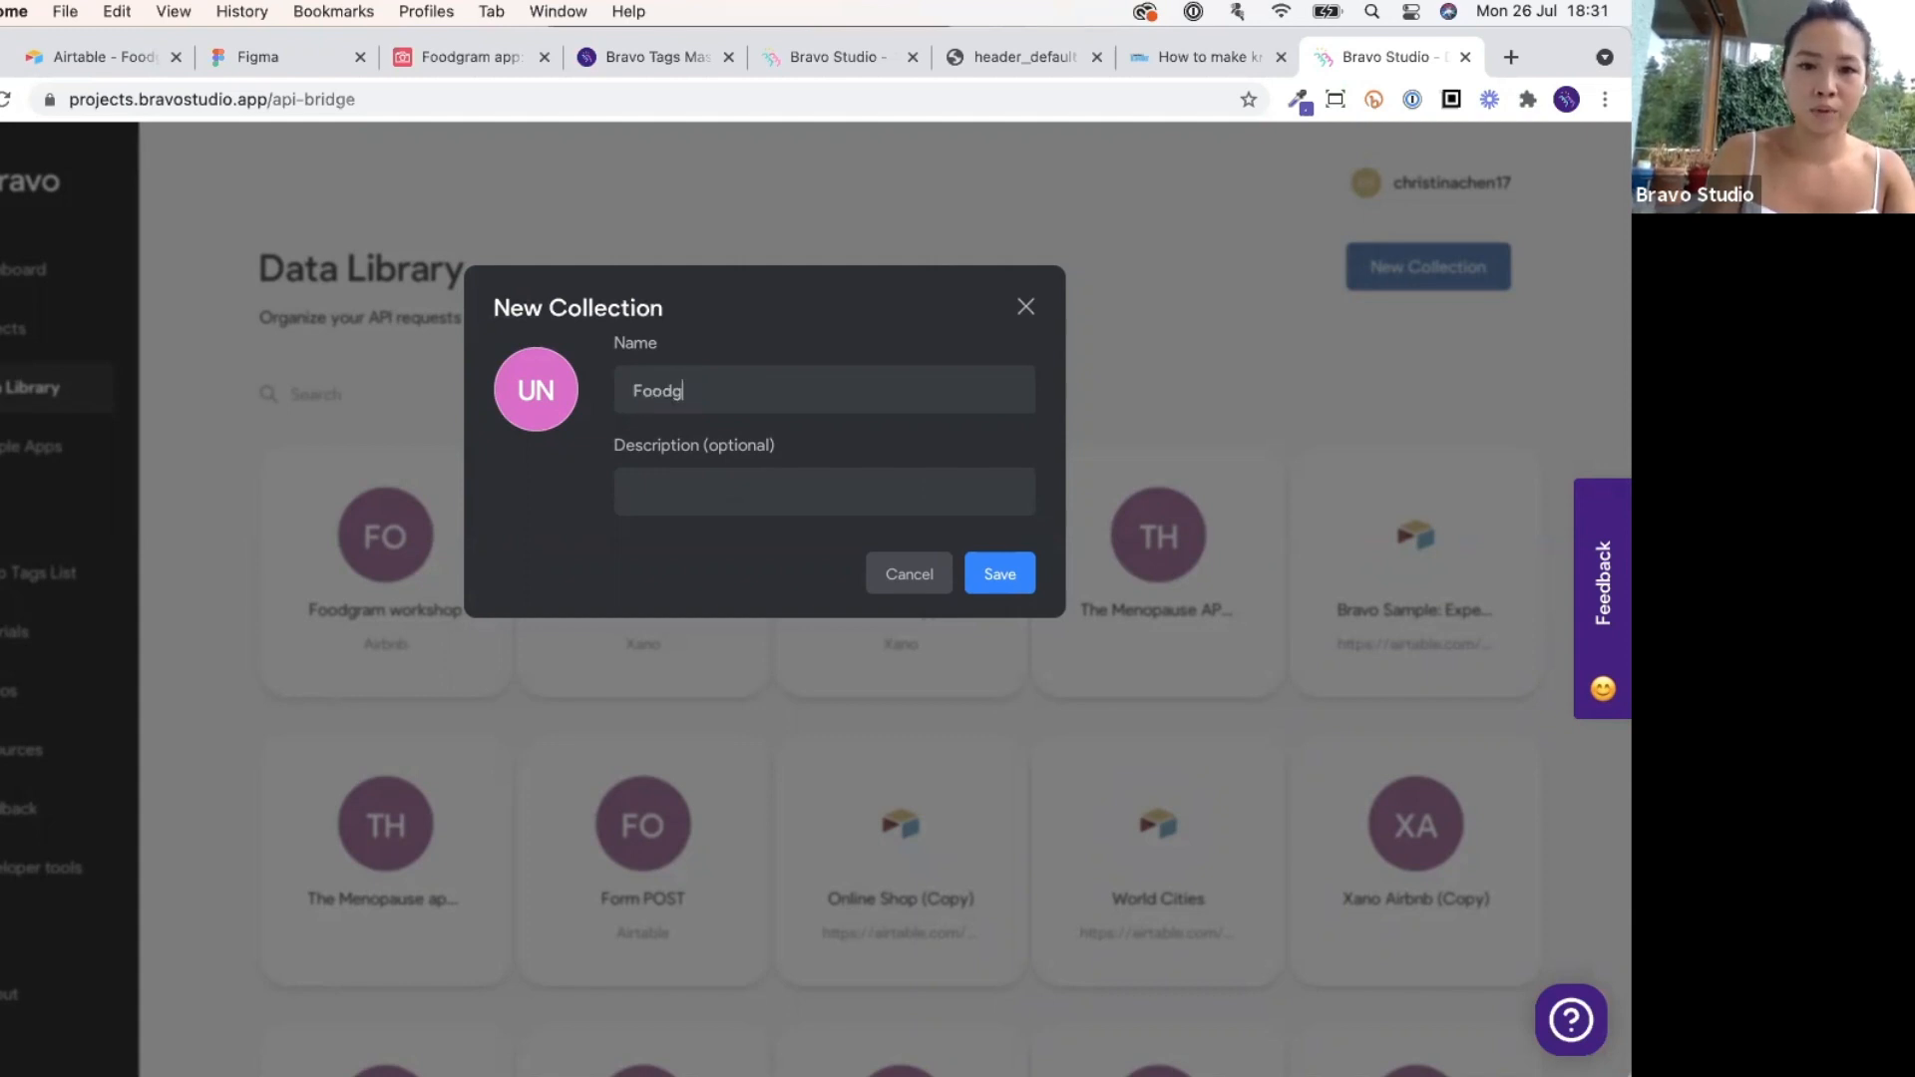
click(765, 503)
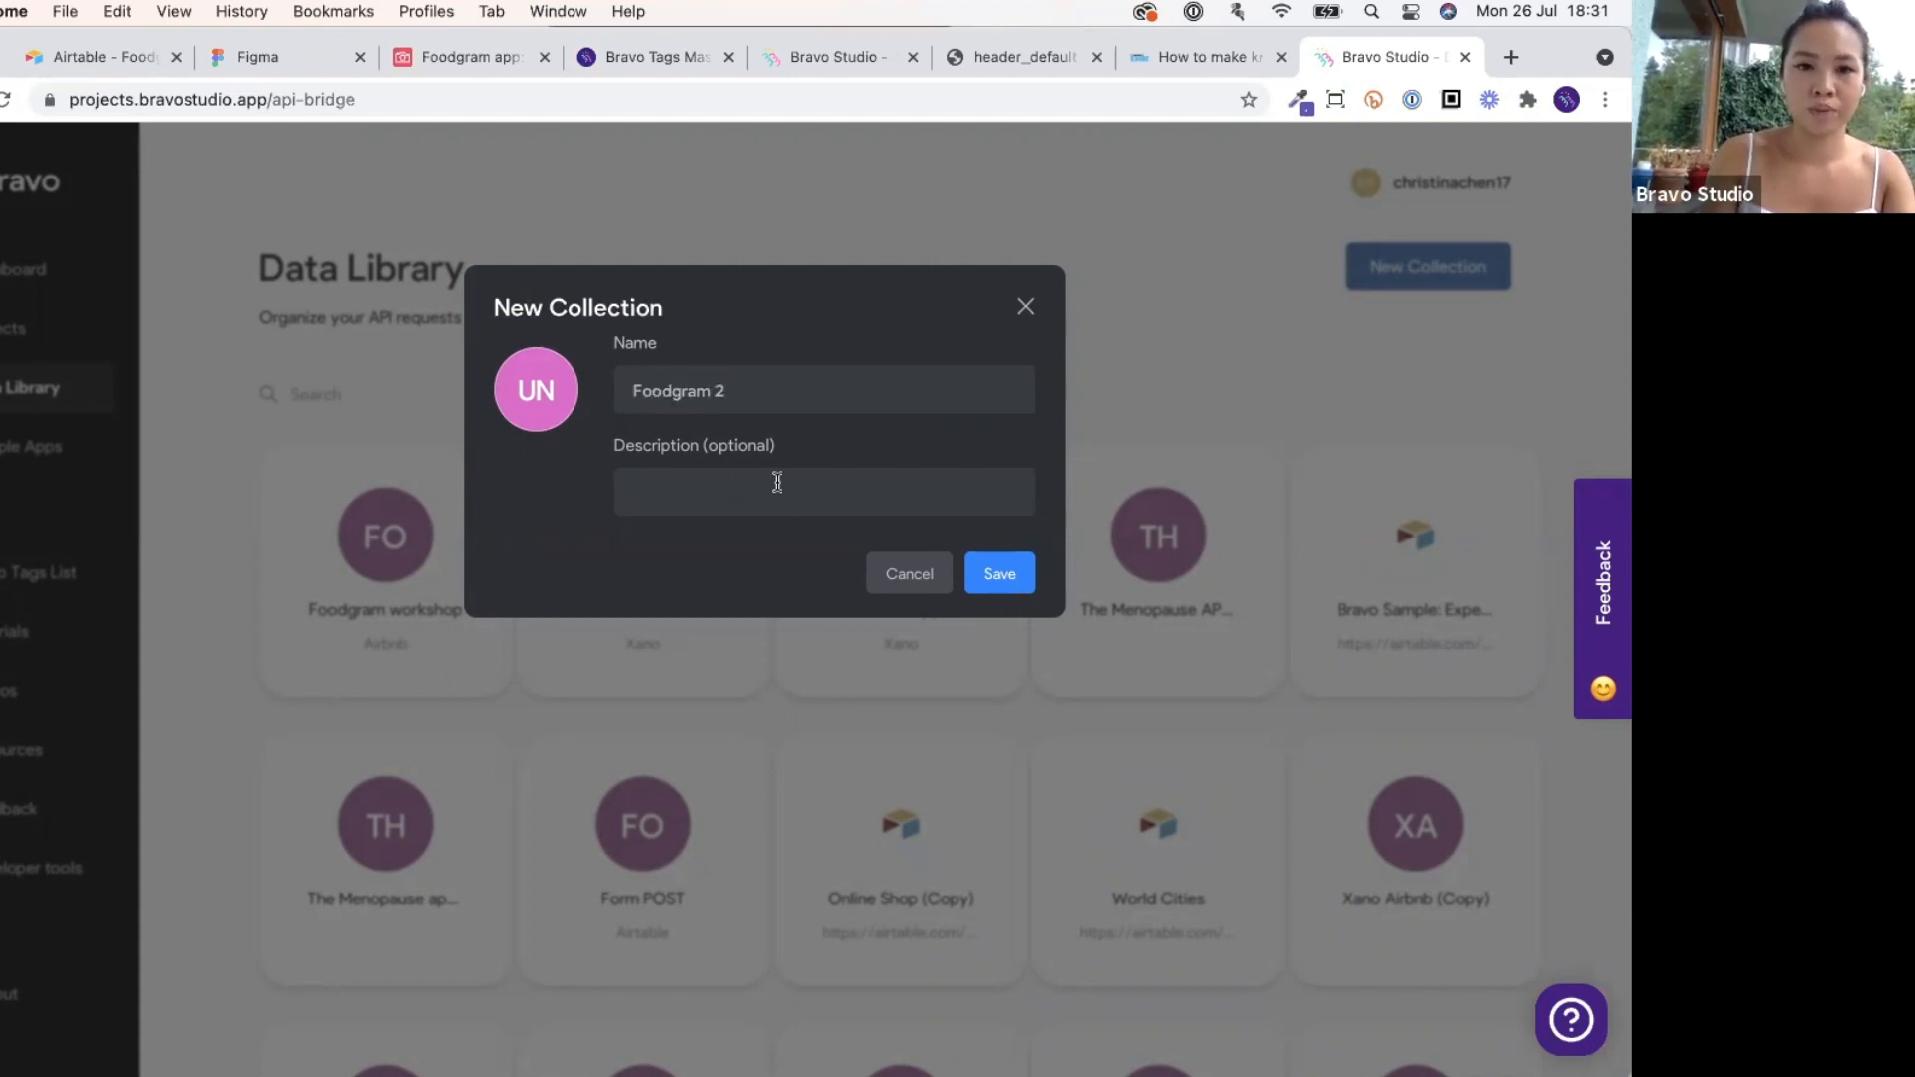
text(Airbnb)
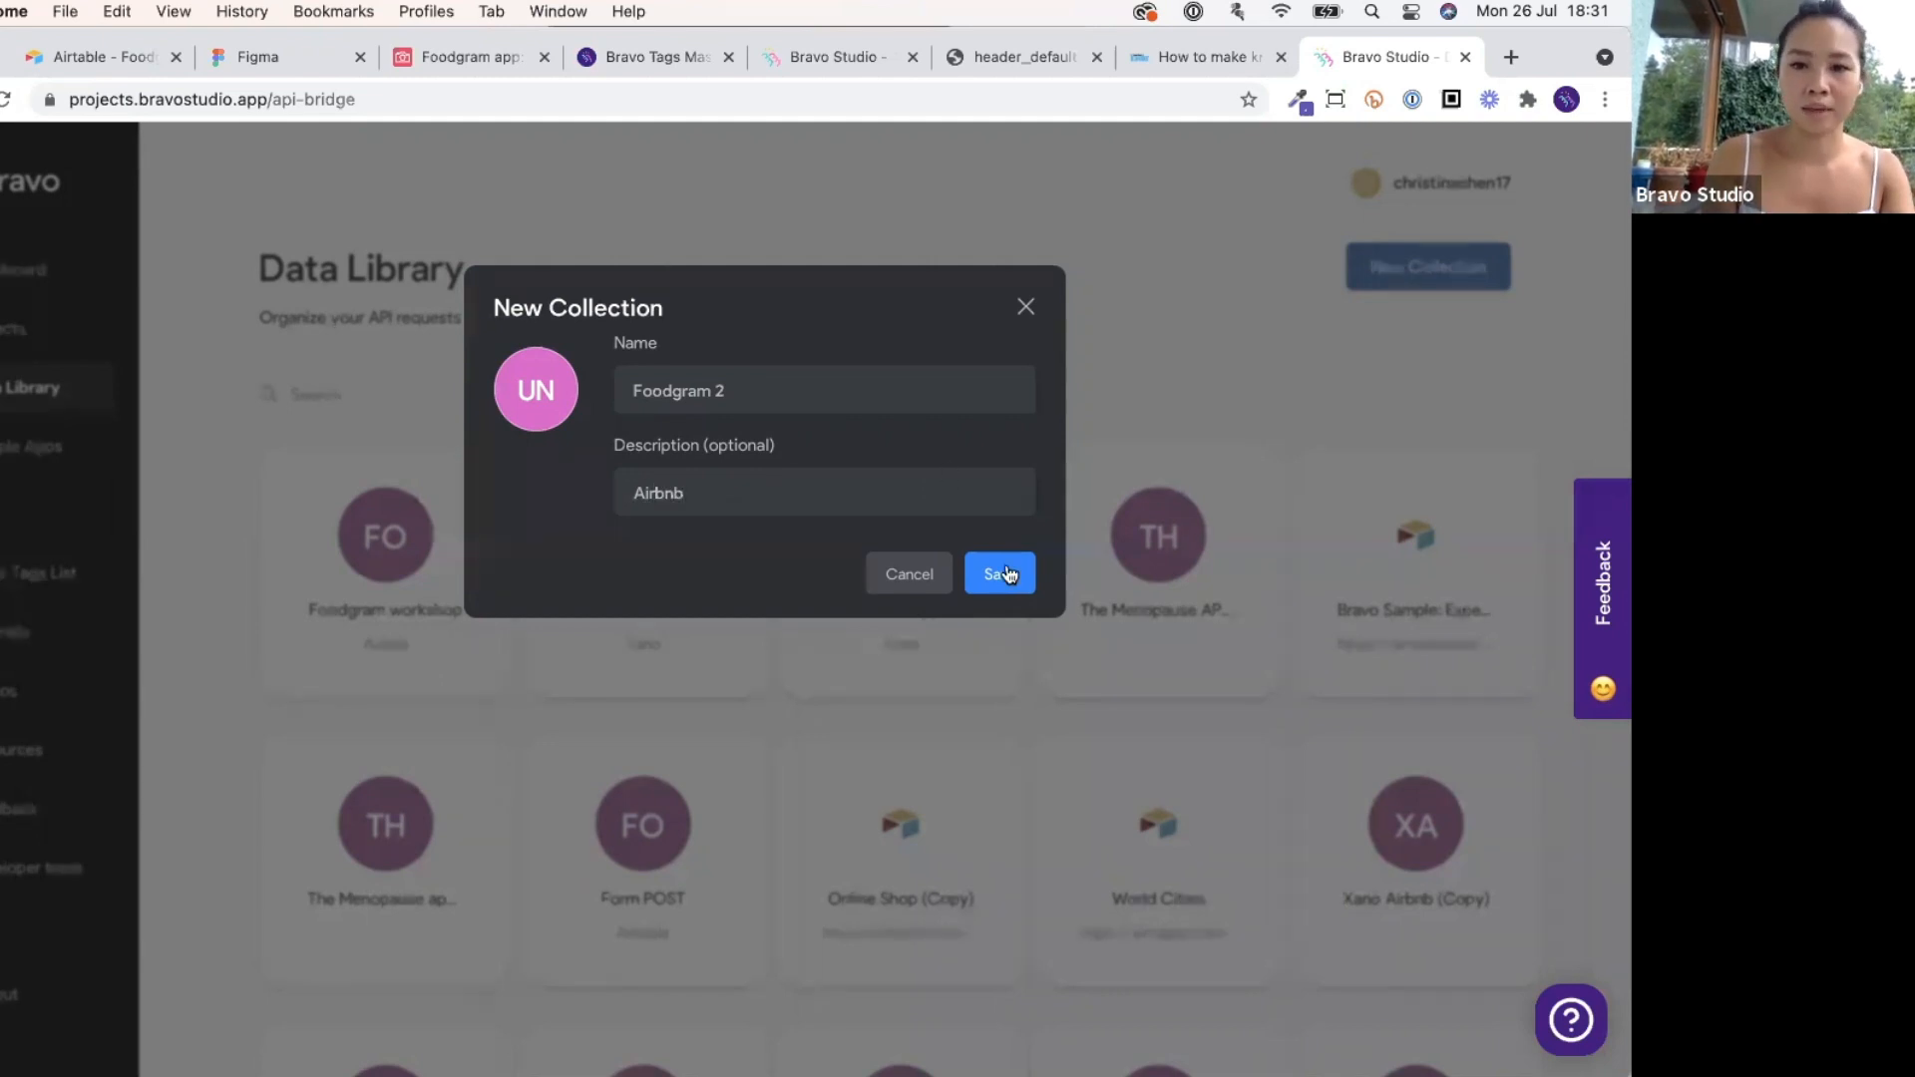
click(1006, 573)
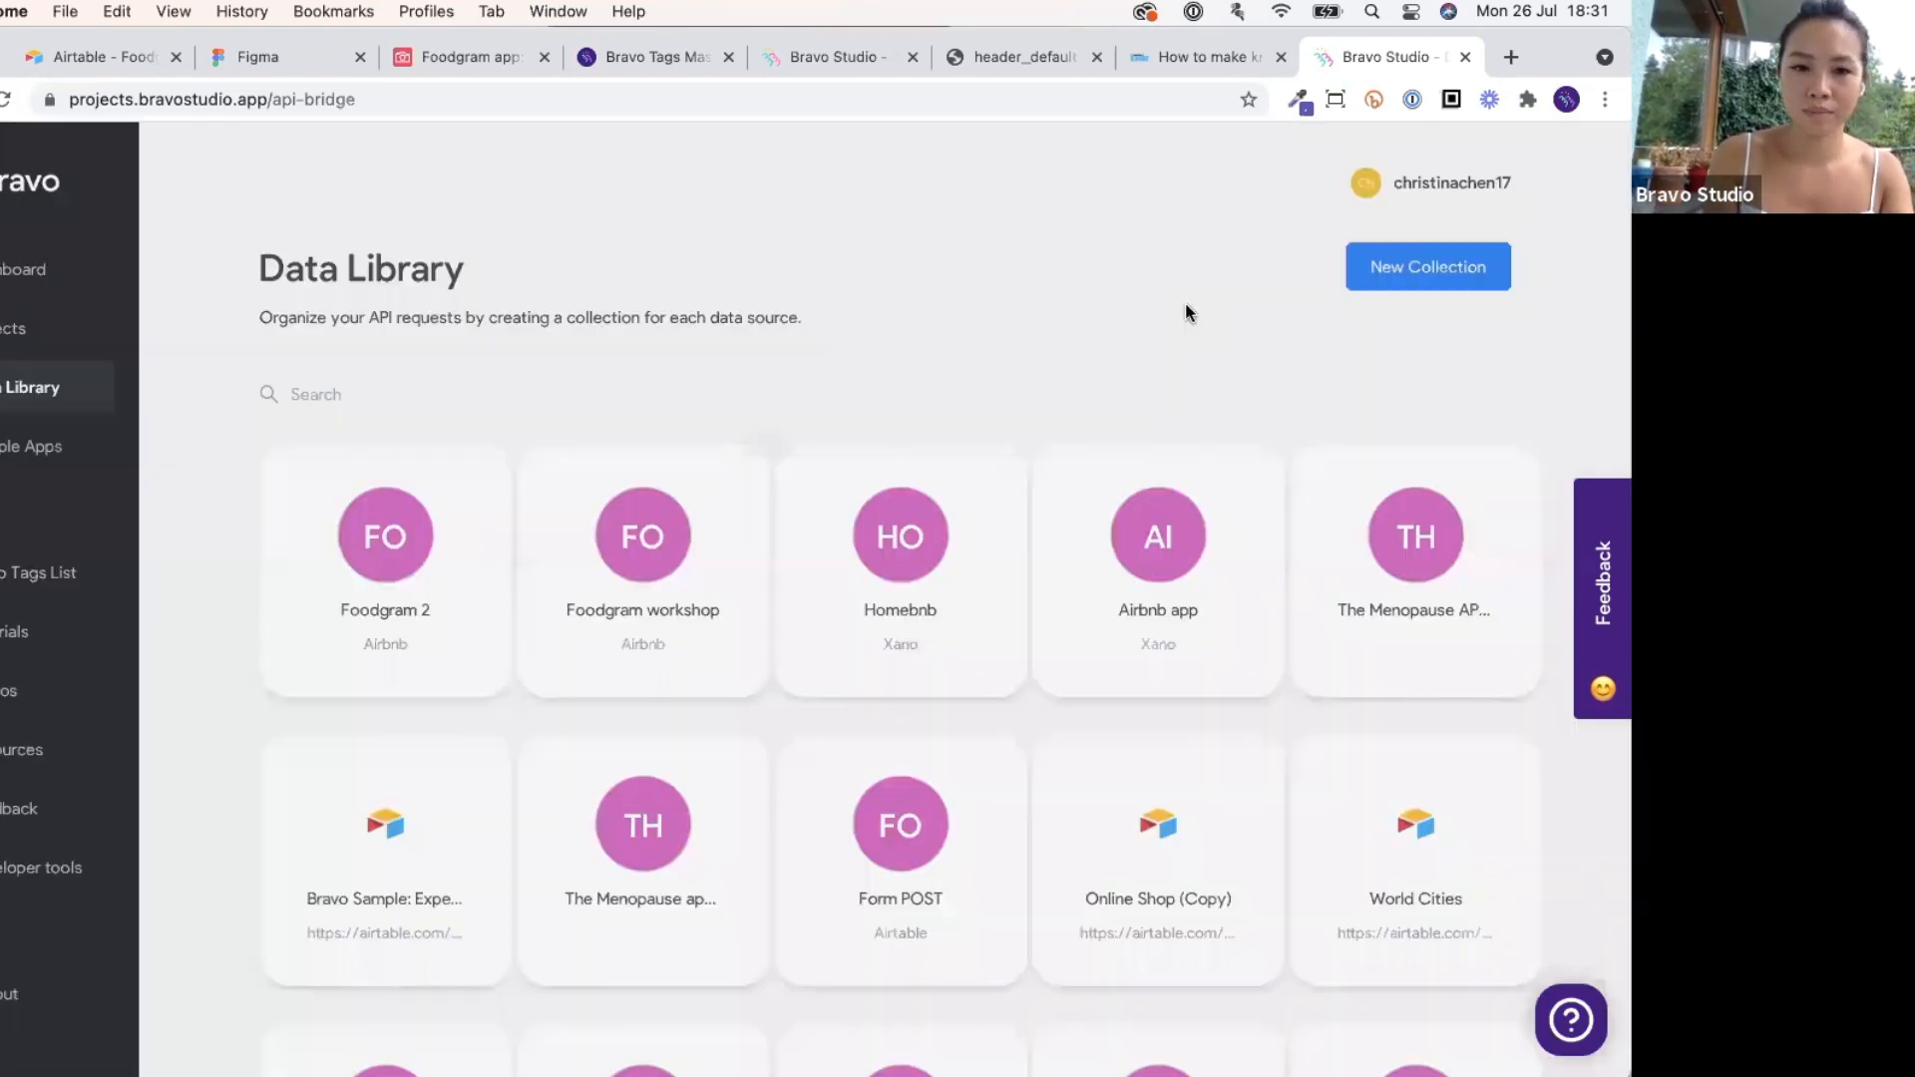
scroll(1145, 329, down, 2)
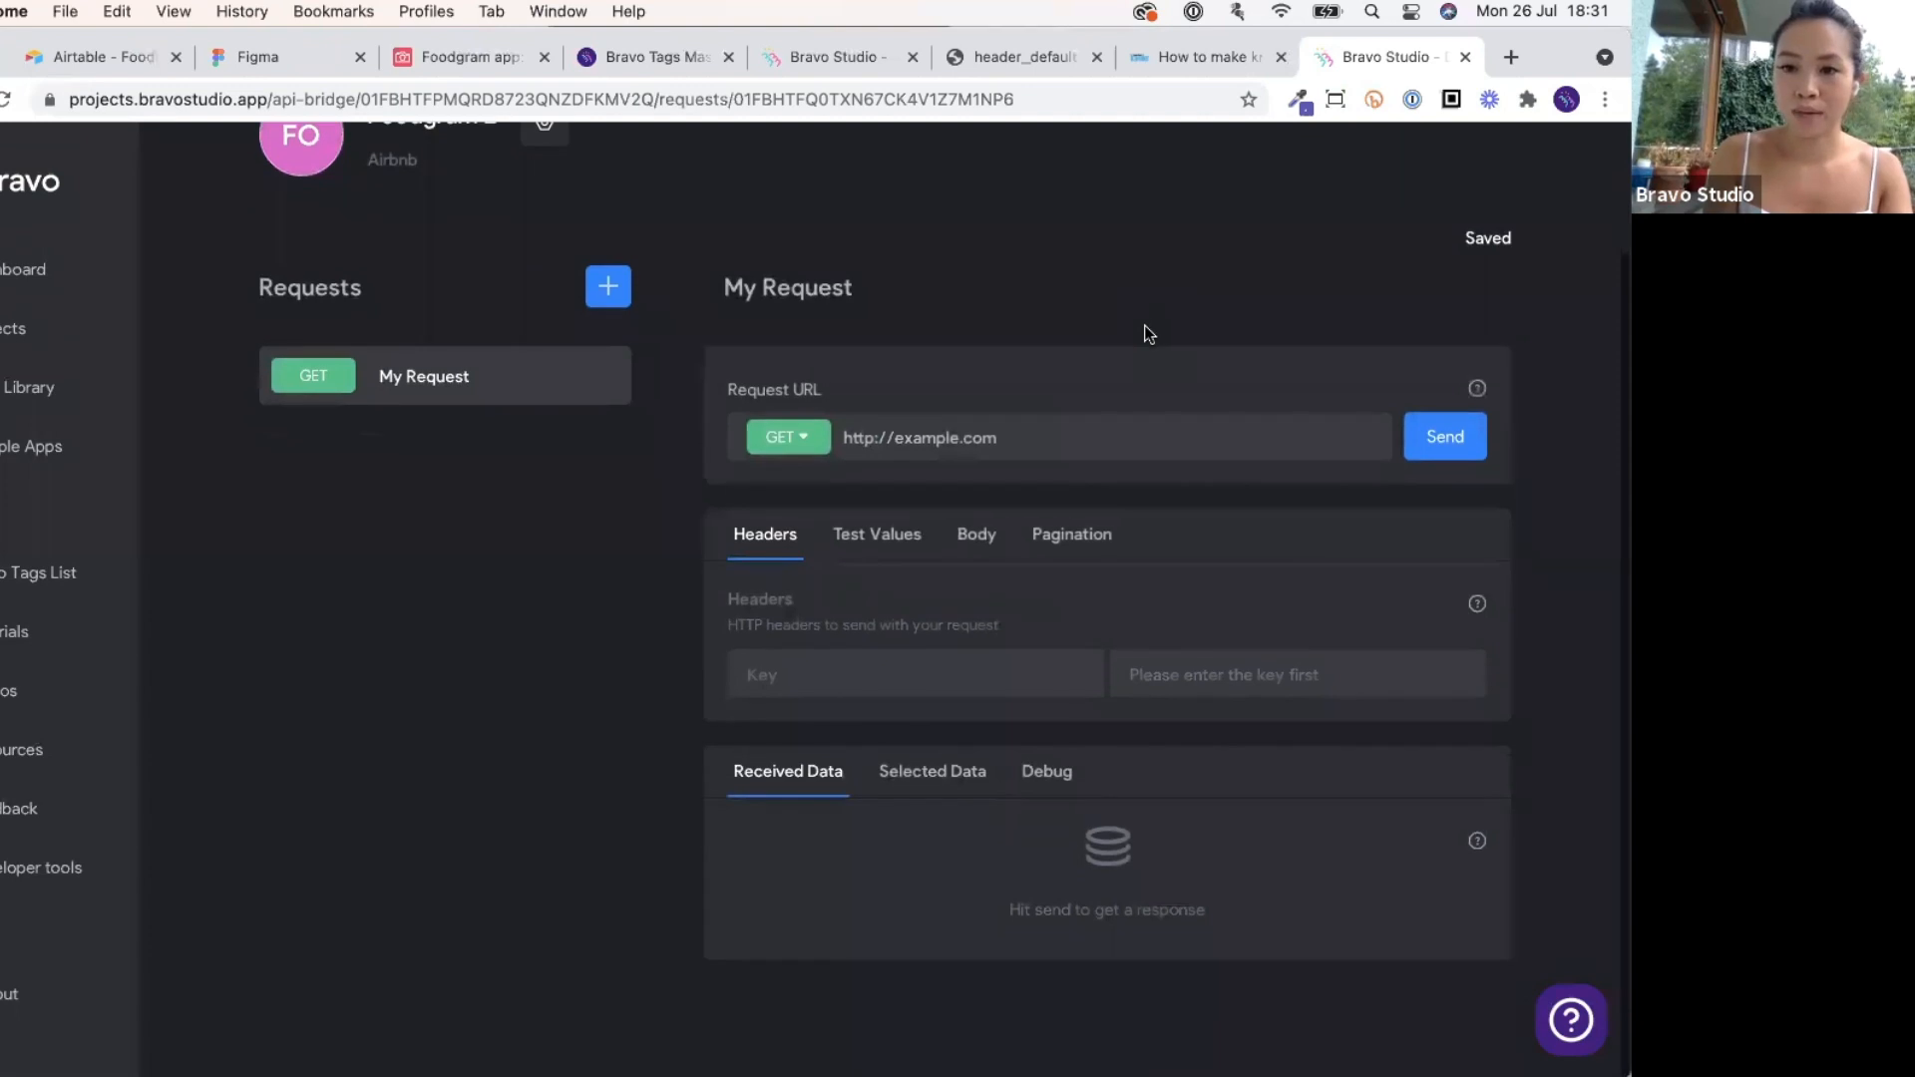
Dismiss the browser context menu and return to the Foodgram app Airtable base.
scroll(1147, 334, up, 2)
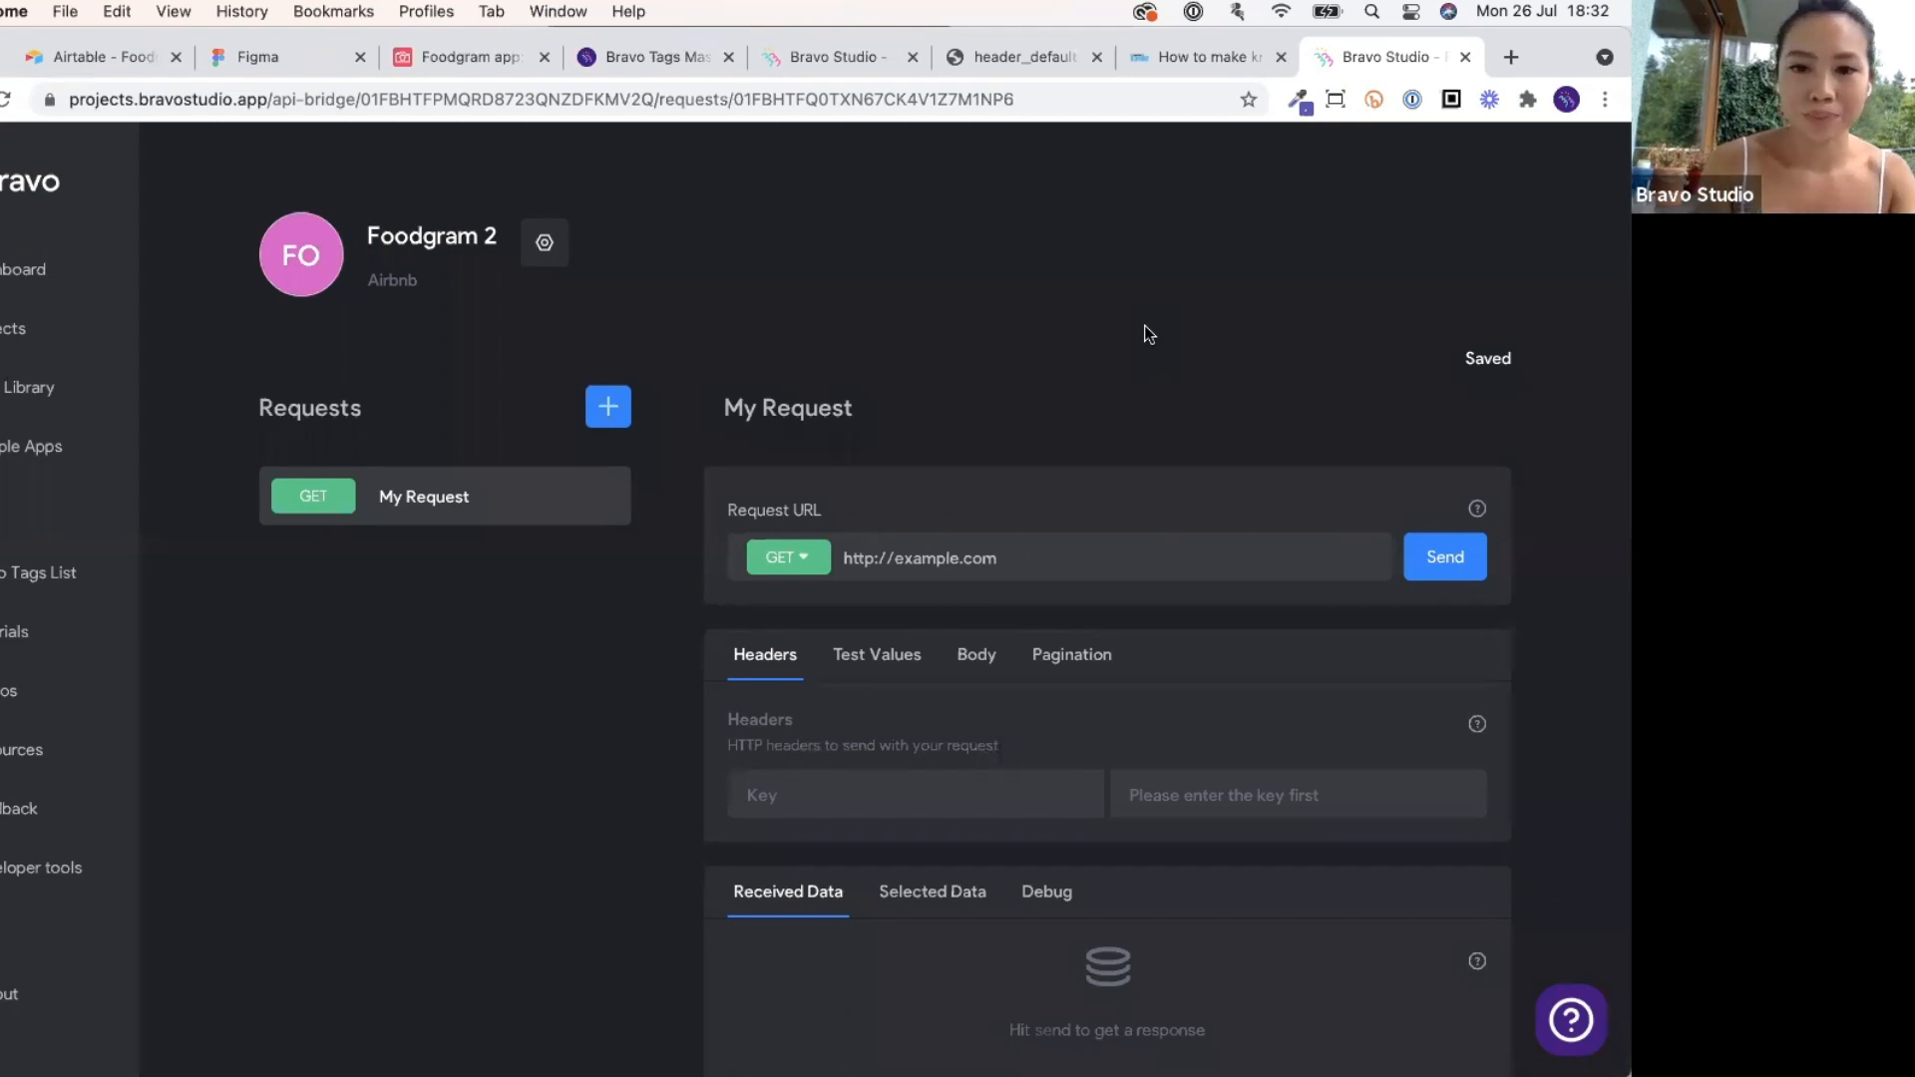
right_click(1146, 325)
click(1027, 336)
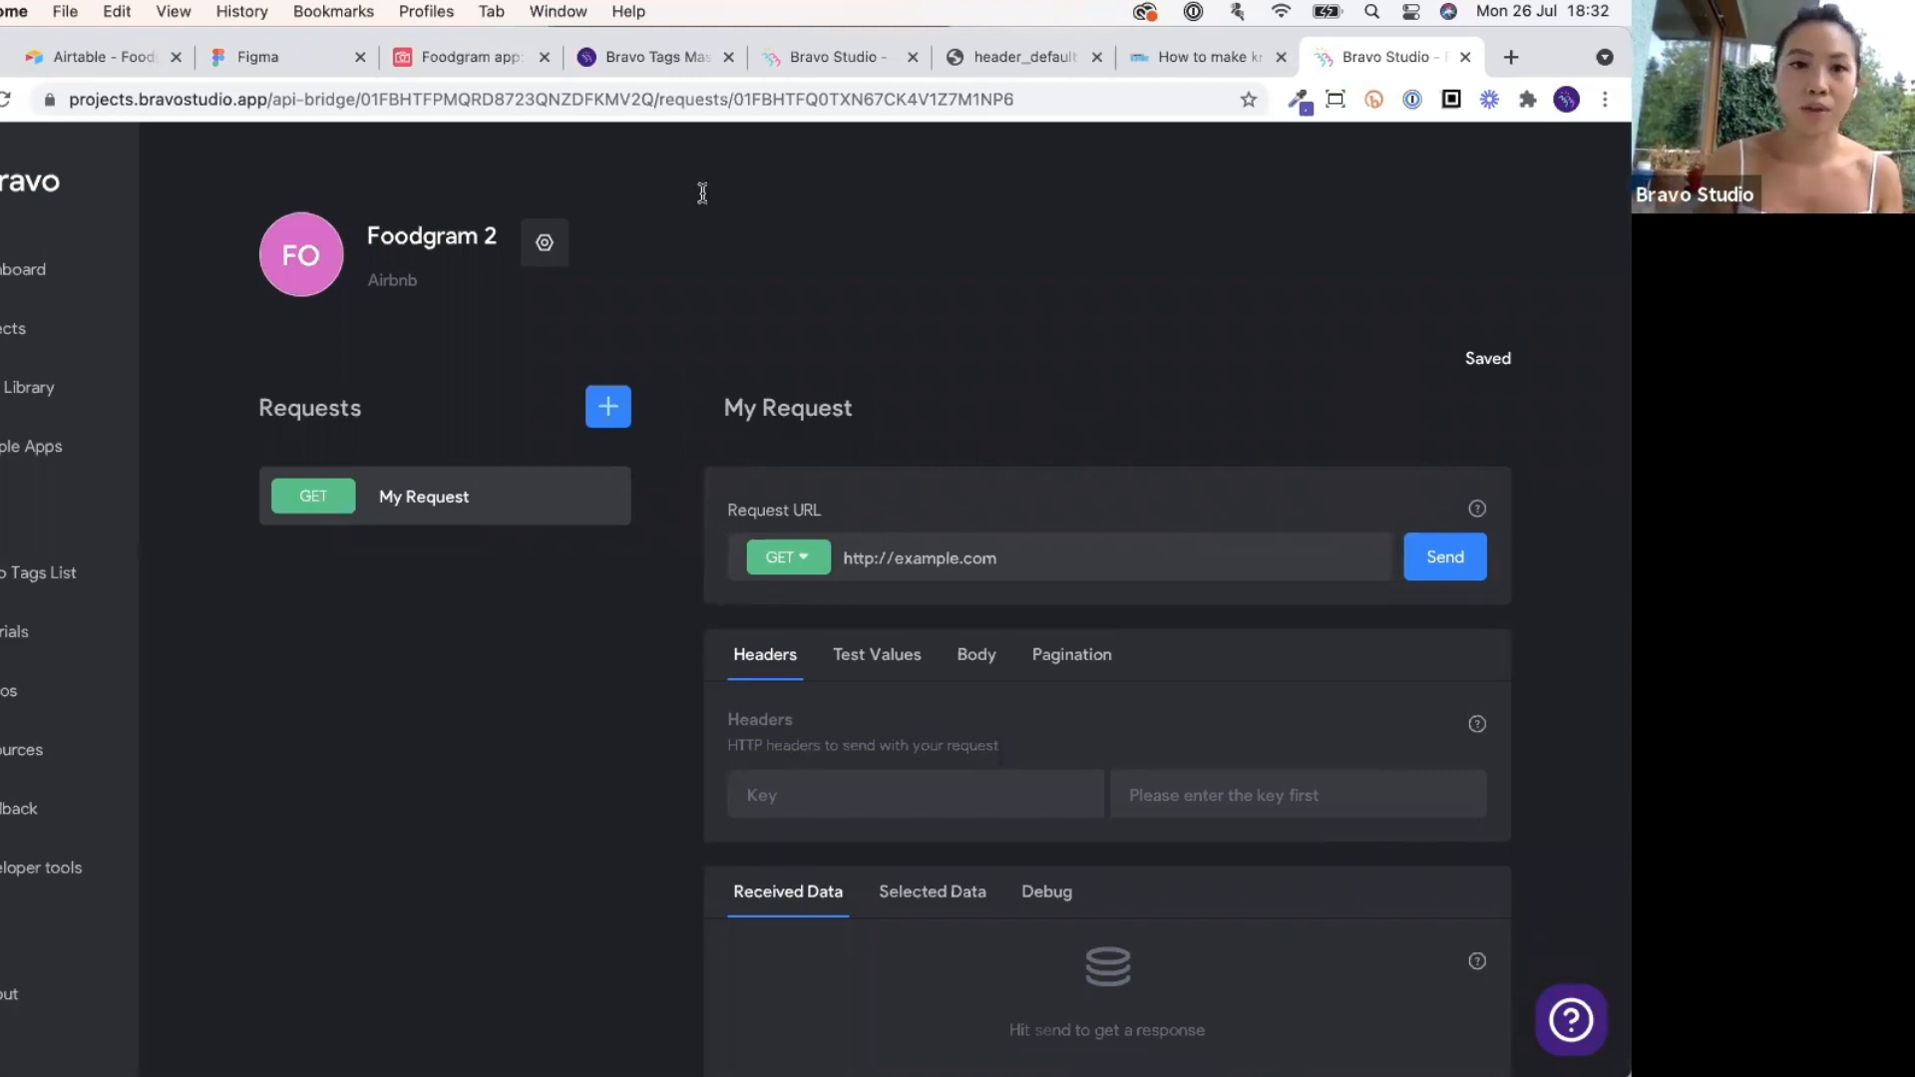
click(475, 60)
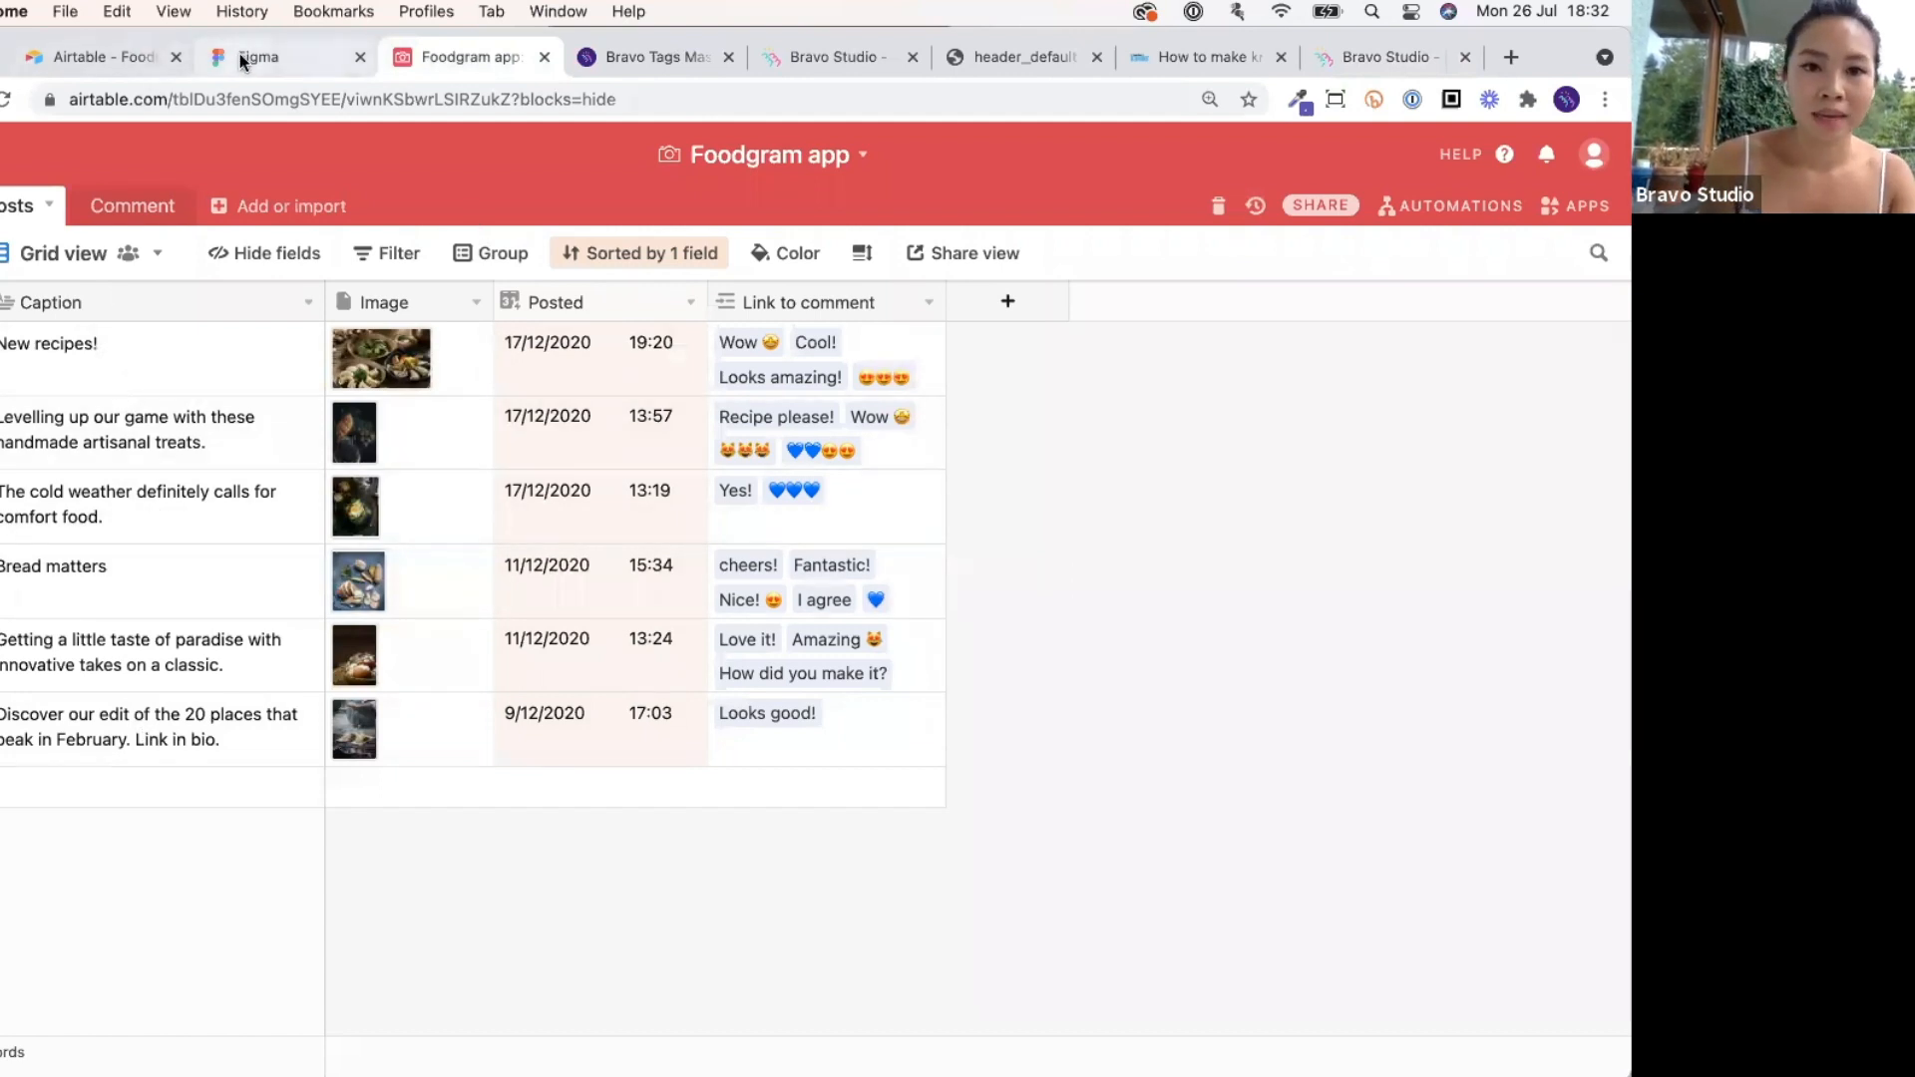
Open the Foodgram app's API documentation at the List Posts records section.
click(1458, 156)
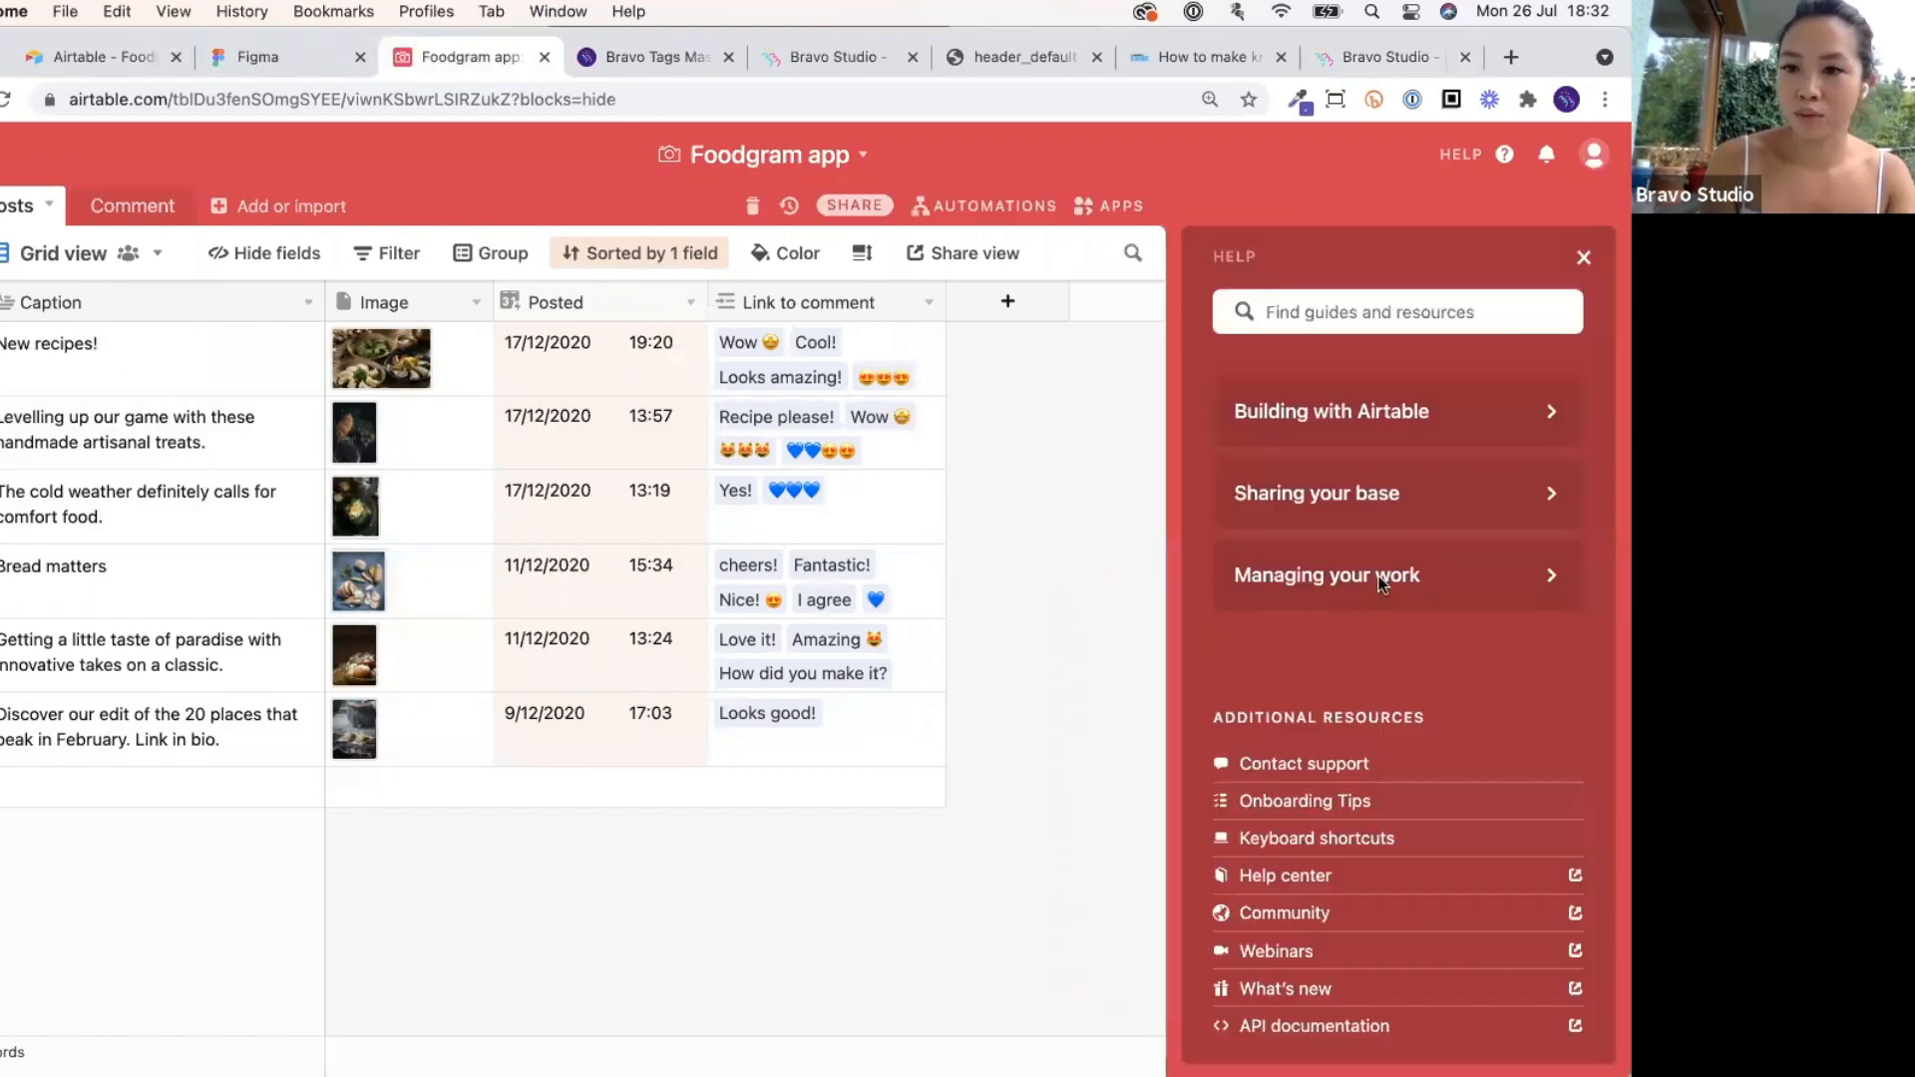
click(1376, 1028)
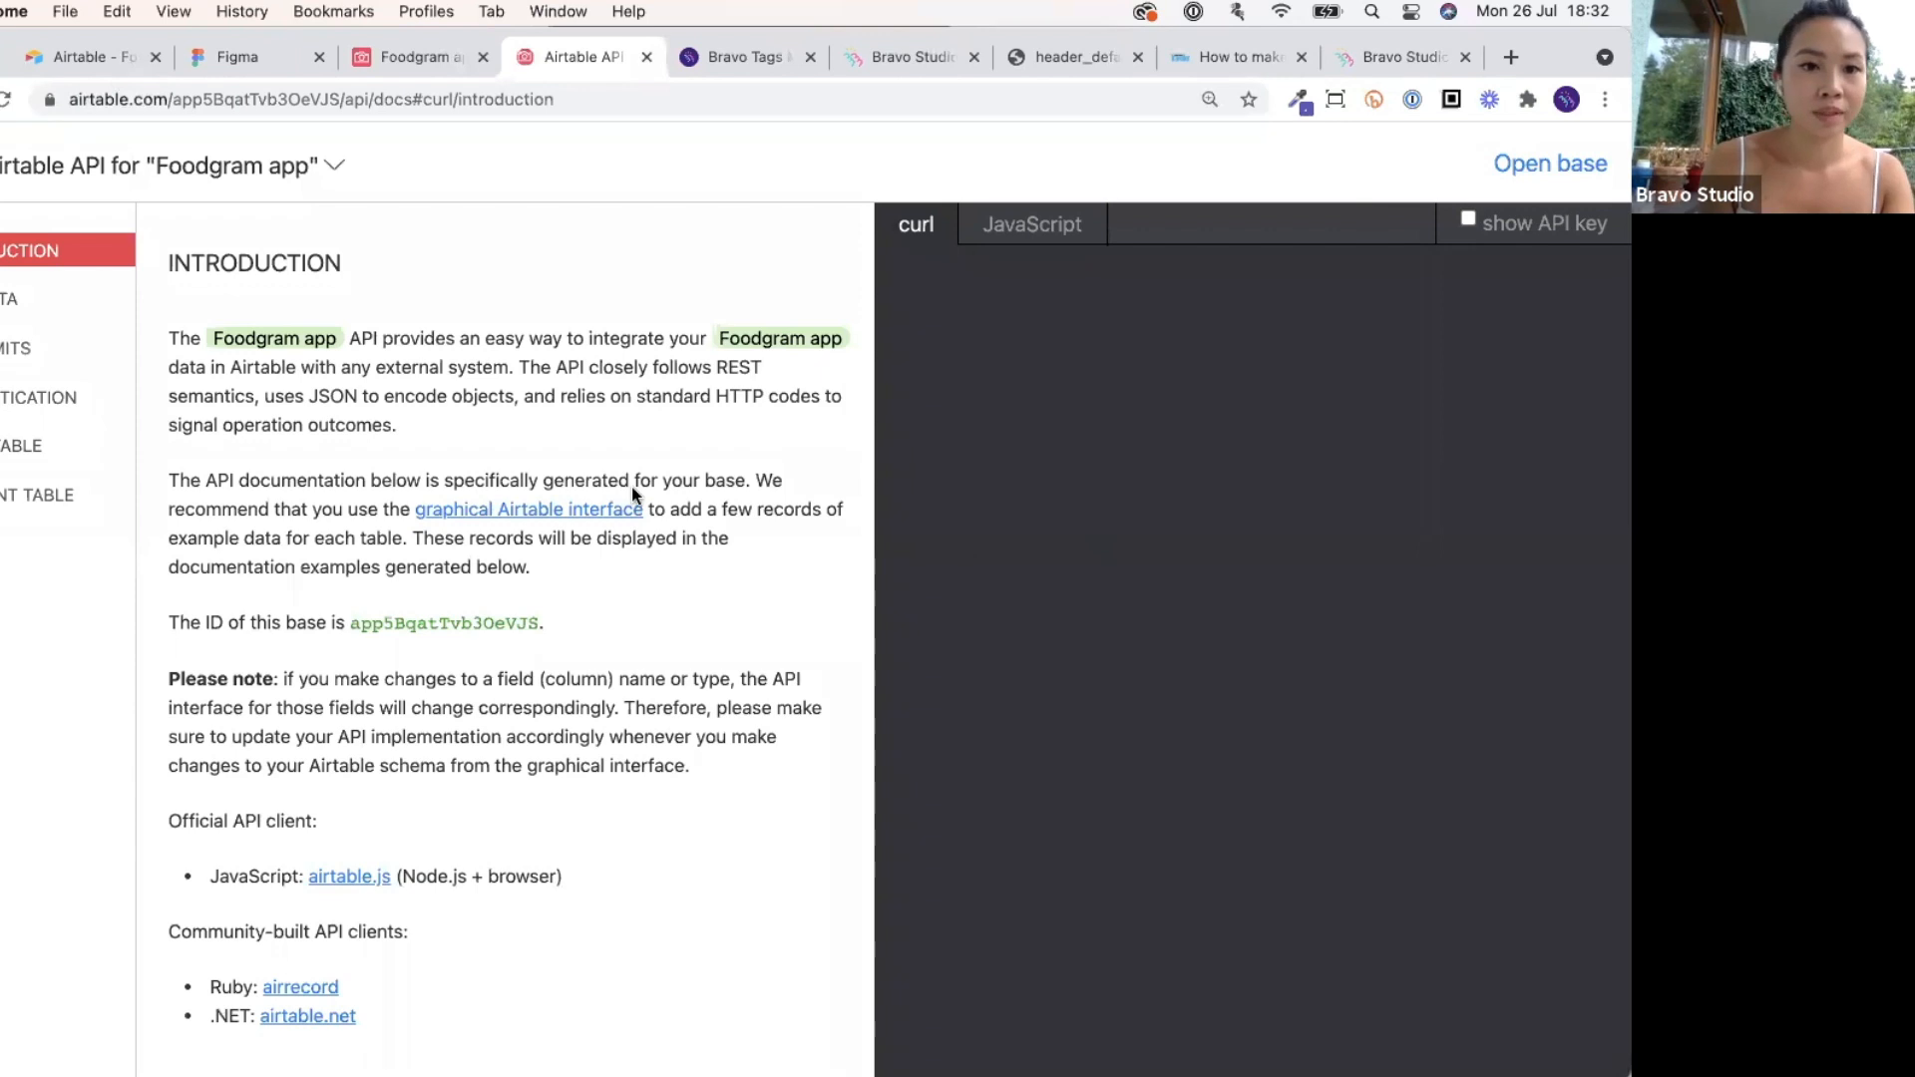
click(6, 449)
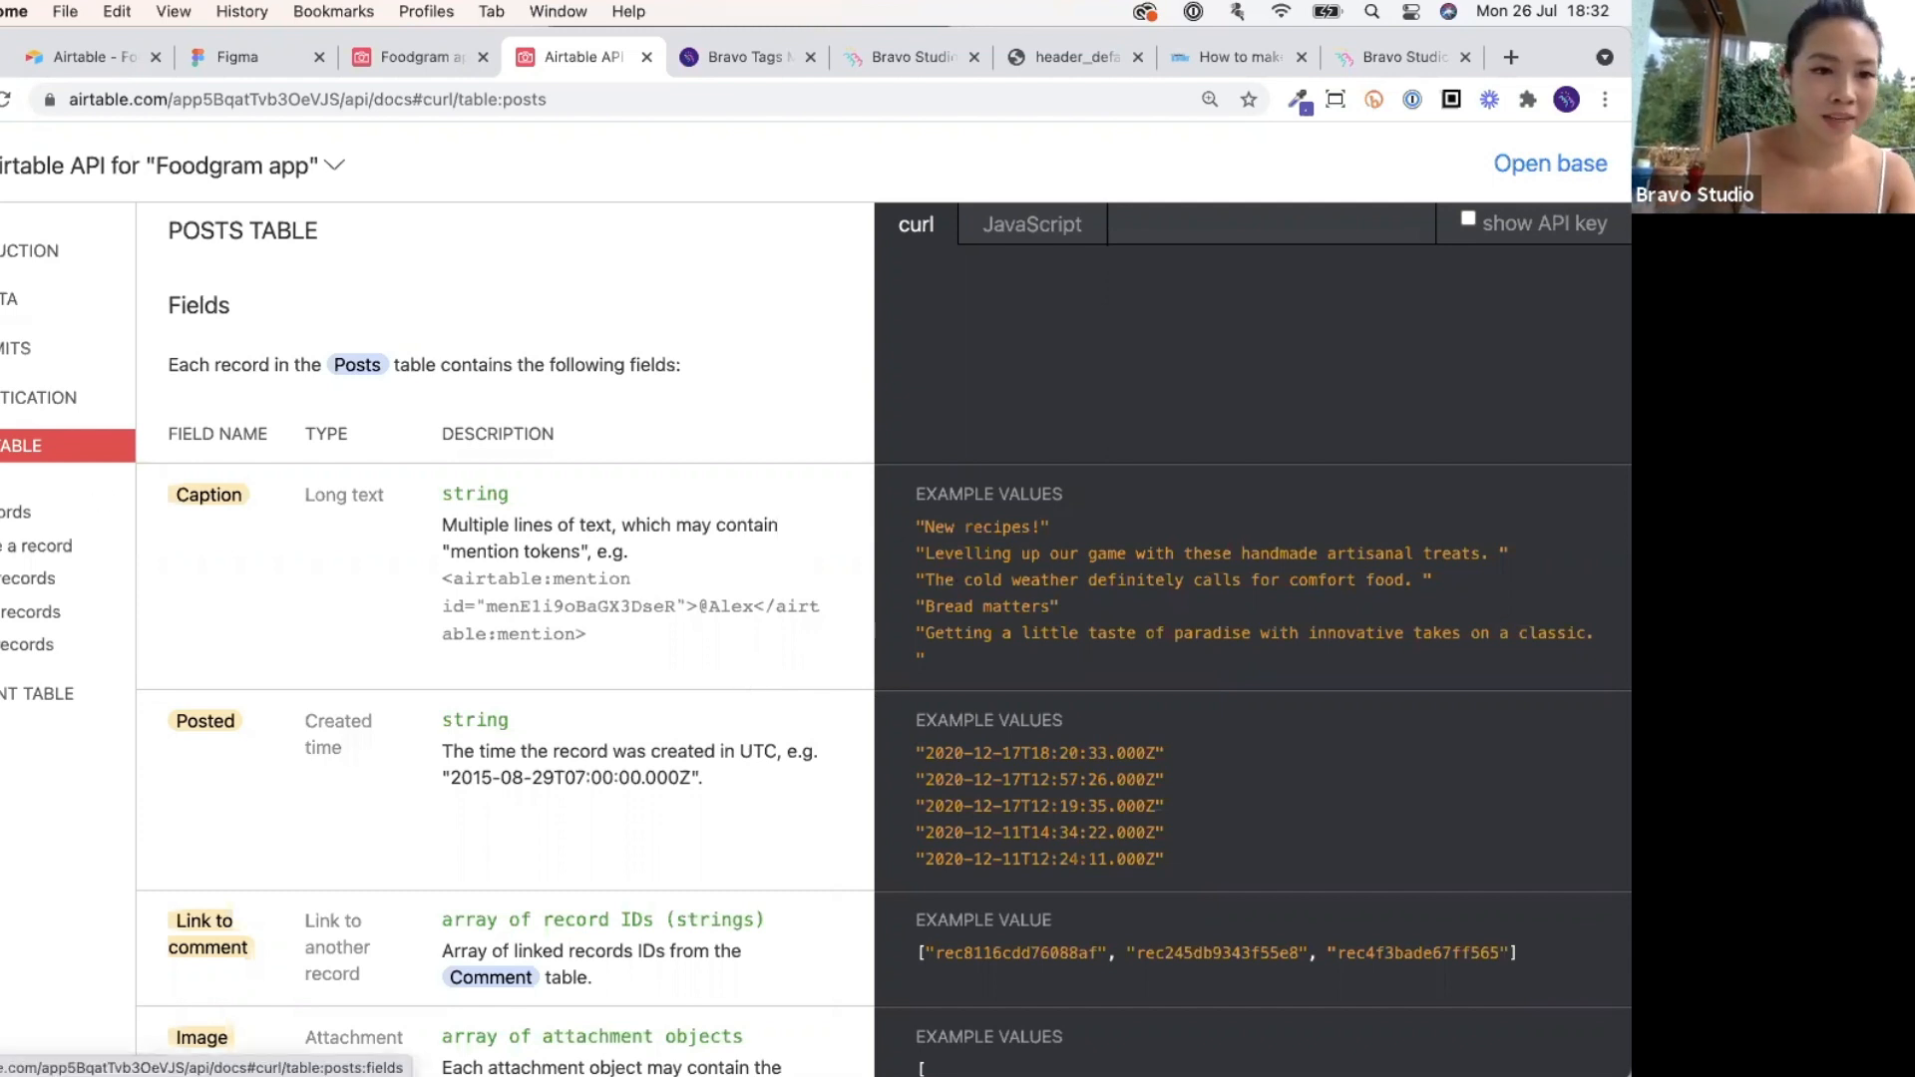
click(17, 551)
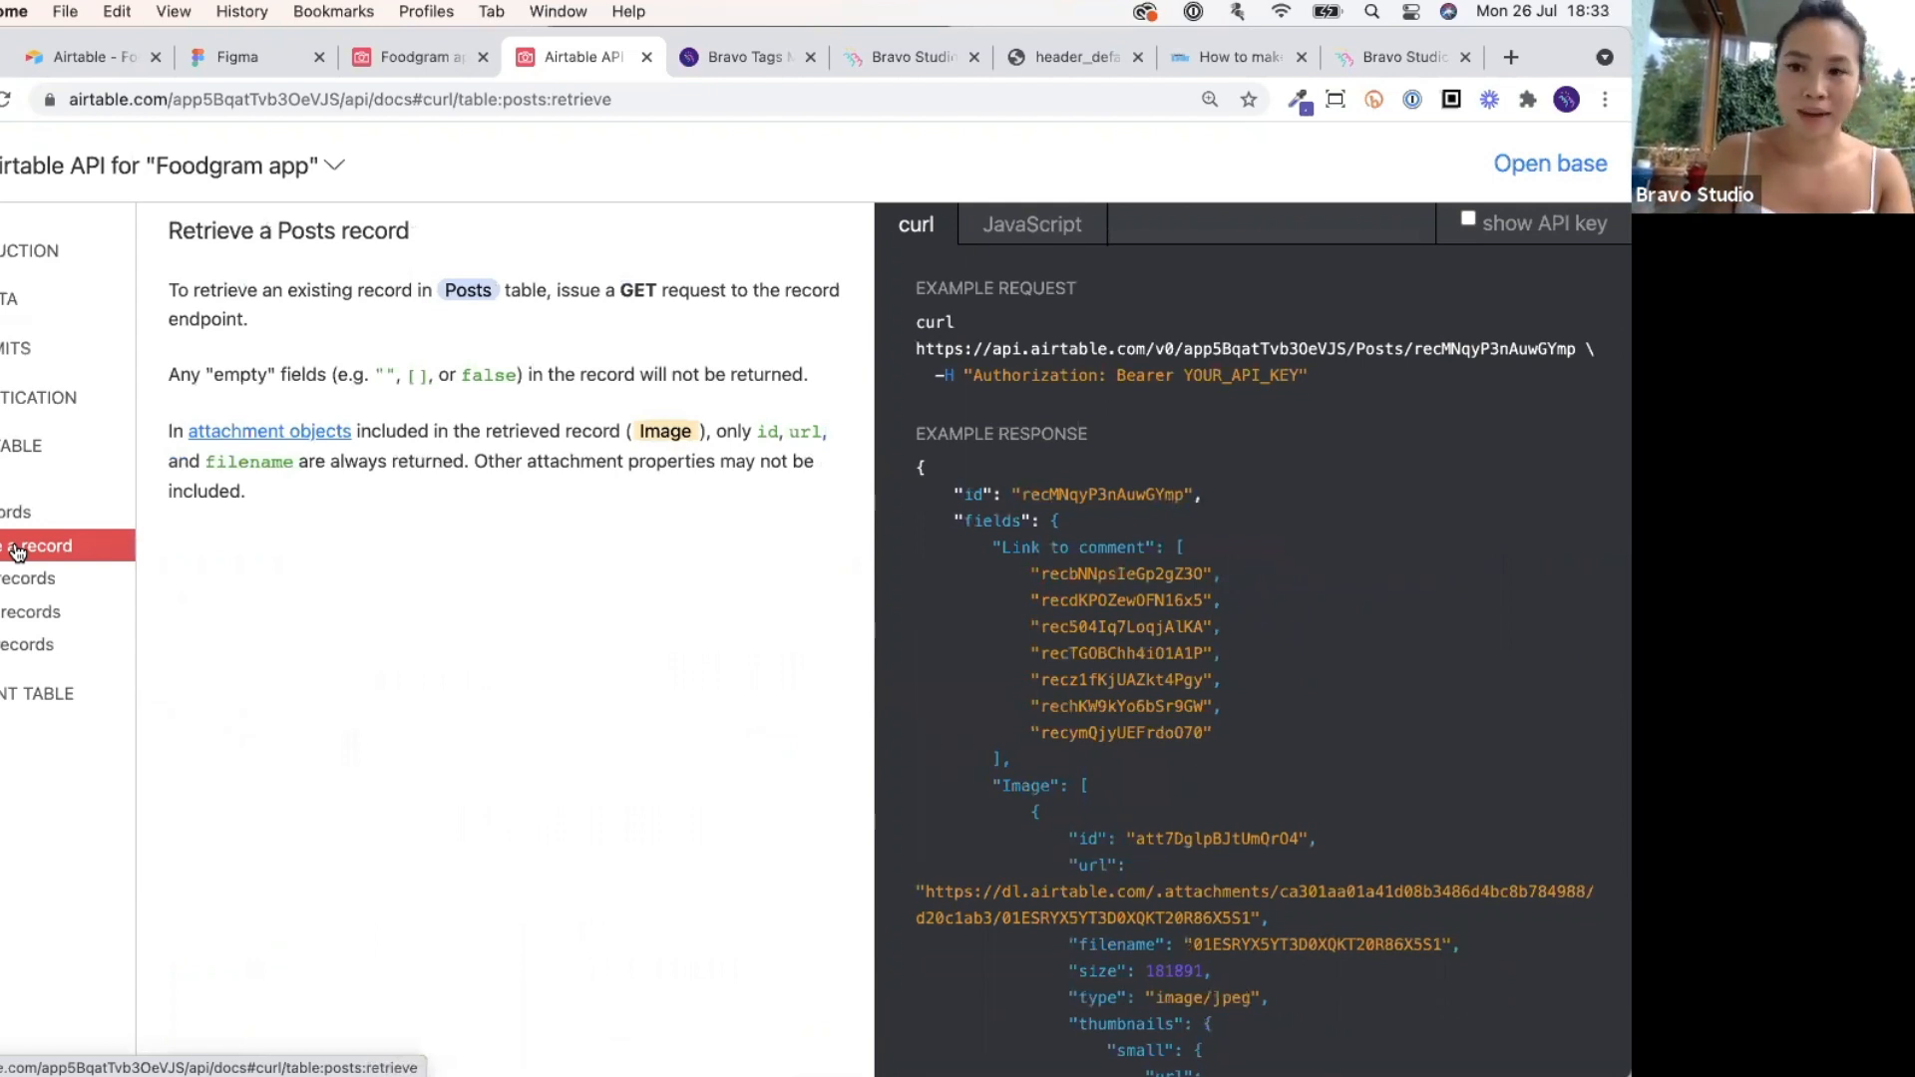
click(10, 447)
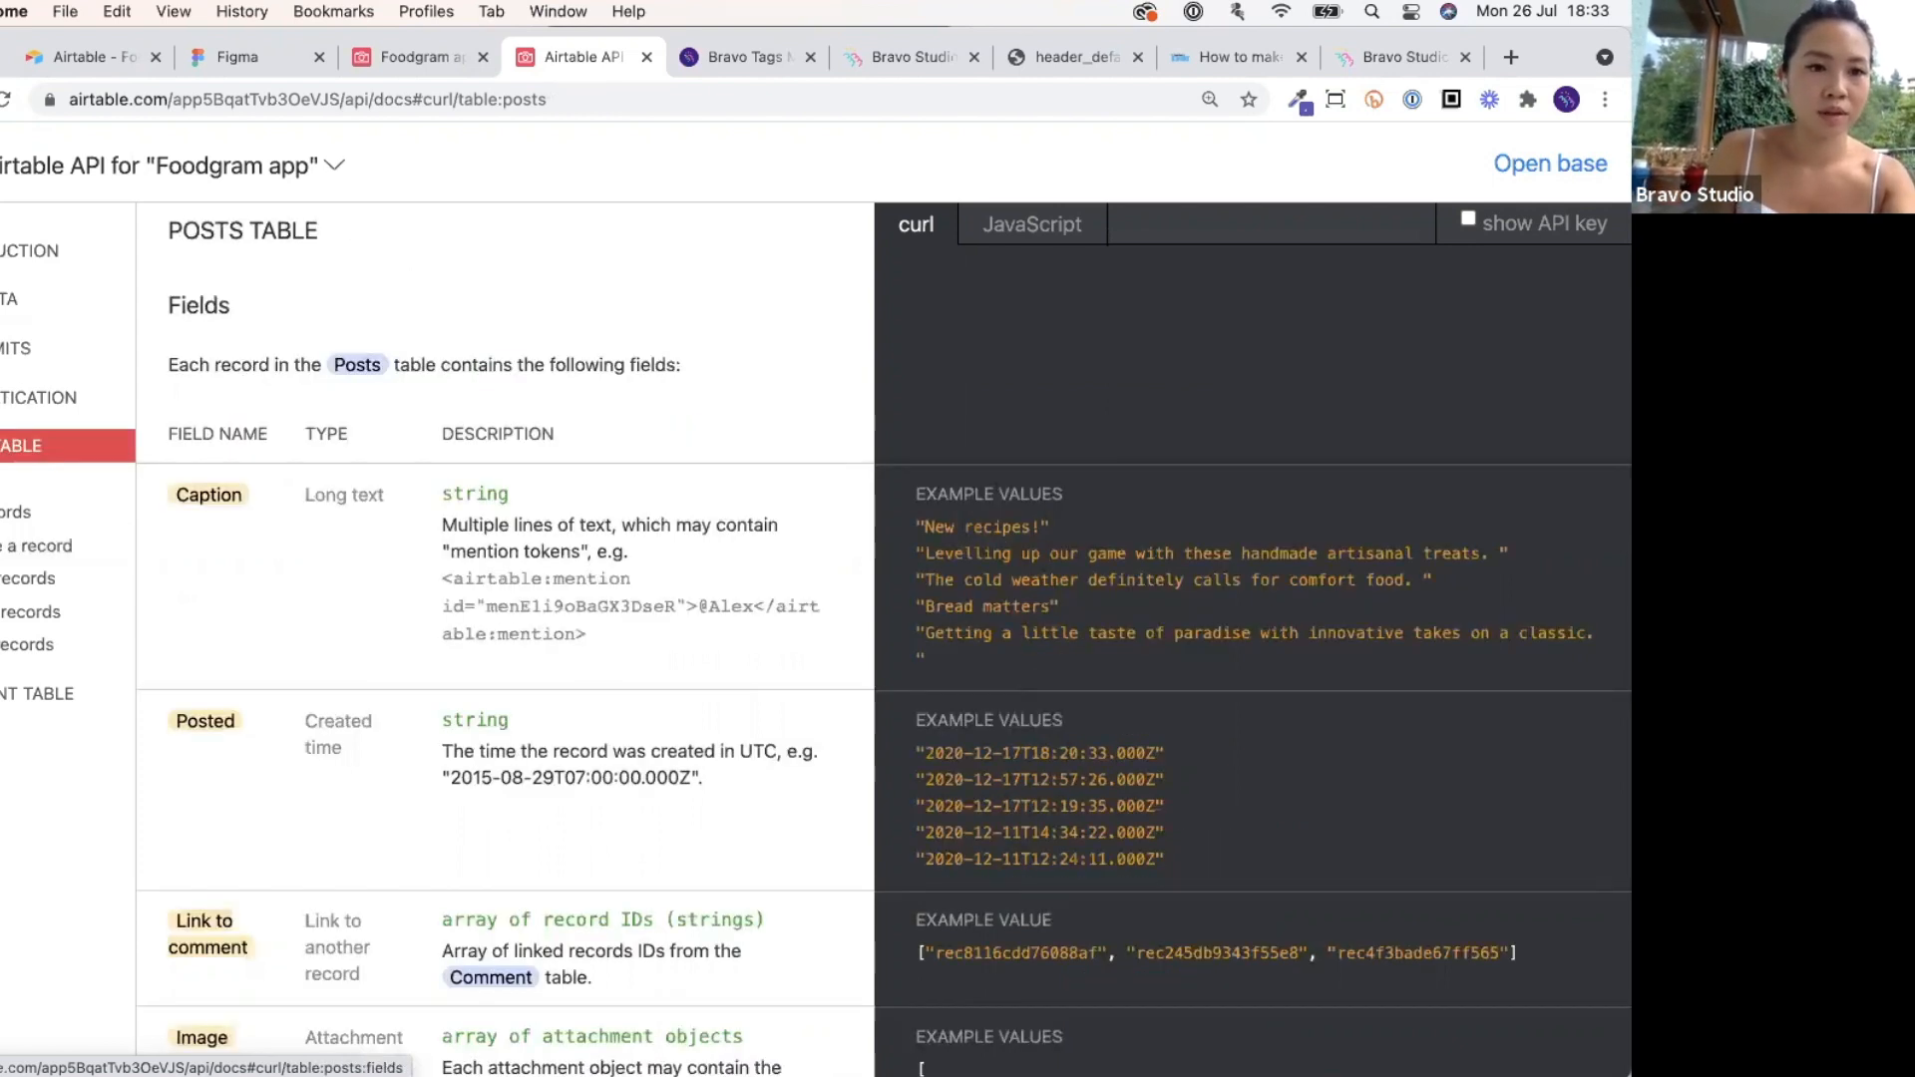
click(15, 512)
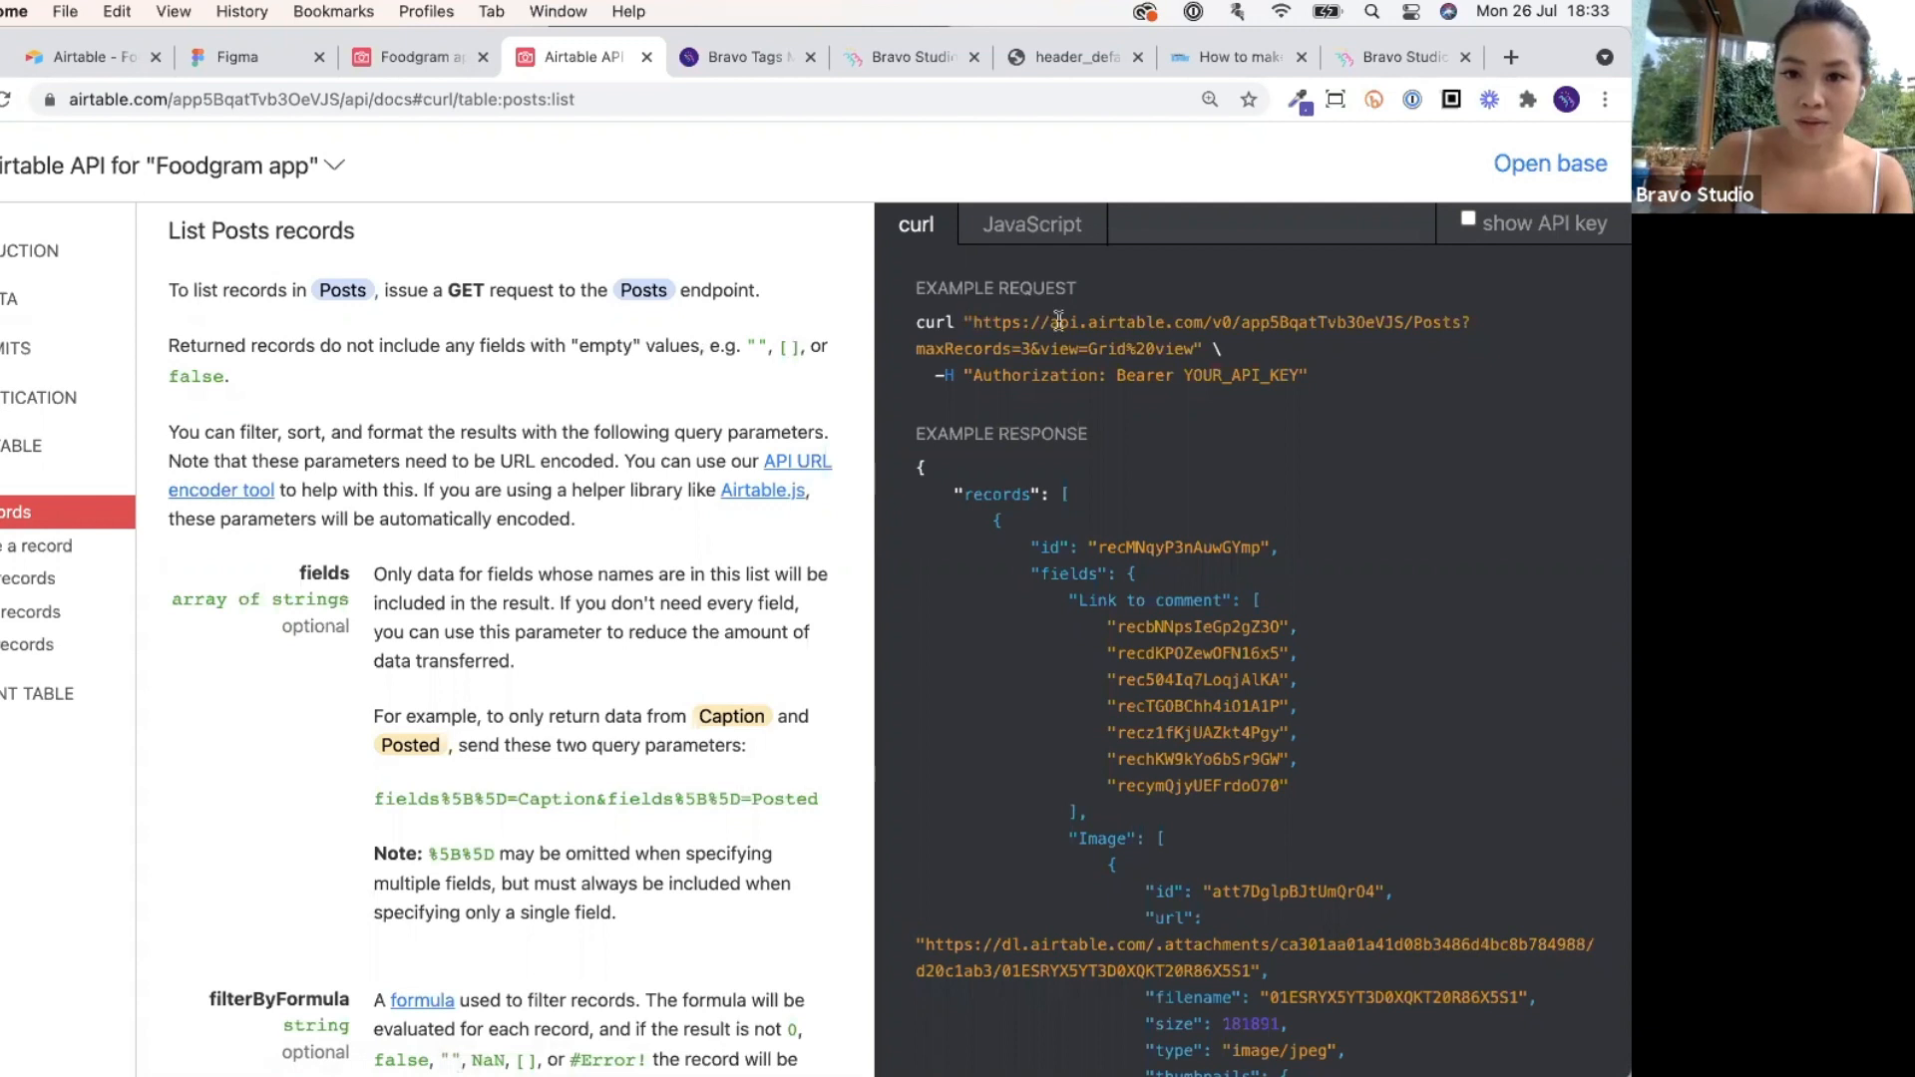
Select and copy the example curl request URL for listing Posts.
drag(973, 322, 1059, 322)
click(1056, 361)
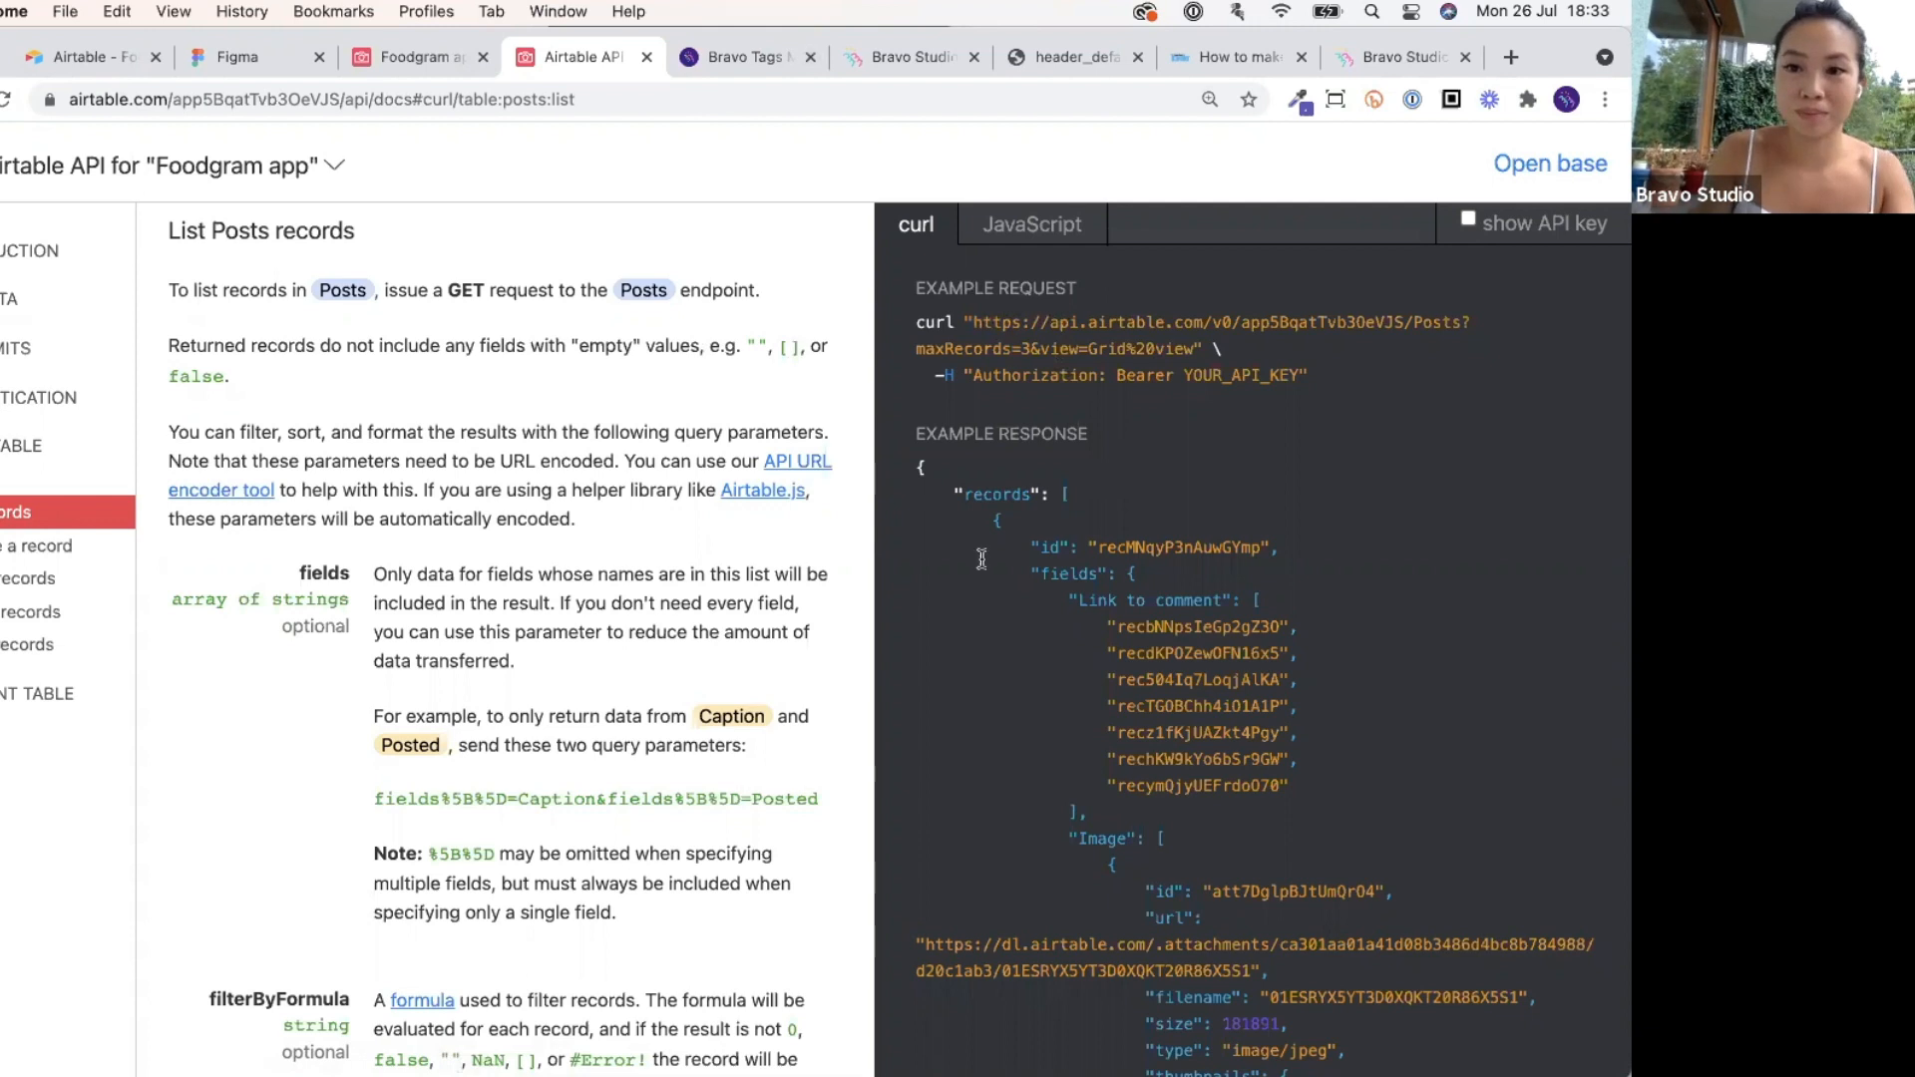
drag(972, 323, 1092, 325)
click(1078, 323)
drag(973, 322, 1195, 348)
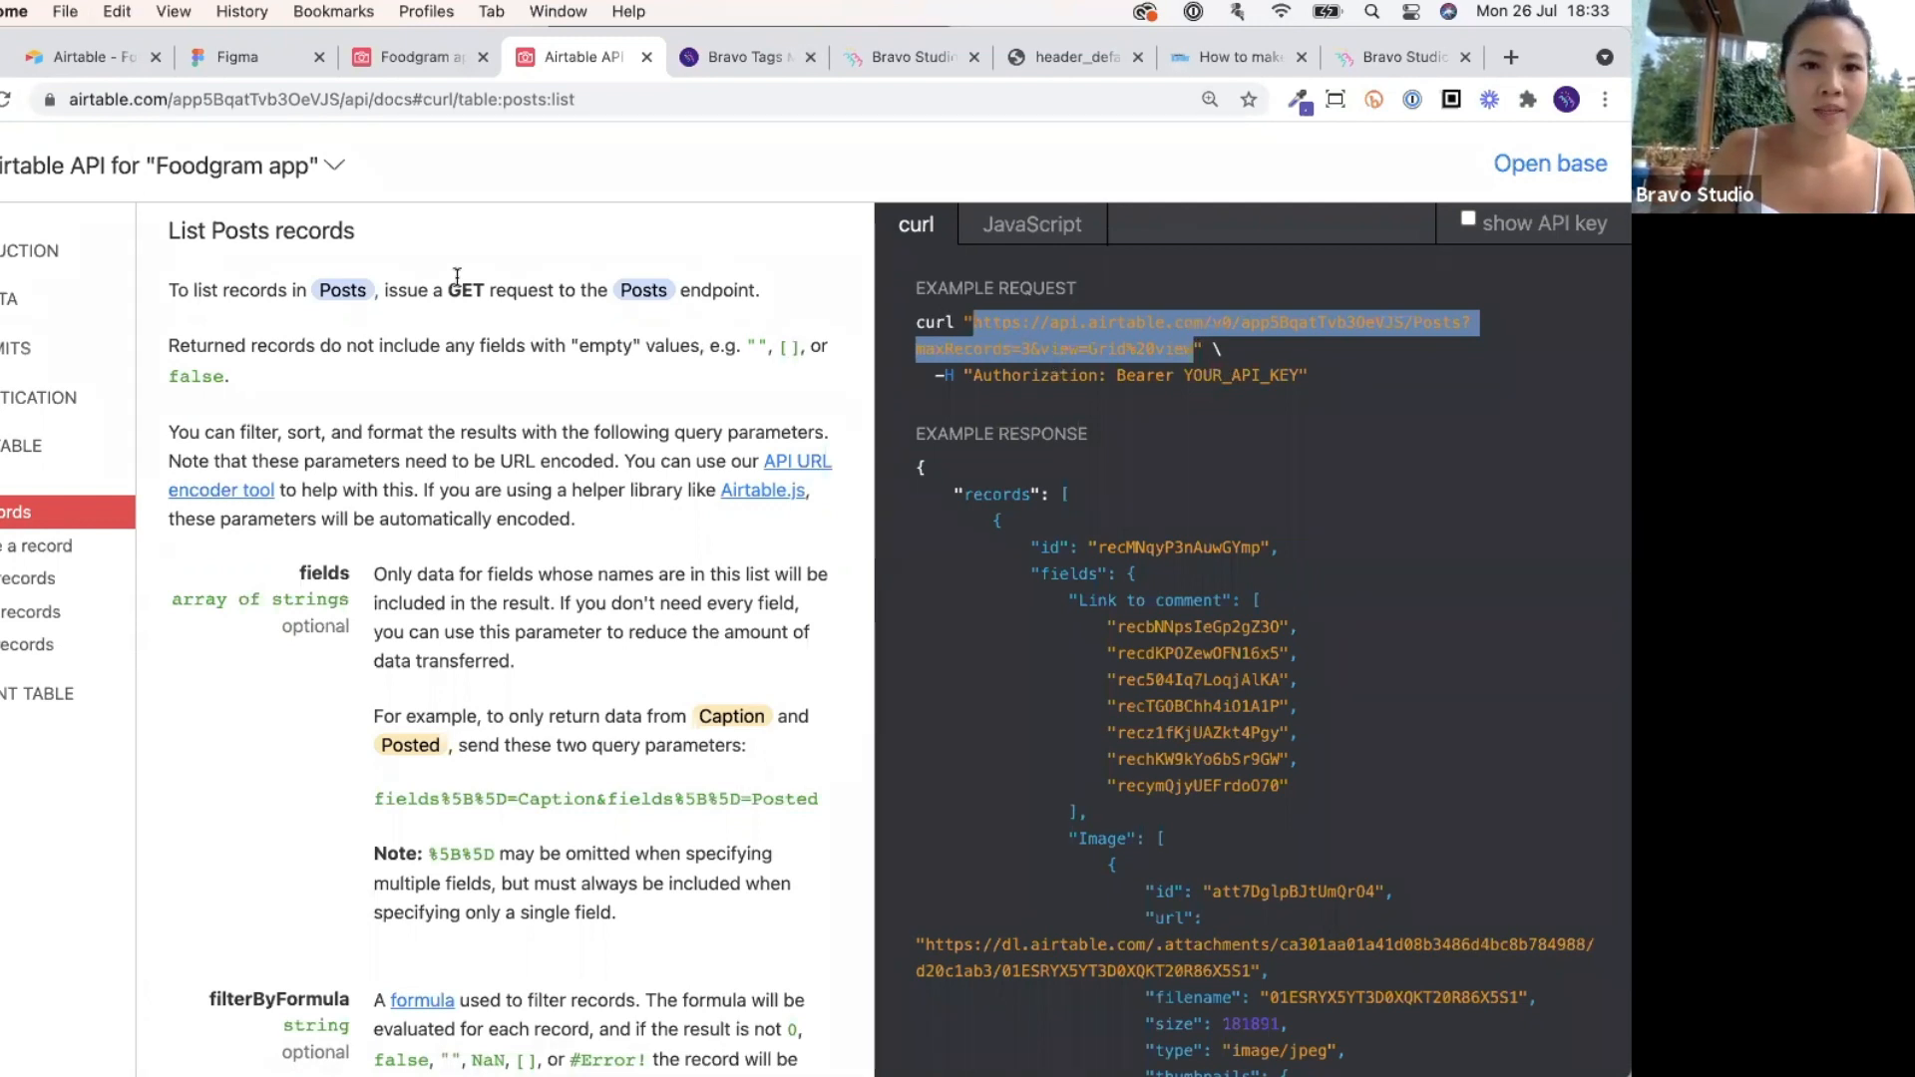
drag(448, 287, 488, 287)
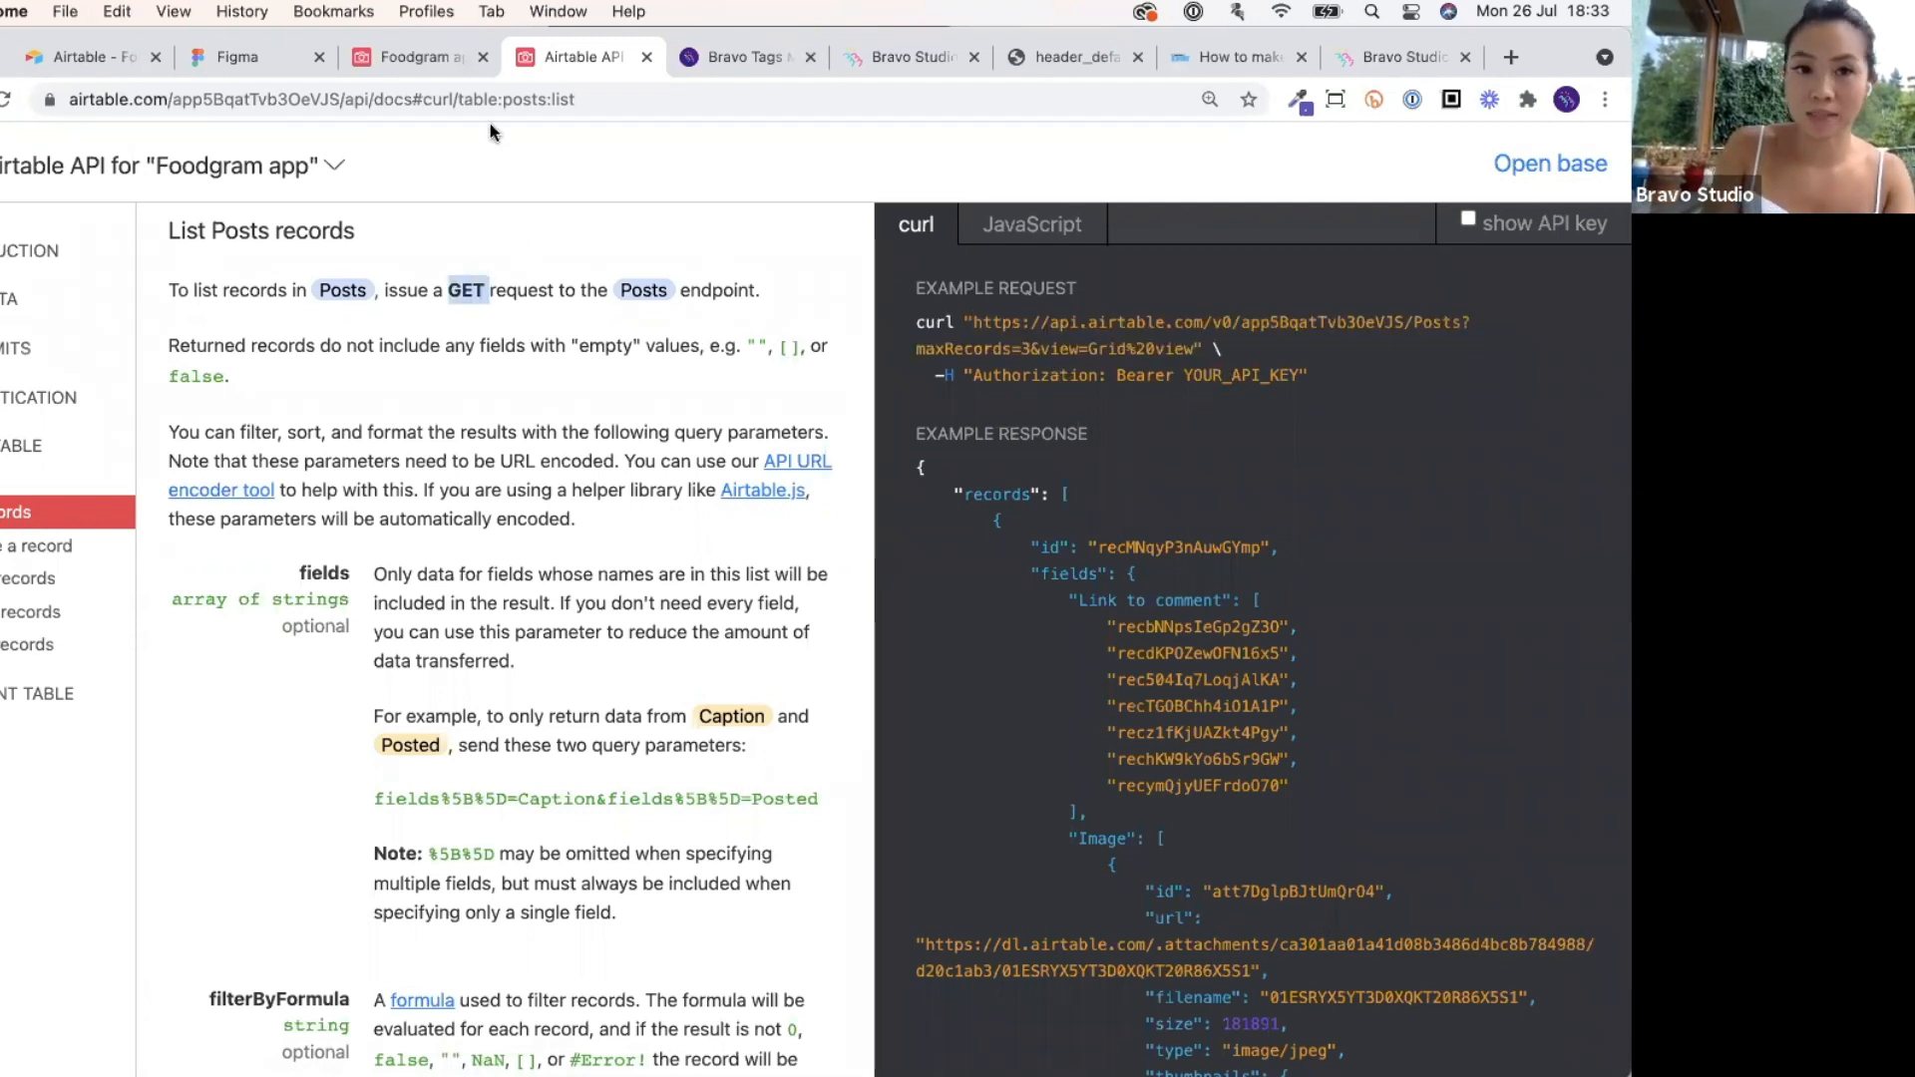
Close the duplicate Bravo Studio tab and open the Foodgram 2 collection in Data Library.
click(928, 63)
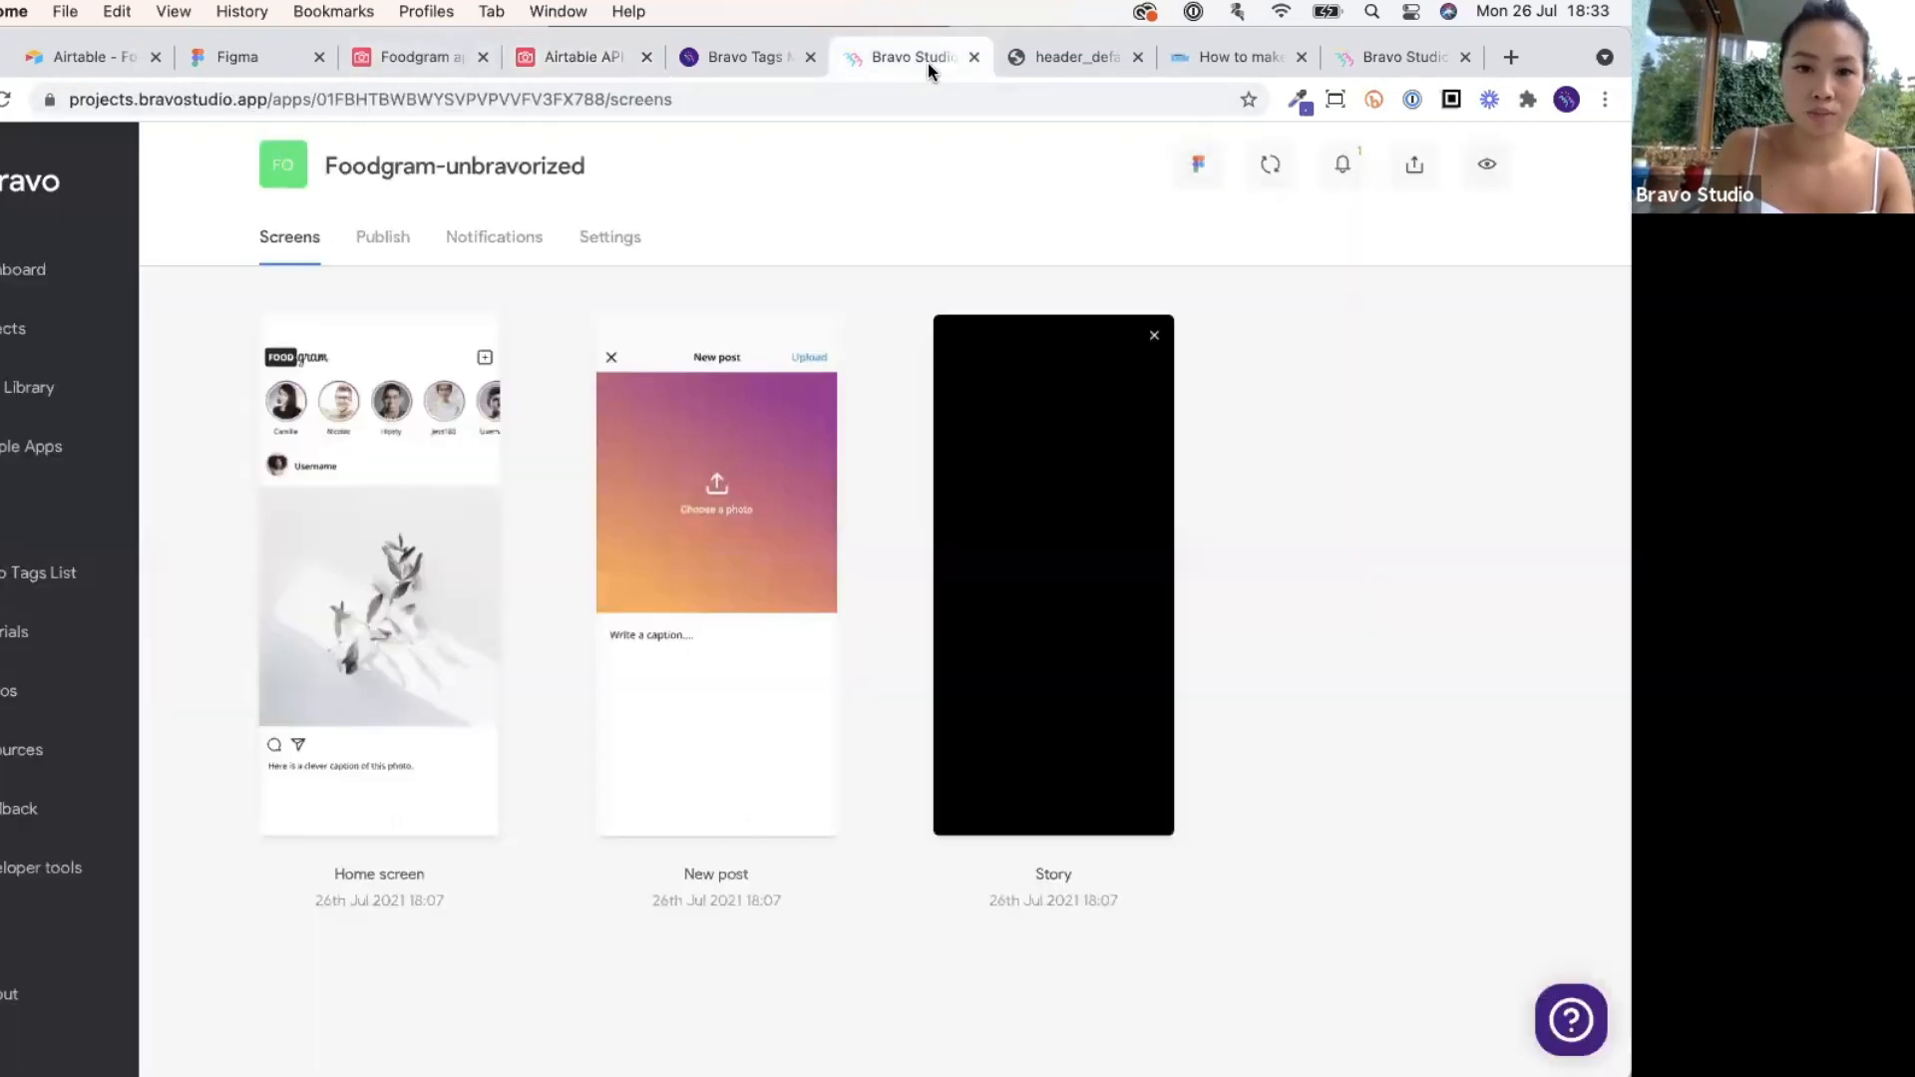
click(1381, 51)
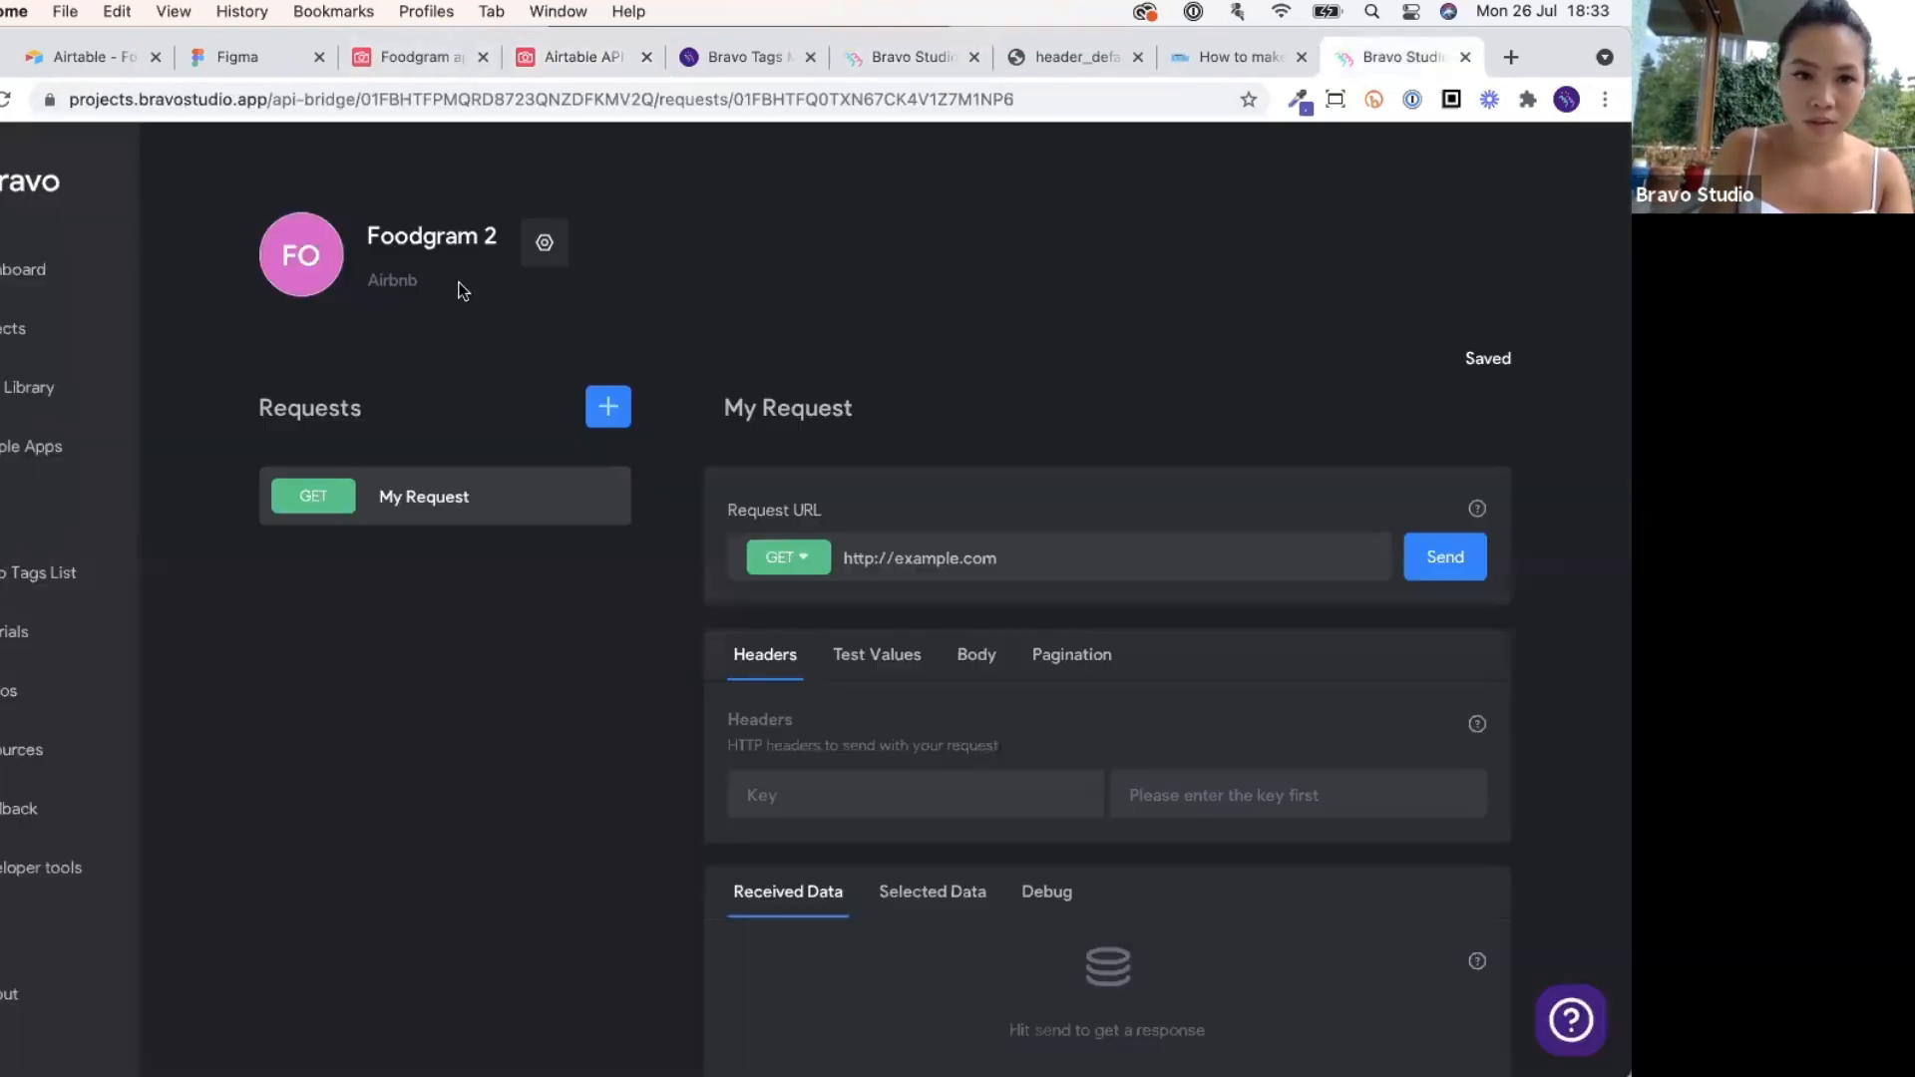
click(1463, 57)
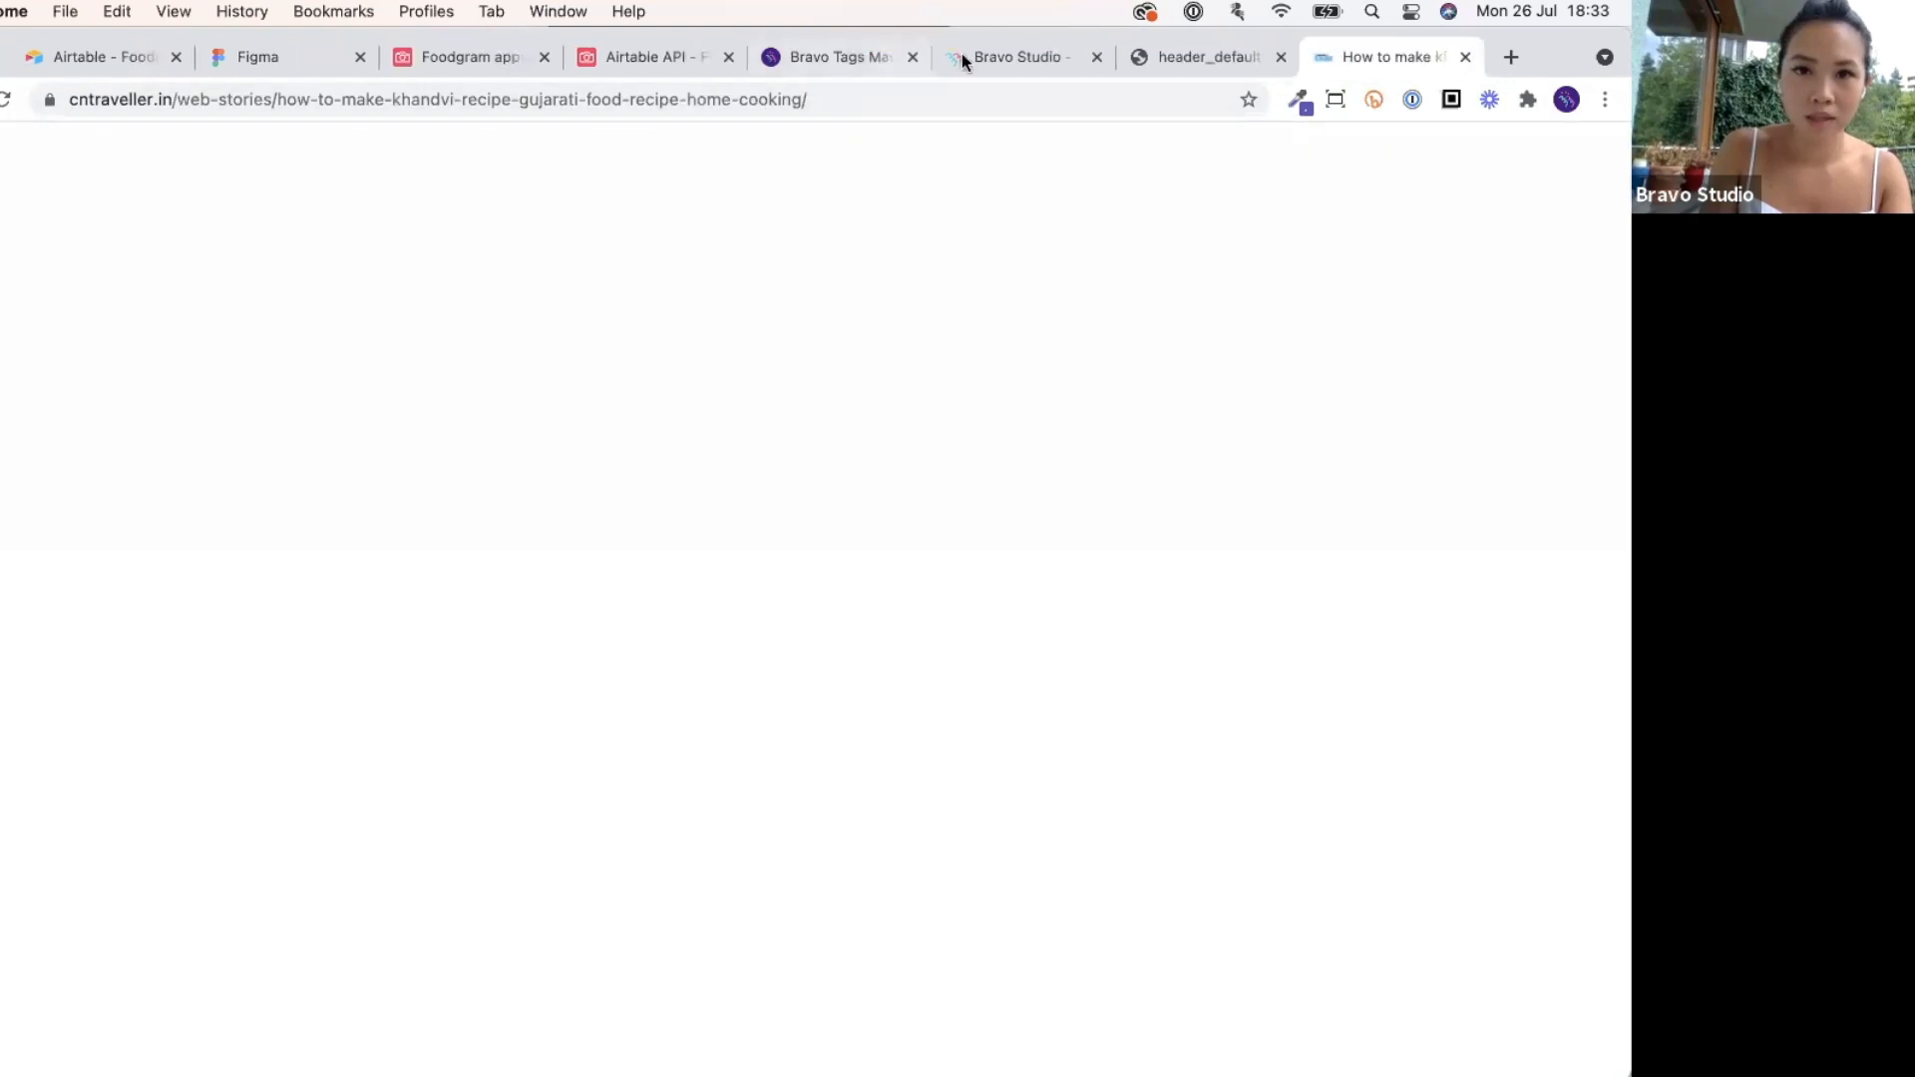
click(1011, 60)
click(34, 377)
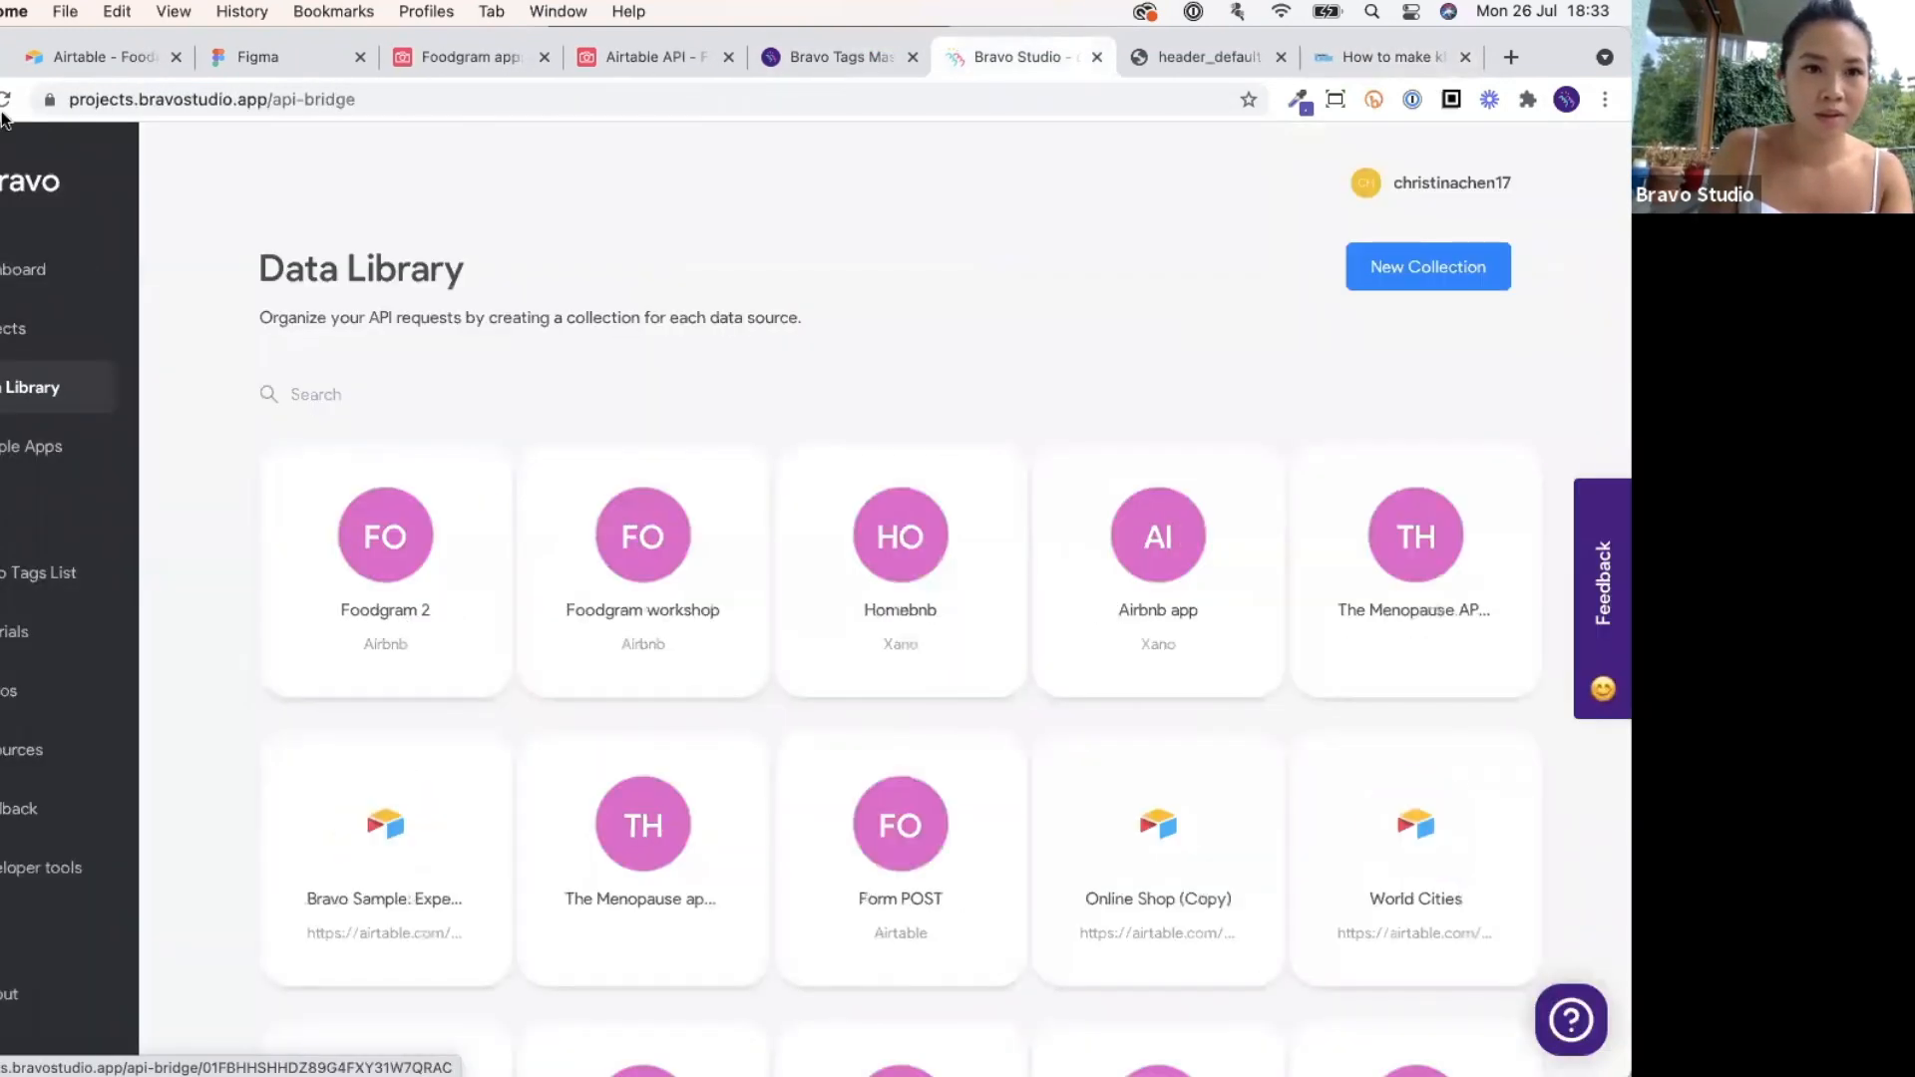
click(379, 593)
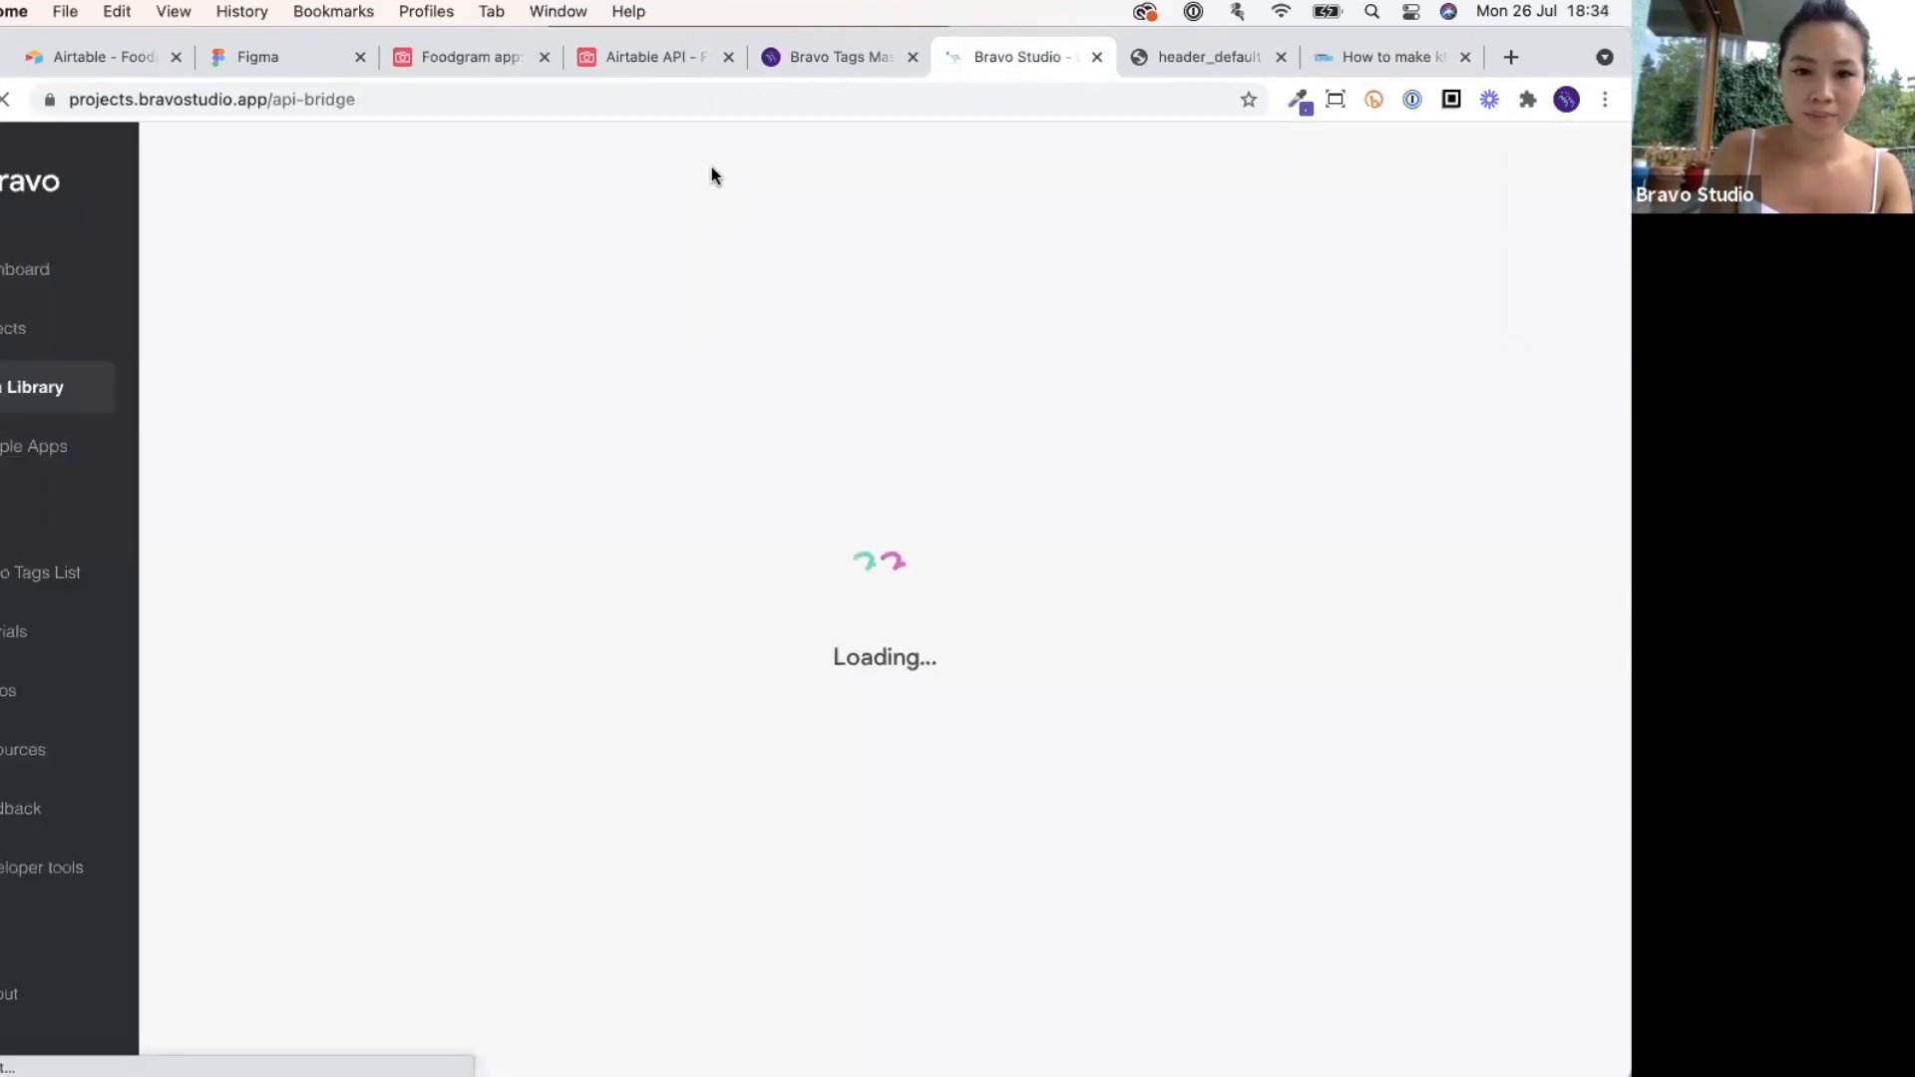
click(403, 616)
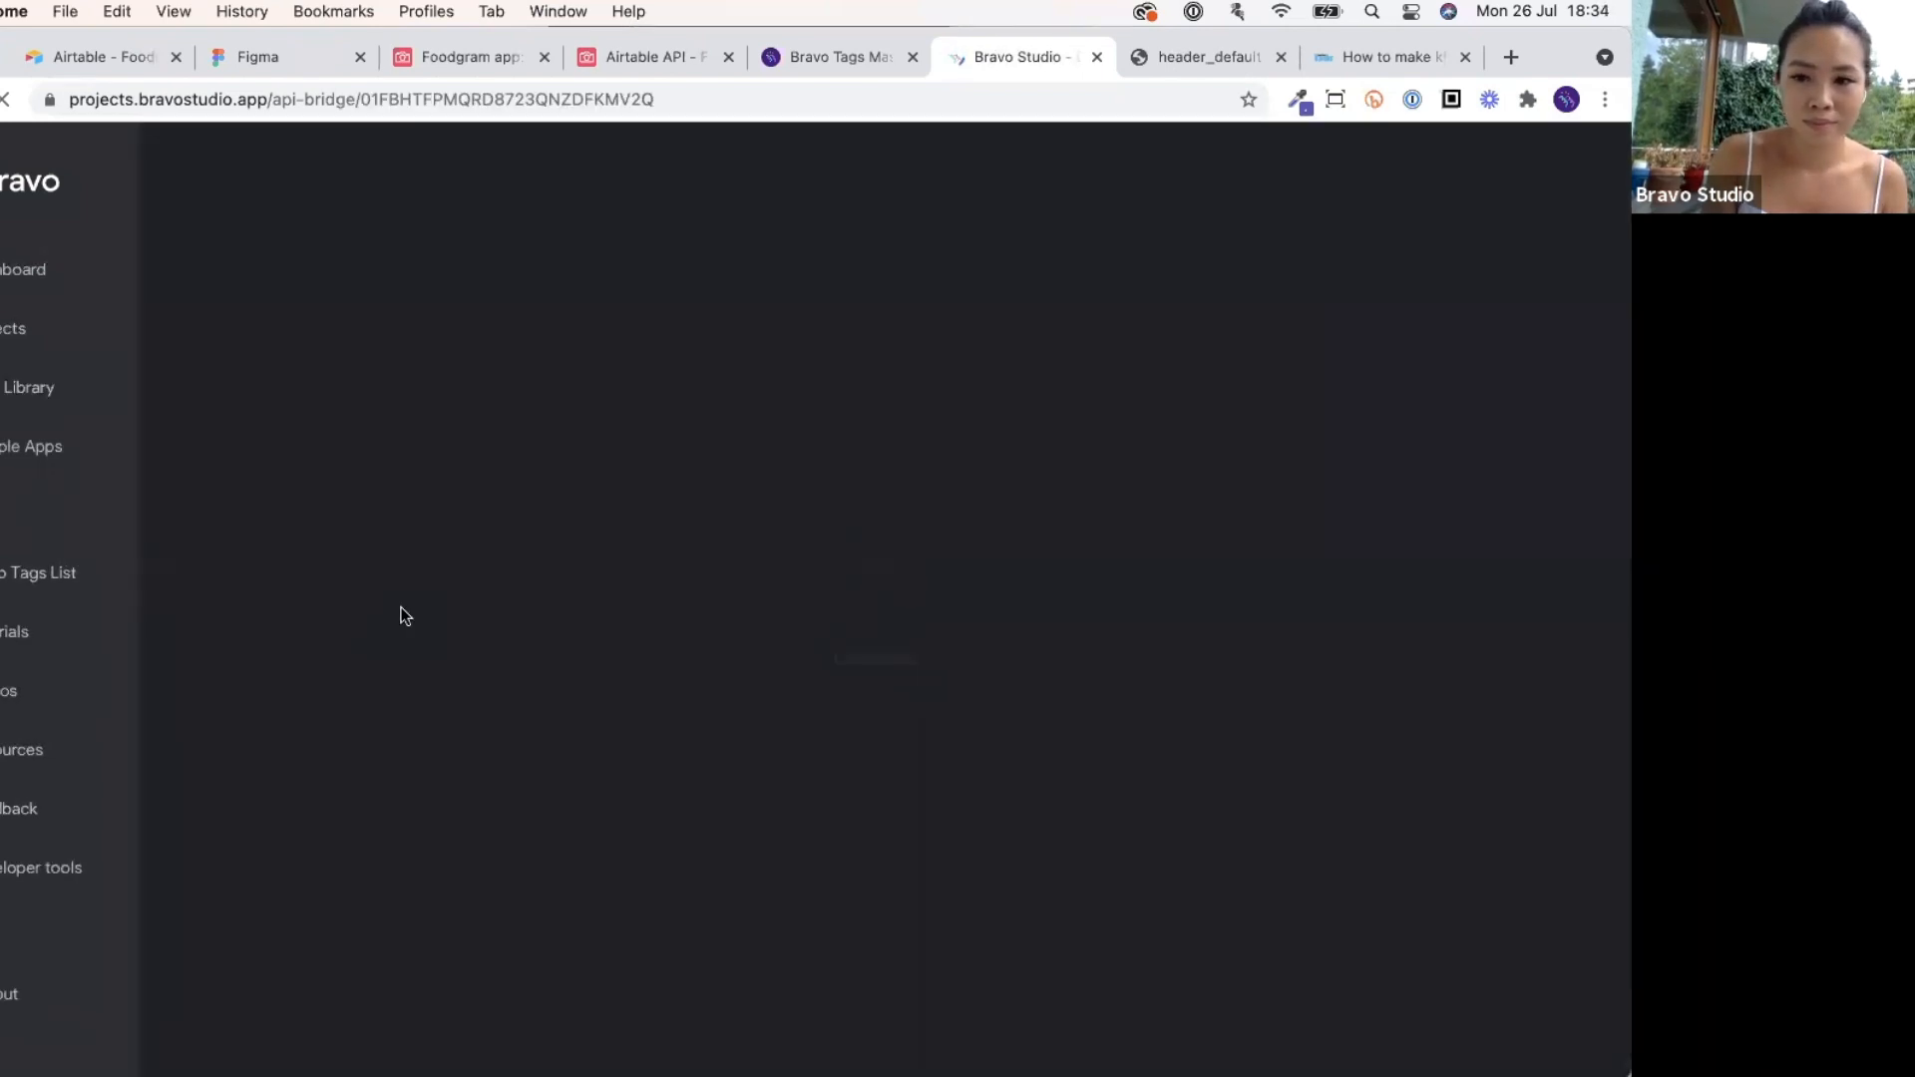
Replace the placeholder Request URL with the pasted Airtable Posts URL.
triple_click(962, 588)
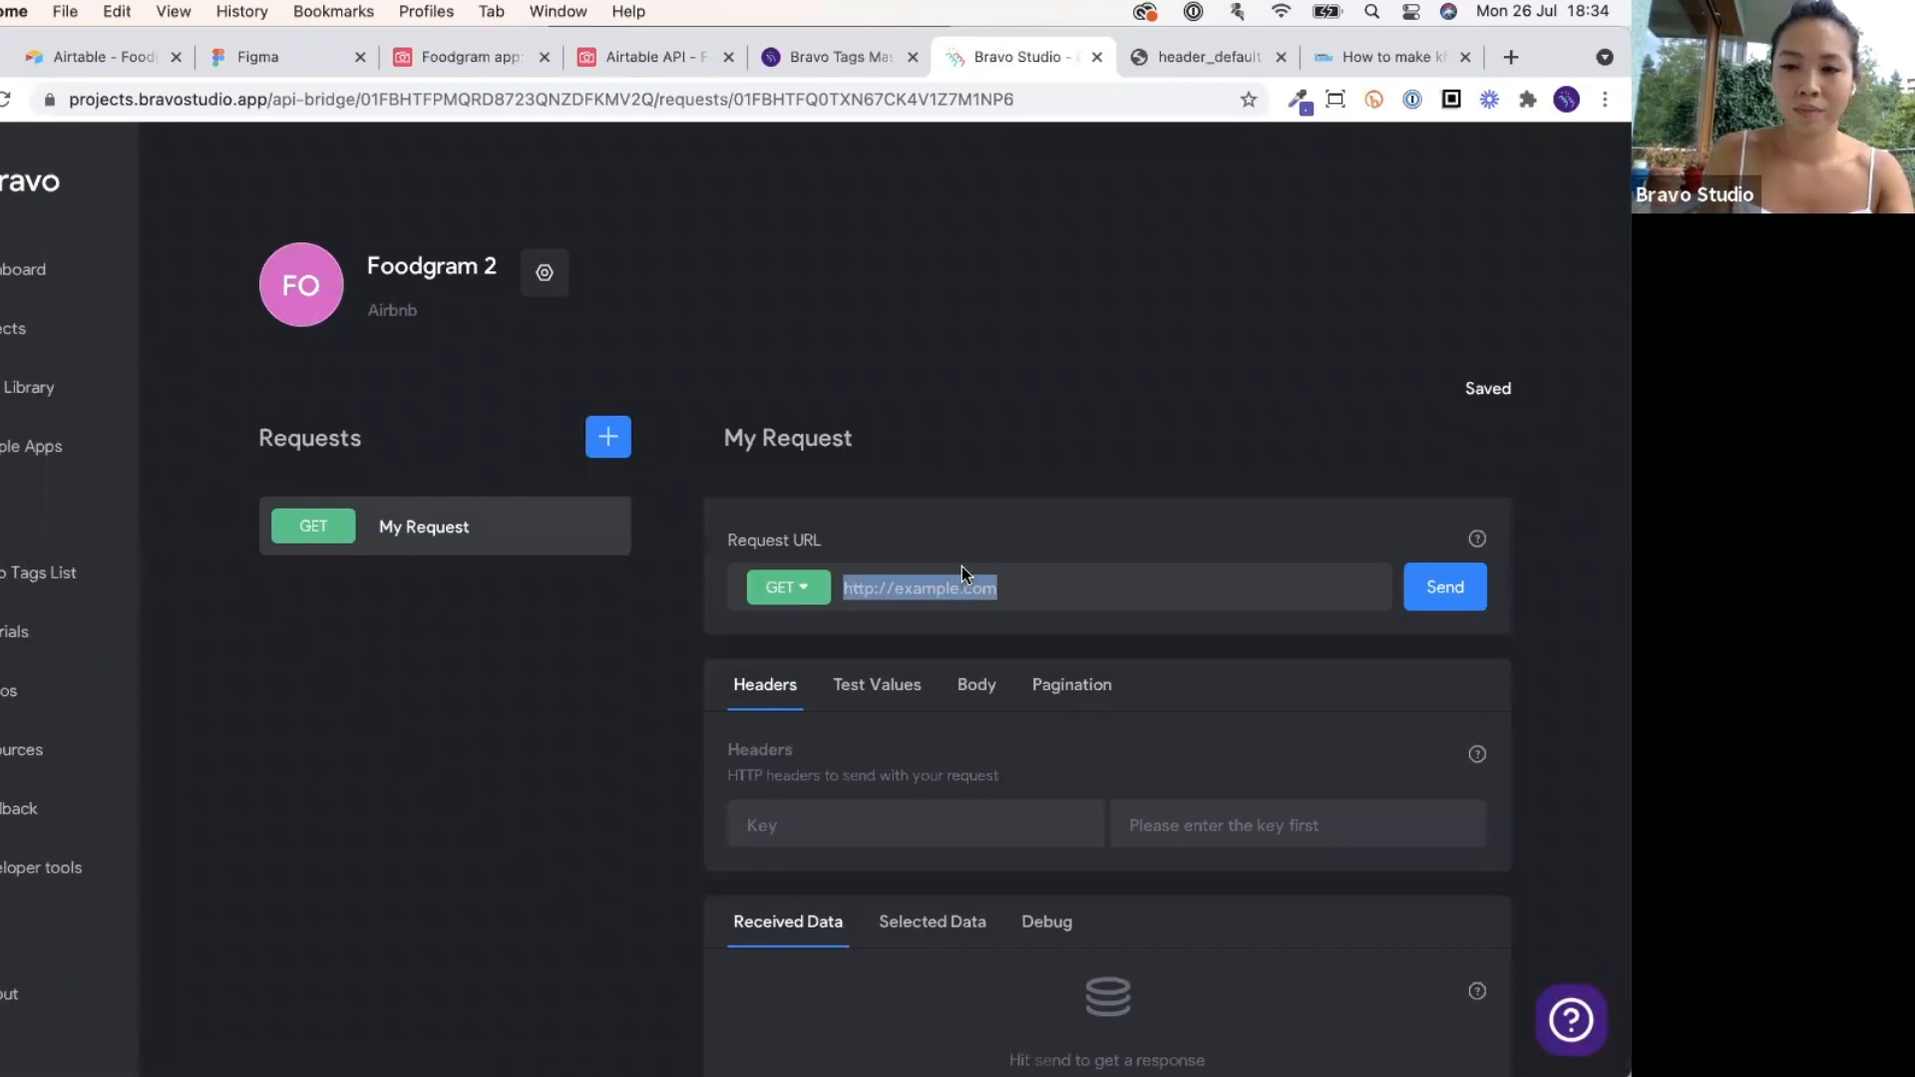
scroll(962, 565, down, 2)
drag(1050, 499, 824, 505)
click(1072, 500)
drag(1154, 499, 1347, 499)
click(1279, 499)
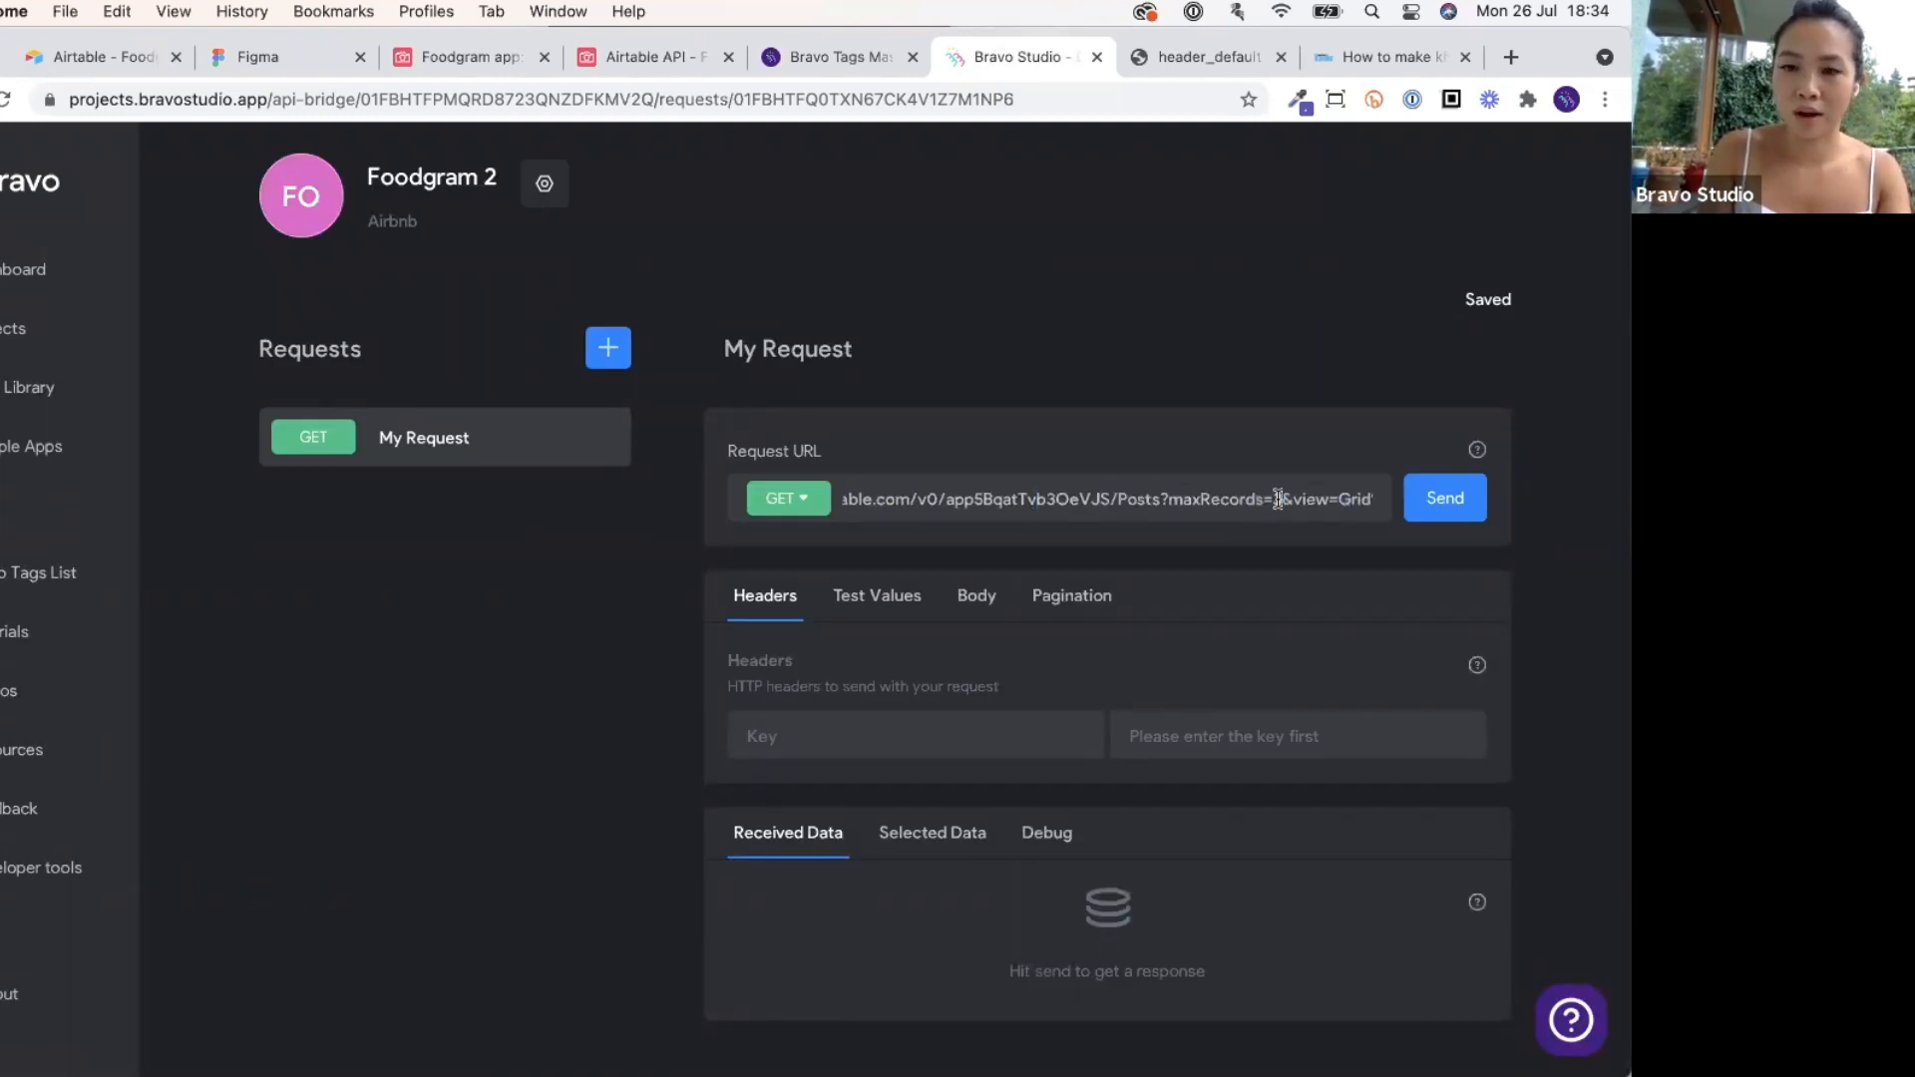
Rename the request from My Request to 'List posts'.
click(808, 367)
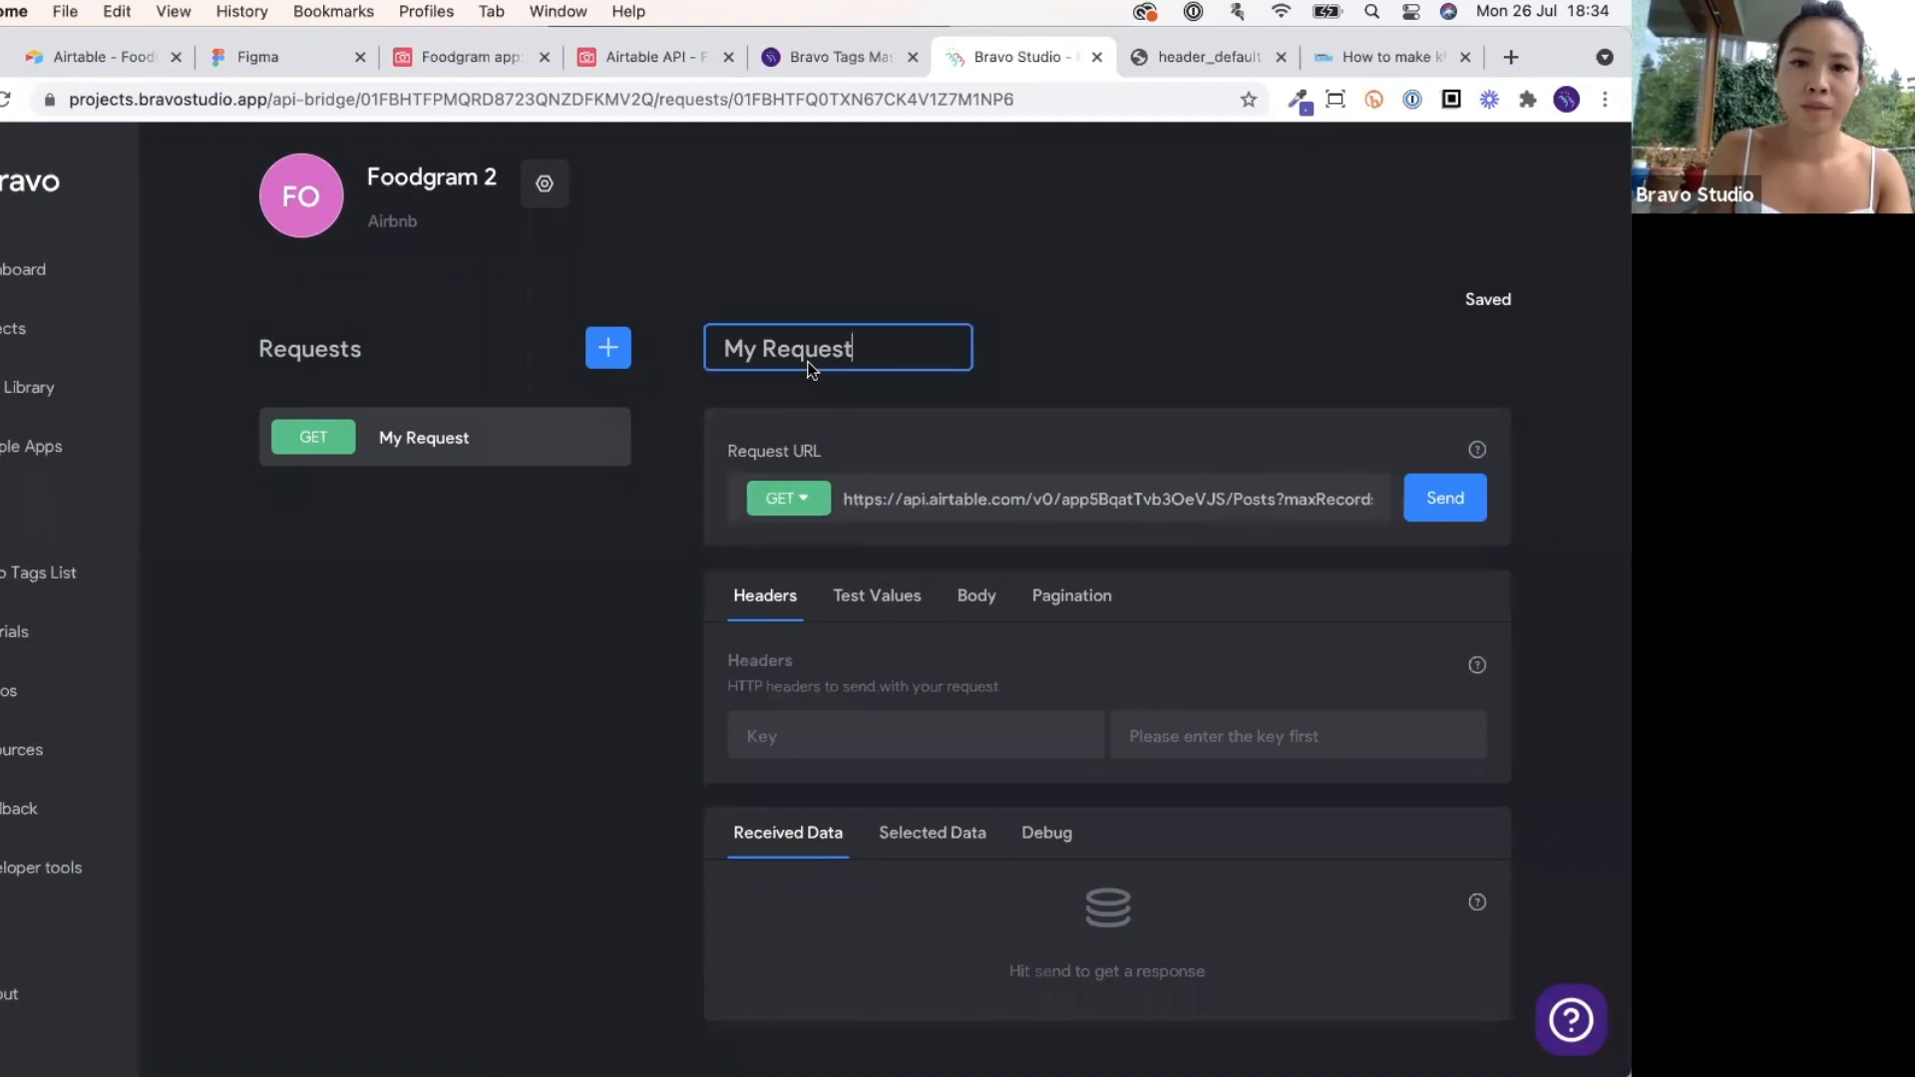
triple_click(808, 361)
text(L)
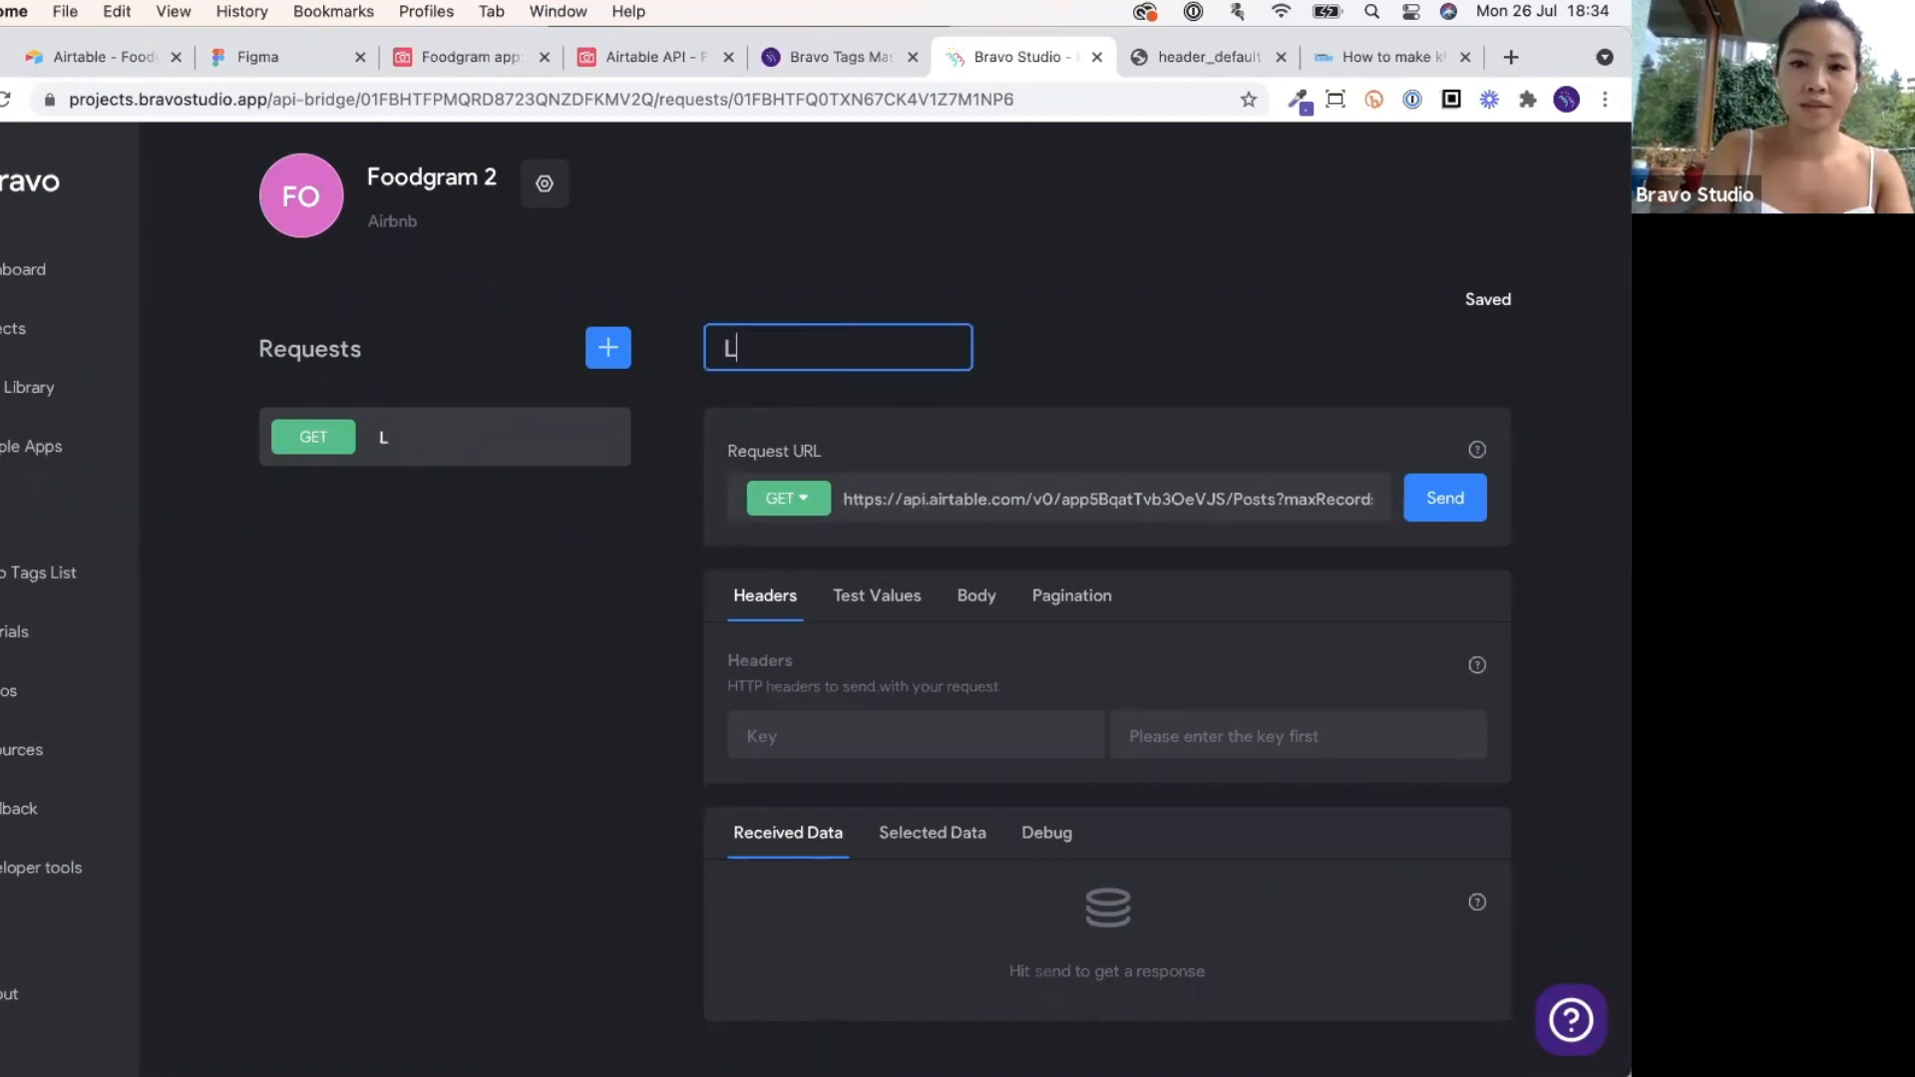
text(ist posts)
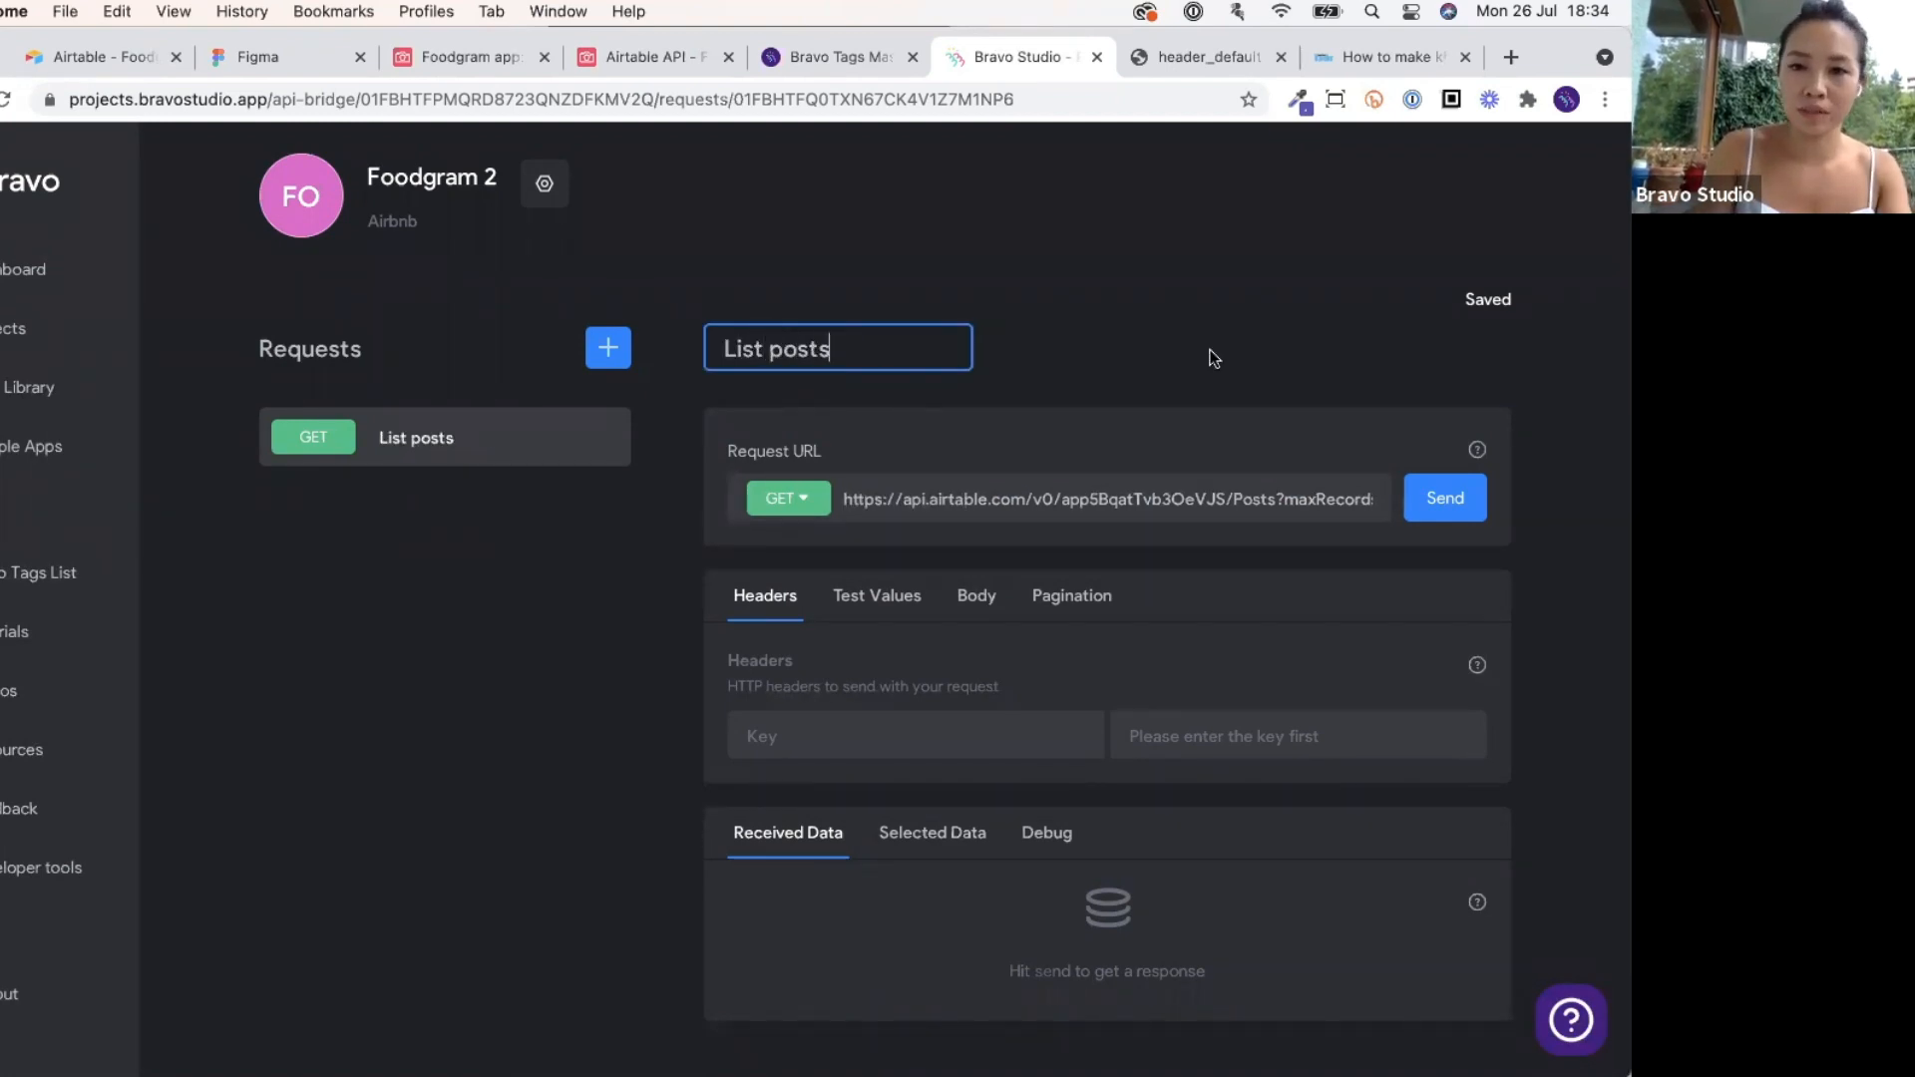
click(1212, 347)
scroll(1212, 347, down, 1)
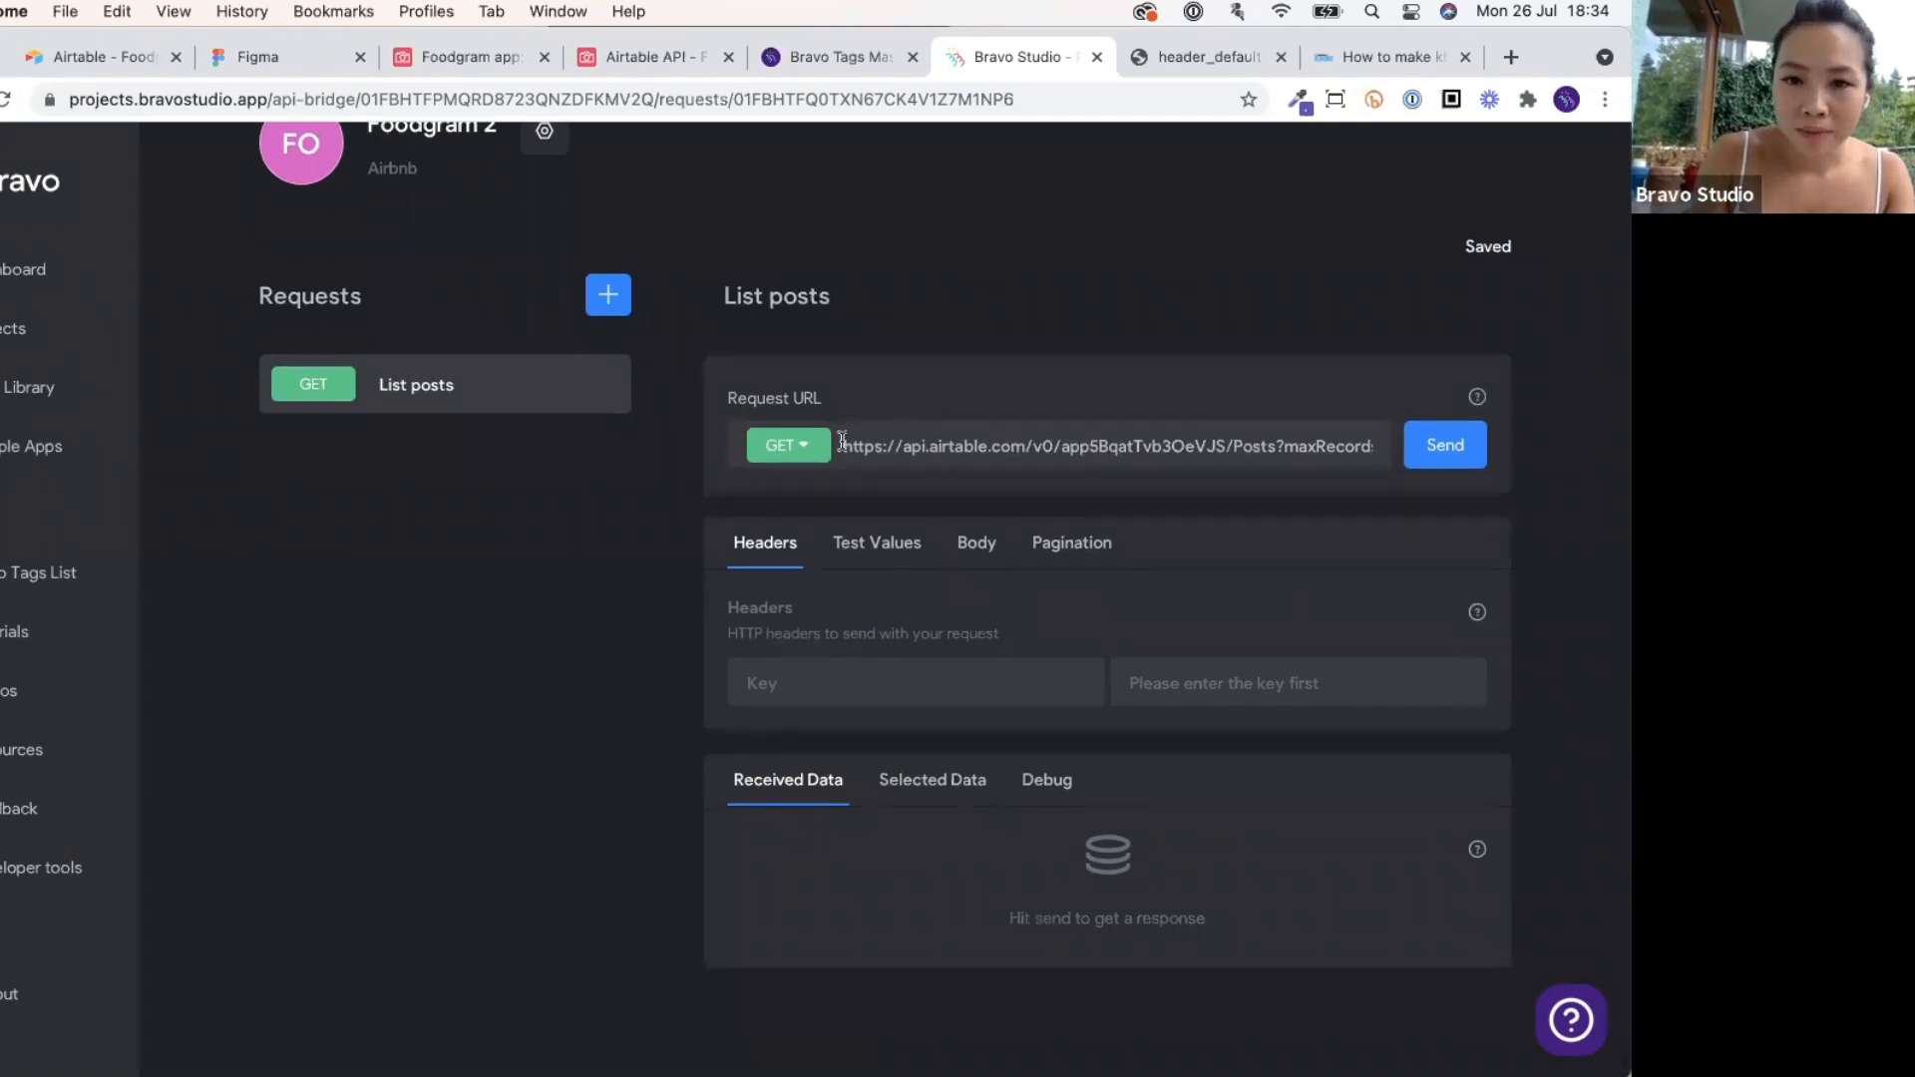
drag(843, 445, 1384, 451)
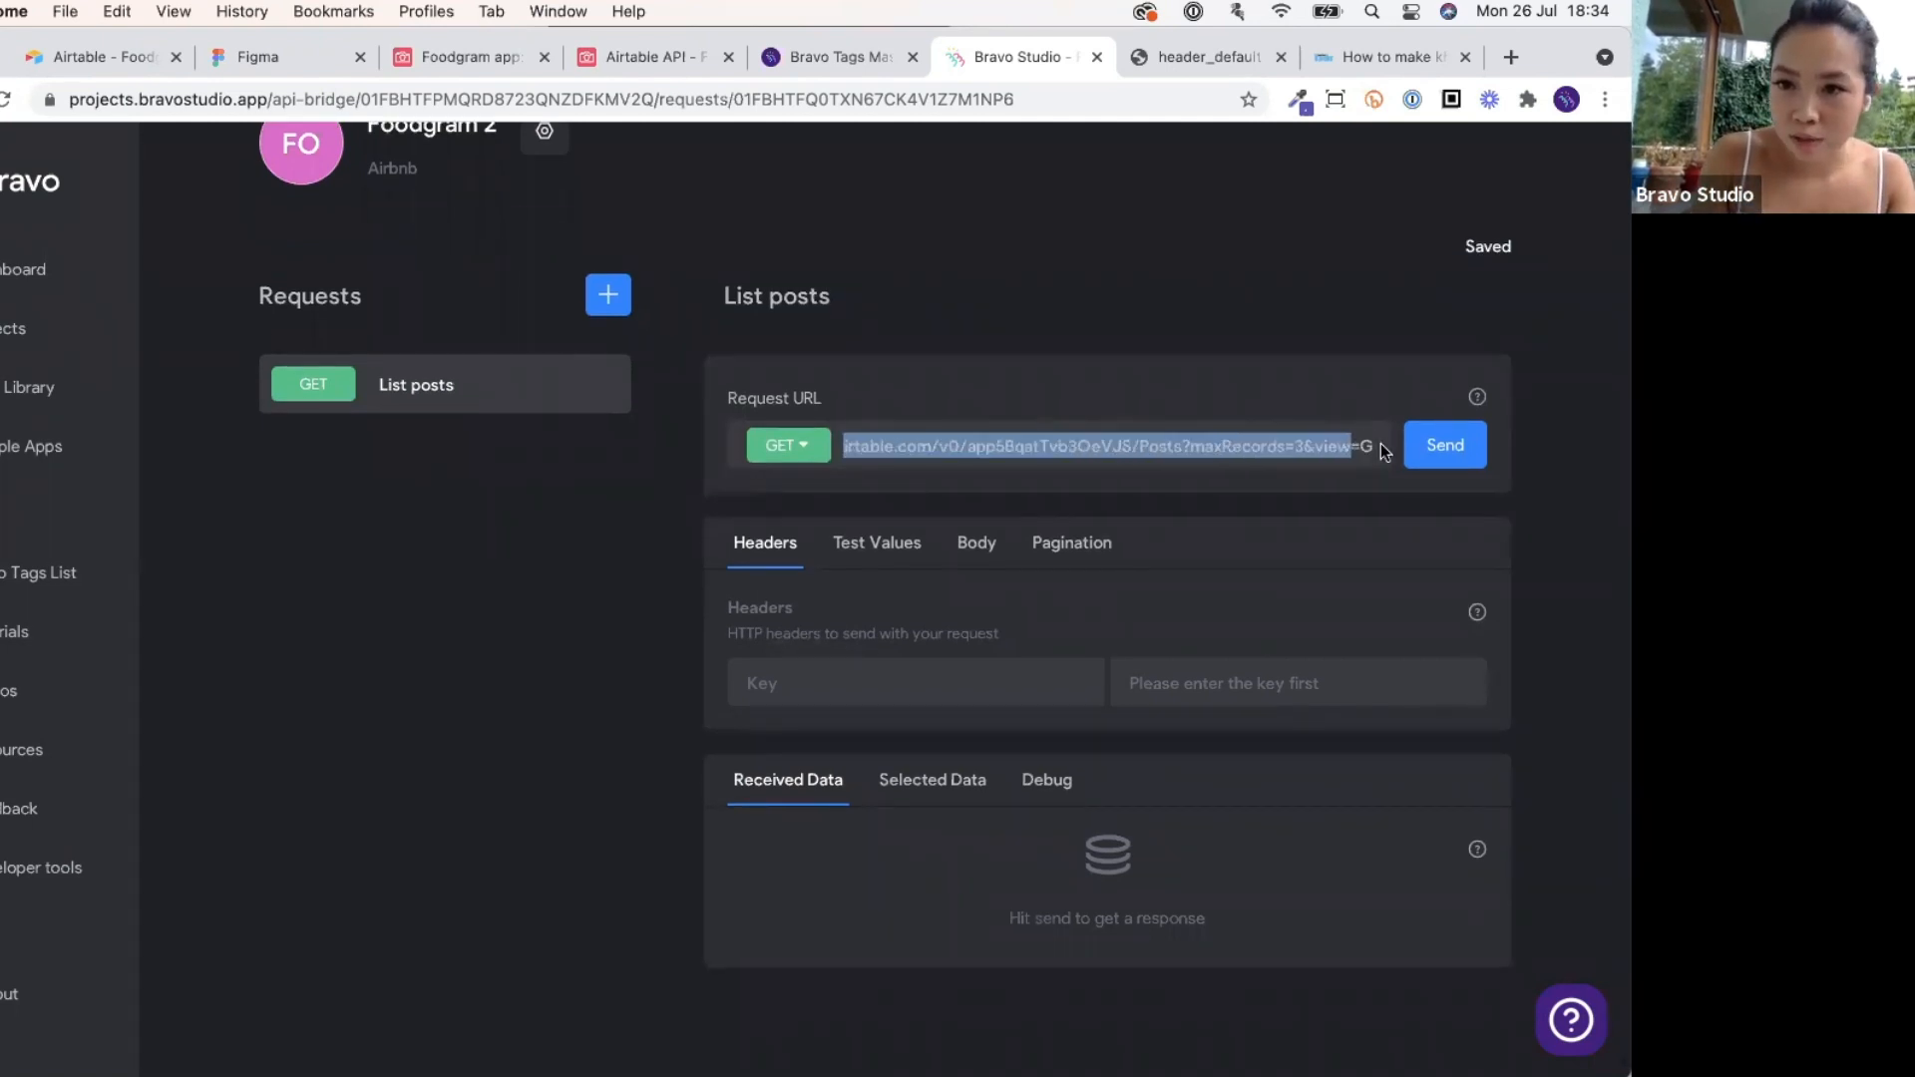
click(1249, 446)
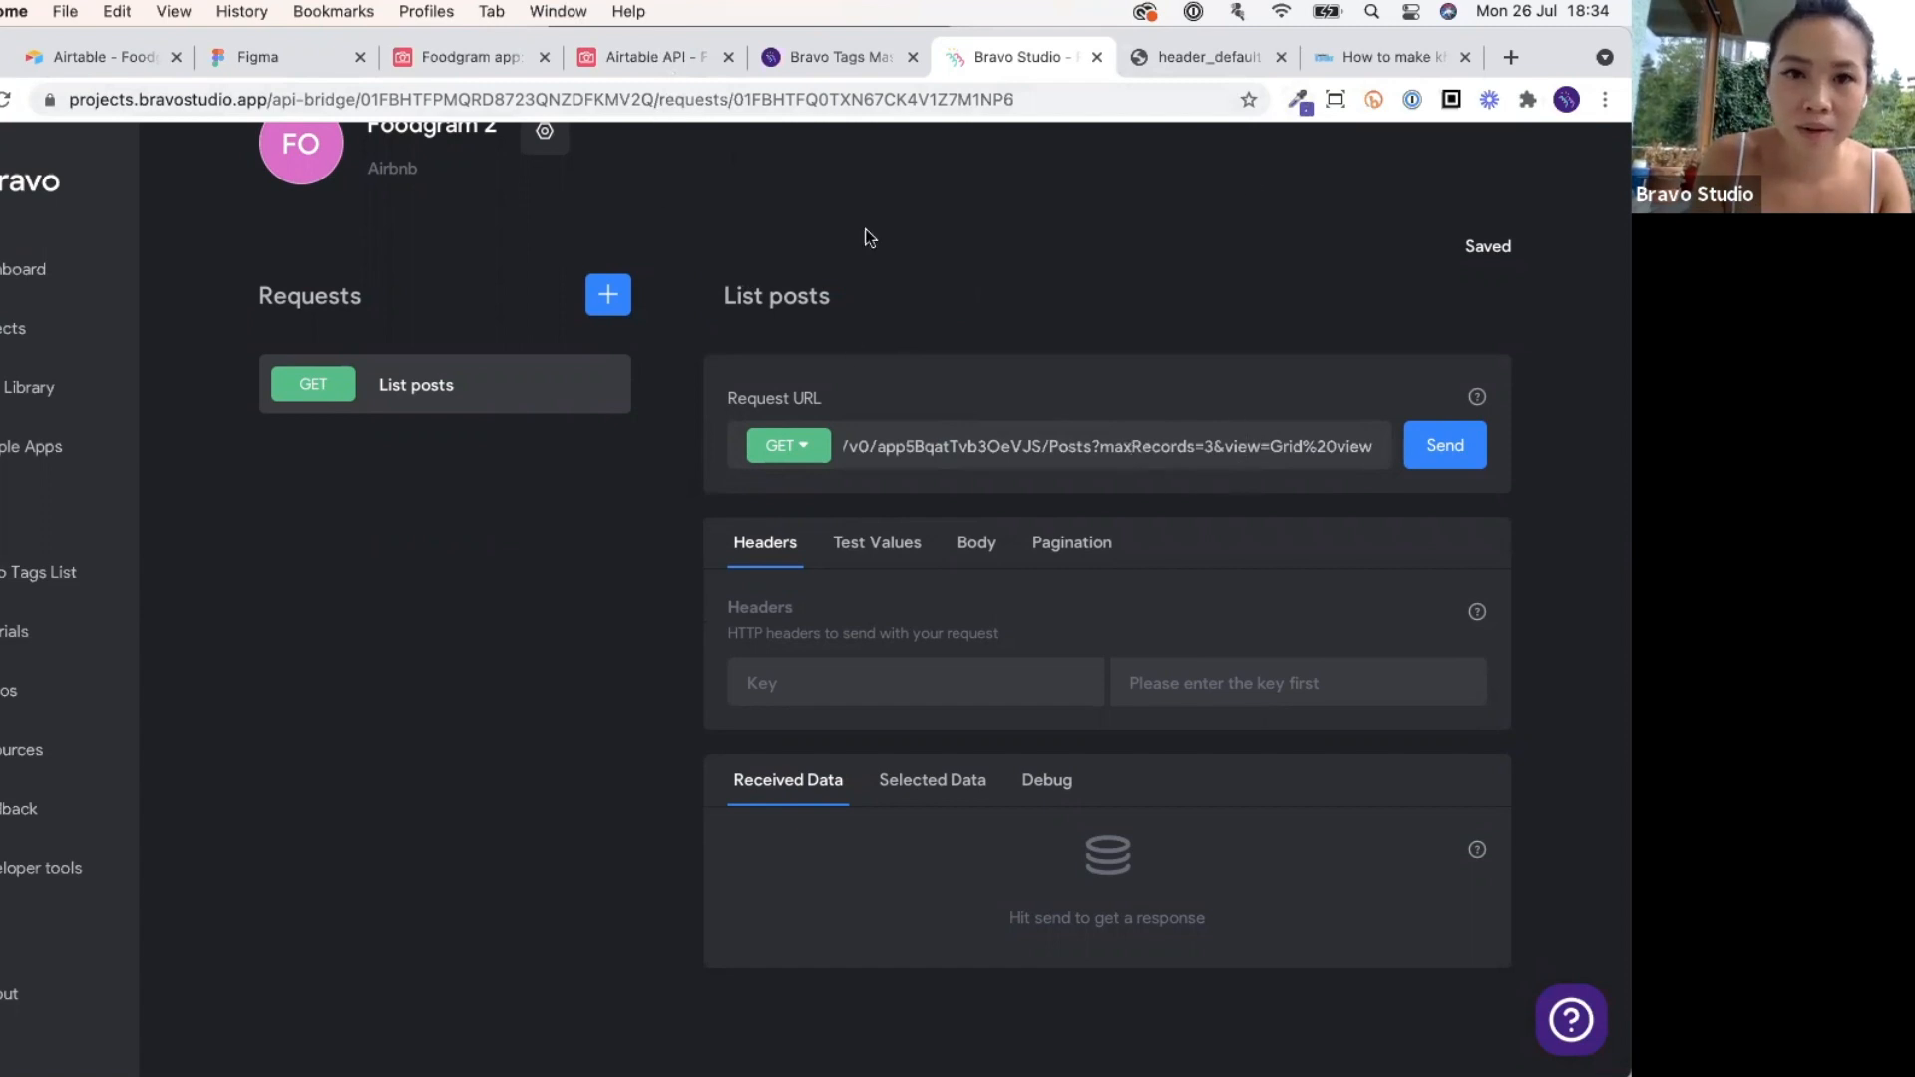
key(ctrl+Up)
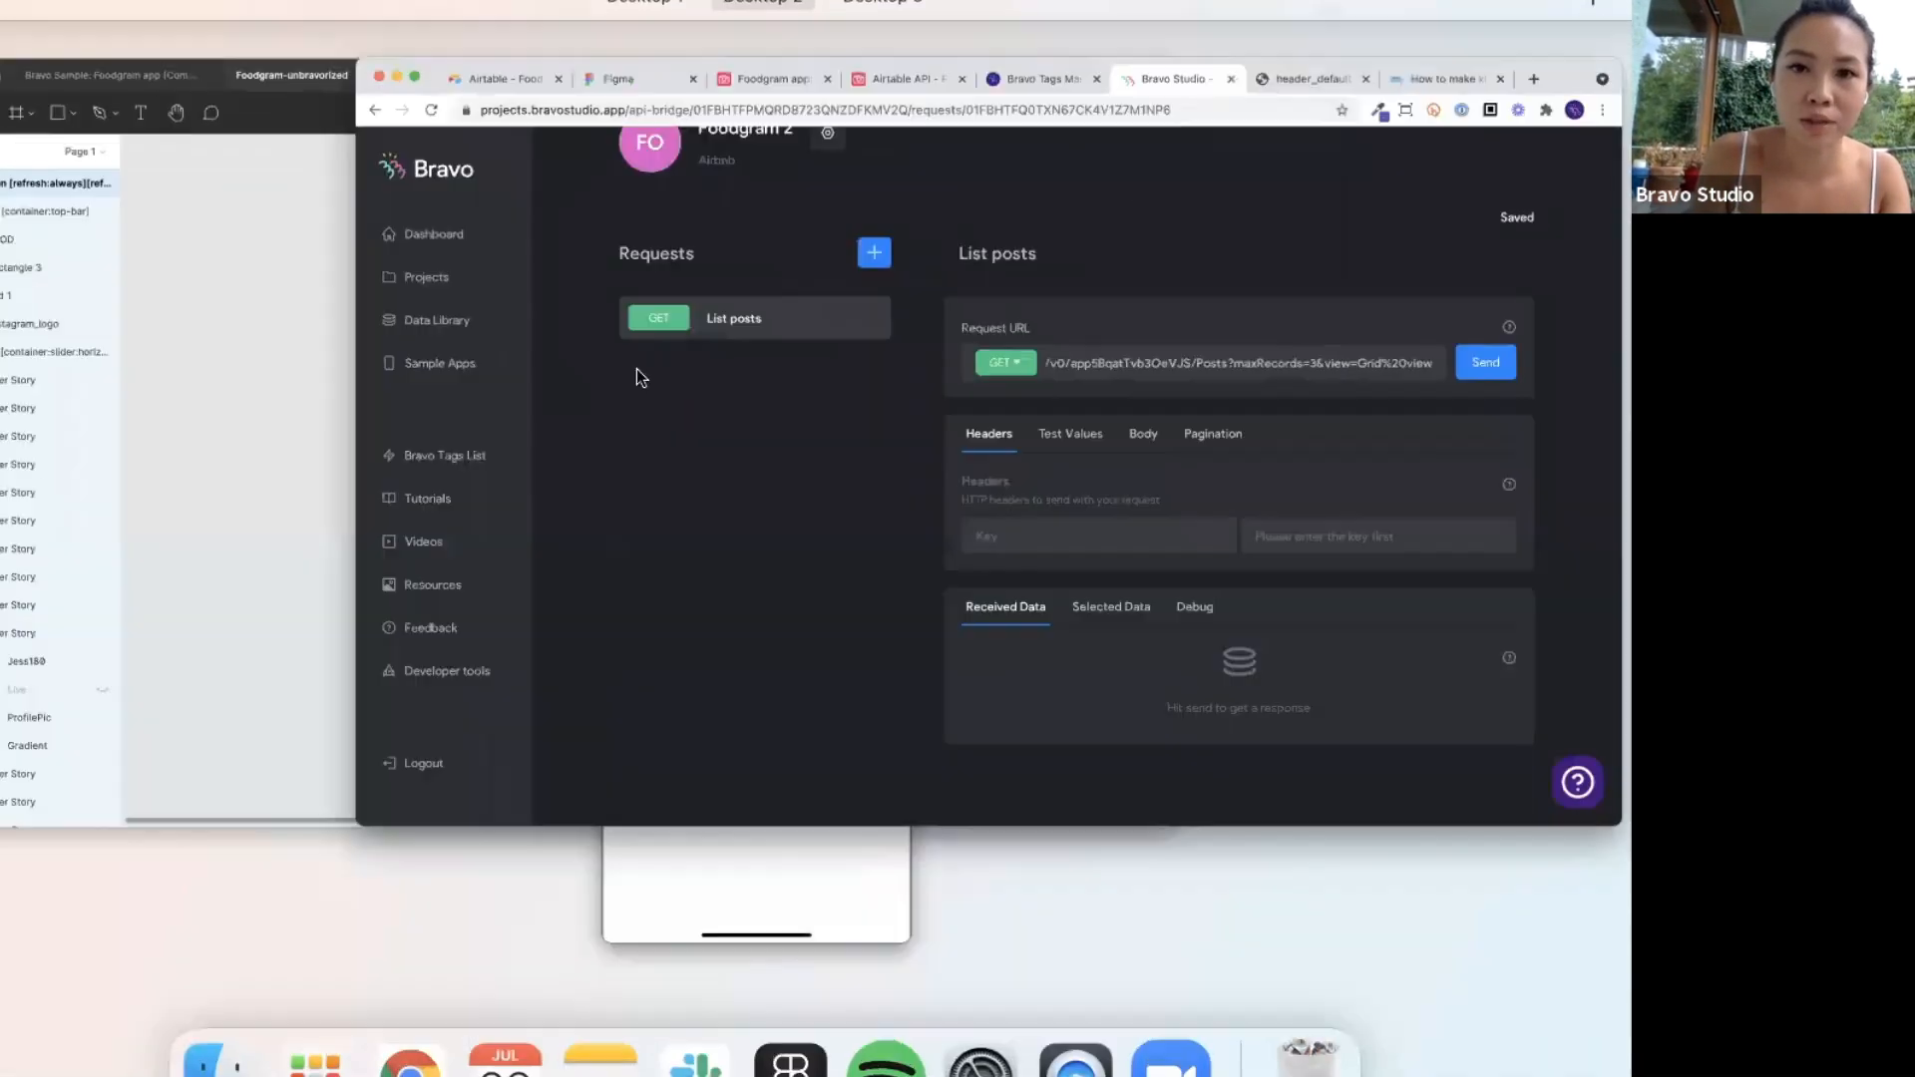
Review the maxRecords and view=Grid%20view query parameters in Airtable's example List Posts request.
click(636, 368)
drag(1541, 46, 1541, 104)
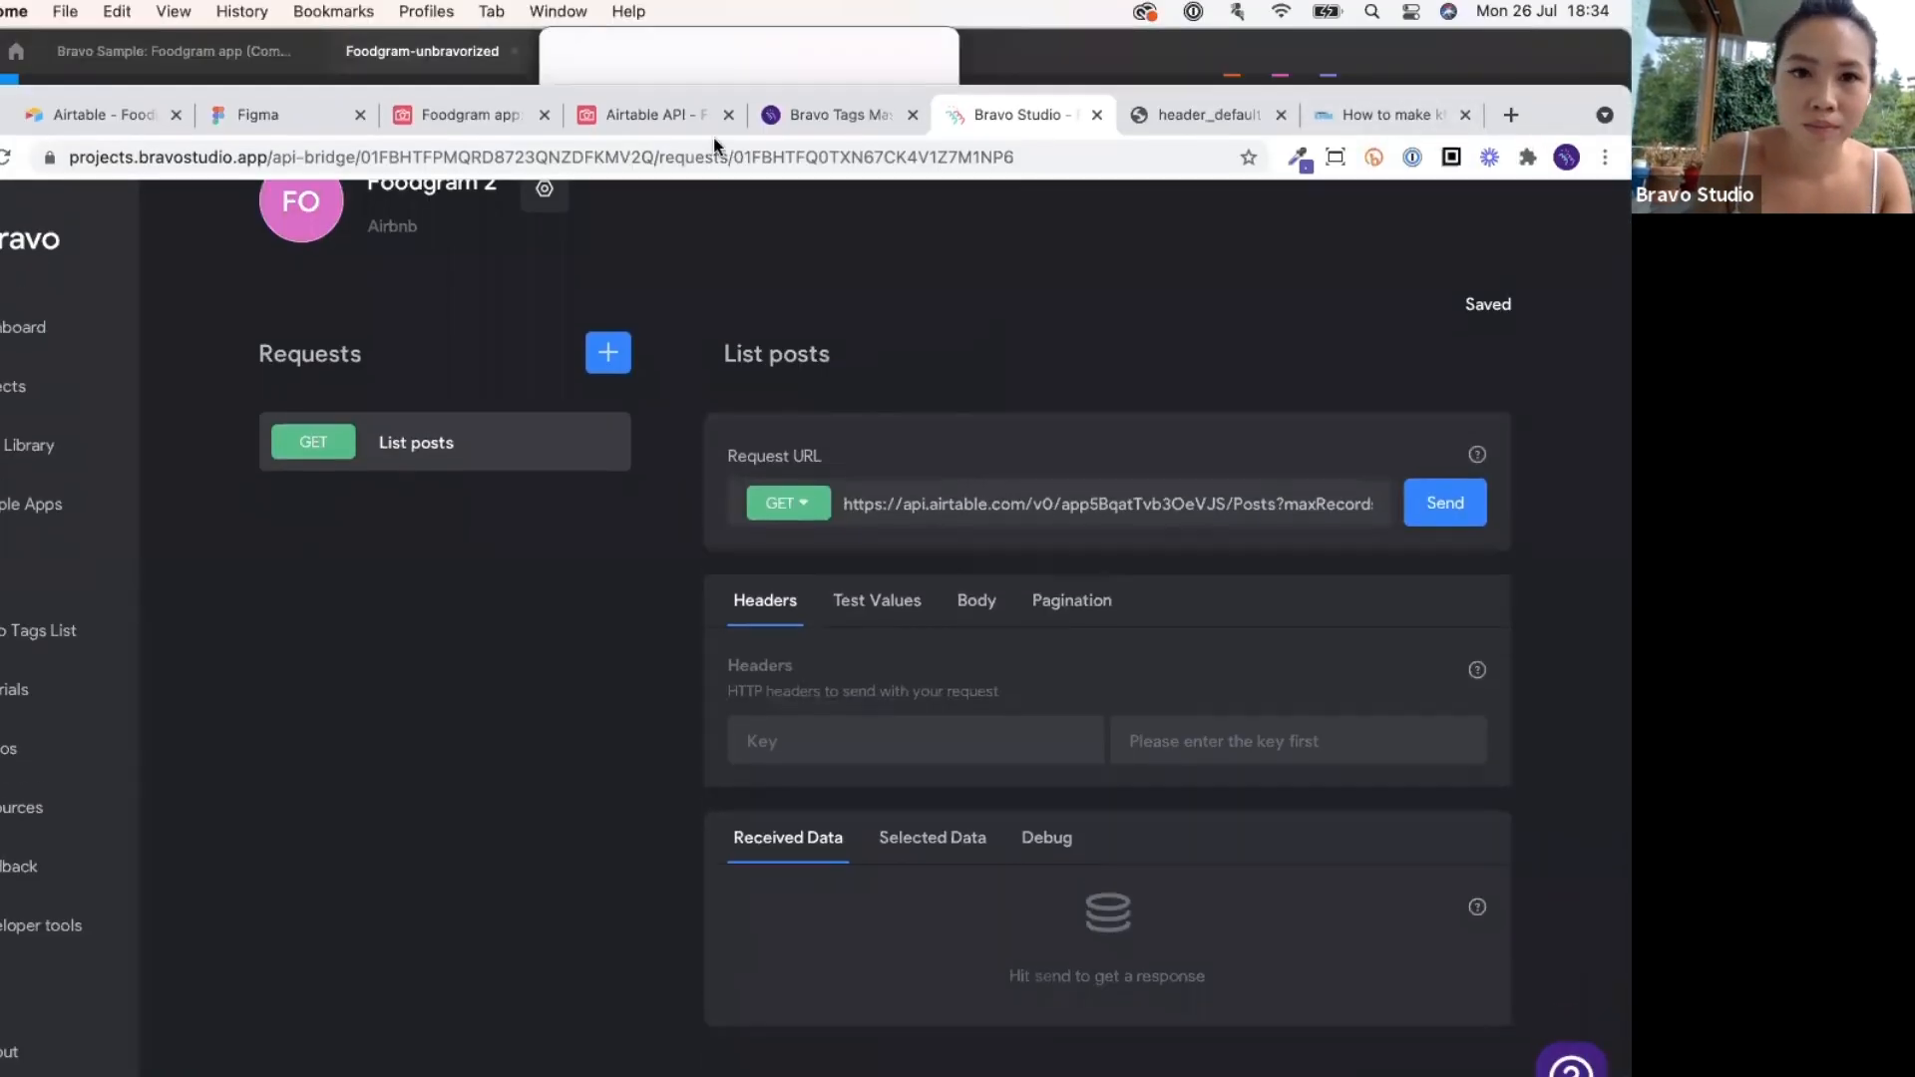
click(612, 119)
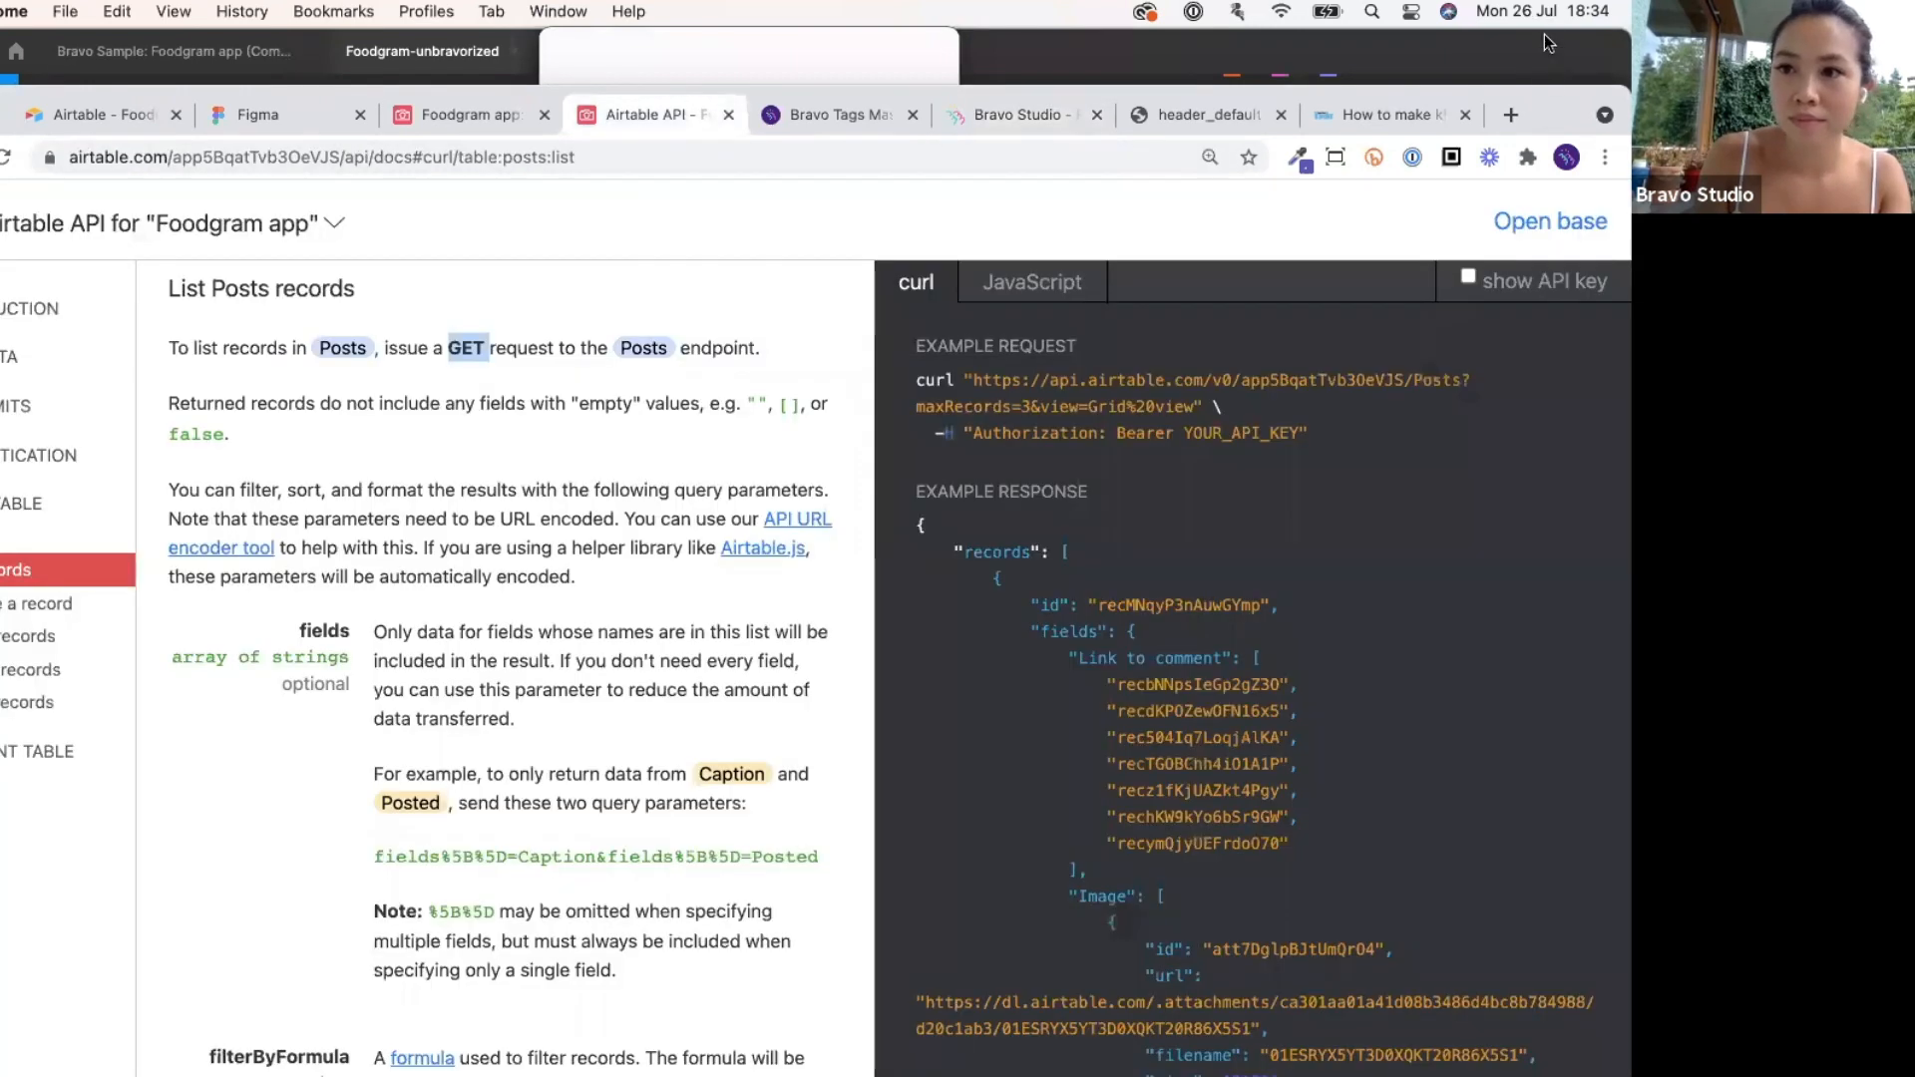
drag(1550, 112, 1546, 54)
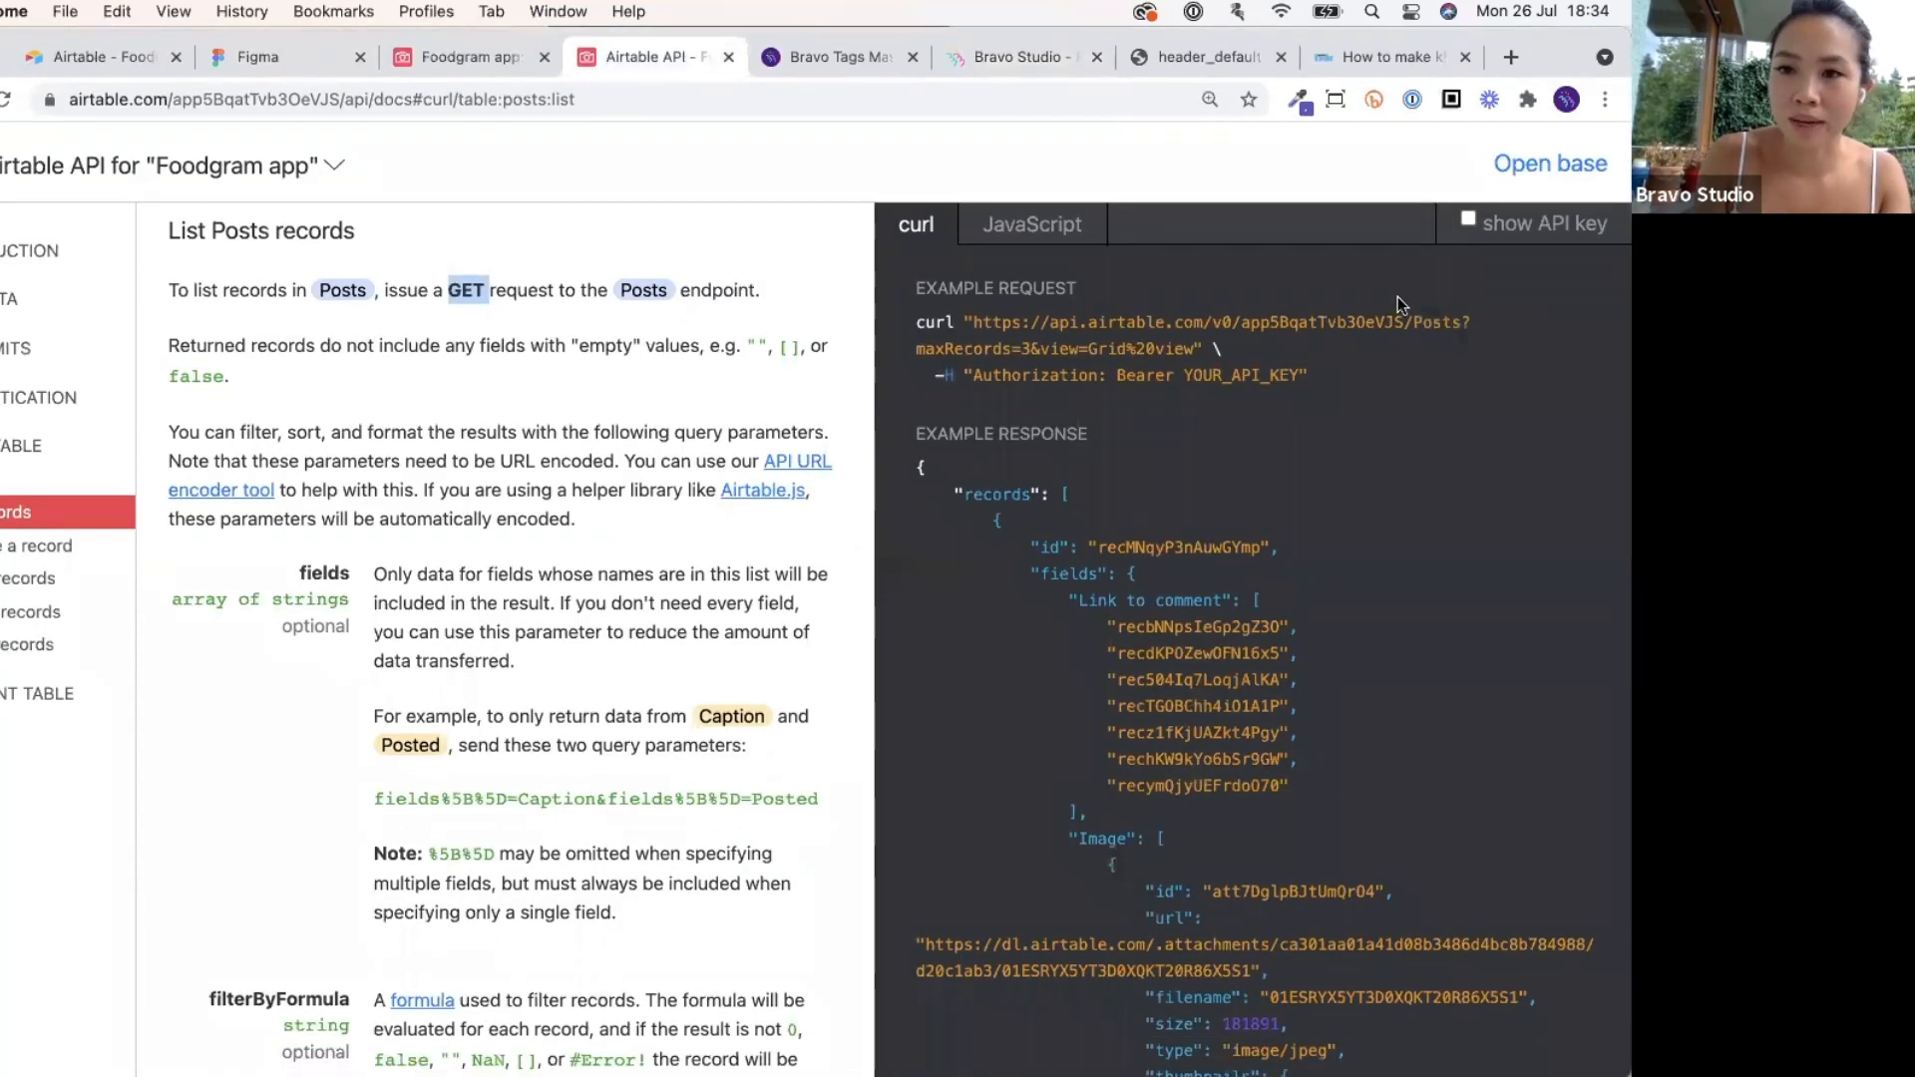
drag(973, 323, 1465, 311)
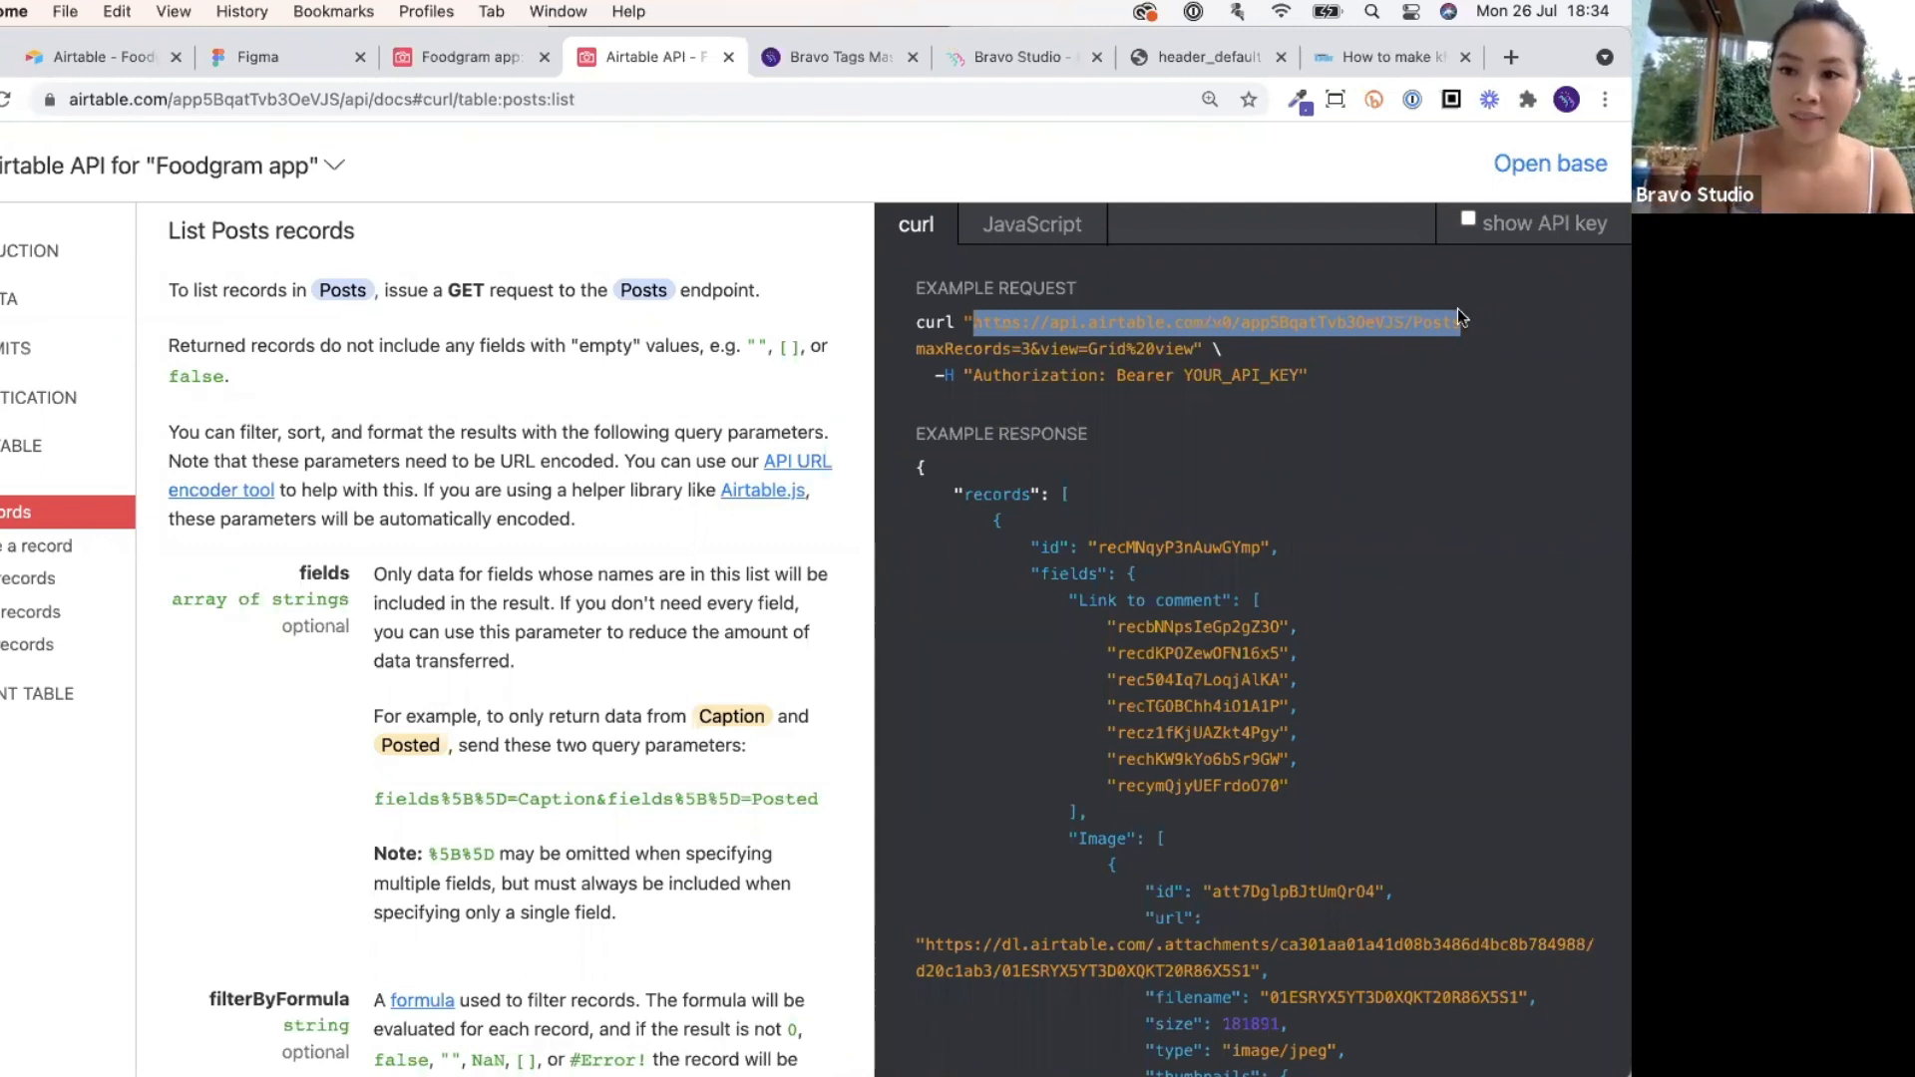
click(1464, 315)
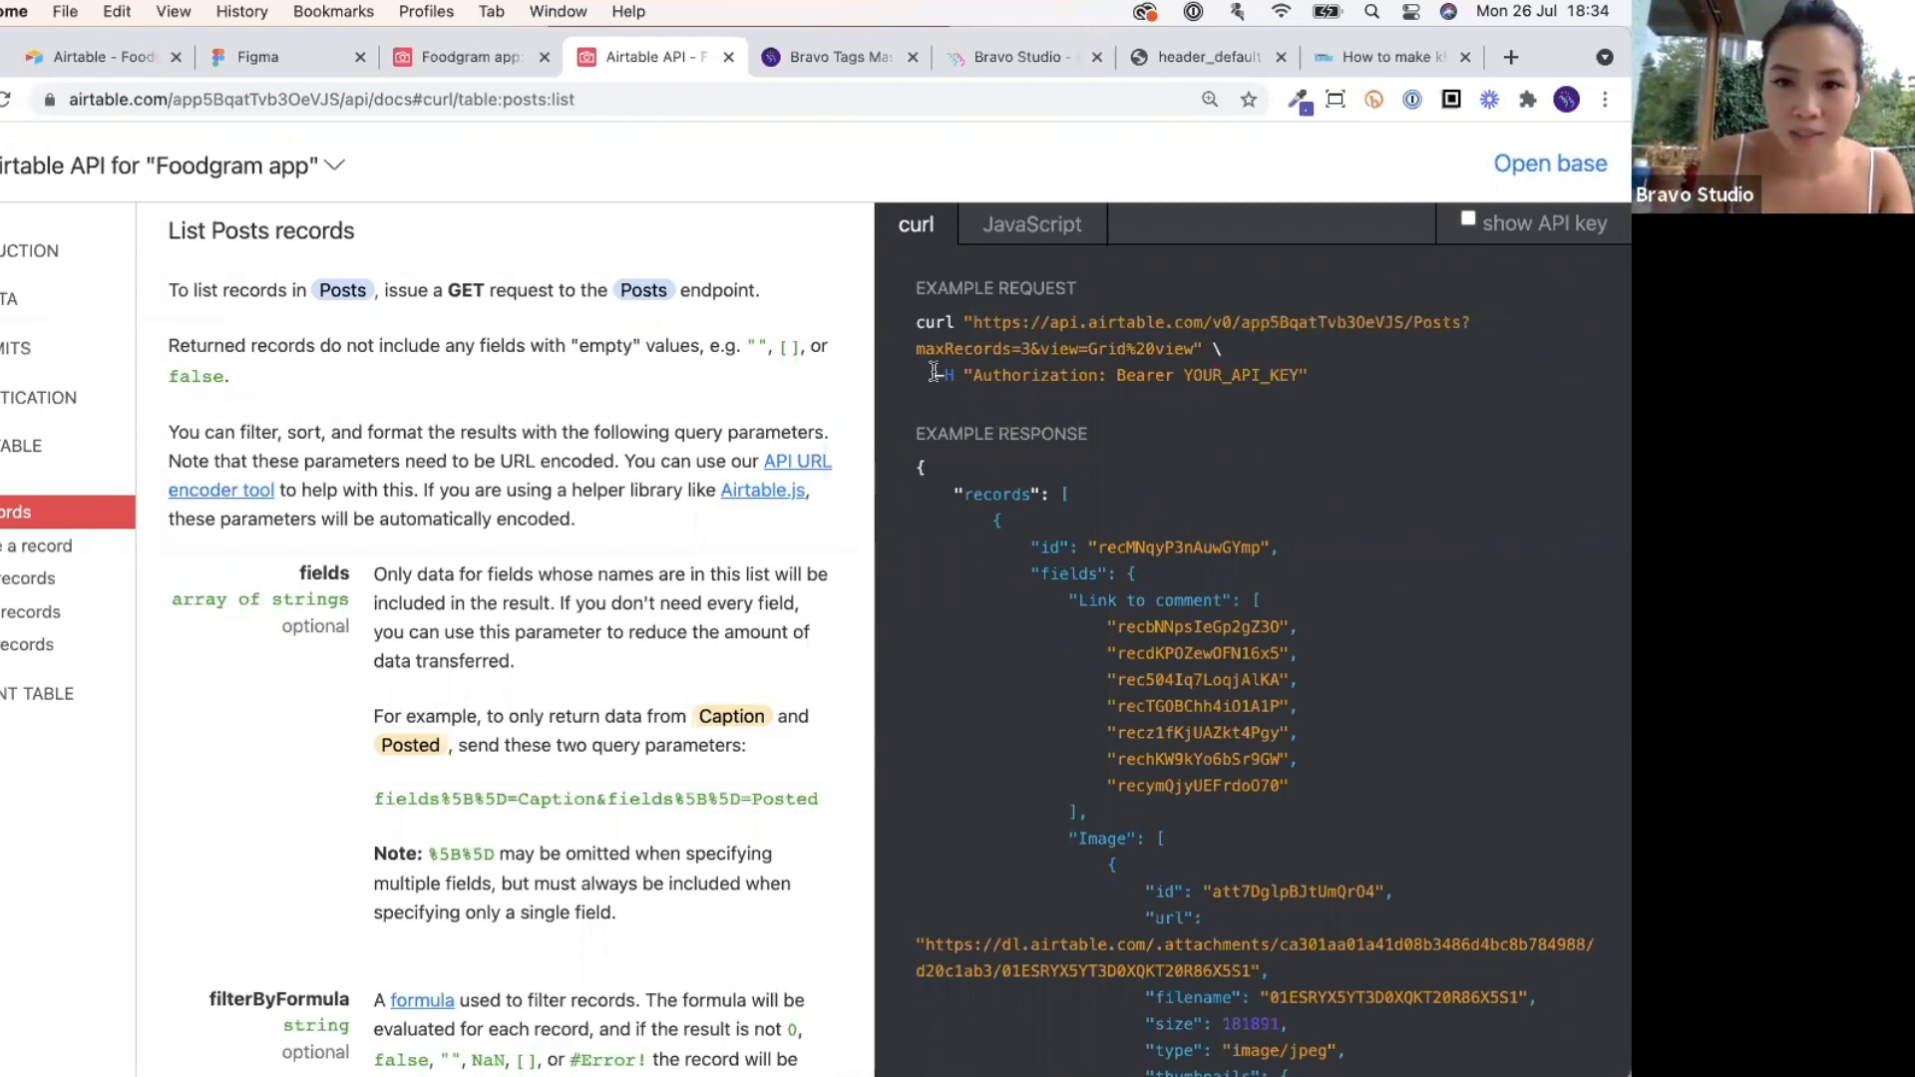
drag(919, 351, 1197, 351)
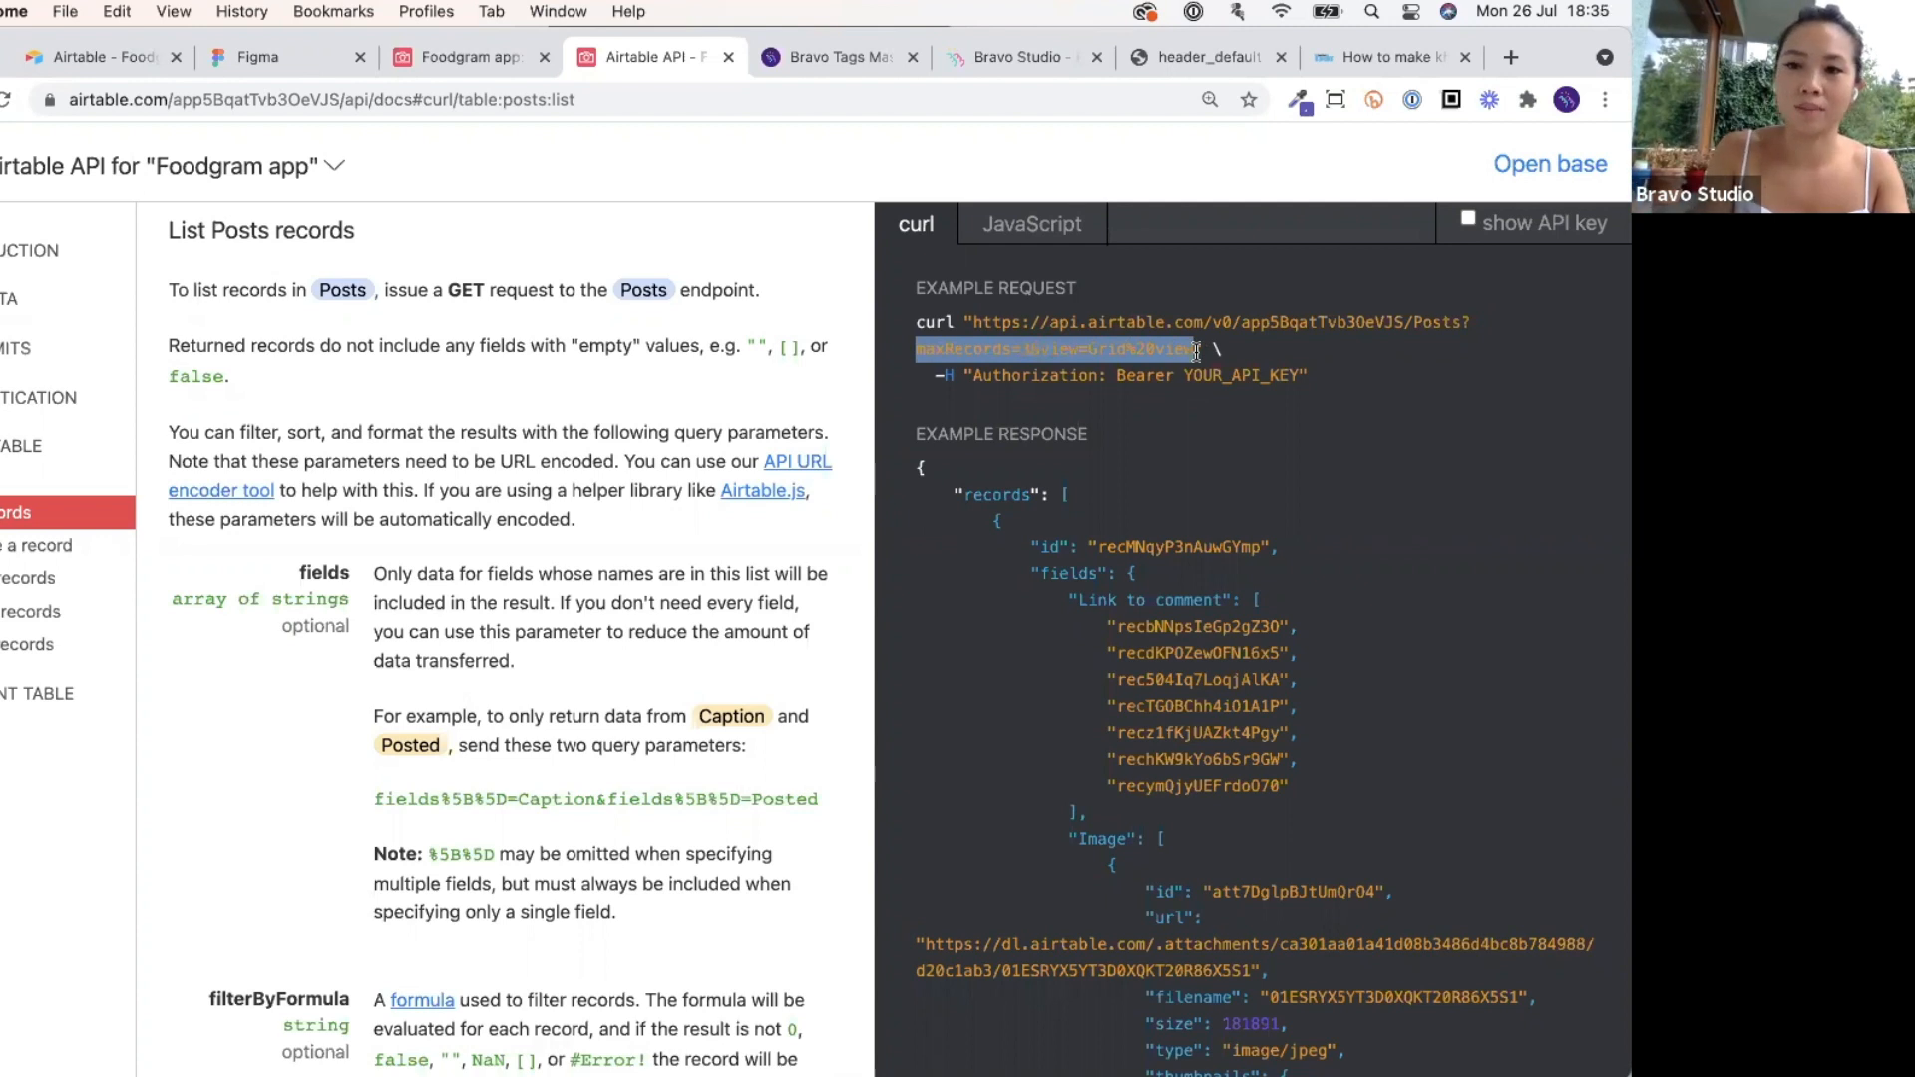
click(1097, 349)
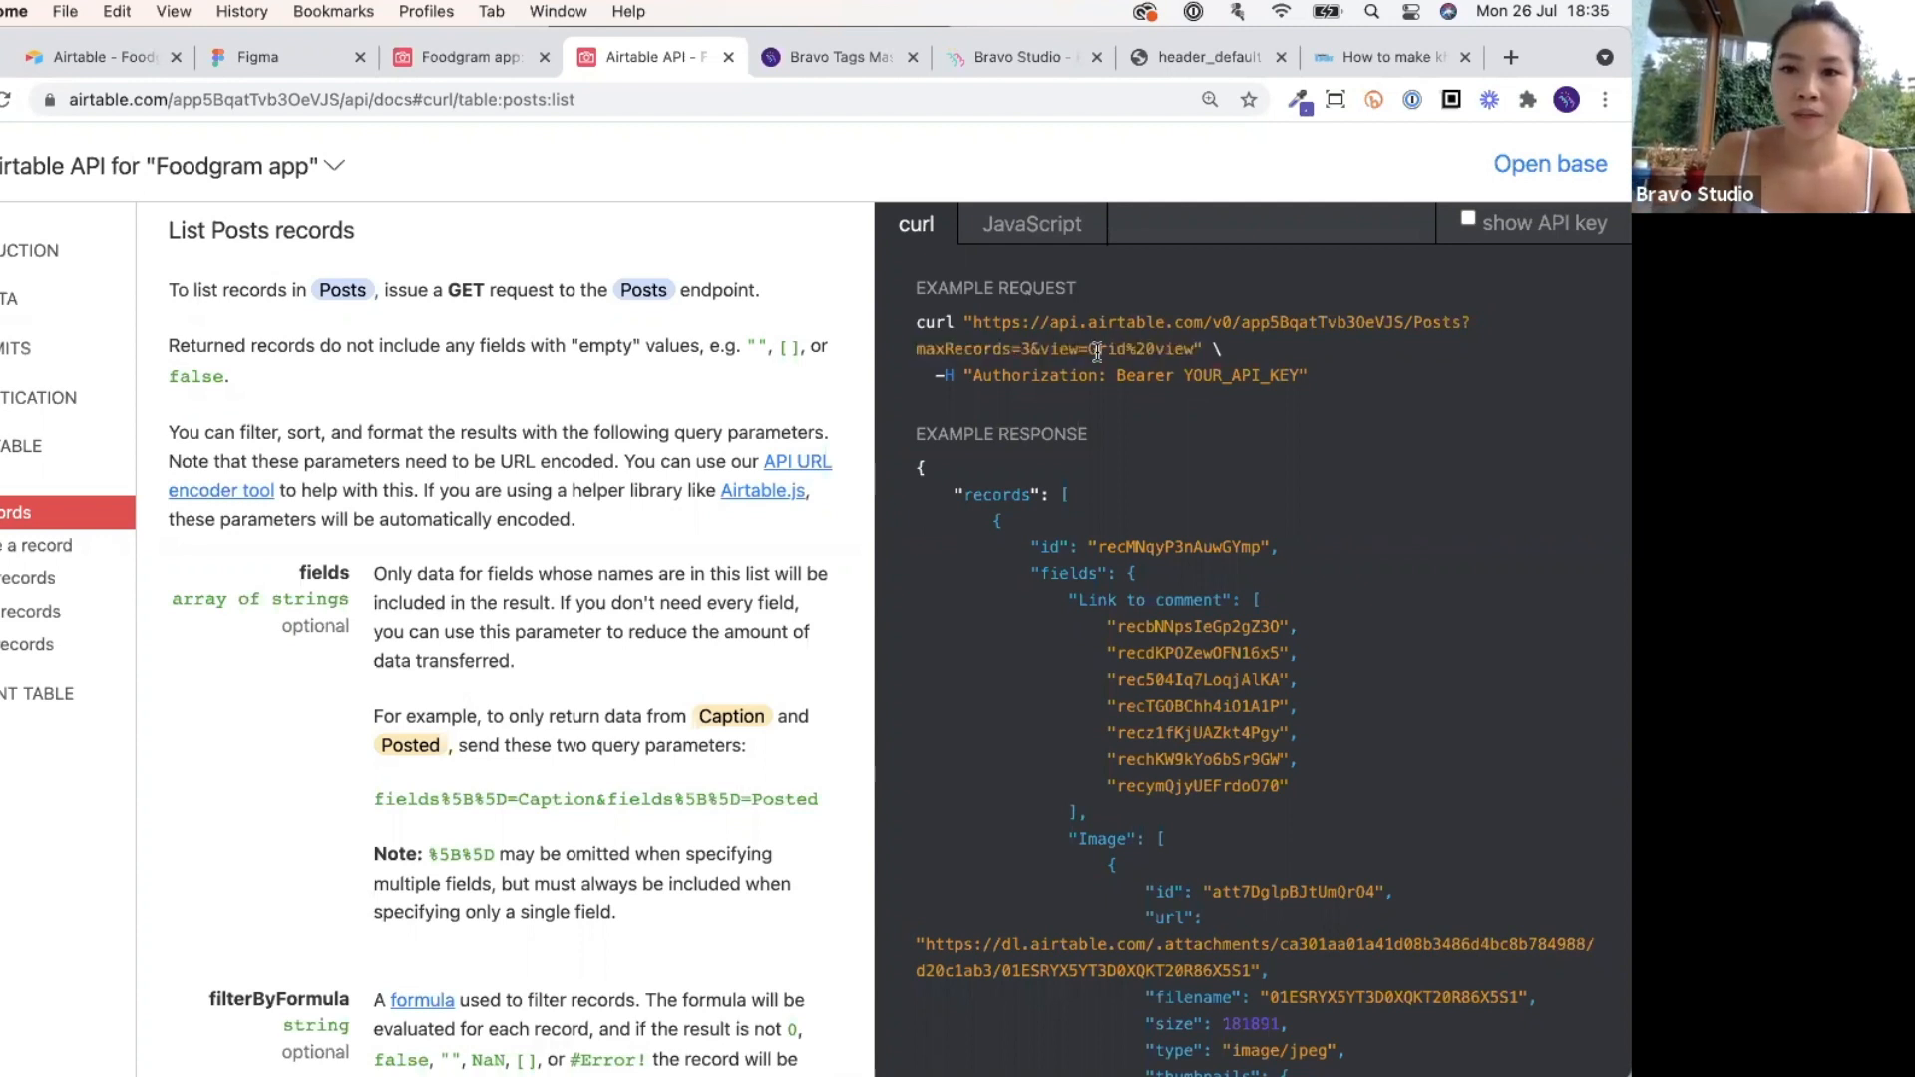
drag(1040, 349, 1147, 349)
click(1192, 350)
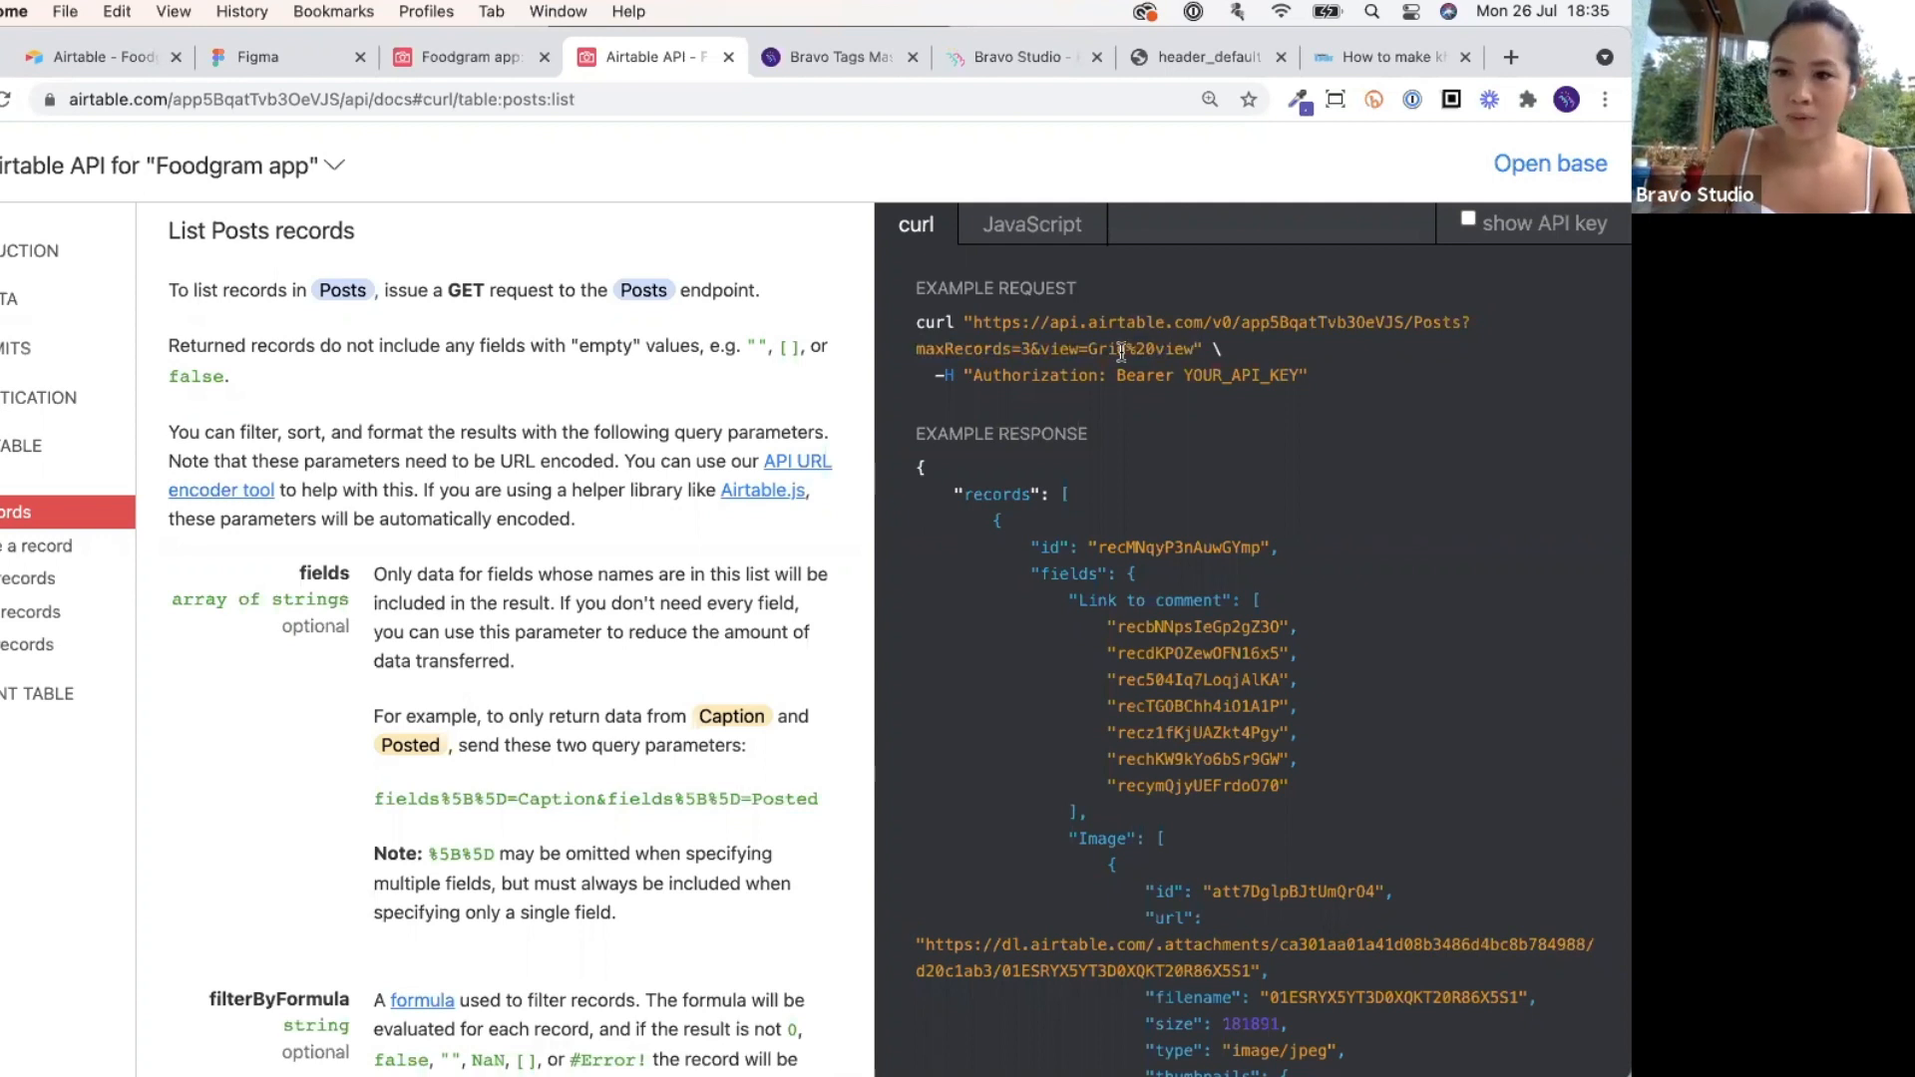
click(1055, 63)
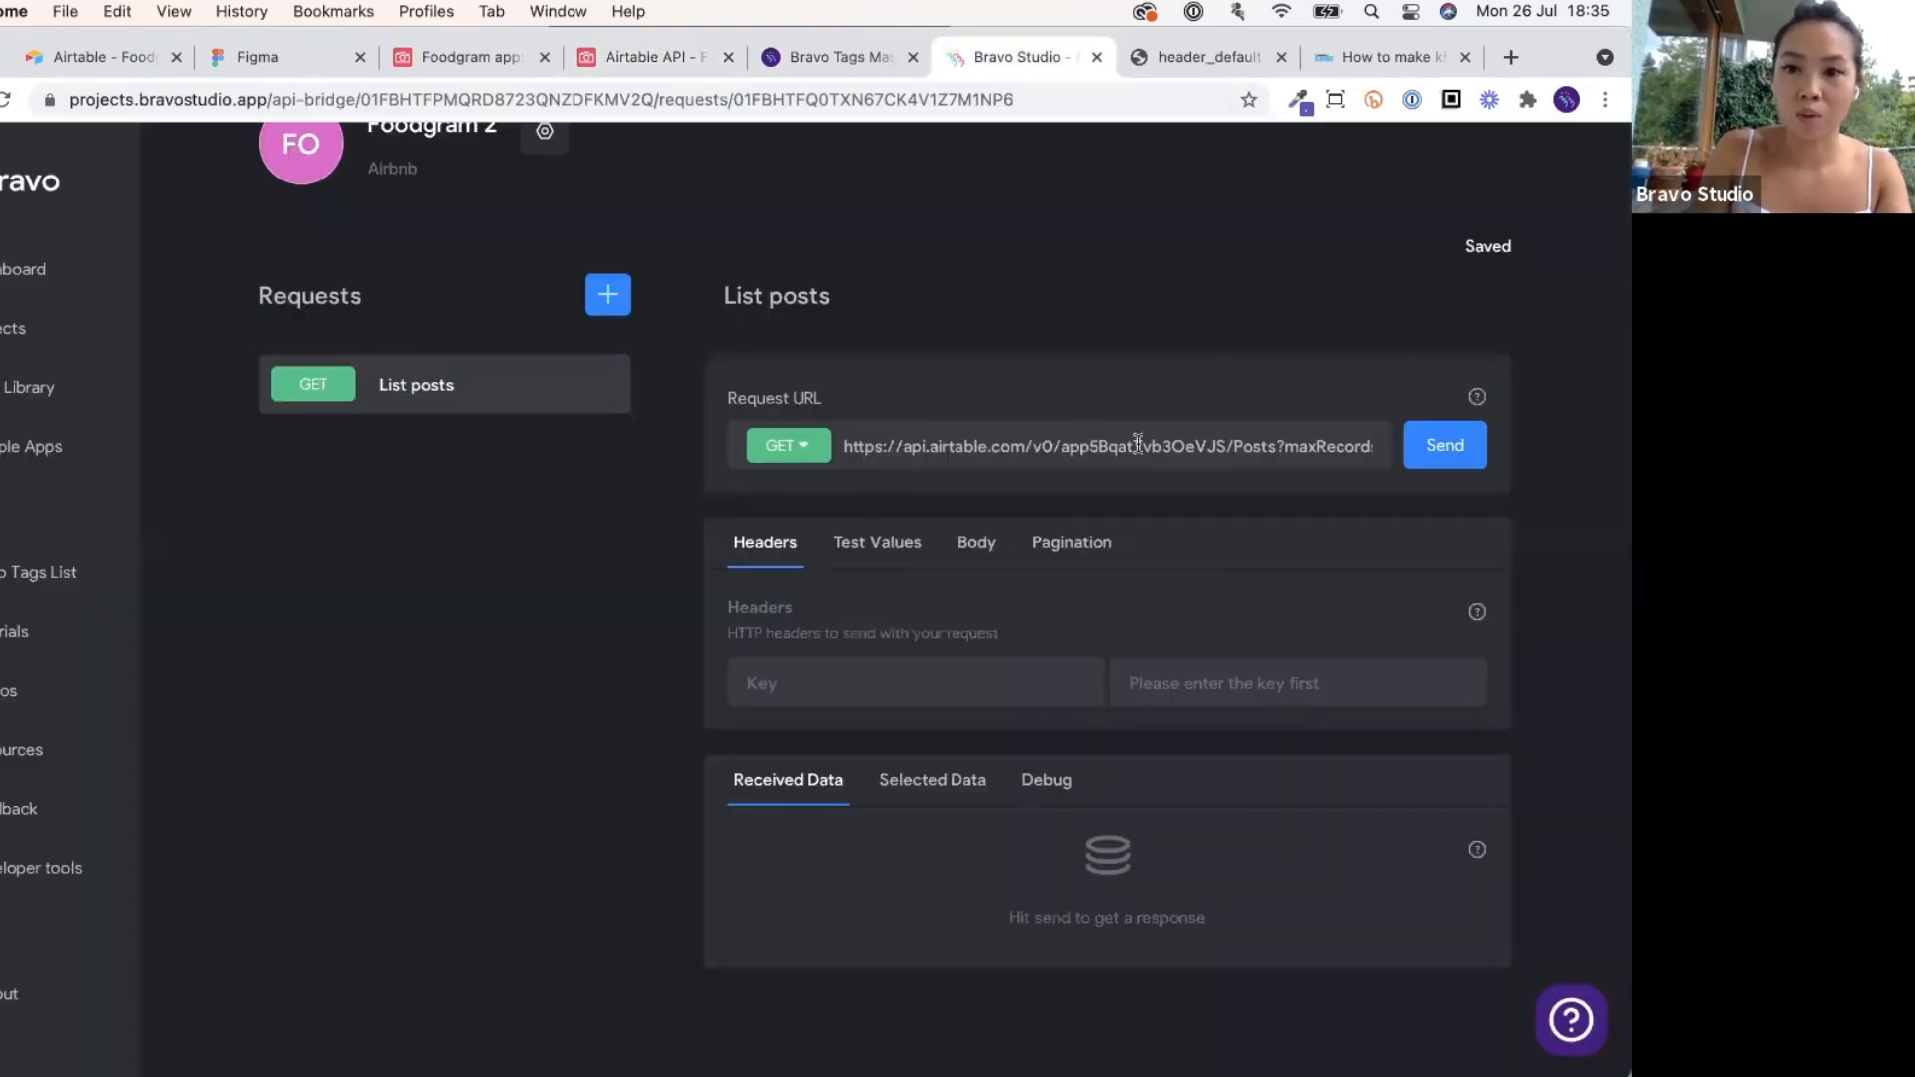
Delete 'maxRecords=3&' from the List posts URL so only view=Grid%20view remains.
drag(1346, 446, 1430, 458)
drag(1225, 446, 1373, 447)
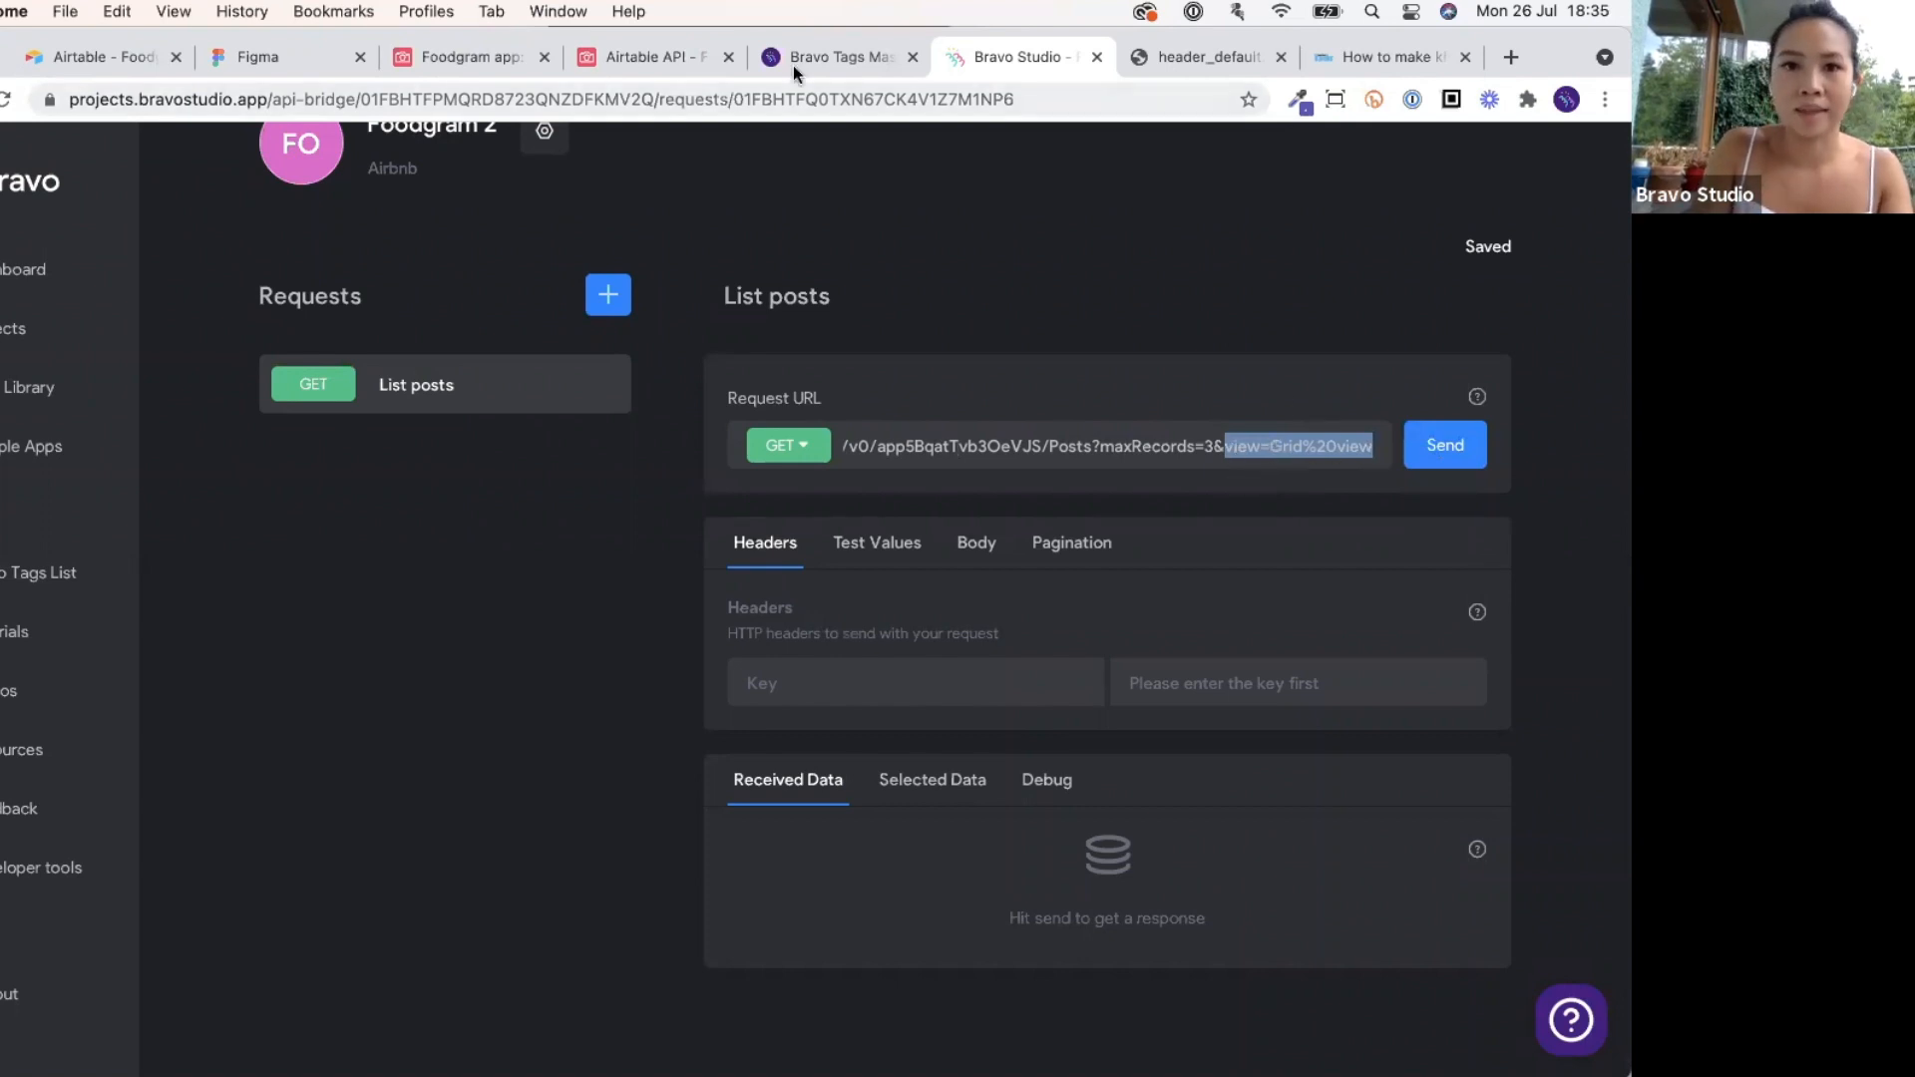
click(673, 63)
click(484, 53)
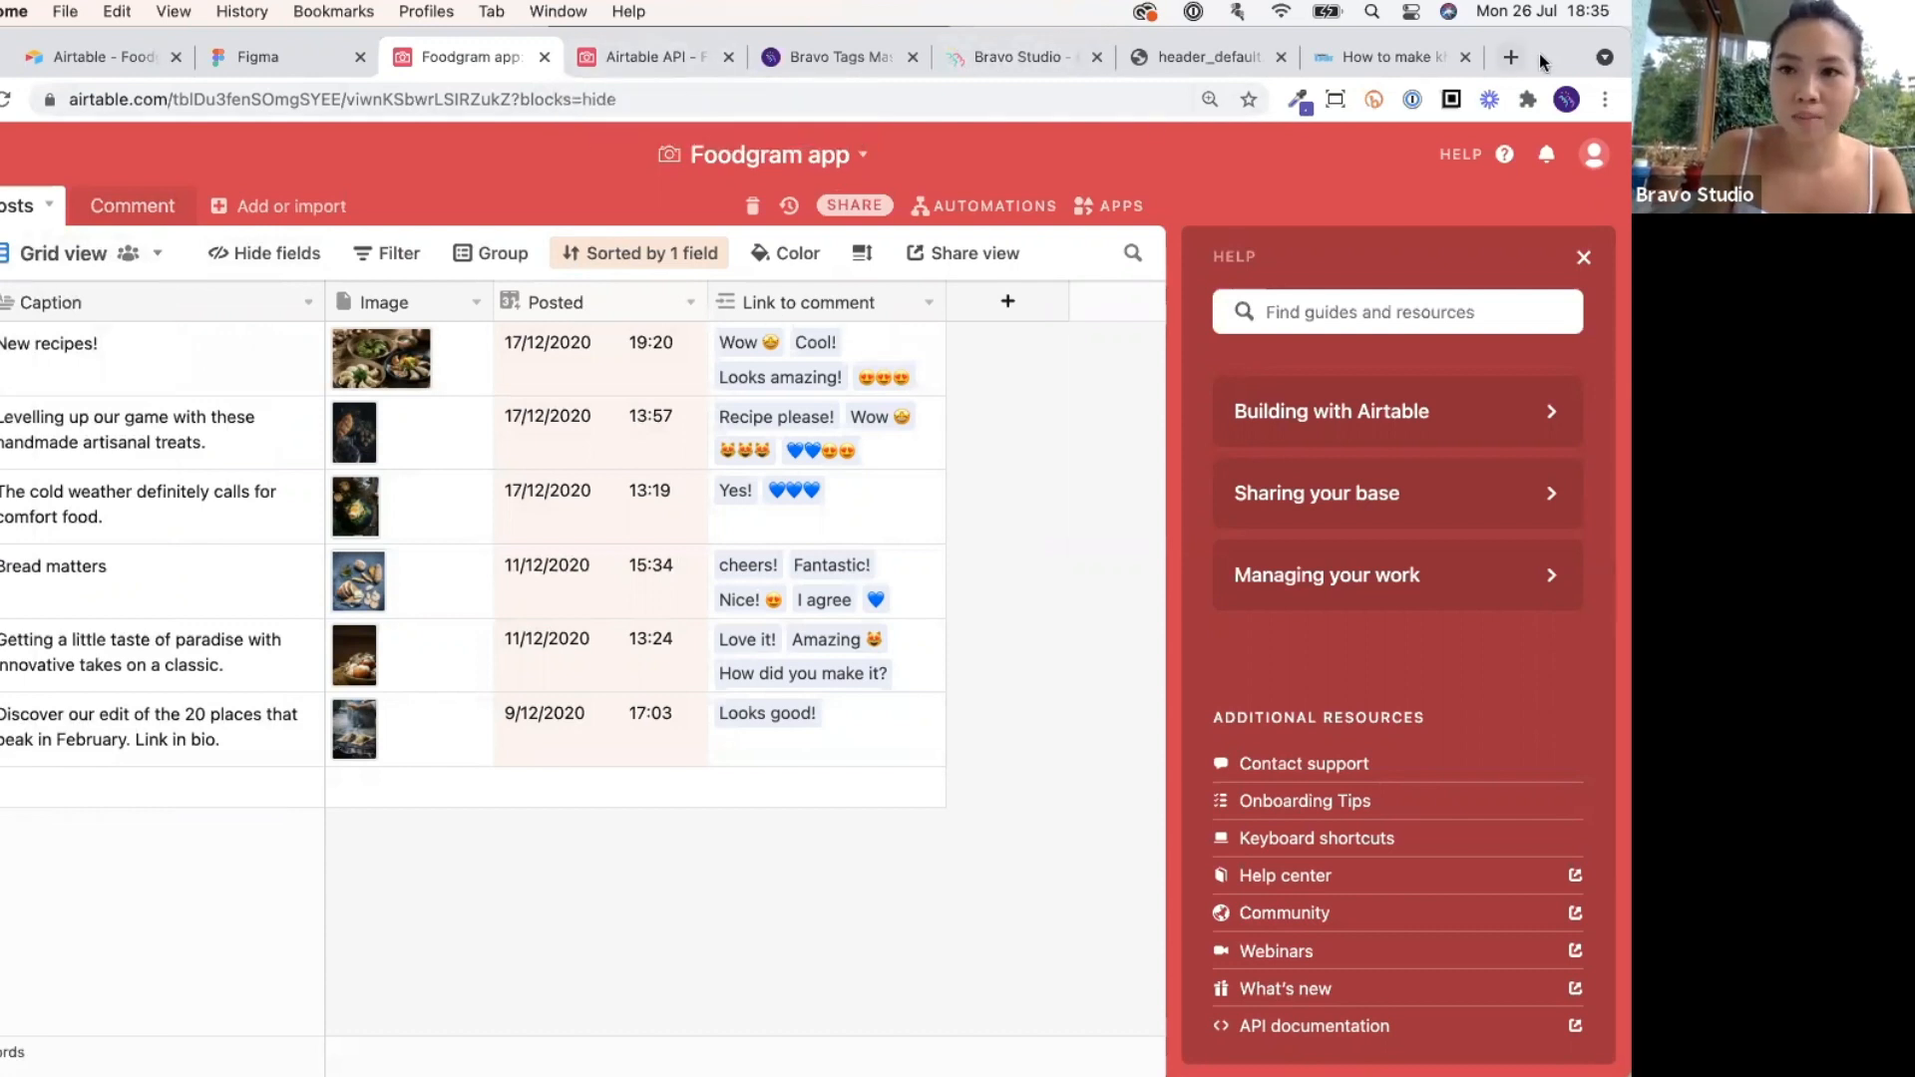
mouse_move(1540, 54)
mouse_down()
mouse_move(1541, 135)
mouse_move(1549, 56)
mouse_up()
click(1025, 139)
drag(1285, 445, 1382, 445)
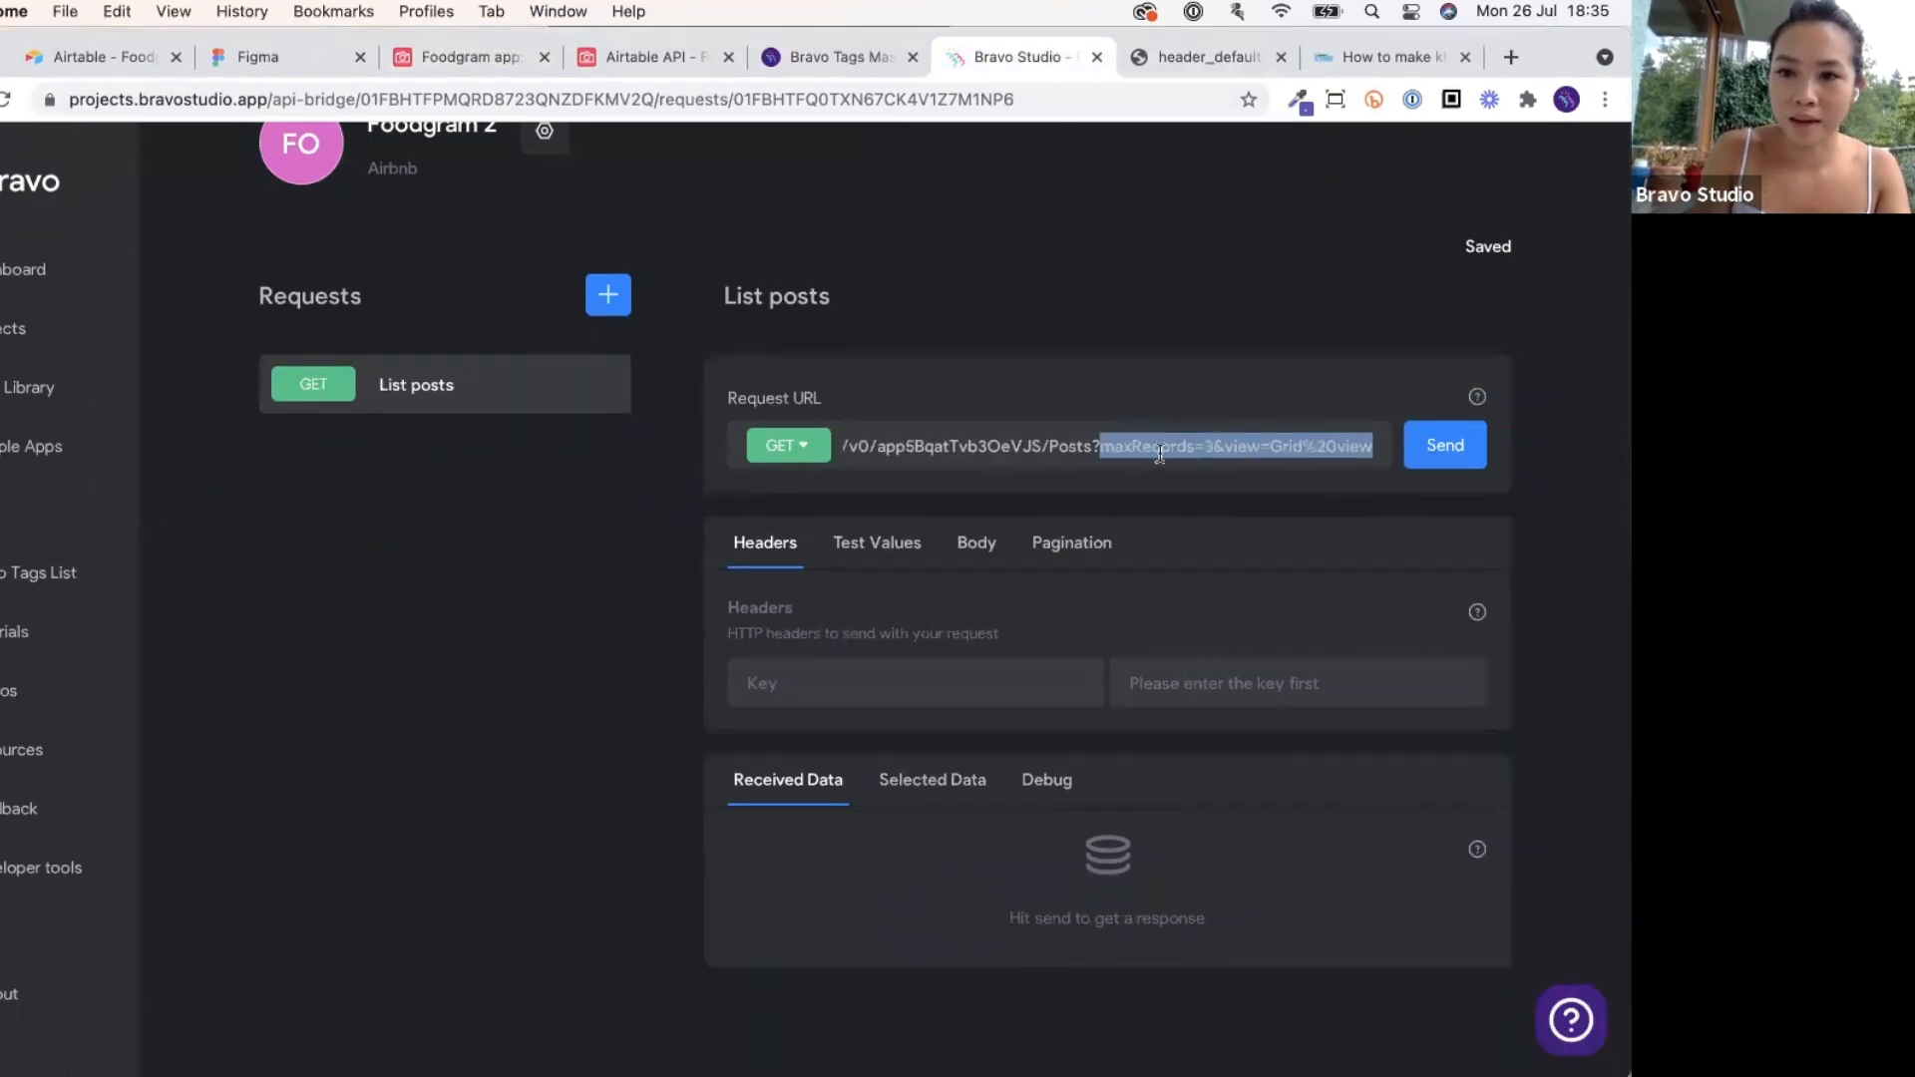
drag(1101, 446, 1217, 446)
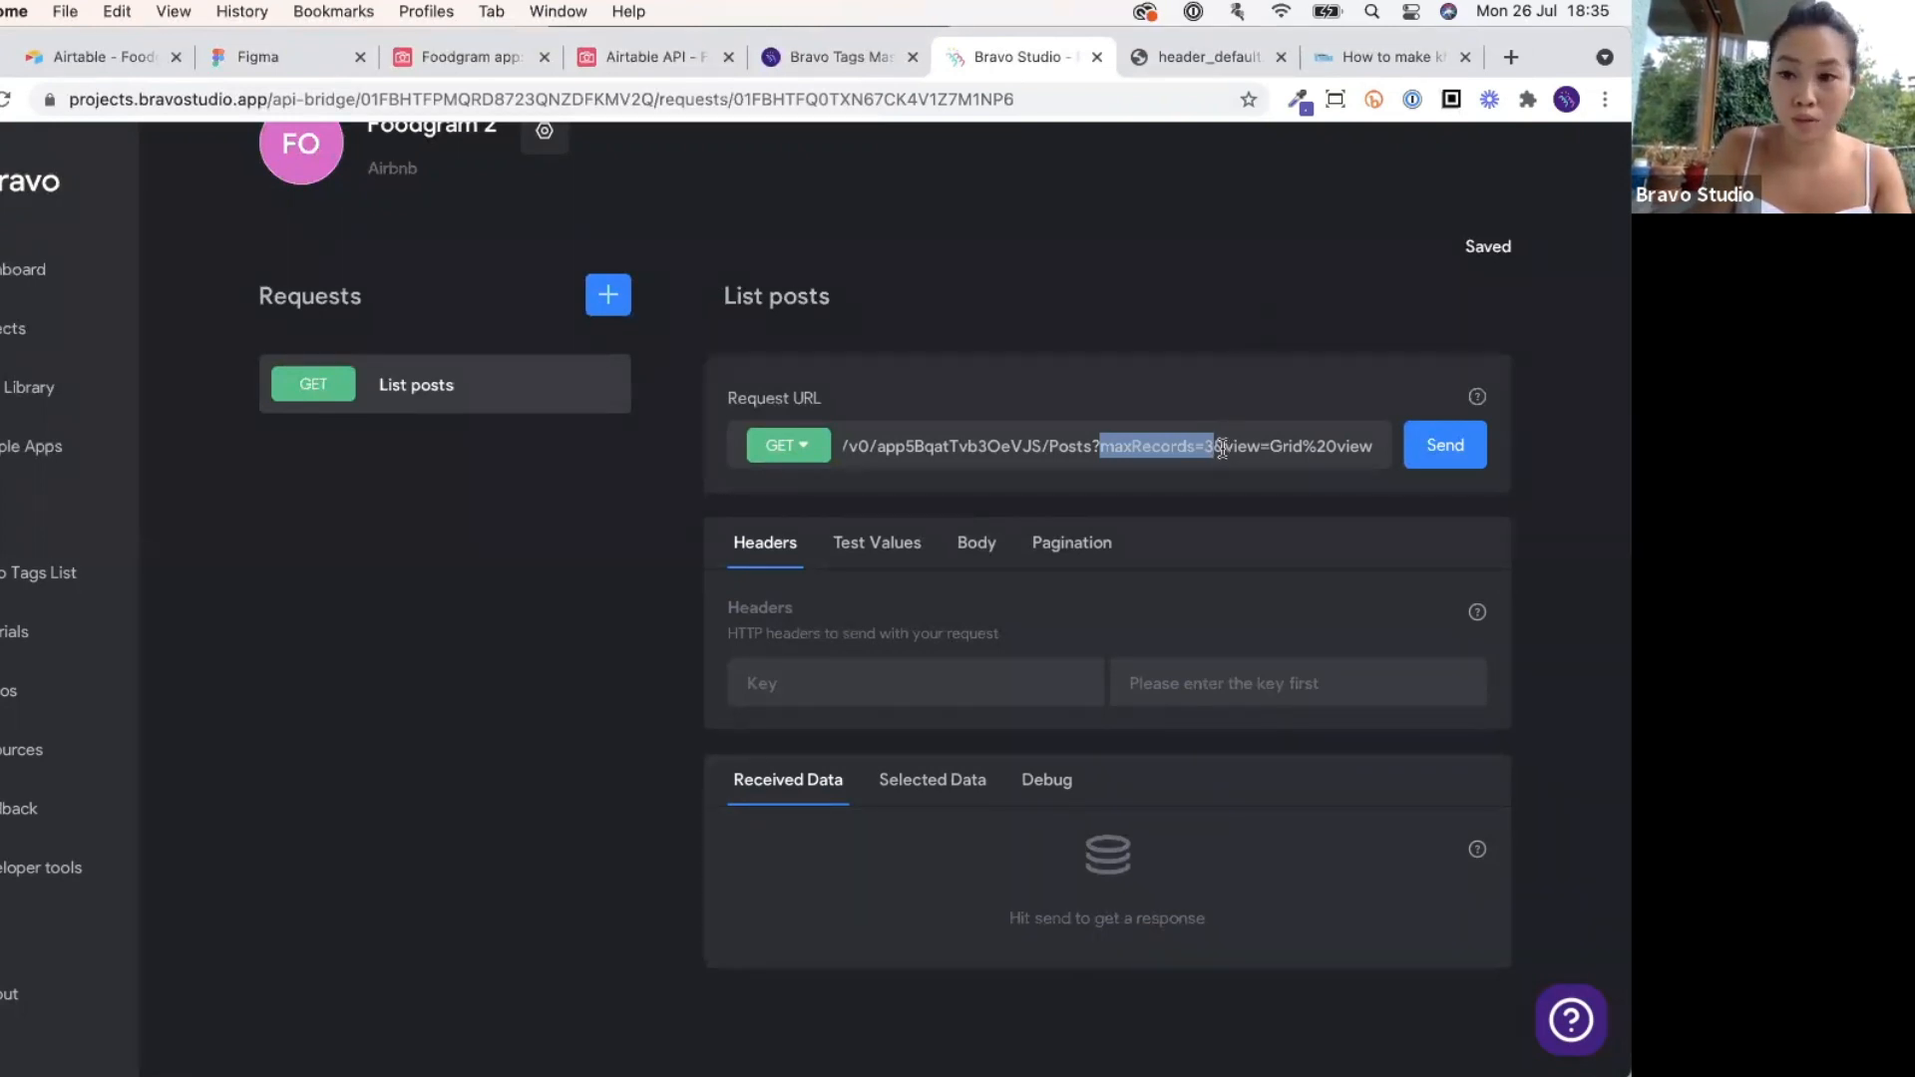
drag(1222, 449, 1101, 441)
scroll(1085, 511, down, 1)
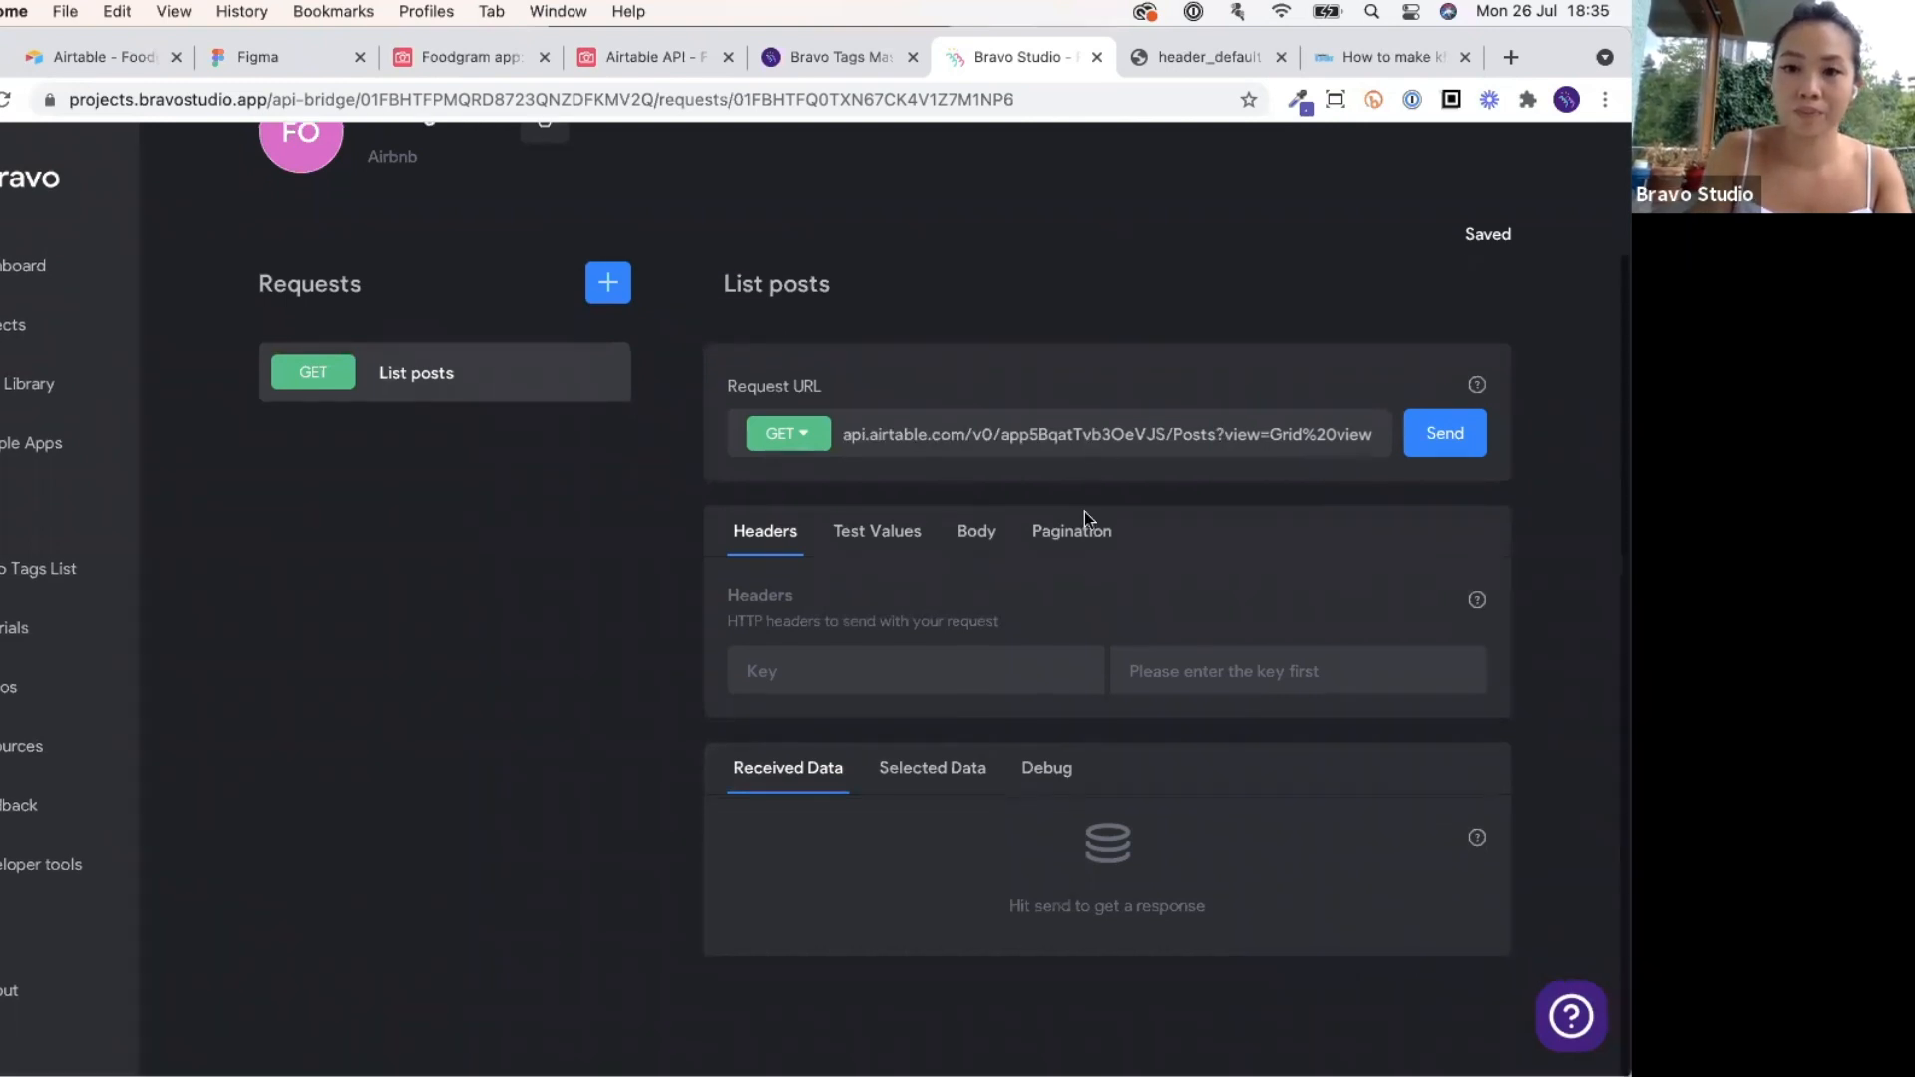
click(1161, 513)
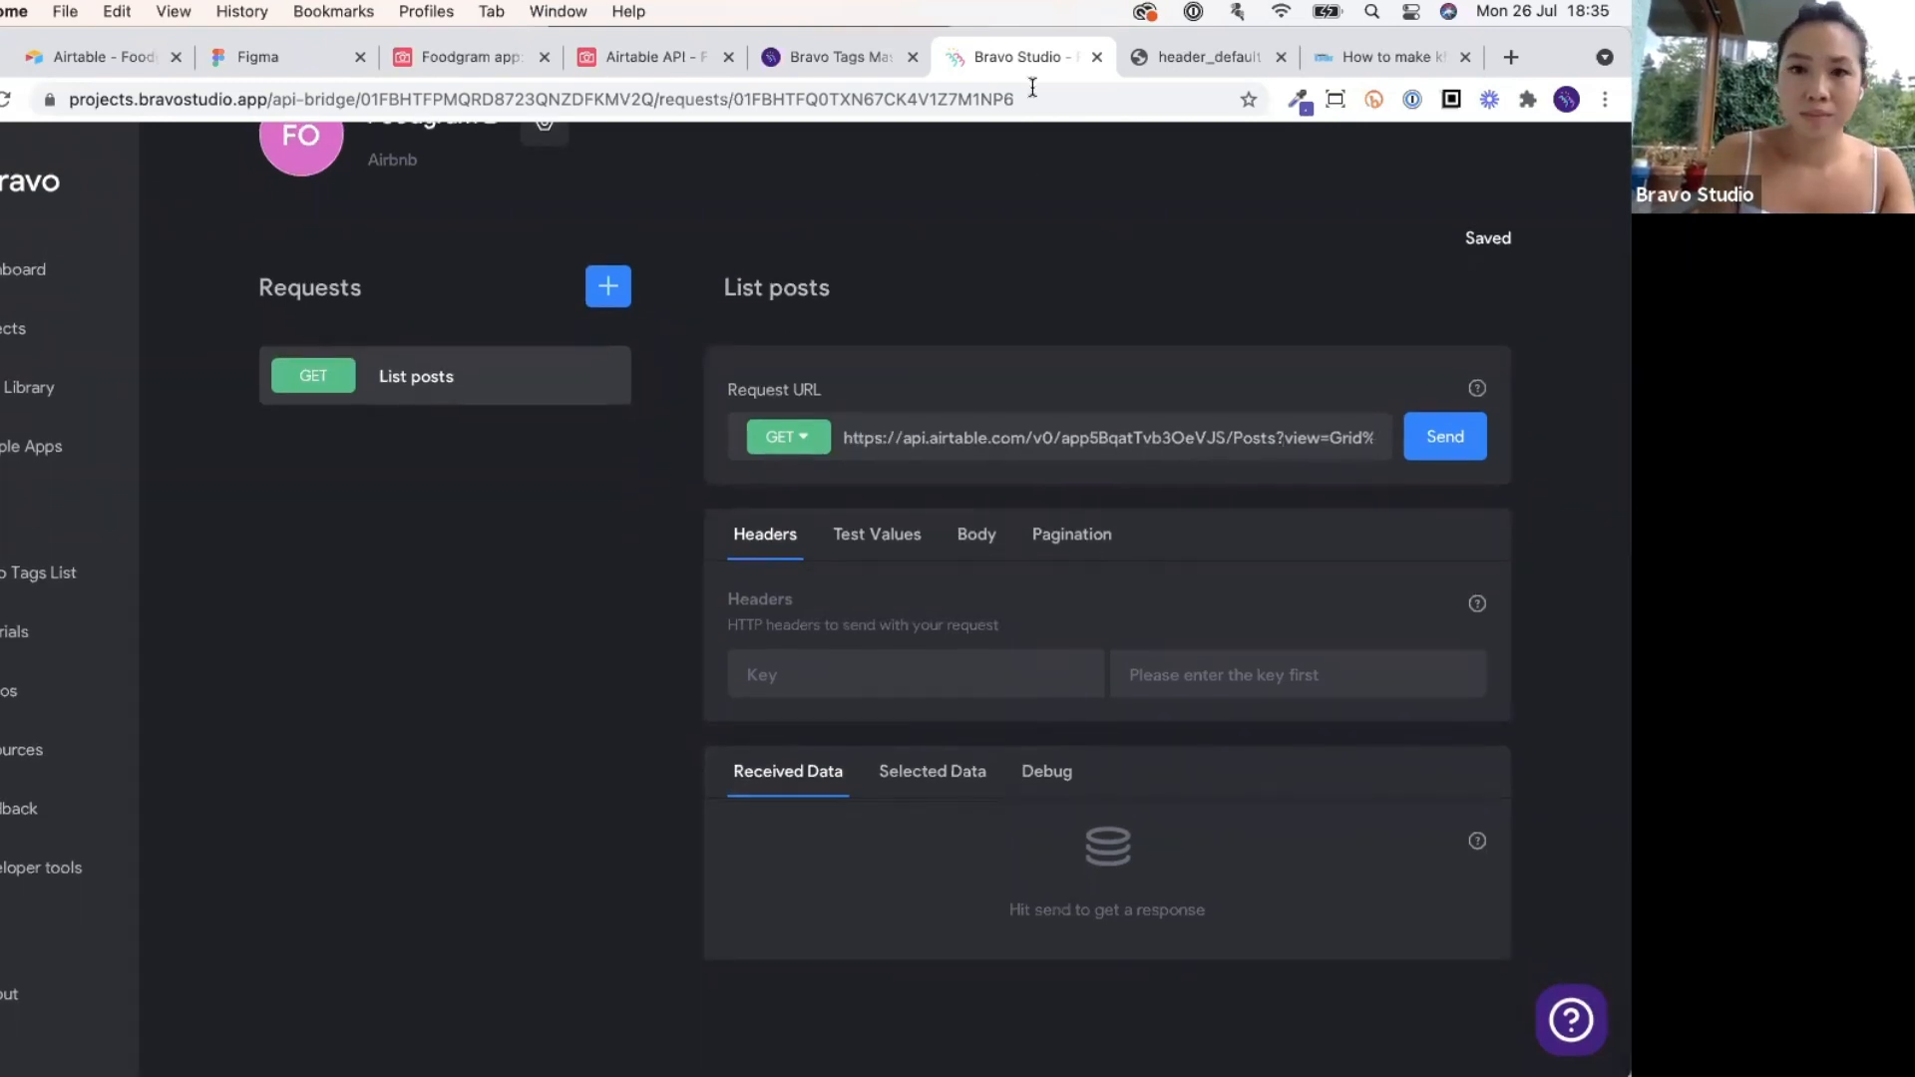
Compare Airtable's example request URL with the List posts request URL.
click(645, 60)
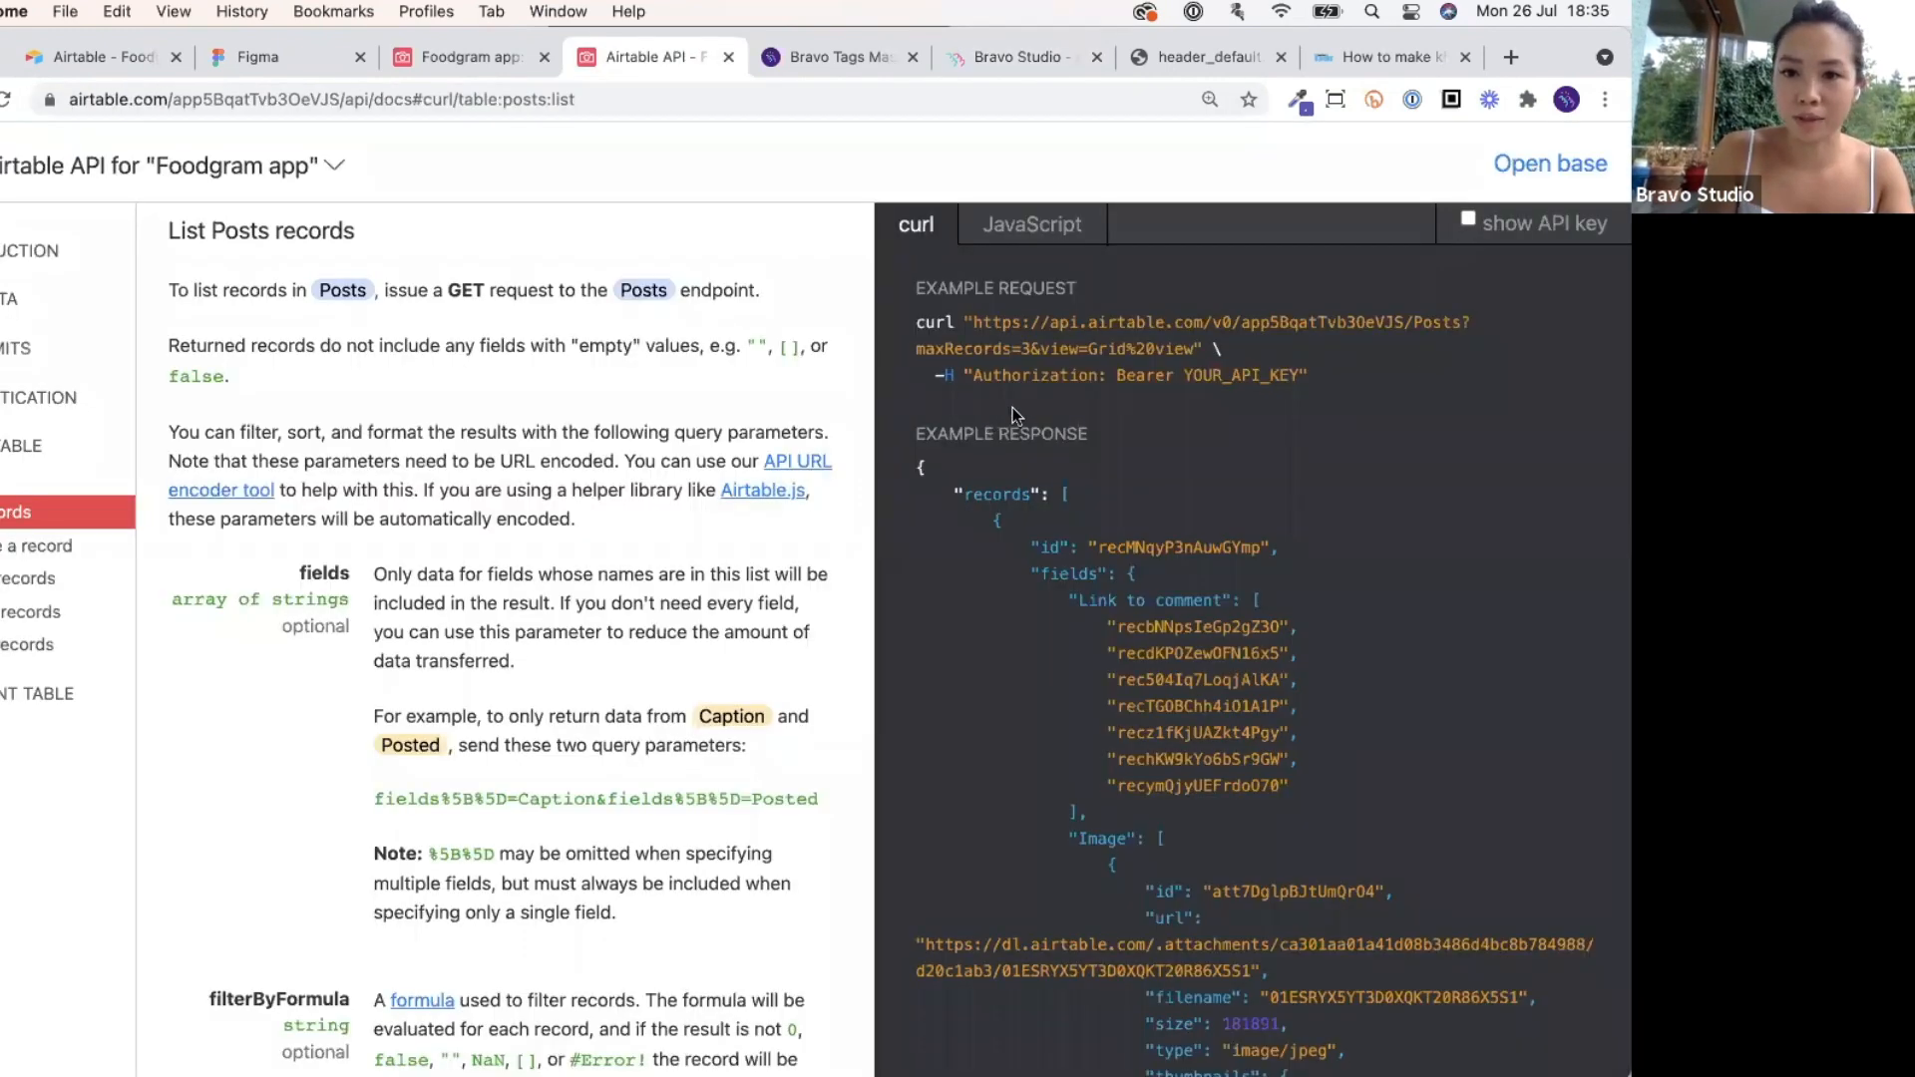
drag(976, 377, 1071, 377)
drag(1193, 343, 973, 323)
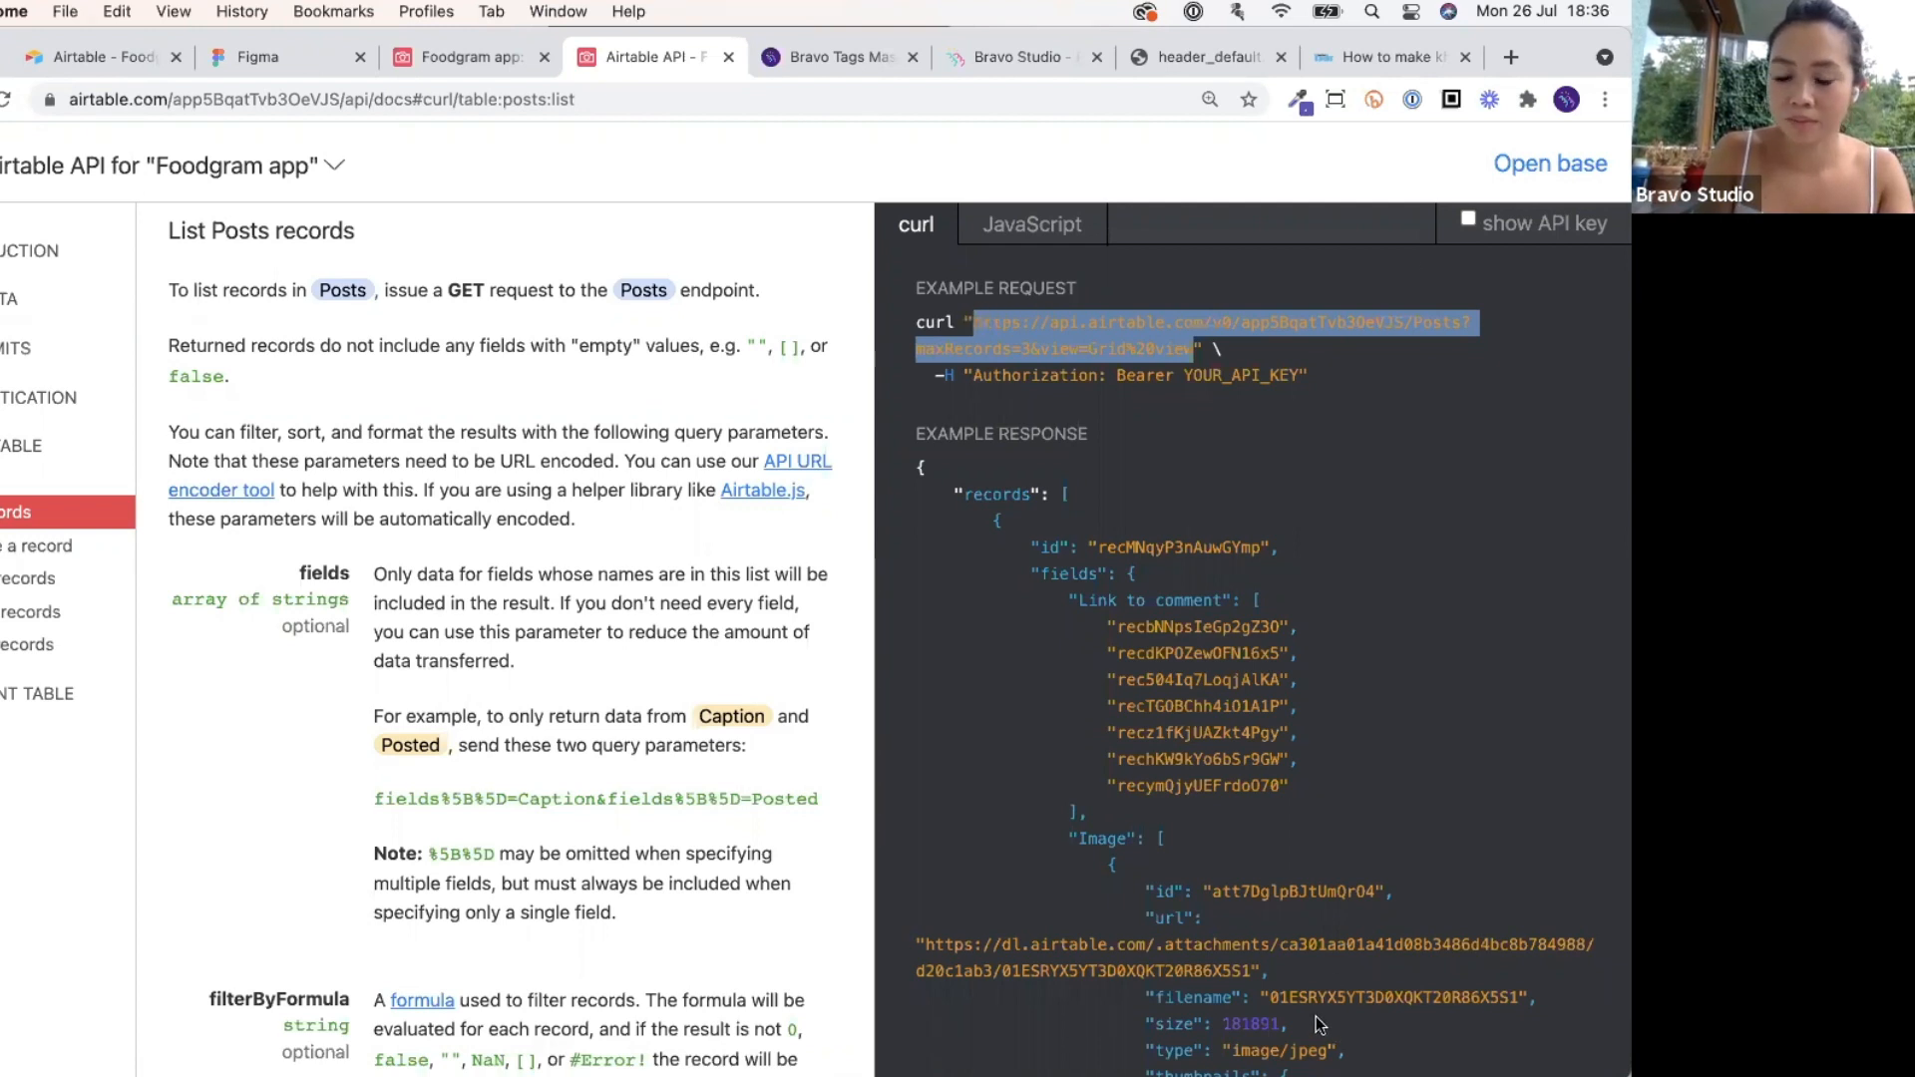
click(1037, 56)
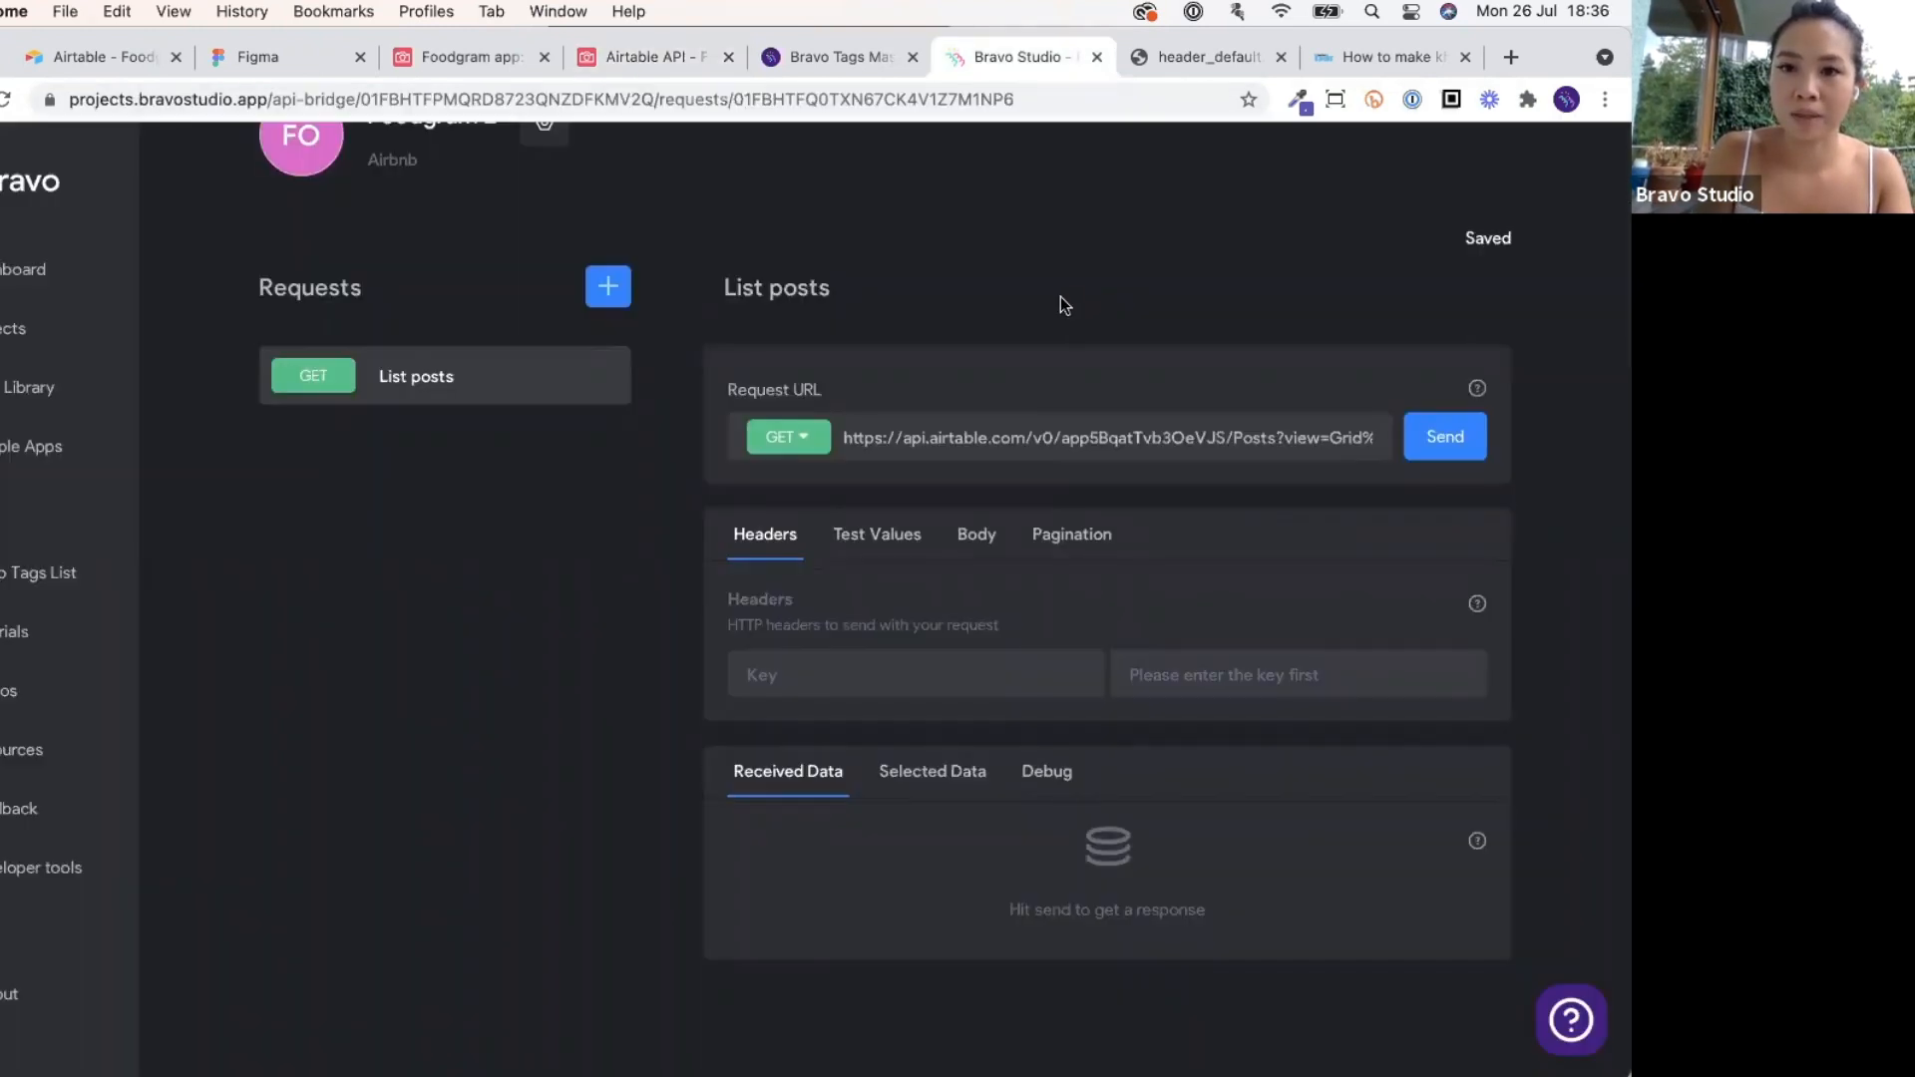
triple_click(1046, 430)
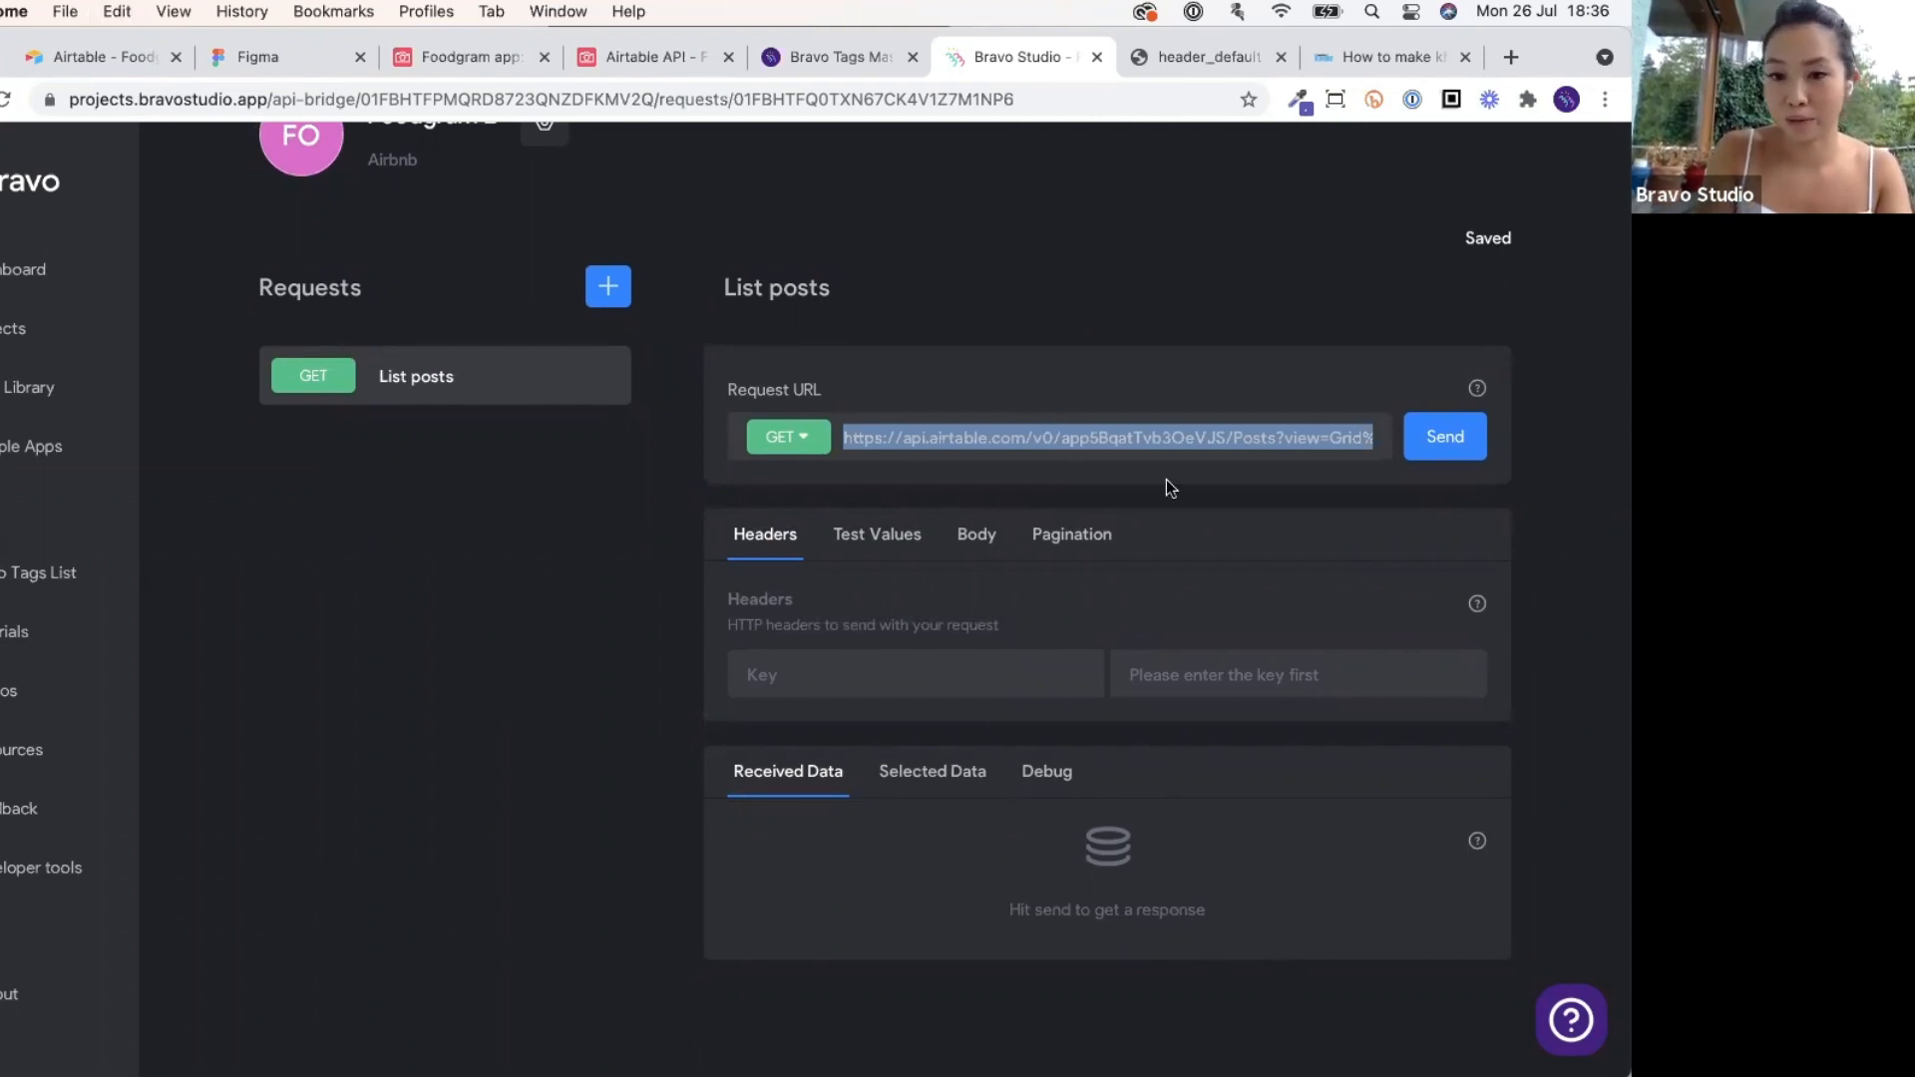
click(902, 343)
Select the Authorization header name in the Airtable curl example.
click(653, 57)
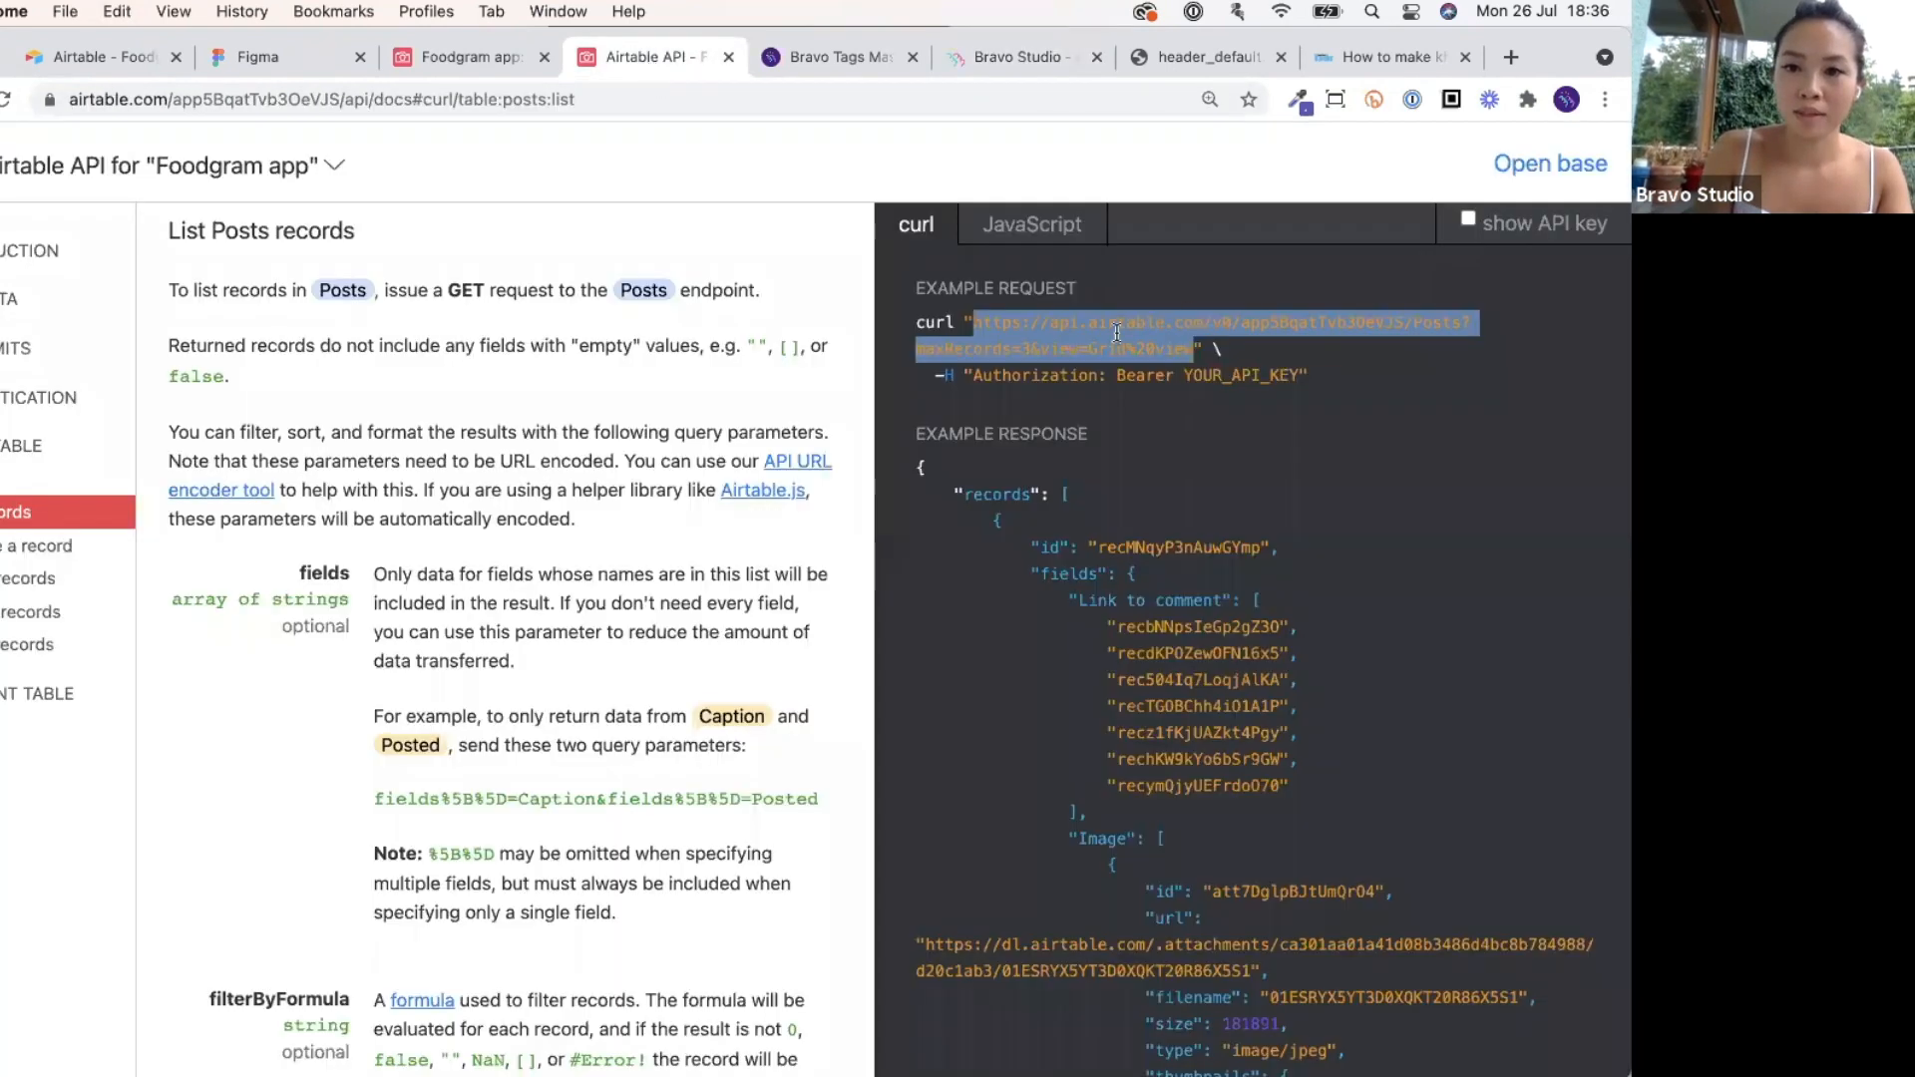
click(1117, 332)
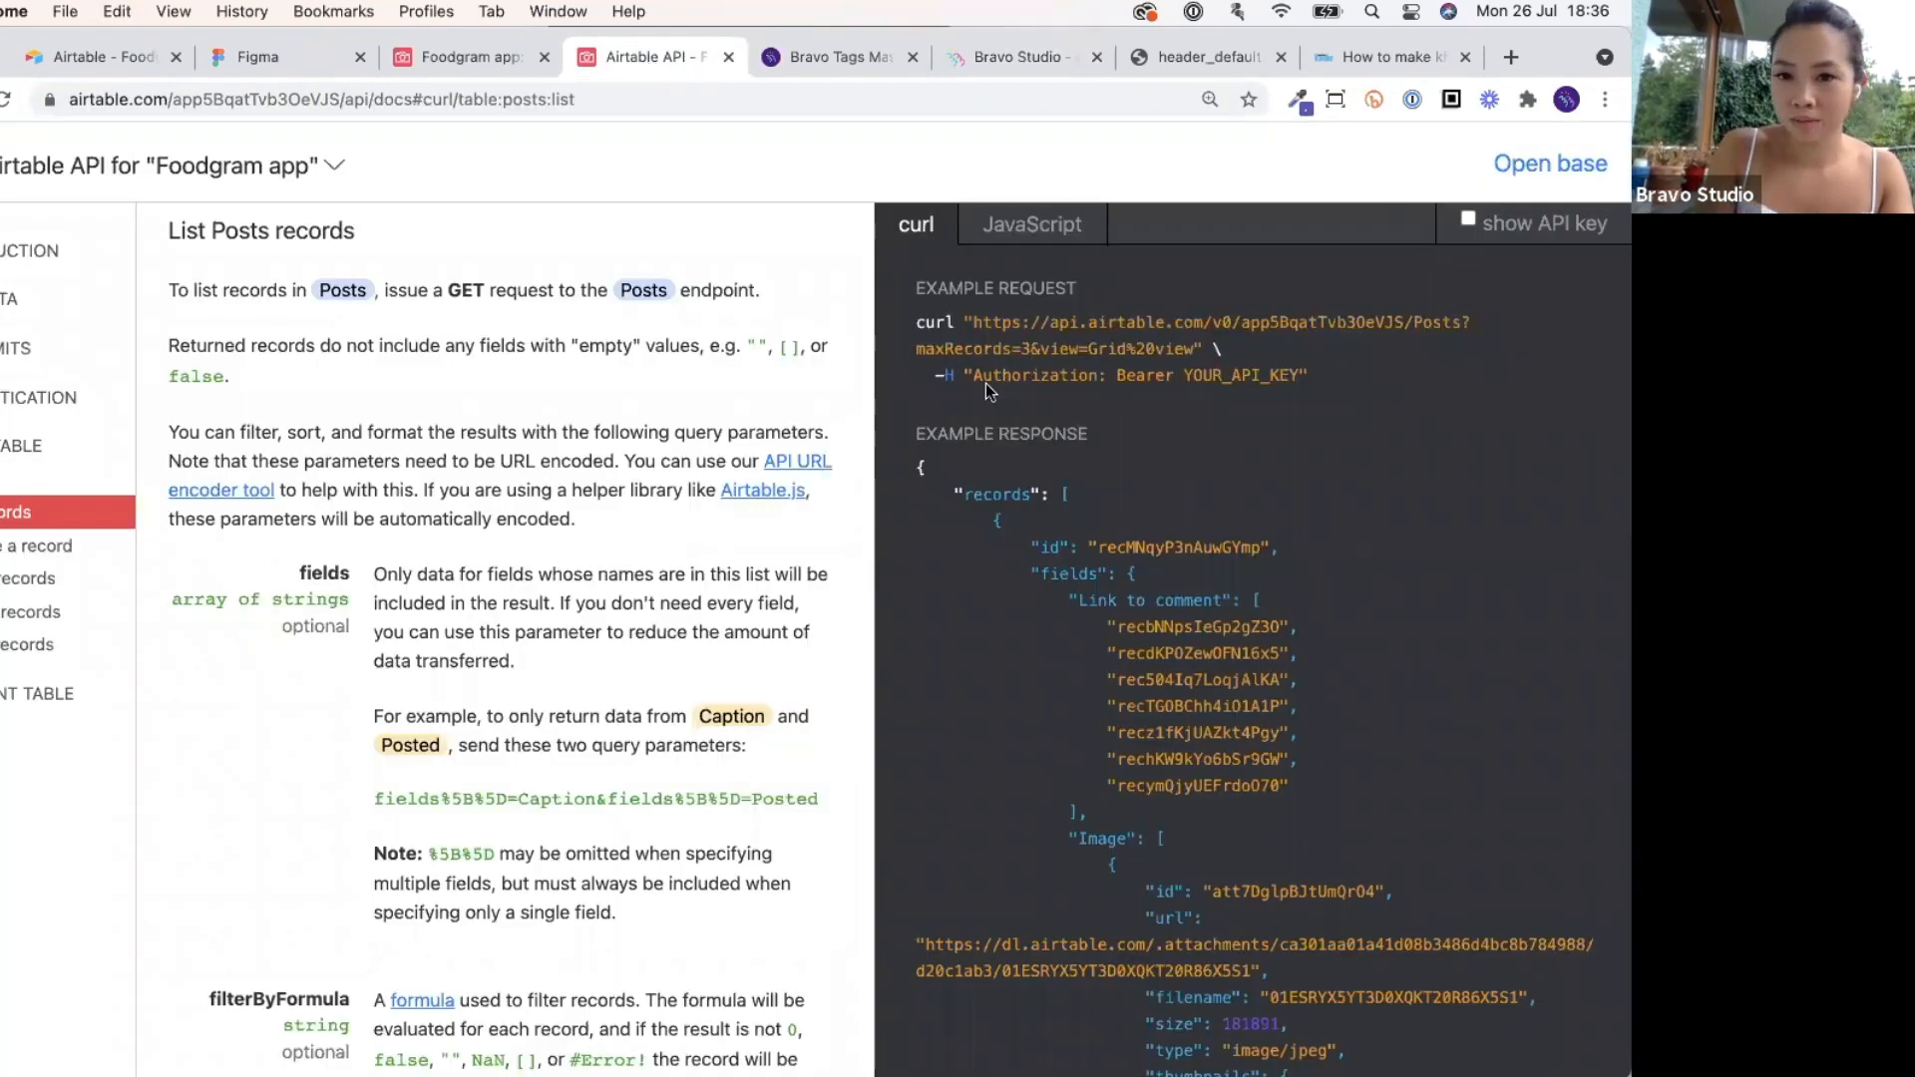
drag(973, 379, 1095, 377)
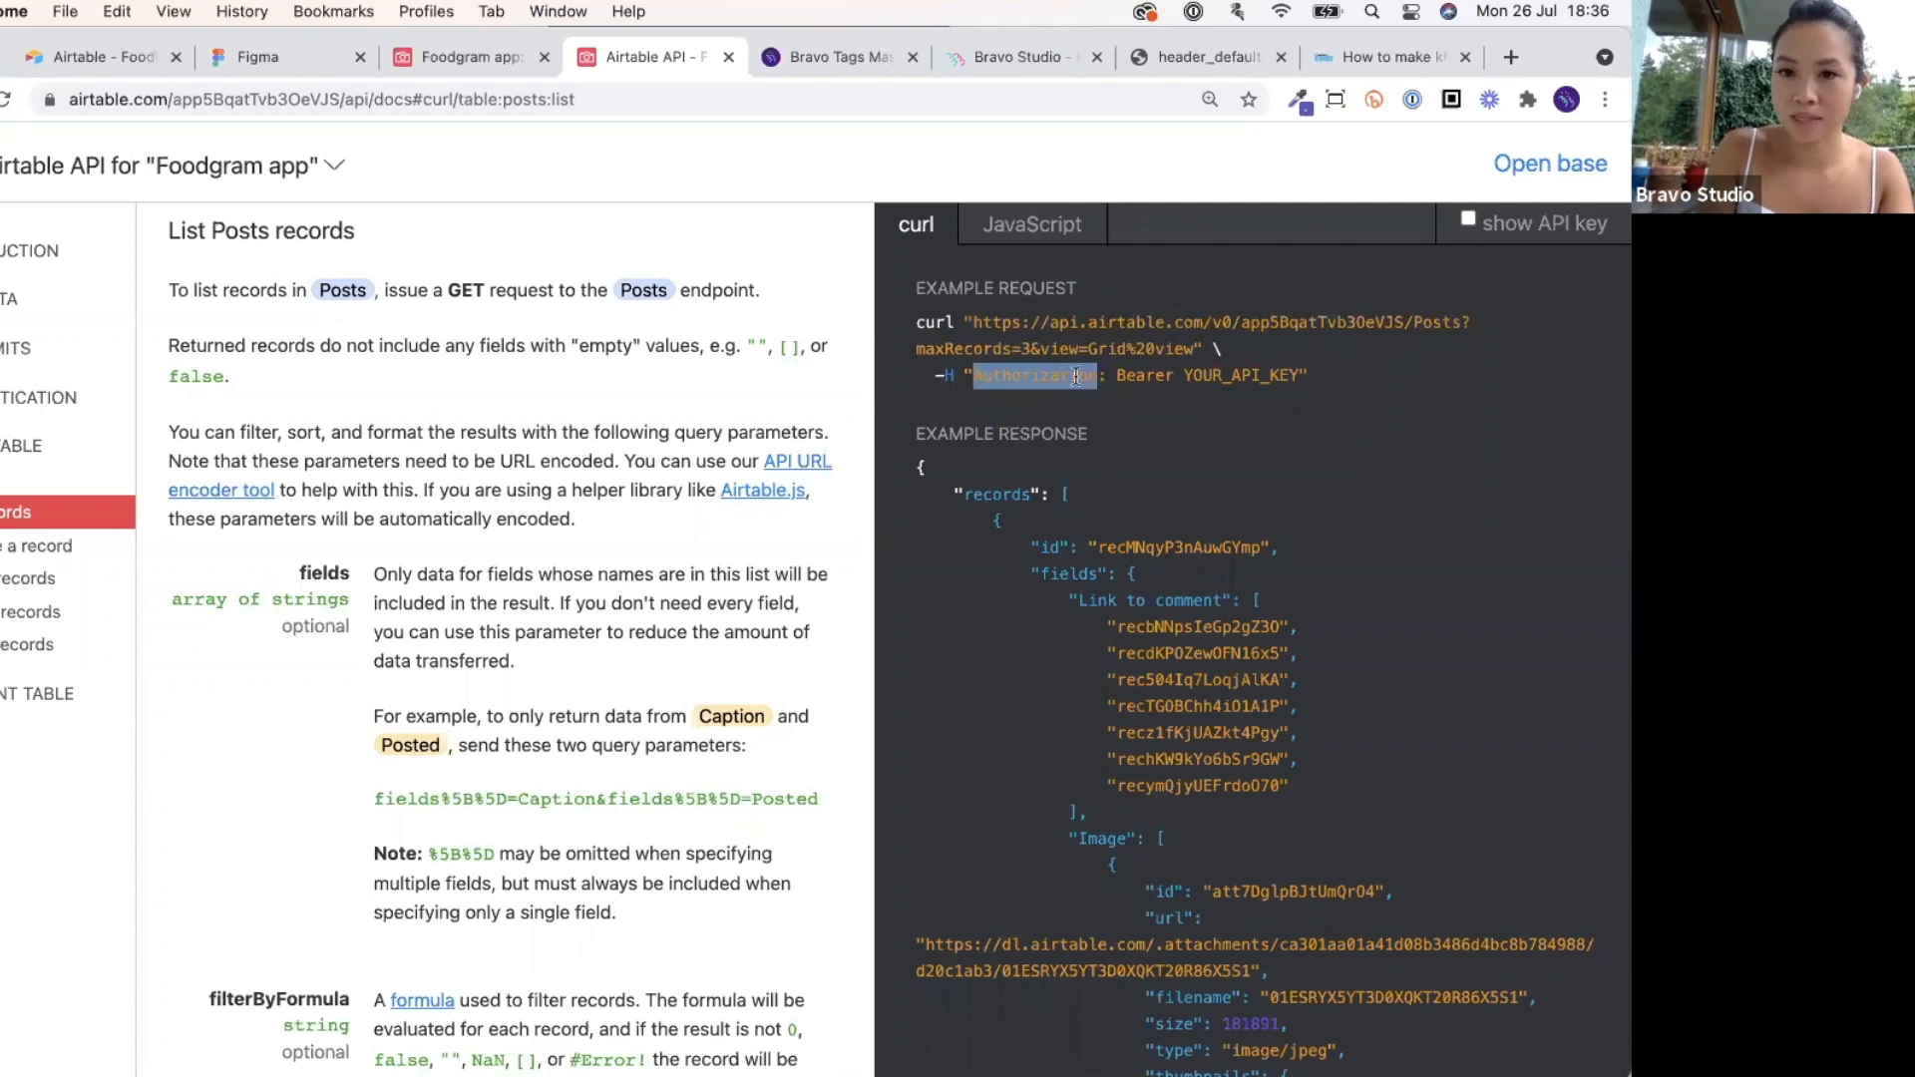
drag(974, 375, 1295, 367)
click(1284, 368)
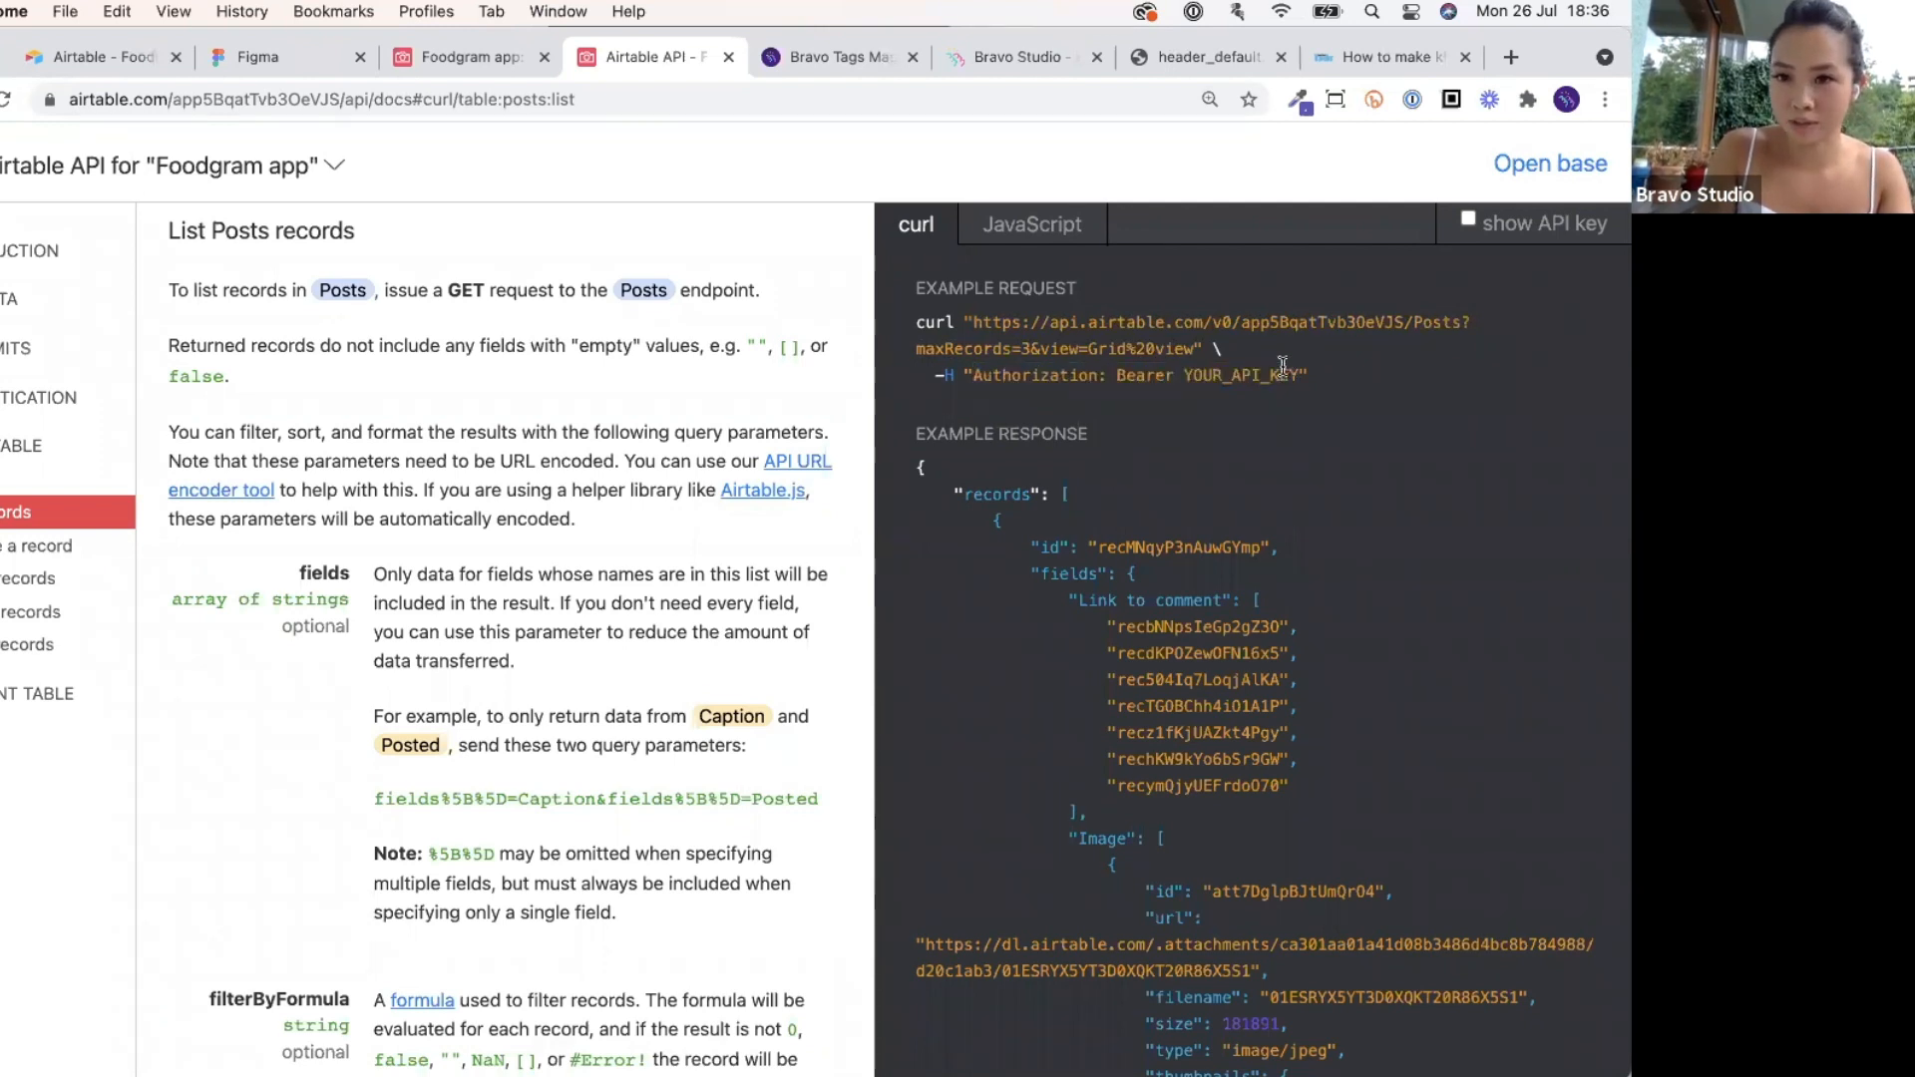
double_click(996, 379)
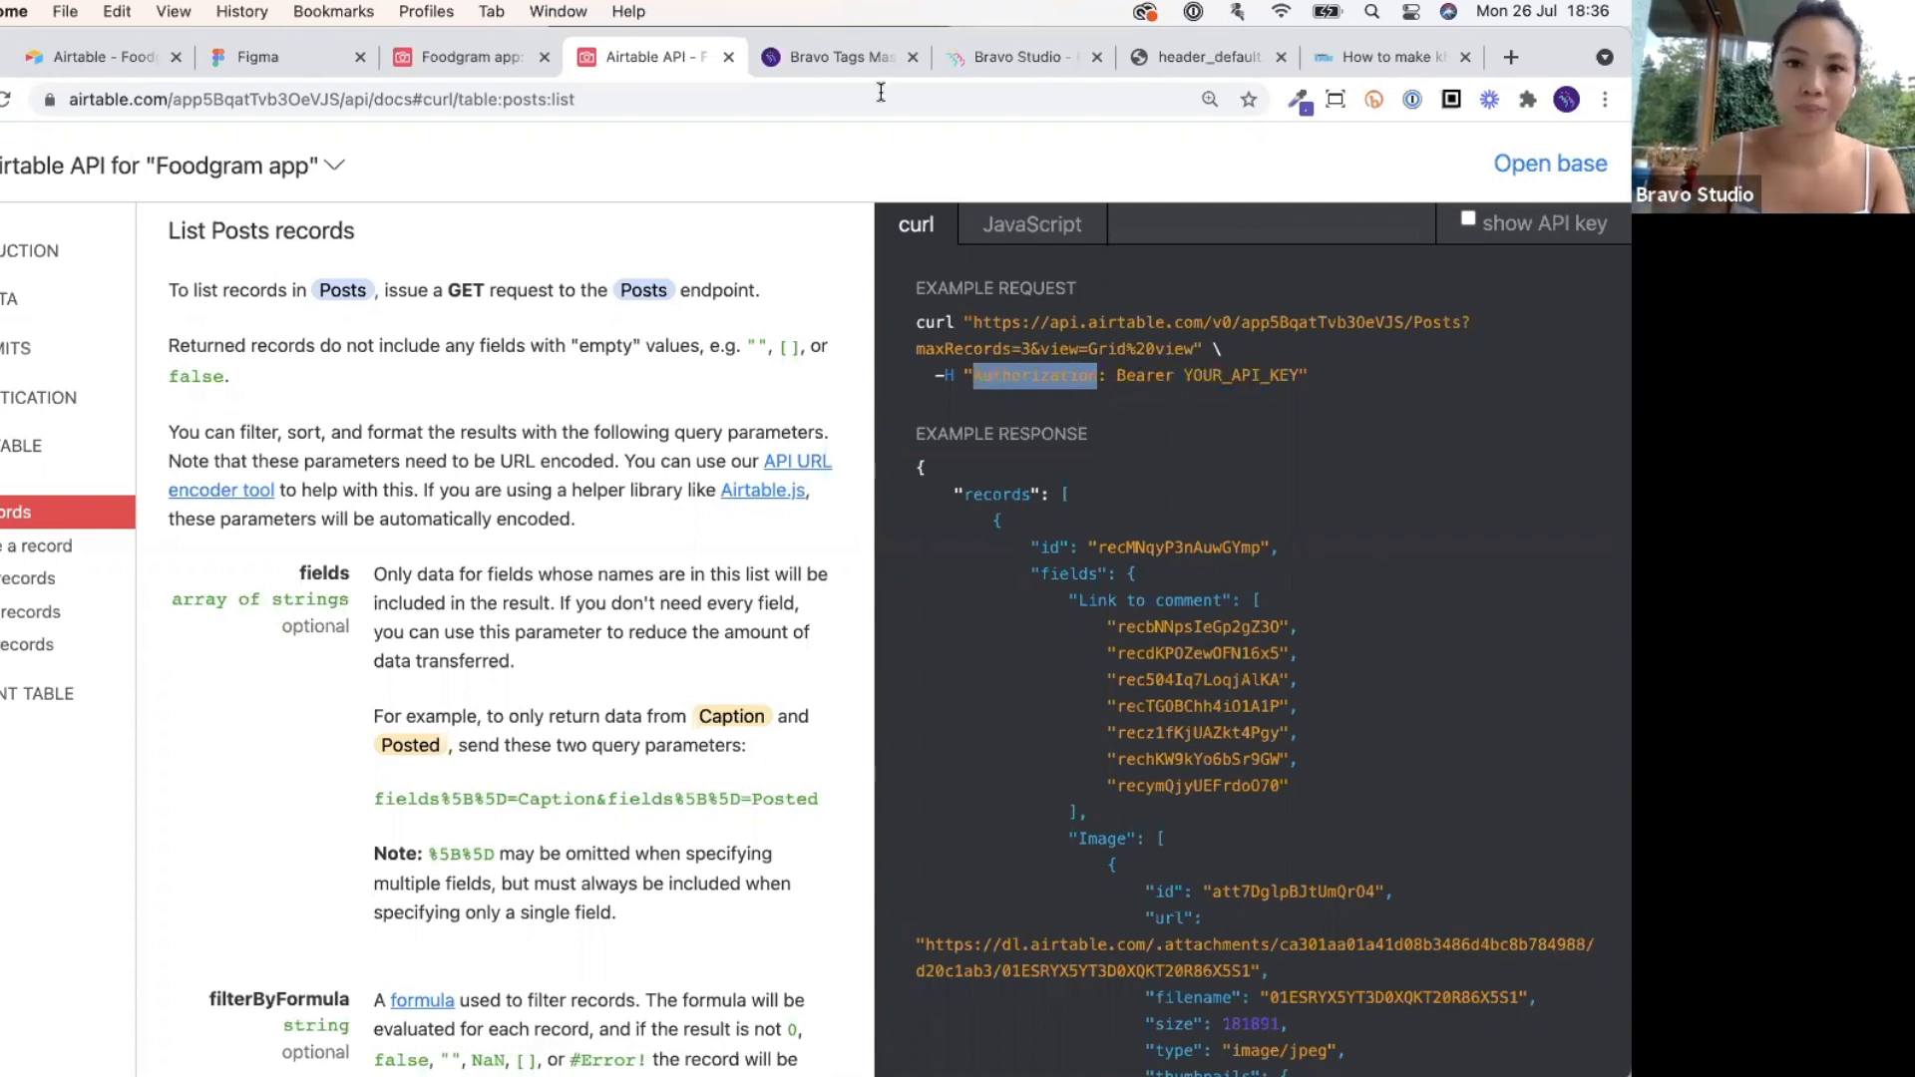
Reveal the real API key and add an 'Authorization' header key to List posts.
click(1468, 223)
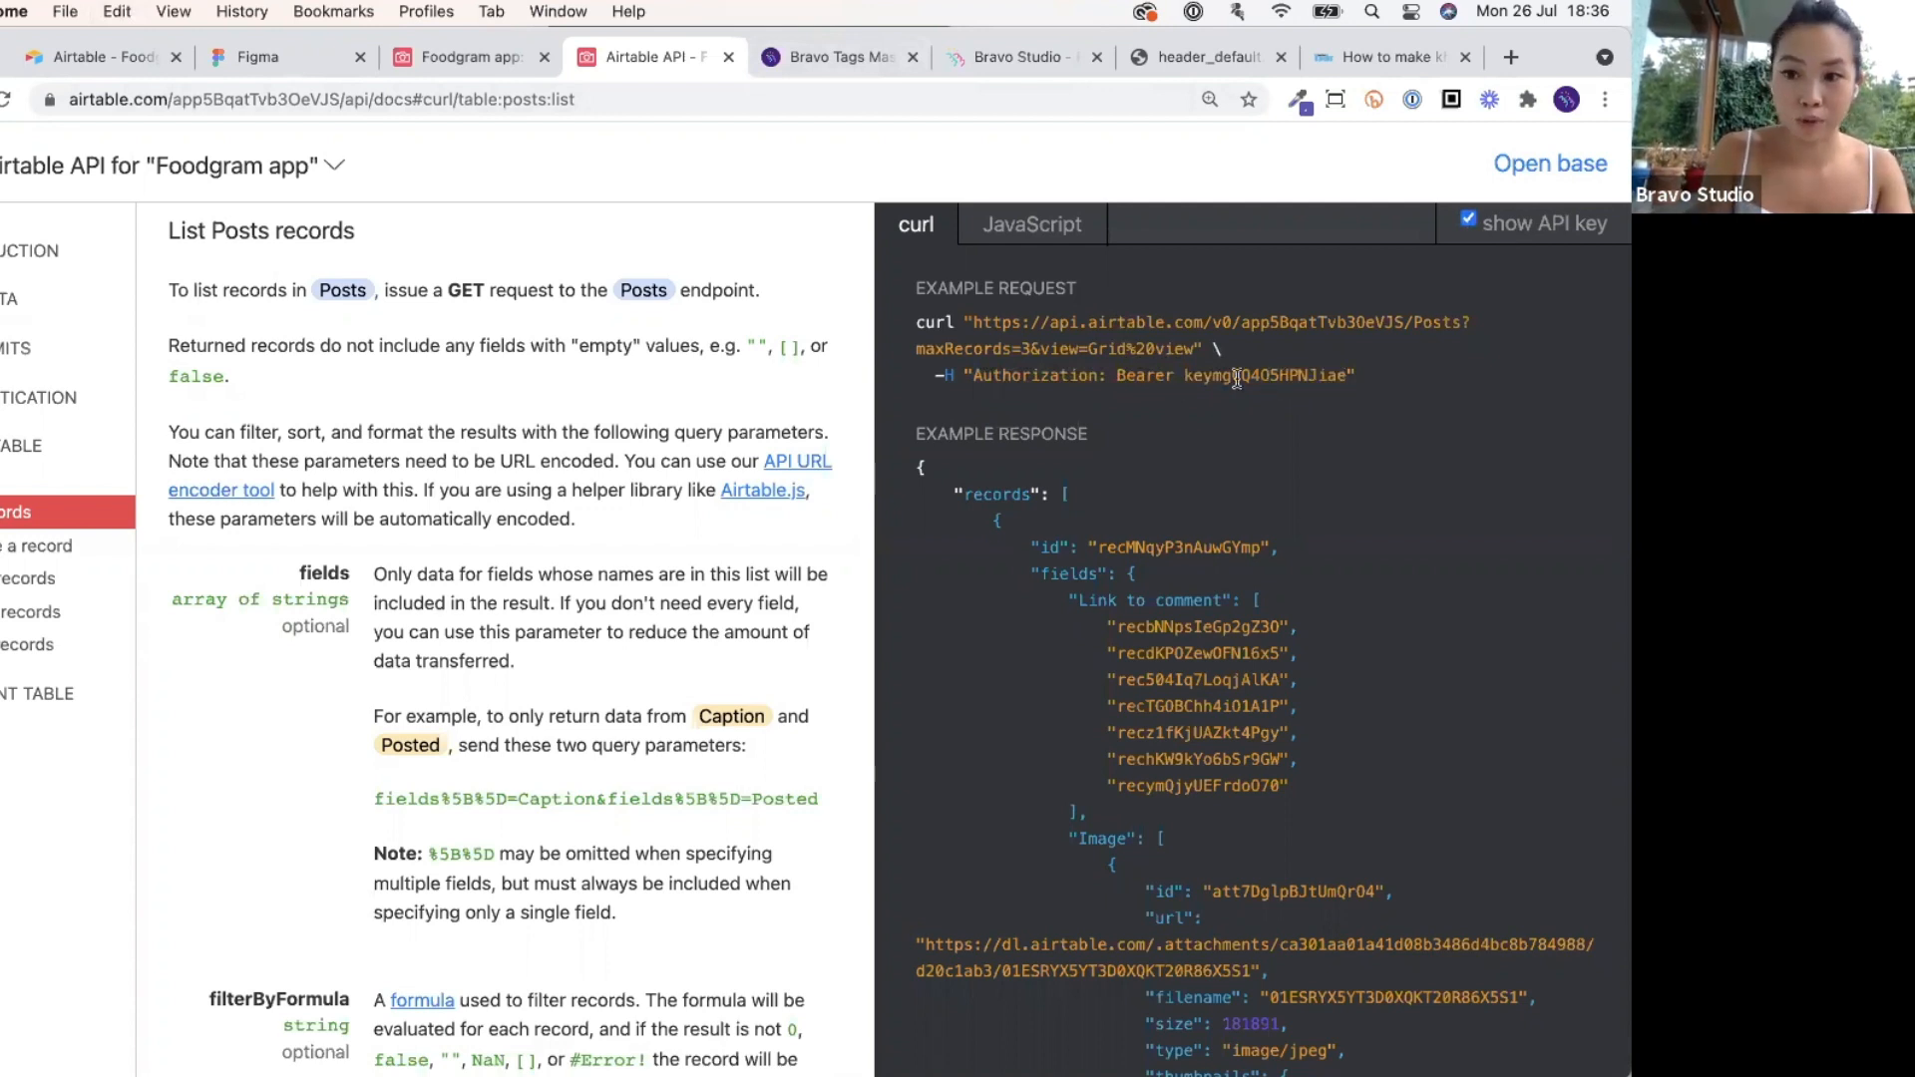
double_click(1047, 376)
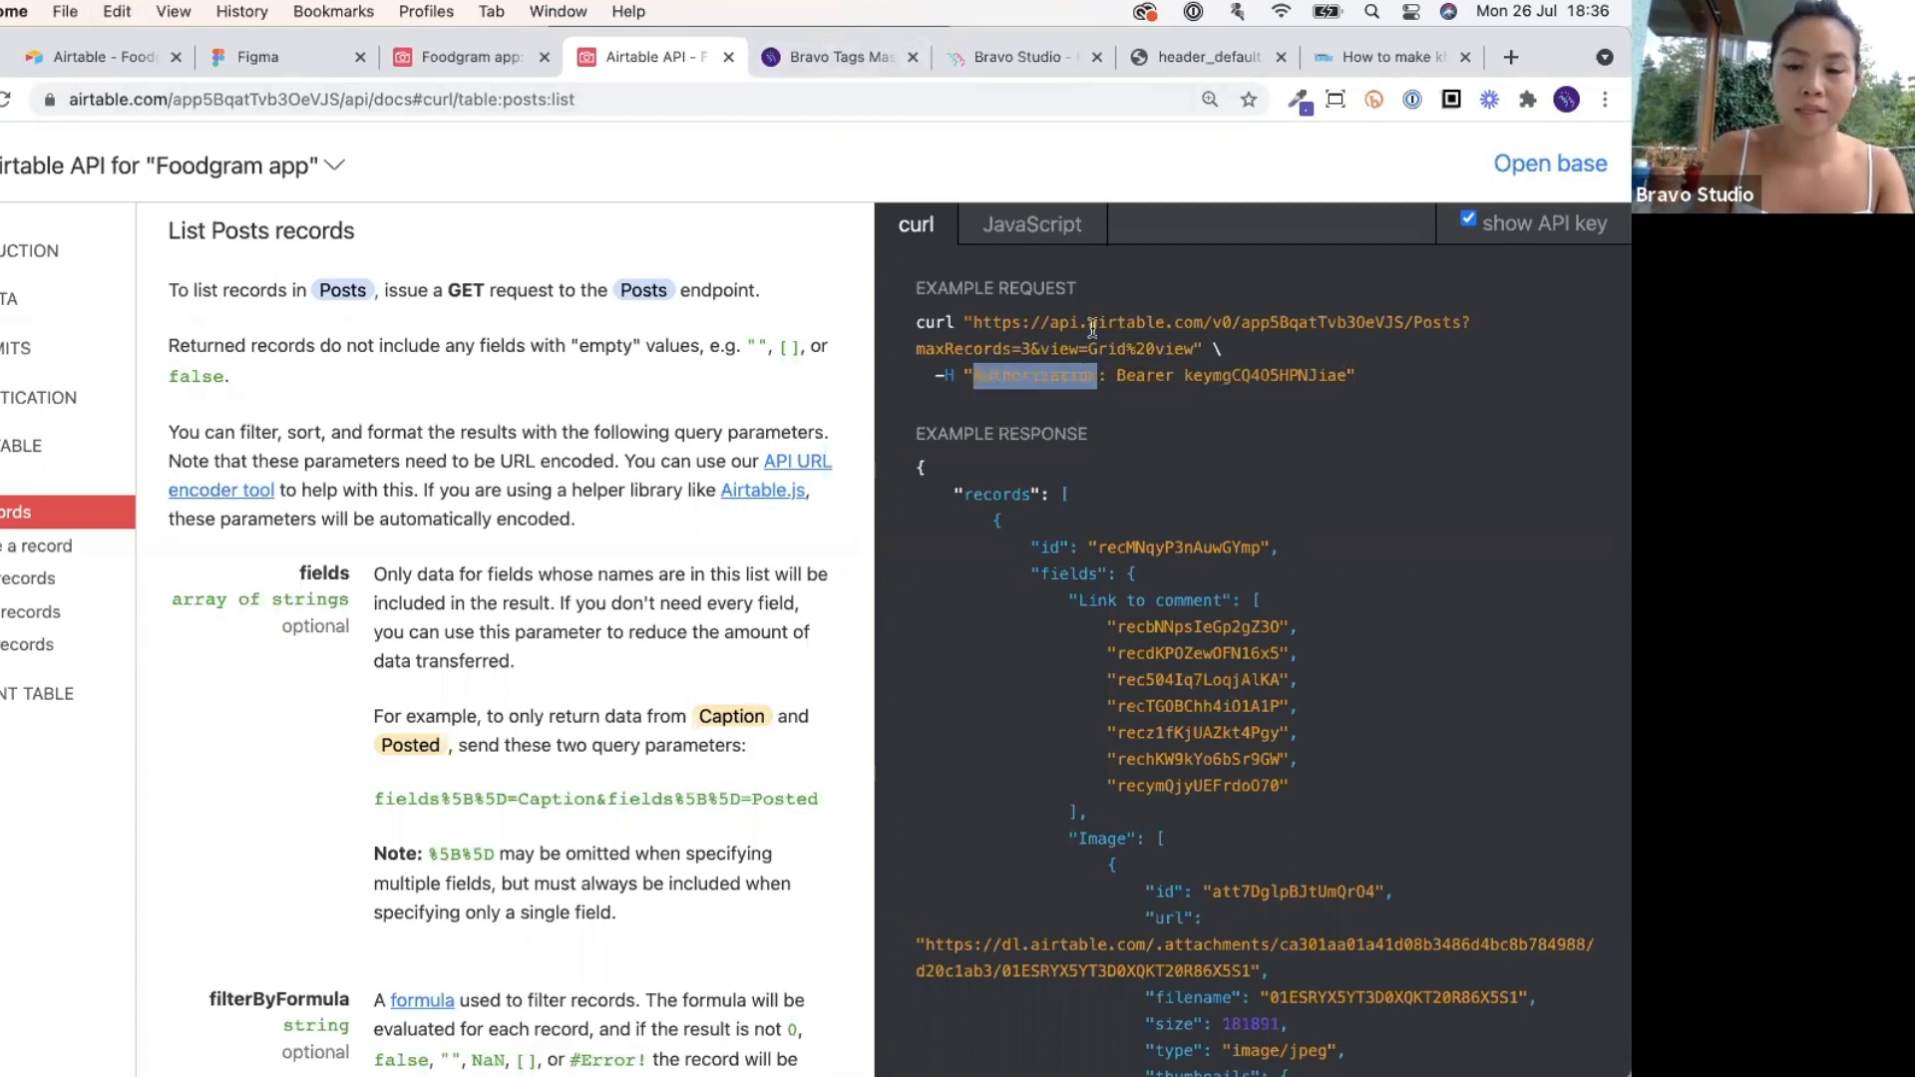
click(1042, 375)
drag(974, 375, 1347, 377)
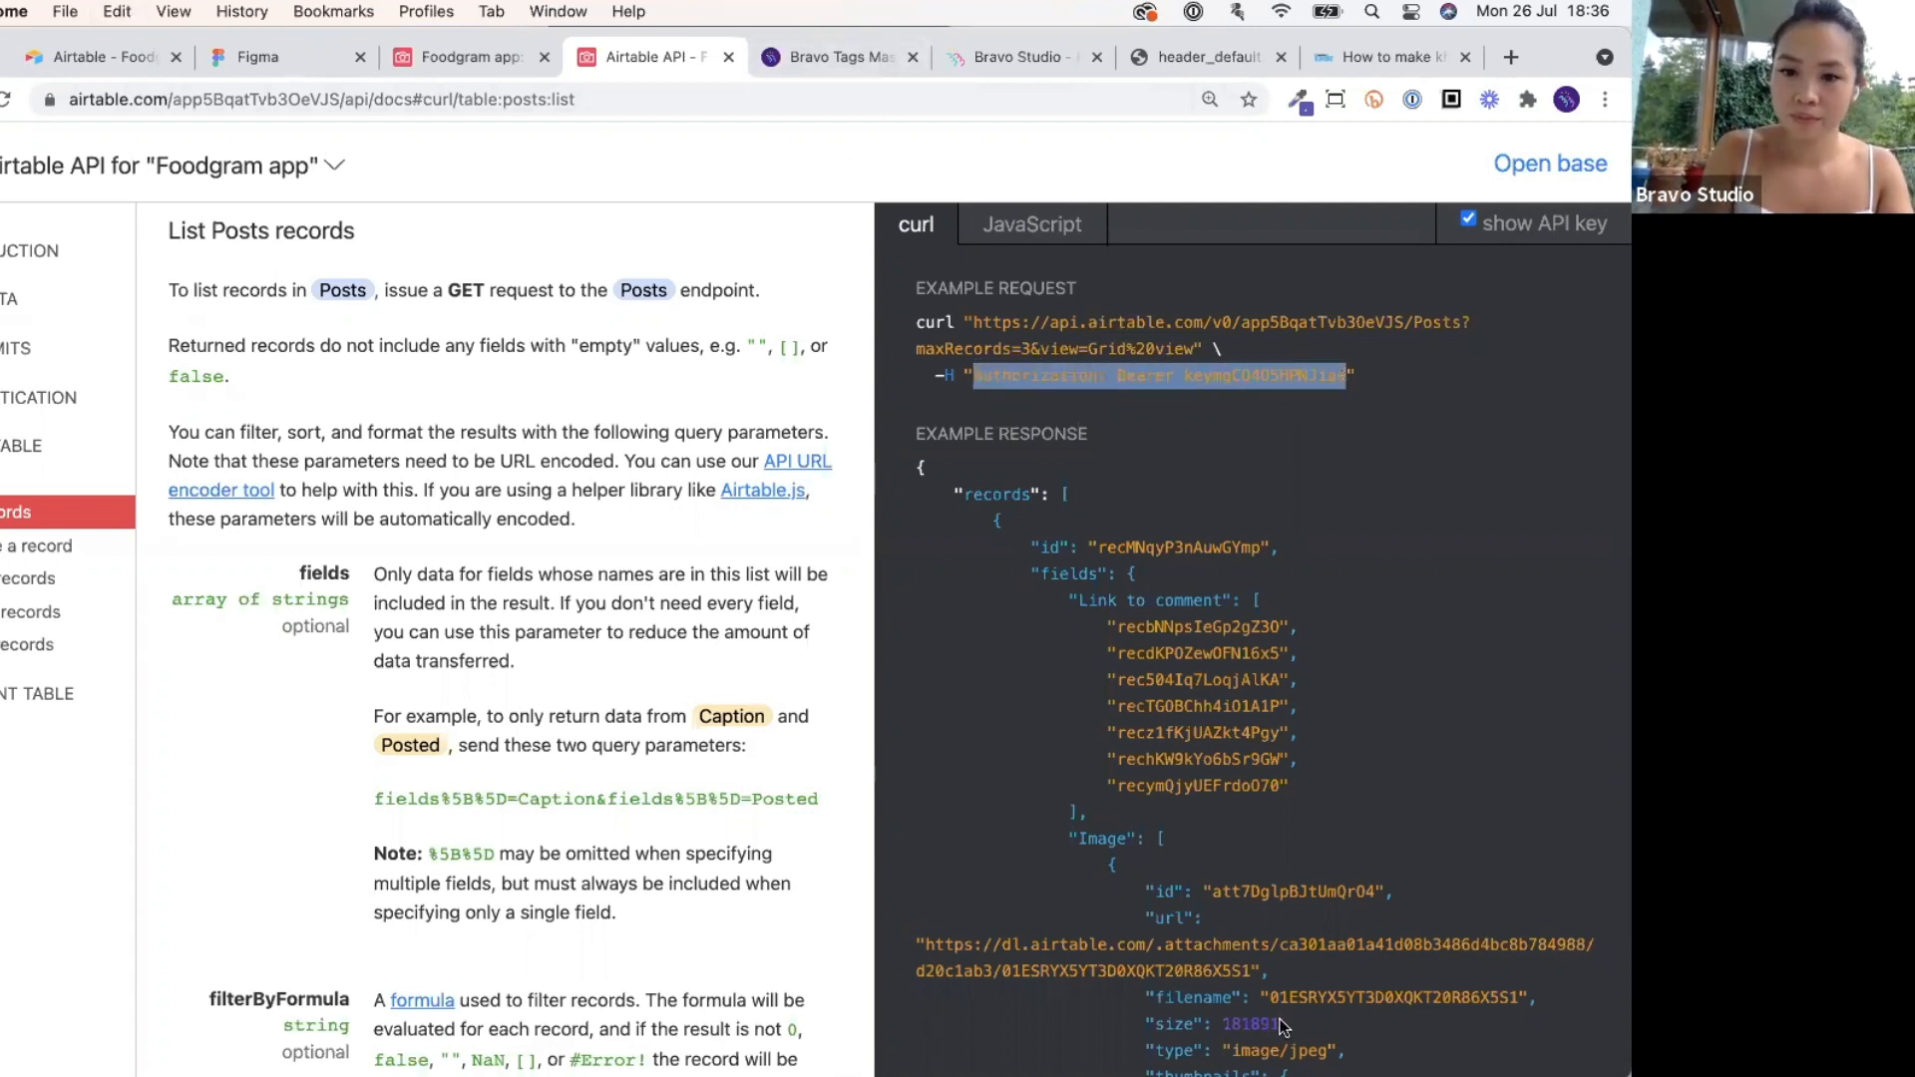
double_click(1067, 377)
key(super+c)
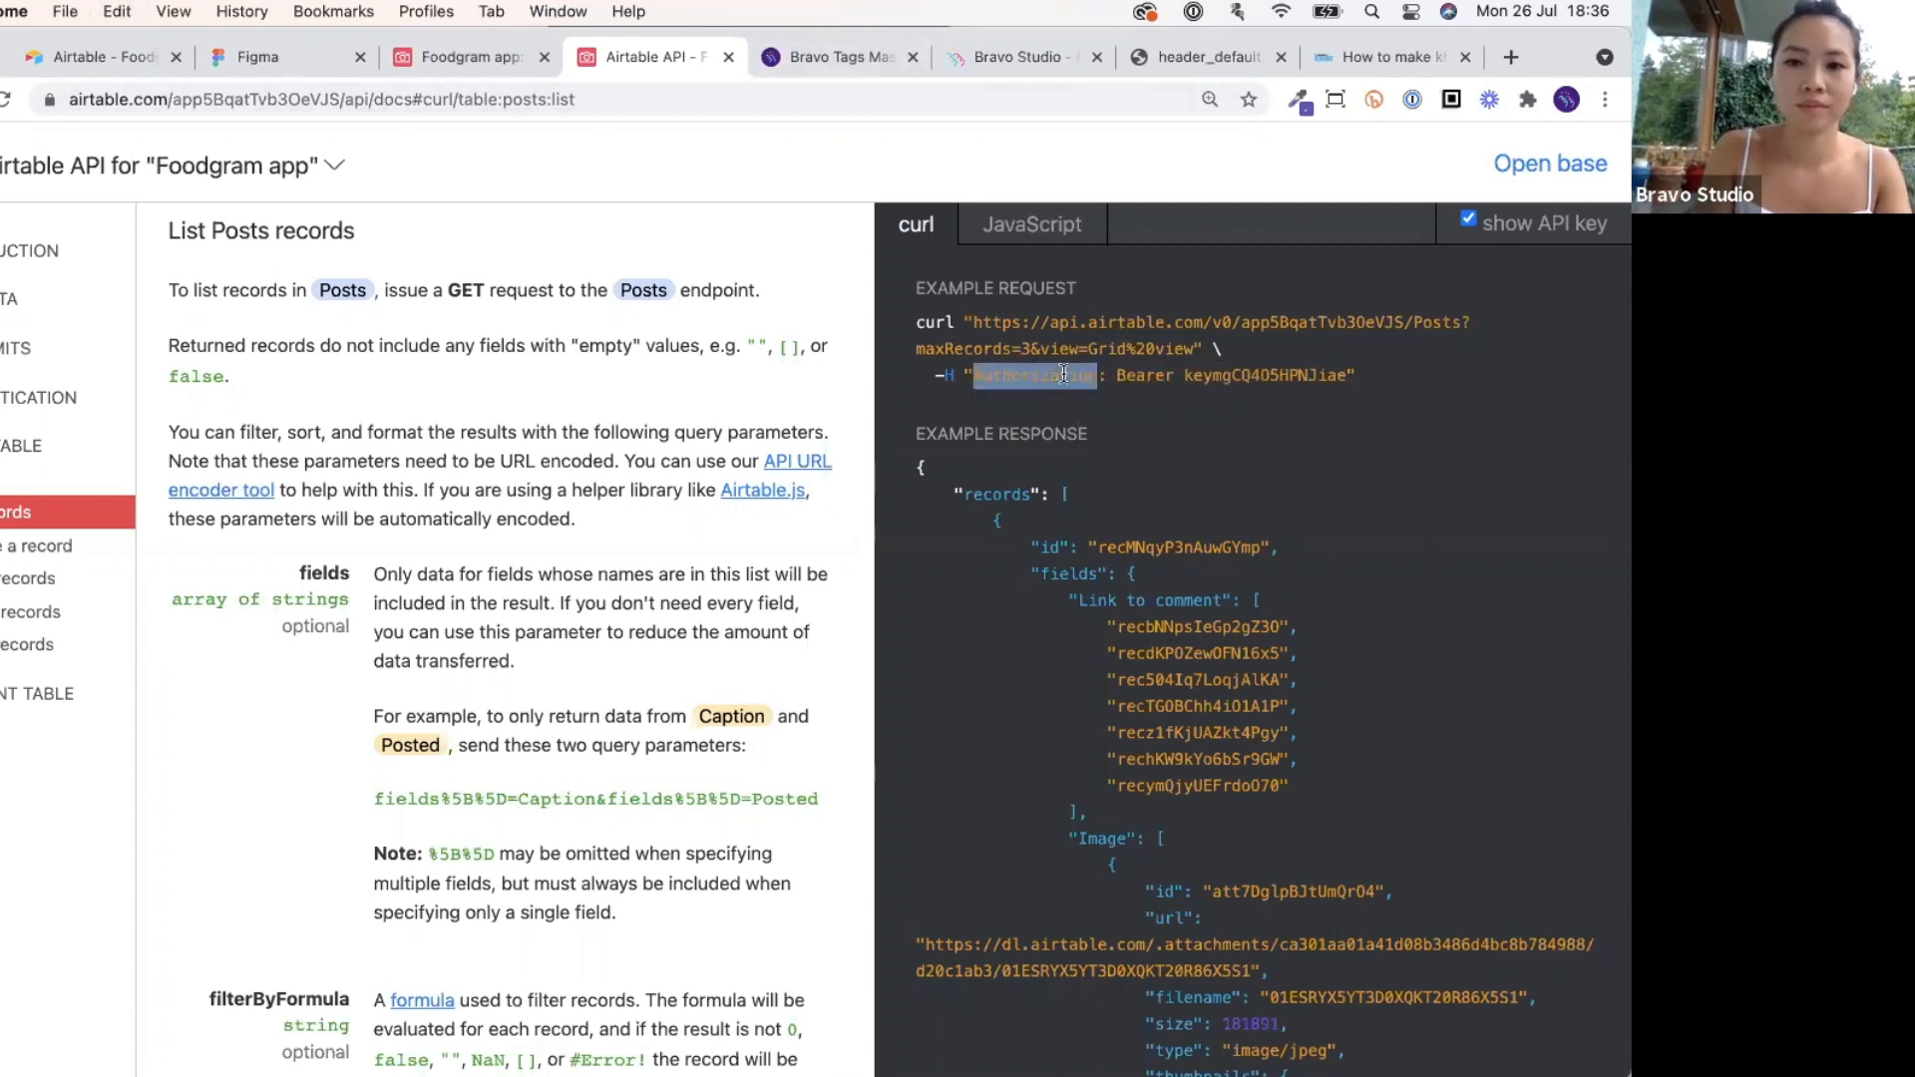
click(878, 57)
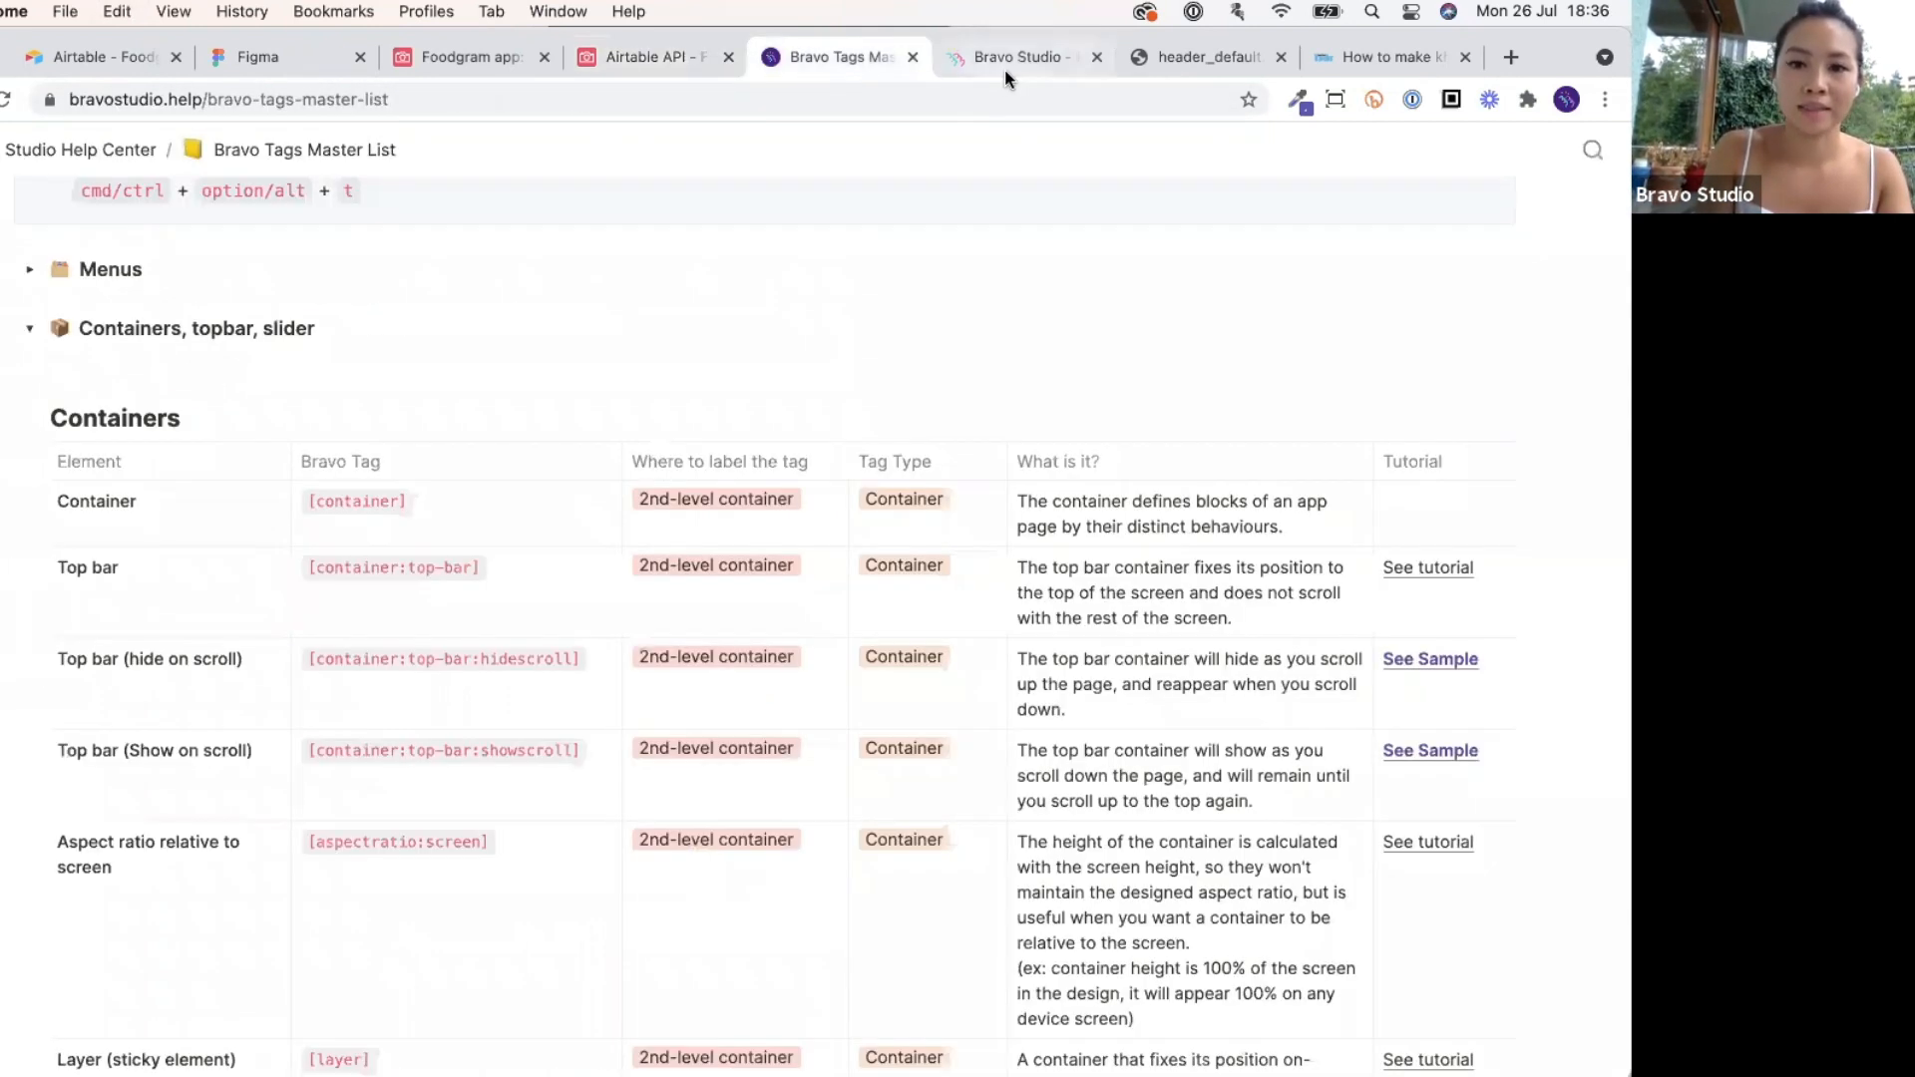
click(1003, 62)
click(828, 674)
key(super+v)
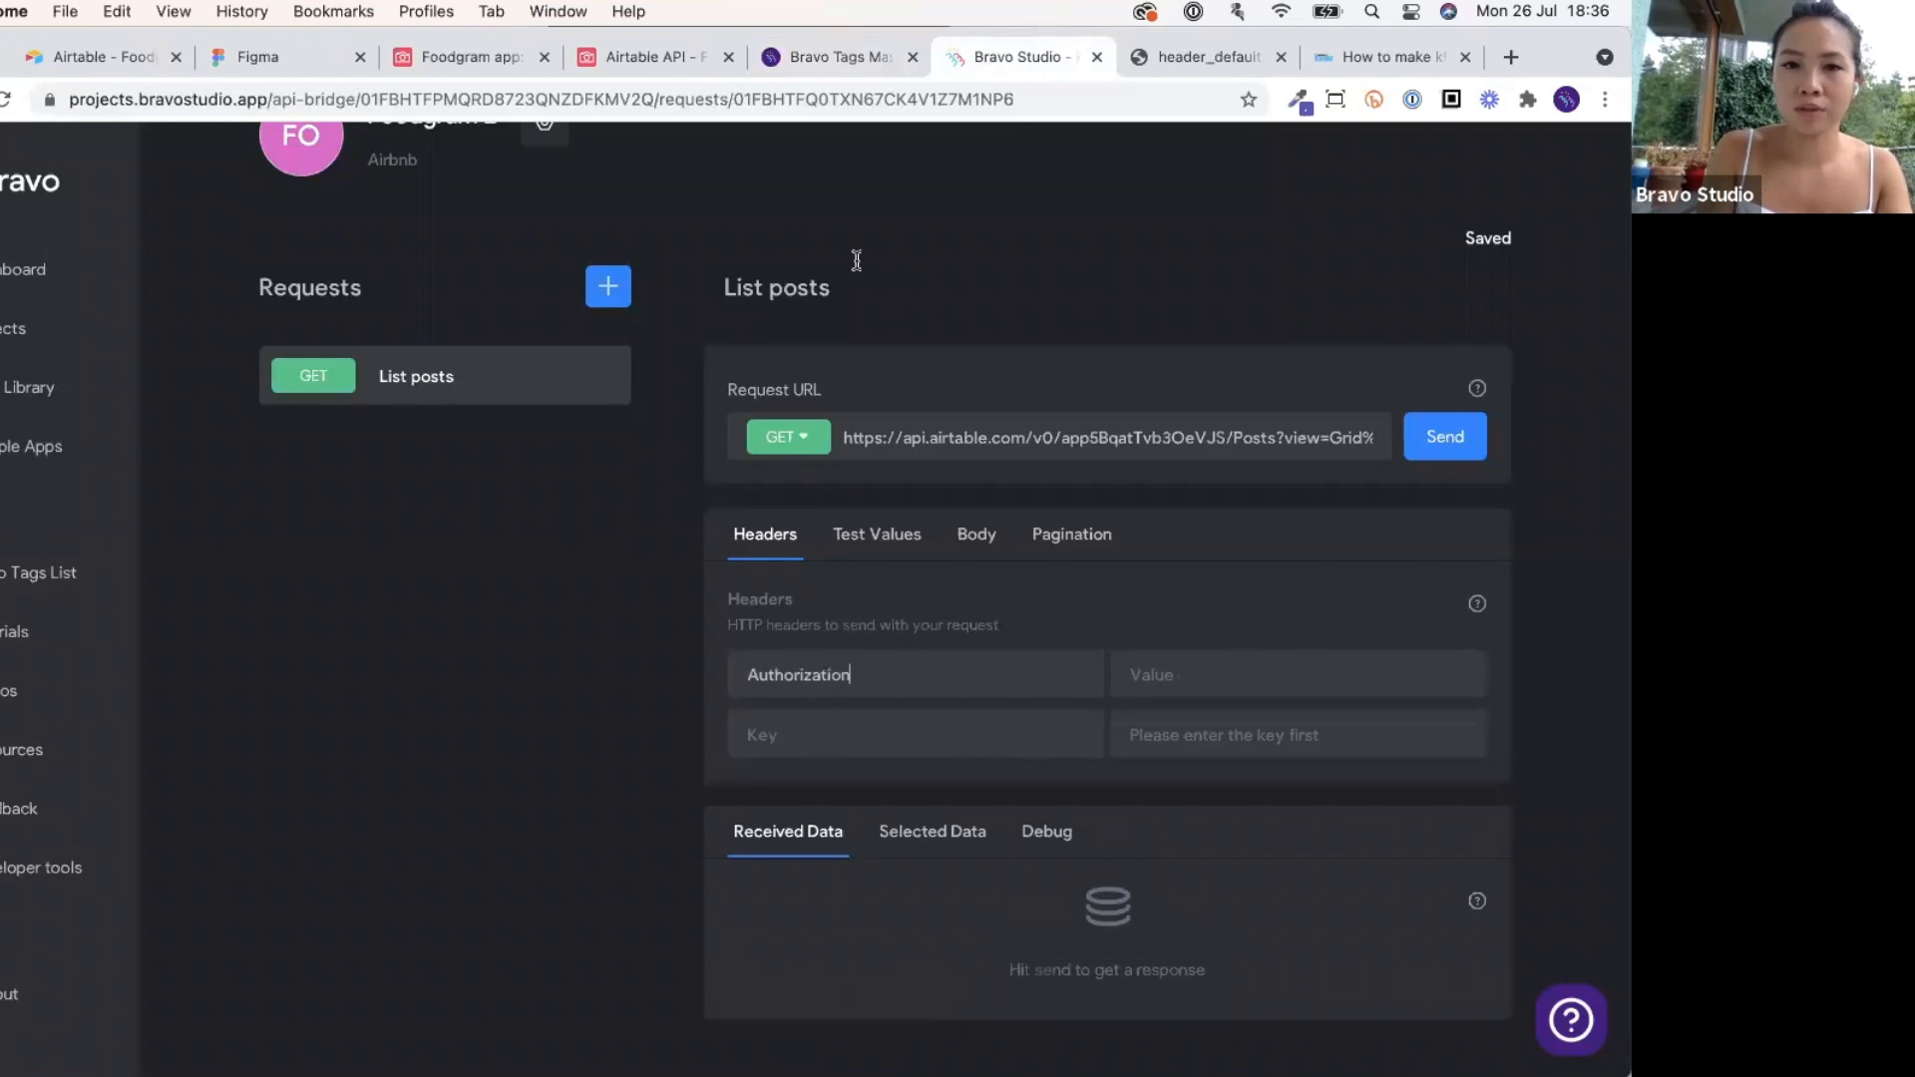
Paste the Bearer API key from the docs as the Authorization header value.
key(super+4)
drag(1117, 375, 1362, 392)
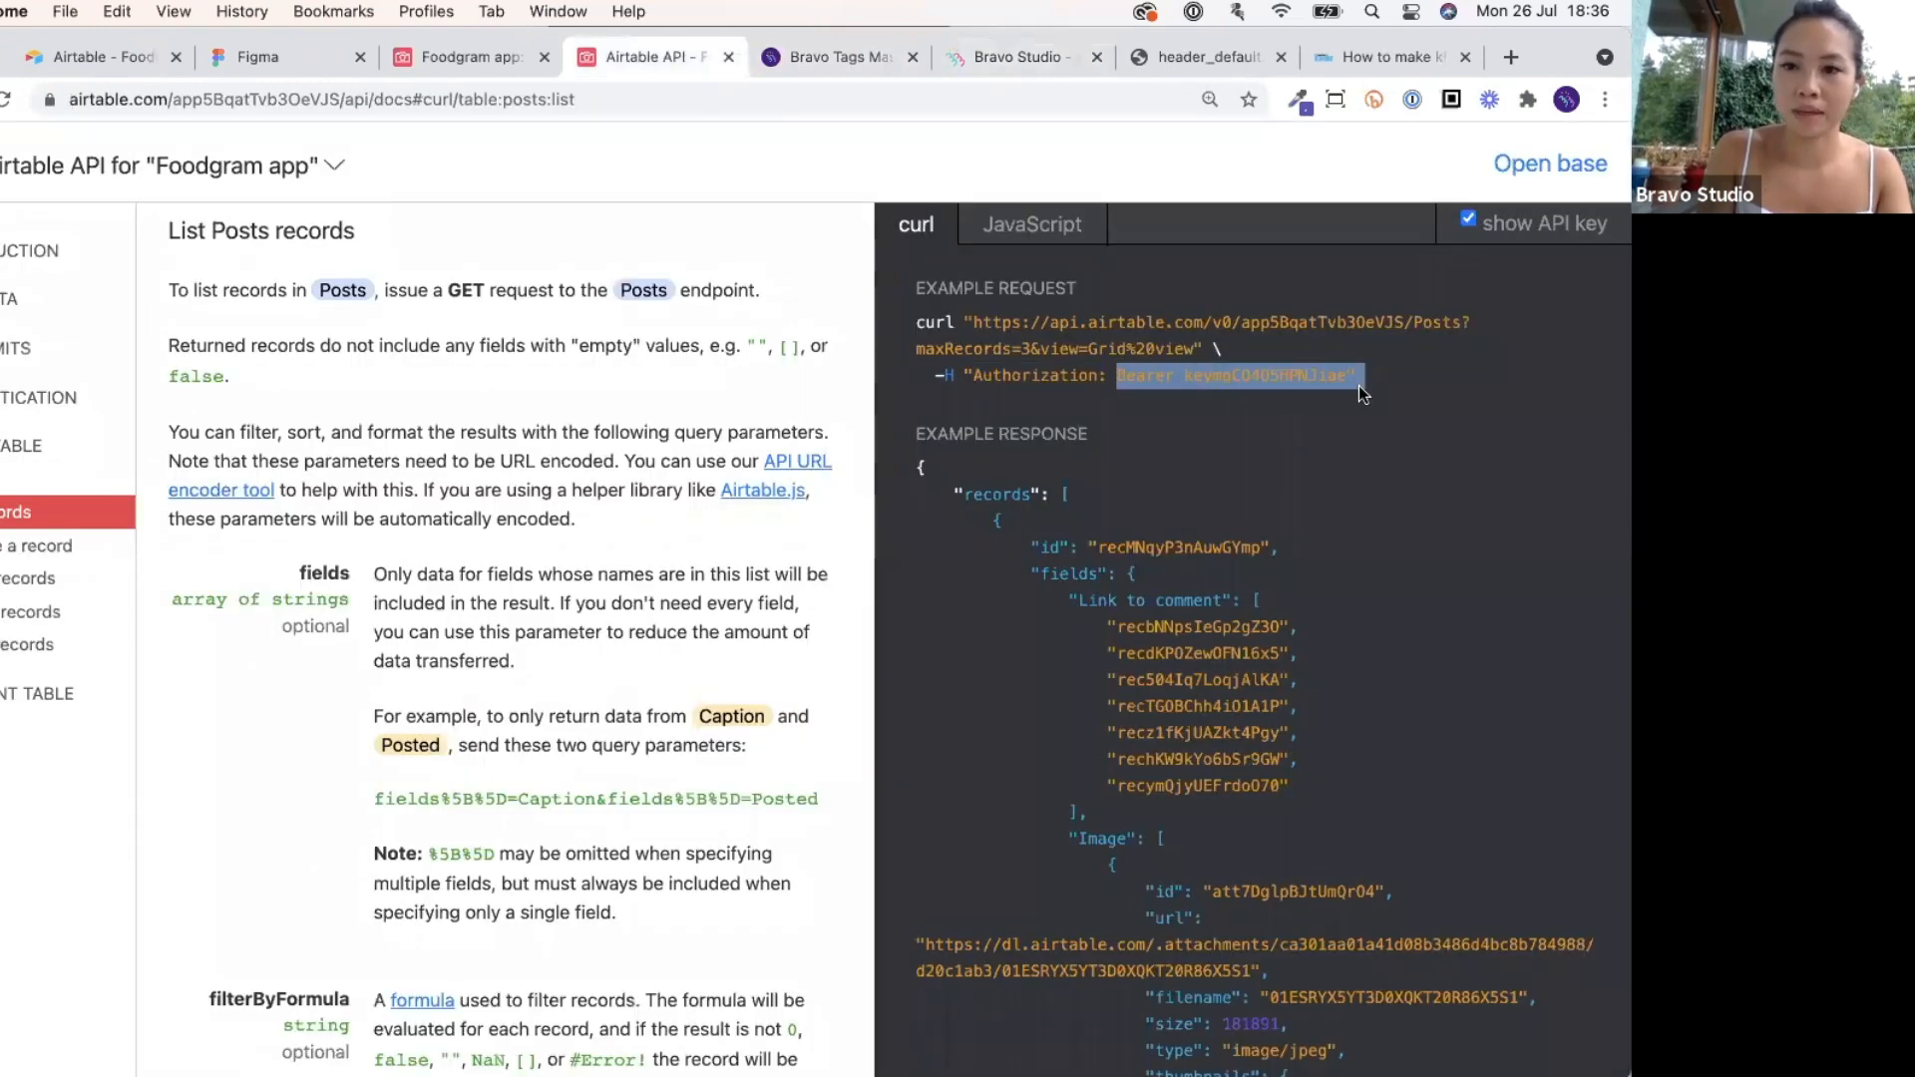
click(1034, 68)
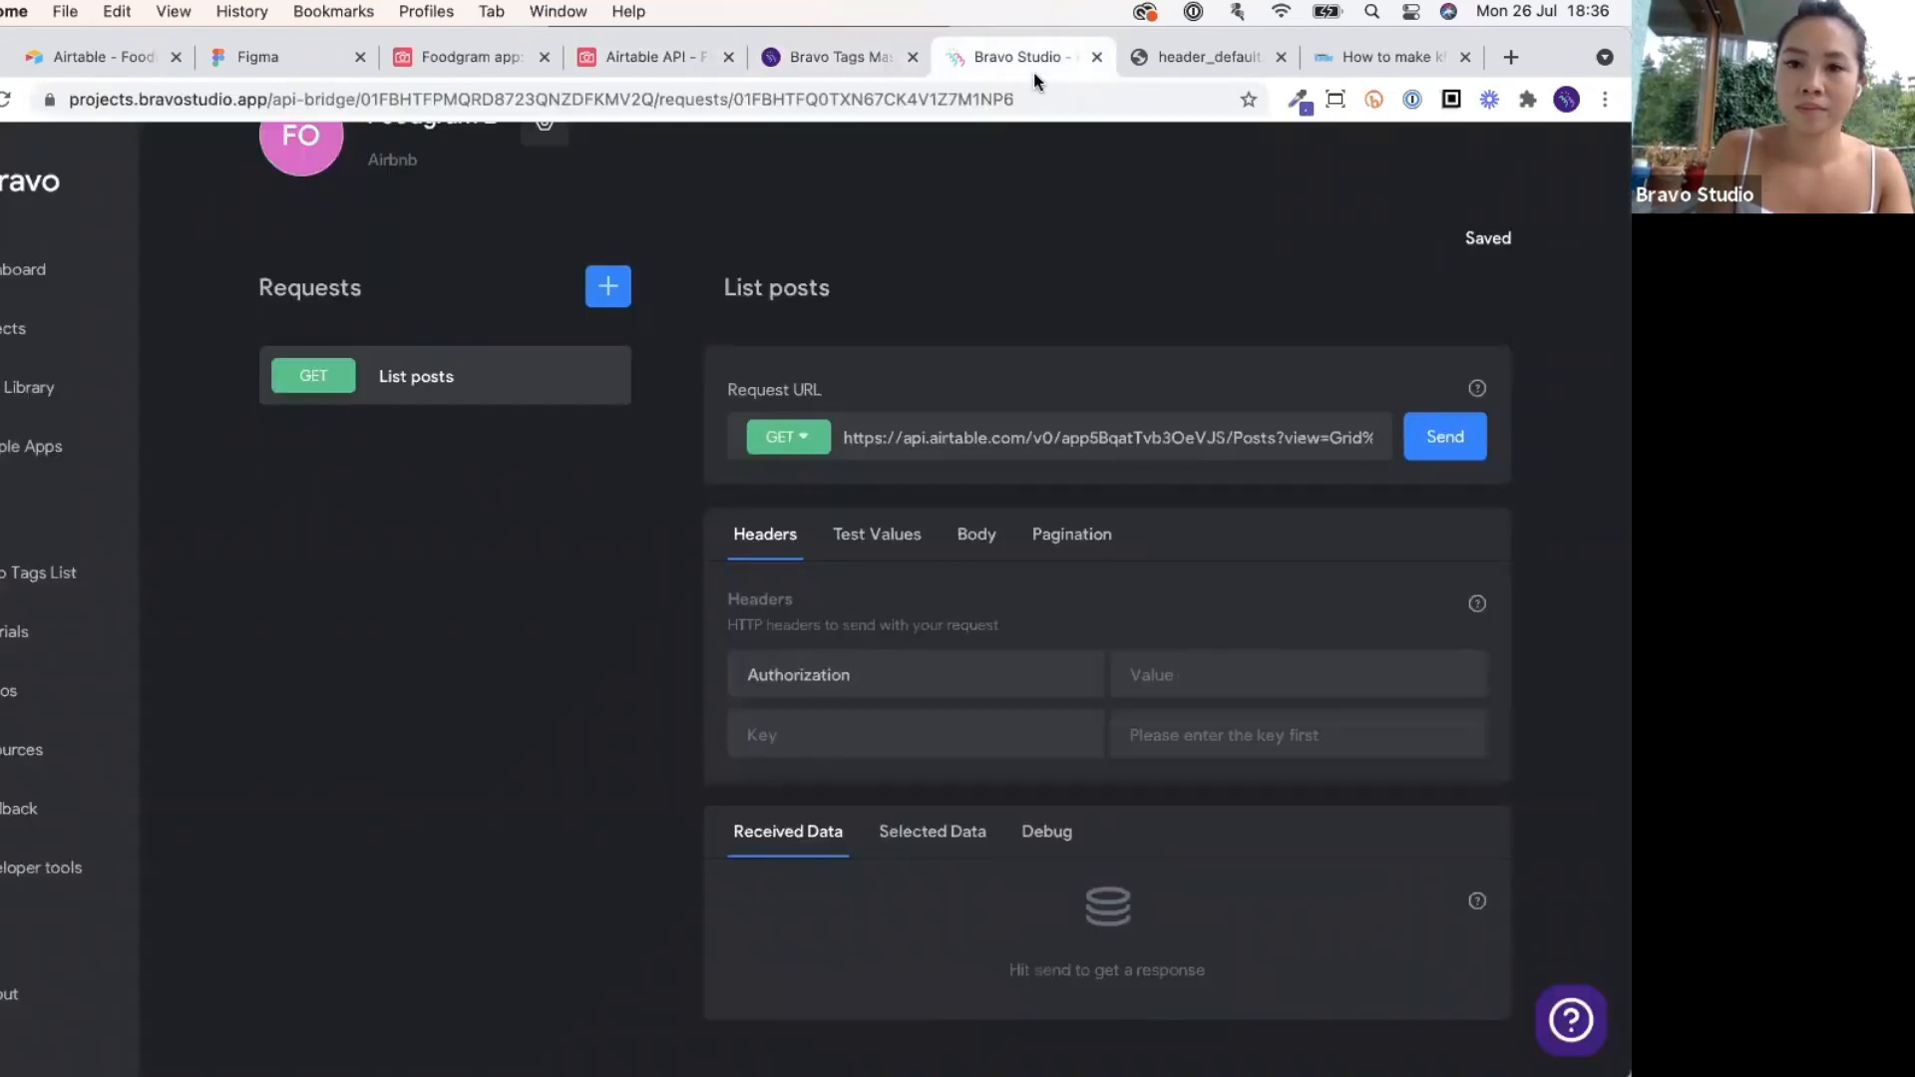
click(1184, 667)
key(super+v)
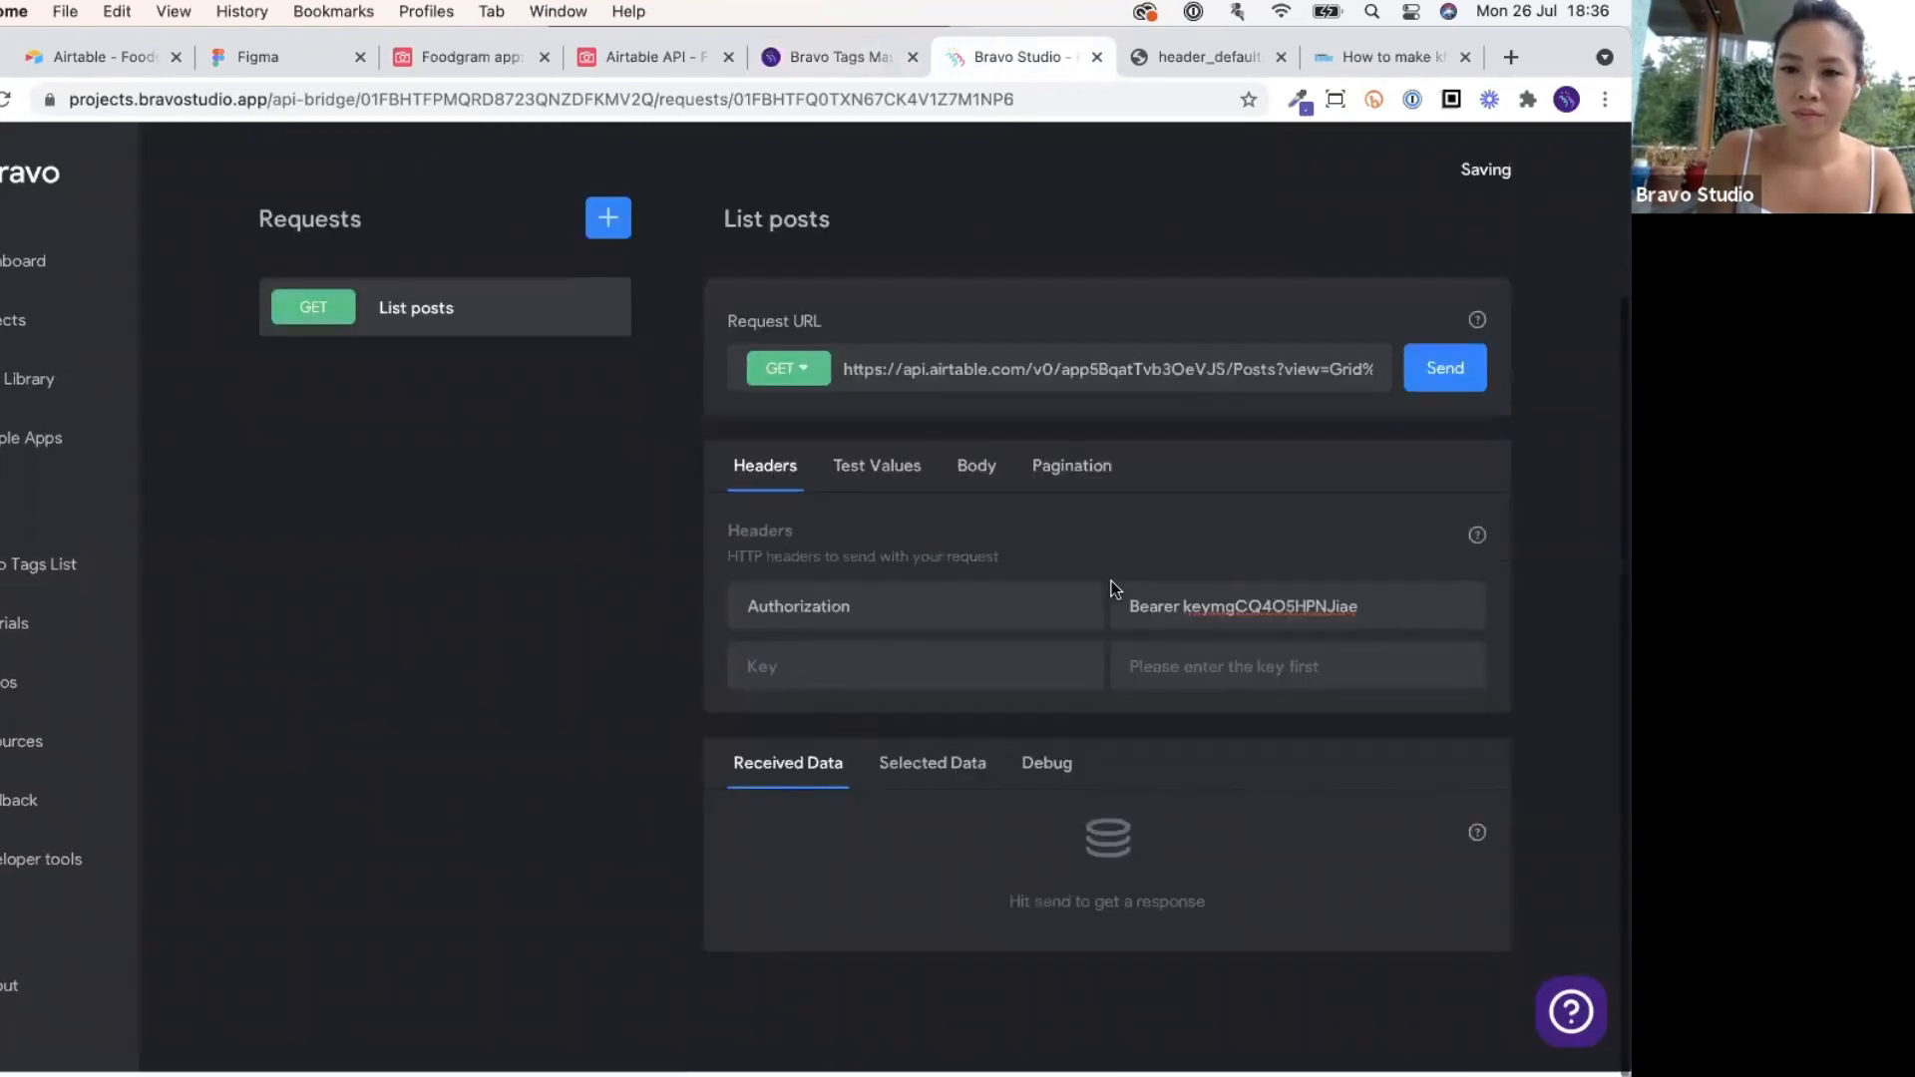
Send the List posts request and view Debug details showing 401 Unauthorized.
scroll(1113, 588, down, 1)
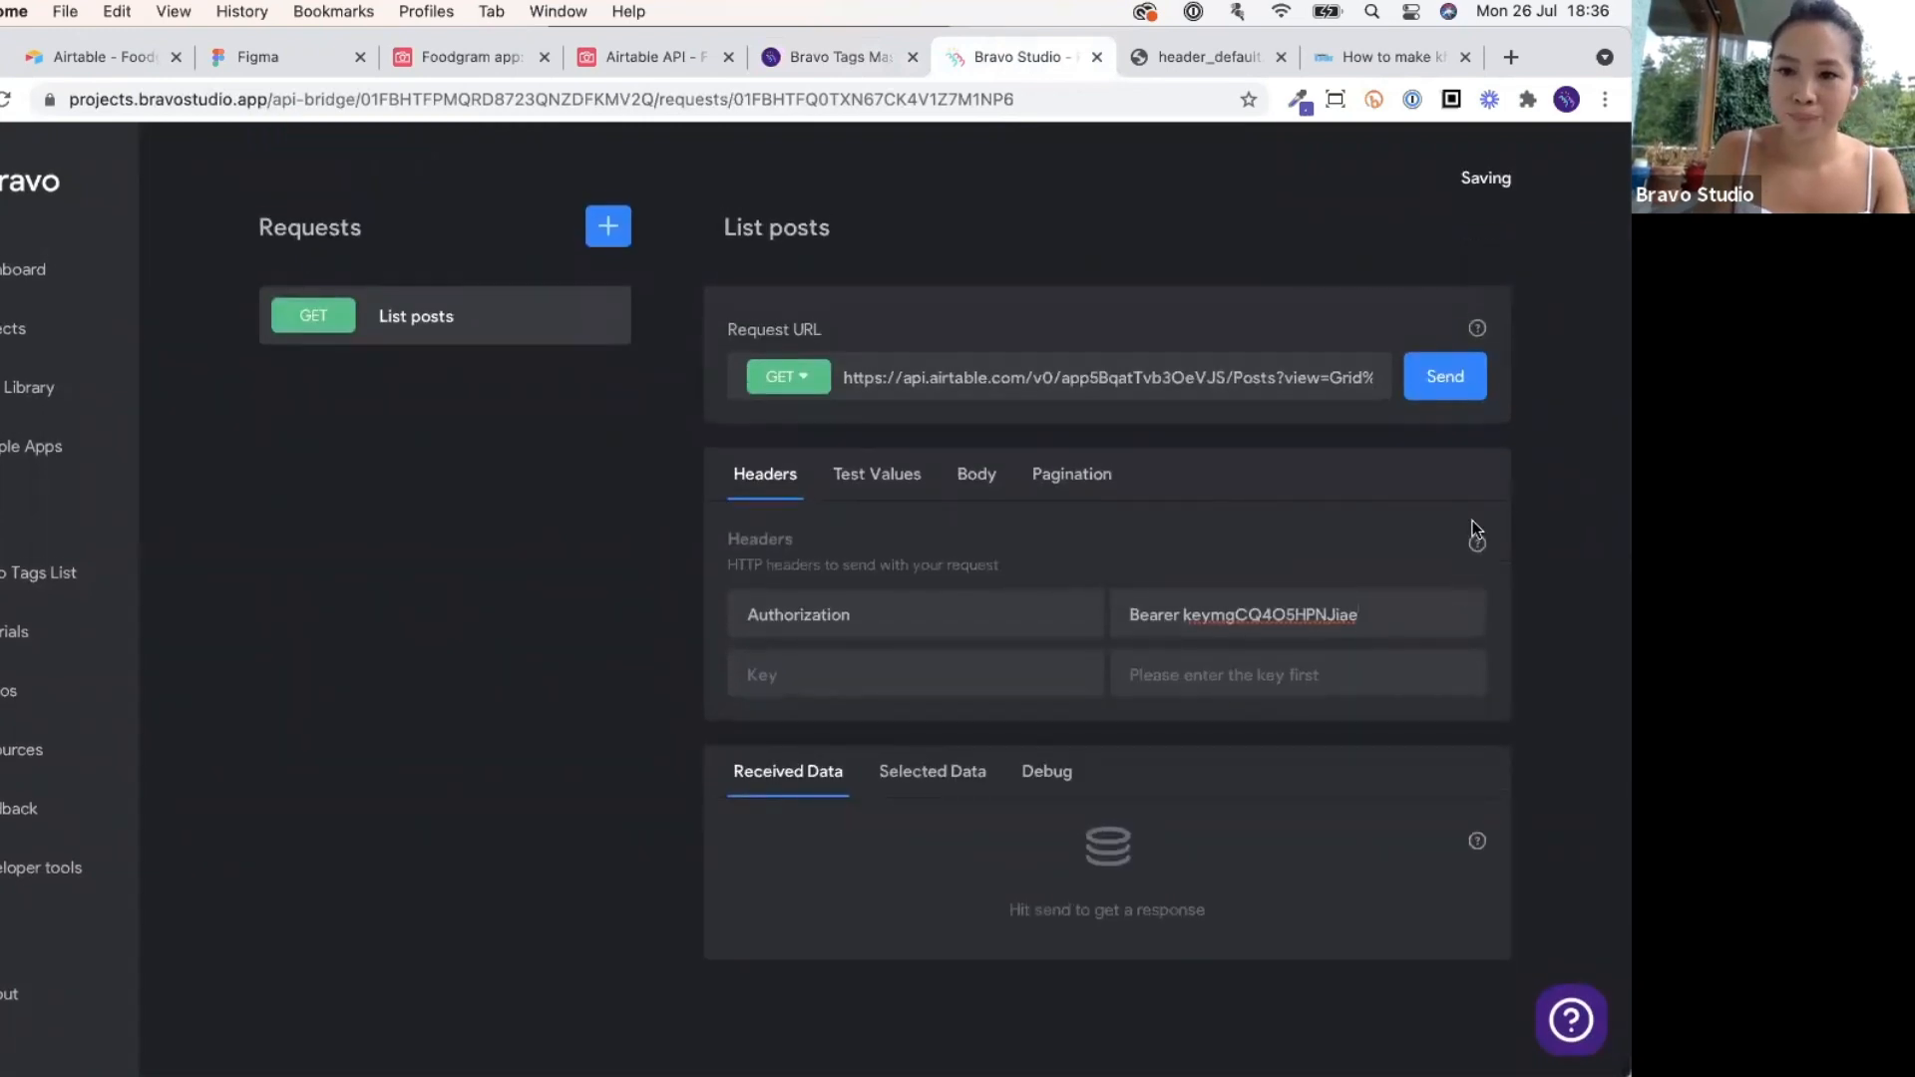
click(1446, 377)
scroll(990, 469, down, 3)
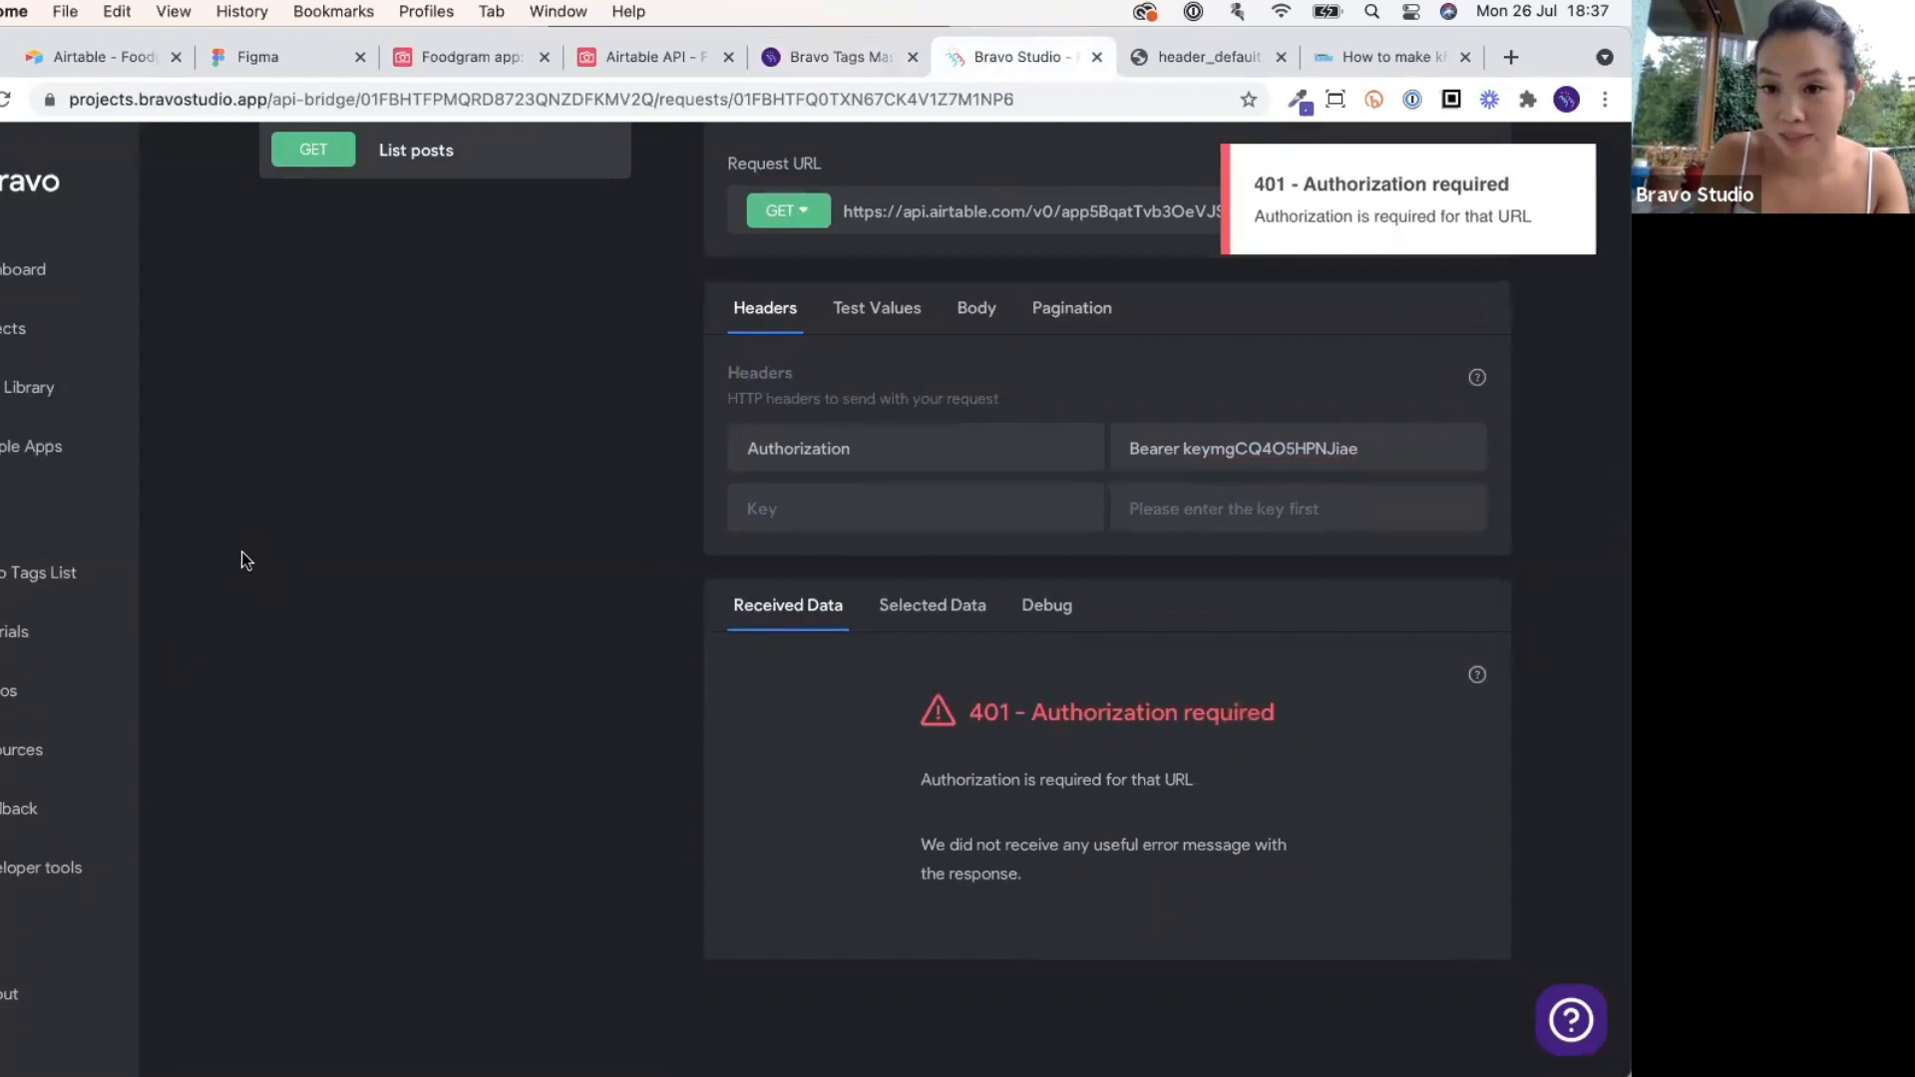
click(1050, 602)
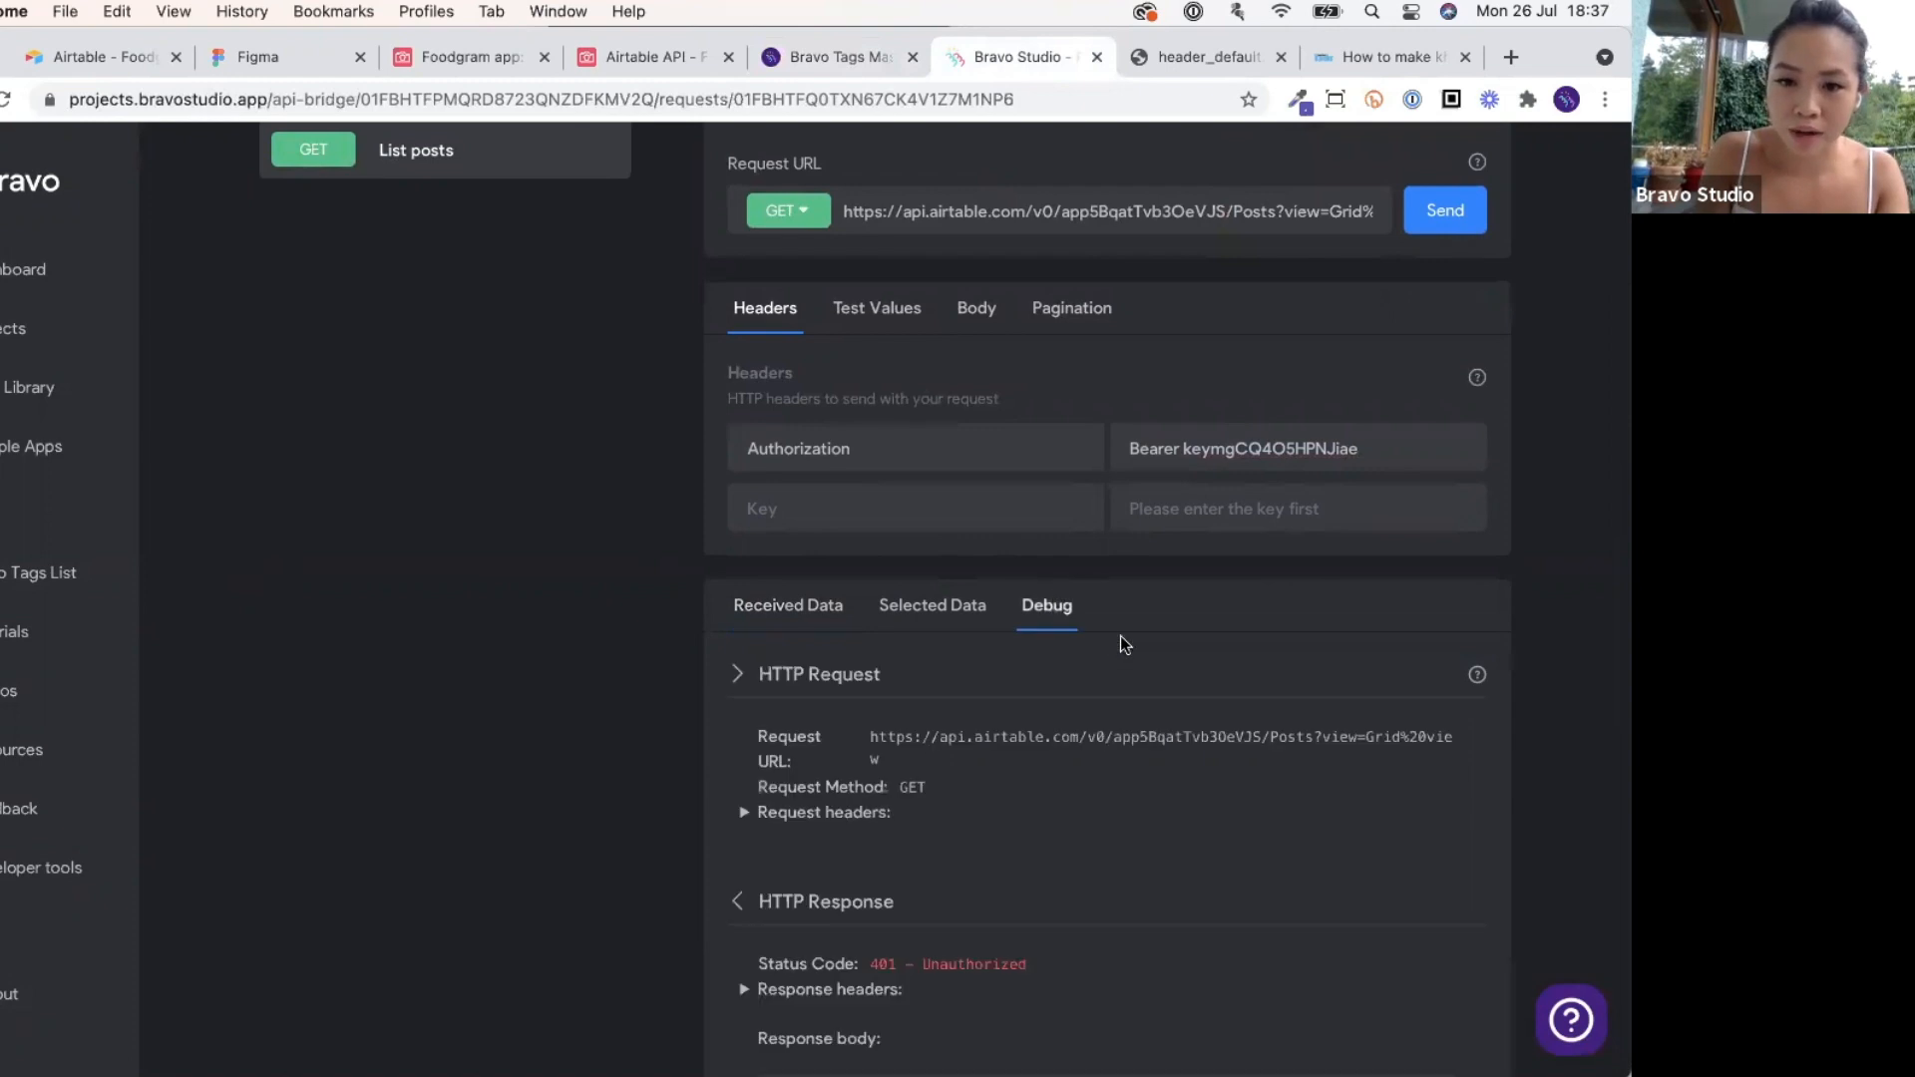
scroll(1124, 641, down, 3)
scroll(1125, 641, up, 7)
Check the Authorization header name and the end of the request URL.
scroll(998, 669, down, 2)
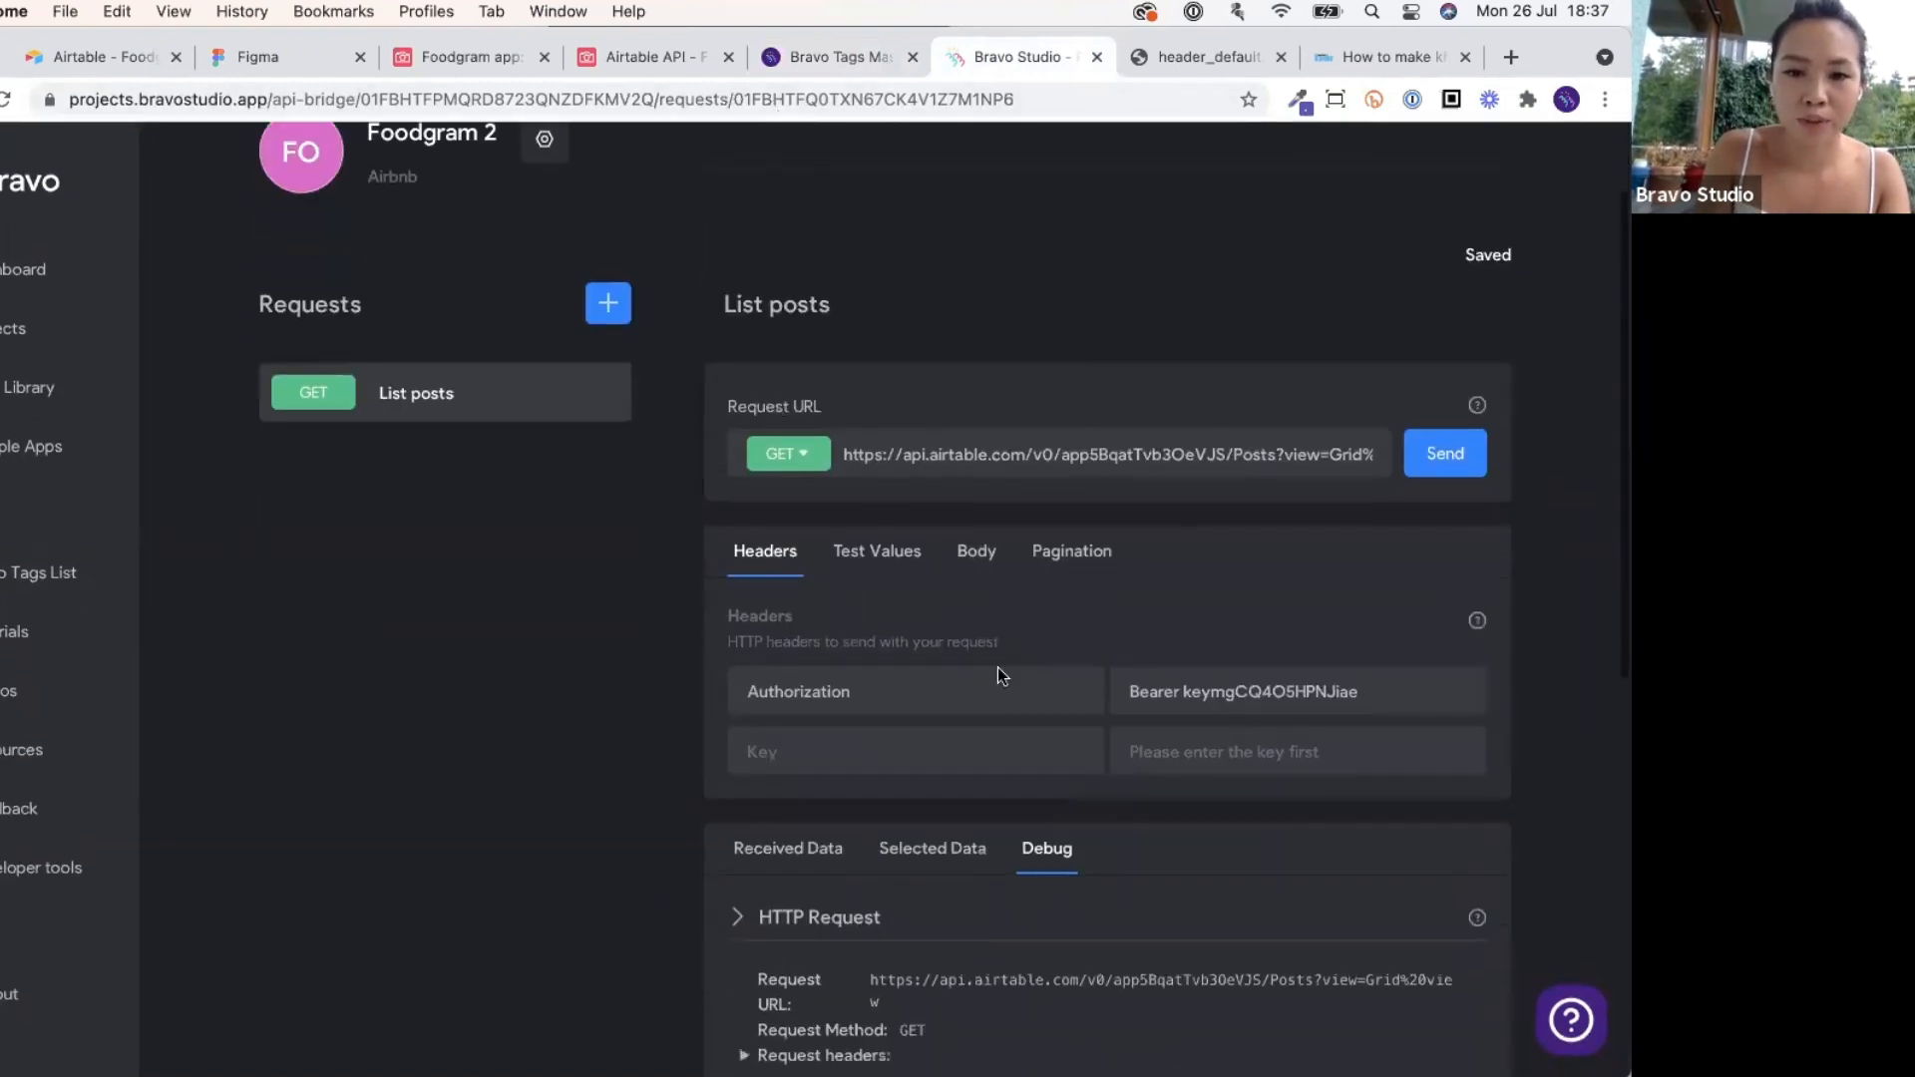
click(968, 687)
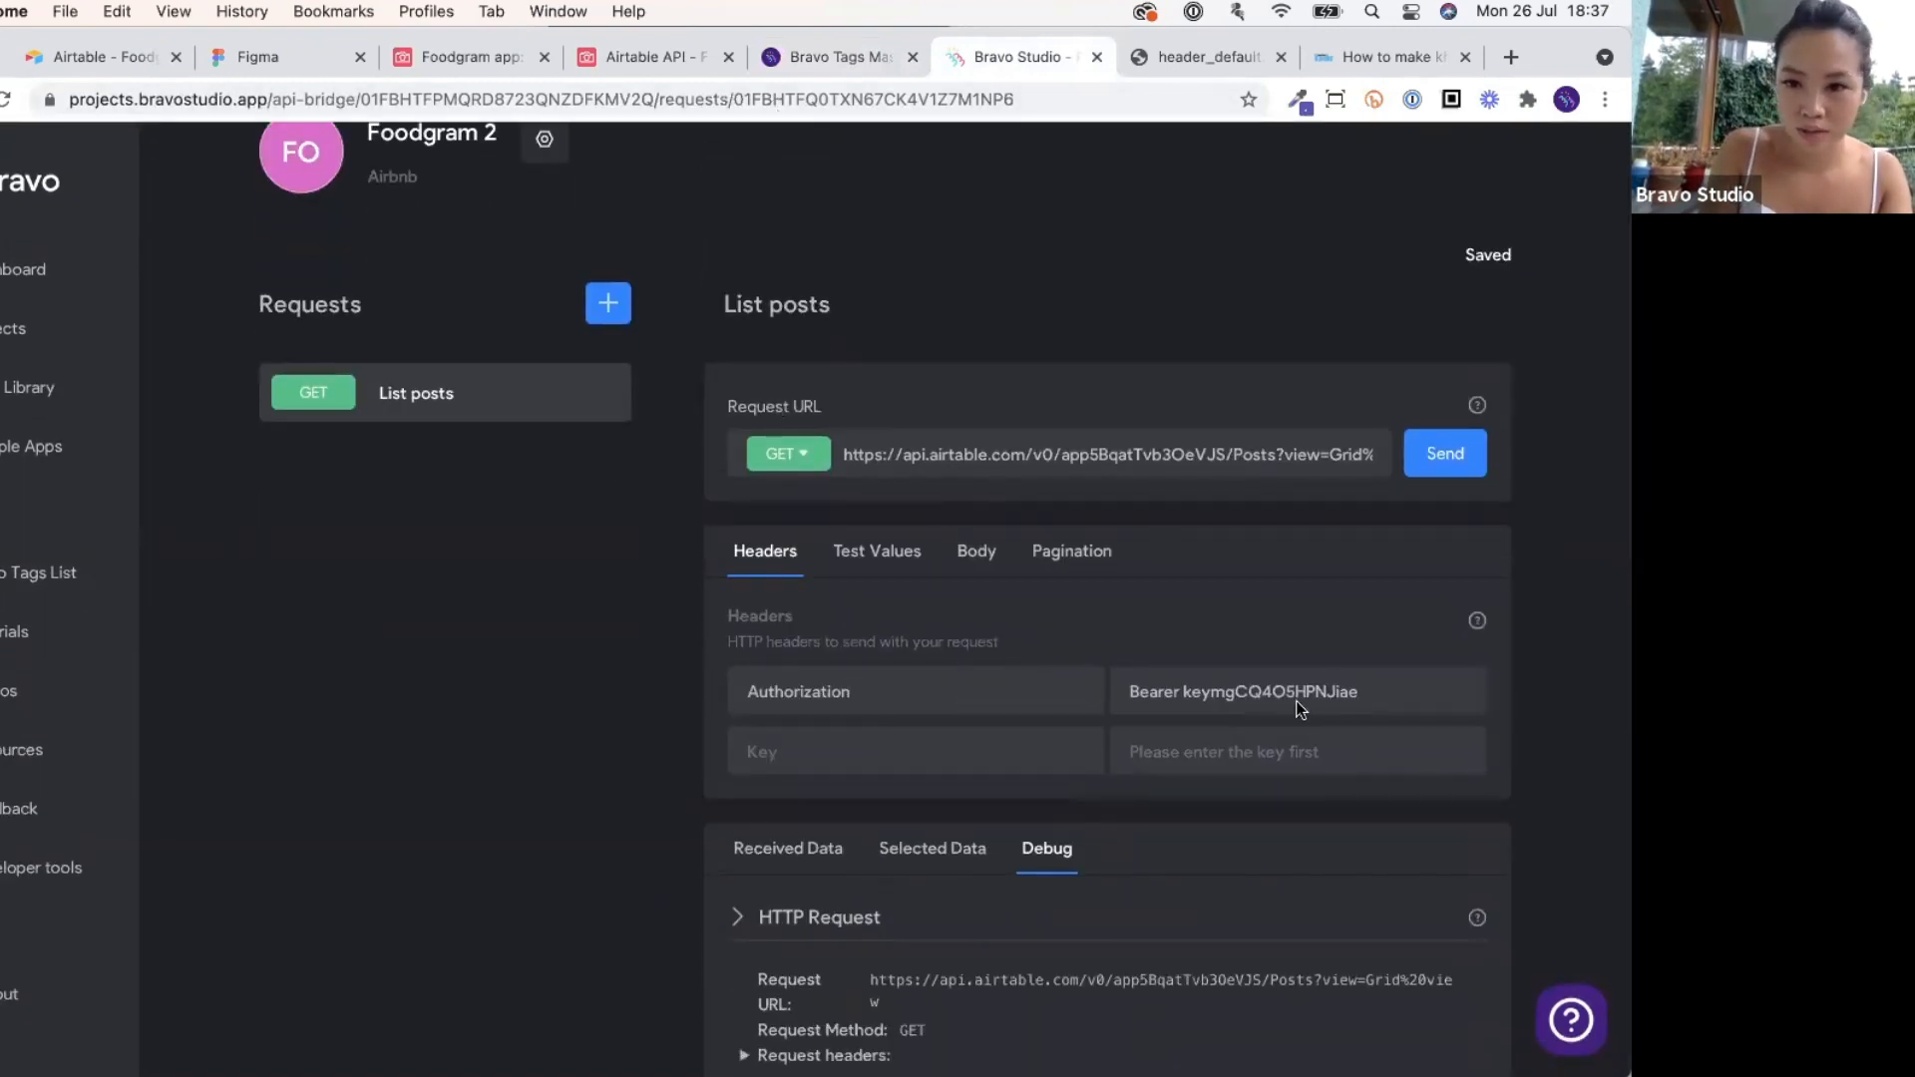
drag(1269, 453, 1394, 459)
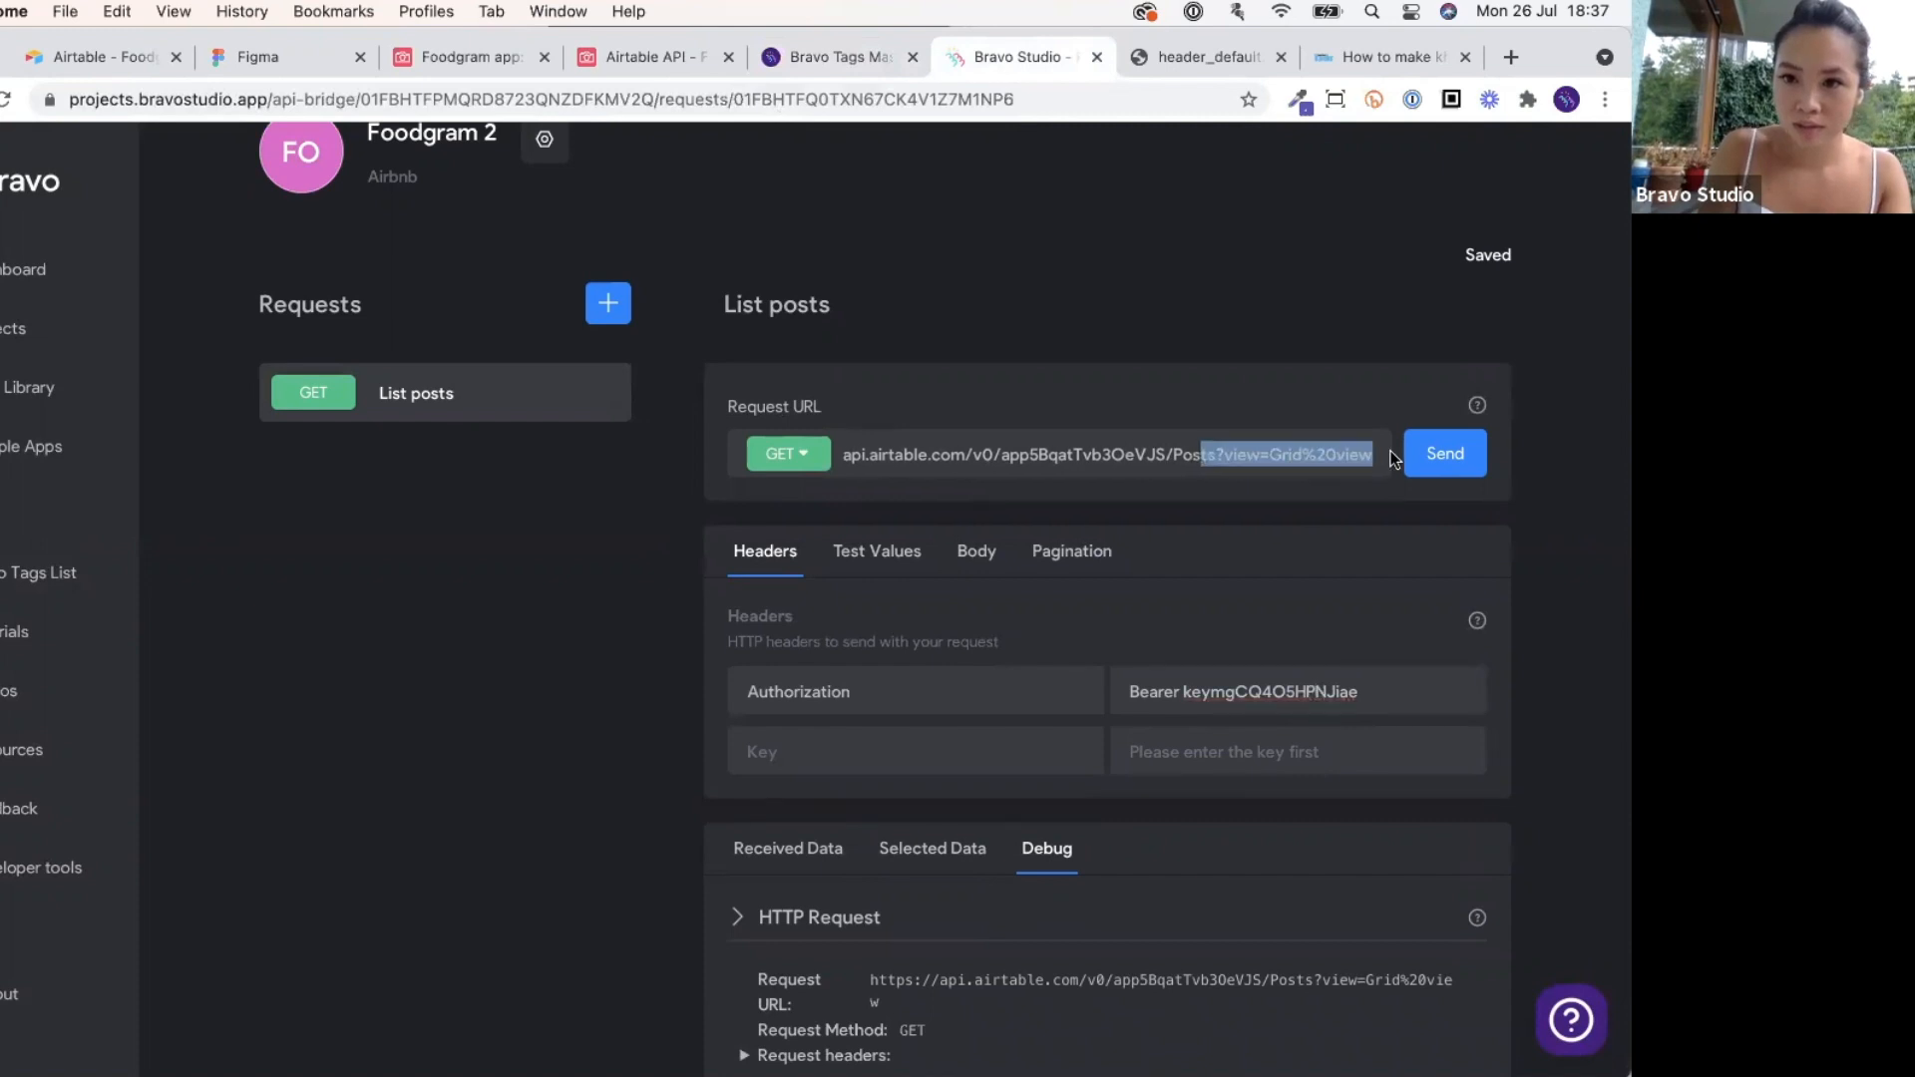
click(1252, 687)
Copy the Bearer API key from the curl example and replace the Authorization value with it.
click(670, 57)
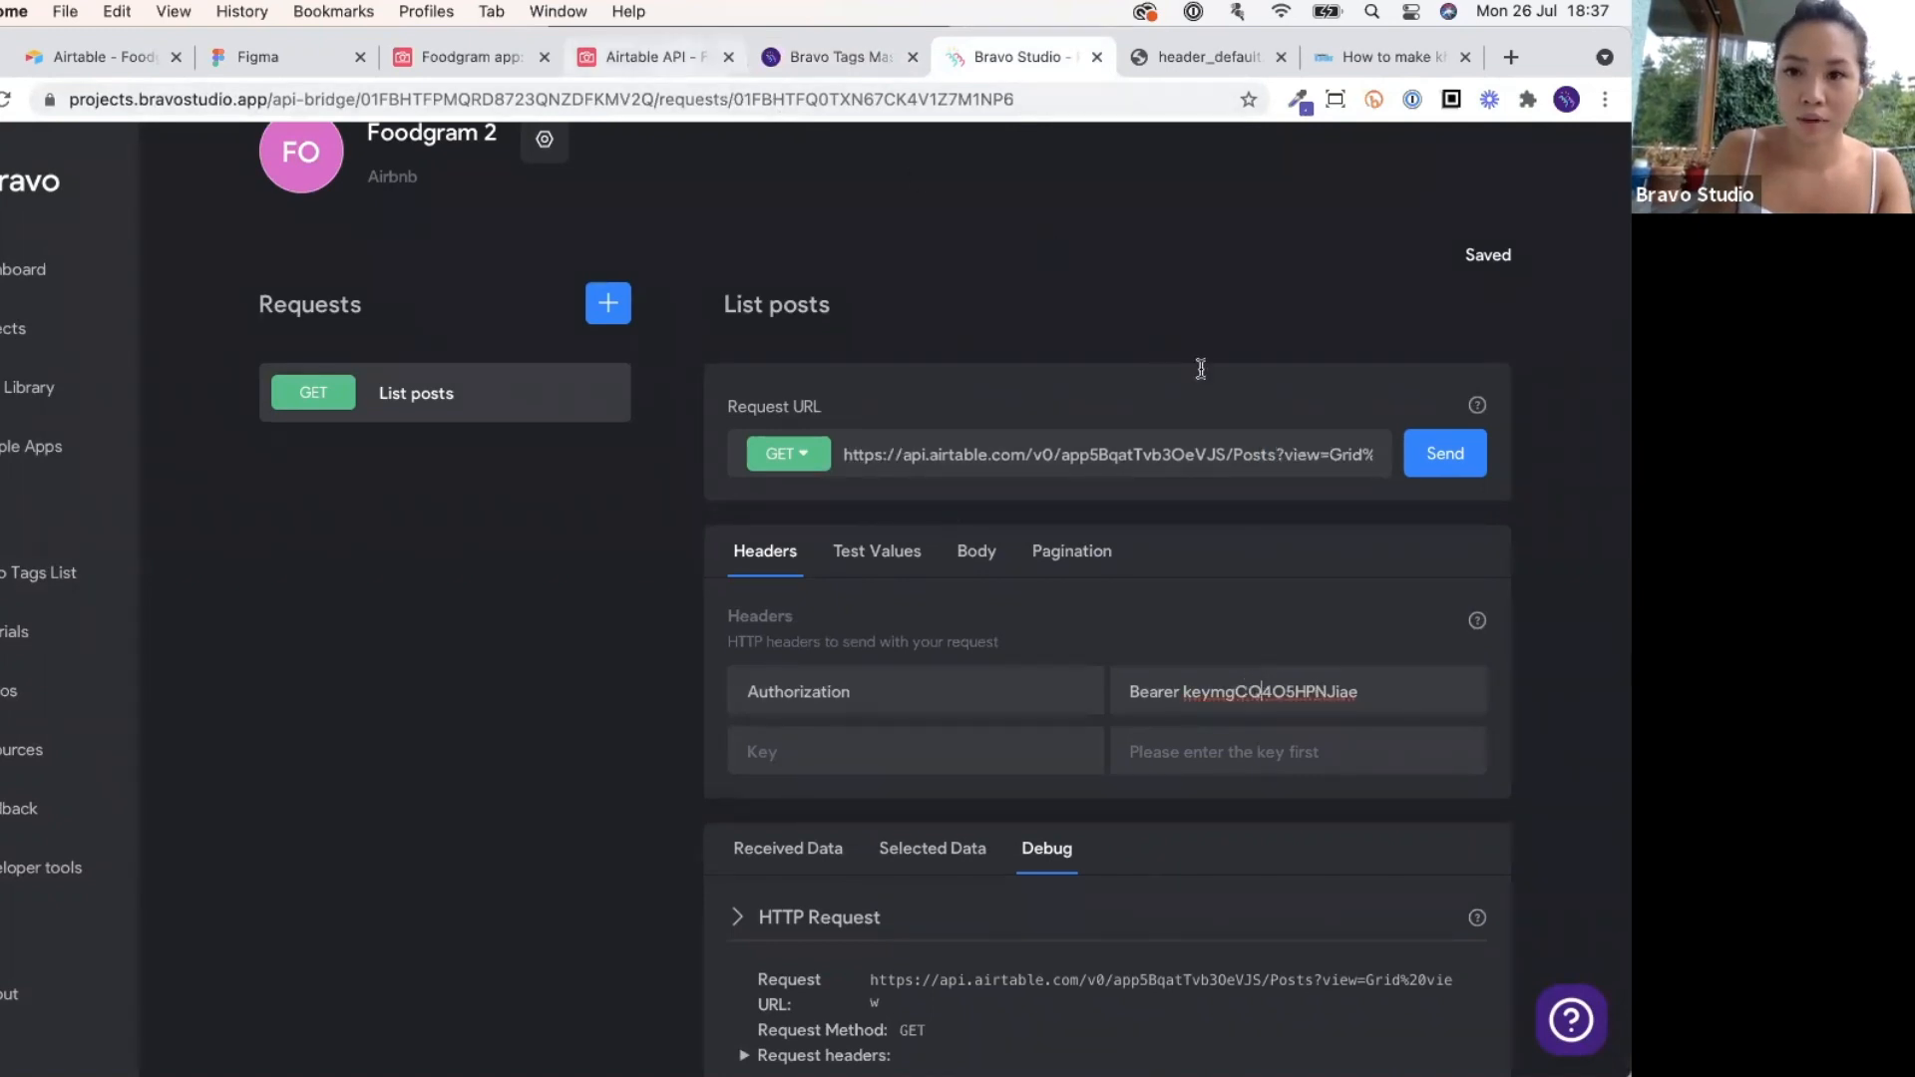
drag(1350, 376, 1112, 379)
key(super+c)
key(ctrl+Tab)
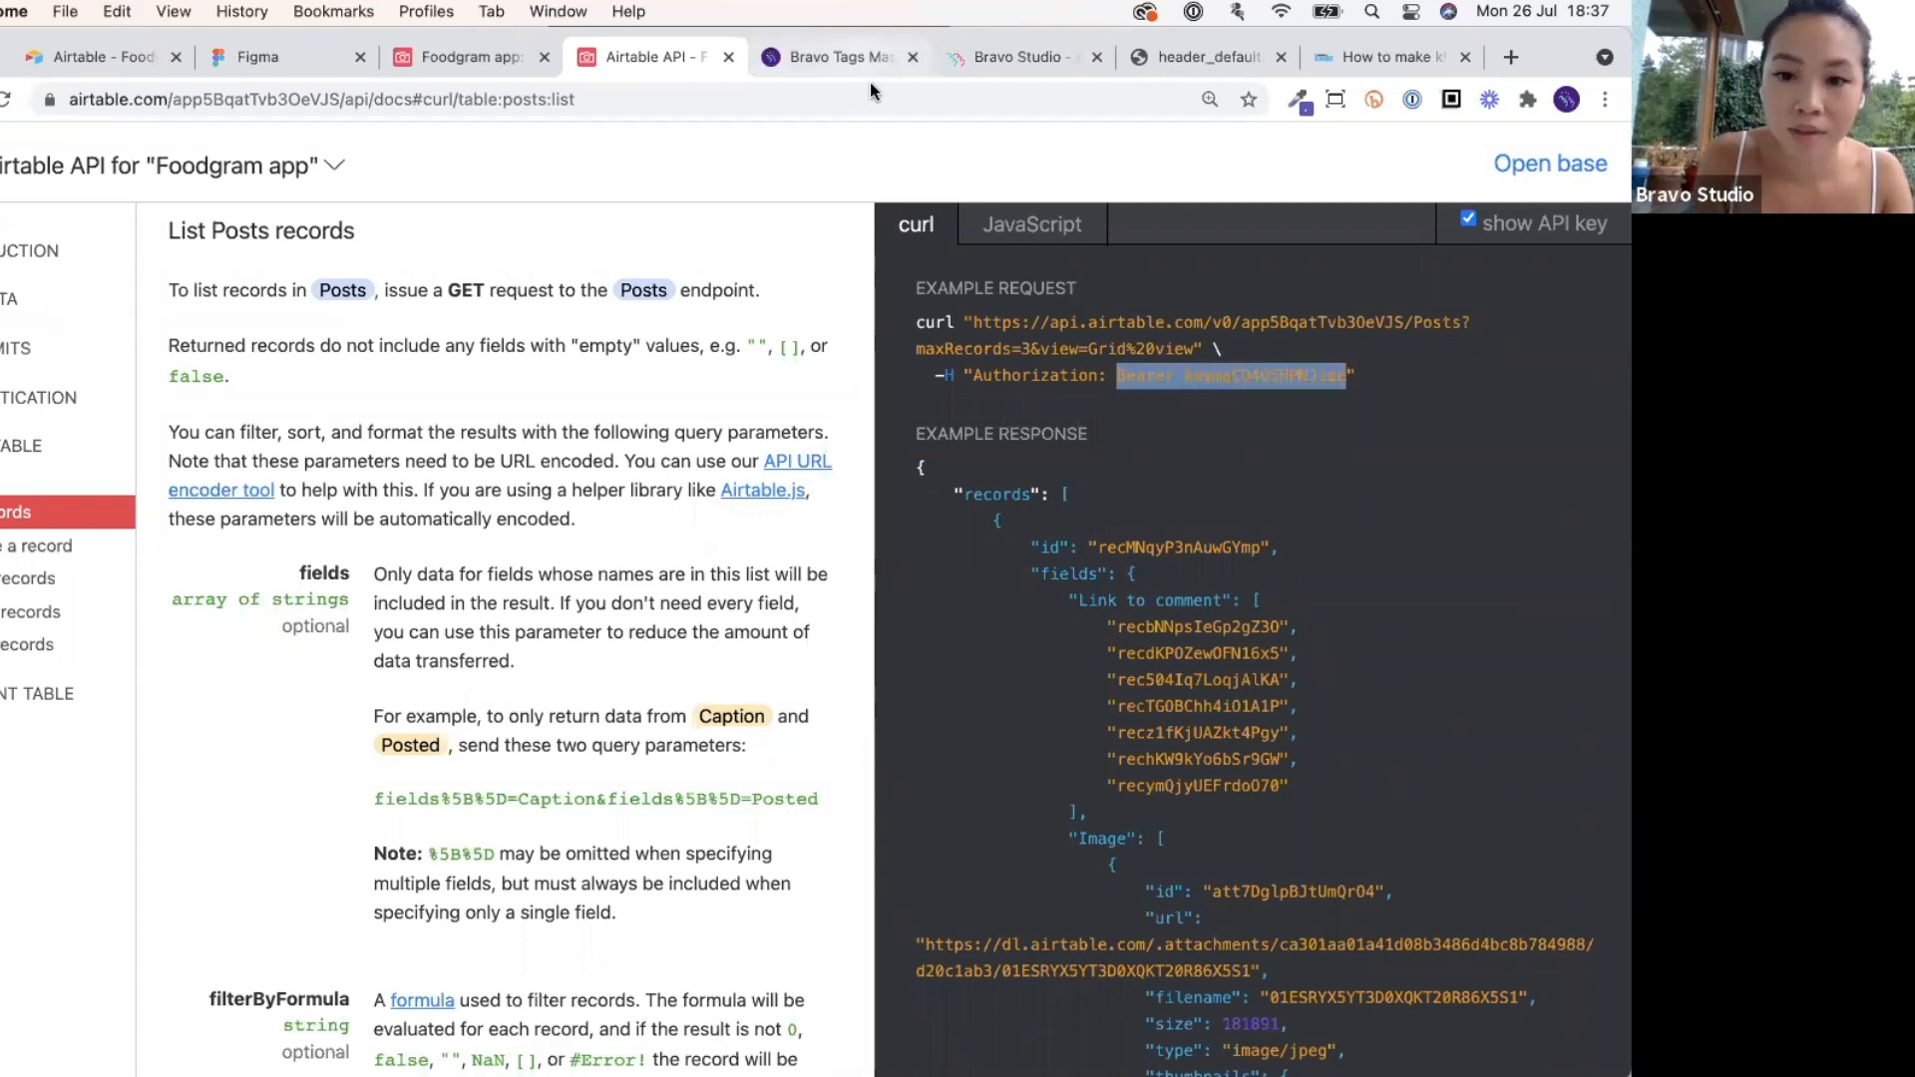
click(1053, 62)
click(1165, 688)
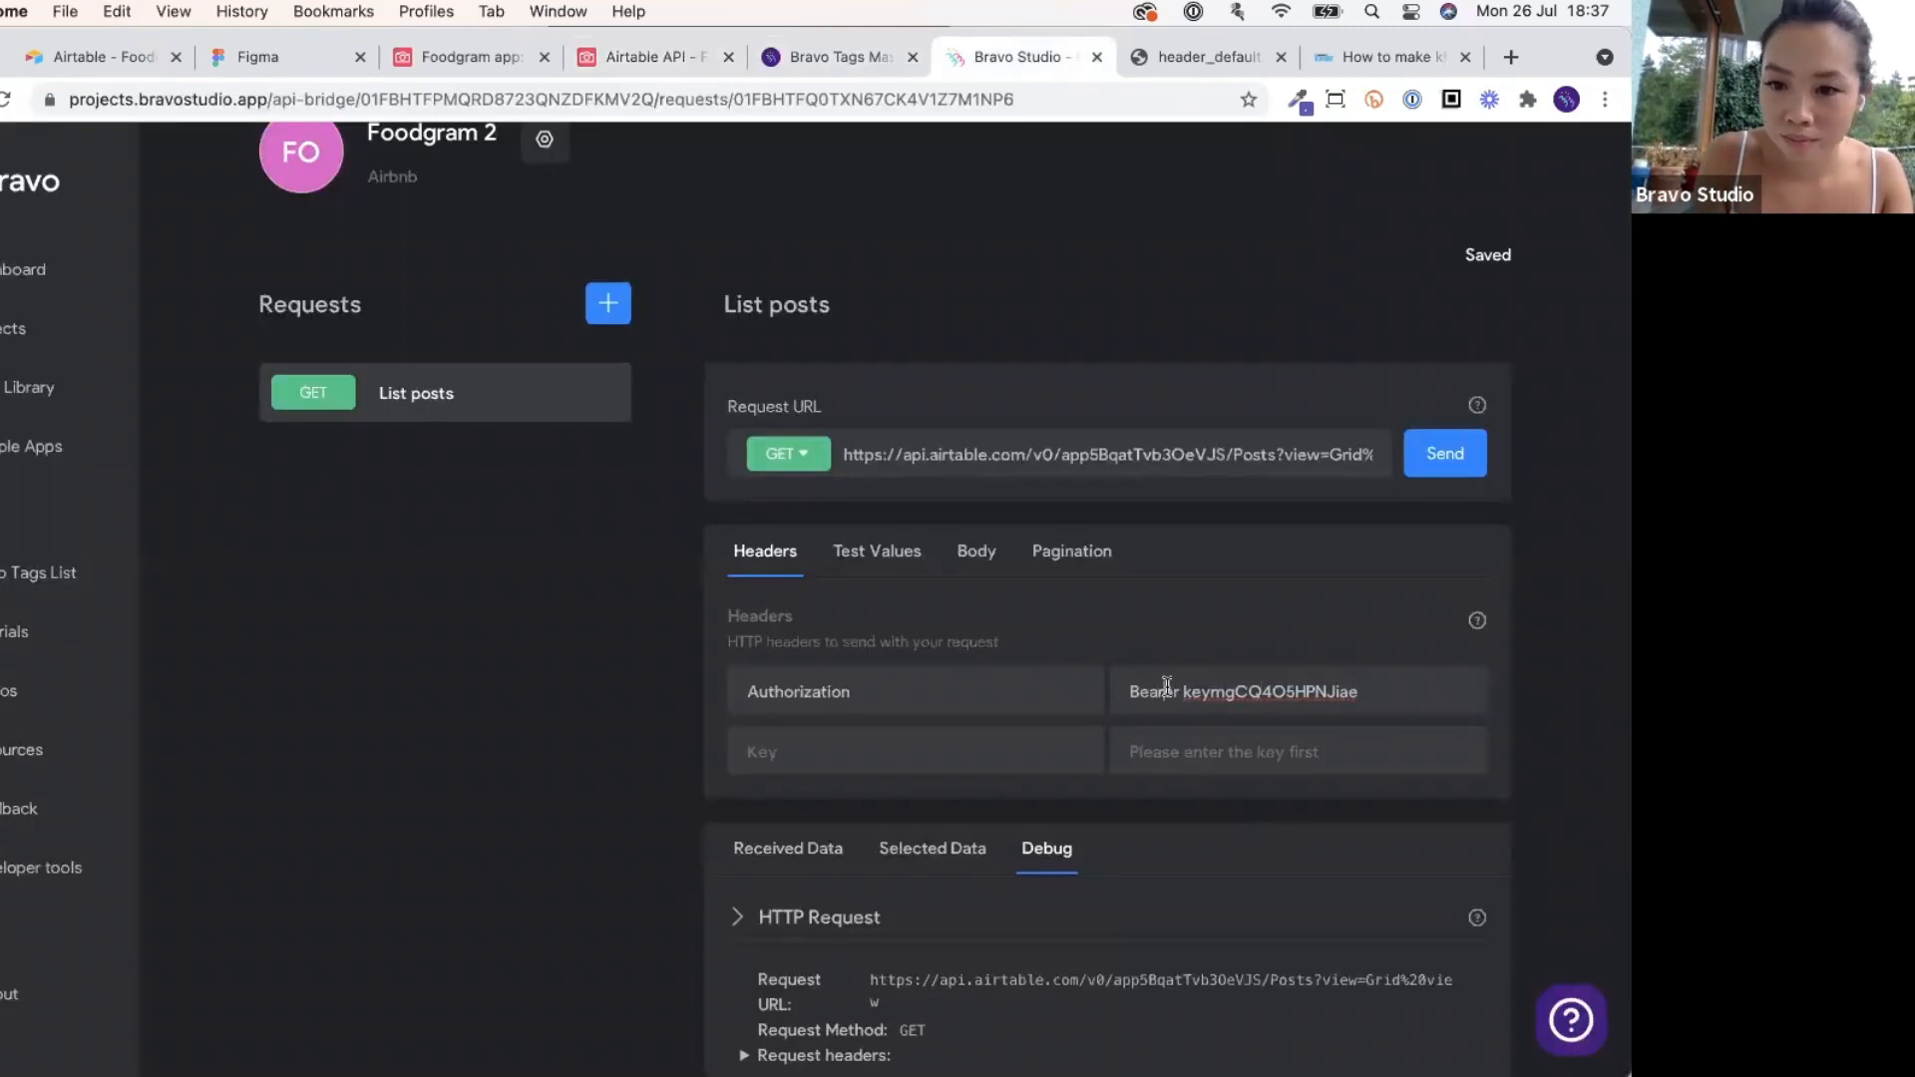
key(super+a)
key(super+v)
double_click(801, 695)
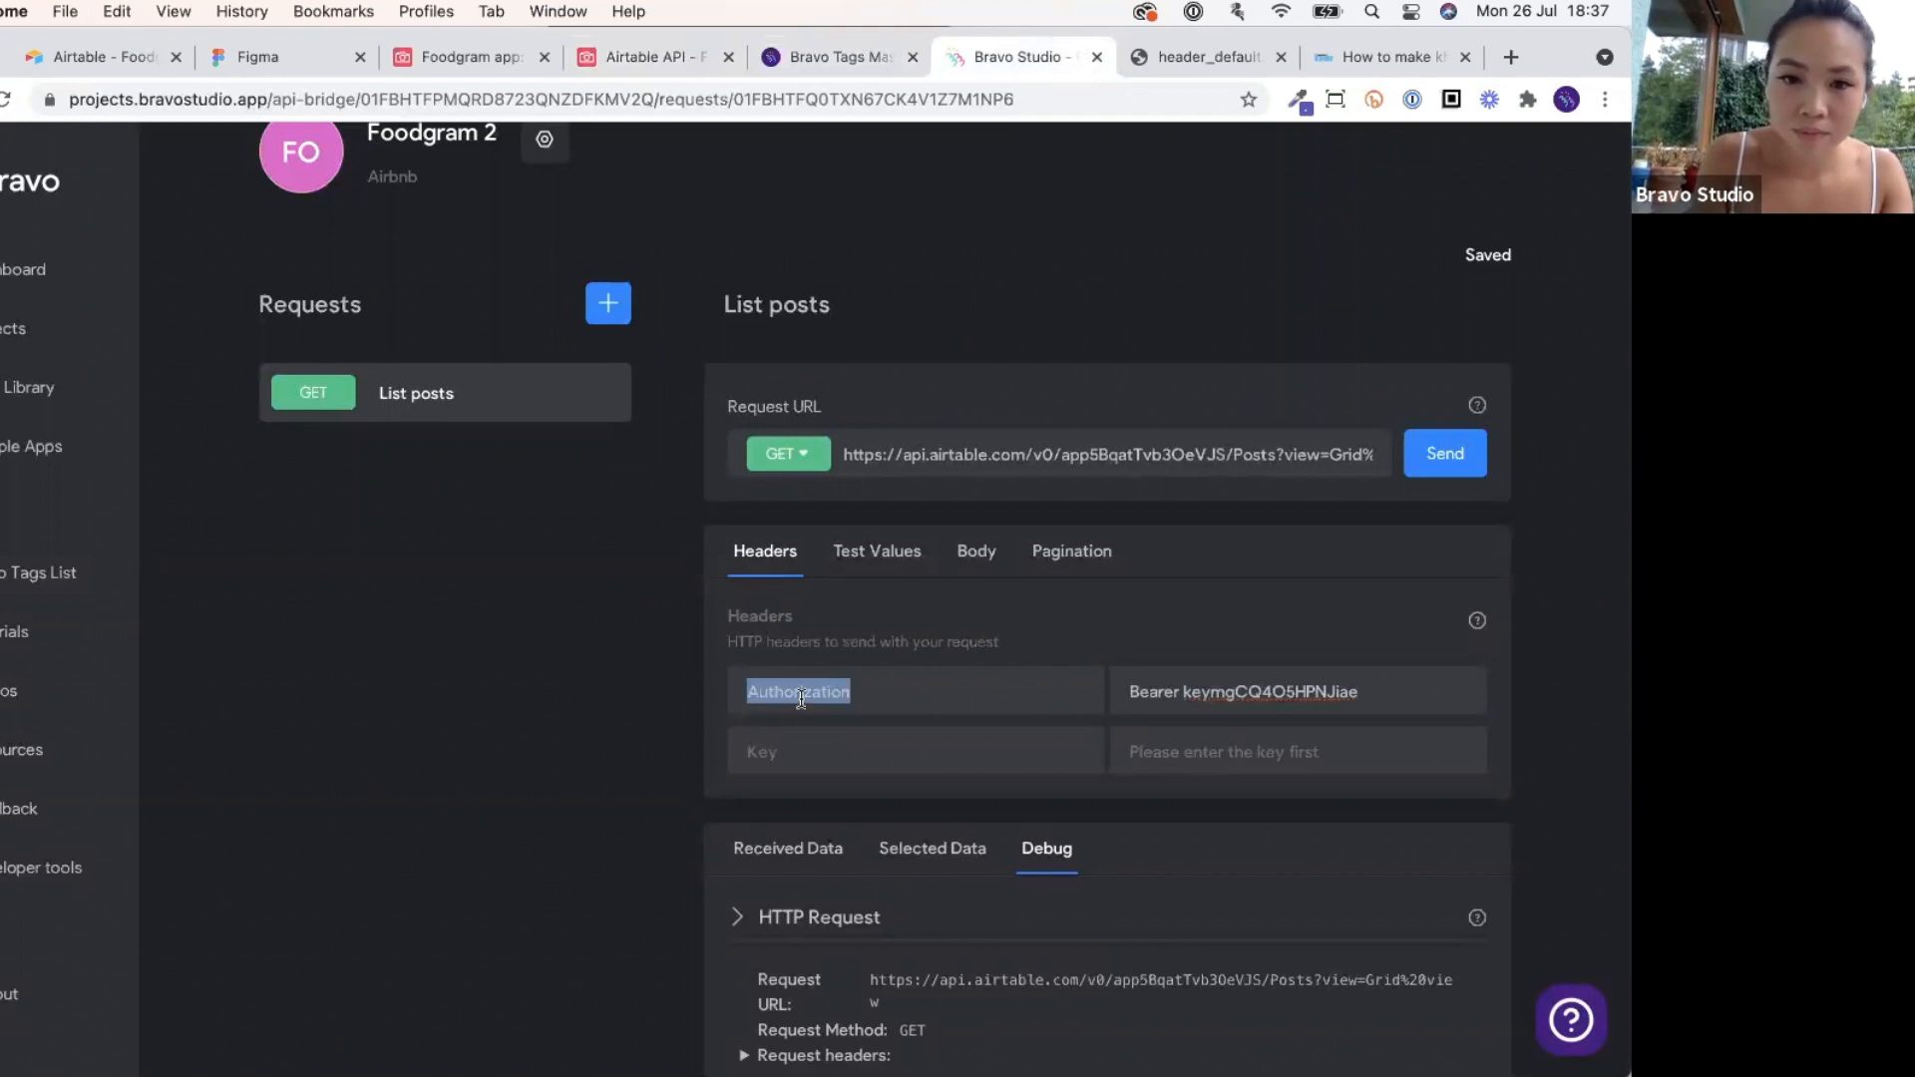
click(740, 695)
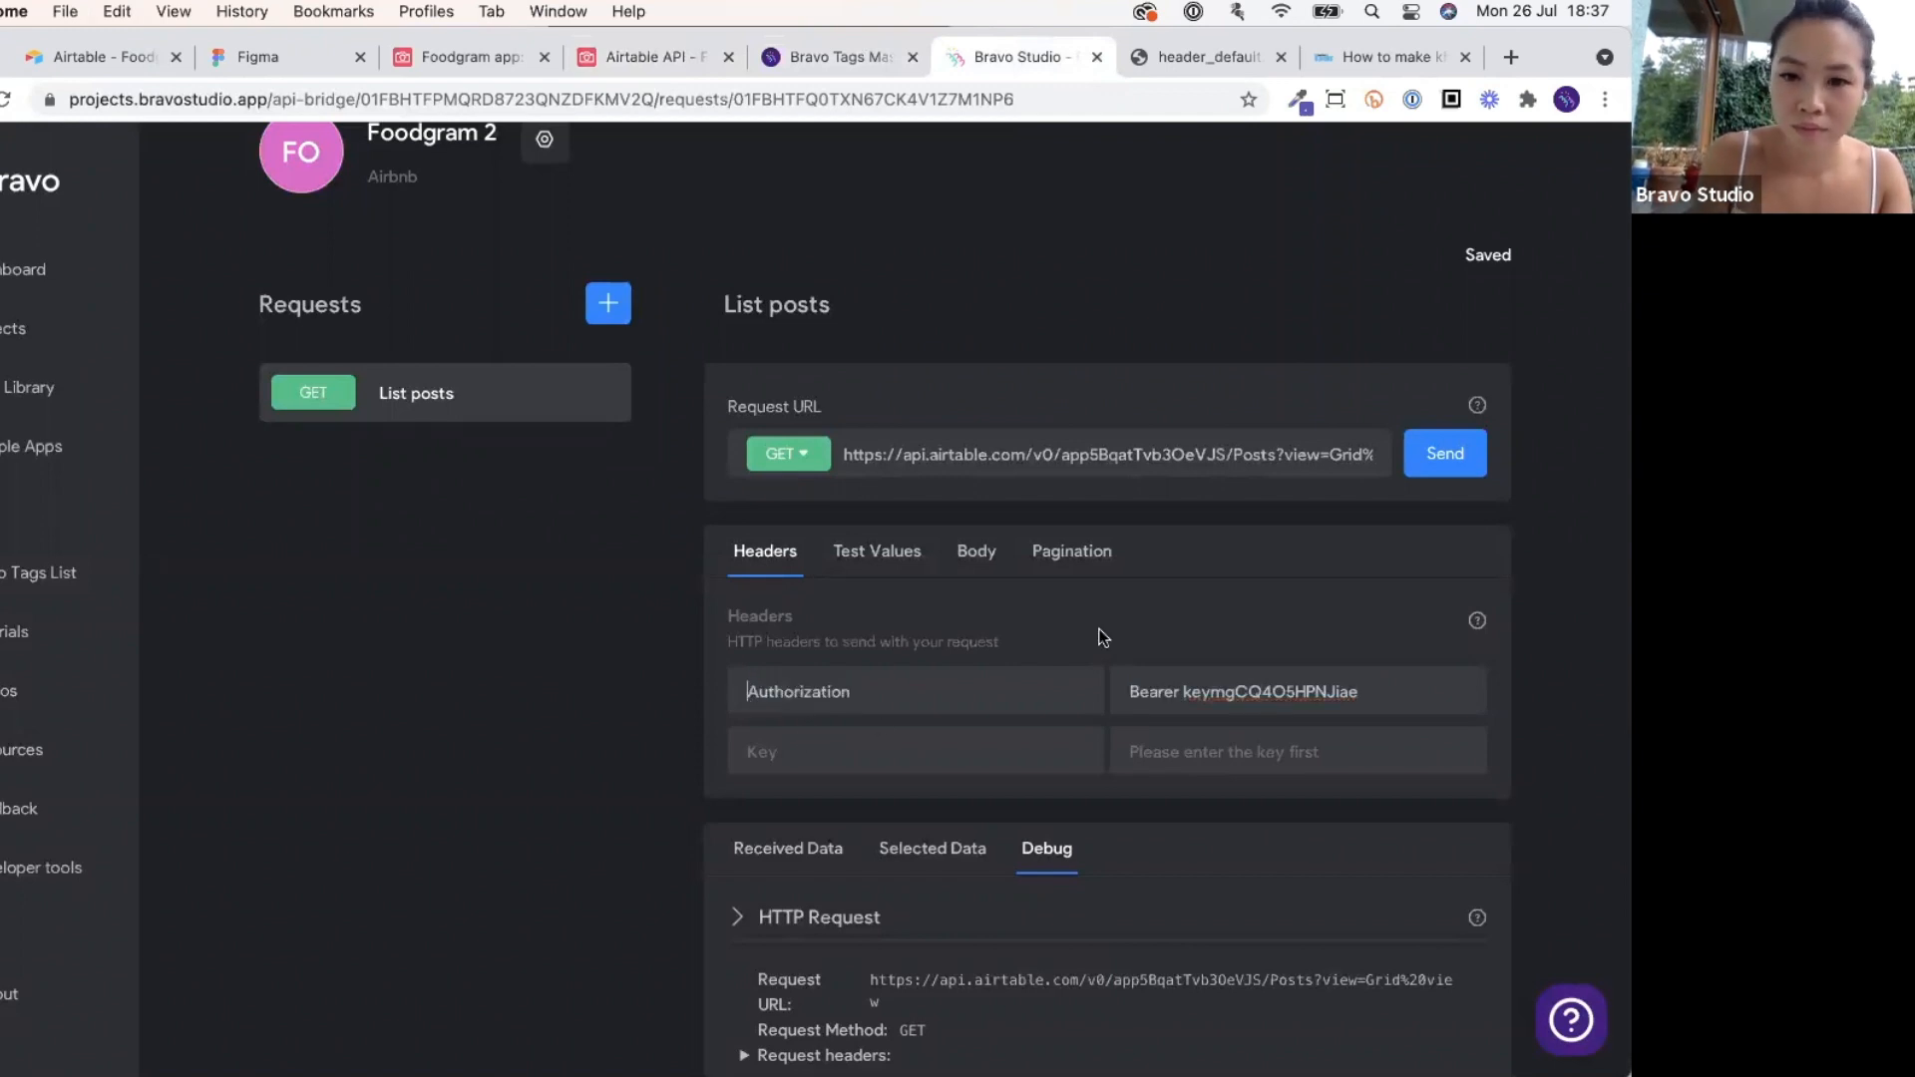
Resend the List posts request and browse the returned Posts records in Received Data.
click(828, 850)
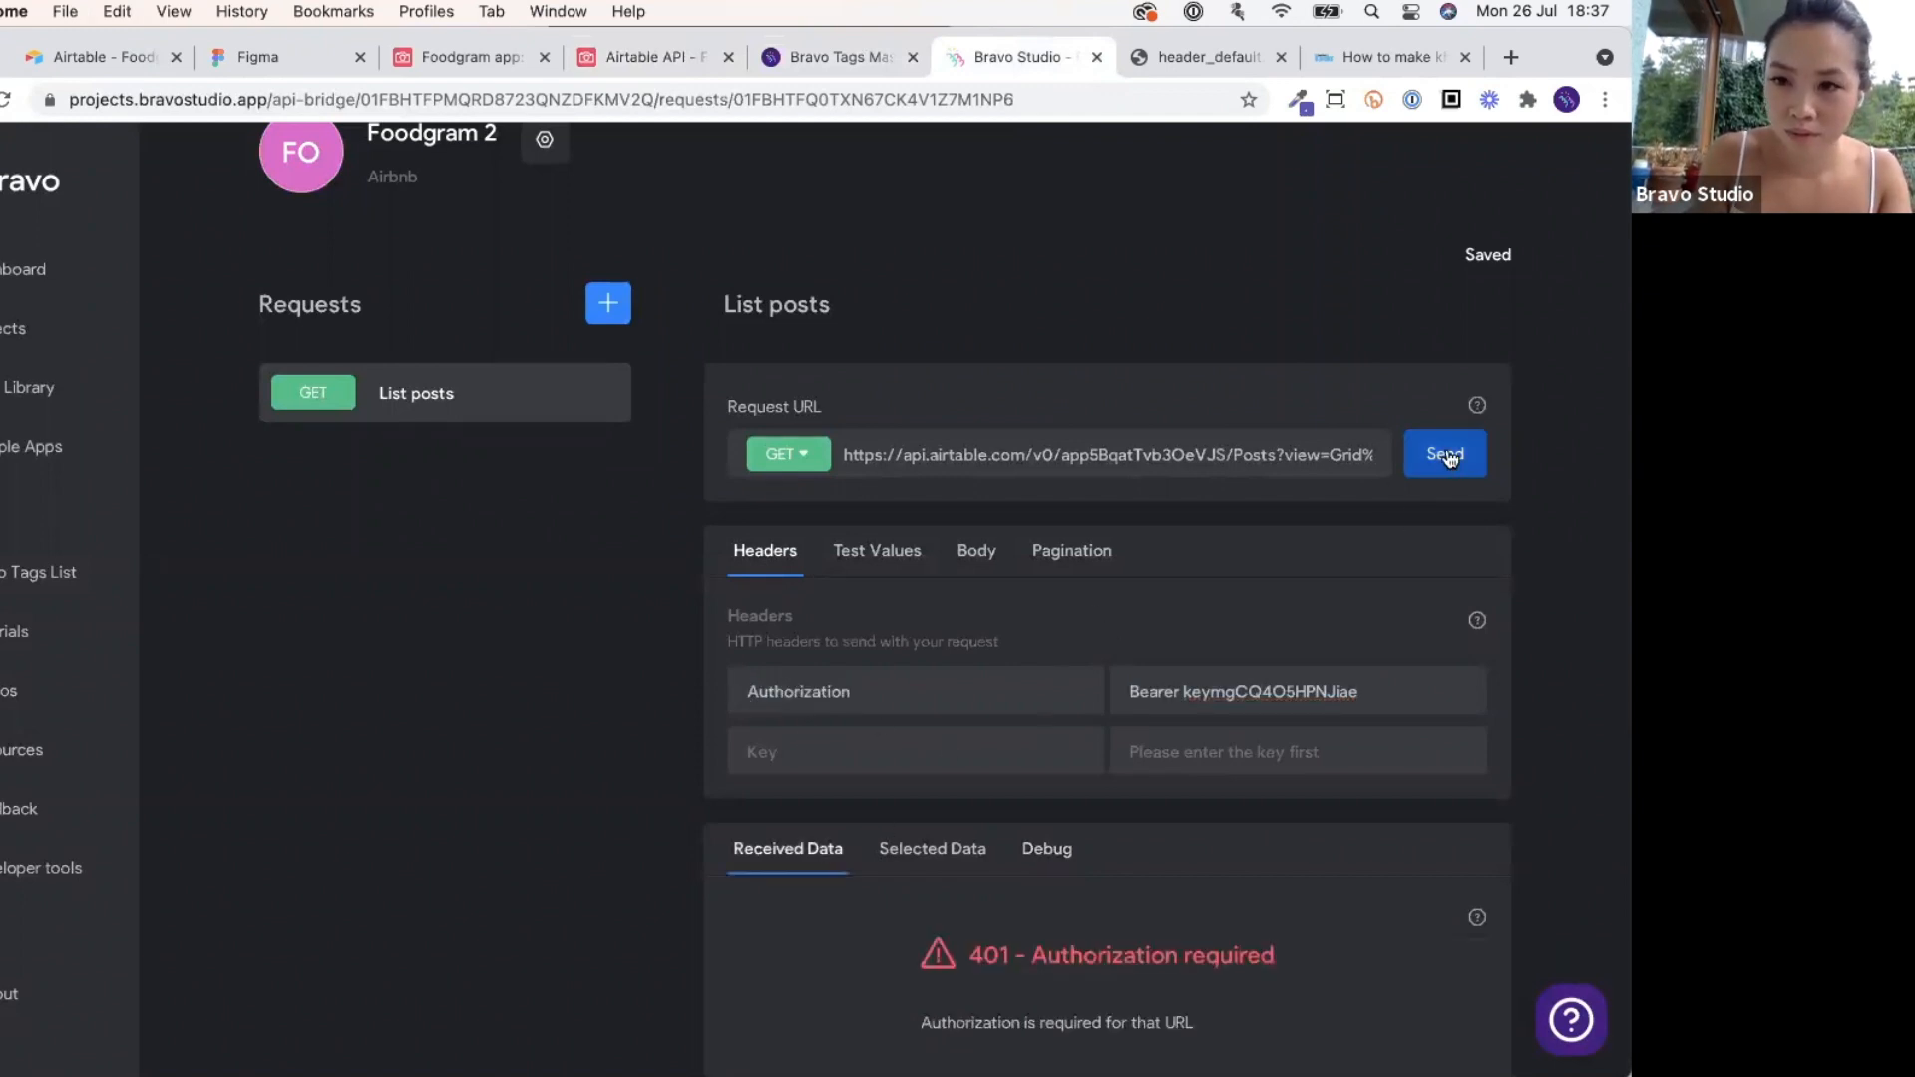
click(1436, 459)
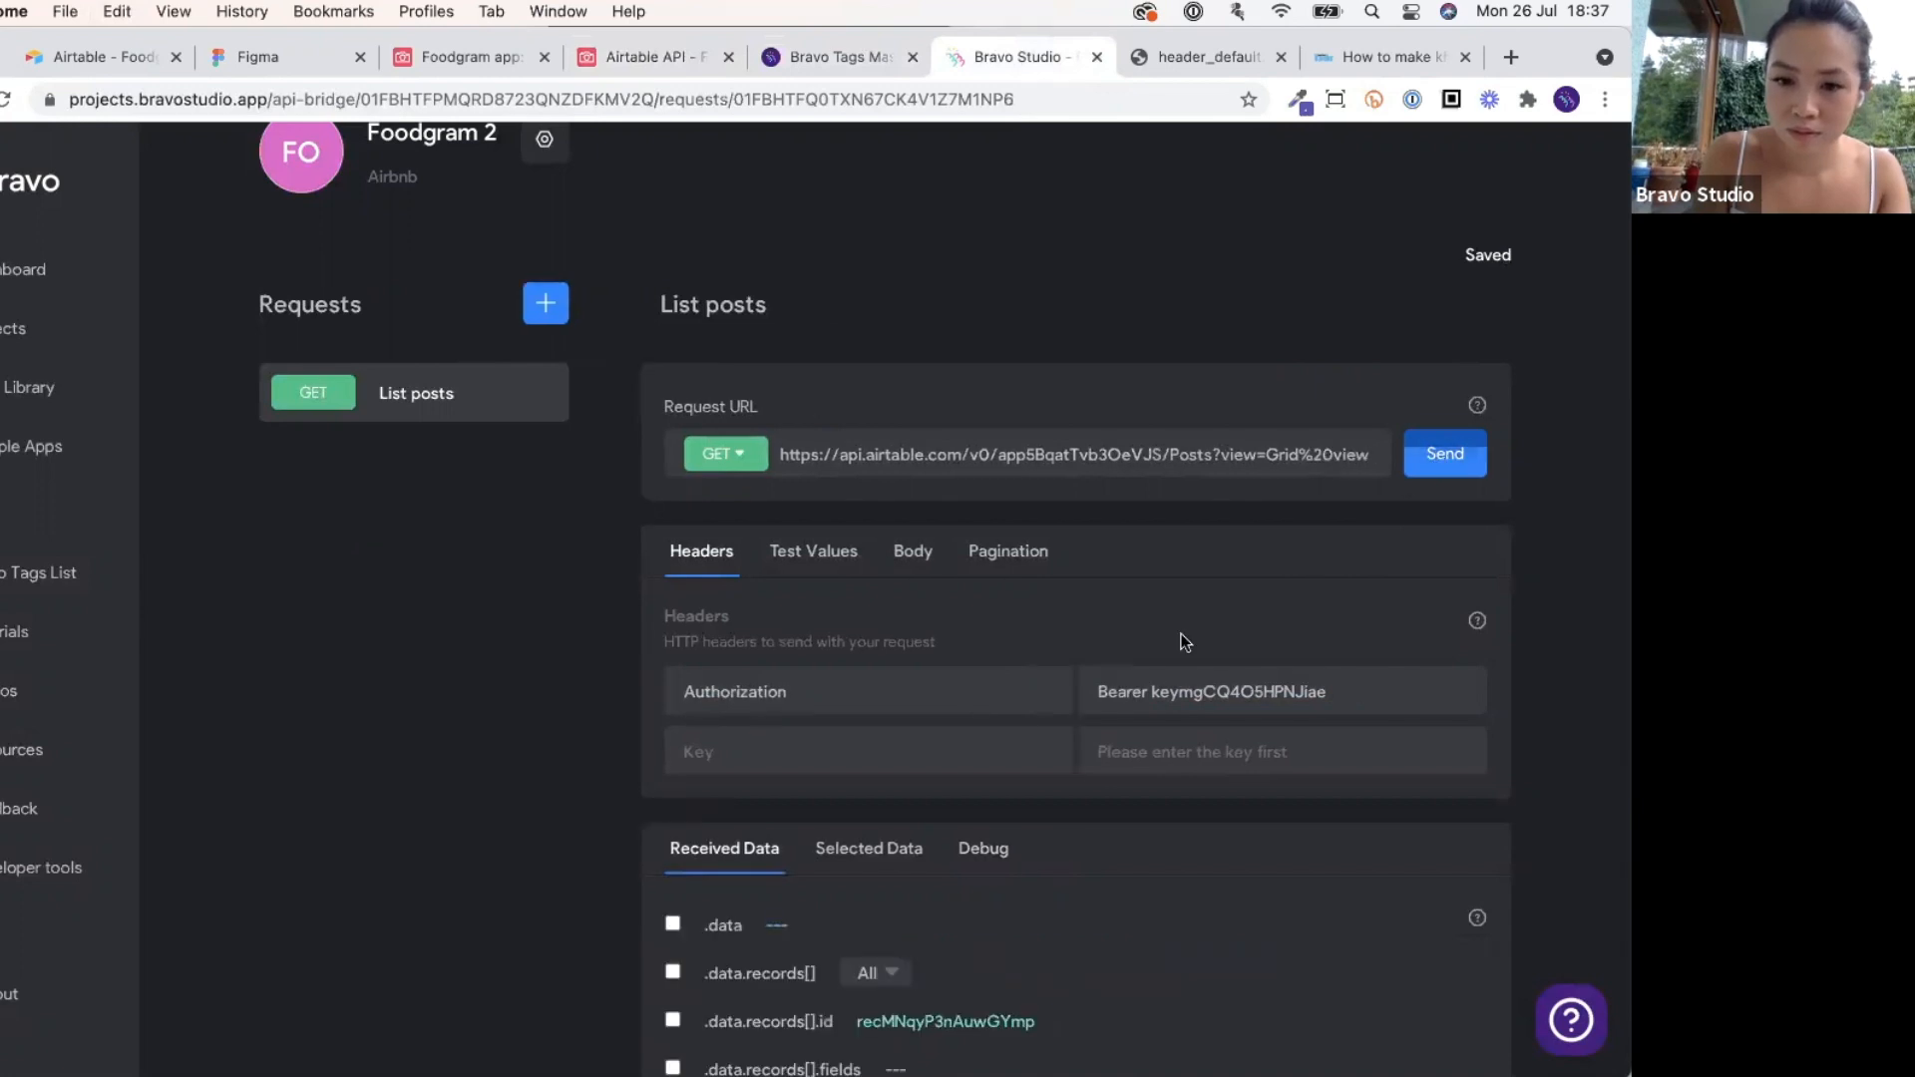
scroll(1181, 627, down, 2)
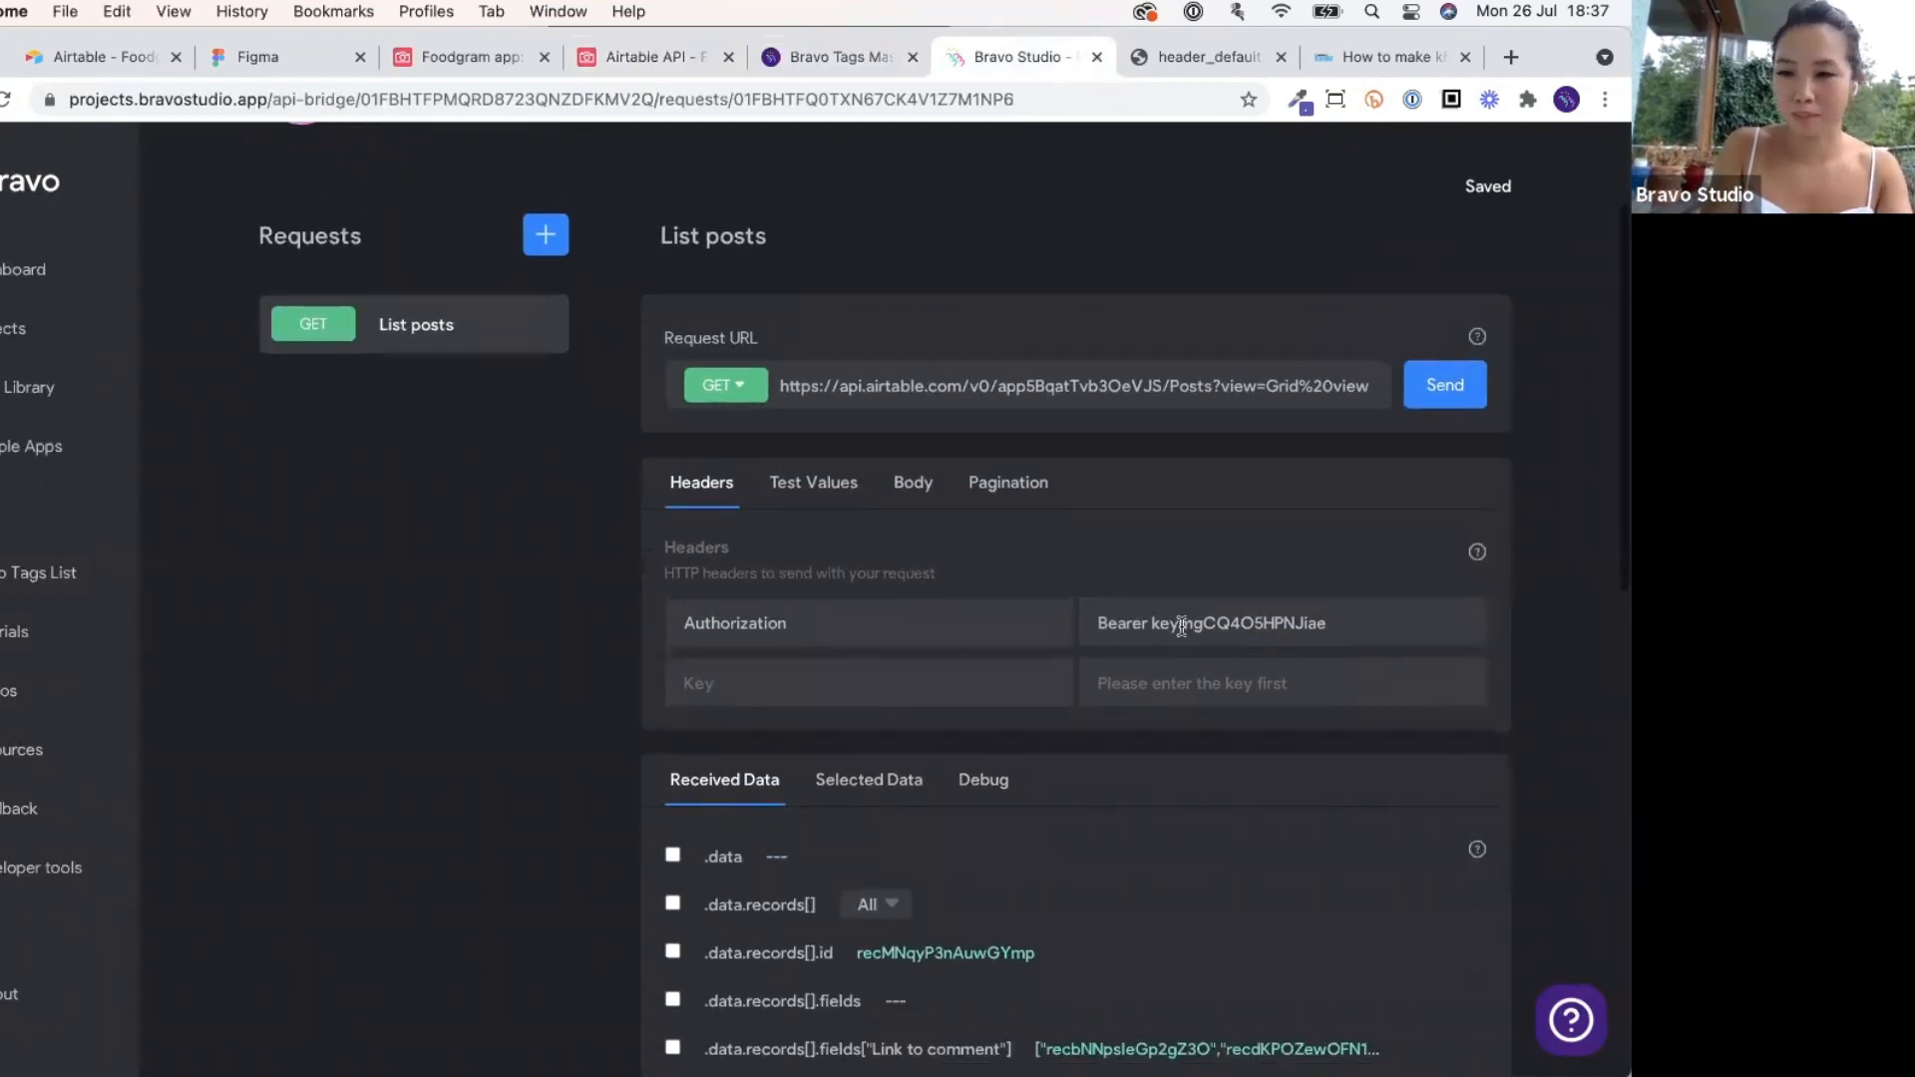
scroll(1182, 626, down, 2)
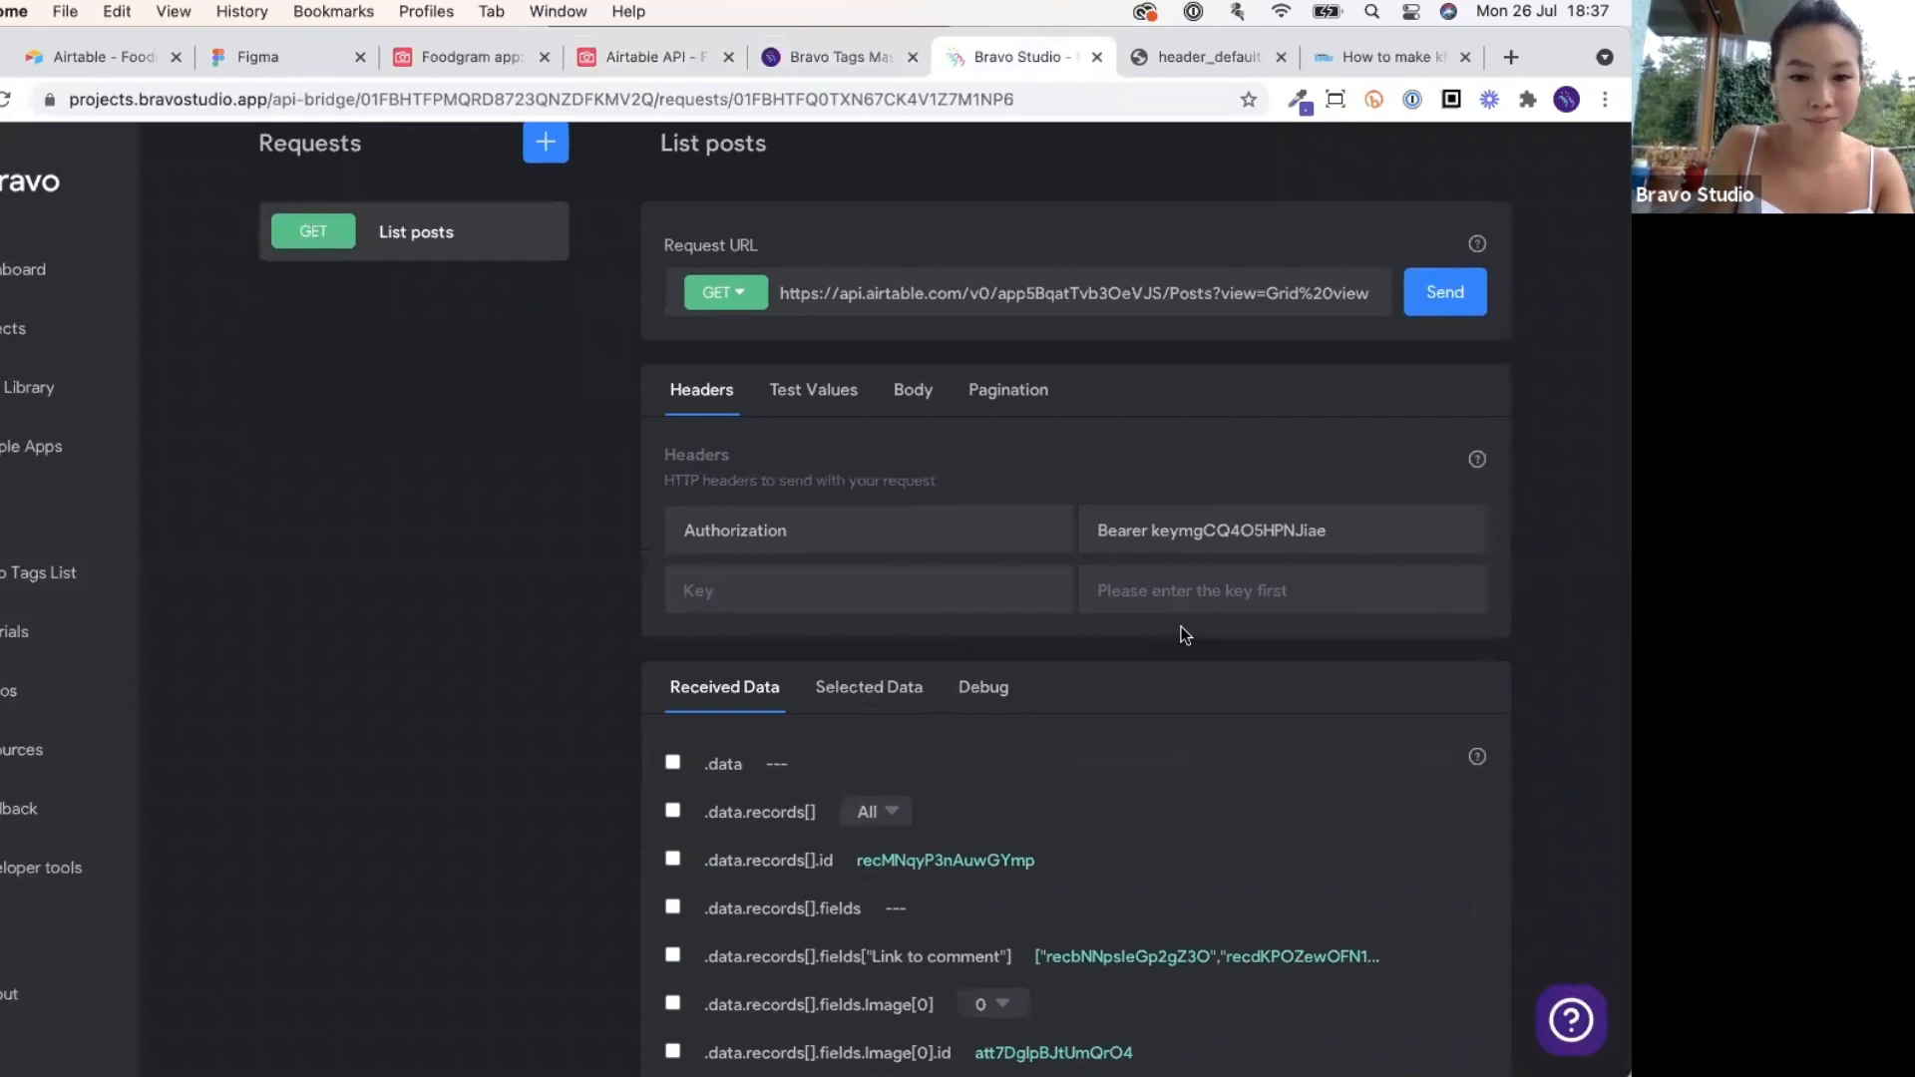
scroll(1181, 627, down, 4)
scroll(1181, 626, up, 2)
scroll(1181, 626, down, 3)
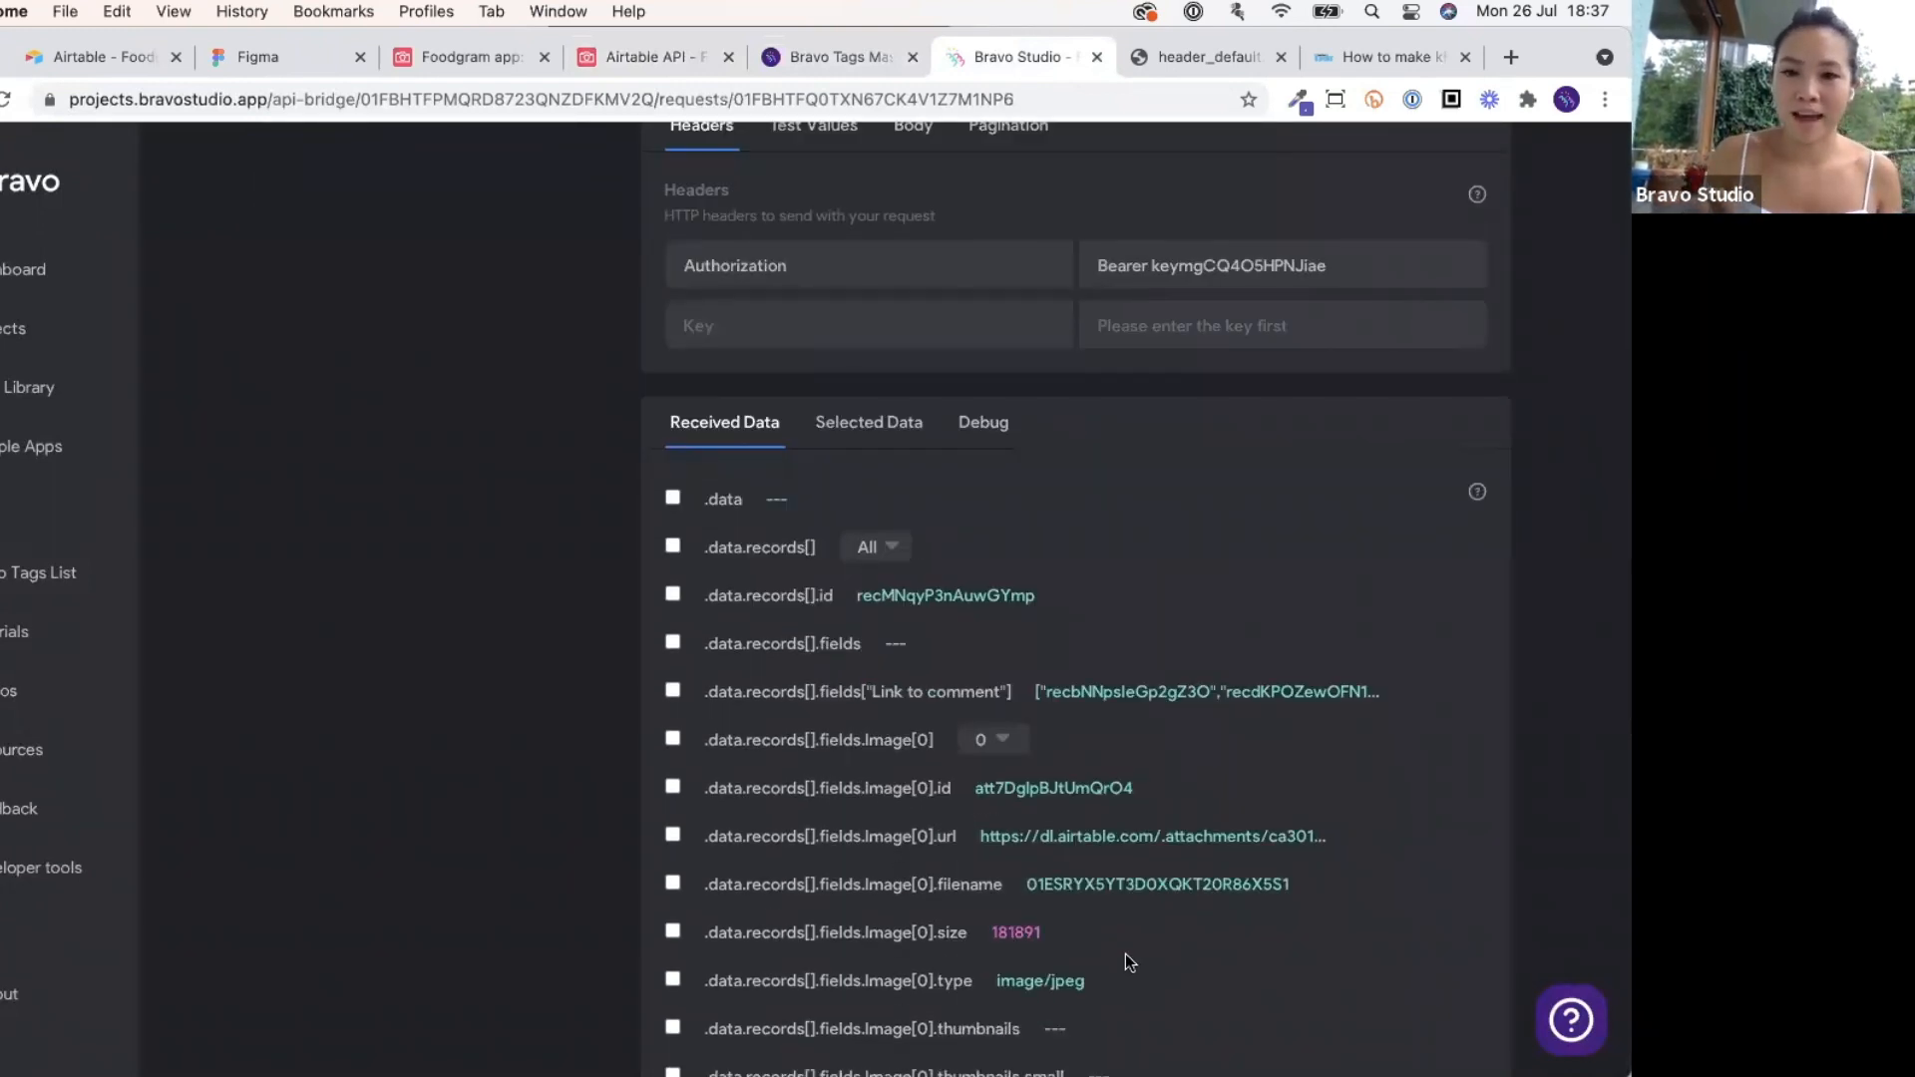
scroll(1126, 963, up, 12)
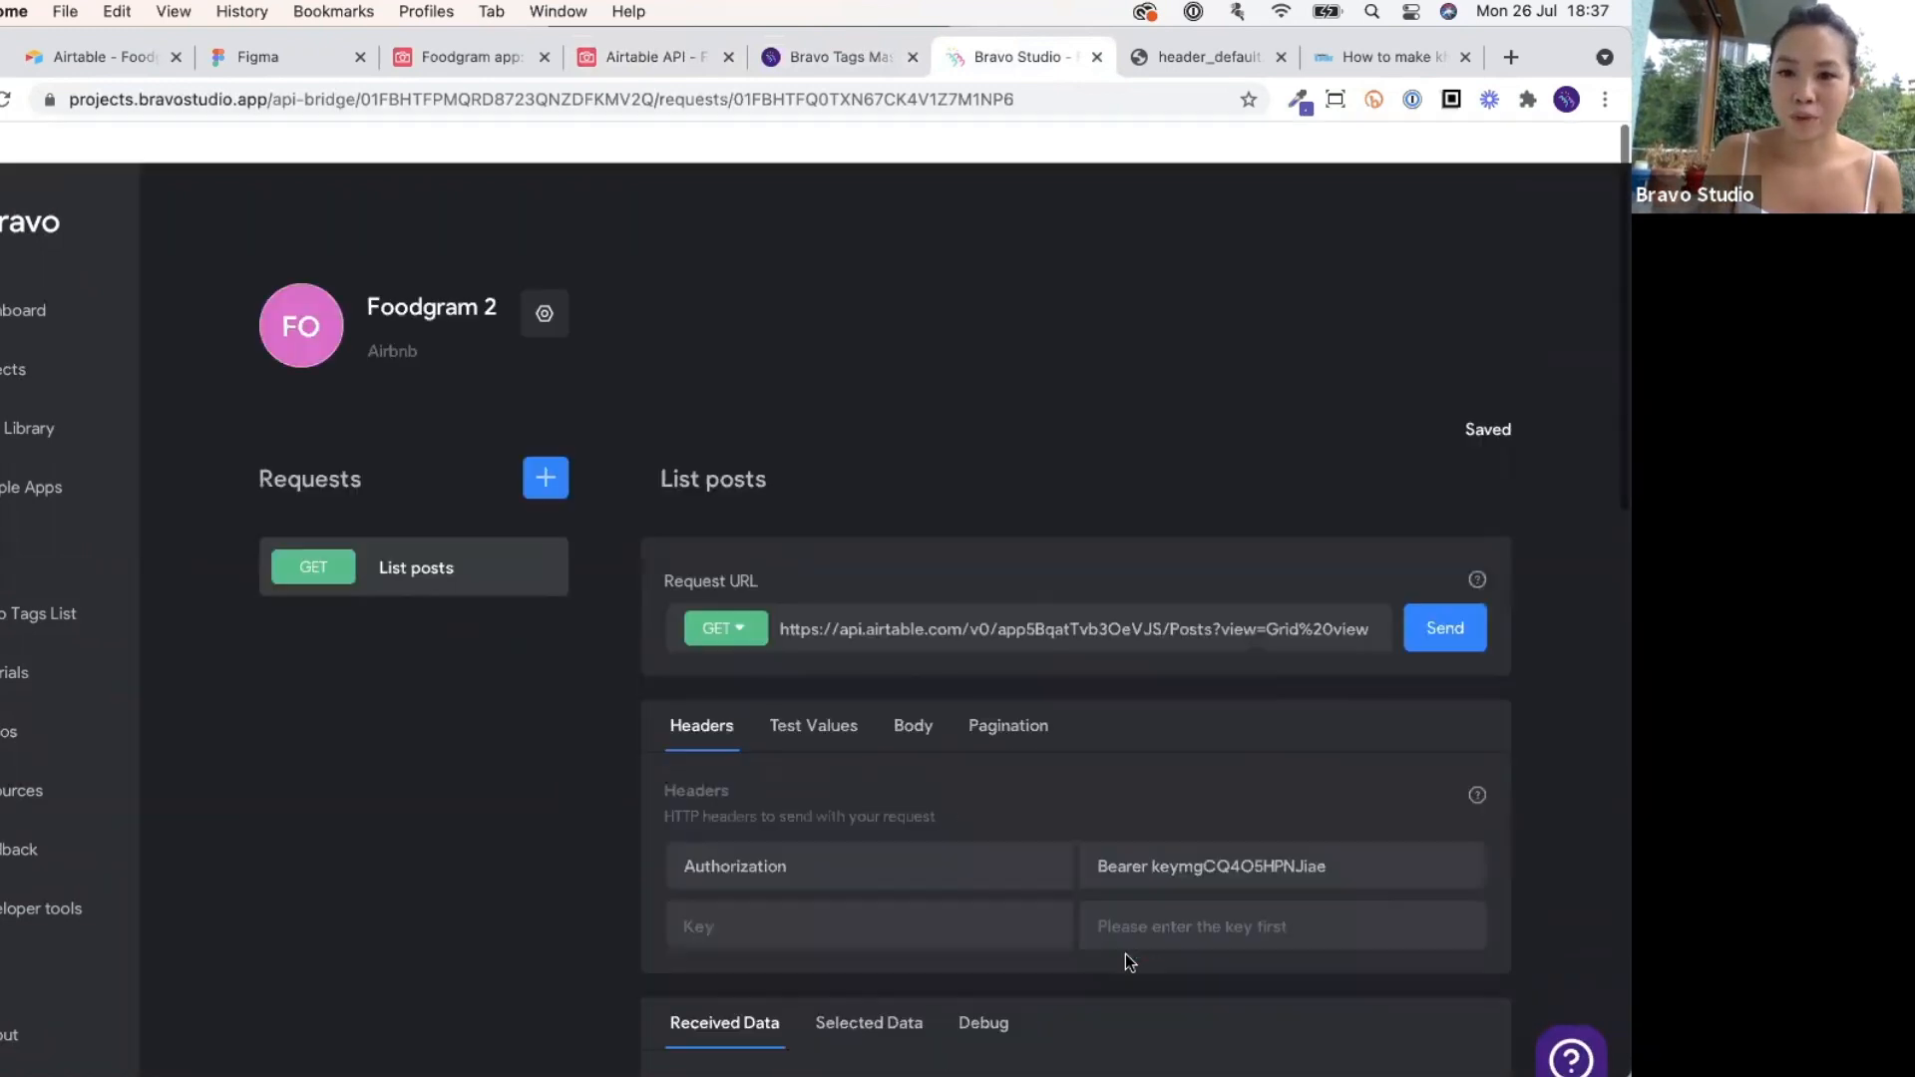
scroll(1125, 962, down, 13)
Confirm the 200 OK status in Debug, then review the Image, Caption and Posted fields.
click(980, 387)
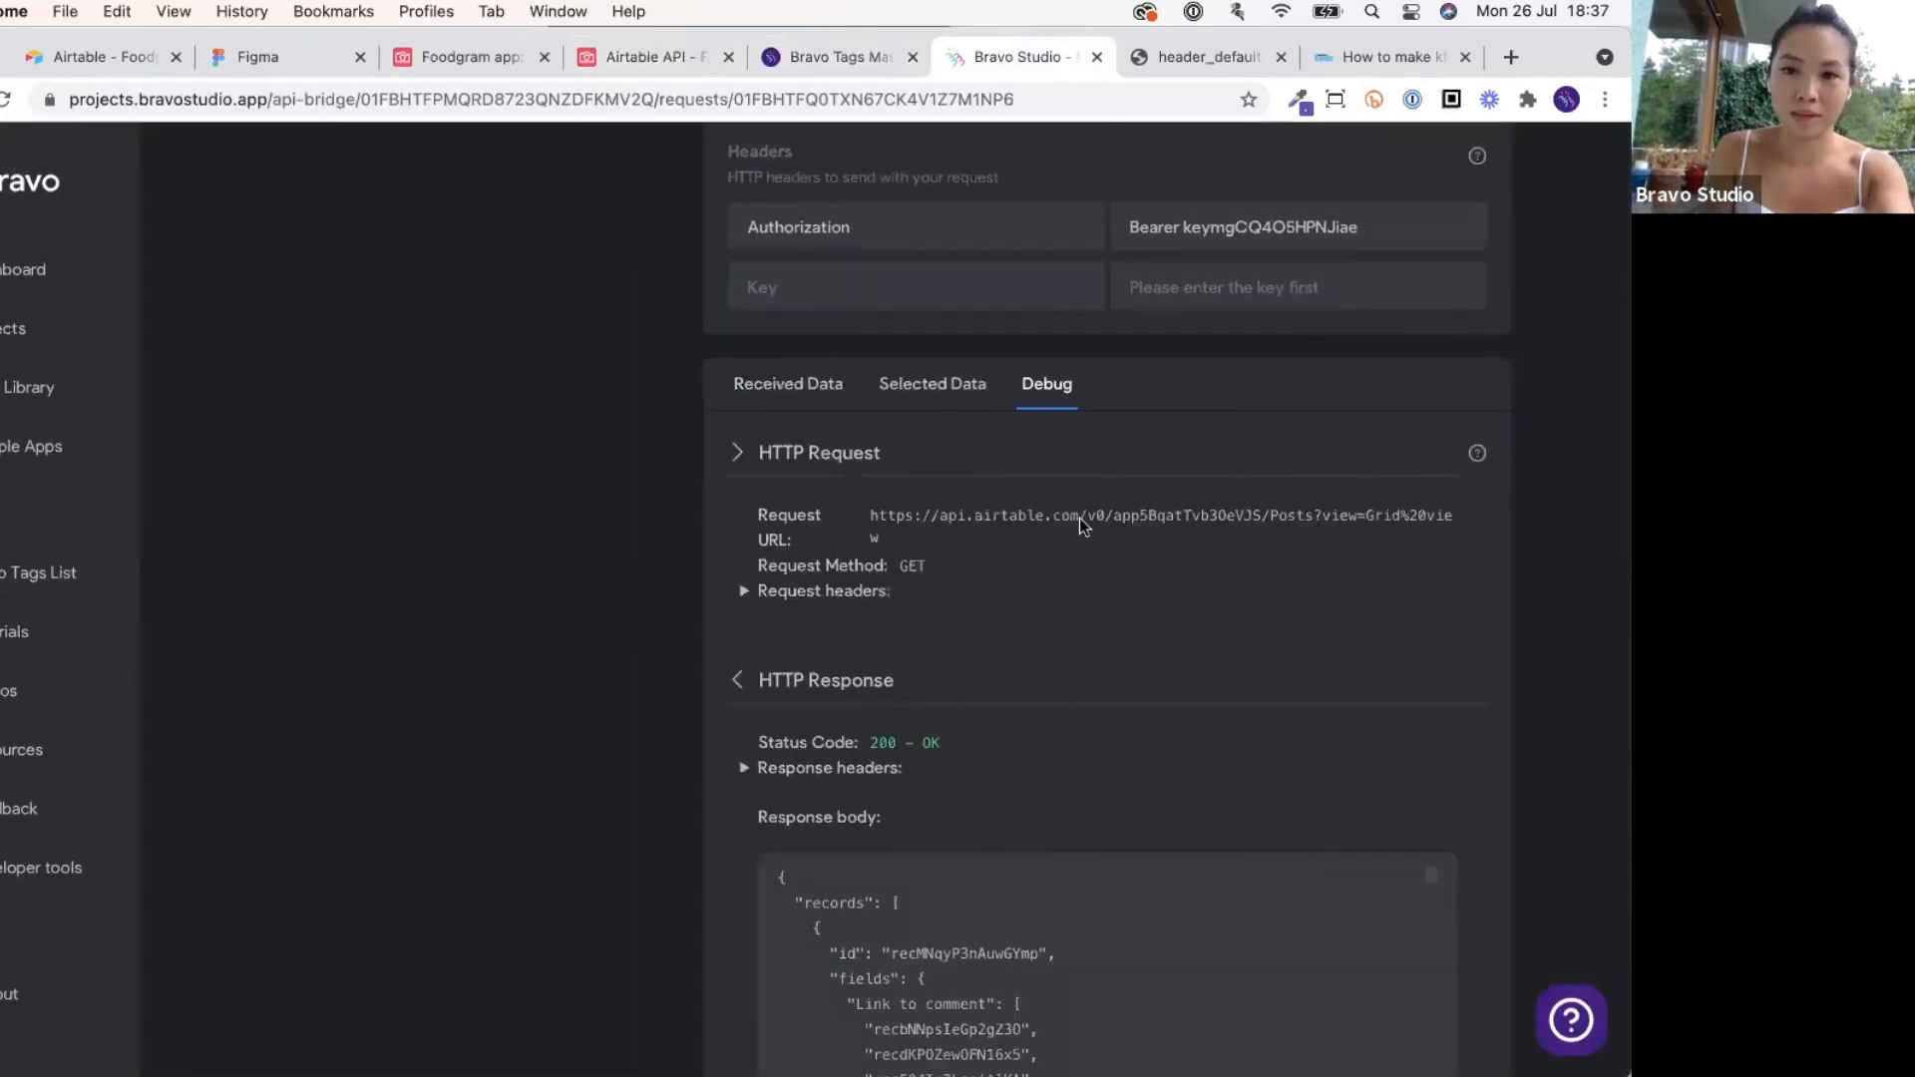
scroll(1079, 518, down, 3)
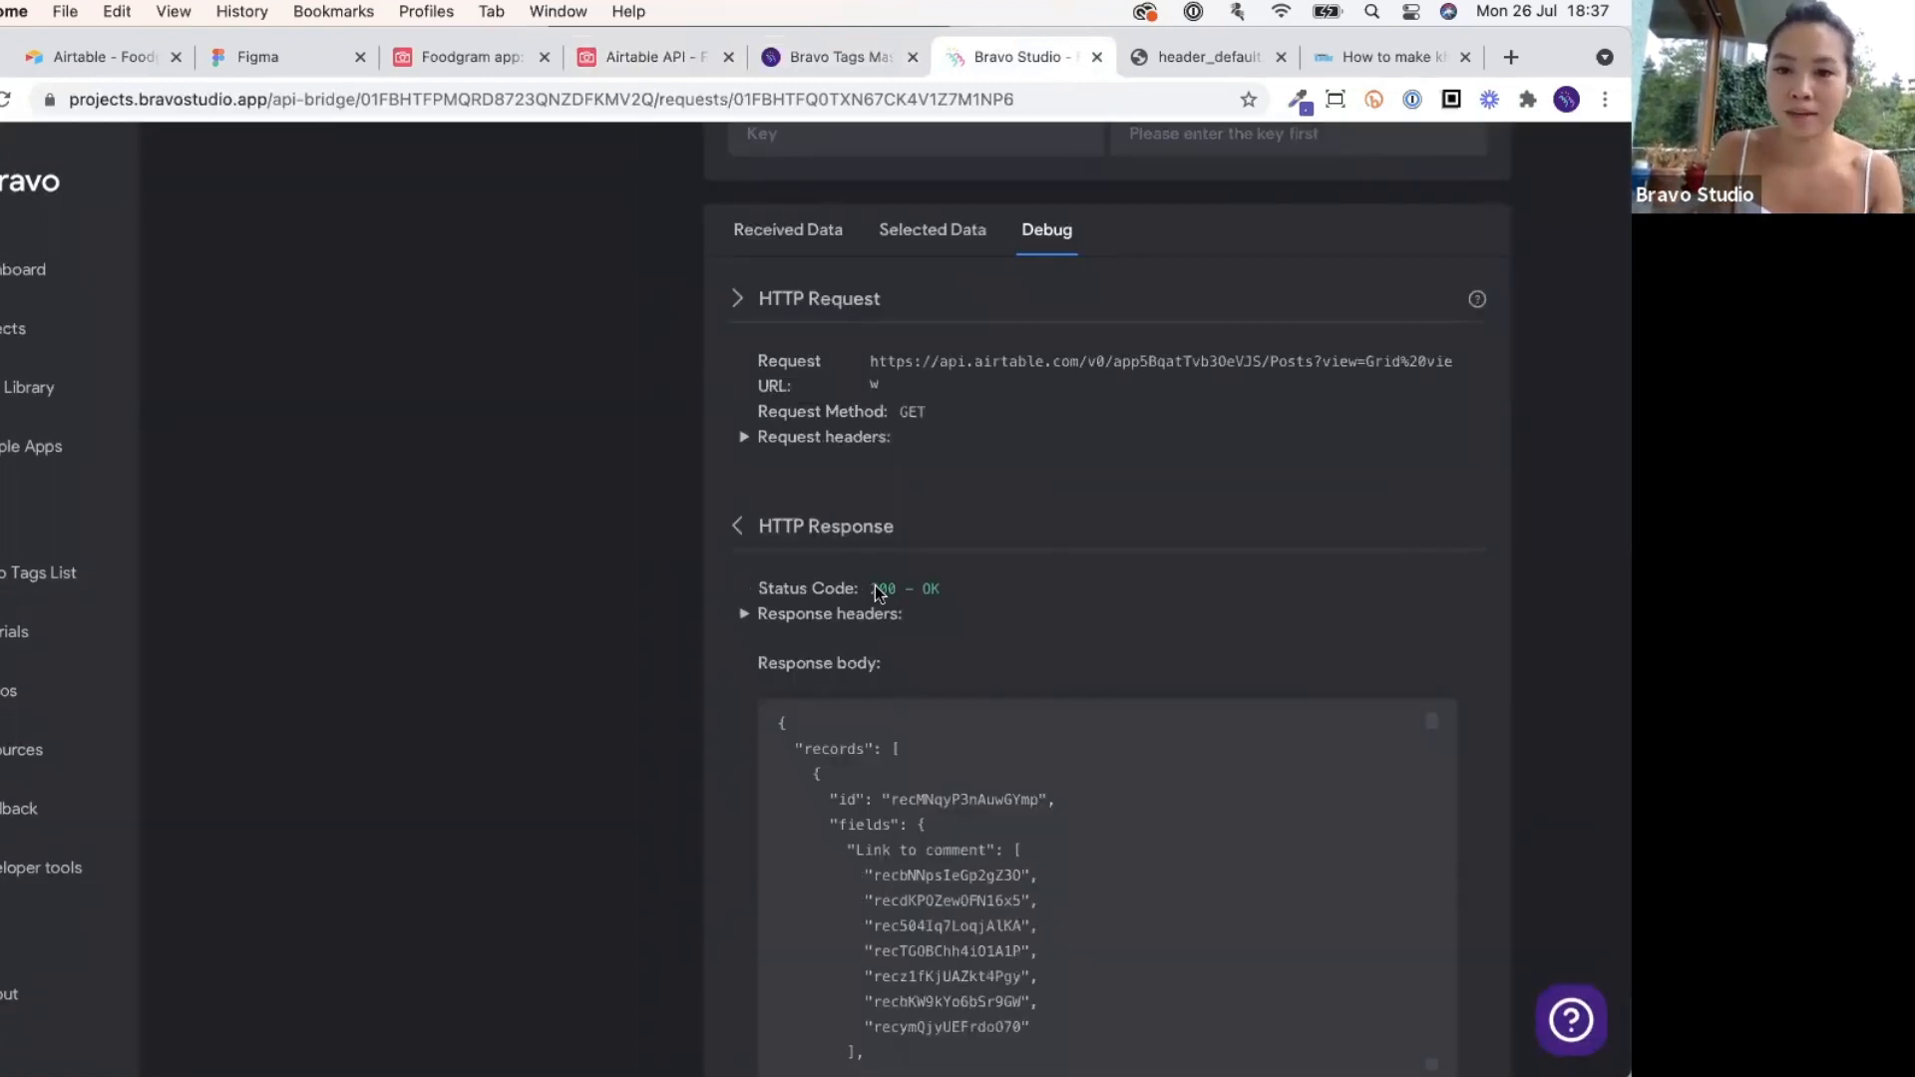
scroll(853, 362, up, 1)
scroll(852, 362, up, 1)
click(782, 299)
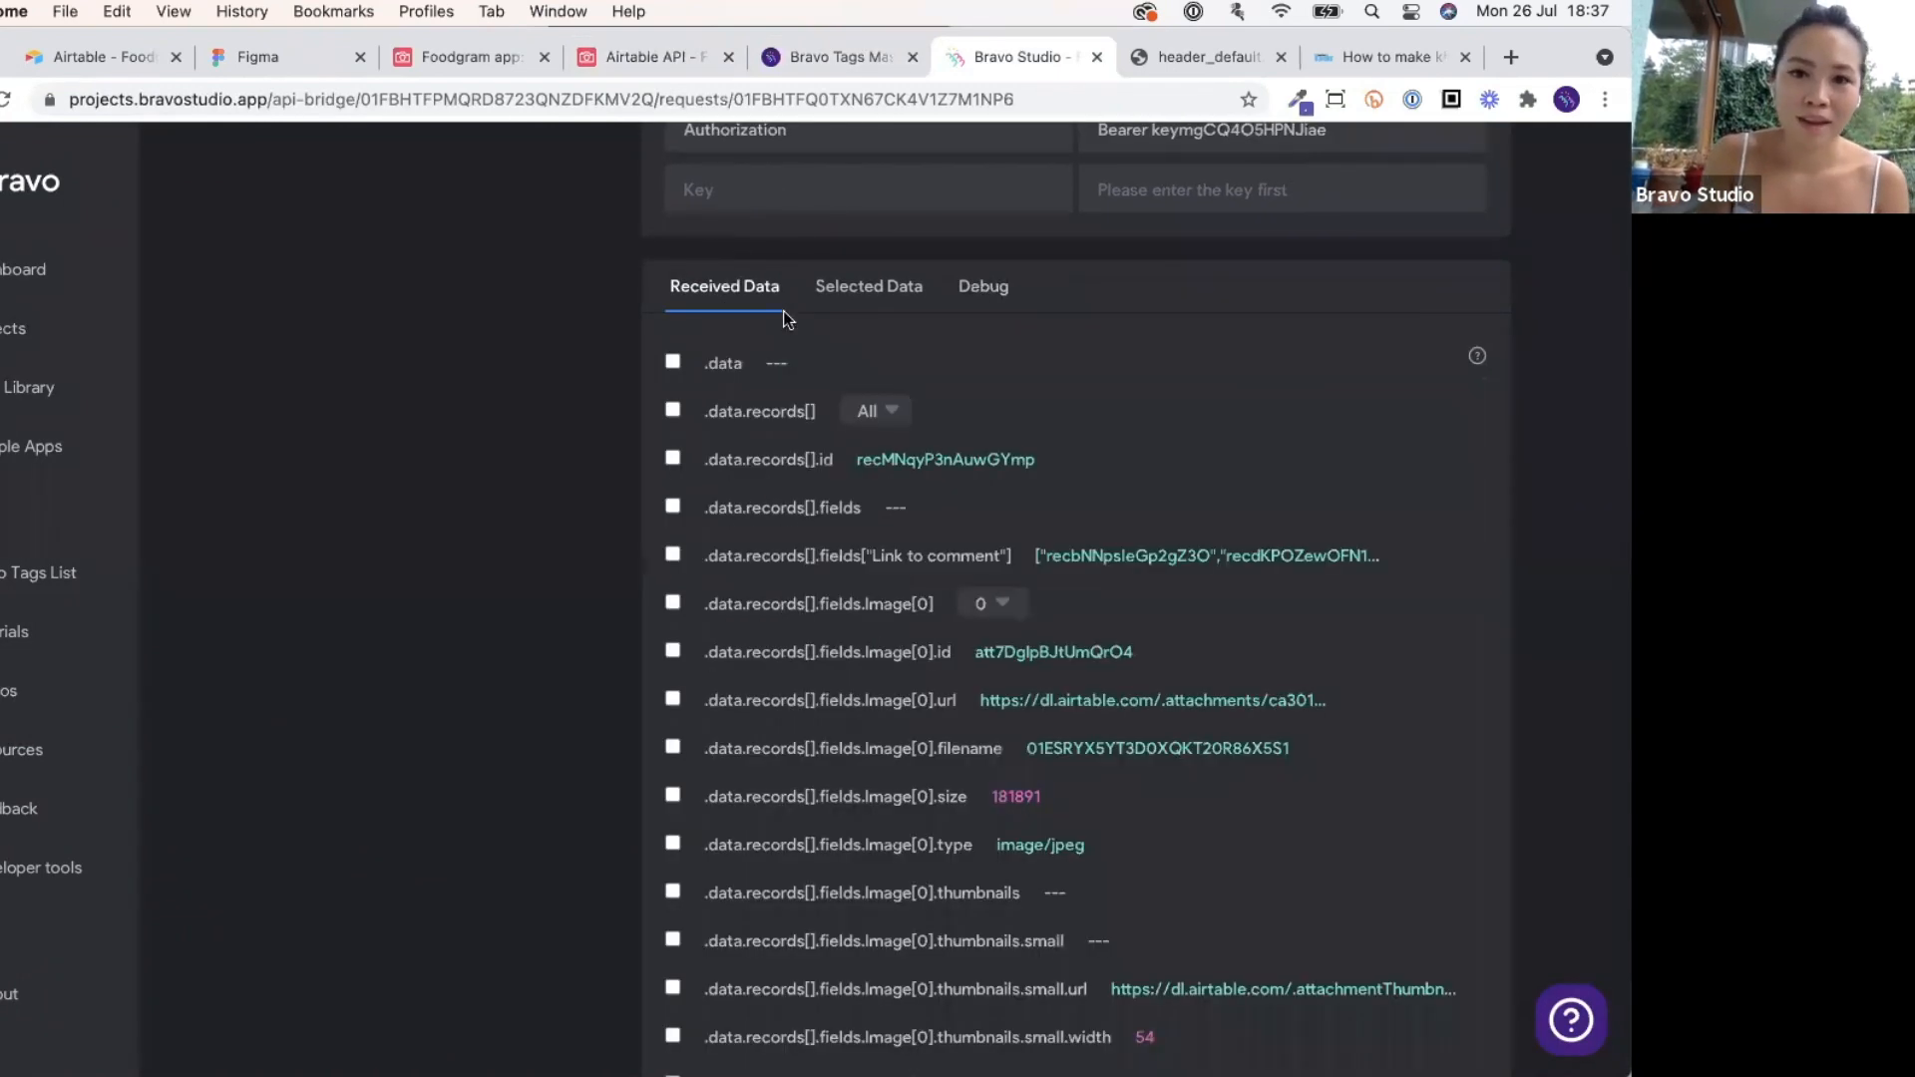
scroll(840, 534, down, 2)
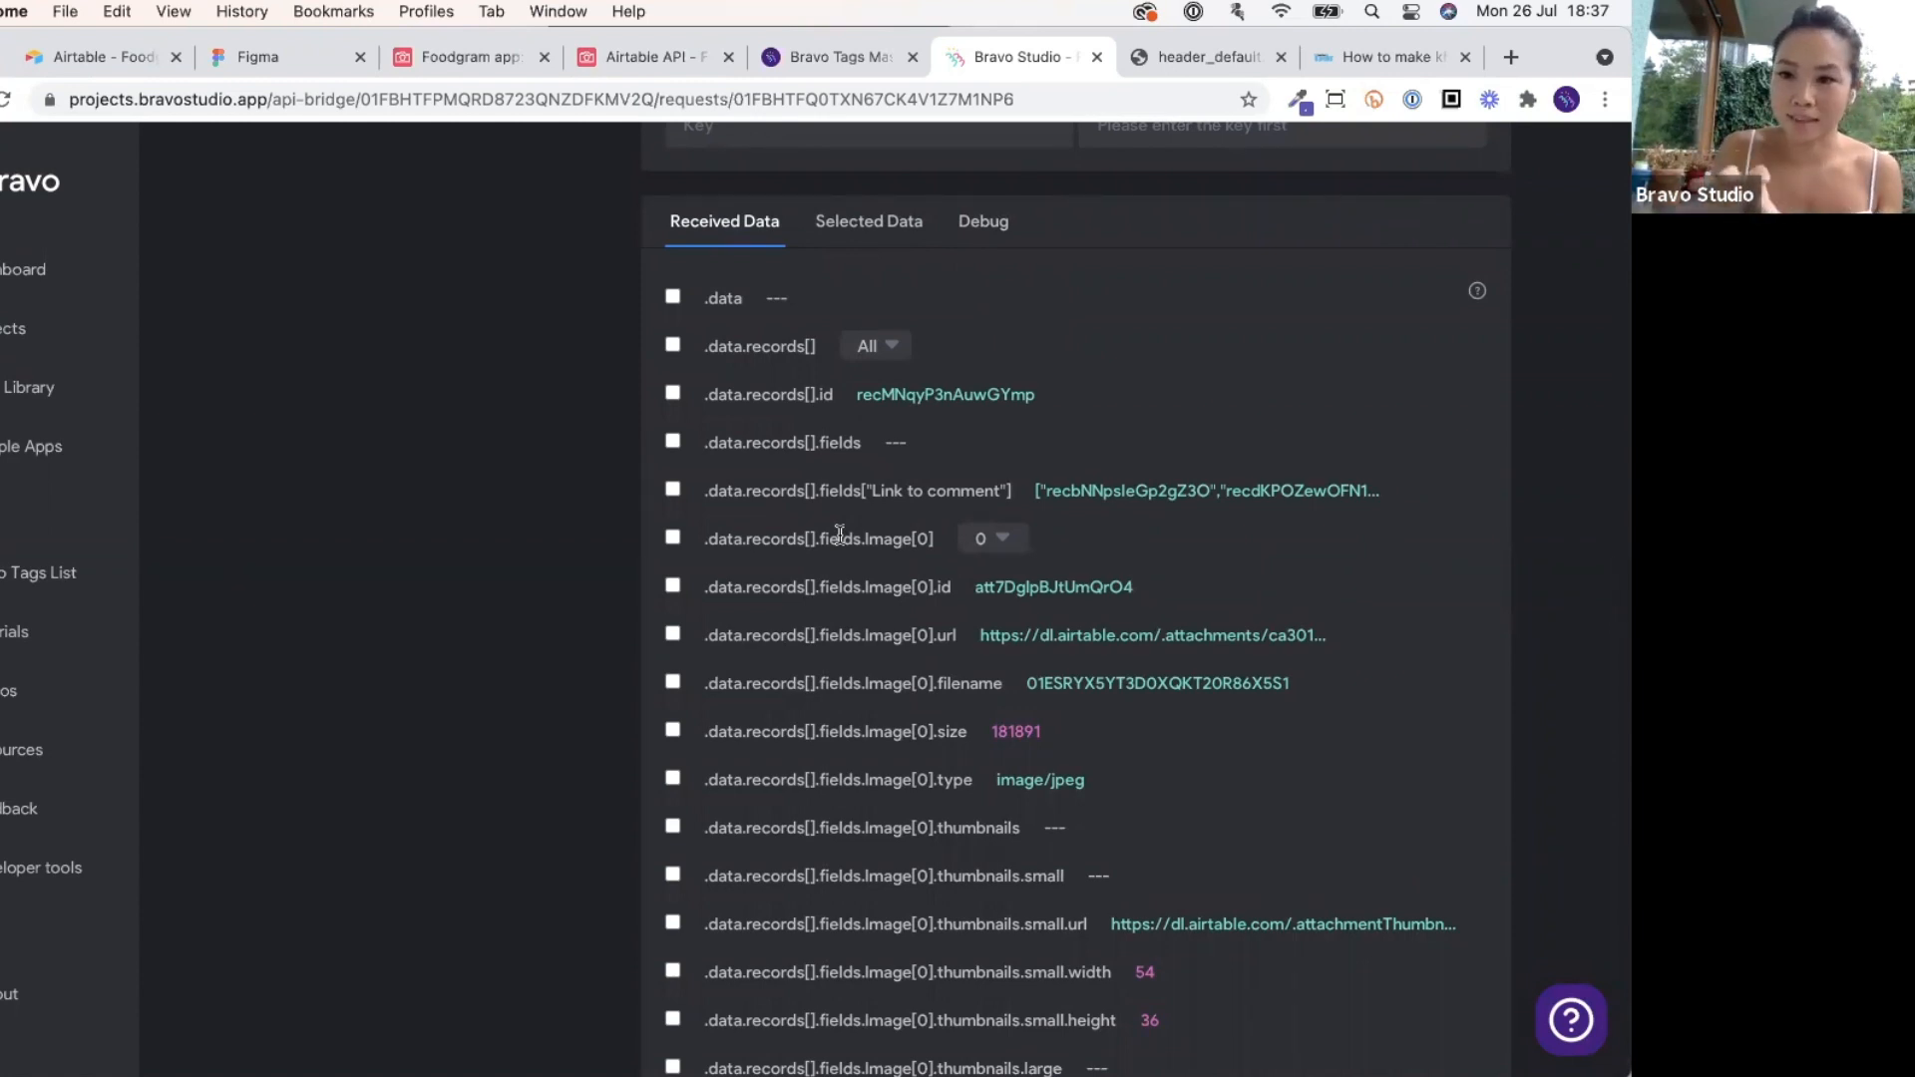
scroll(840, 534, down, 7)
scroll(840, 534, up, 7)
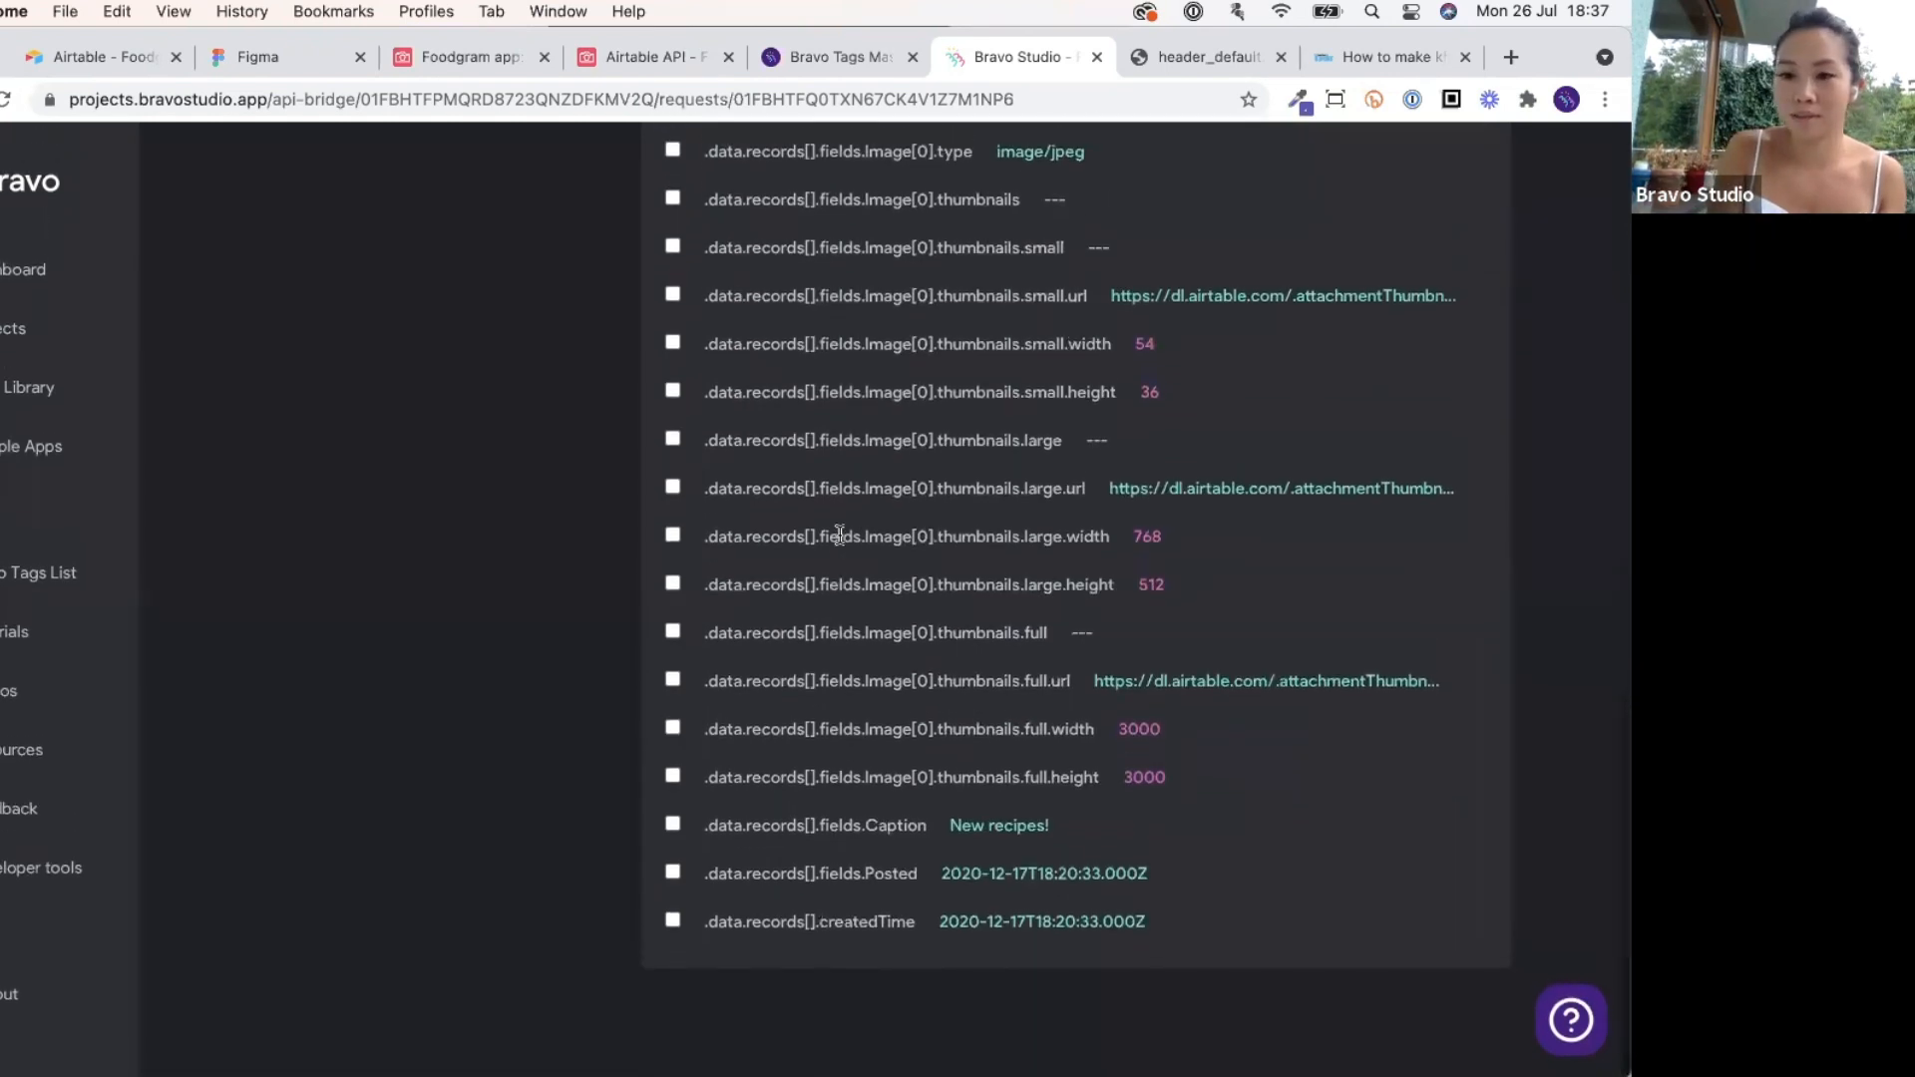
scroll(840, 534, down, 5)
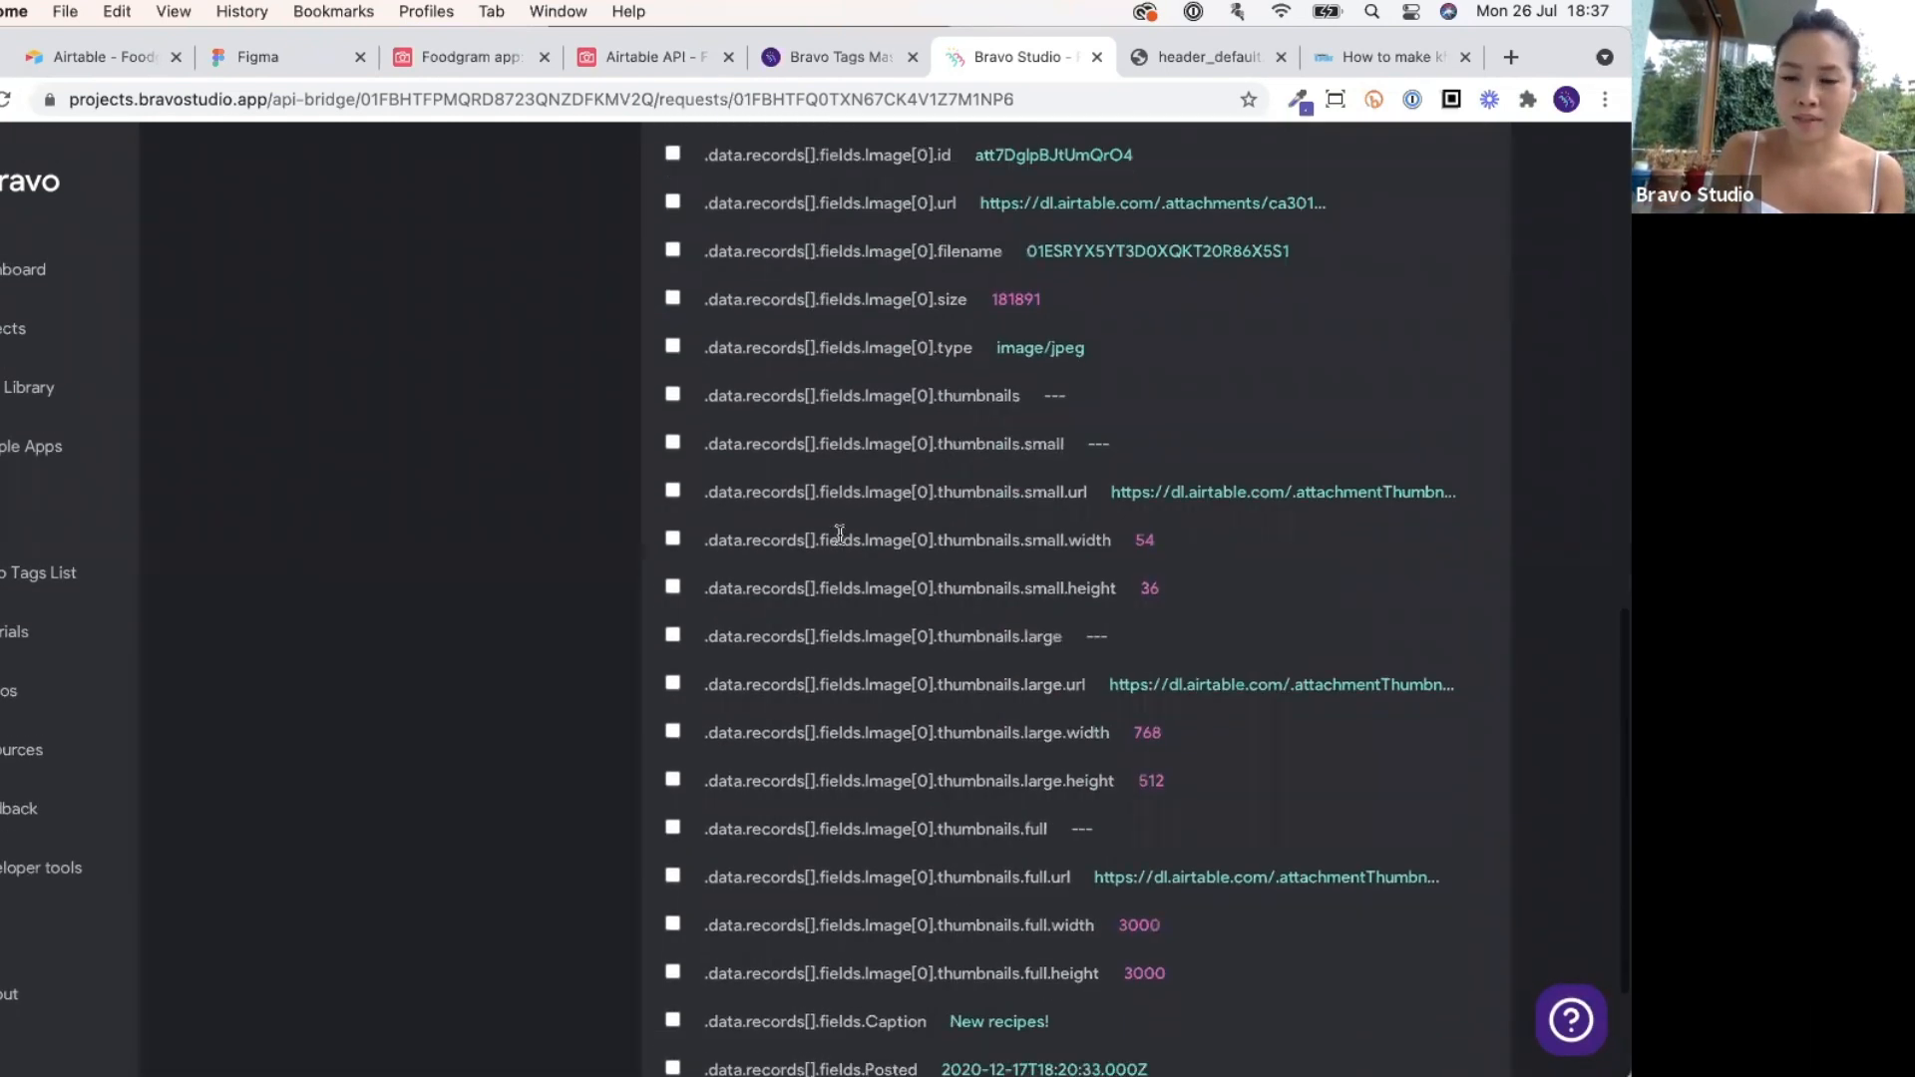
scroll(840, 534, up, 5)
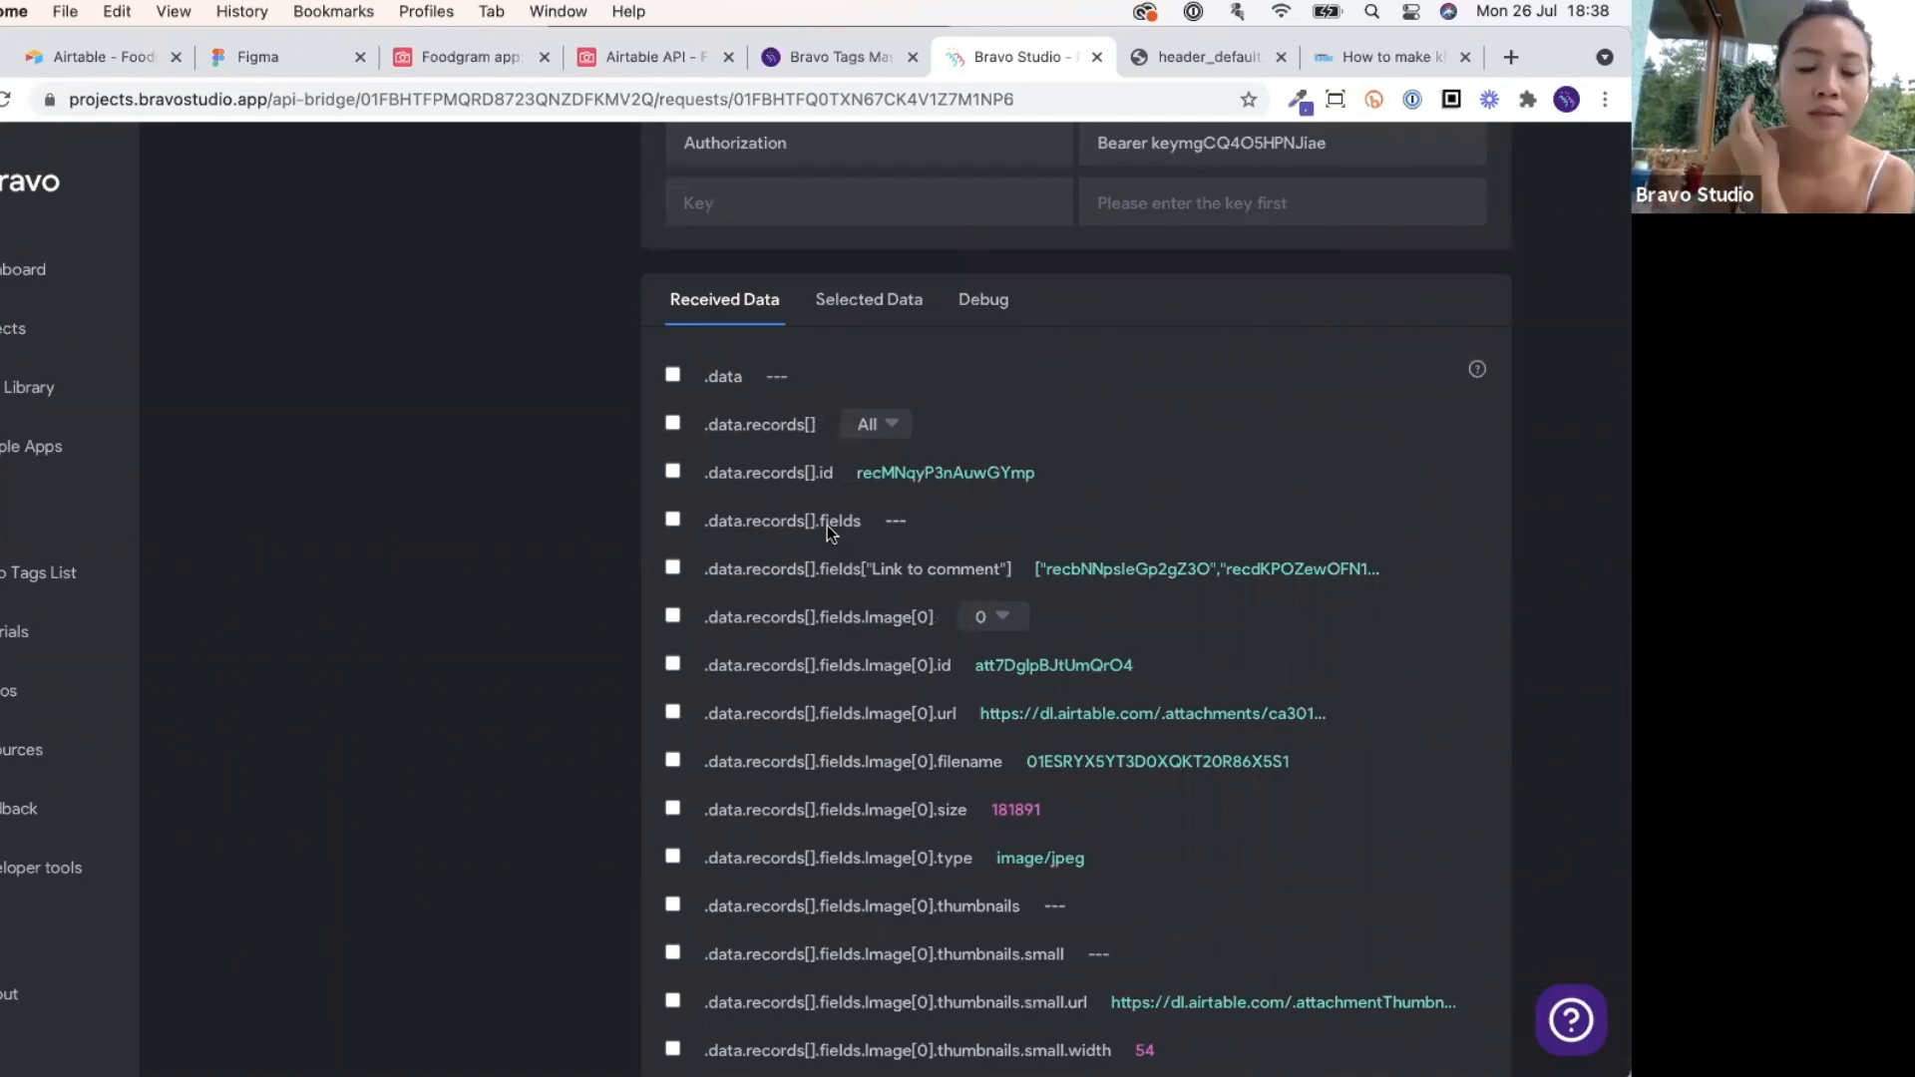
Select the records array as the data list, keeping all records.
click(673, 423)
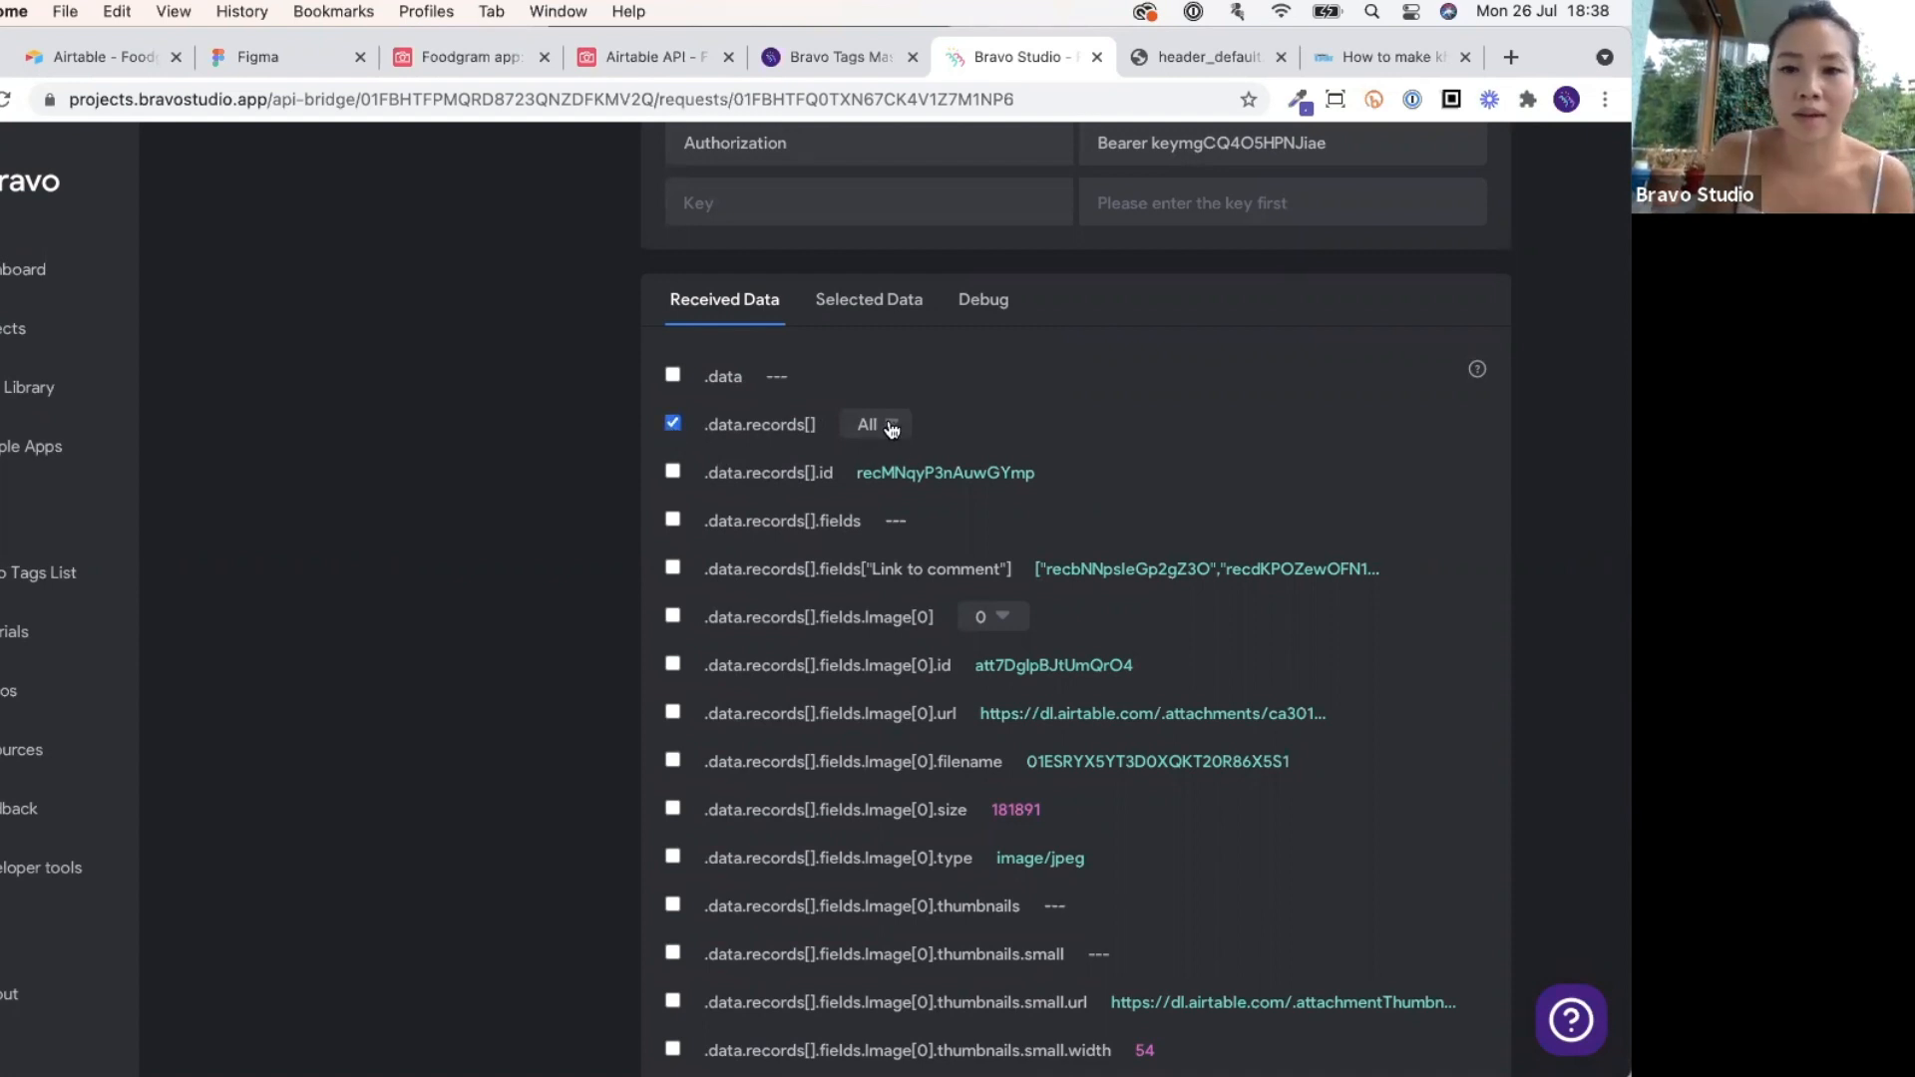
click(891, 427)
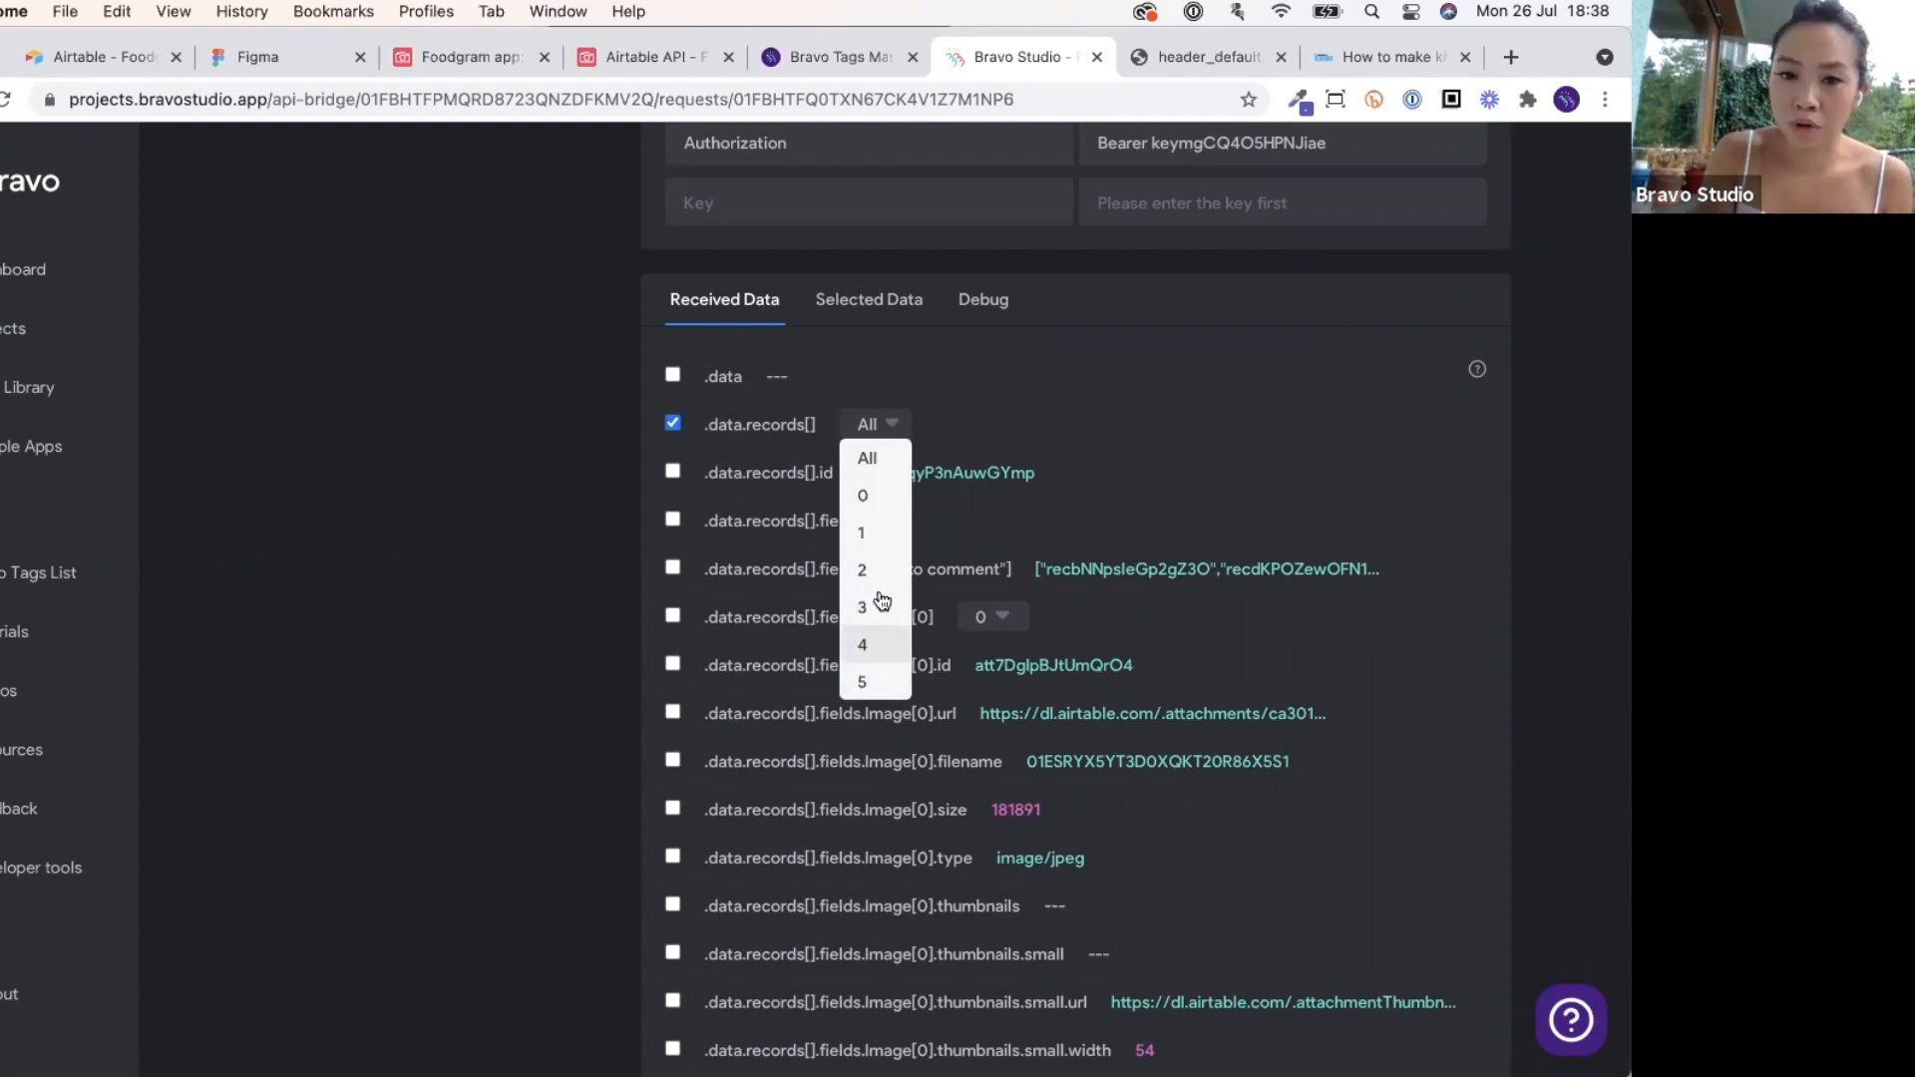
click(882, 459)
scroll(992, 423, down, 5)
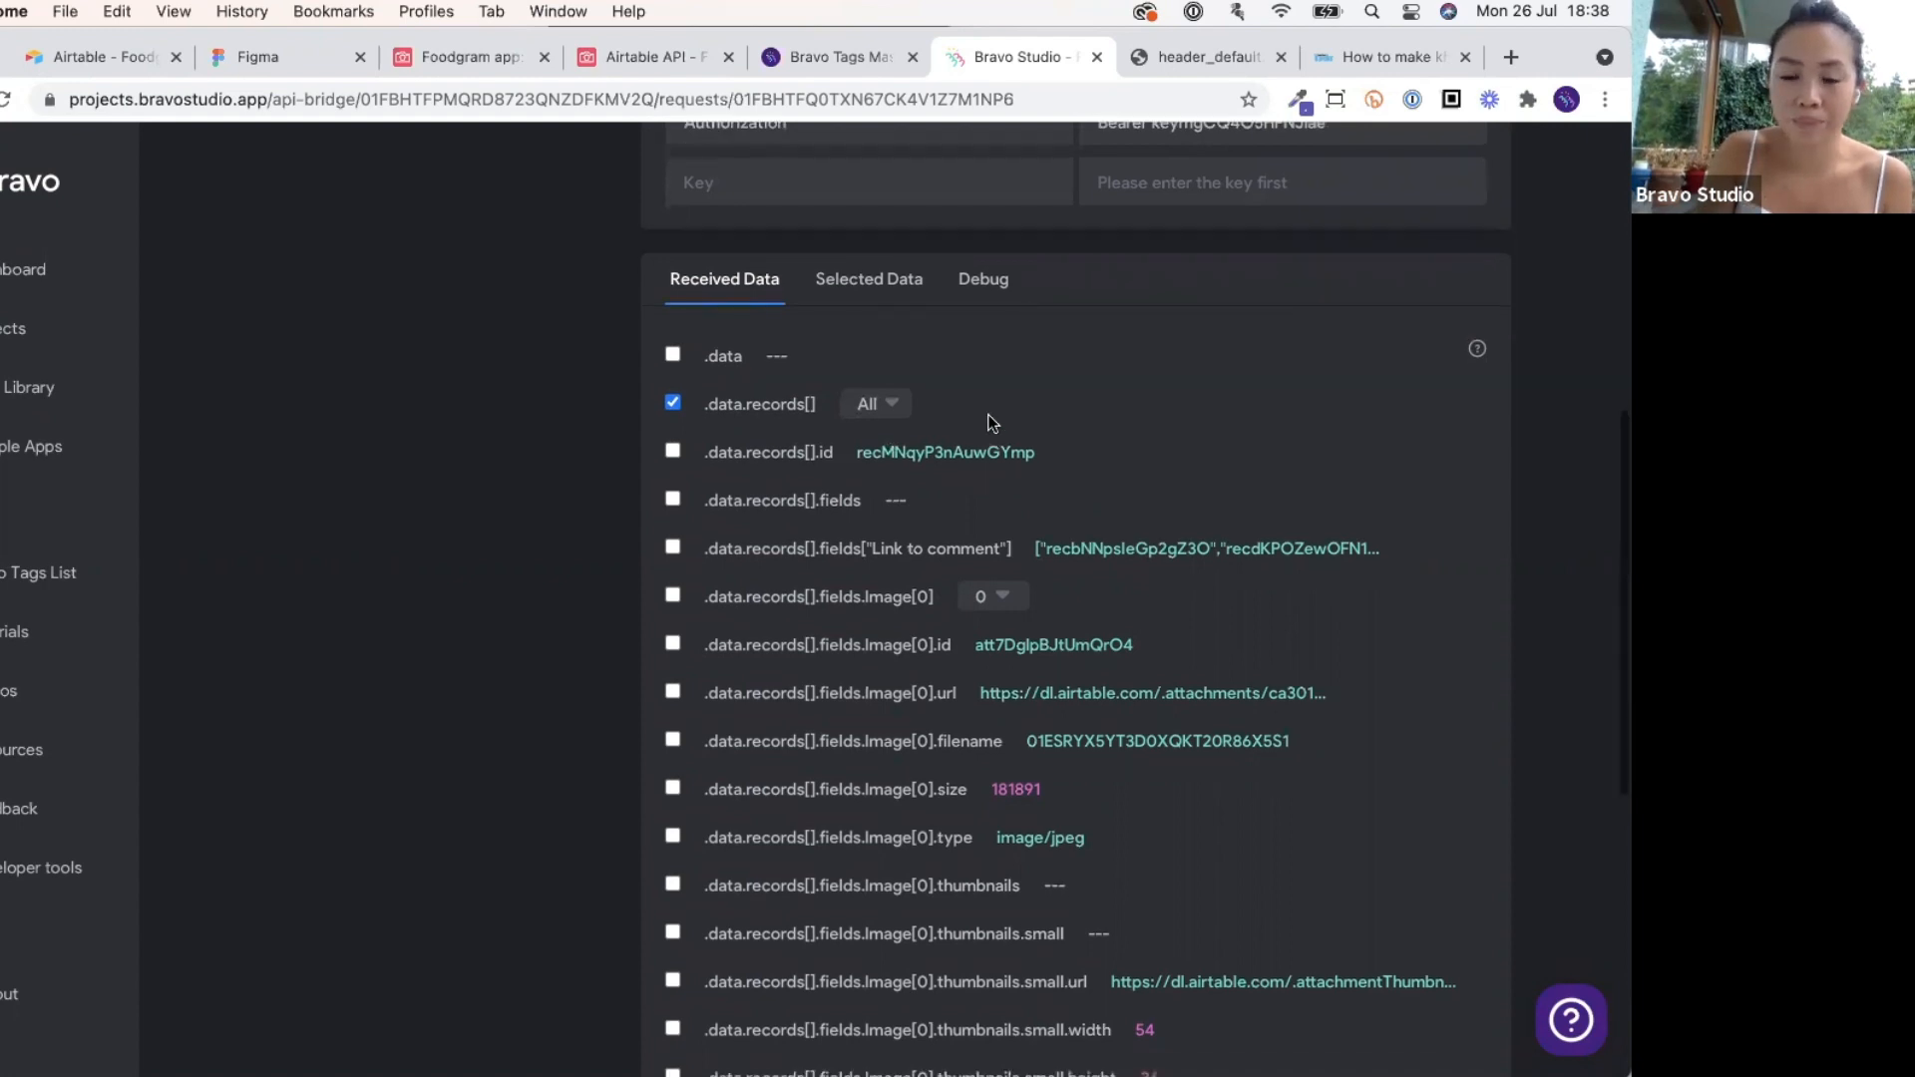
key(ctrl+Up)
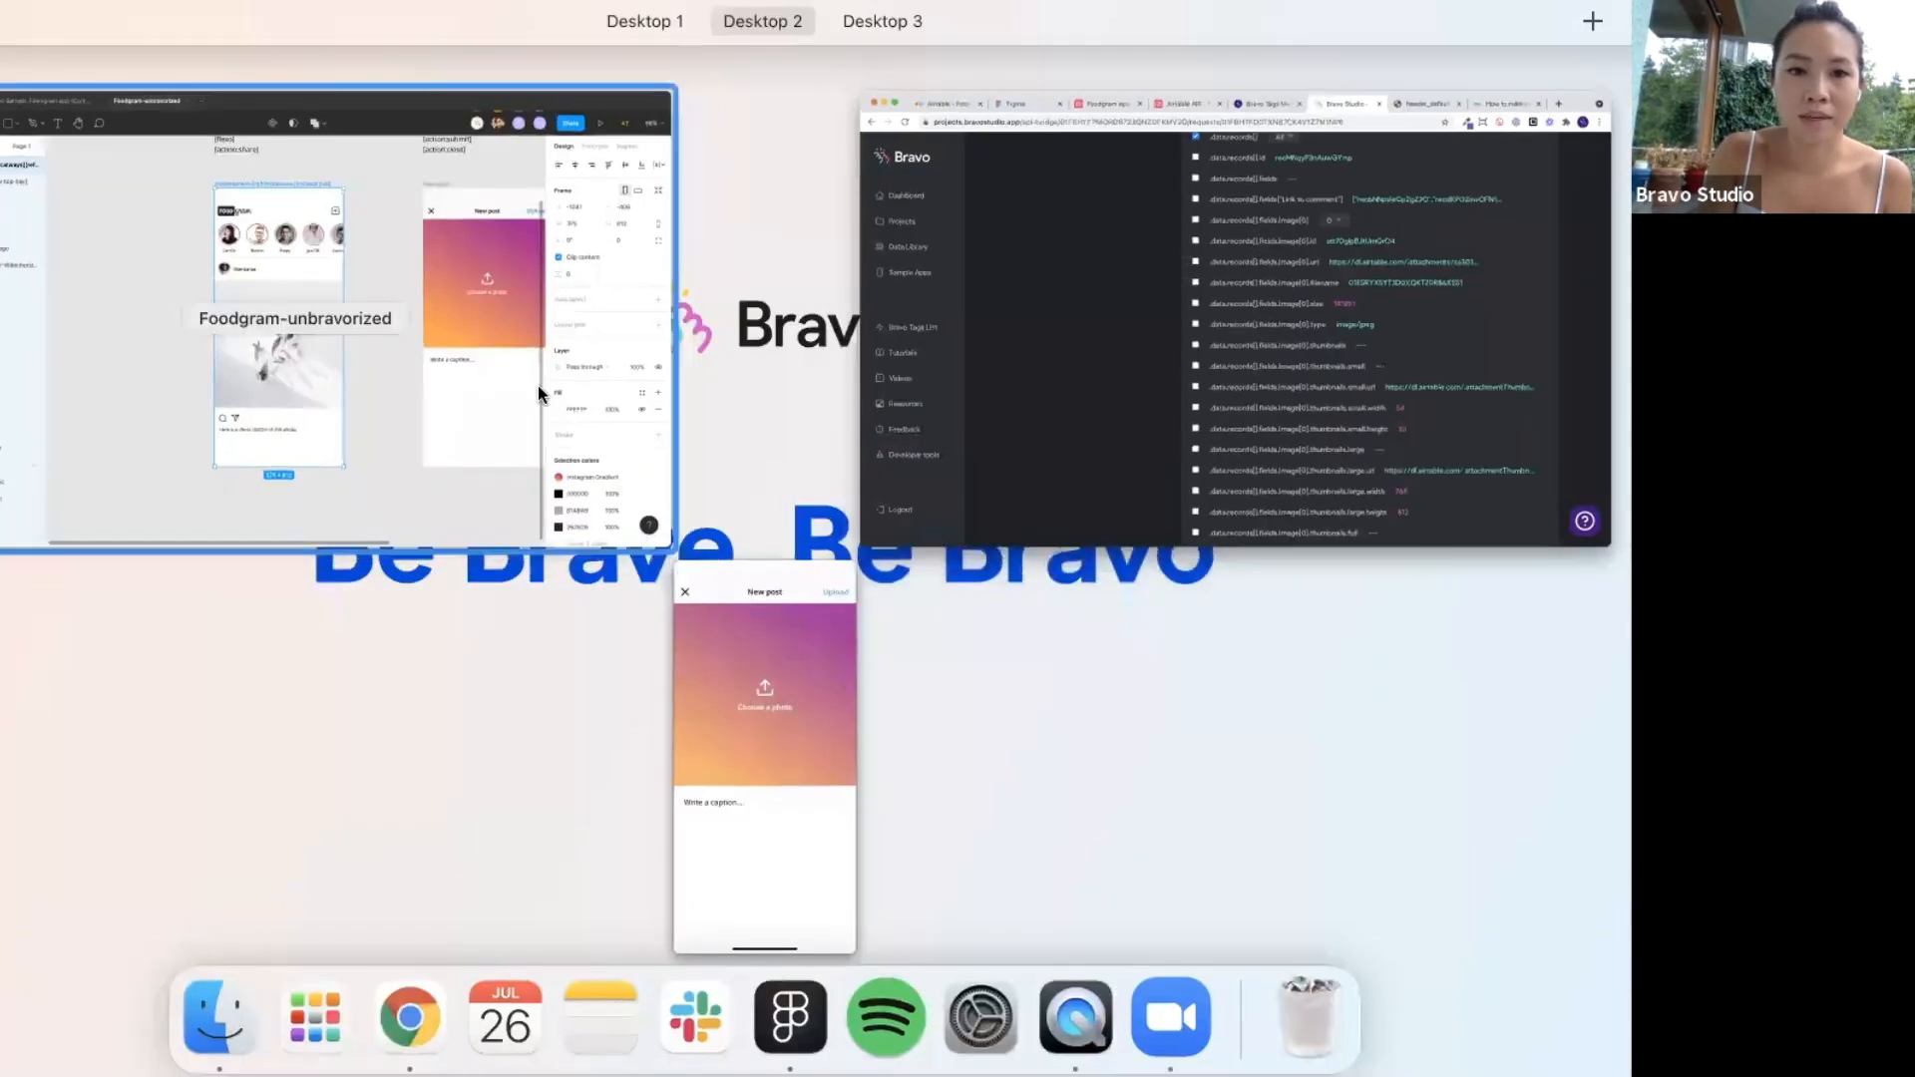
click(537, 385)
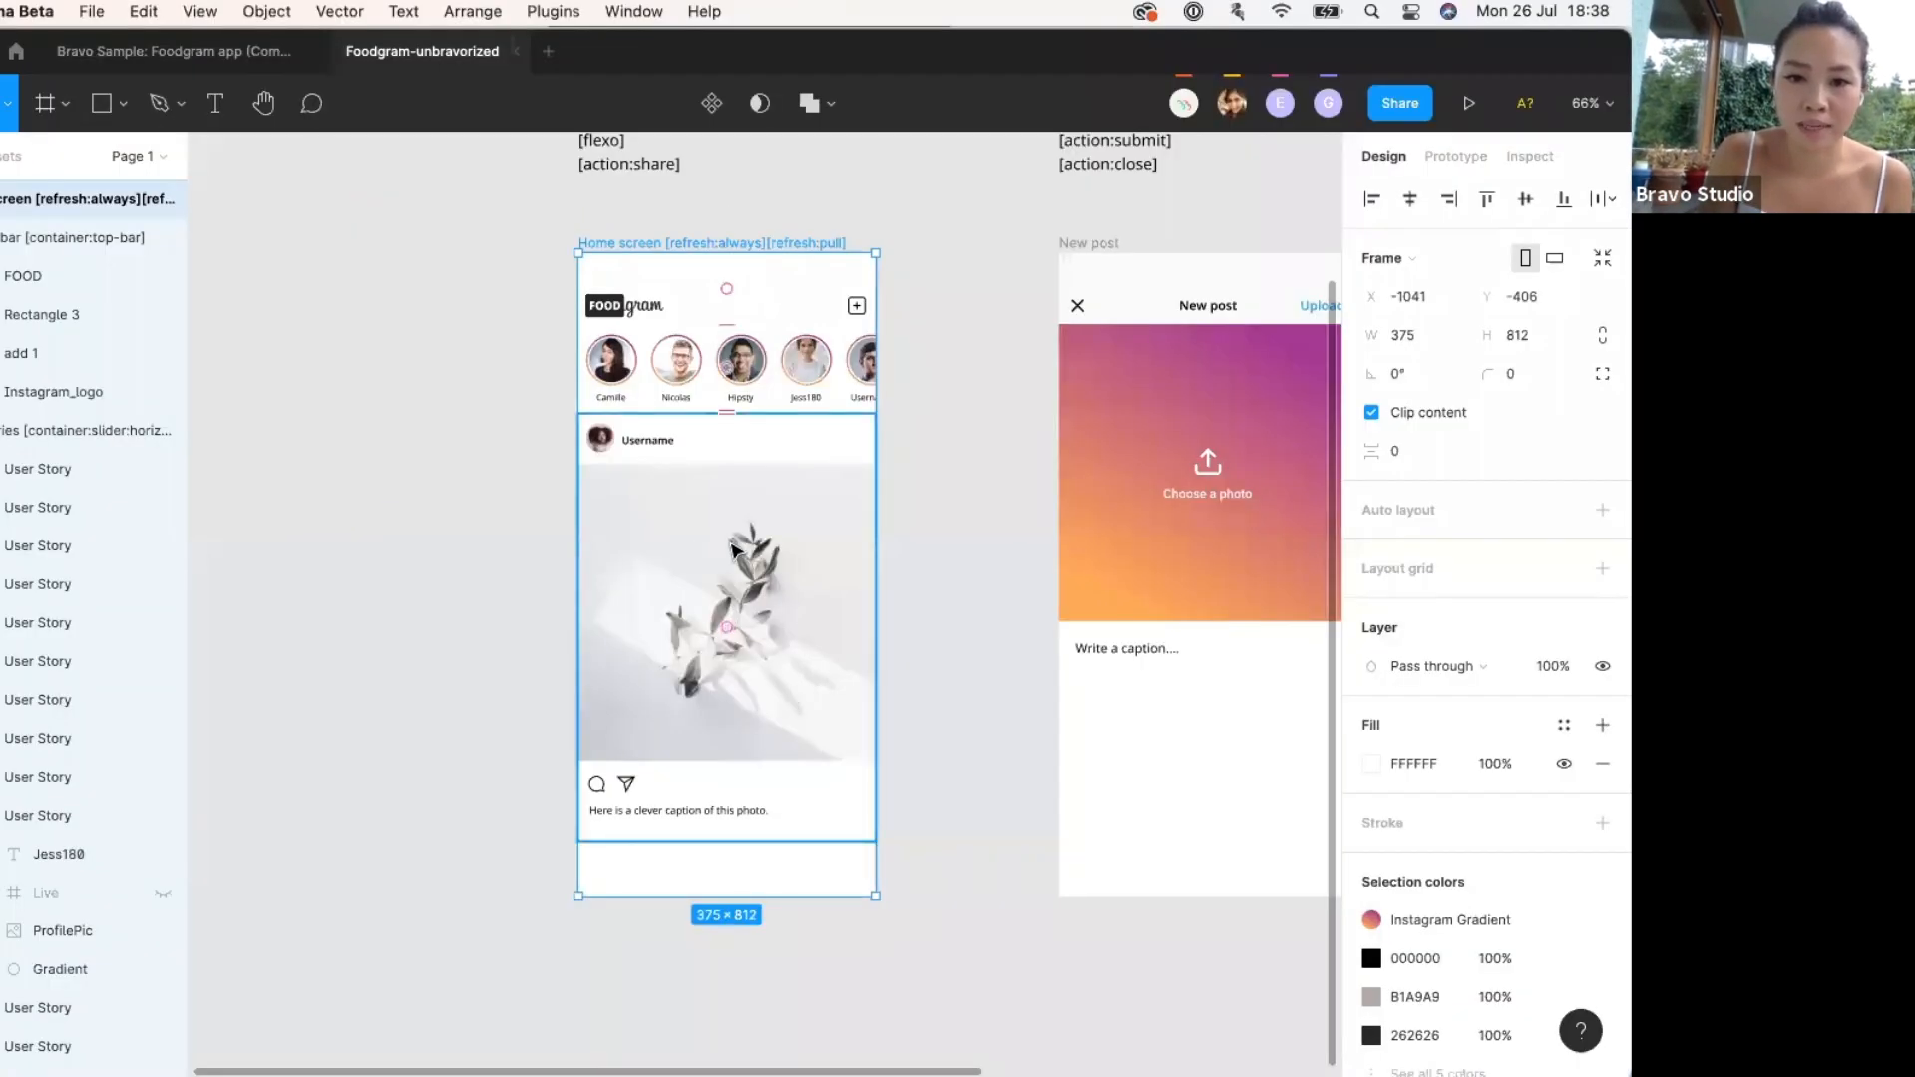
key(ctrl+Up)
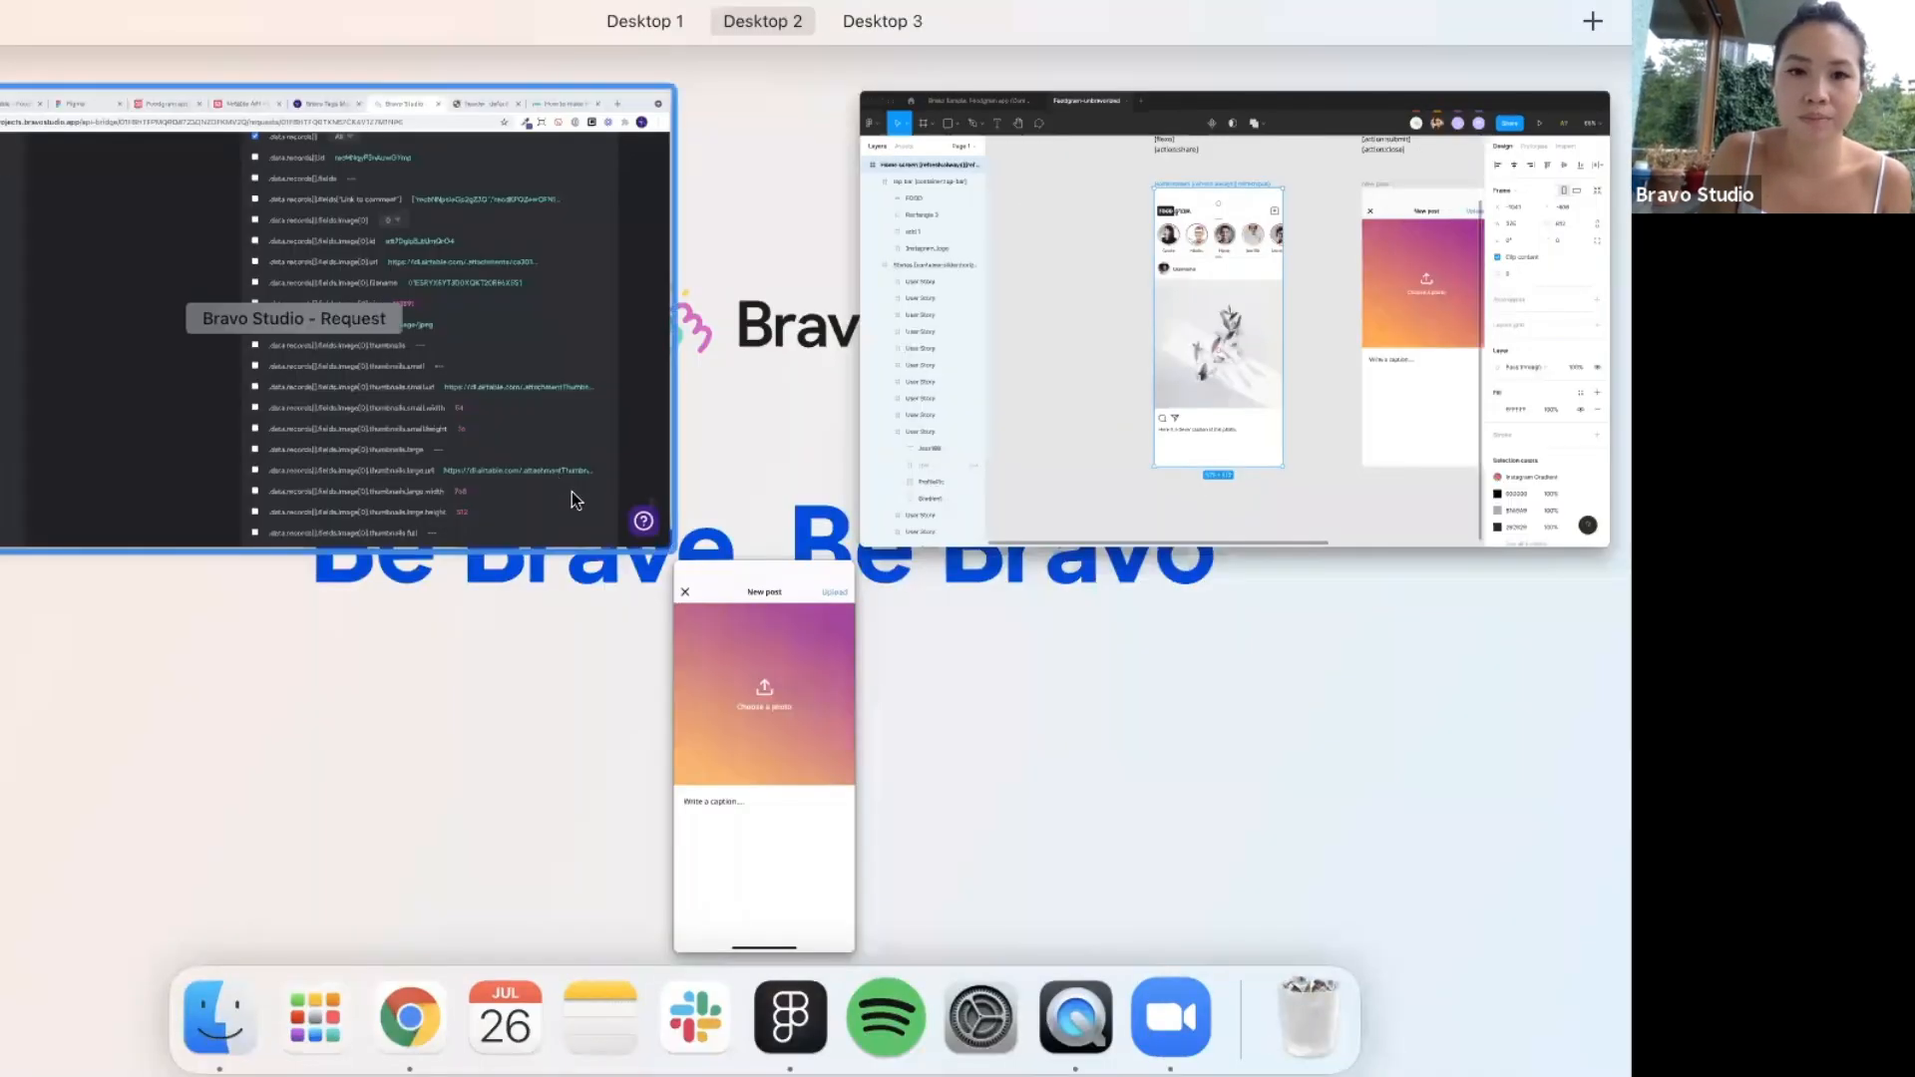
click(653, 318)
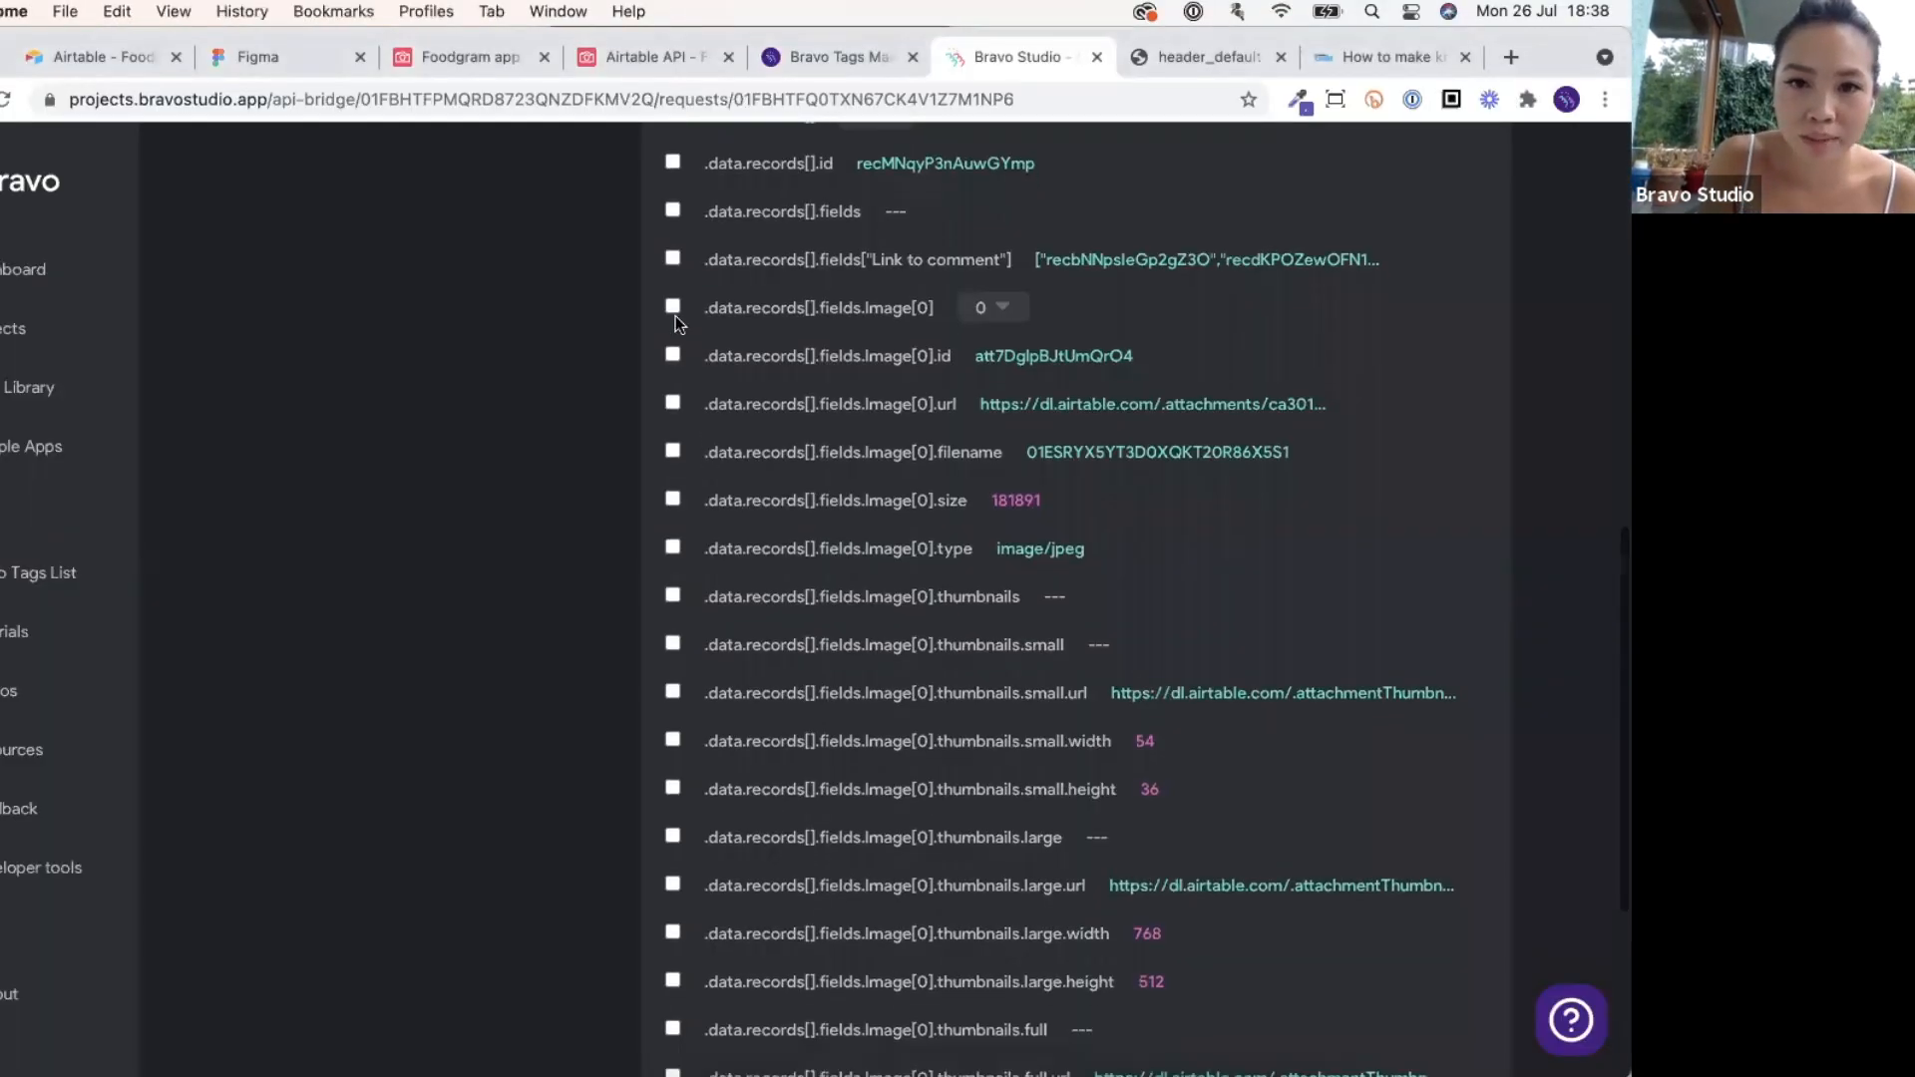
Tick .data.records[].fields.Image[0].url and .data.records[].fields.Caption as selected data.
click(672, 402)
drag(698, 403, 1317, 395)
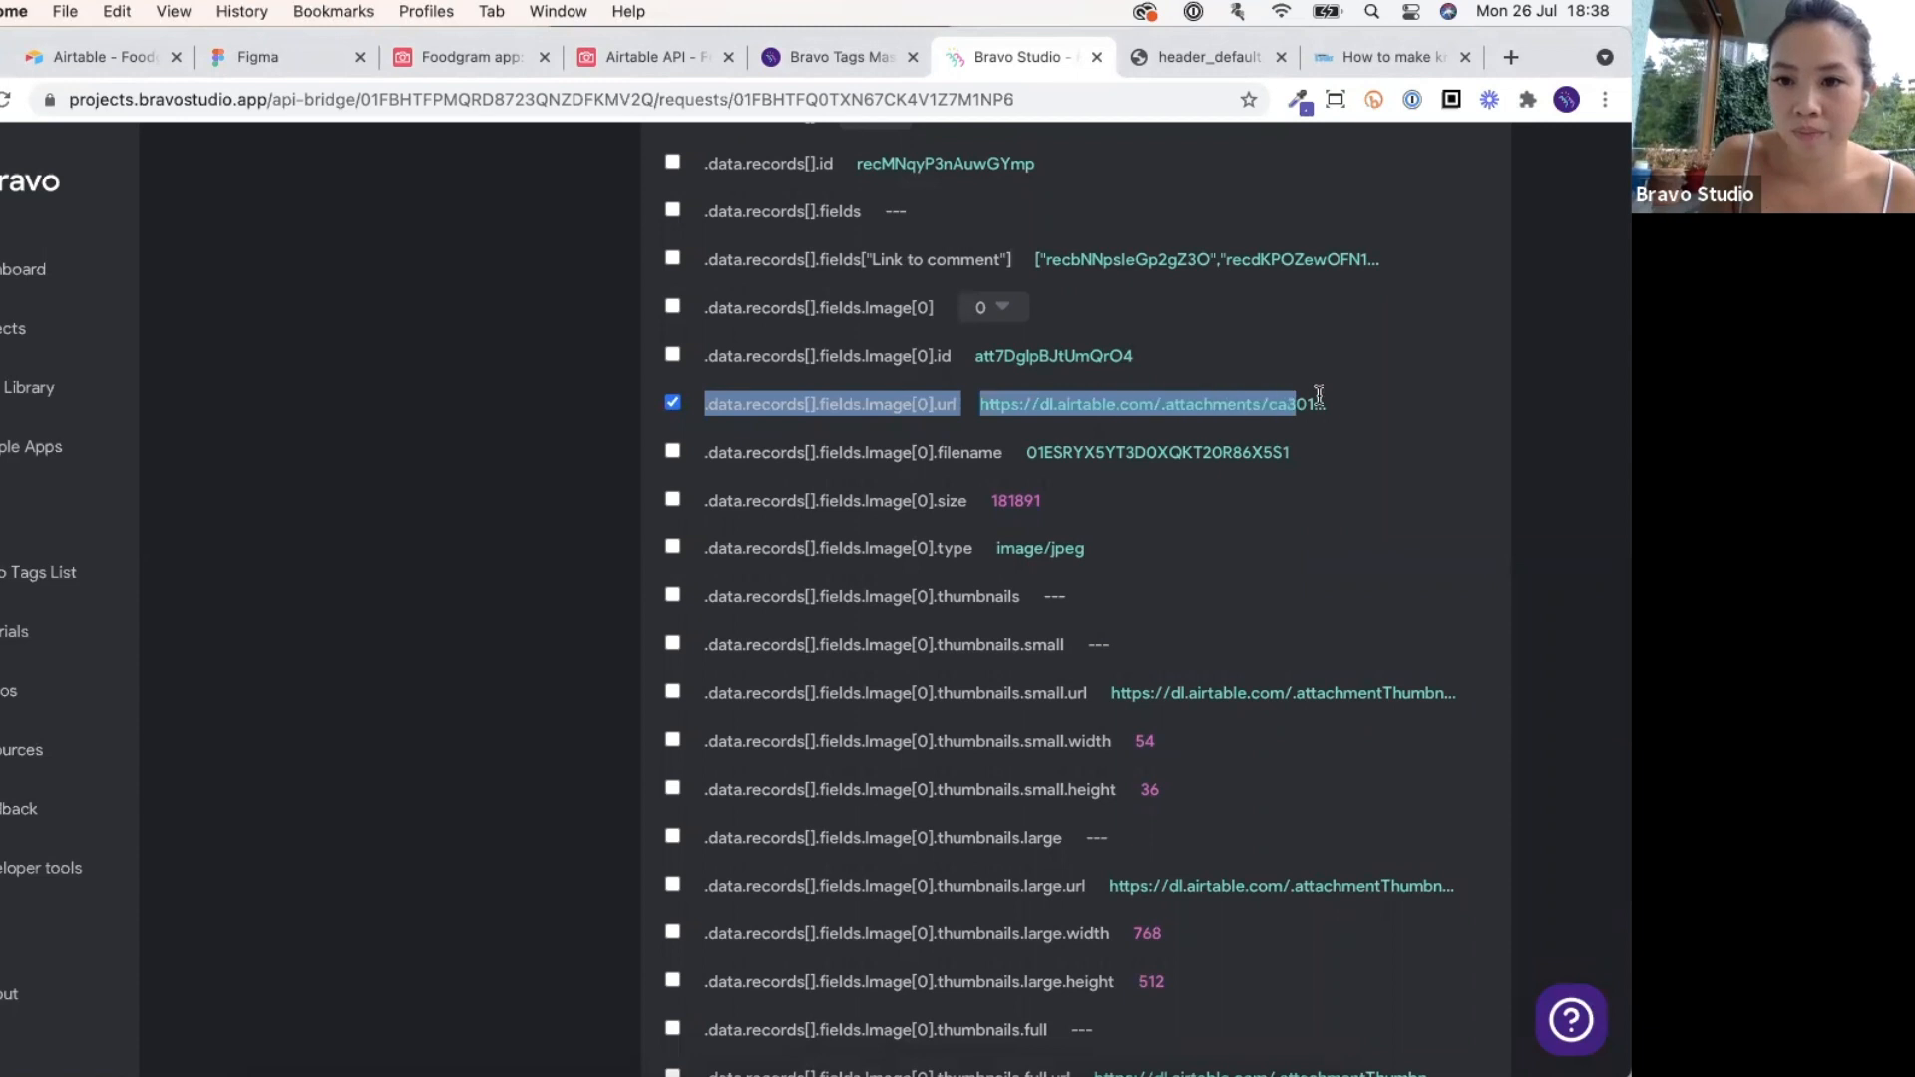
click(1245, 397)
triple_click(1235, 395)
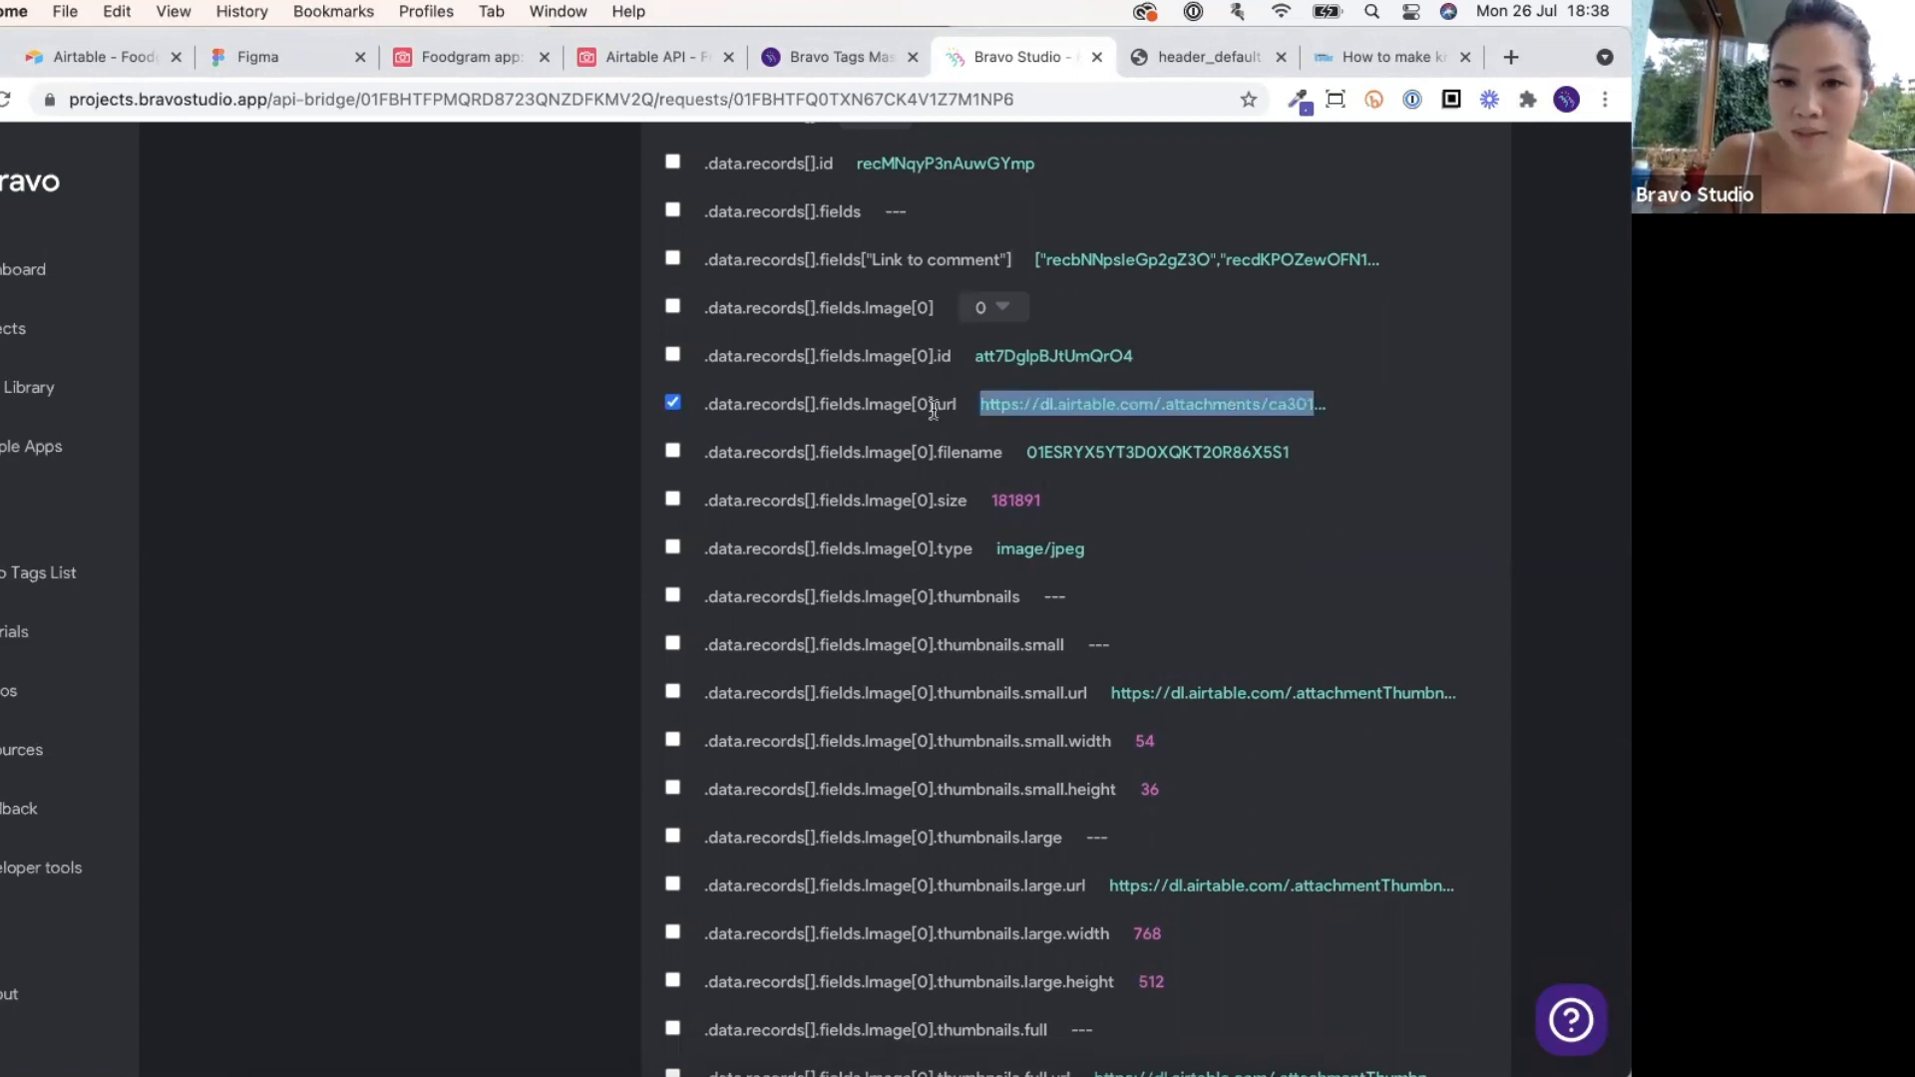
click(933, 449)
scroll(964, 435, down, 5)
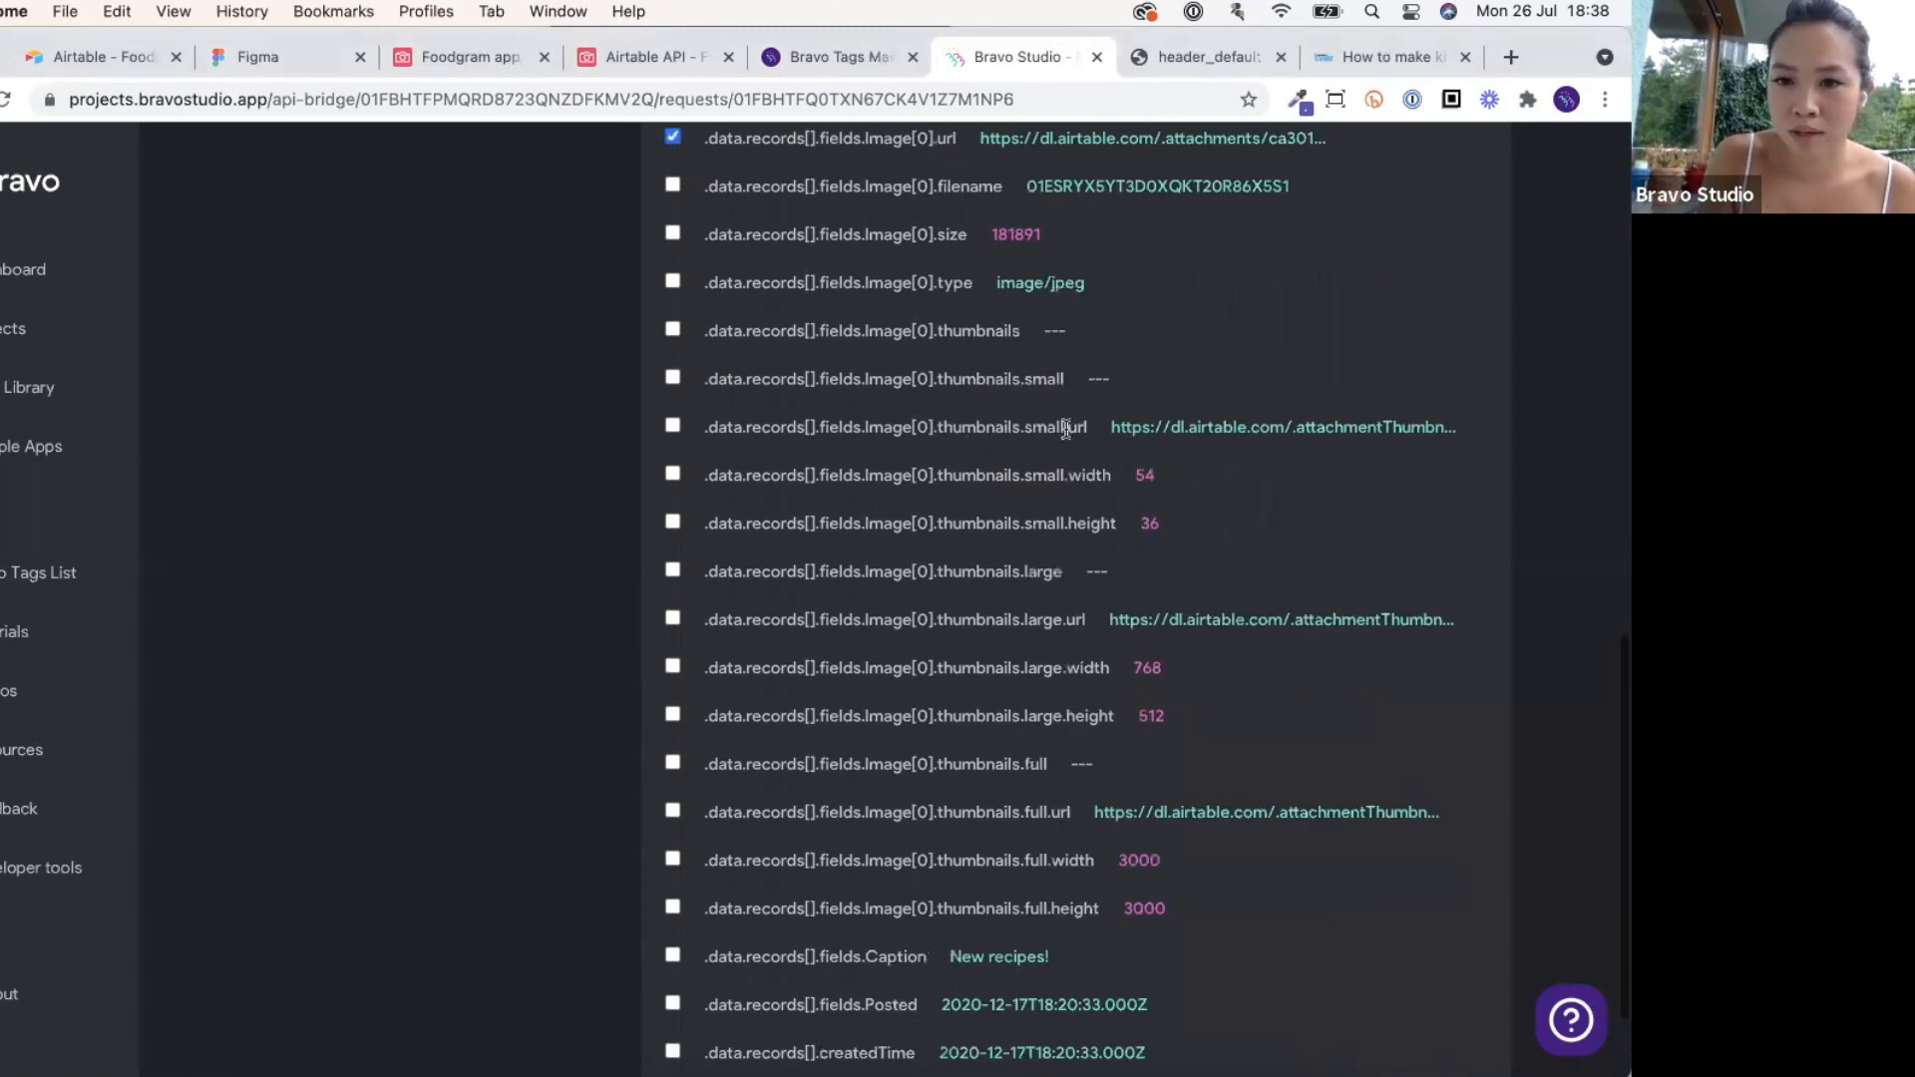
scroll(1050, 614, down, 2)
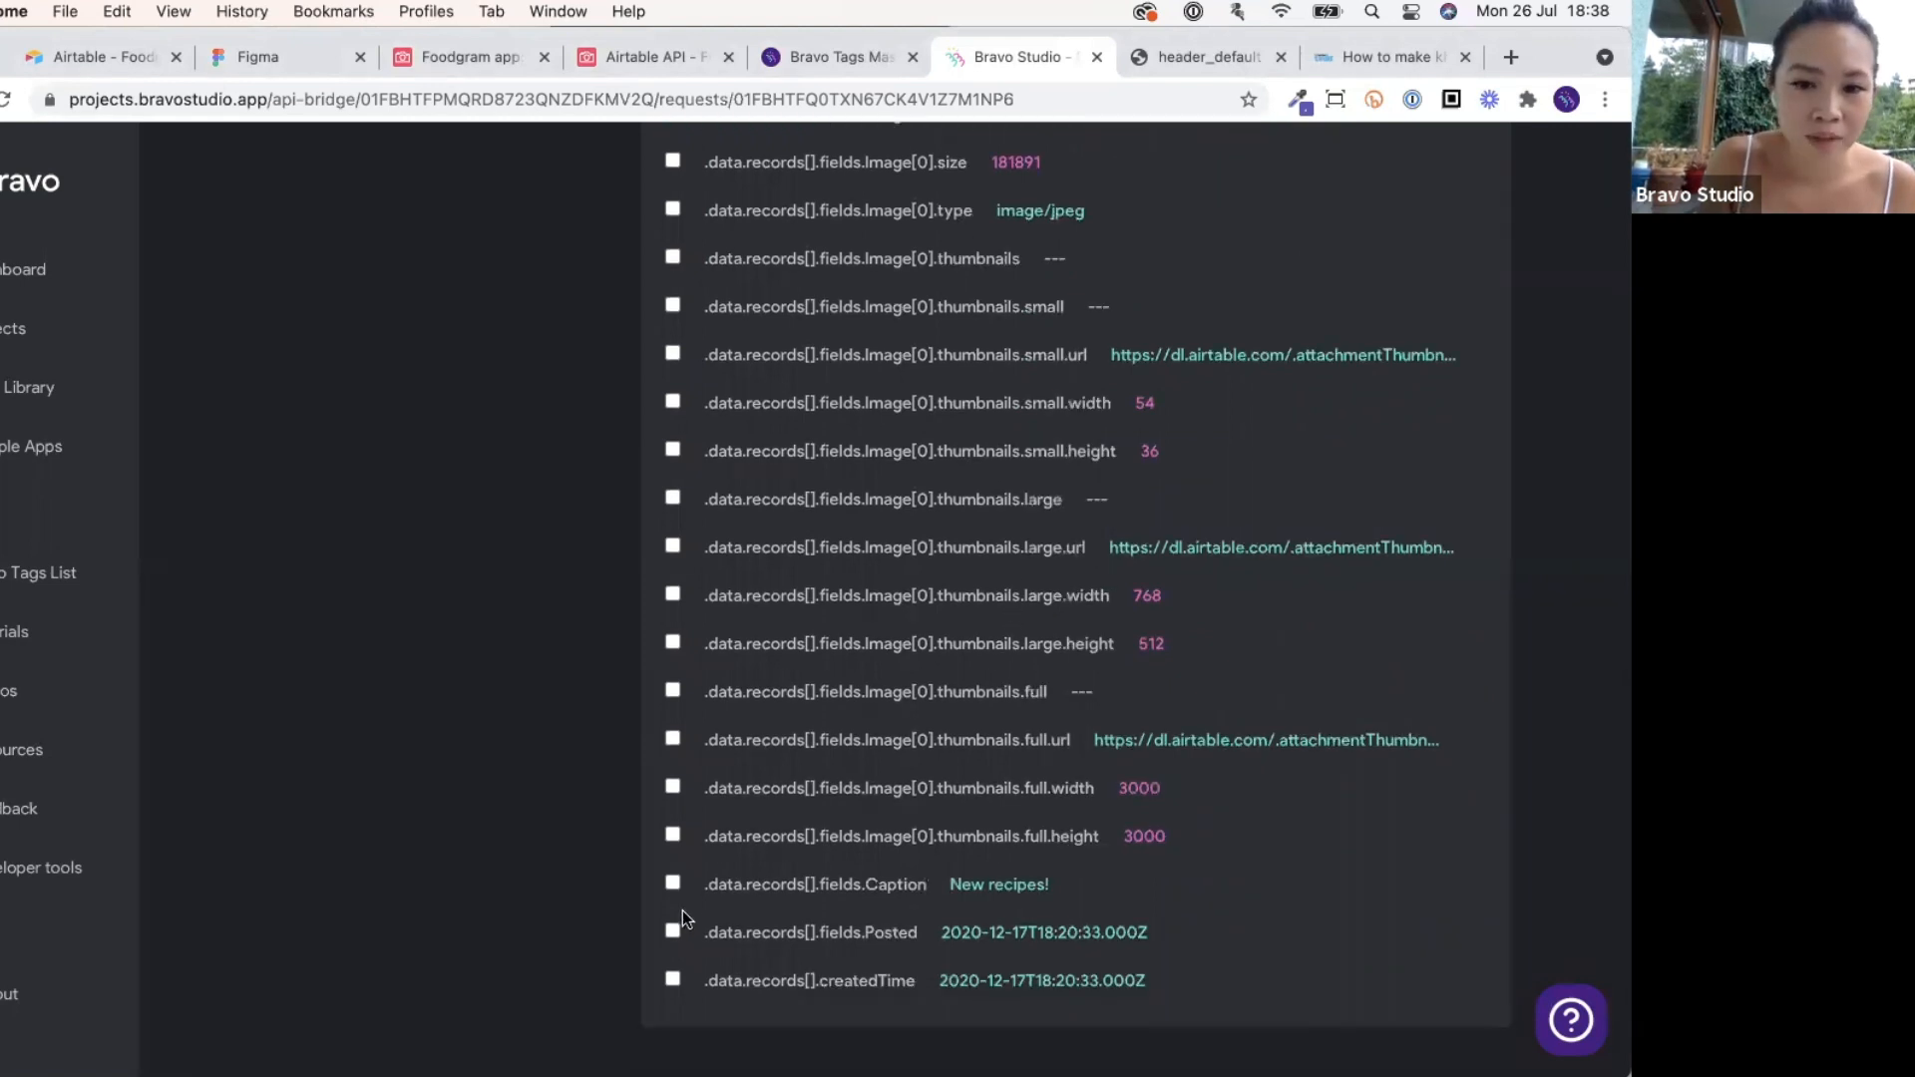
click(672, 884)
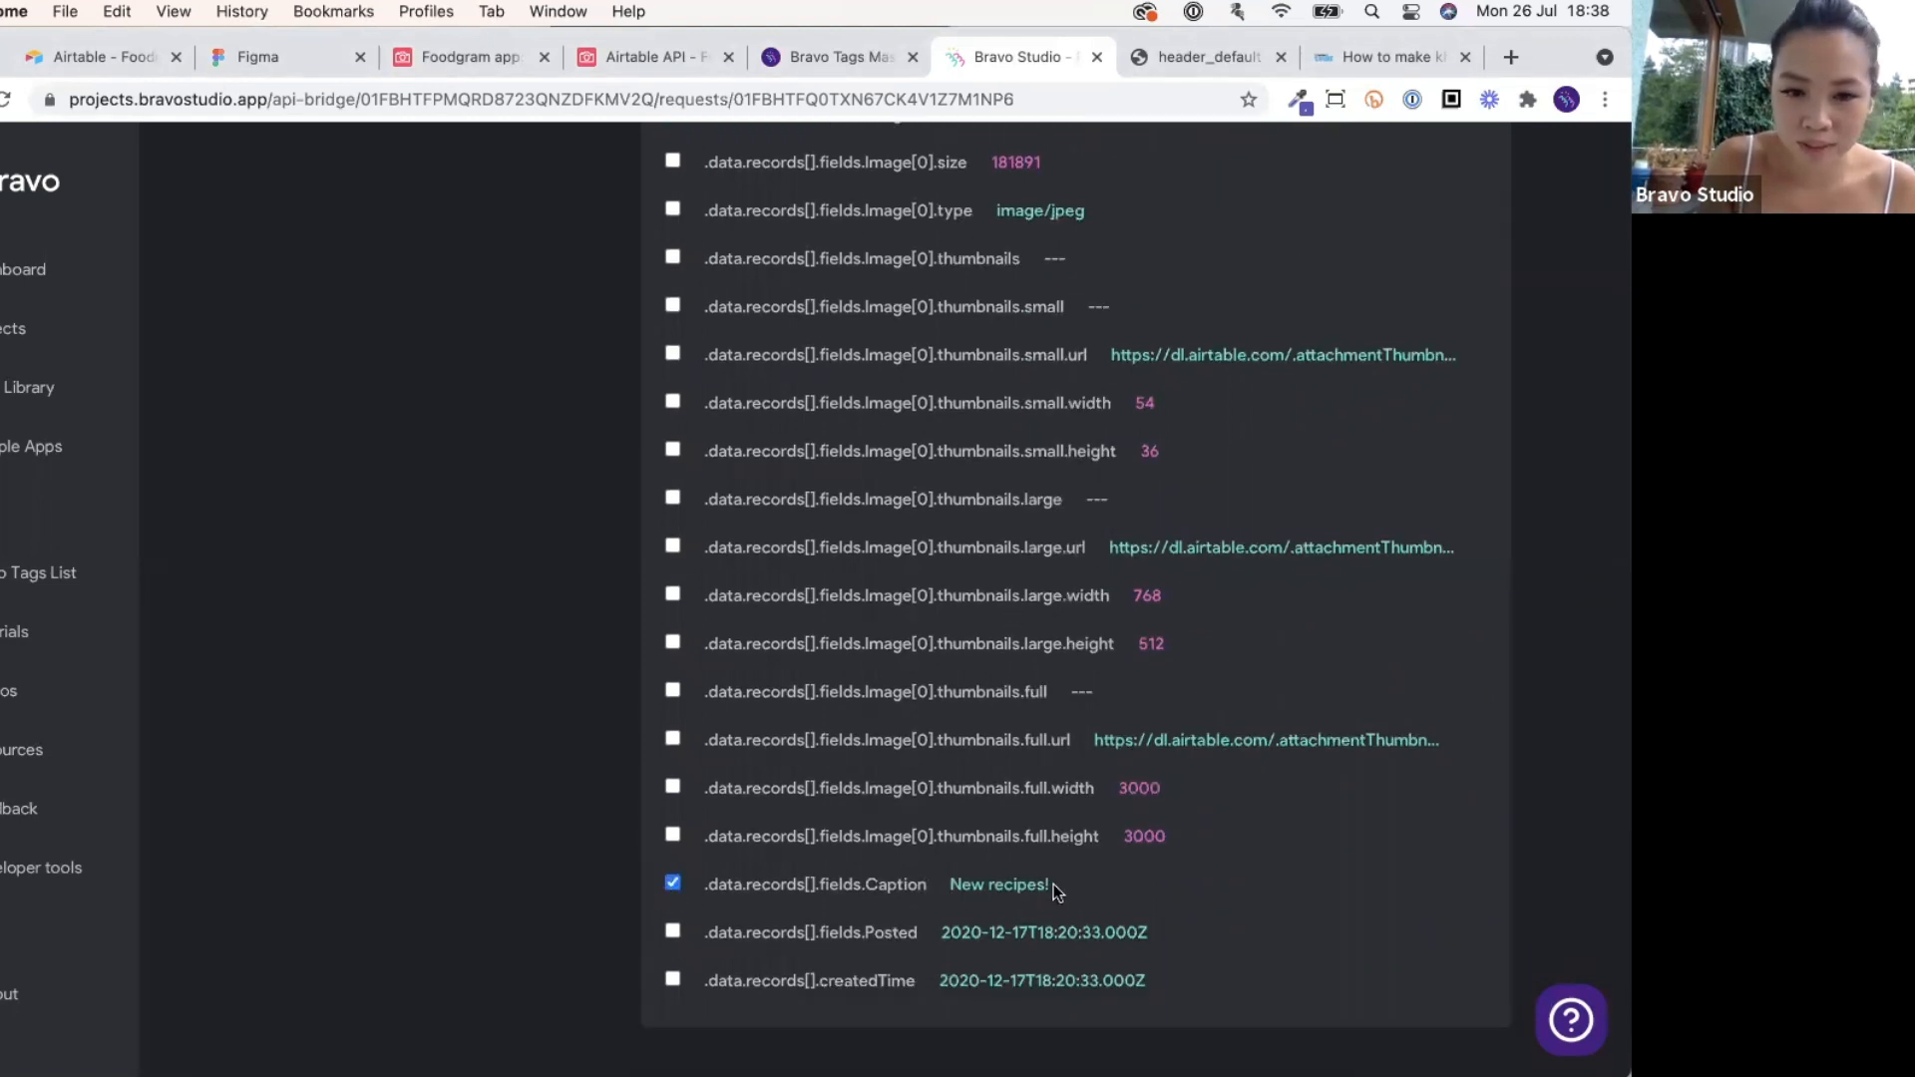
scroll(1056, 888, up, 2)
scroll(1053, 883, up, 15)
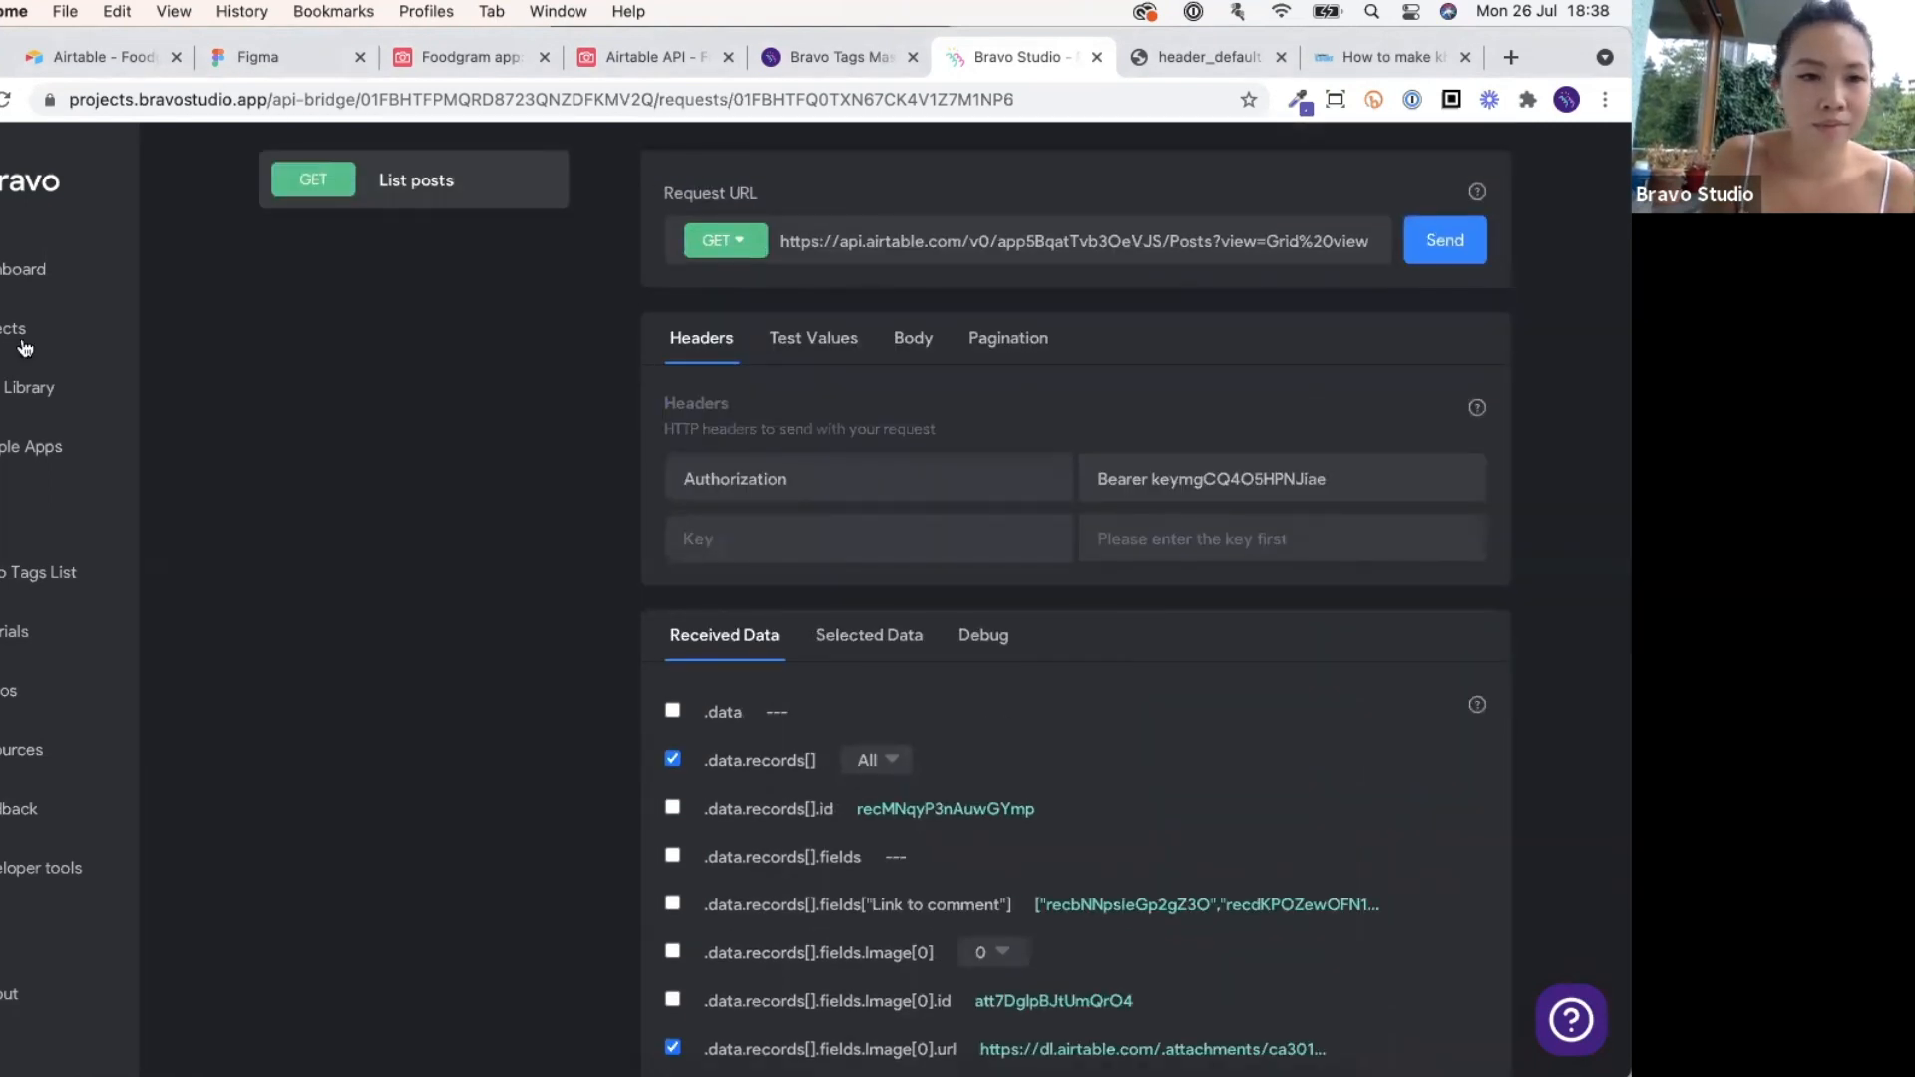
Open the Foodgram-unbravorized project from Projects and start data binding for its Home screen.
click(113, 361)
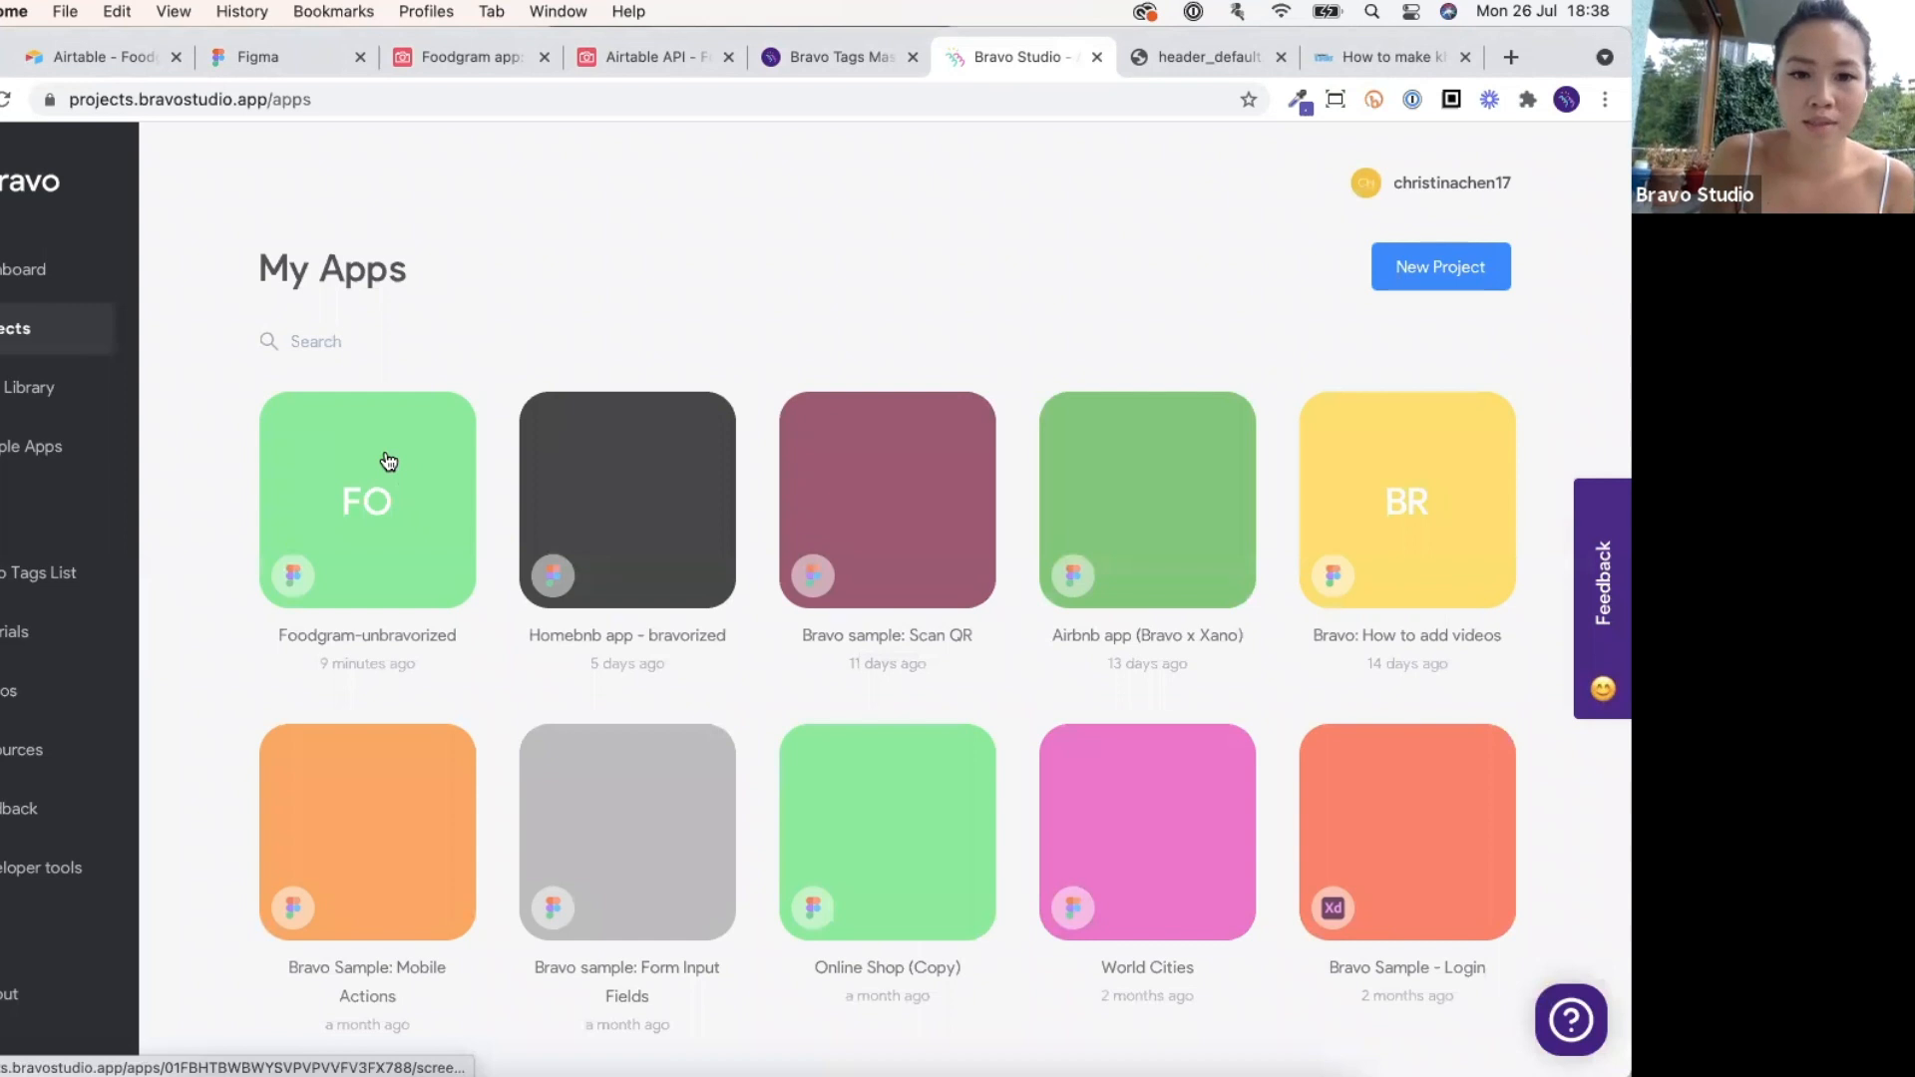
click(389, 461)
mouse_move(1097, 1025)
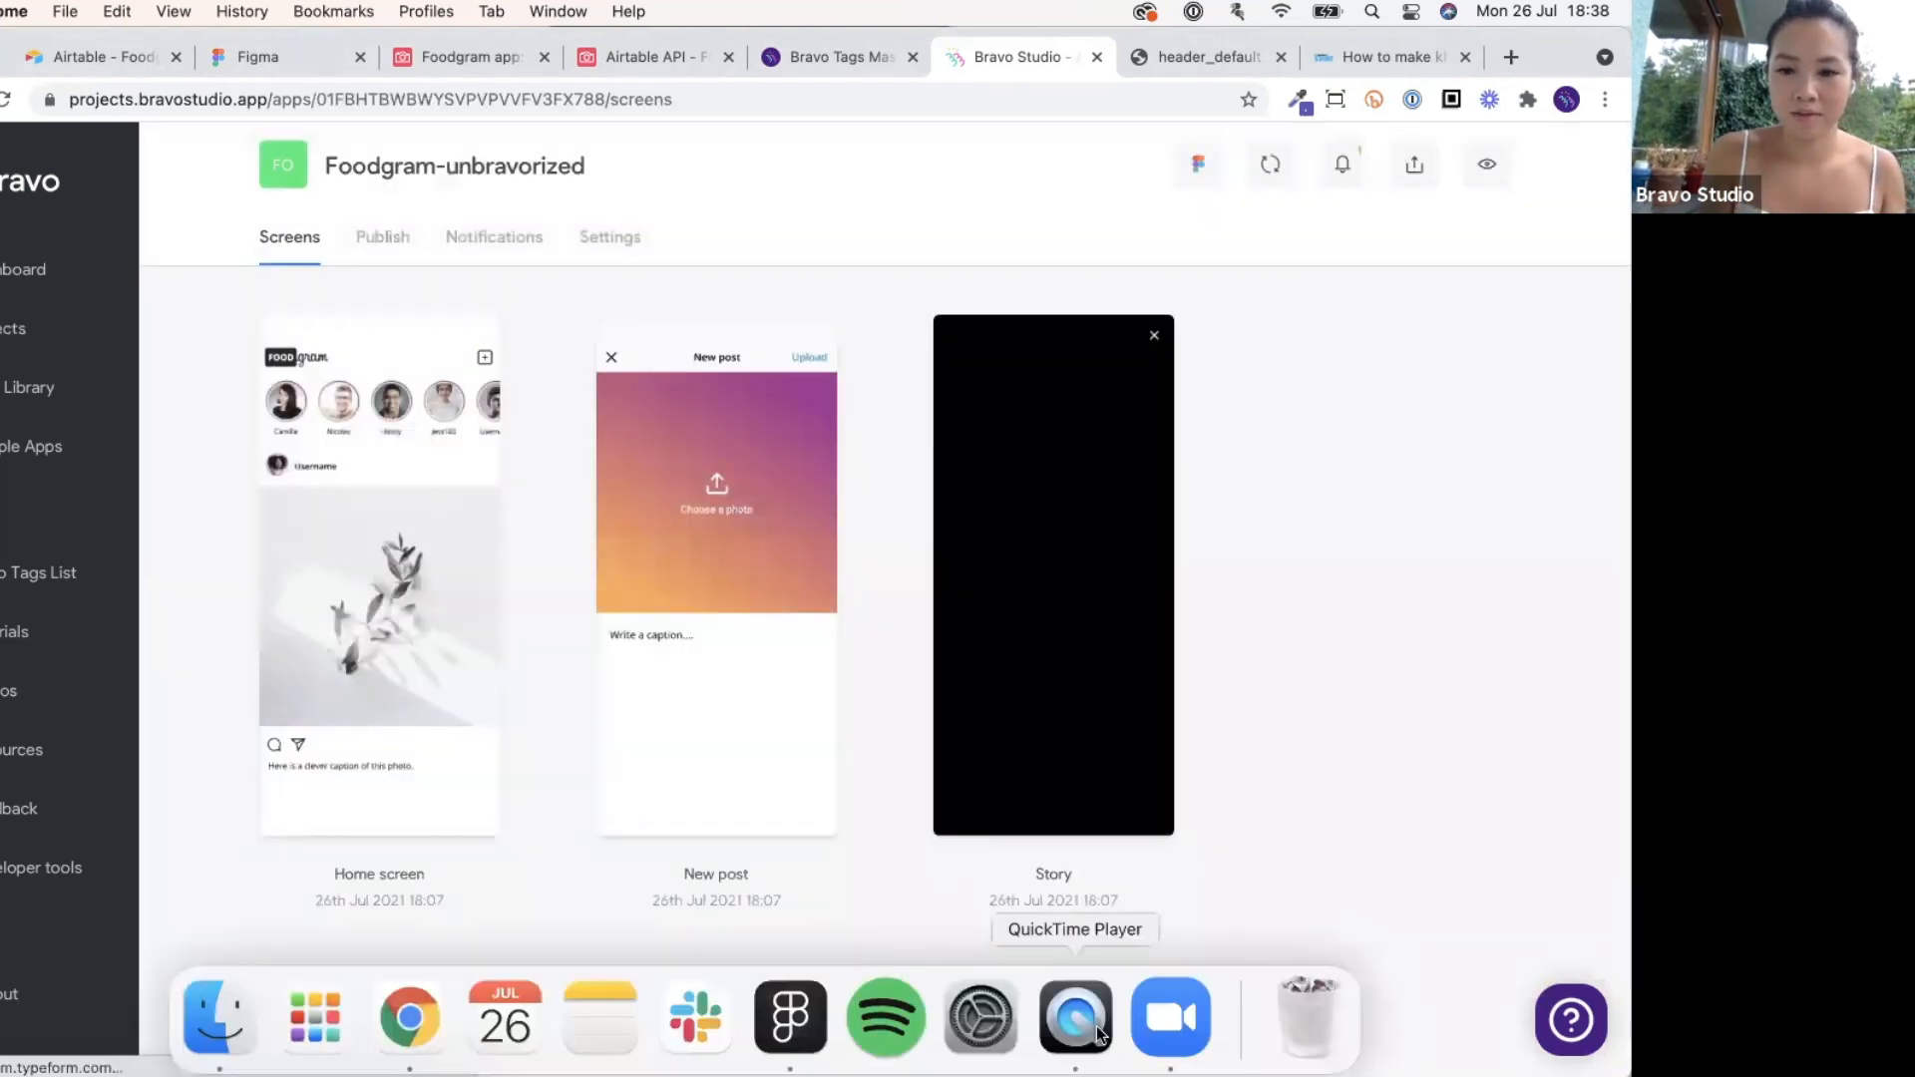
click(432, 399)
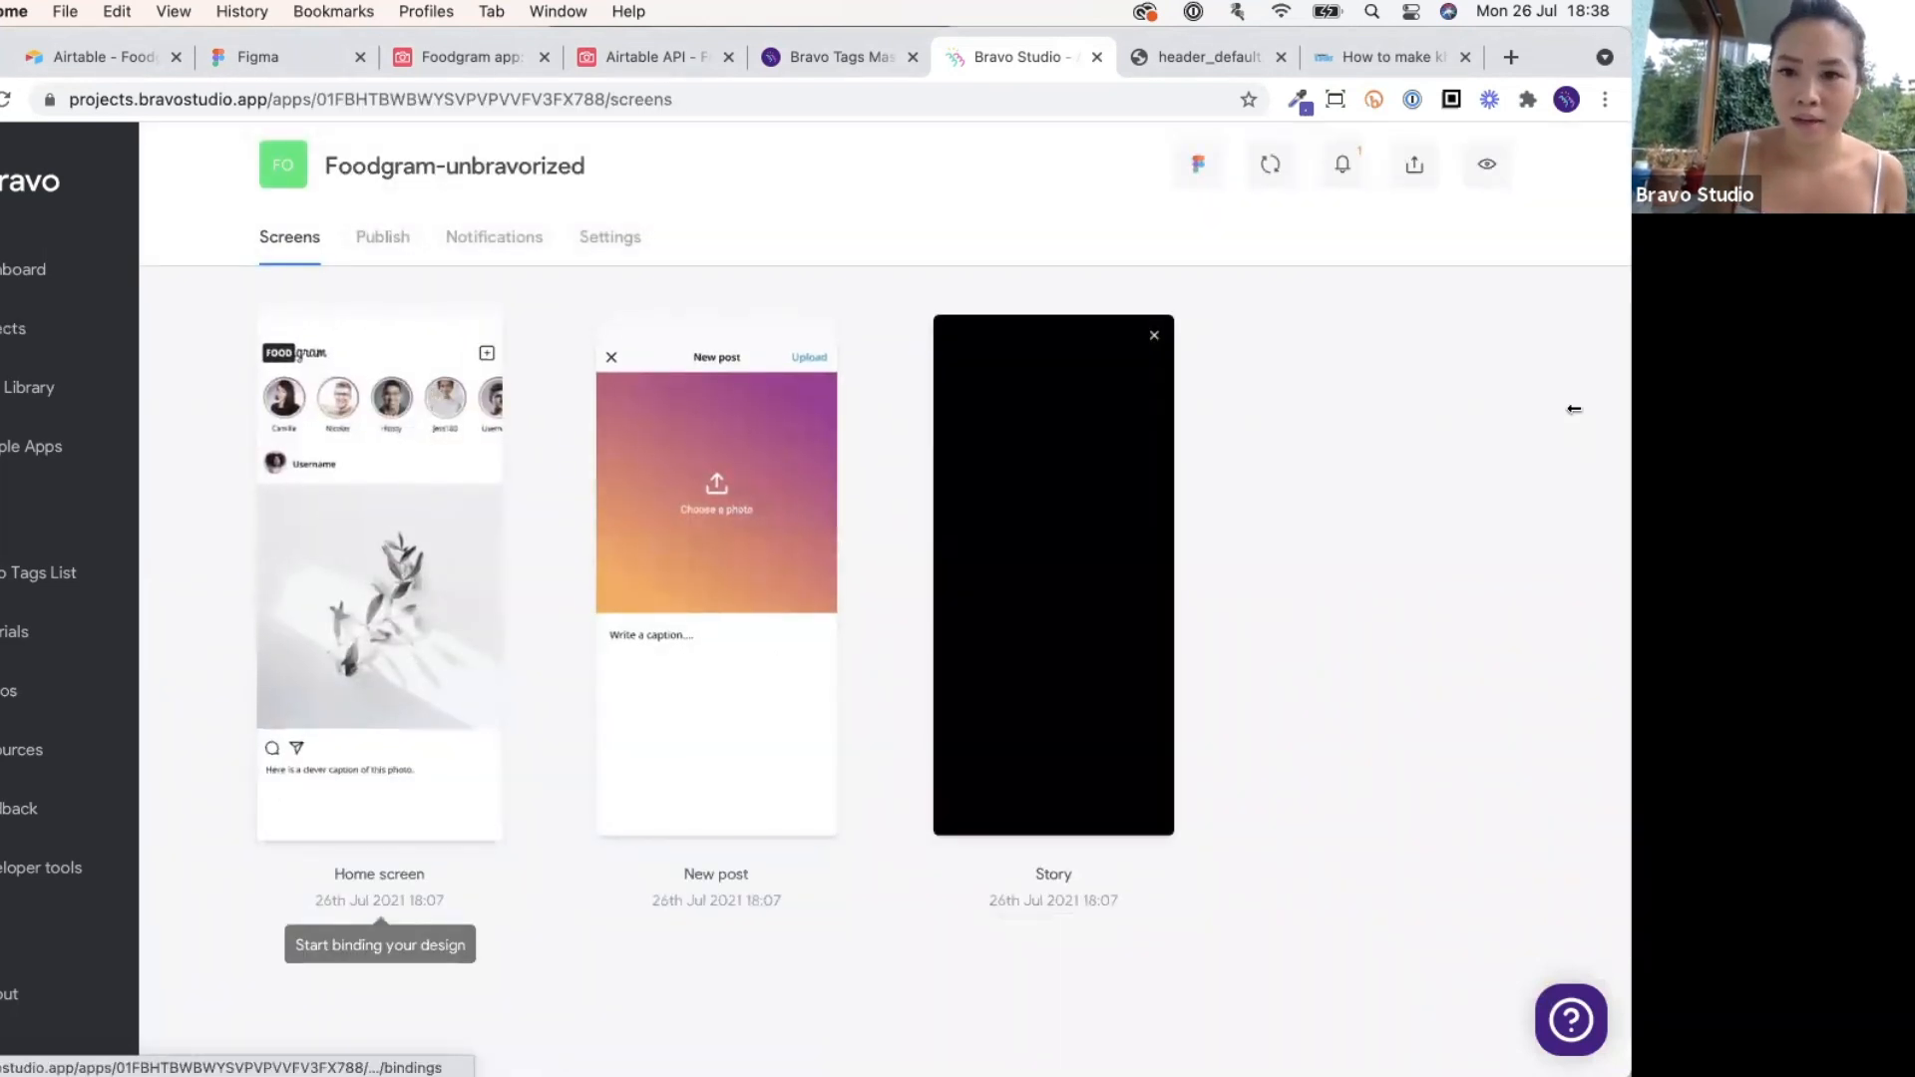
Arrange the narrowed browser beside the QuickTime phone mirror on the right.
drag(1617, 403, 1327, 404)
click(1076, 1026)
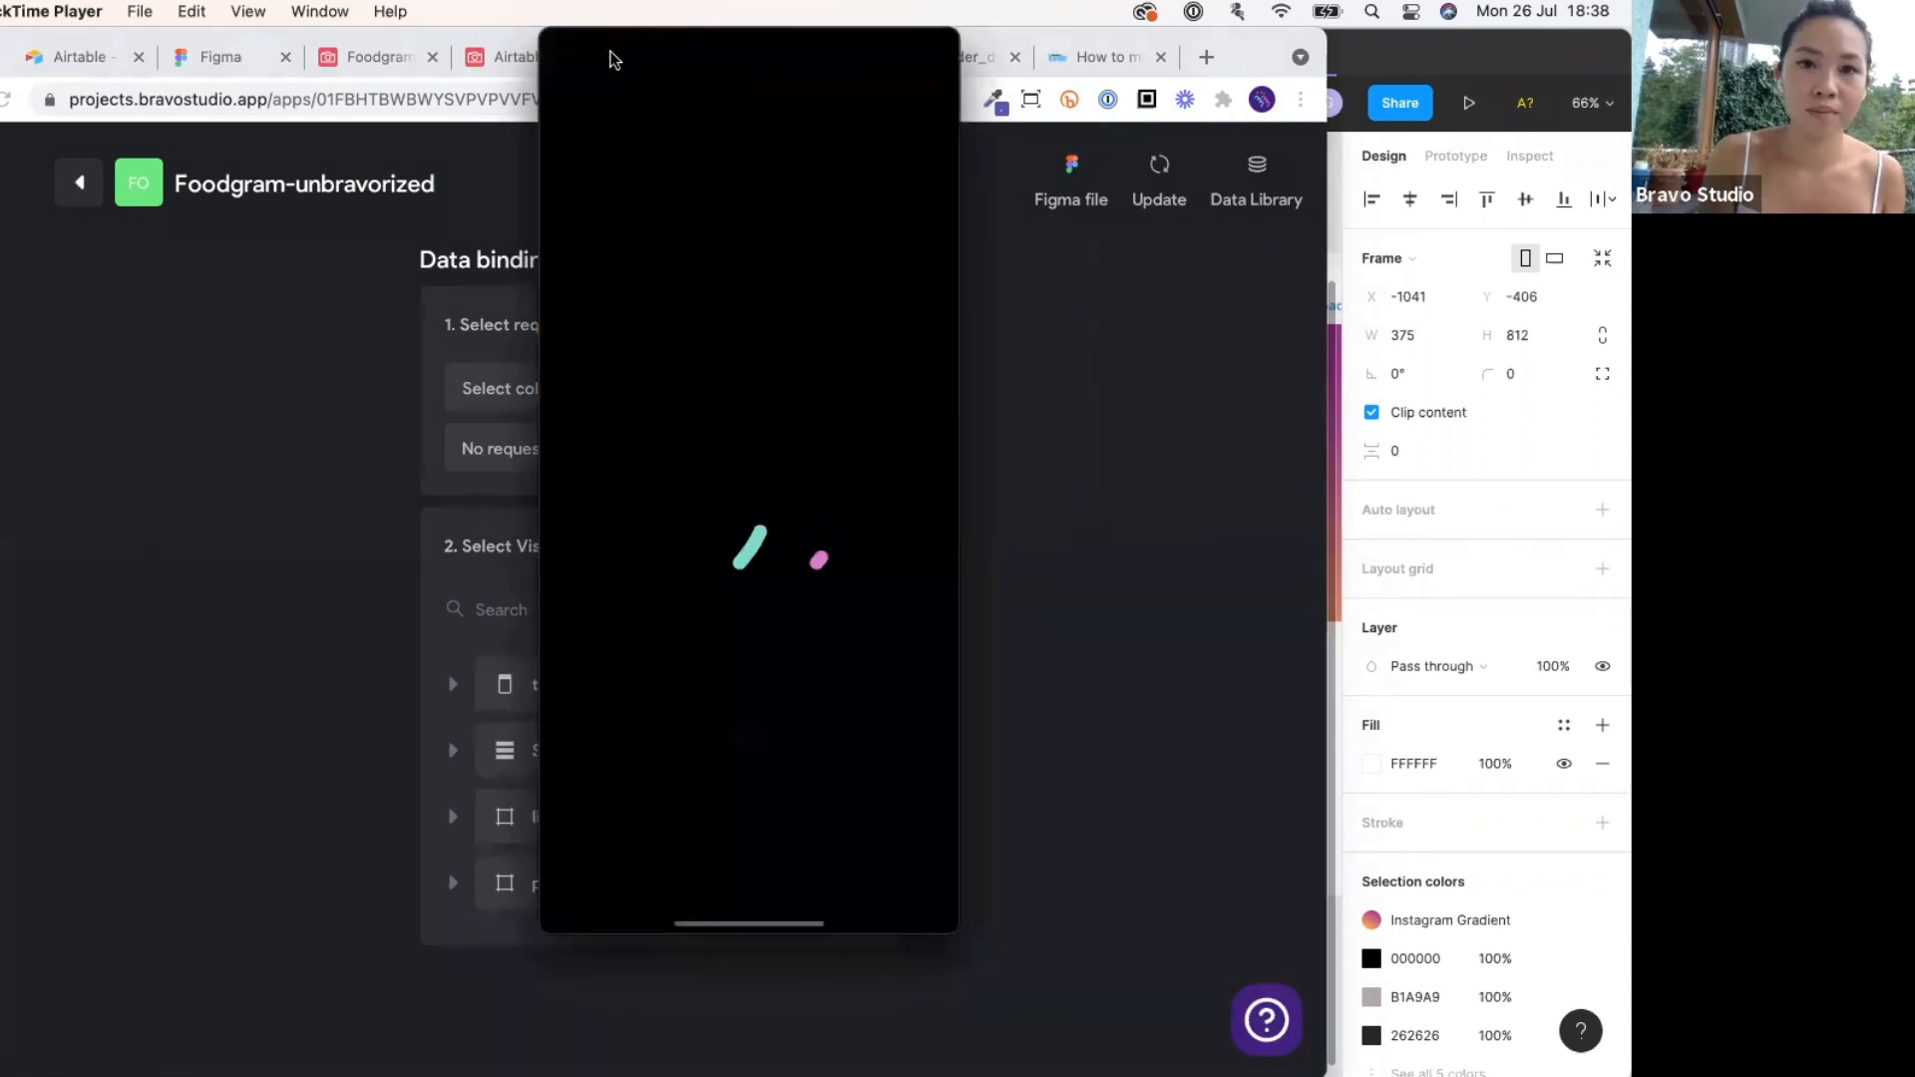
drag(617, 60, 1290, 103)
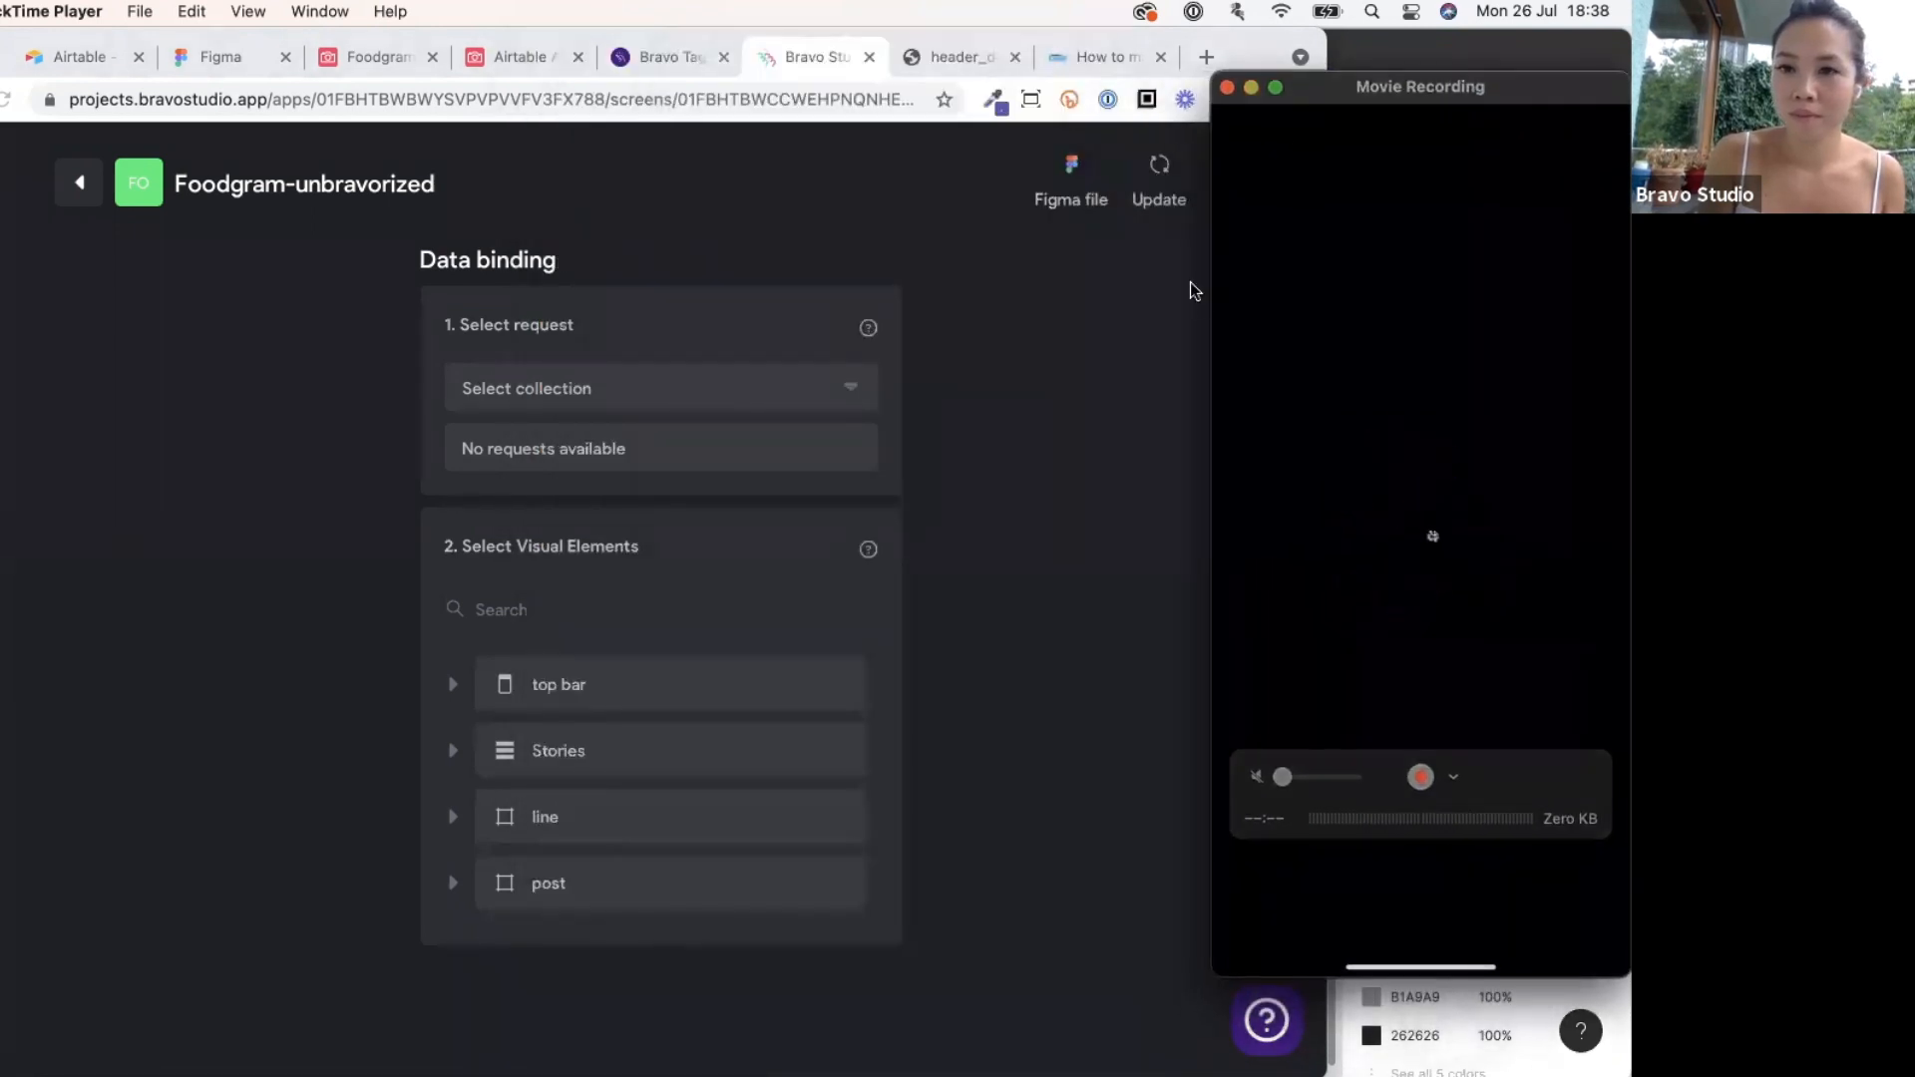
click(1193, 365)
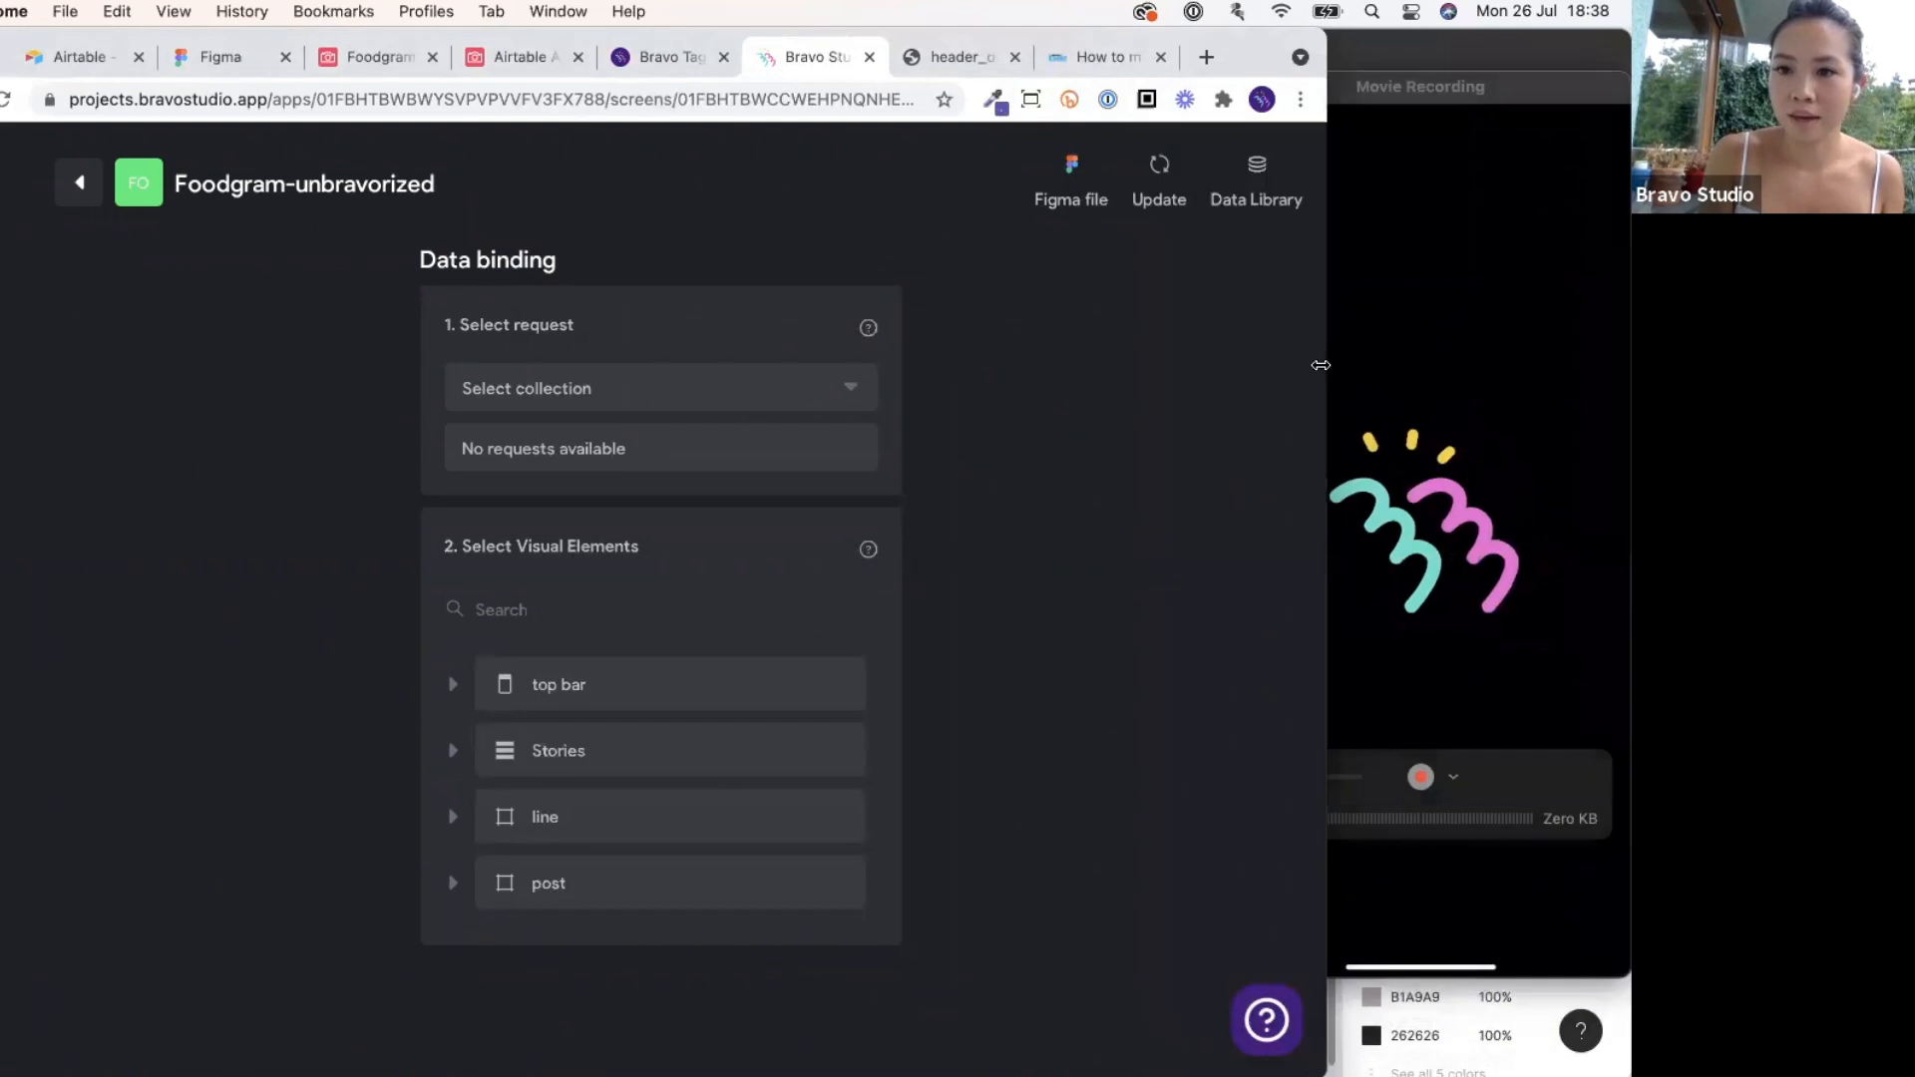
drag(1326, 365, 1475, 426)
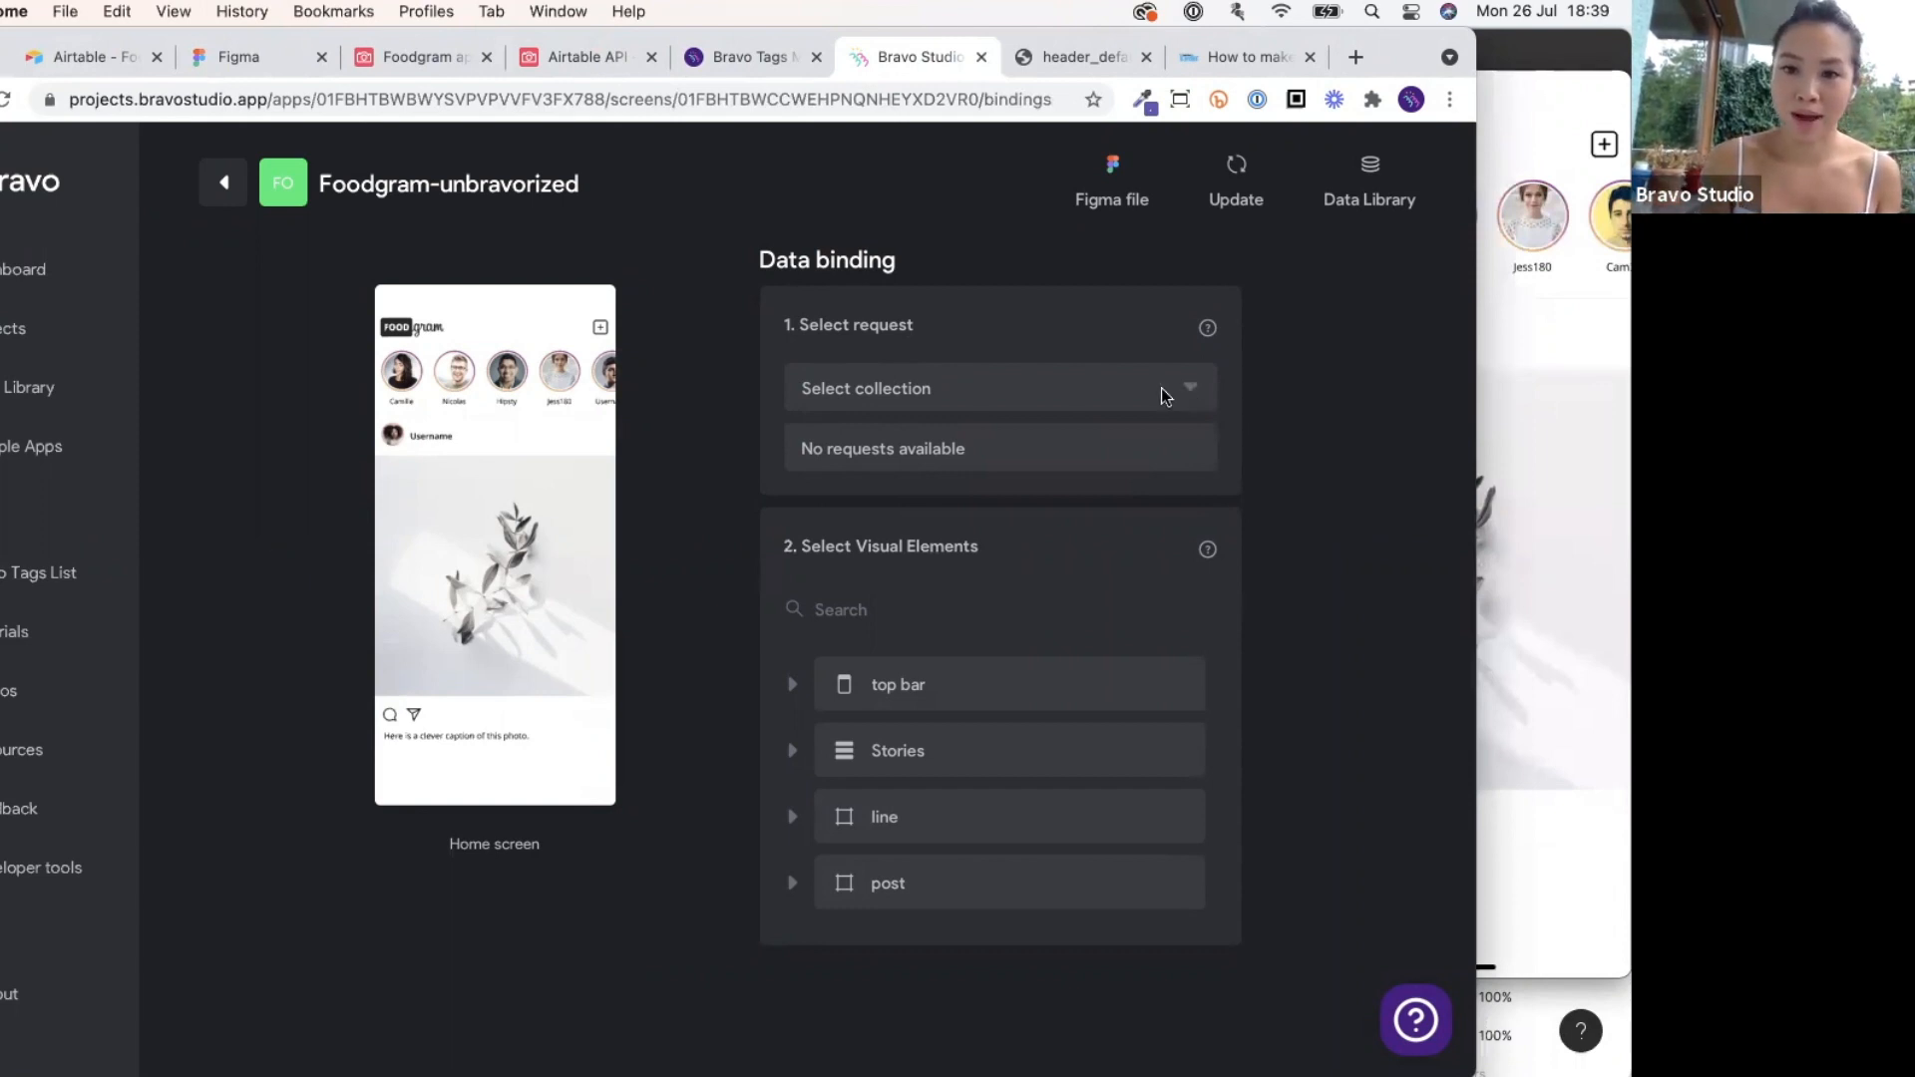
Choose collection Foodgram 2 with request GET List posts, then expand the post element's settings.
click(1066, 397)
click(964, 442)
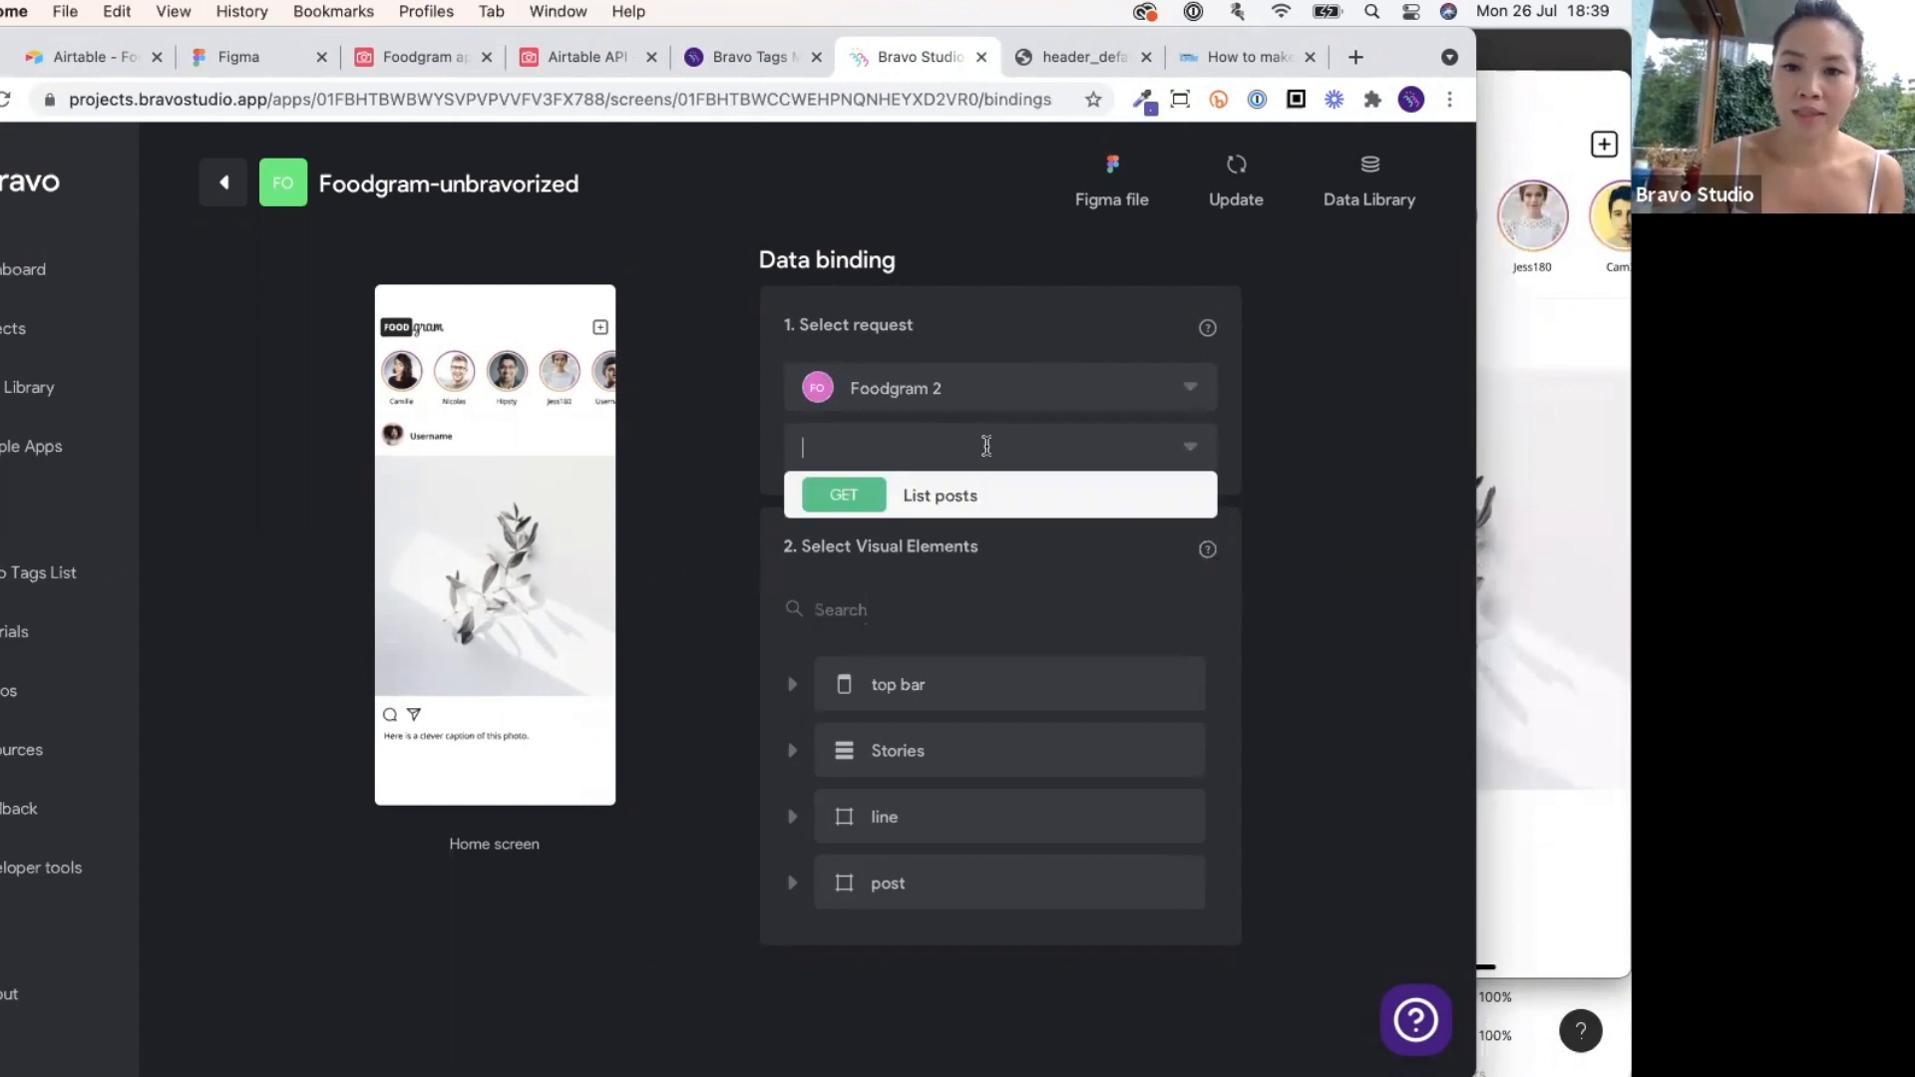
click(973, 496)
scroll(975, 499, down, 1)
scroll(975, 501, down, 3)
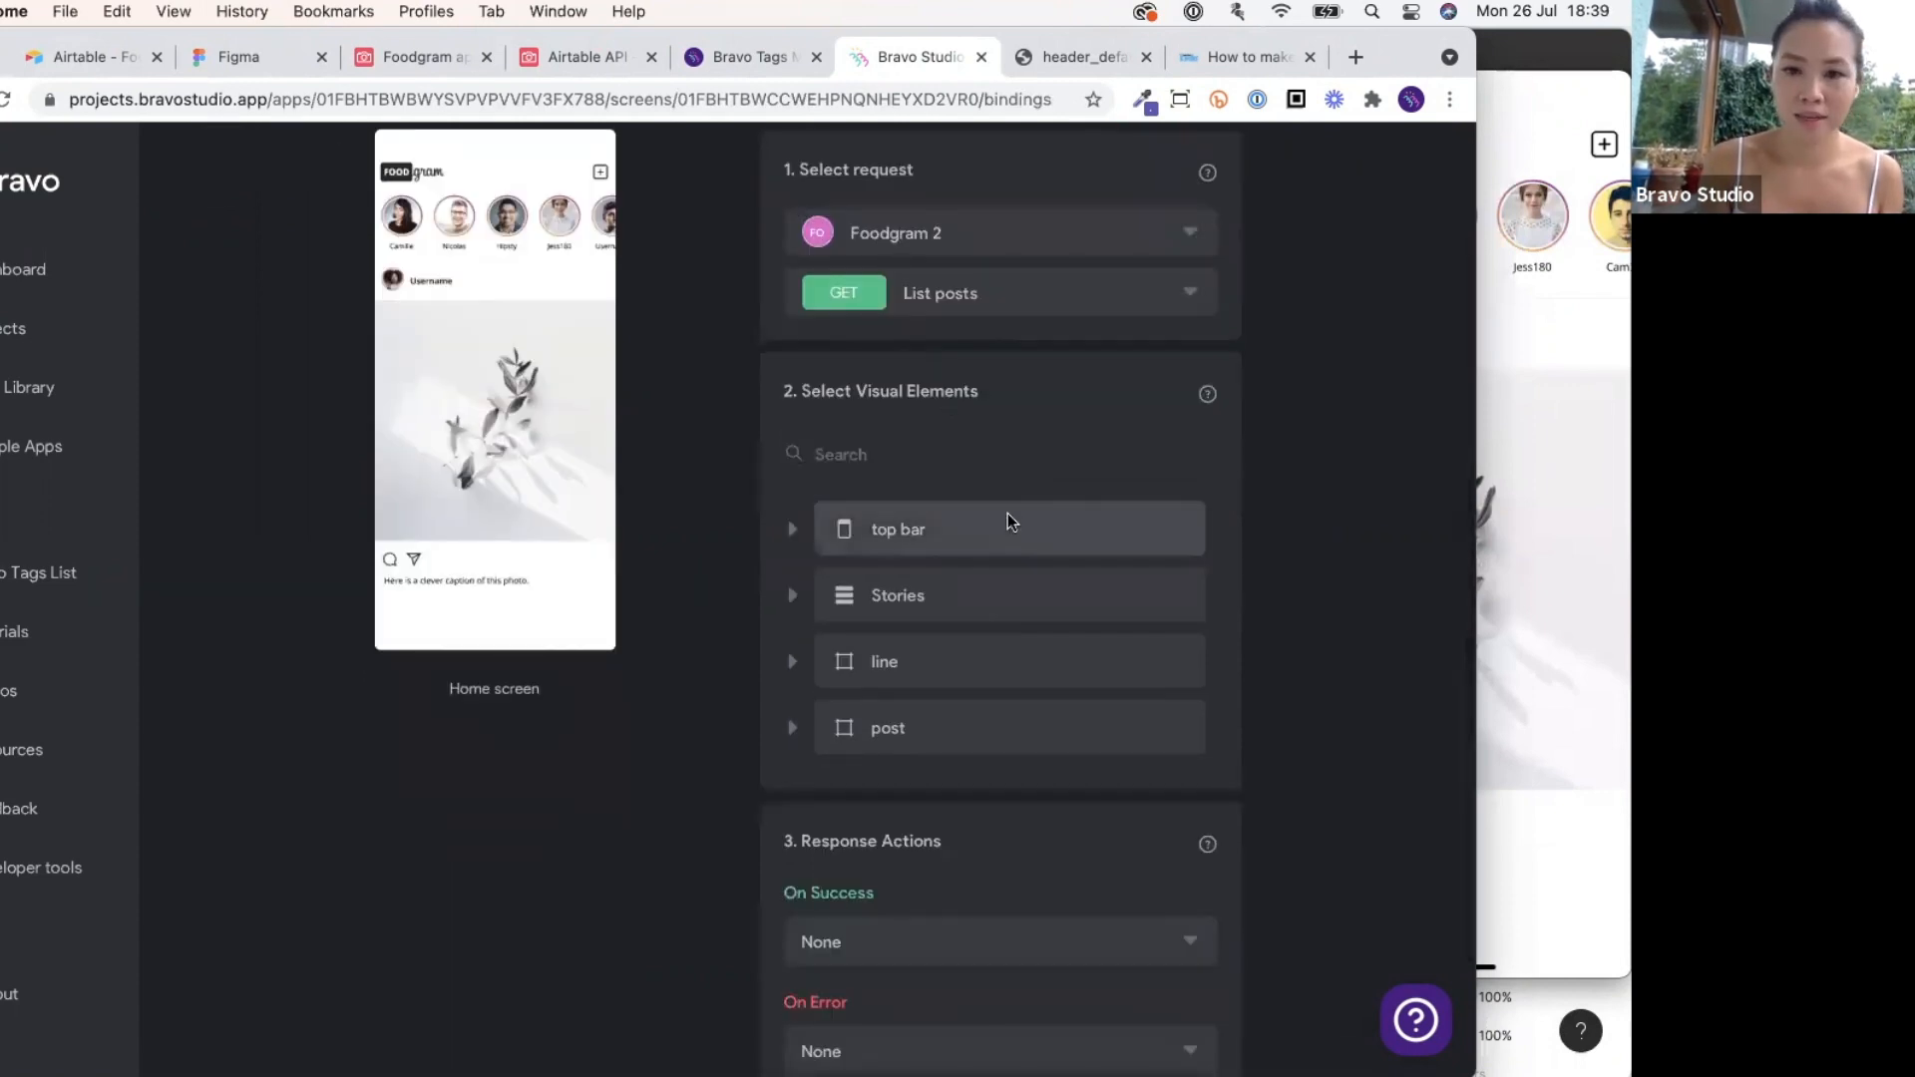
click(961, 728)
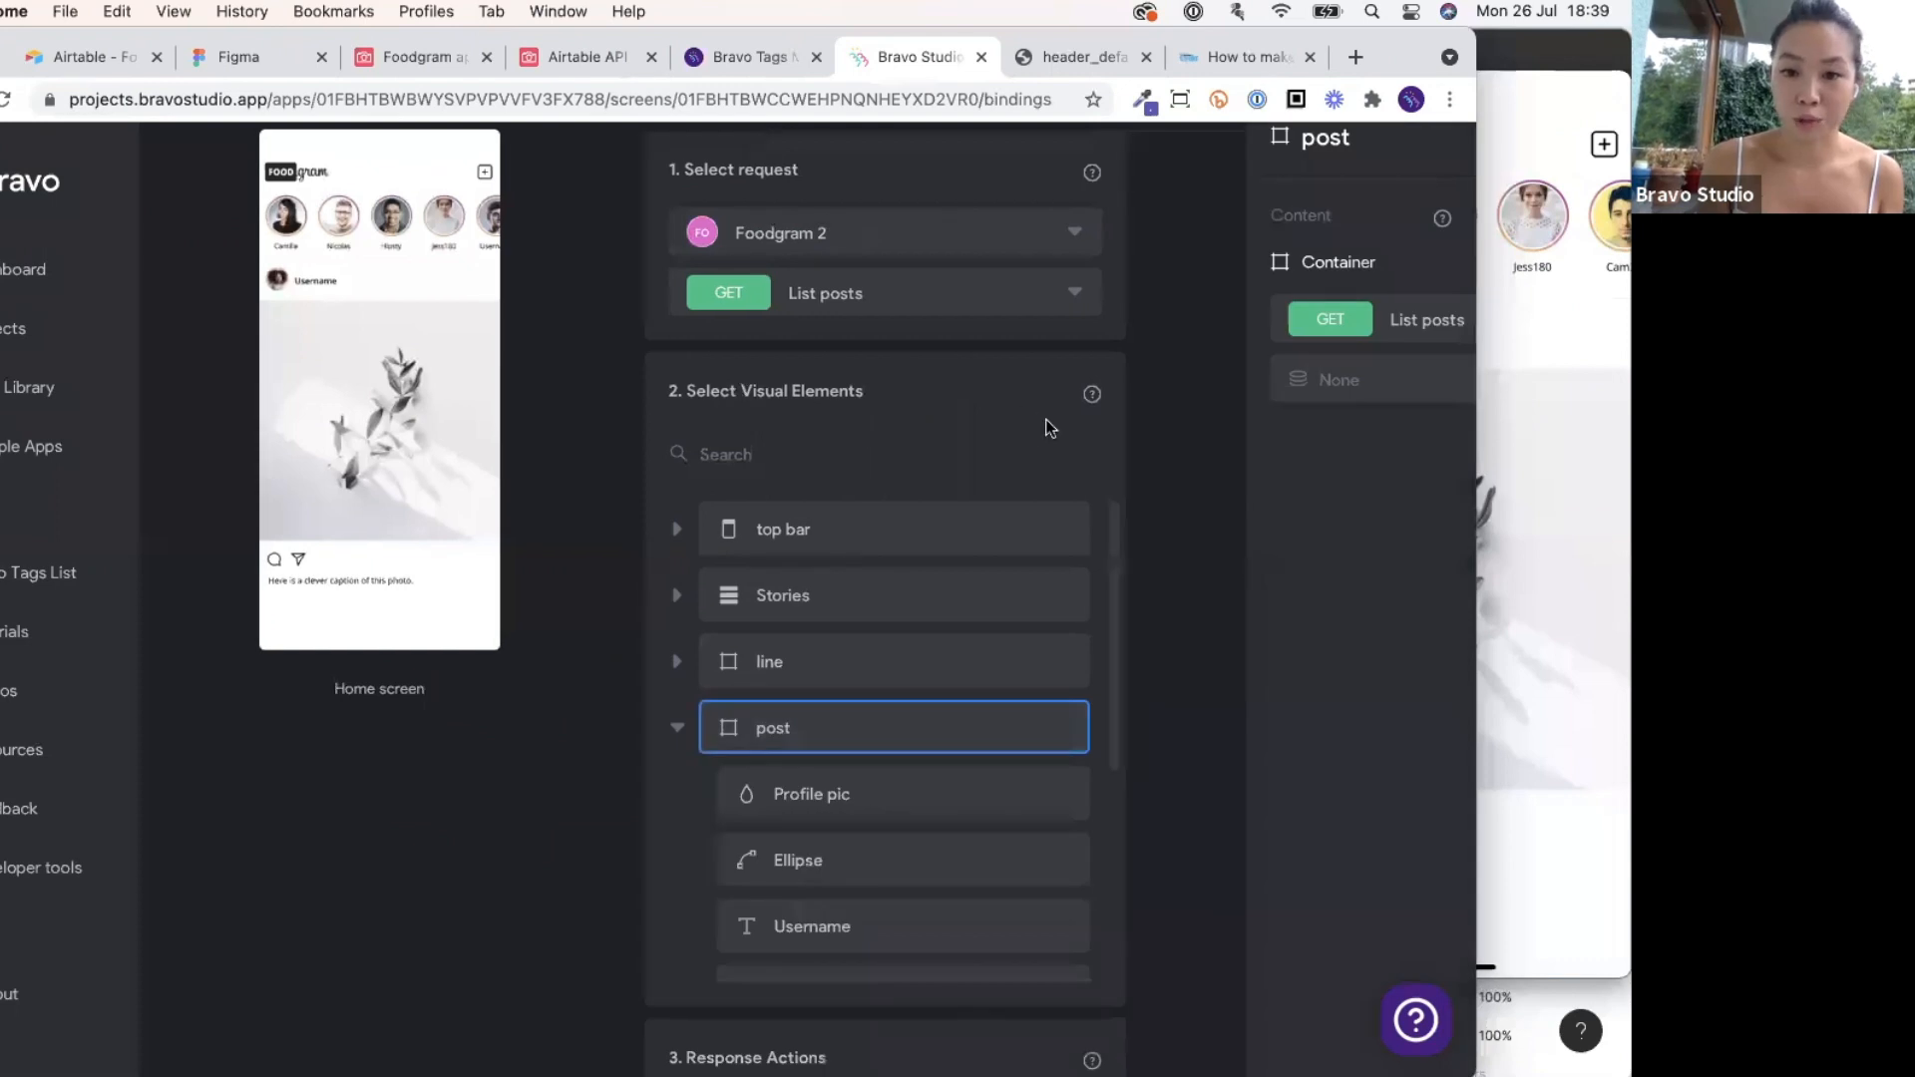
scroll(1030, 423, down, 2)
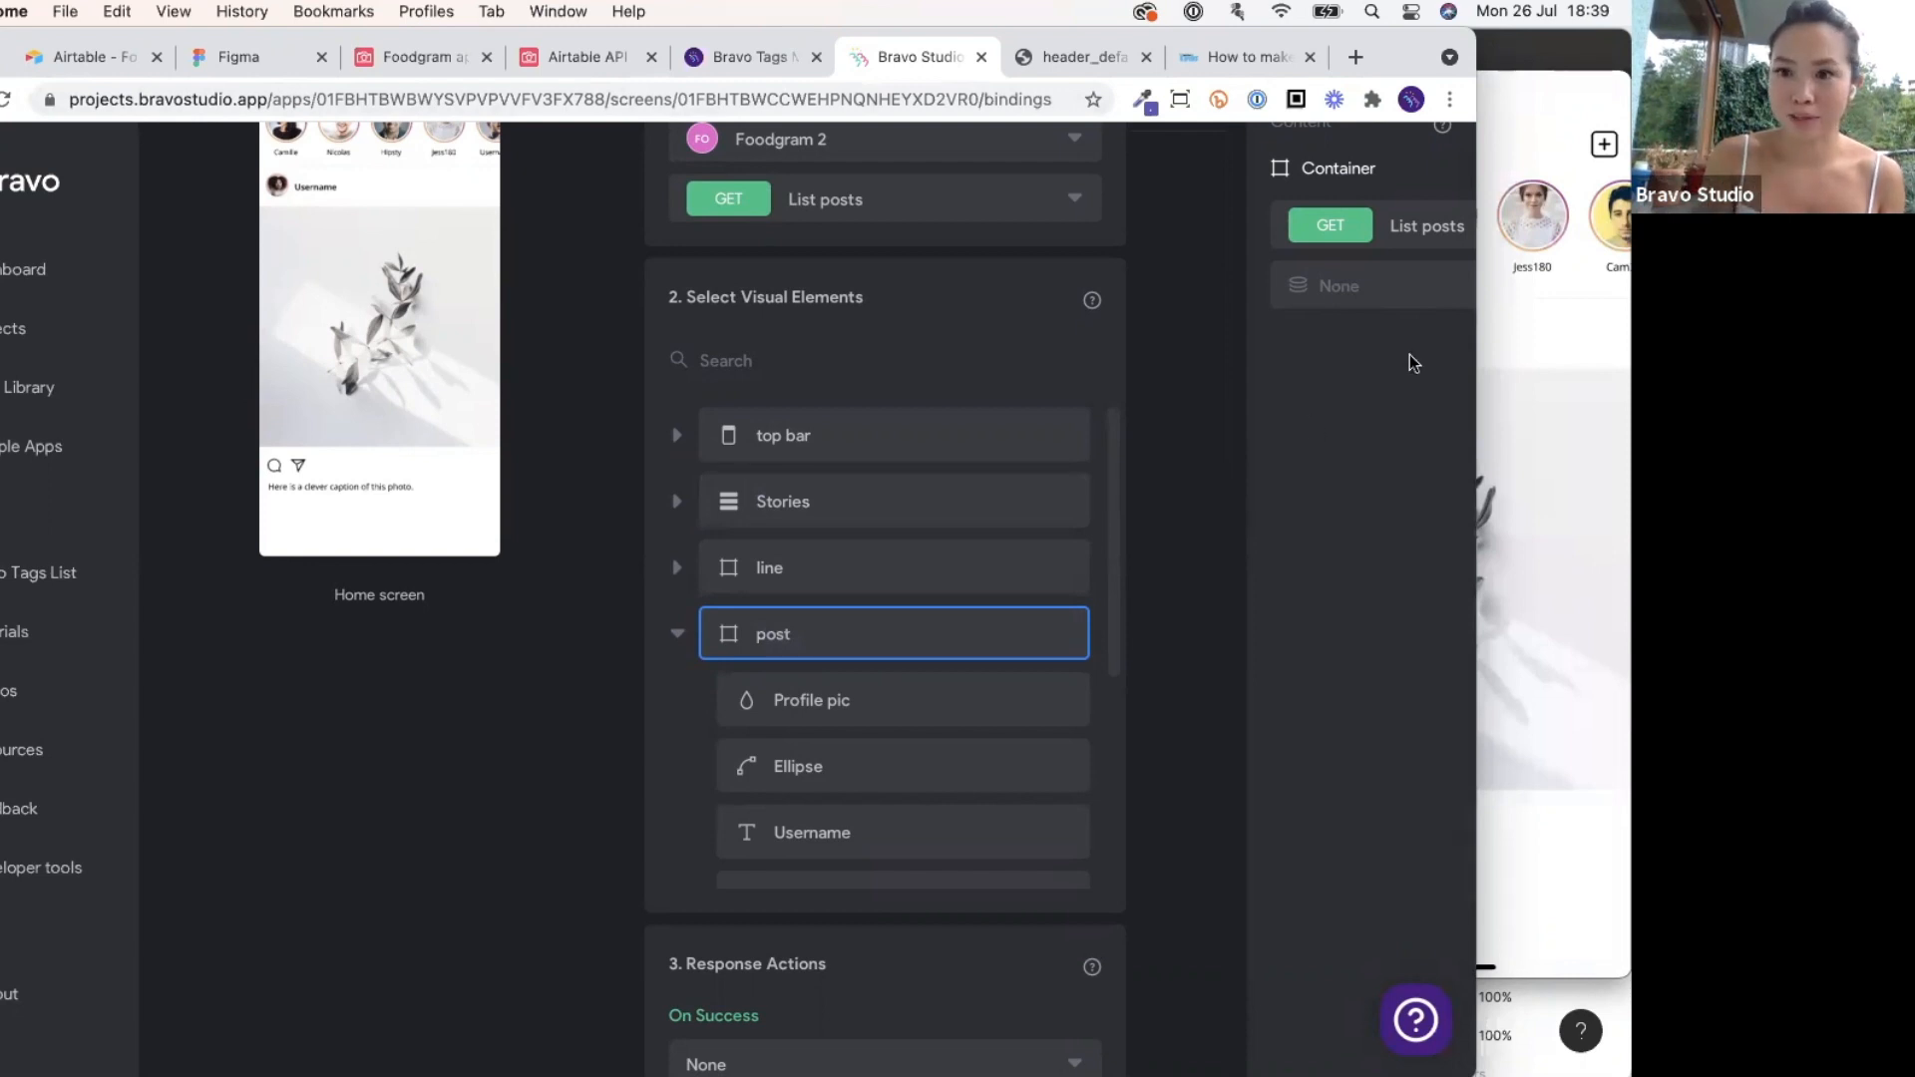
Bind the post container's data field to Records.
click(1367, 299)
click(1294, 367)
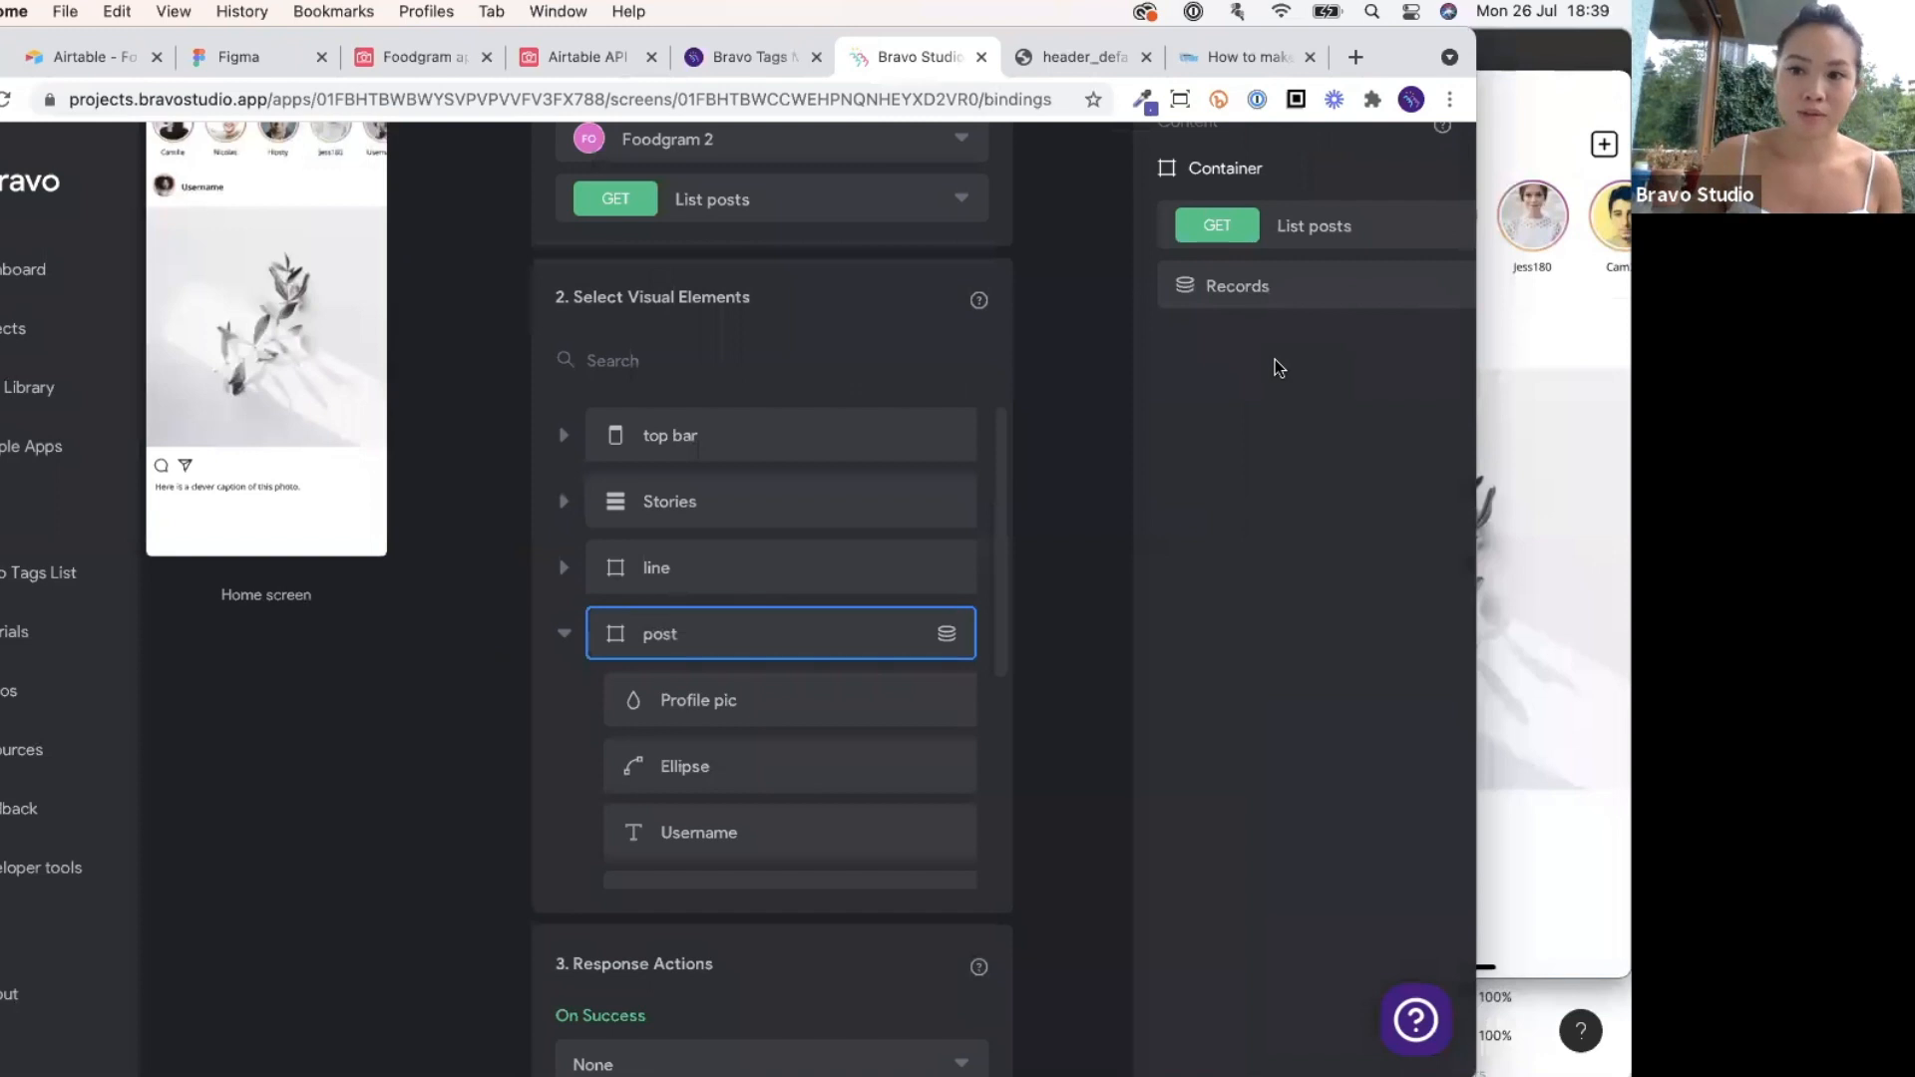
scroll(813, 733, down, 5)
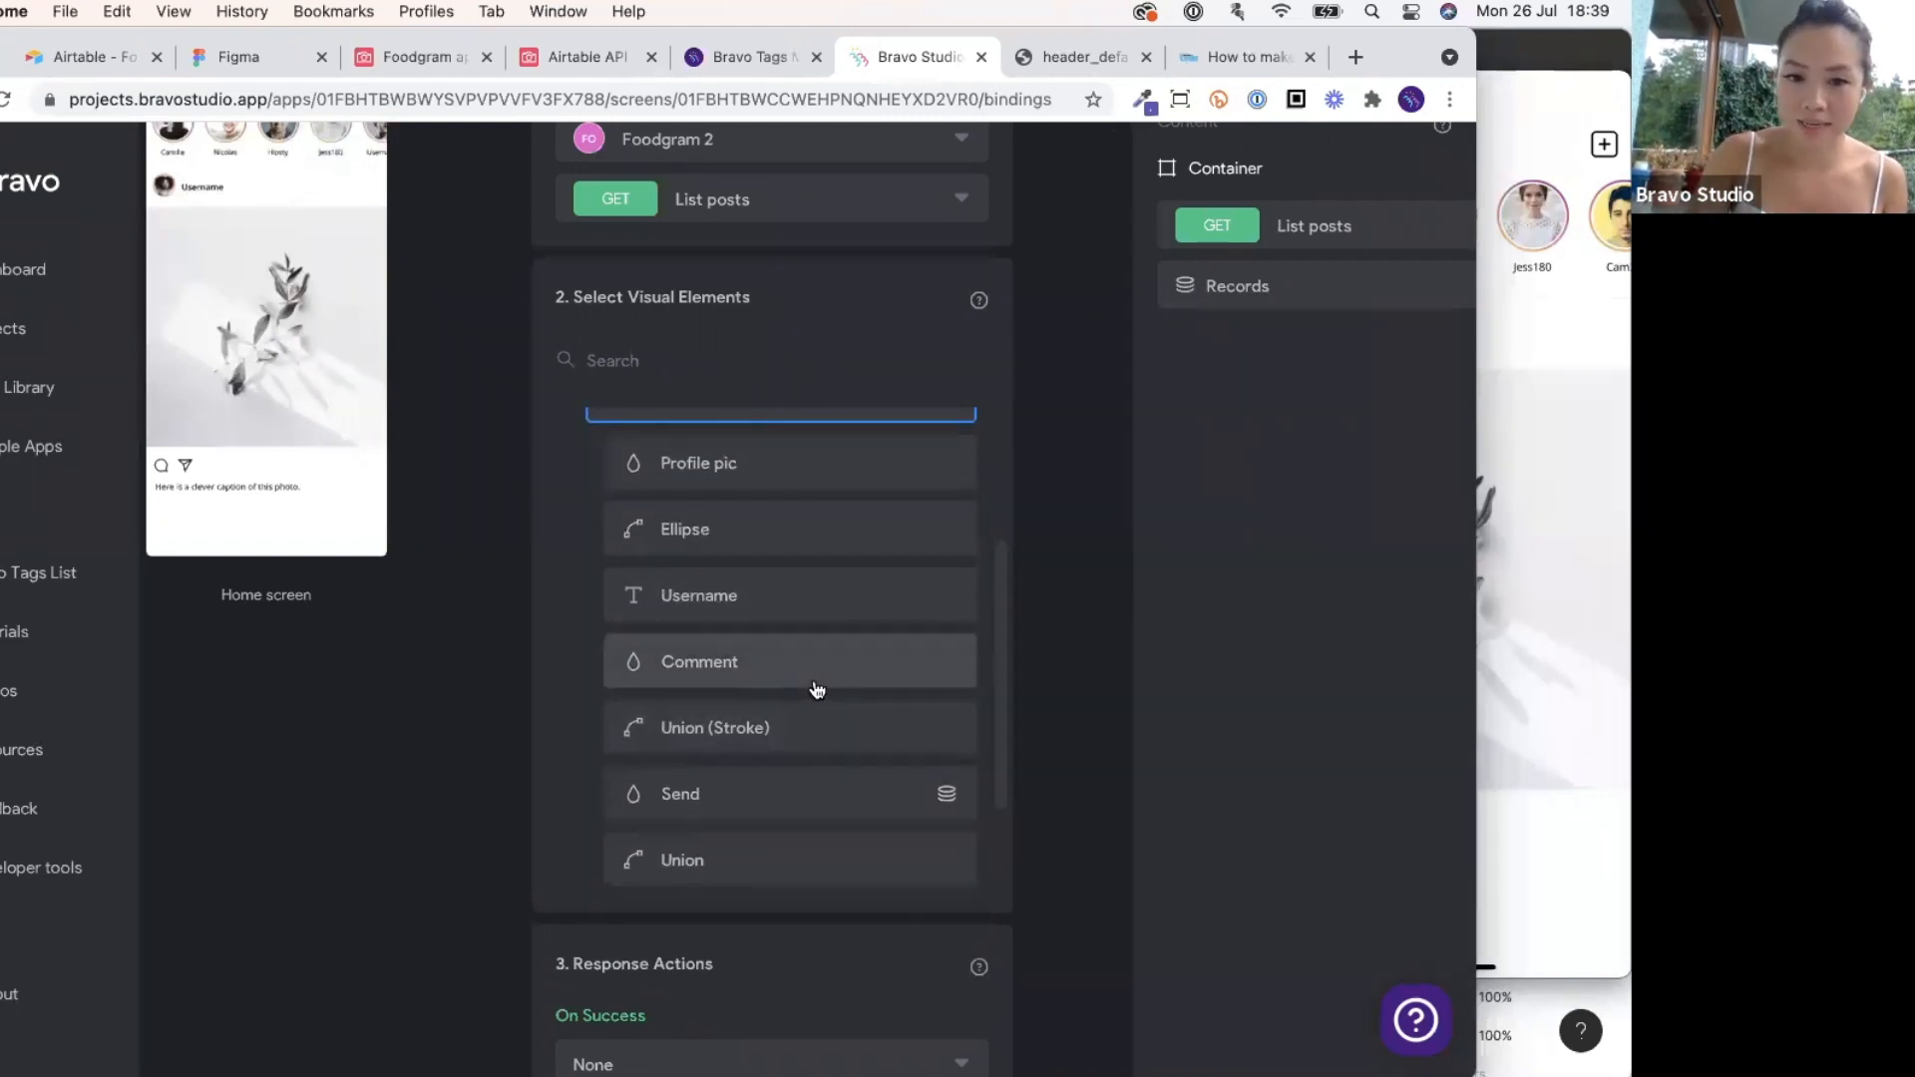
scroll(816, 688, down, 3)
Bind the image element to Image[0] Url and the caption element to Caption.
click(783, 779)
click(1252, 272)
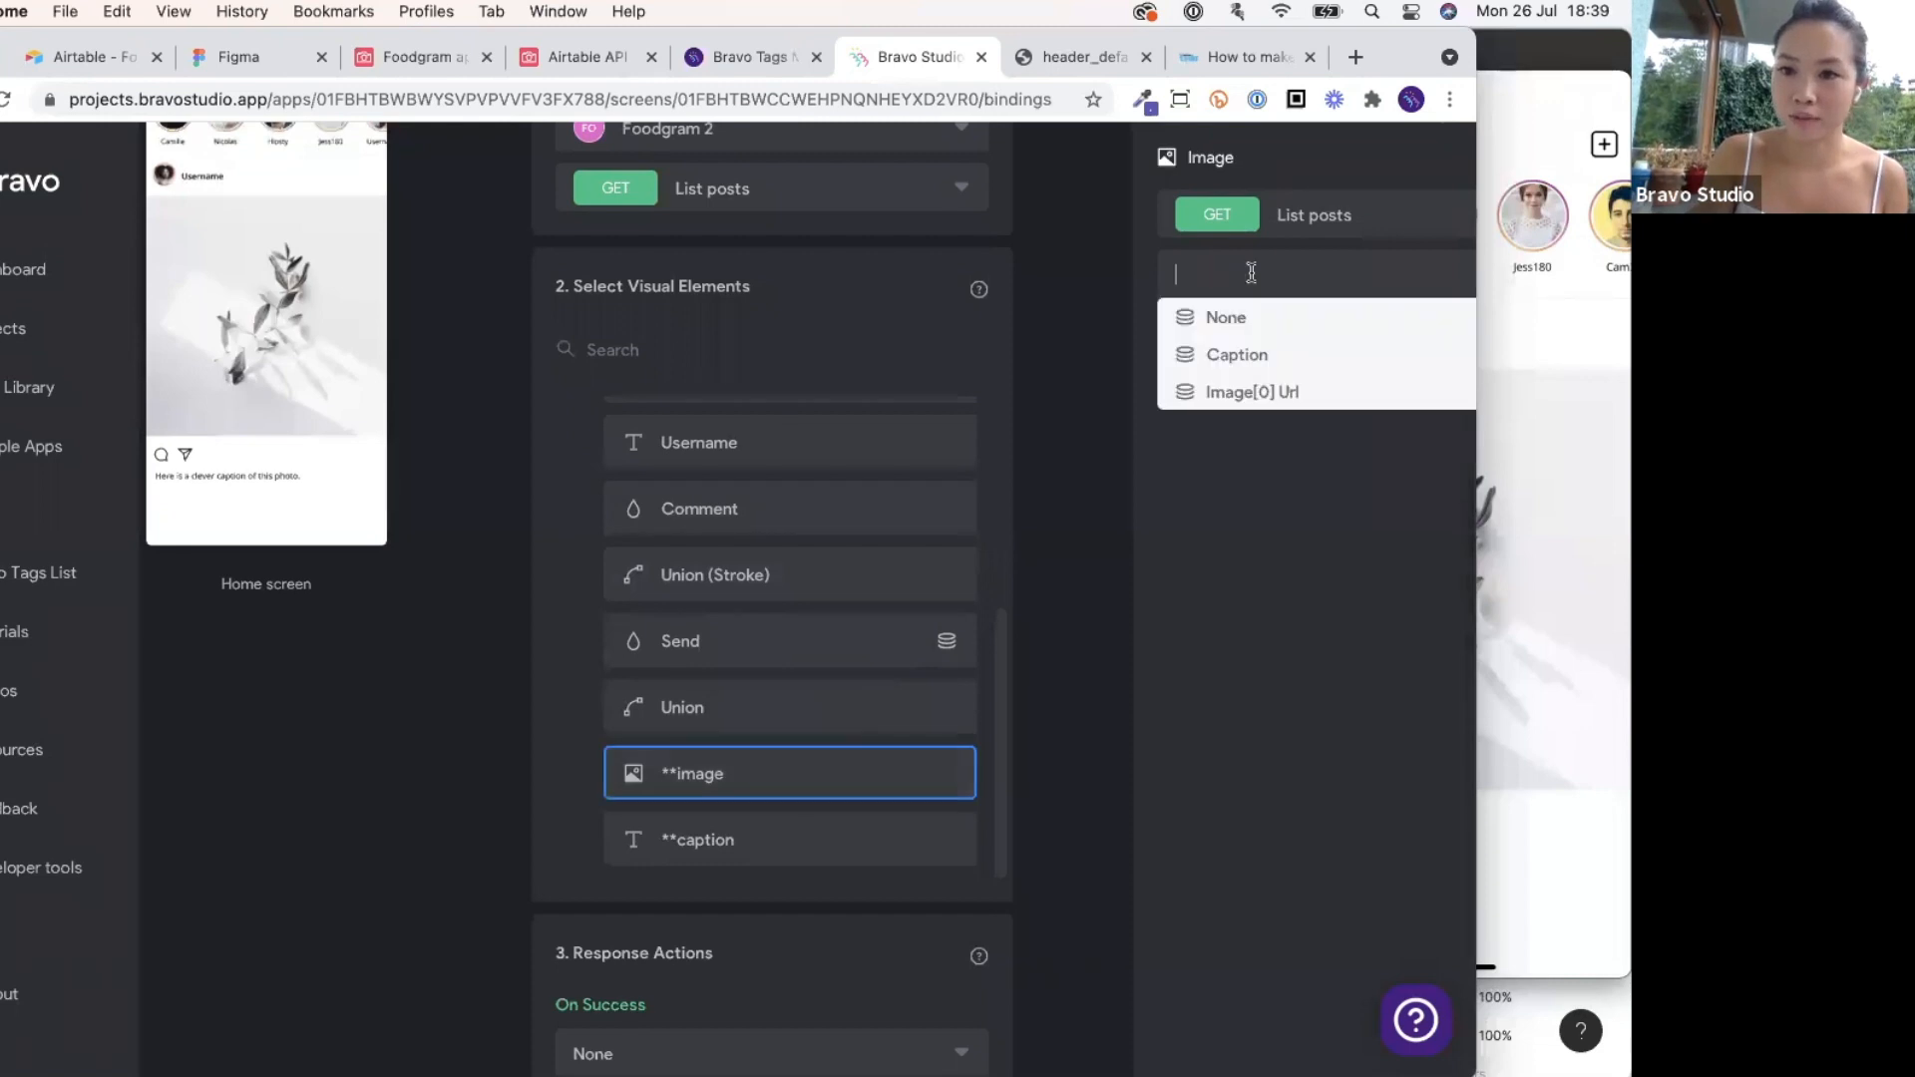
click(1259, 389)
click(842, 839)
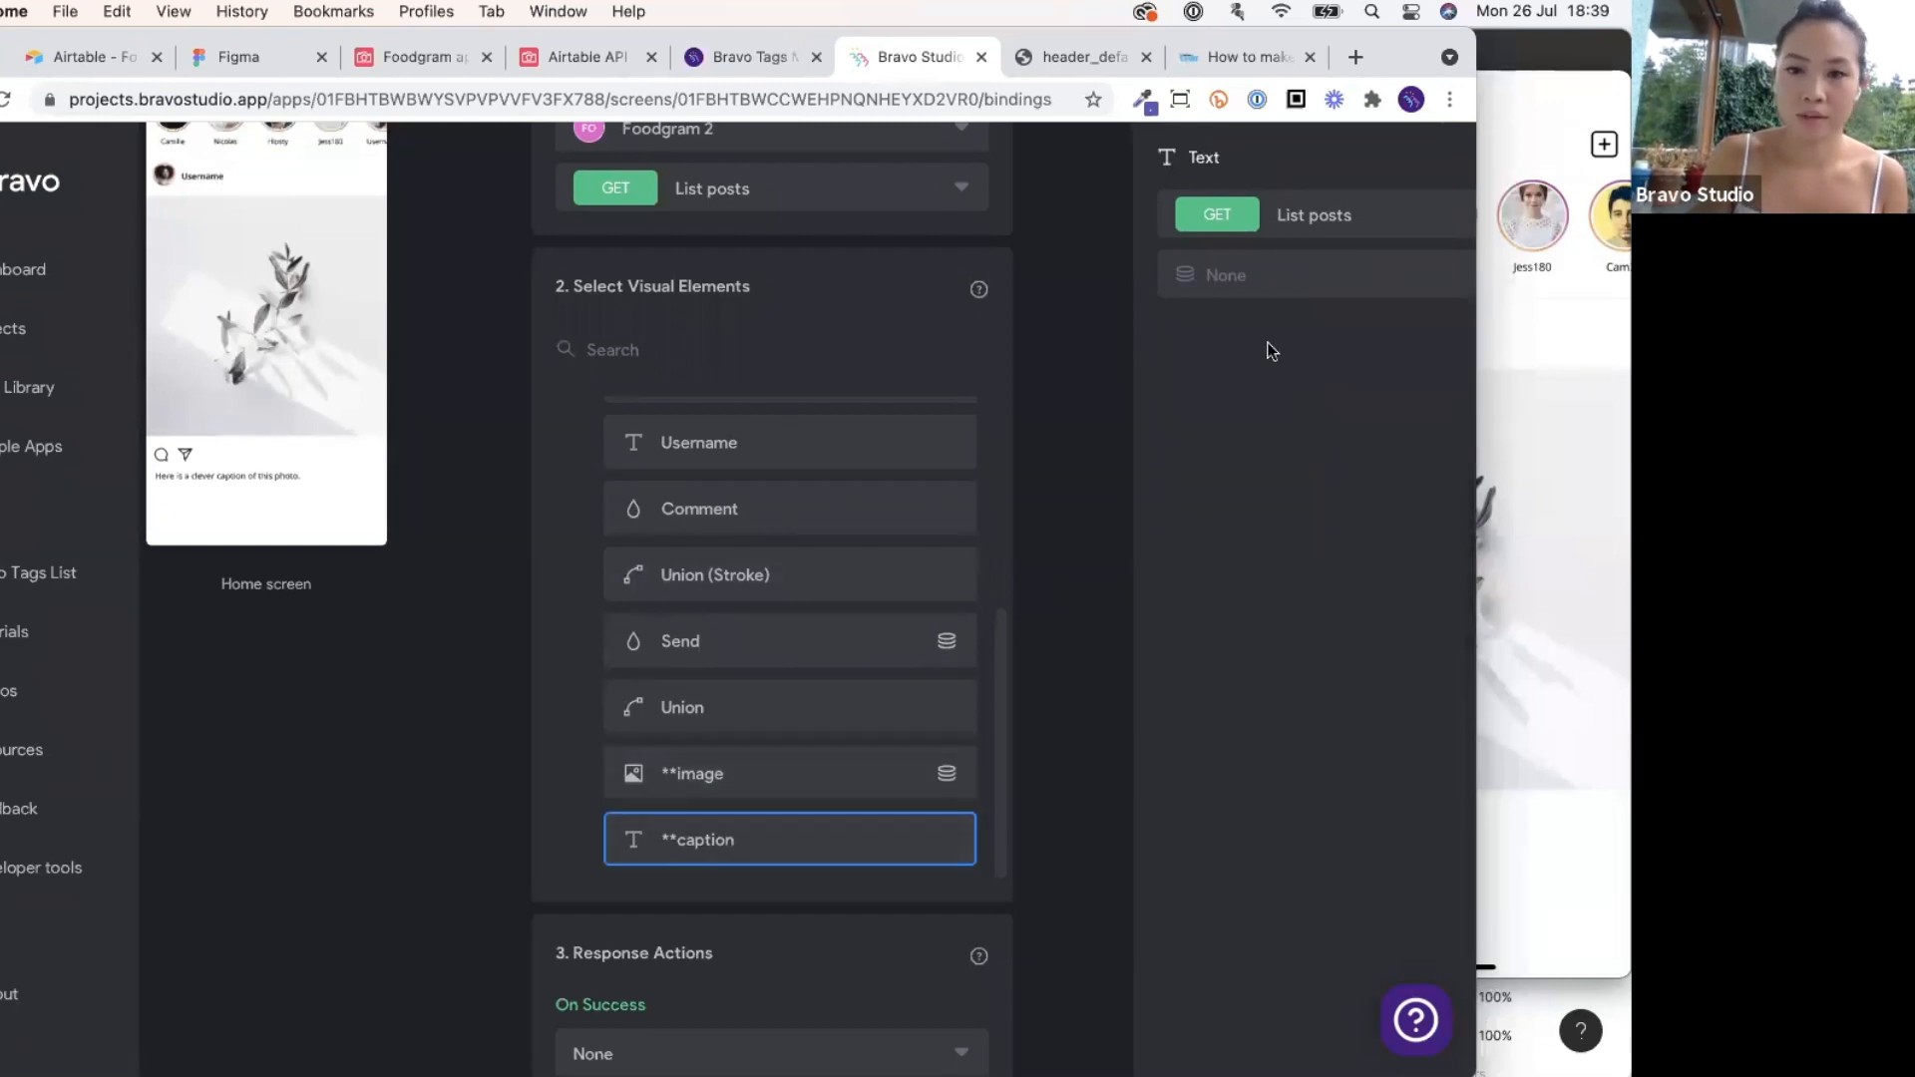
click(1256, 279)
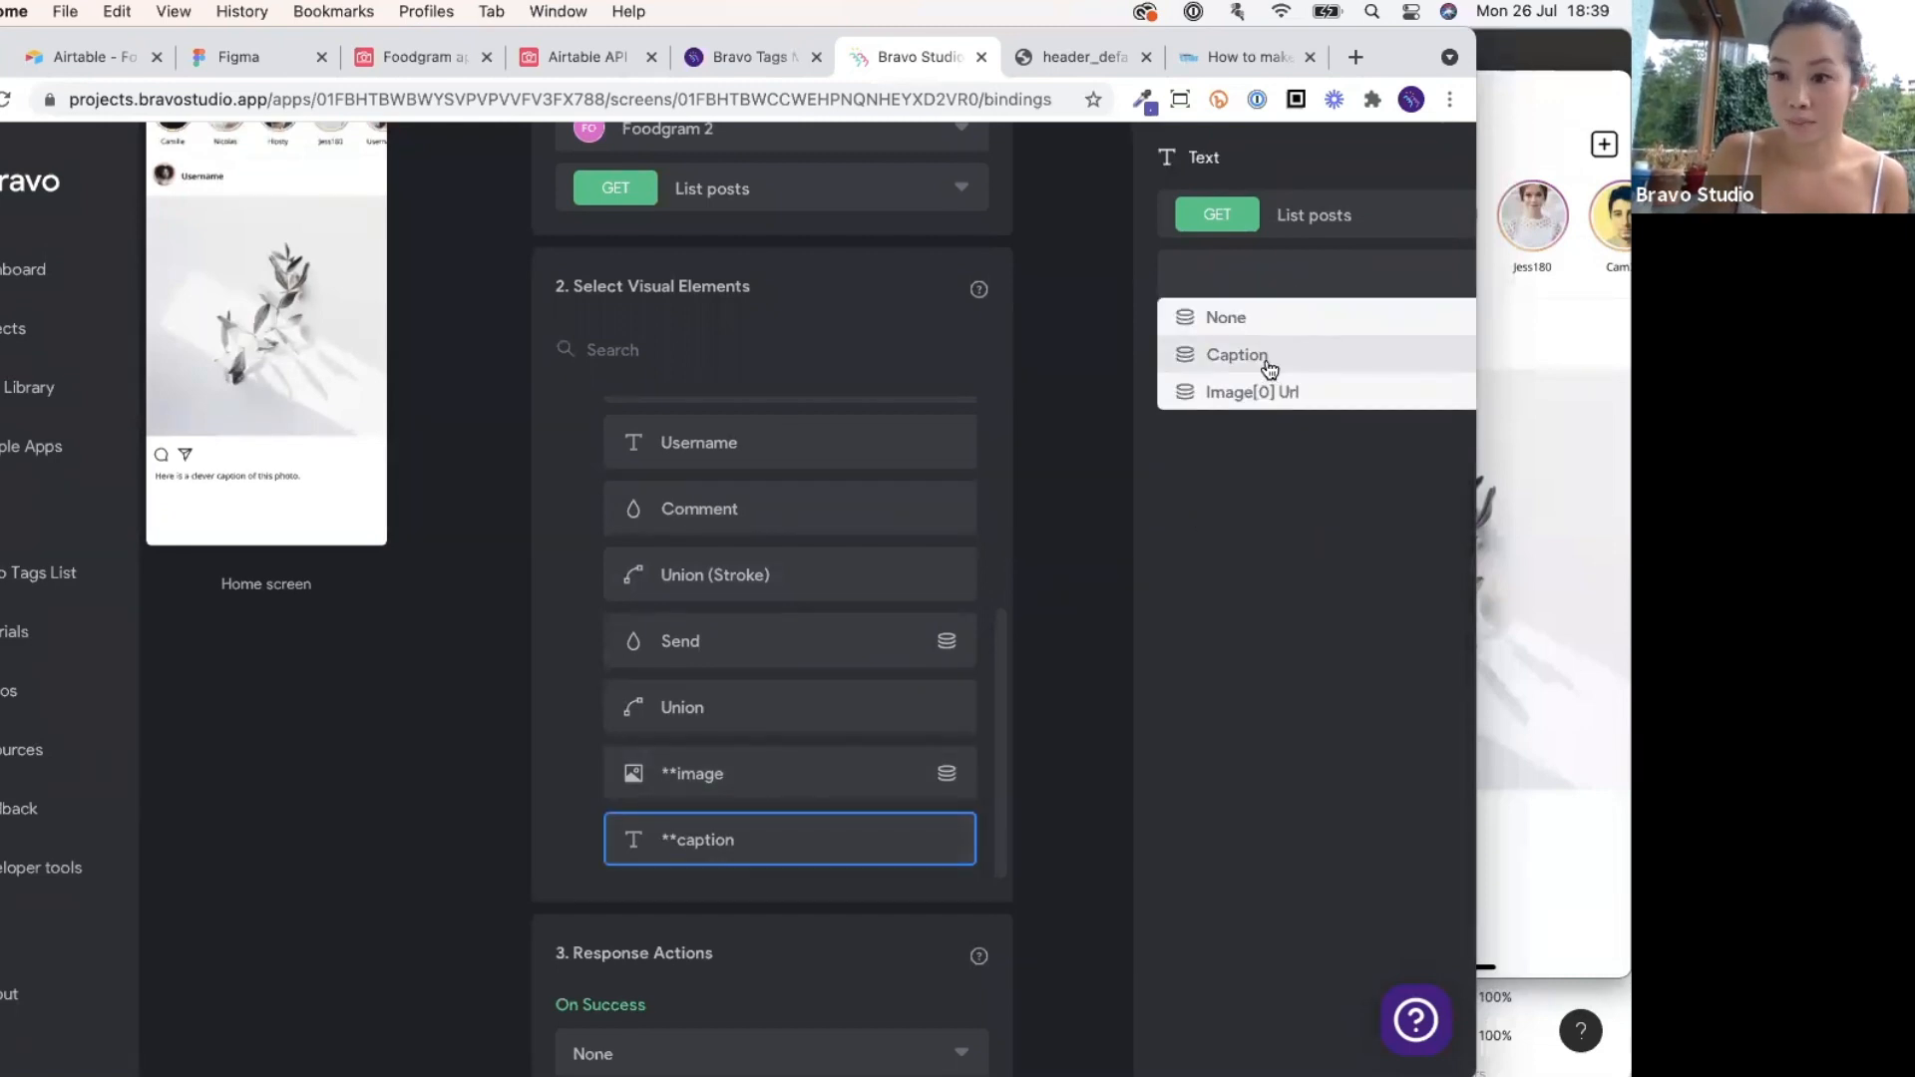
click(1267, 357)
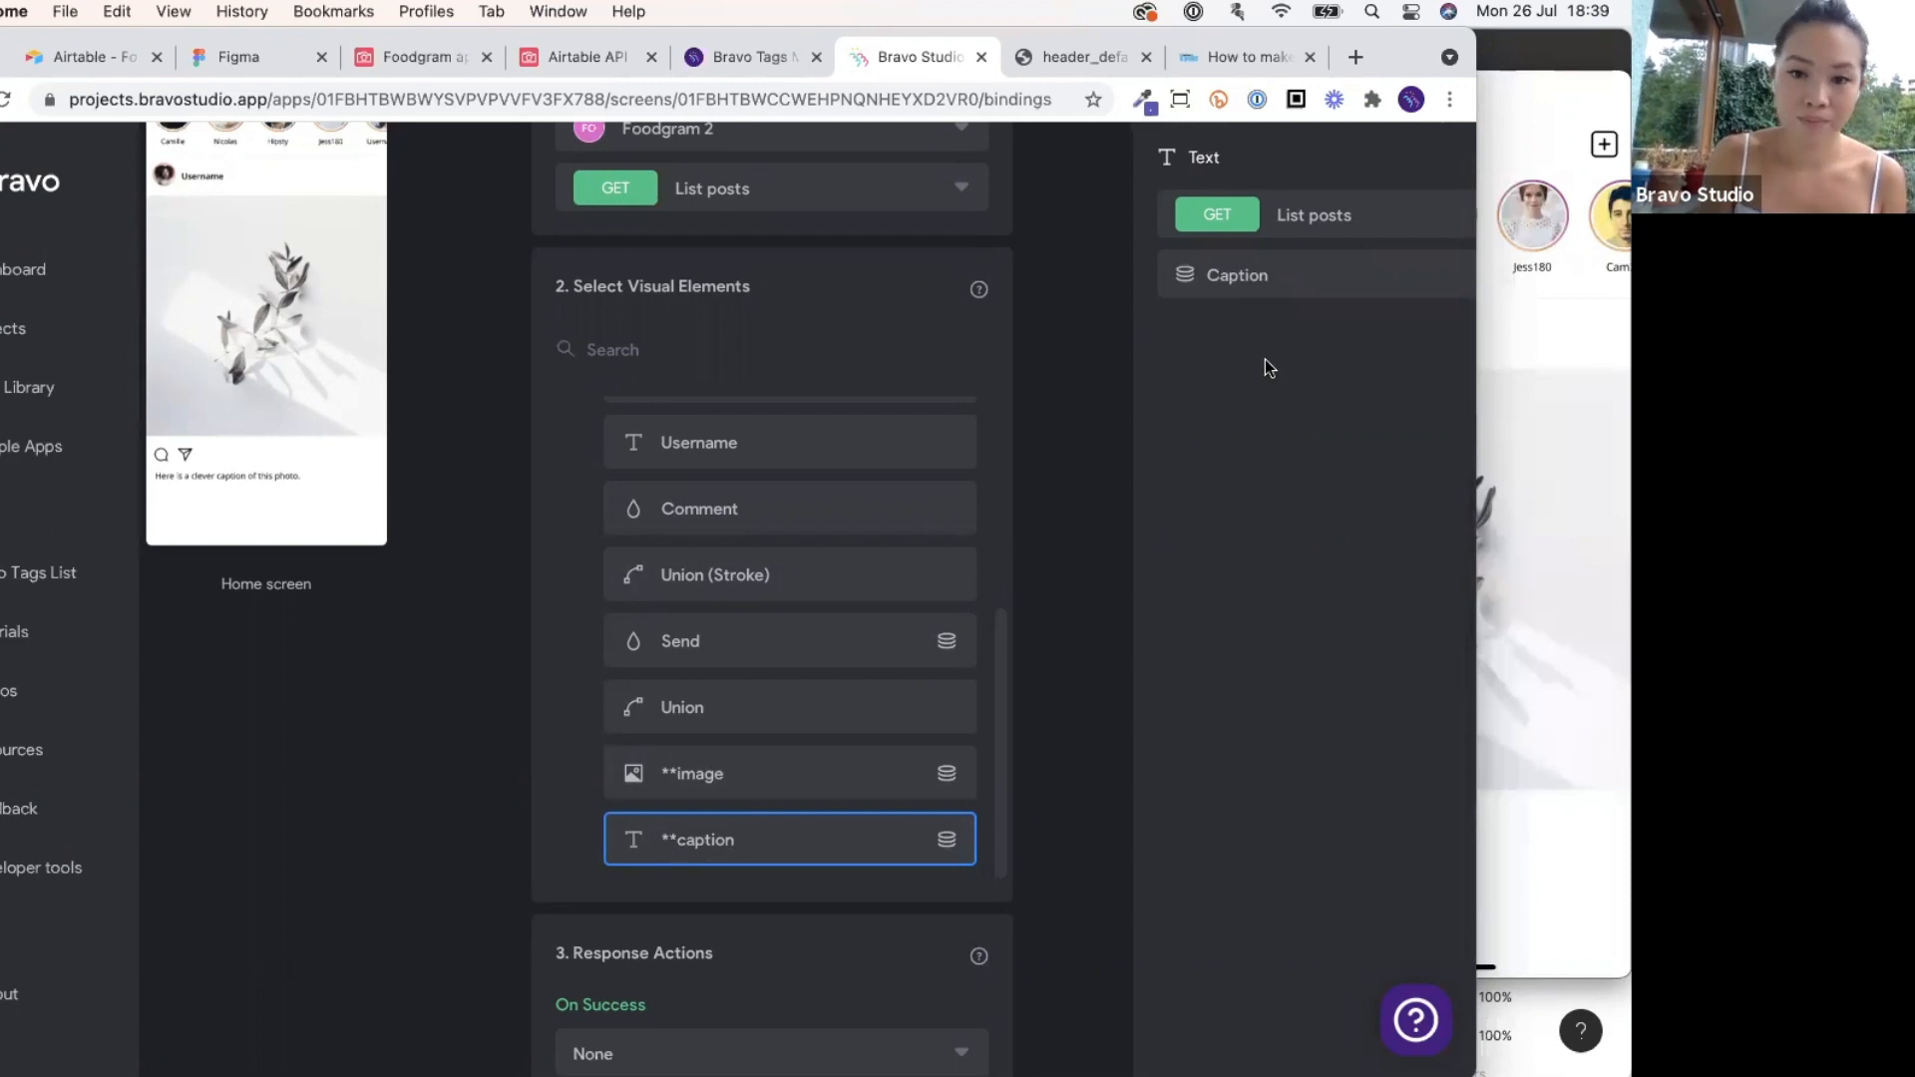
click(1607, 343)
drag(1460, 92, 1424, 95)
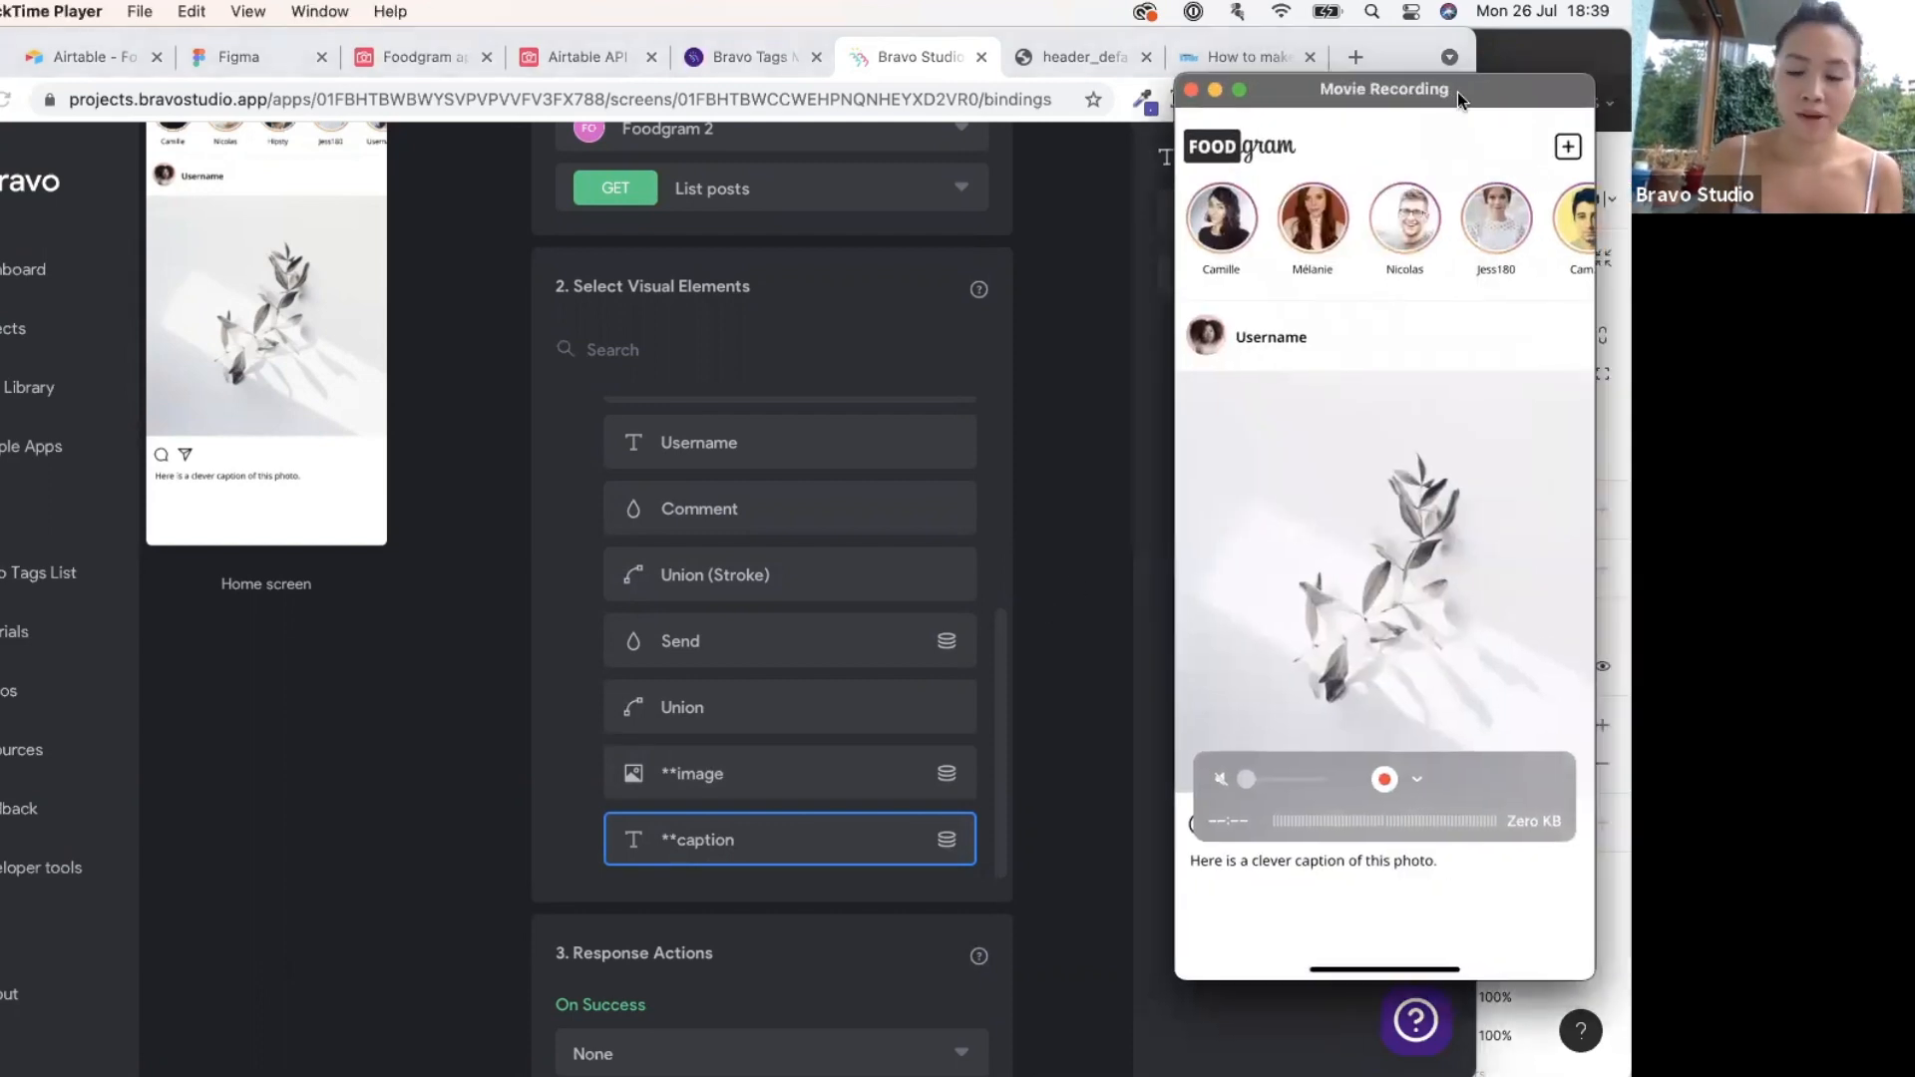
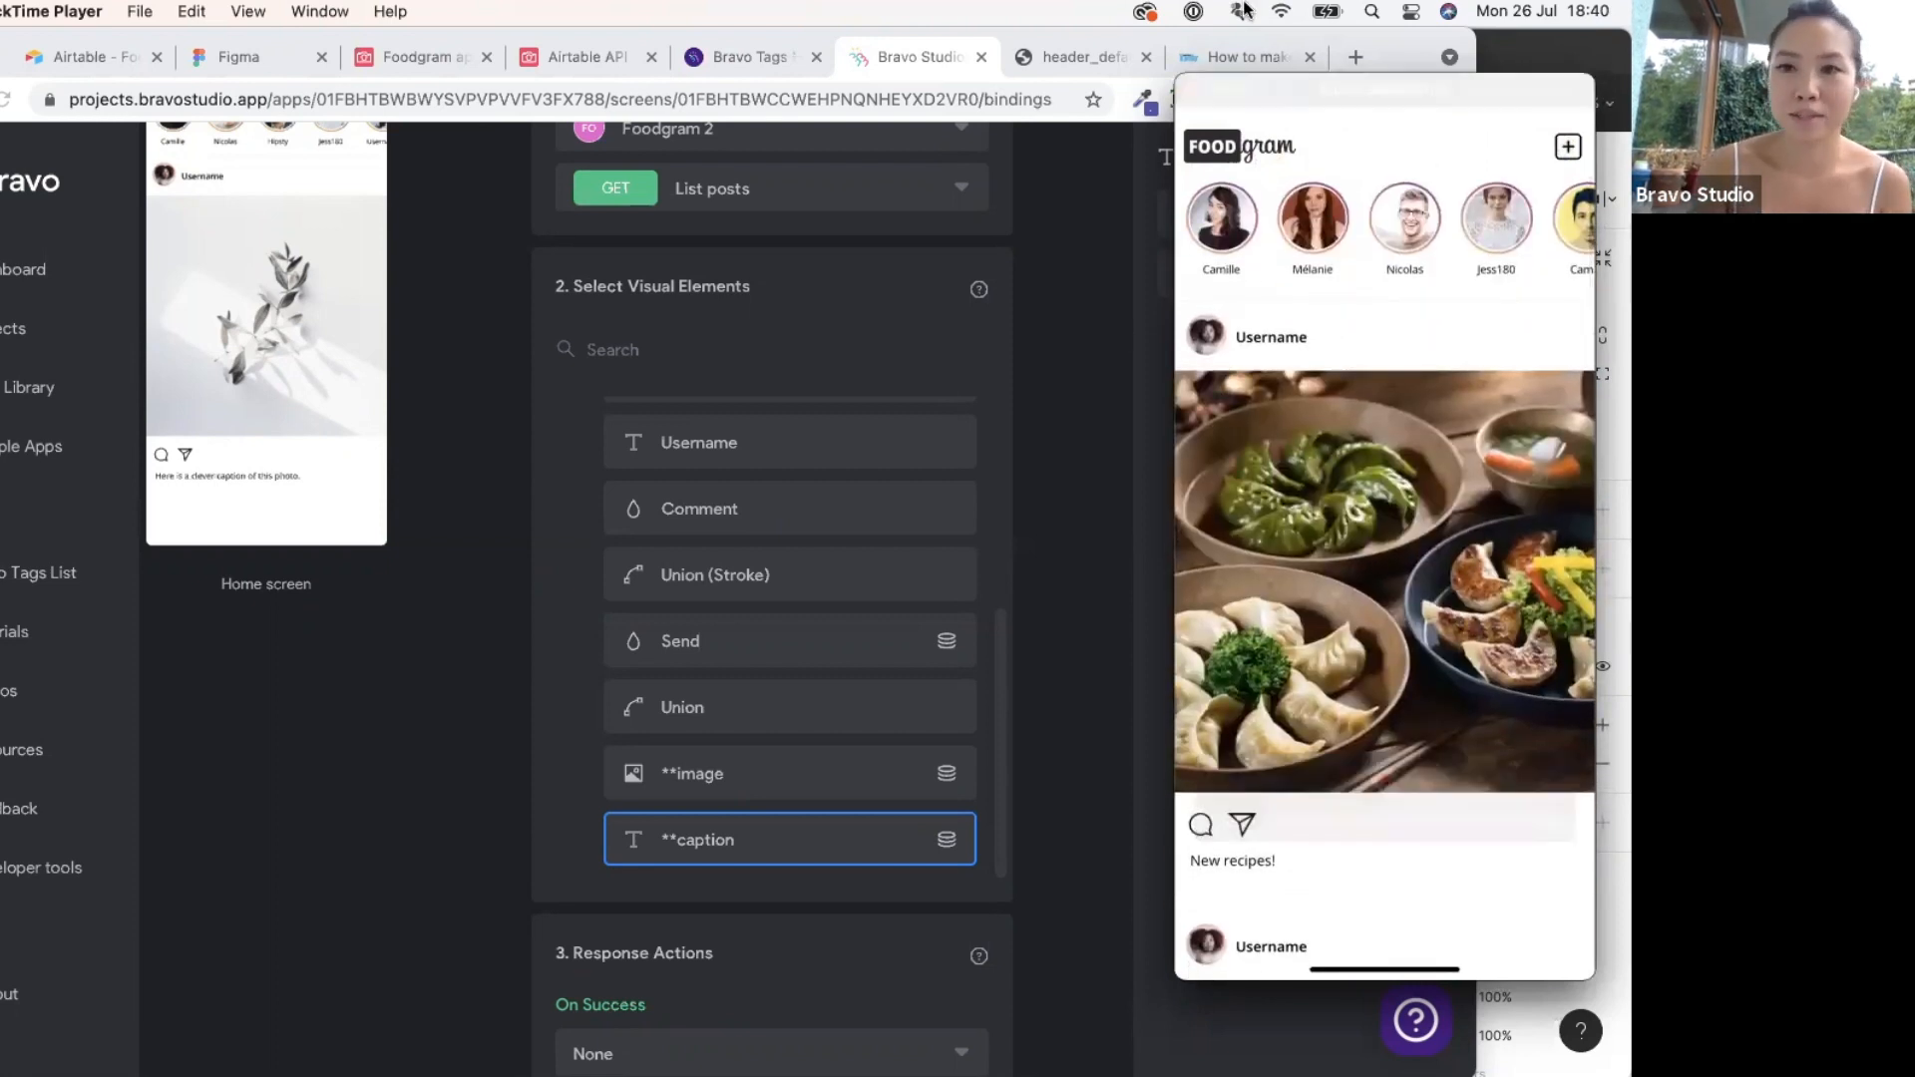
Bring the Foodgram-unbravorized design file in Figma to the front via Mission Control.
click(1385, 36)
key(ctrl+Up)
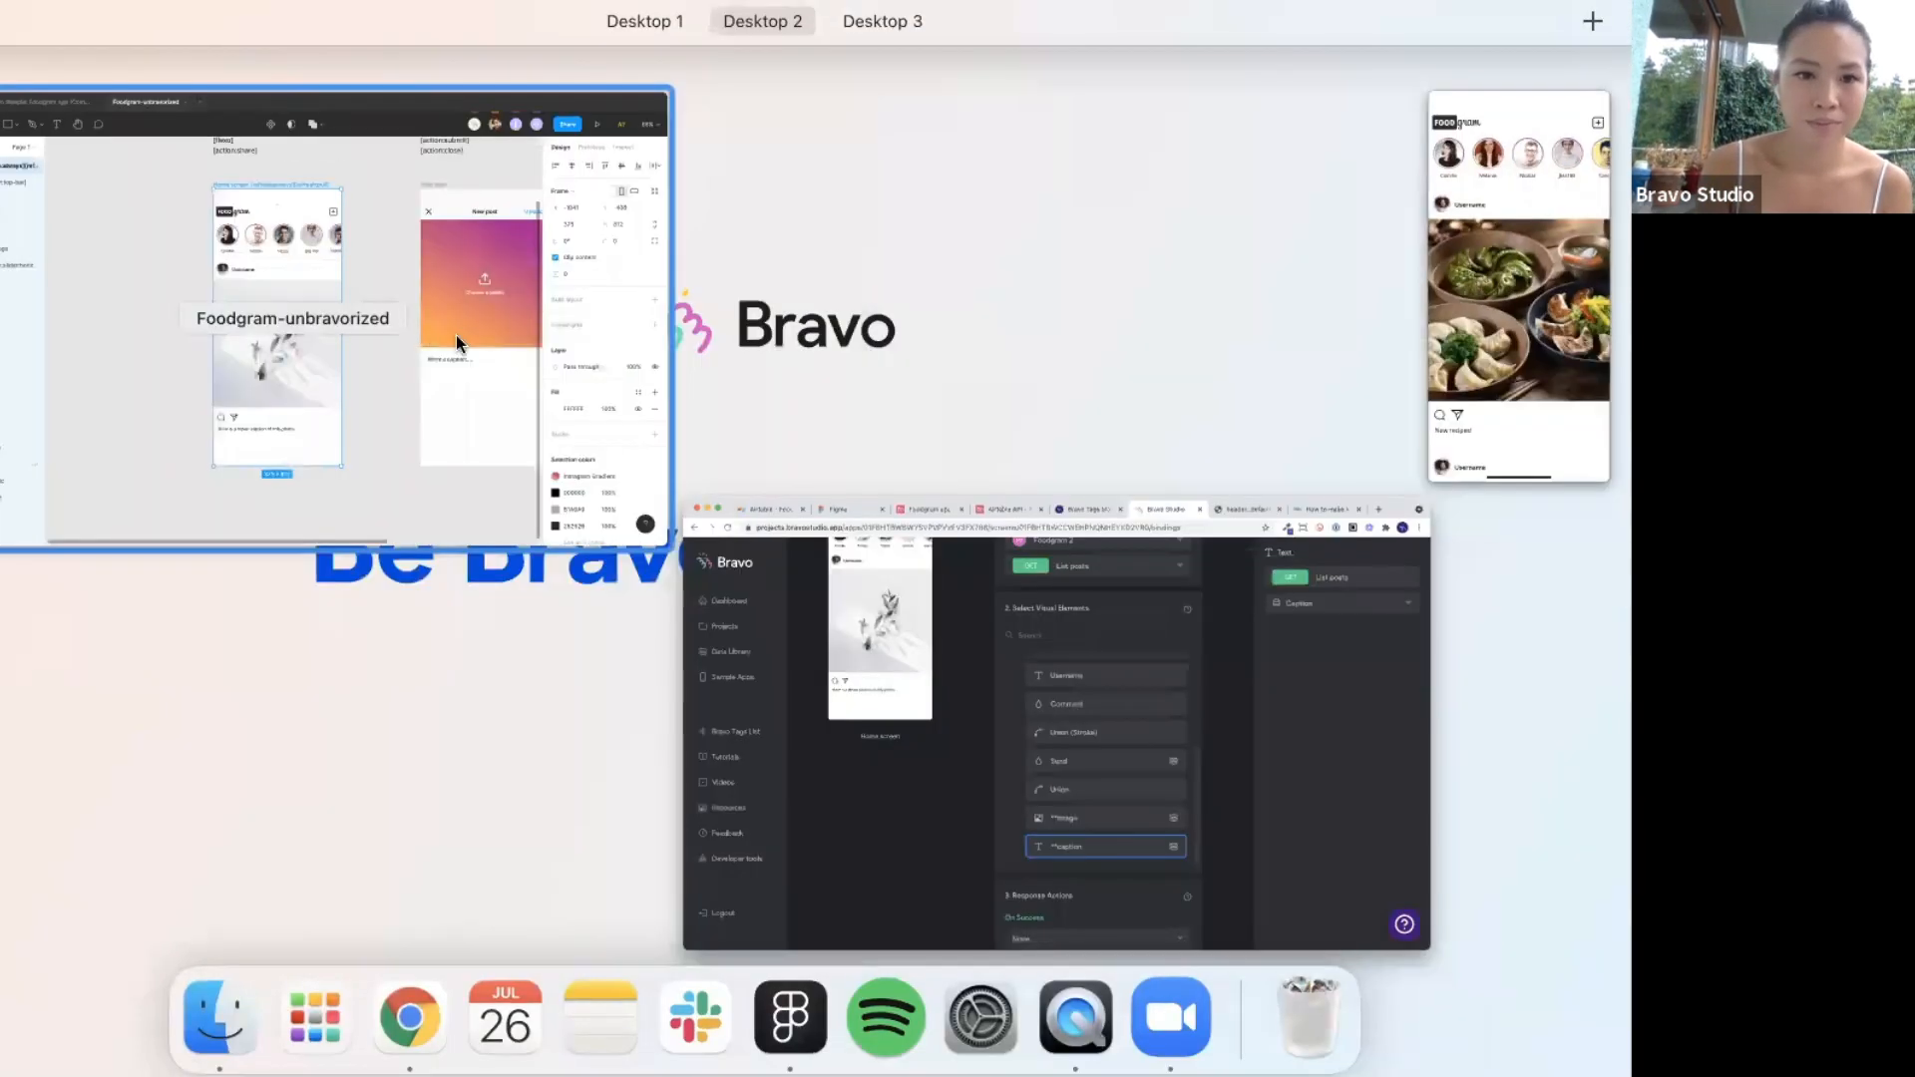
click(457, 335)
scroll(649, 470, right, 5)
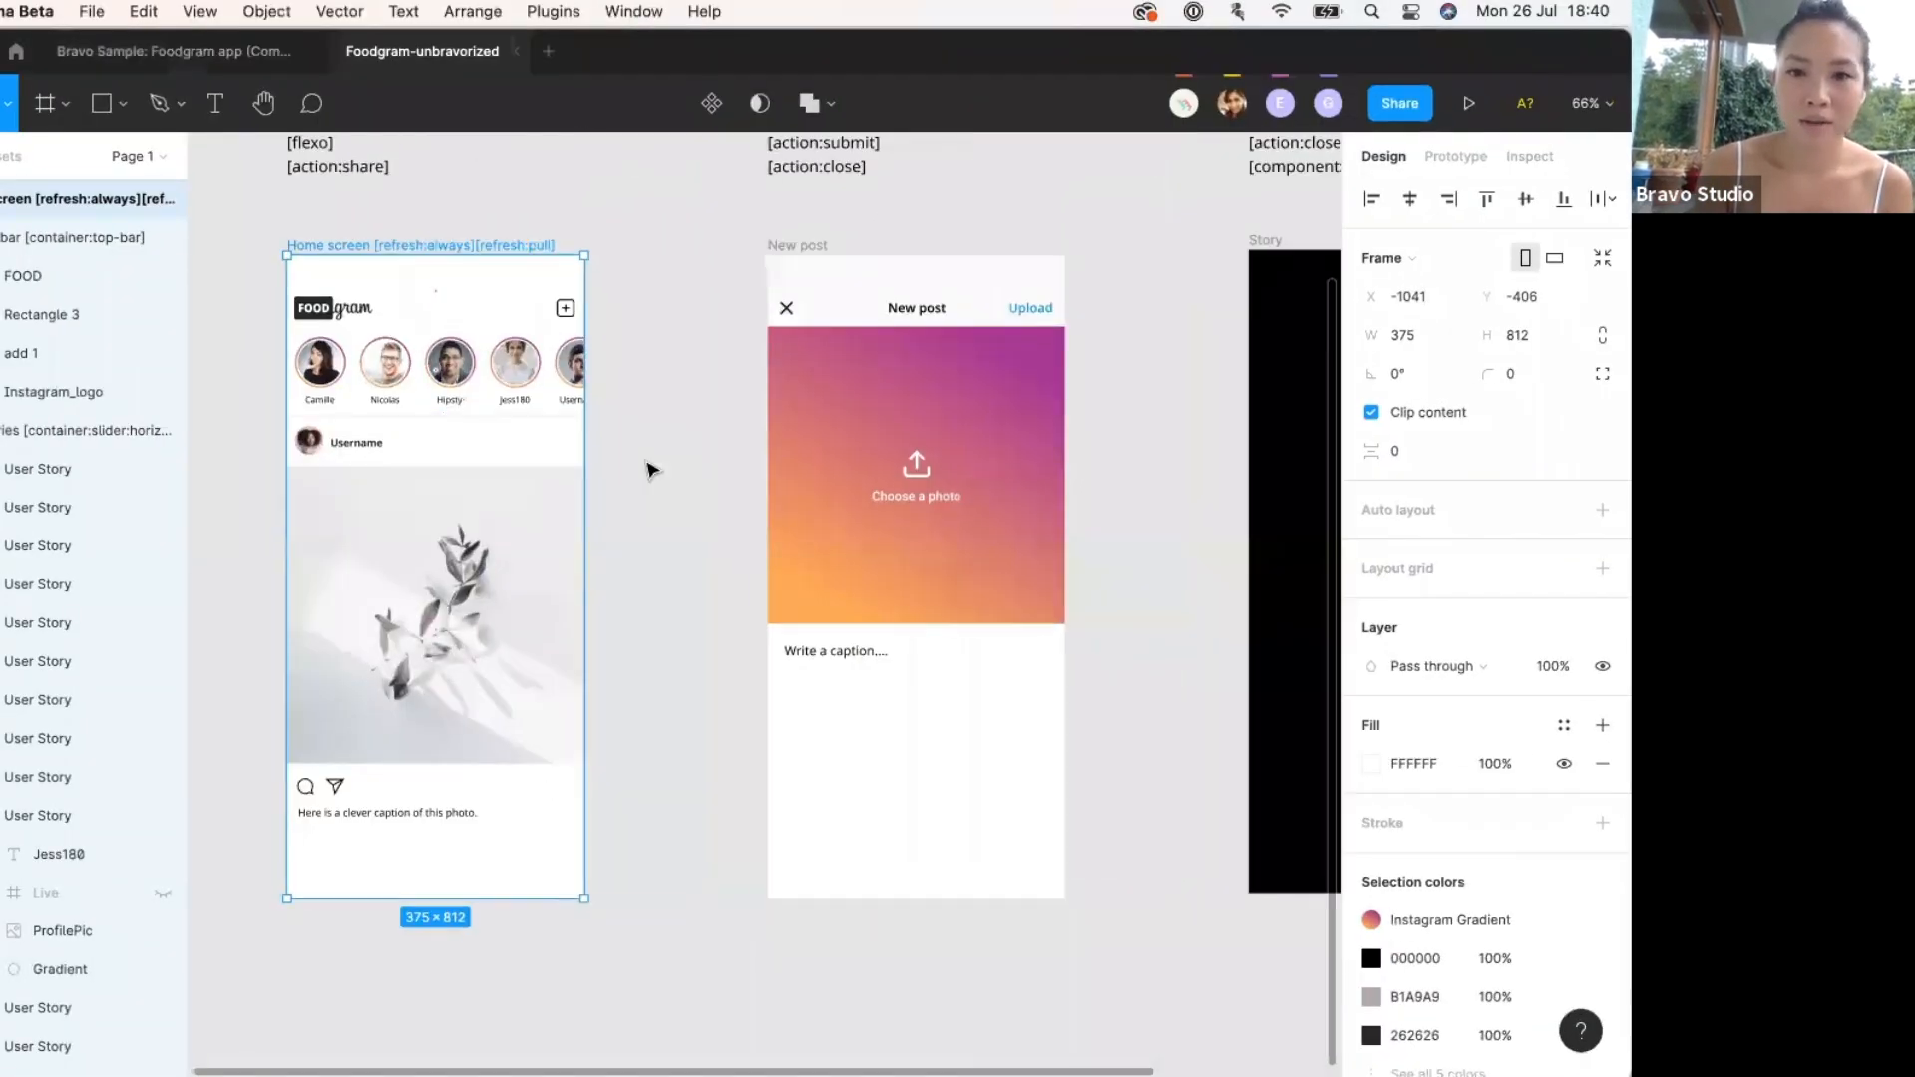
scroll(644, 556, right, 3)
scroll(643, 556, up, 2)
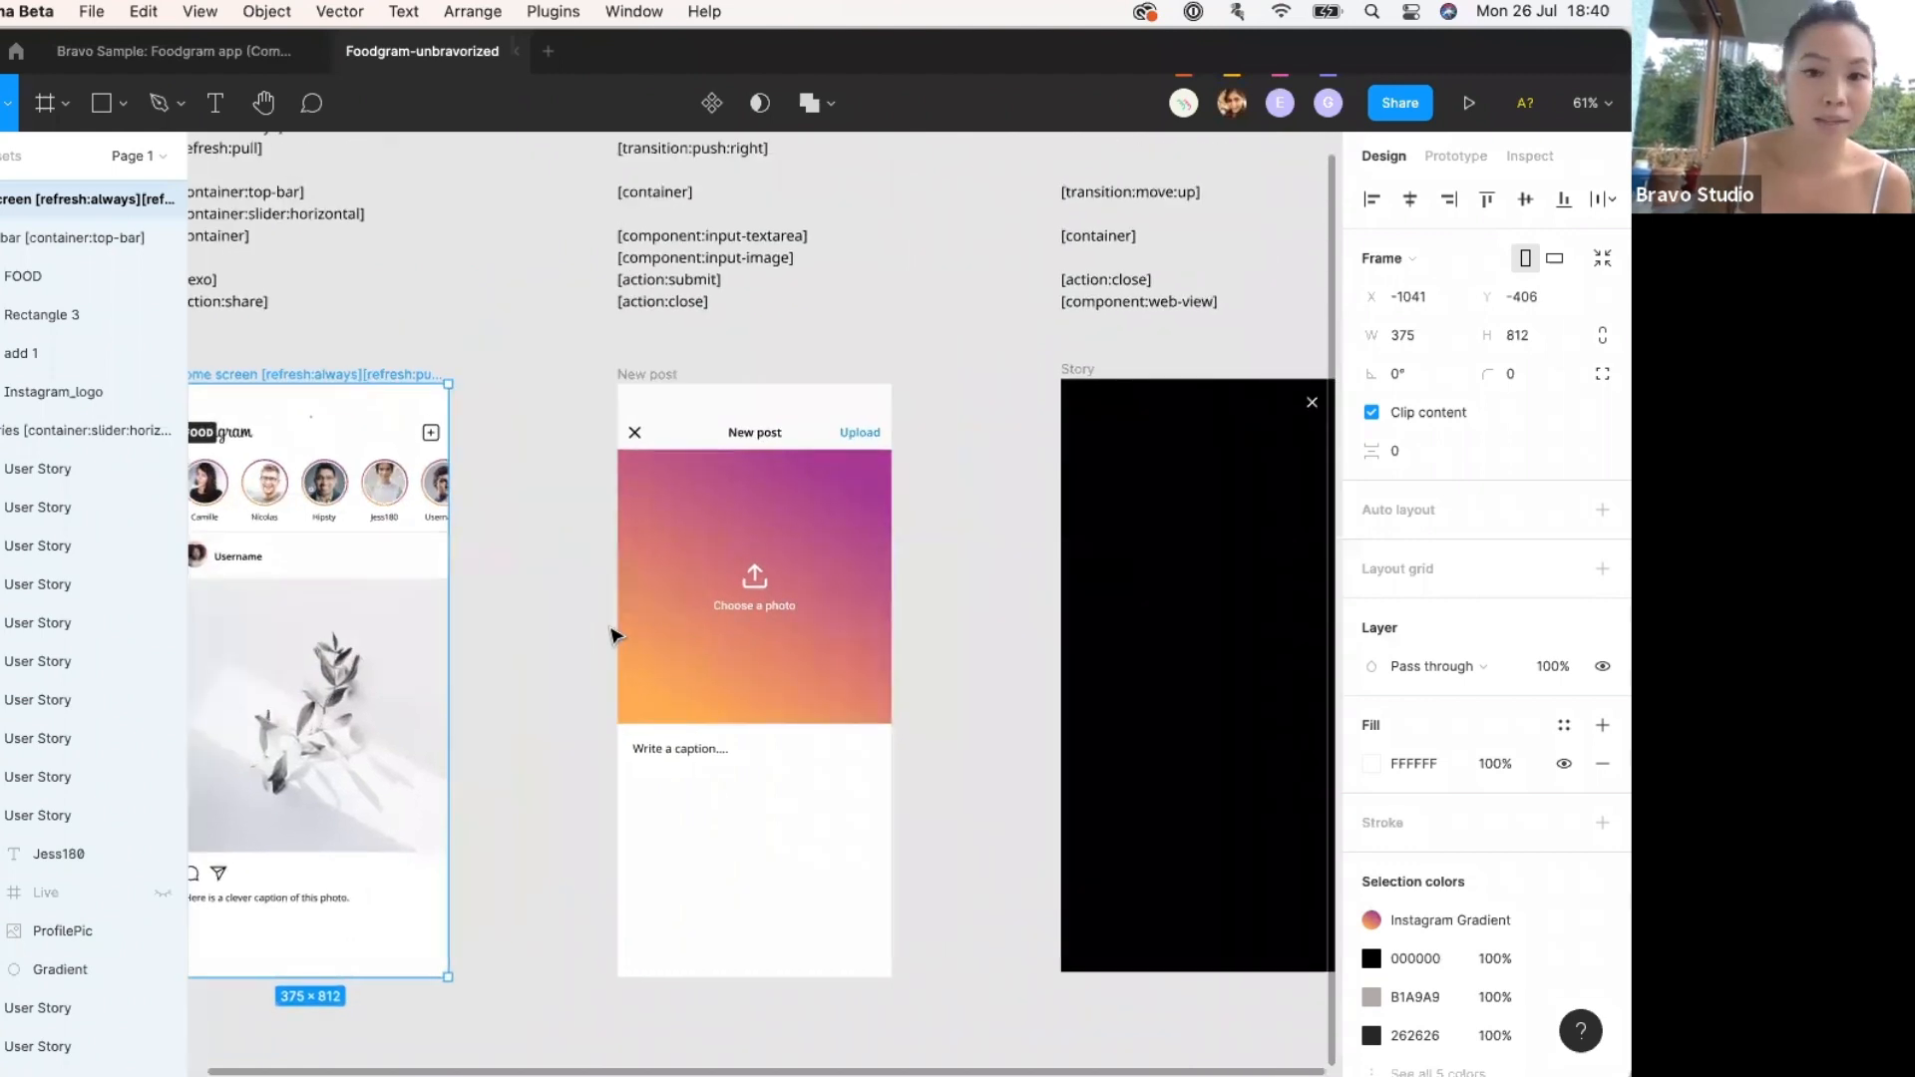
scroll(612, 634, down, 2)
scroll(612, 635, up, 2)
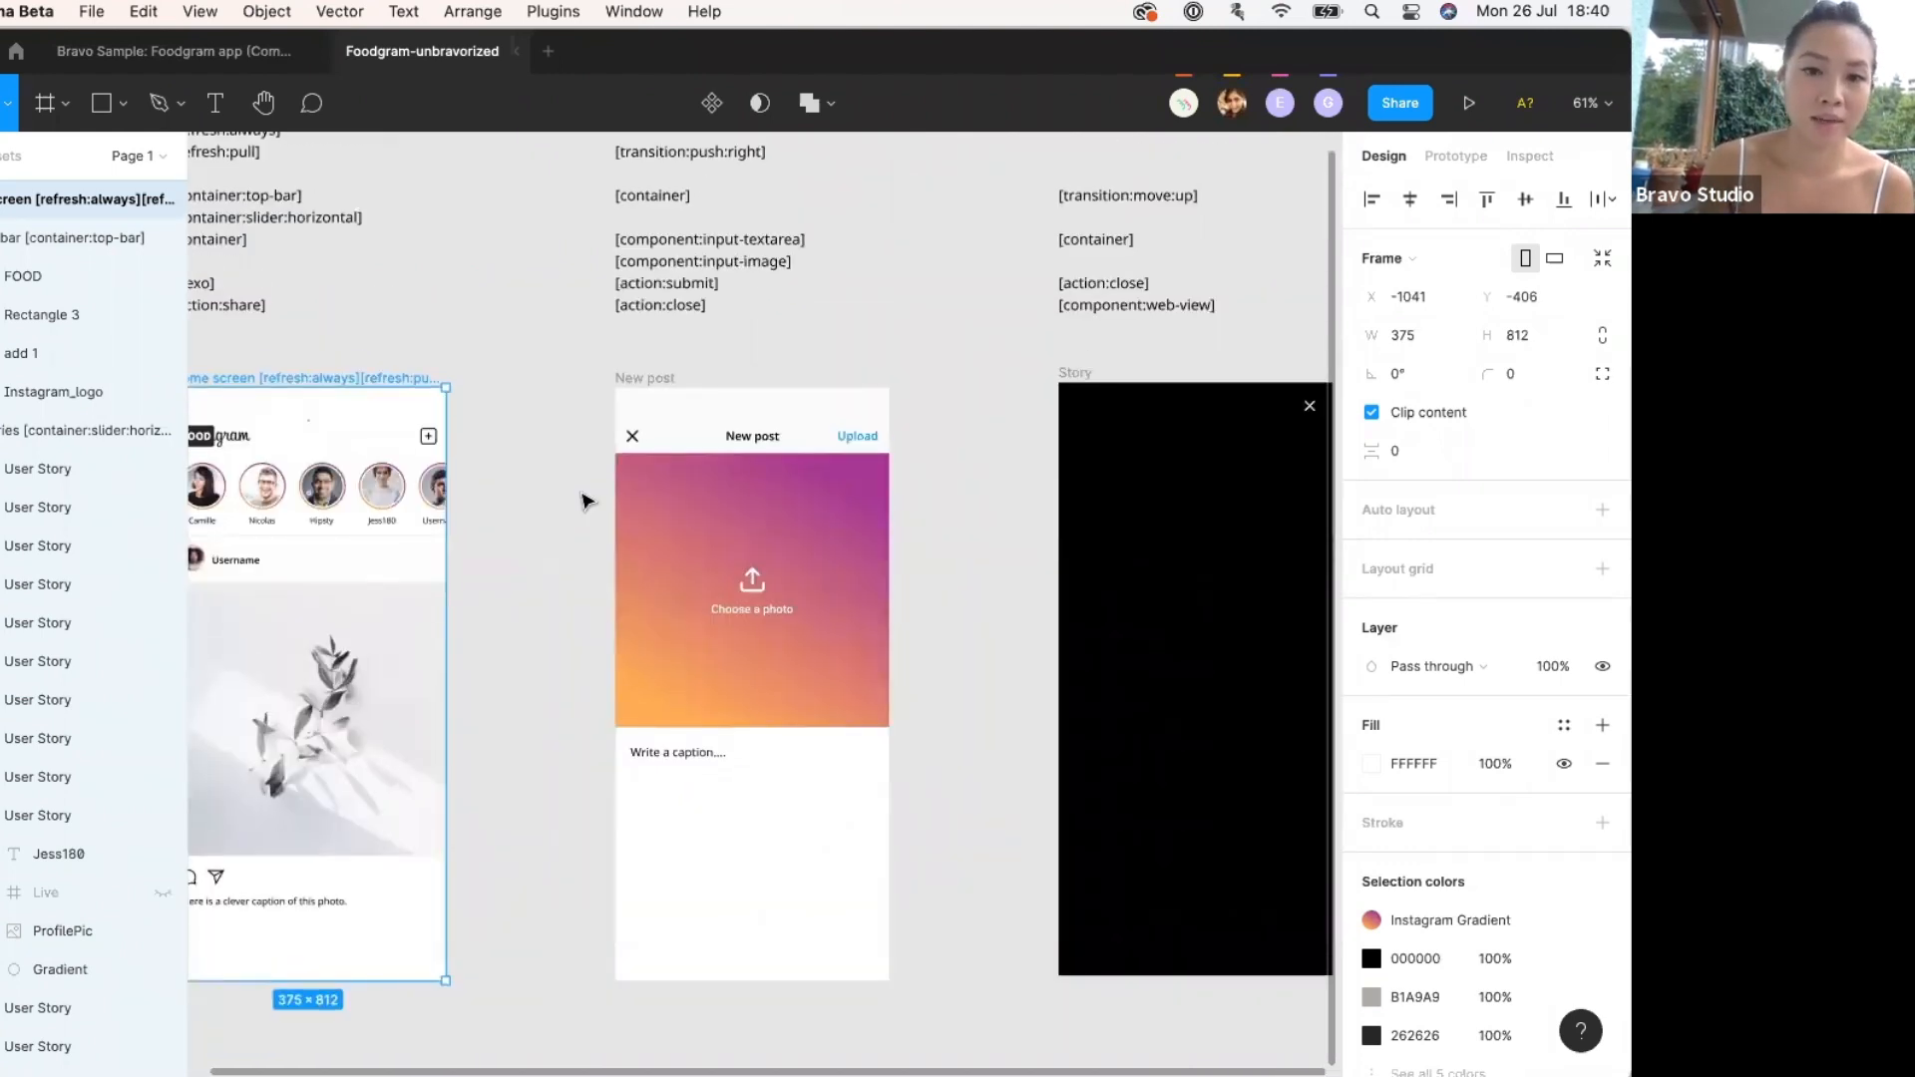
click(585, 499)
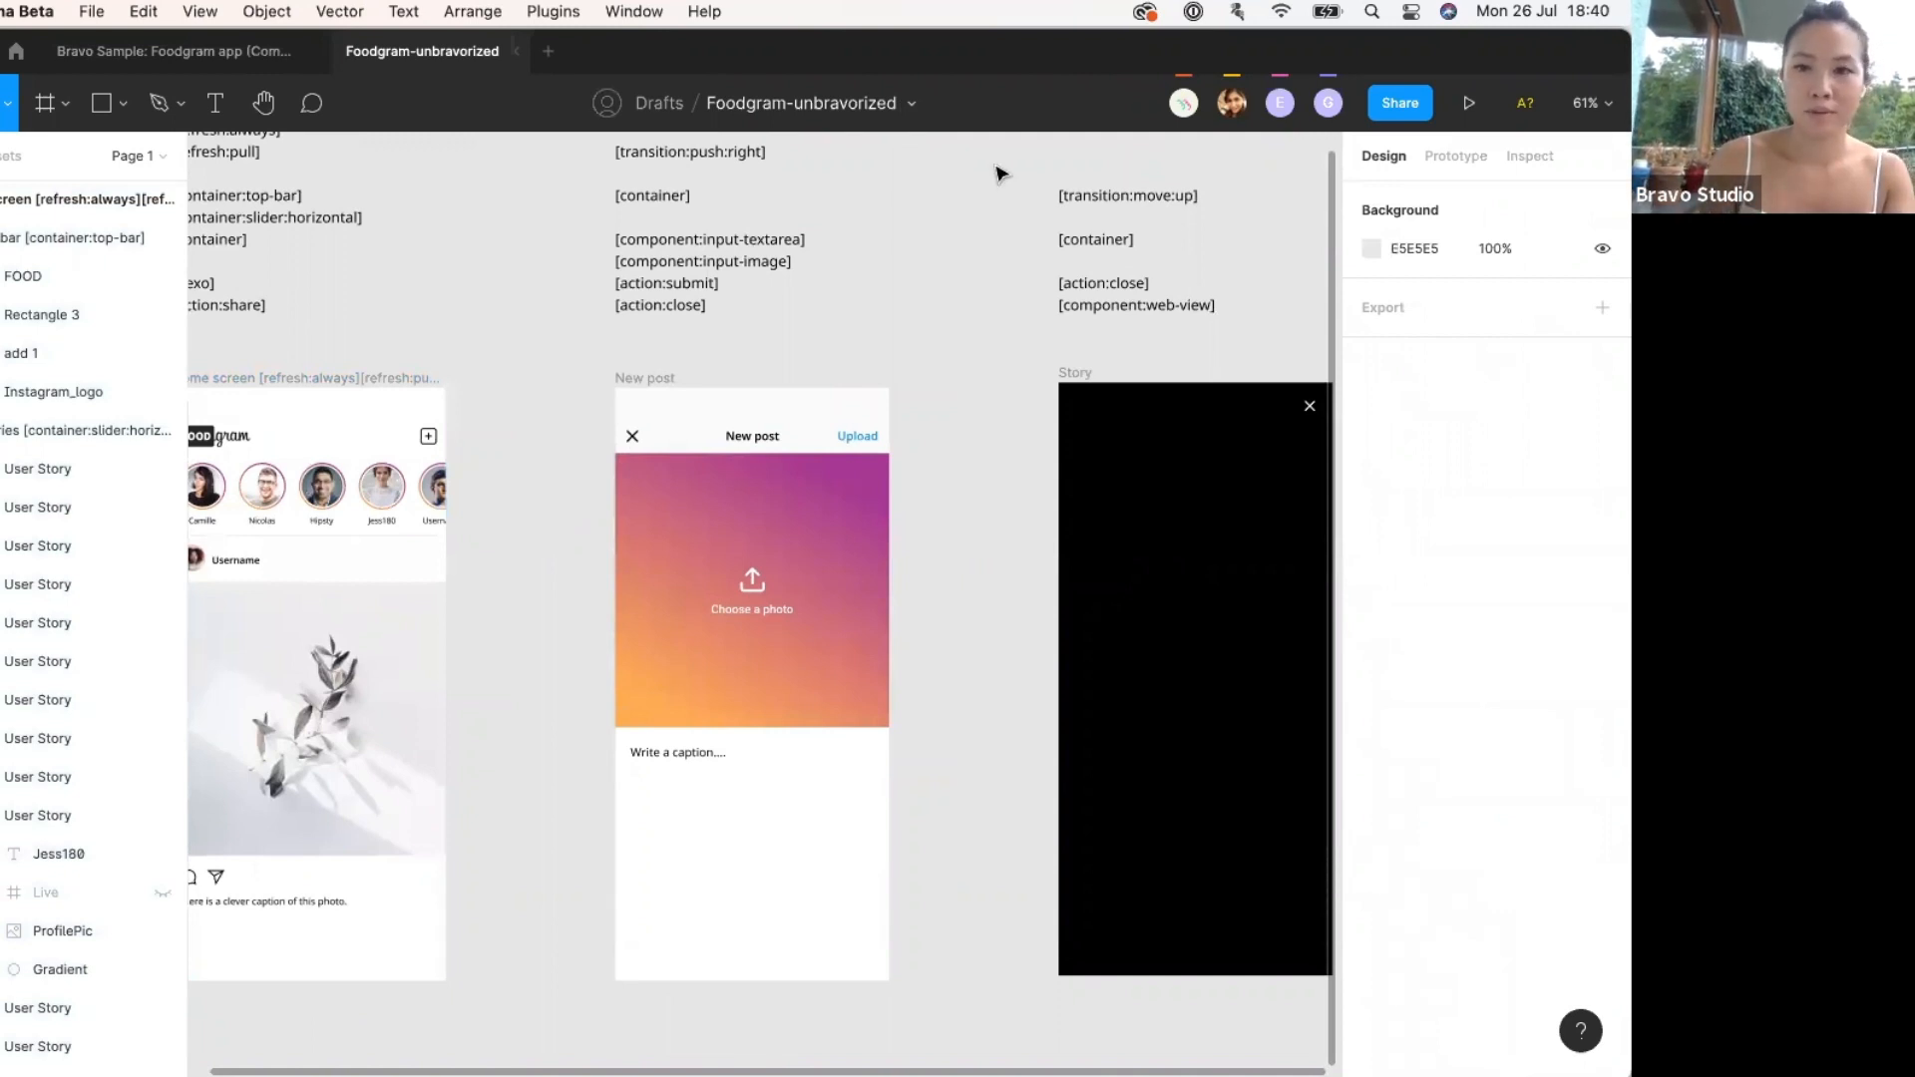
scroll(1034, 333, down, 2)
scroll(1038, 340, up, 3)
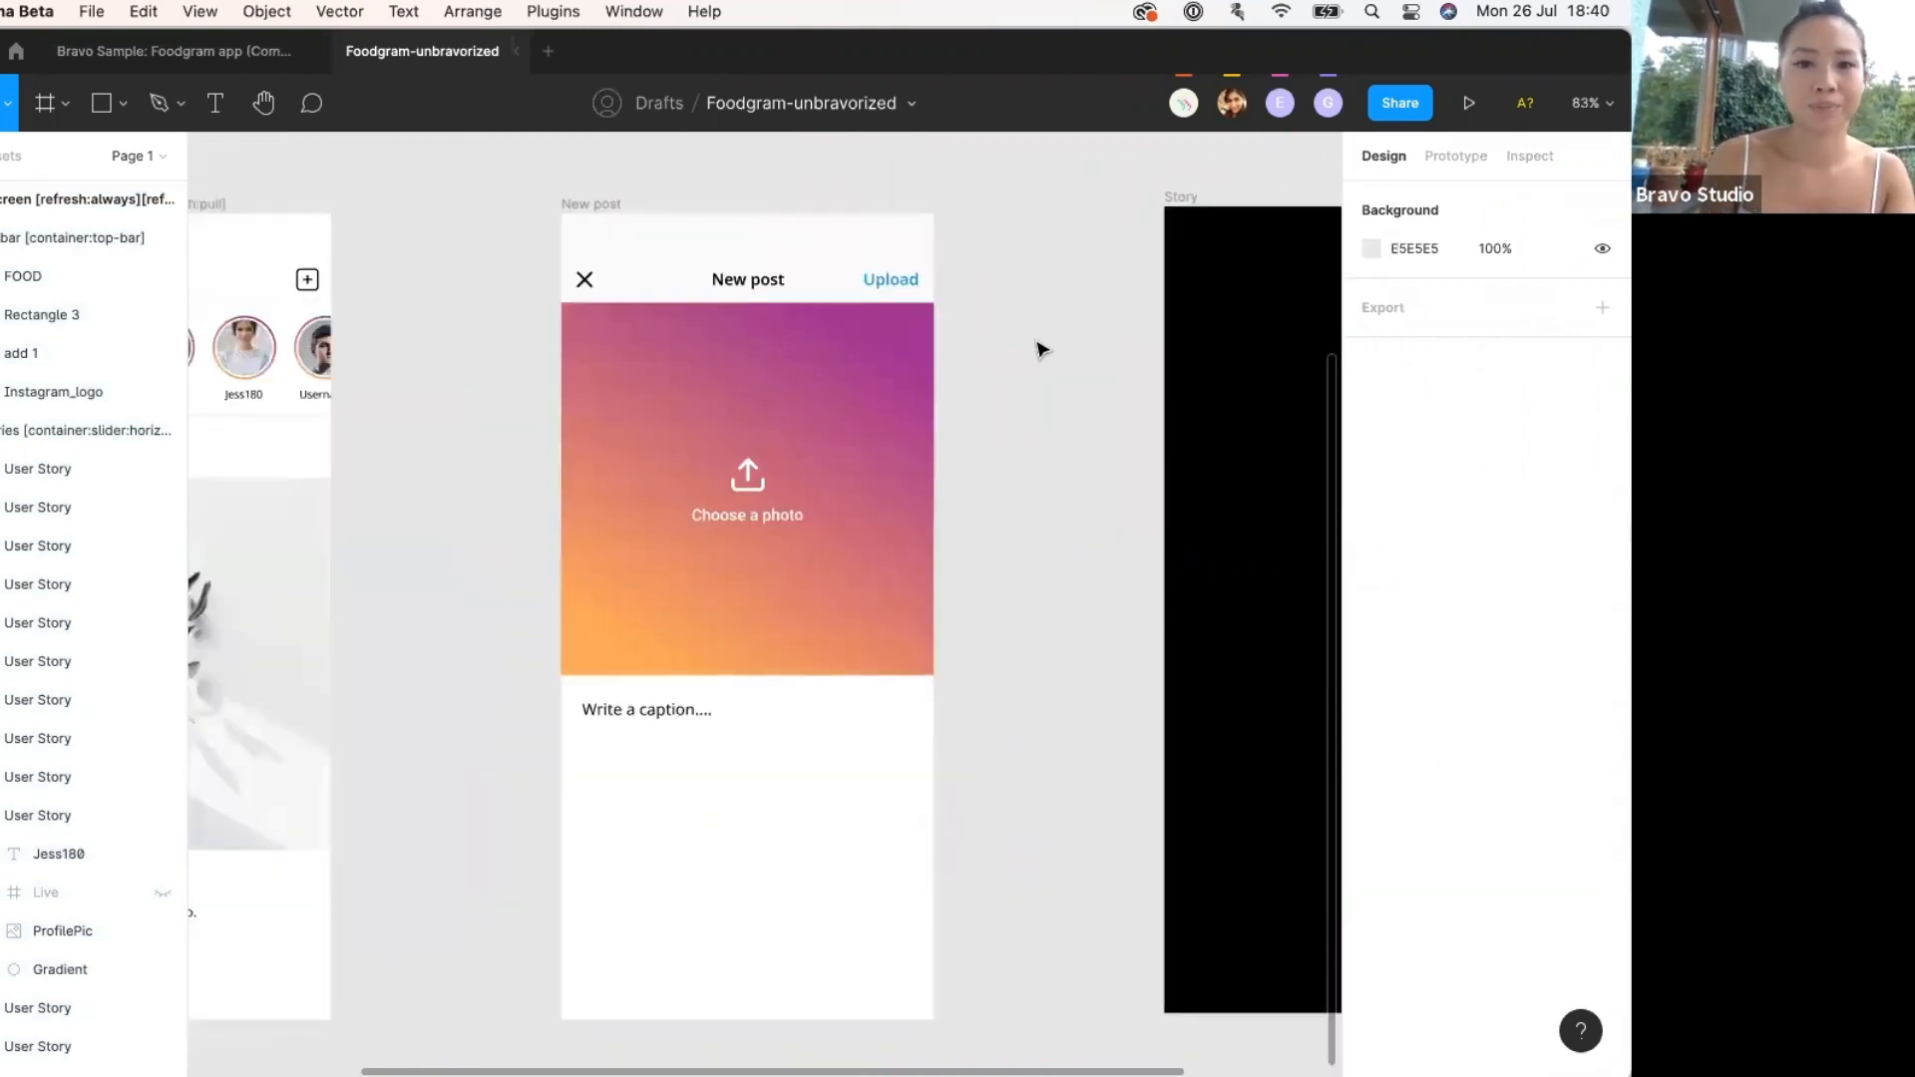
scroll(1040, 347, down, 3)
scroll(1040, 347, up, 4)
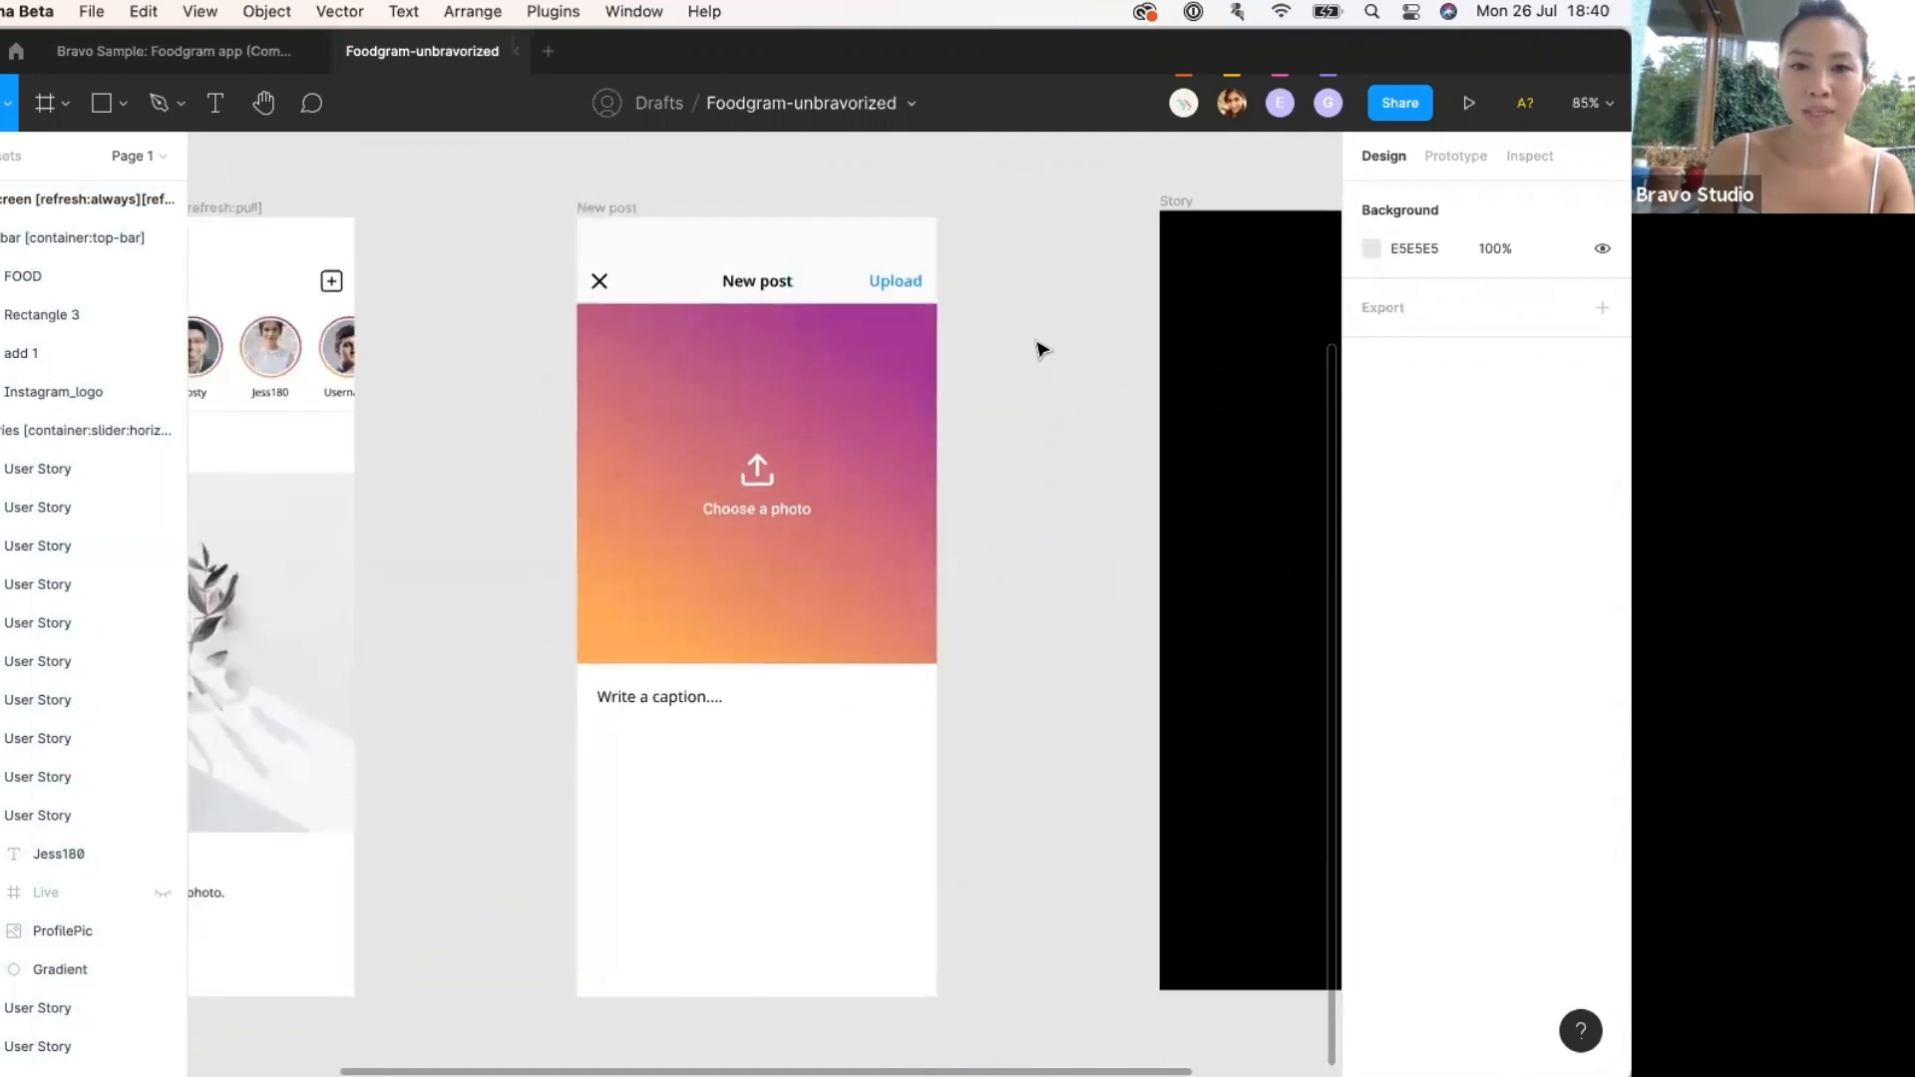
scroll(1040, 347, down, 1)
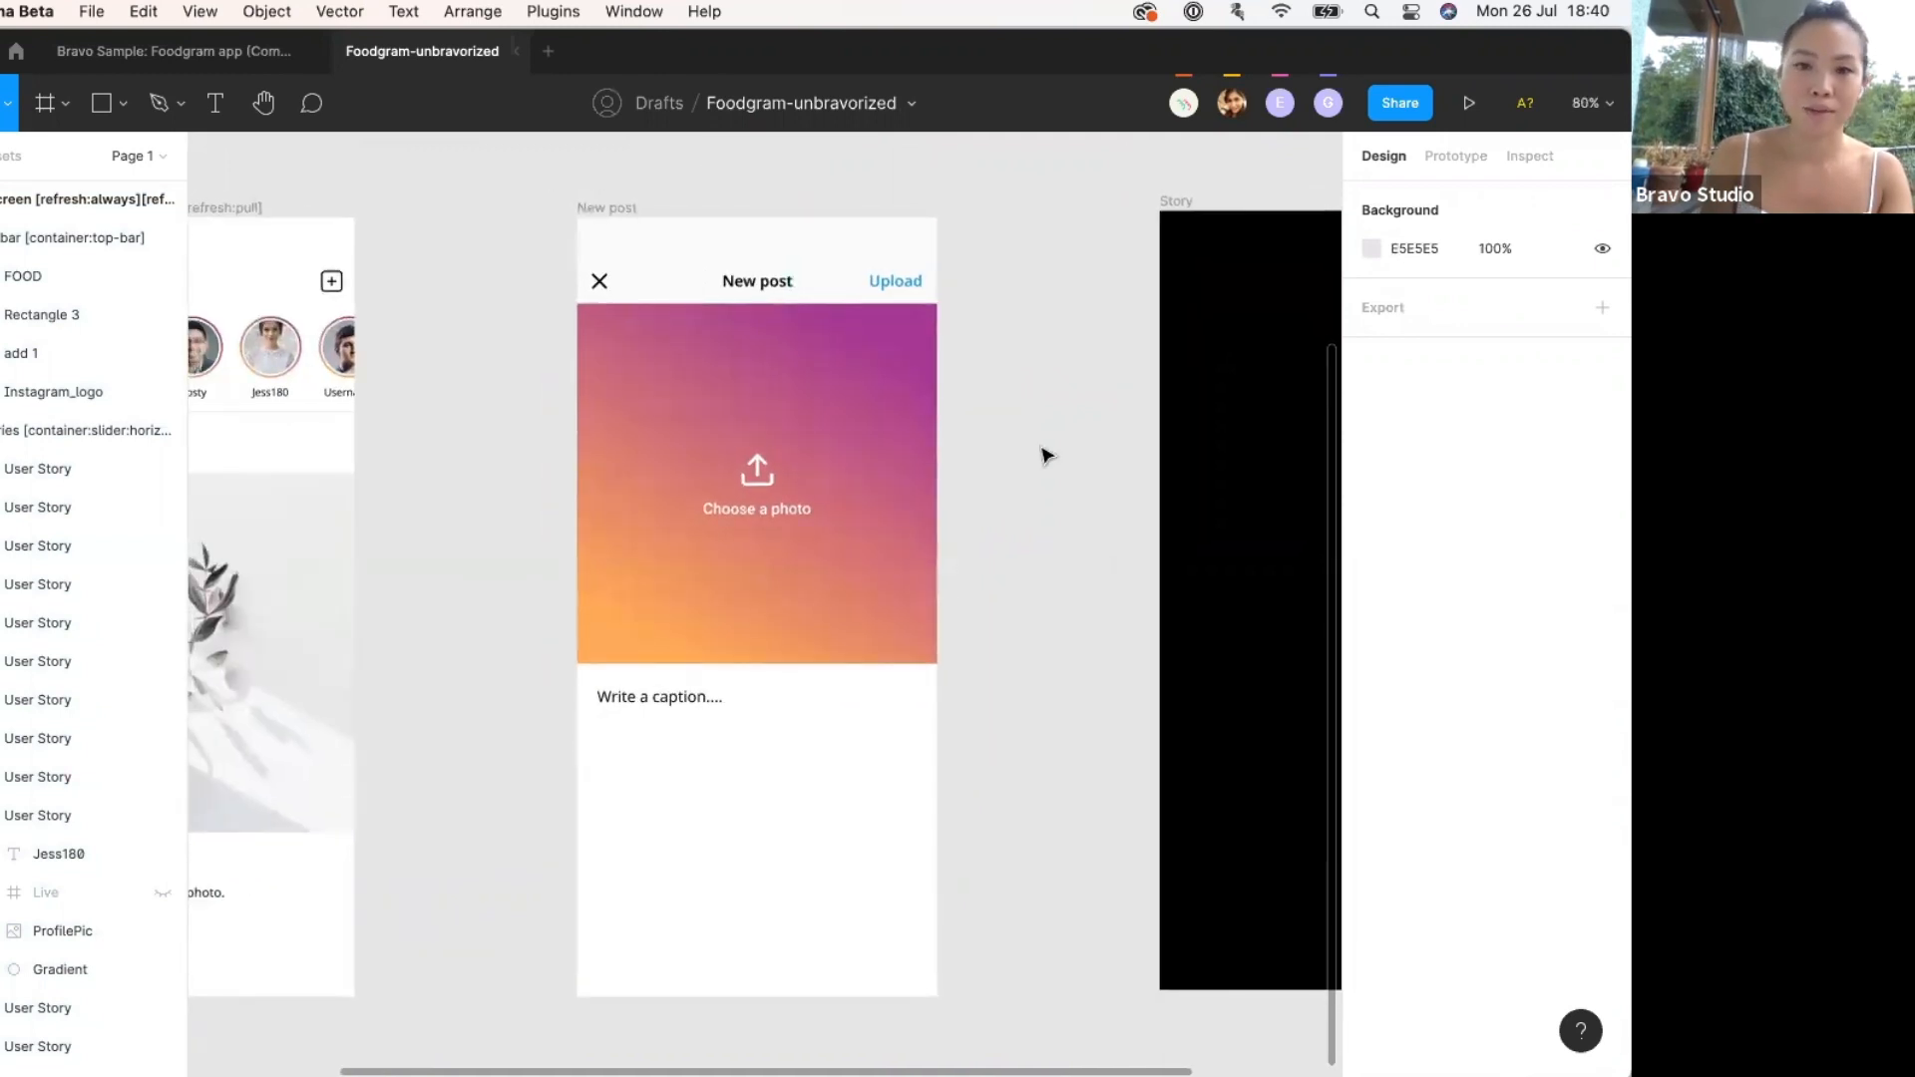
scroll(888, 452, left, 3)
scroll(888, 452, down, 1)
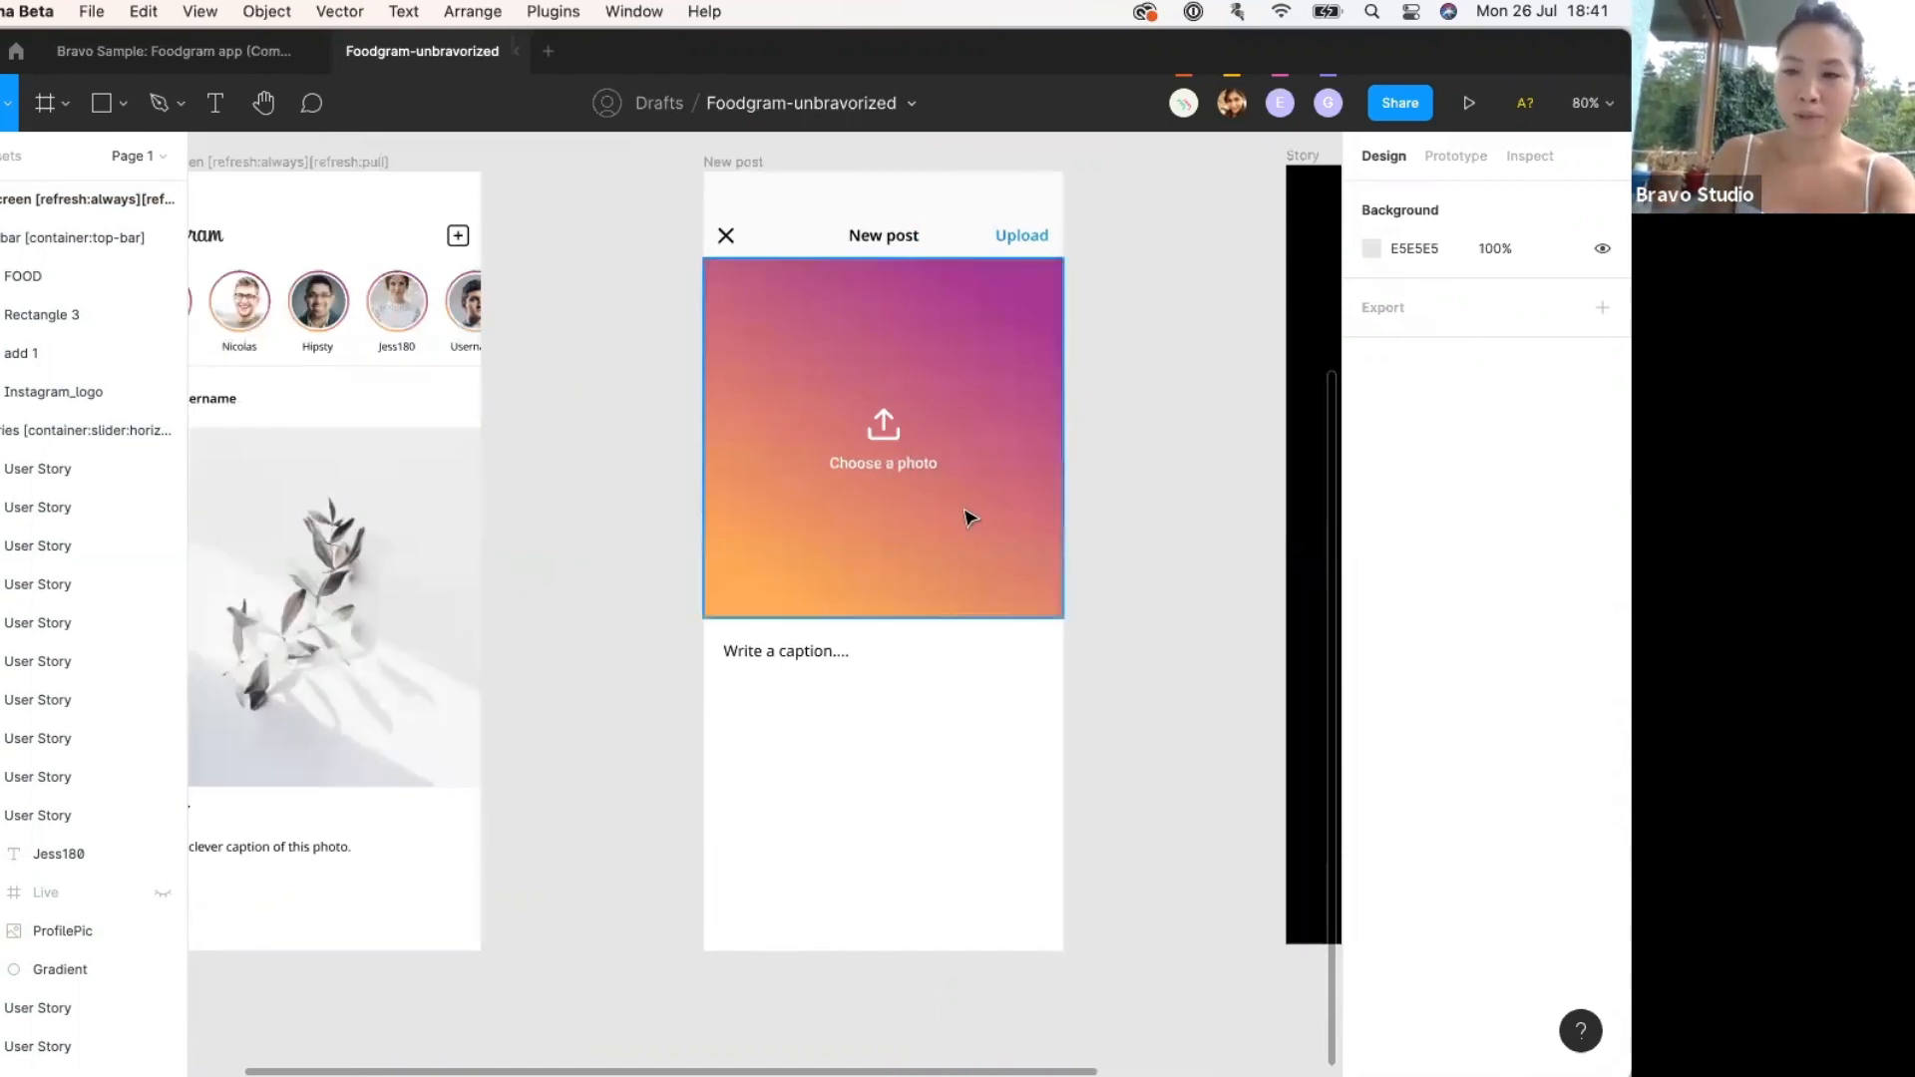
scroll(856, 664, left, 2)
scroll(856, 664, down, 1)
scroll(565, 406, left, 5)
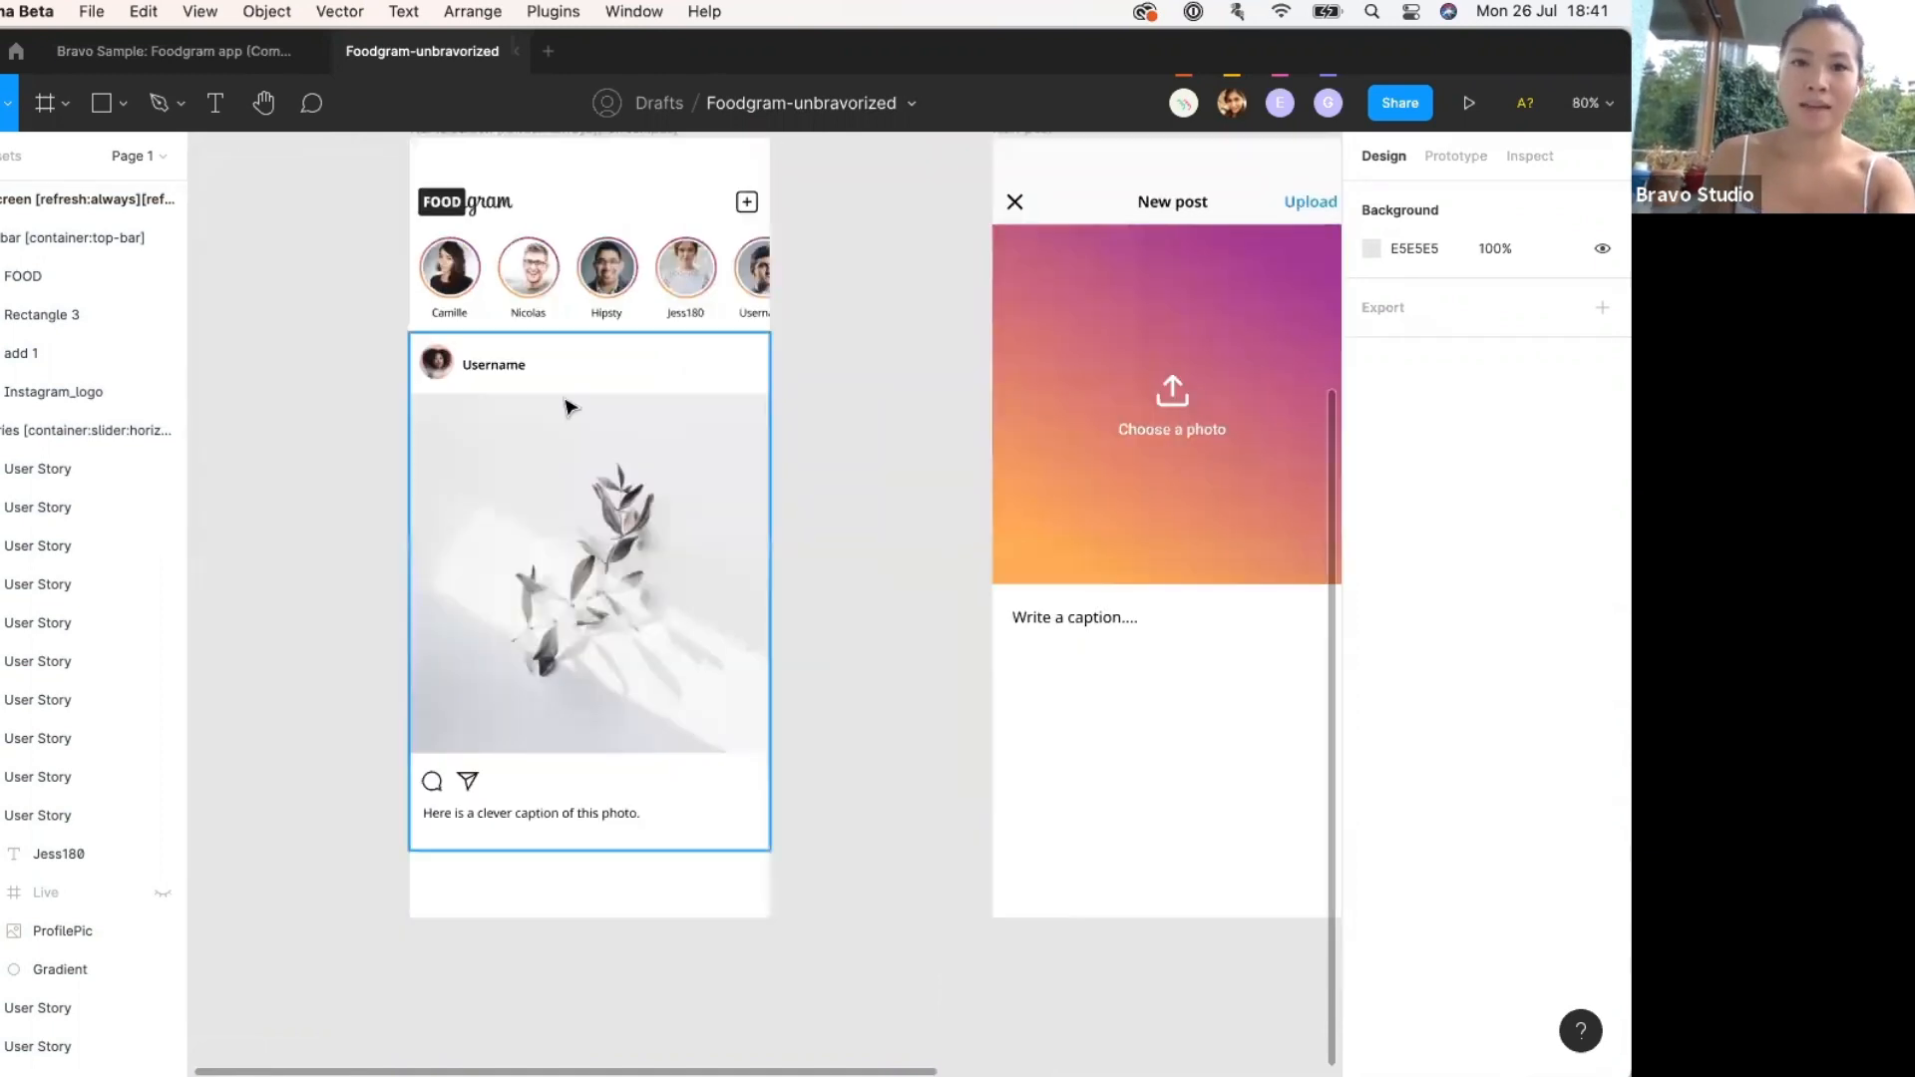
scroll(559, 409, right, 9)
scroll(559, 408, up, 2)
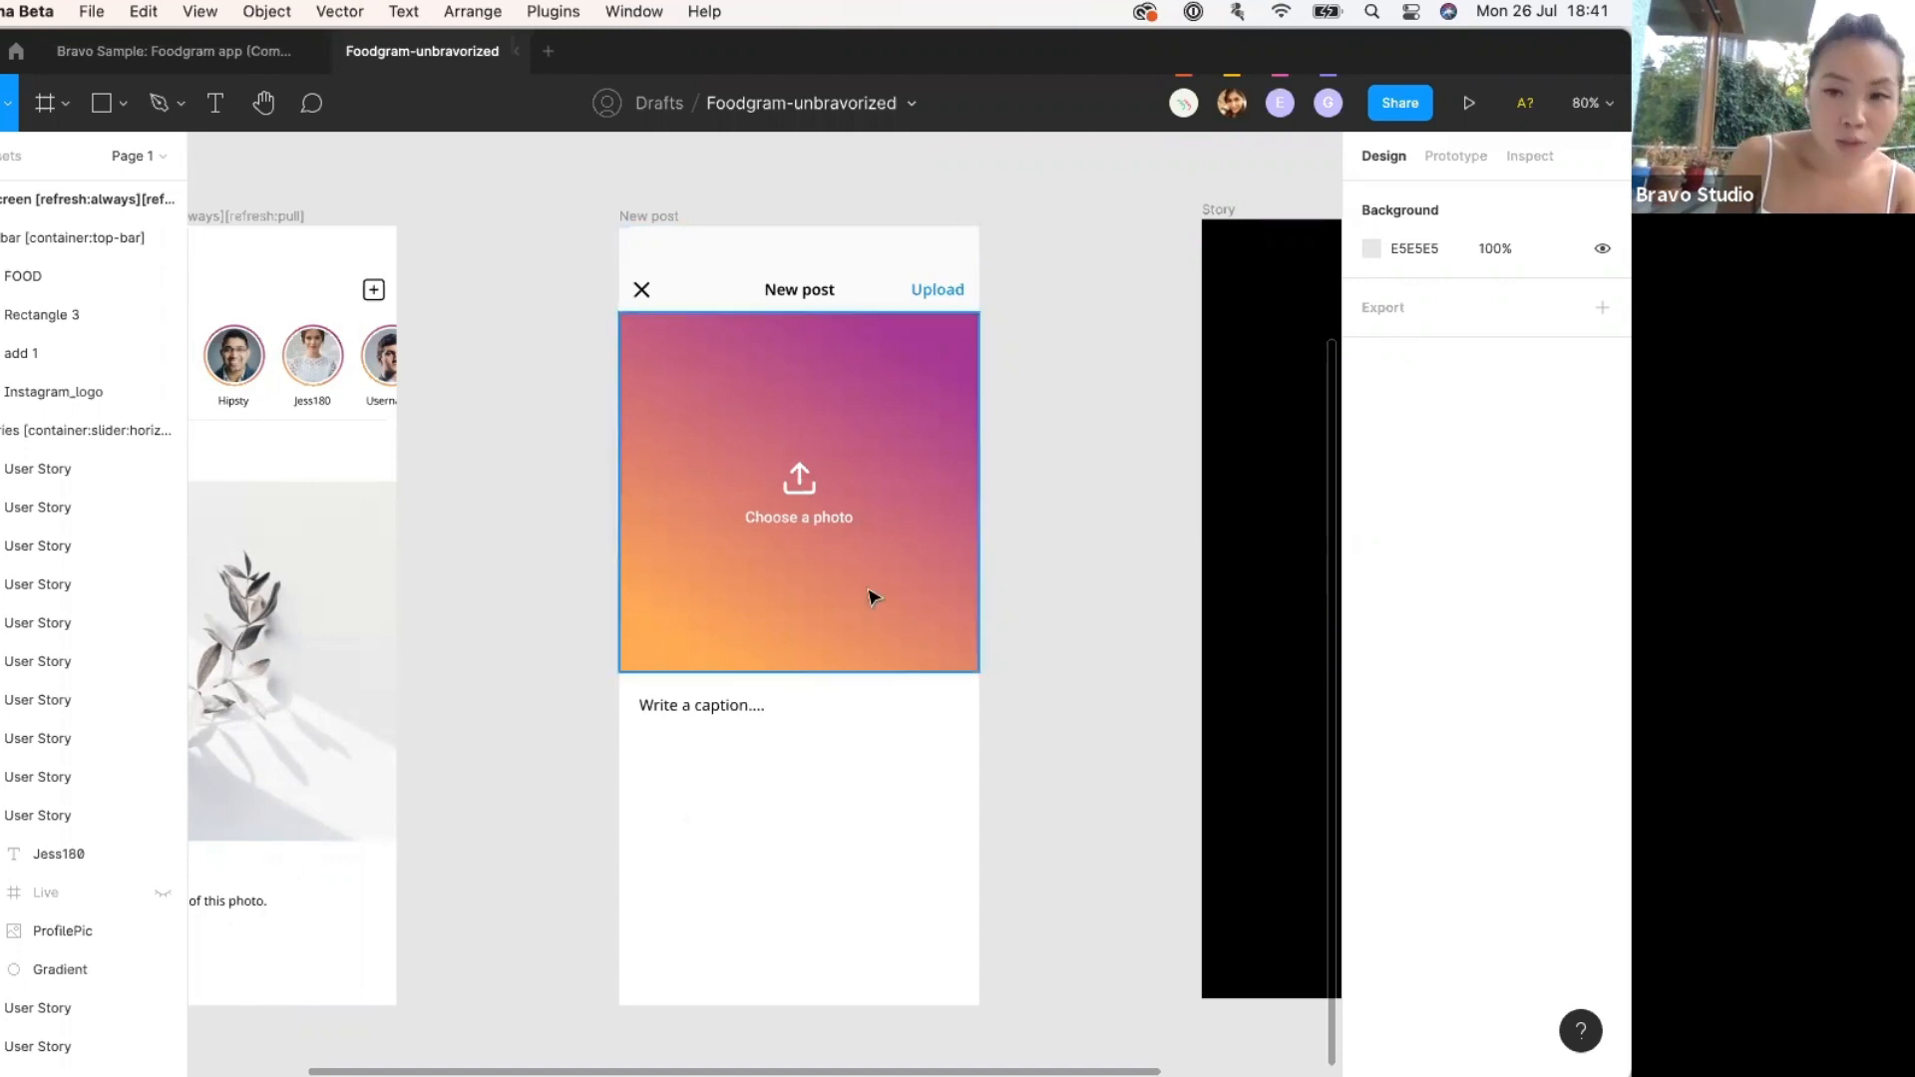
scroll(872, 595, right, 10)
scroll(599, 369, up, 3)
scroll(598, 369, left, 3)
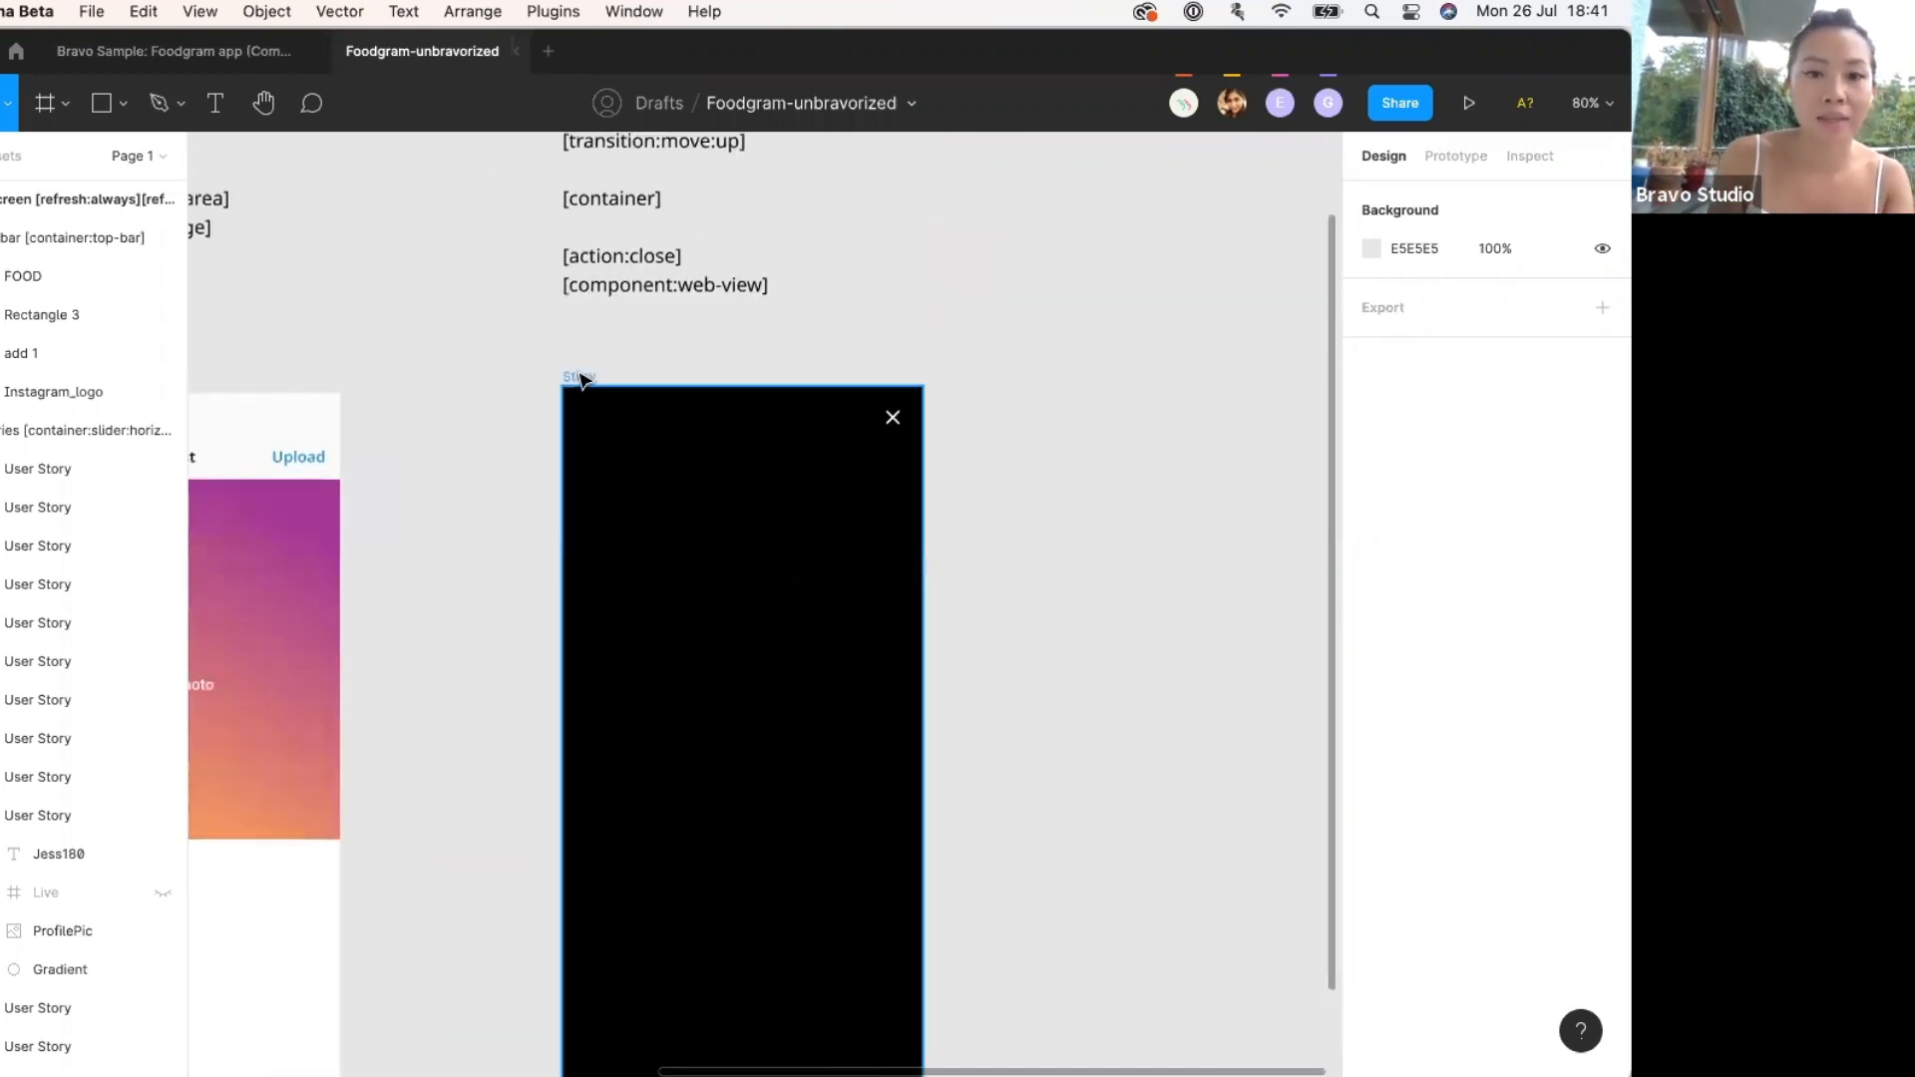
click(577, 383)
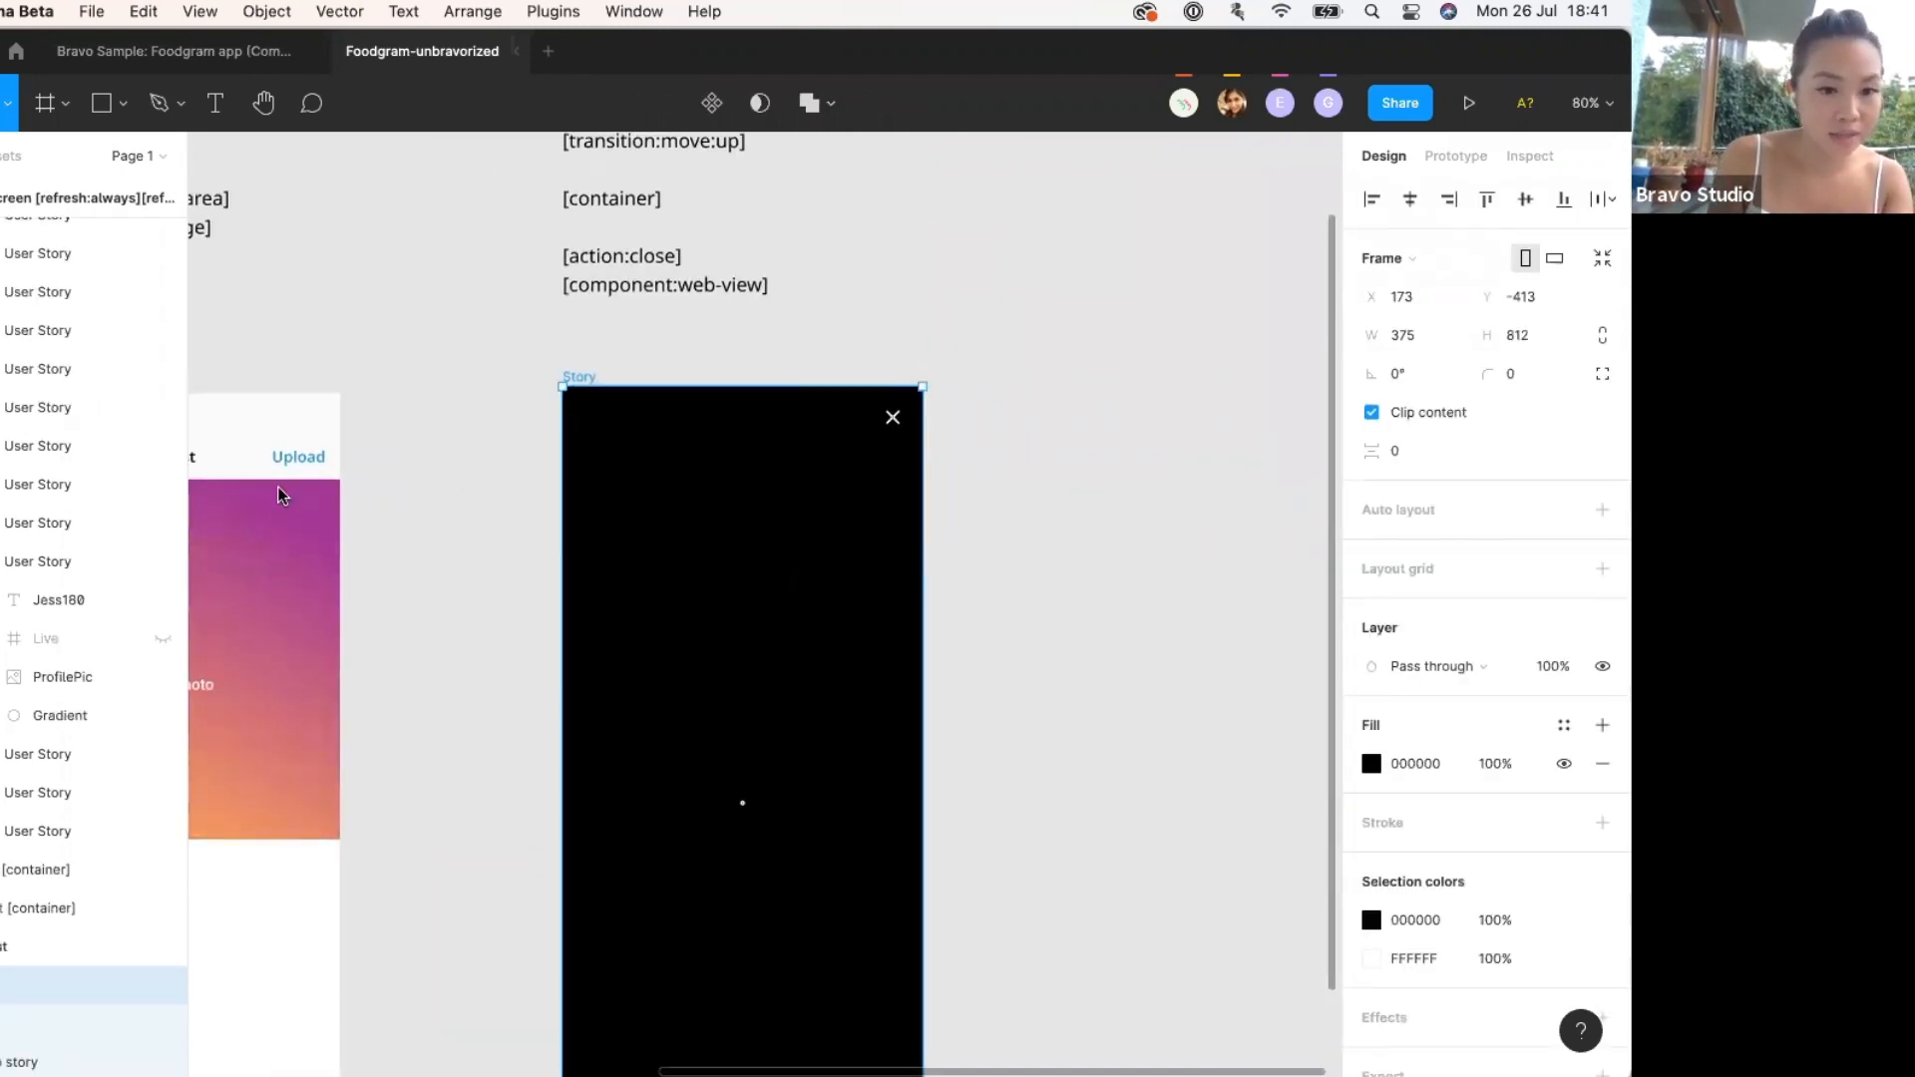
scroll(585, 516, left, 5)
scroll(585, 517, down, 3)
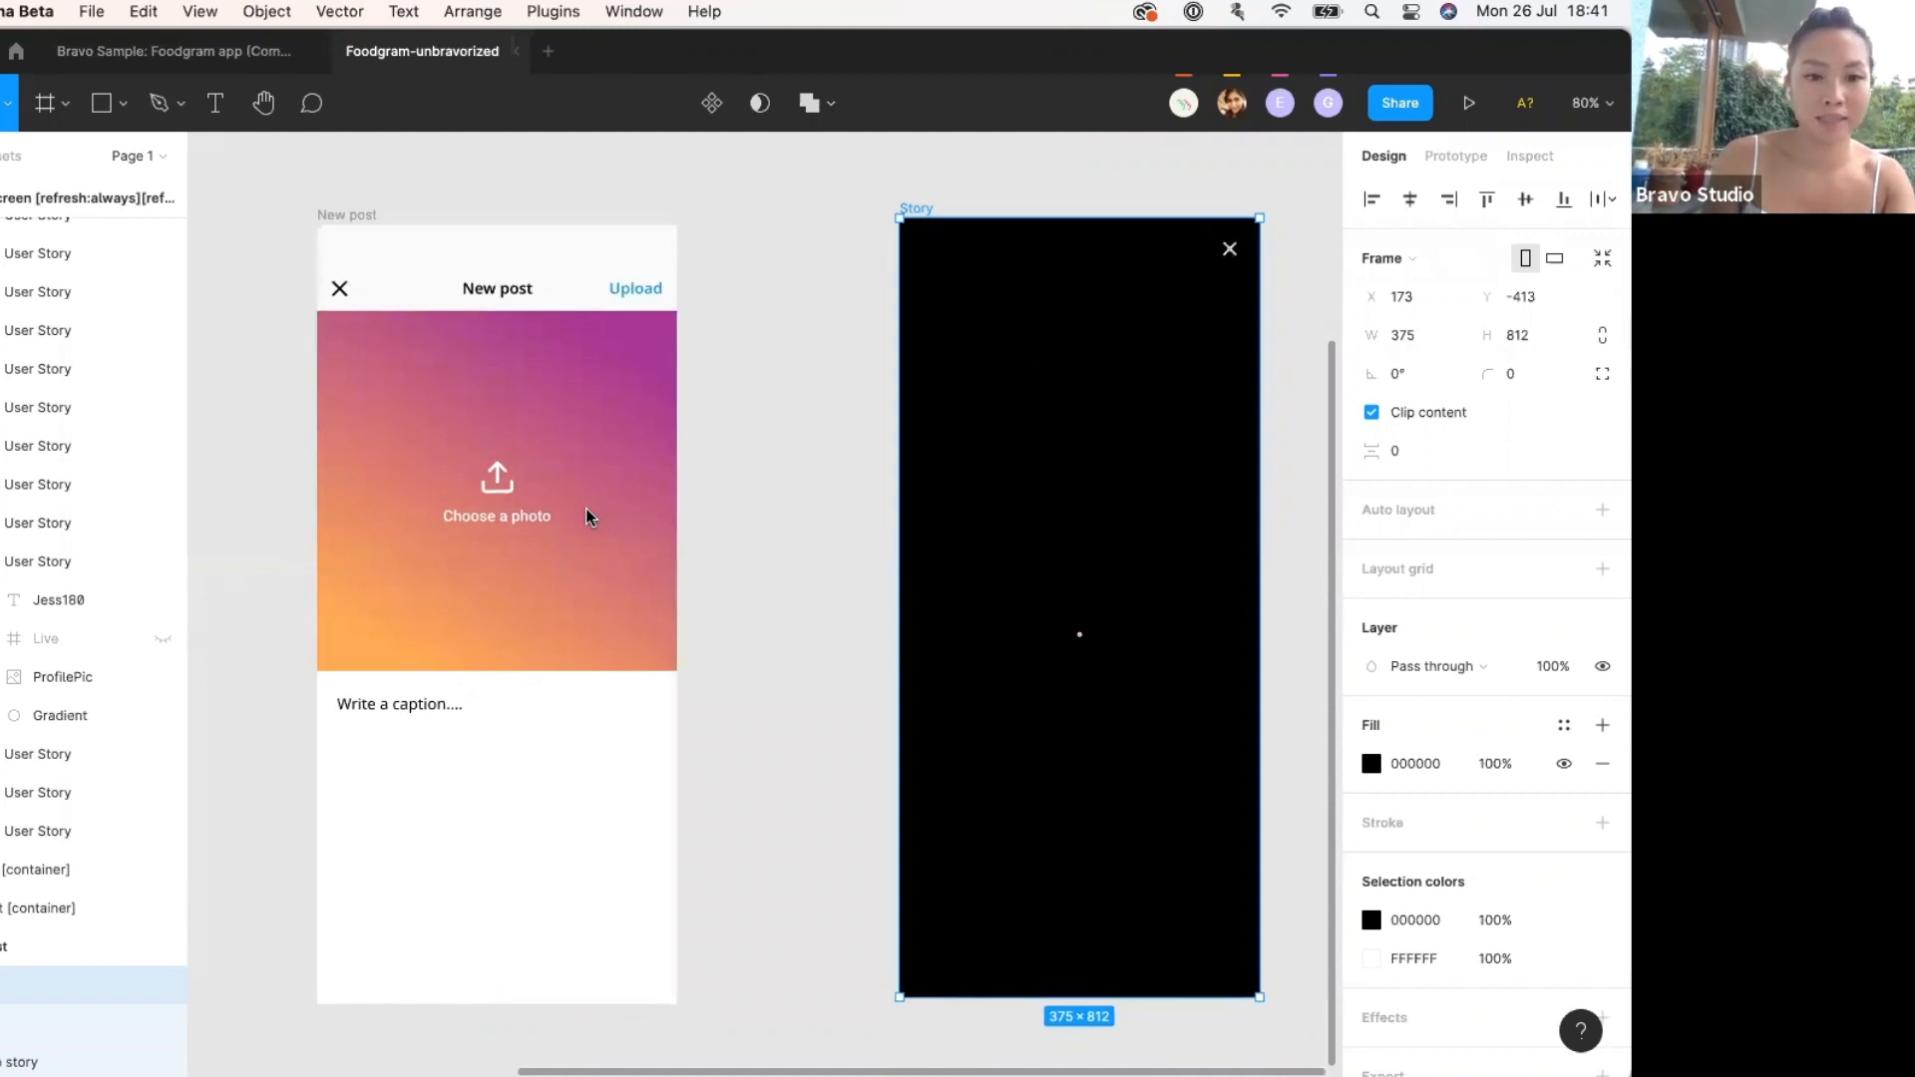
scroll(587, 517, left, 5)
scroll(587, 517, down, 3)
scroll(586, 517, up, 3)
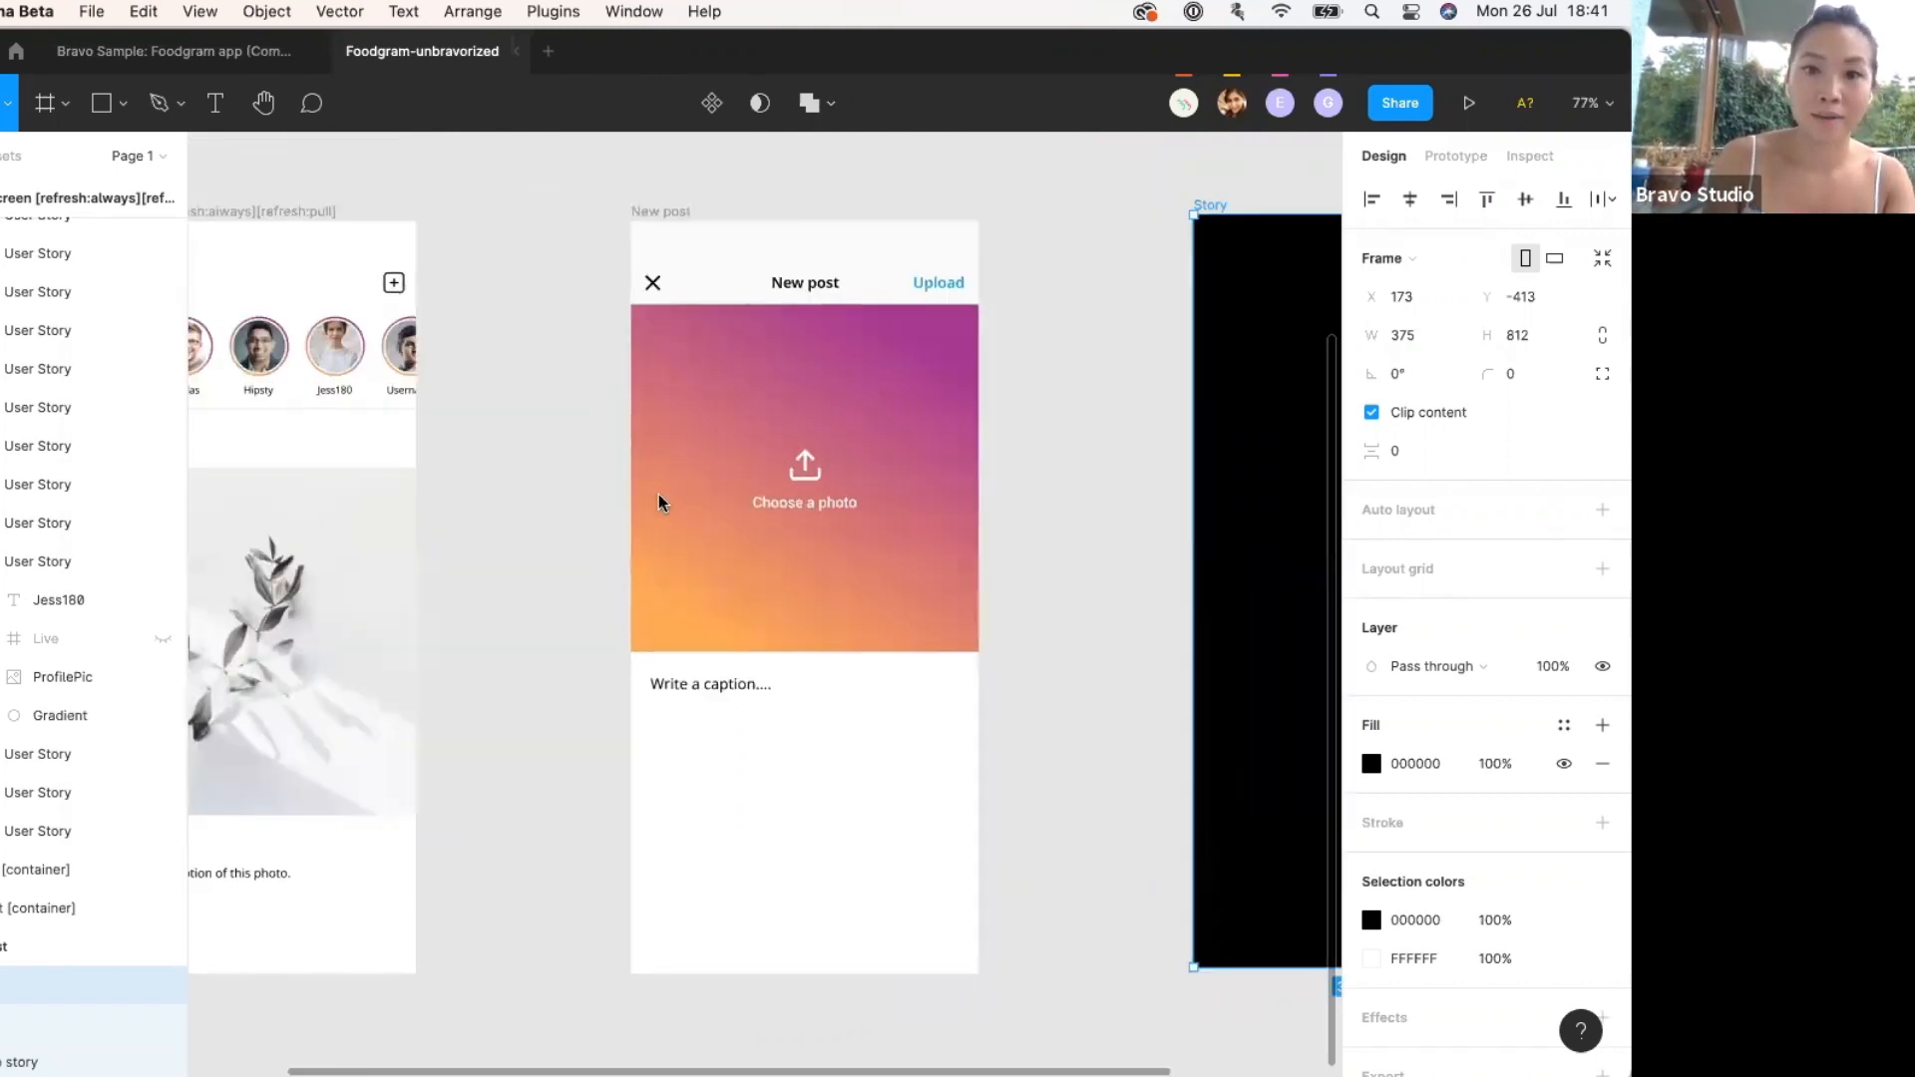
scroll(1252, 740, right, 1)
key(Escape)
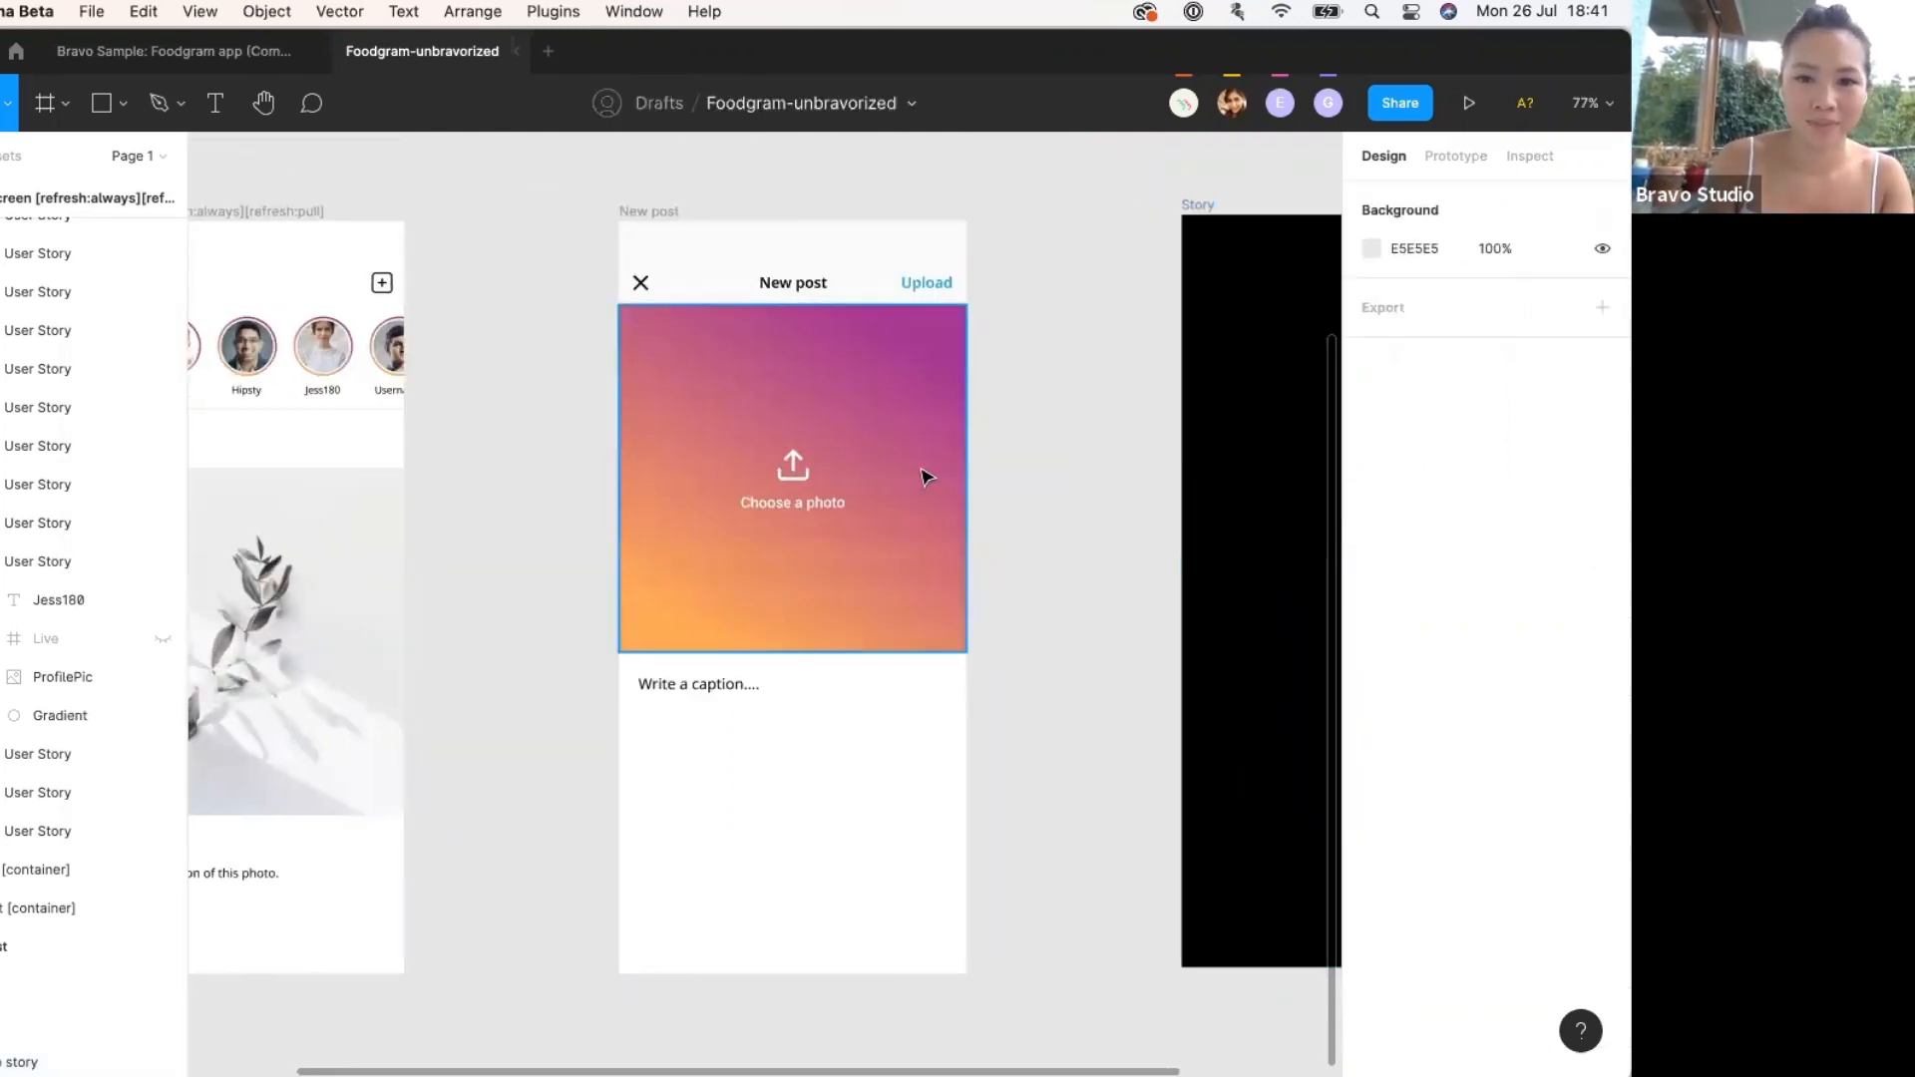
click(641, 211)
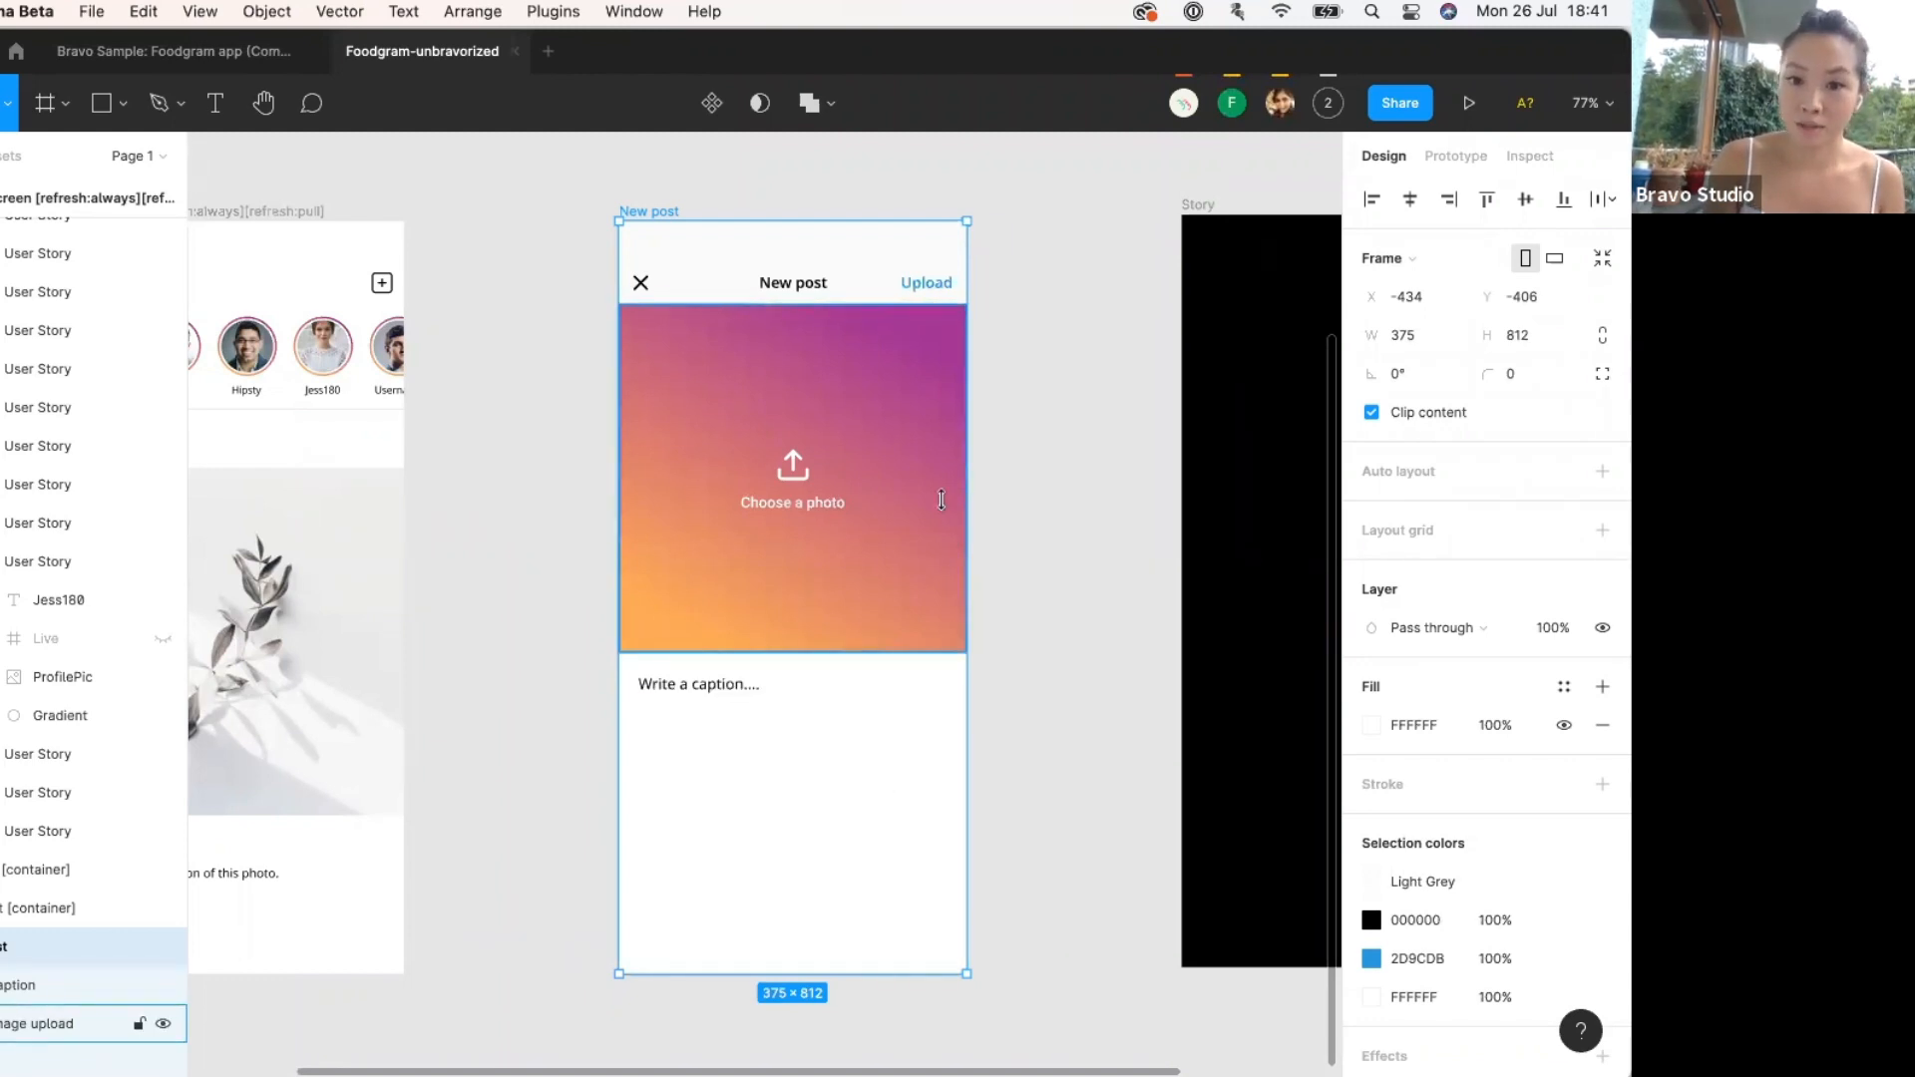
click(726, 698)
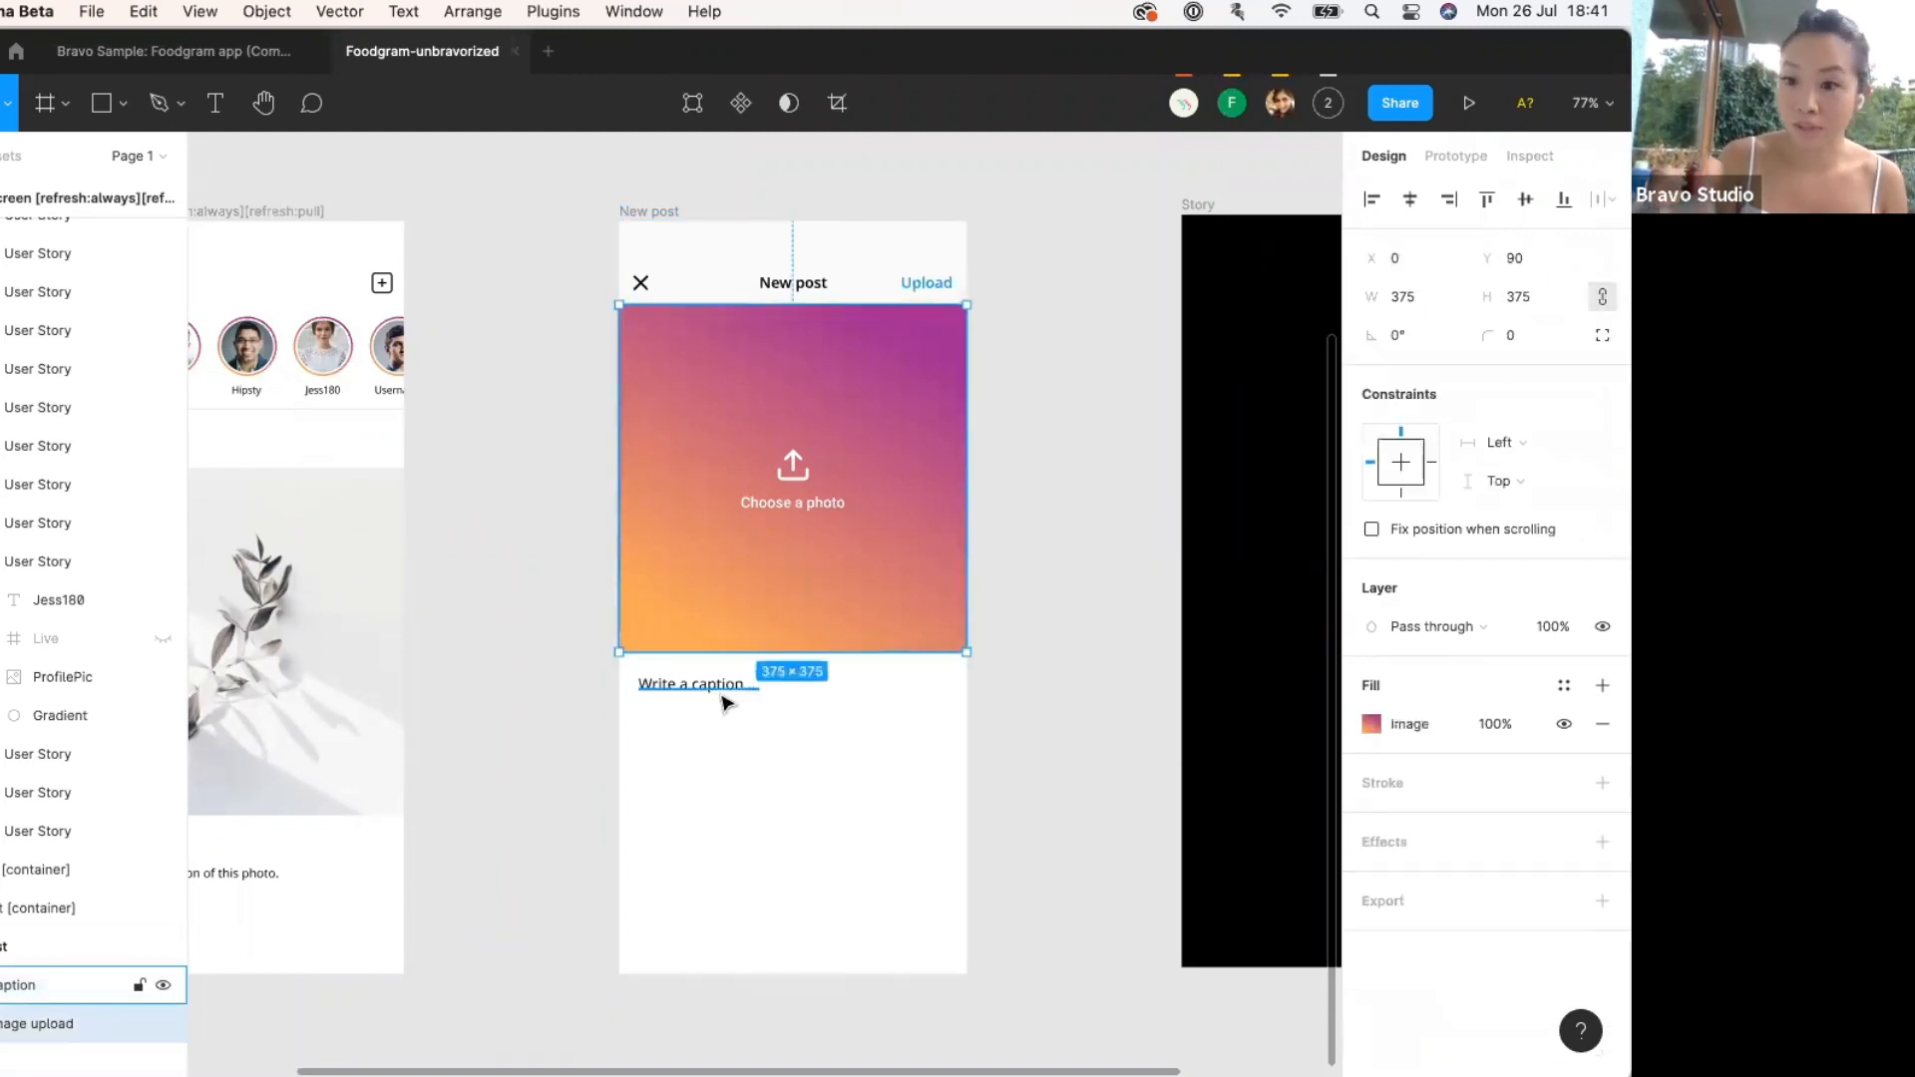
click(948, 539)
click(924, 283)
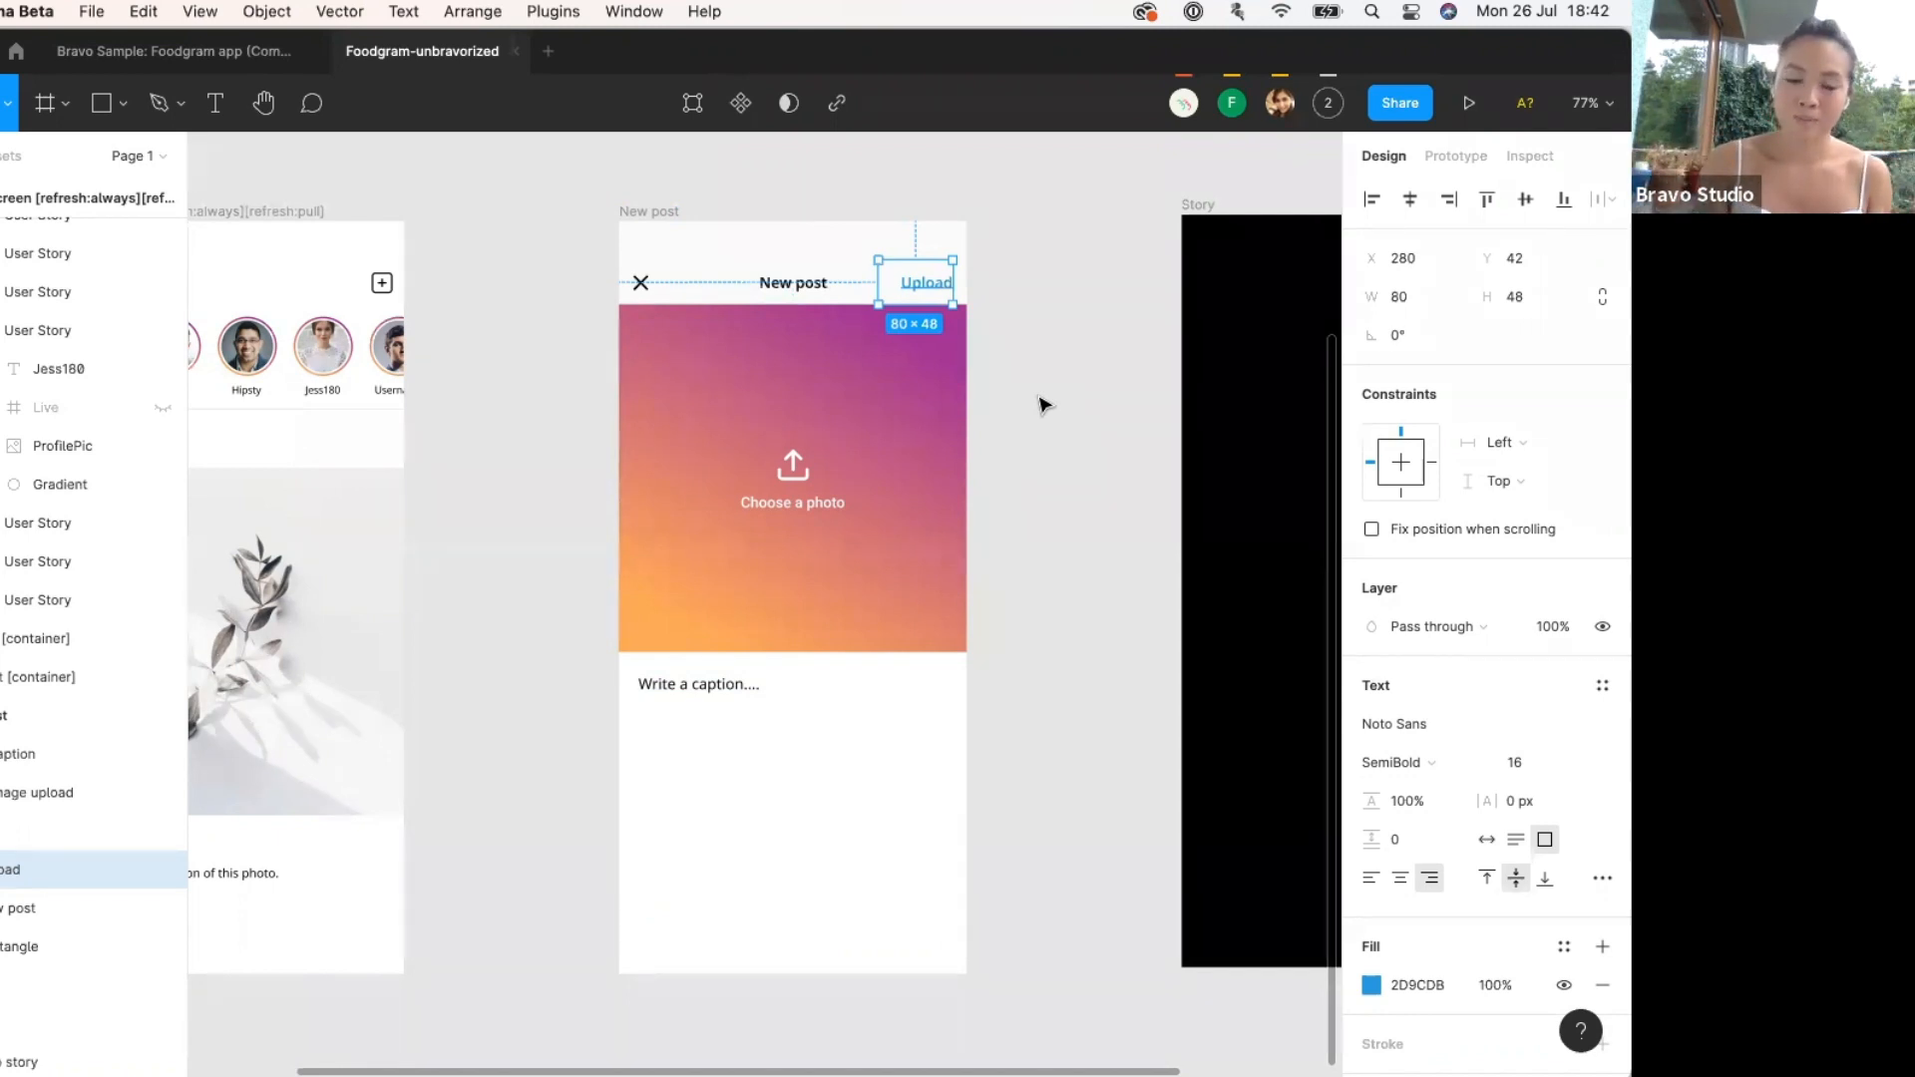
scroll(1043, 404, left, 10)
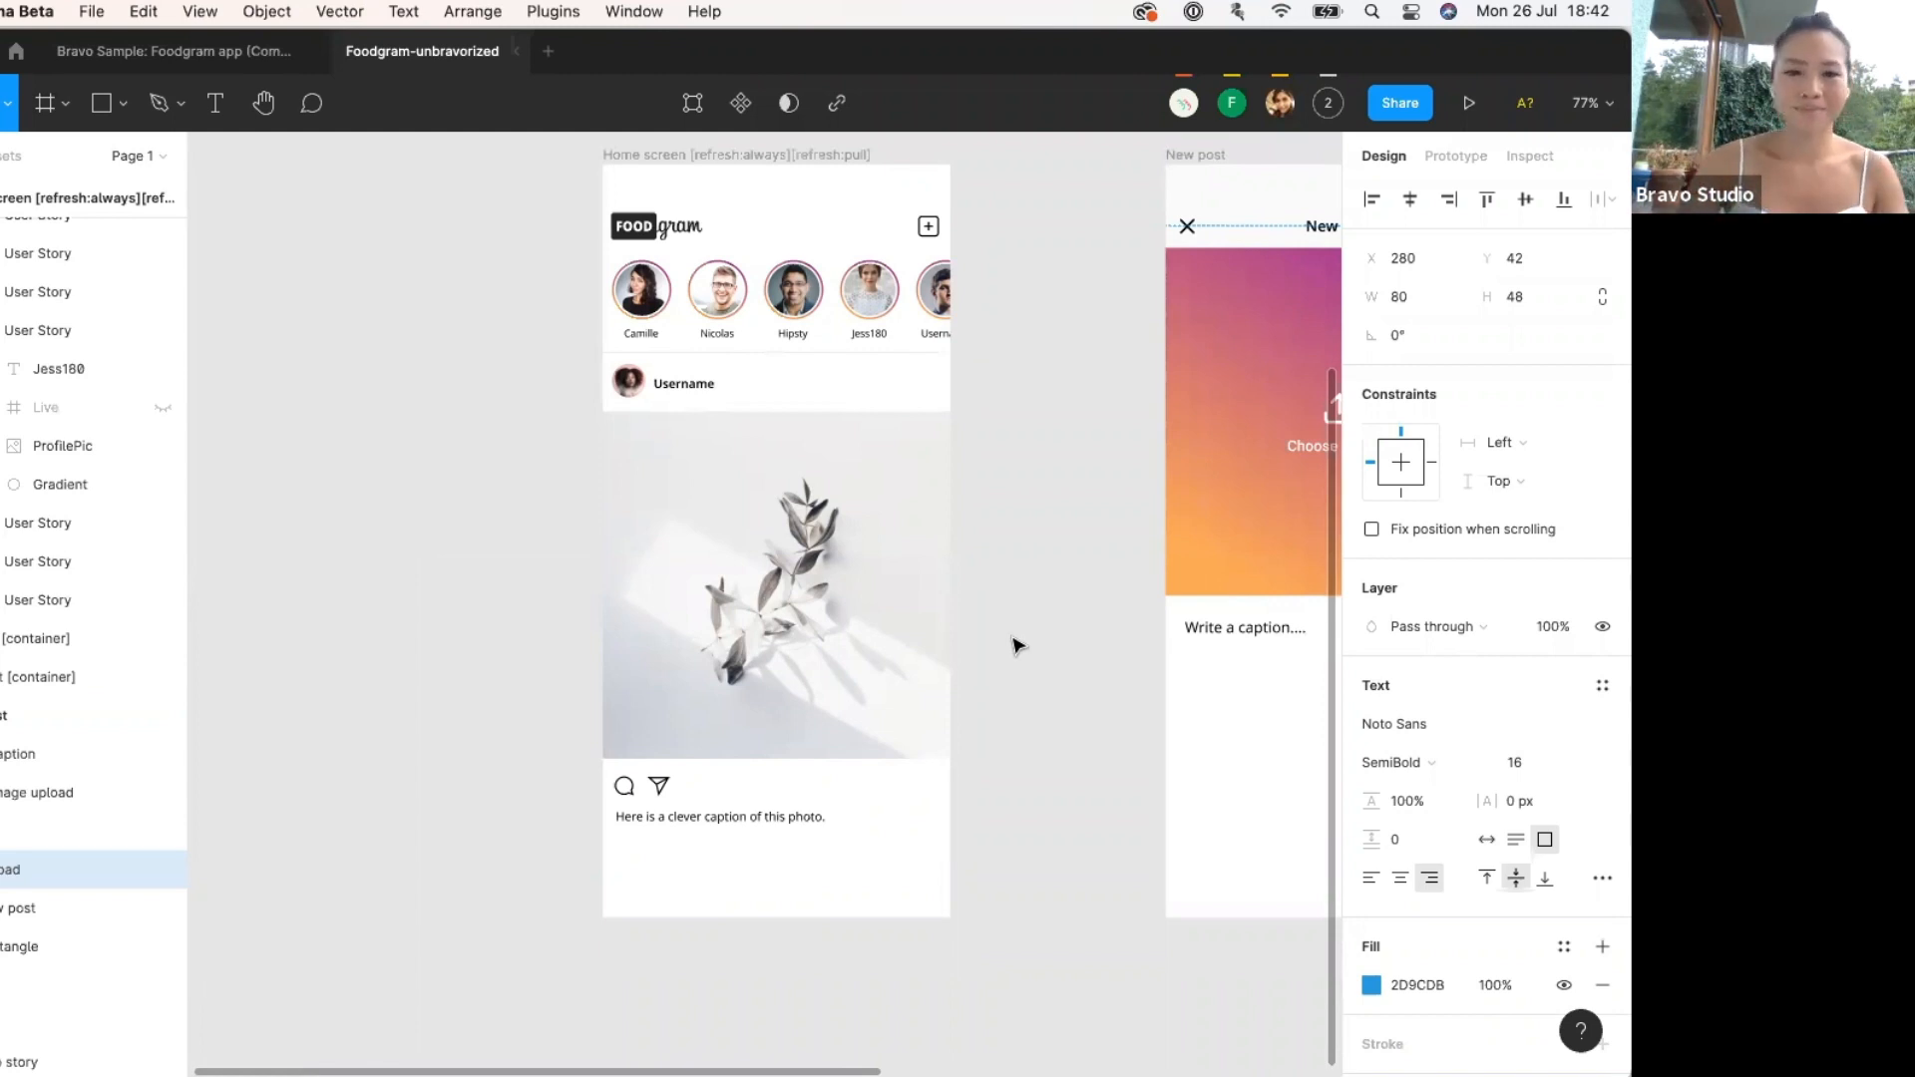
scroll(1016, 646, right, 6)
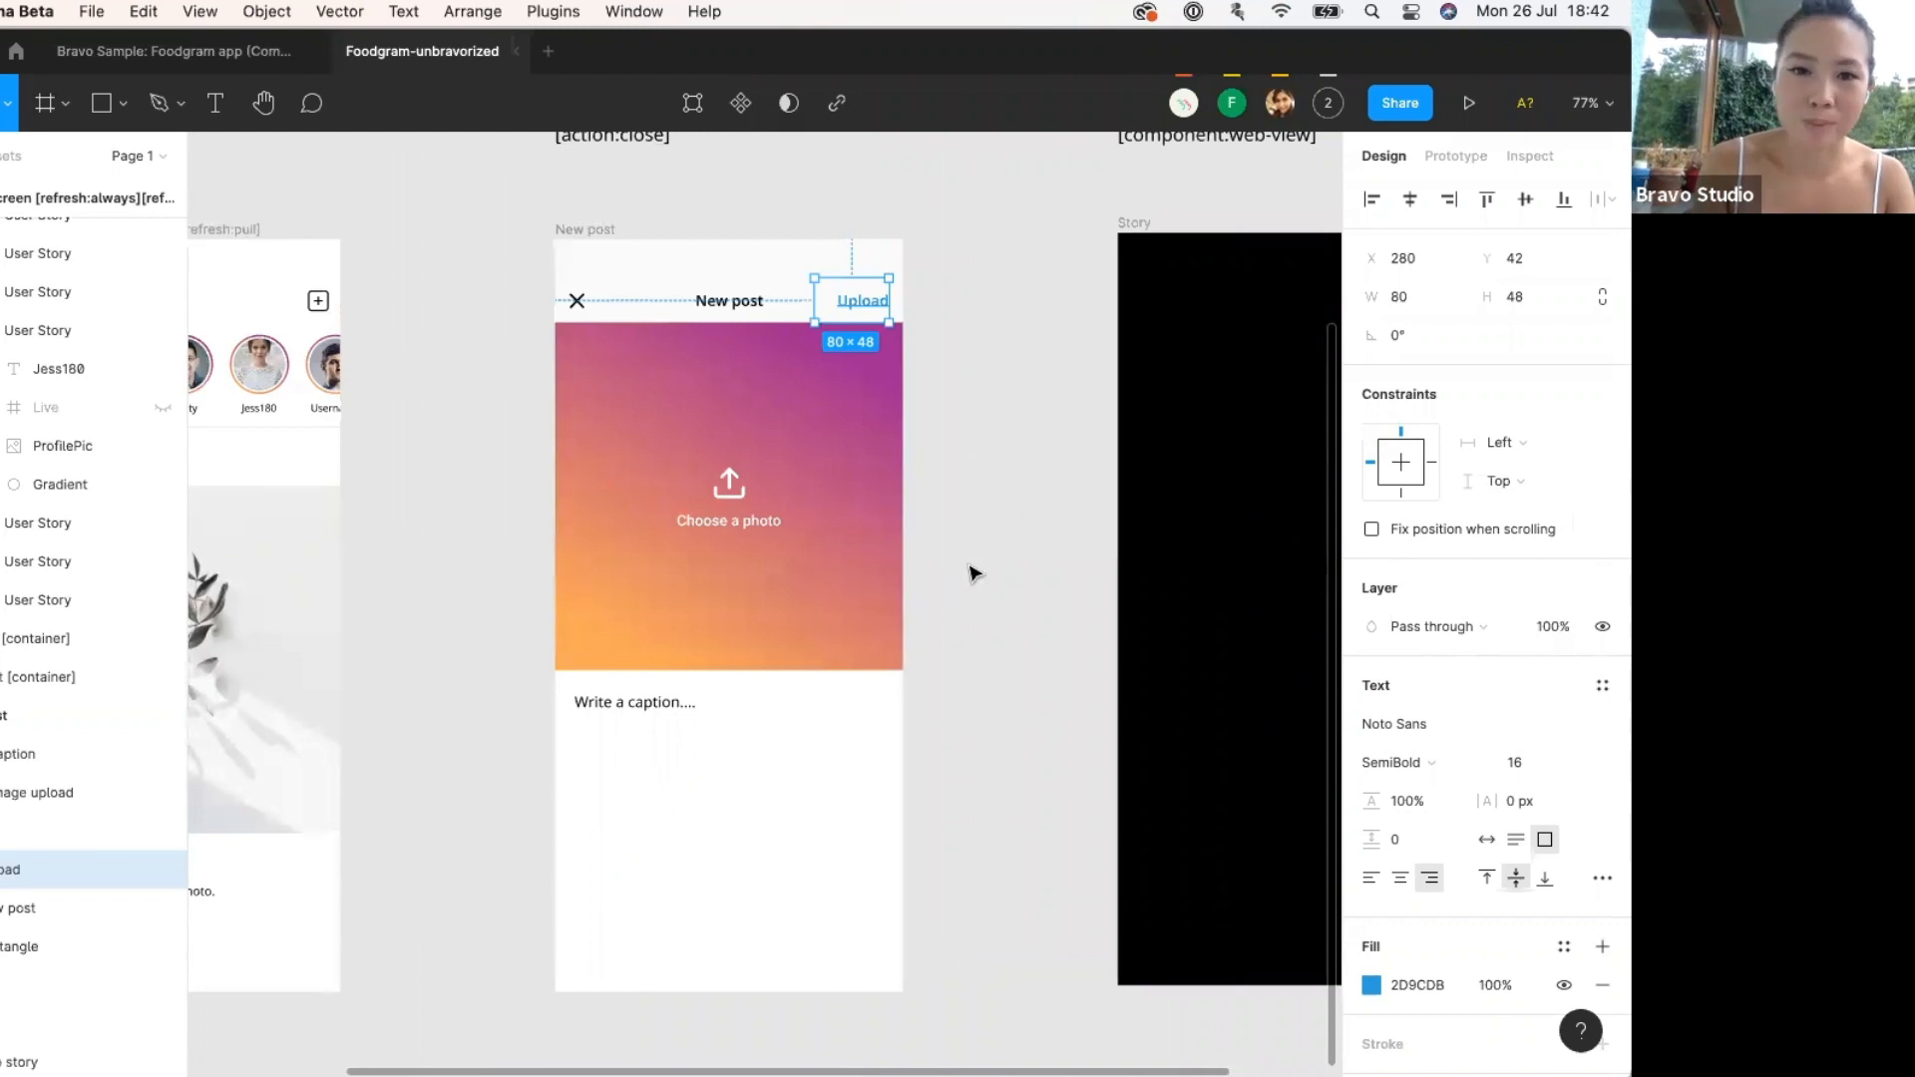
click(973, 571)
scroll(973, 571, up, 5)
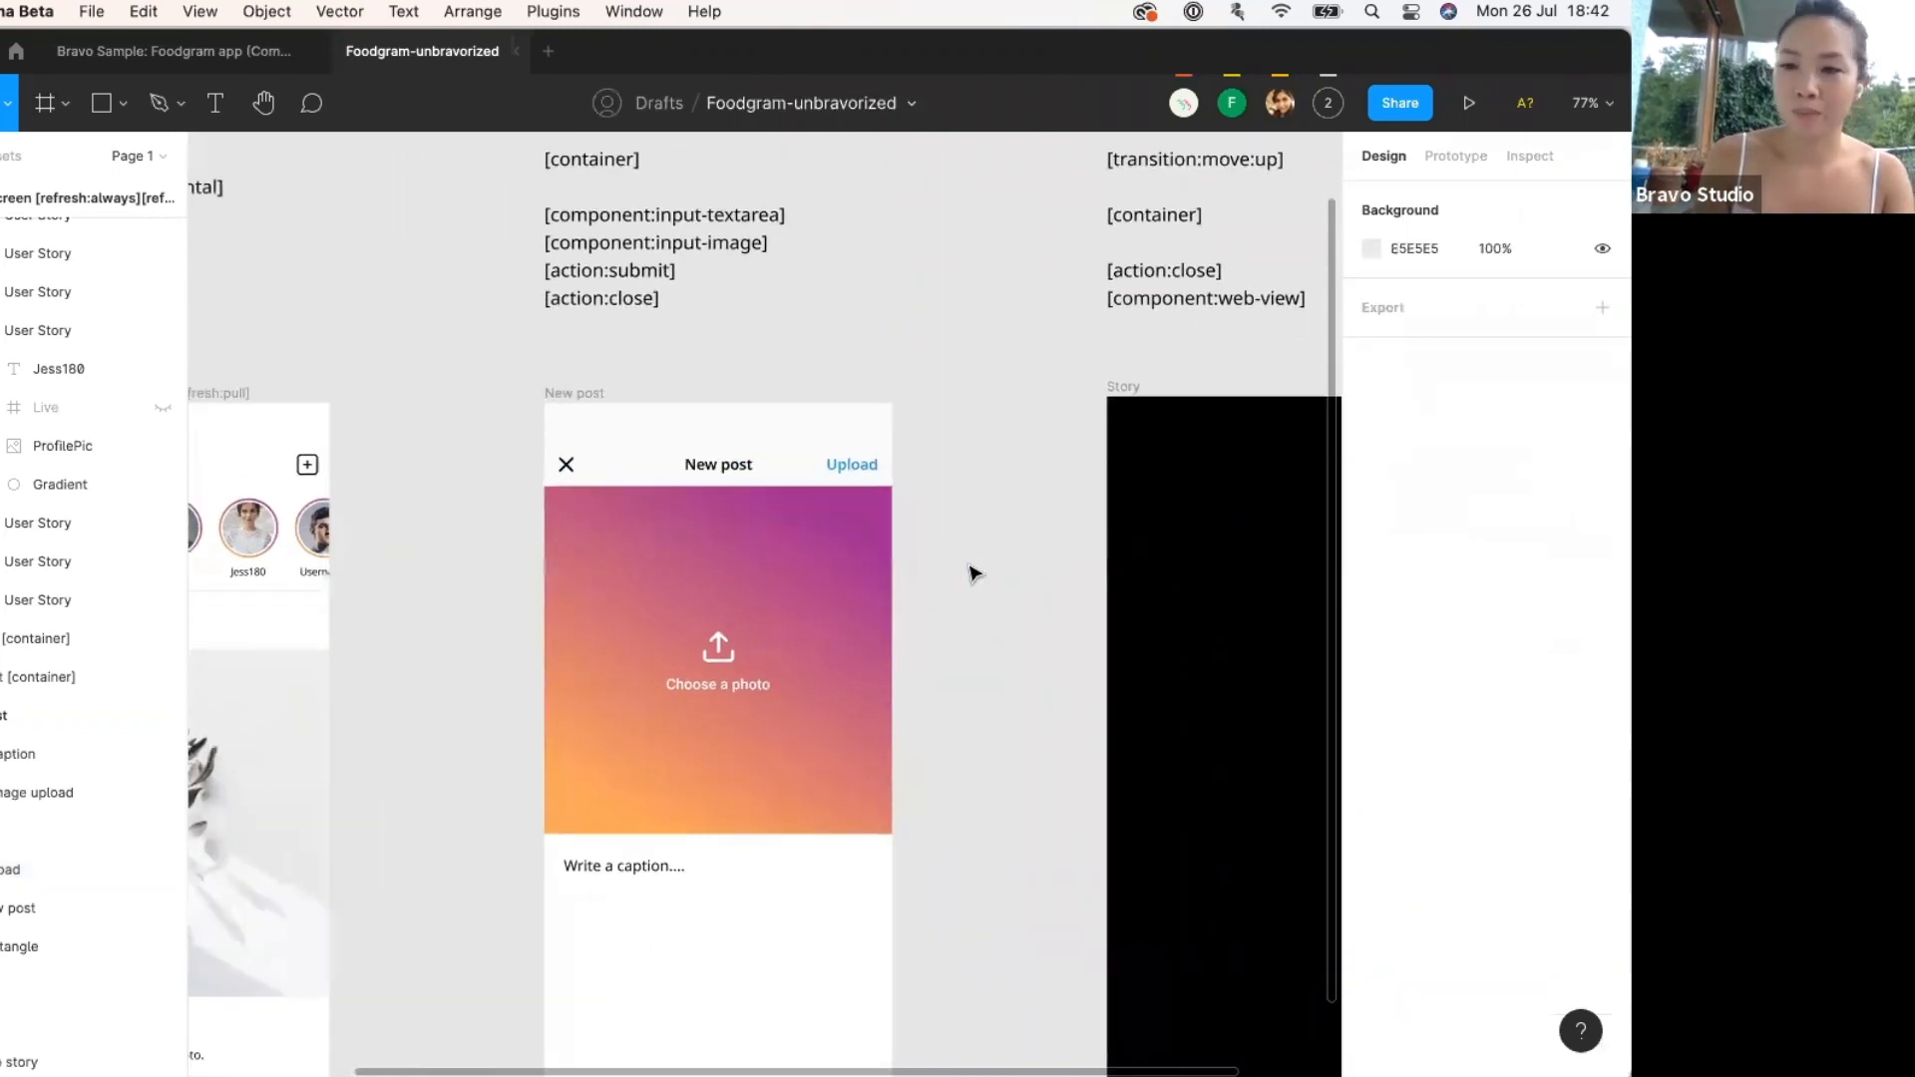
Append the [component:input-textarea] tag to the New post caption text layer's name.
click(630, 259)
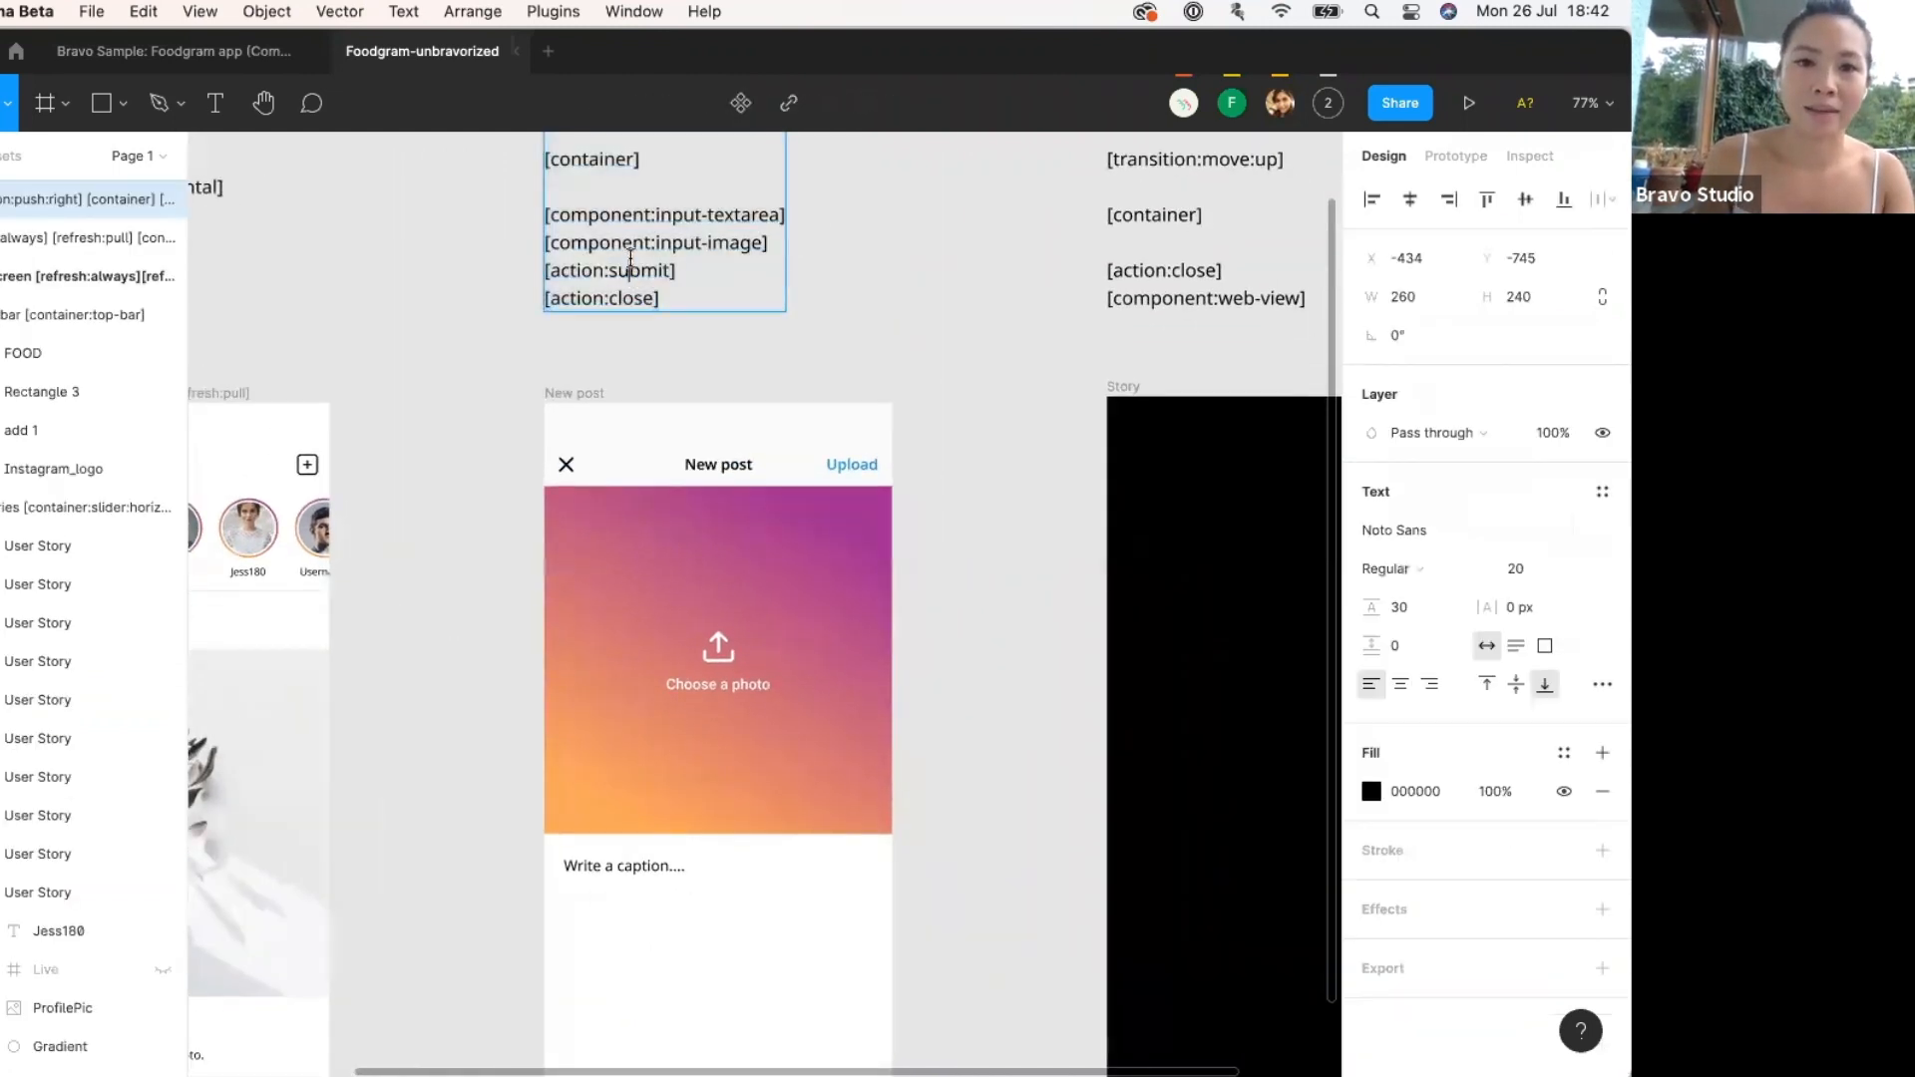
triple_click(633, 216)
key(super+c)
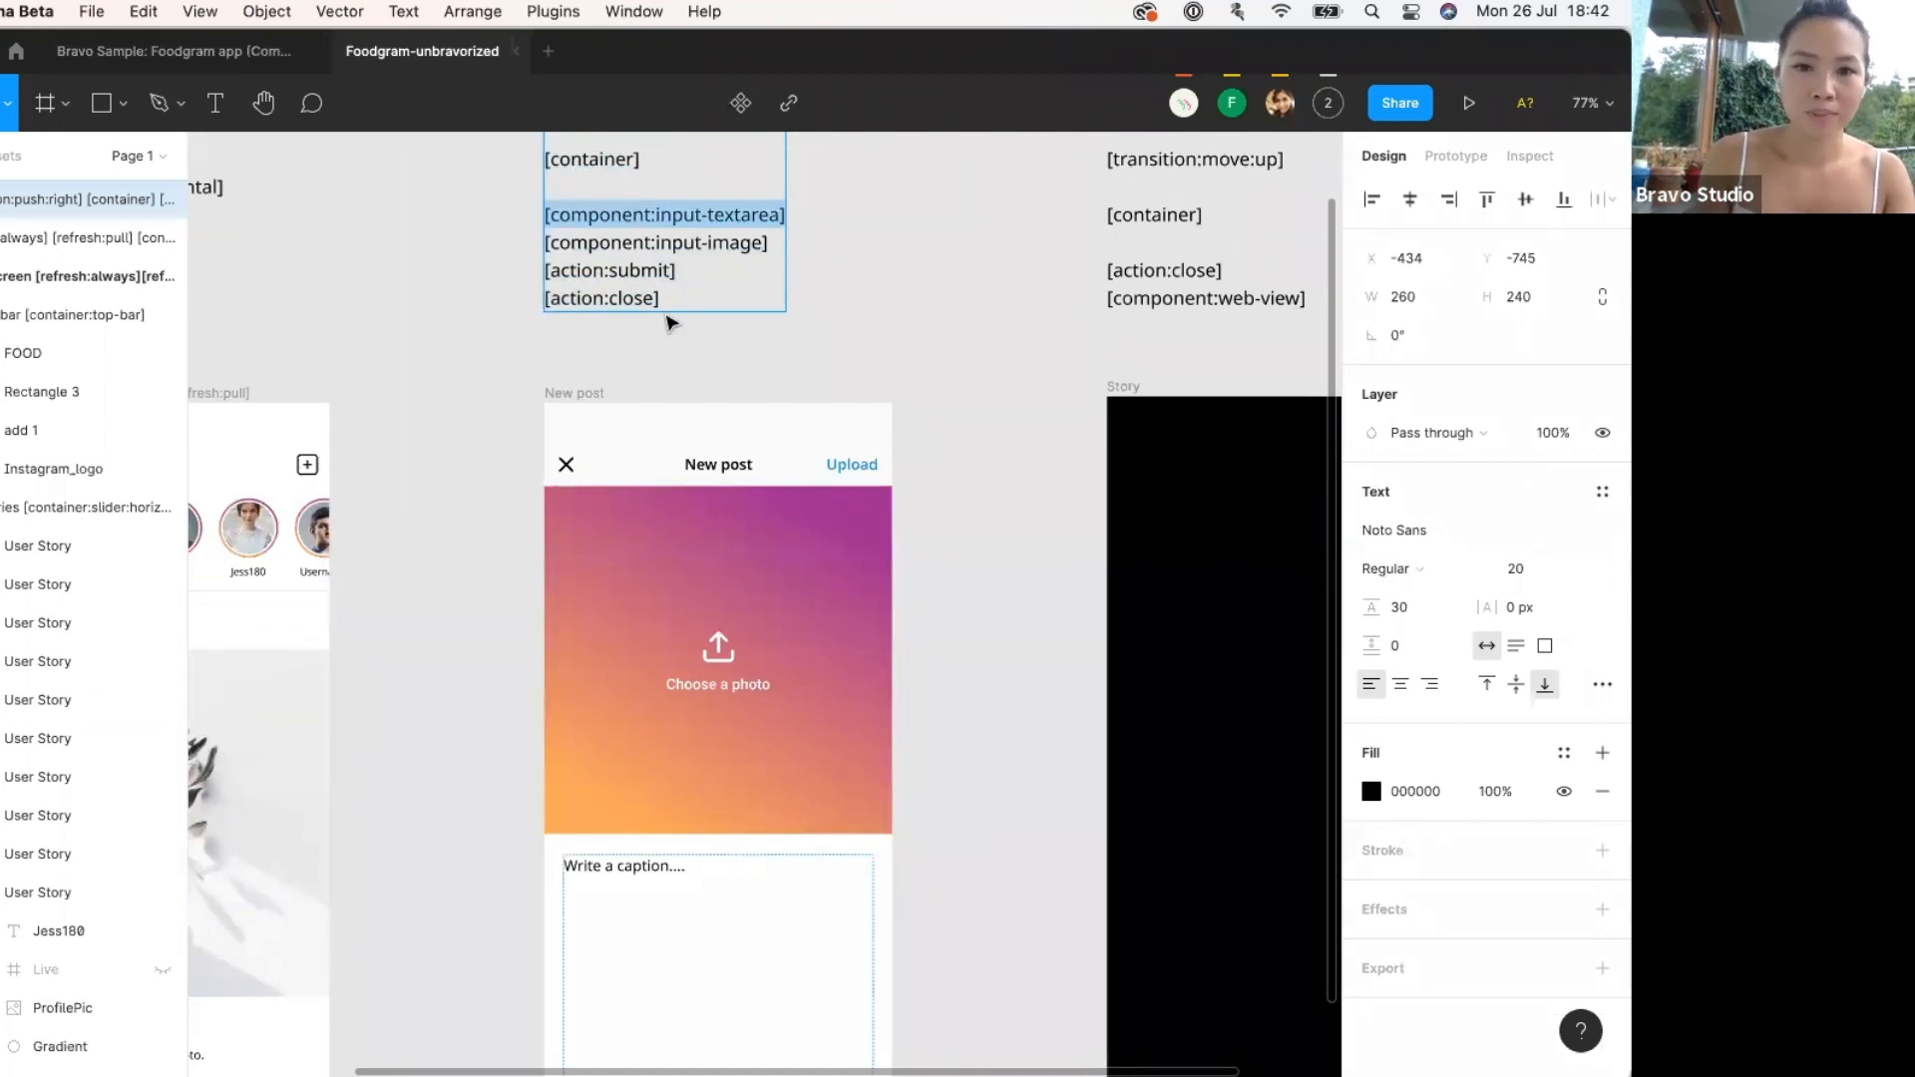
scroll(817, 256, down, 2)
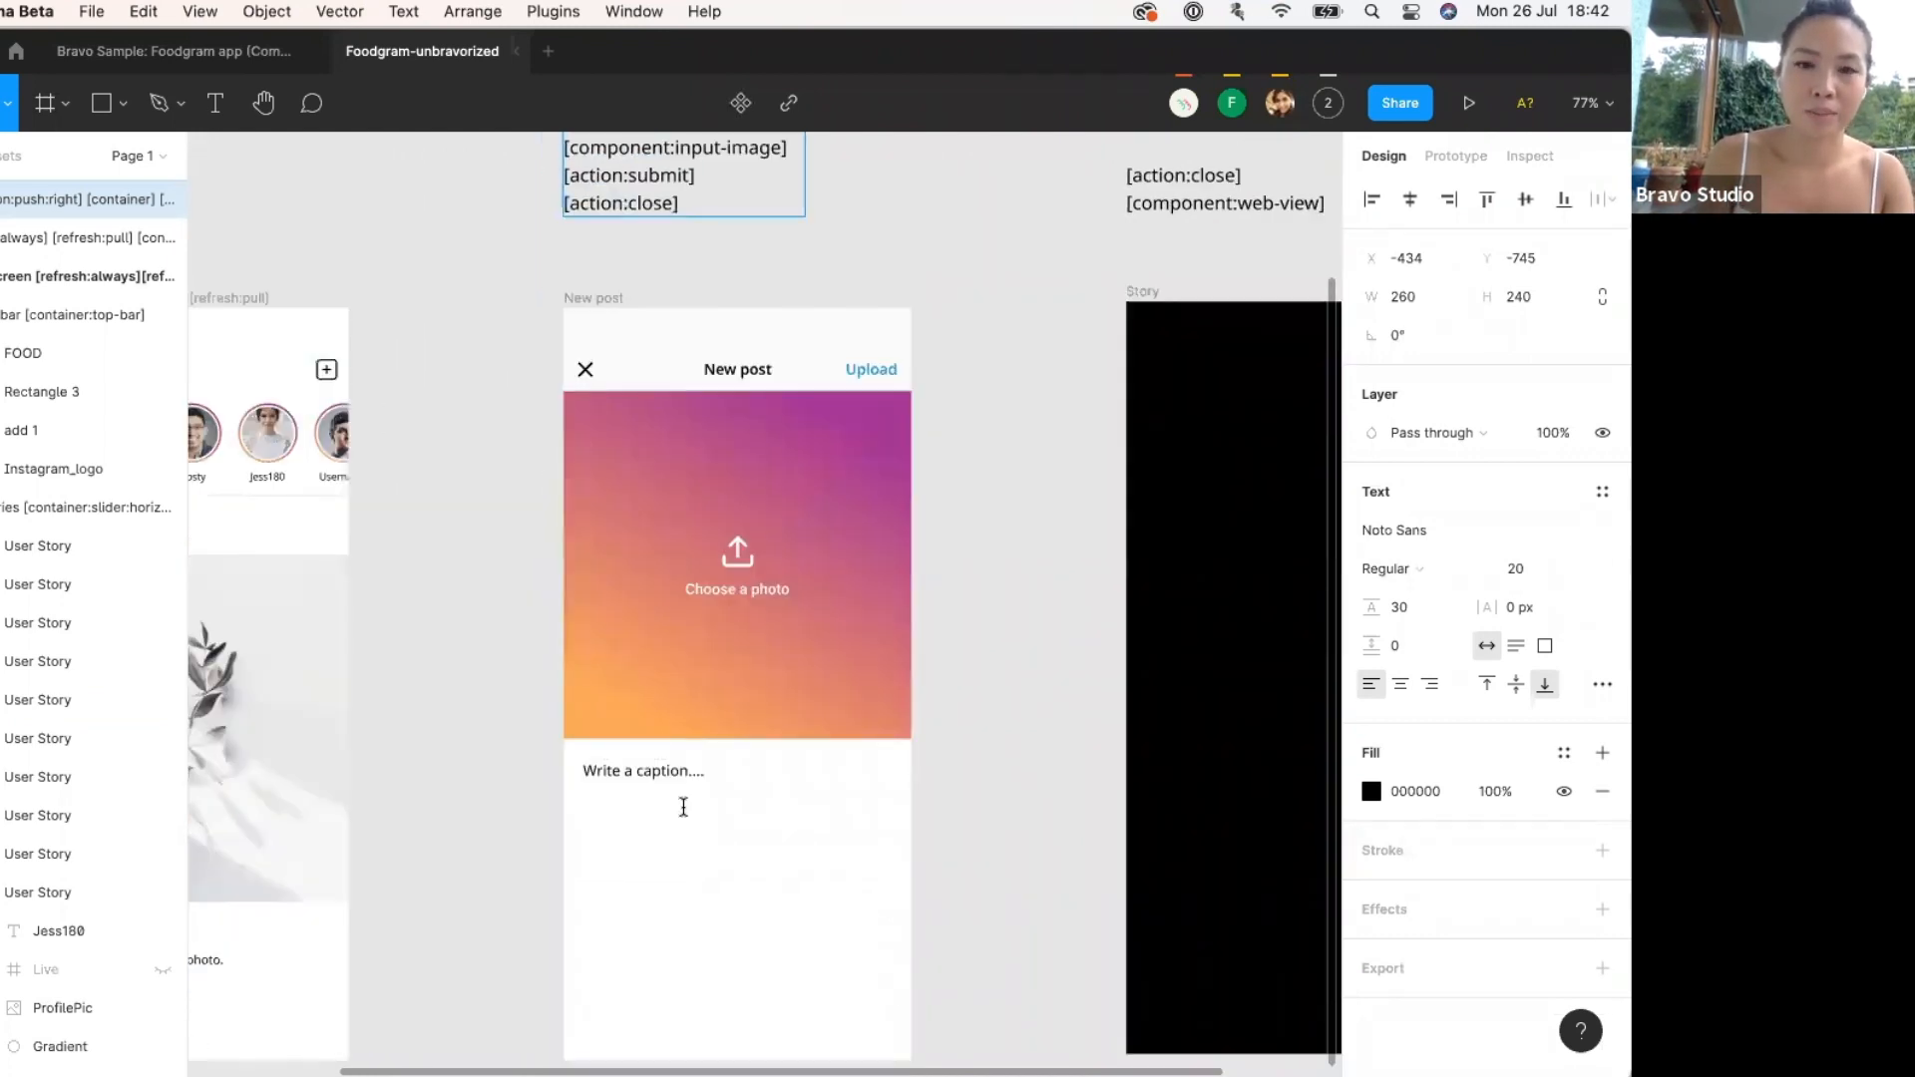
scroll(648, 840, up, 1)
click(645, 838)
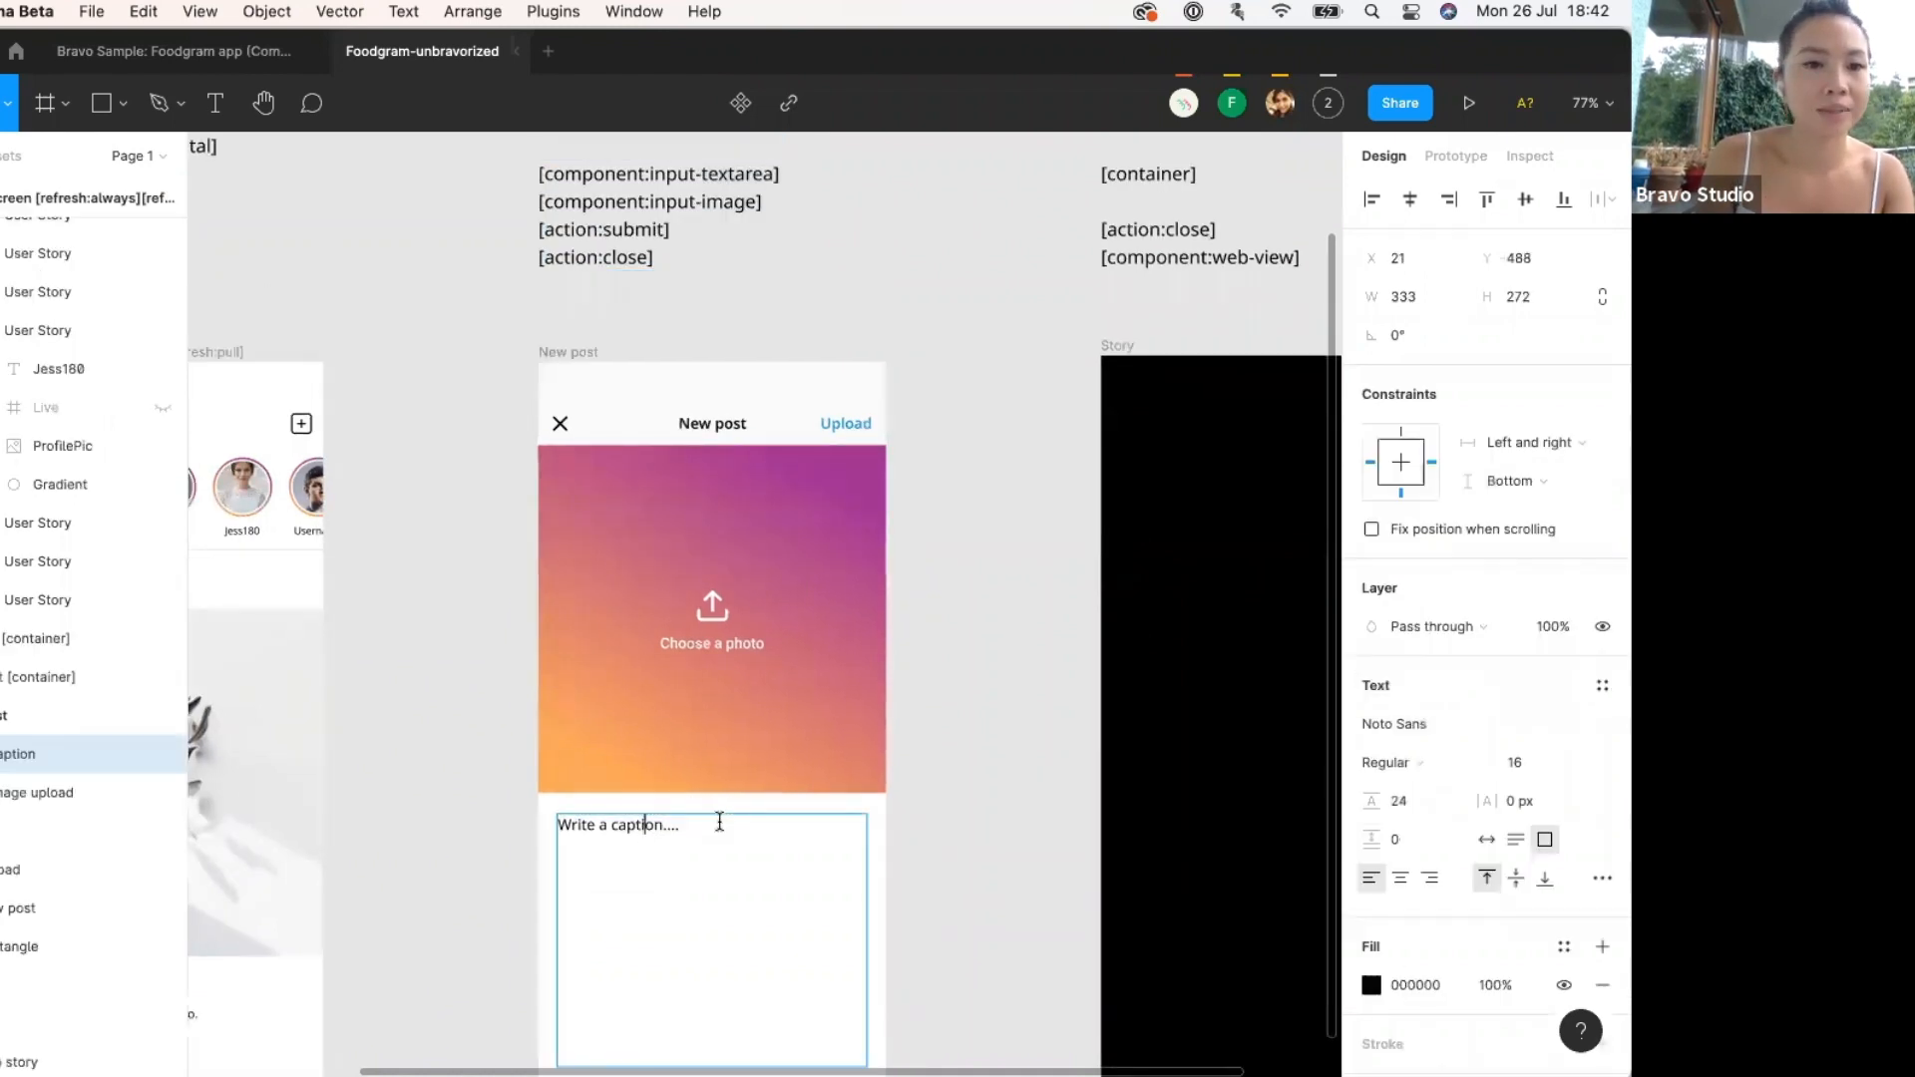
key(super+r)
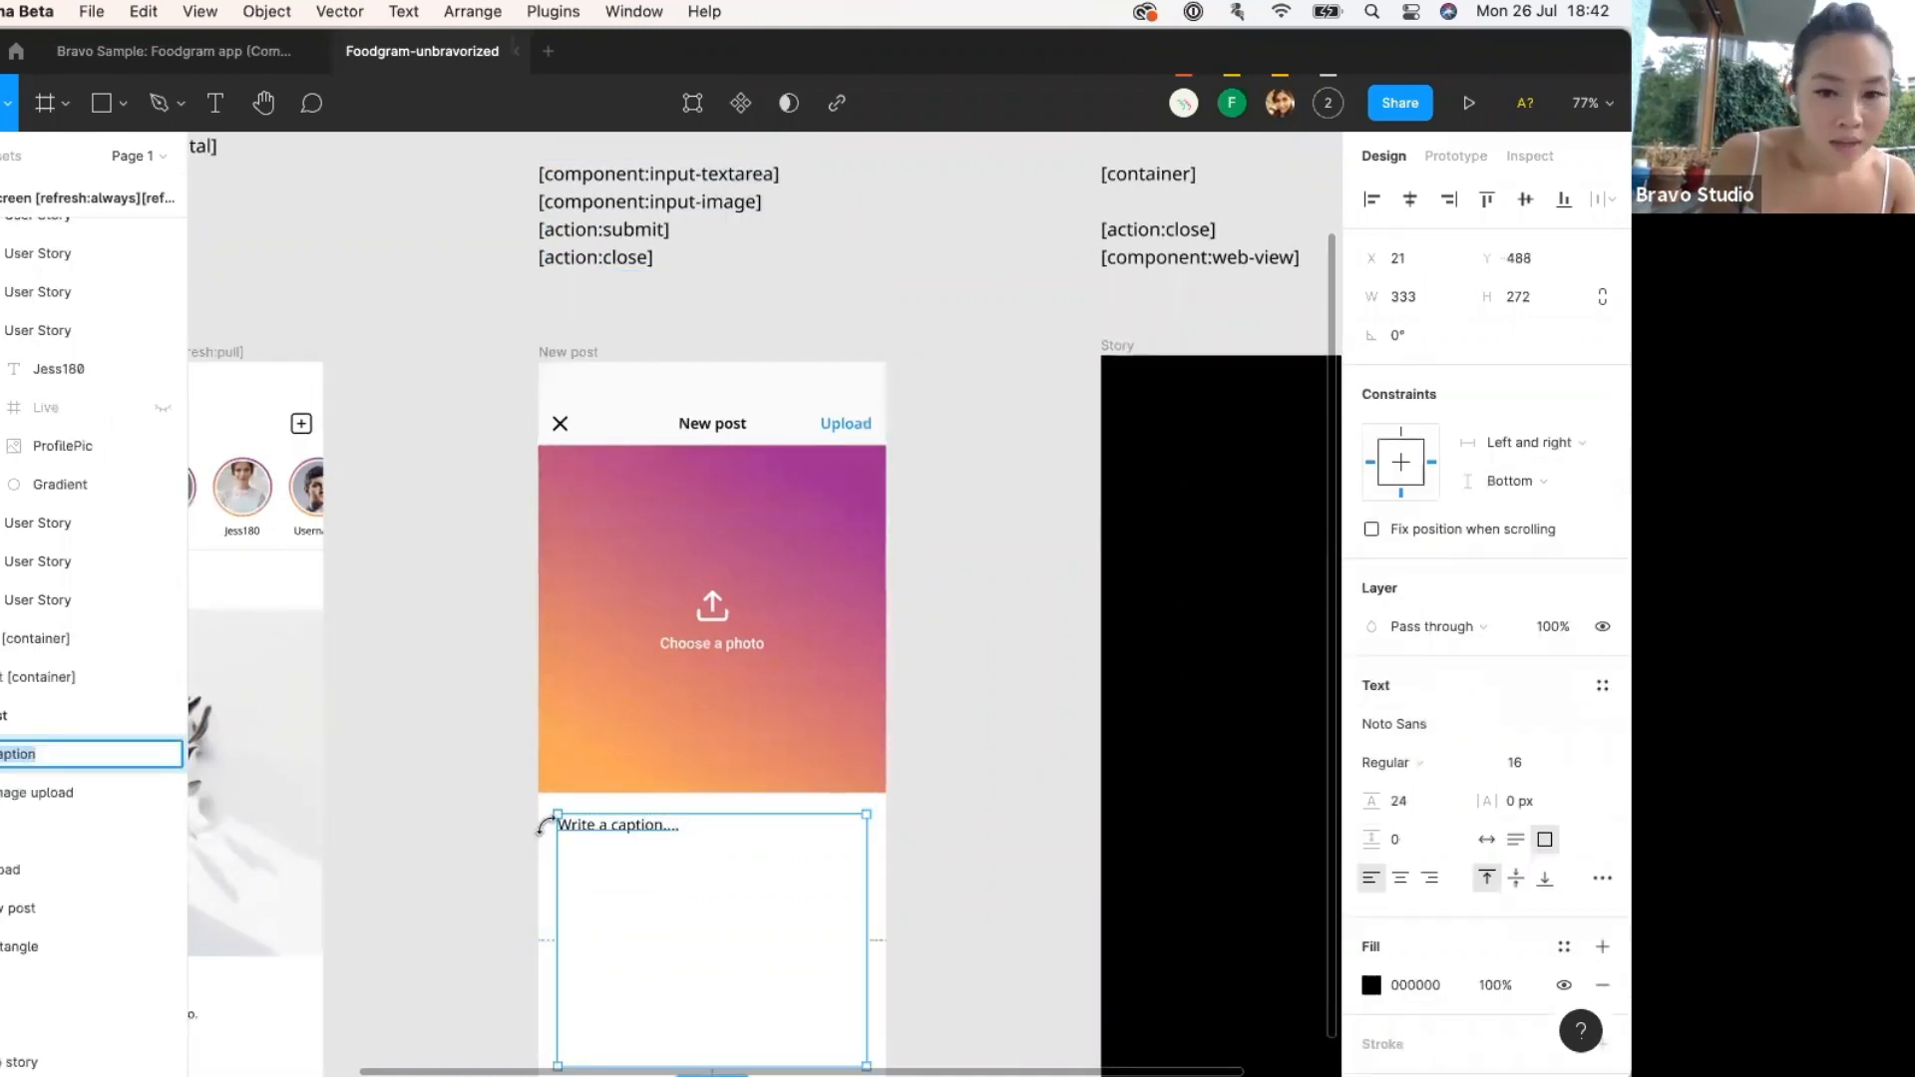
click(115, 757)
key(super+v)
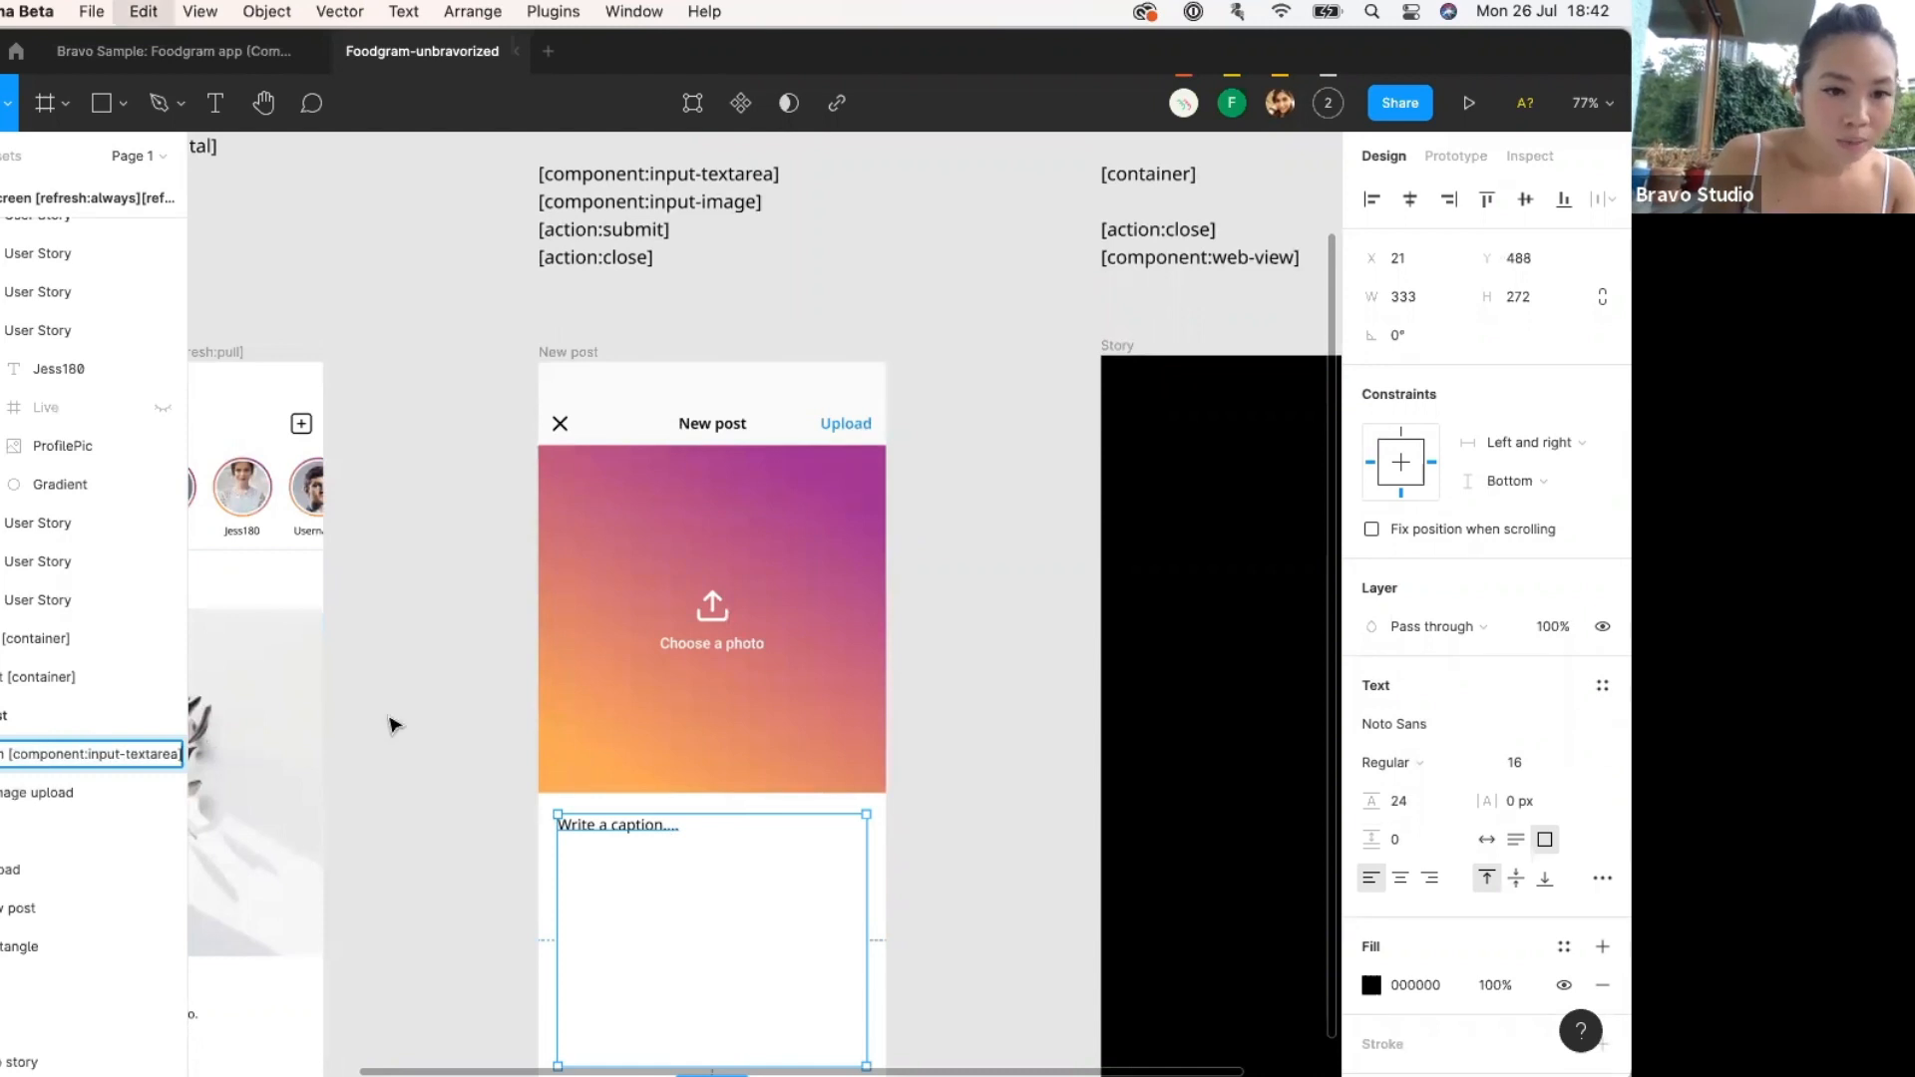
click(483, 706)
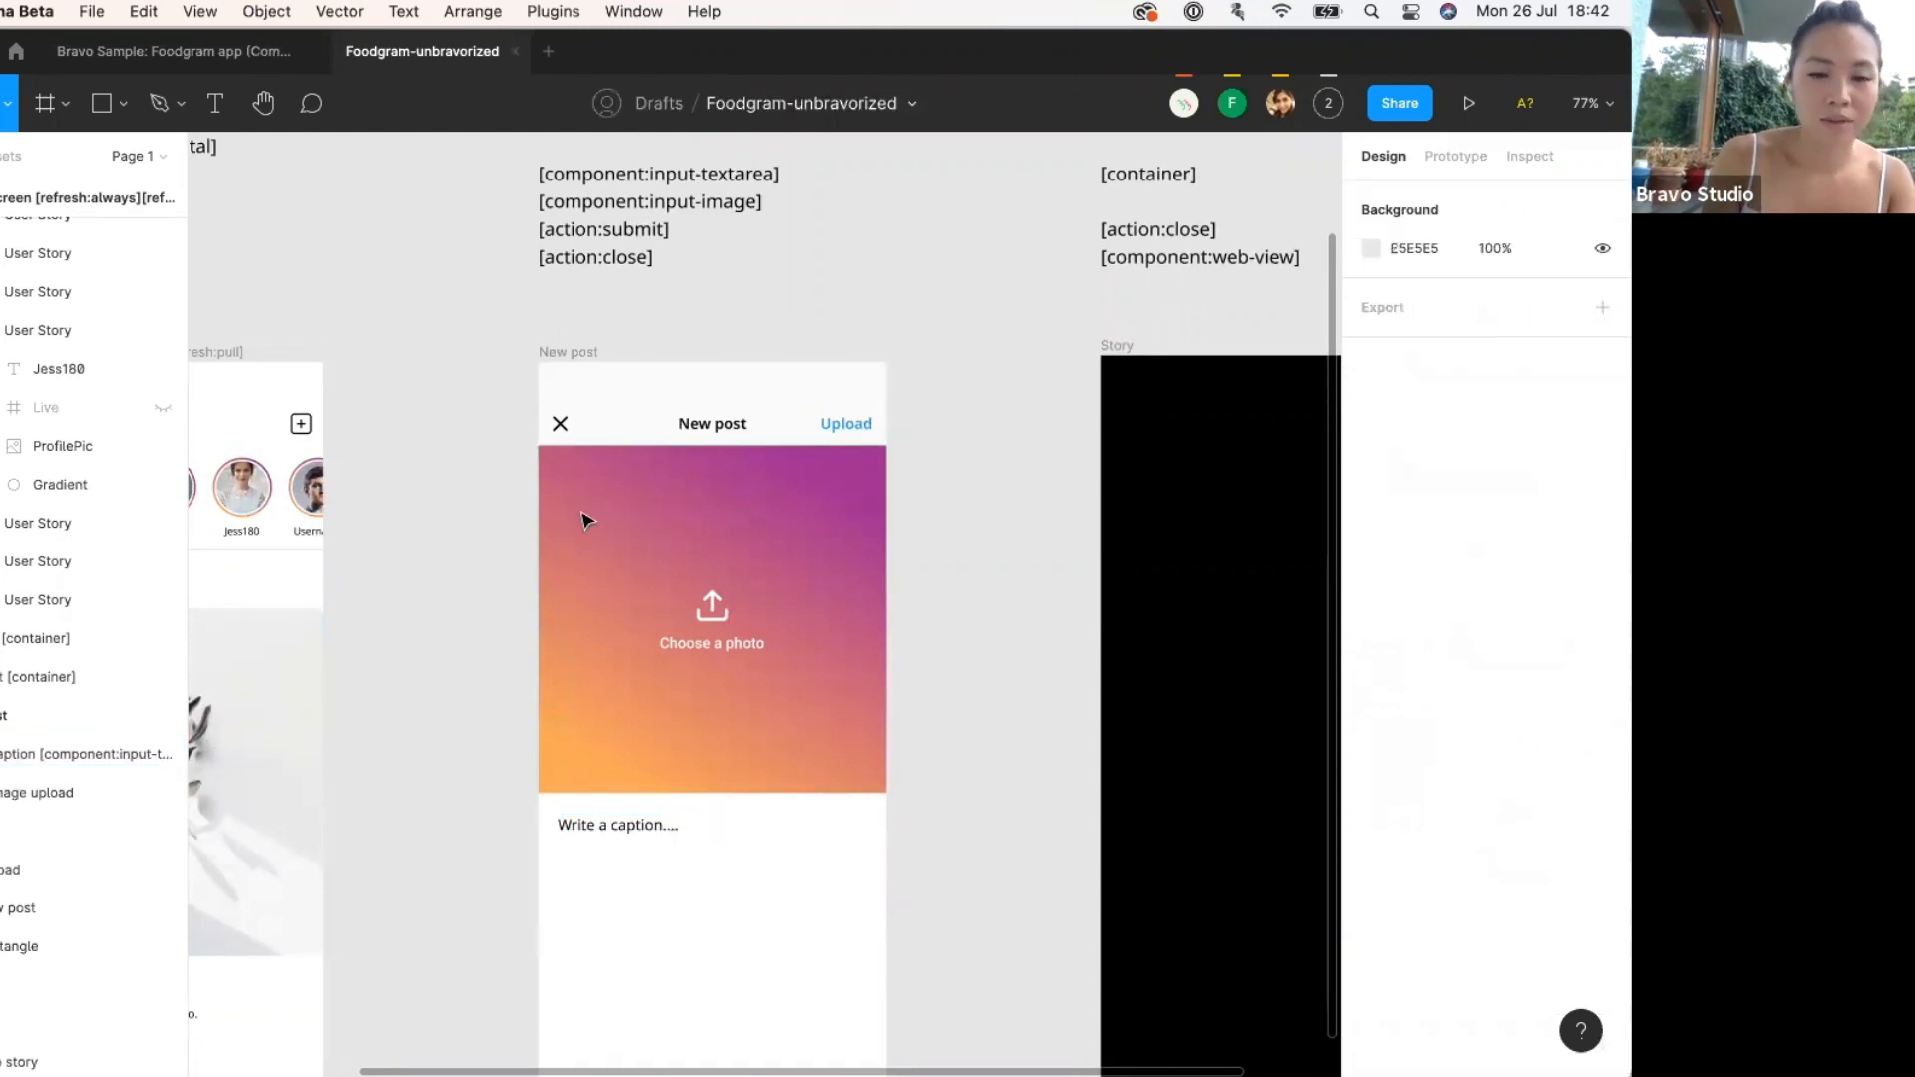
click(655, 842)
scroll(711, 691, down, 2)
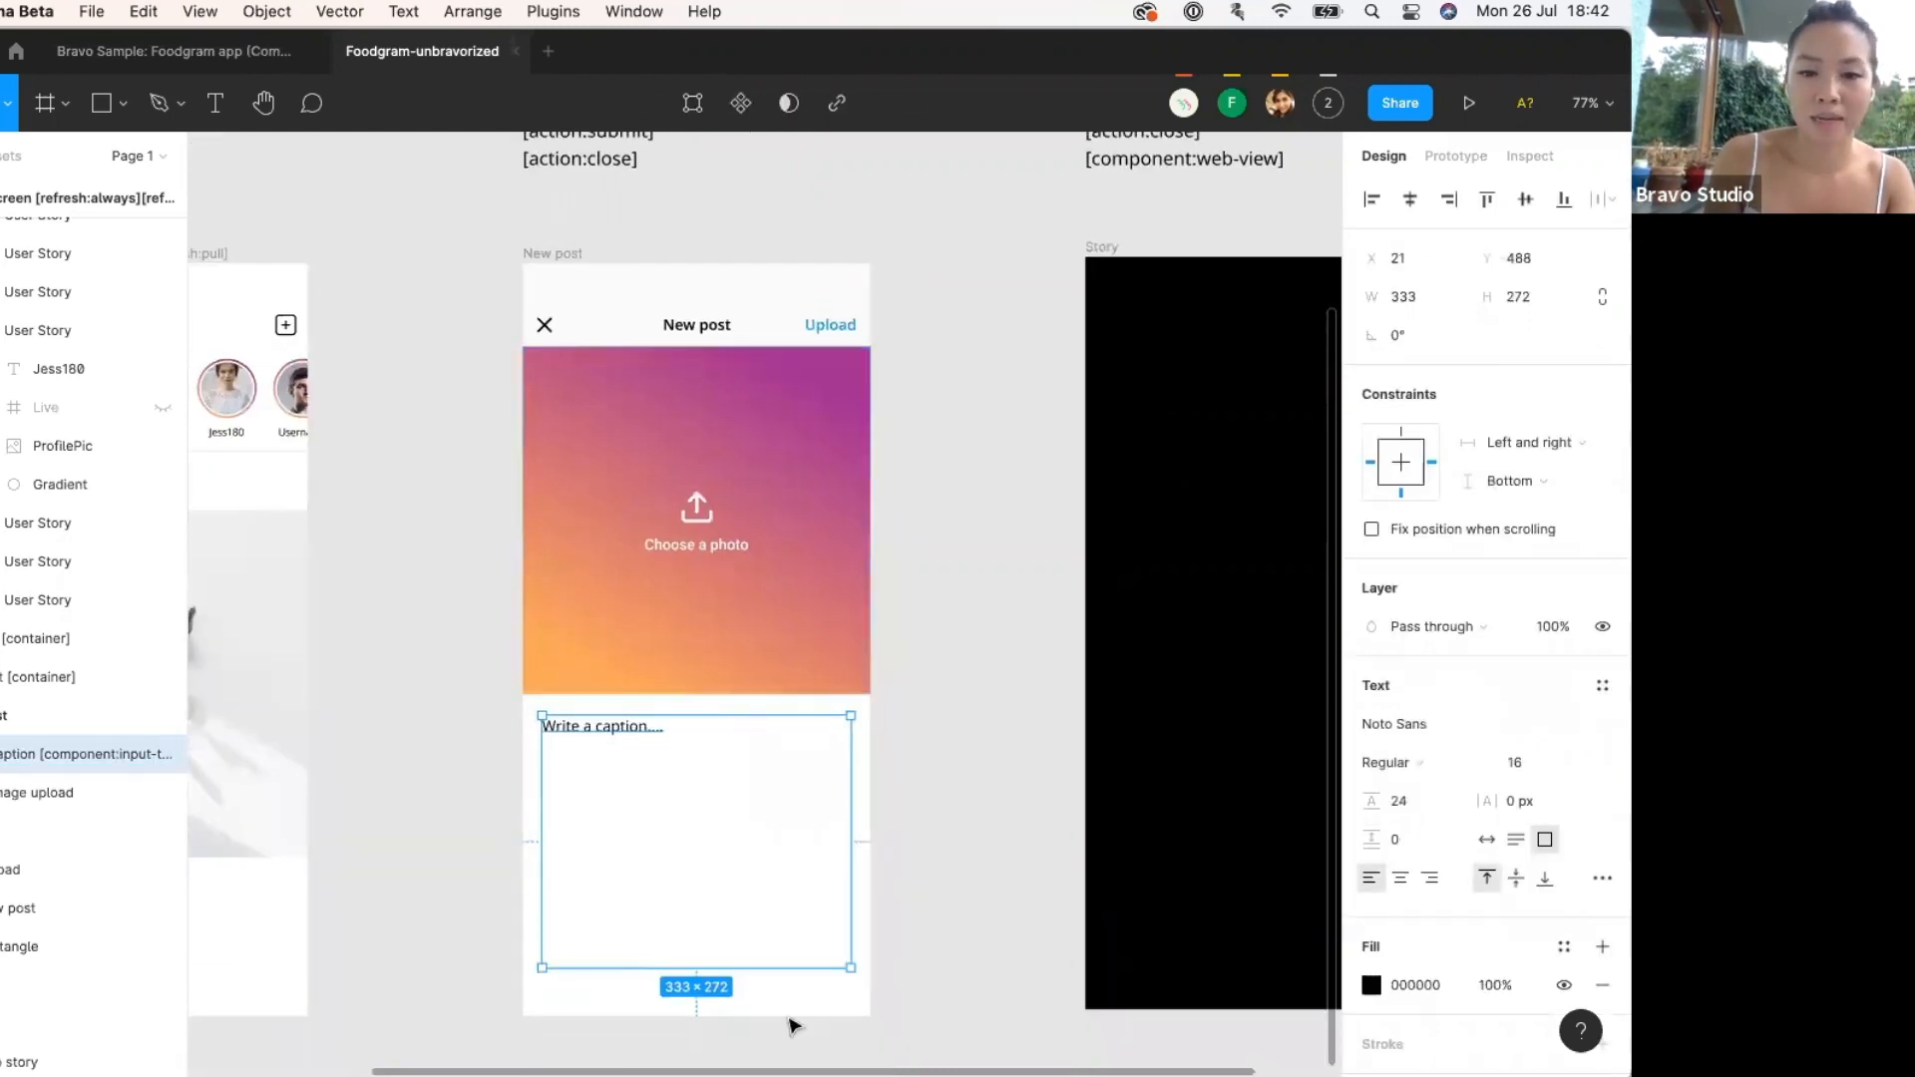
scroll(927, 891, up, 2)
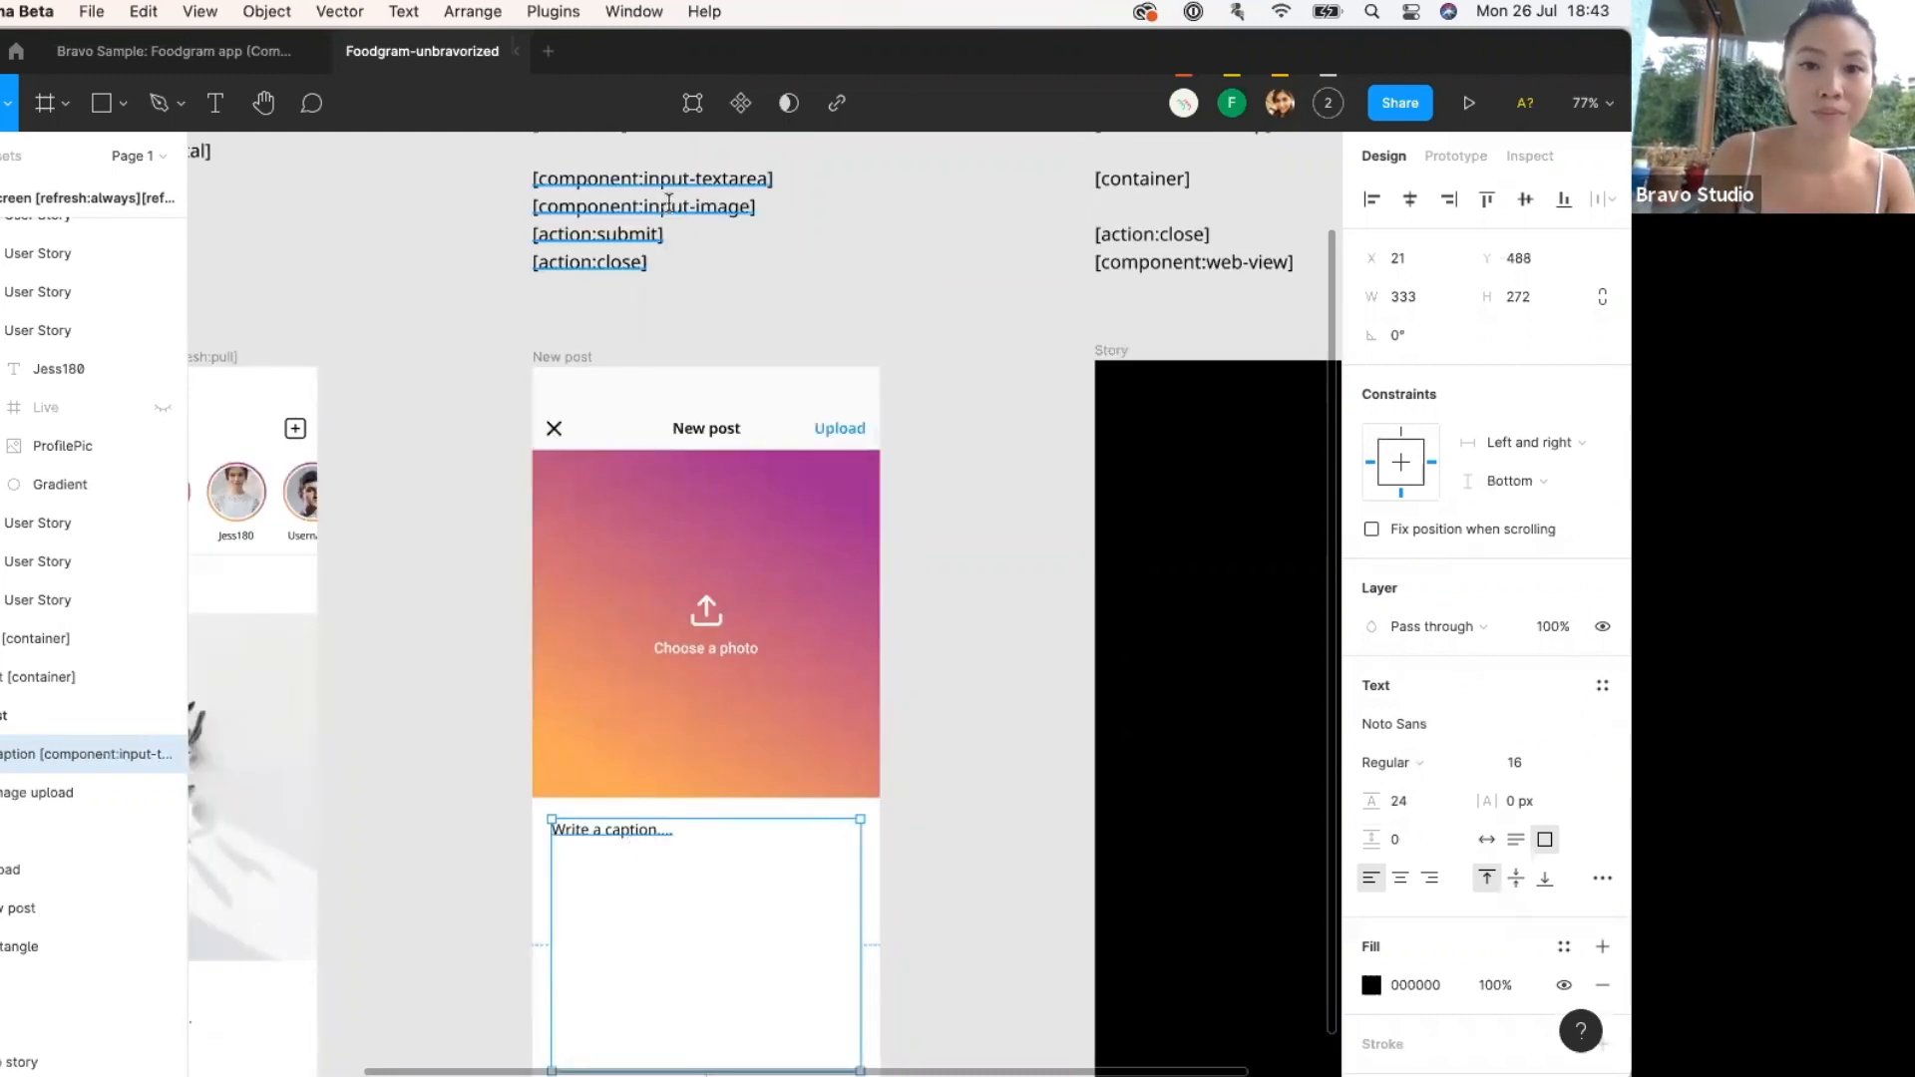
Append the [component:input-image] tag to the gradient image layer's name.
double_click(689, 206)
drag(769, 204, 519, 211)
key(super+c)
key(Escape)
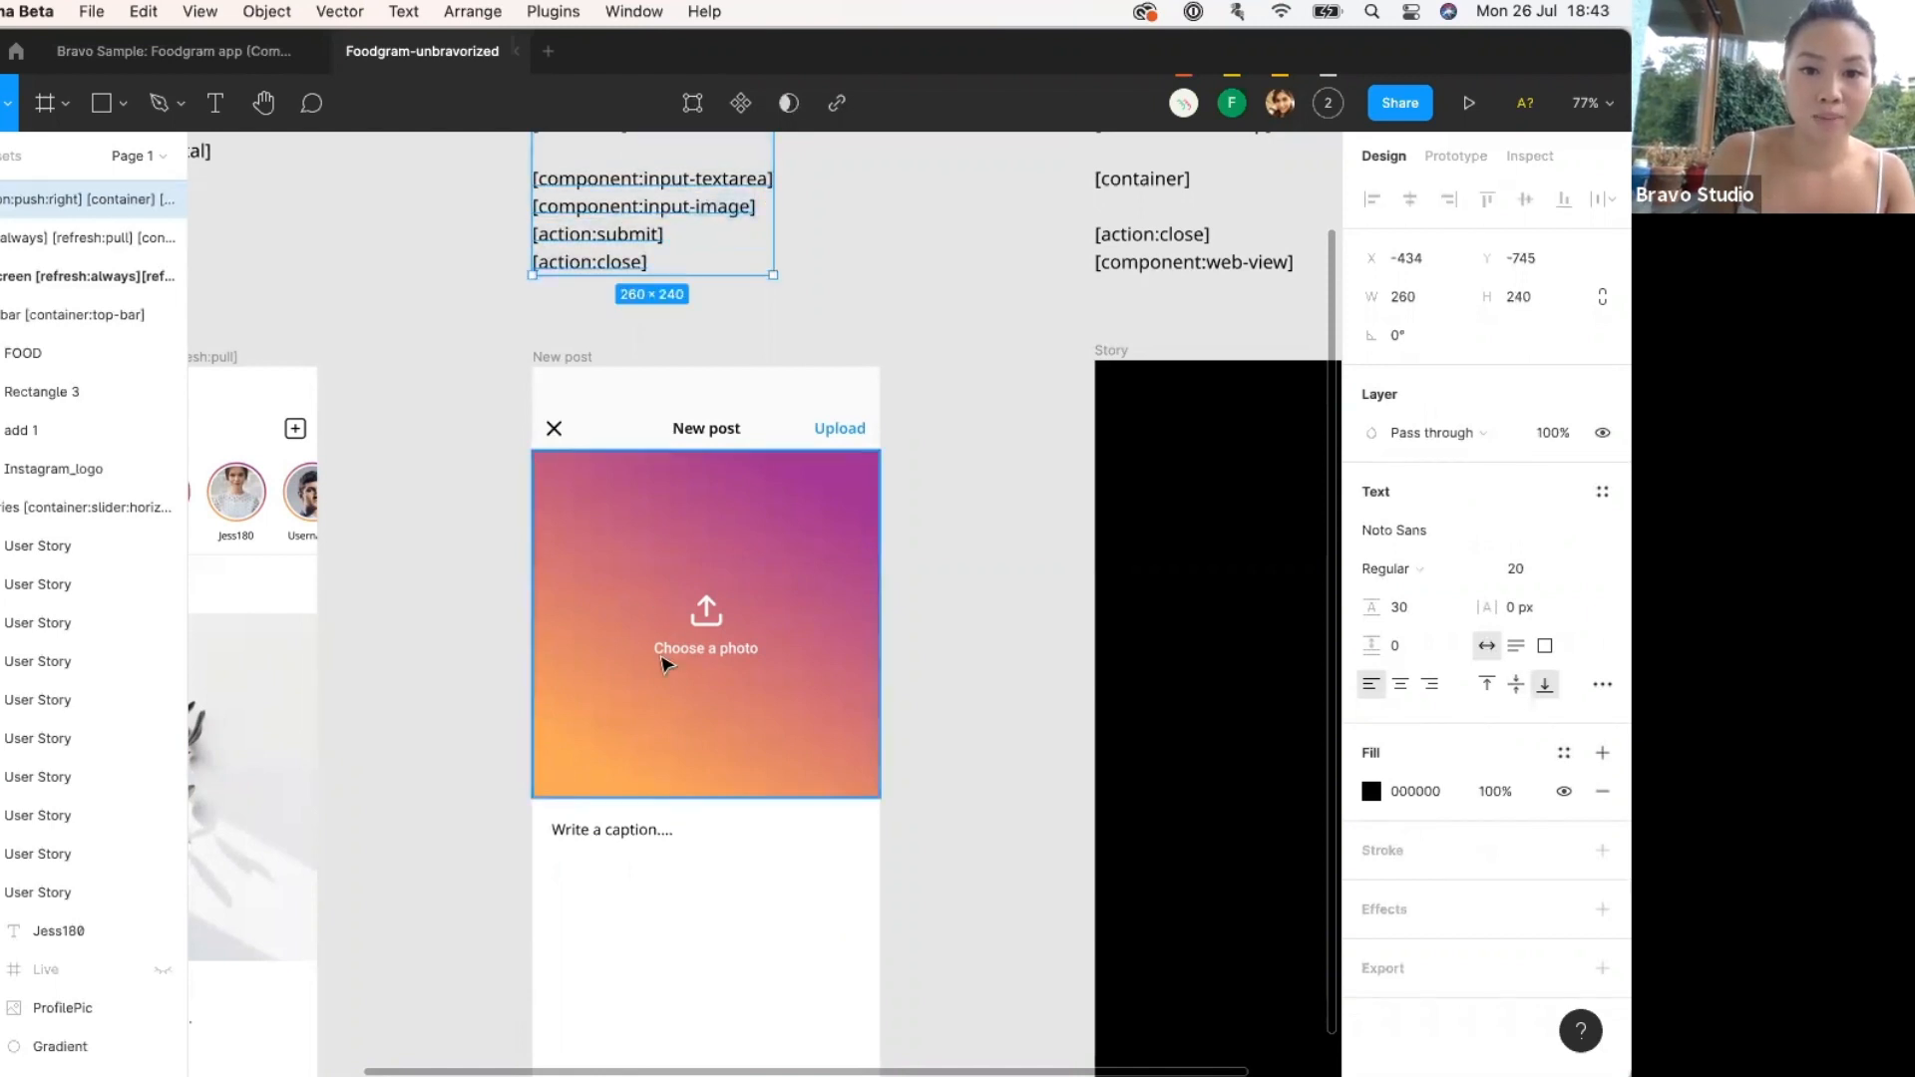
click(630, 650)
double_click(62, 786)
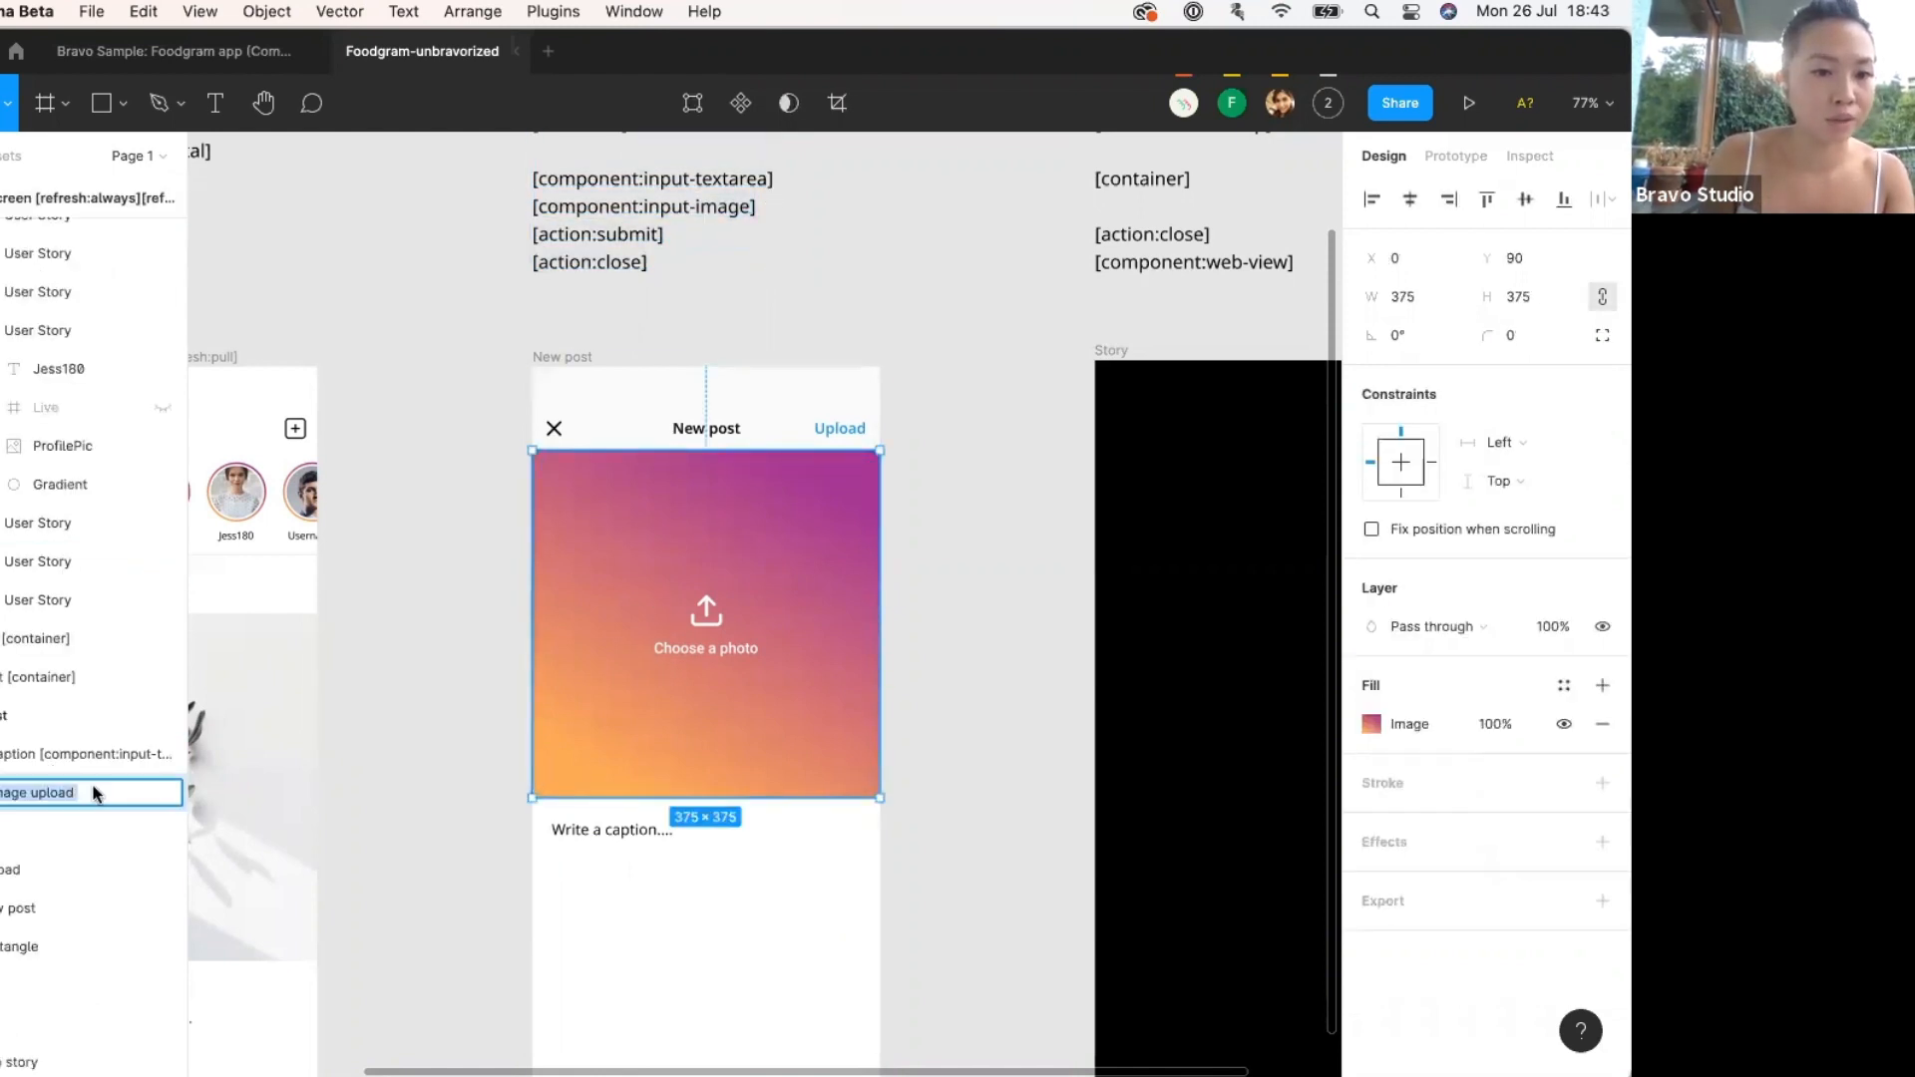
click(97, 793)
key(super+v)
click(473, 802)
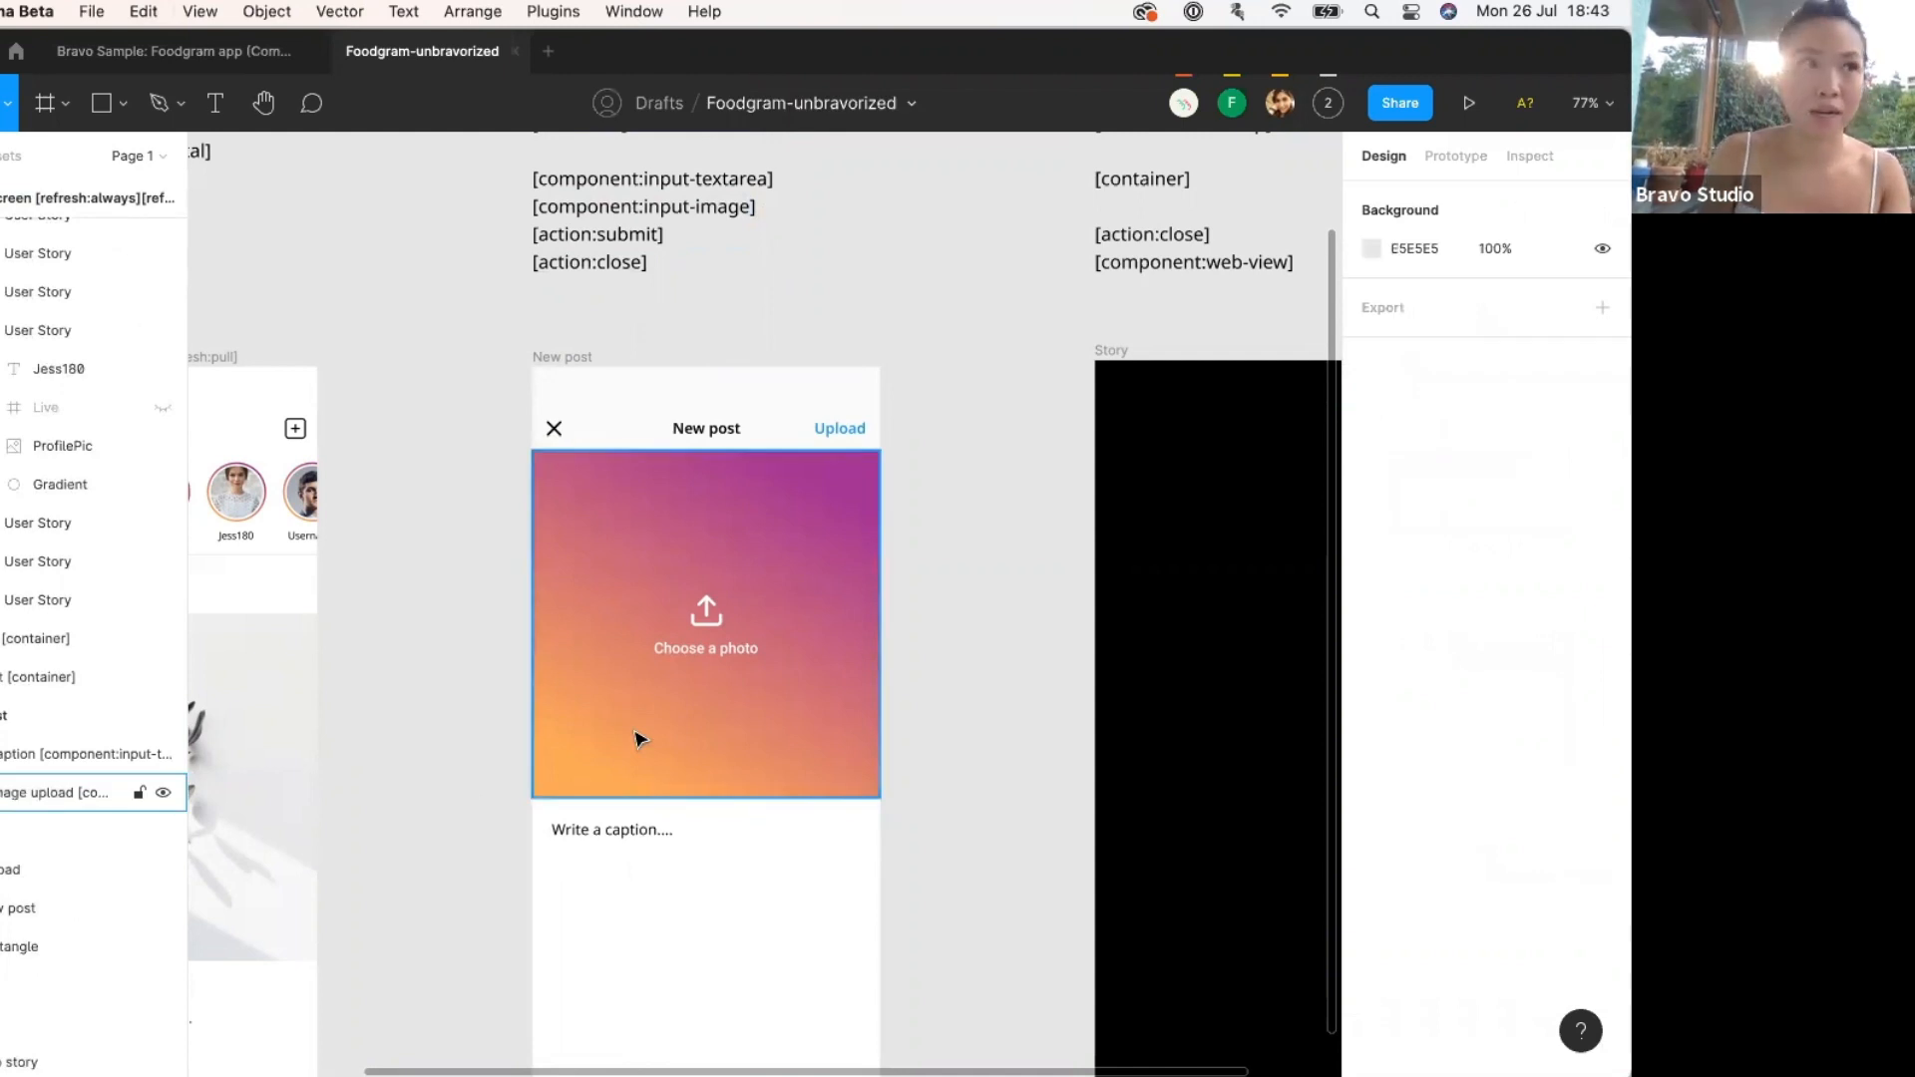
scroll(853, 730, up, 3)
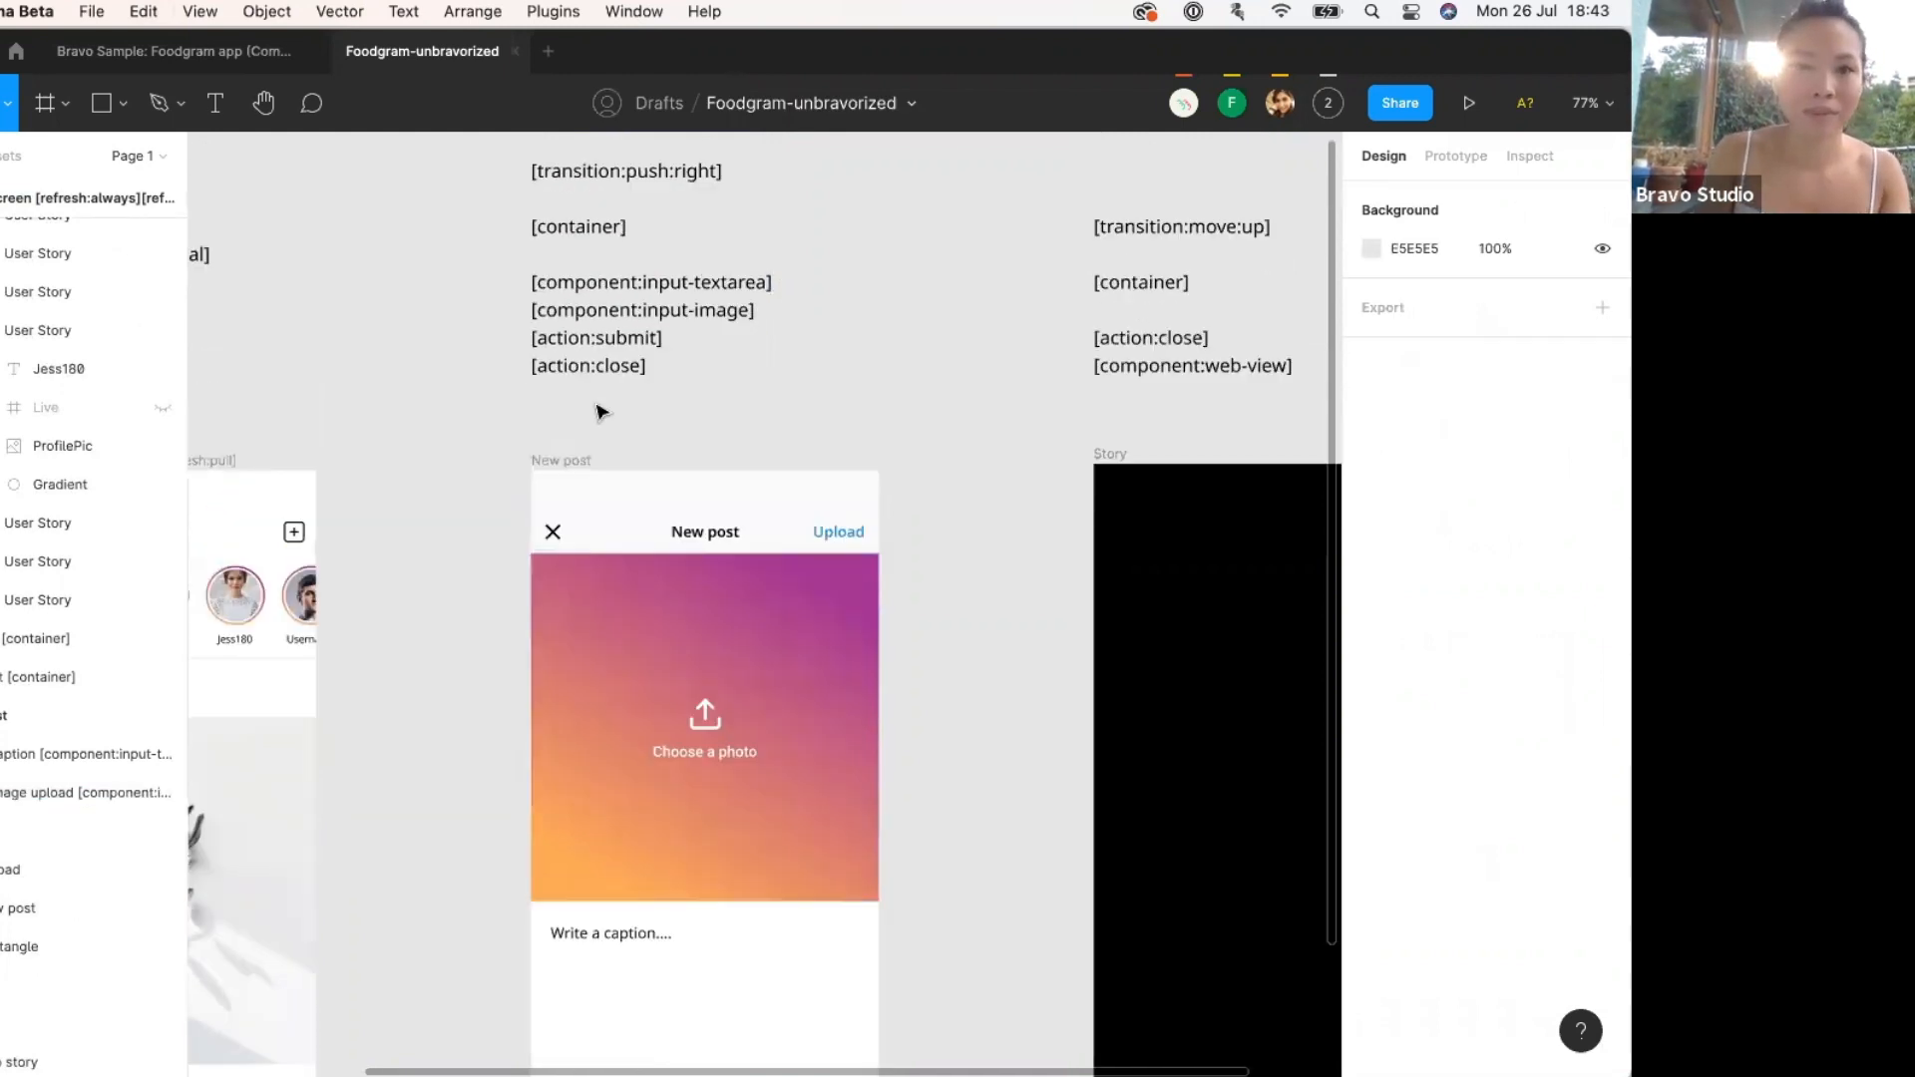
Rename the Upload text layer to 'Upload [action:submit]'.
click(651, 335)
triple_click(528, 339)
key(super+c)
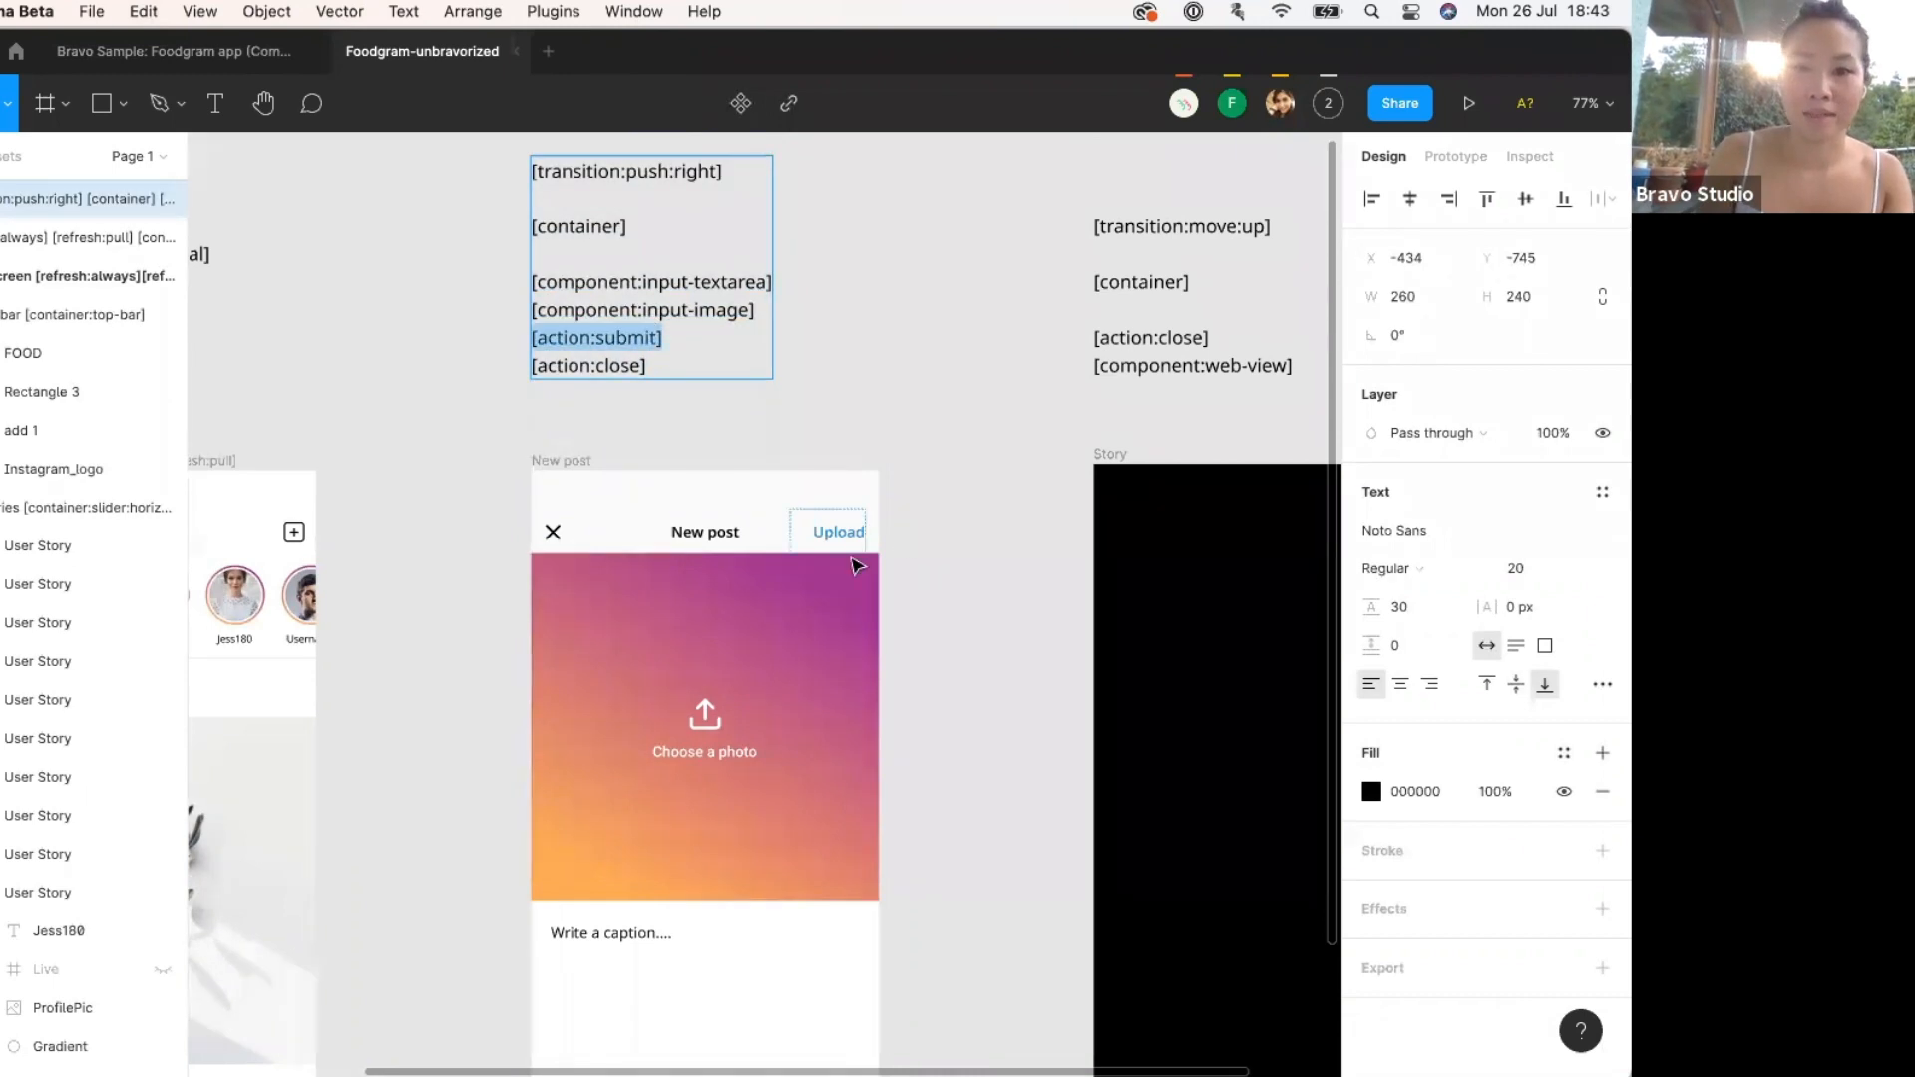
click(843, 532)
key(Escape)
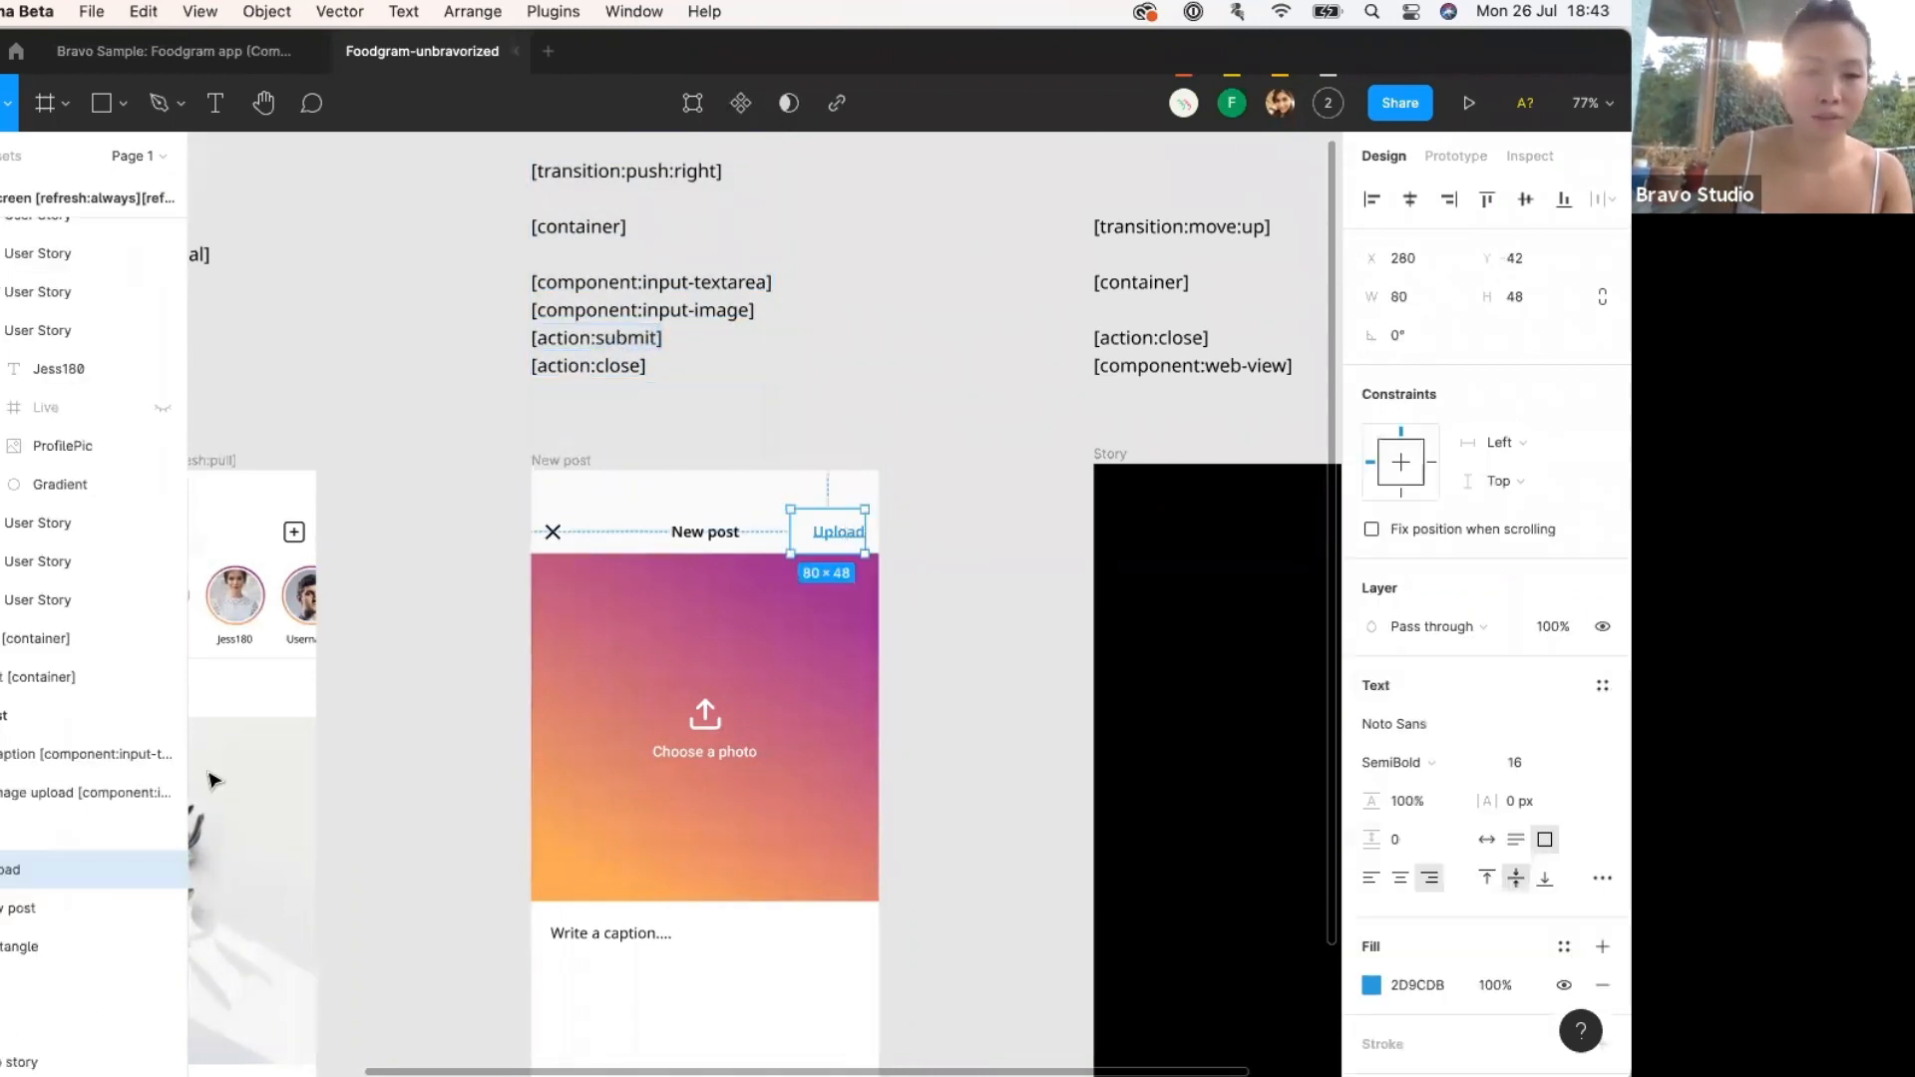
double_click(20, 870)
key(Right)
key(super+v)
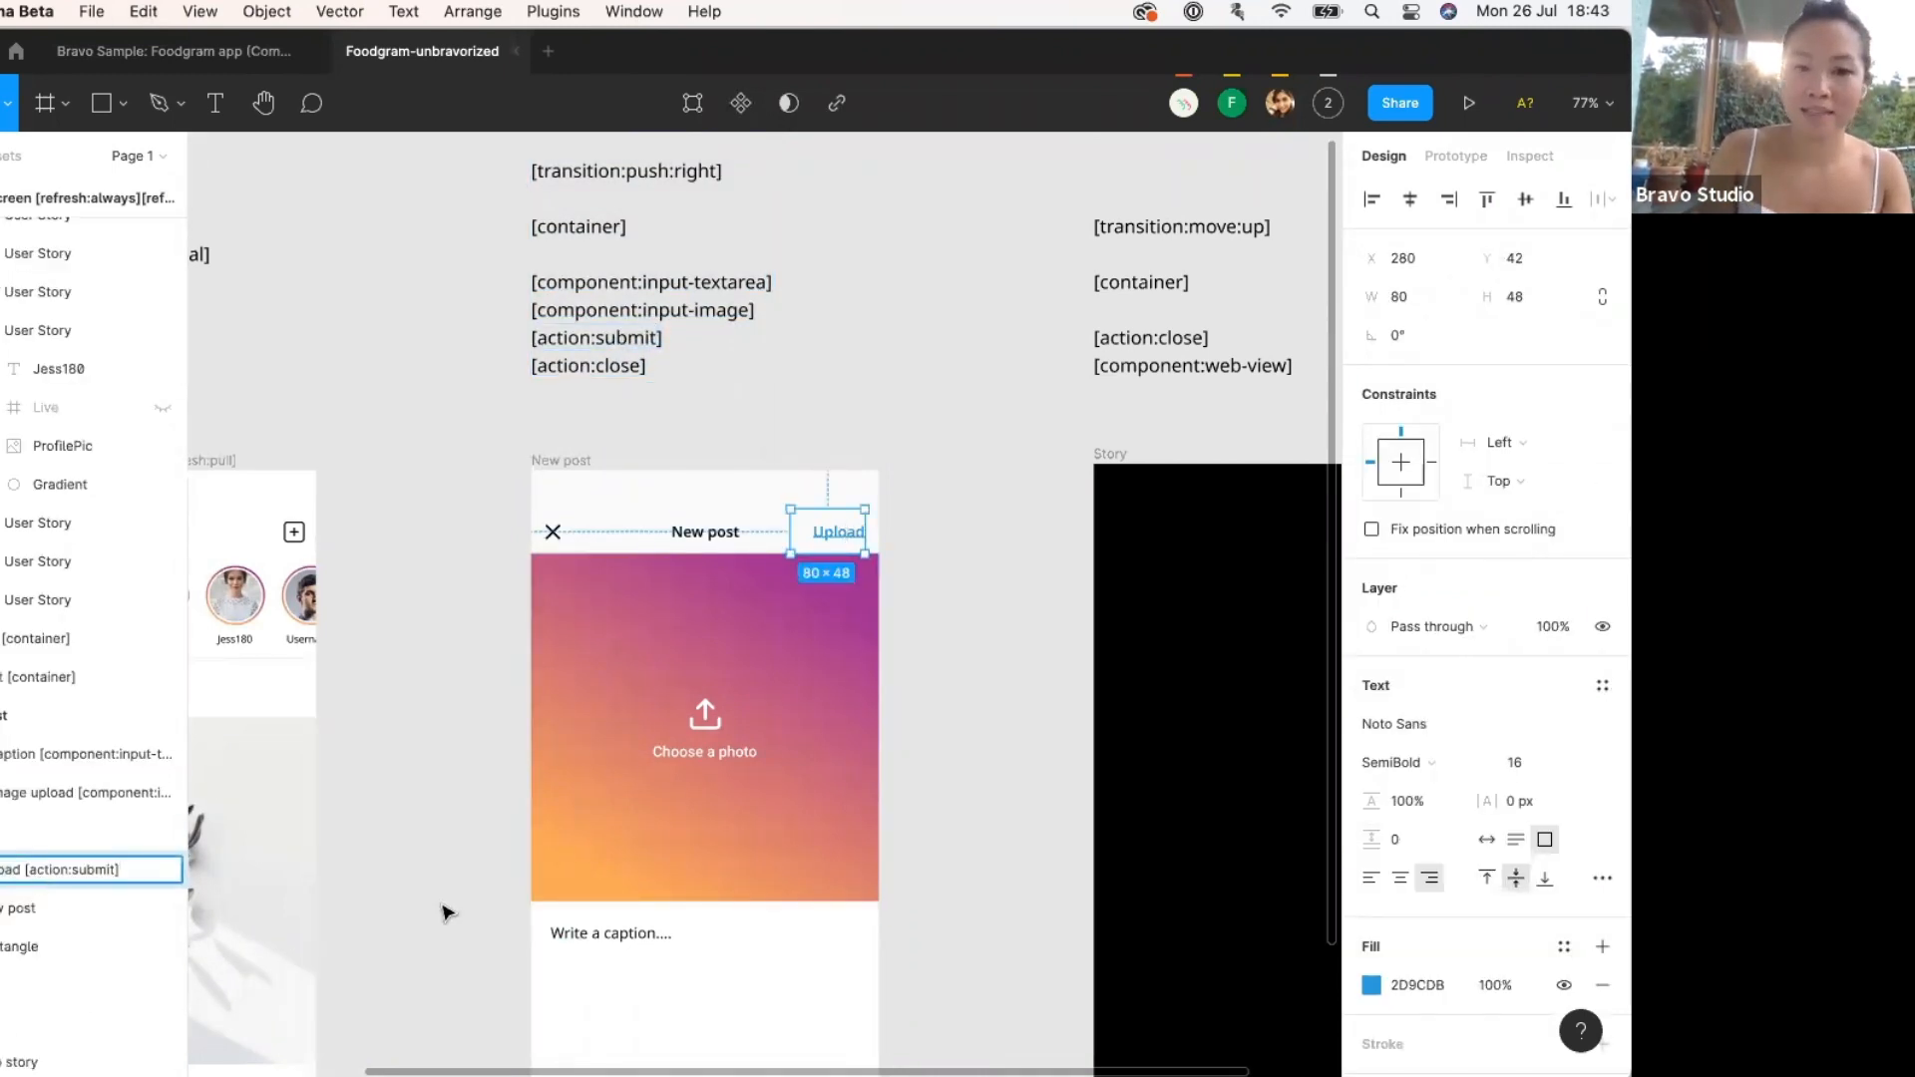
click(441, 906)
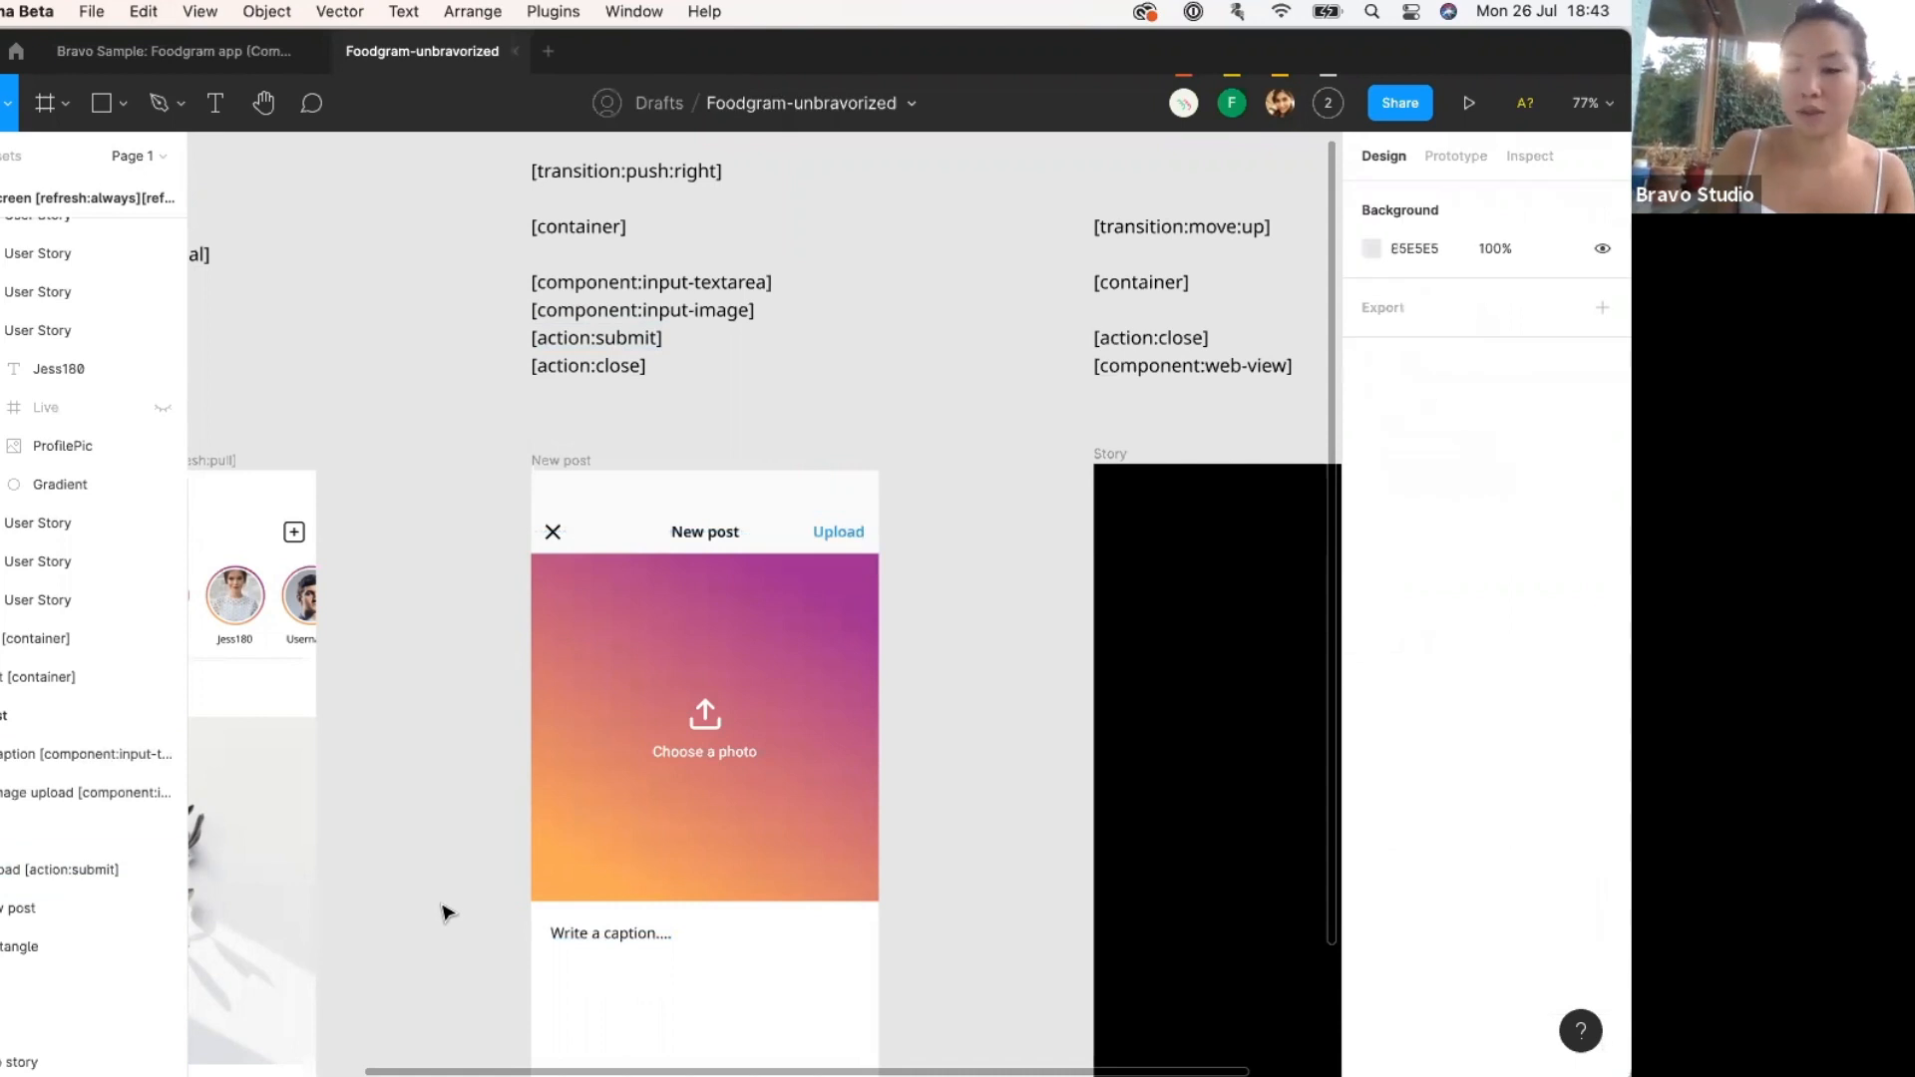
Rename the close X icon layer to 'x [action:close]'.
double_click(634, 347)
drag(677, 366, 519, 379)
key(Escape)
click(553, 532)
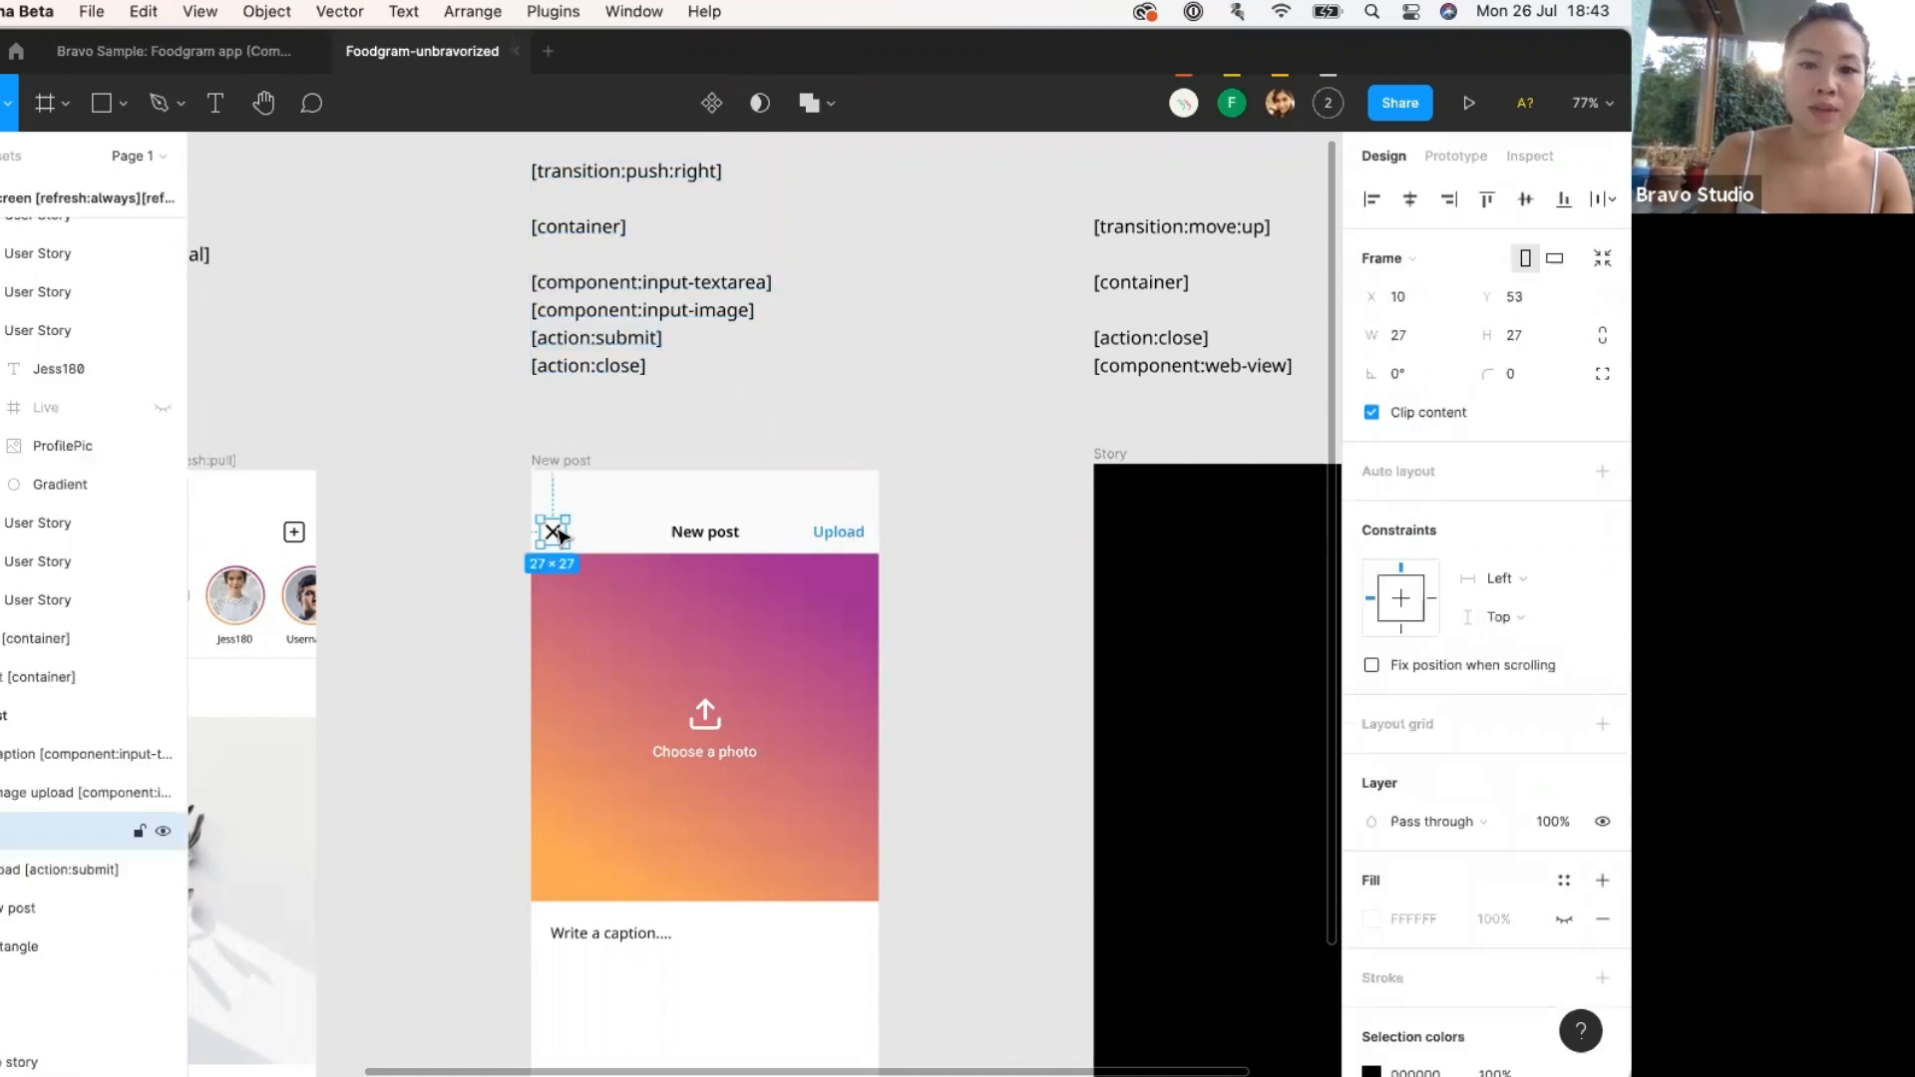
double_click(4, 831)
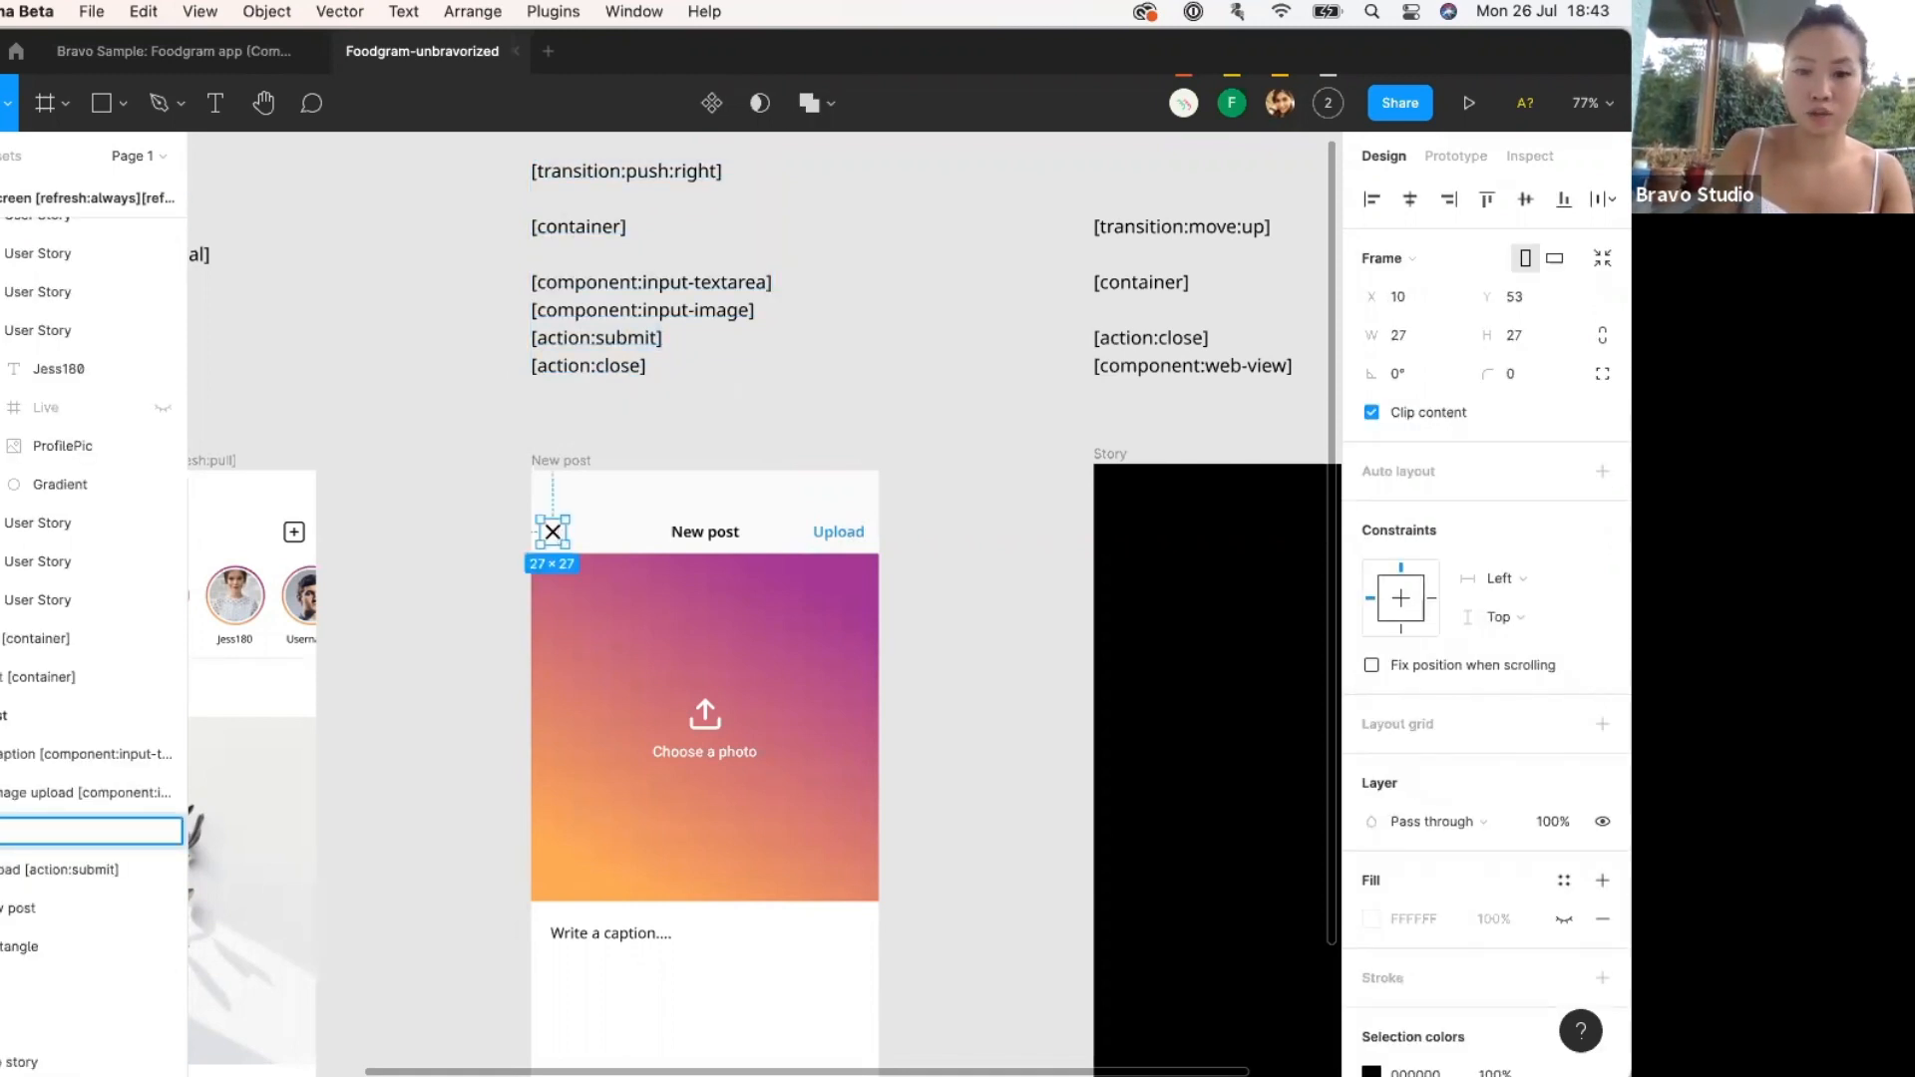
key(super+v)
scroll(419, 834, left, 5)
scroll(419, 834, down, 2)
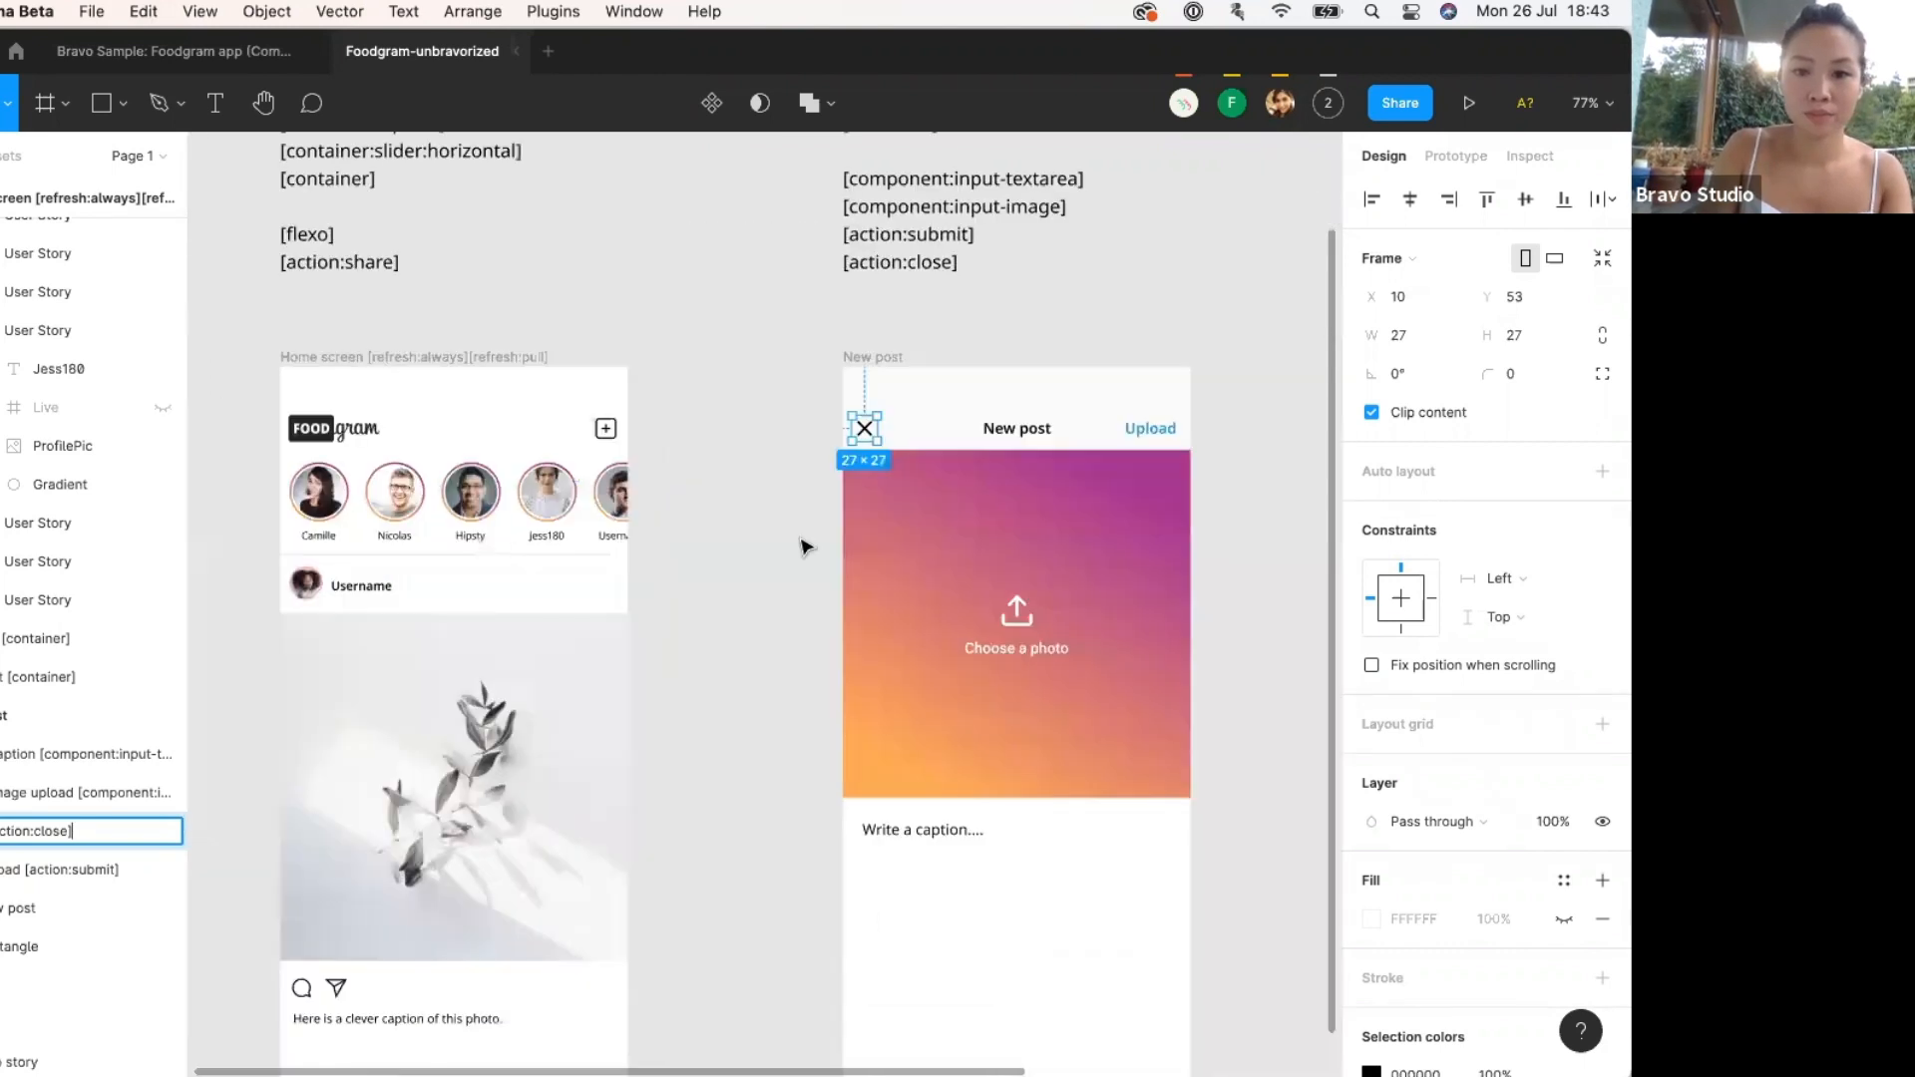
scroll(828, 459, right, 3)
scroll(828, 459, up, 1)
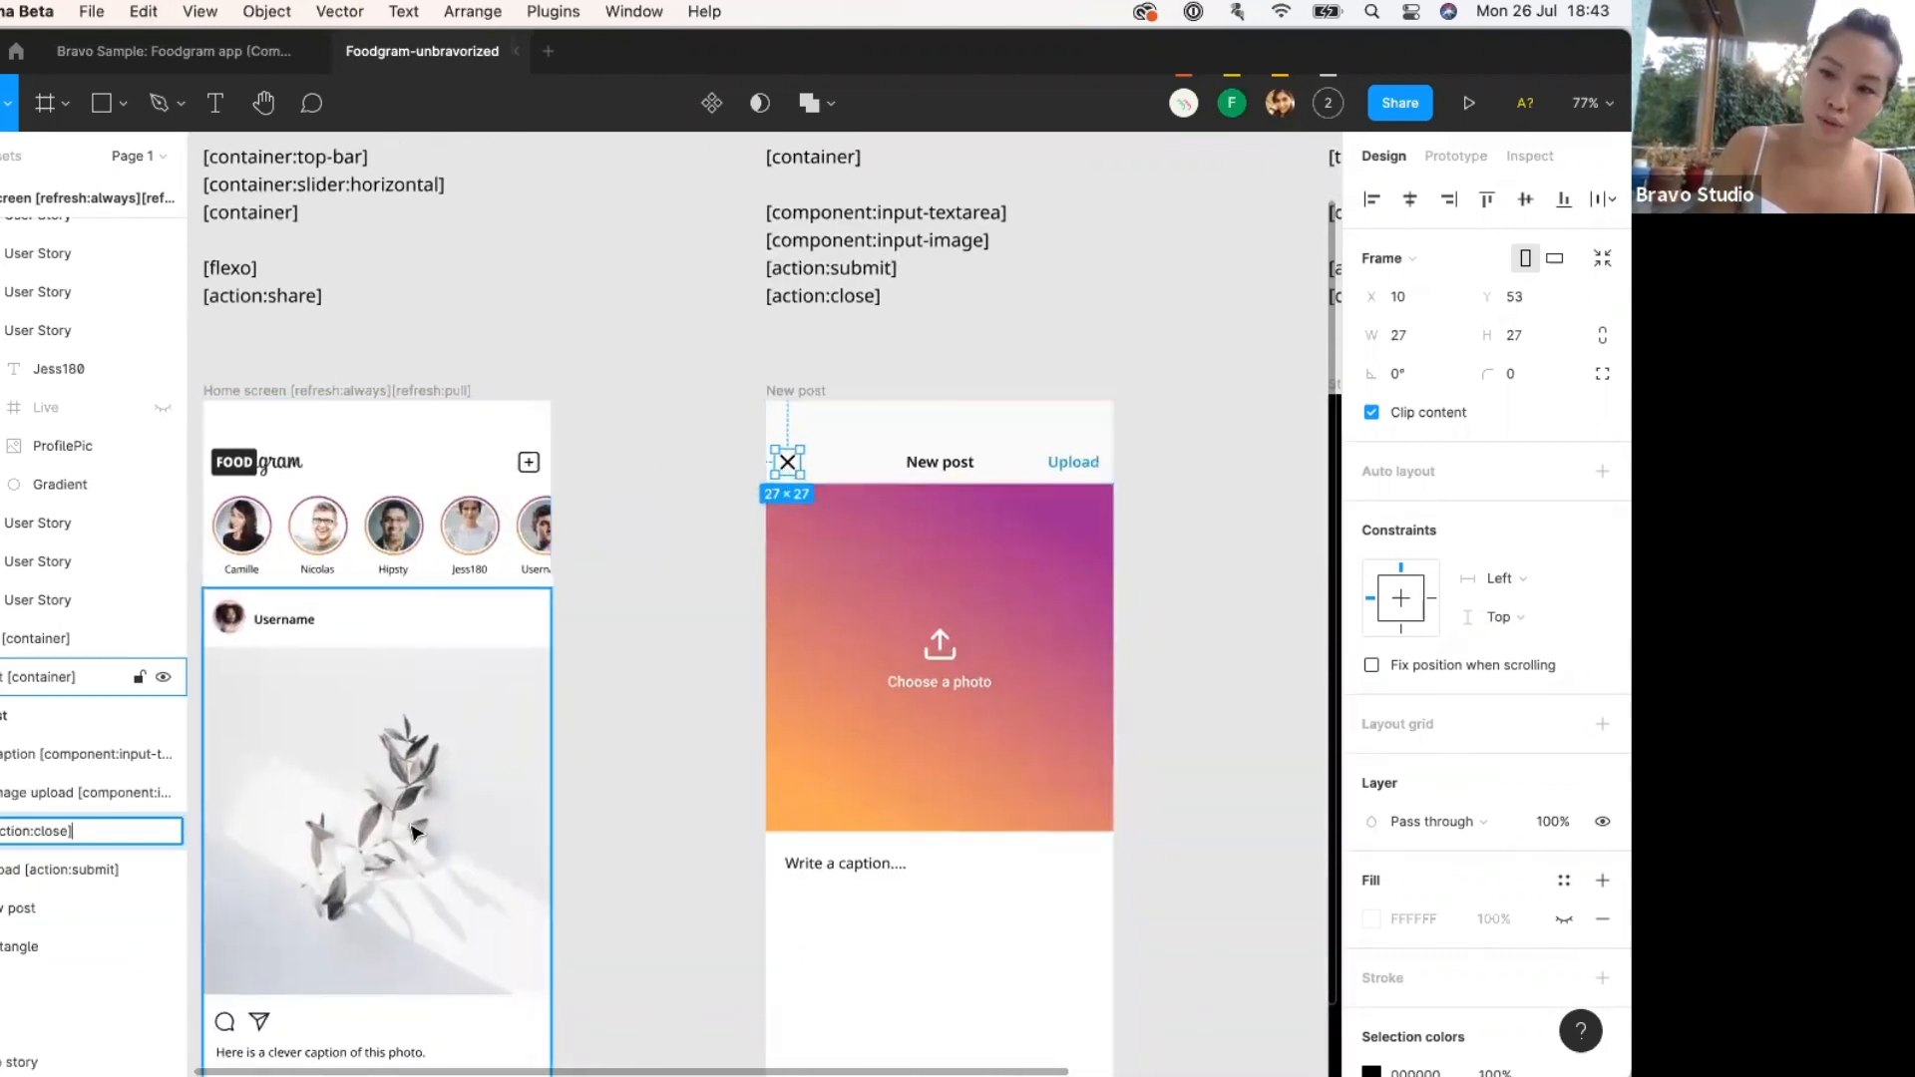
scroll(368, 757, right, 10)
scroll(368, 757, down, 1)
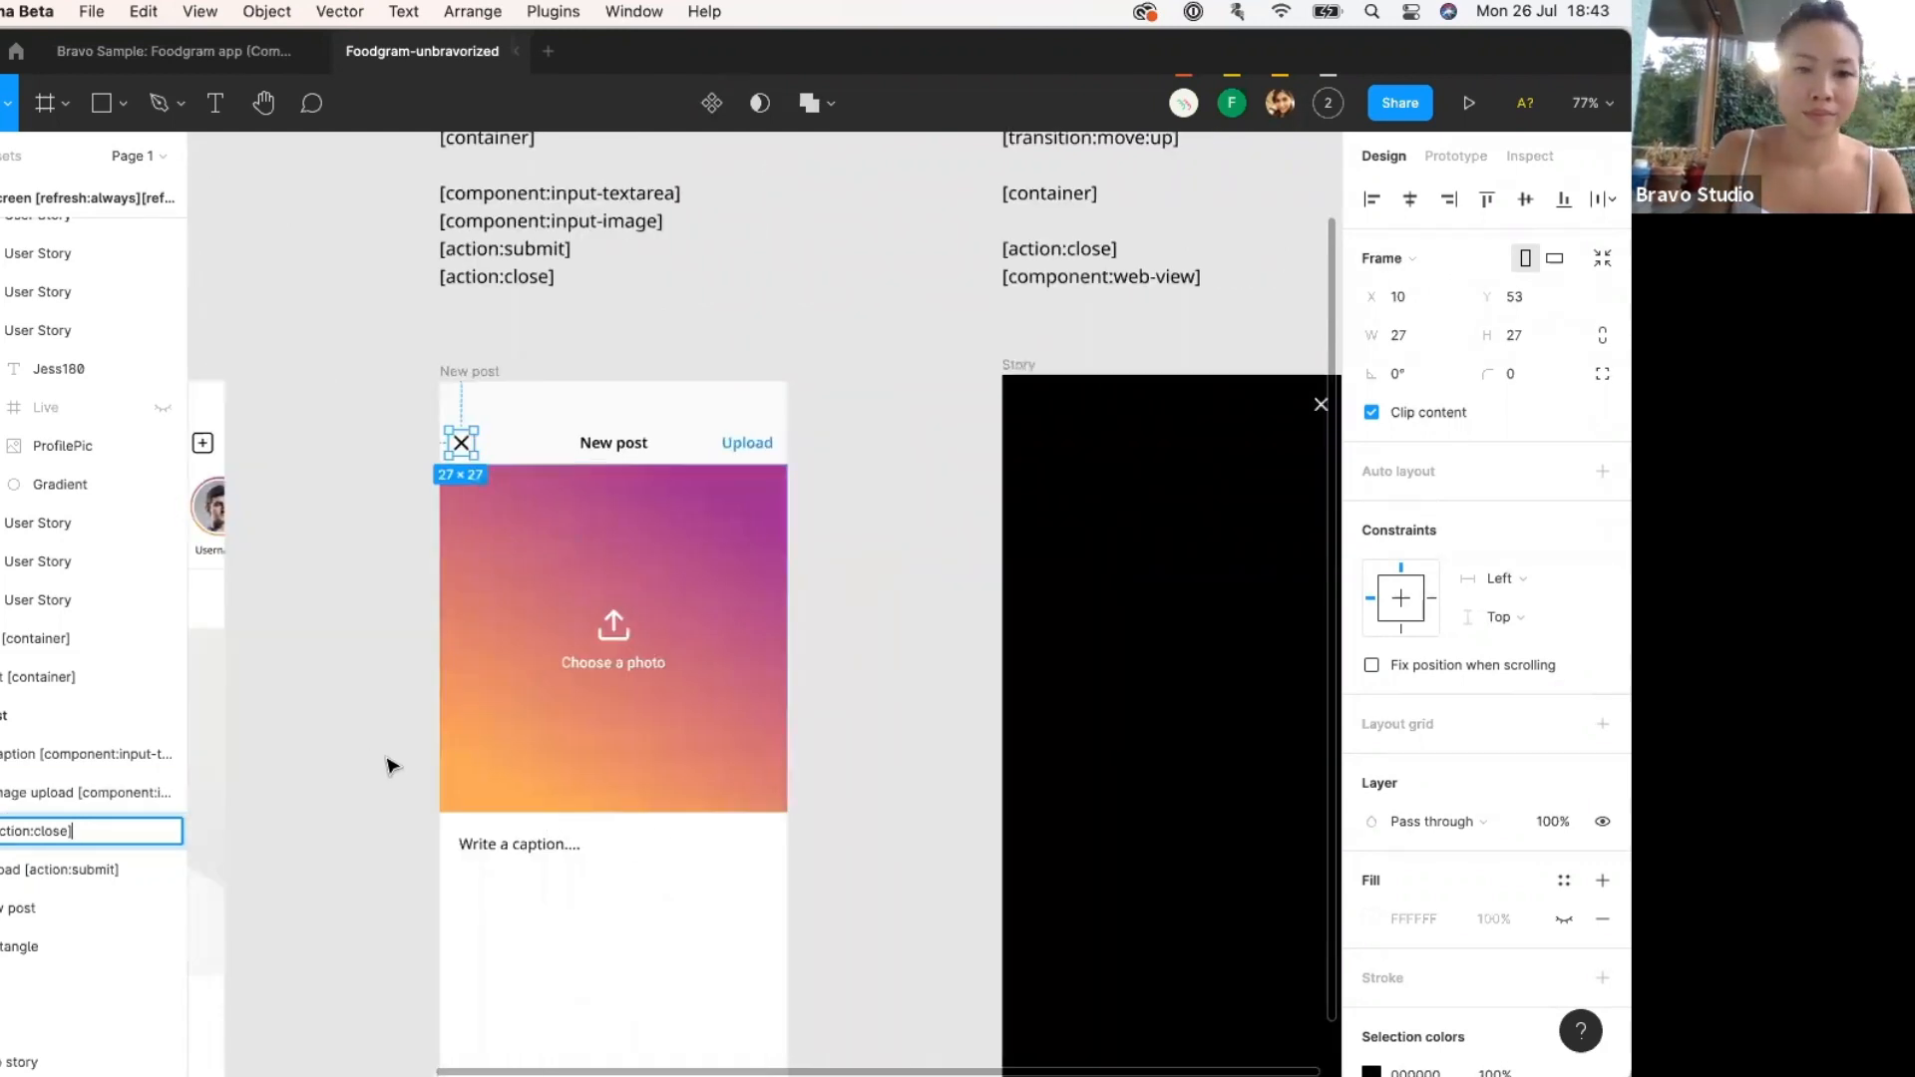
click(388, 766)
scroll(388, 764, up, 11)
scroll(388, 764, down, 7)
scroll(388, 764, left, 1)
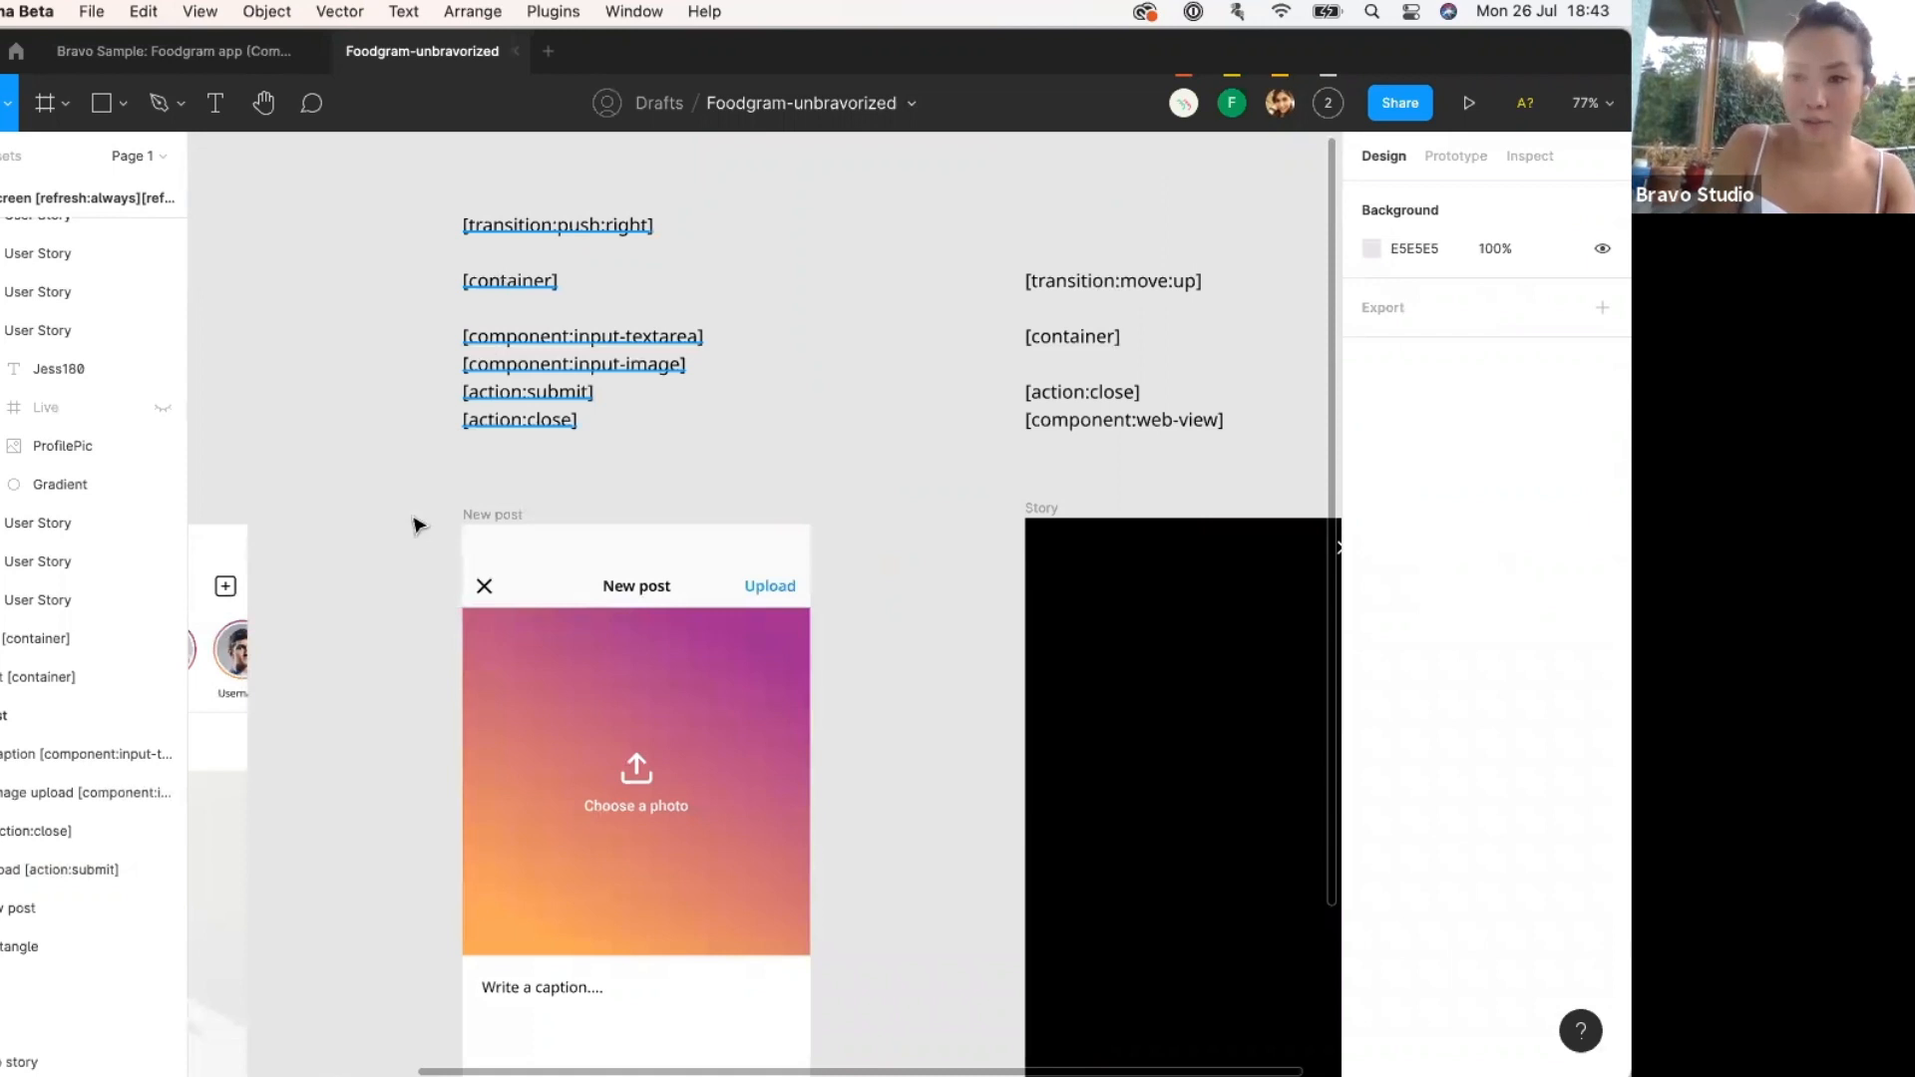
scroll(413, 524, down, 3)
scroll(415, 511, down, 2)
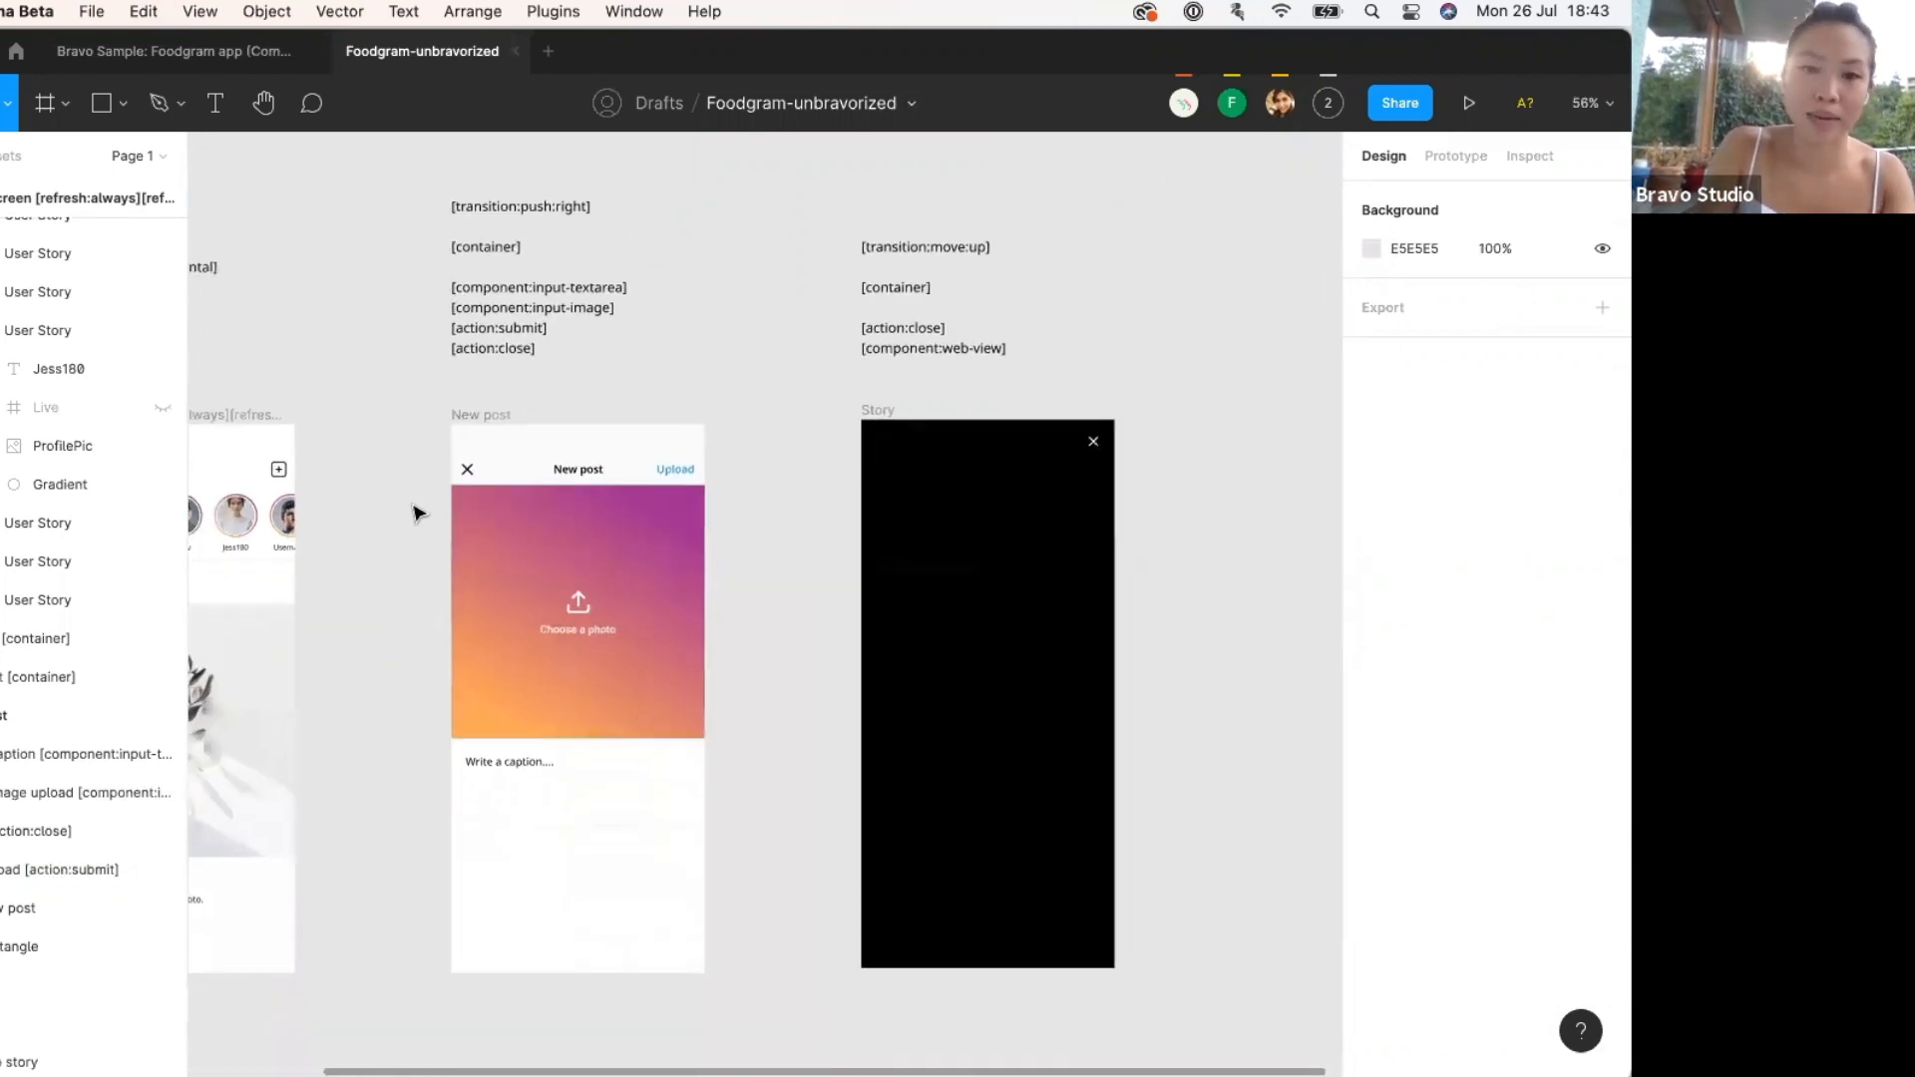
scroll(454, 427, up, 5)
click(498, 364)
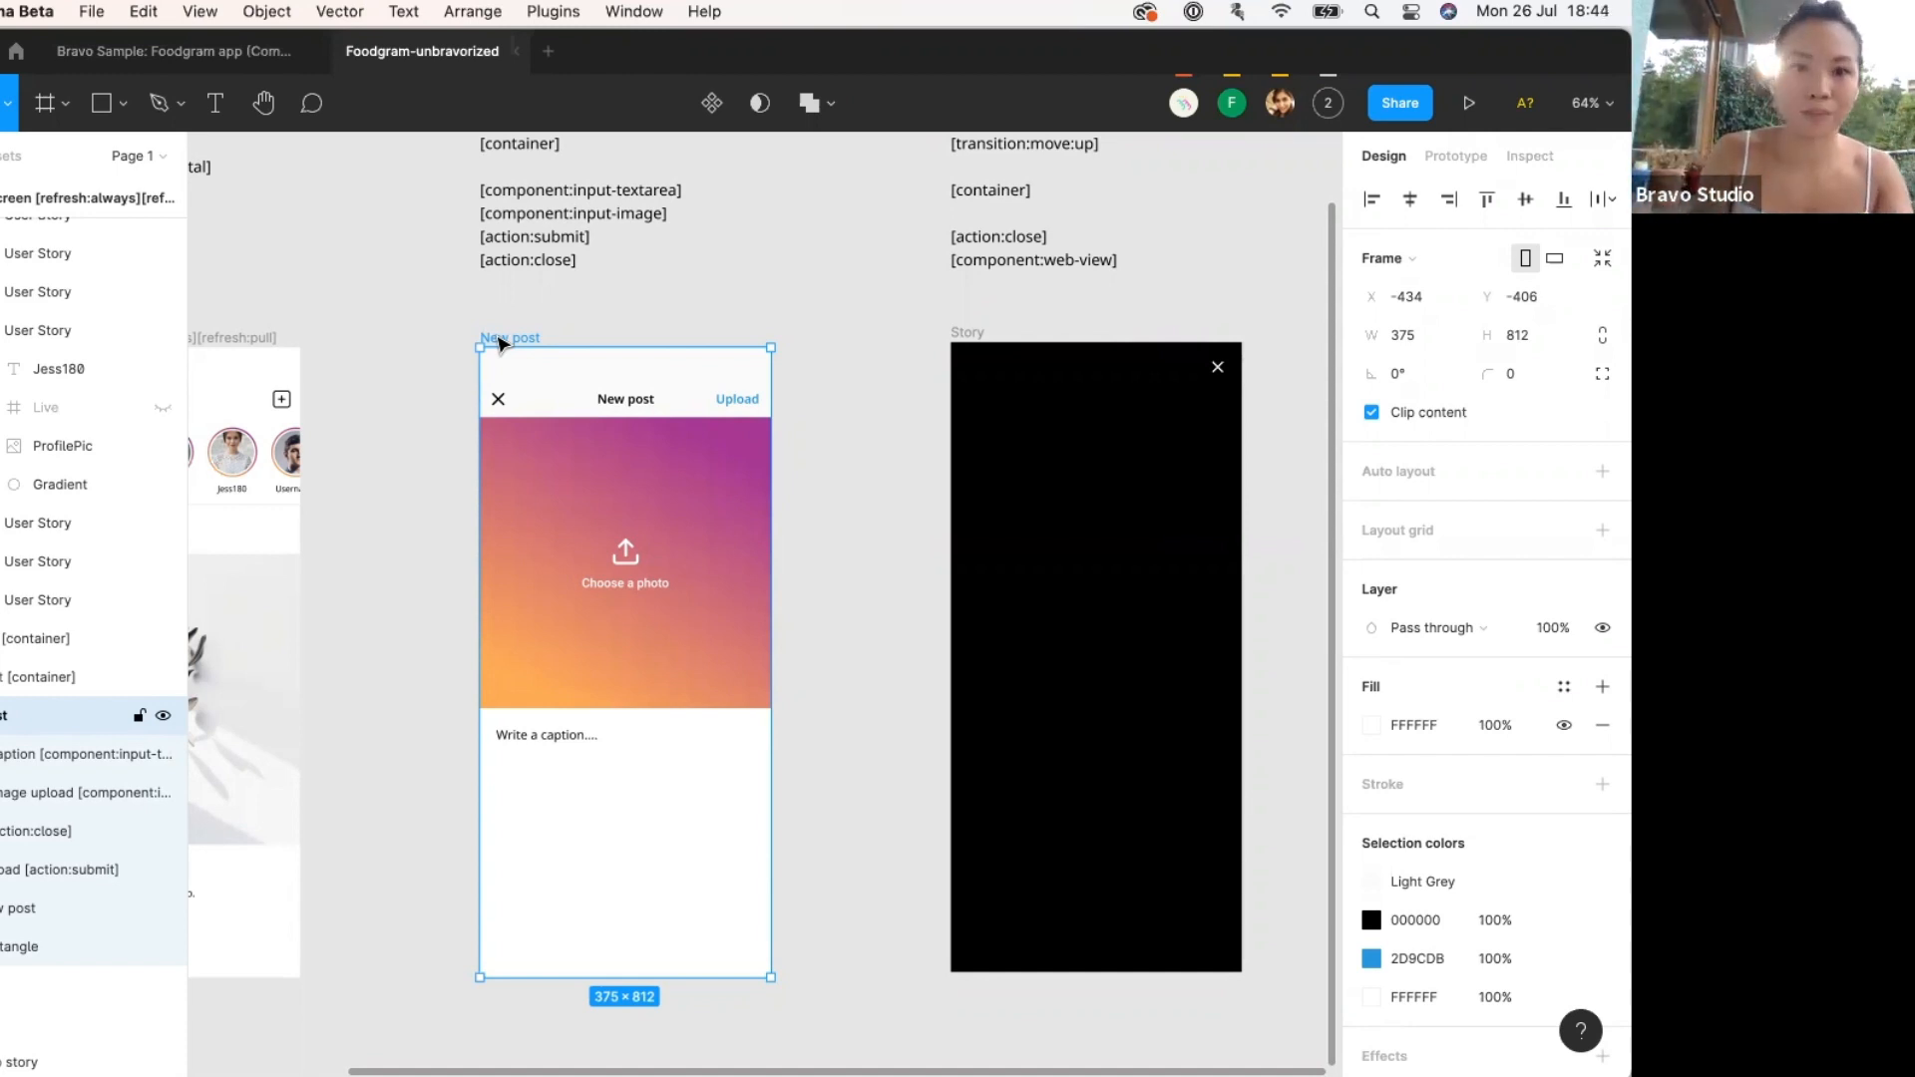
Draw a frame over the New post contents and rename it '[container]'.
key(f)
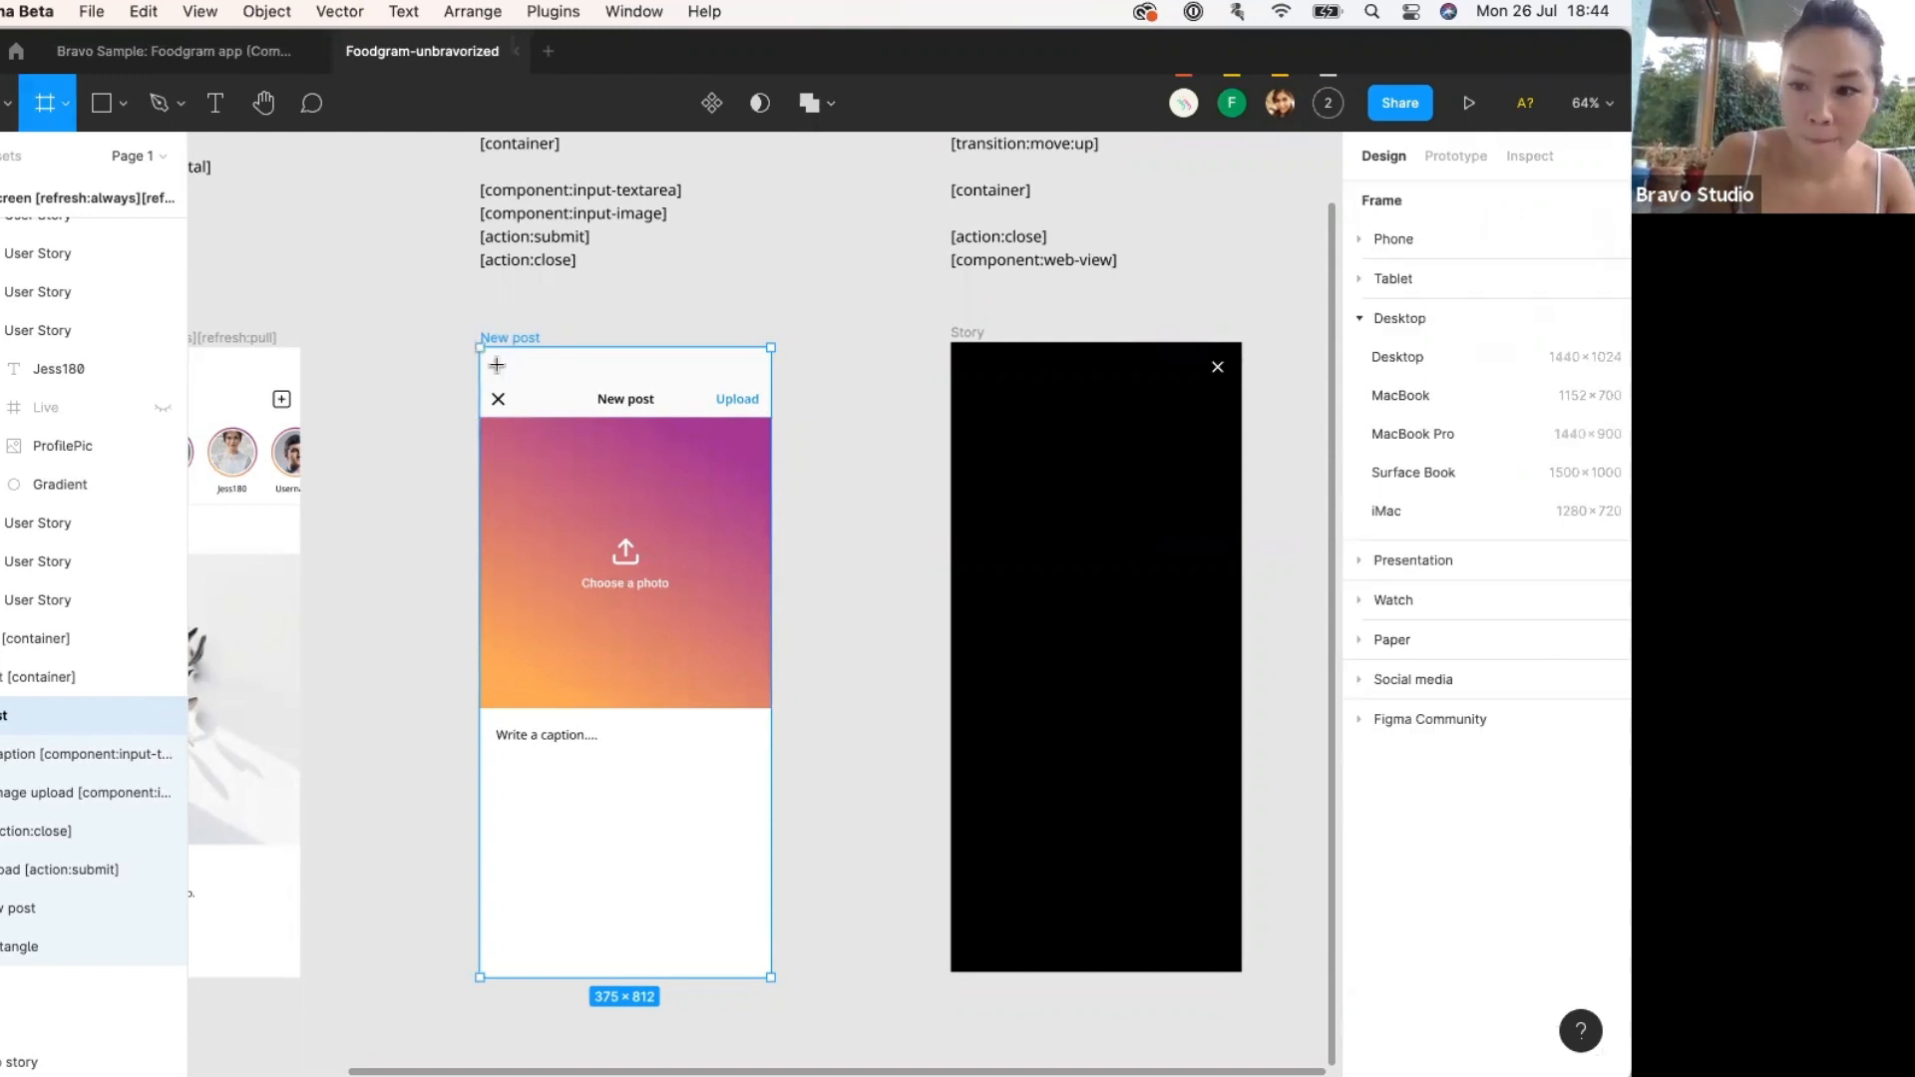
mouse_move(481, 348)
mouse_down()
mouse_move(604, 521)
mouse_move(693, 735)
mouse_move(788, 826)
mouse_move(803, 900)
mouse_move(771, 978)
mouse_up()
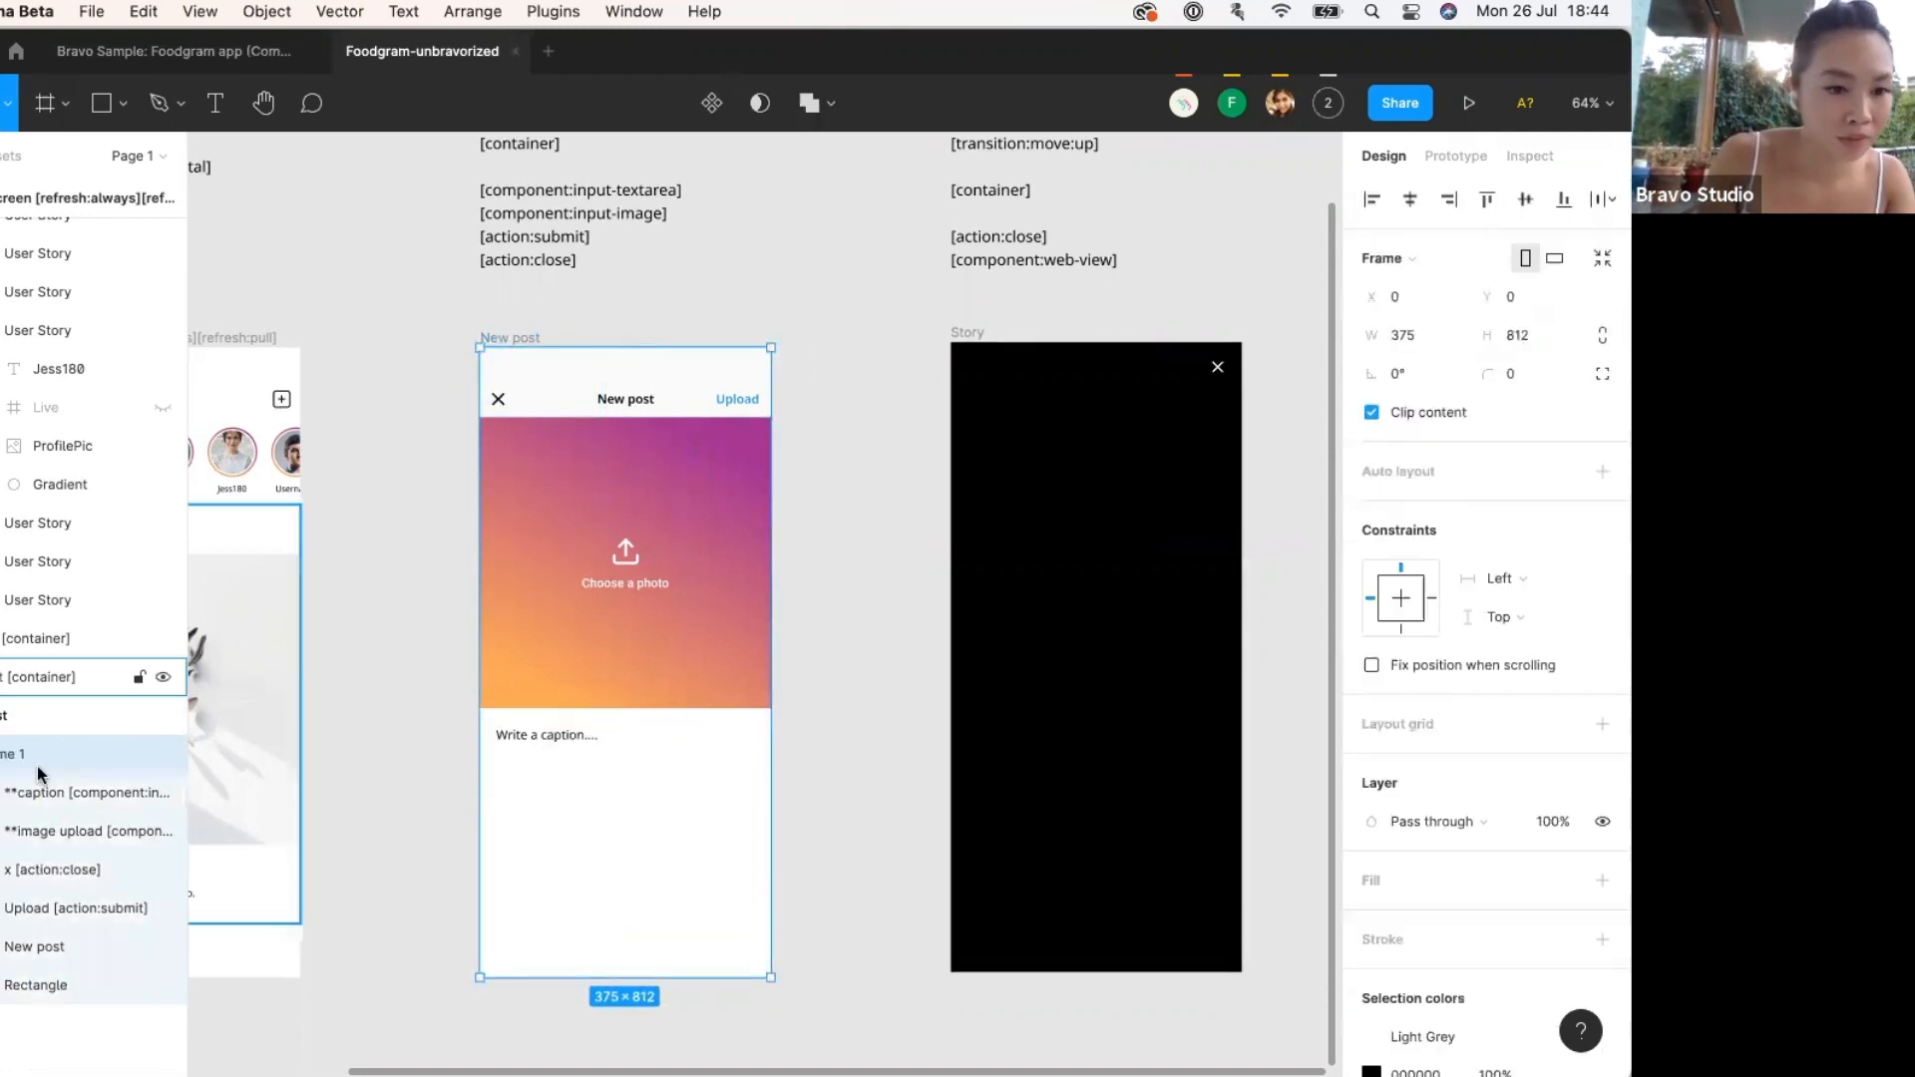
scroll(479, 428, up, 3)
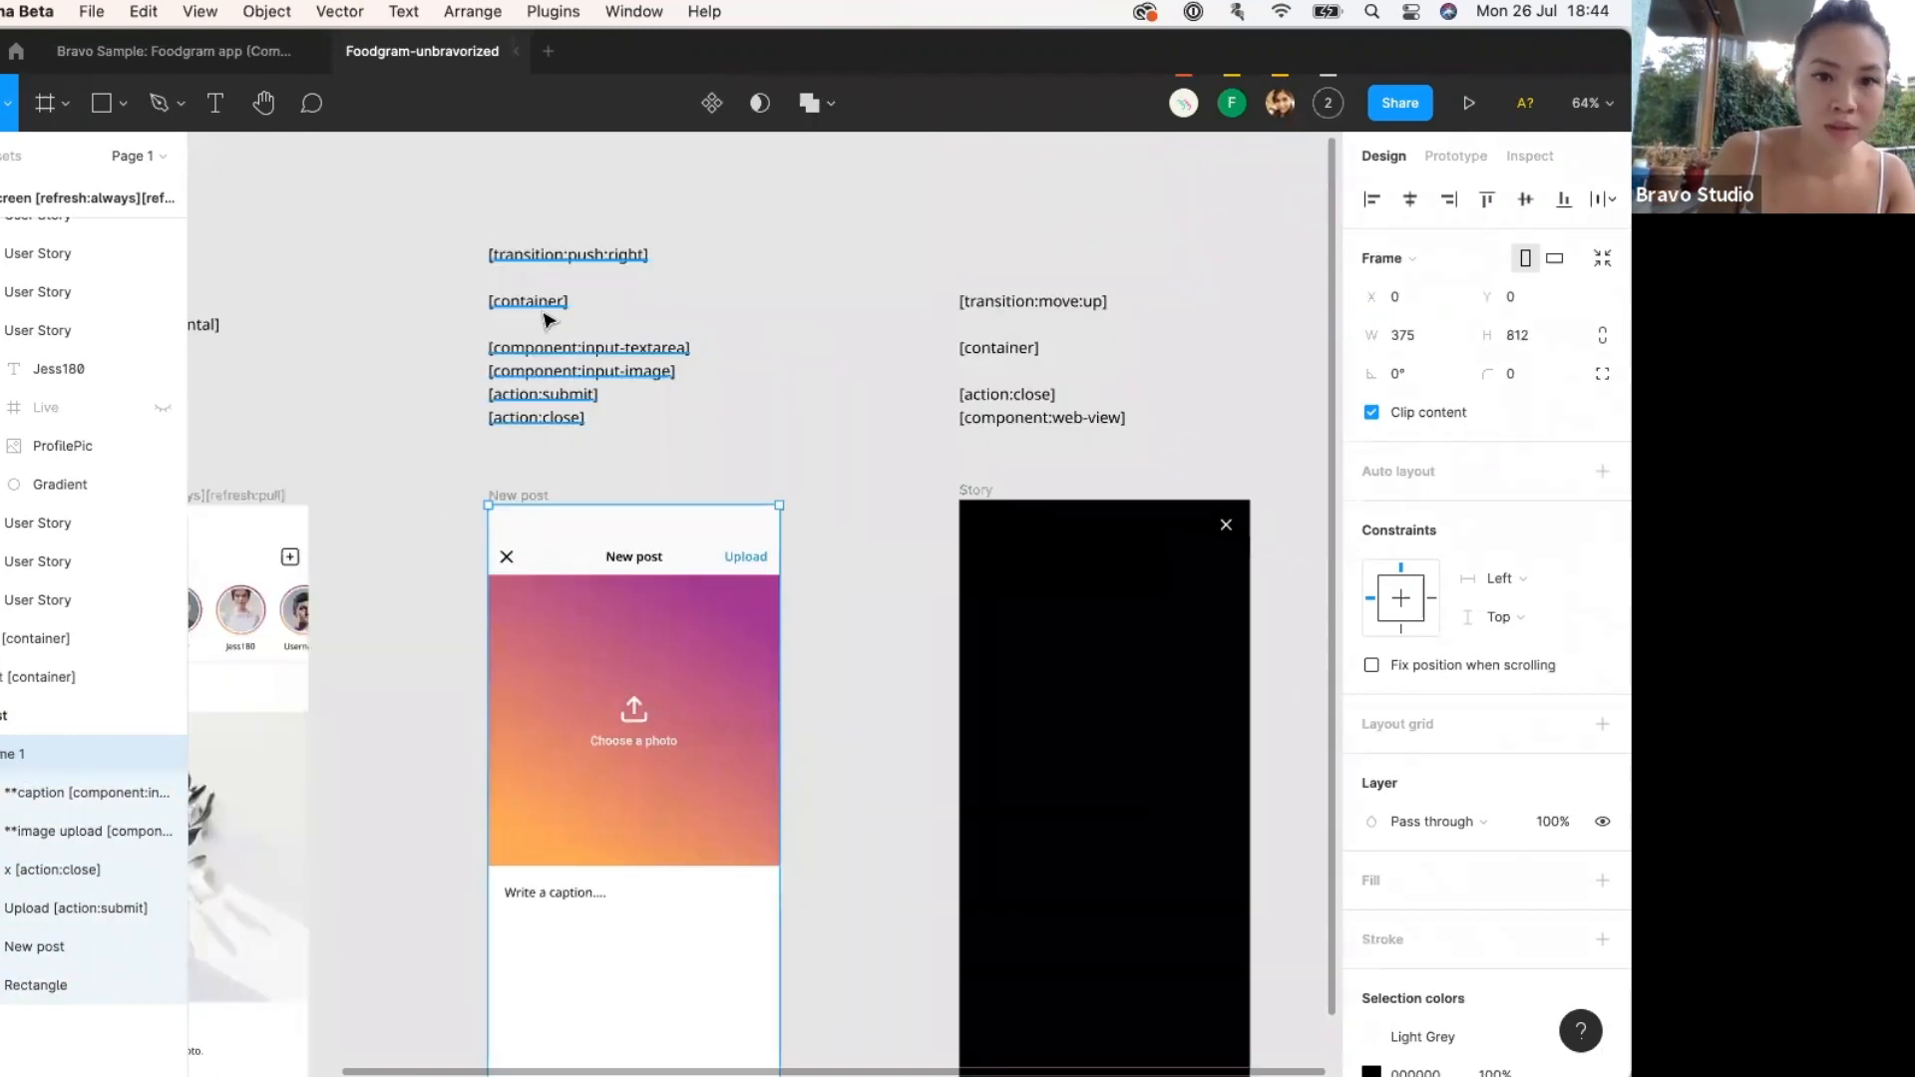
double_click(544, 312)
drag(568, 301, 488, 301)
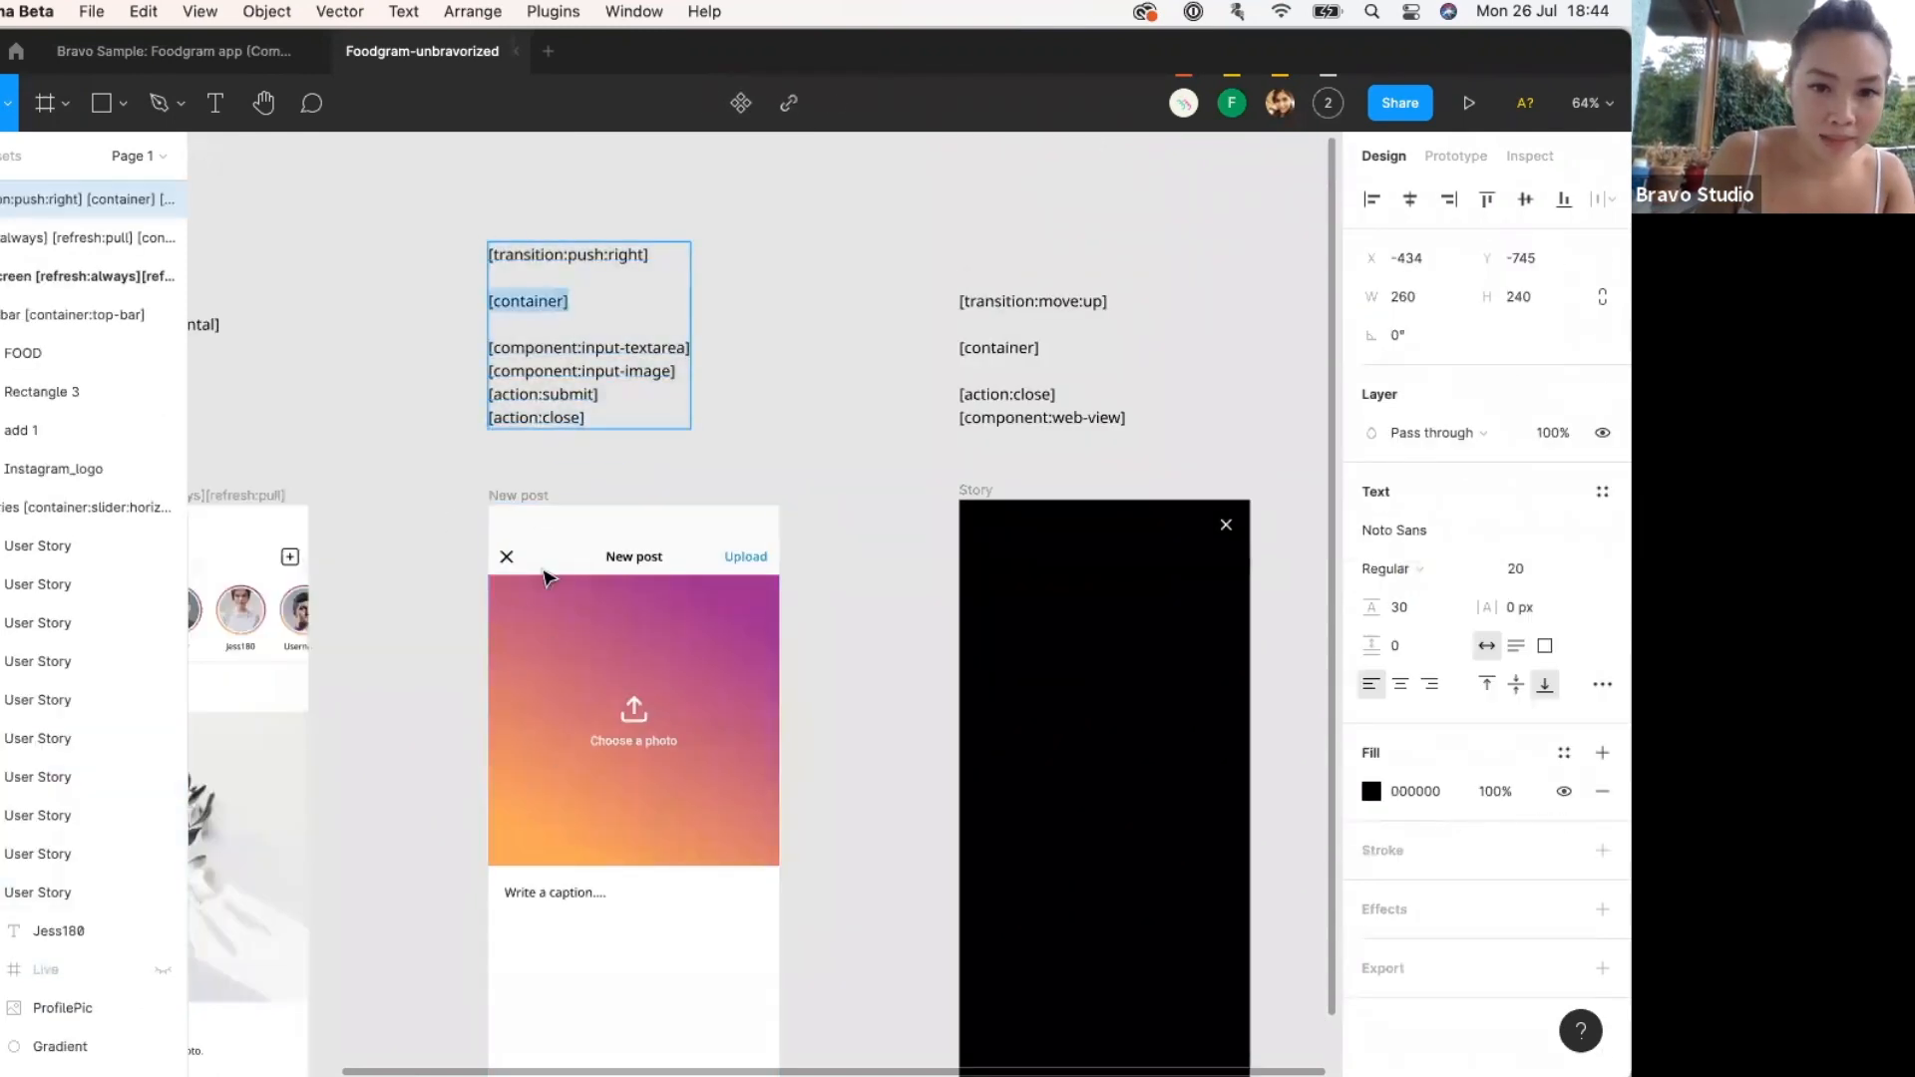
key(Escape)
click(529, 496)
double_click(7, 720)
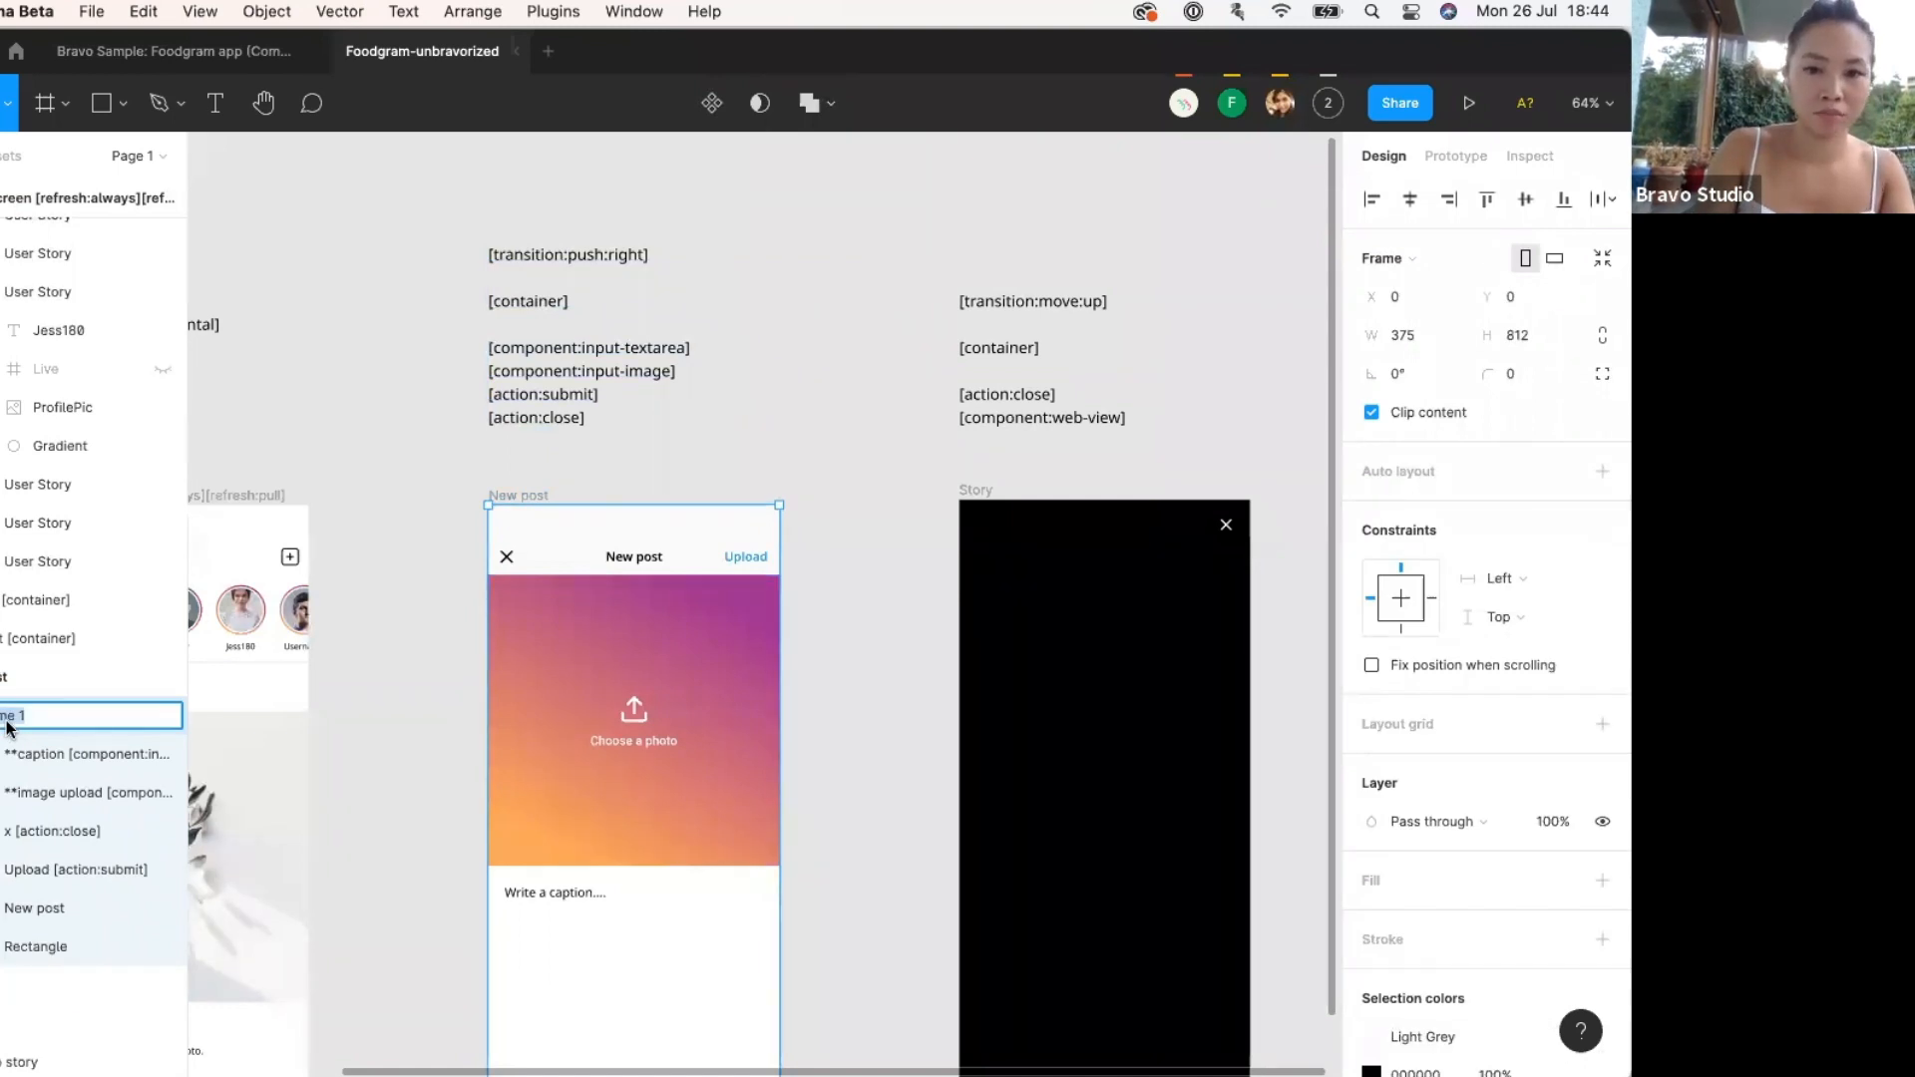
key(BackSpace)
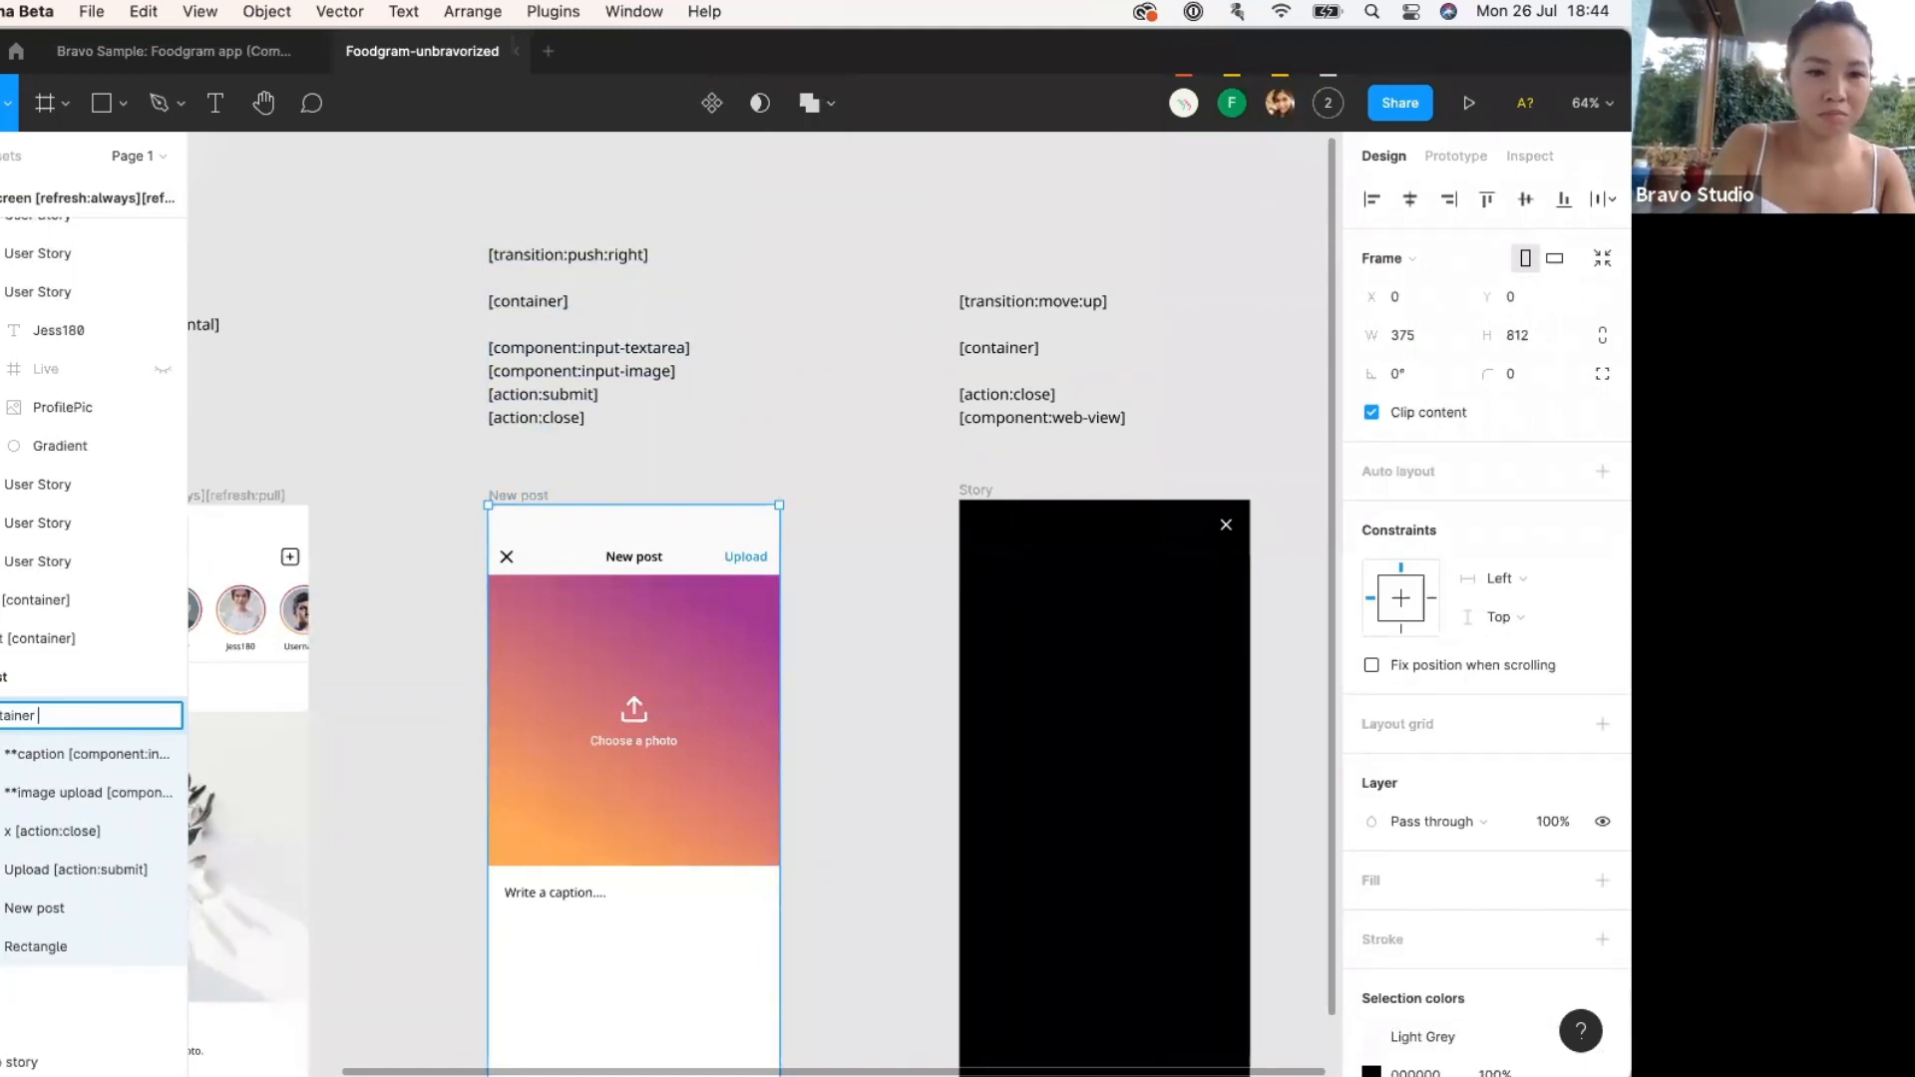
key(super+v)
click(370, 755)
scroll(367, 753, down, 2)
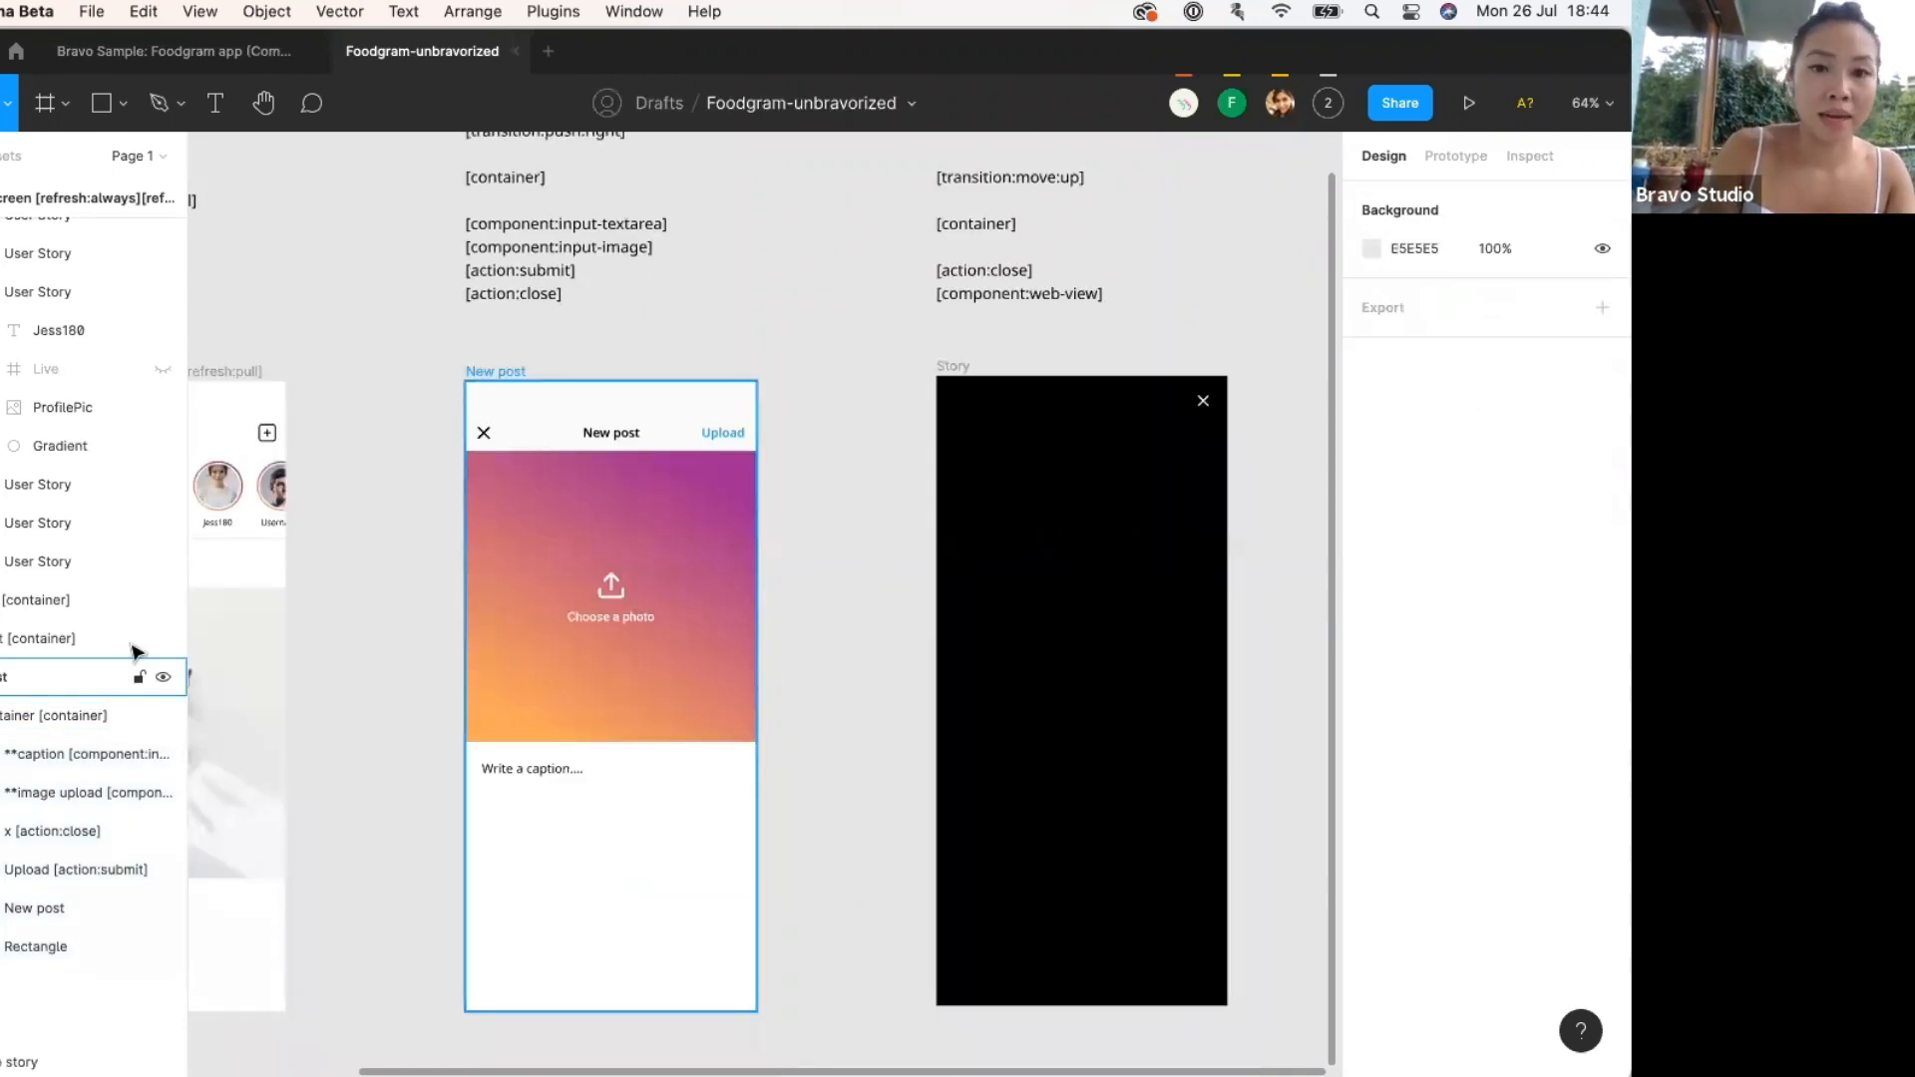
Append [transition:push:right] to the New post frame's name.
scroll(551, 308, up, 2)
double_click(548, 308)
click(544, 311)
drag(635, 313, 446, 325)
key(super+c)
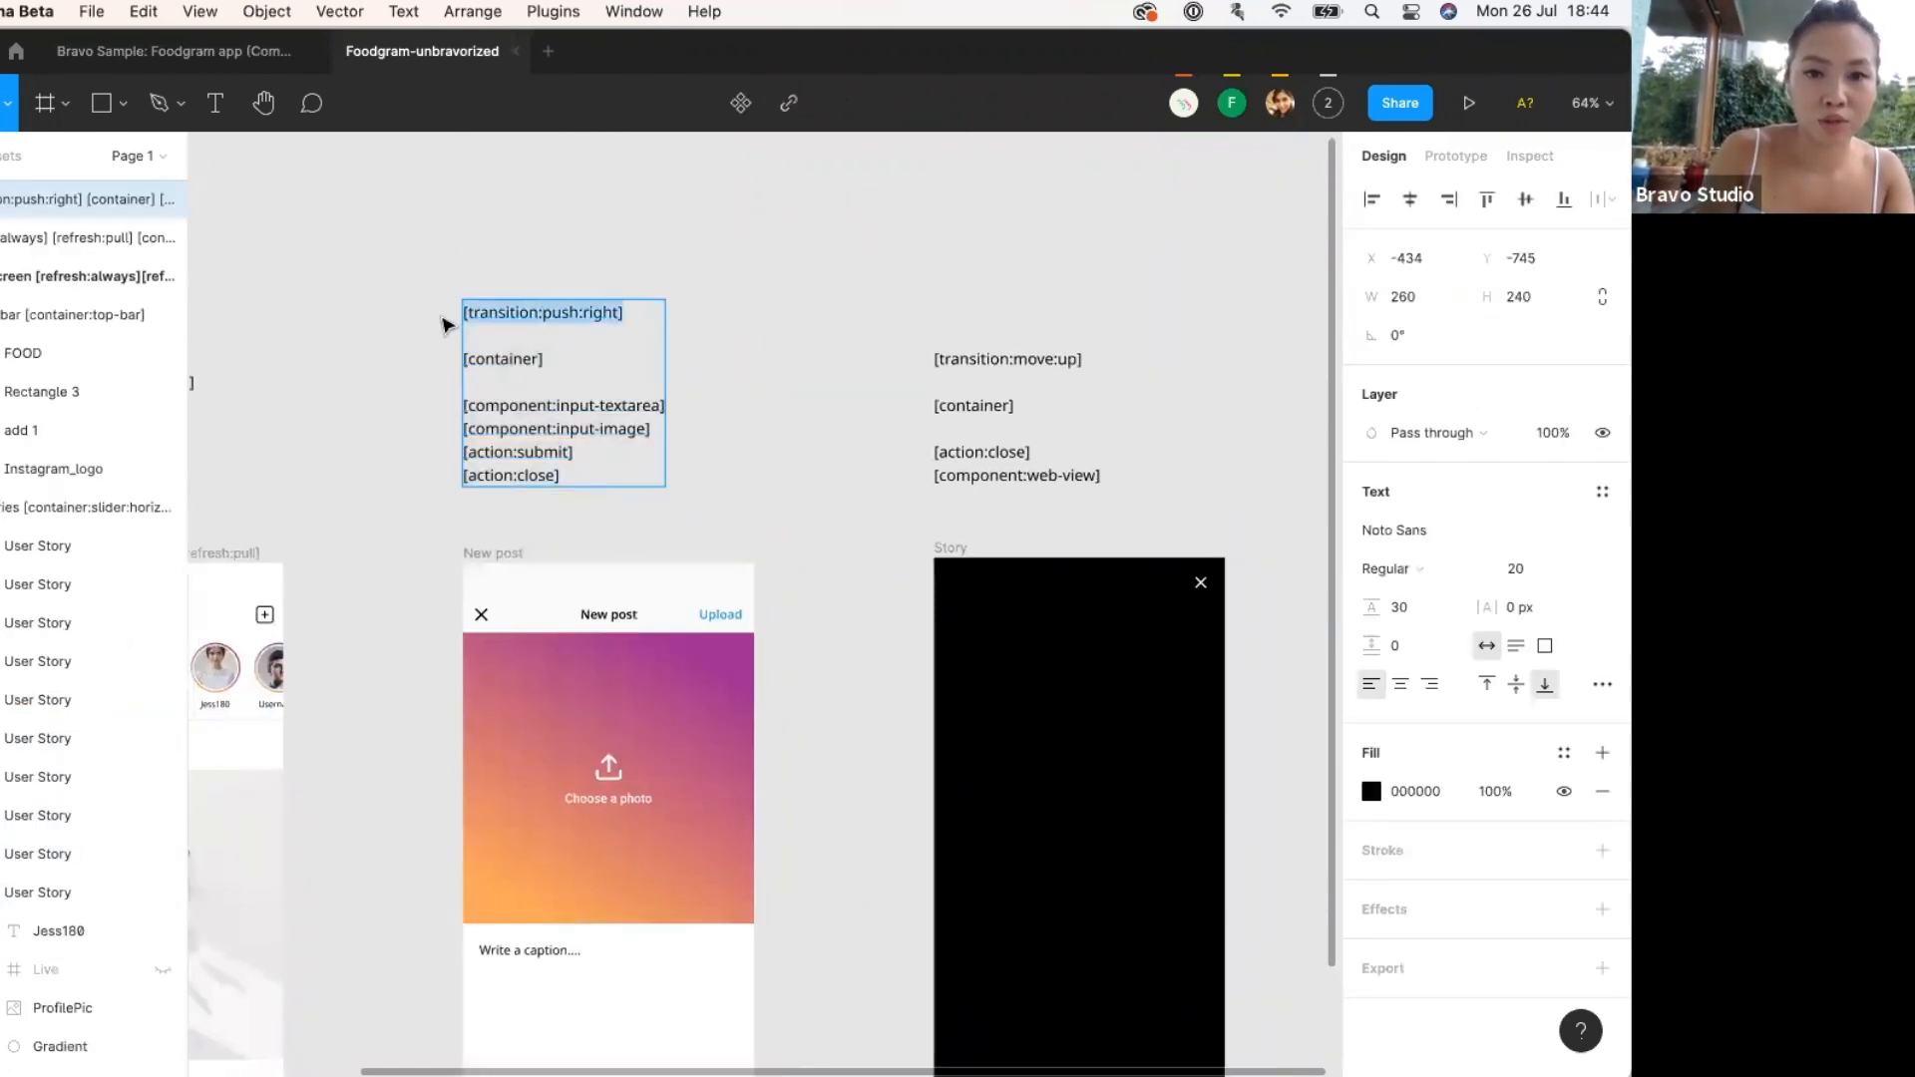
key(Escape)
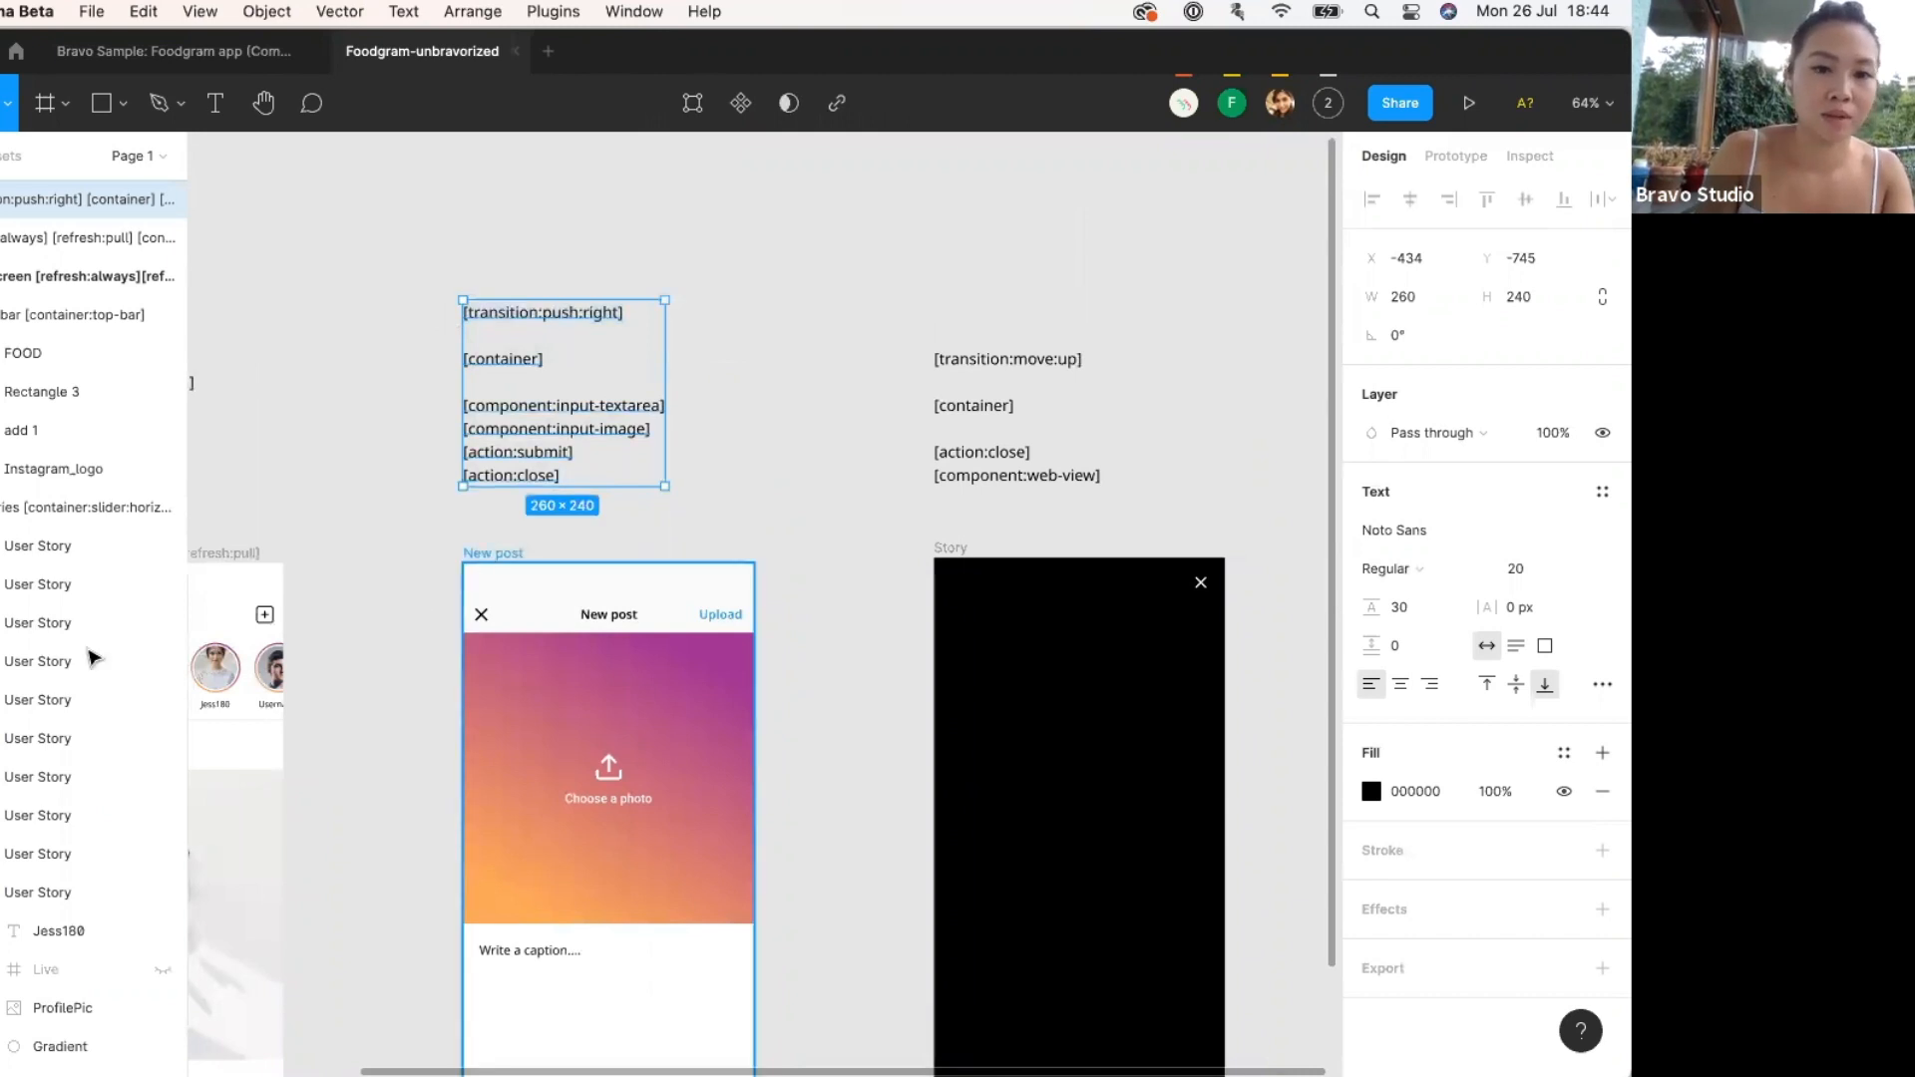
scroll(80, 664, down, 6)
click(37, 684)
double_click(3, 686)
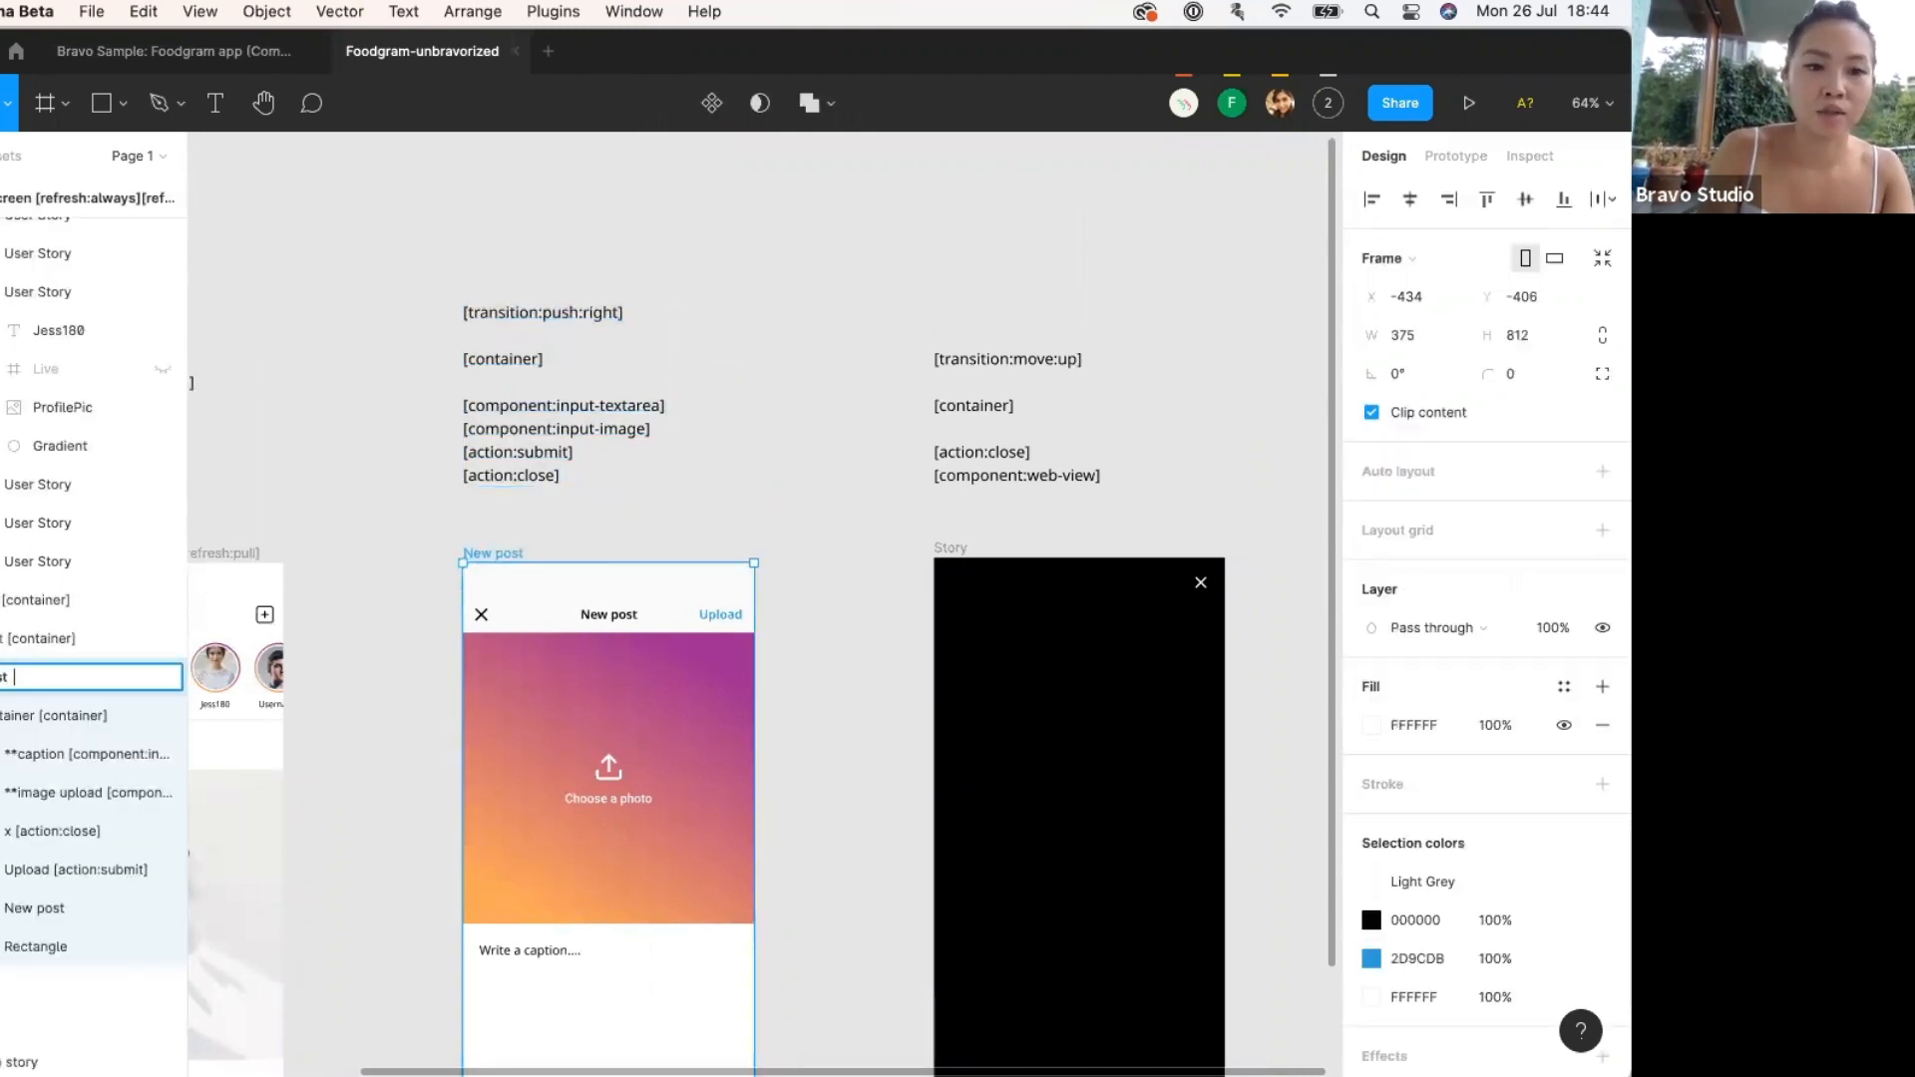
key(super+v)
click(548, 568)
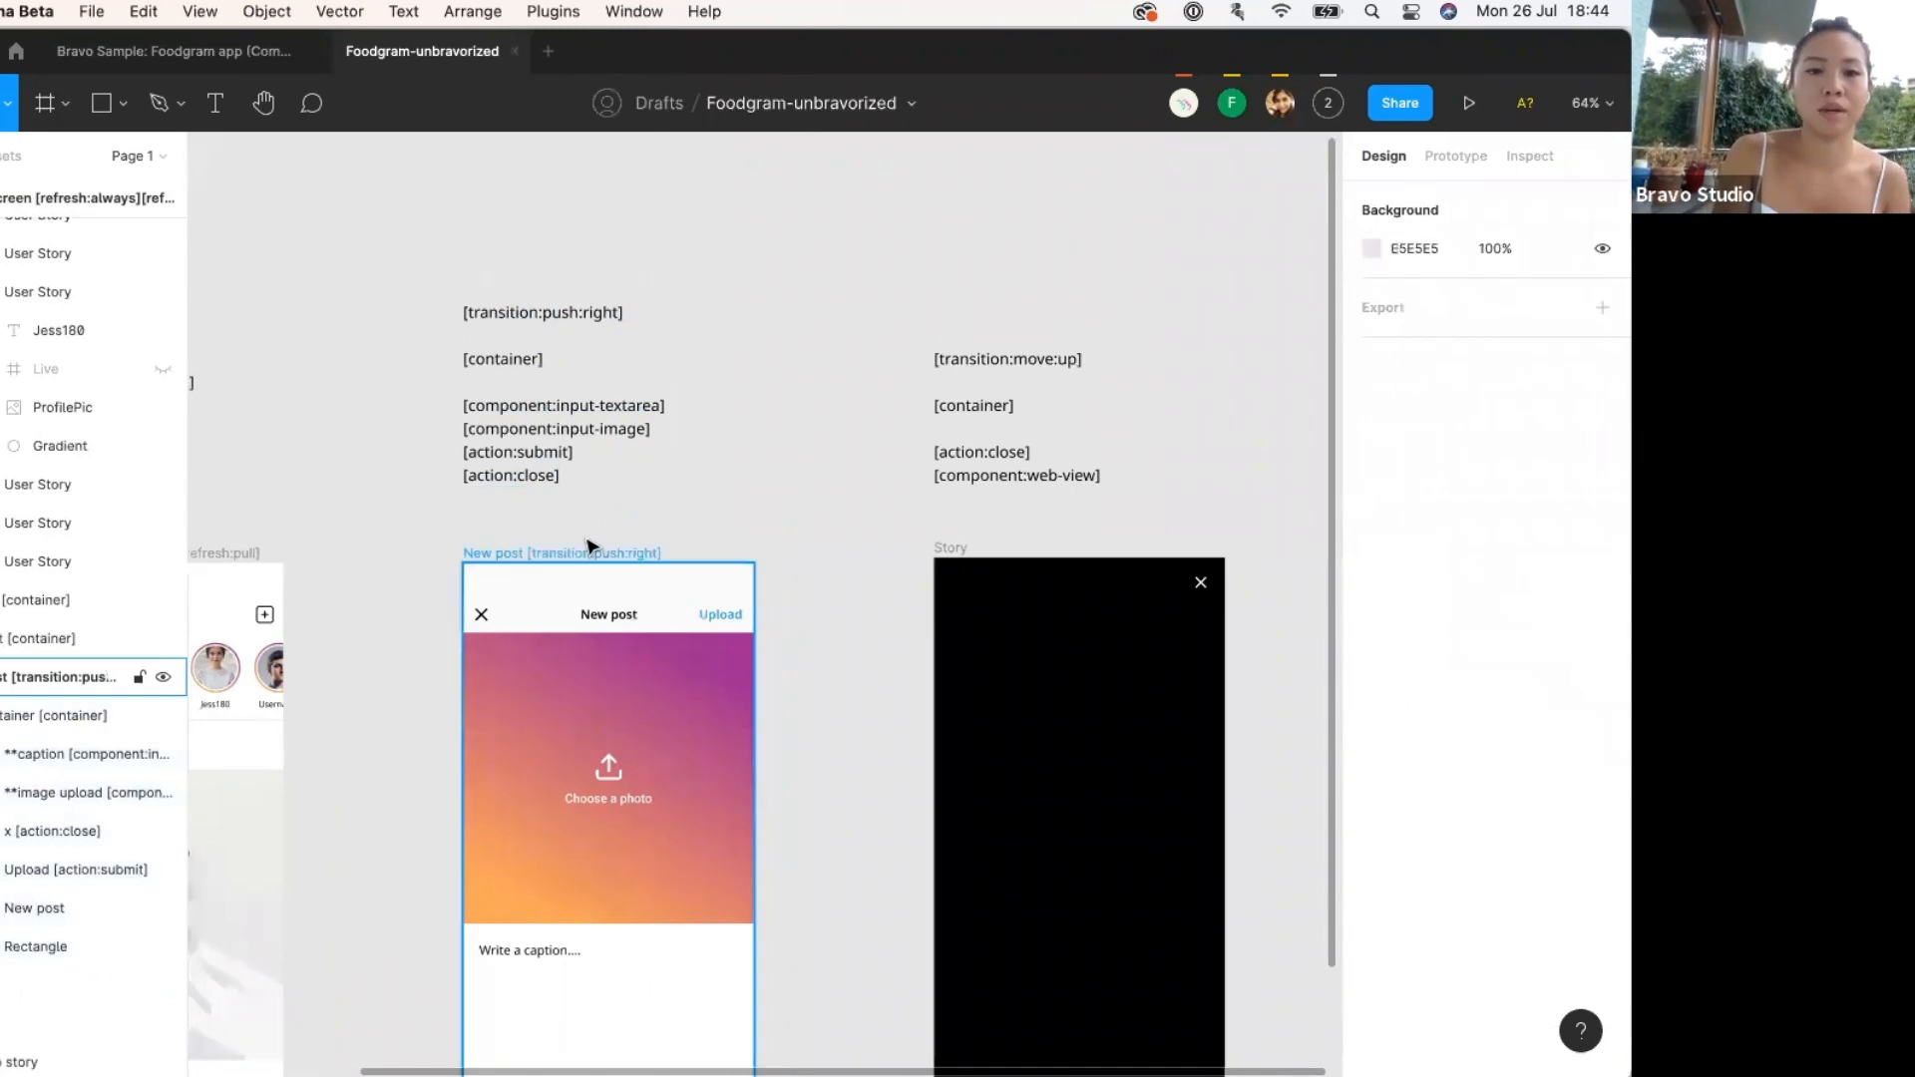
Review the New post frame's prototype connections, then bring up Bravo Studio's Data binding page.
key(shift+1)
scroll(568, 554, up, 2)
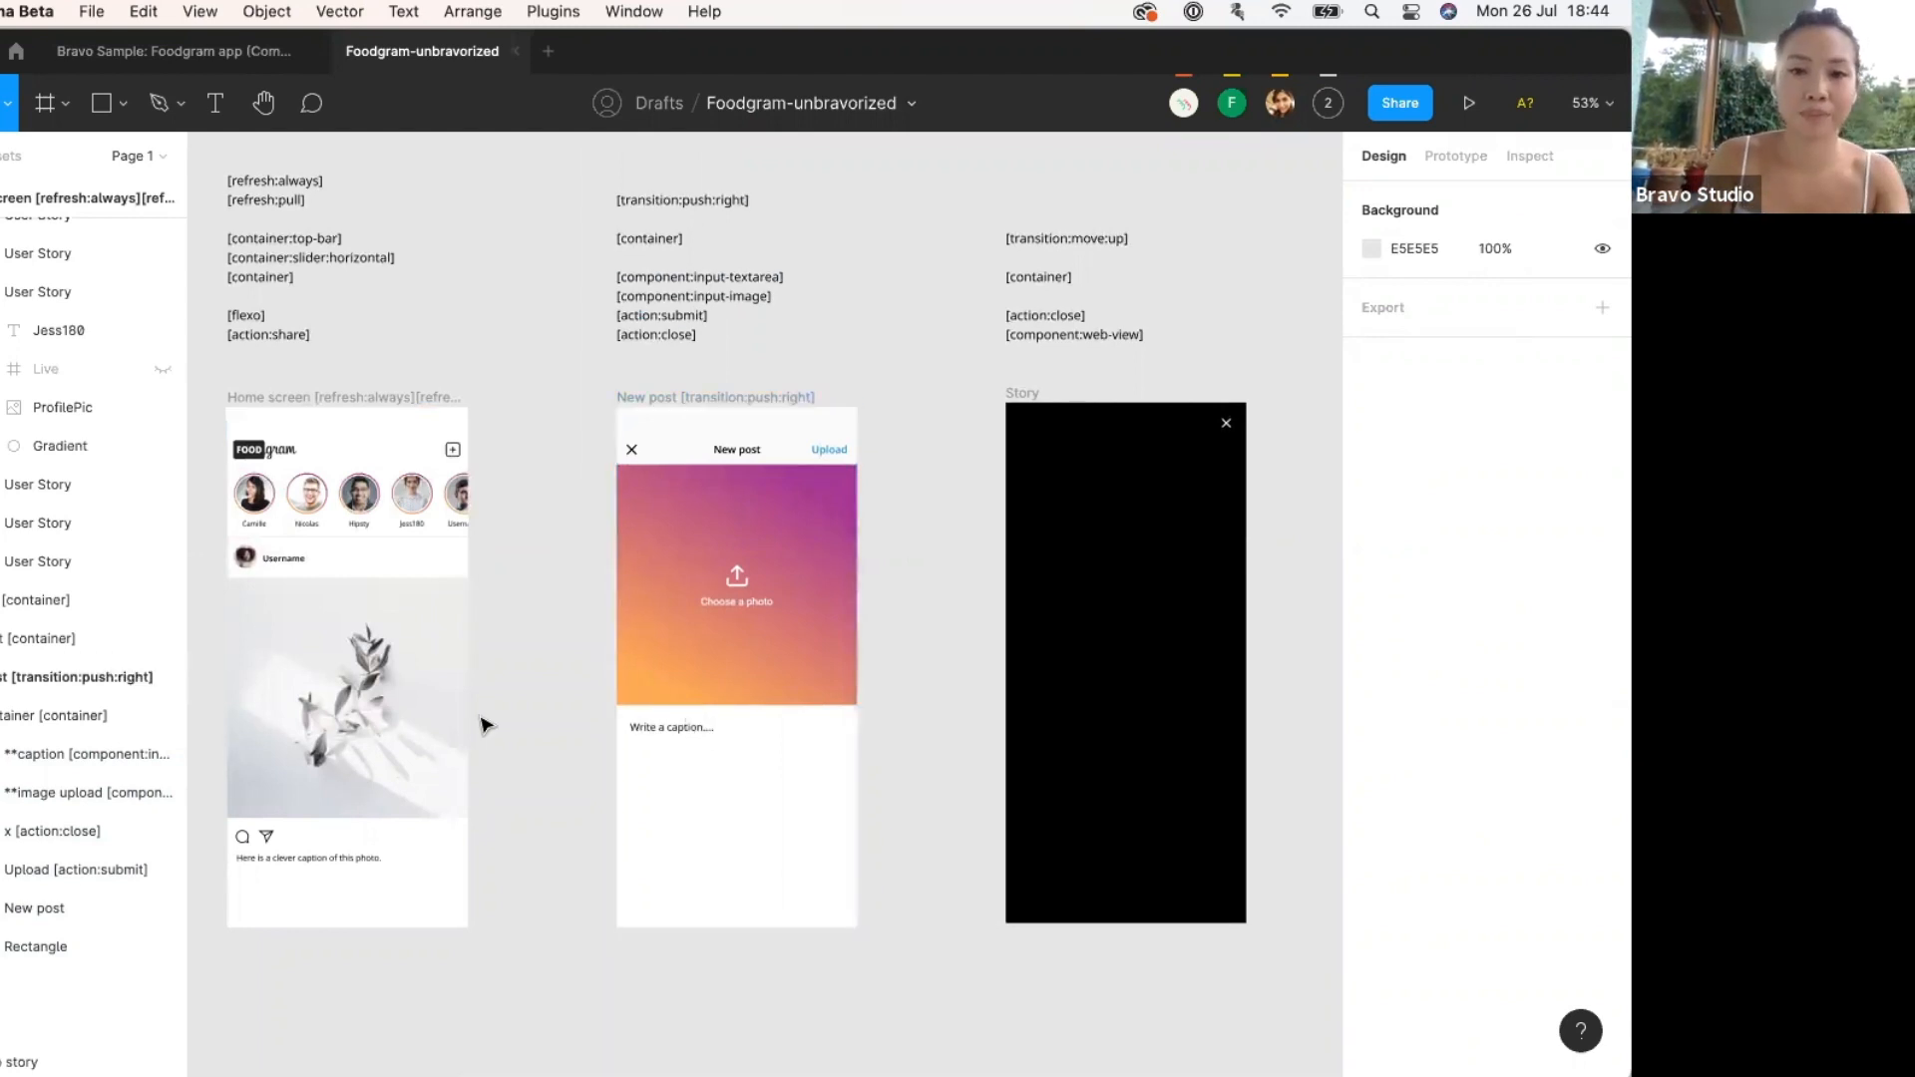
scroll(621, 636, right, 2)
click(621, 636)
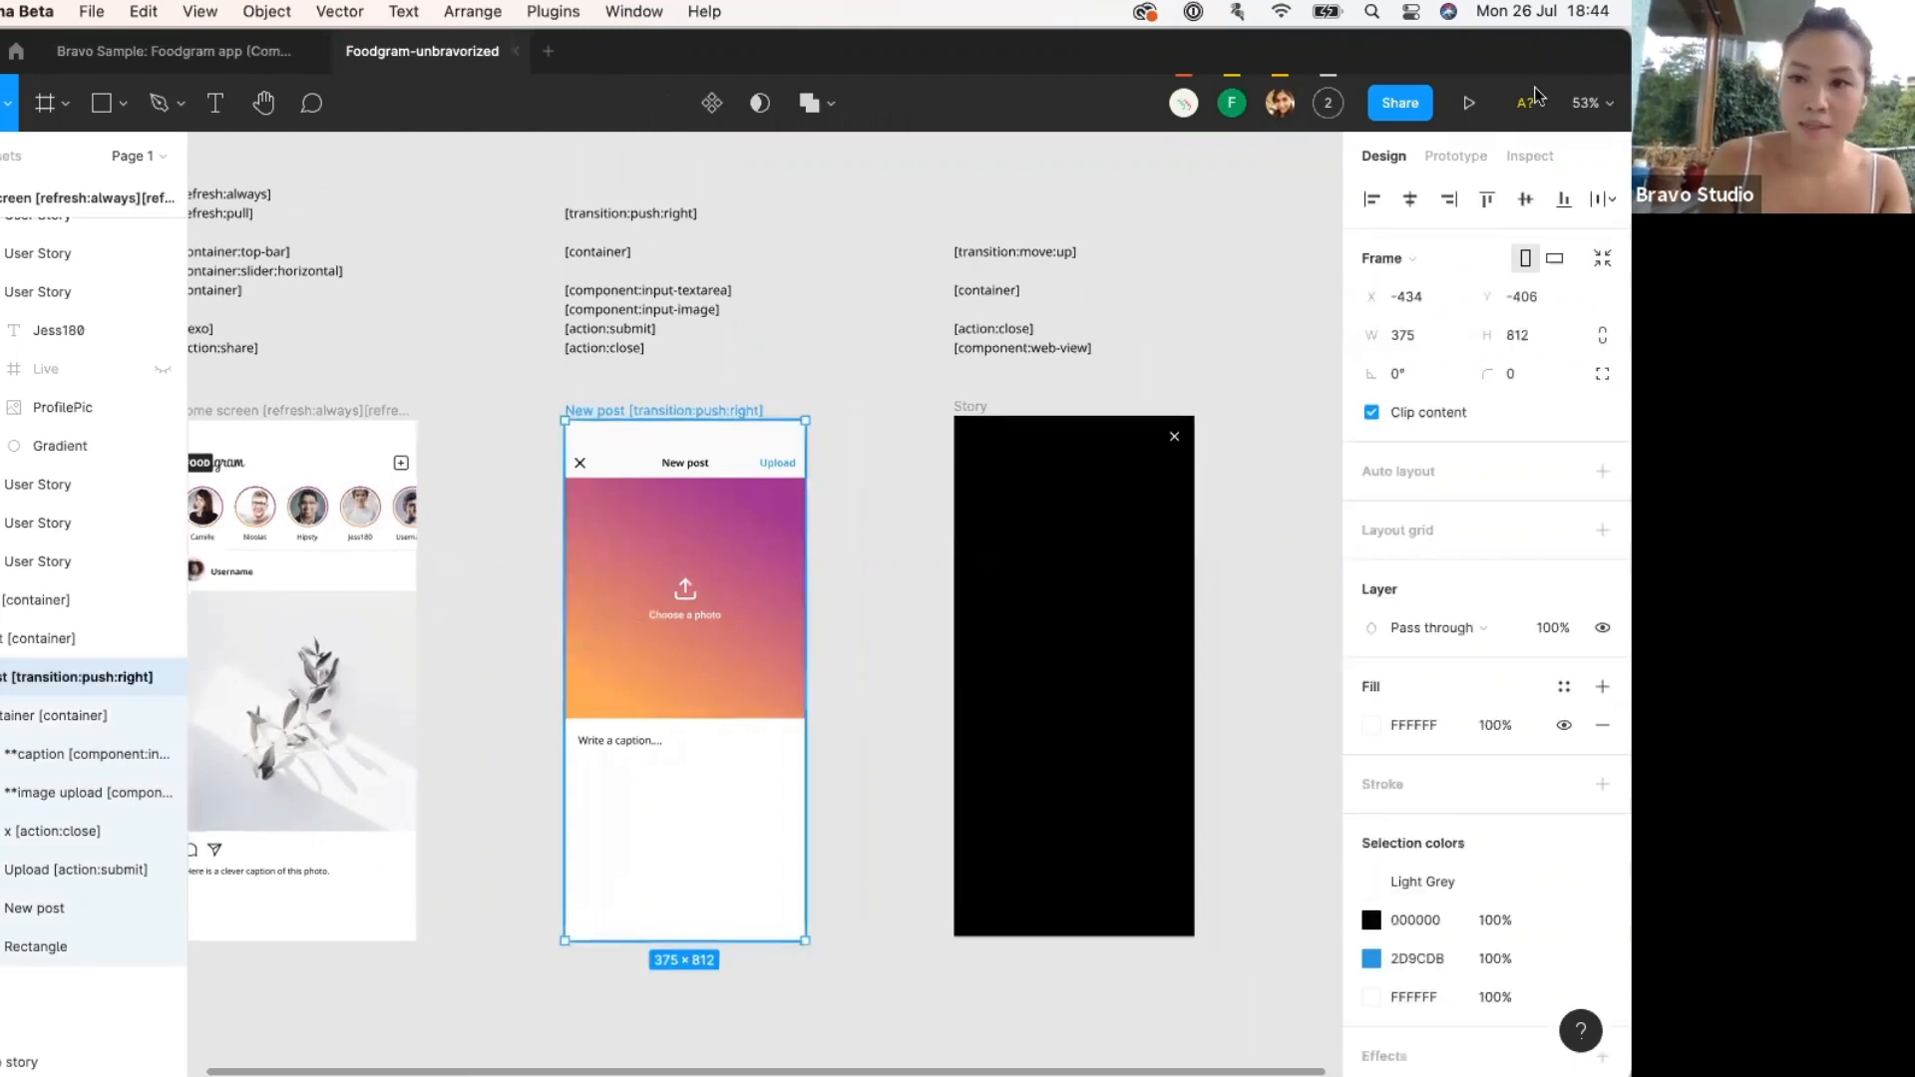
click(1455, 156)
scroll(518, 628, left, 2)
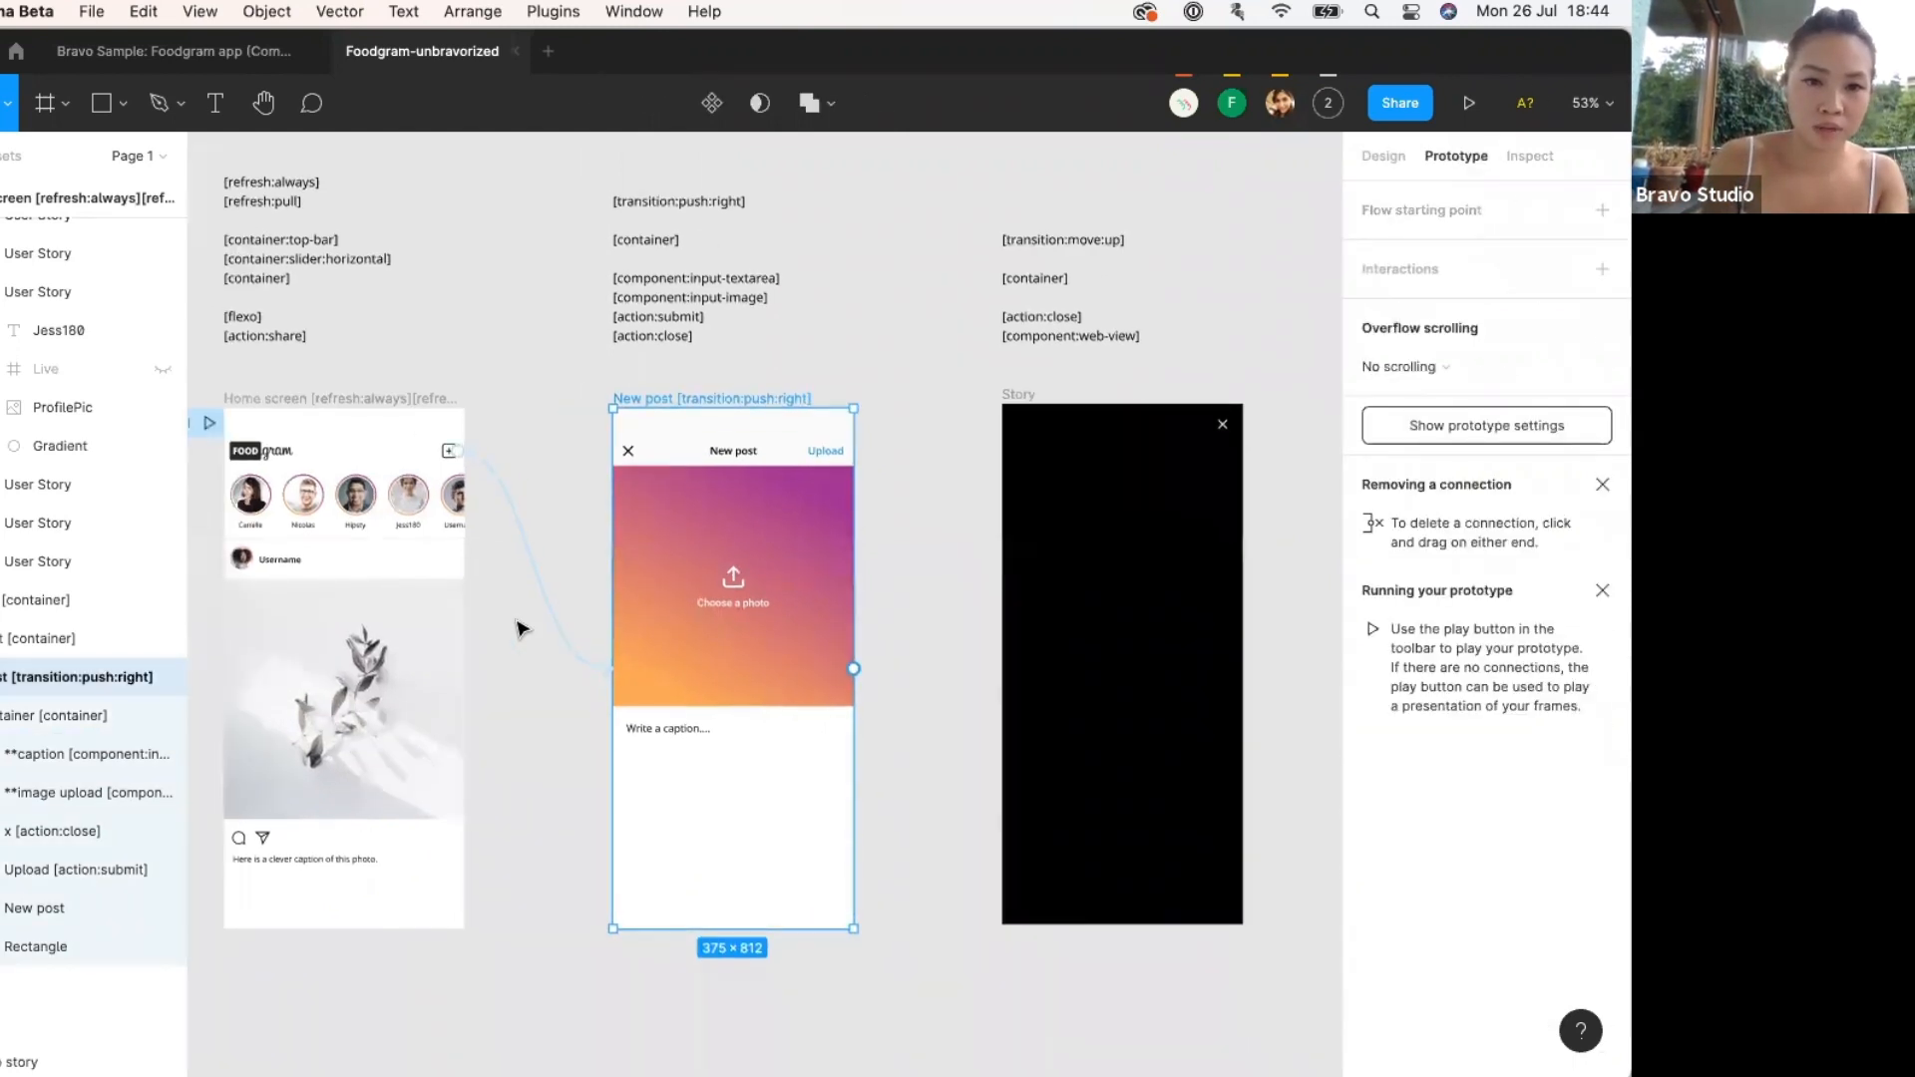
click(1384, 156)
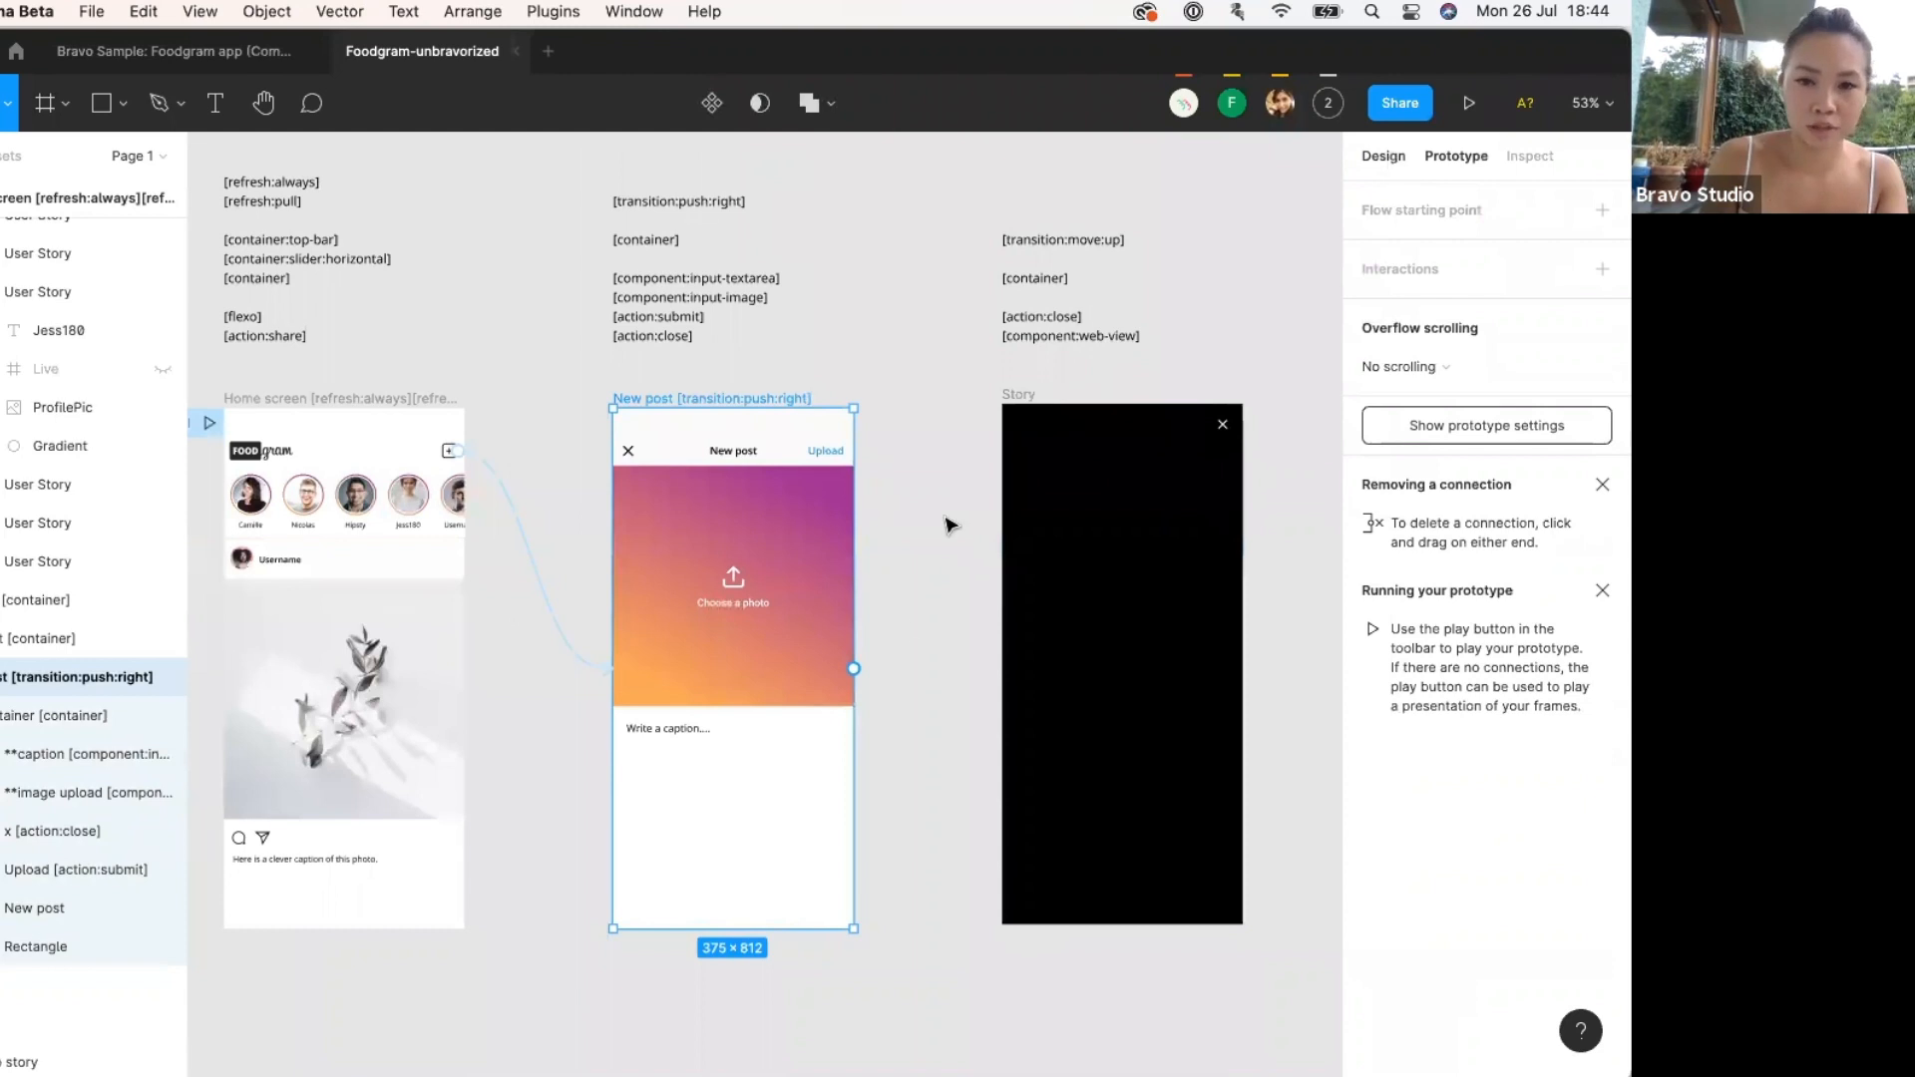
key(ctrl+Up)
click(493, 704)
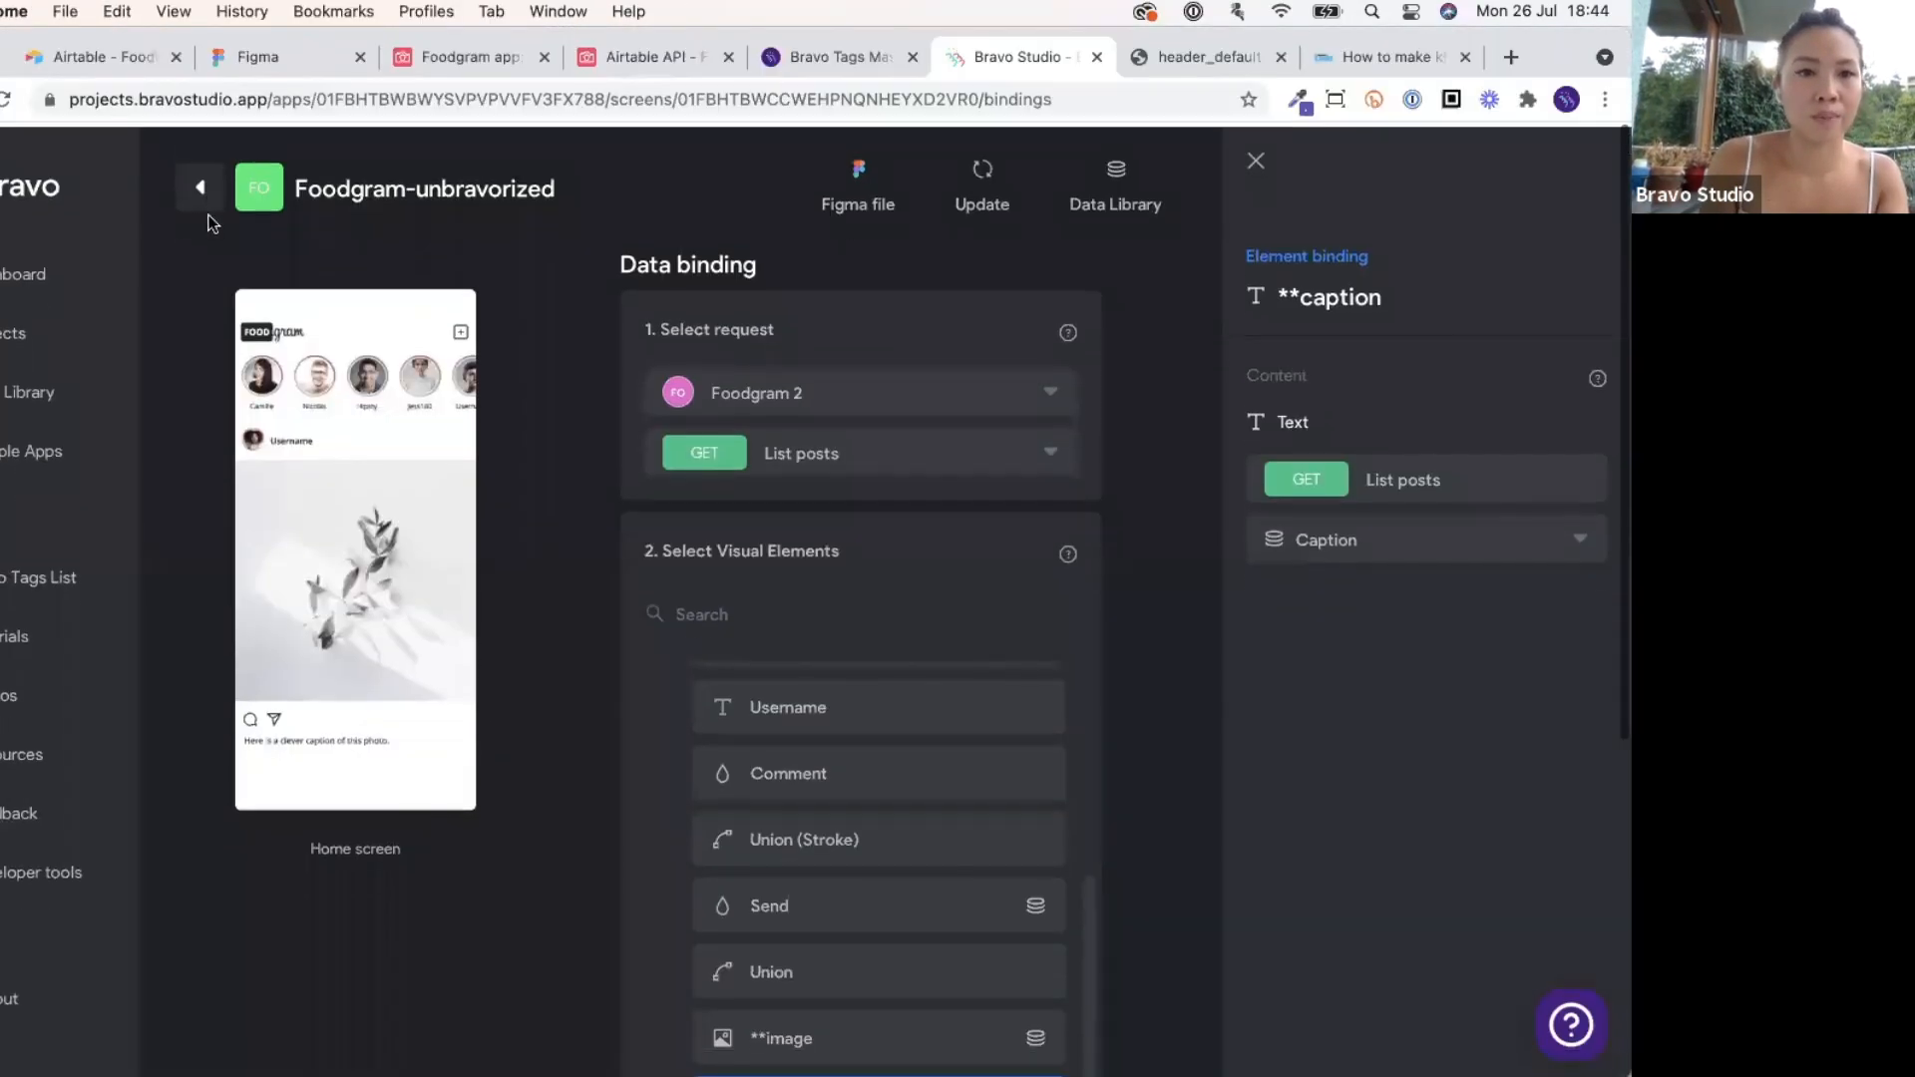
Sync the latest Figma design into Bravo and open the New post screen's data binding.
click(200, 186)
click(1265, 172)
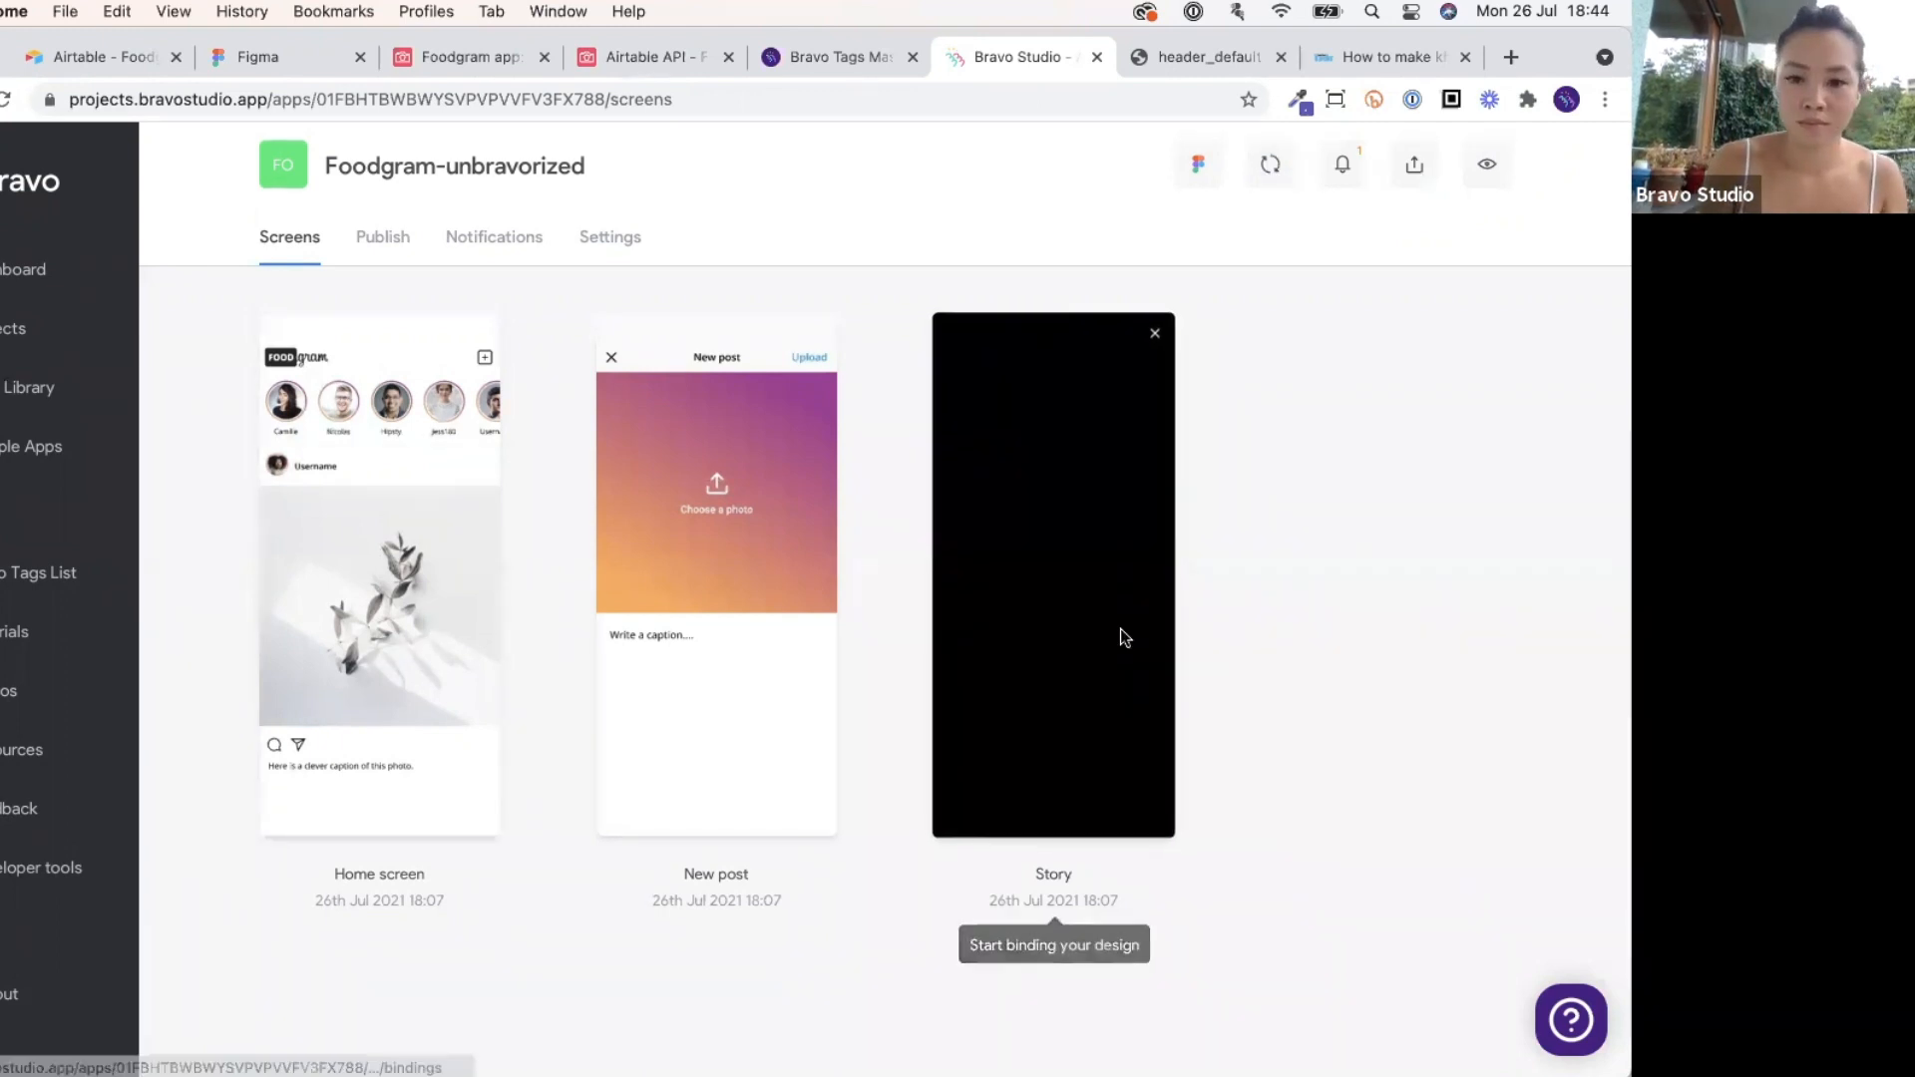
click(757, 690)
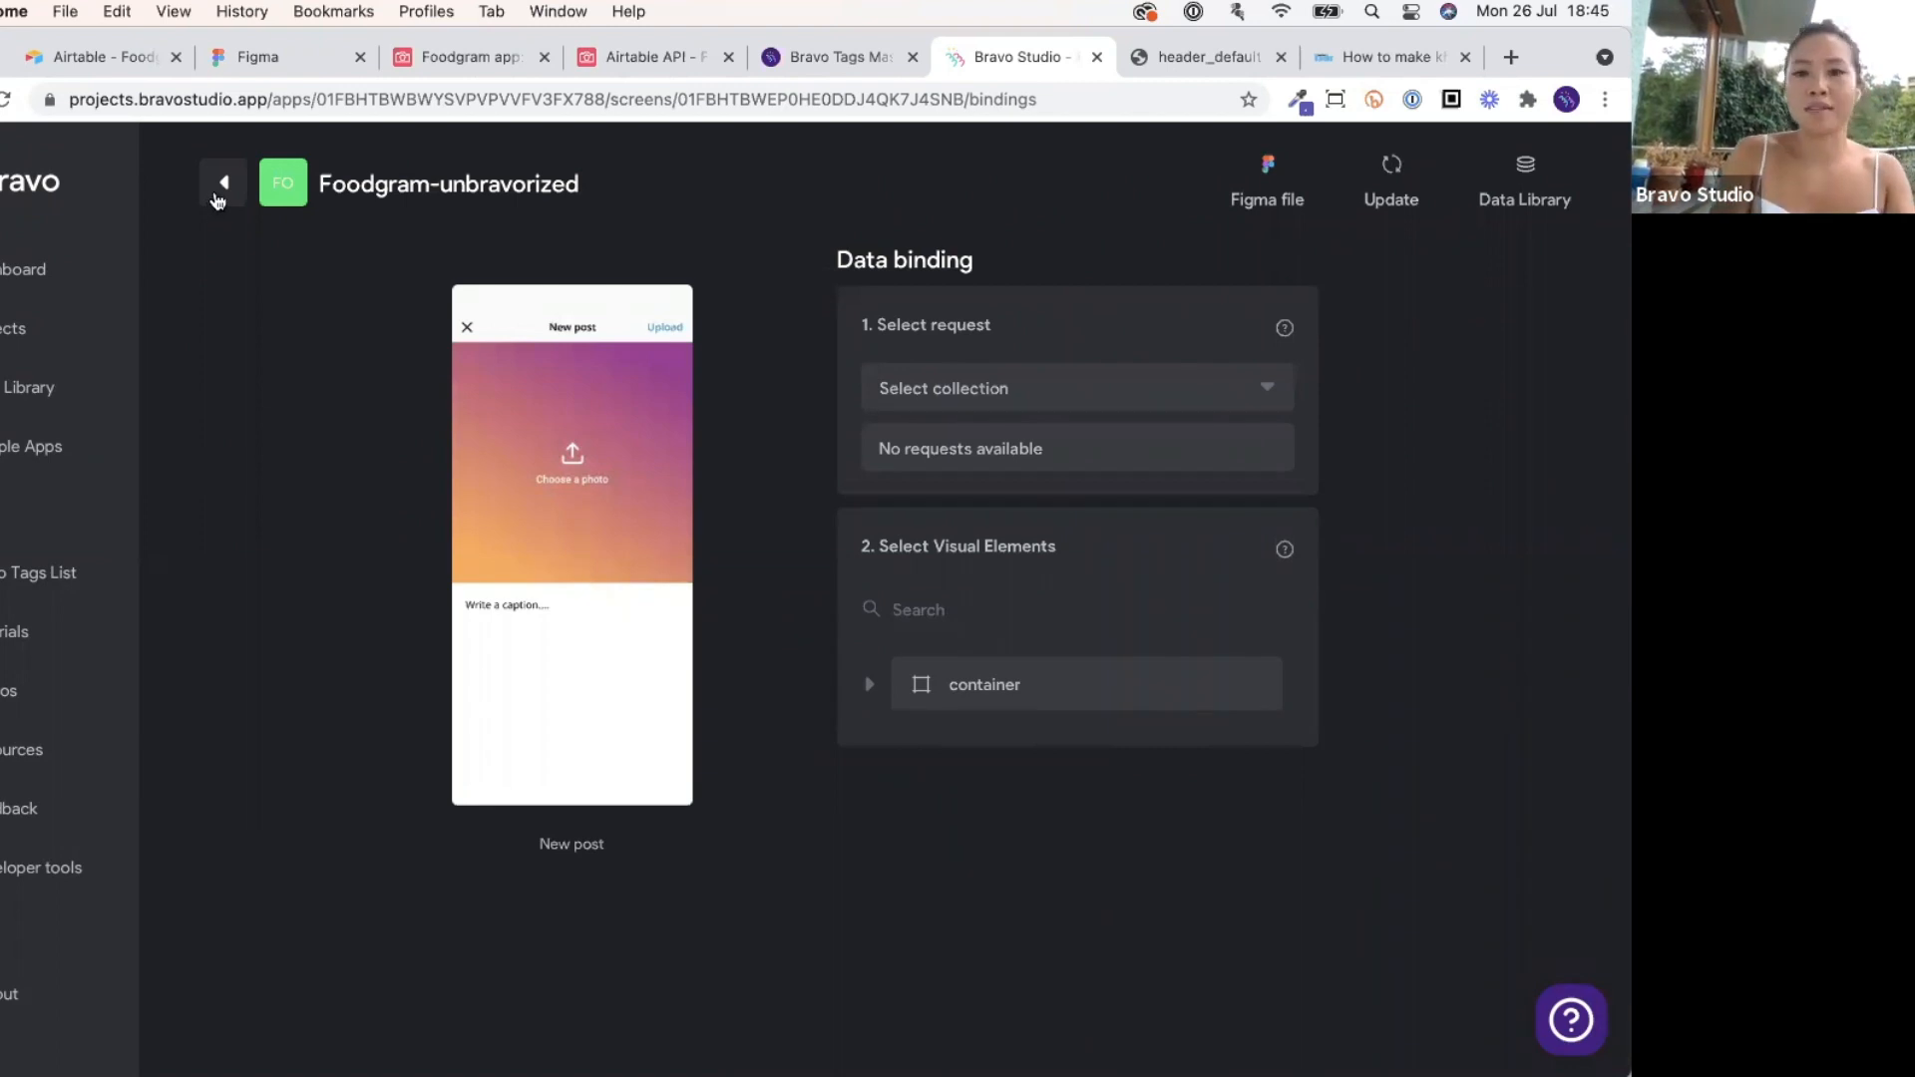
click(217, 201)
click(709, 583)
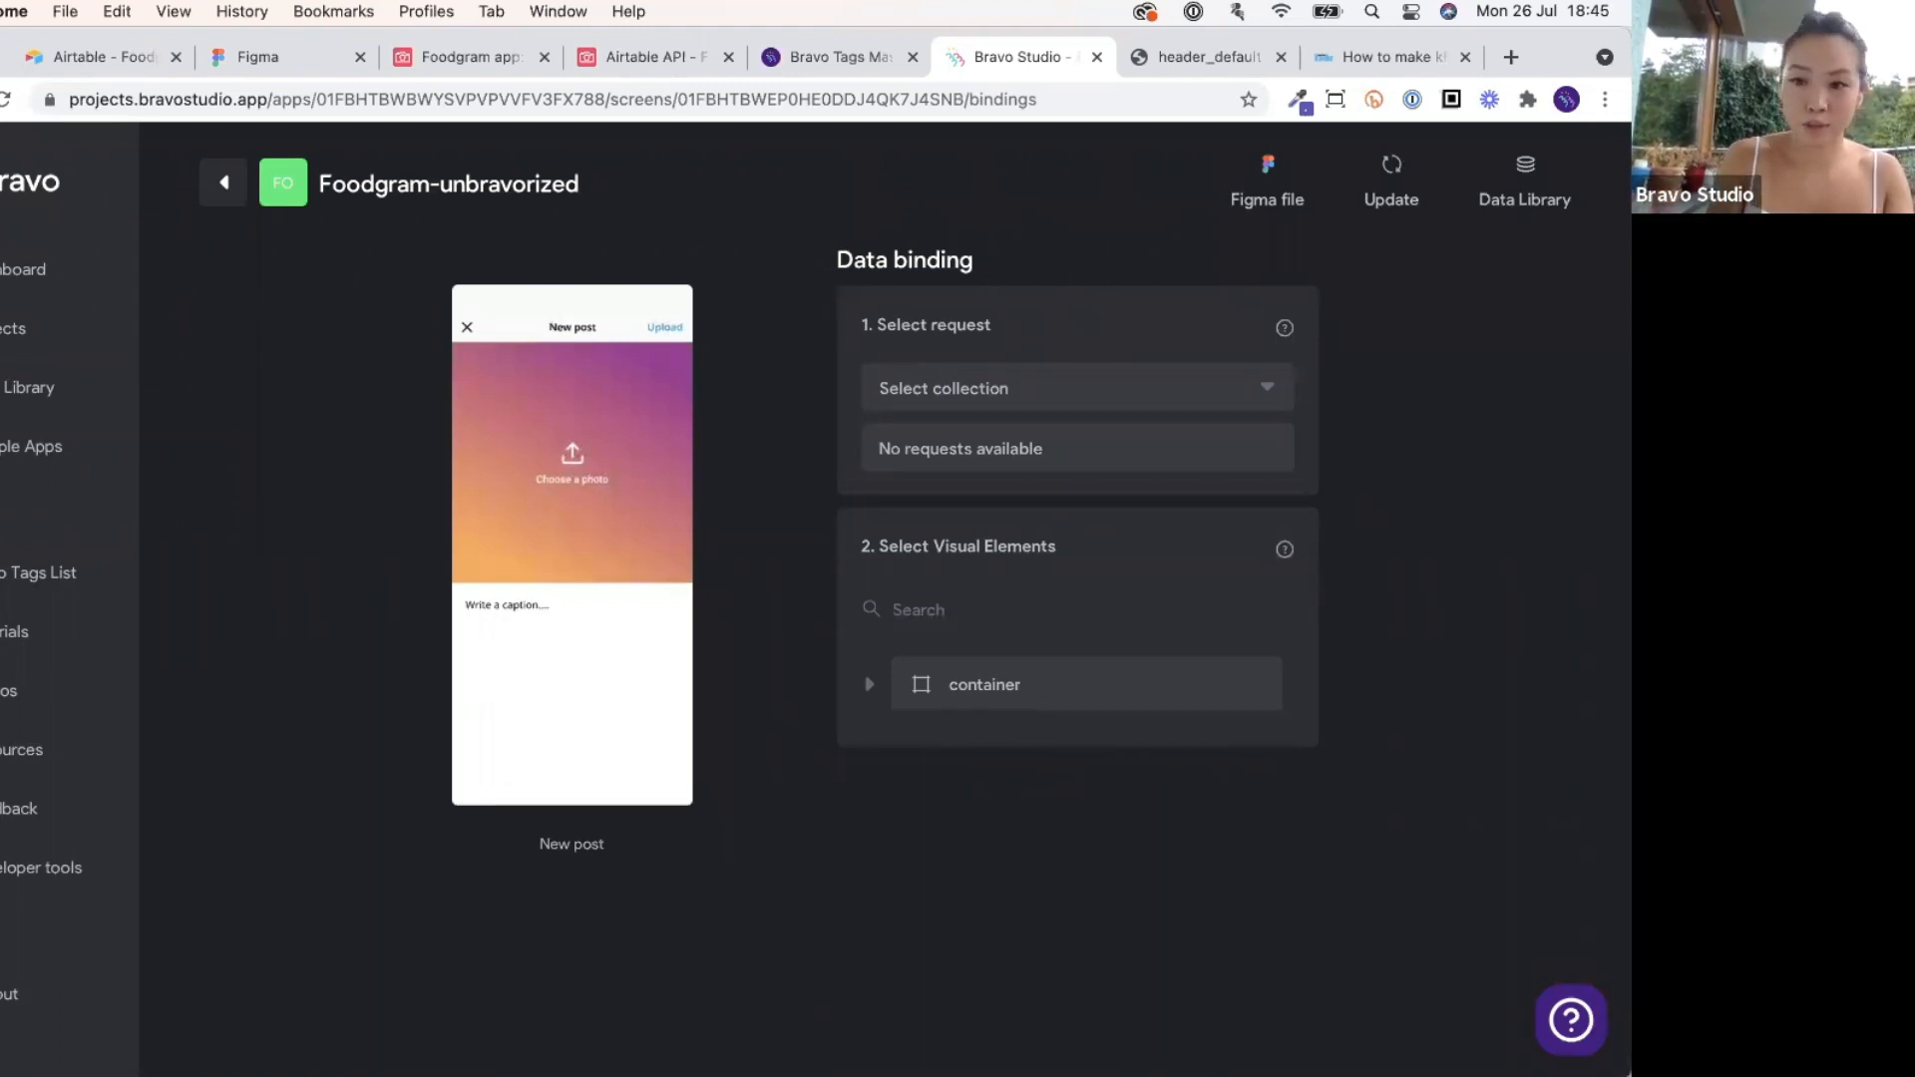
click(1077, 1026)
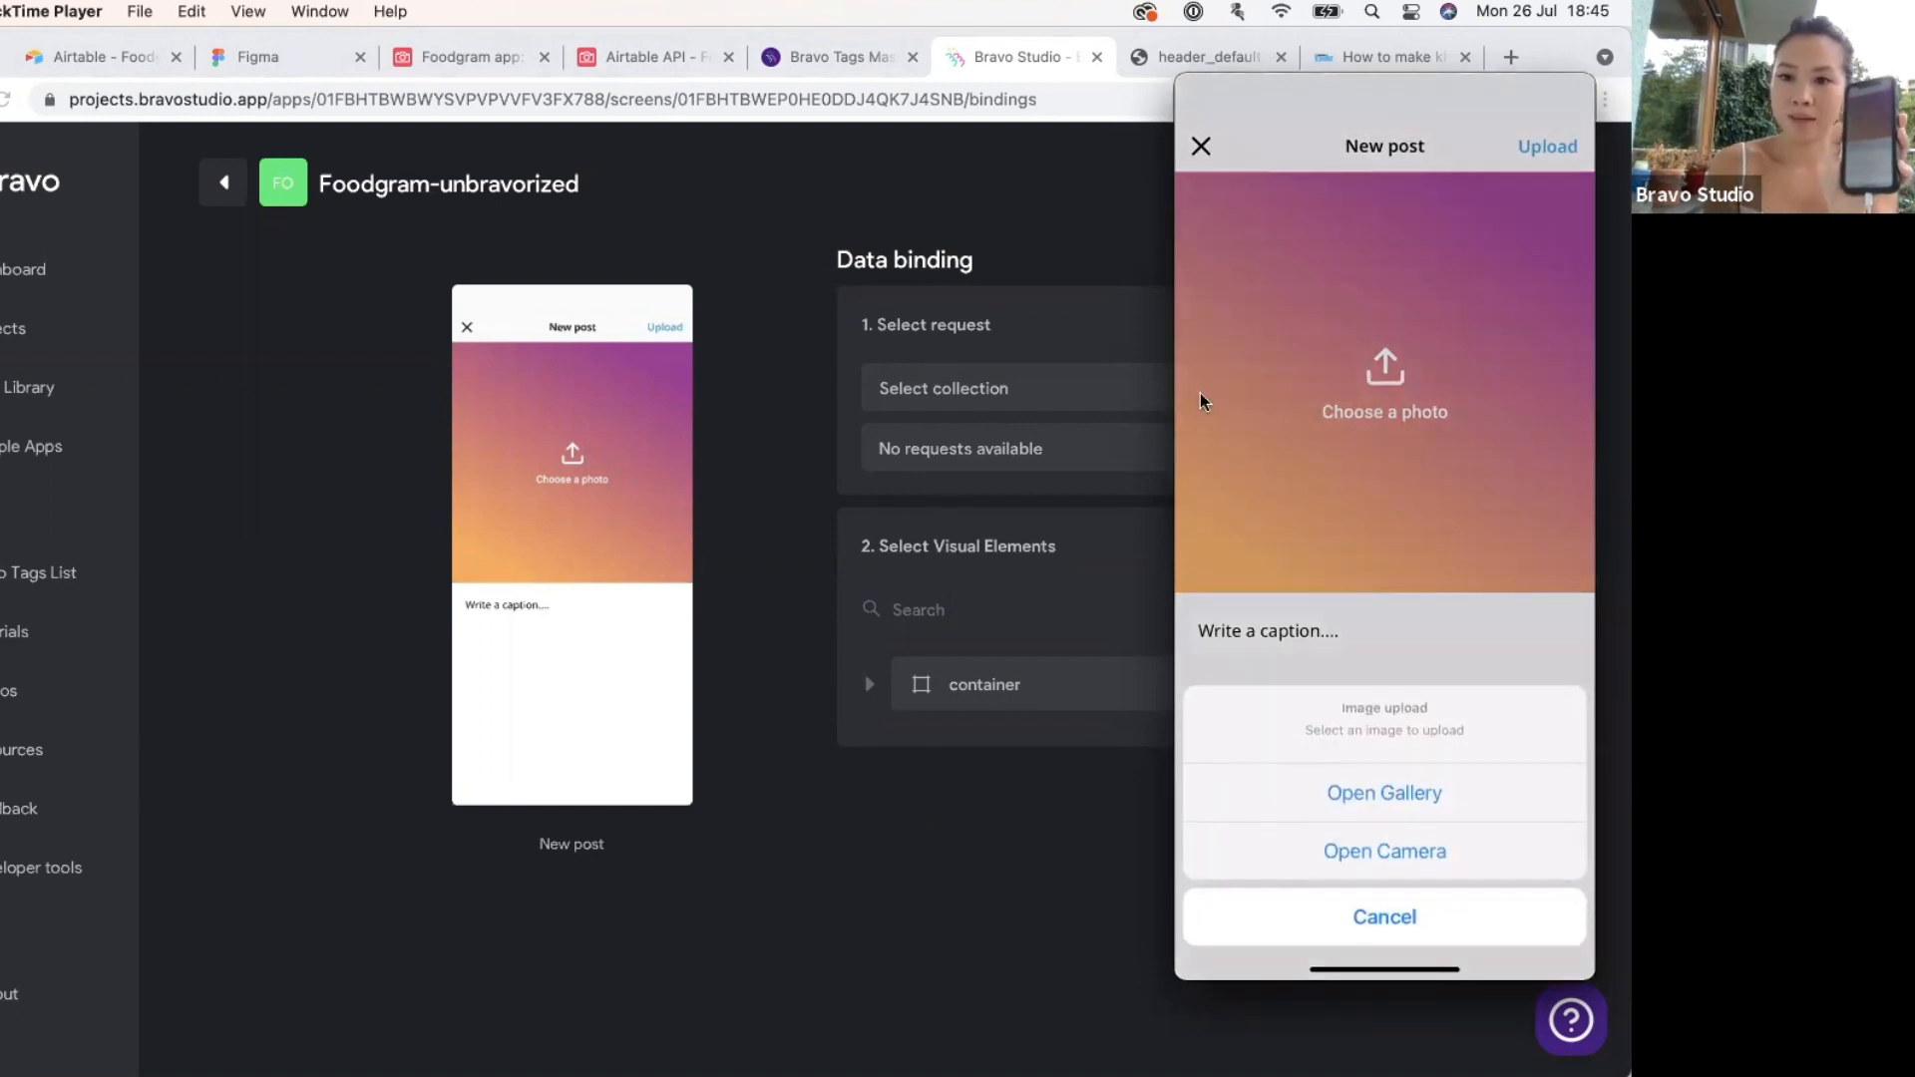
drag(1351, 97, 891, 96)
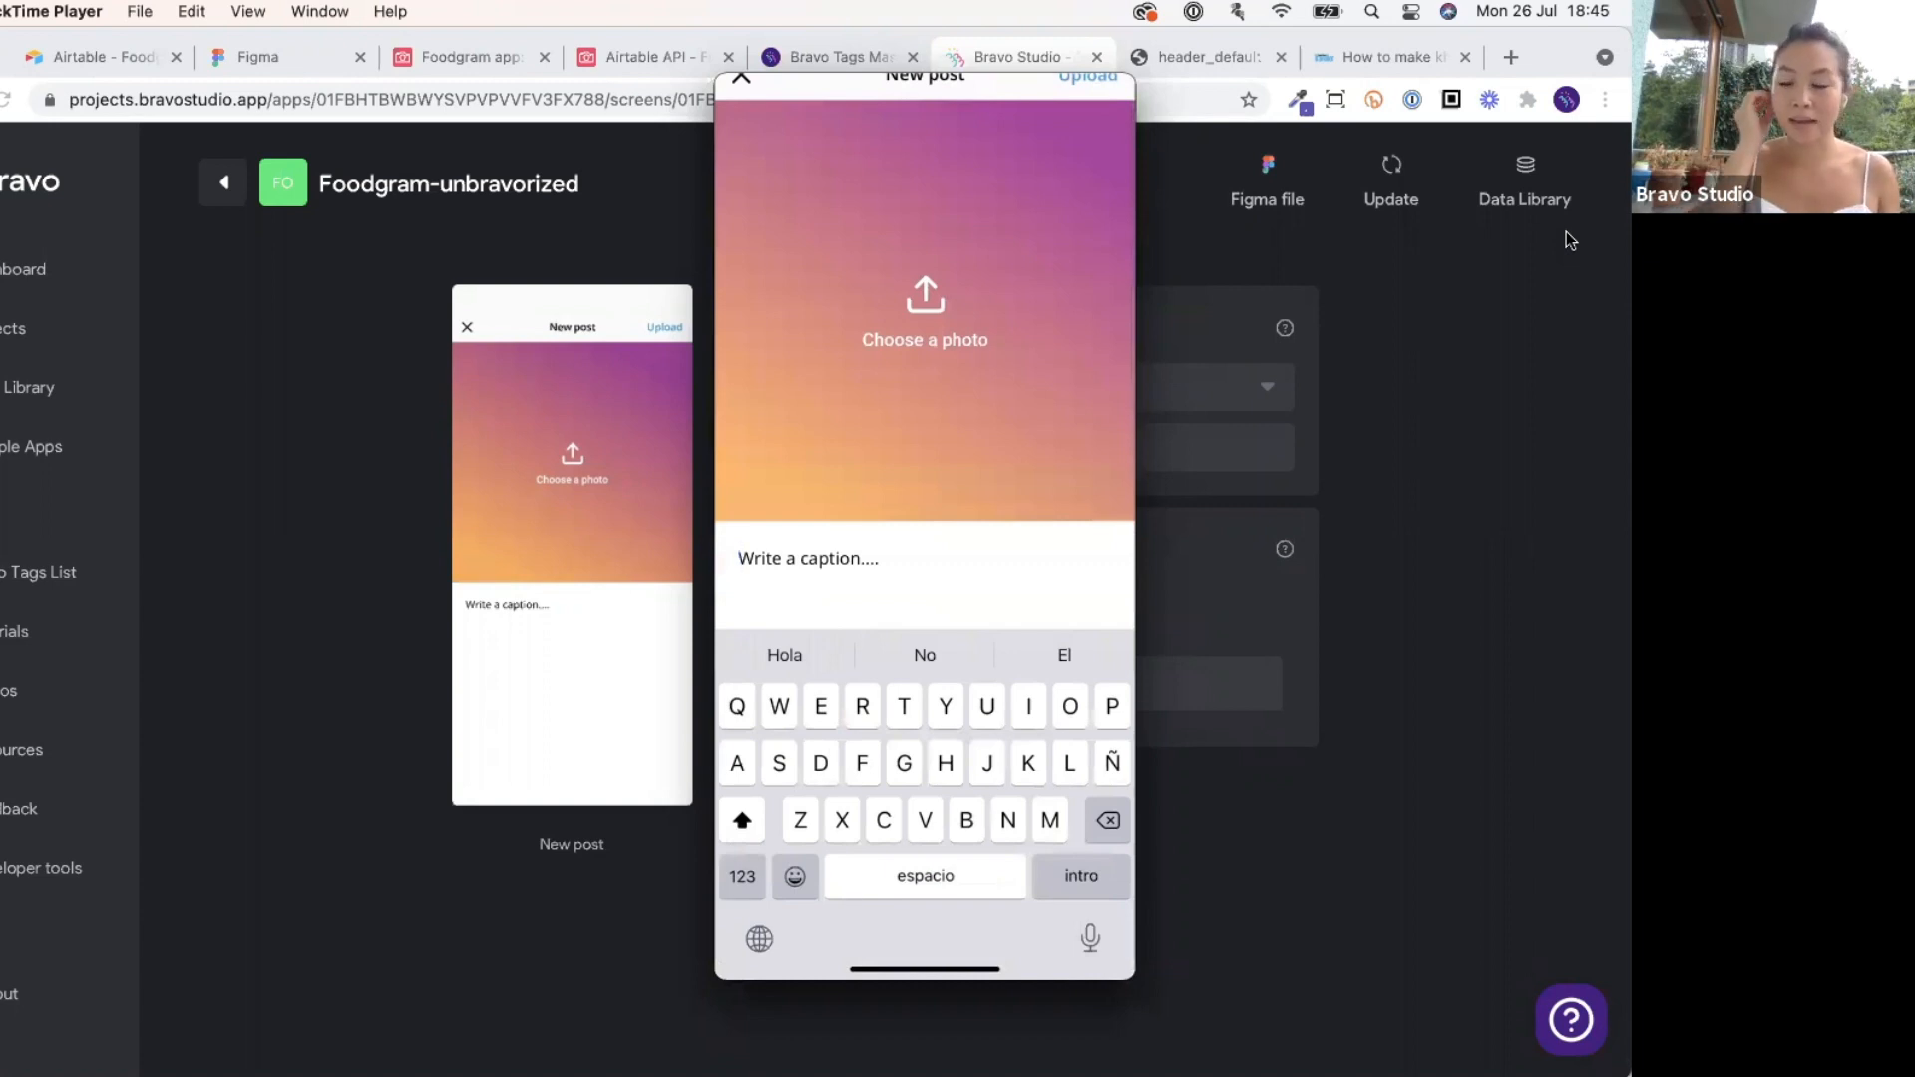
mouse_move(1062, 409)
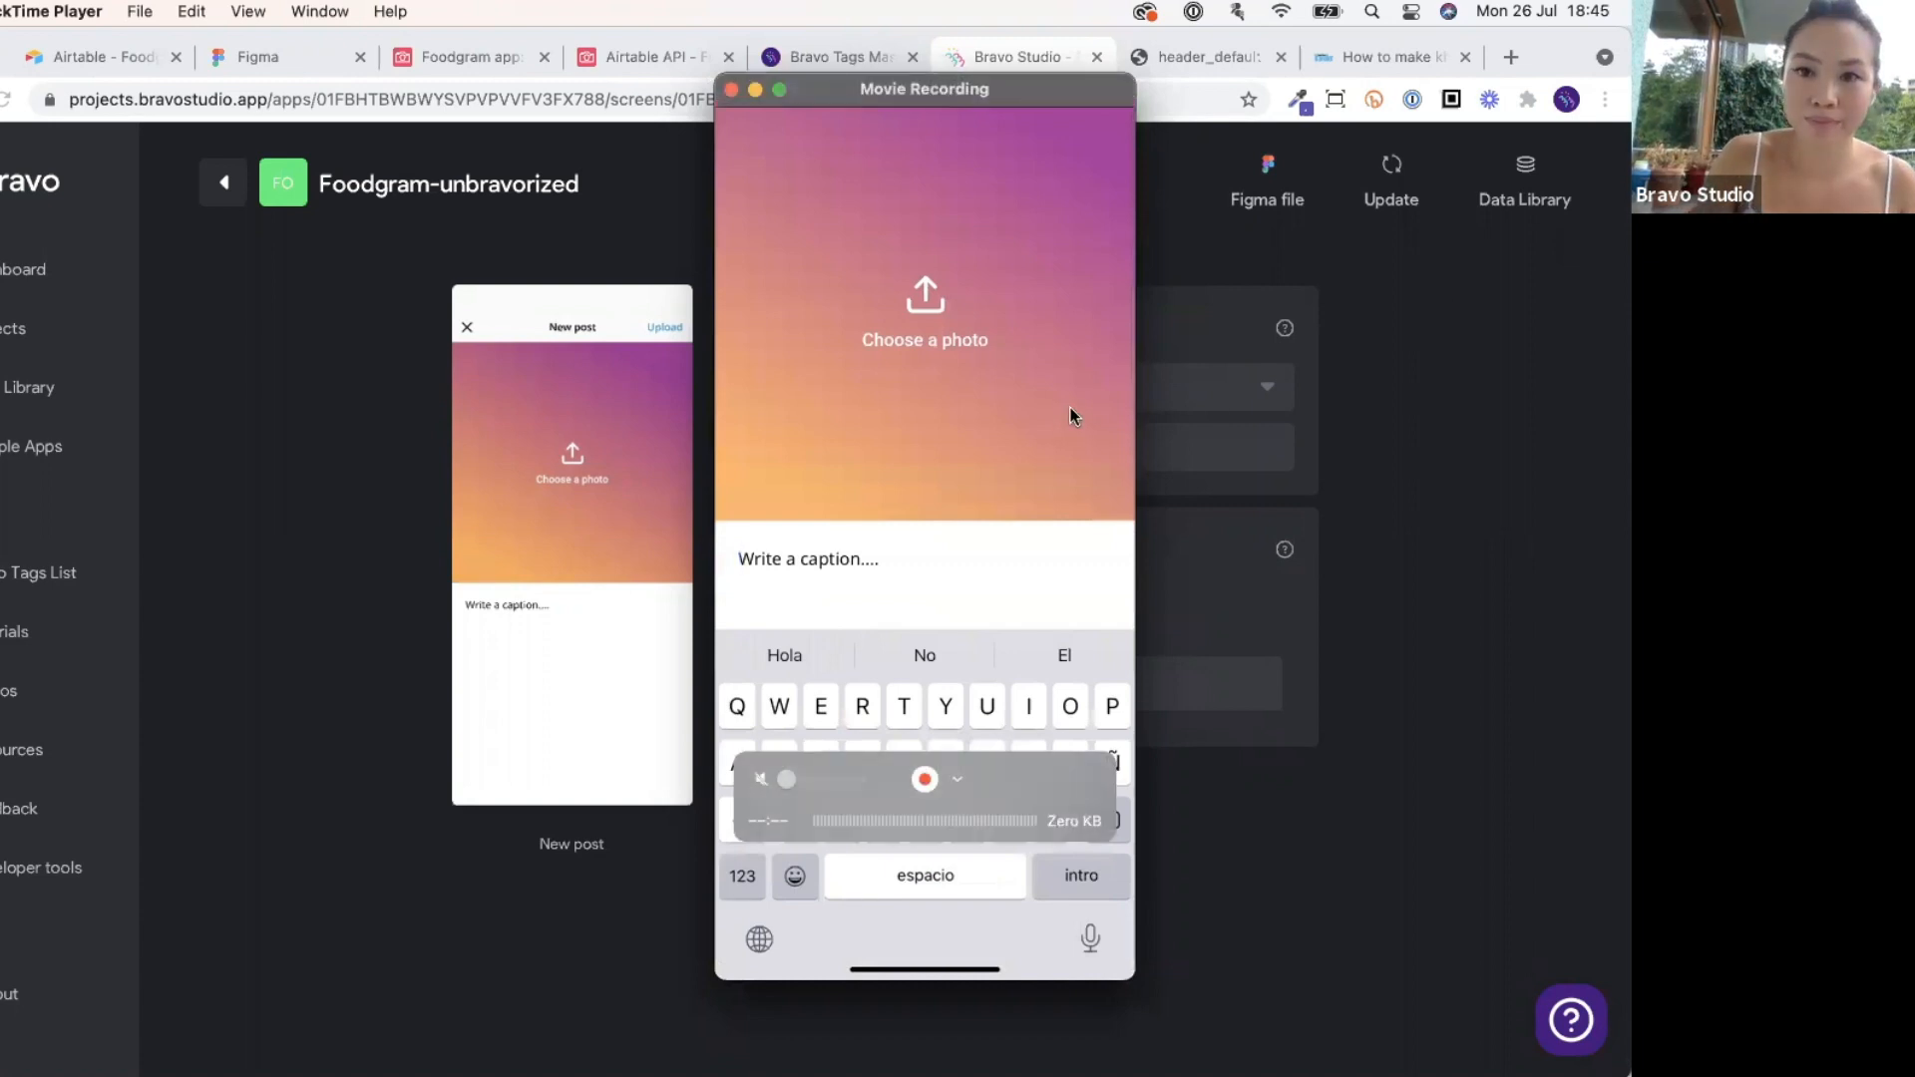
click(1536, 290)
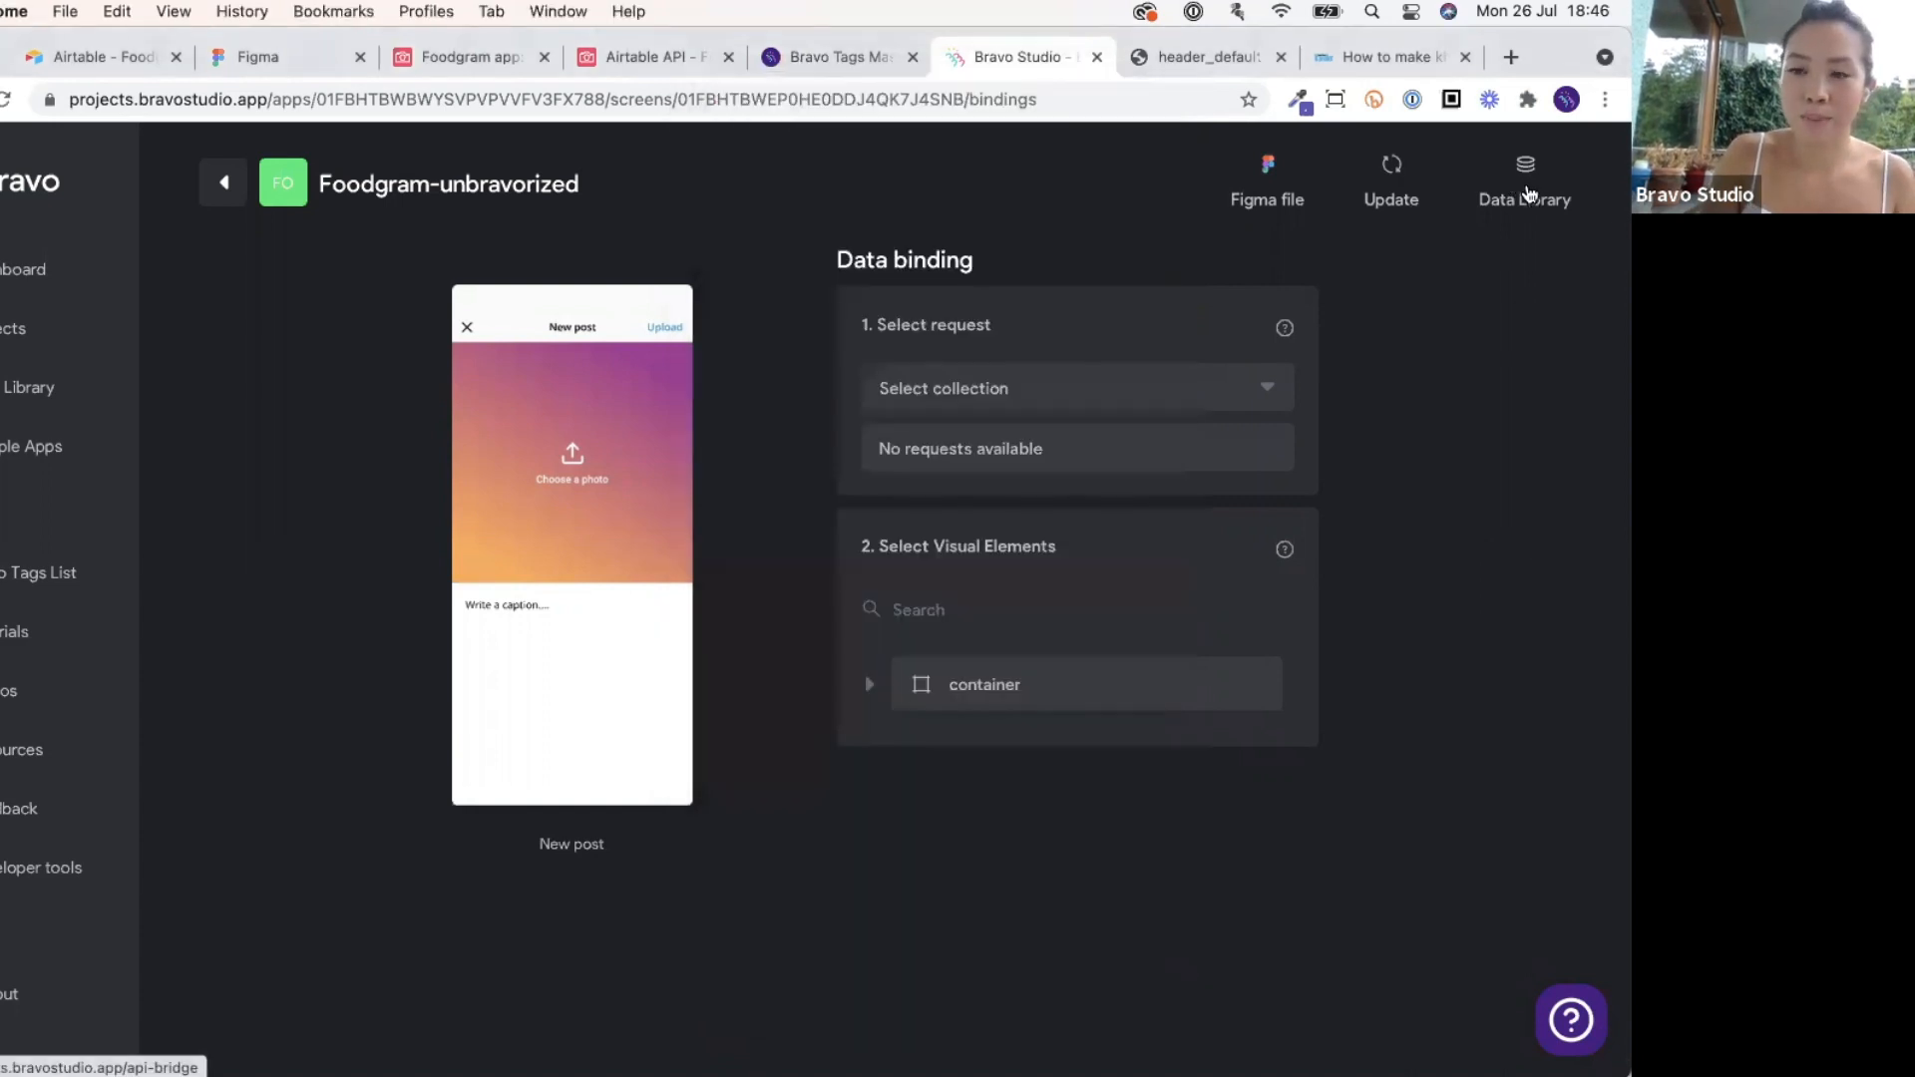
Add a request named 'Create new post' to the Foodgram 2 collection in the Data Library.
click(1526, 189)
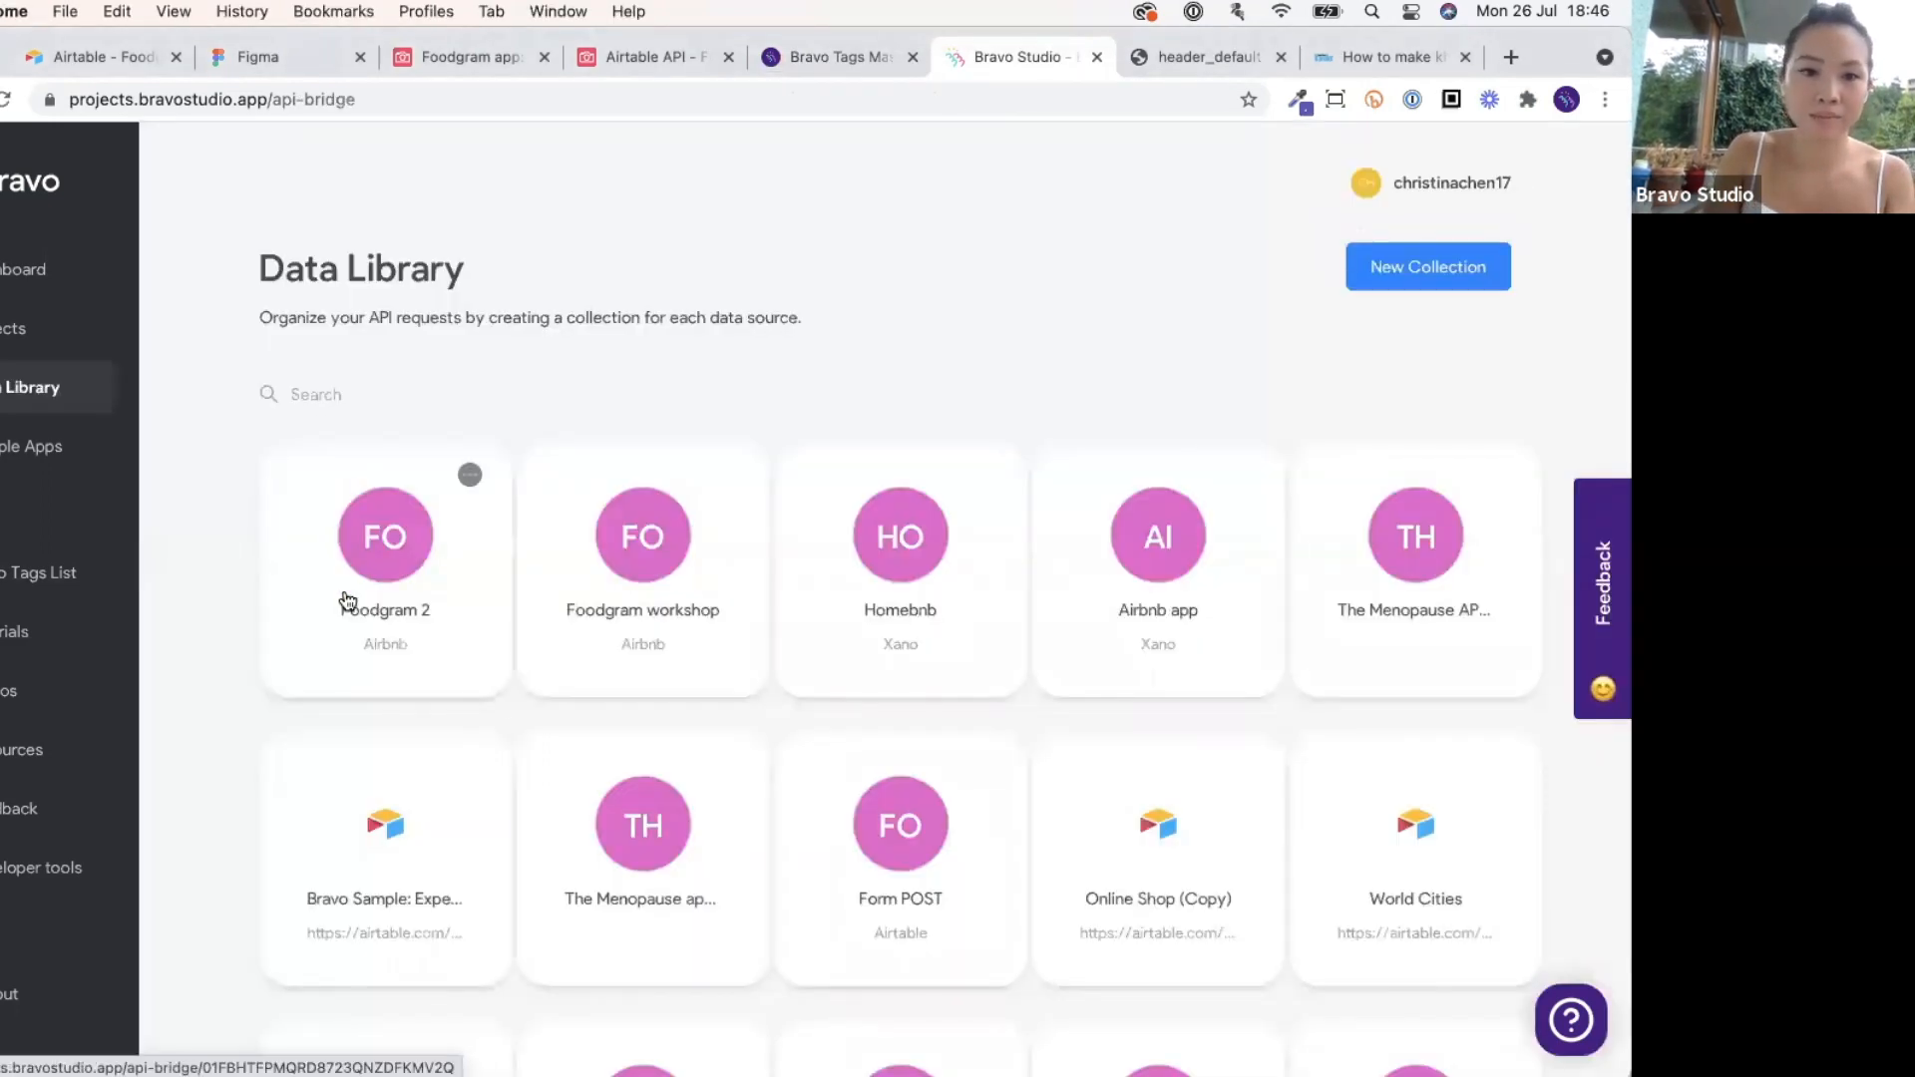
click(346, 600)
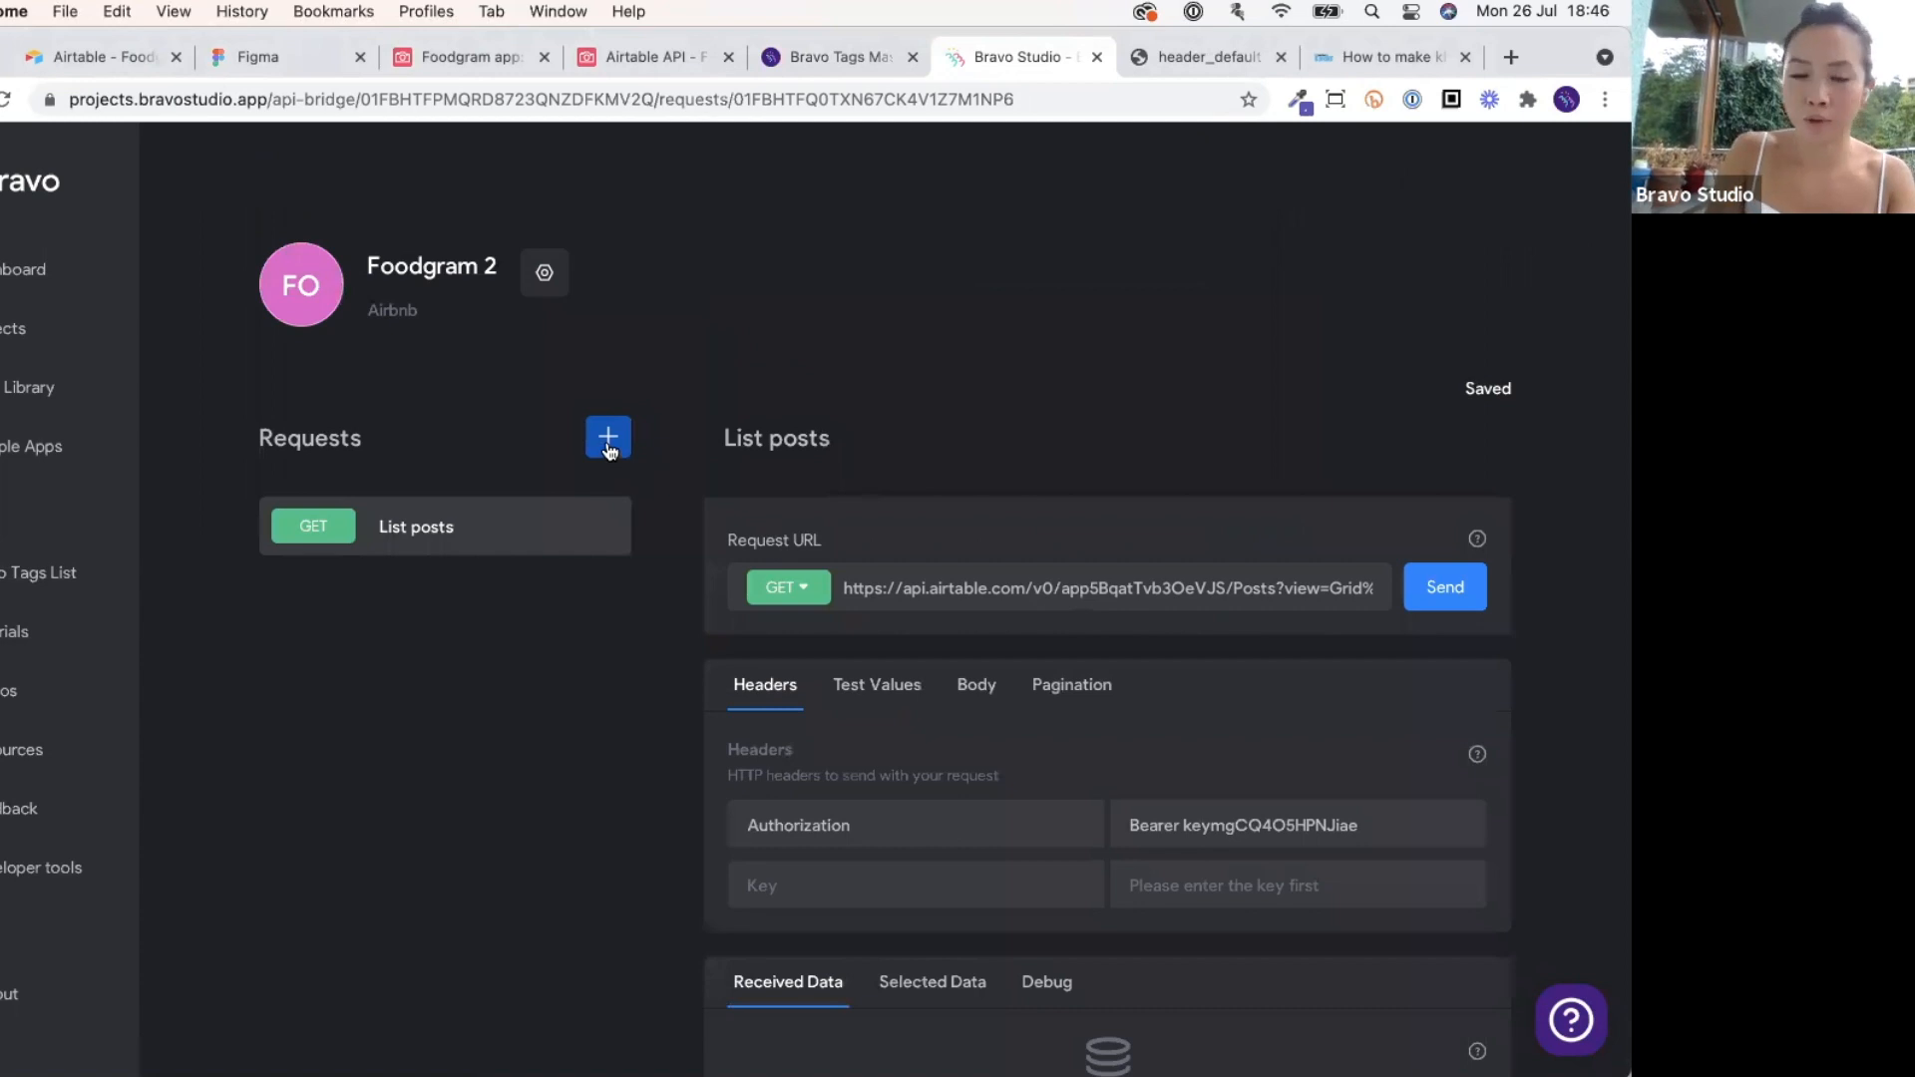
click(609, 437)
click(795, 439)
triple_click(795, 439)
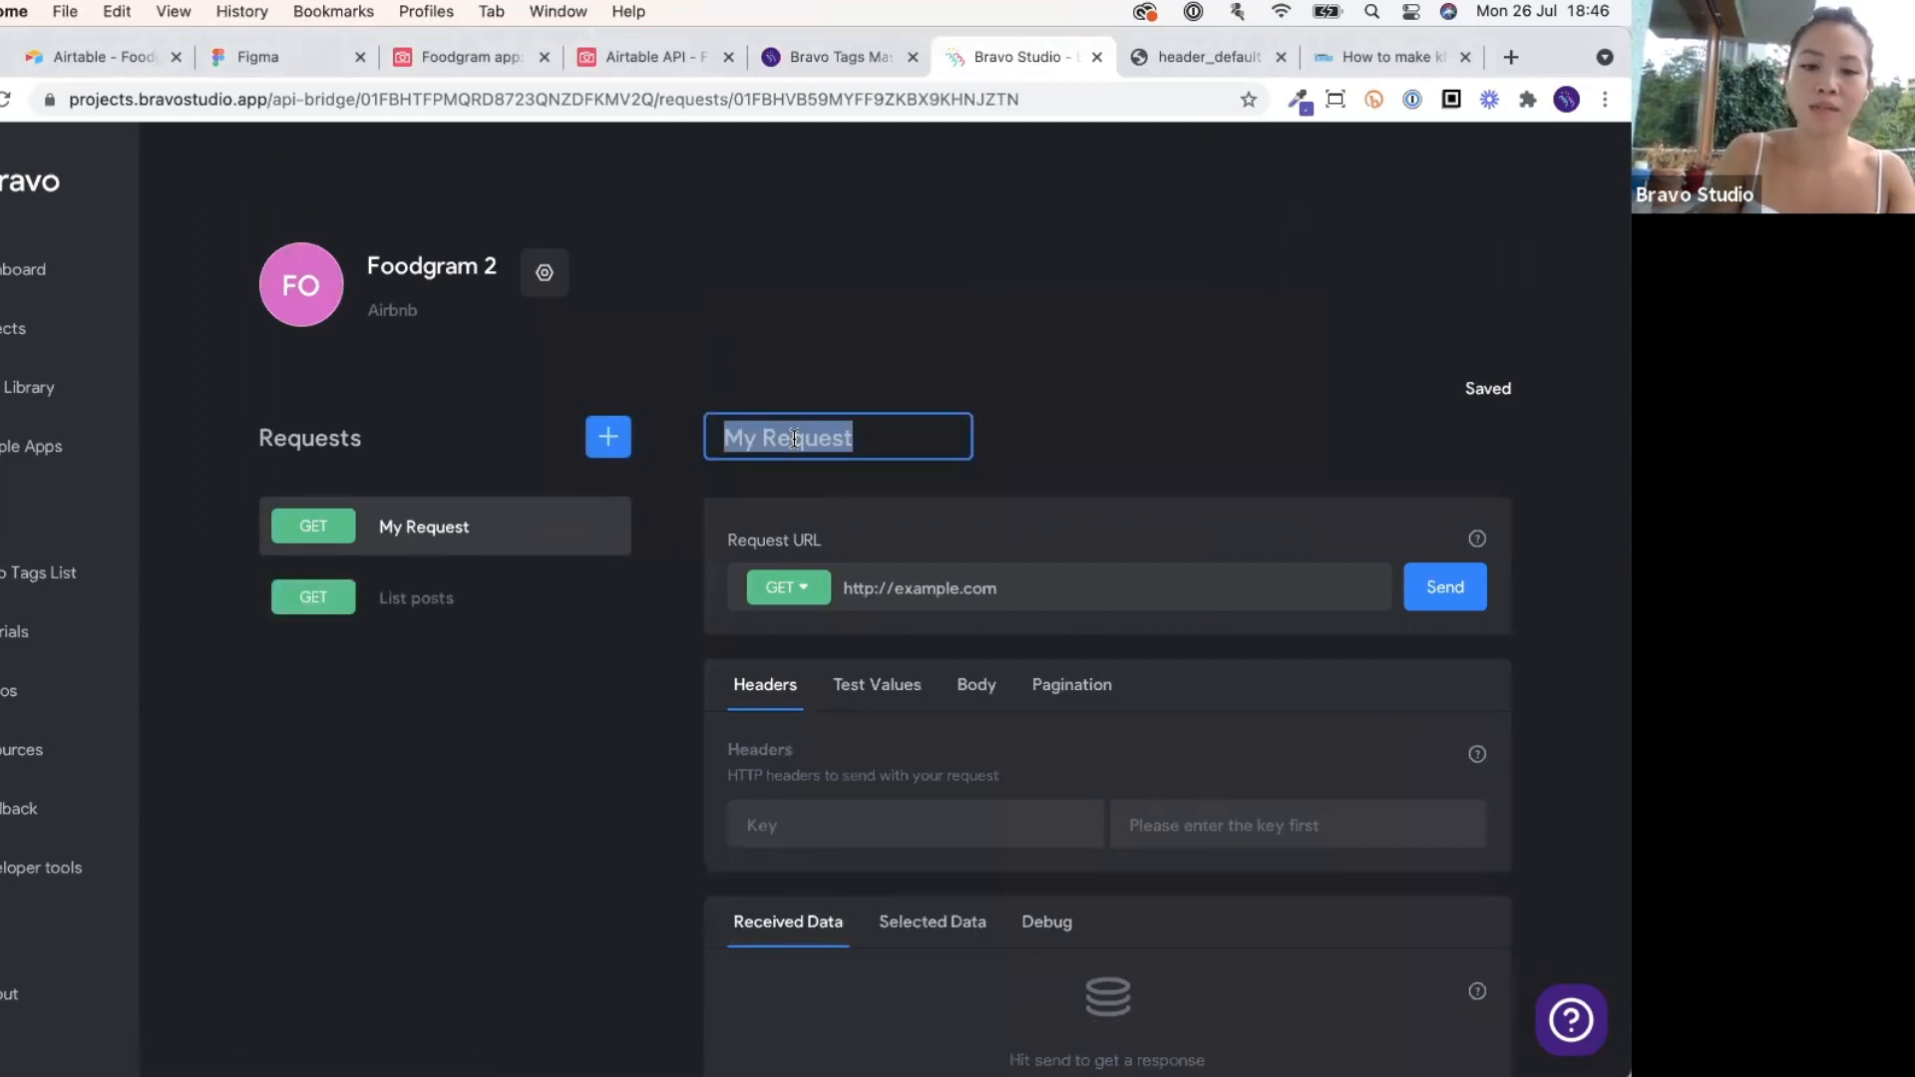
text(Create )
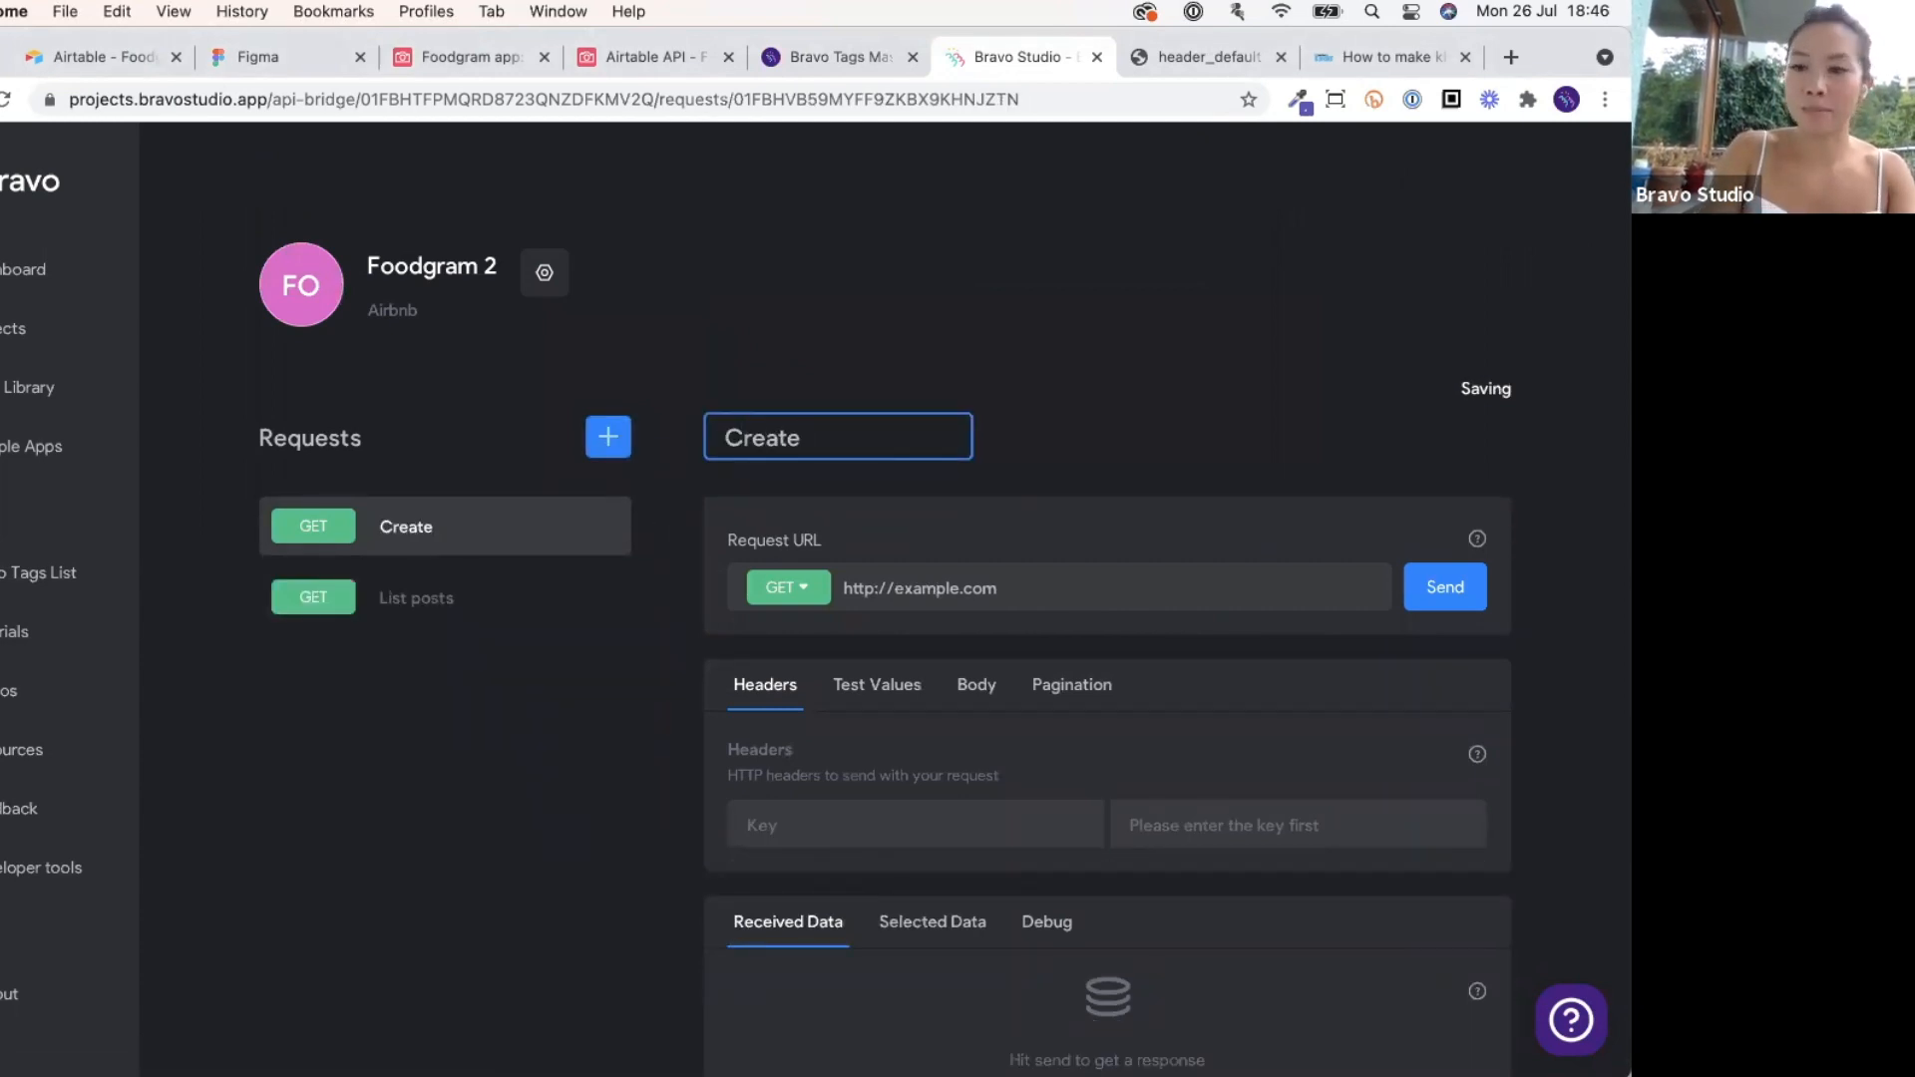
text(a new po)
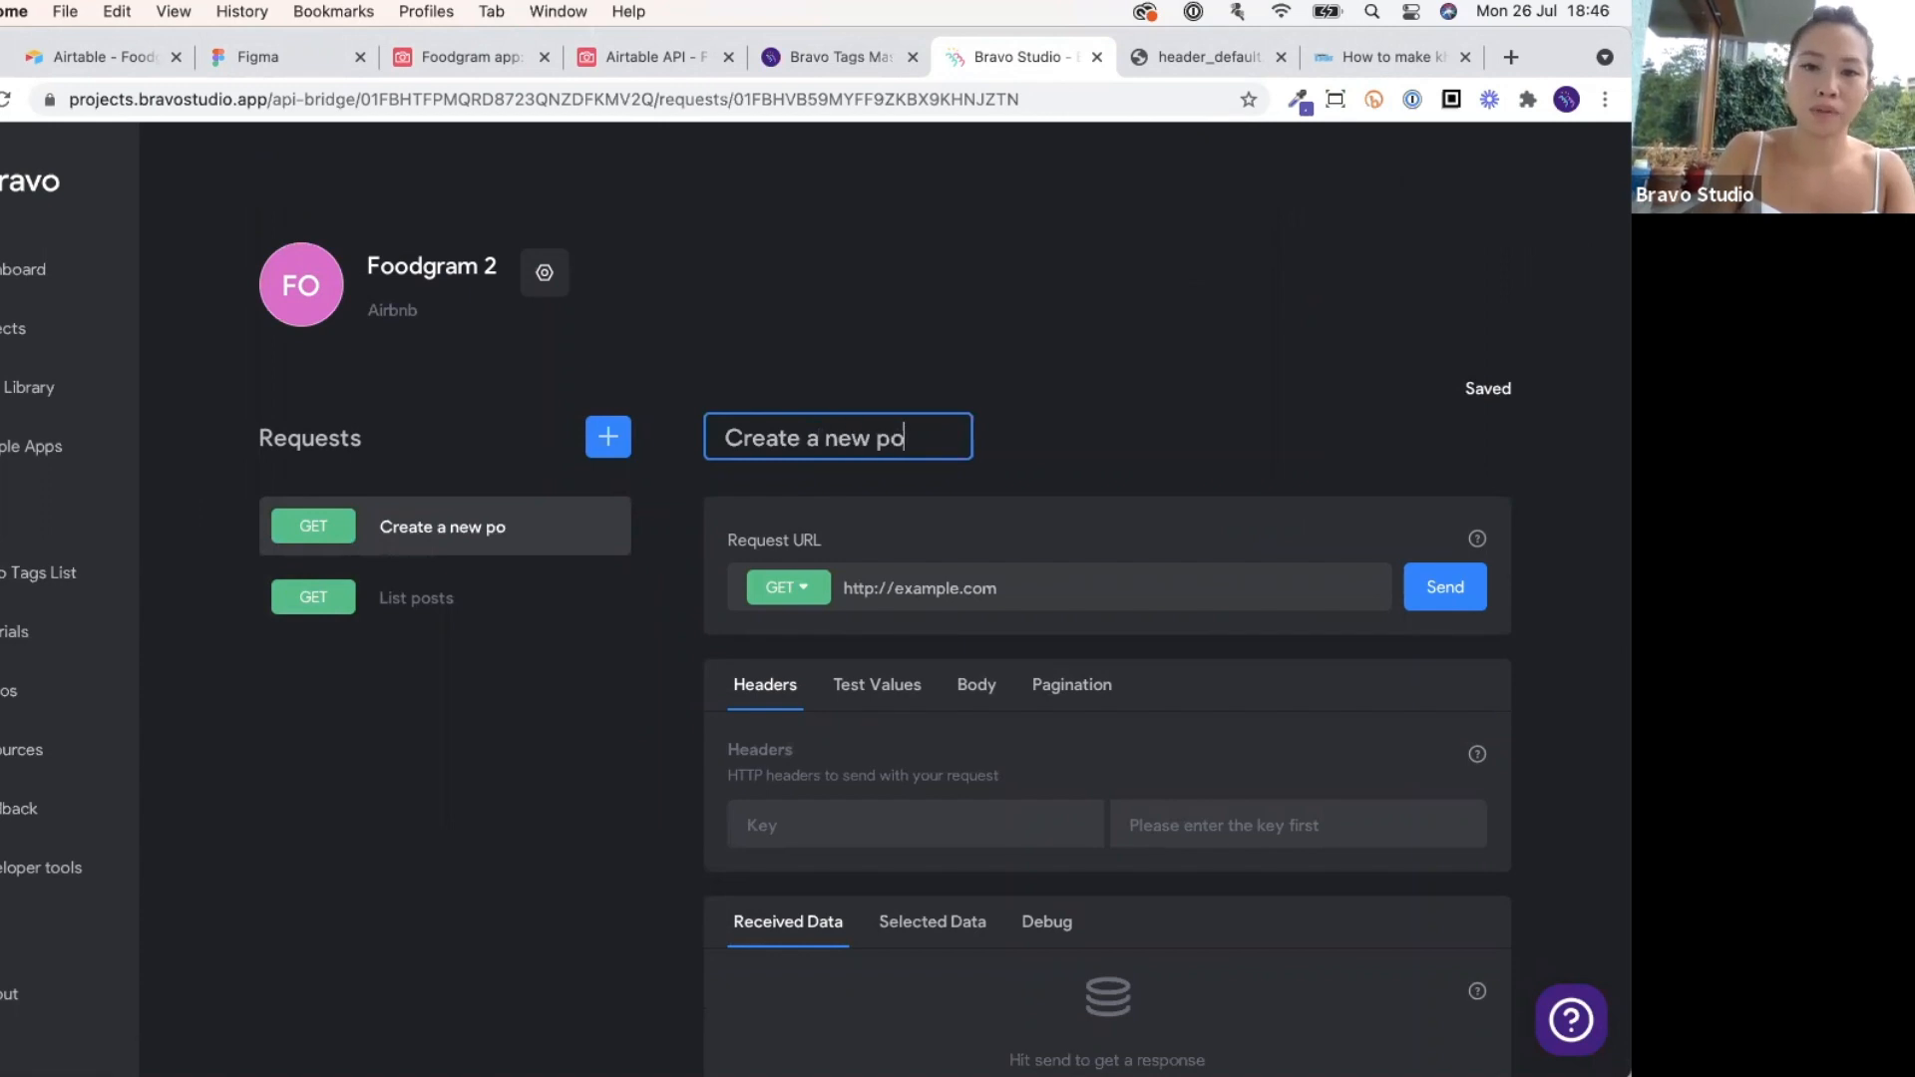
key(BackSpace)
key(BackSpace)
click(897, 440)
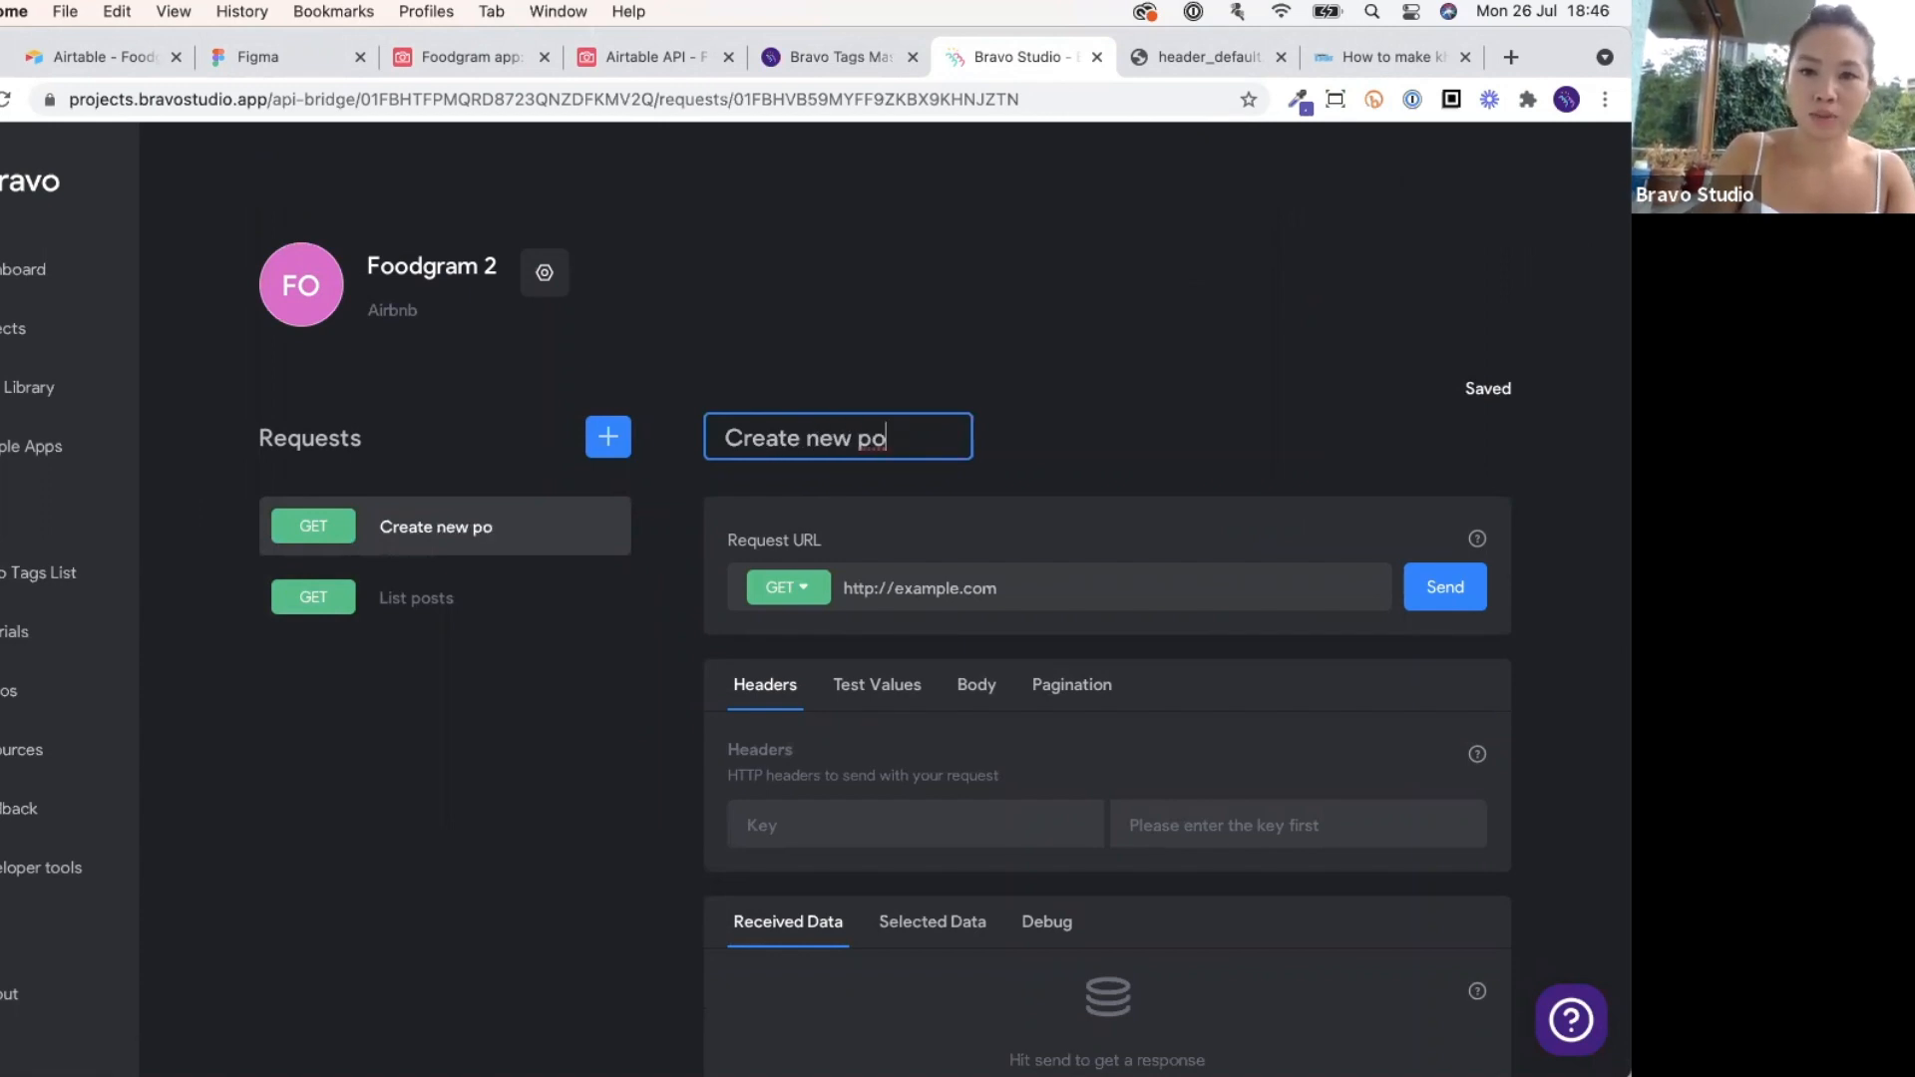
text(st)
click(1081, 420)
scroll(1084, 423, down, 1)
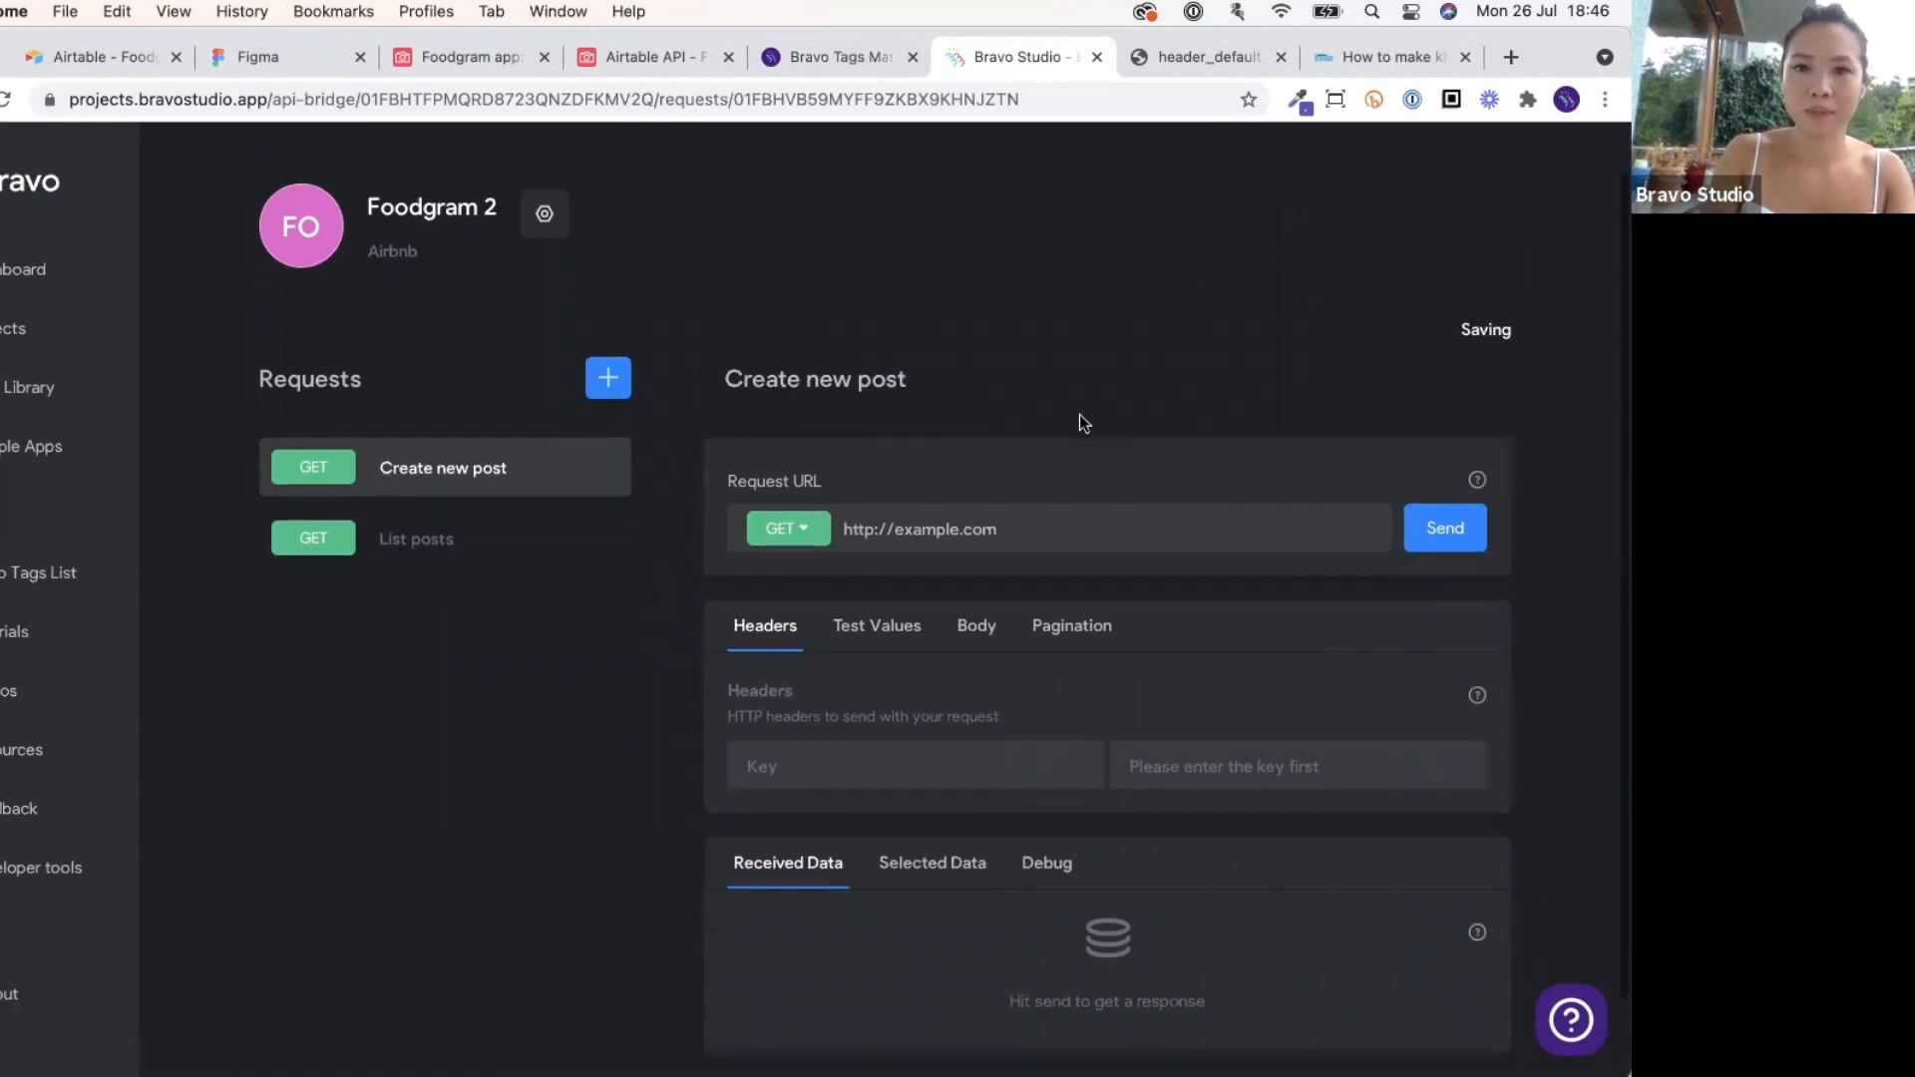
click(660, 69)
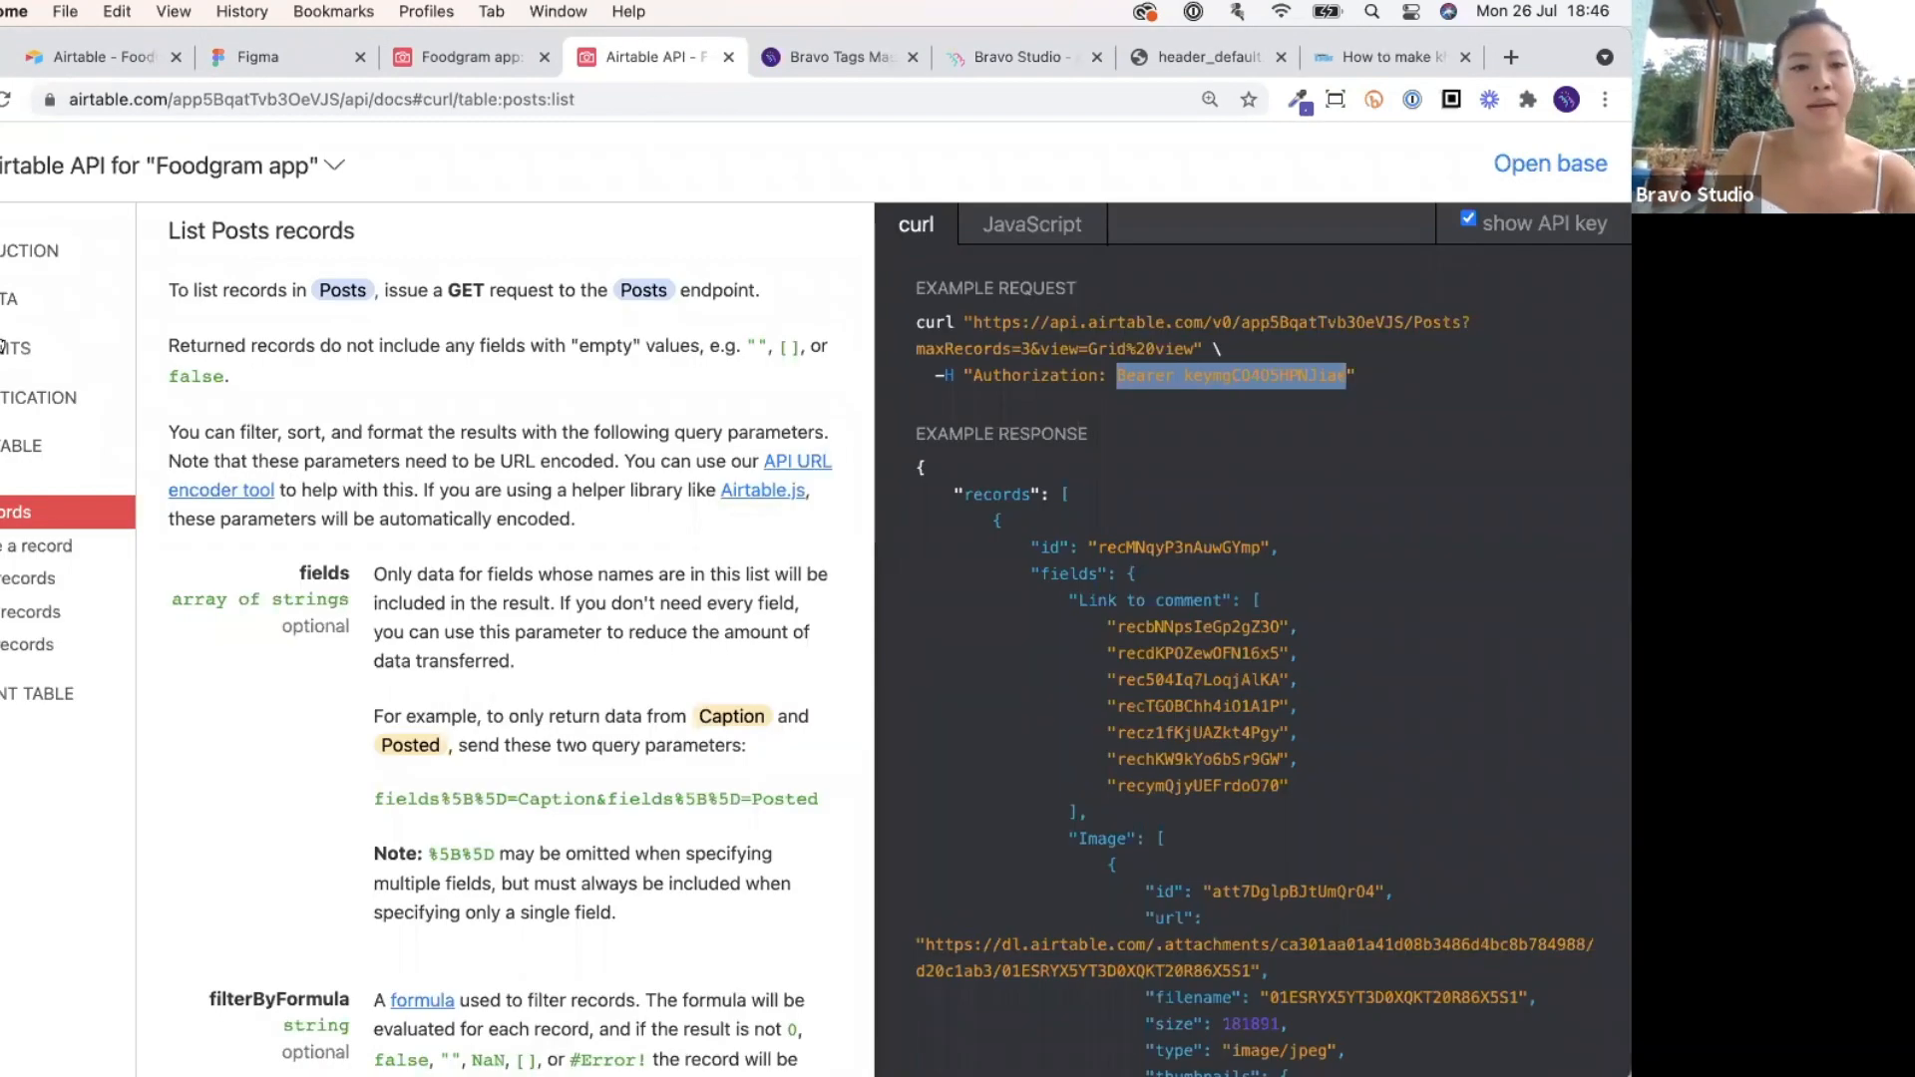
Copy the Posts endpoint URL from Airtable's create-records docs and glance at the Posts table.
click(40, 584)
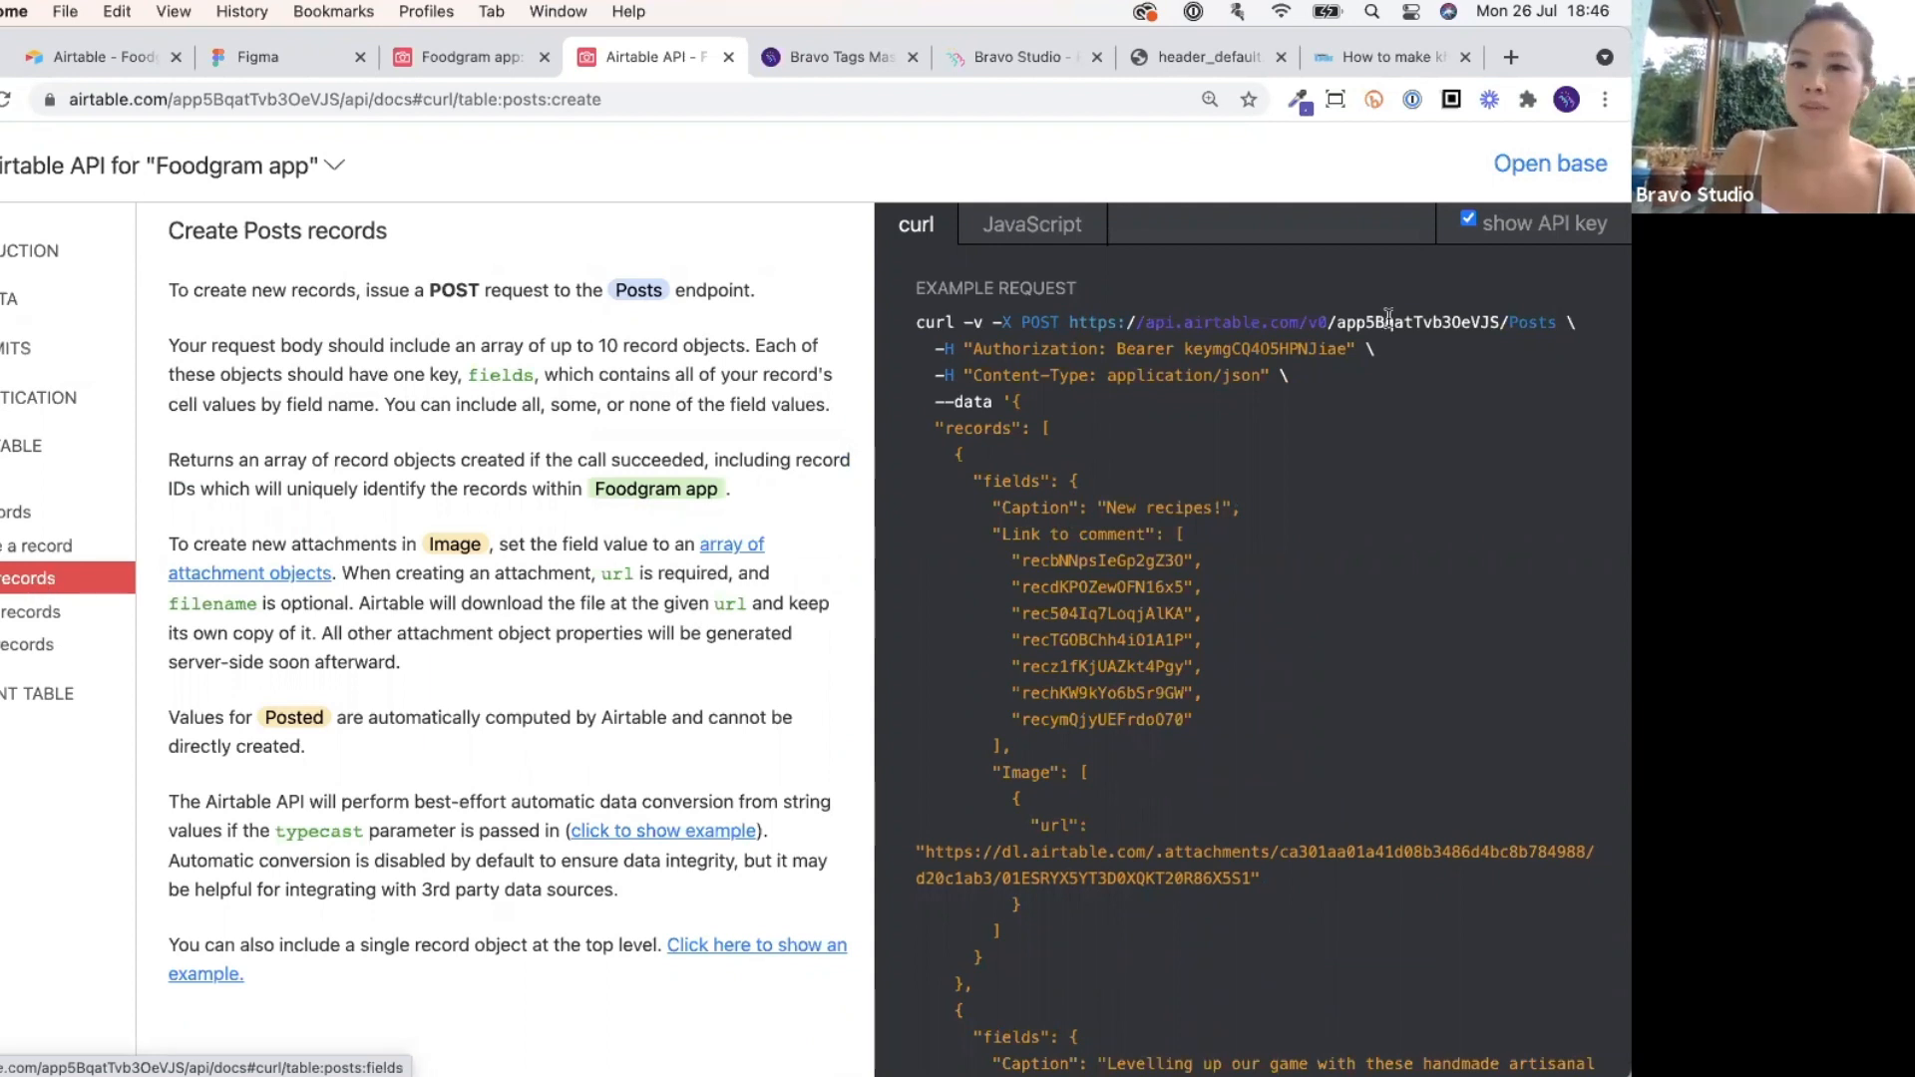
drag(1063, 322, 1552, 322)
key(super+c)
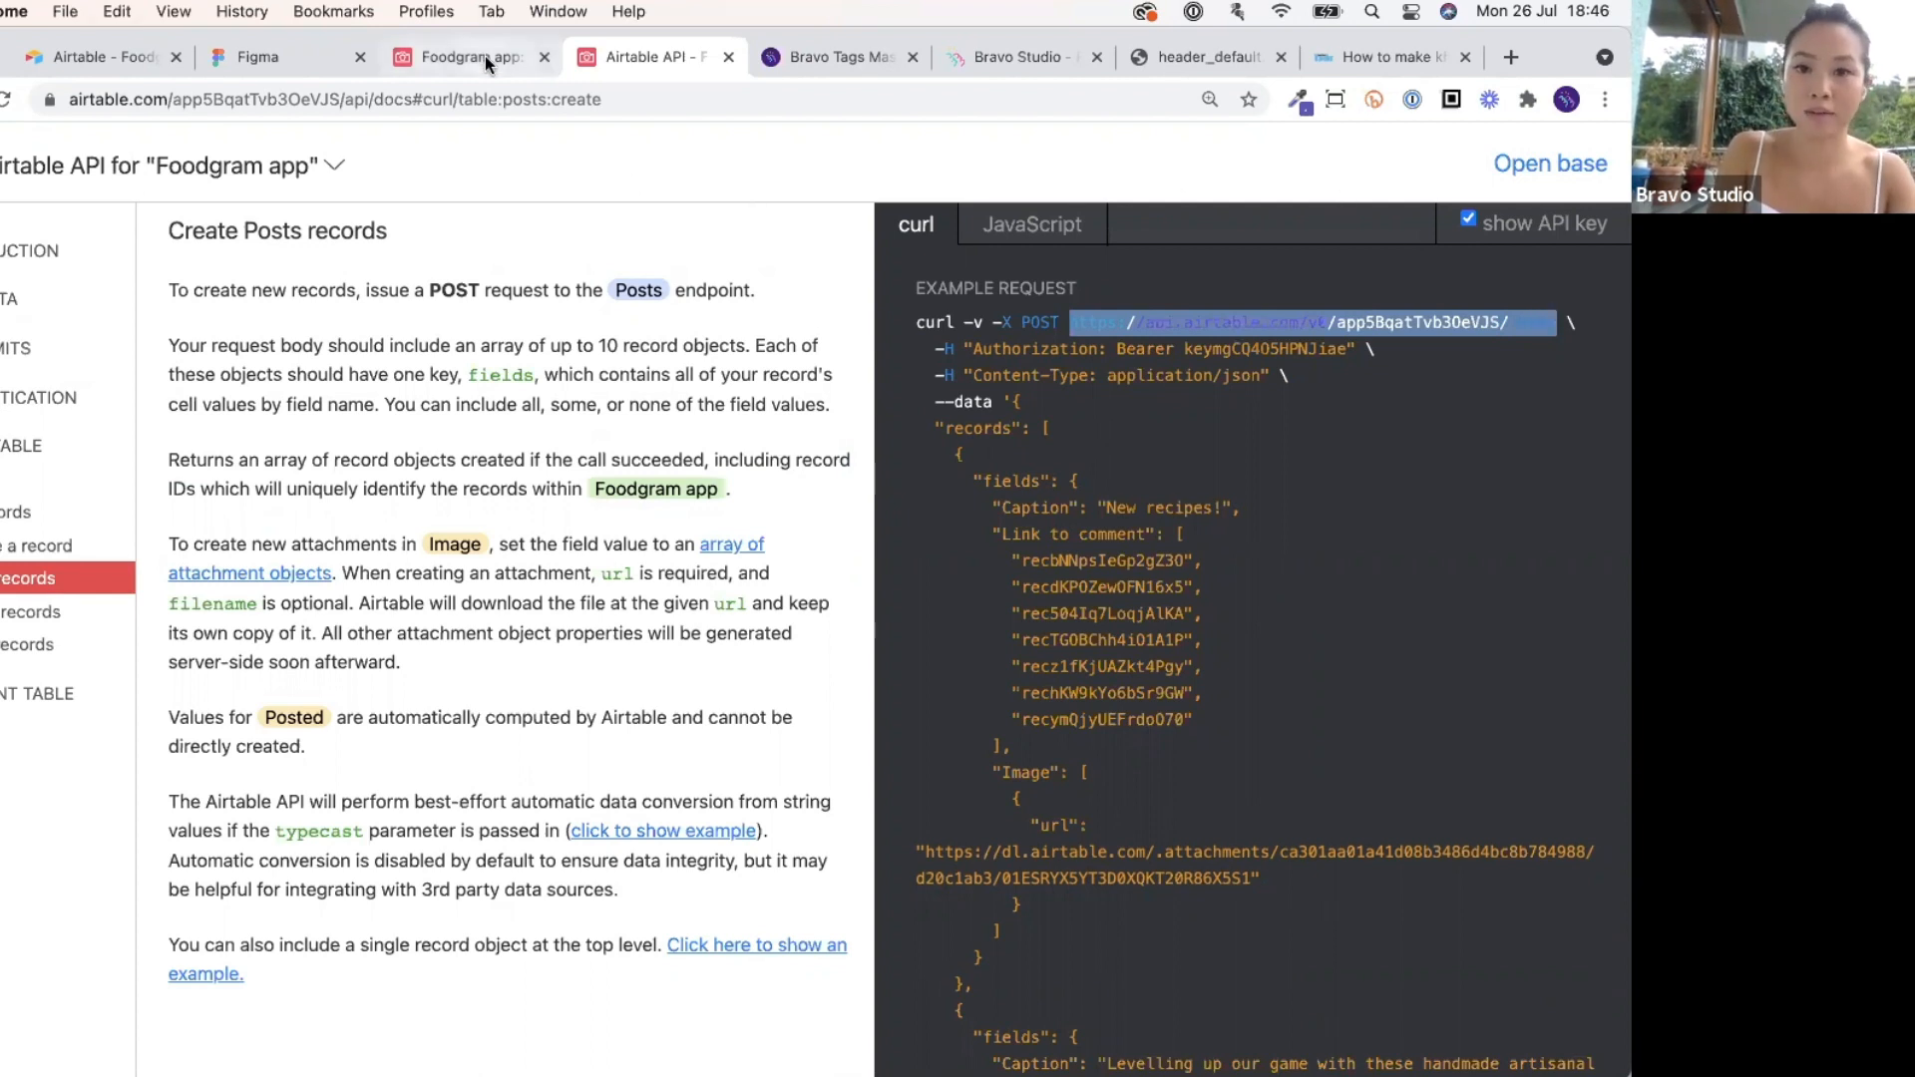
click(490, 64)
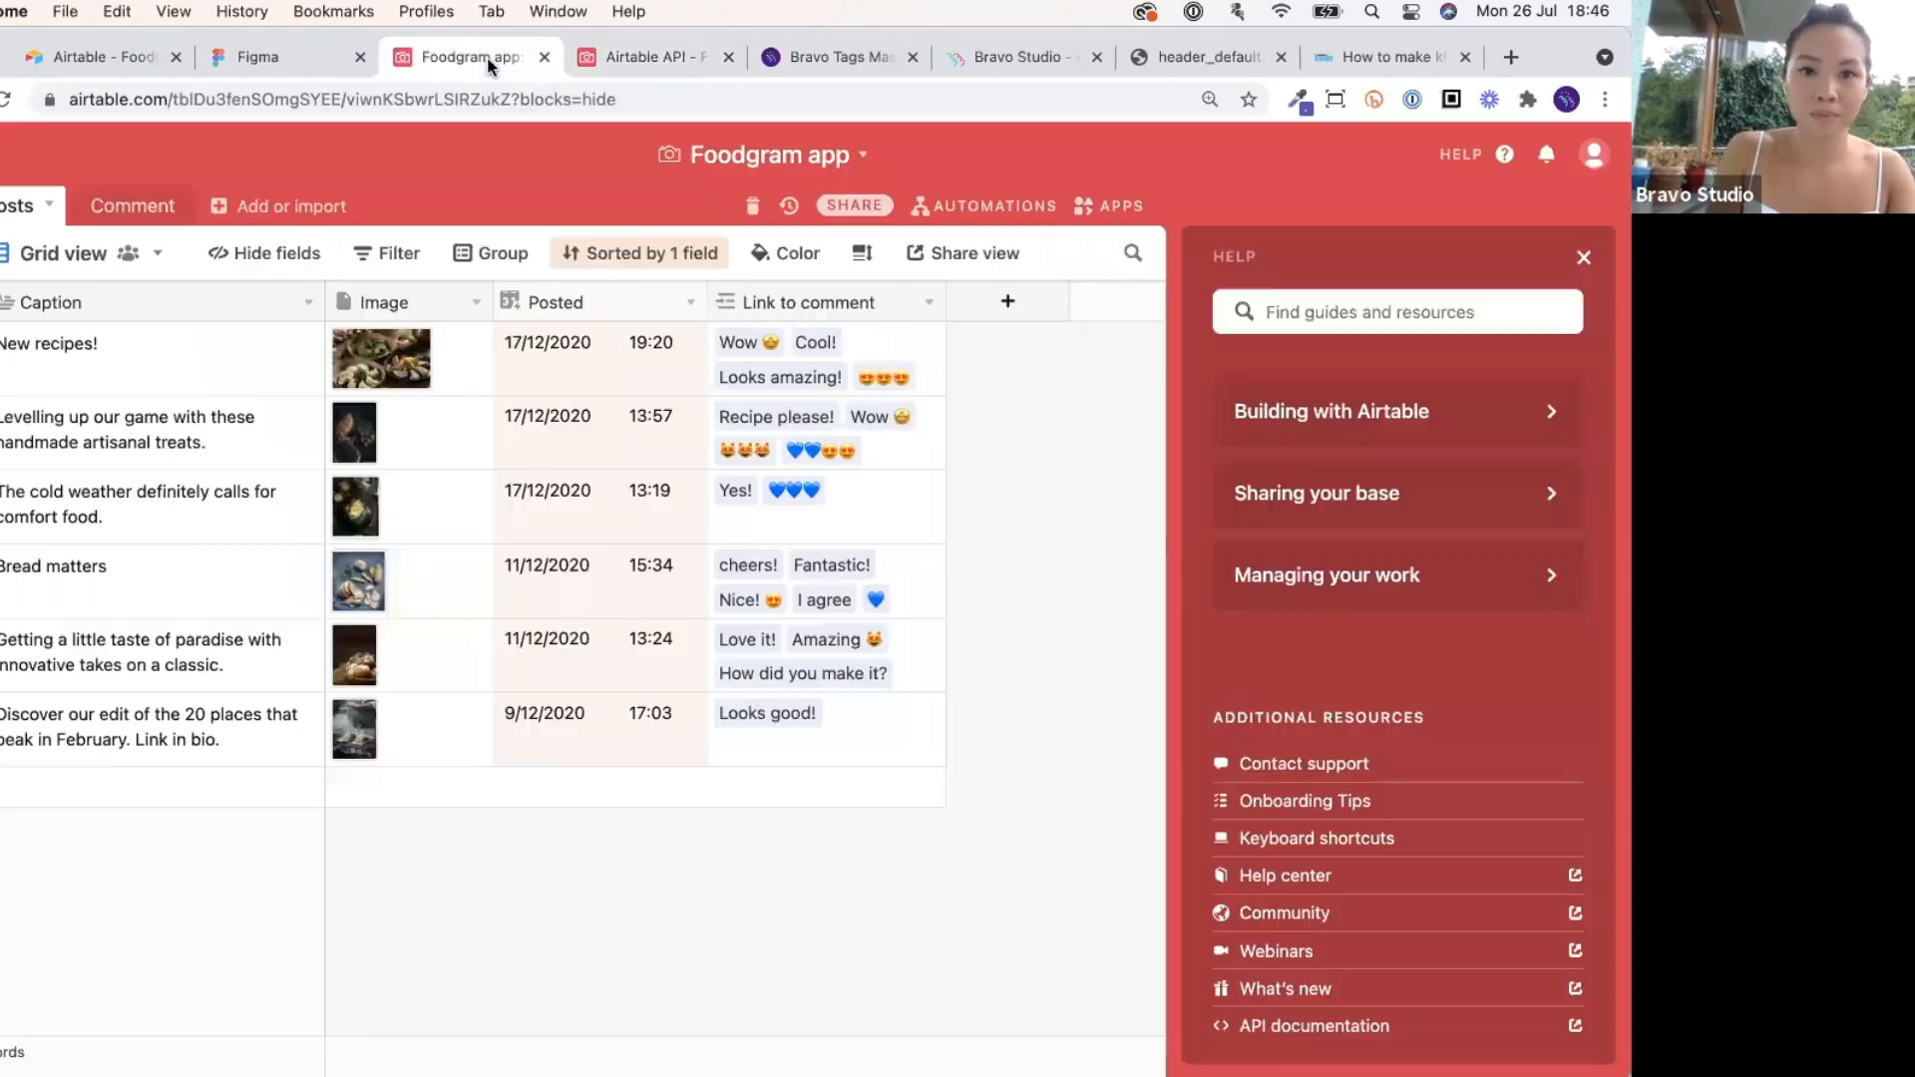
Set Create new post's request URL to the Airtable Posts endpoint with method POST.
click(970, 57)
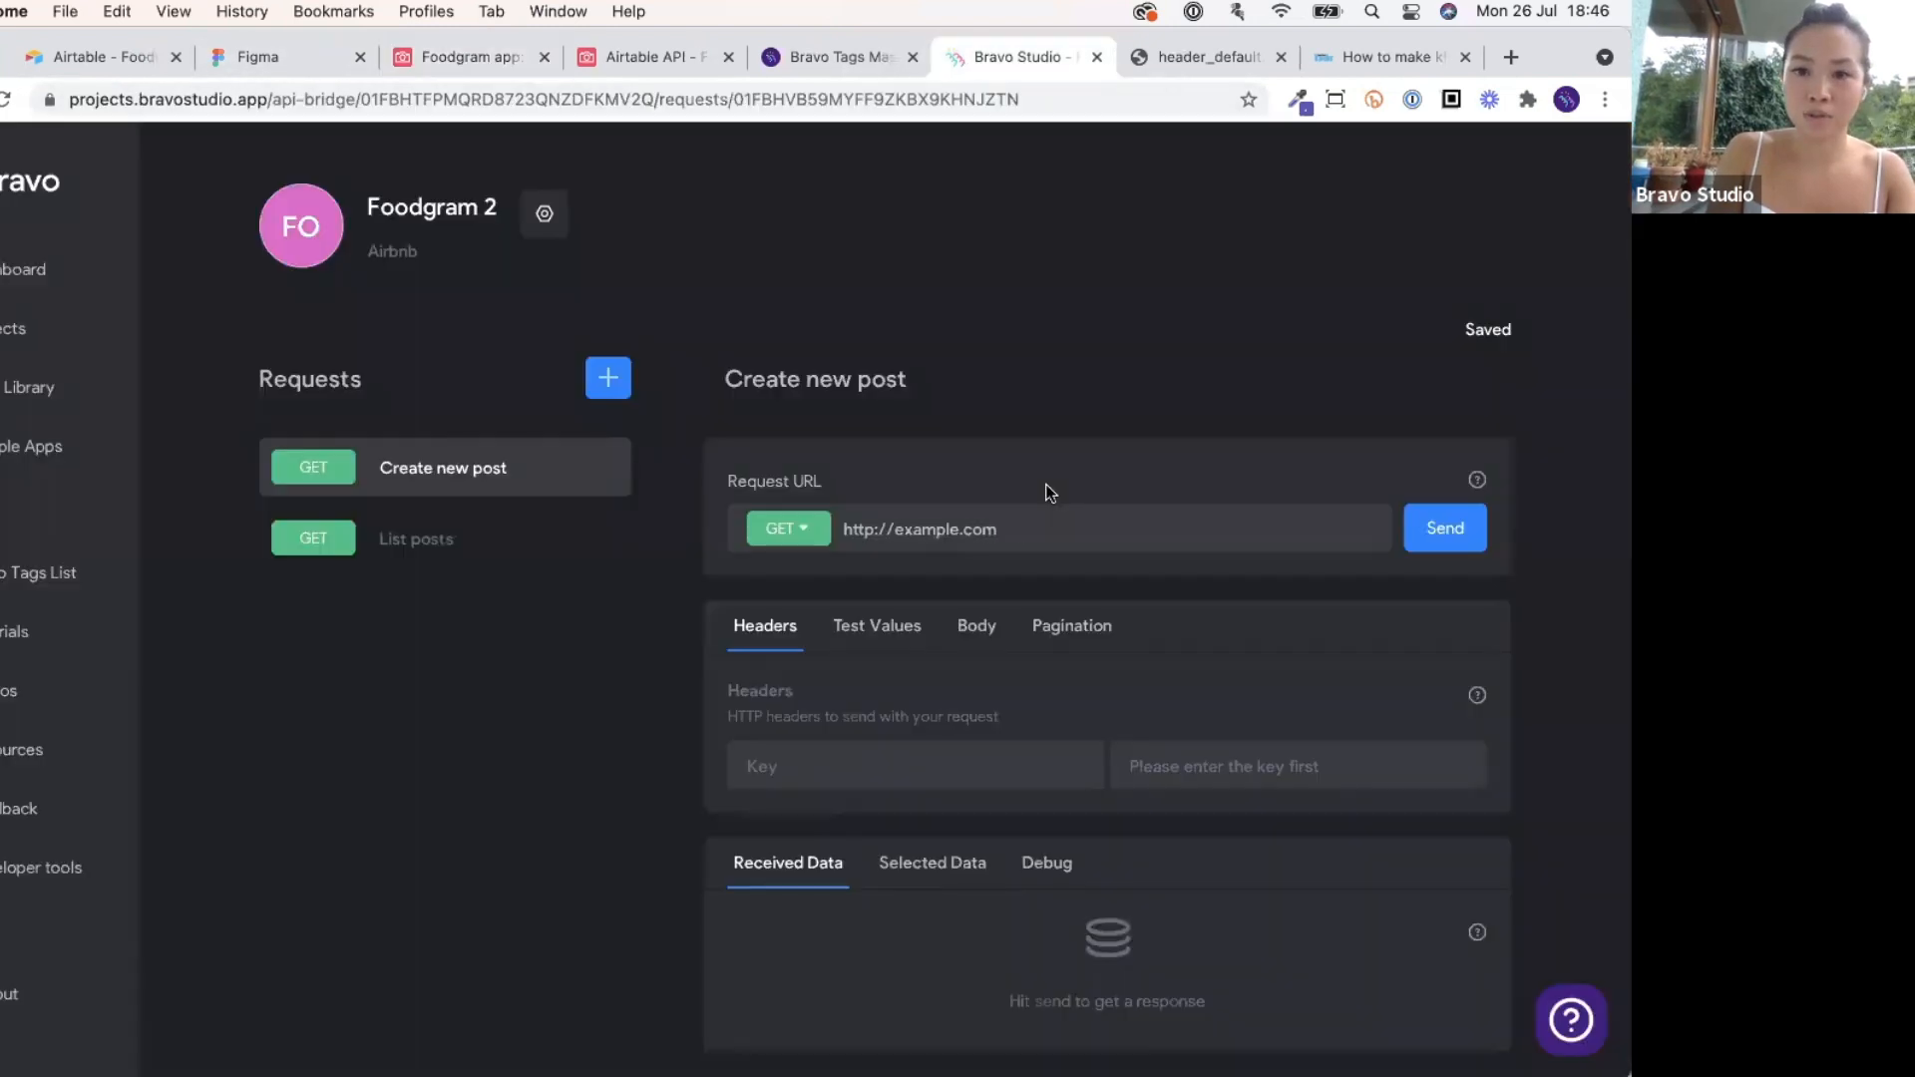
key(super+v)
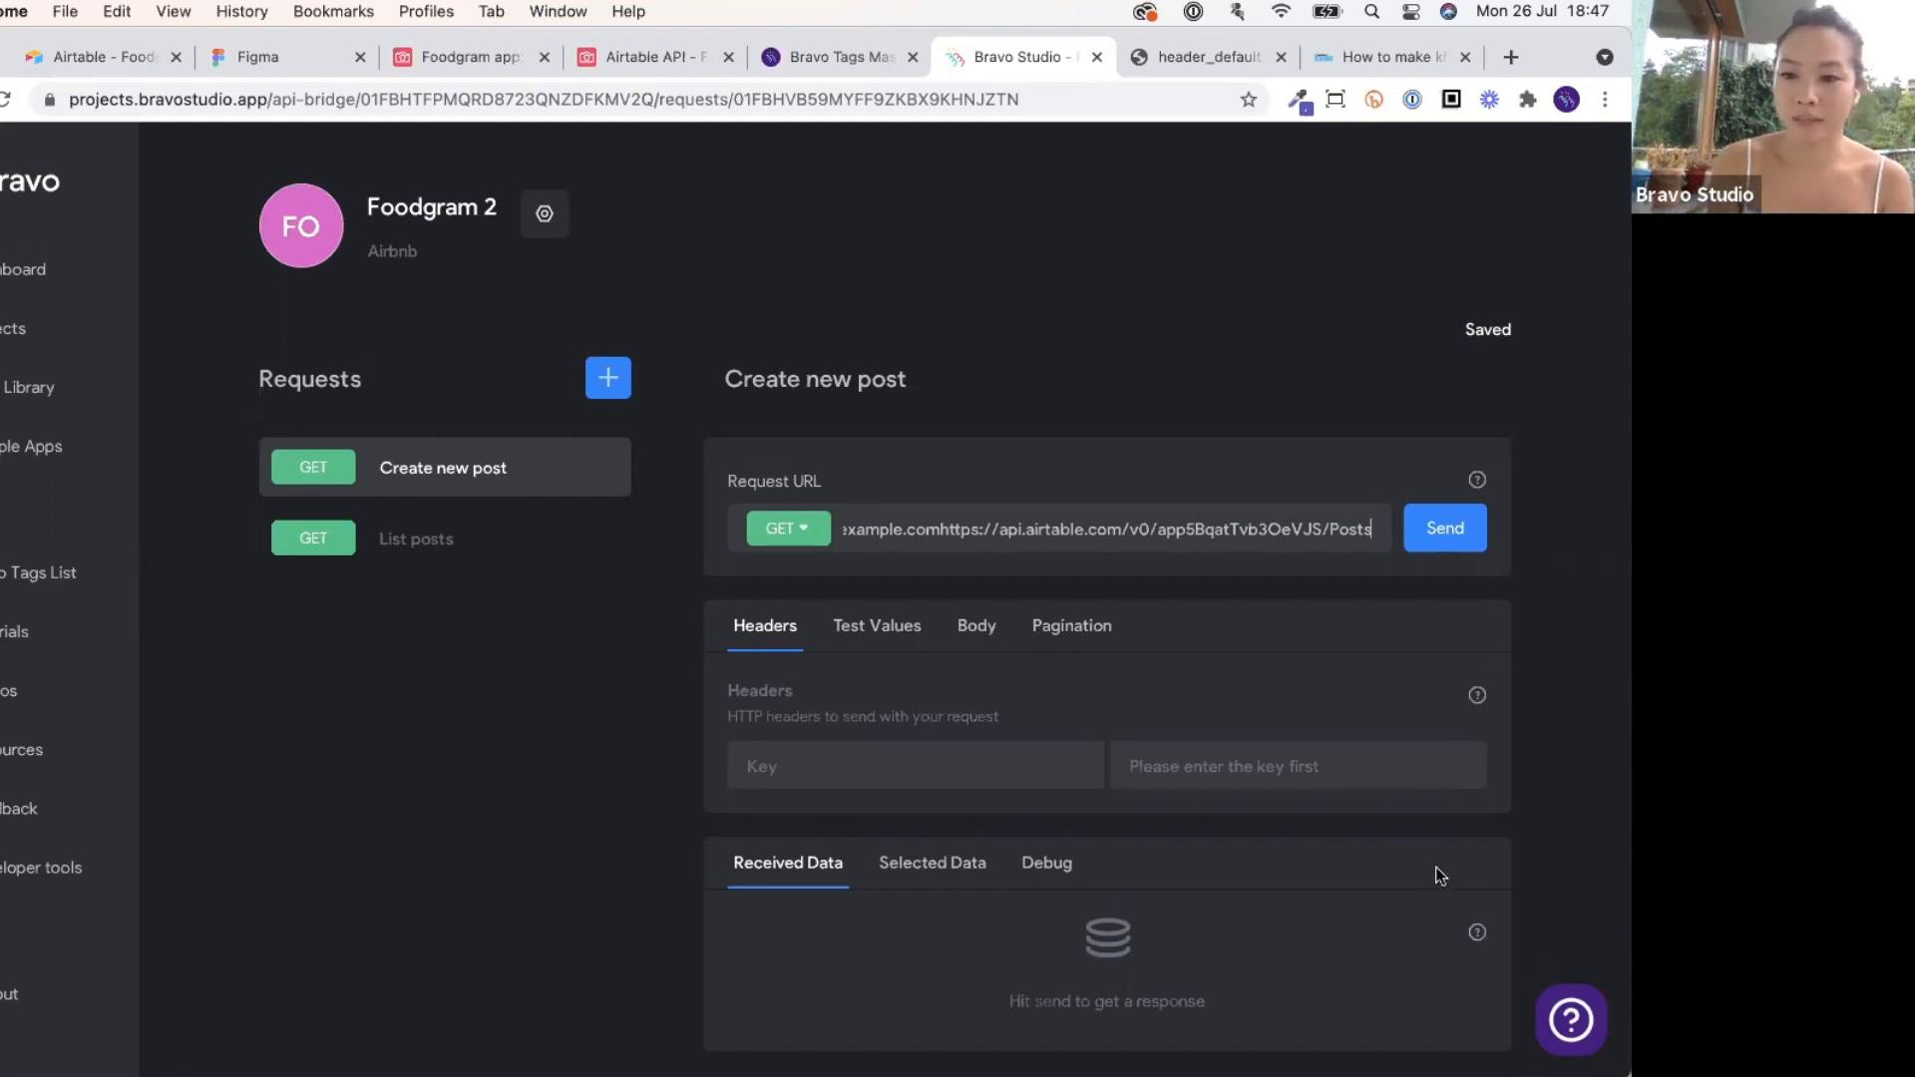
click(1050, 590)
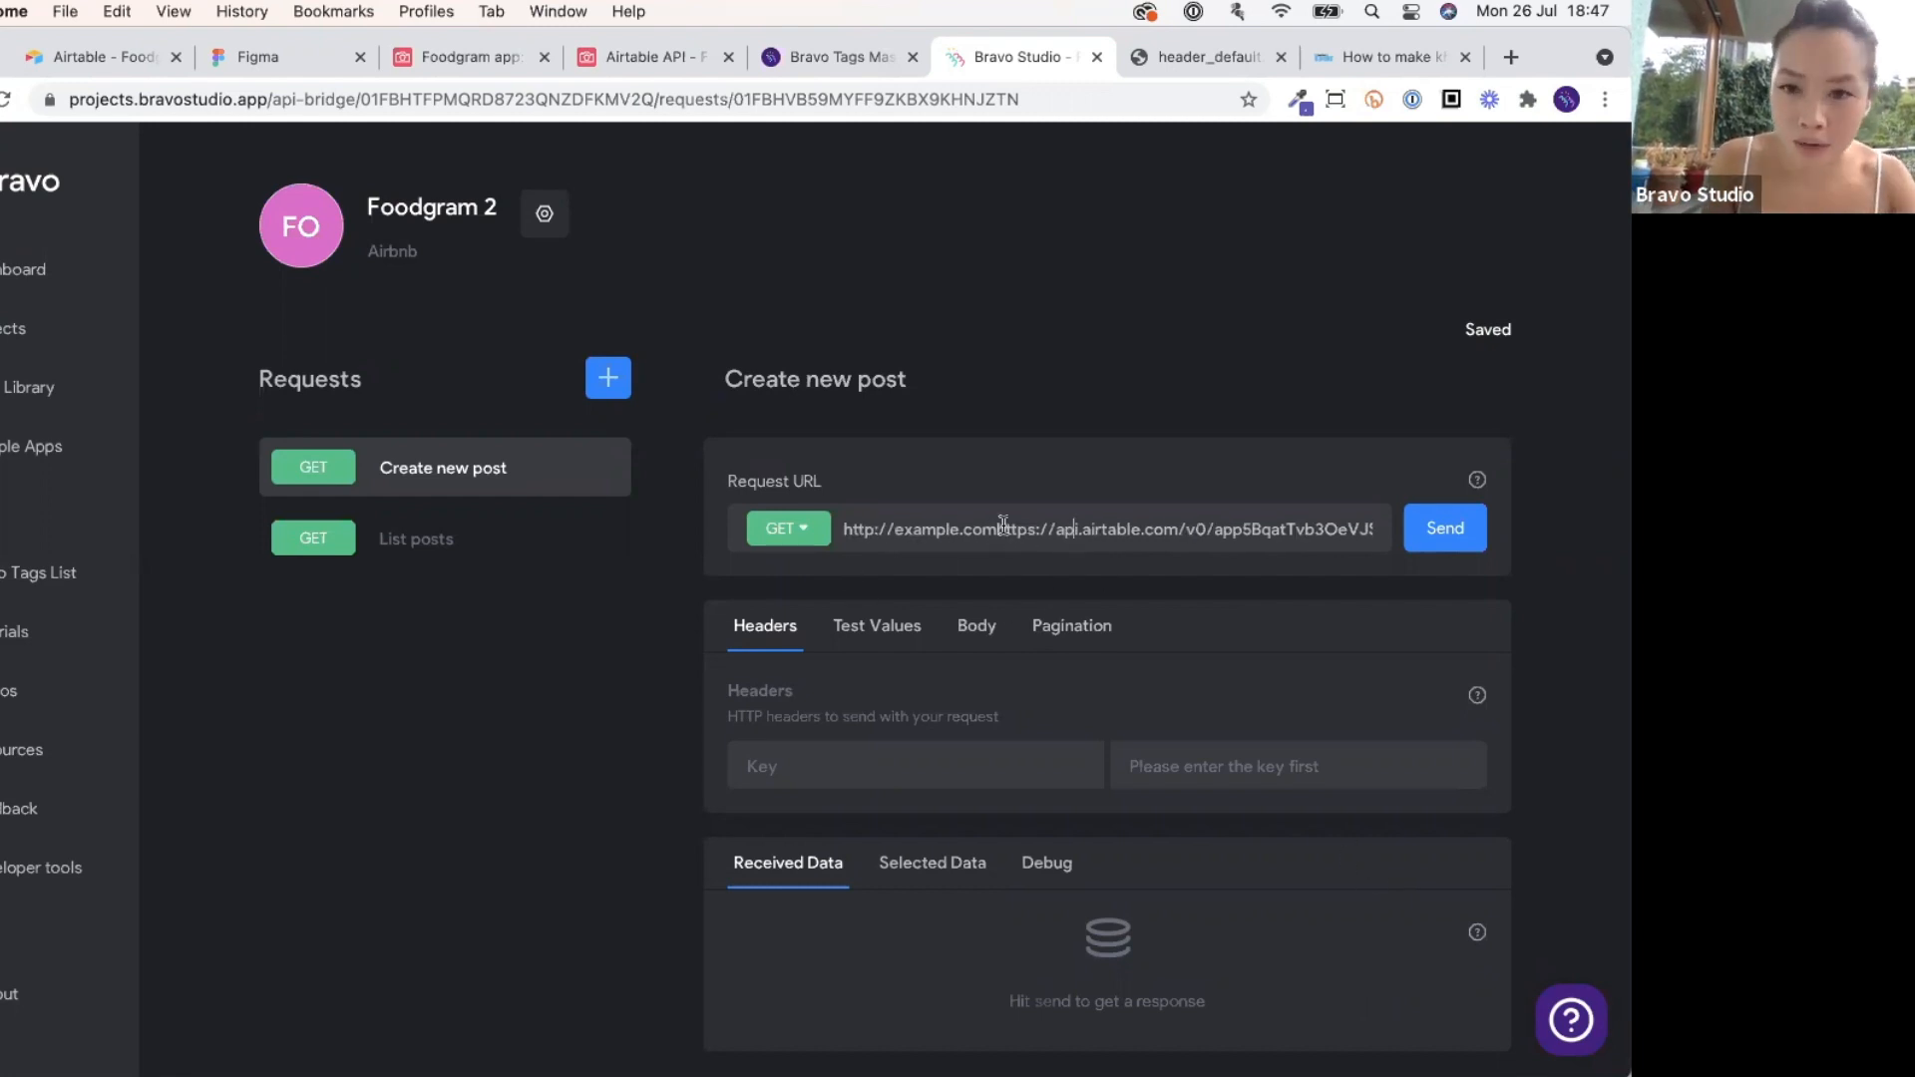
drag(995, 529, 841, 528)
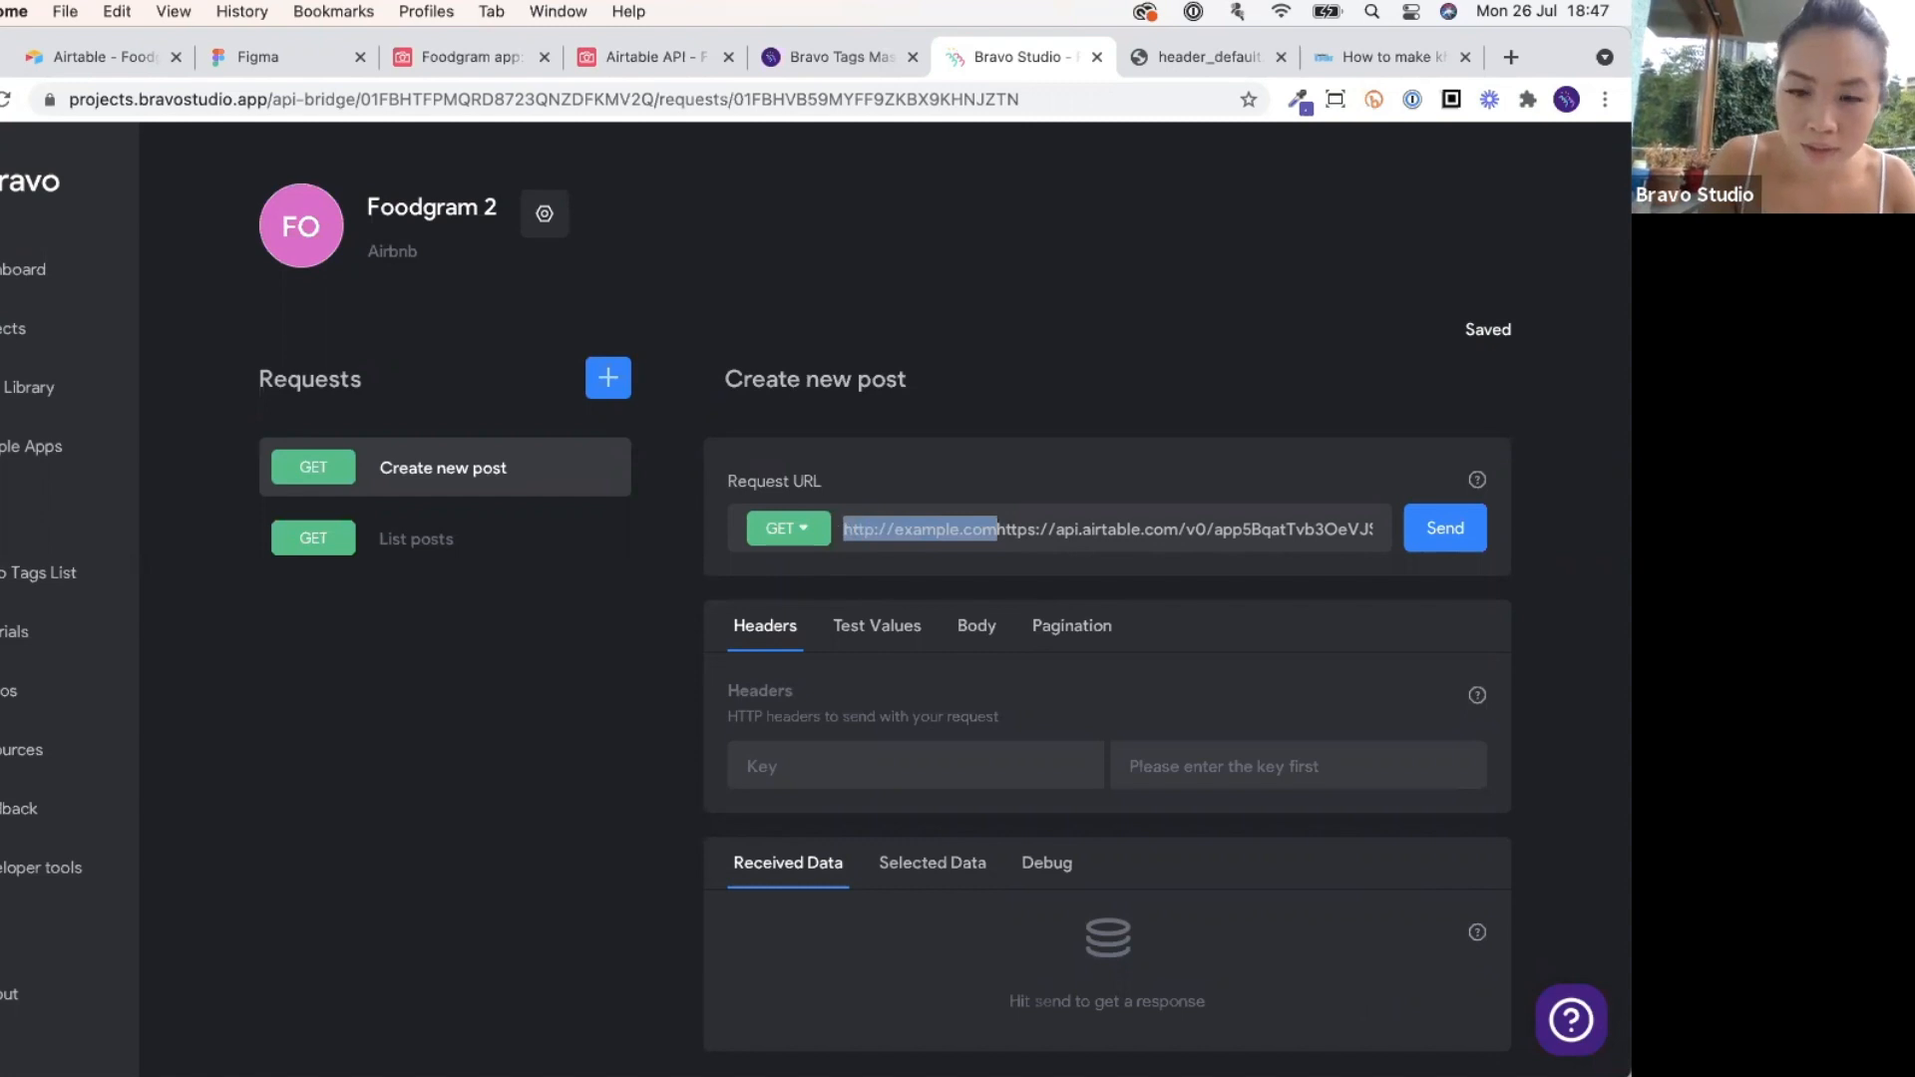
key(BackSpace)
click(798, 532)
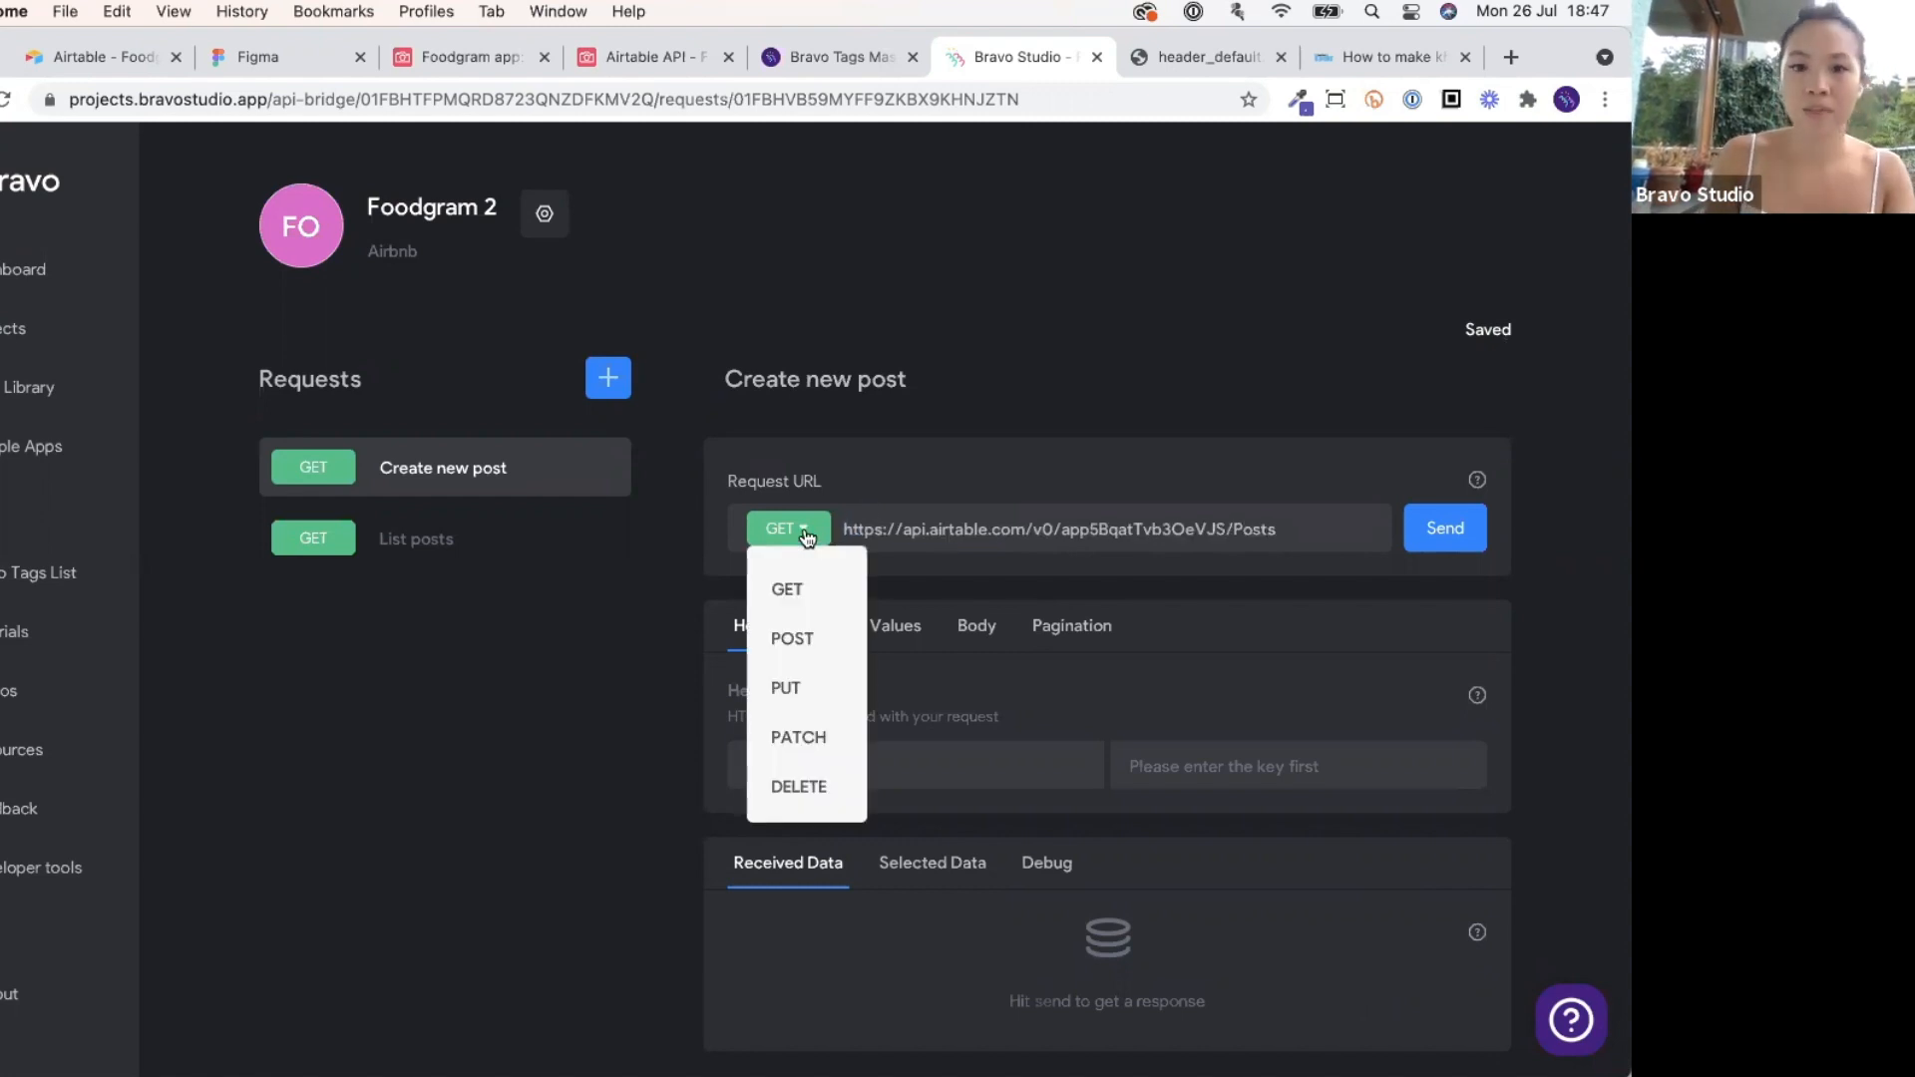
click(591, 64)
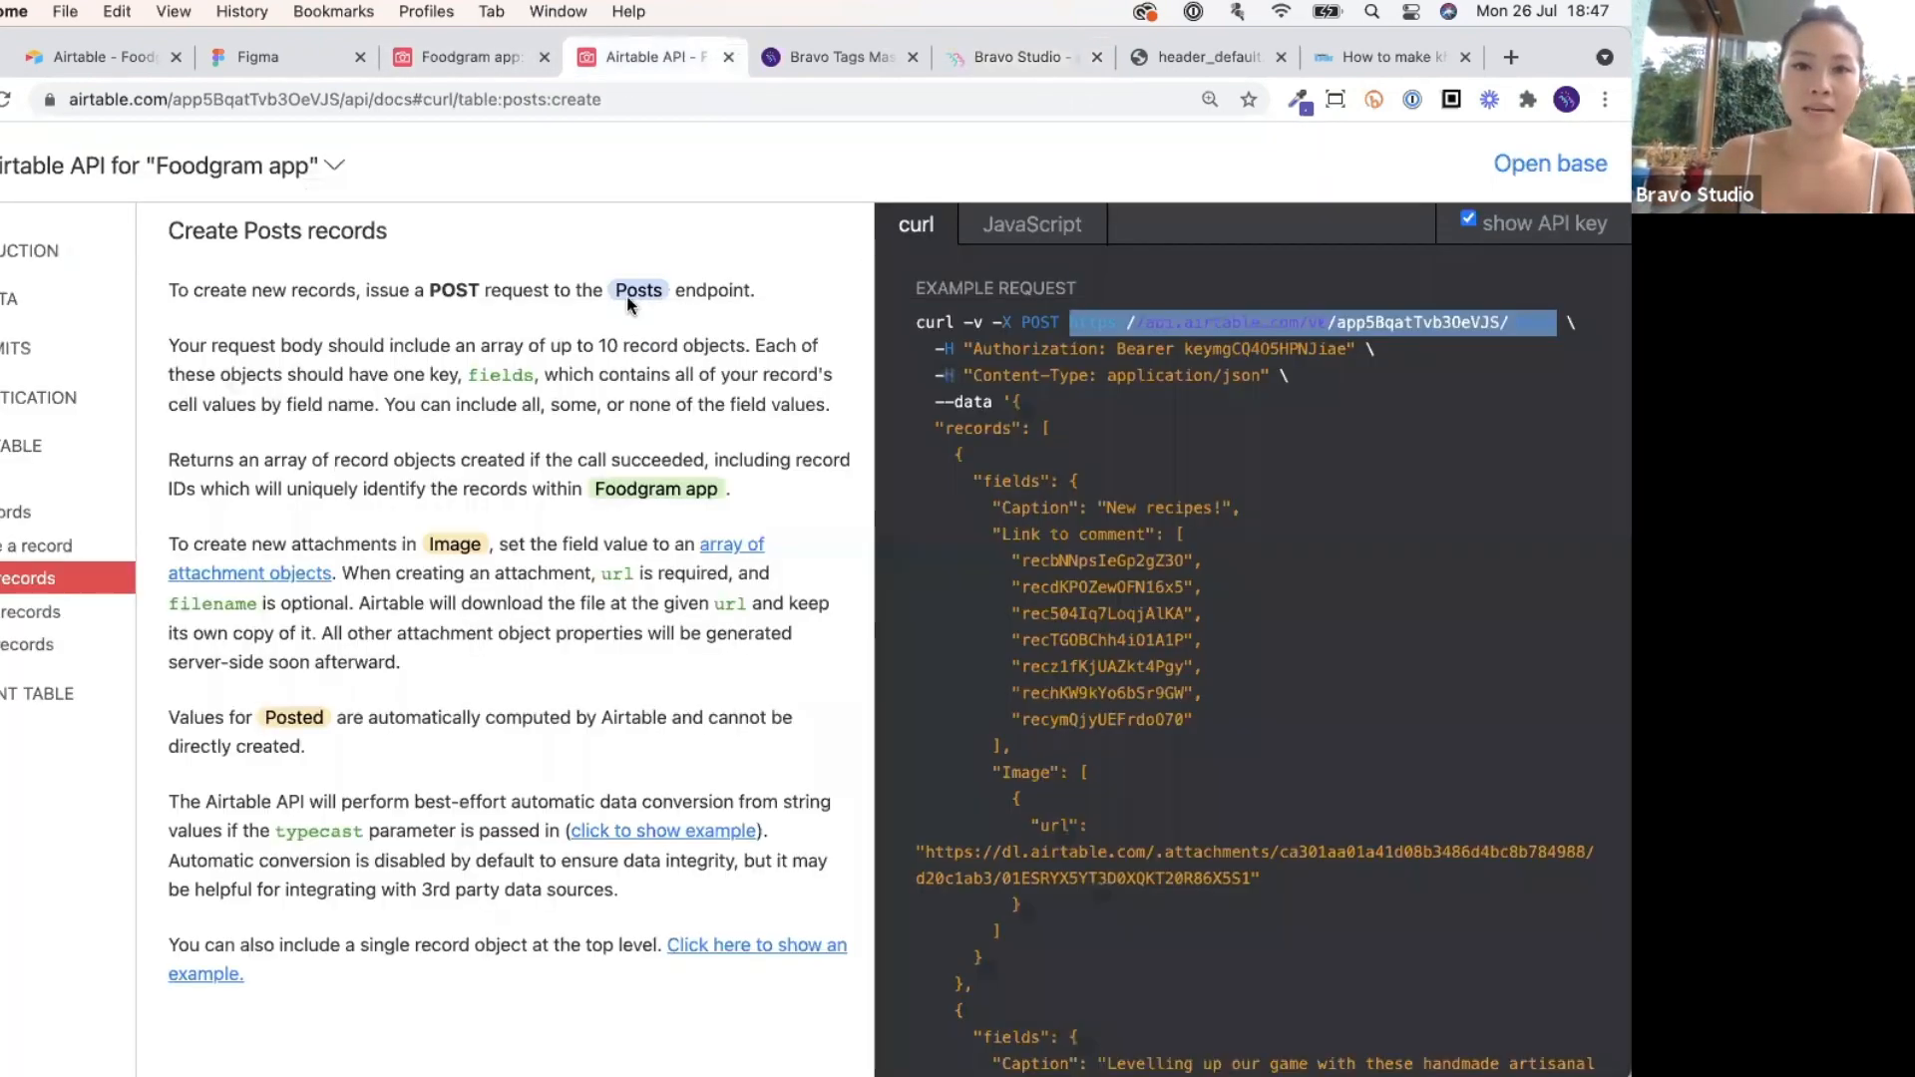
click(300, 60)
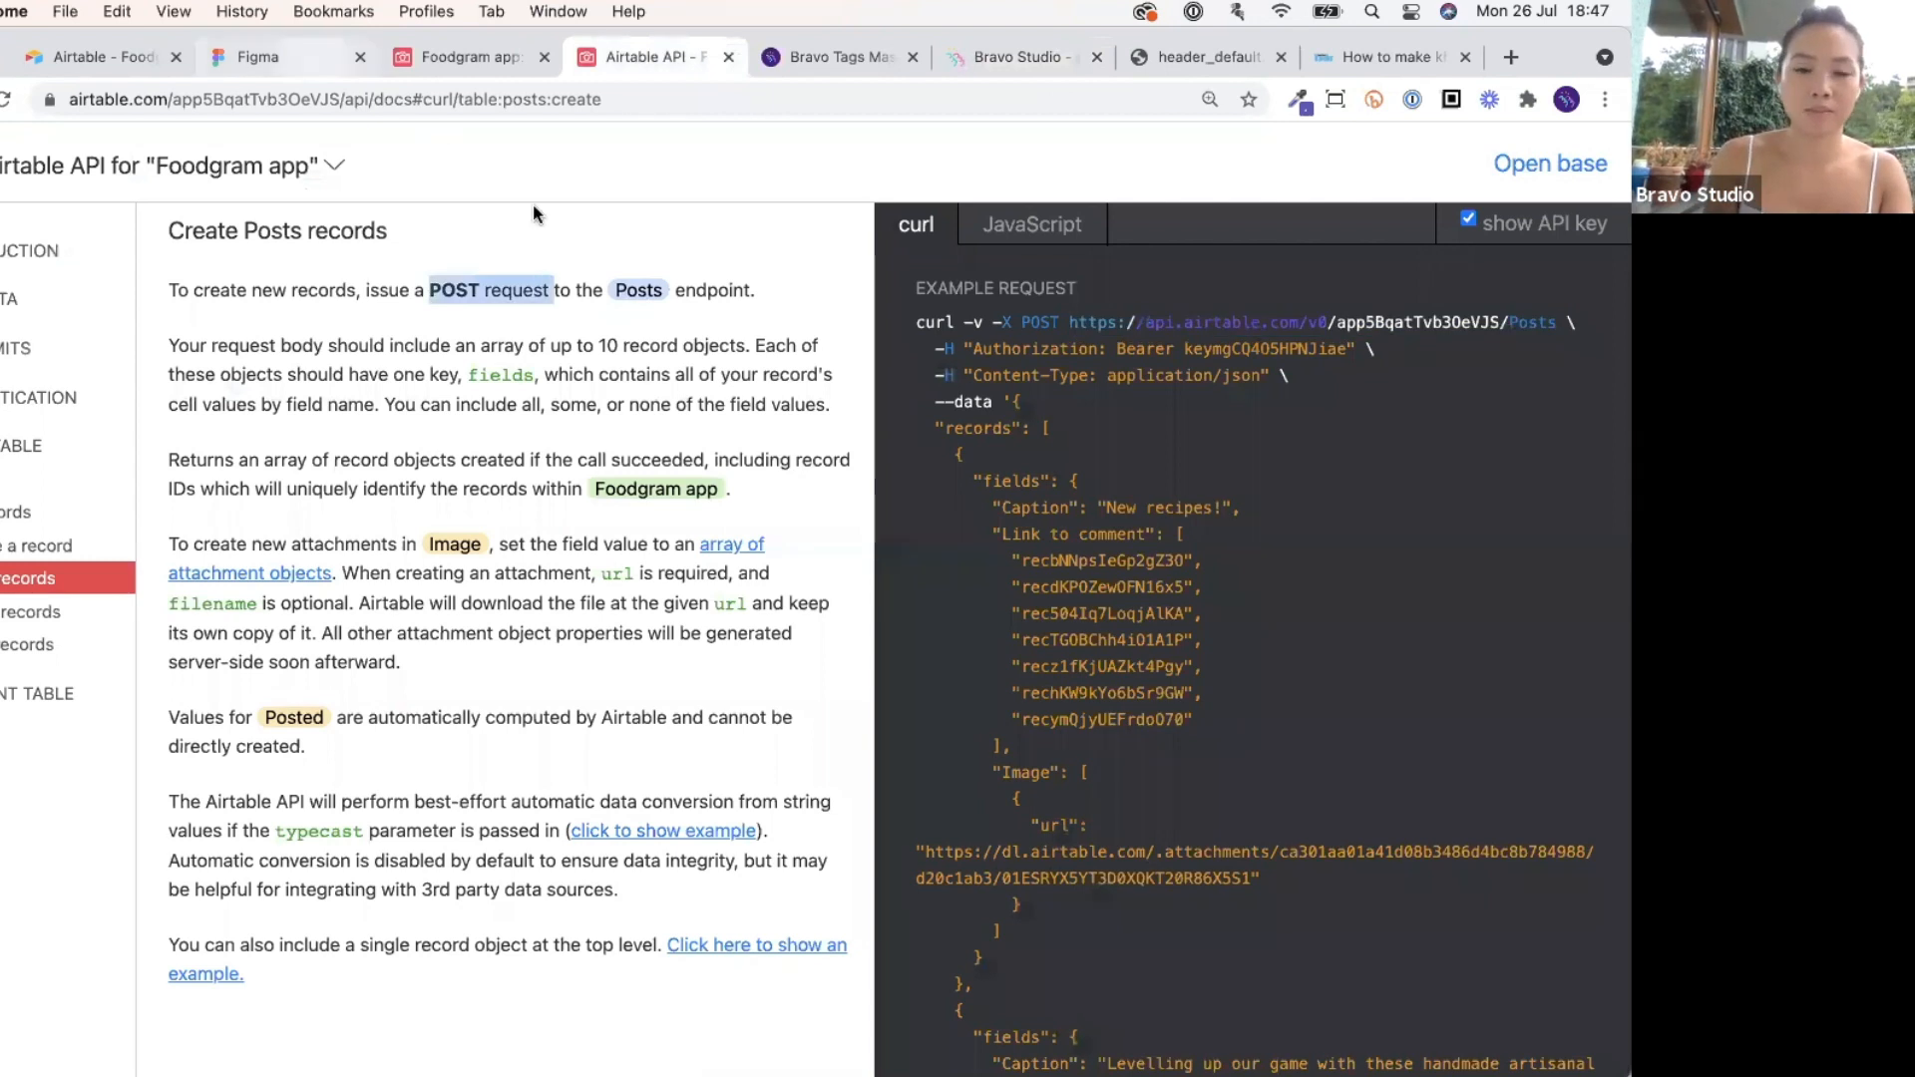
click(481, 62)
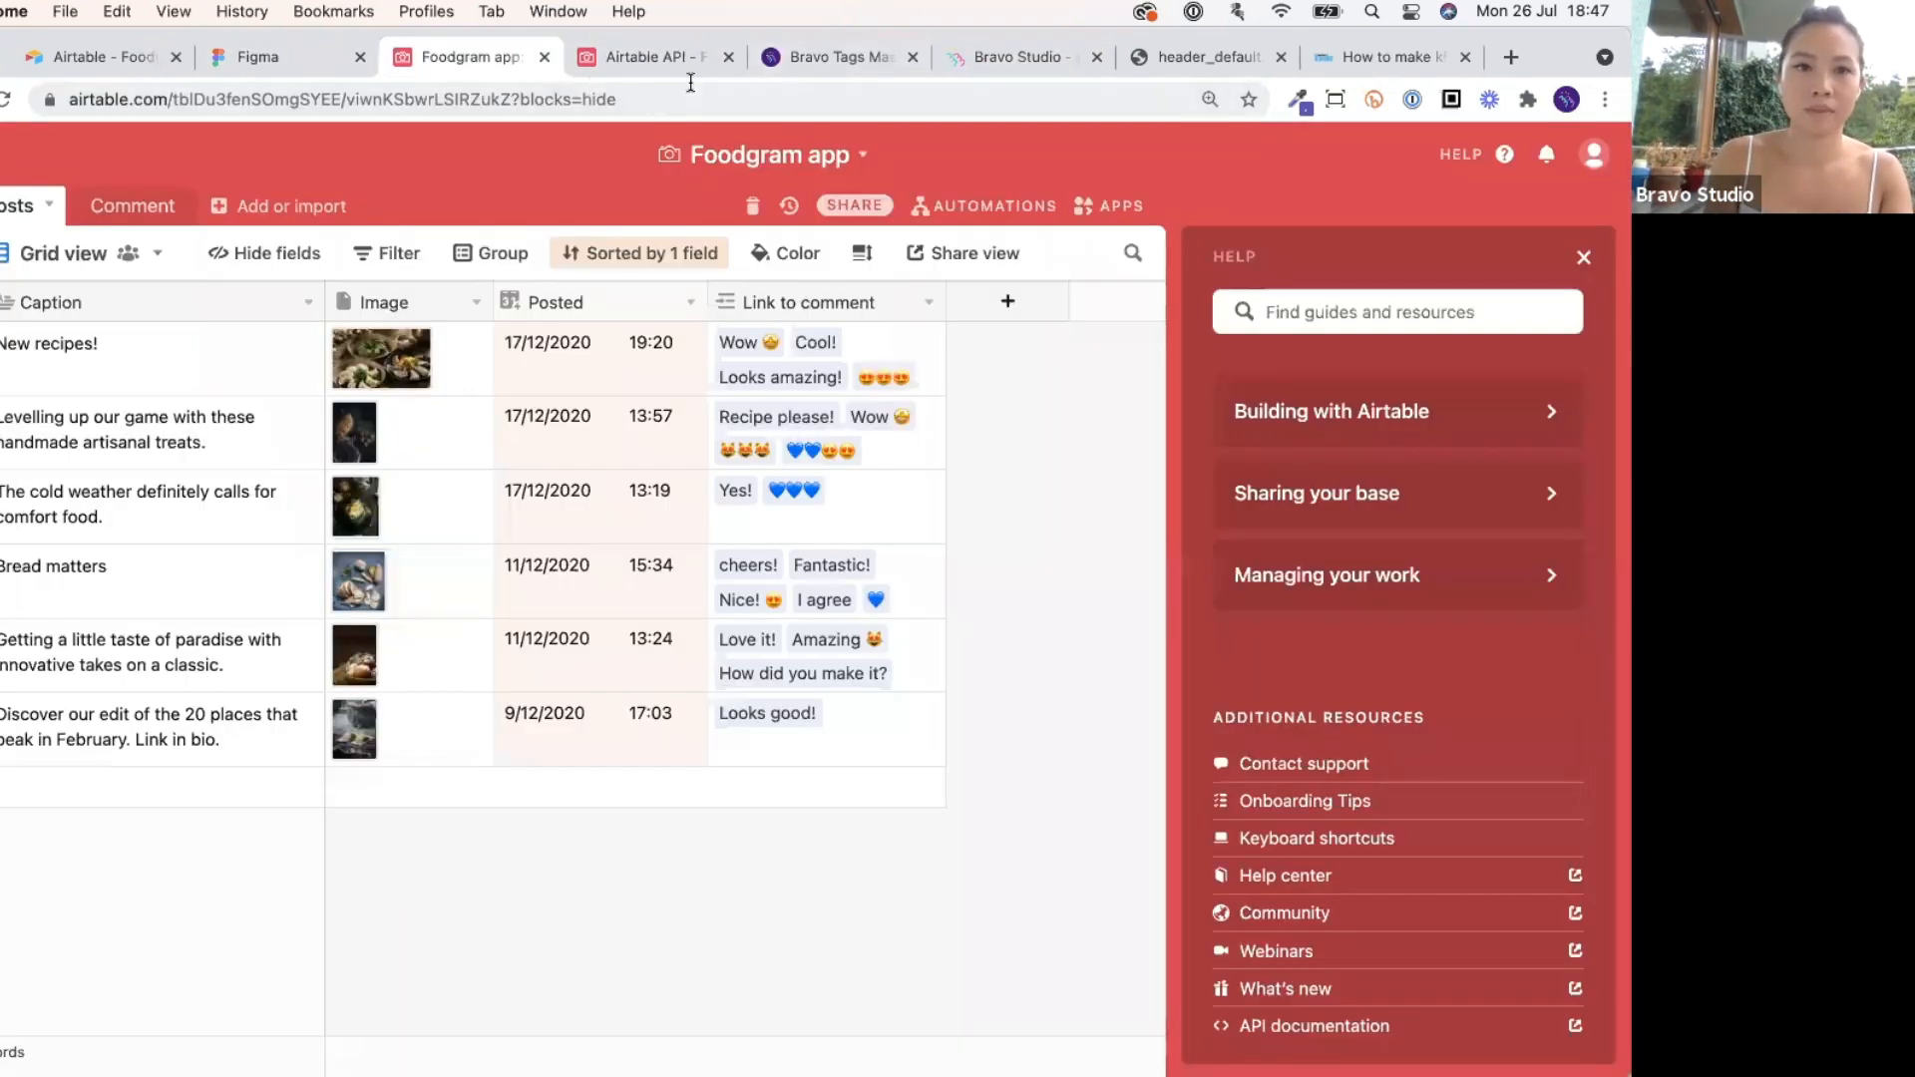
click(997, 58)
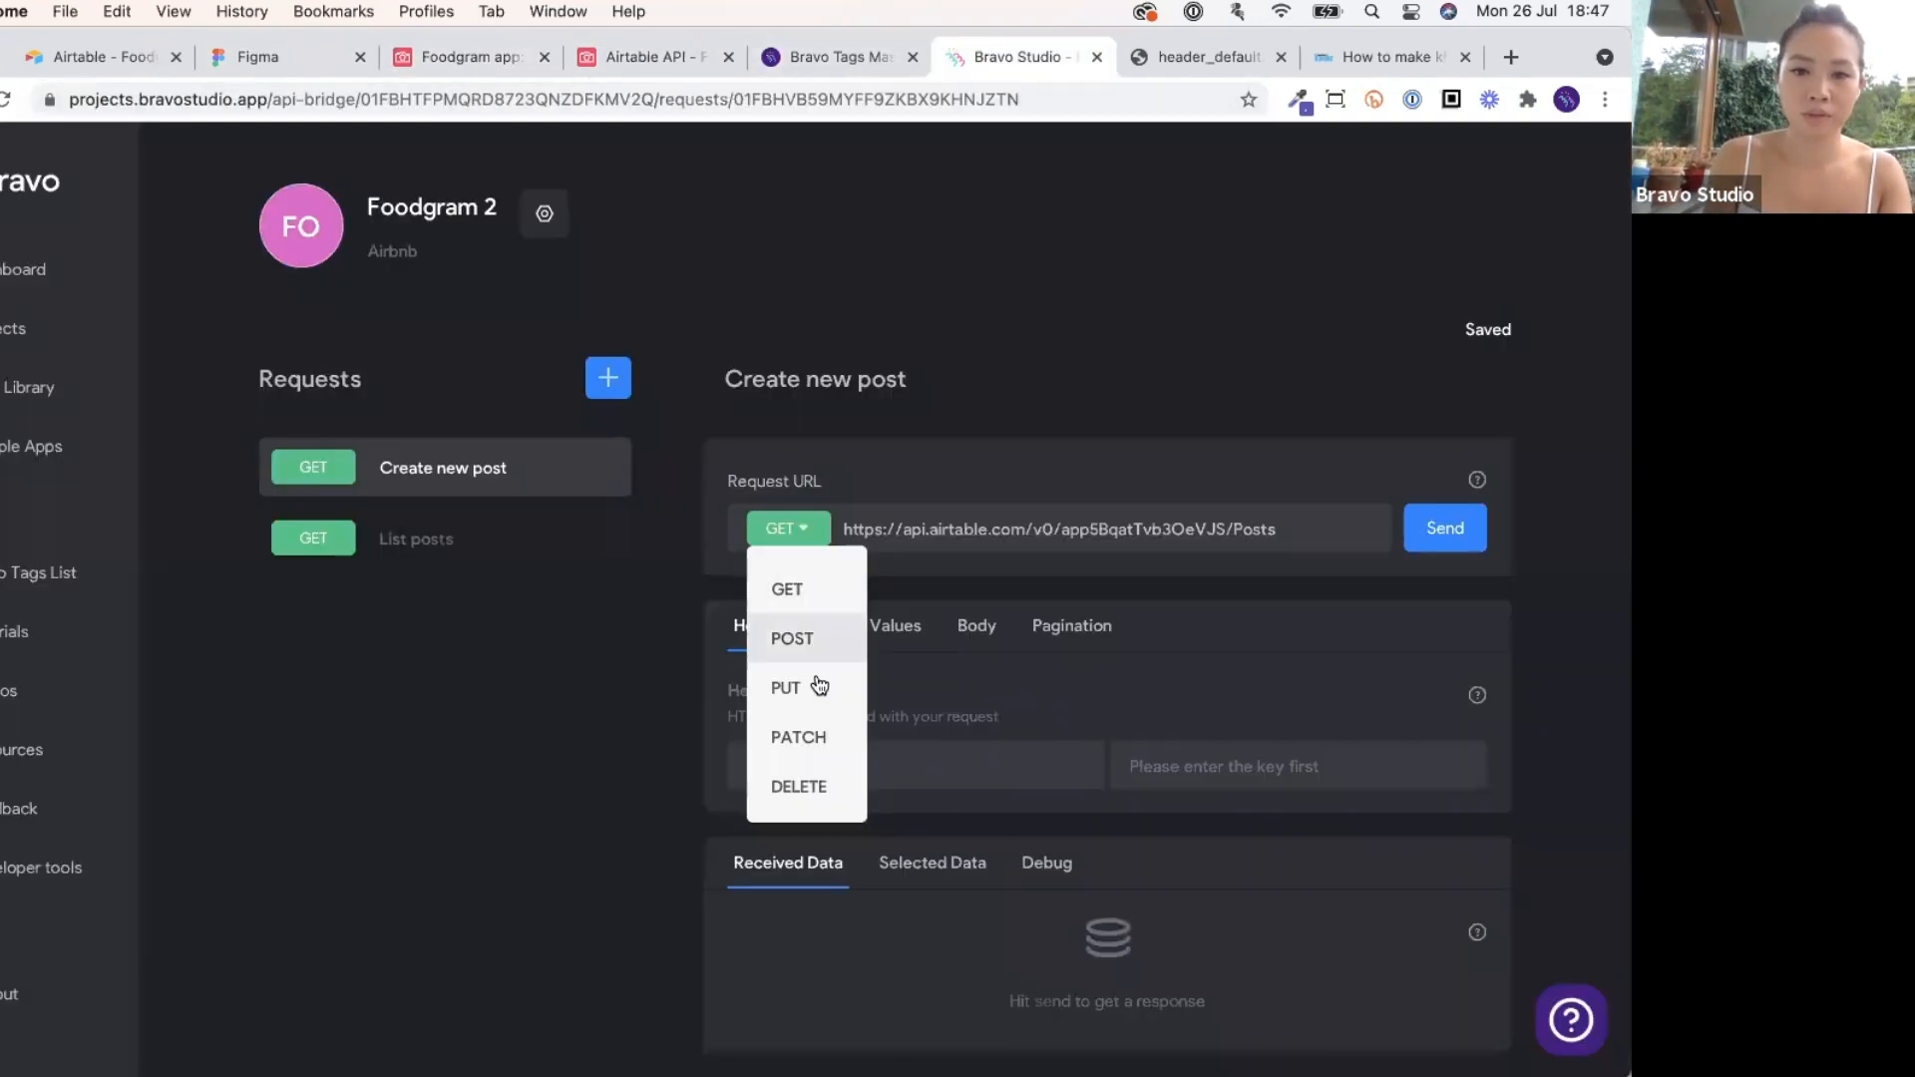
click(817, 643)
scroll(817, 642, down, 1)
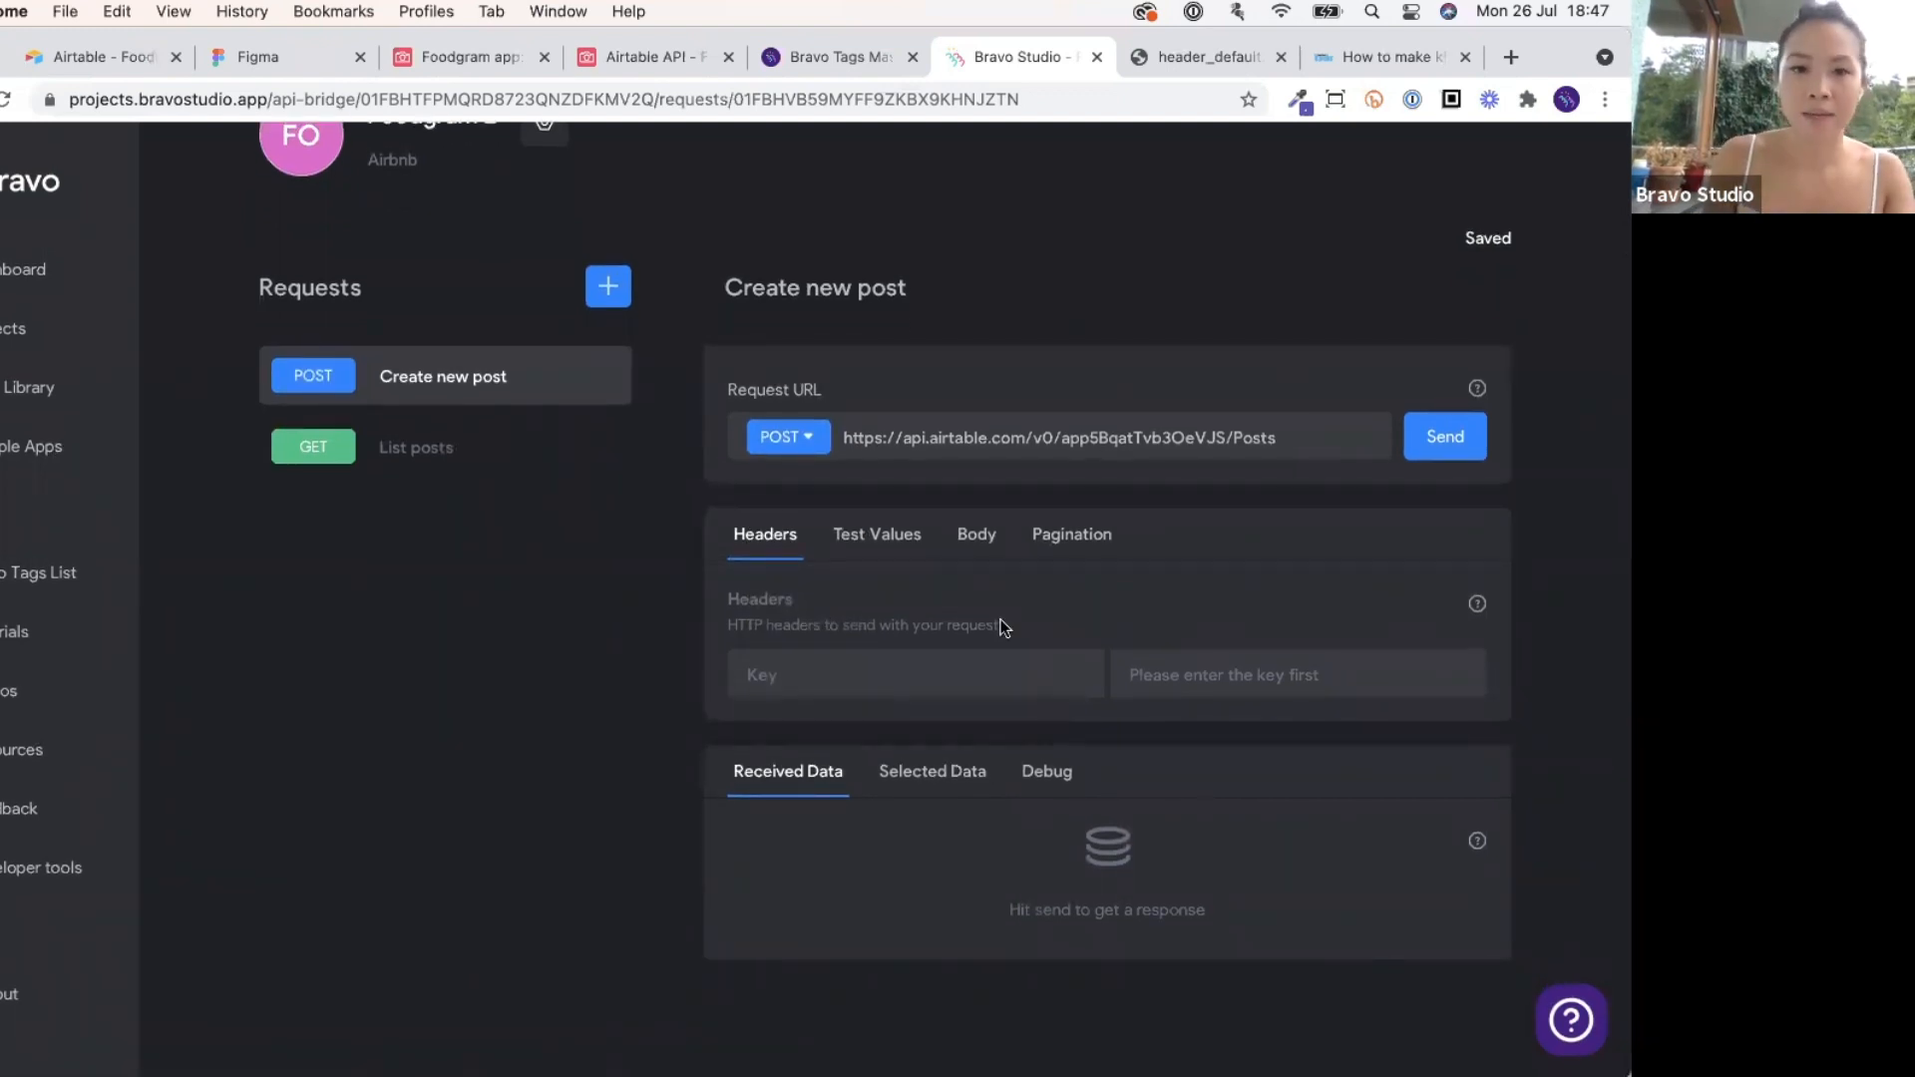
Check the Authorization header line in the Airtable API docs example.
click(662, 57)
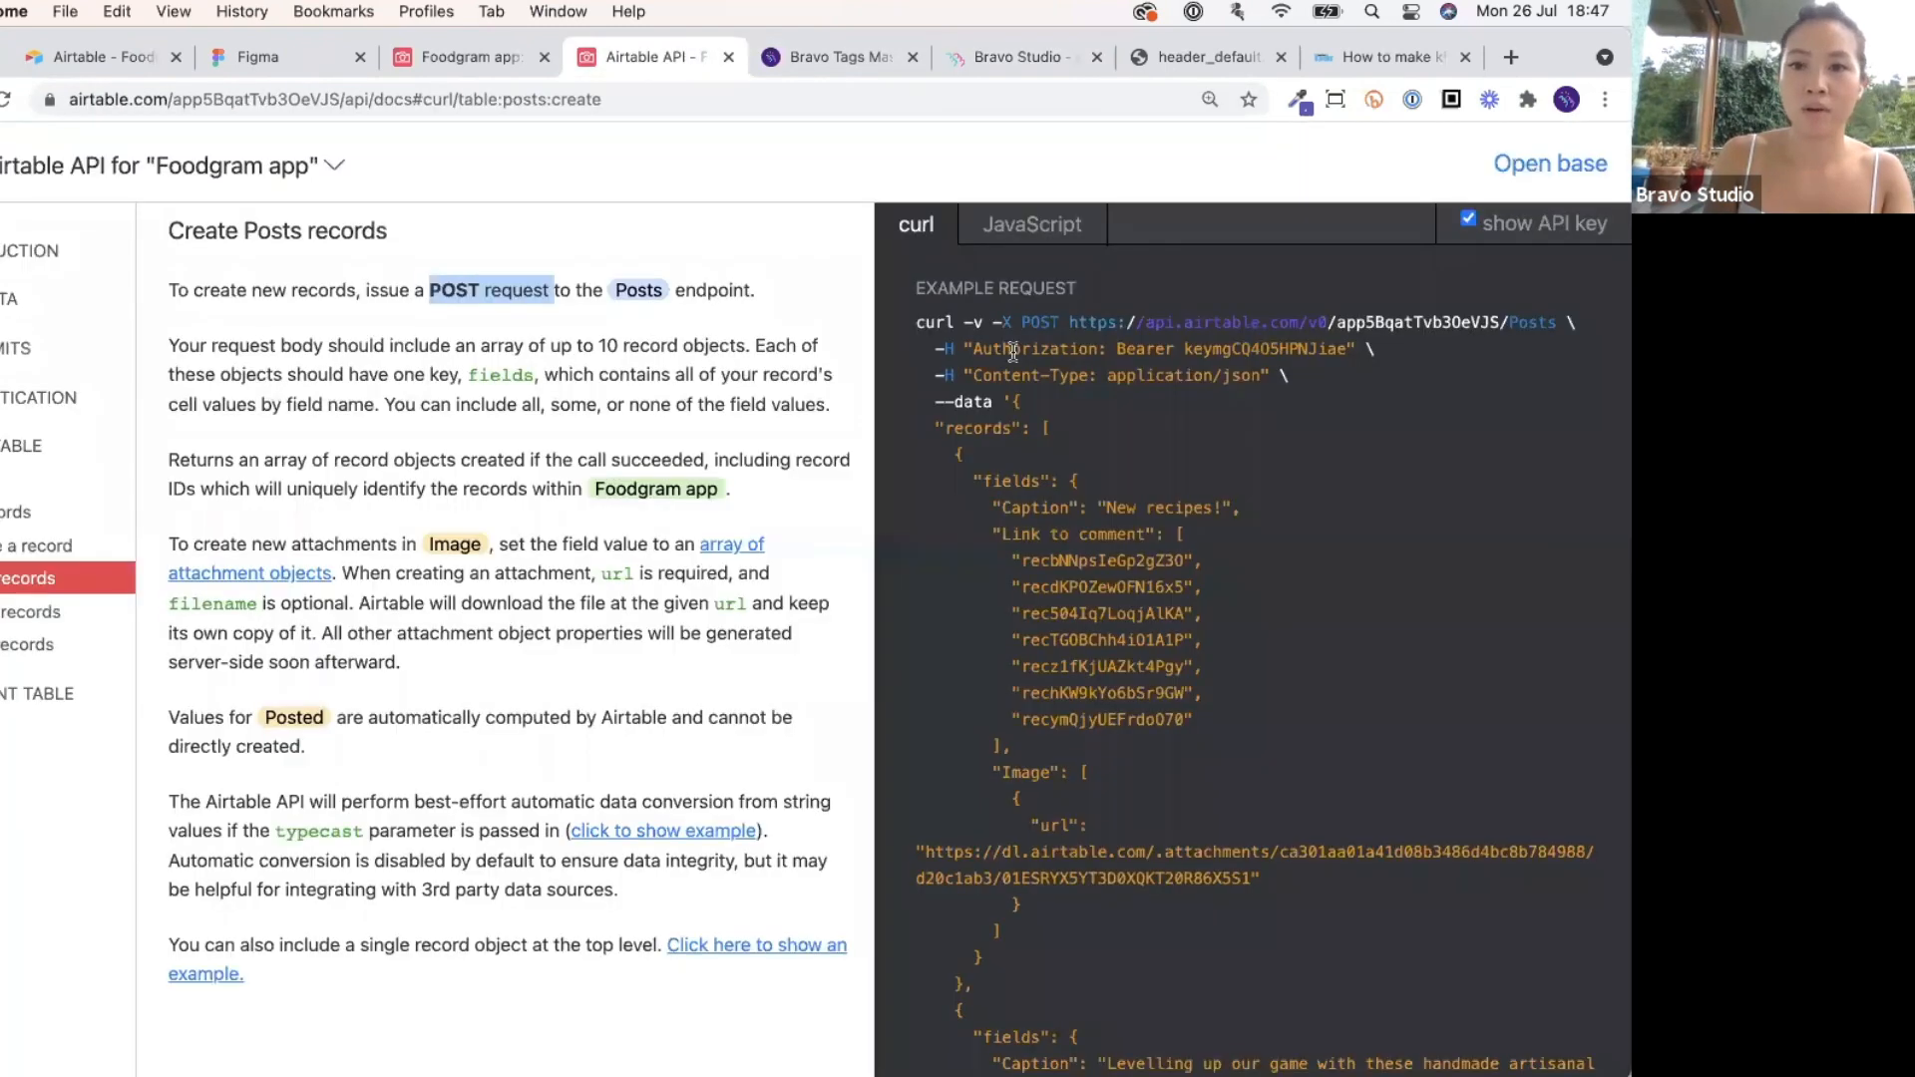
drag(942, 349, 1359, 349)
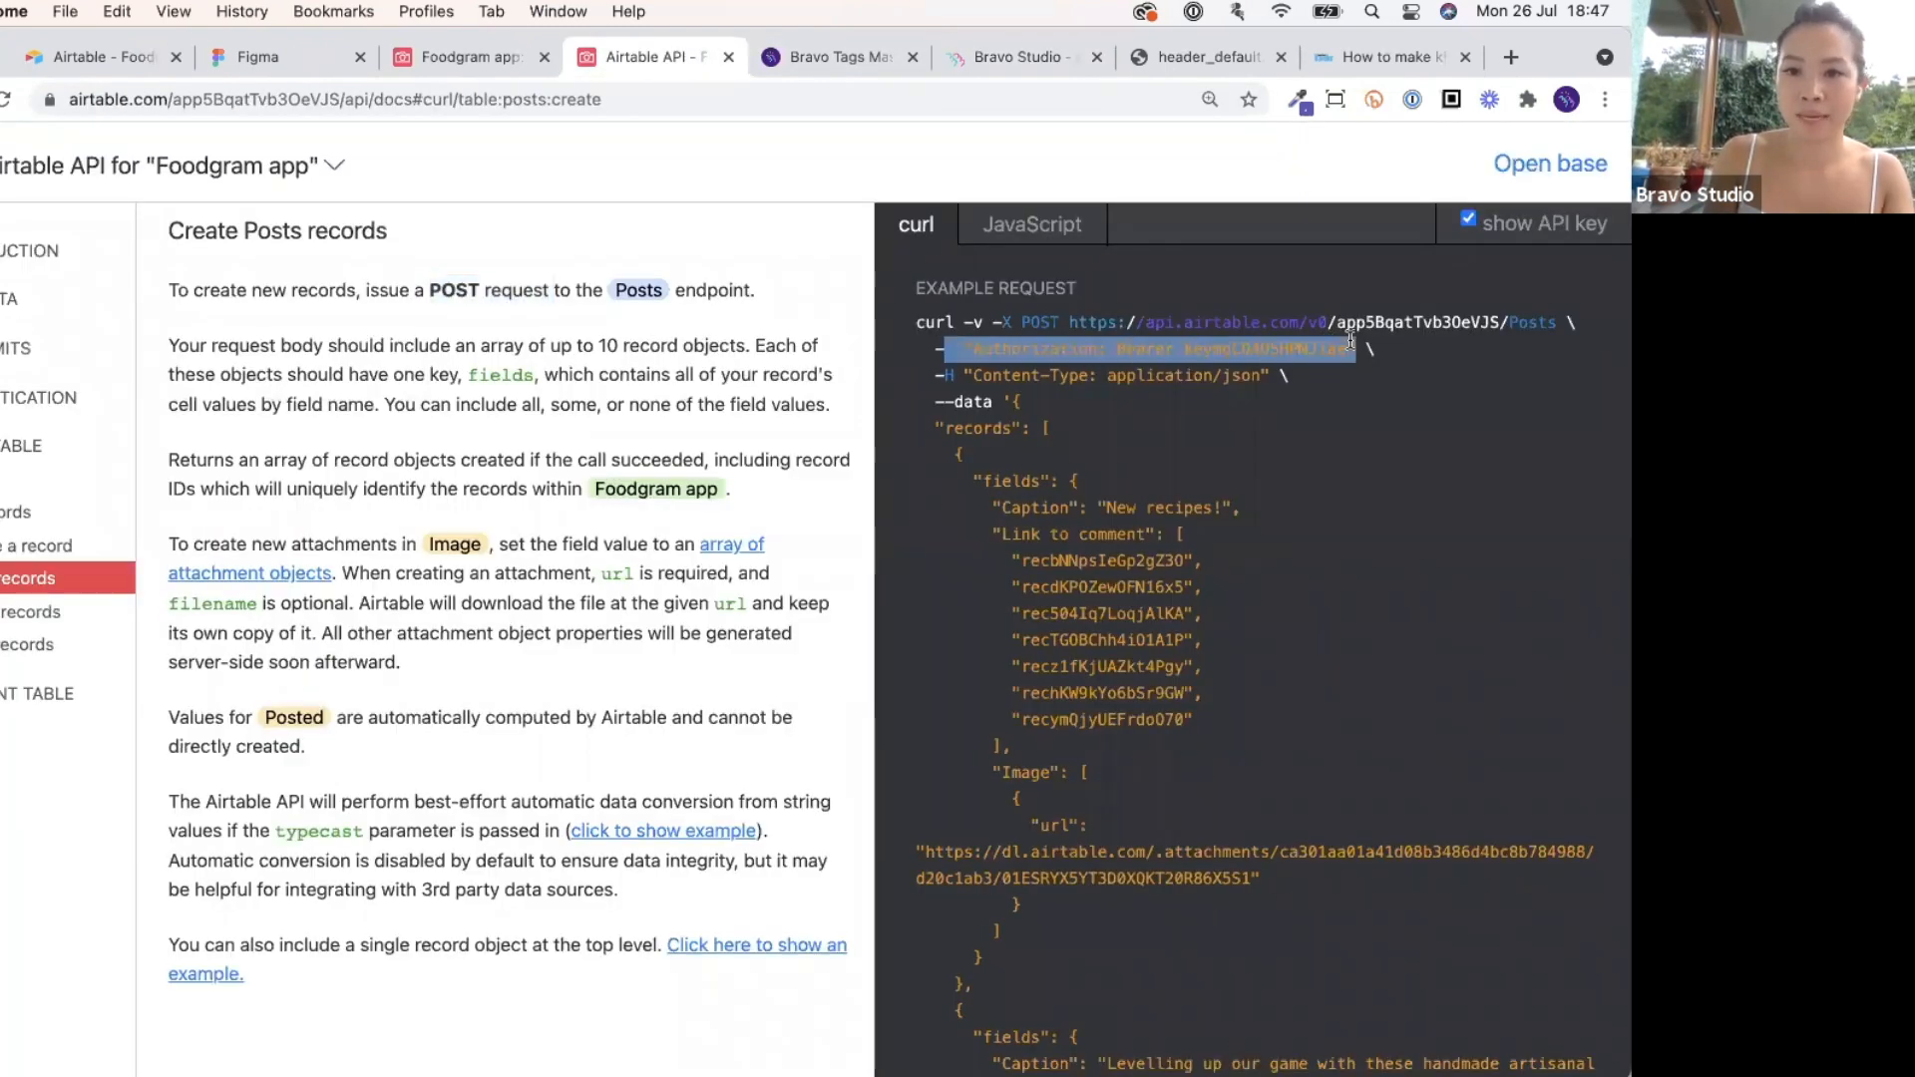
click(822, 62)
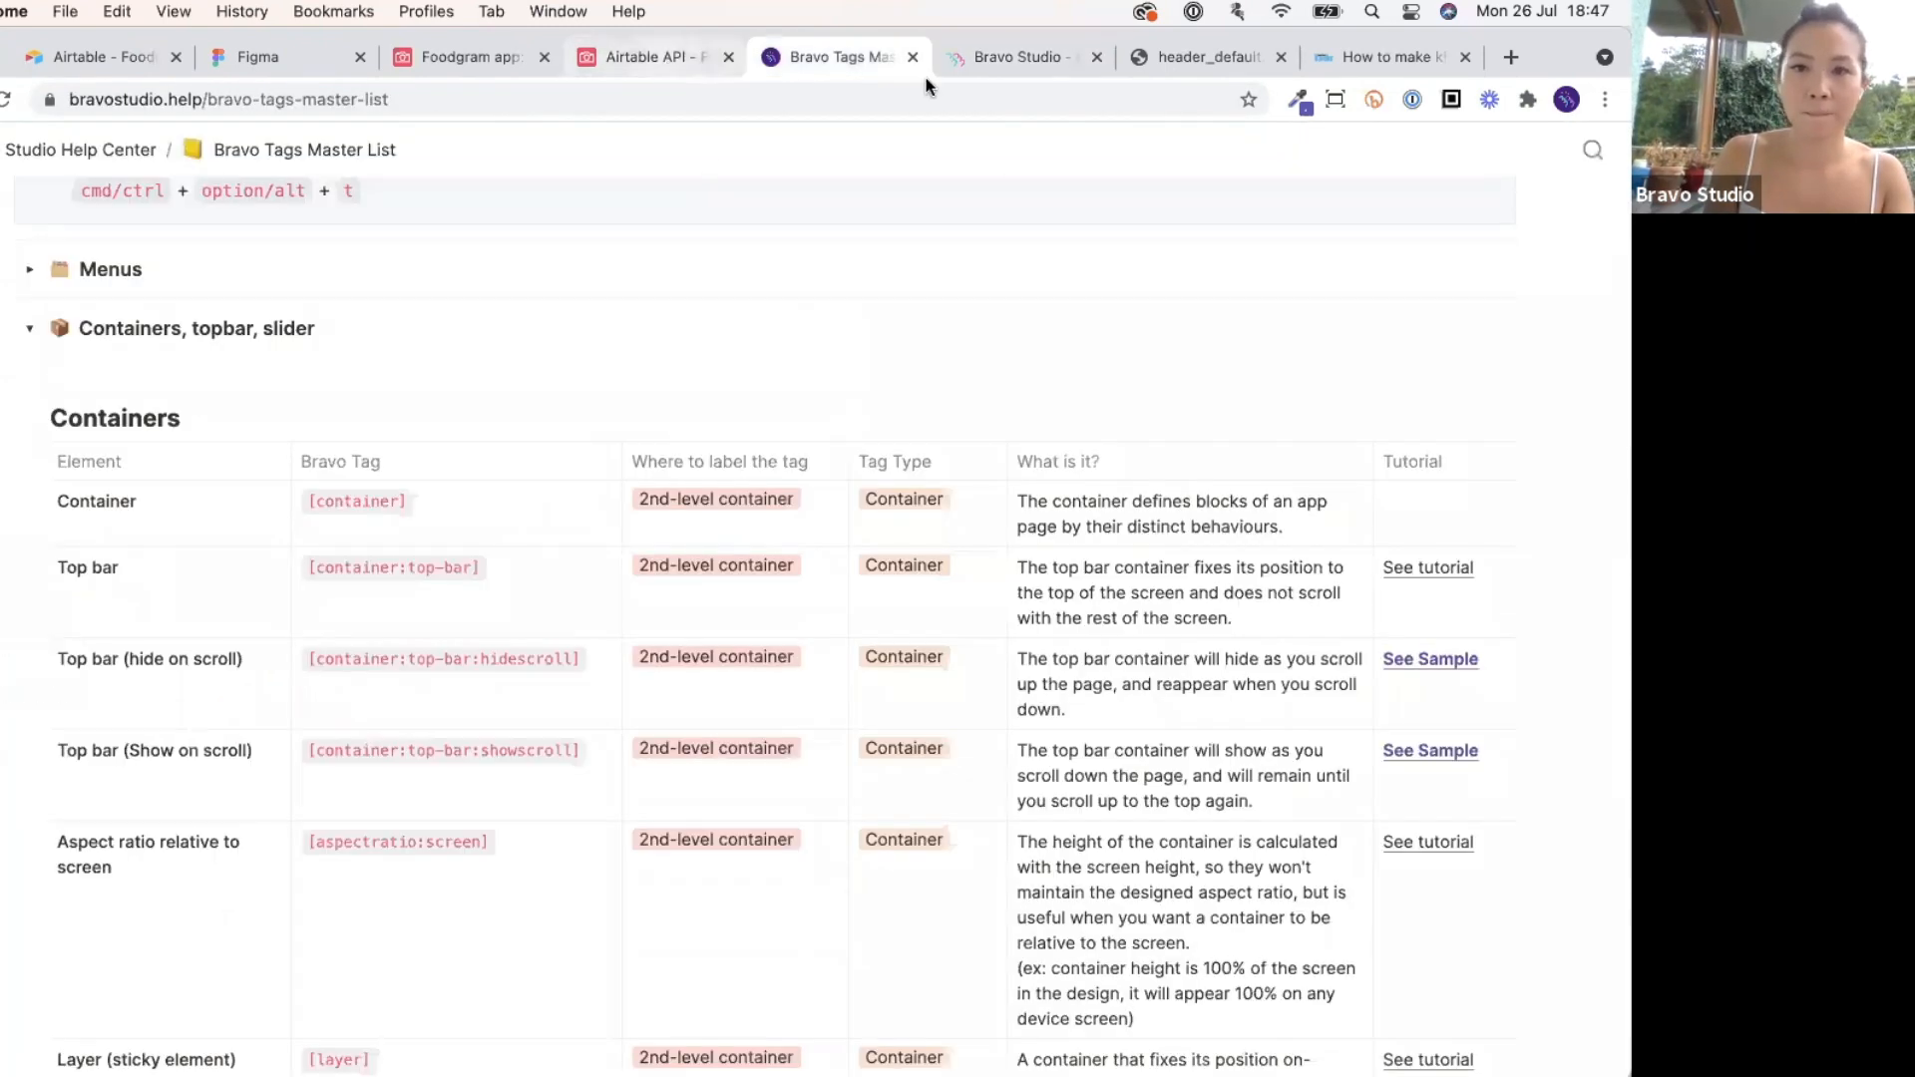
click(663, 57)
click(998, 57)
Copy the Authorization header name and bearer API key from List posts into Create new post.
click(429, 478)
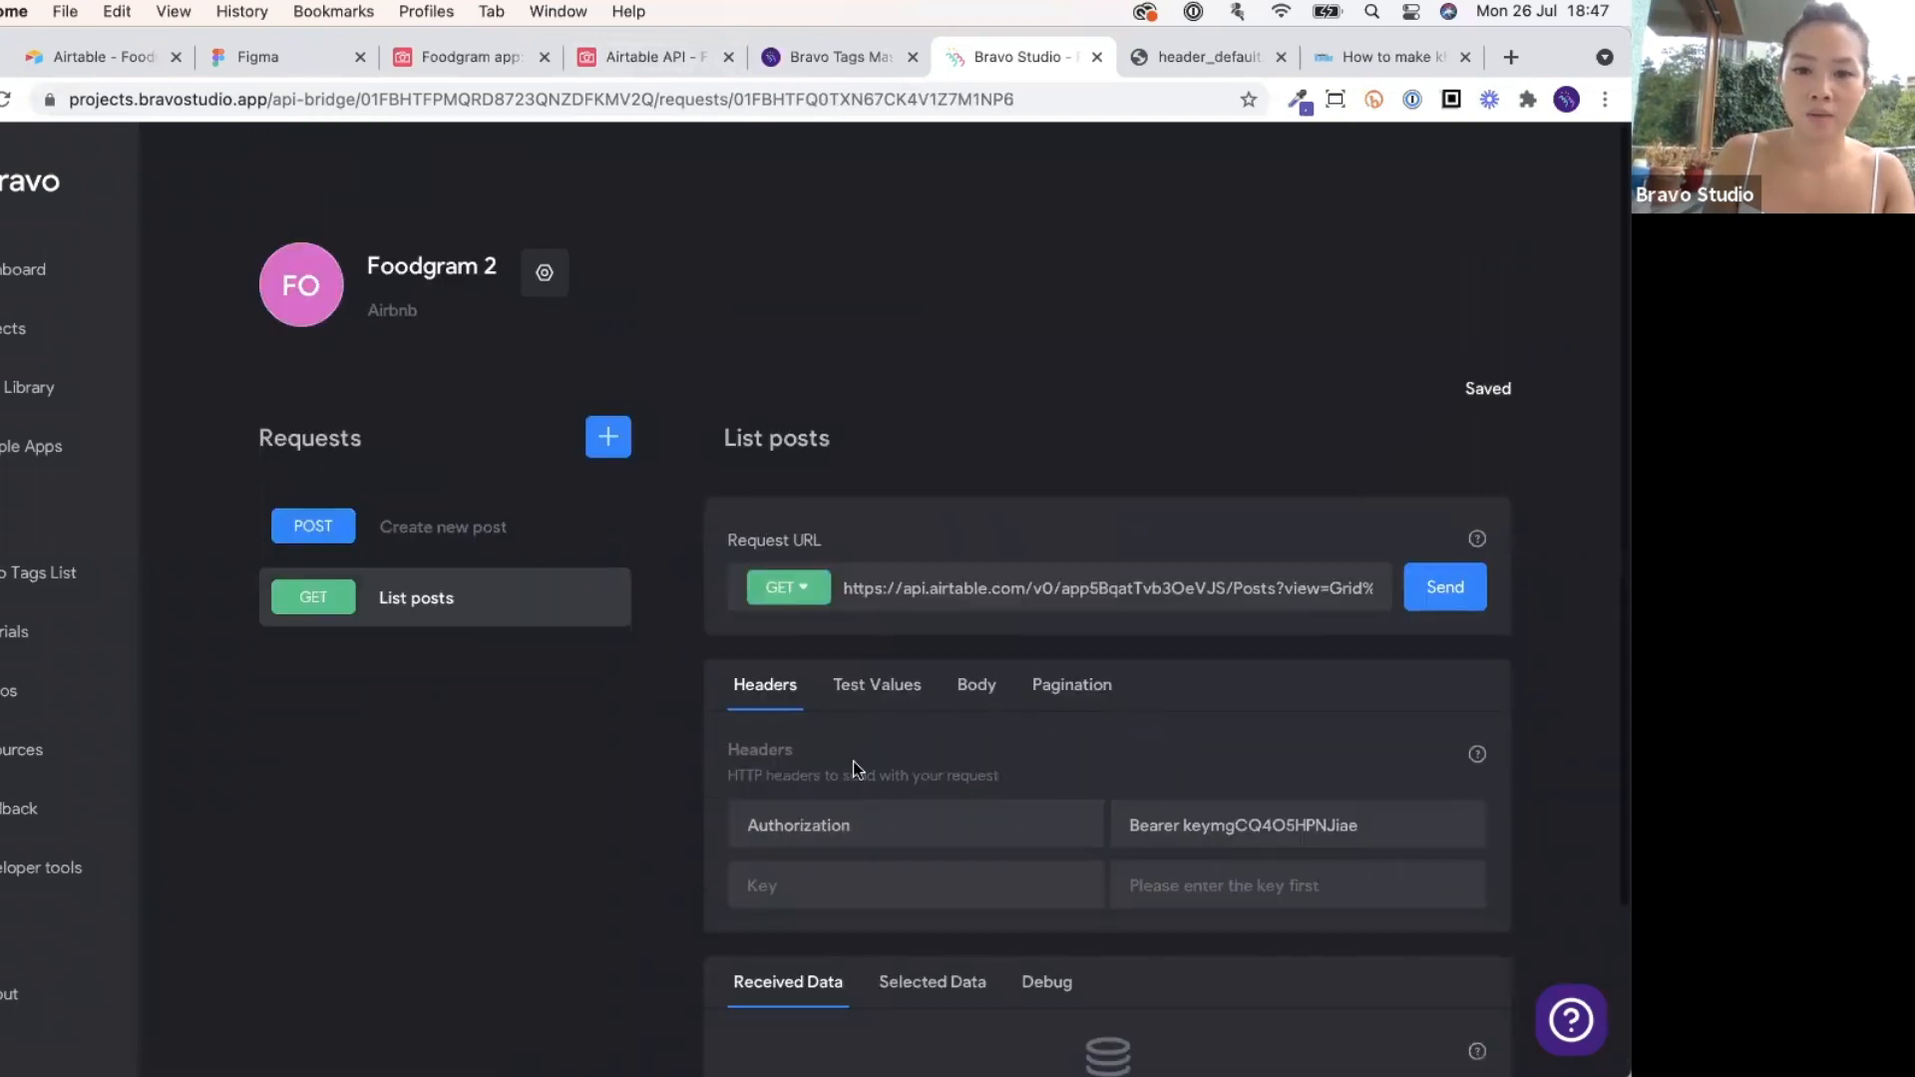
double_click(837, 824)
click(558, 527)
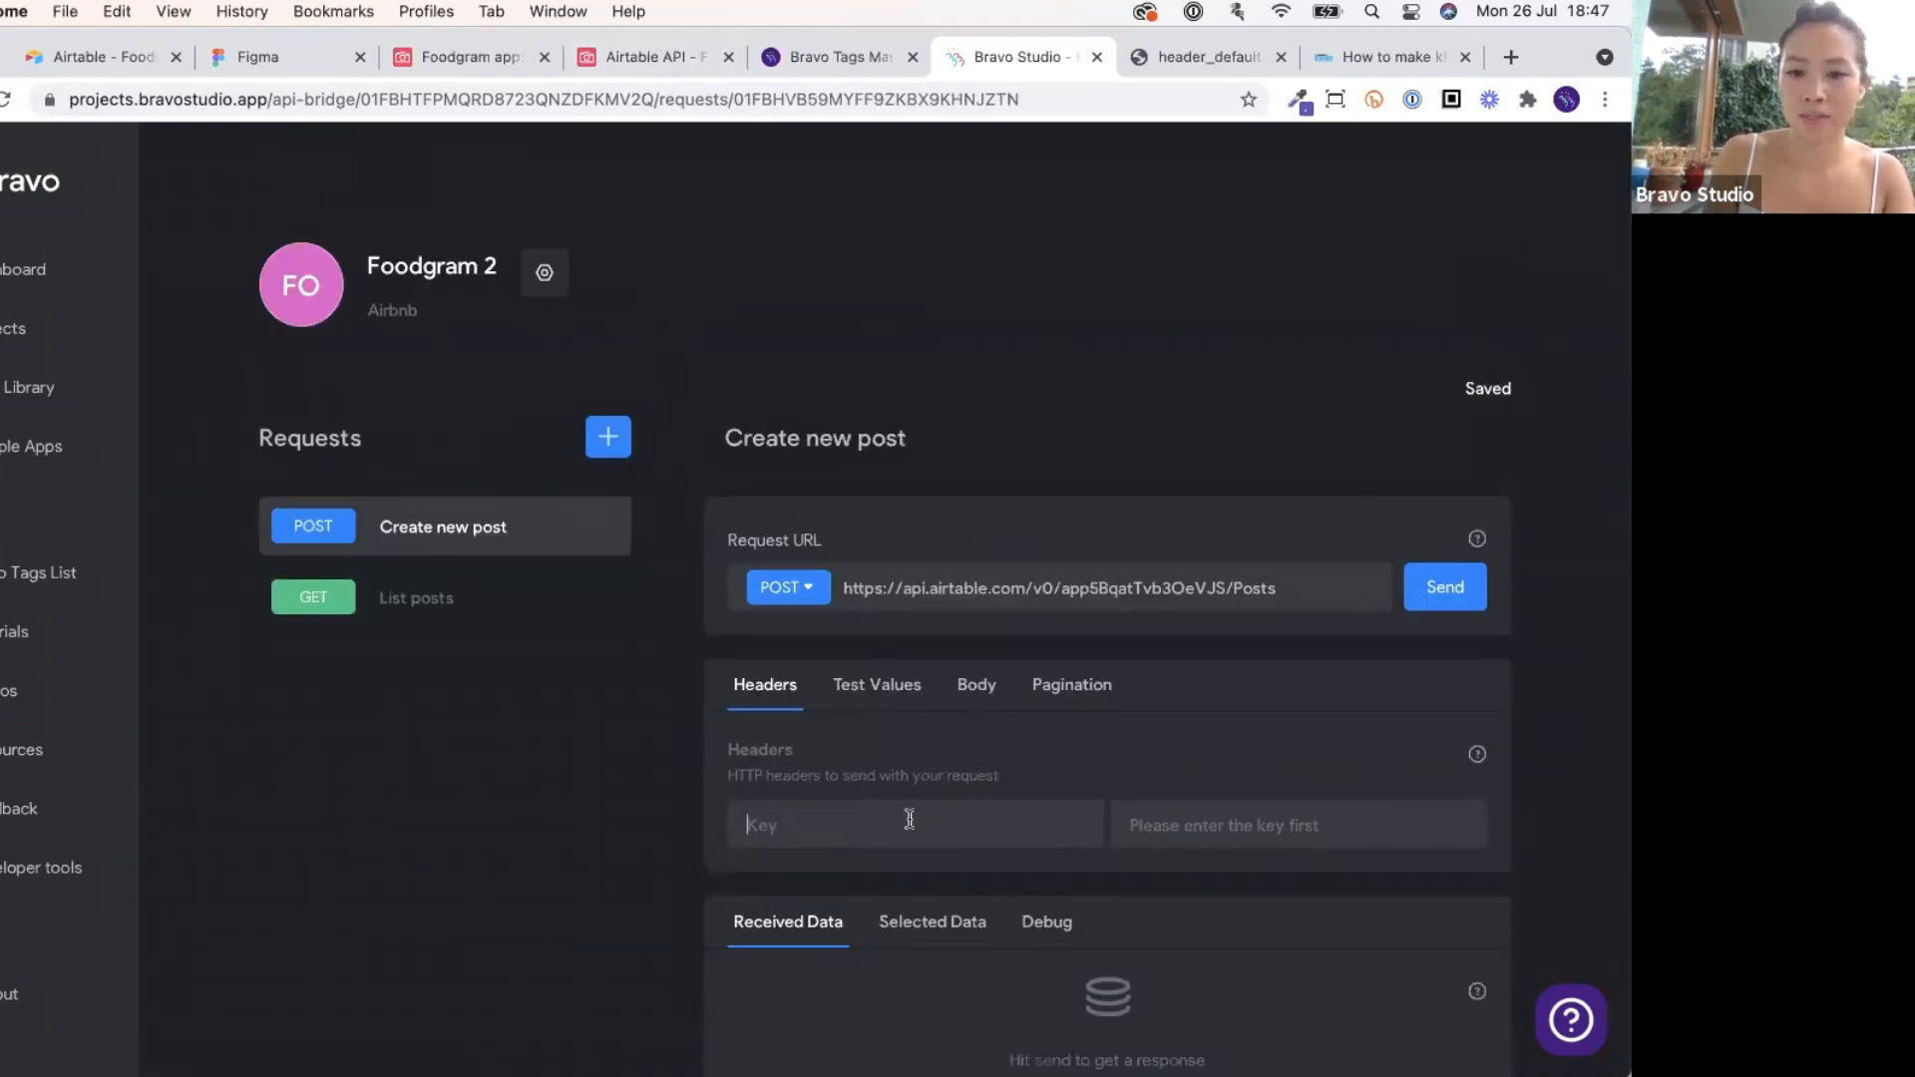
text(Authorization)
click(509, 599)
triple_click(1137, 824)
key(ctrl+c)
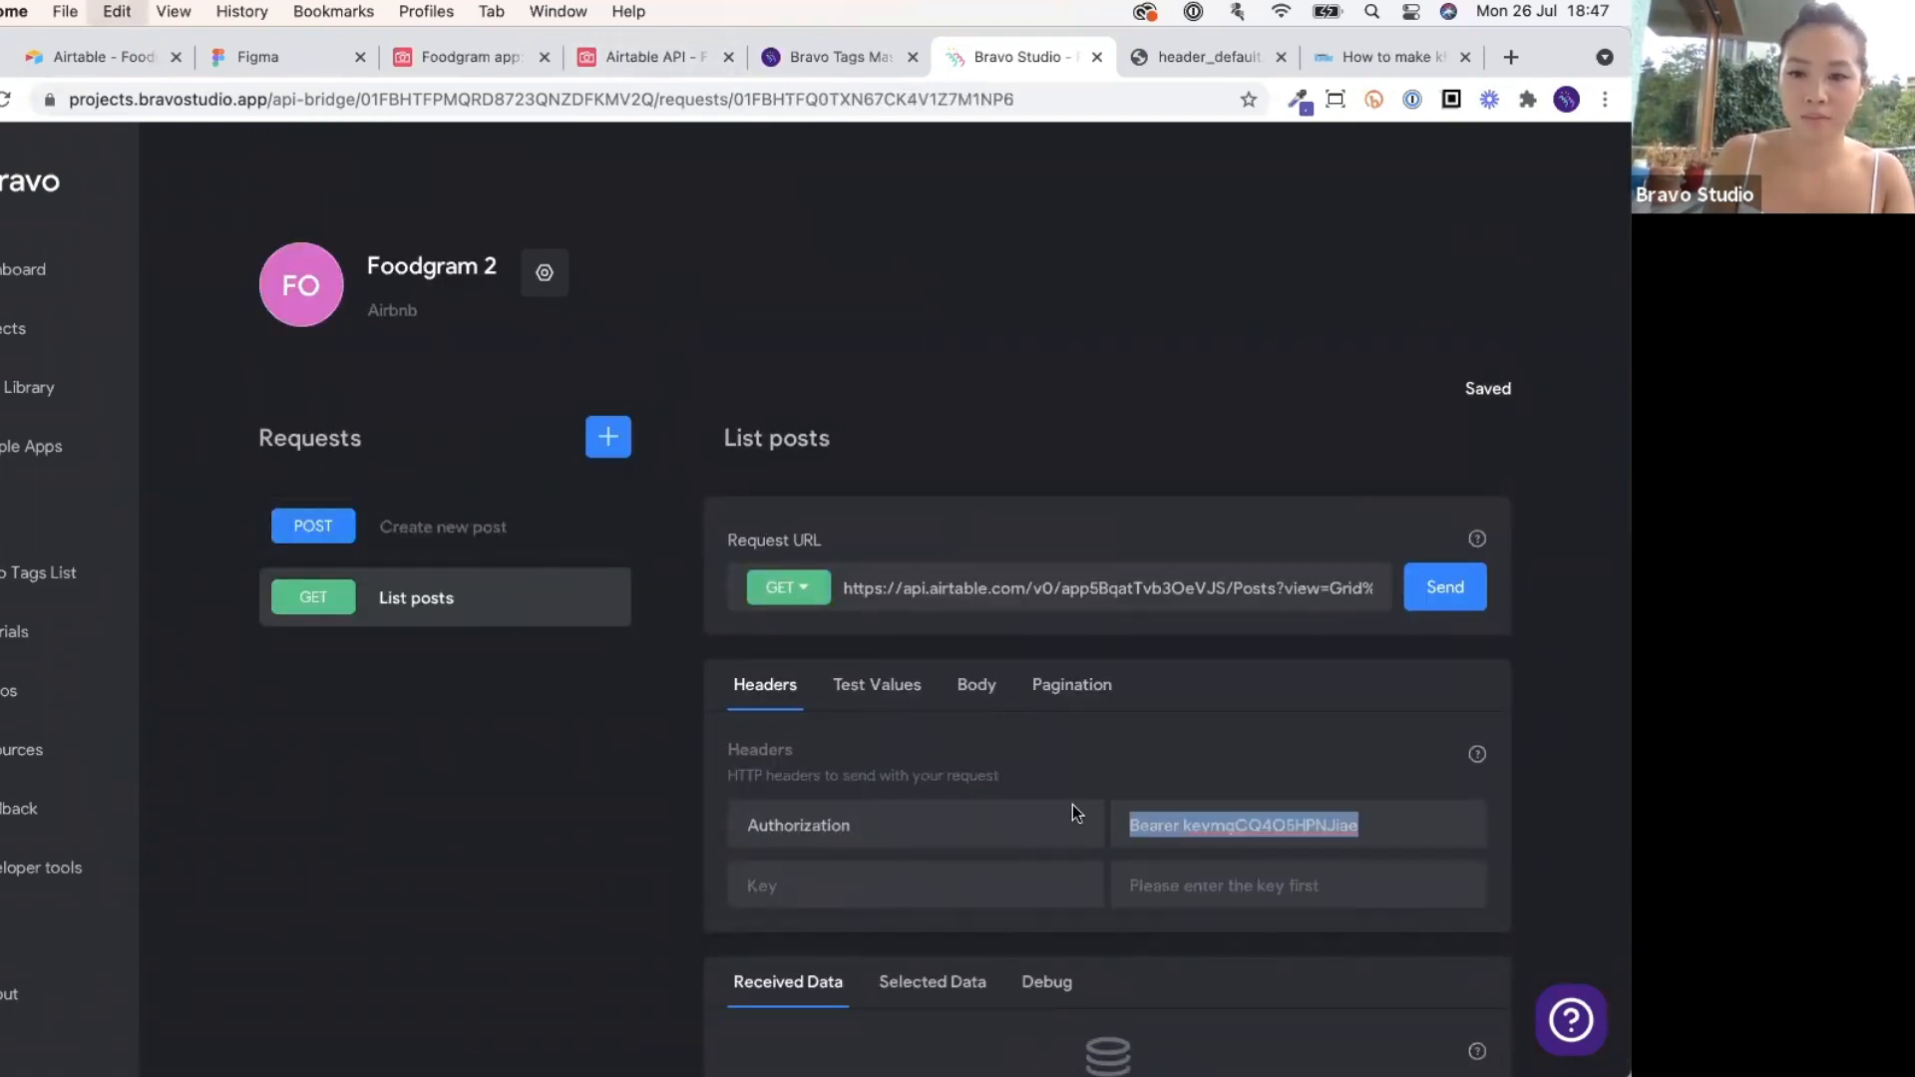
click(488, 528)
click(1133, 824)
key(ctrl+v)
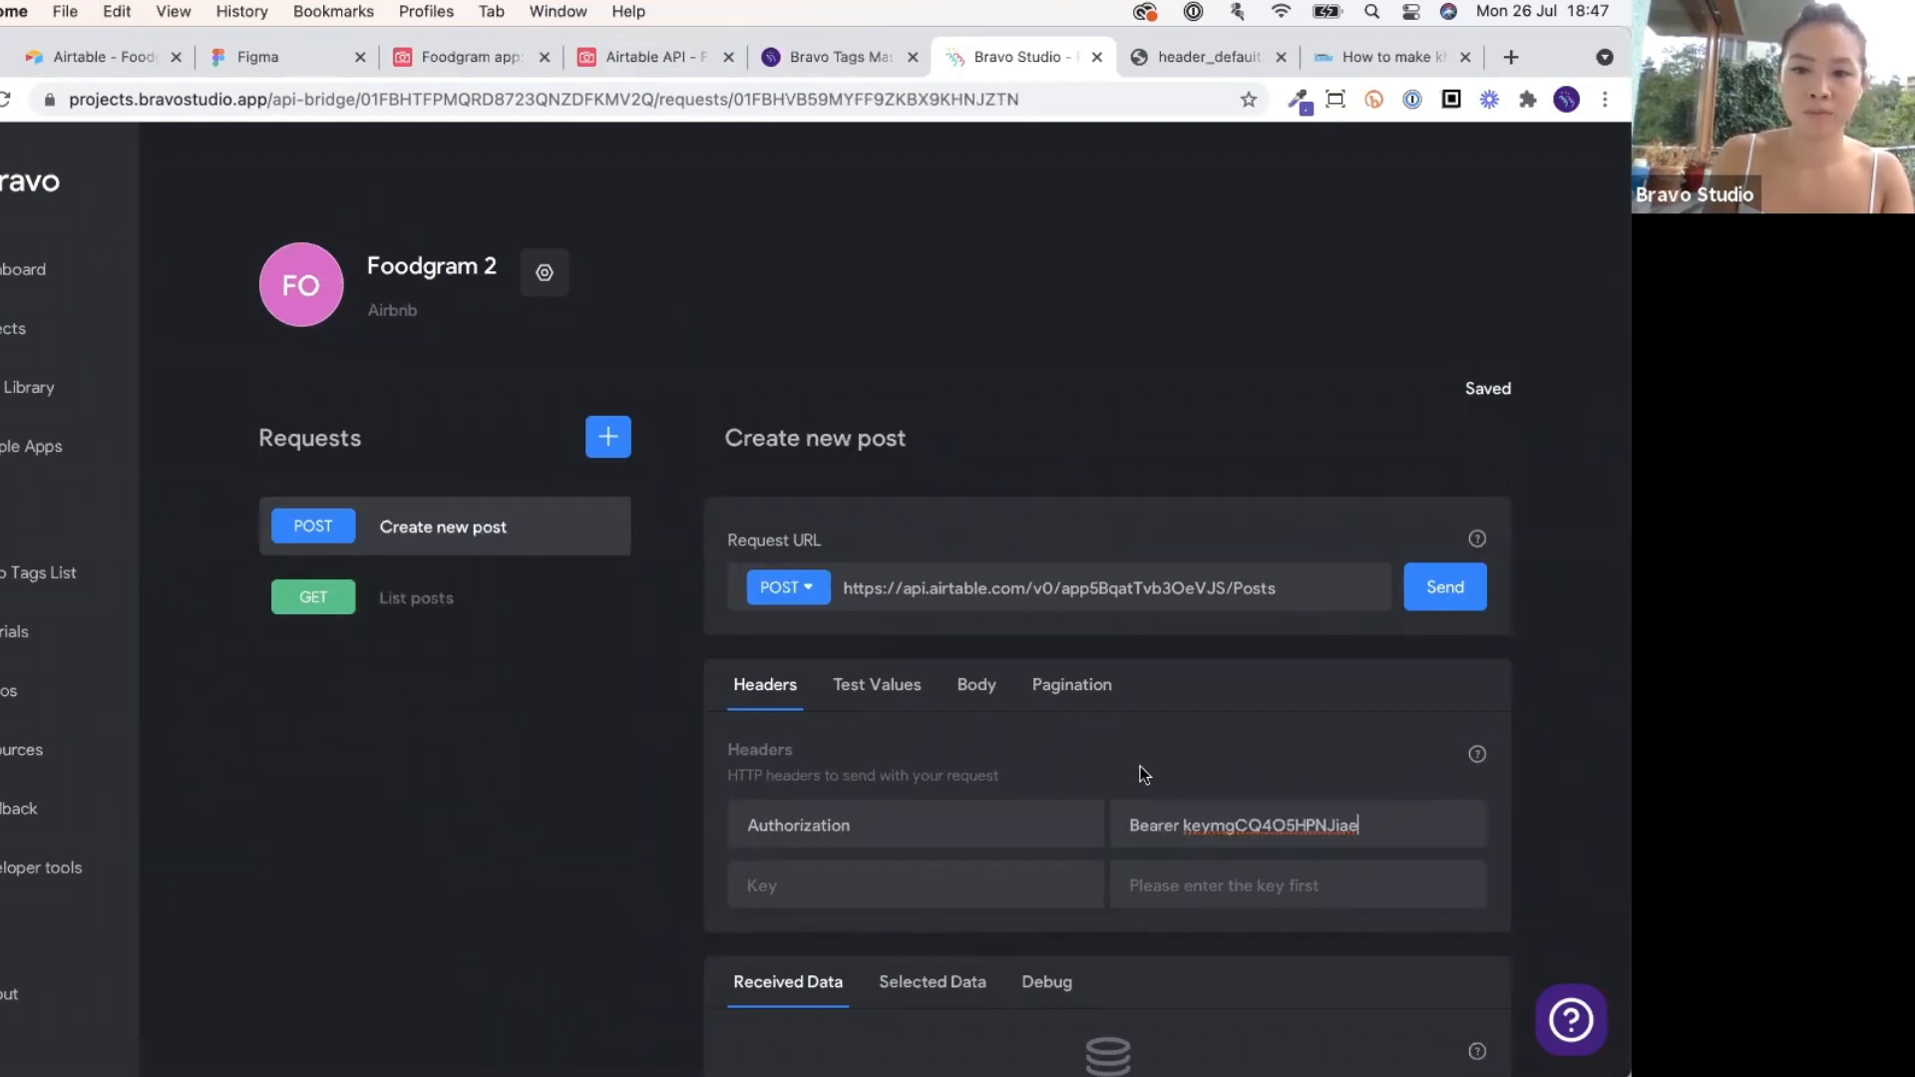
Inspect the Content-Type line in Airtable's curl example, then return to Create new post.
click(603, 57)
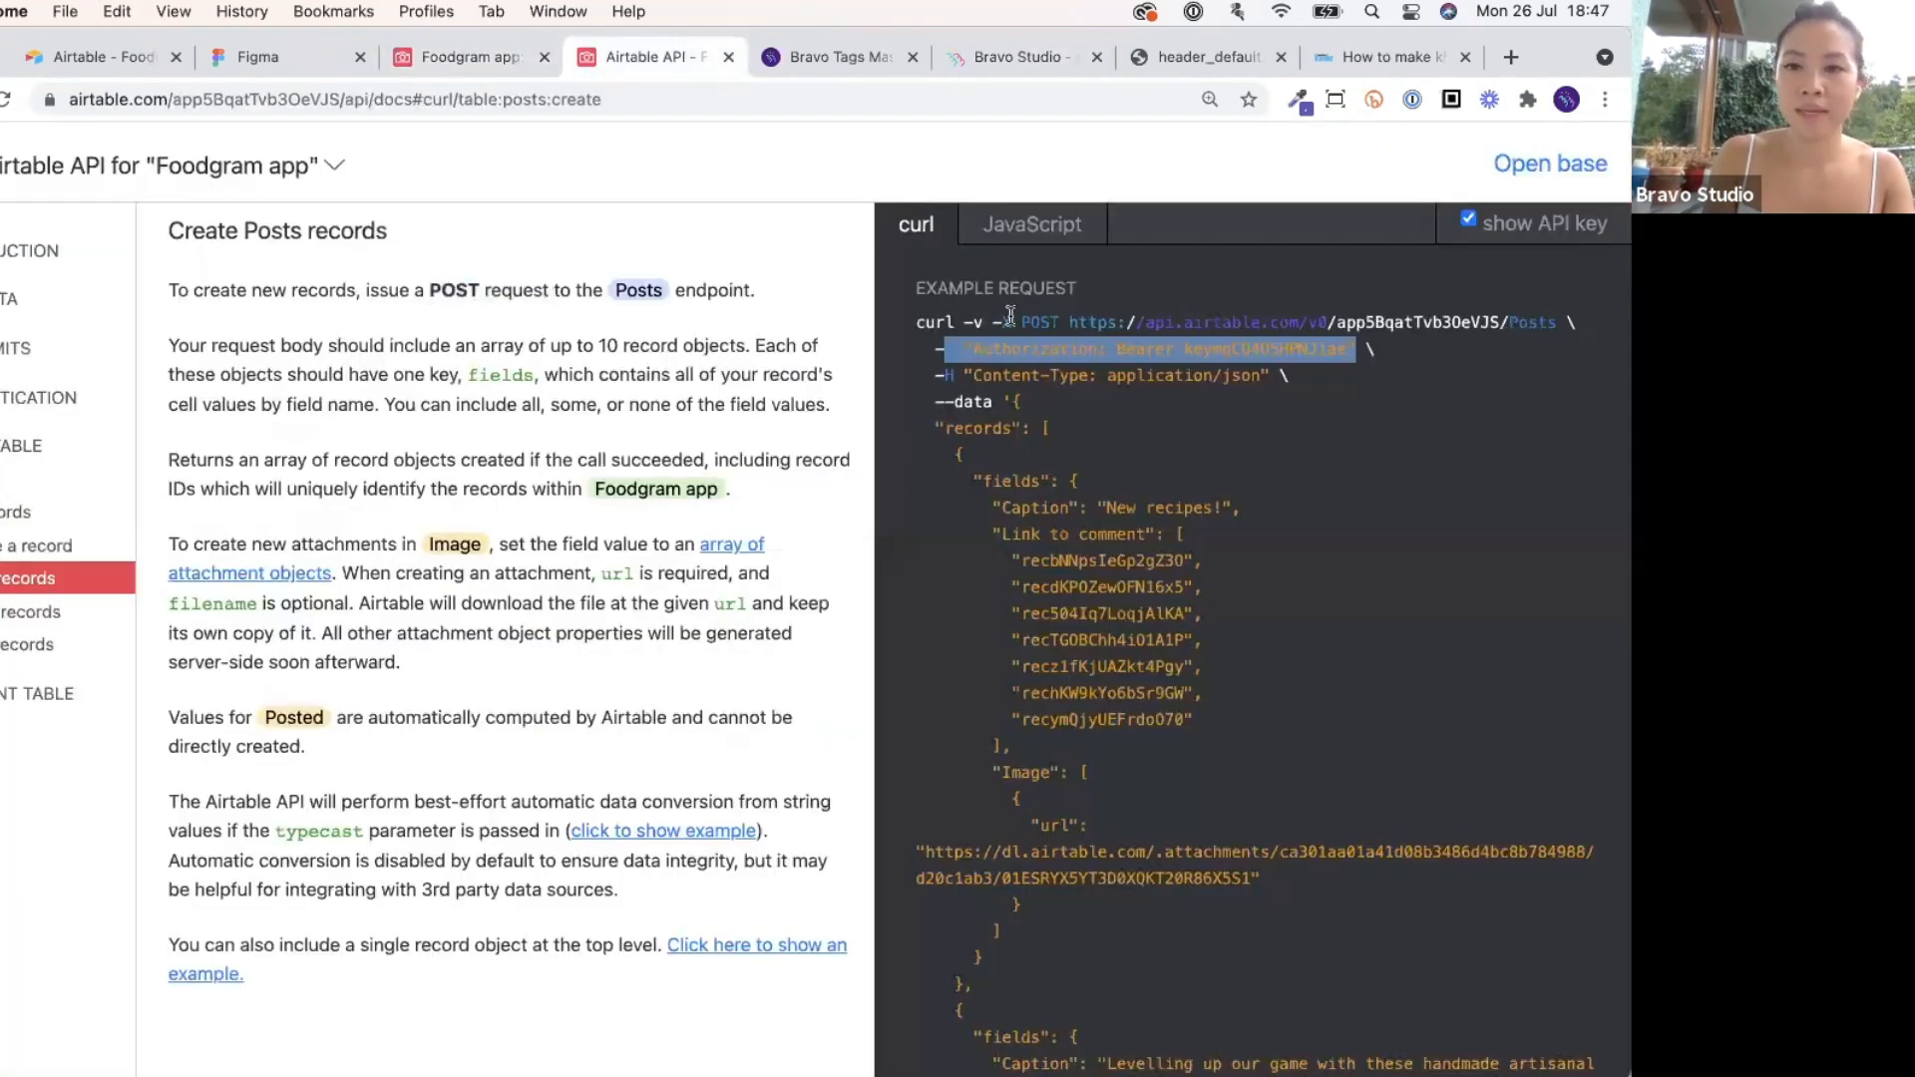
scroll(1038, 372, down, 1)
scroll(1037, 372, up, 1)
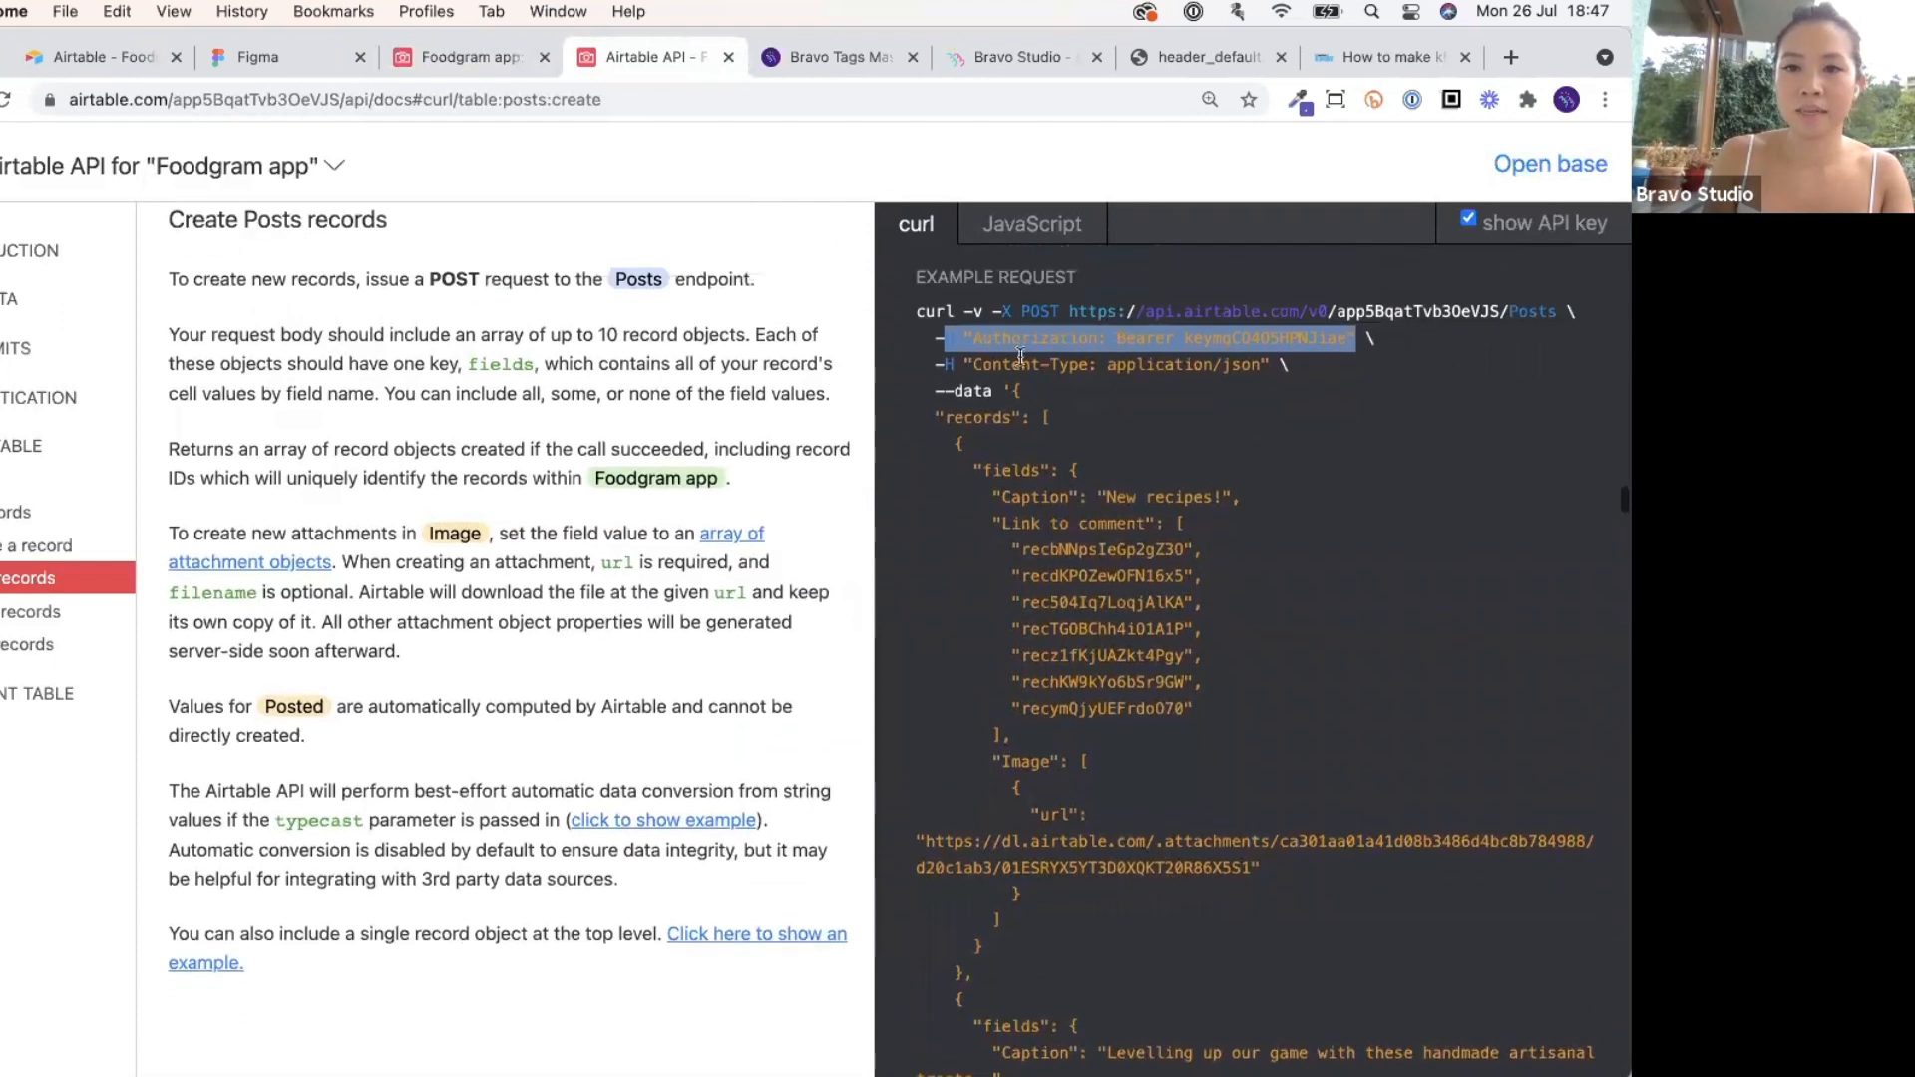
click(961, 370)
drag(1269, 368, 1059, 368)
click(977, 382)
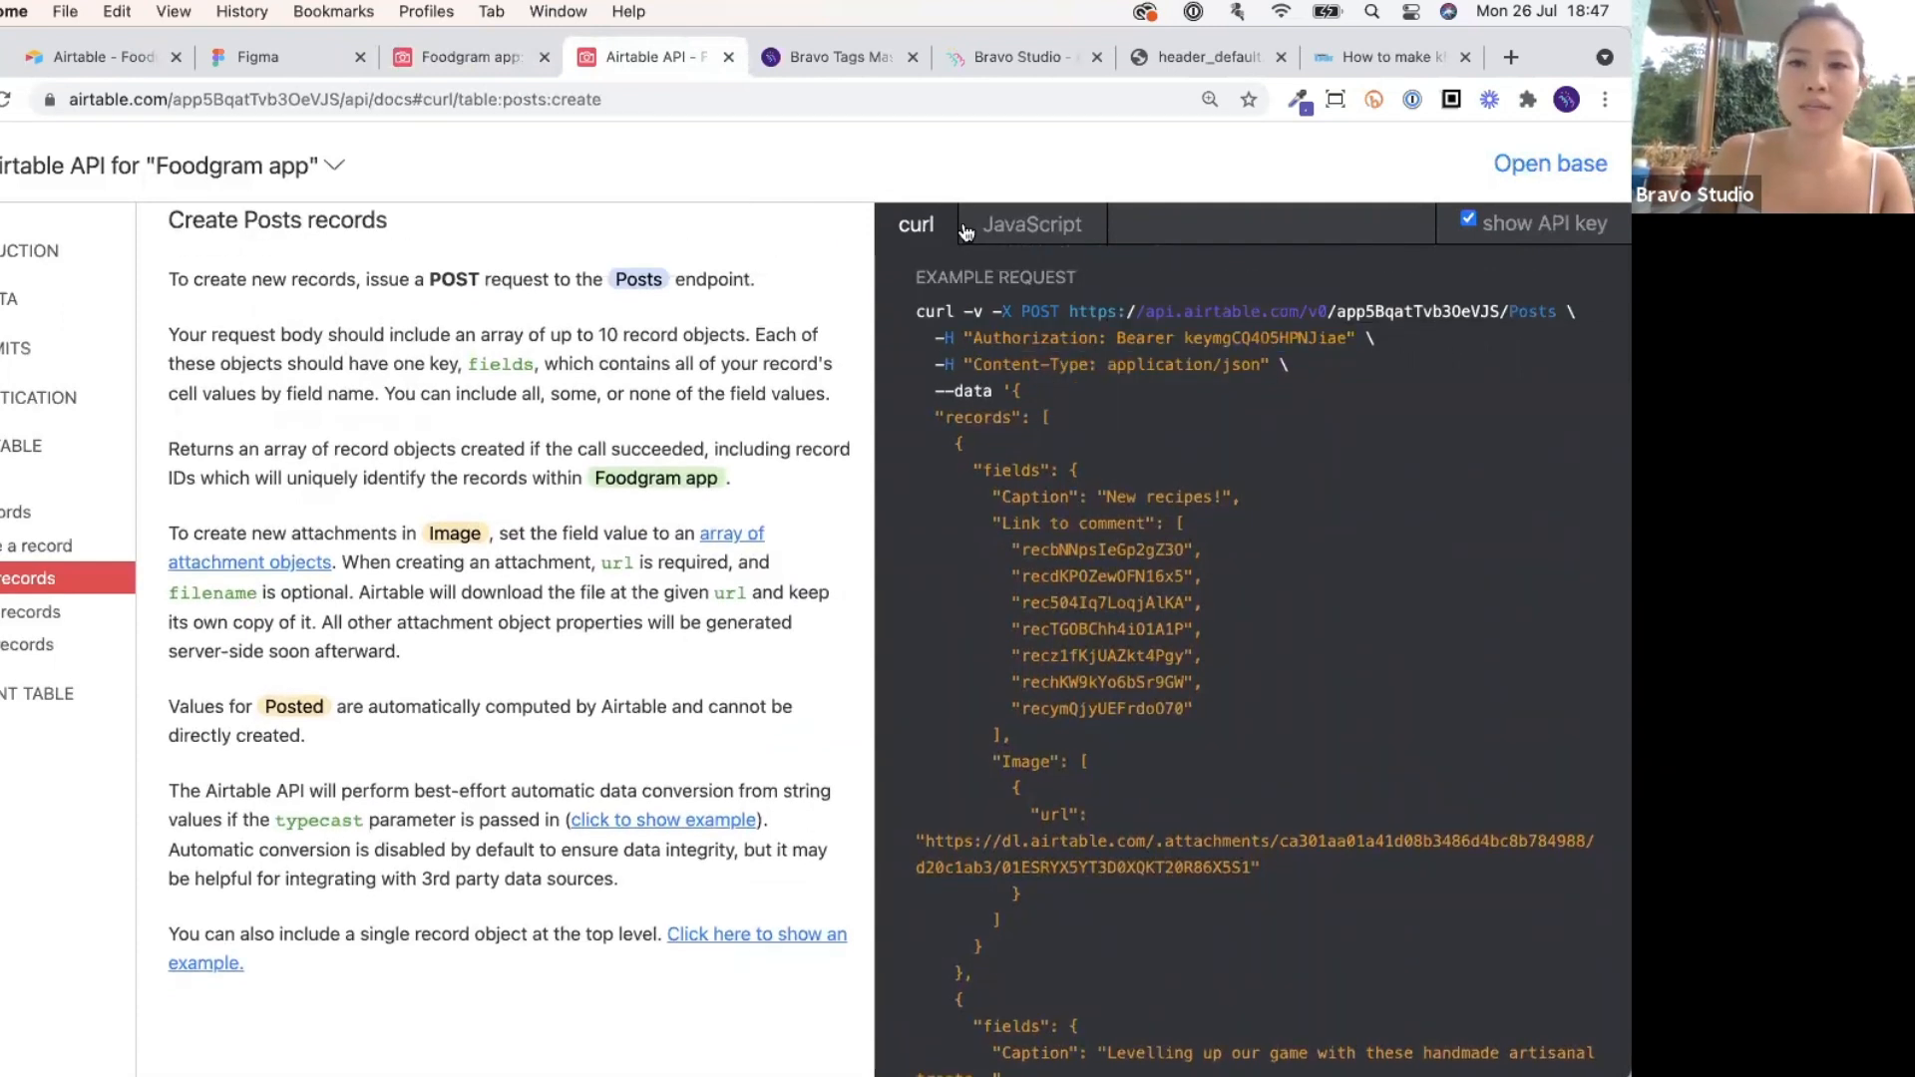
click(1002, 68)
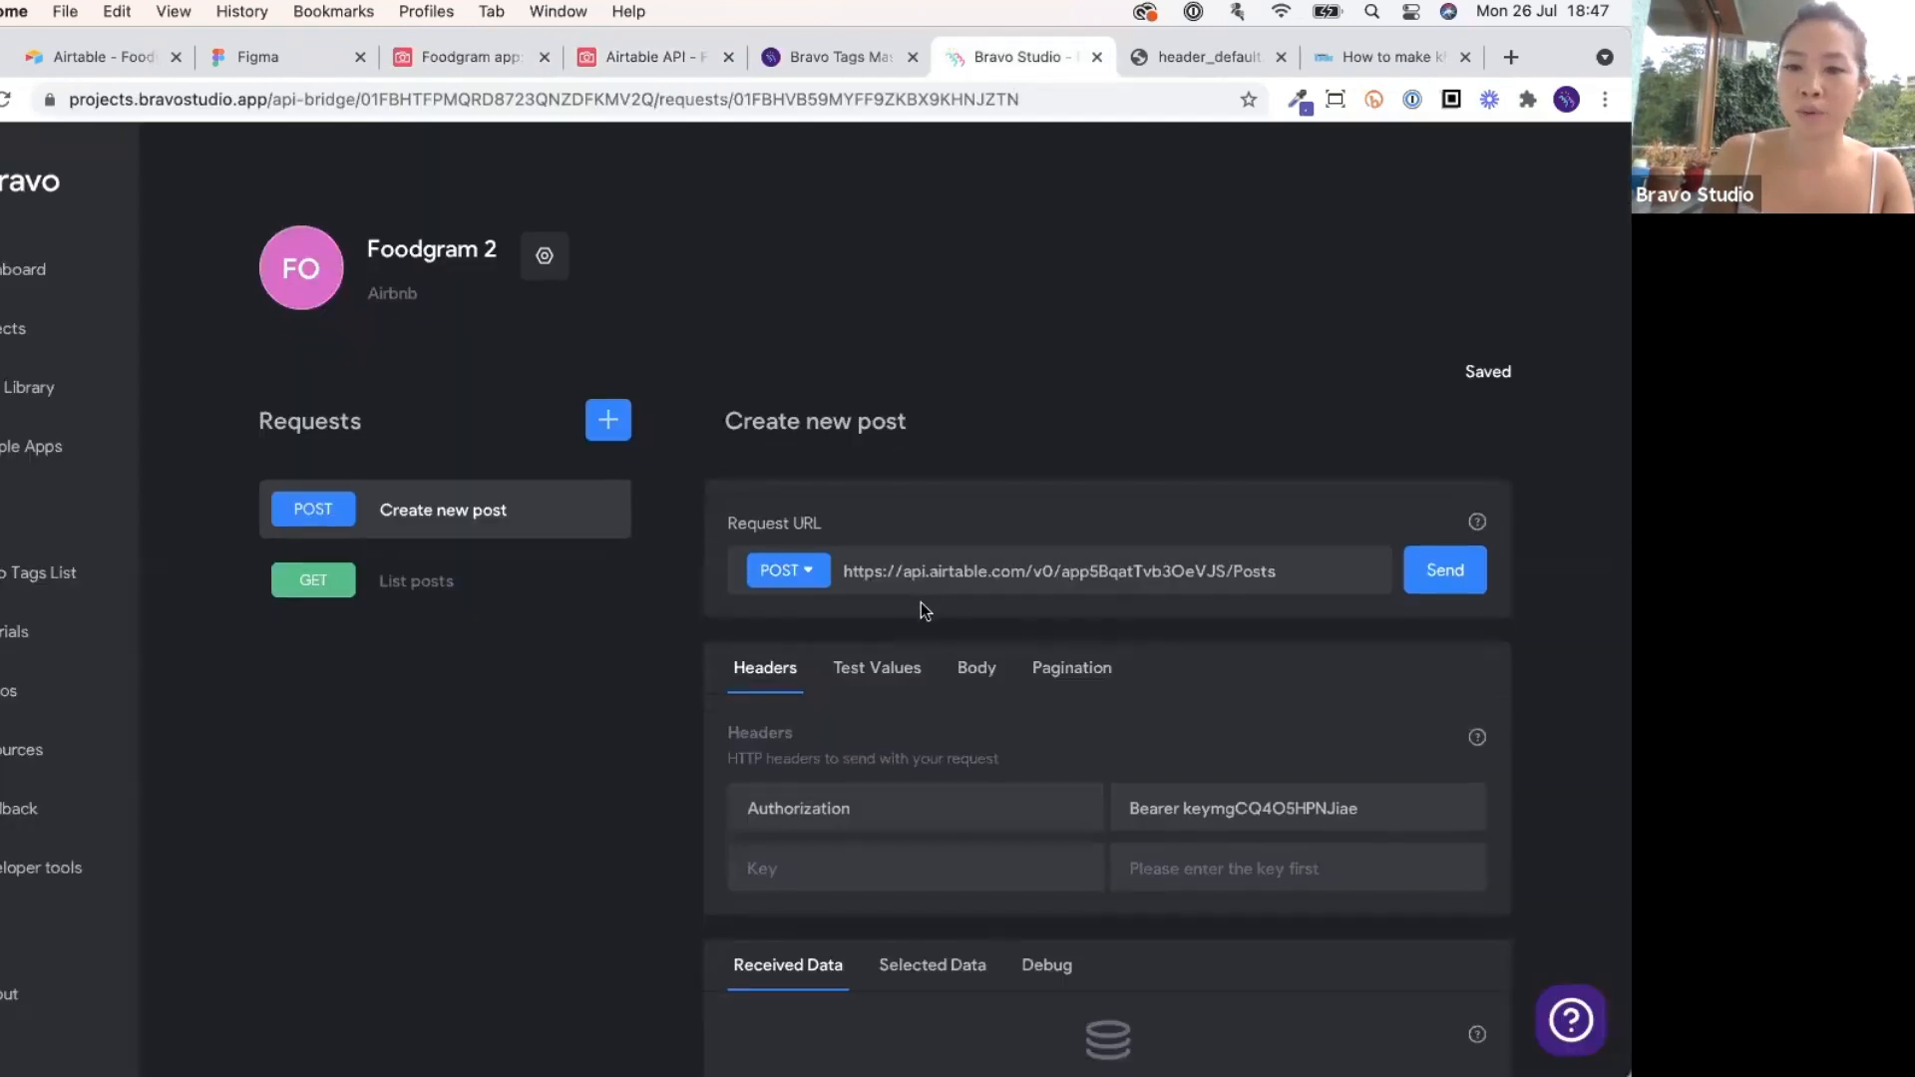
scroll(919, 602, down, 3)
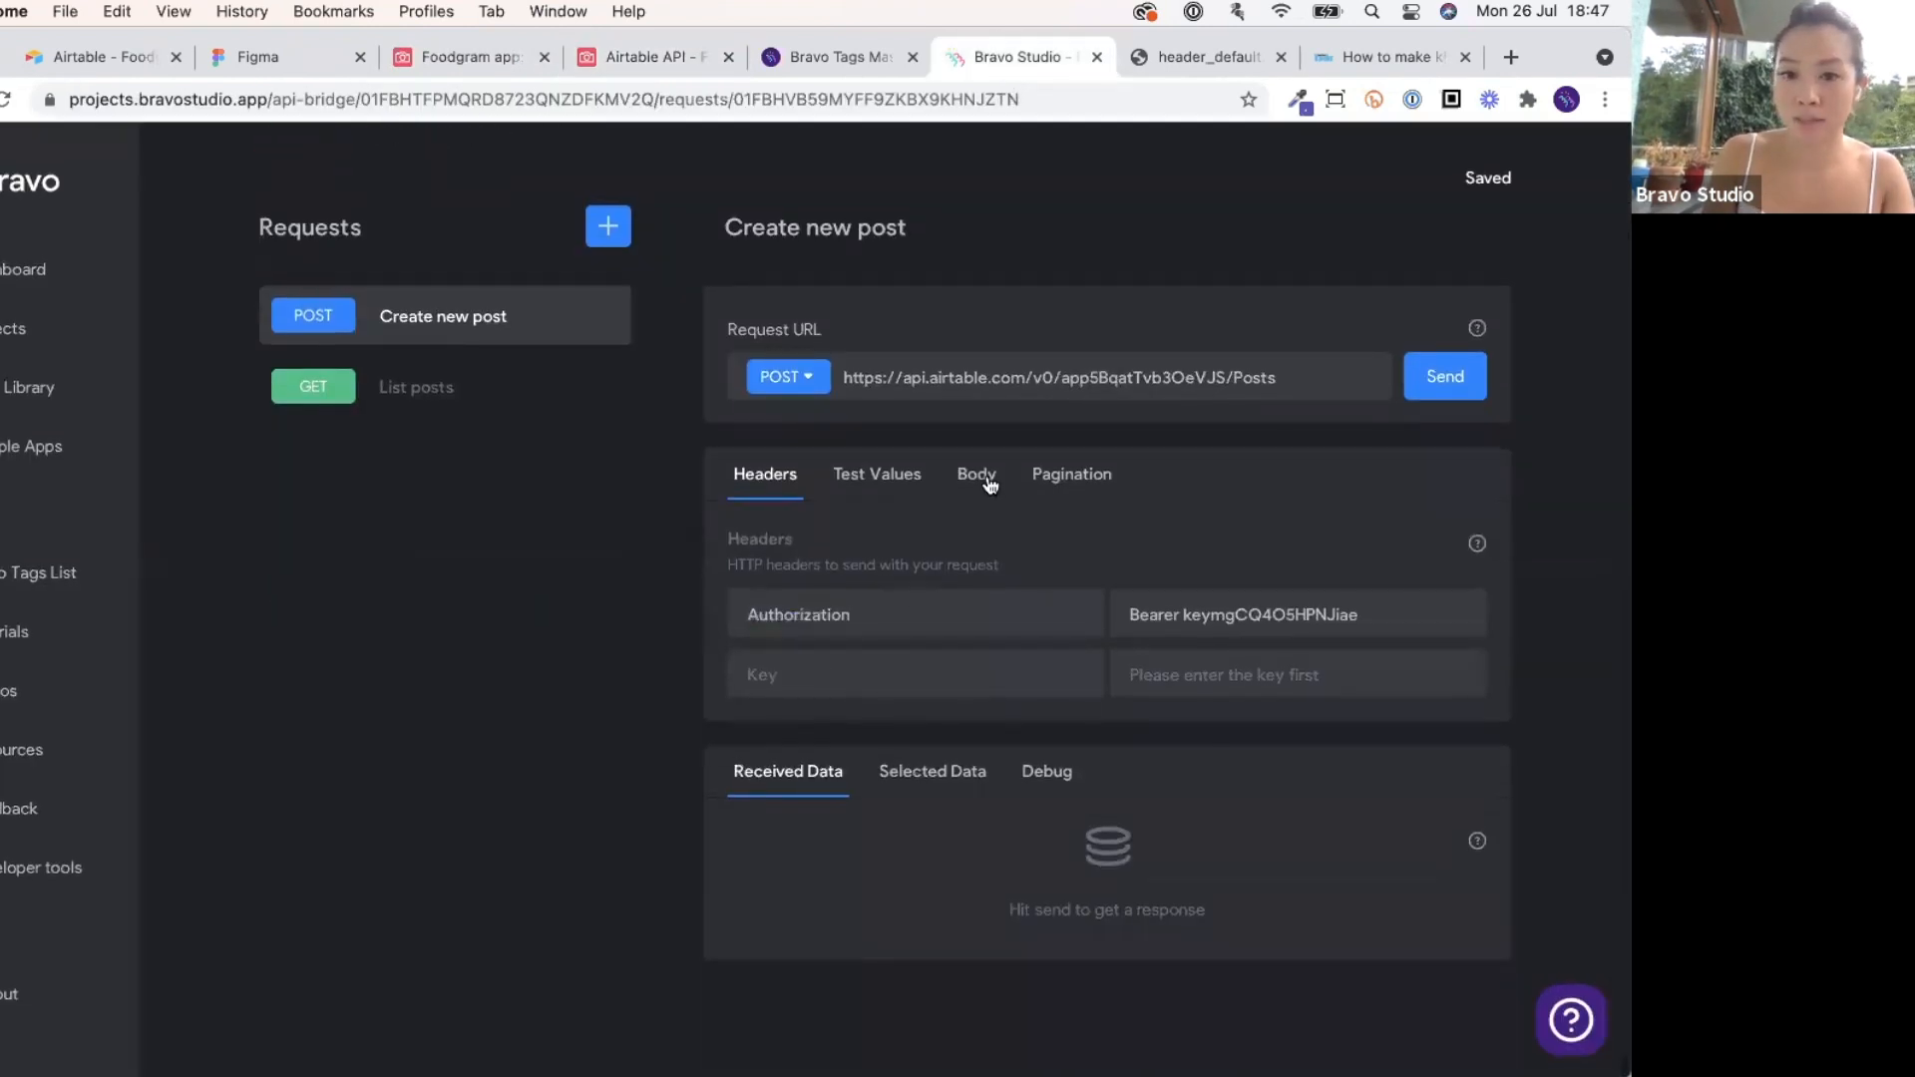
Set the Create new post request body format to JSON.
click(987, 483)
click(936, 629)
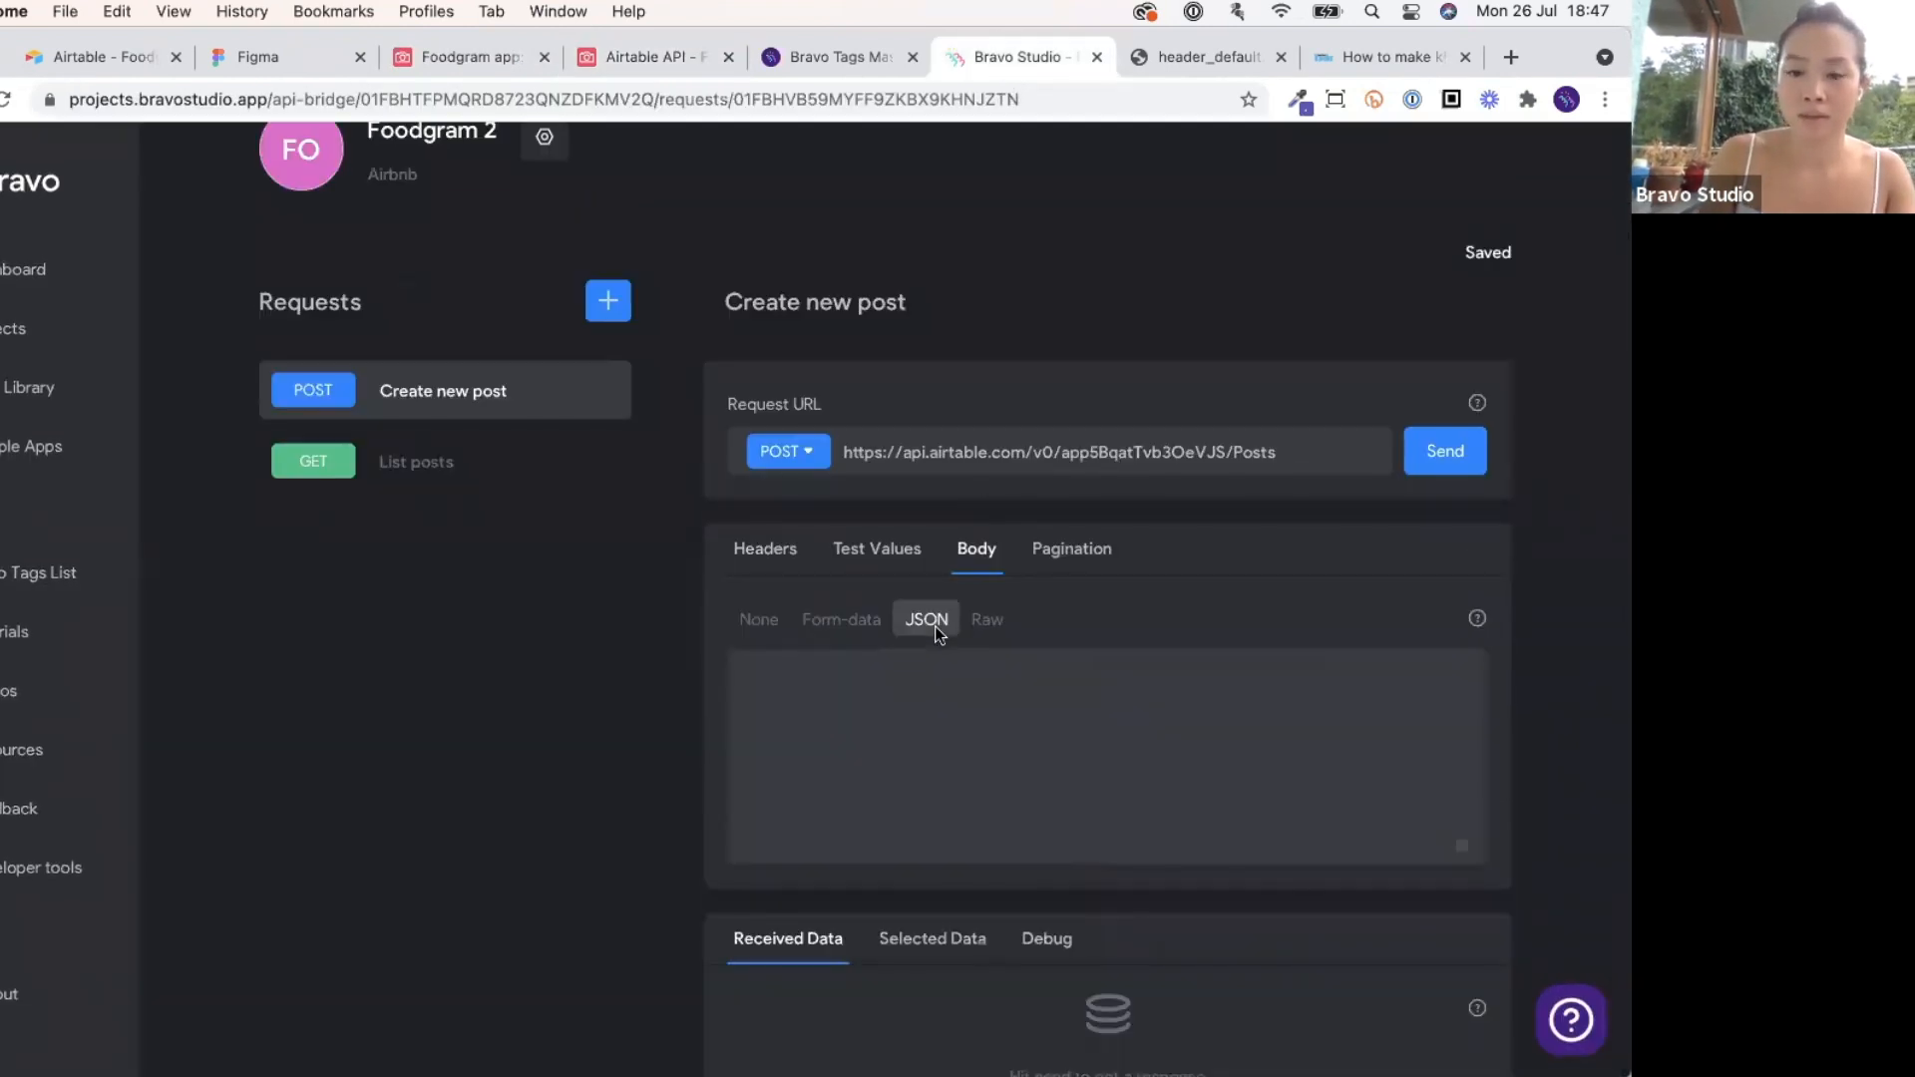
scroll(934, 630, down, 2)
click(933, 626)
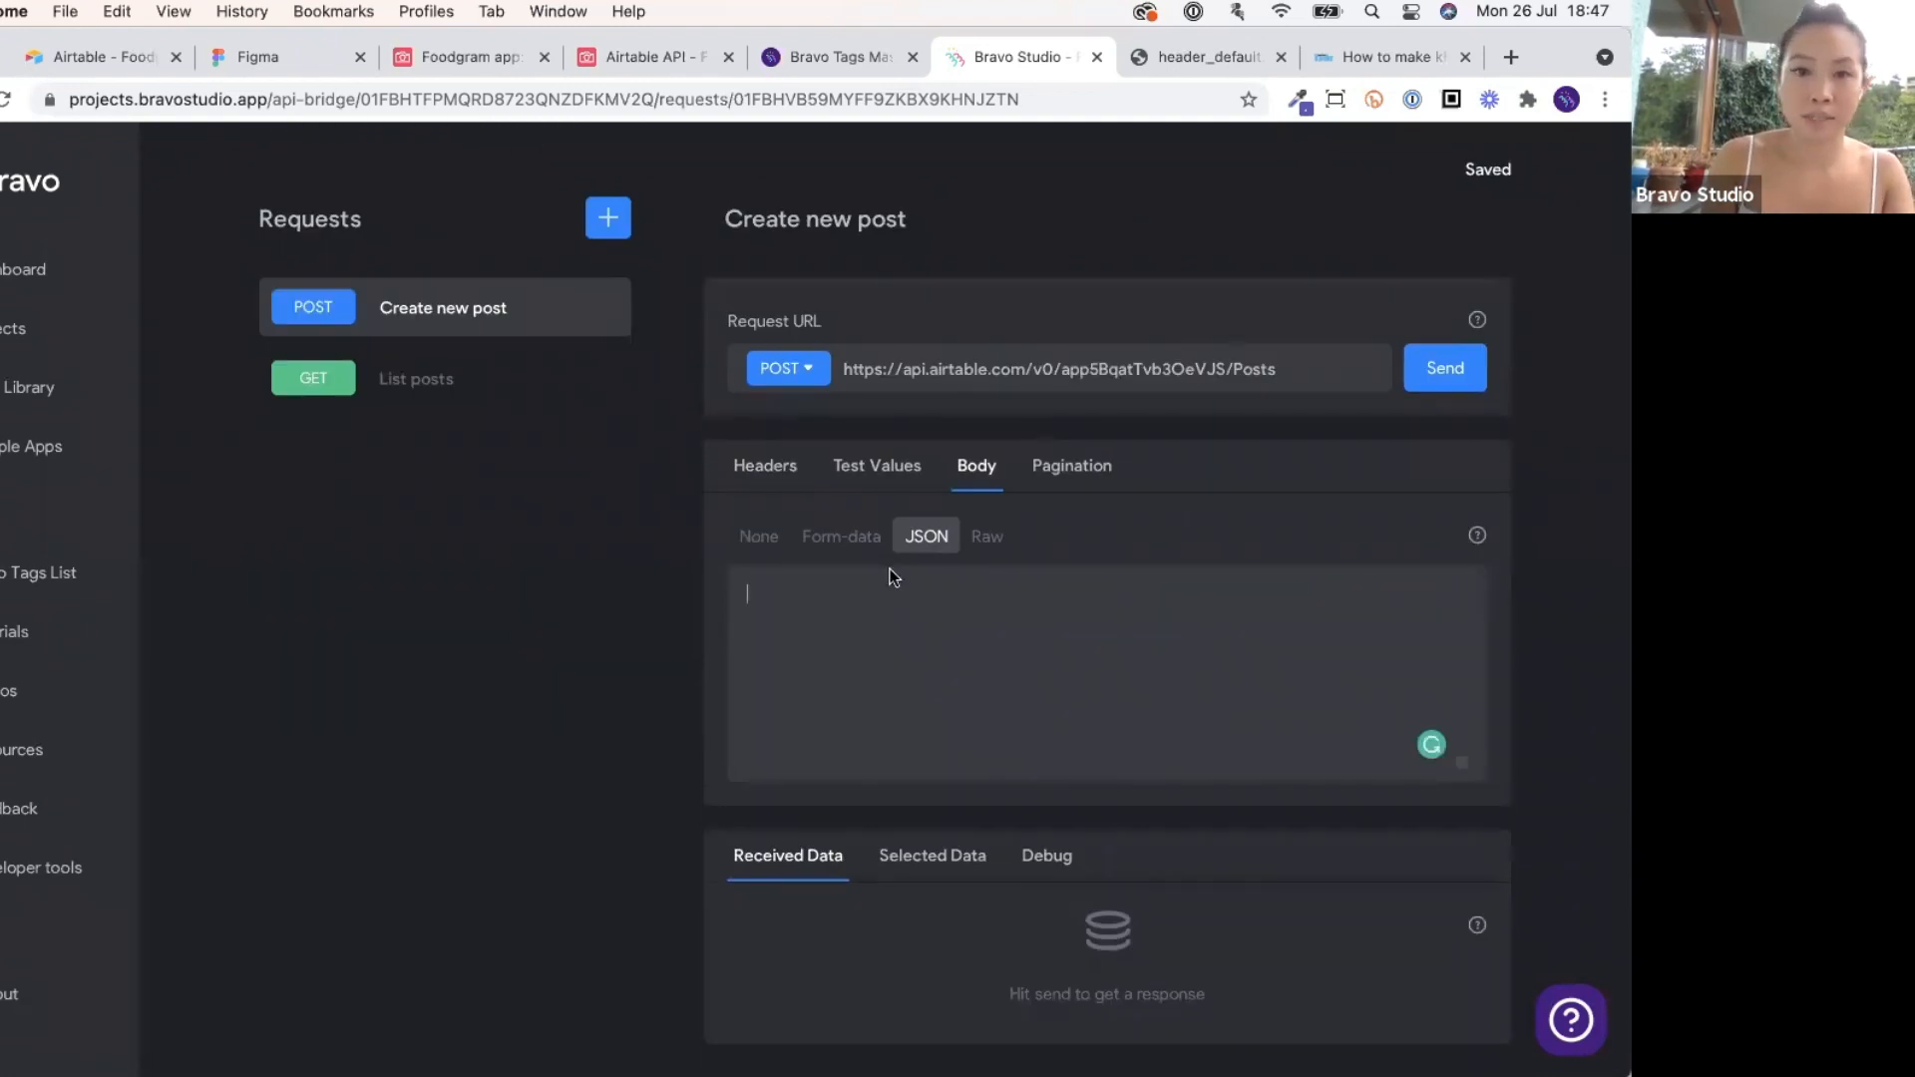
Show the single-record Create Posts example in the Airtable API docs and copy its --data JSON.
click(588, 57)
scroll(702, 427, down, 2)
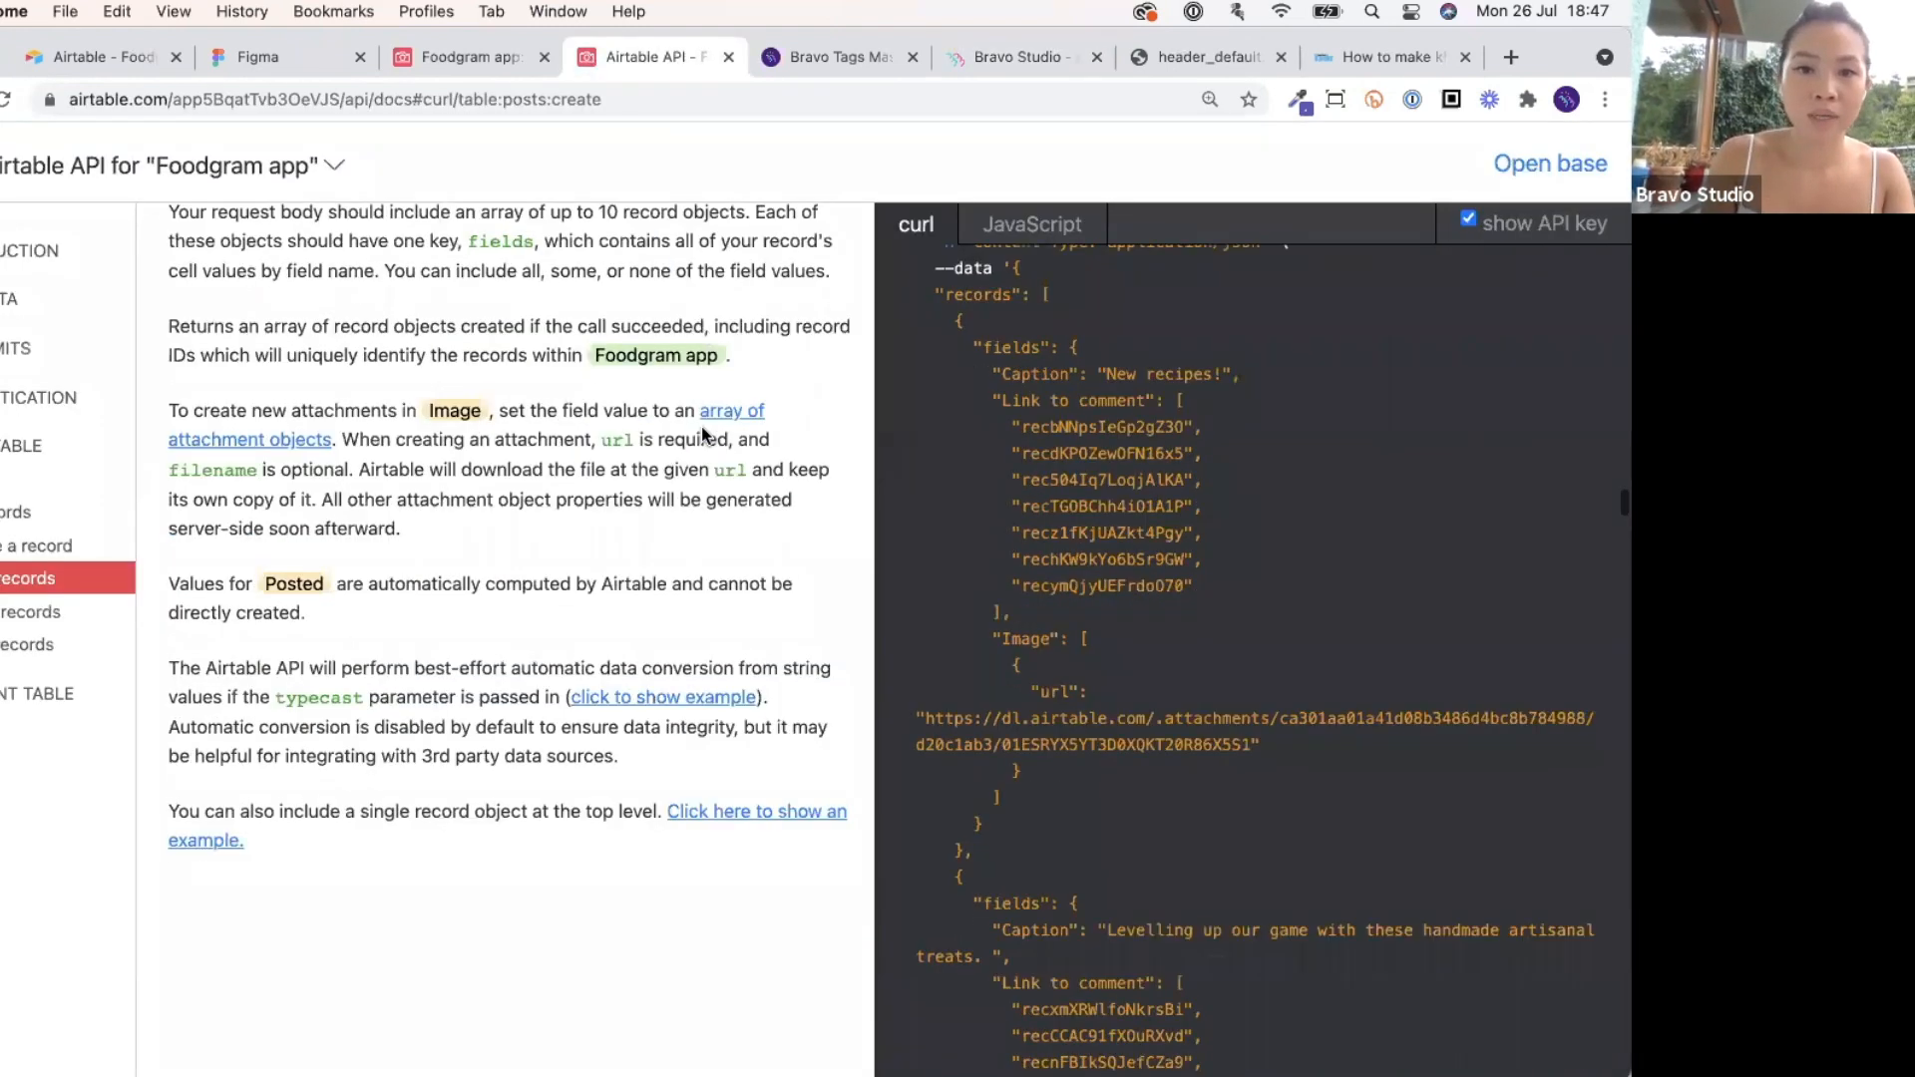
click(786, 813)
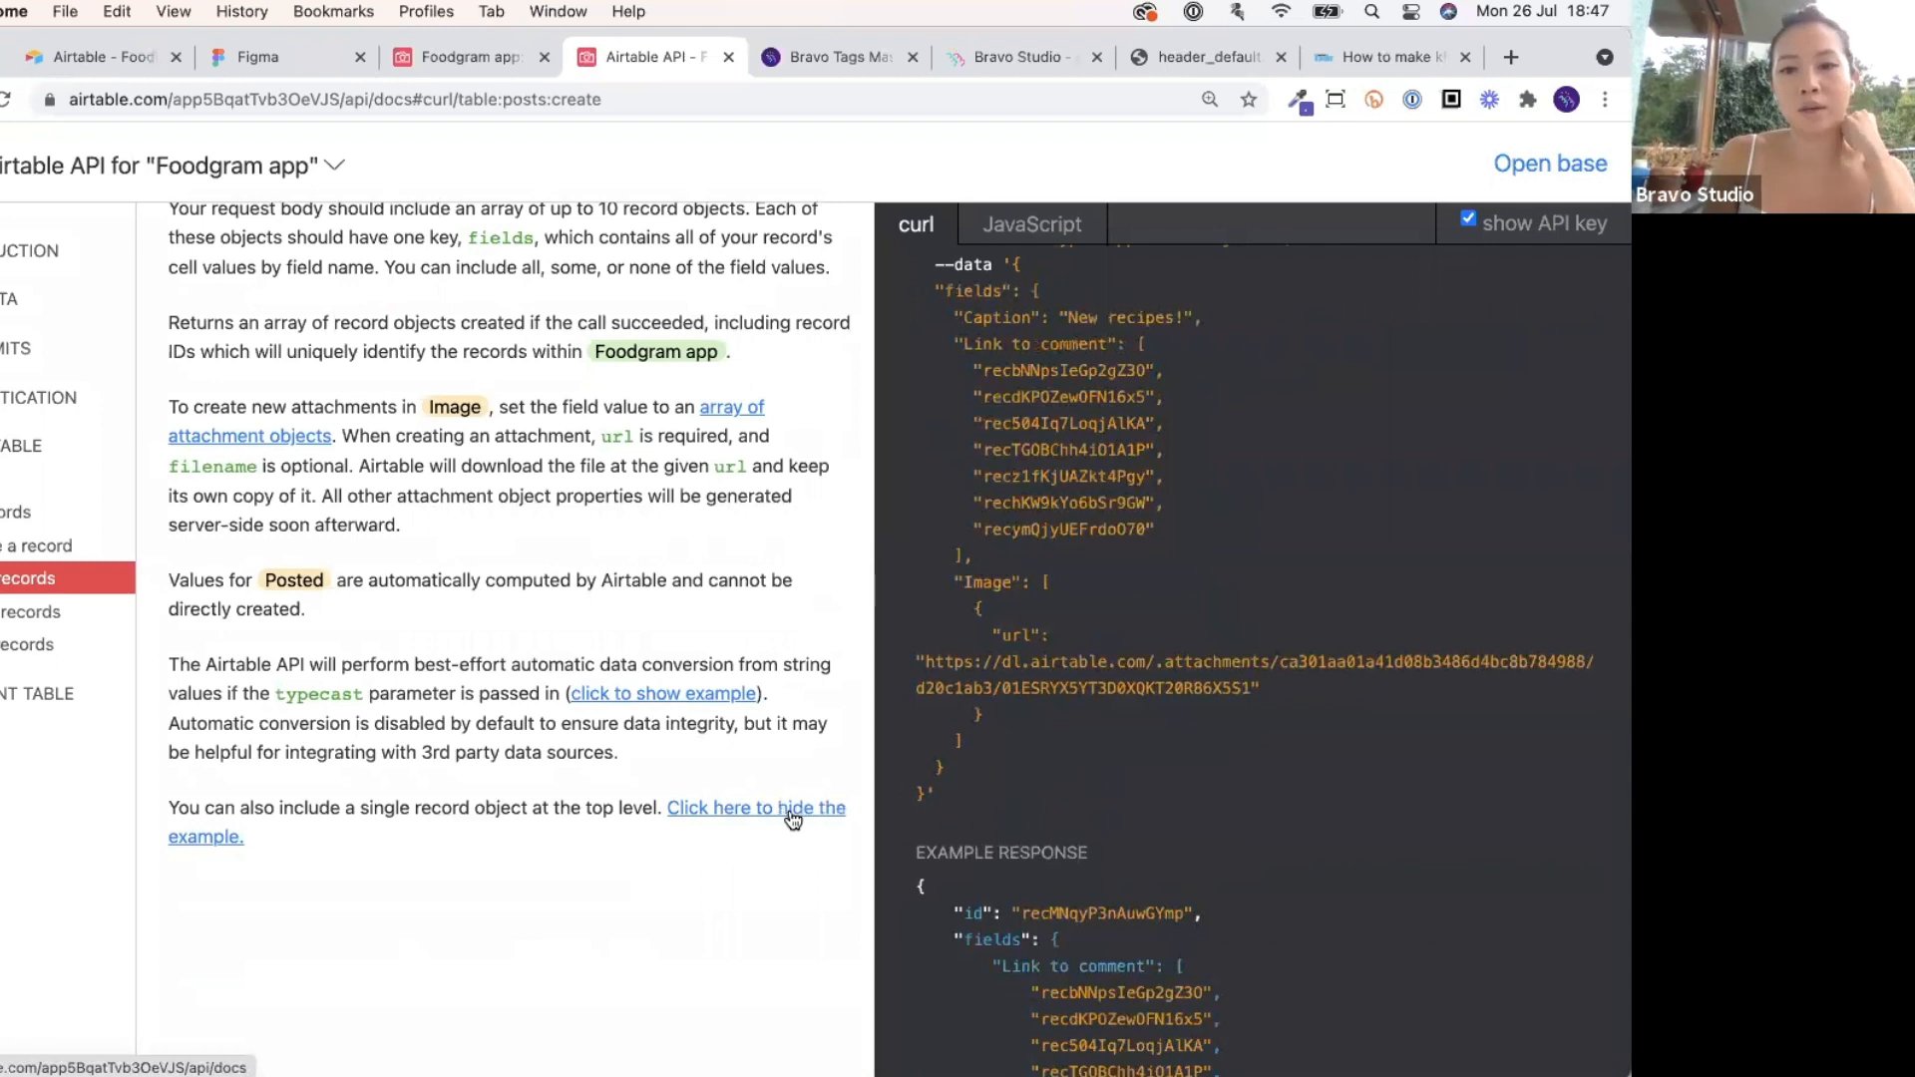
scroll(1089, 728, up, 3)
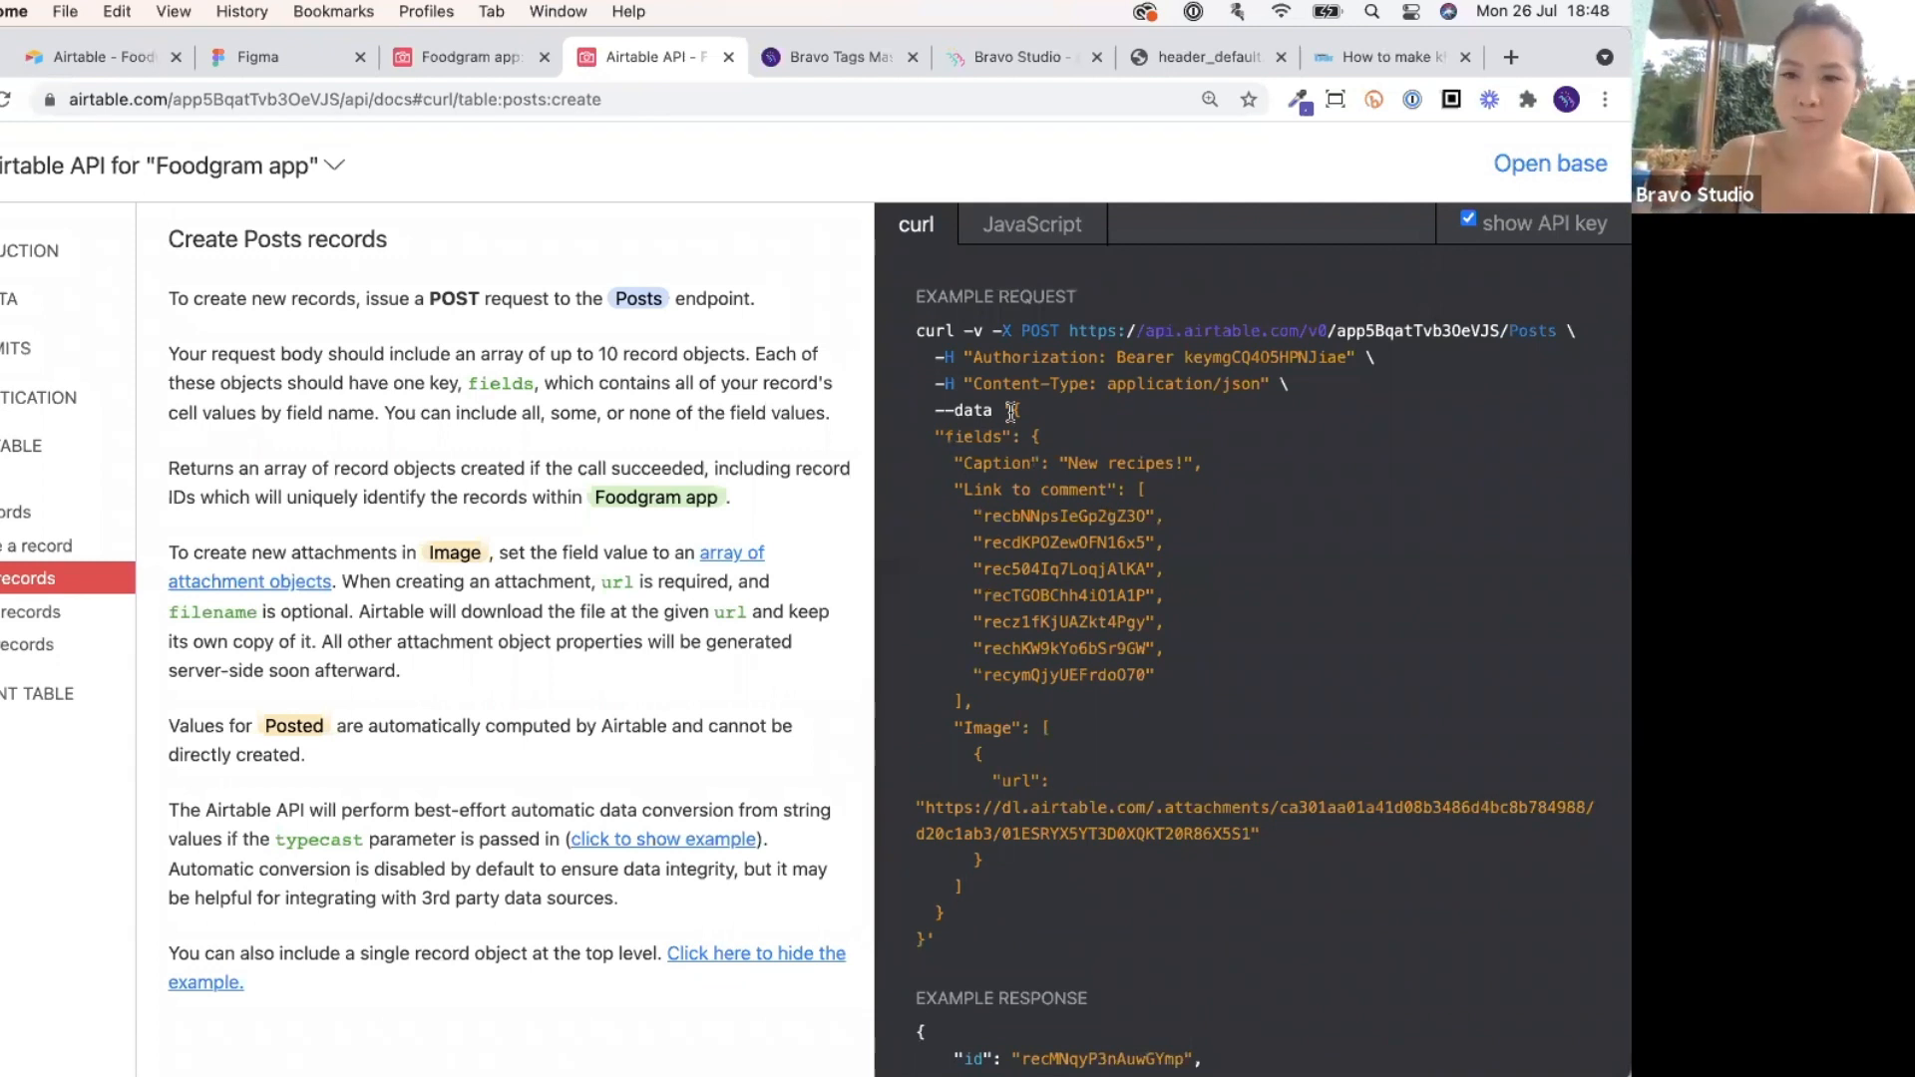
drag(1011, 412, 646, 1035)
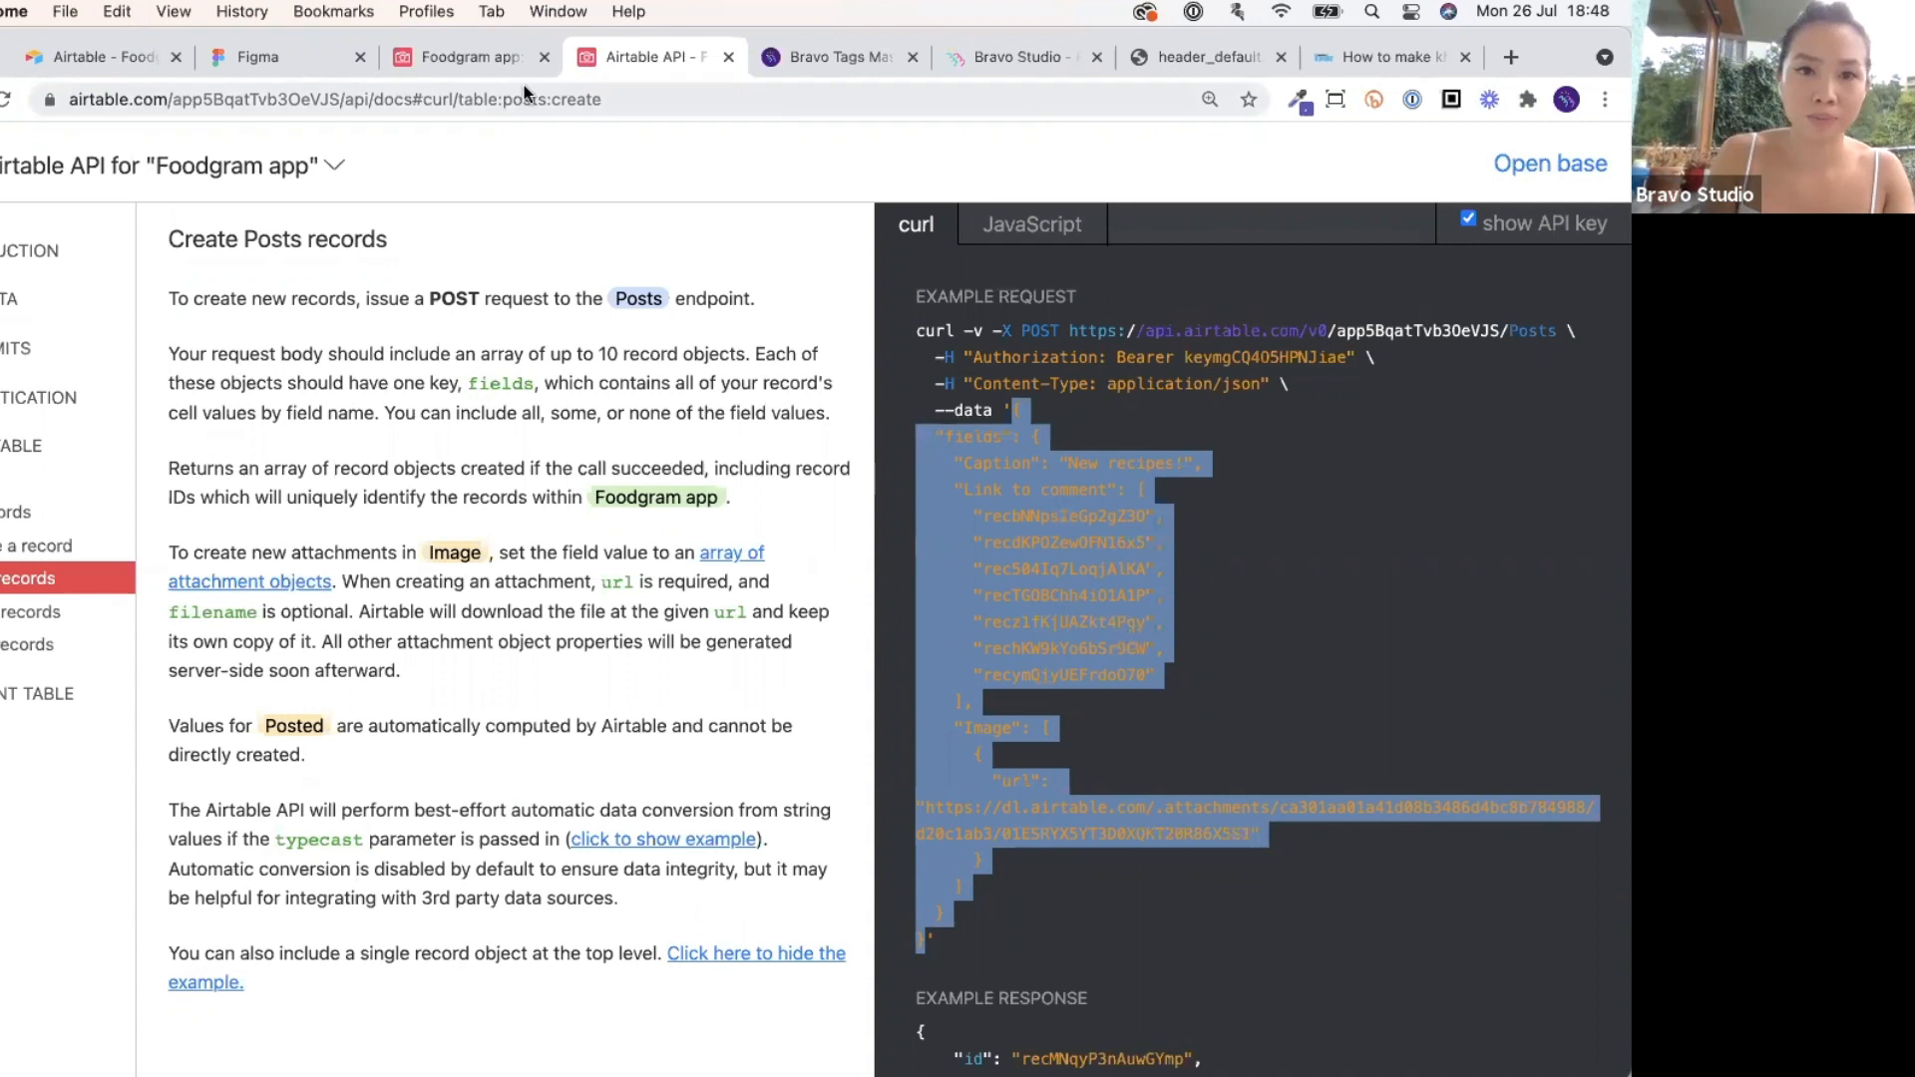
Paste the copied example record JSON into the Create new post body.
click(973, 61)
click(976, 614)
key(super+v)
scroll(976, 613, up, 10)
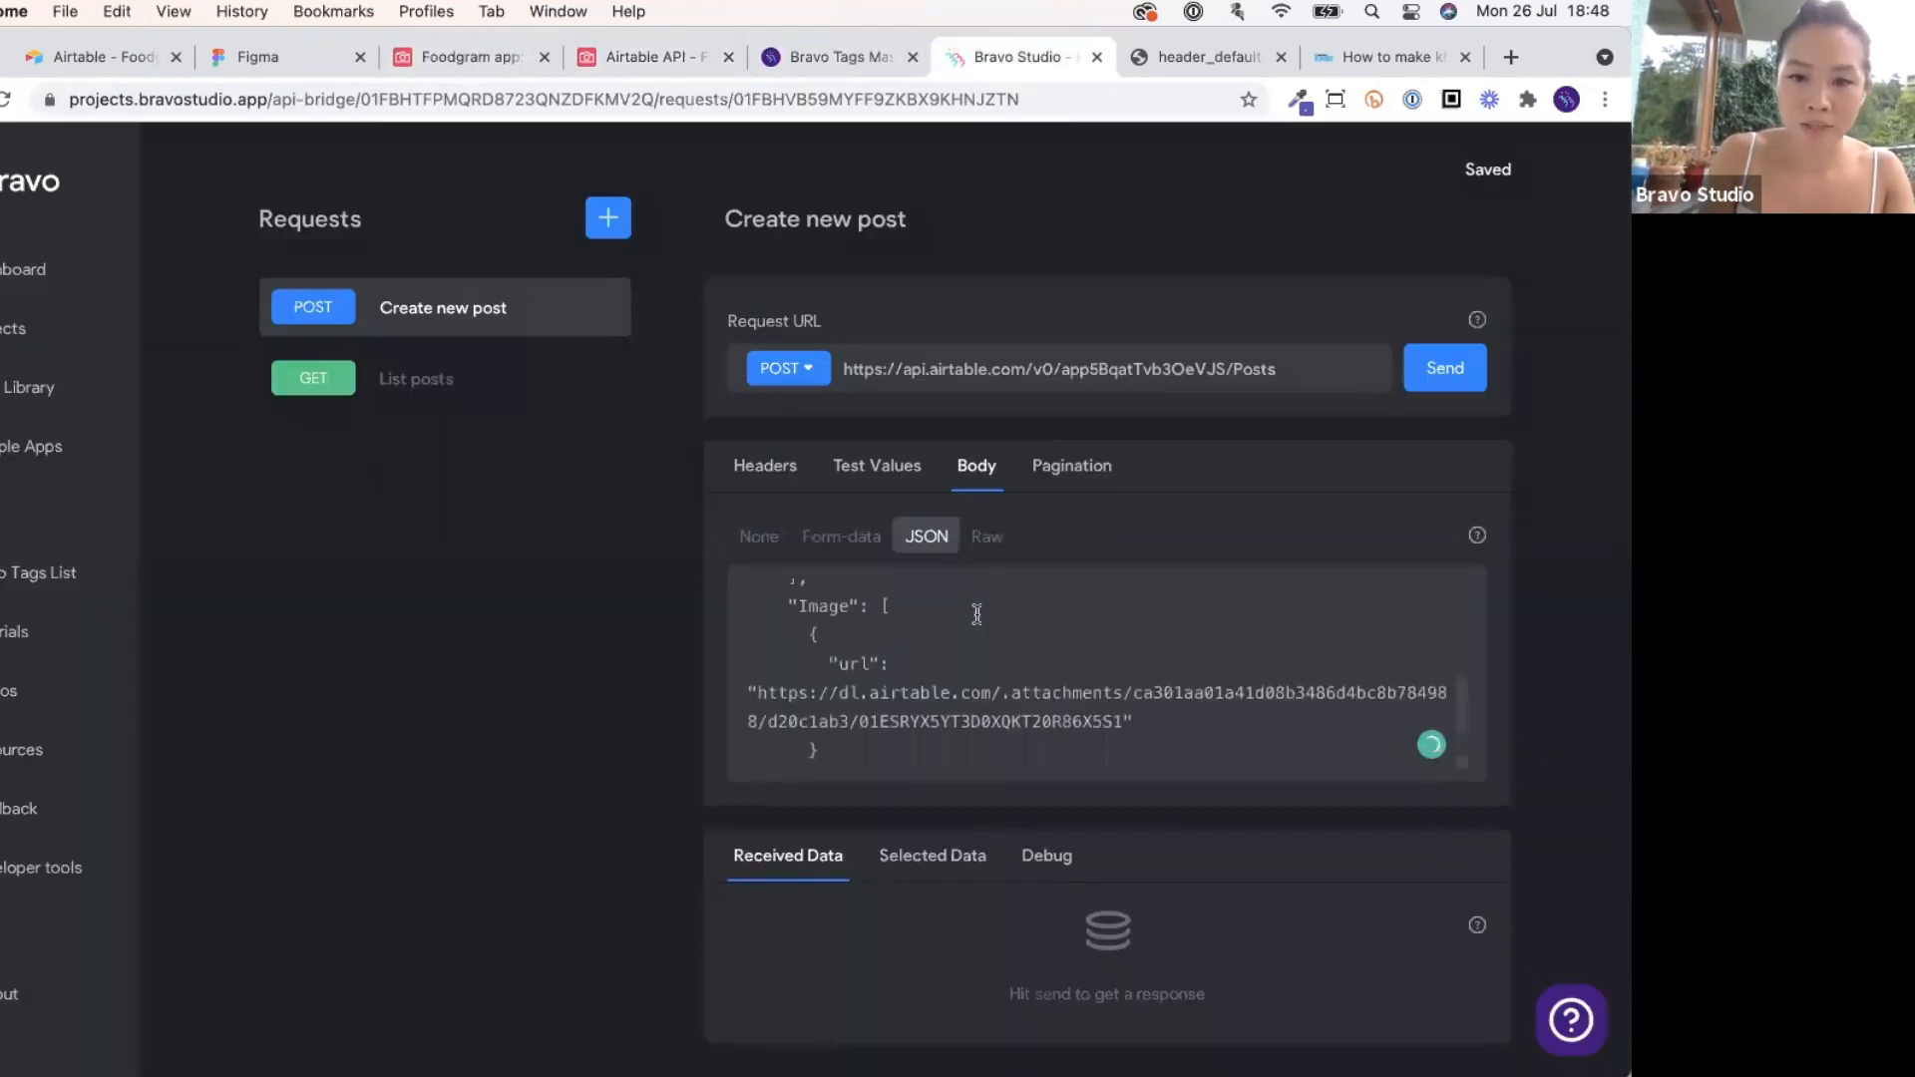
scroll(877, 668, up, 2)
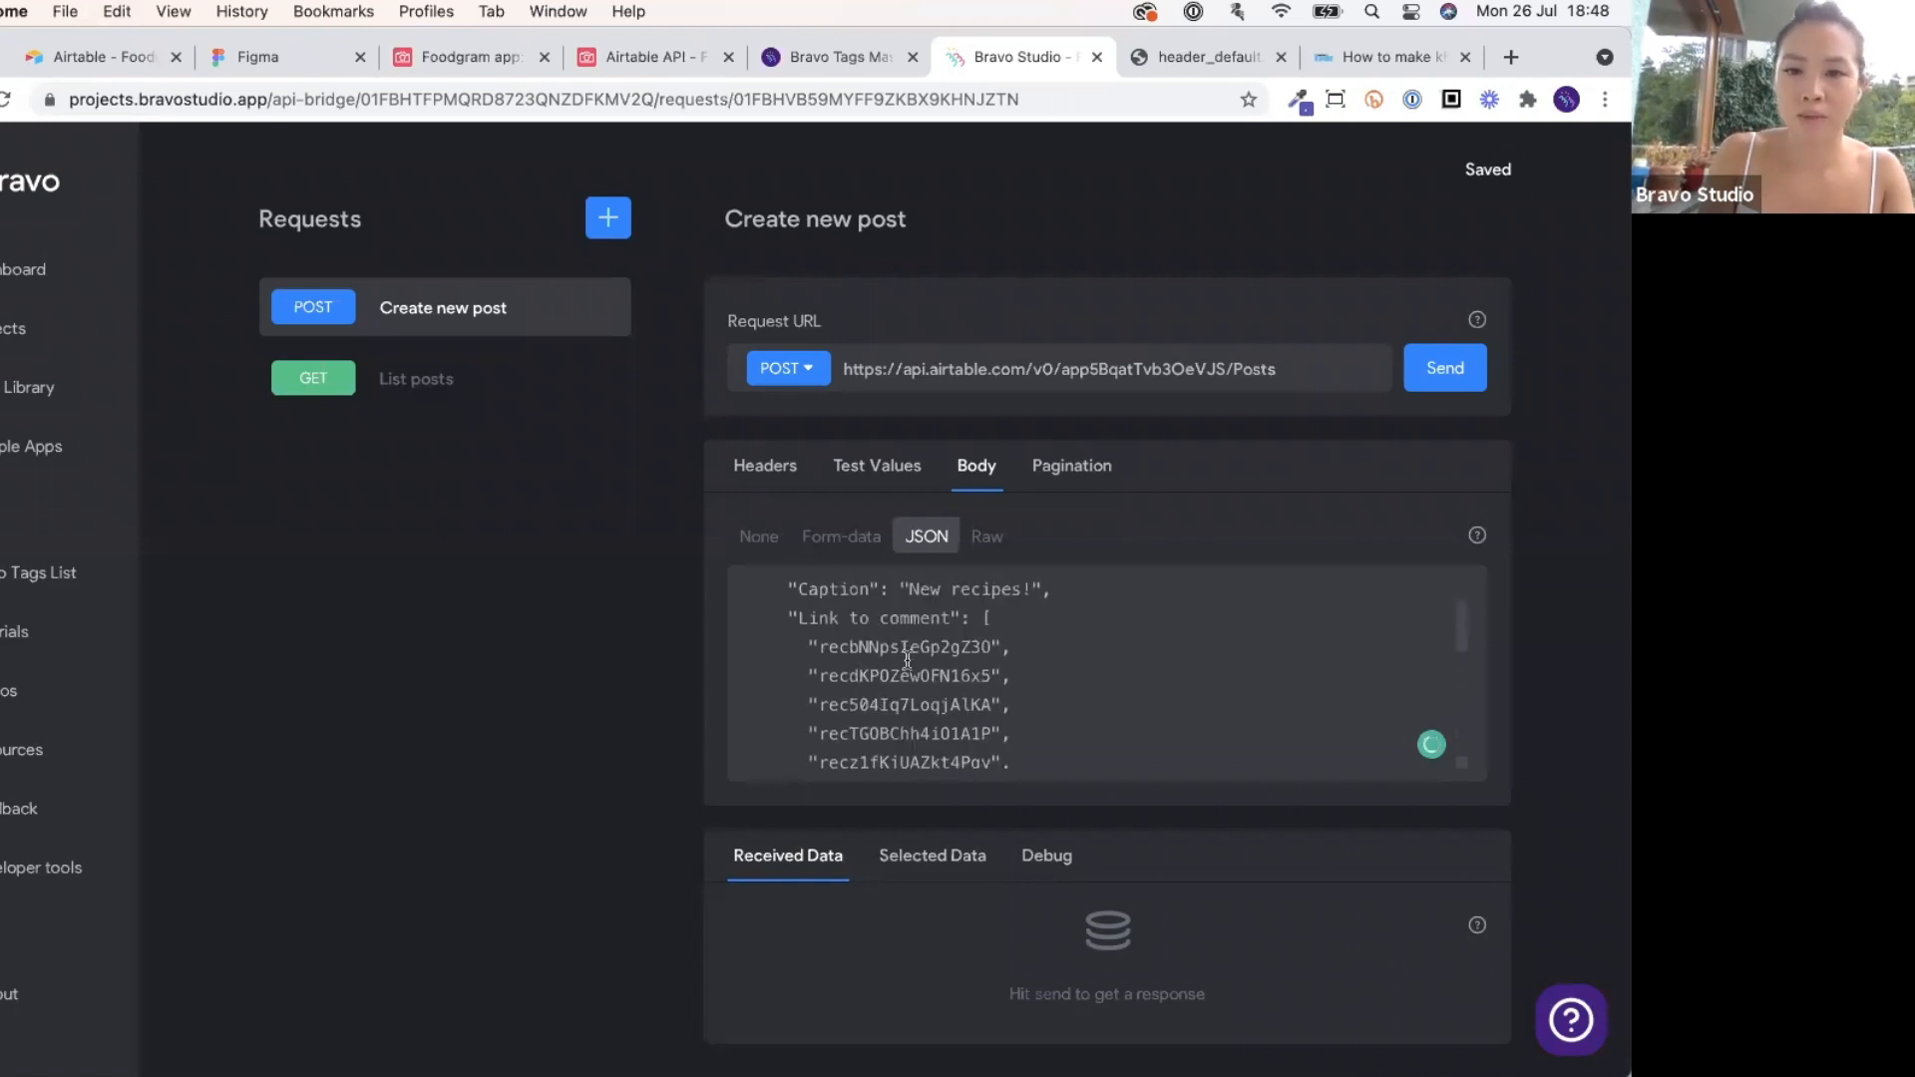
Delete the Link to comment field and its blank line, keeping Caption 'New recipes!' and Image.
drag(794, 619, 1006, 725)
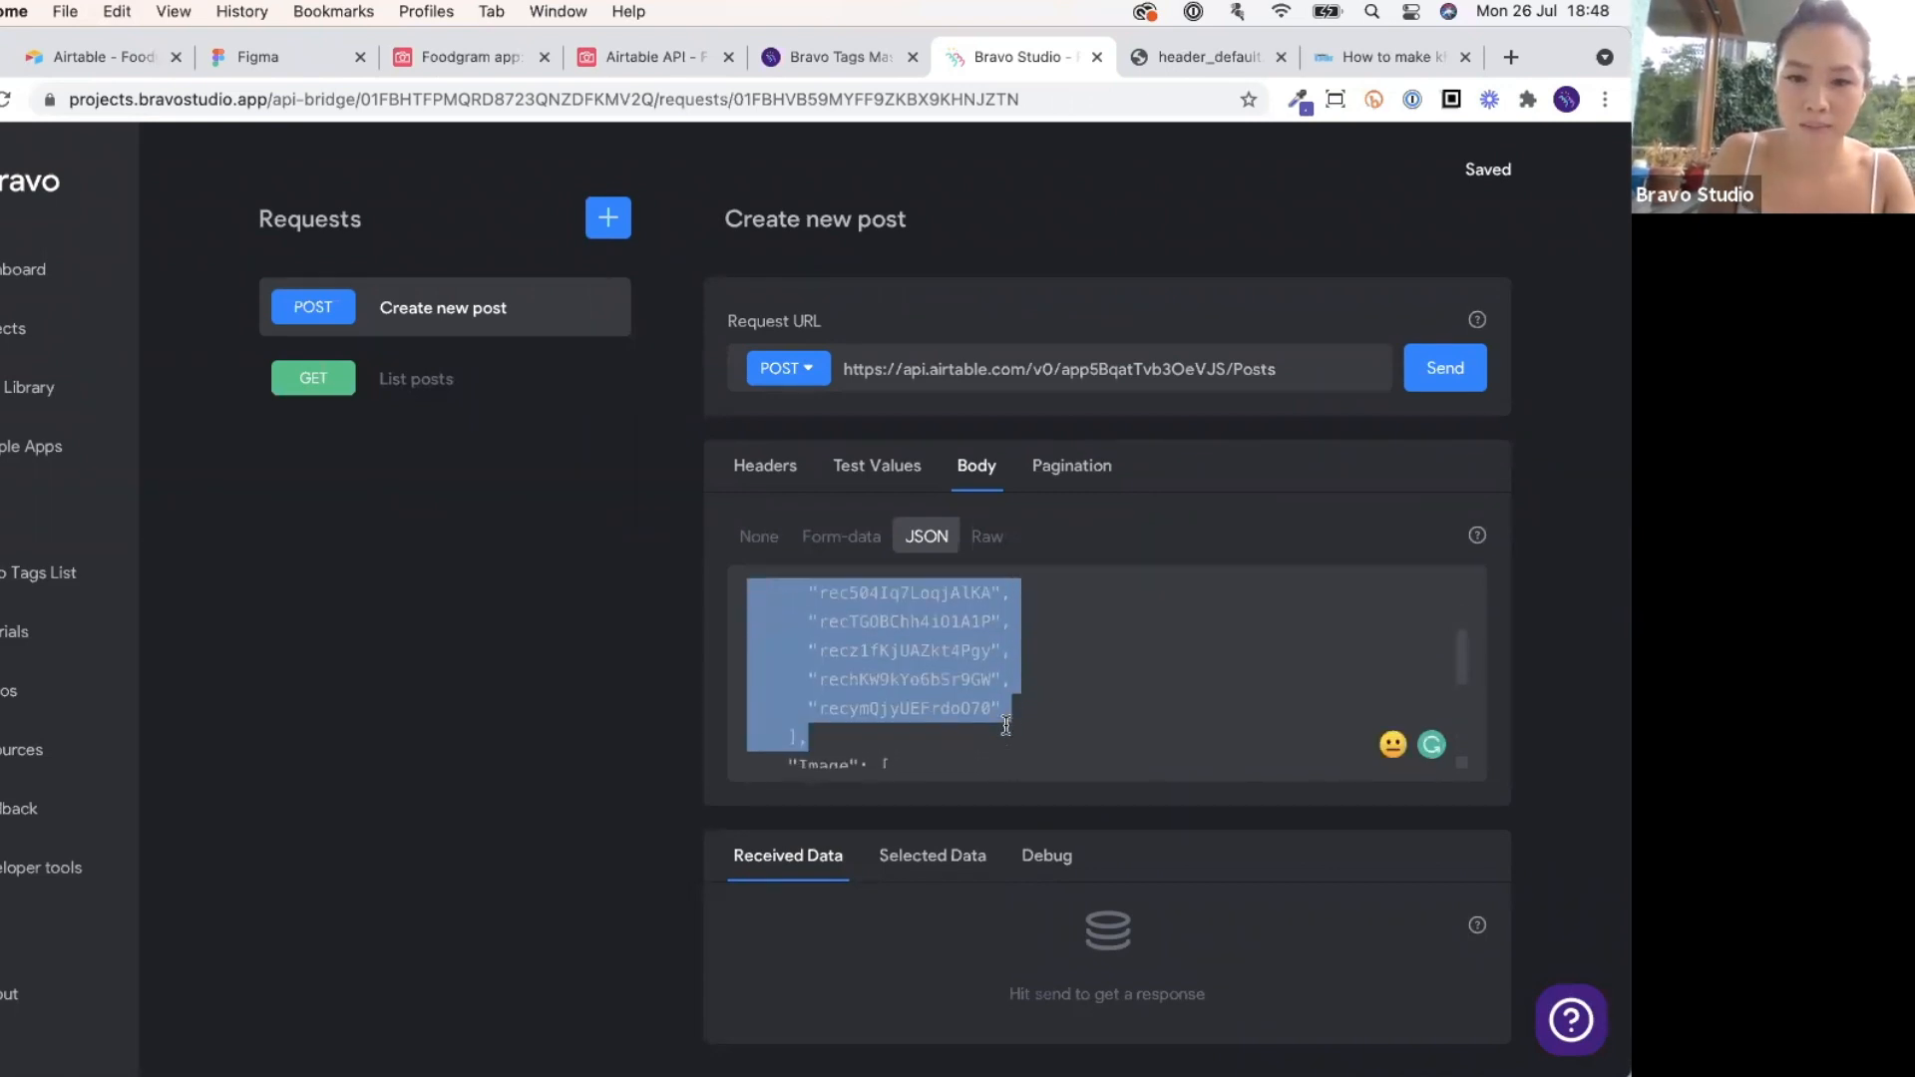
key(BackSpace)
scroll(1106, 673, up, 1)
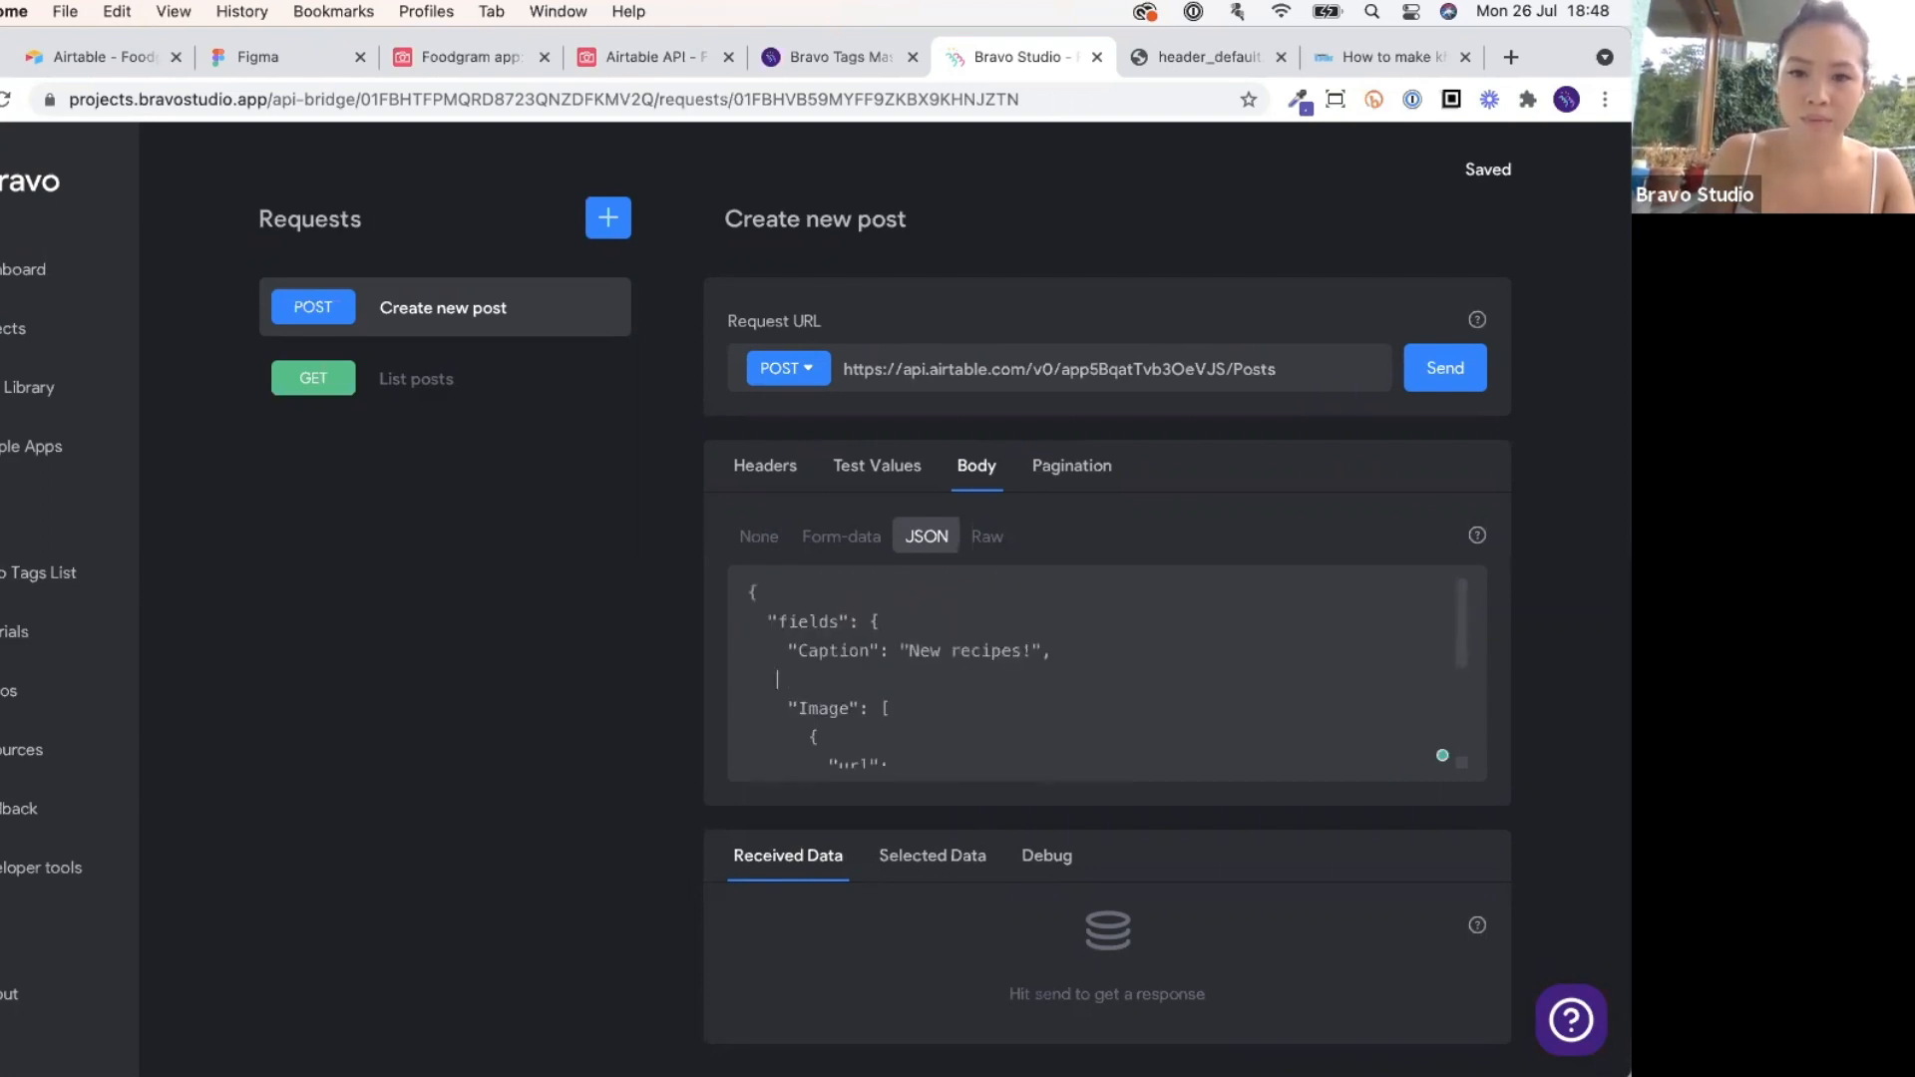
key(BackSpace)
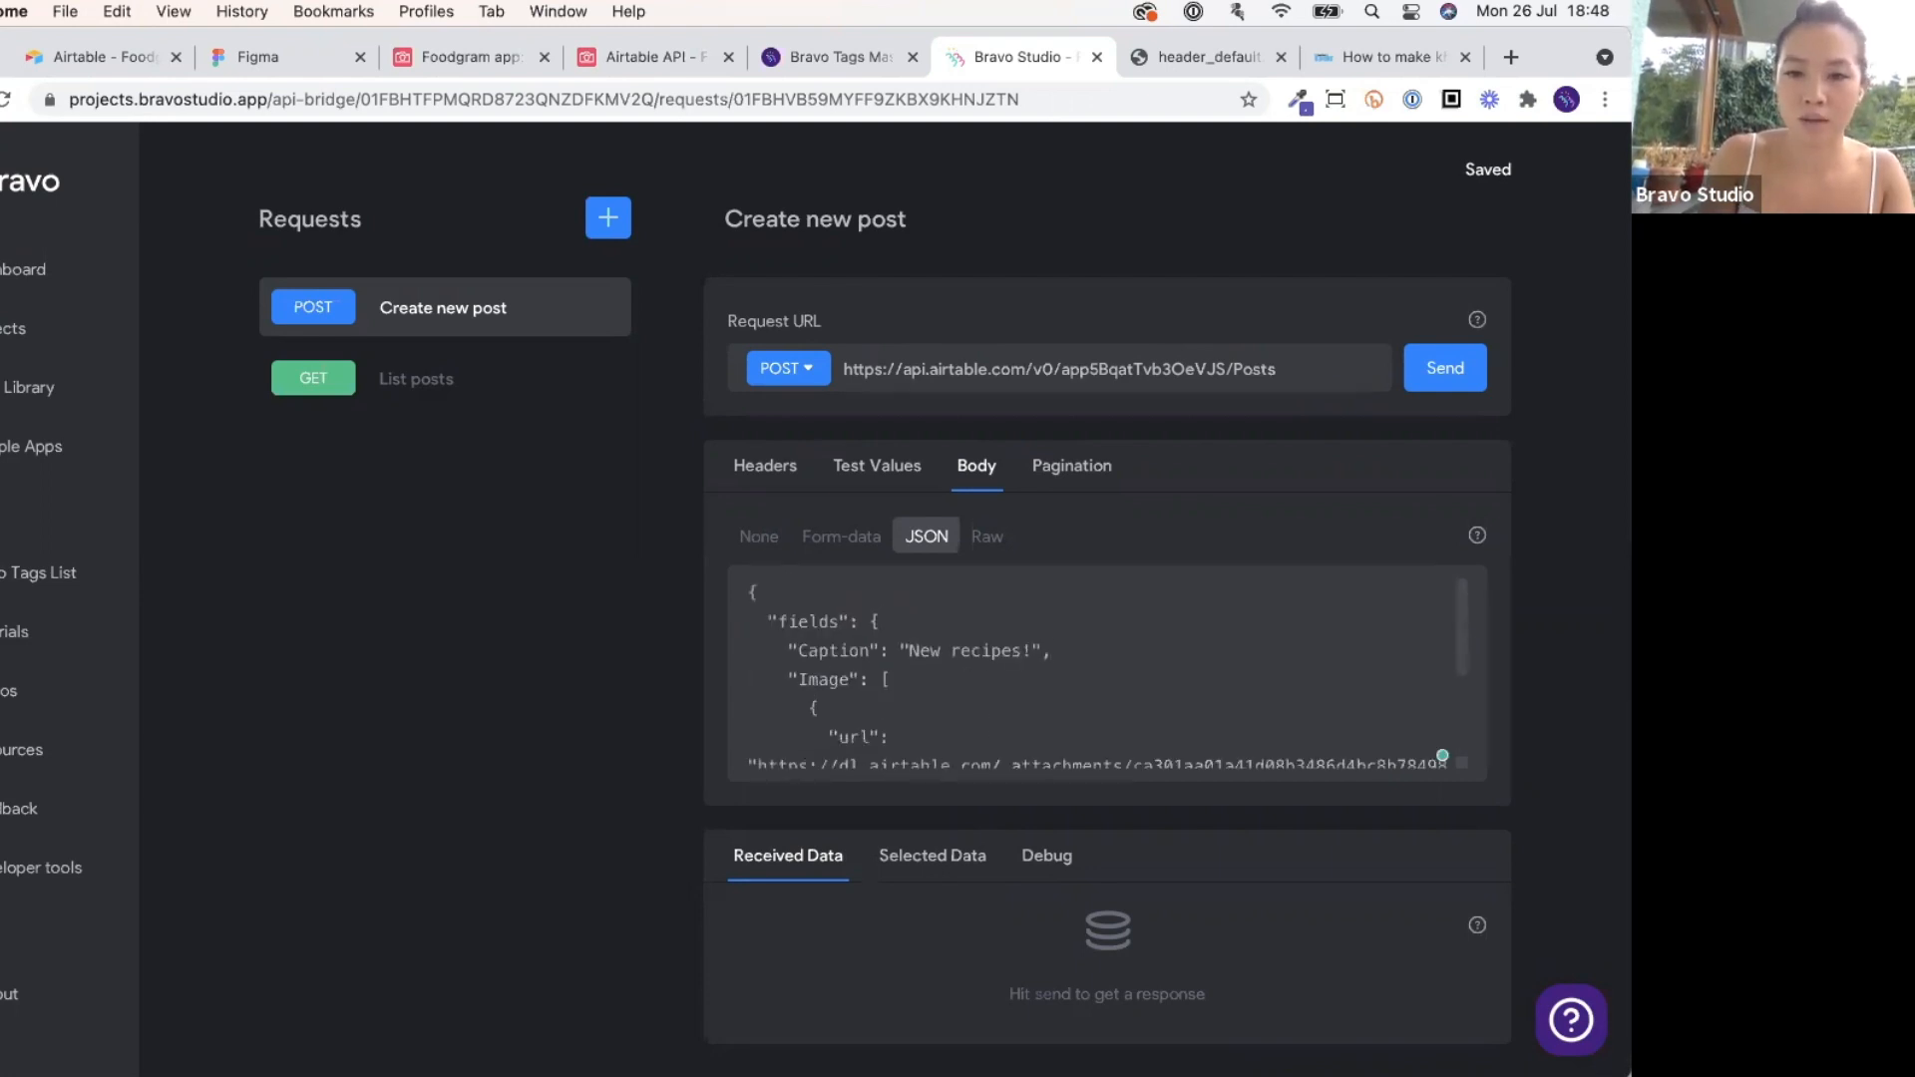
scroll(936, 681, down, 1)
scroll(934, 671, down, 1)
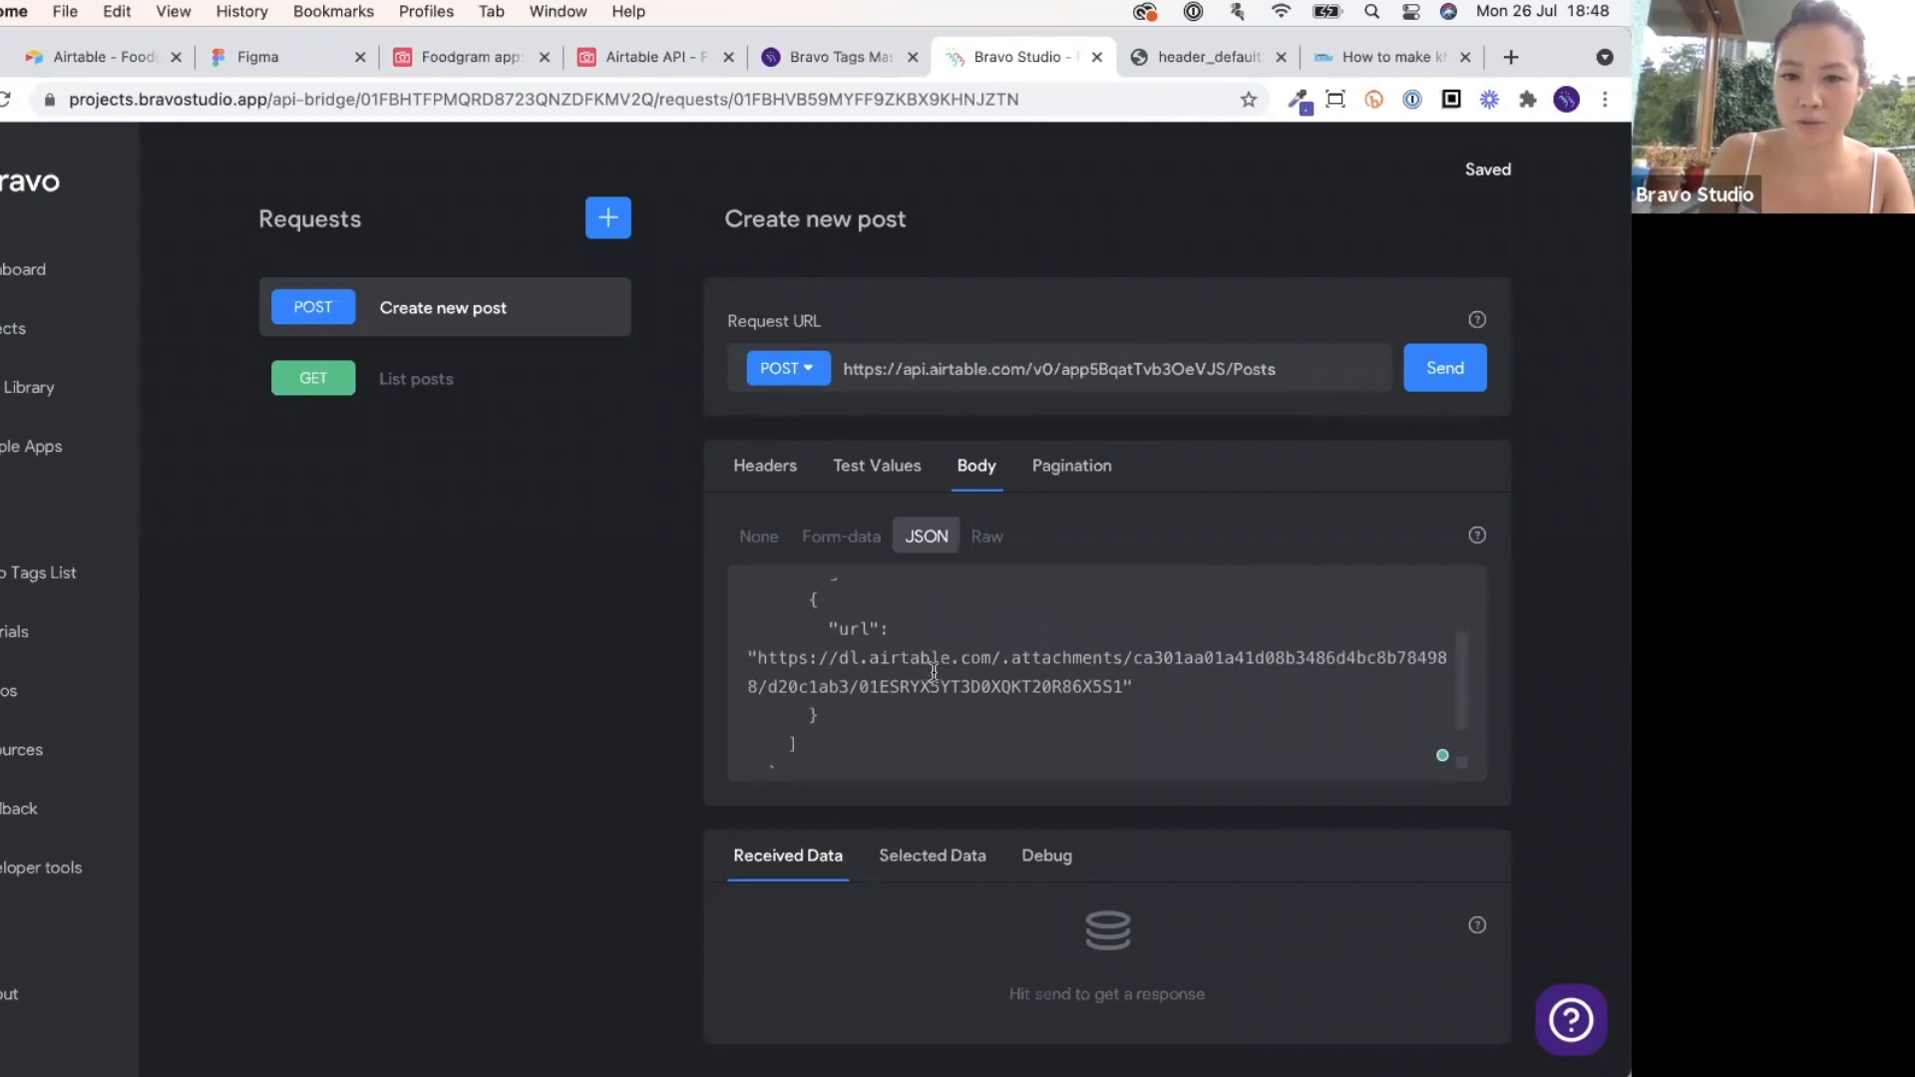
scroll(932, 671, up, 3)
drag(910, 658, 1034, 654)
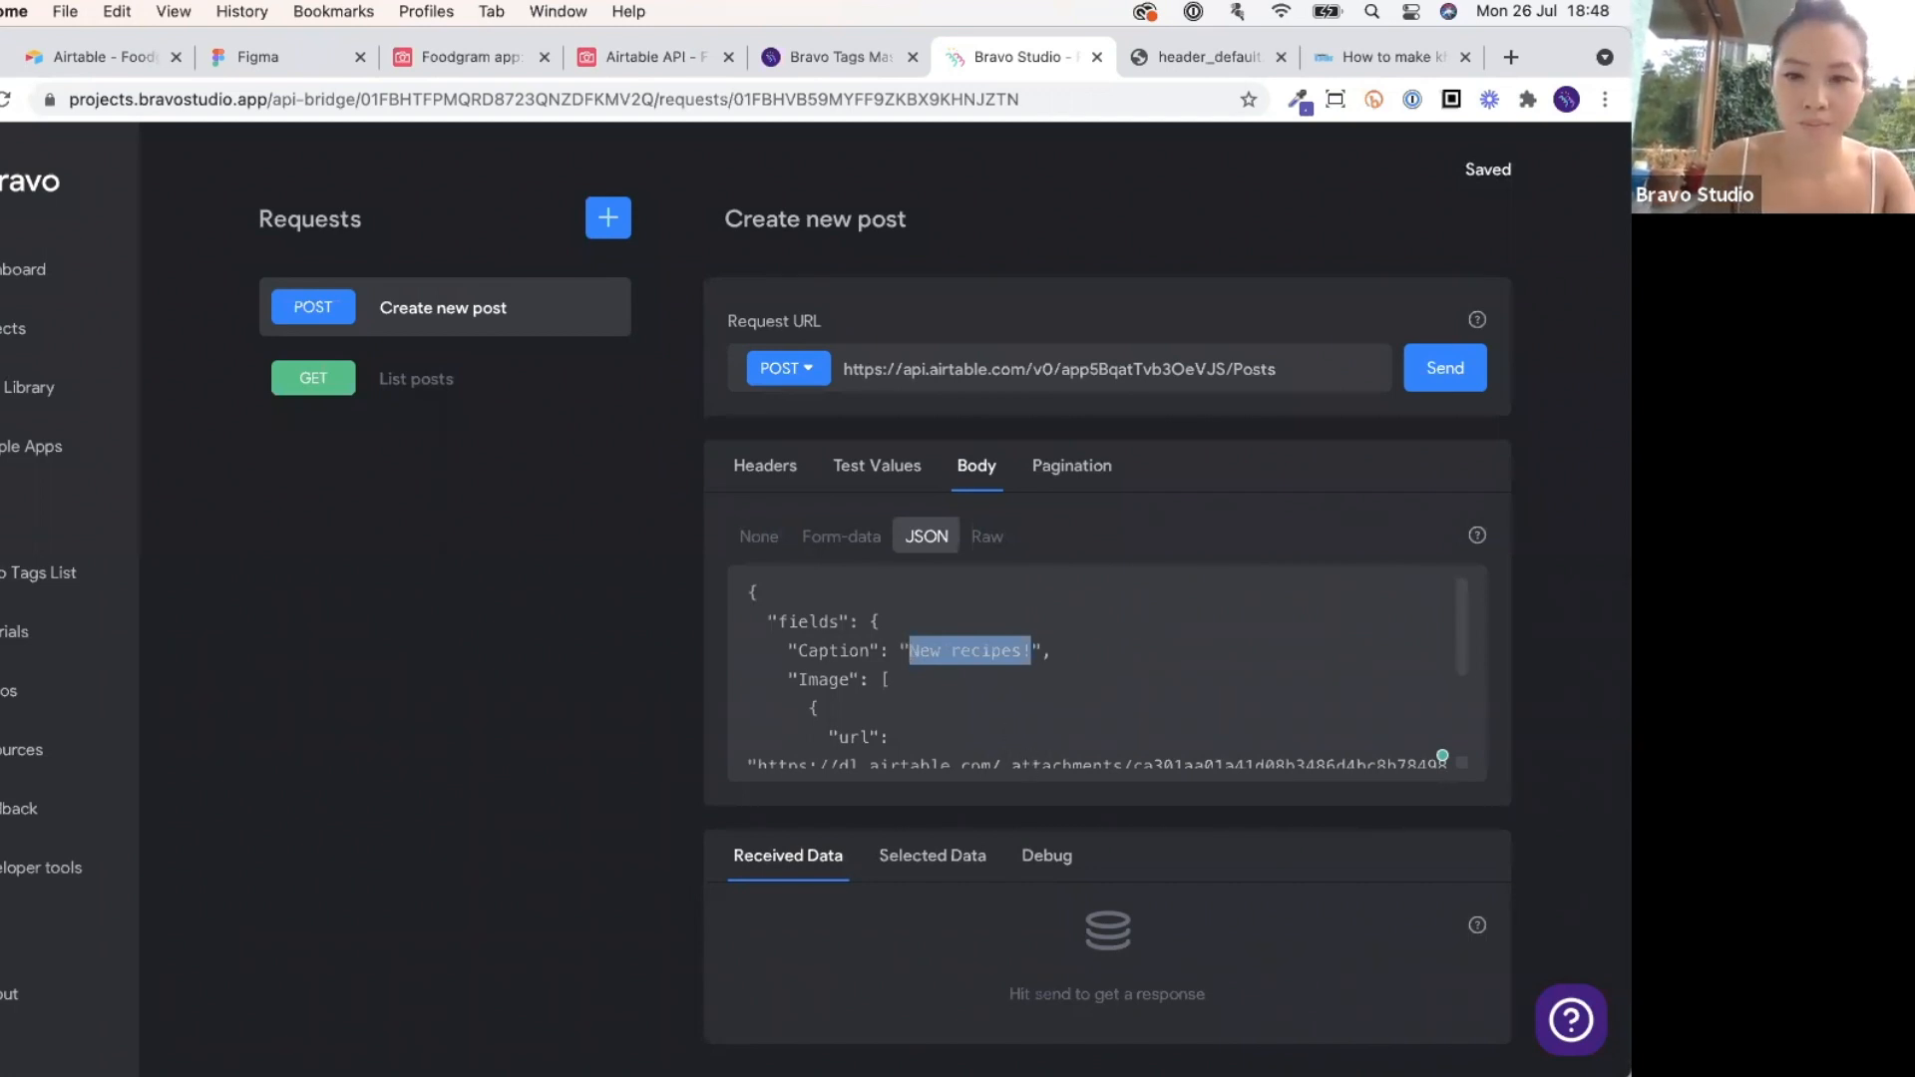
Replace the Caption value with the ${caption} variable.
text(${)
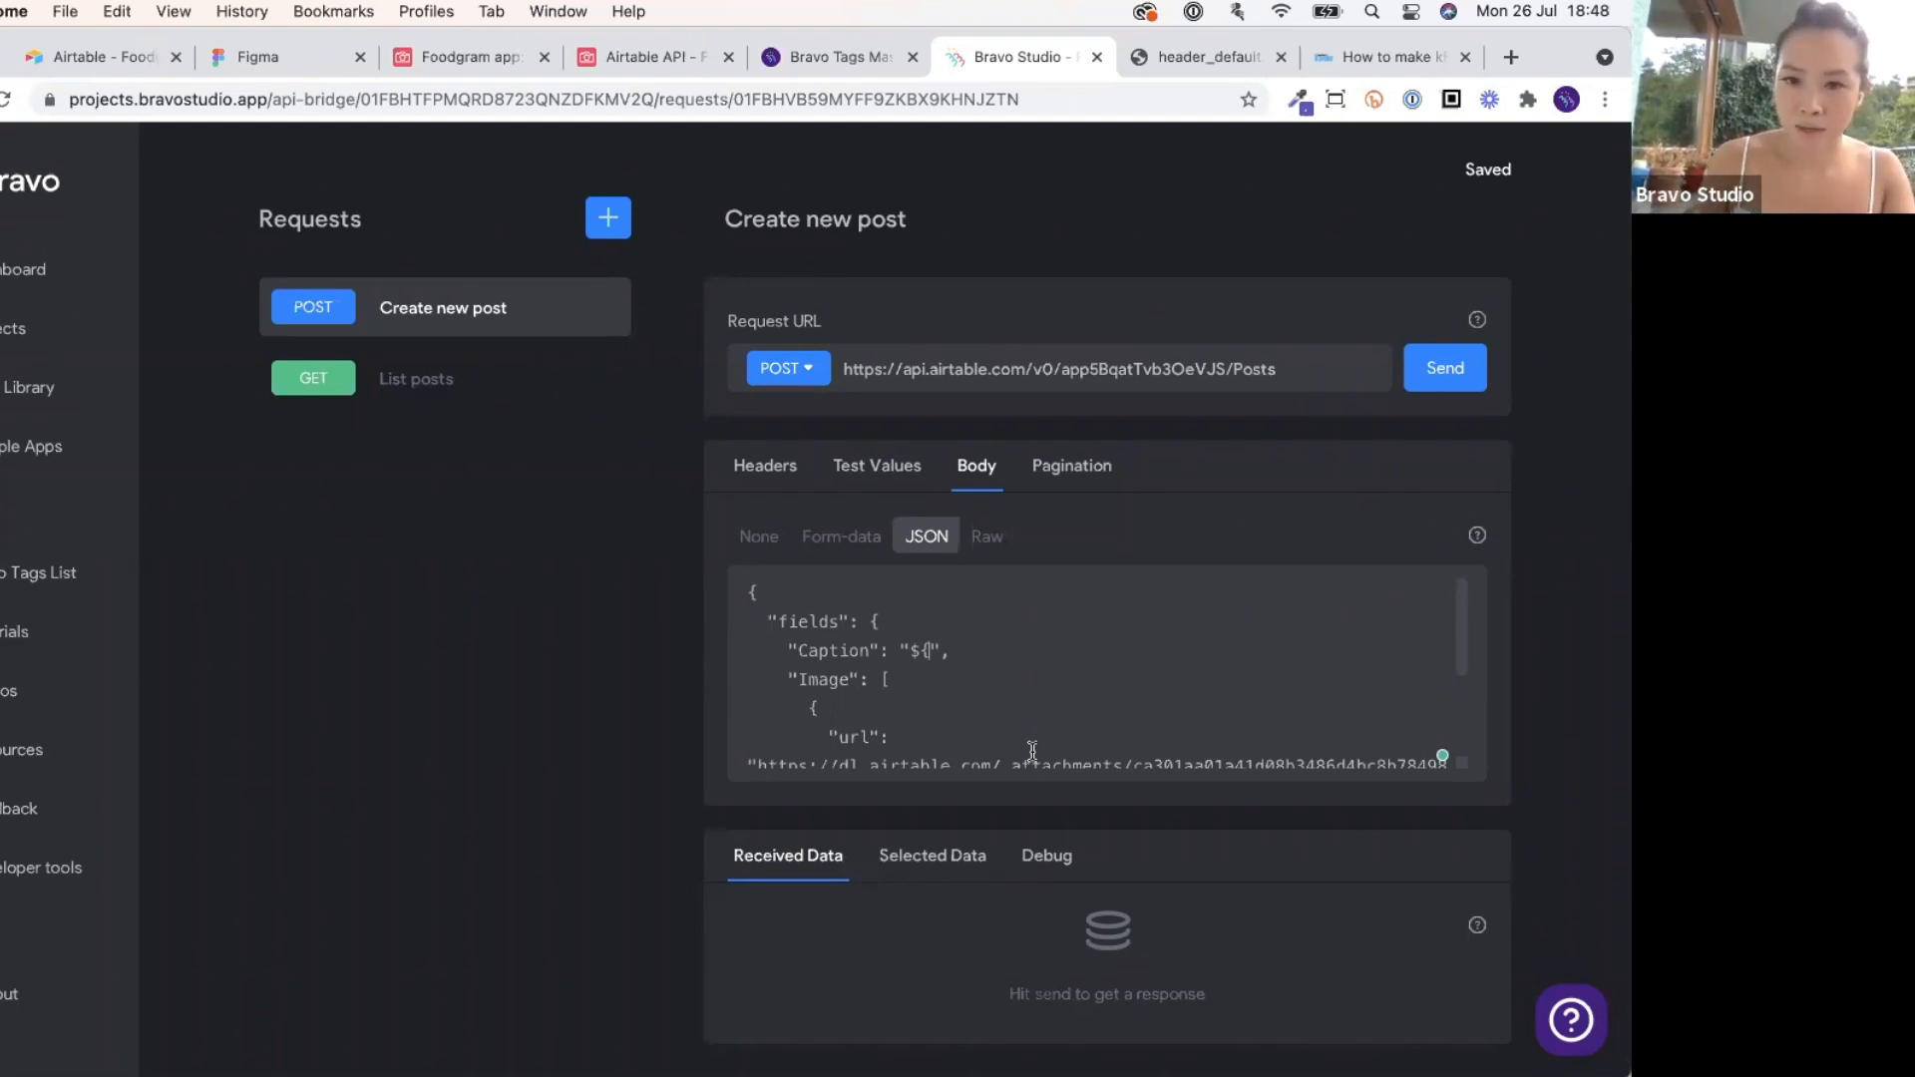
text(caption)
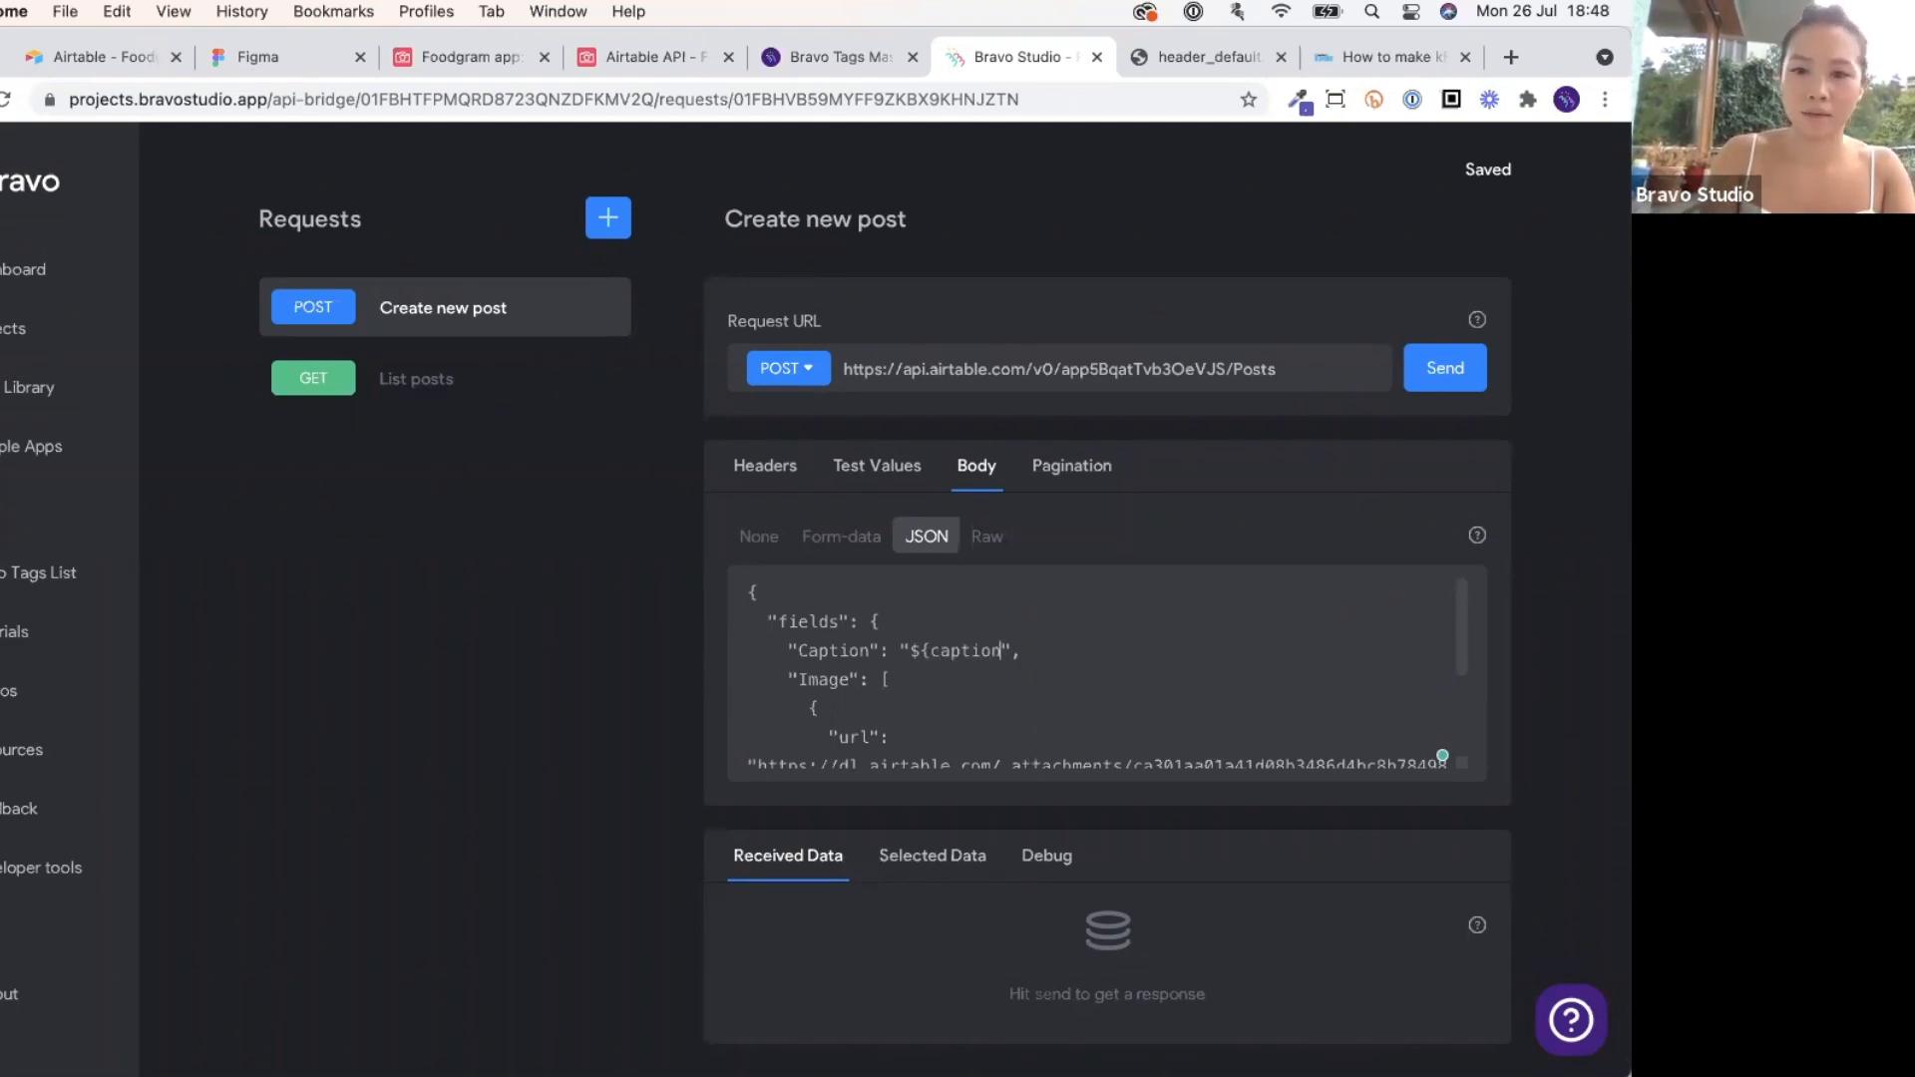
text(})
scroll(1062, 781, down, 2)
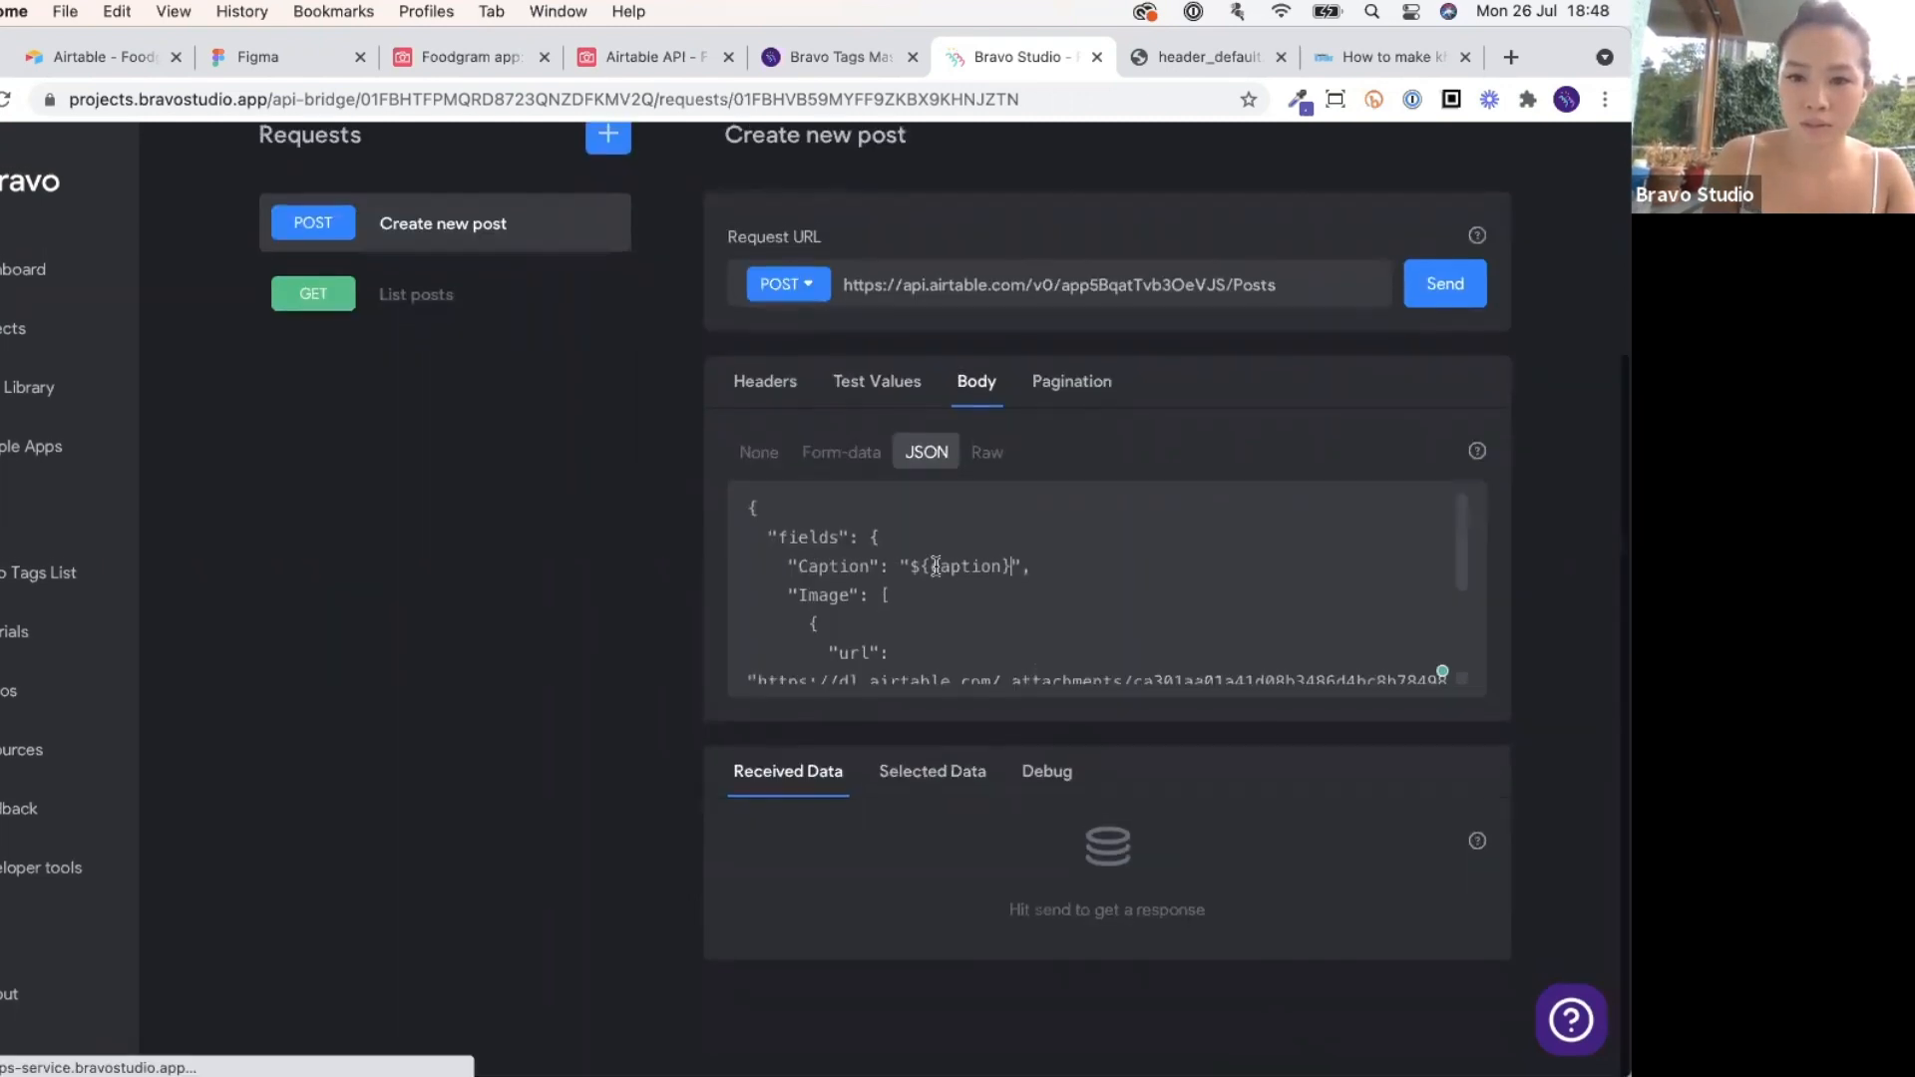
drag(913, 570, 1012, 566)
key(super+c)
Replace the Image attachment URL with the ${url} variable.
scroll(990, 611, down, 2)
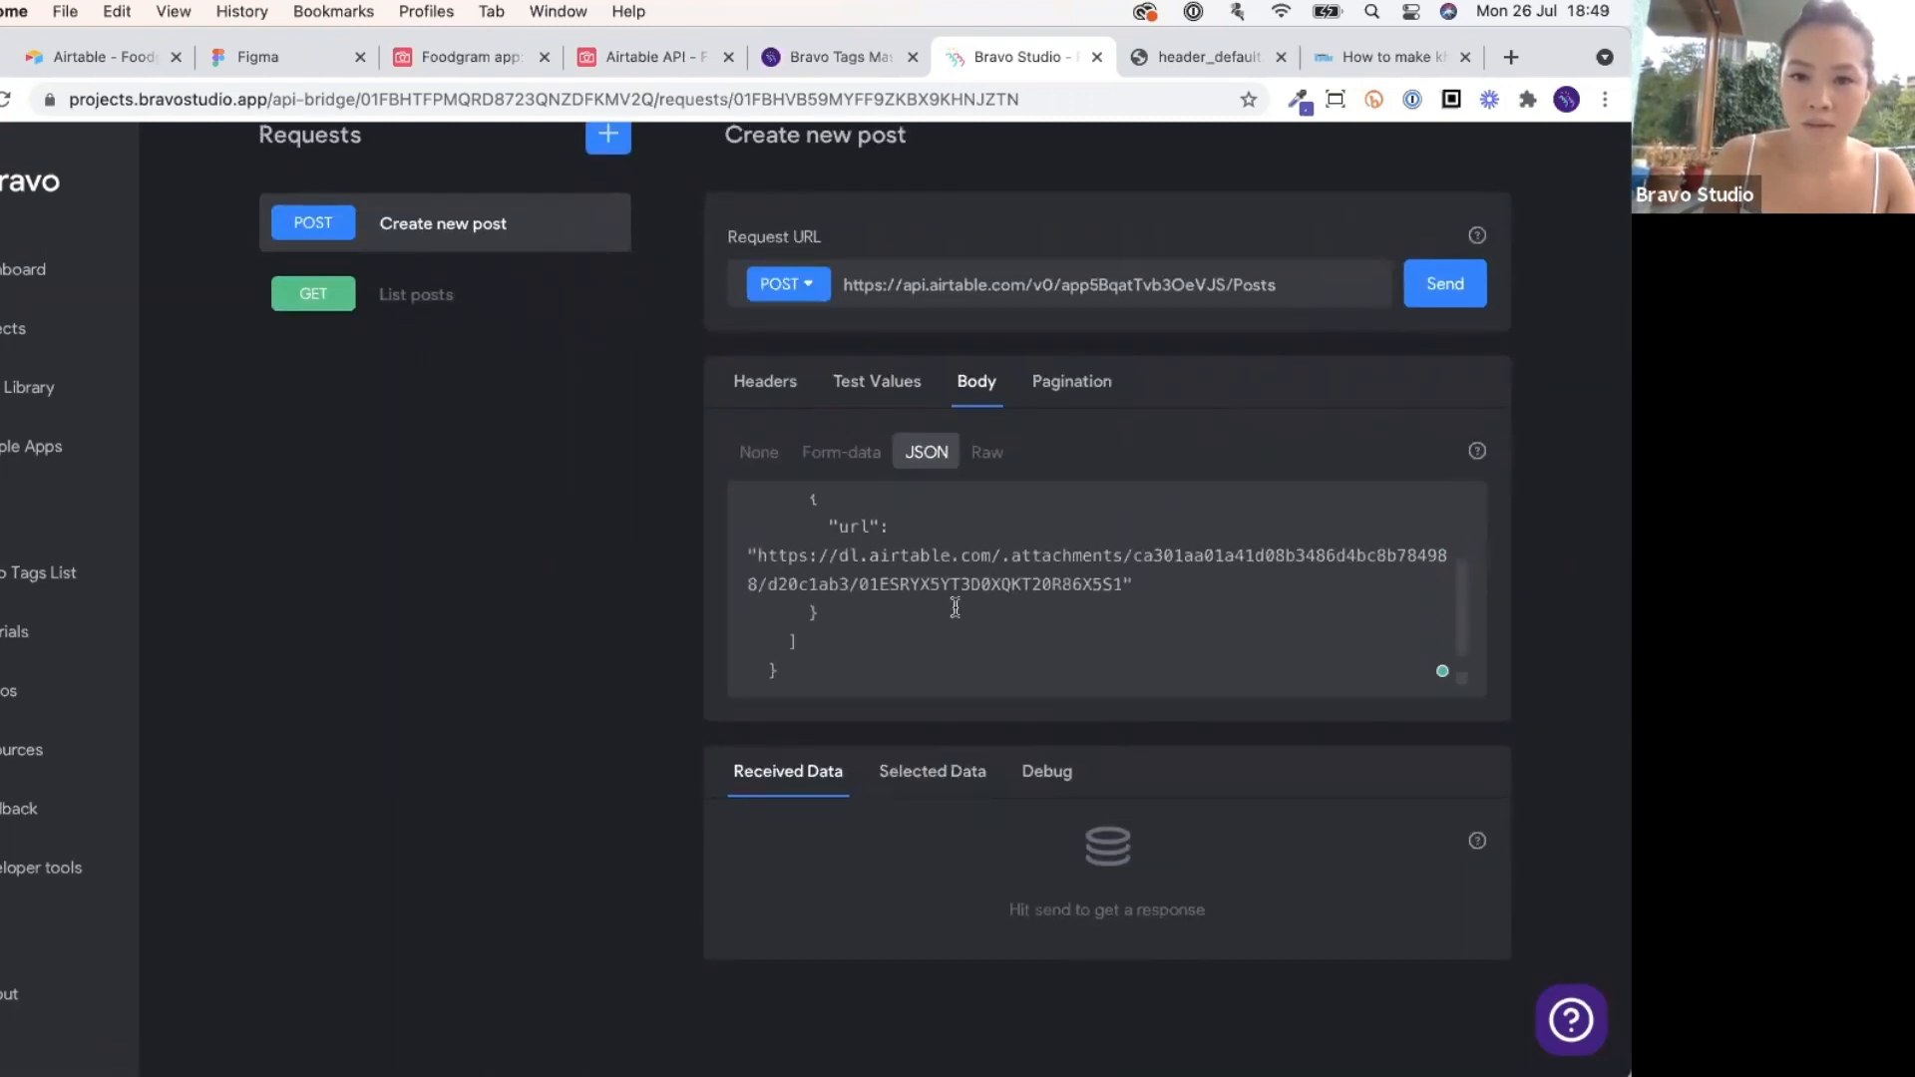
drag(757, 556, 1122, 583)
key(super+v)
double_click(949, 555)
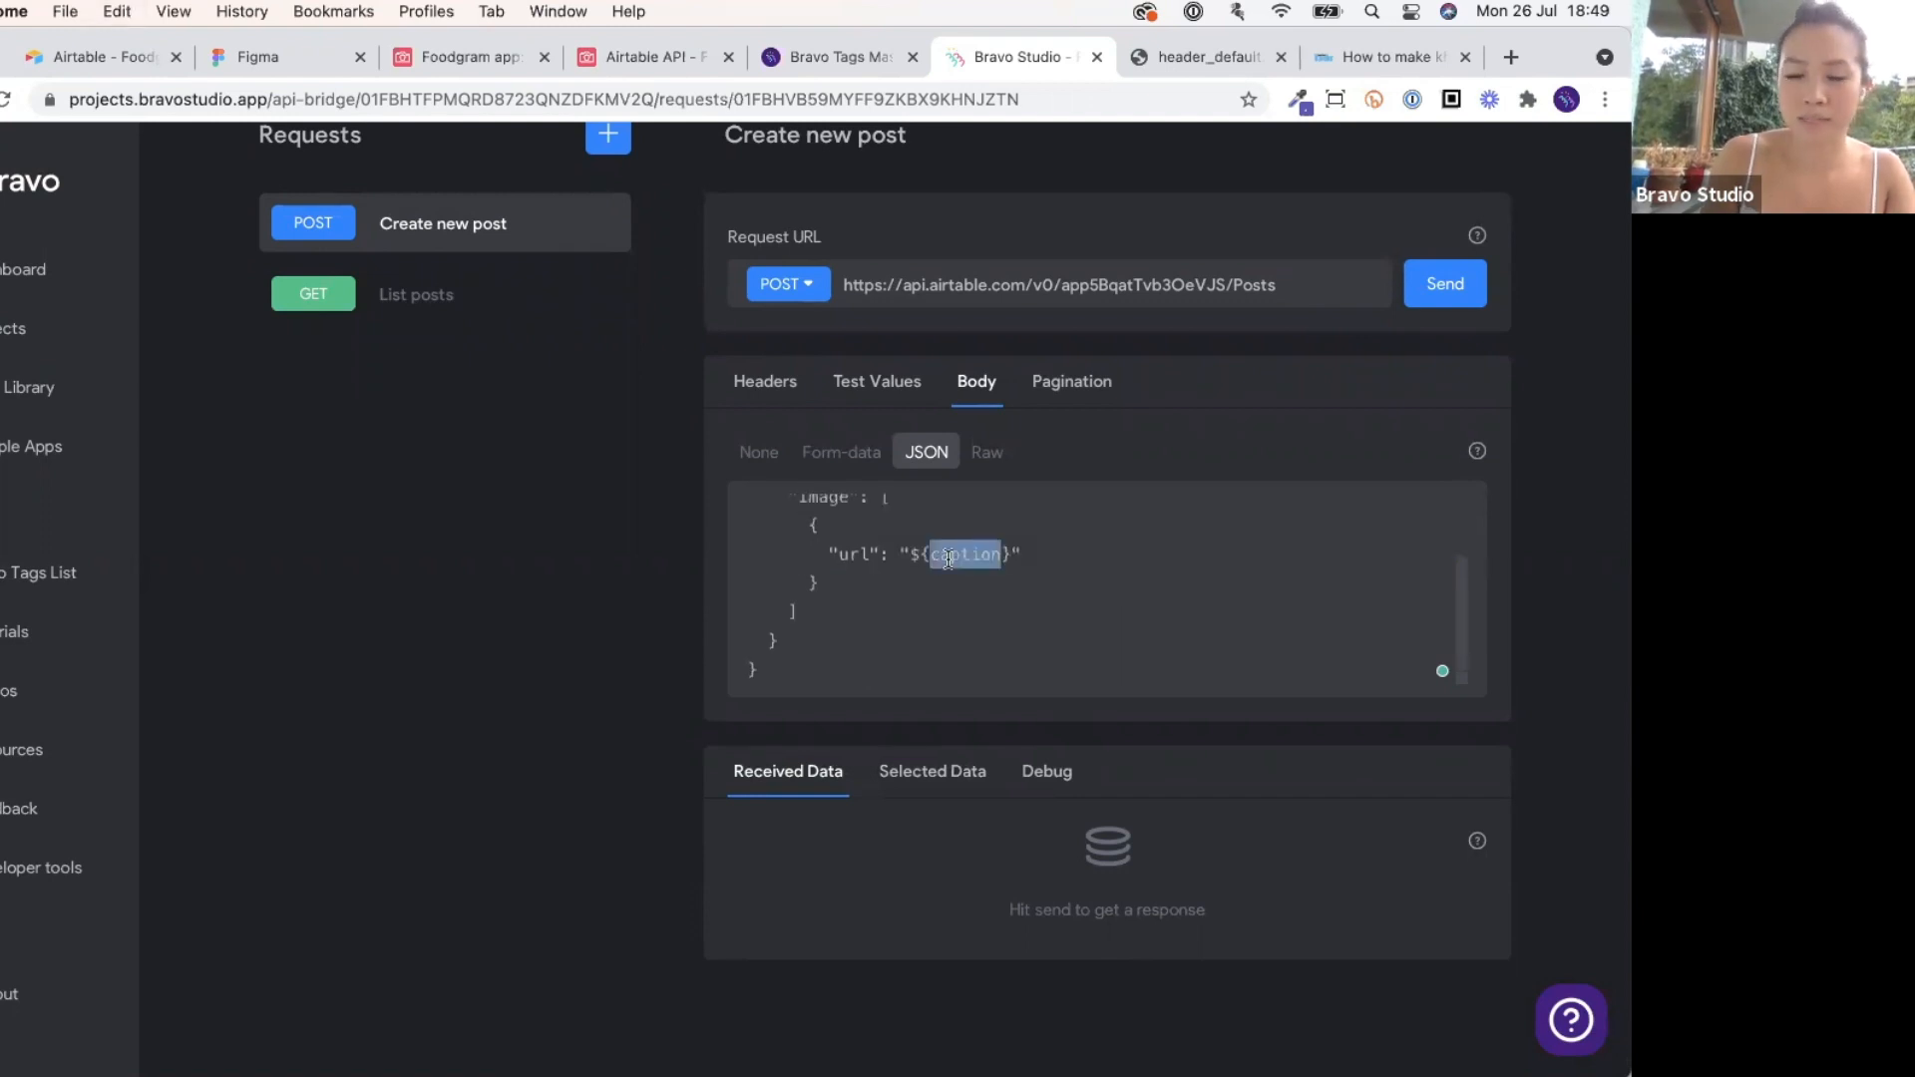
scroll(949, 559, up, 2)
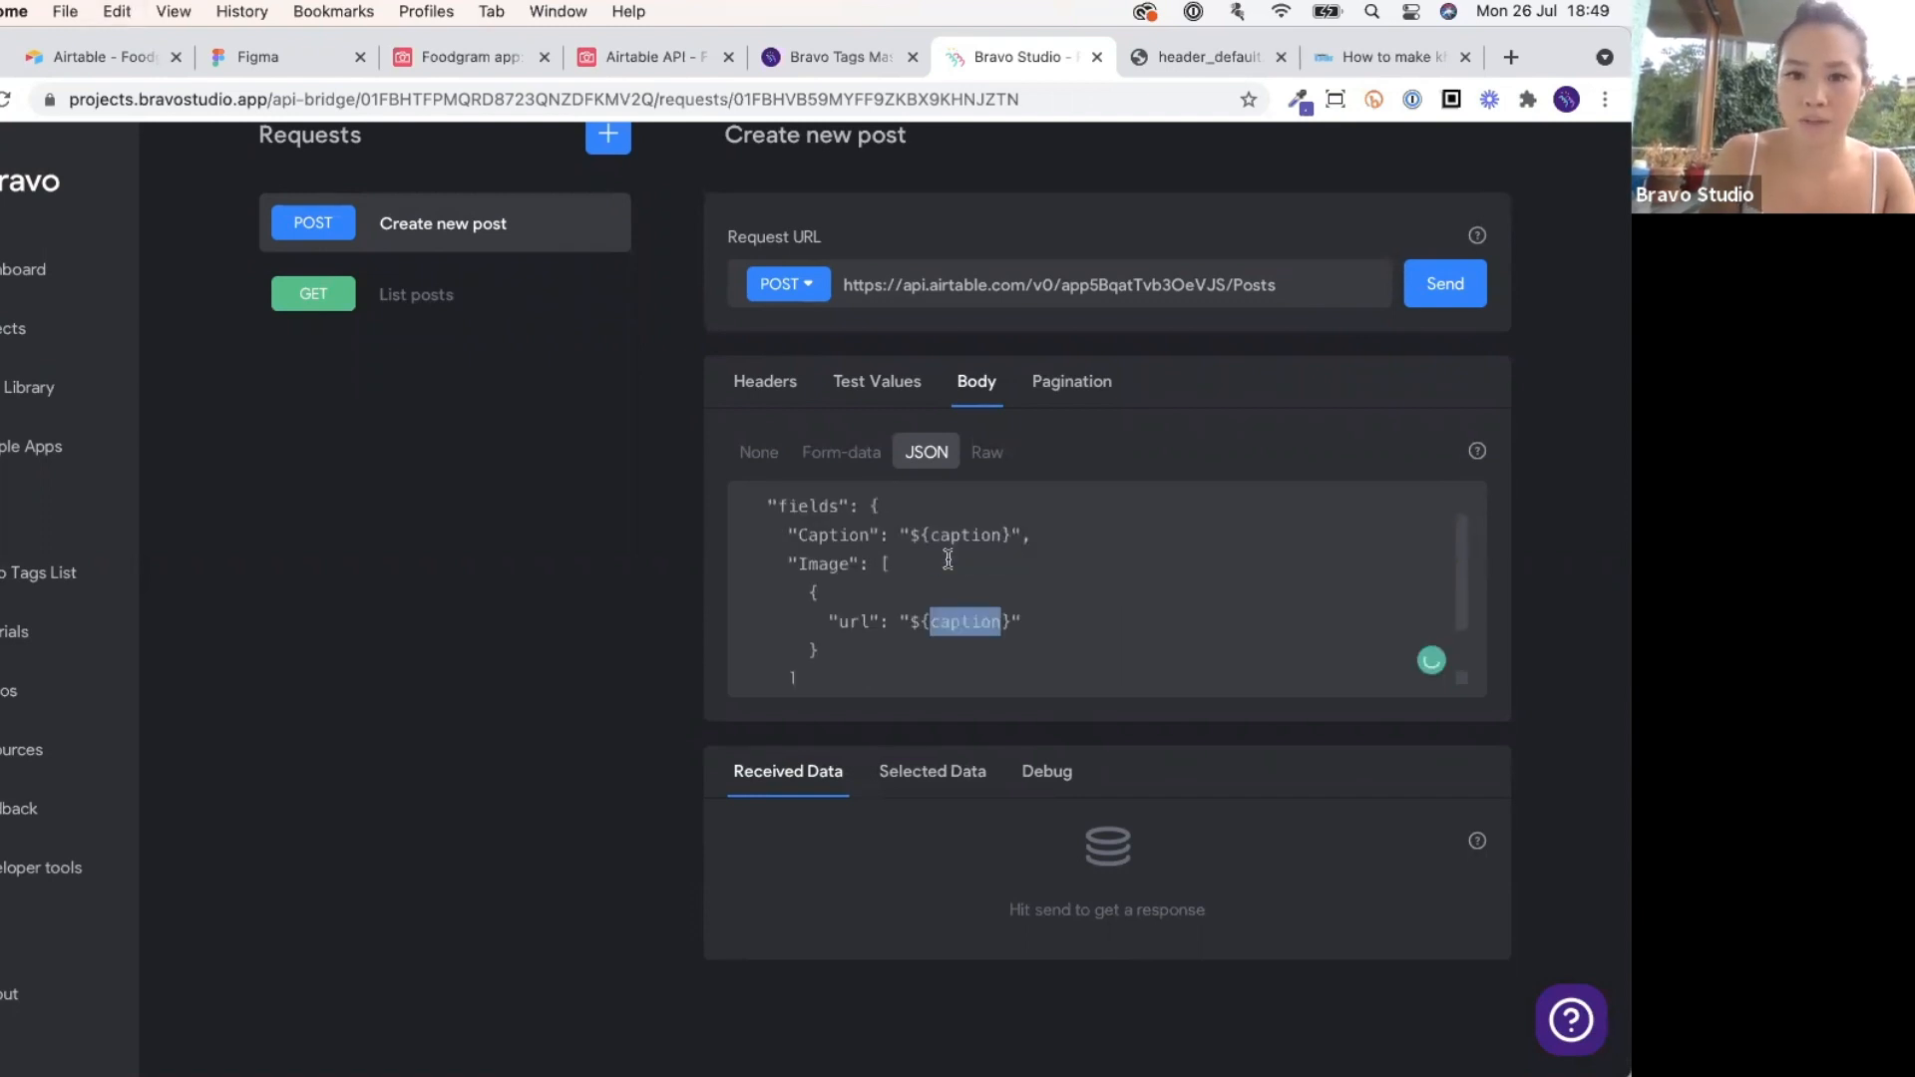
text(url)
scroll(1039, 589, down, 2)
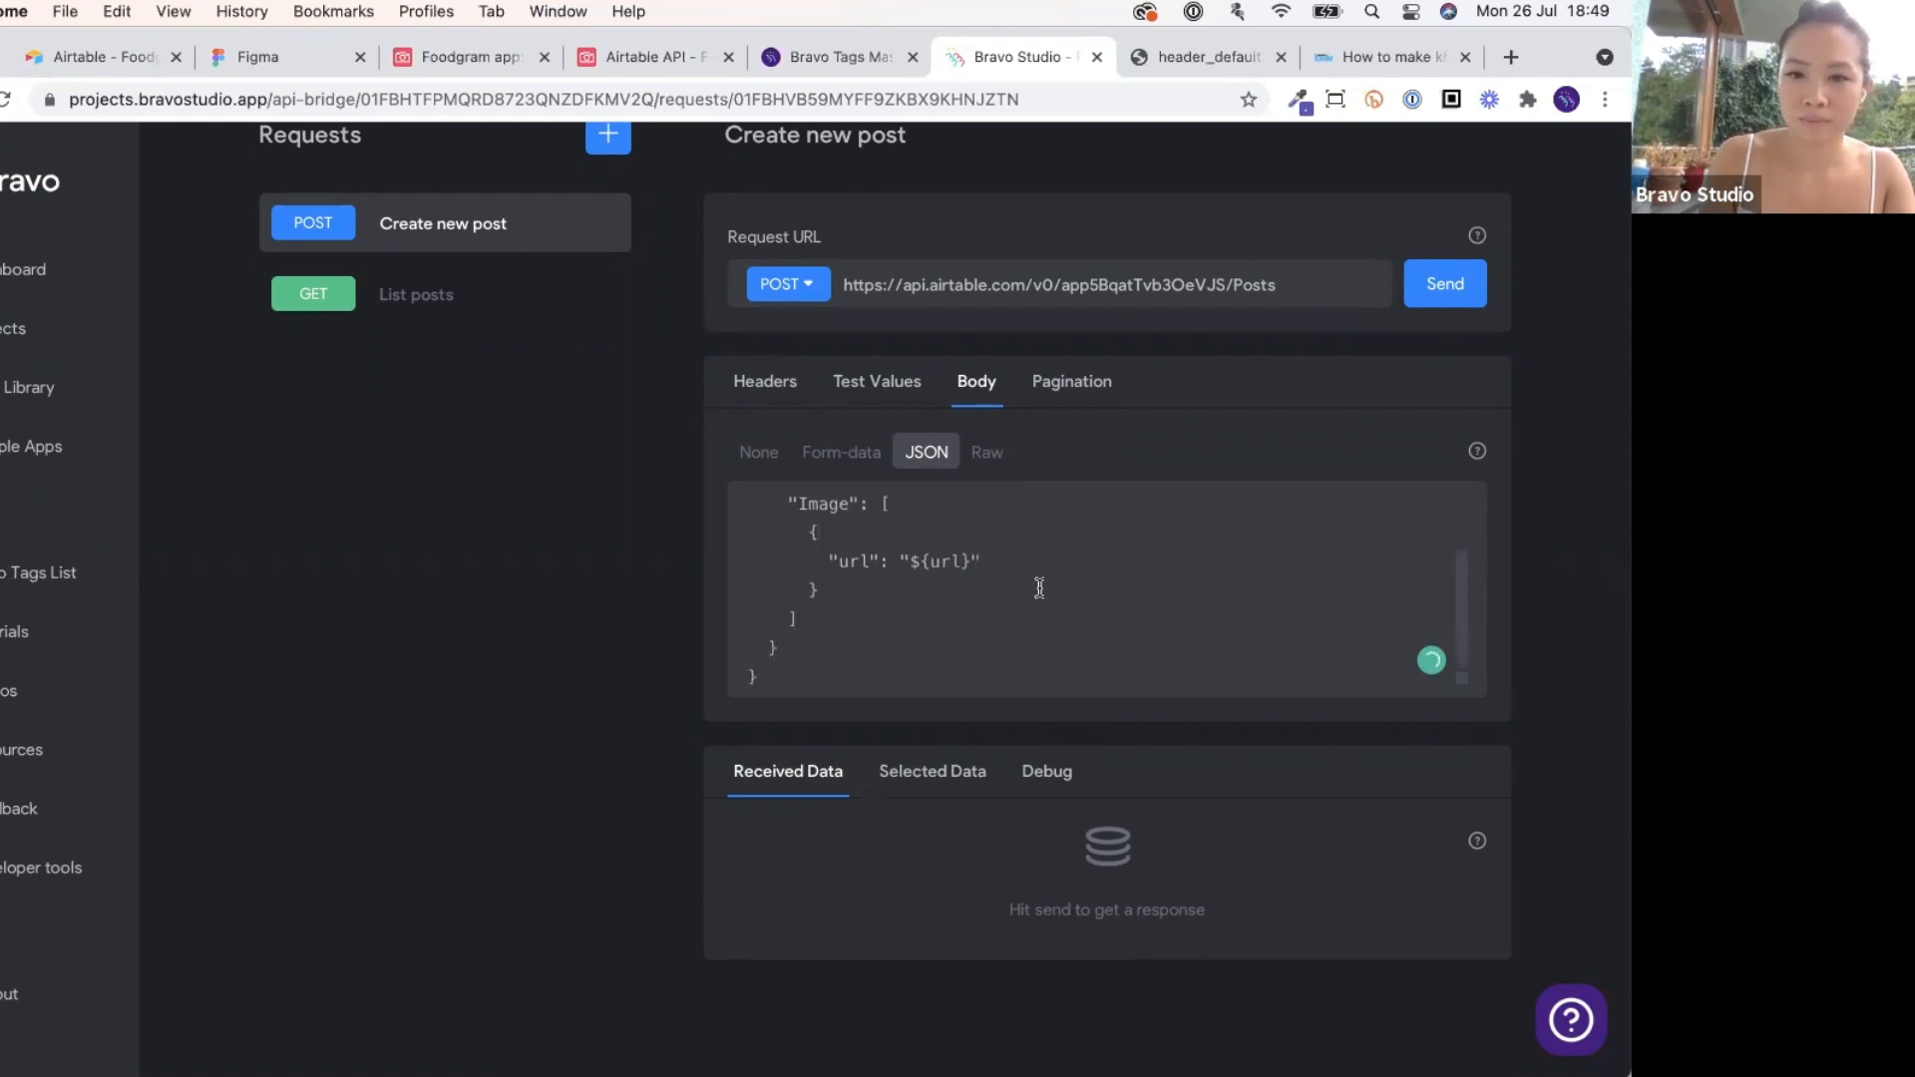
scroll(1039, 588, up, 2)
scroll(934, 651, up, 3)
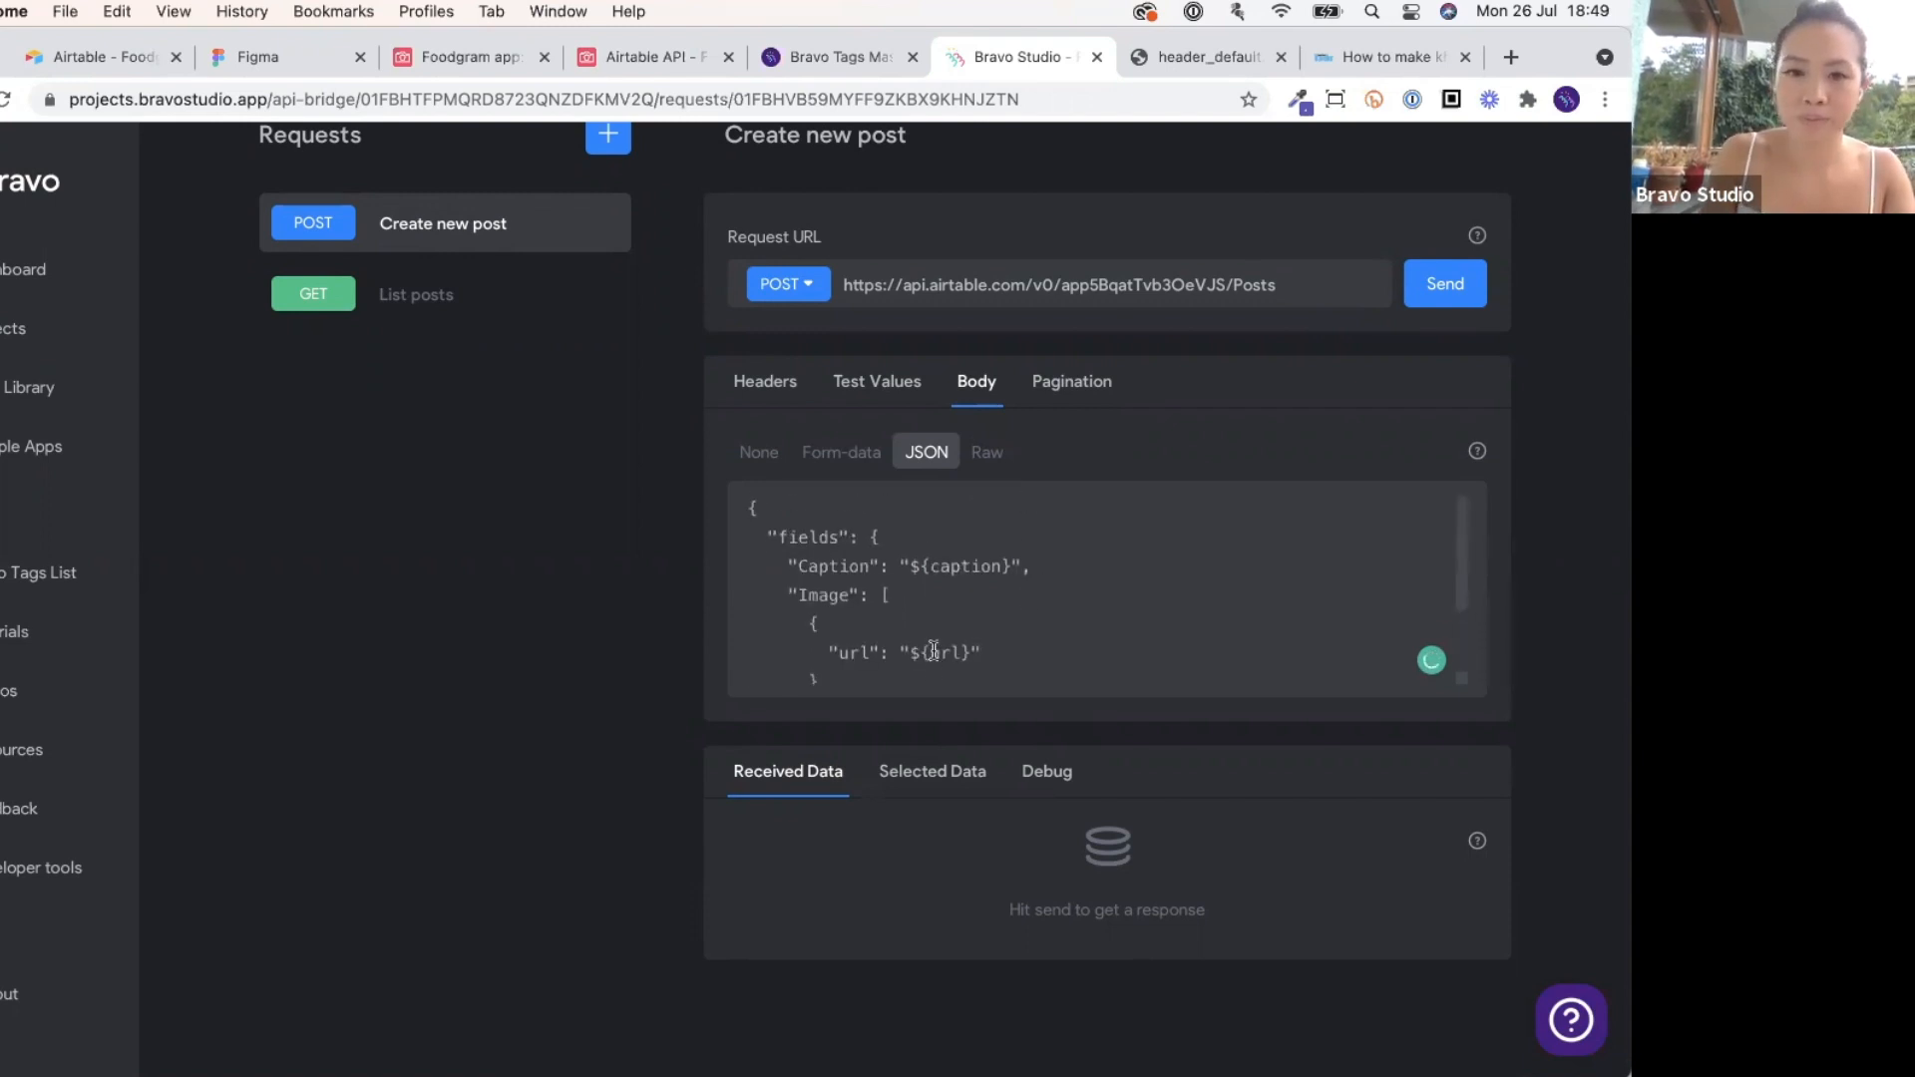
Compare the body's ${caption} variable against the request's Test Values.
click(875, 398)
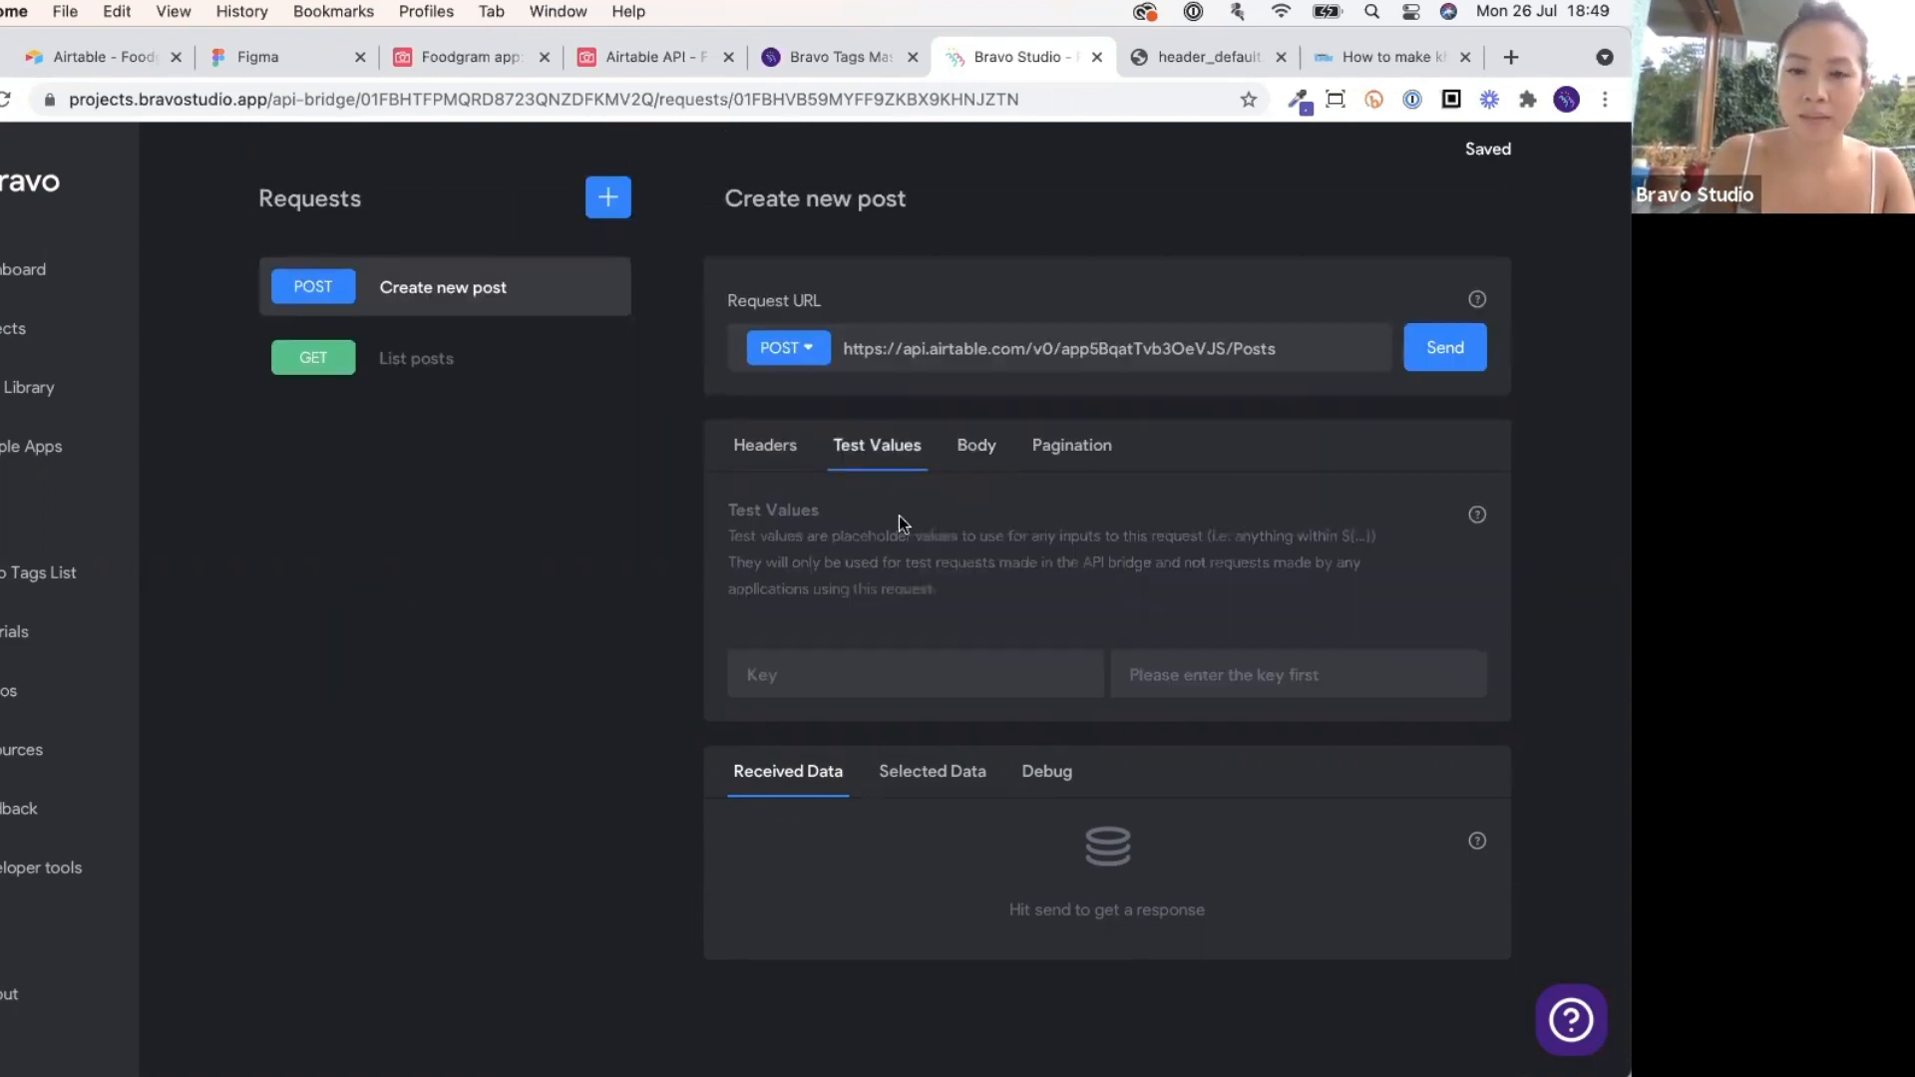
click(962, 451)
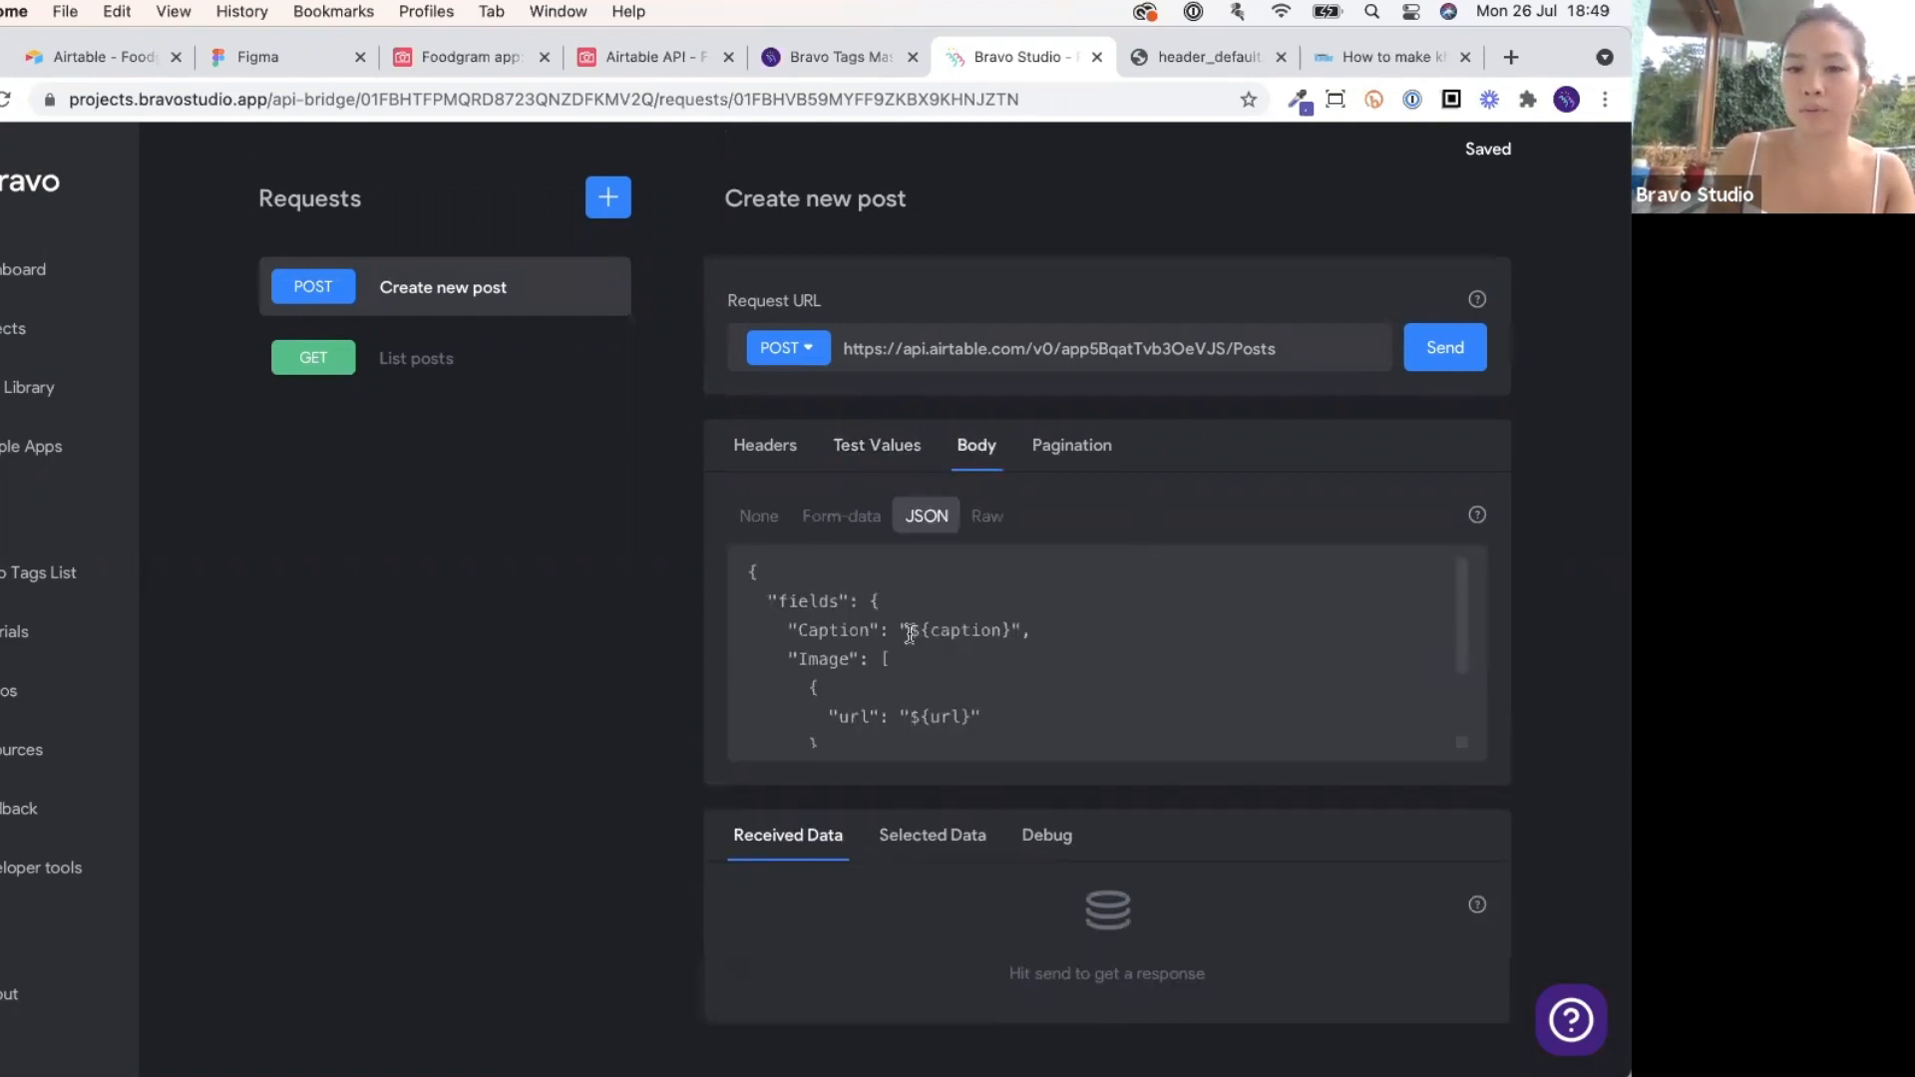
drag(909, 631, 1012, 630)
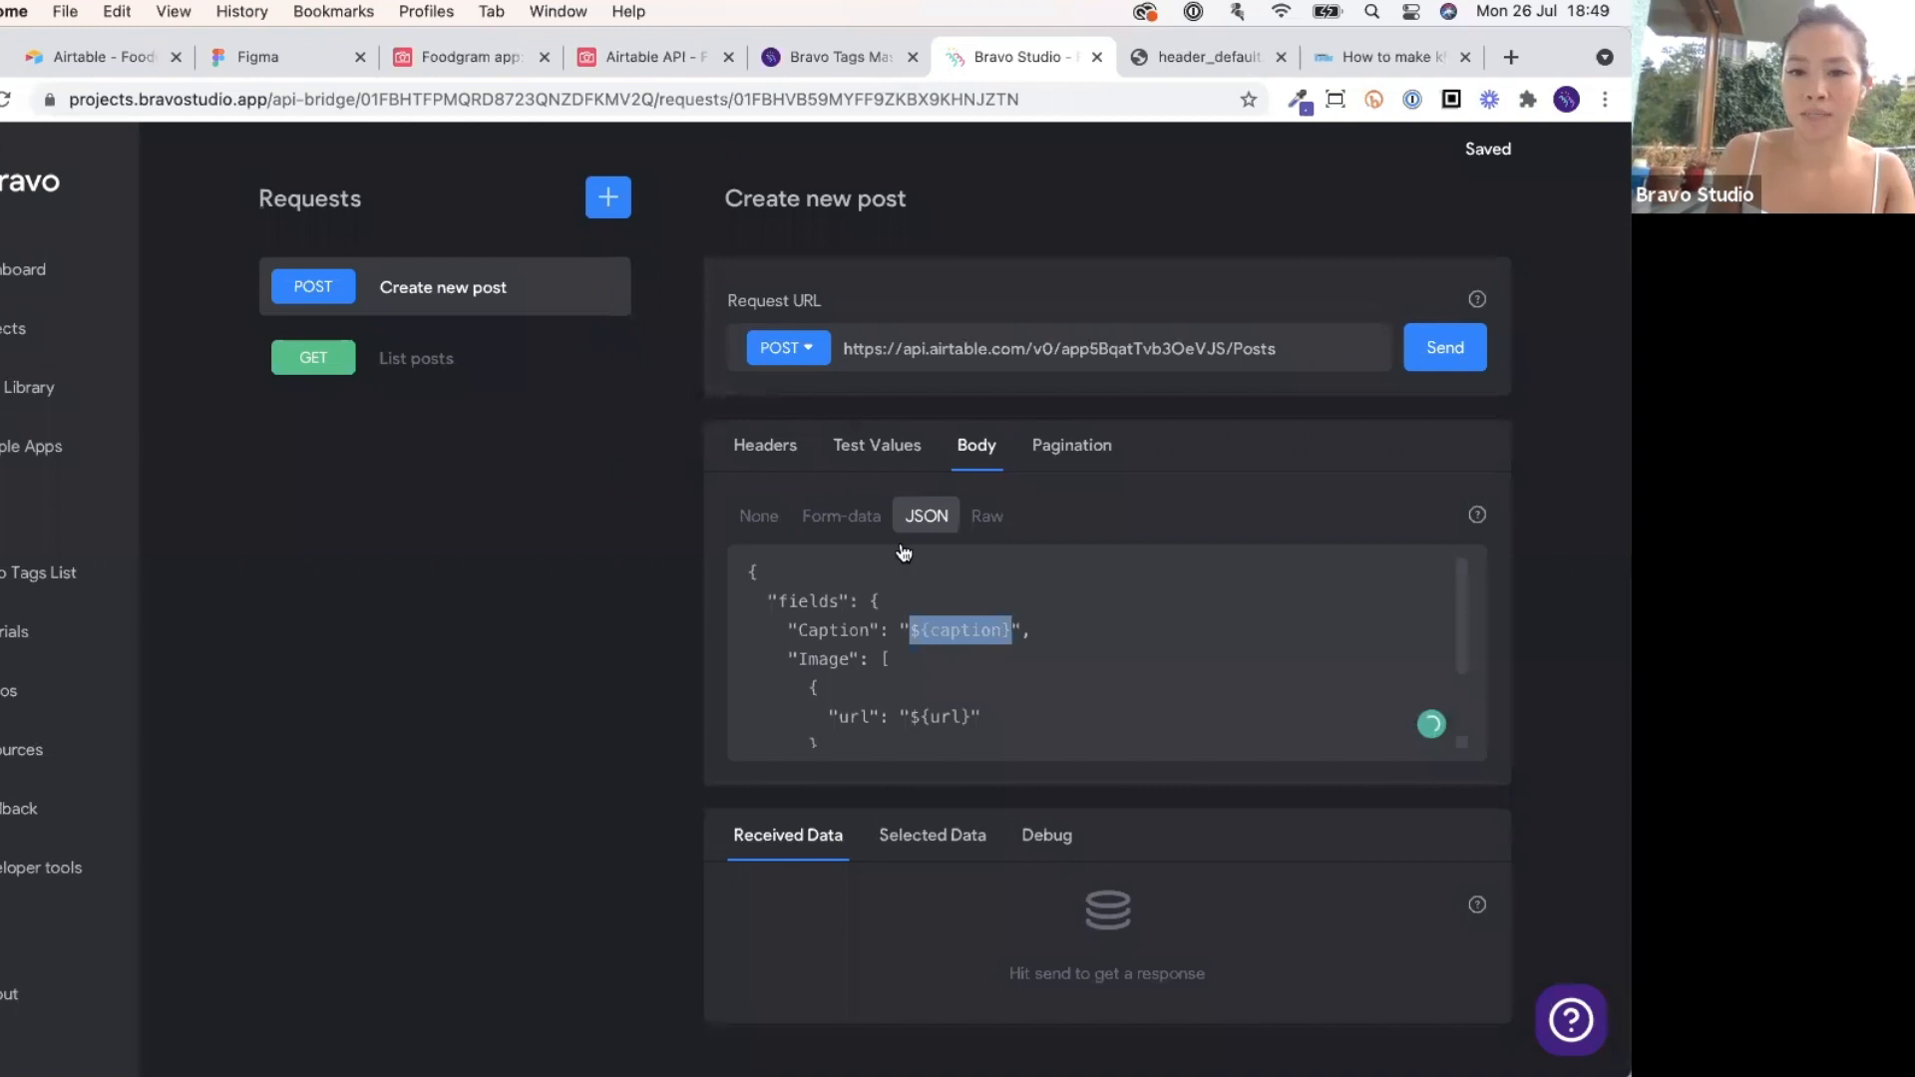
click(856, 455)
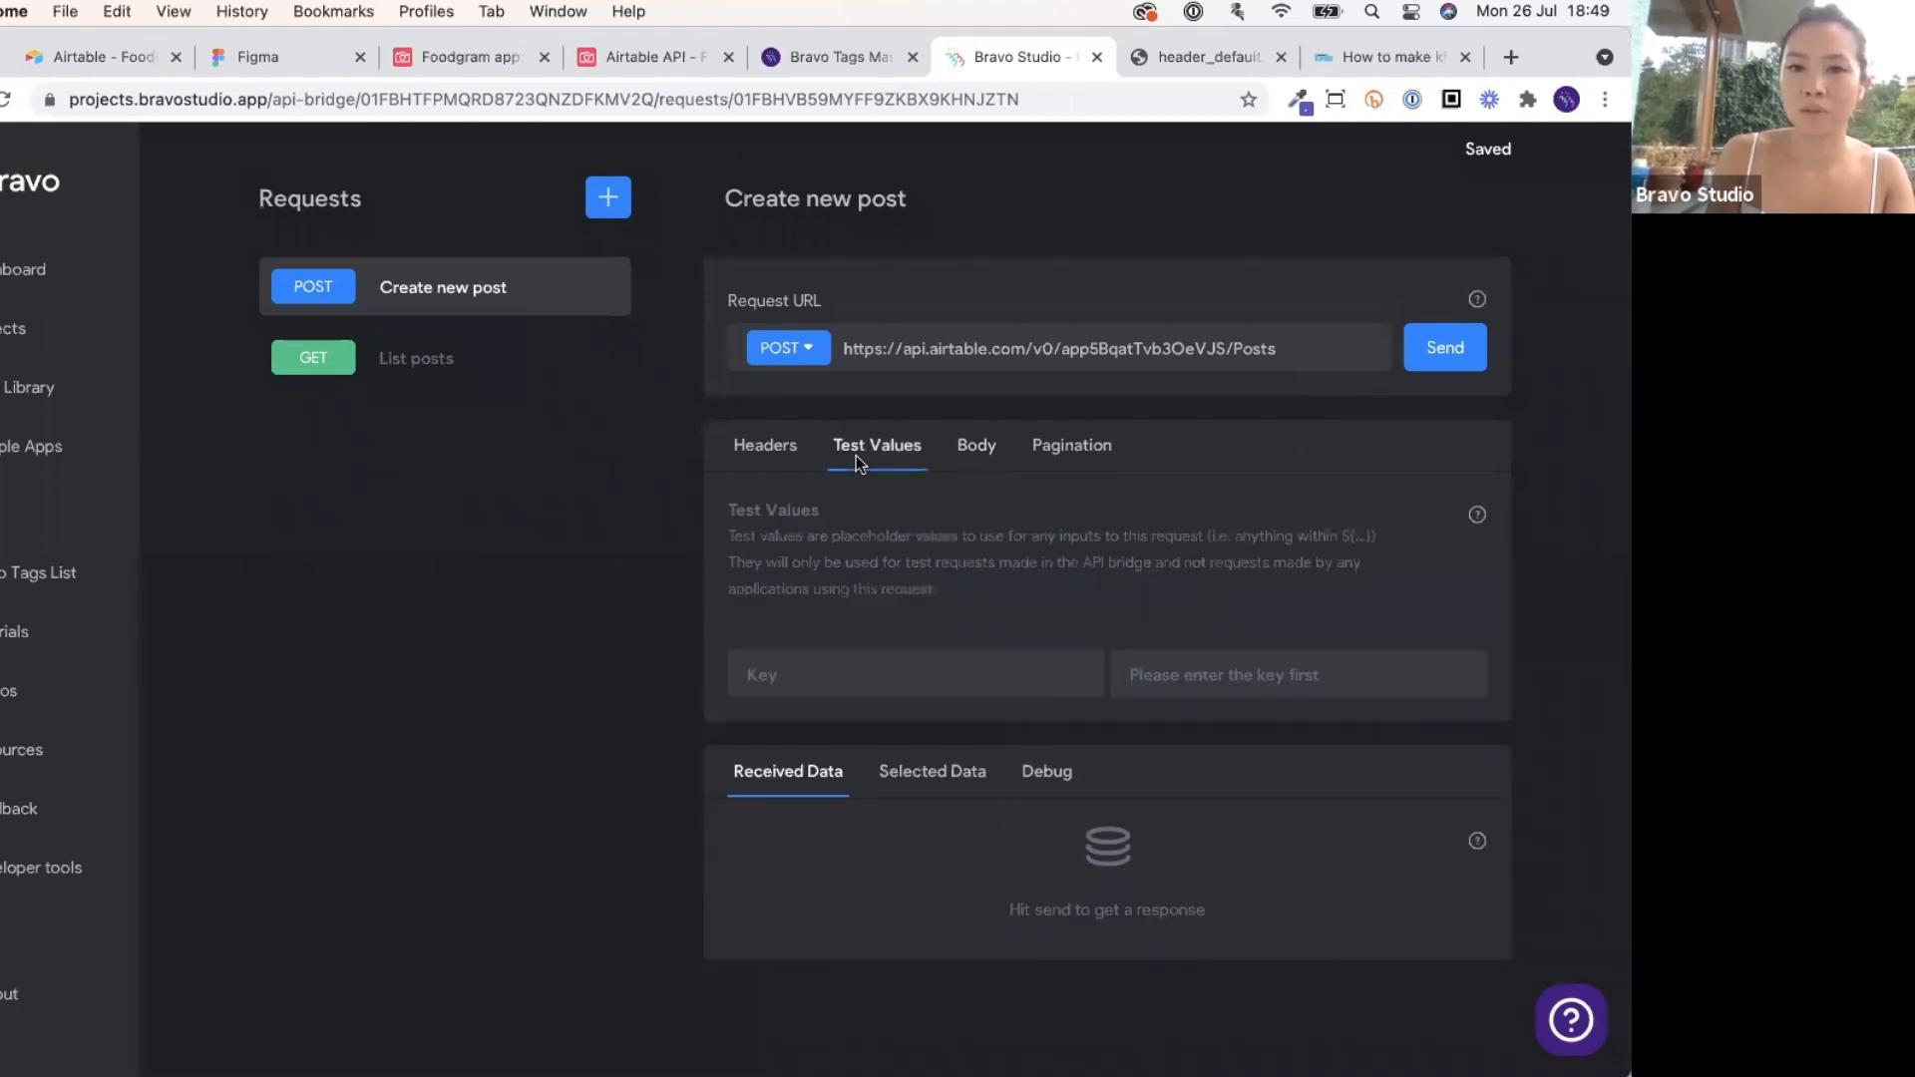
Add test value keys caption and url, giving caption the value 'test'.
click(868, 673)
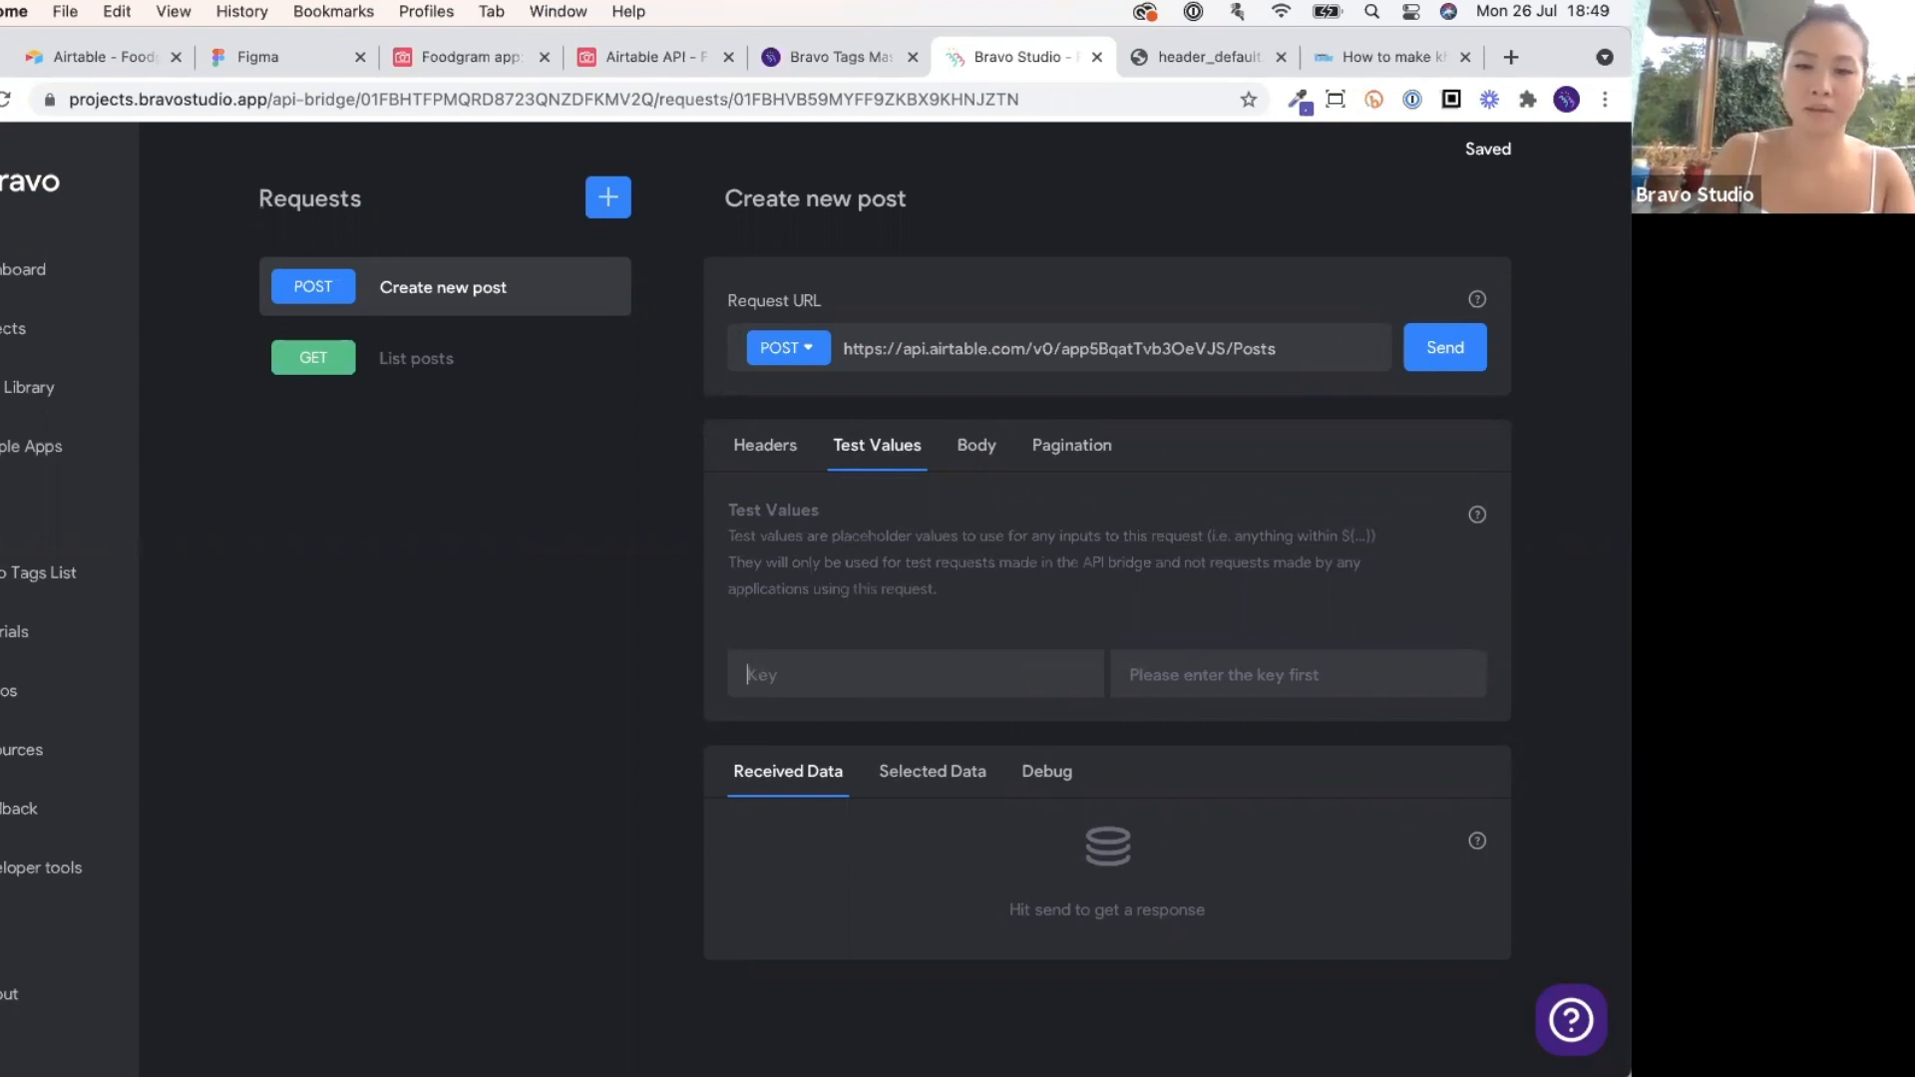
text(caption)
click(972, 457)
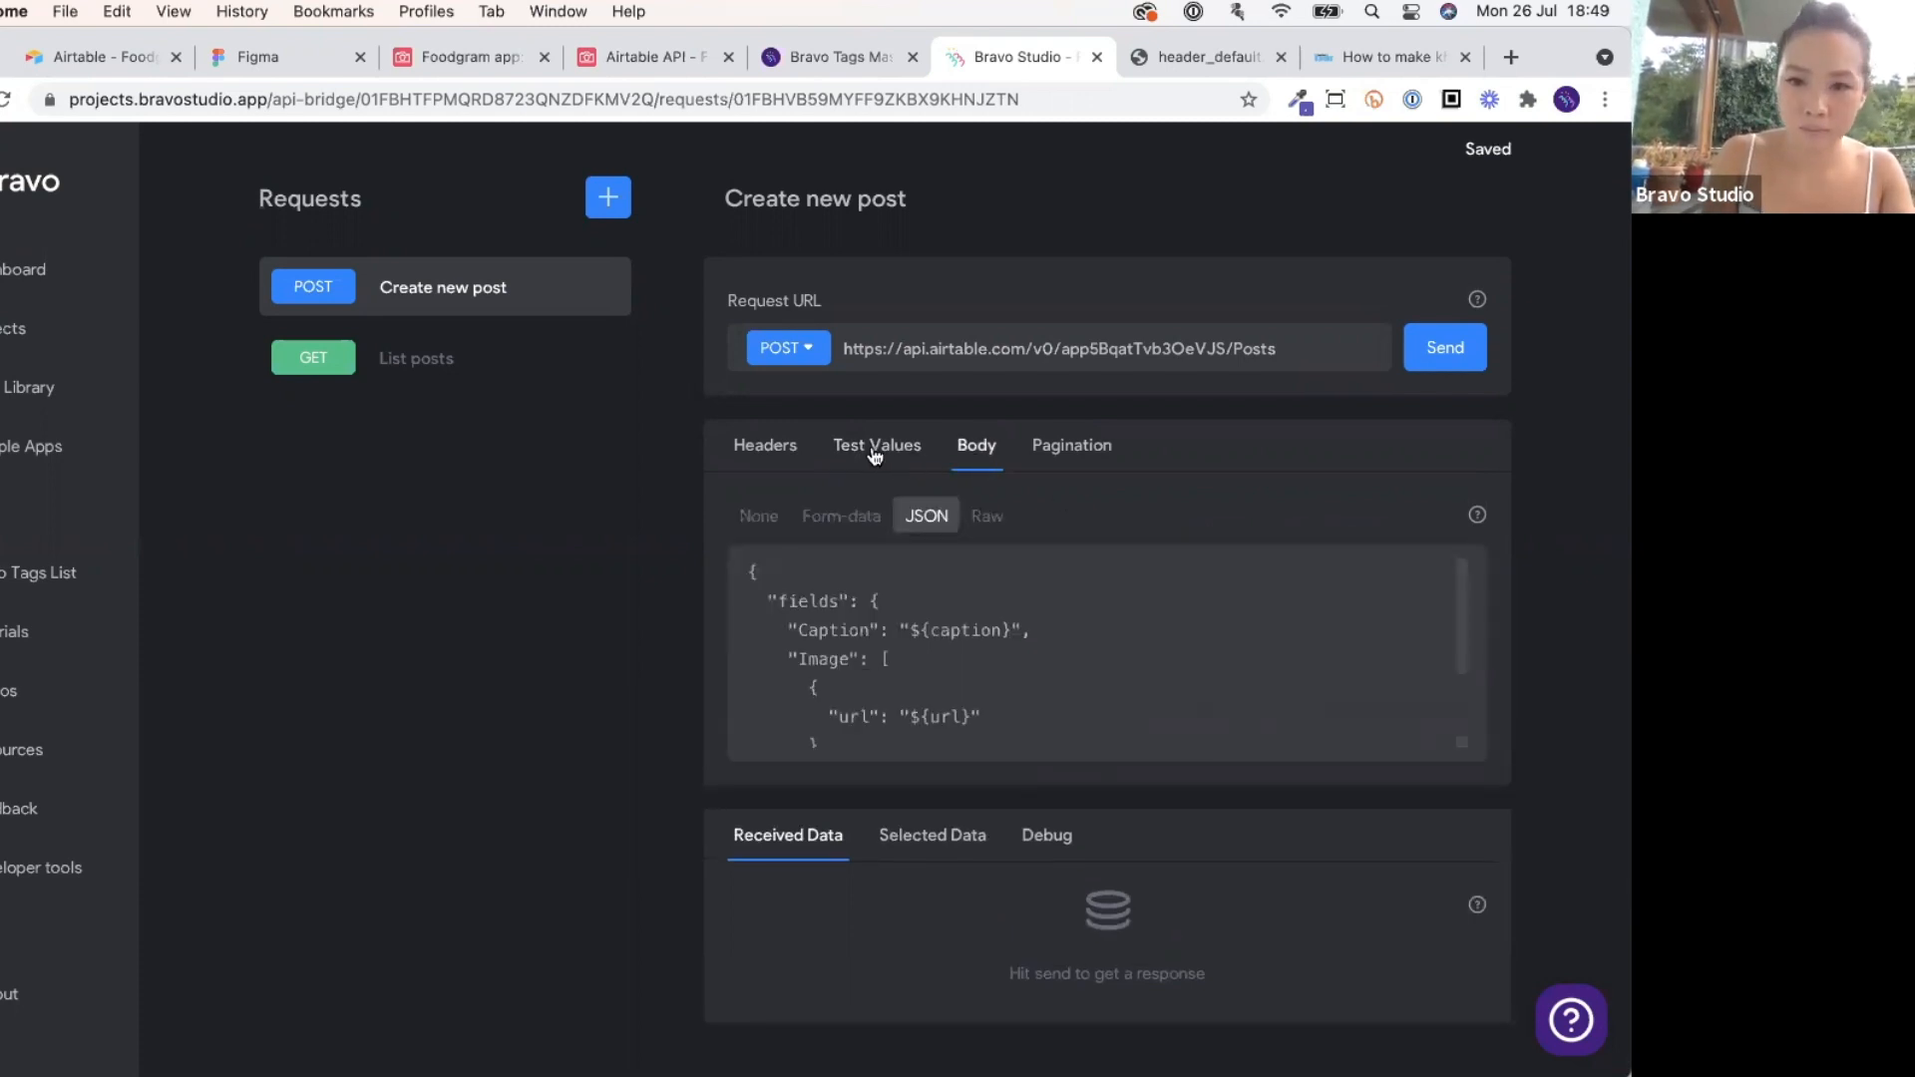
click(877, 449)
click(888, 735)
text(url)
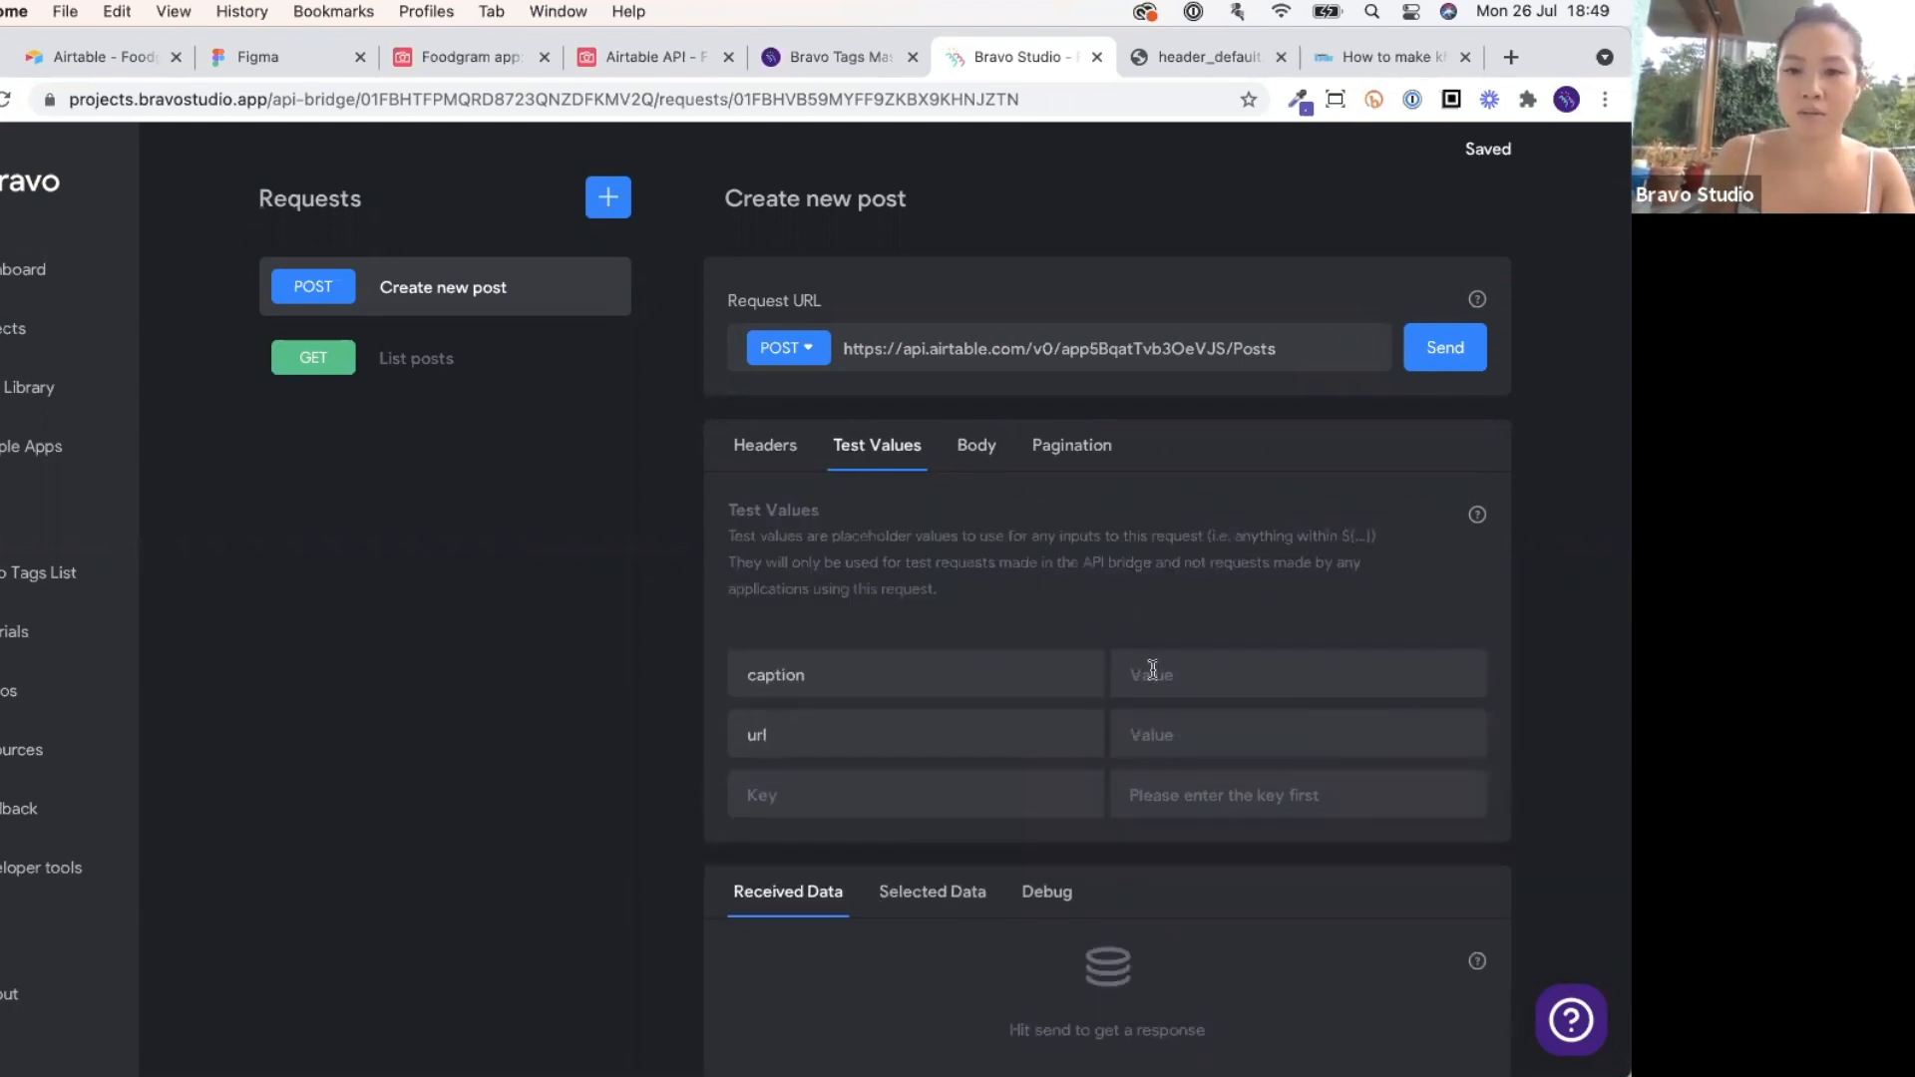
click(1152, 669)
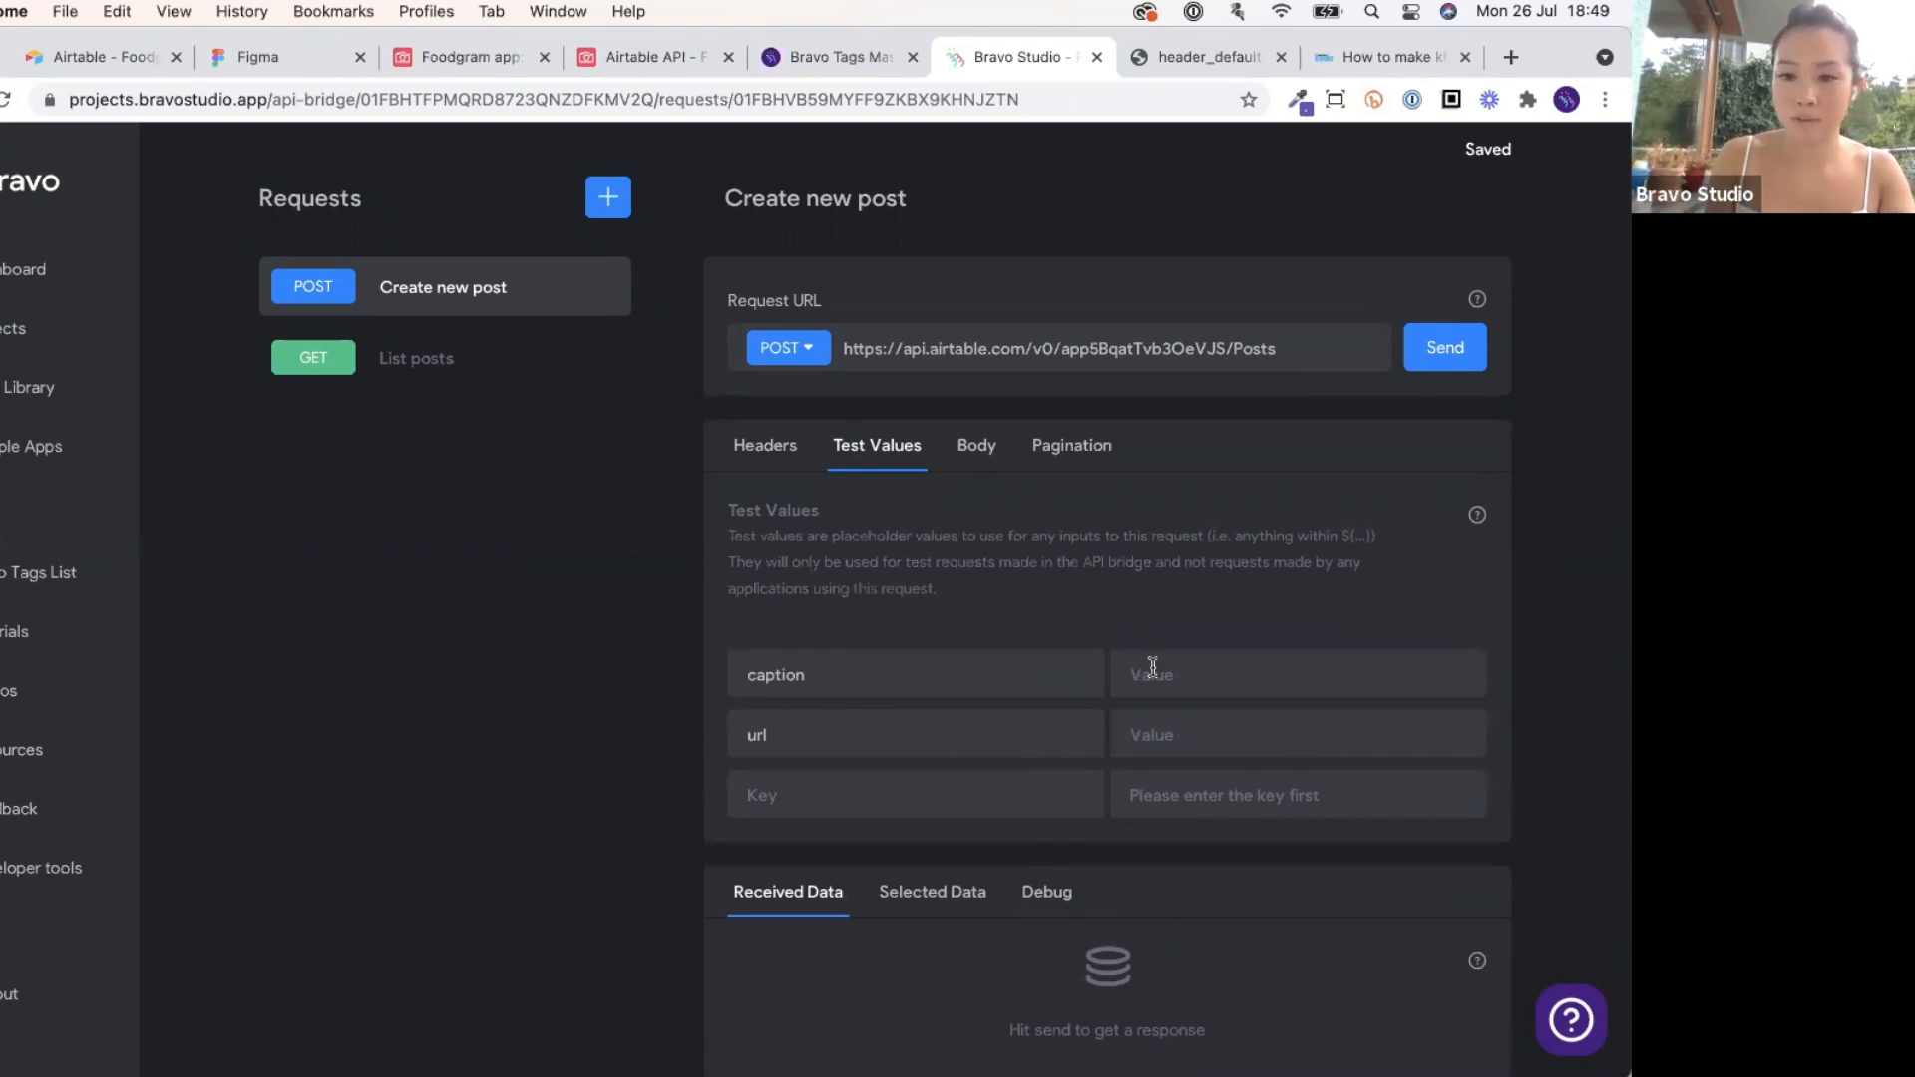
text(test)
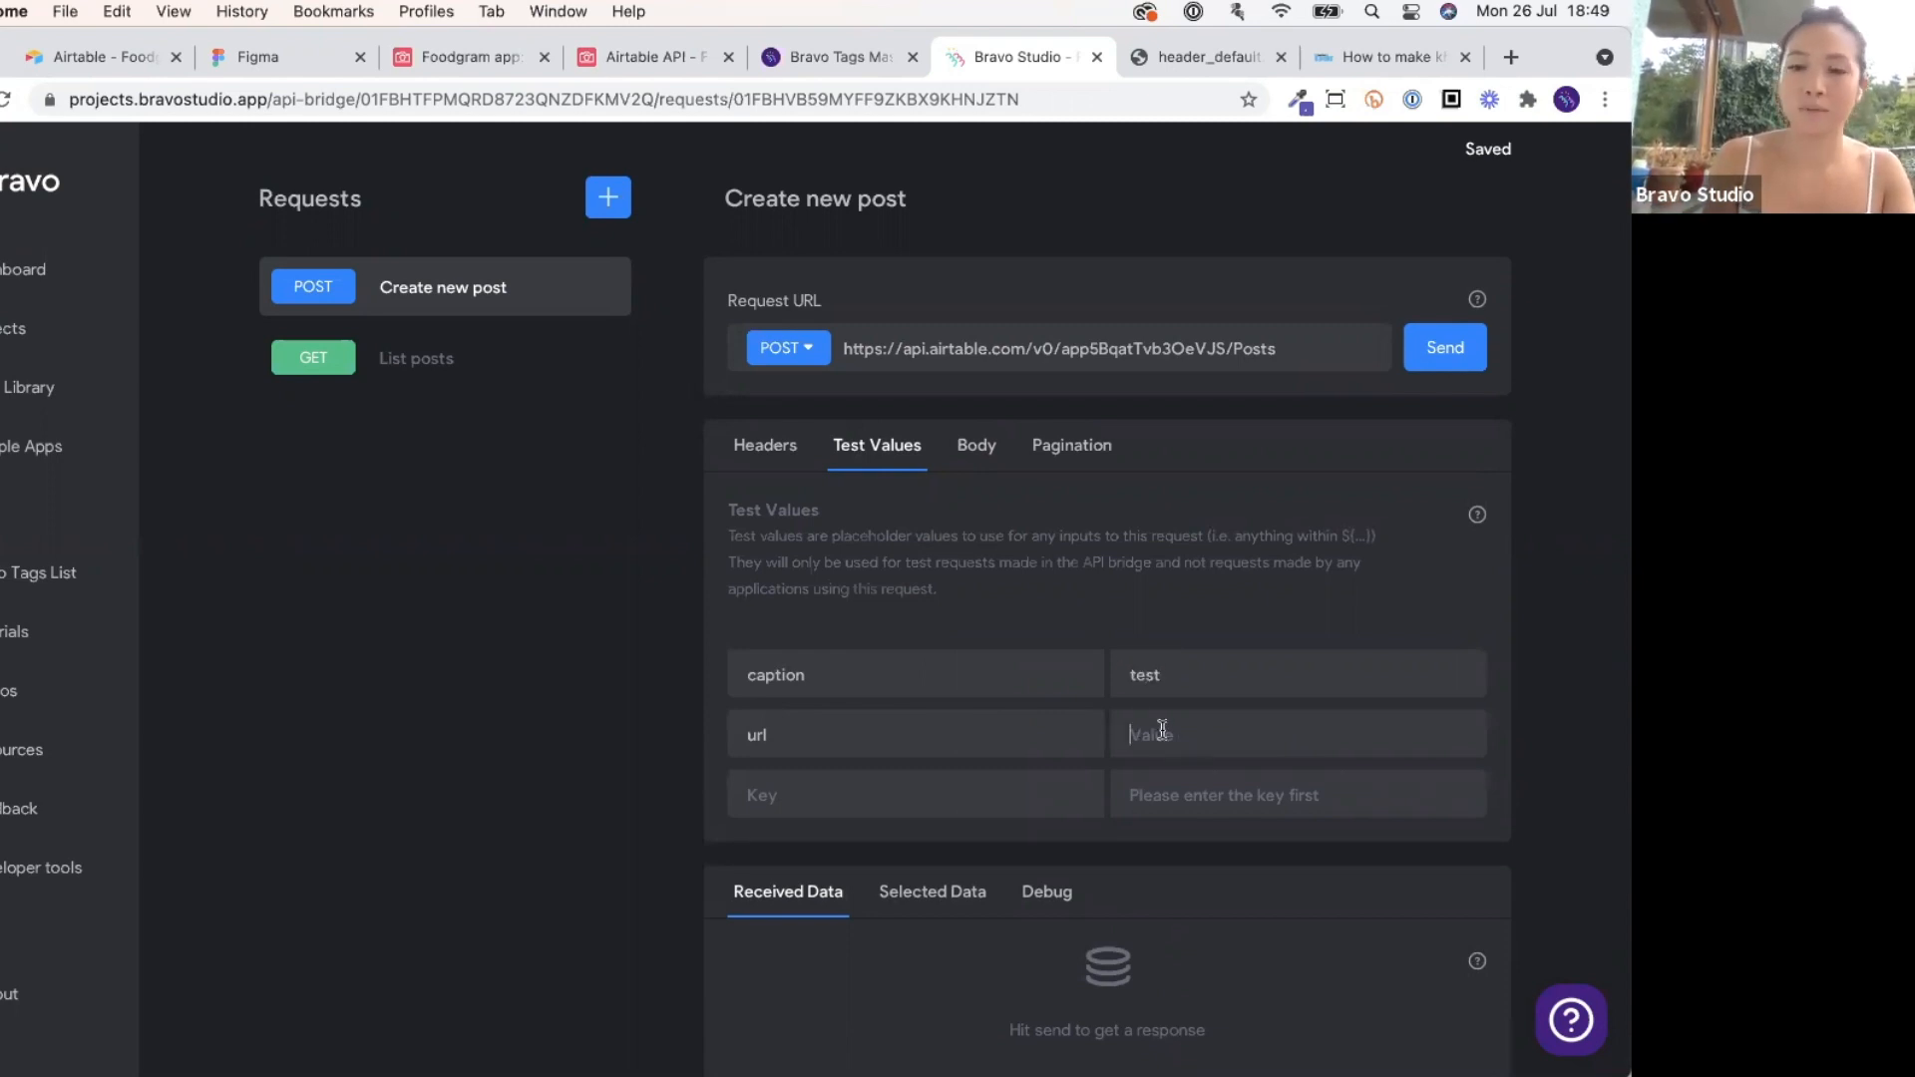
Set the url test value to the copied header_default.jpg image address.
click(1205, 56)
click(1173, 96)
key(super+c)
click(1054, 58)
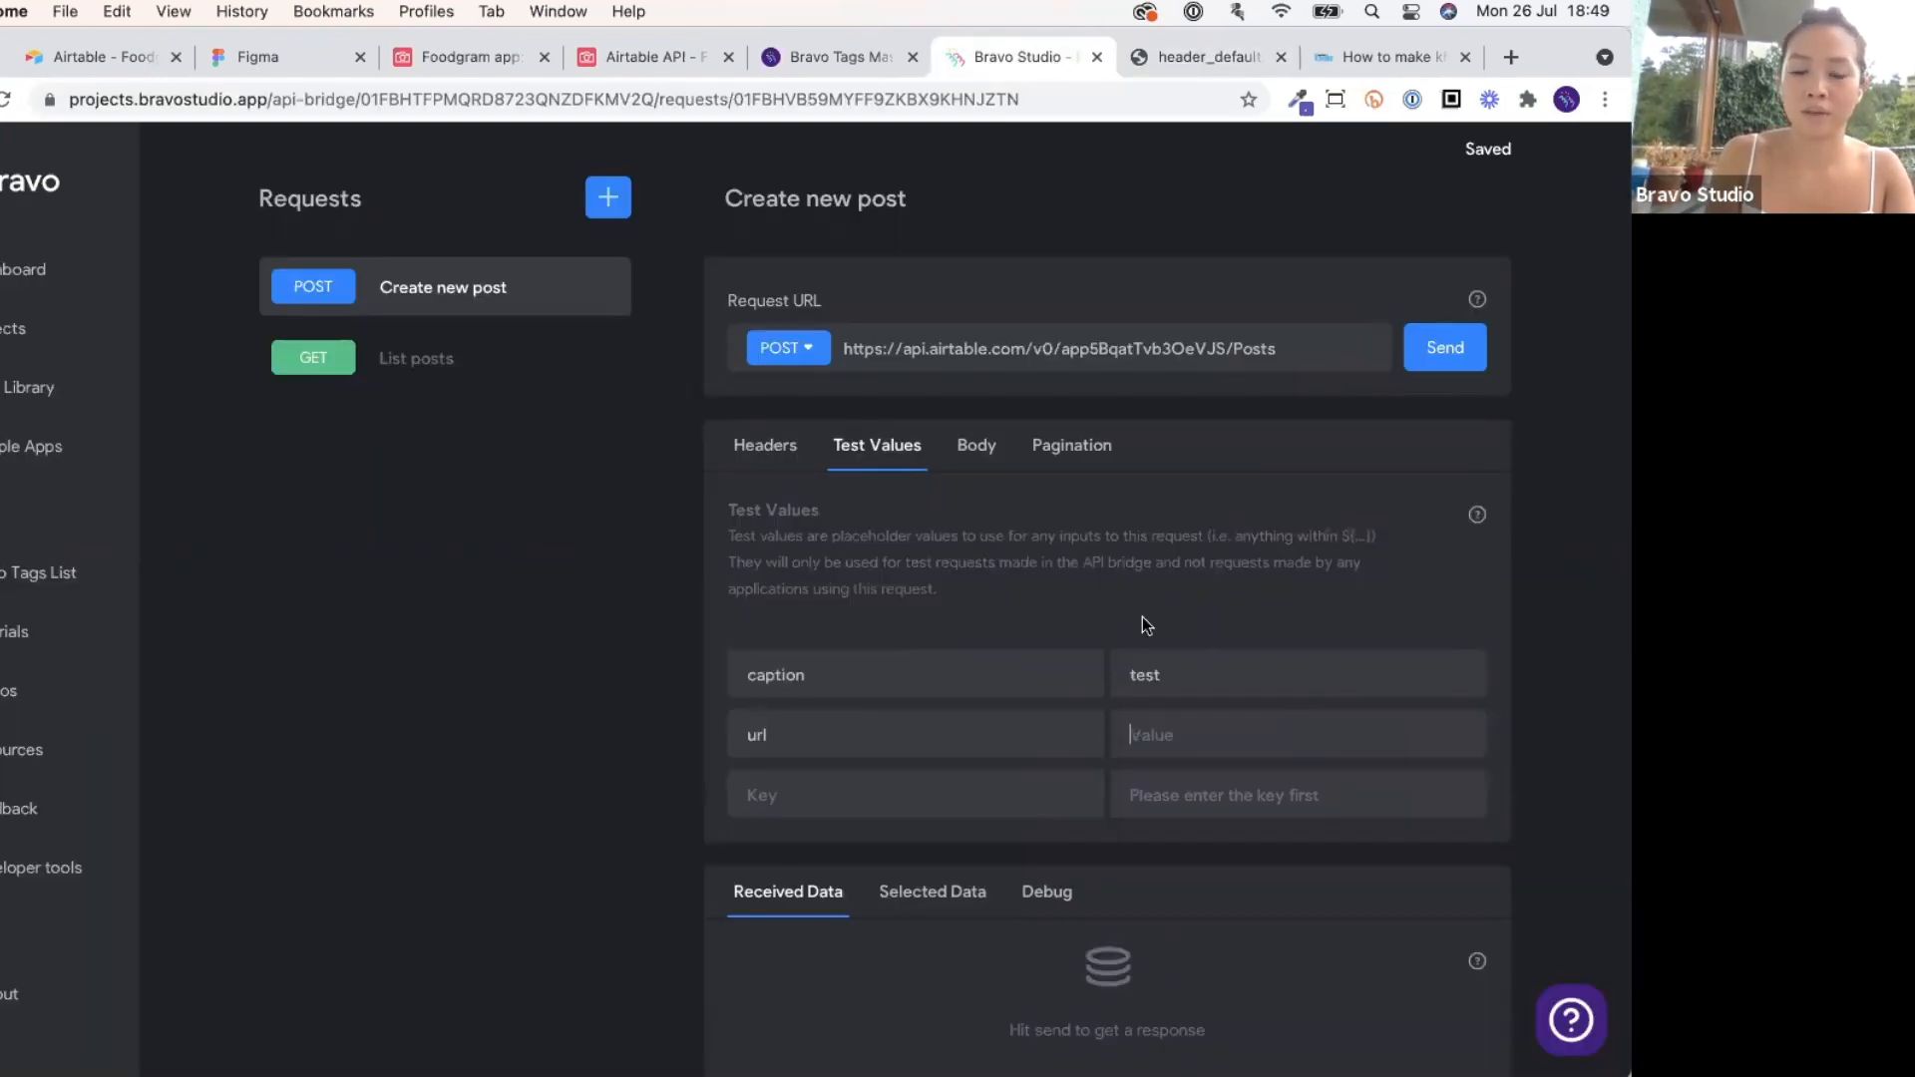
click(1157, 738)
key(super+v)
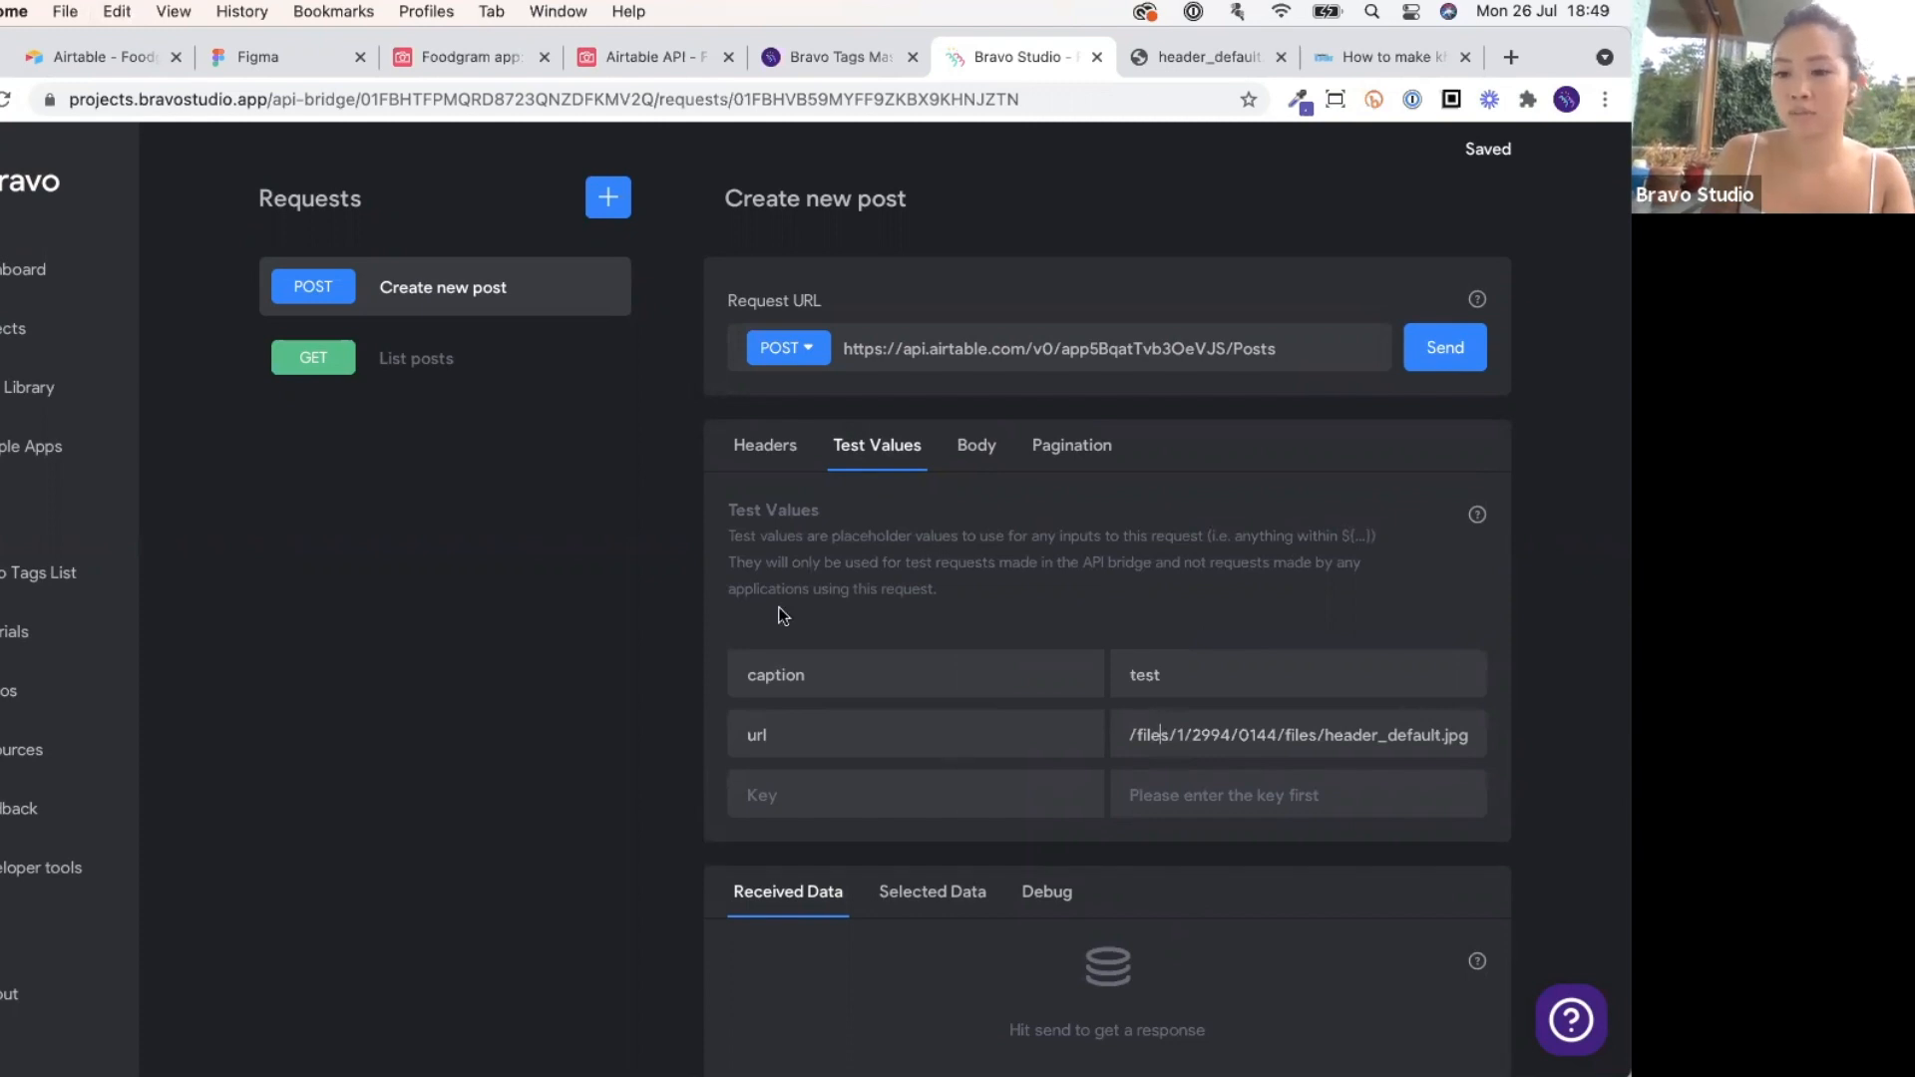
scroll(986, 708, down, 2)
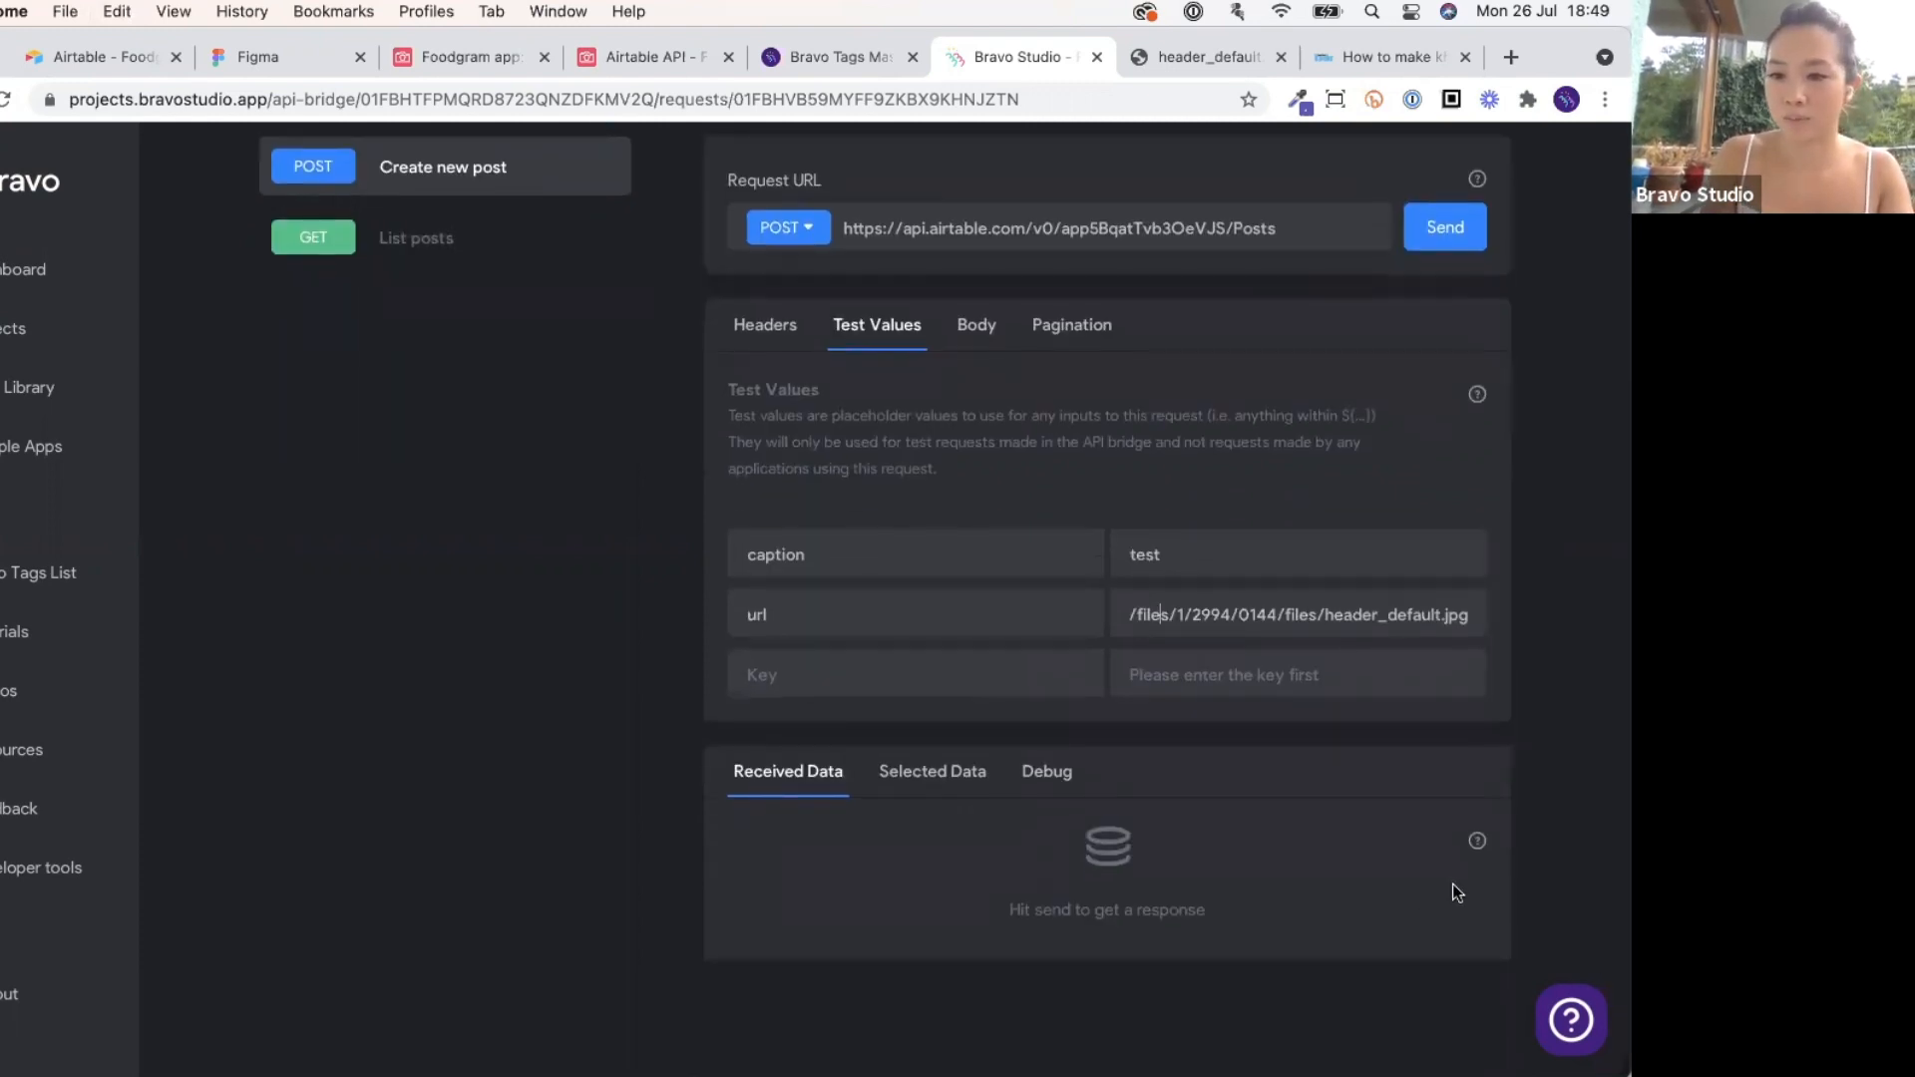
click(1058, 444)
Send the Create new post test and inspect the returned 'test' record with header_default.jpg.
click(1437, 246)
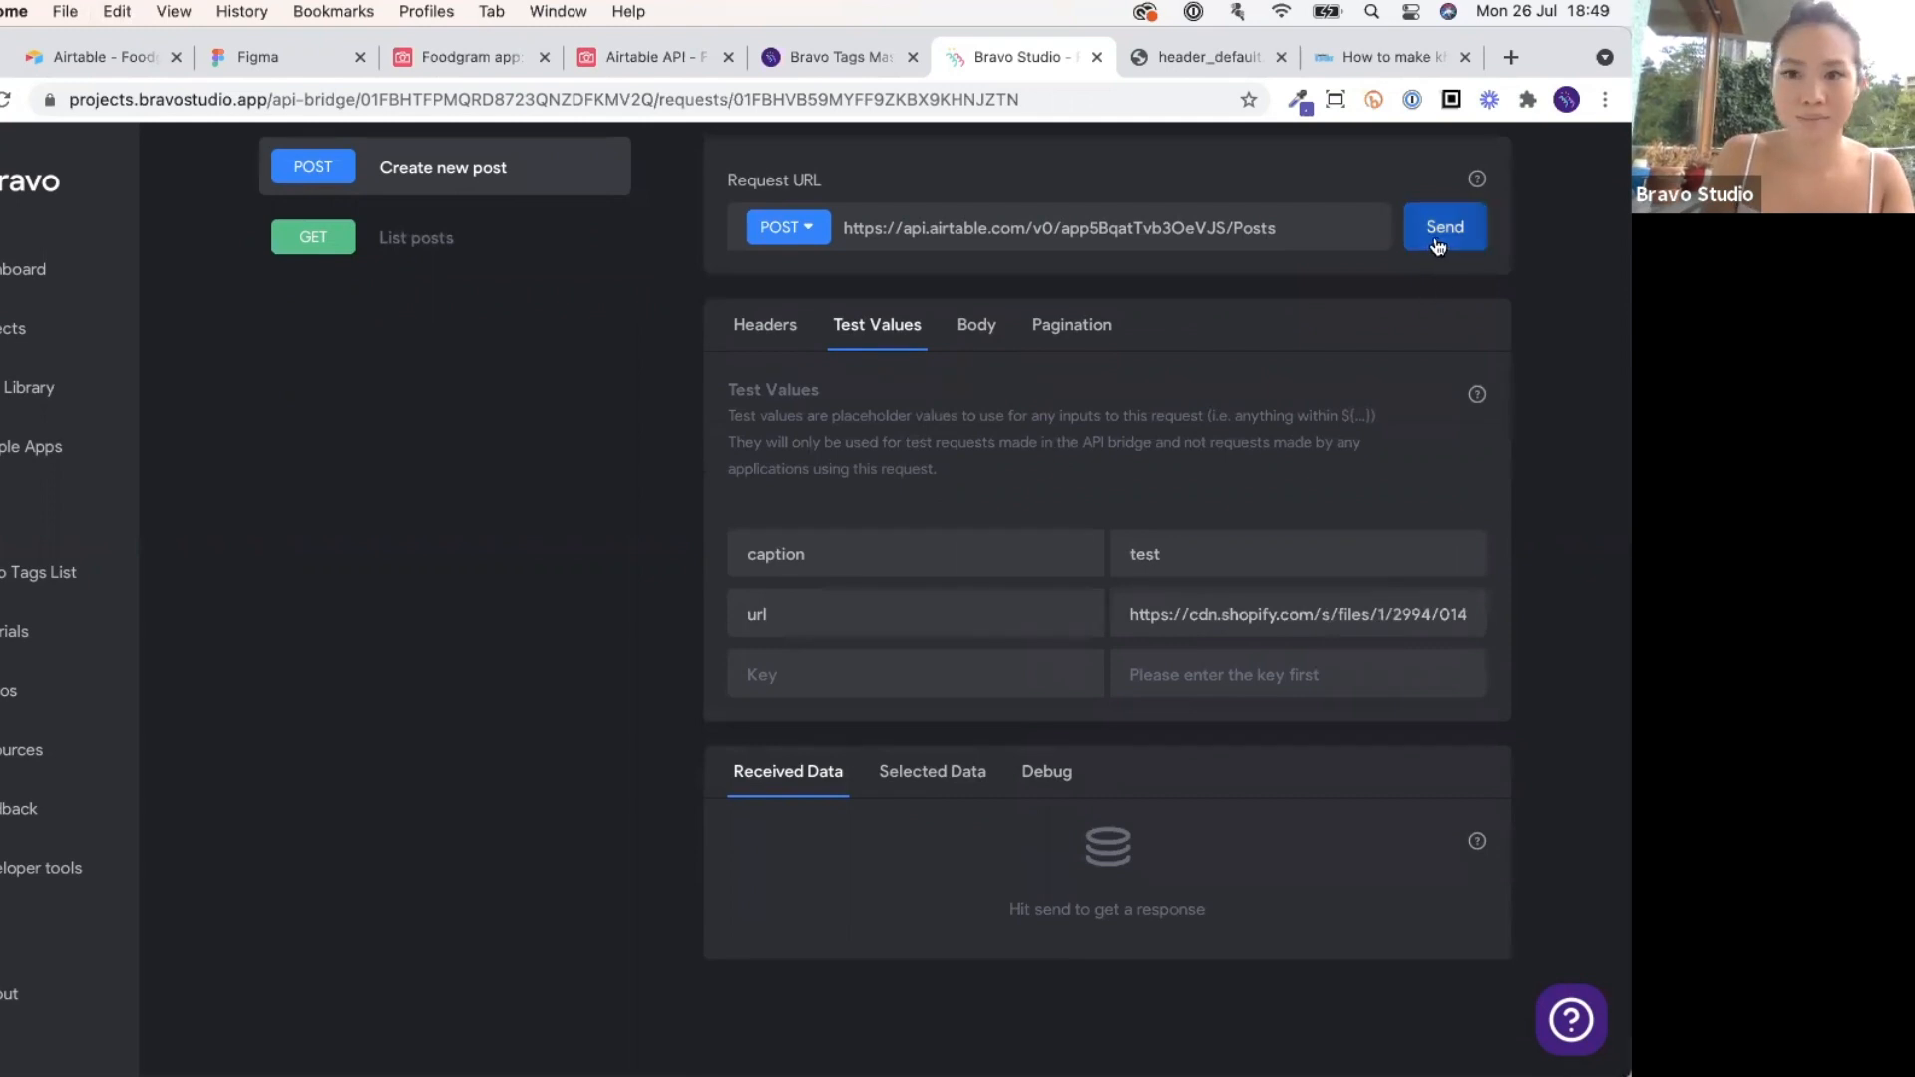
scroll(1287, 423, down, 5)
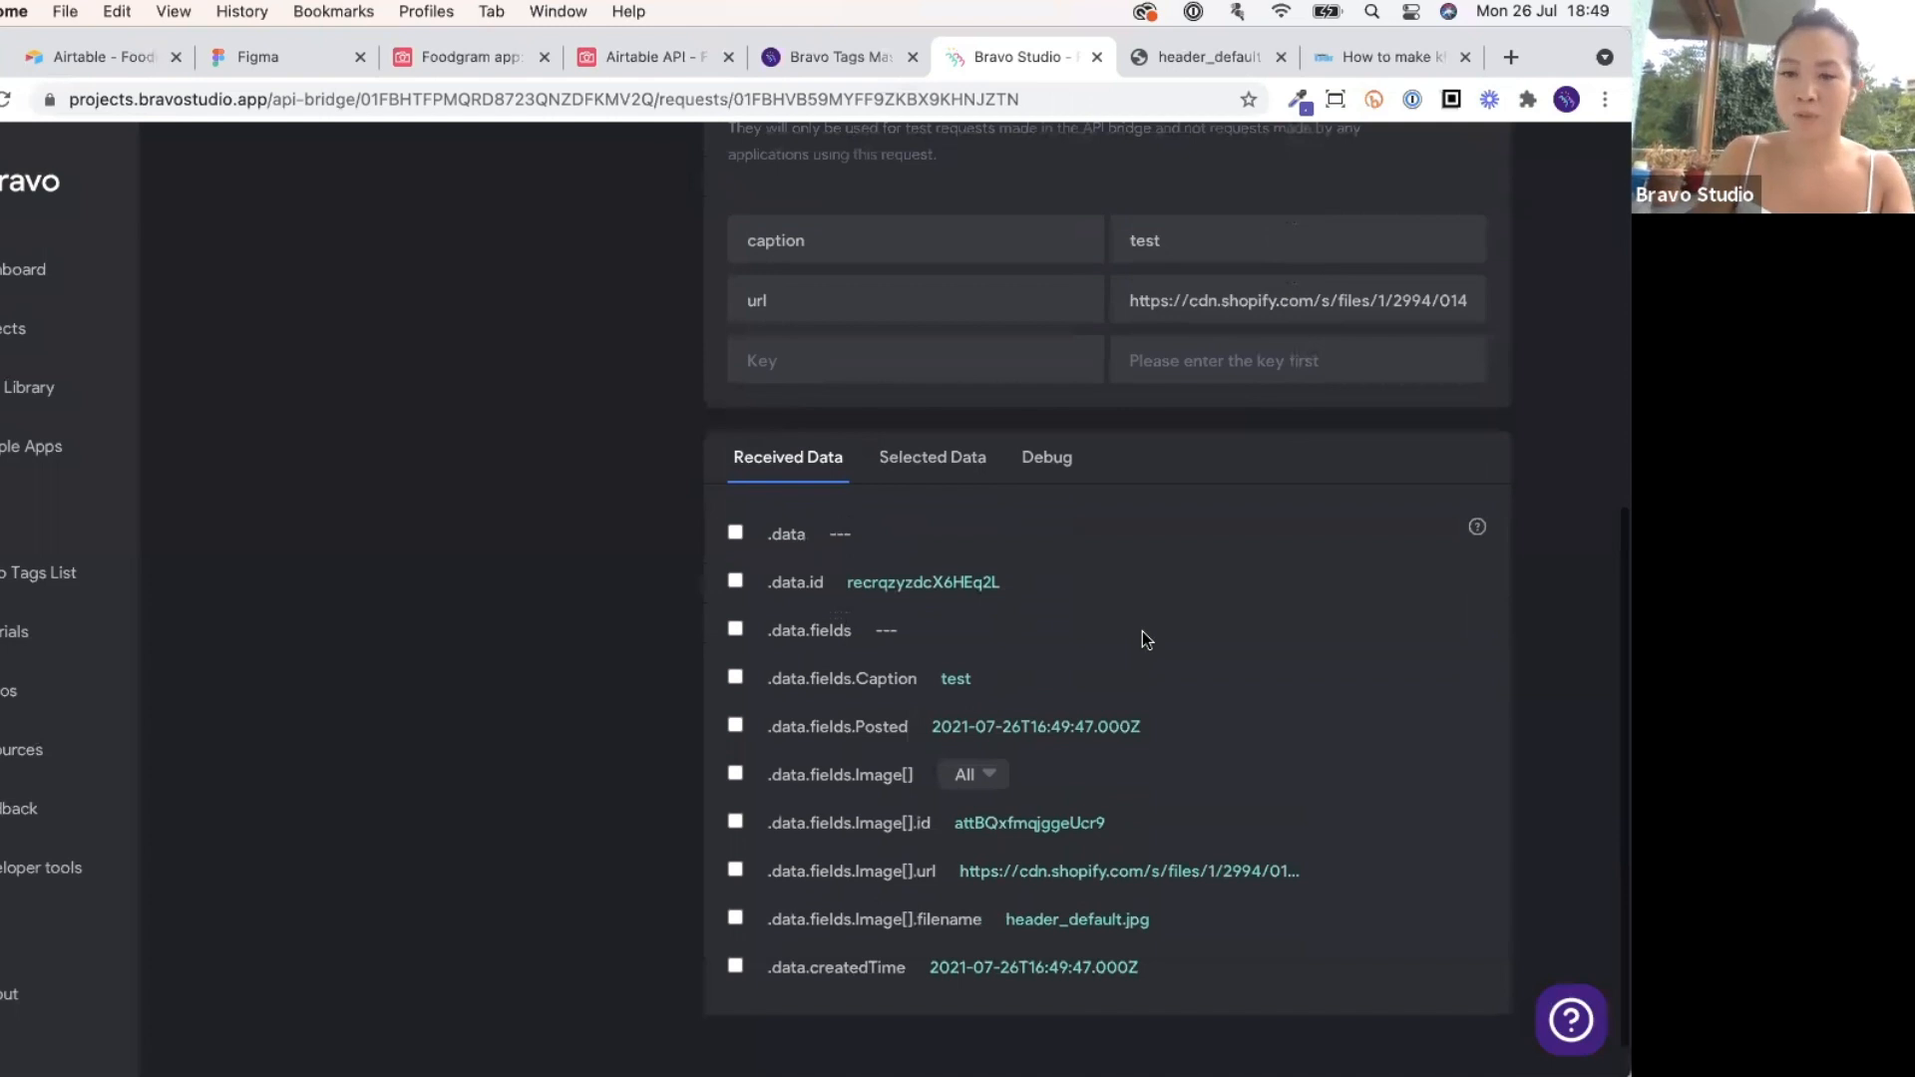
scroll(1143, 633, up, 8)
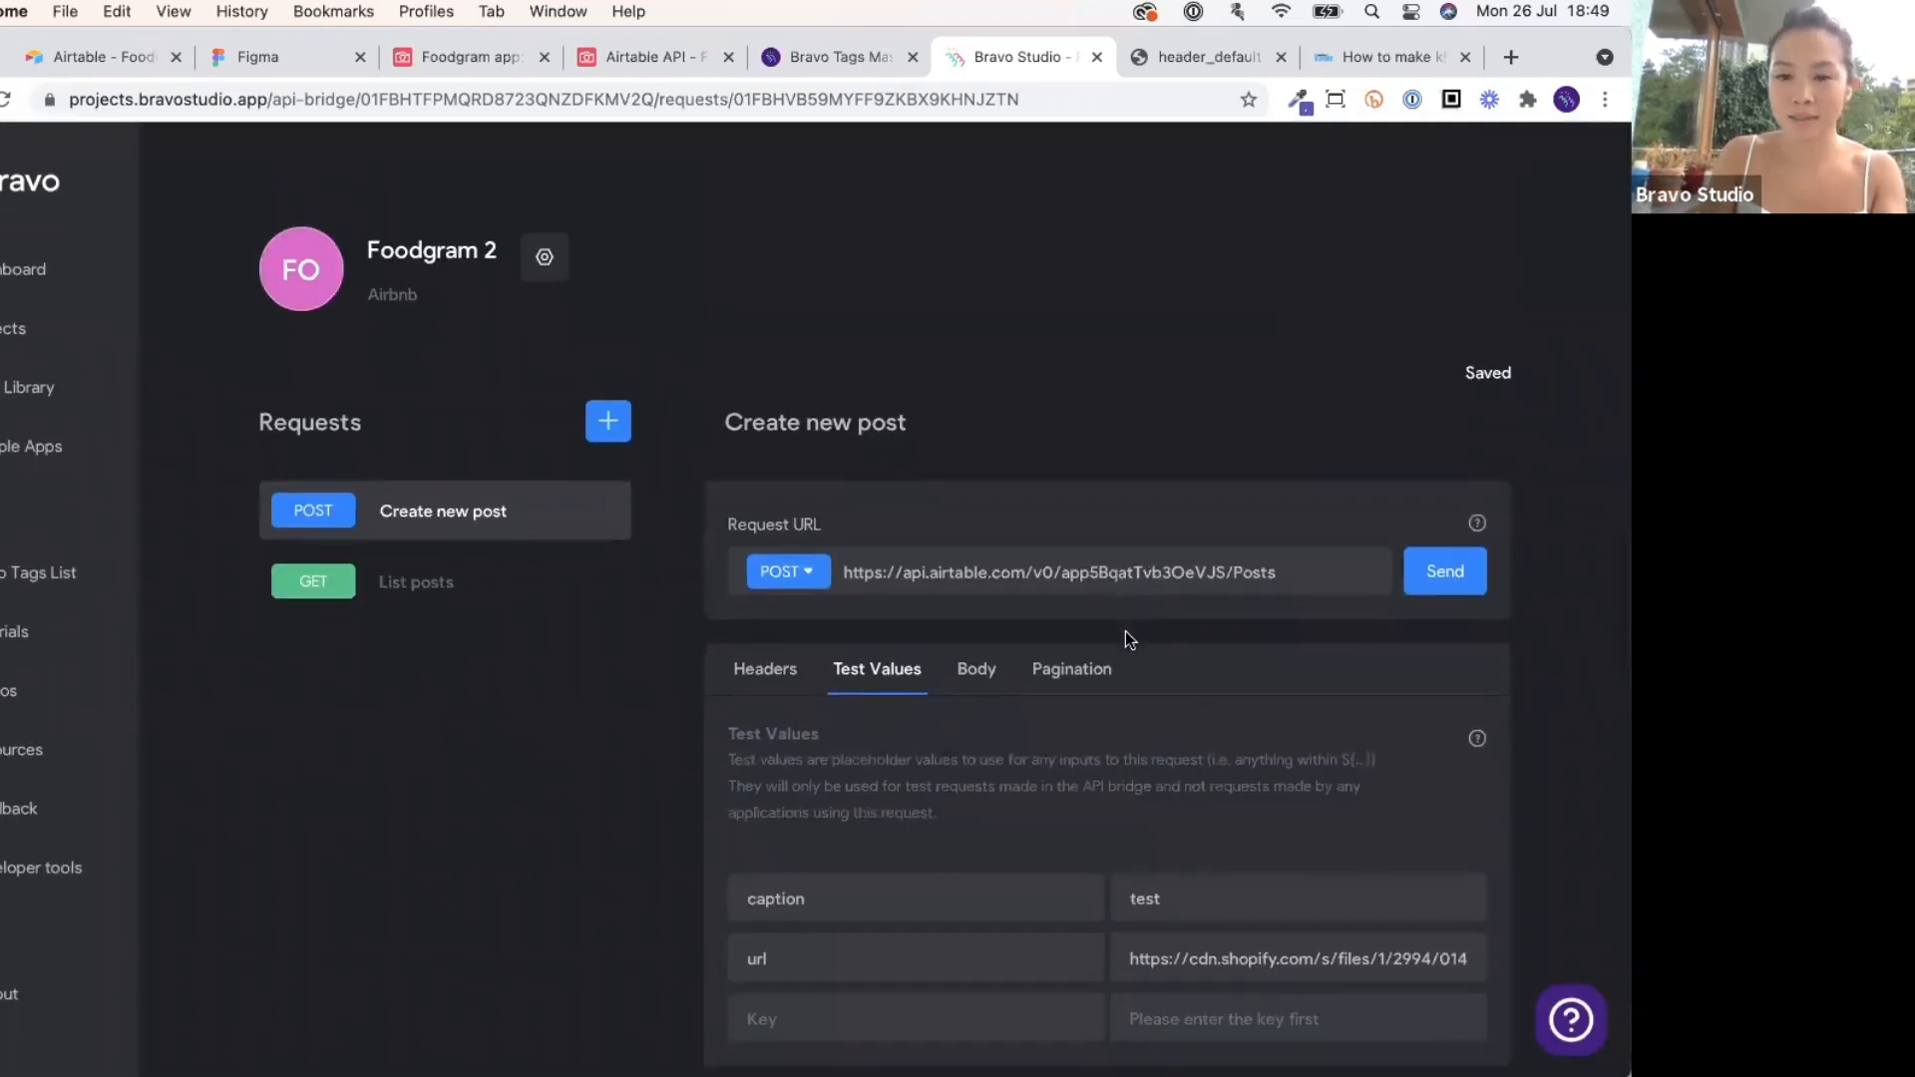
scroll(1126, 632, down, 6)
scroll(1129, 638, down, 2)
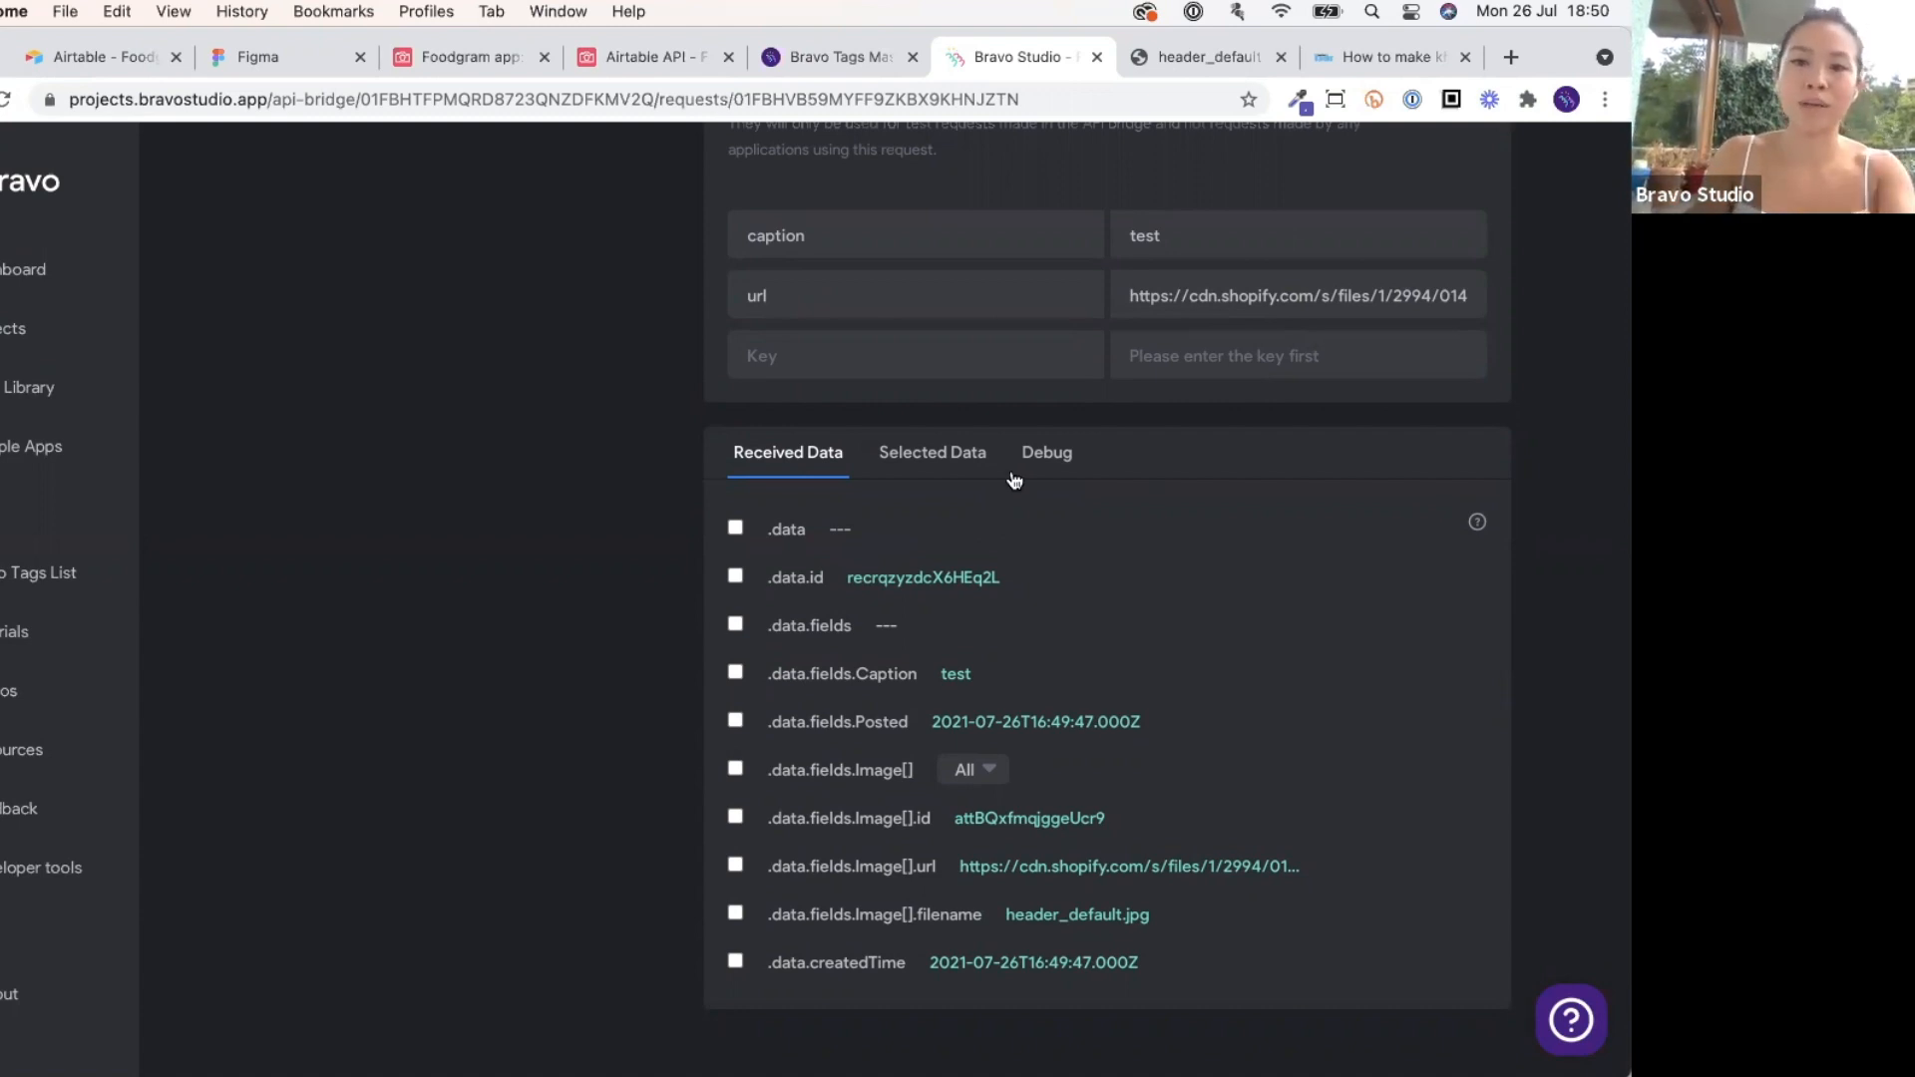
scroll(690, 794, up, 4)
scroll(691, 794, down, 1)
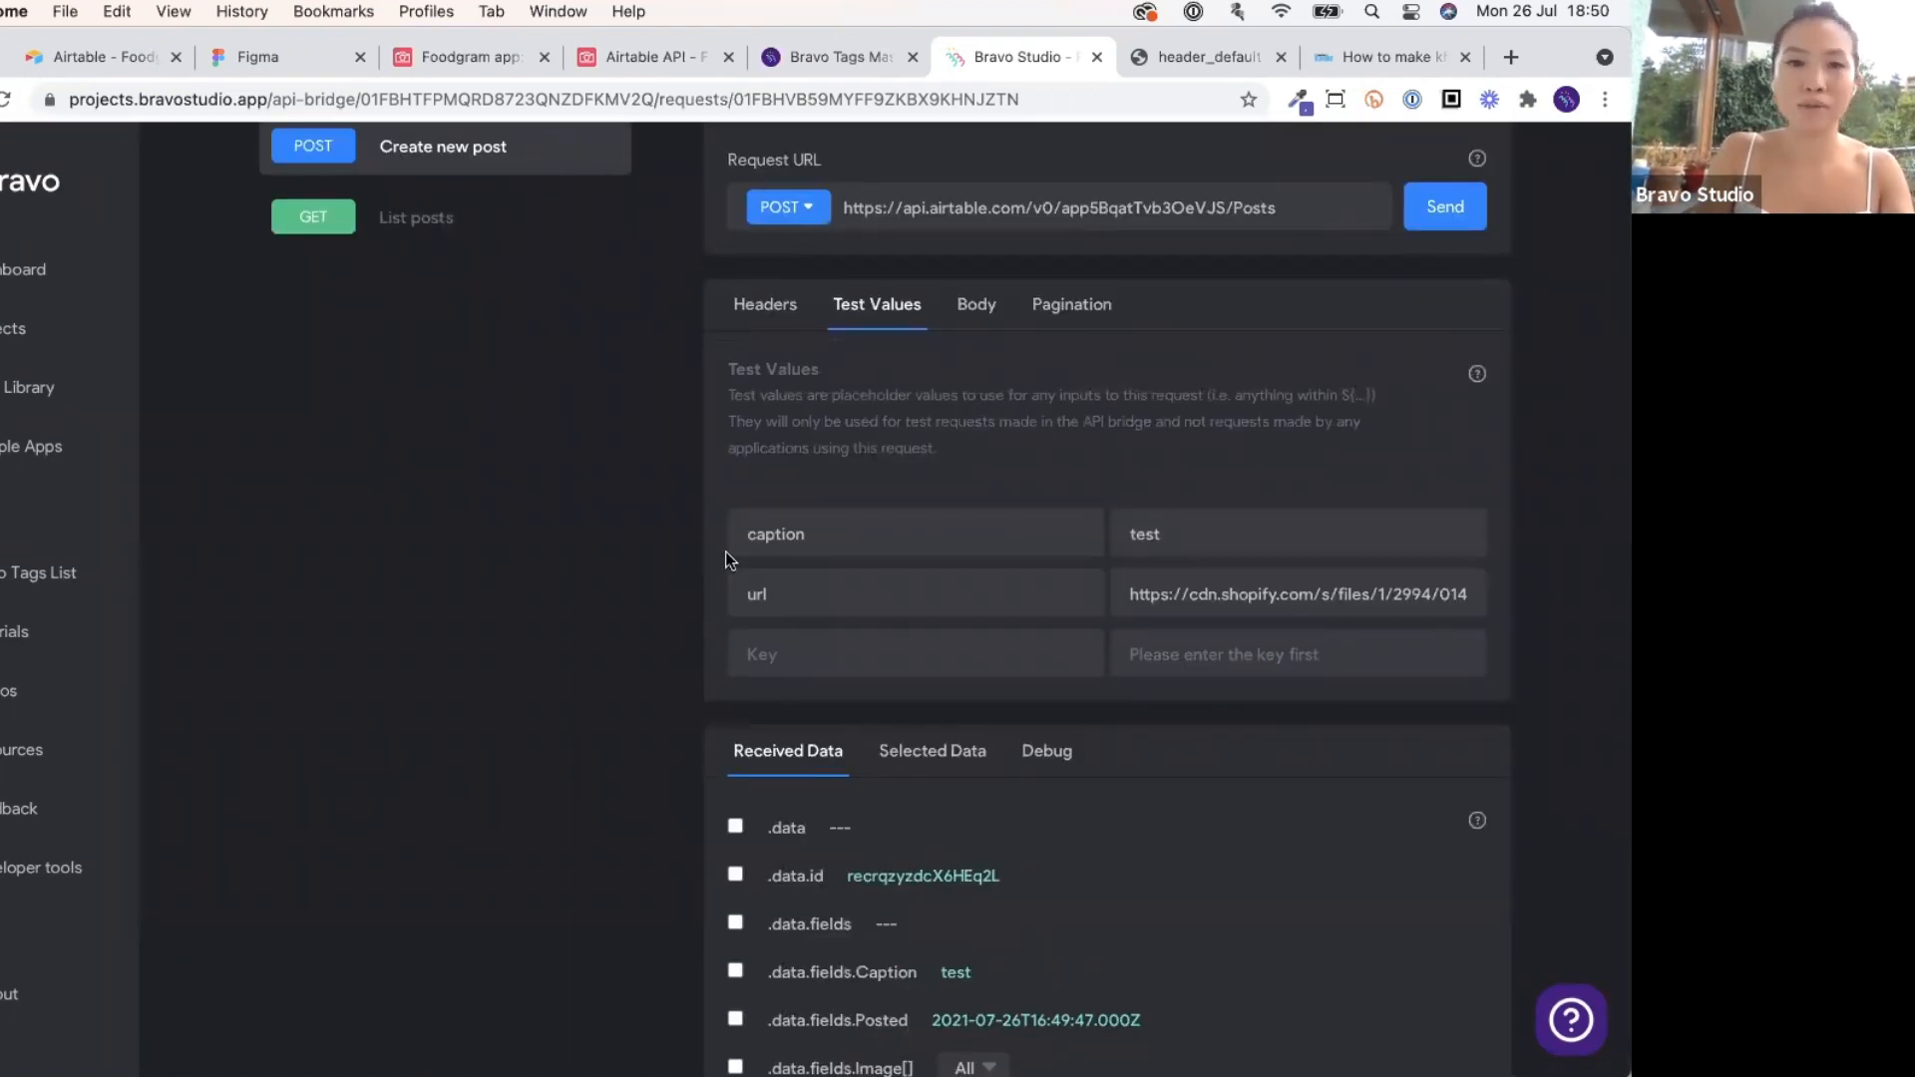
click(601, 60)
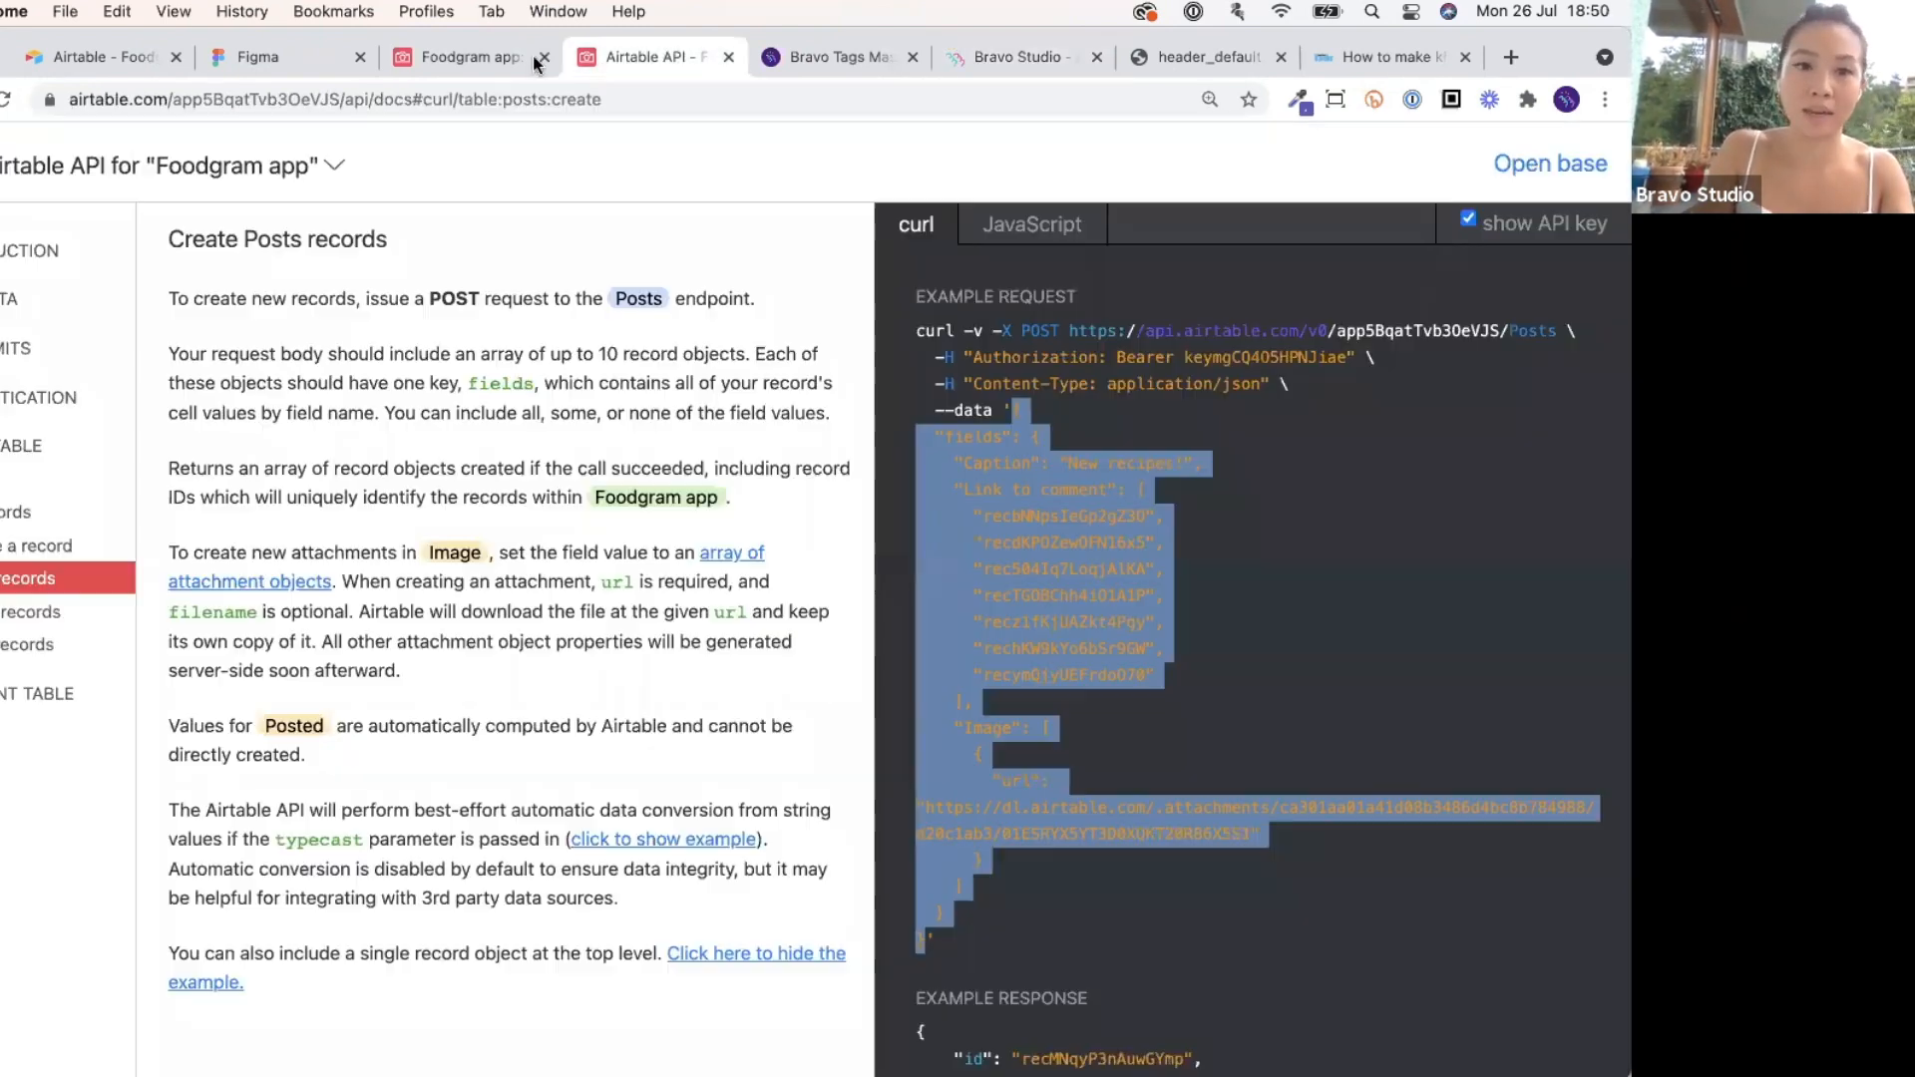
Confirm the 'test' post with the sofa photo in Airtable's Posts grid and the phone's Foodgram feed.
click(481, 53)
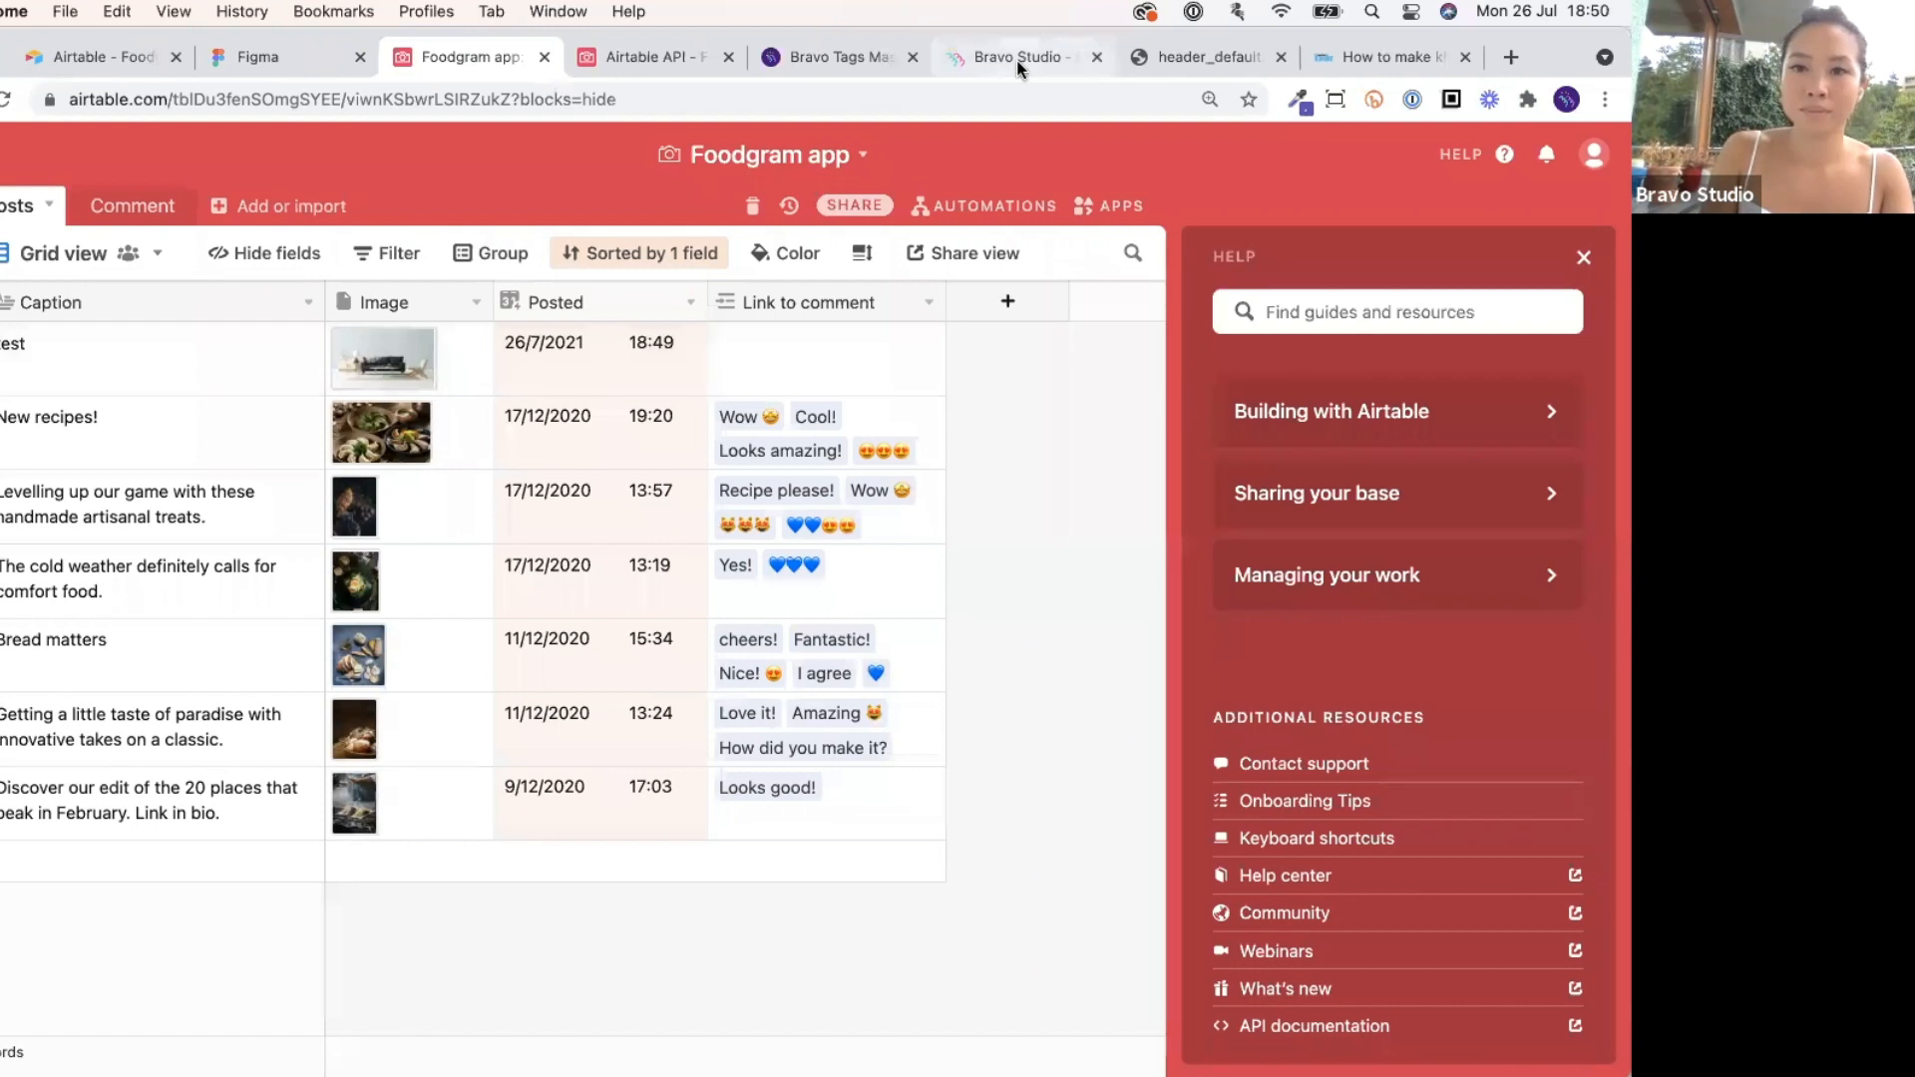
click(1077, 1012)
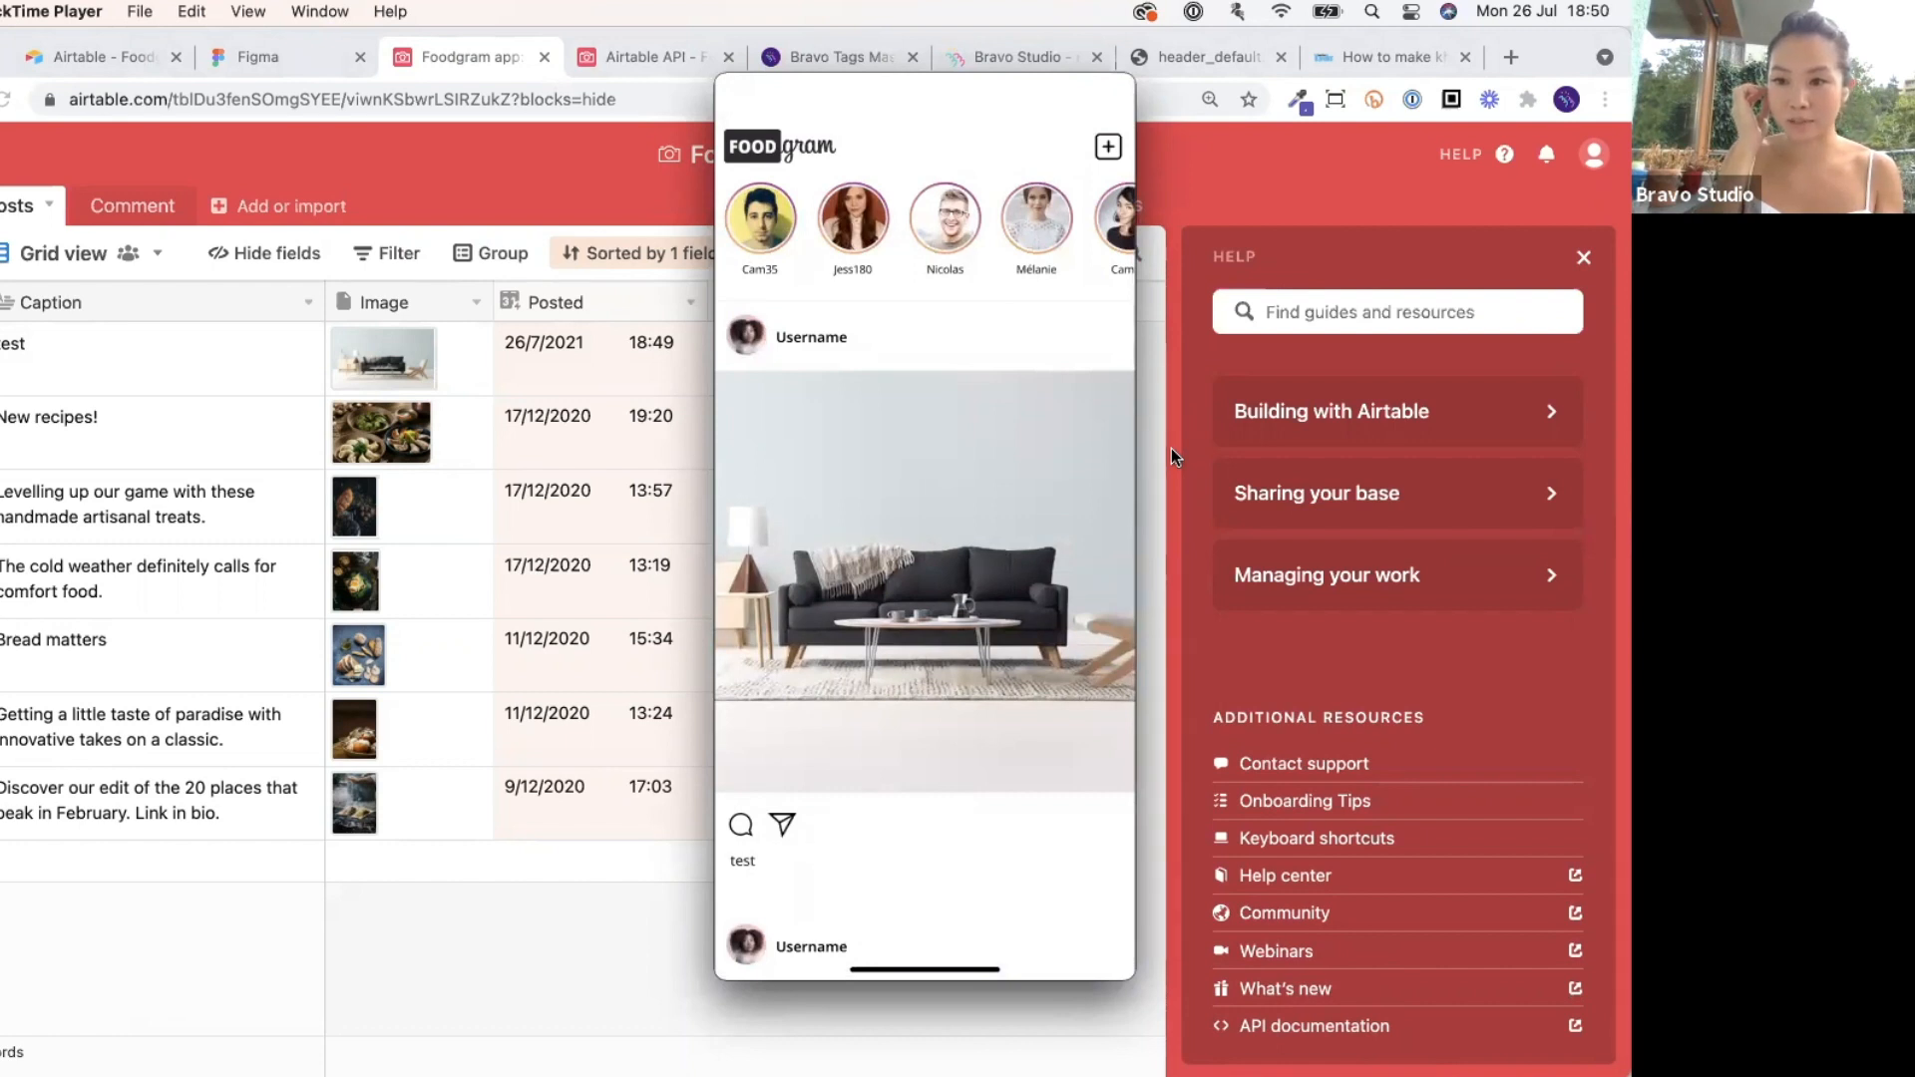
Hide the phone mirror, return to Bravo, and cancel an accidental meeting close.
click(560, 972)
click(1049, 60)
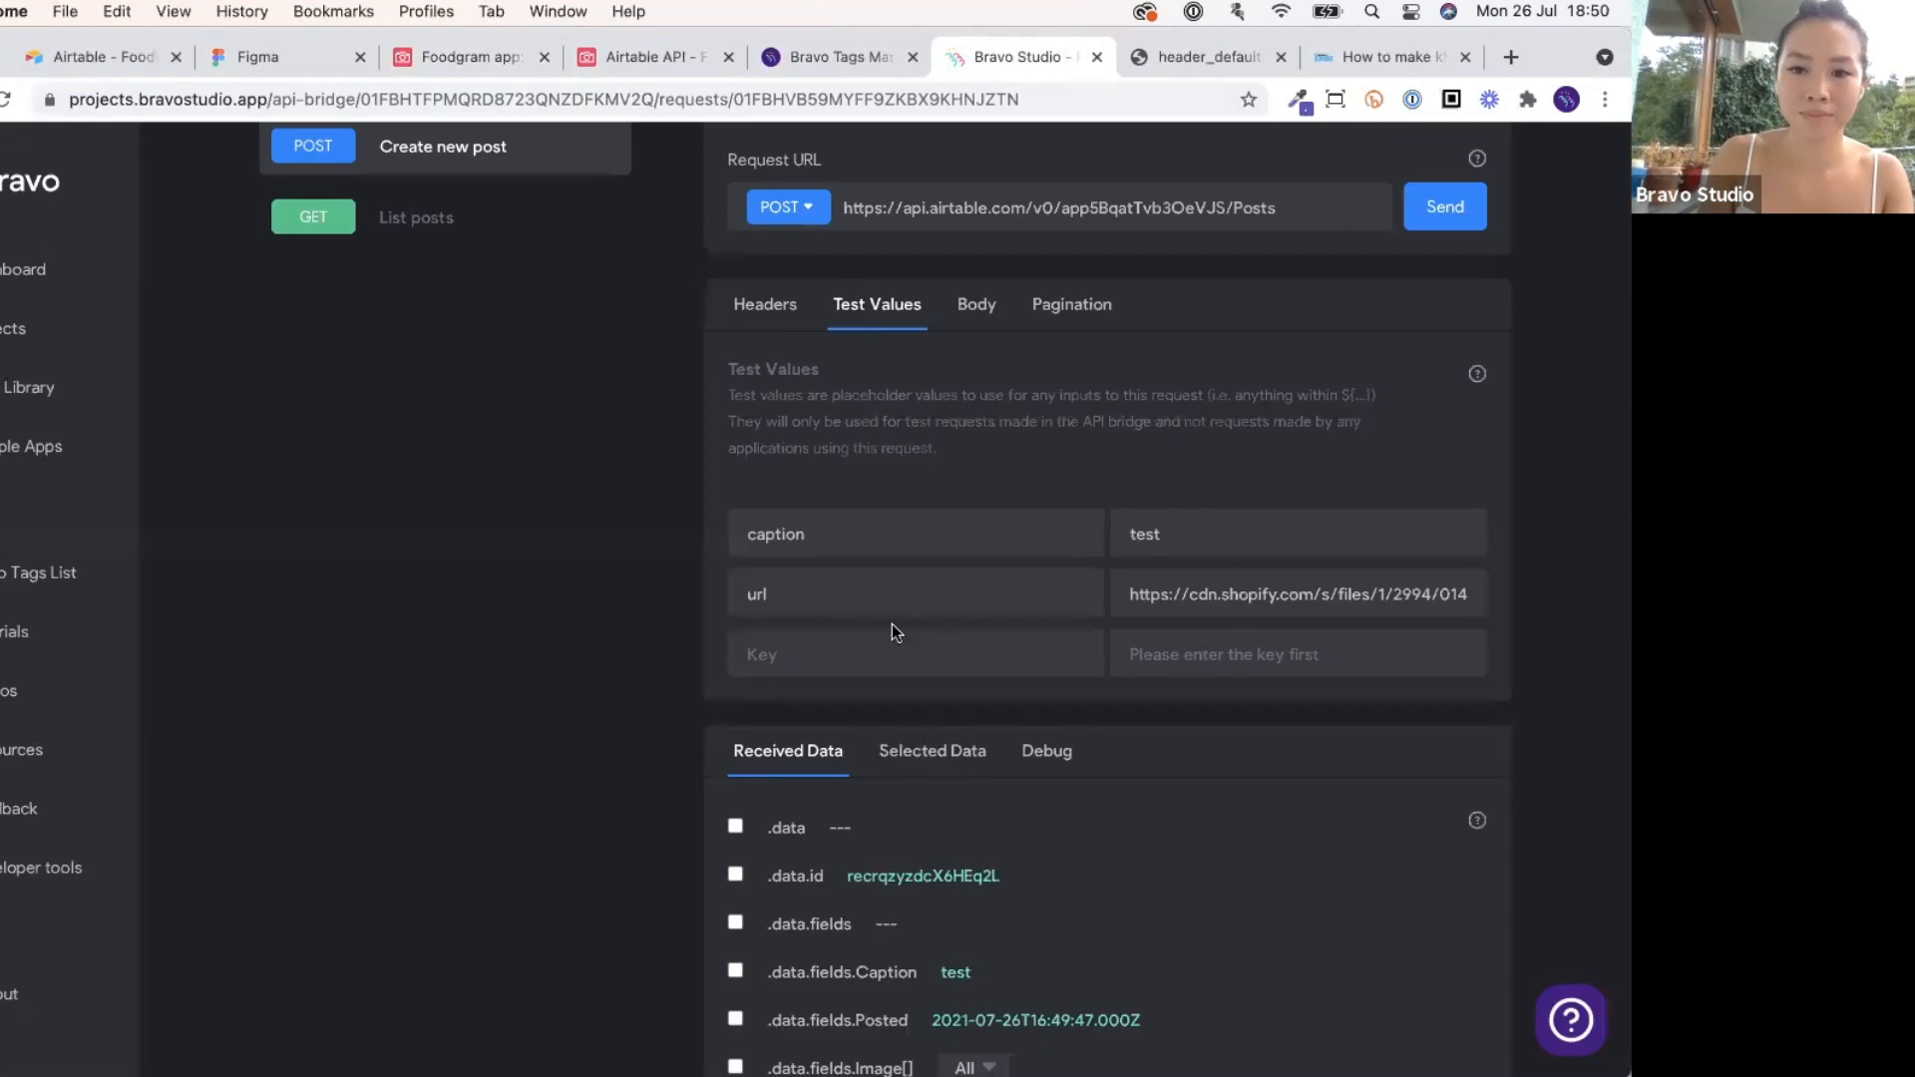
scroll(849, 806, up, 4)
scroll(853, 810, down, 3)
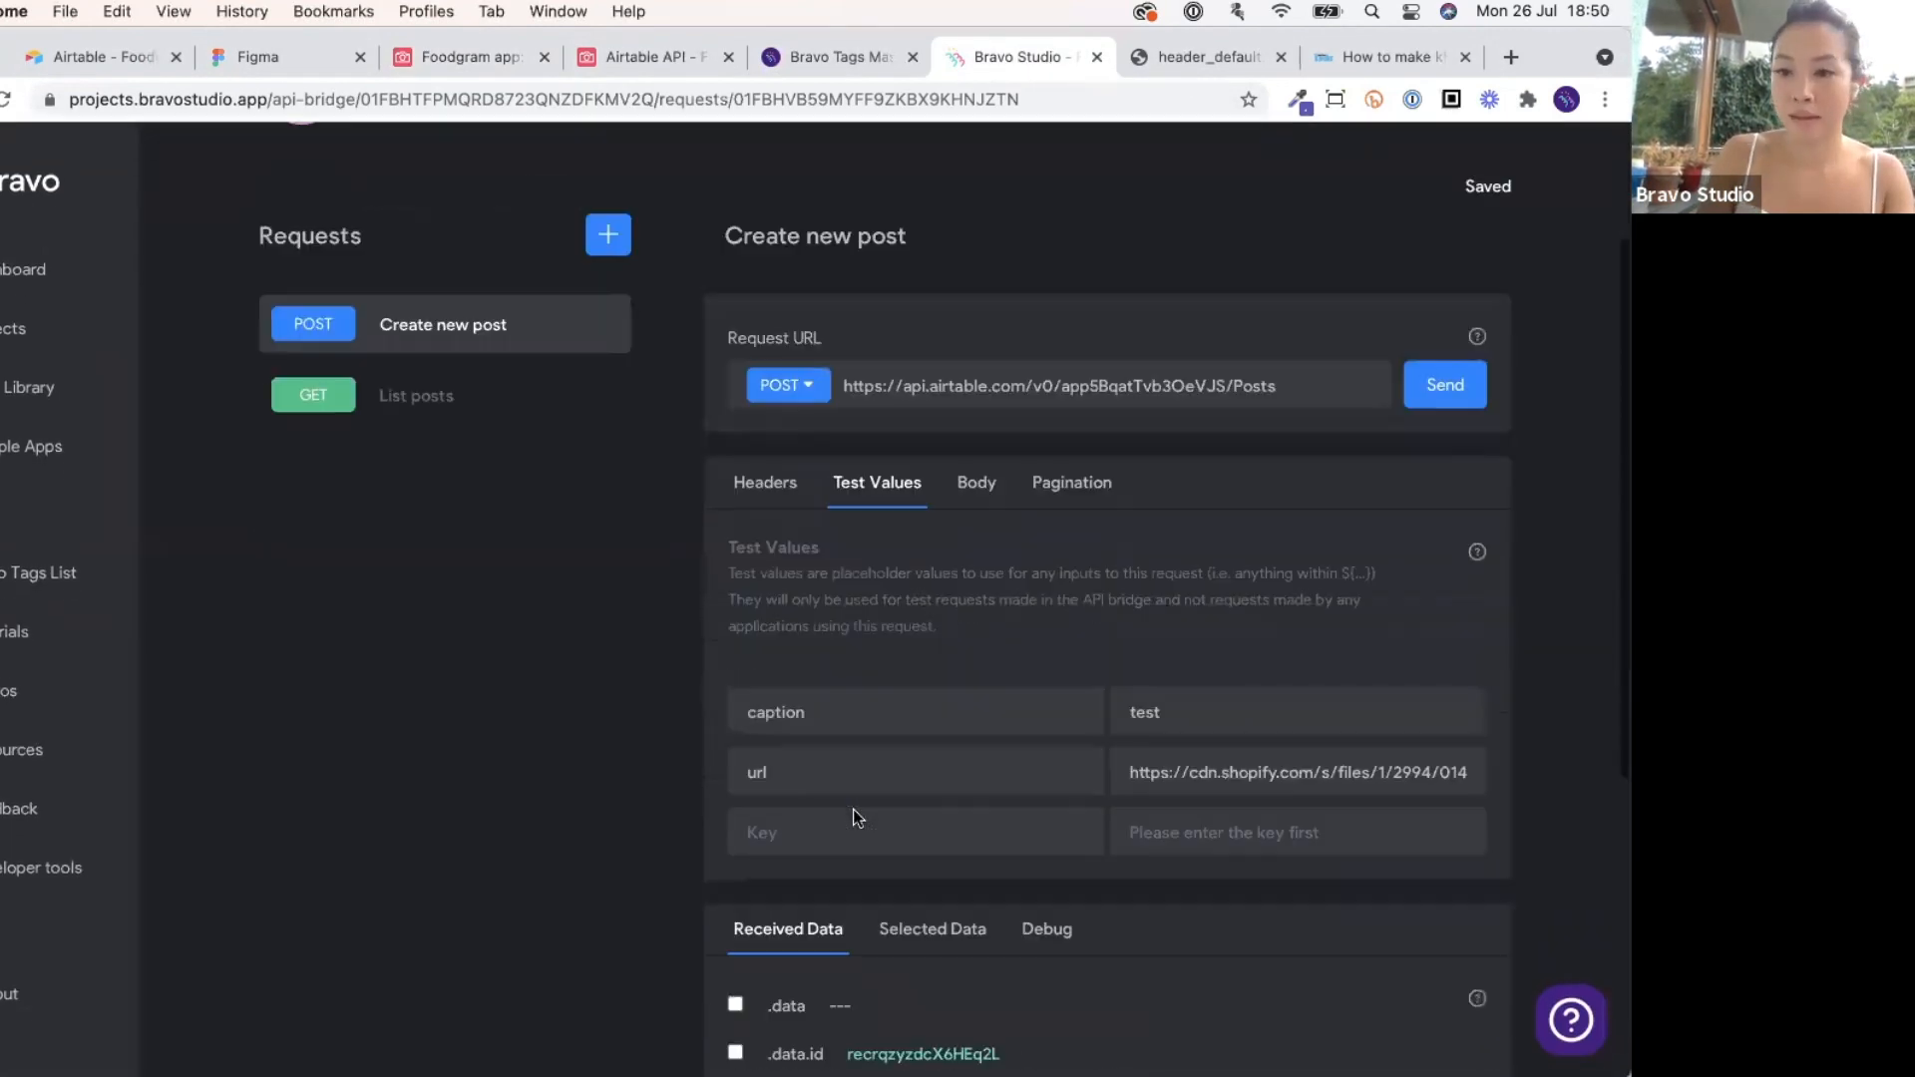
scroll(853, 810, up, 2)
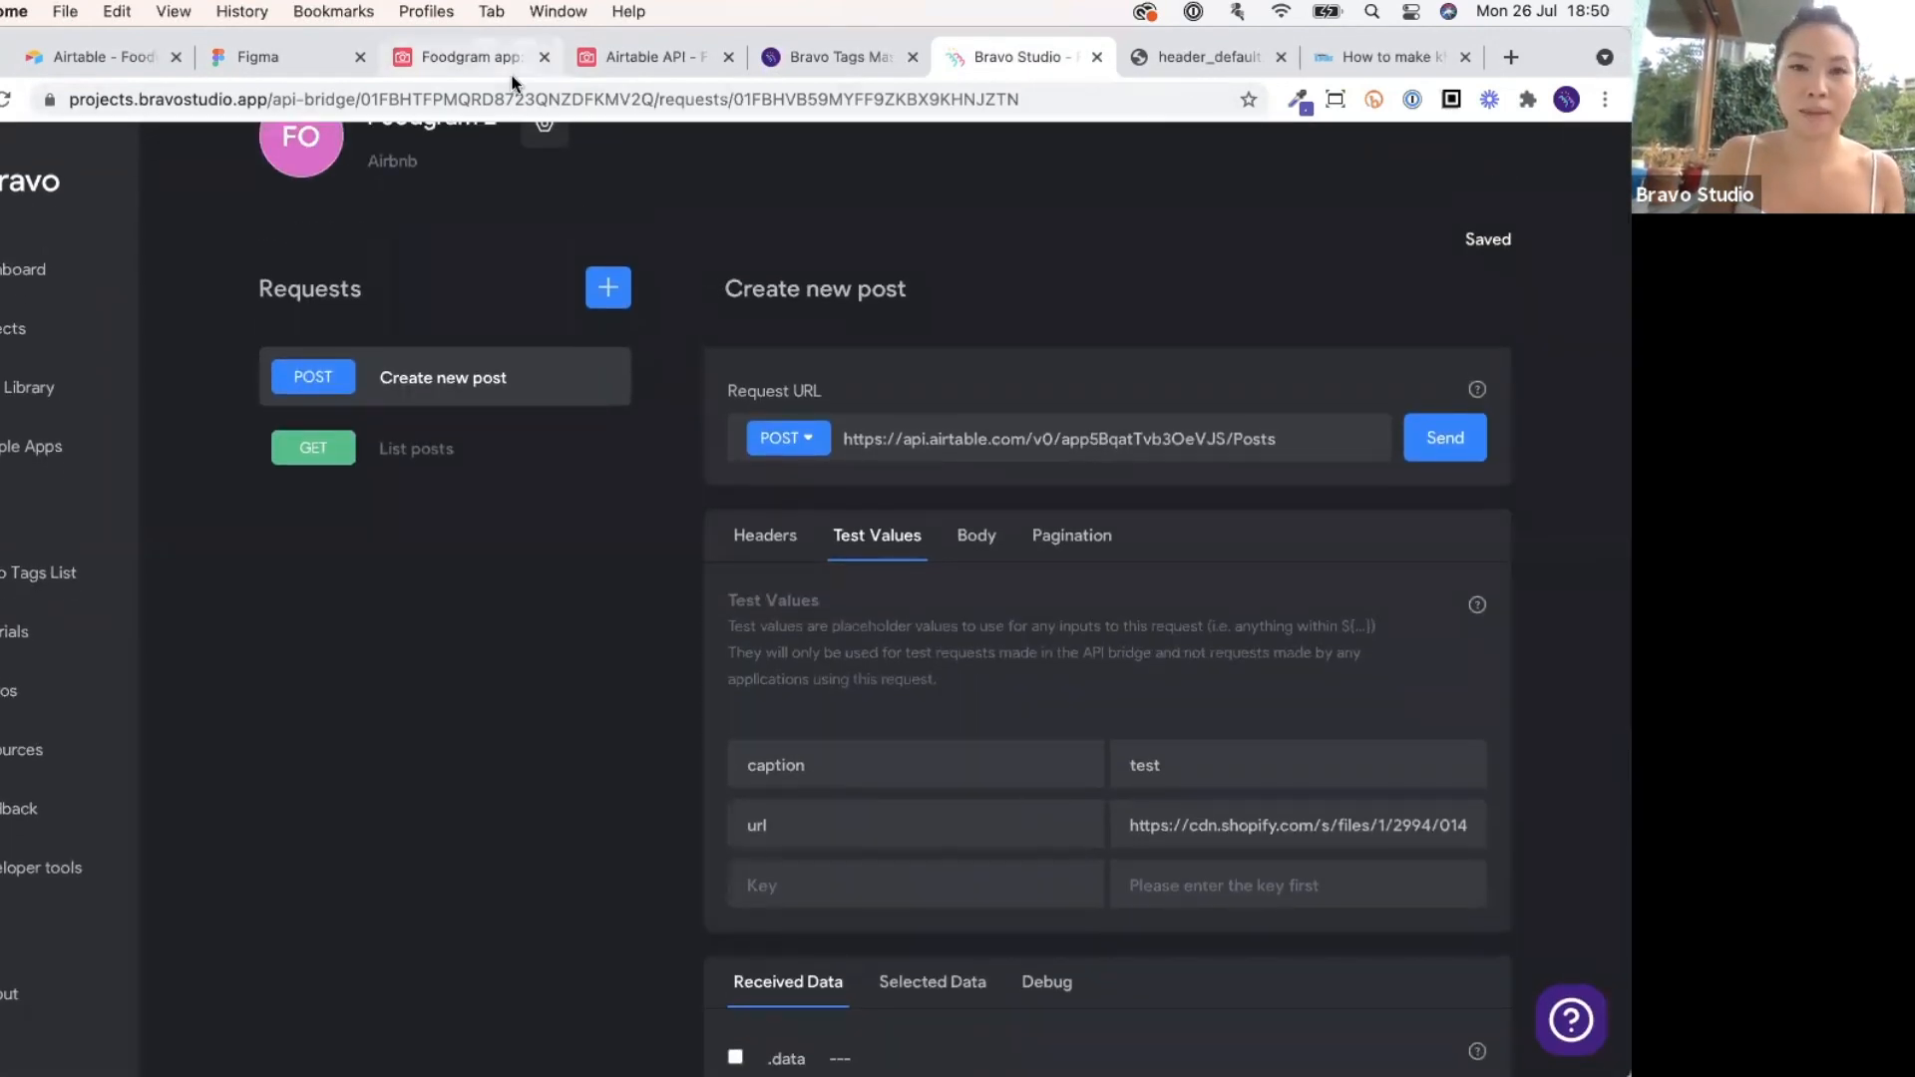
click(1169, 1018)
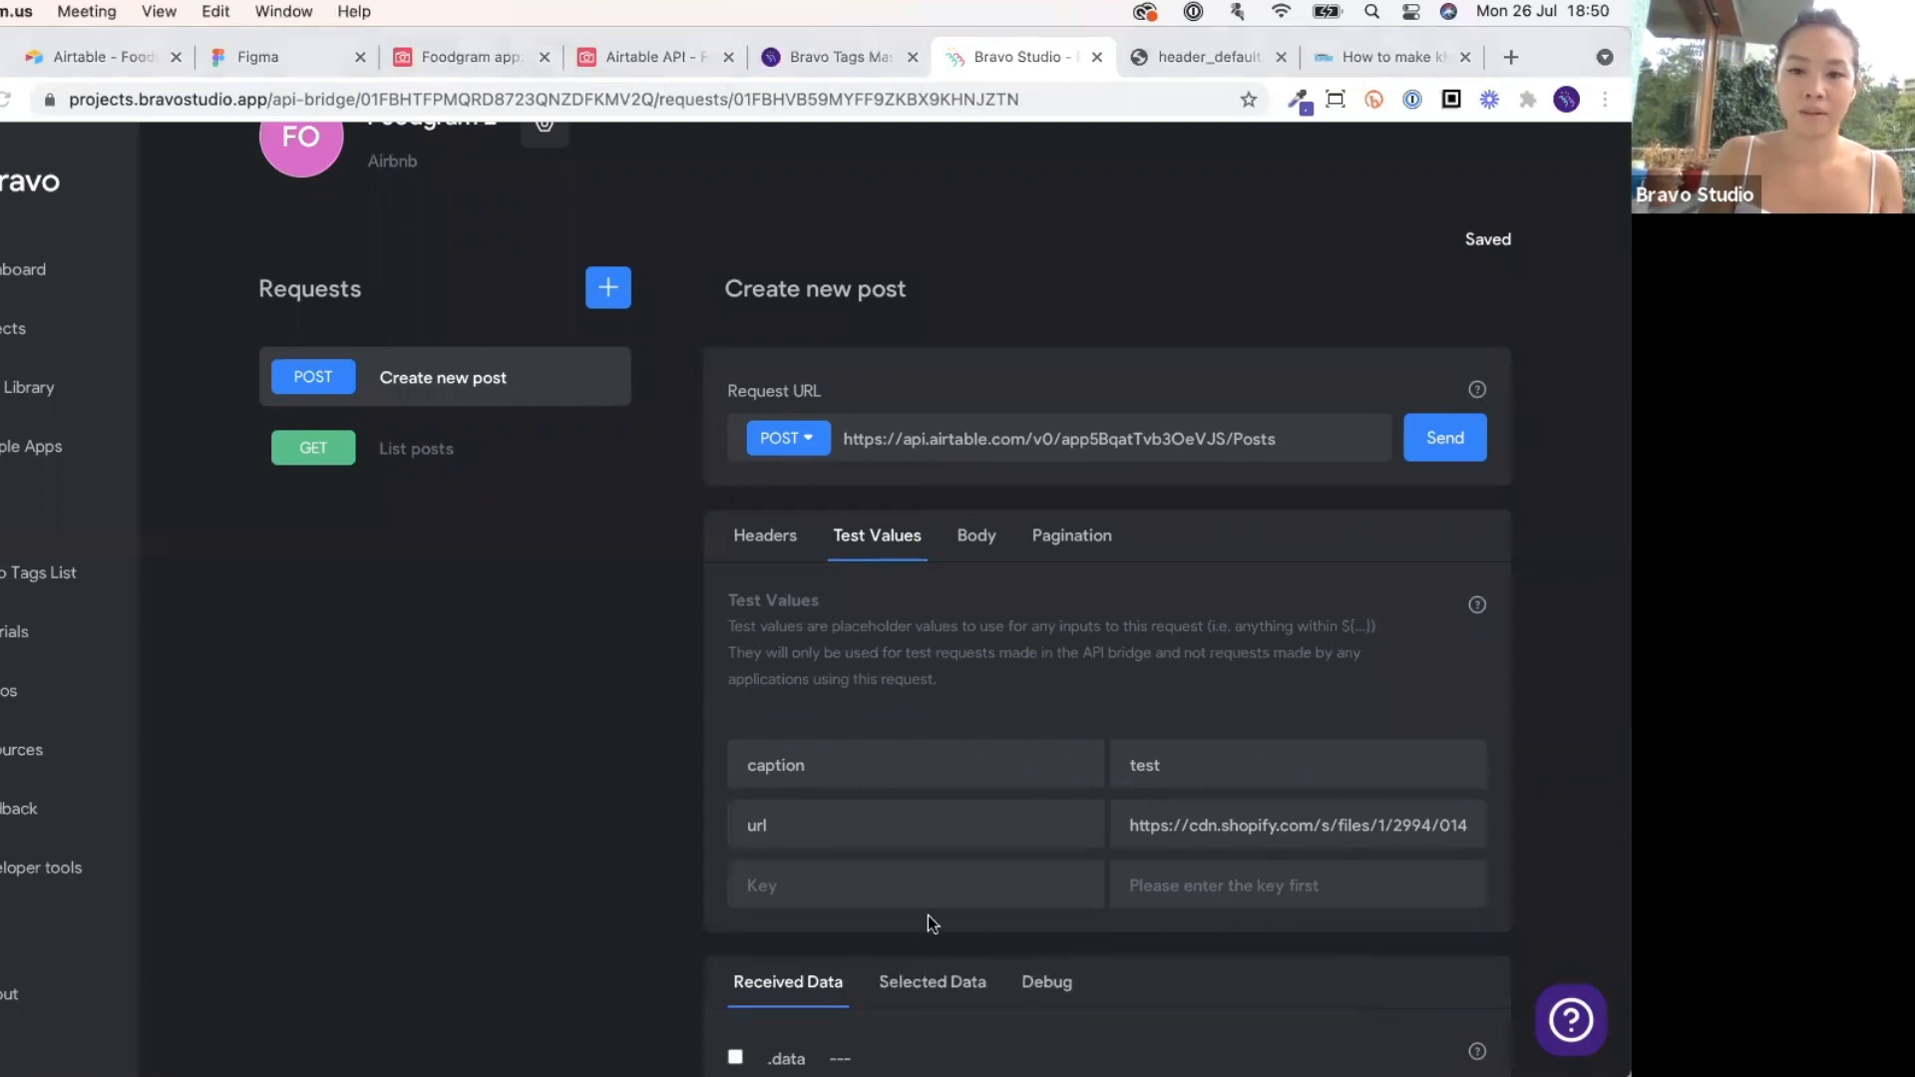
key(super+w)
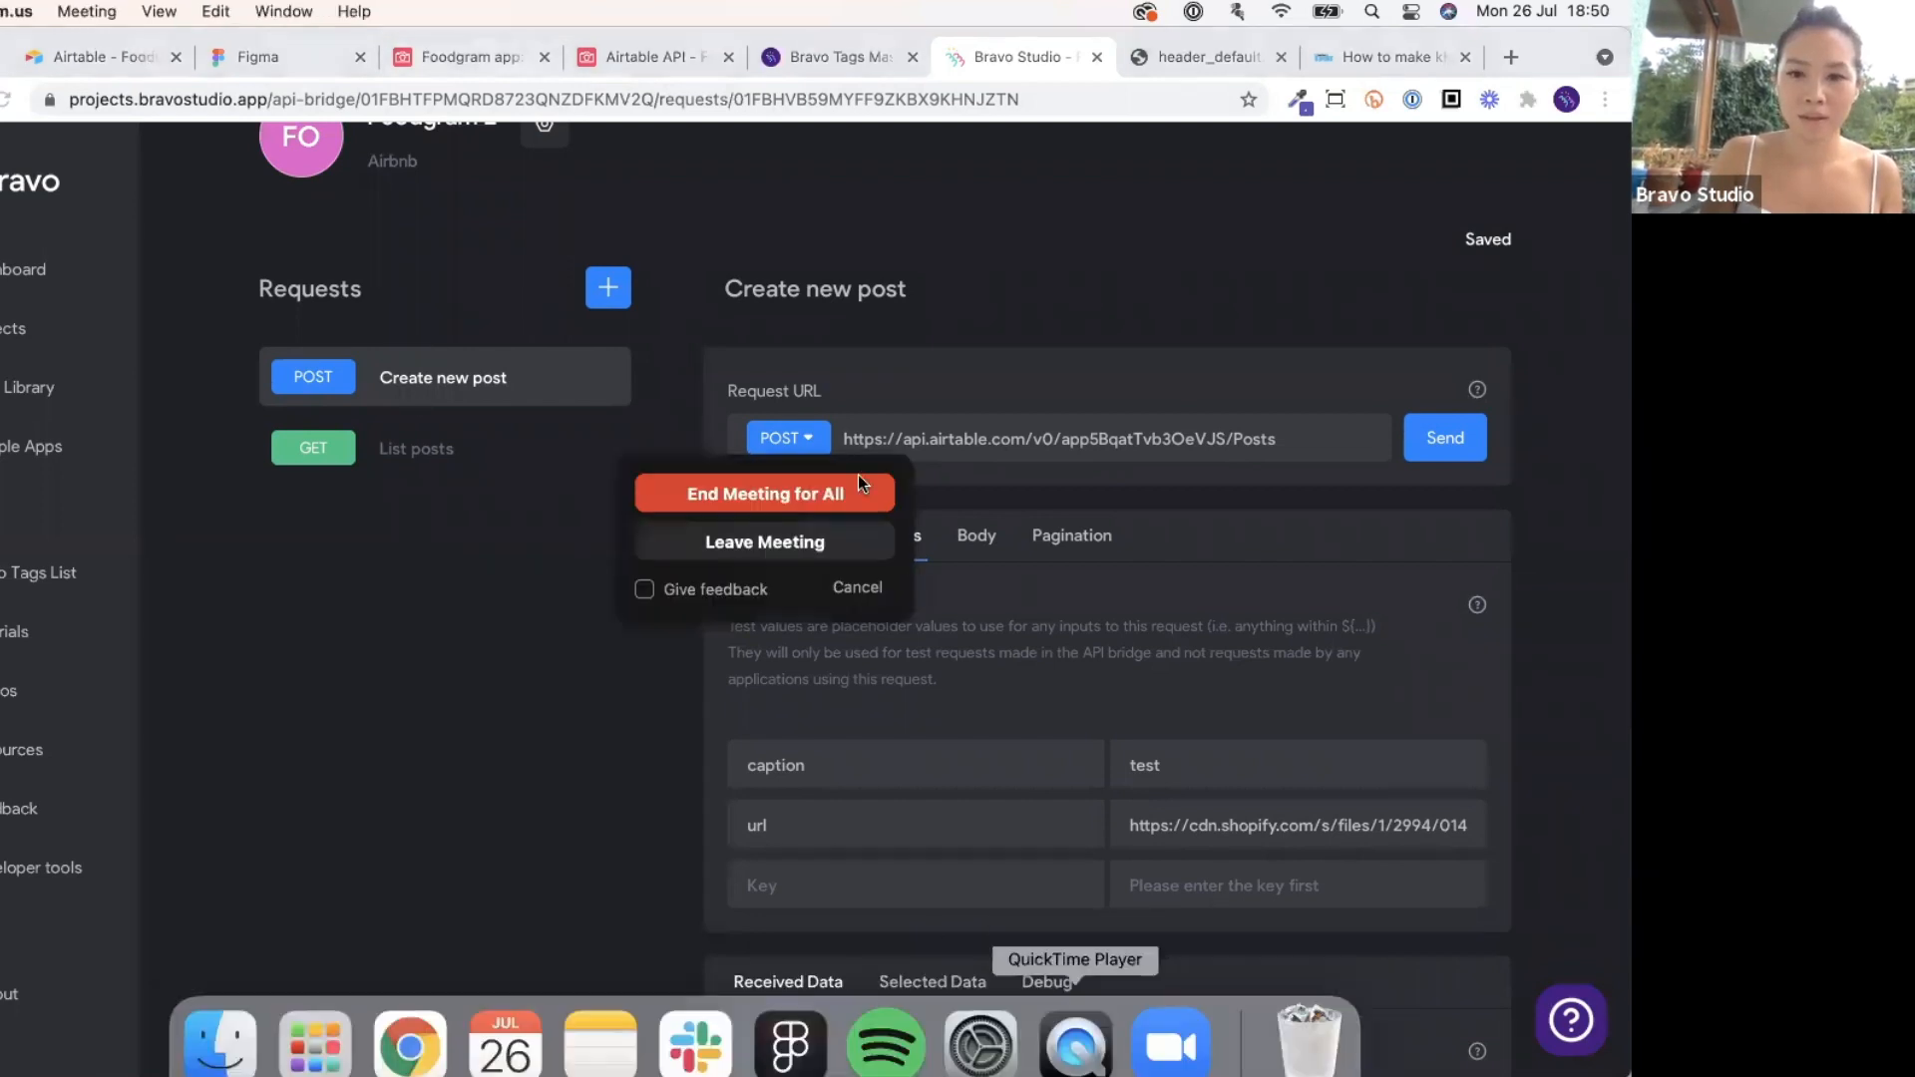
click(855, 588)
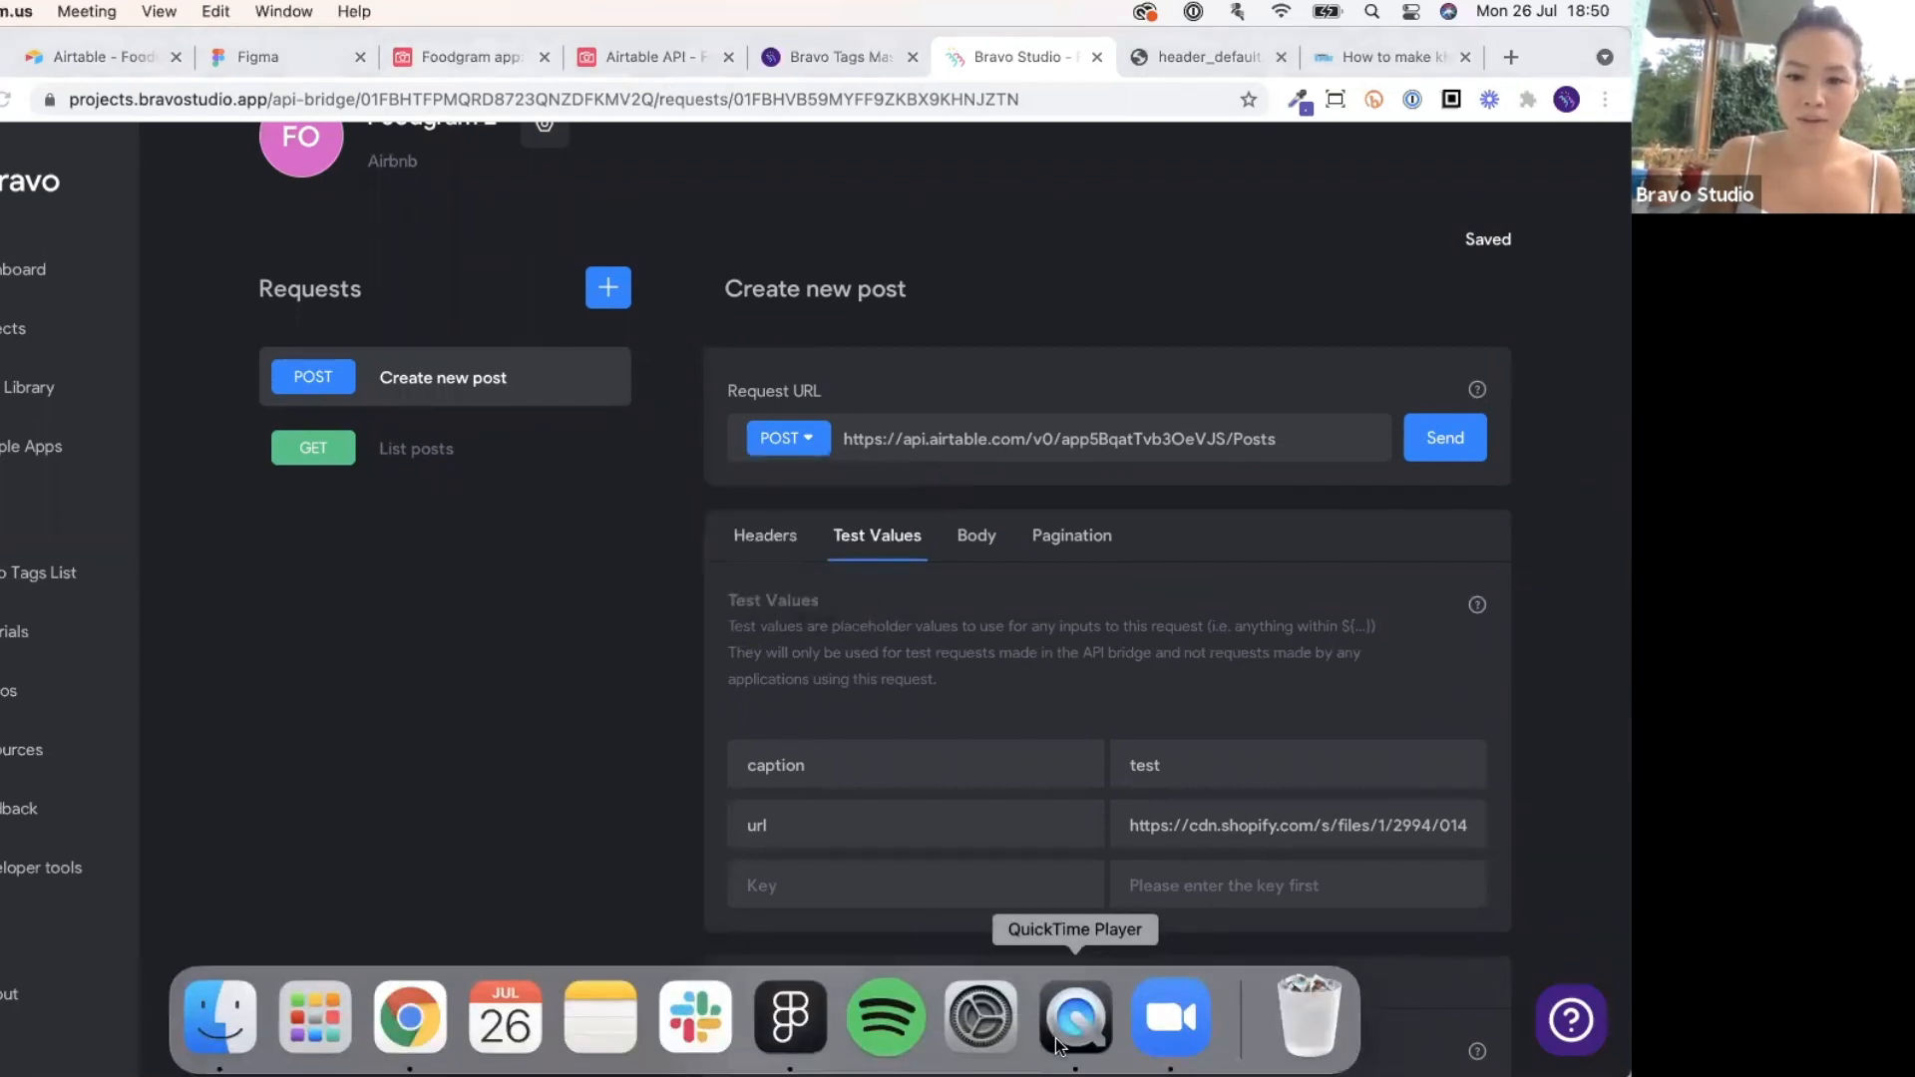
click(1055, 1040)
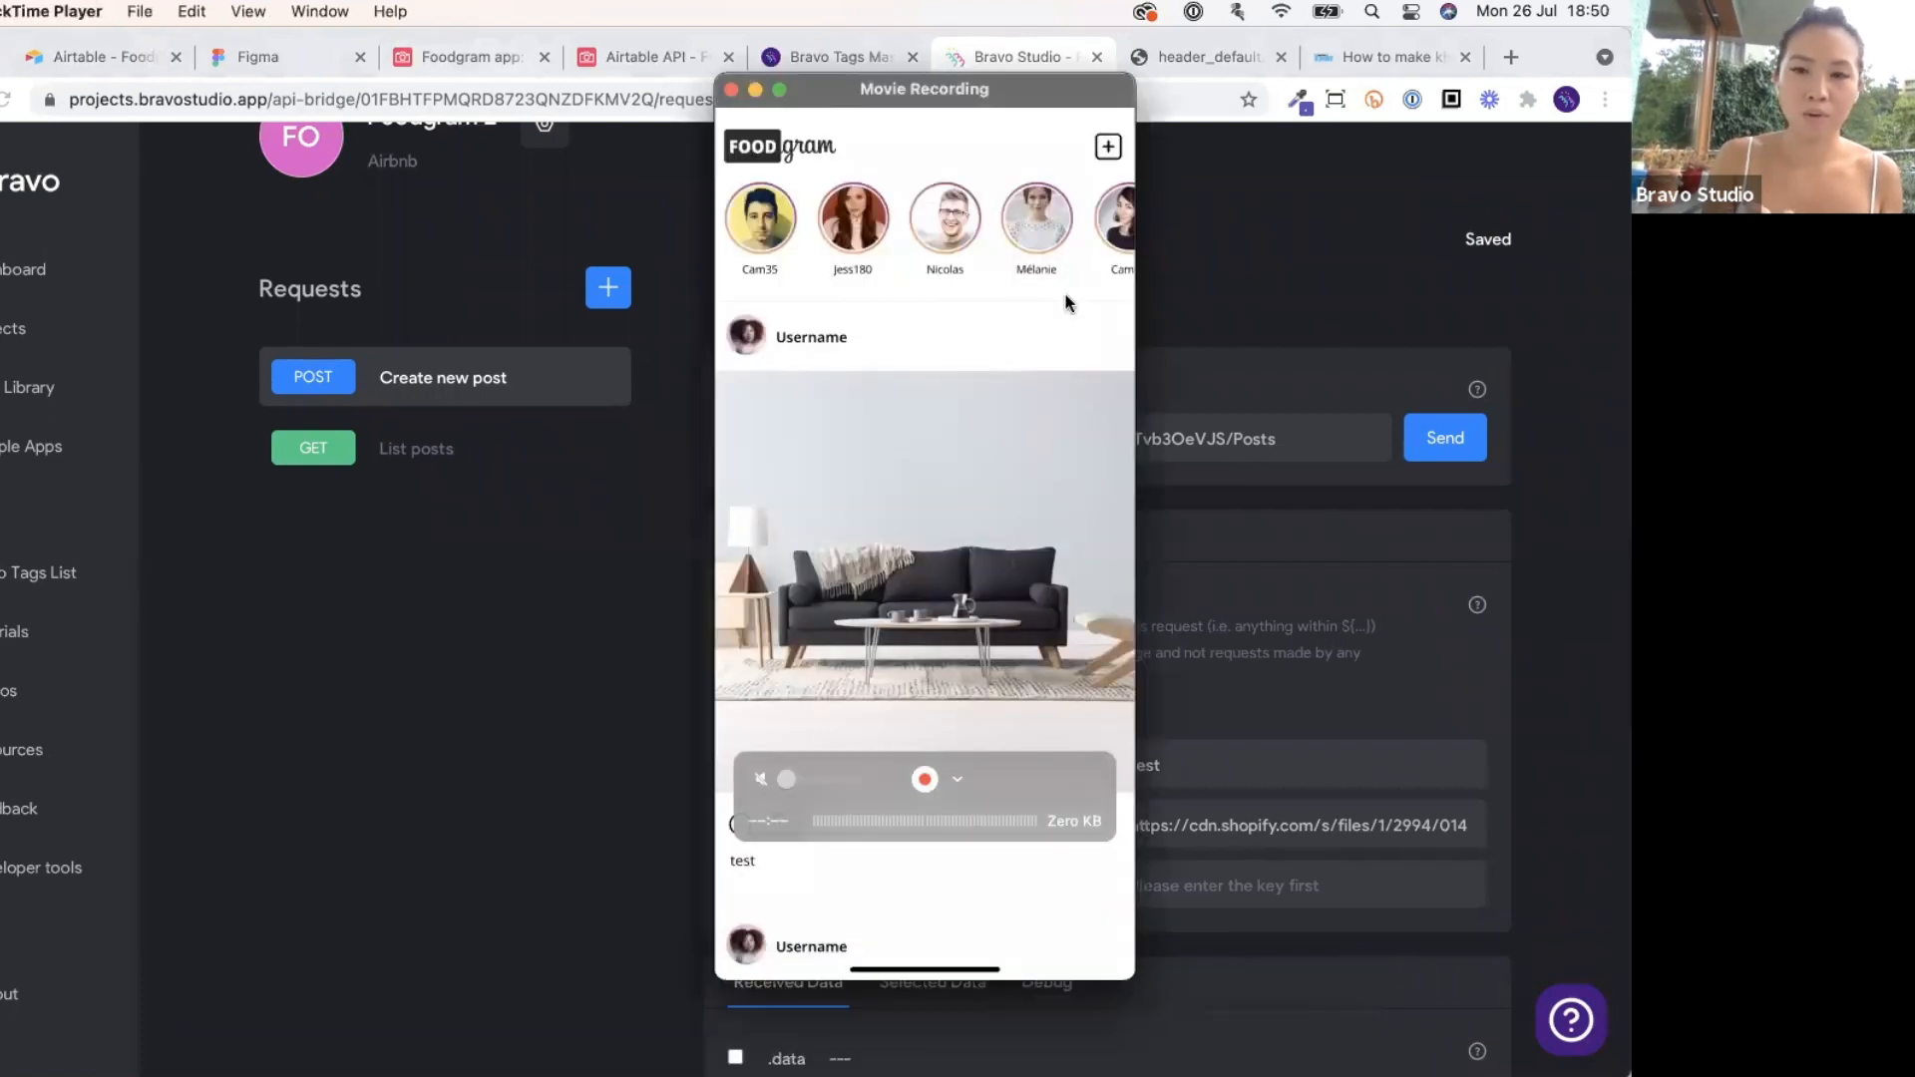
Open the Foodgram-unbravorized project from the Projects list.
click(568, 427)
click(22, 339)
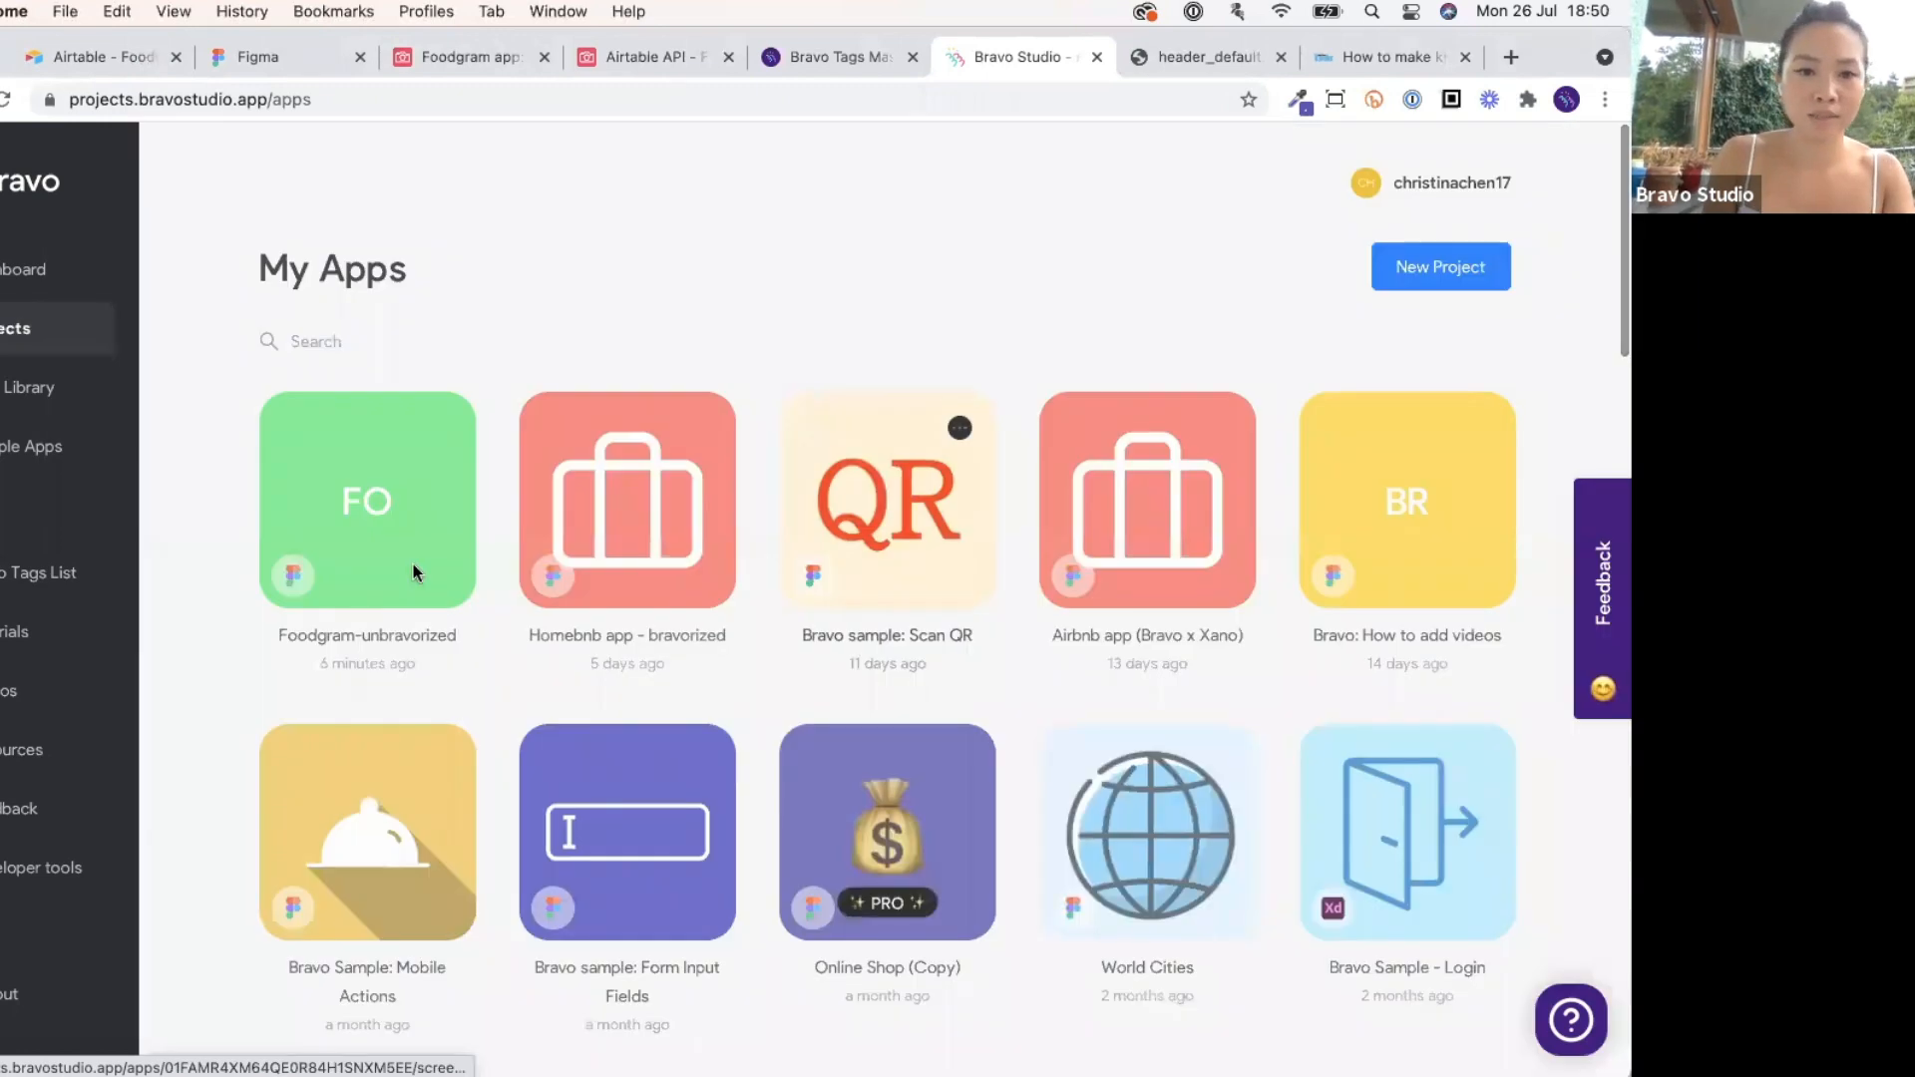
click(415, 569)
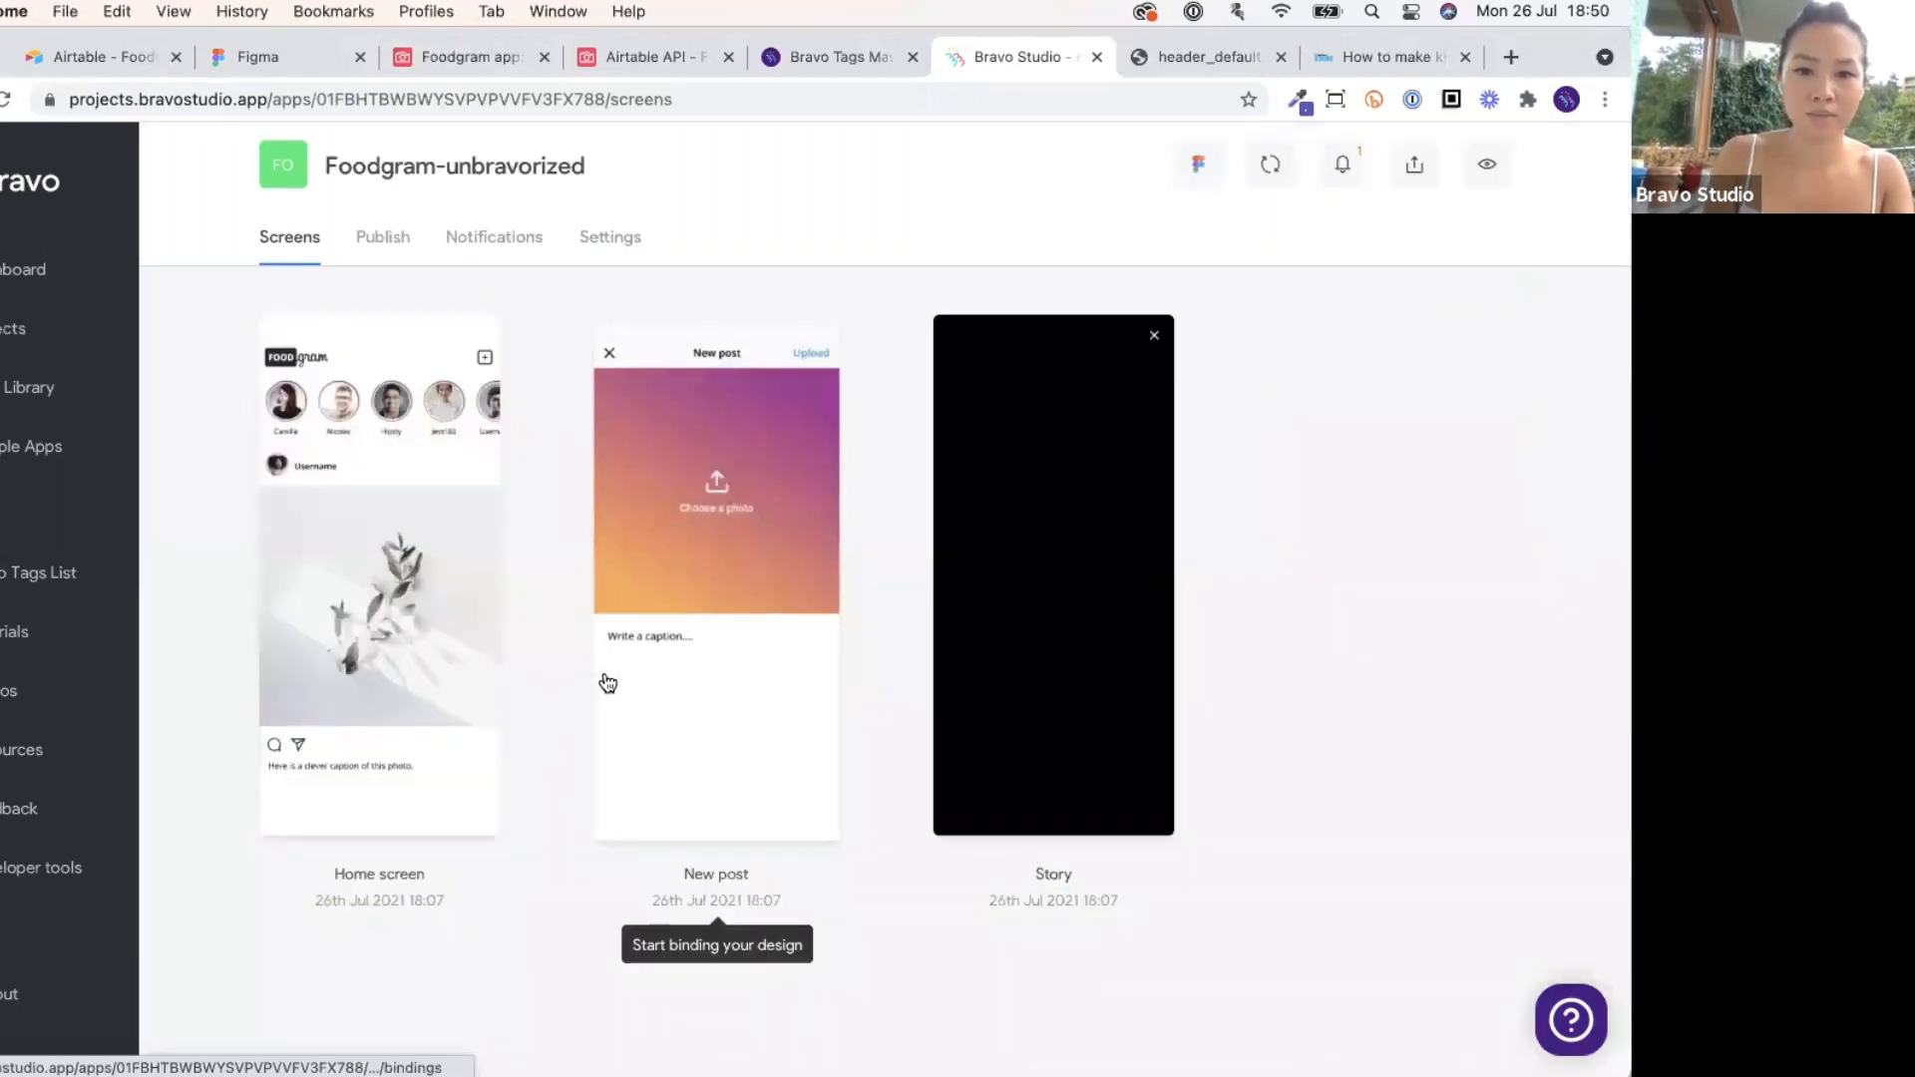
Bind the New post screen to Foodgram 2's POST Create new post request and open the container's binding.
click(605, 683)
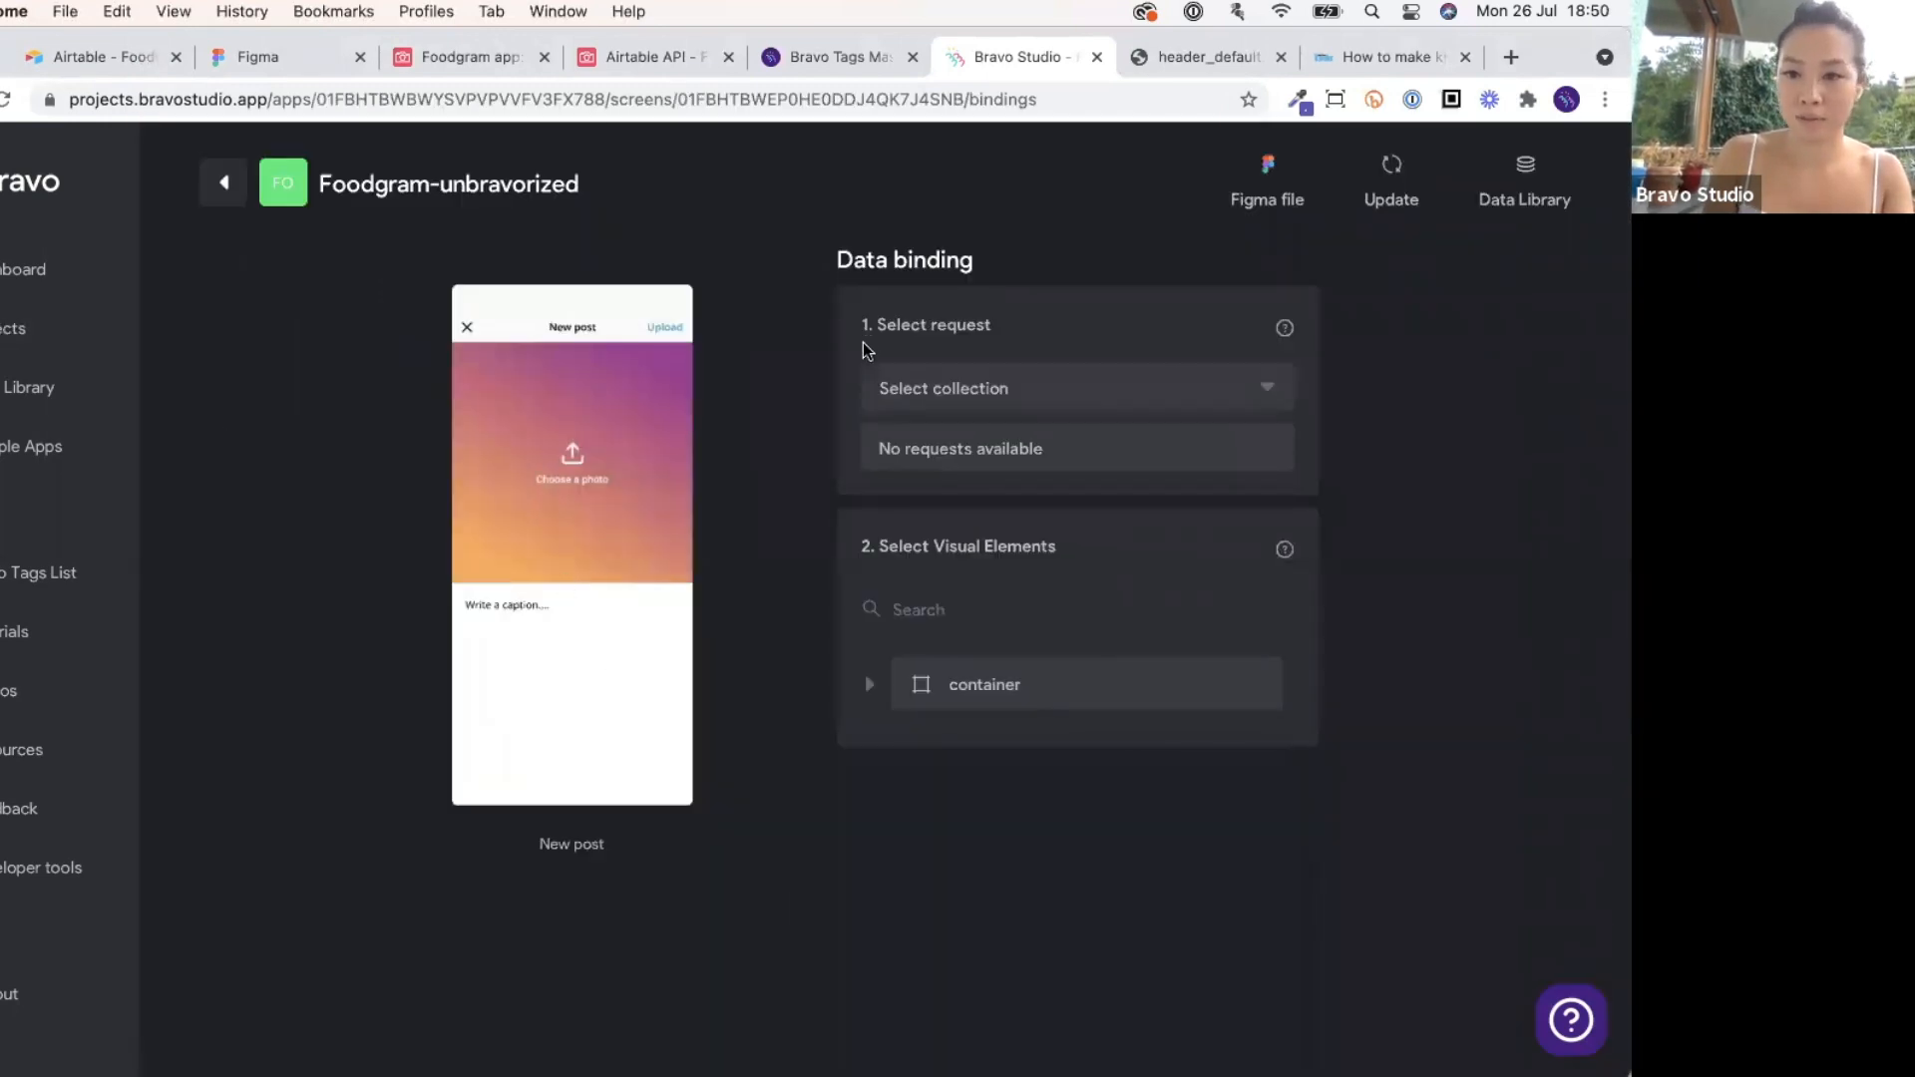
click(1147, 394)
click(1132, 447)
click(1132, 451)
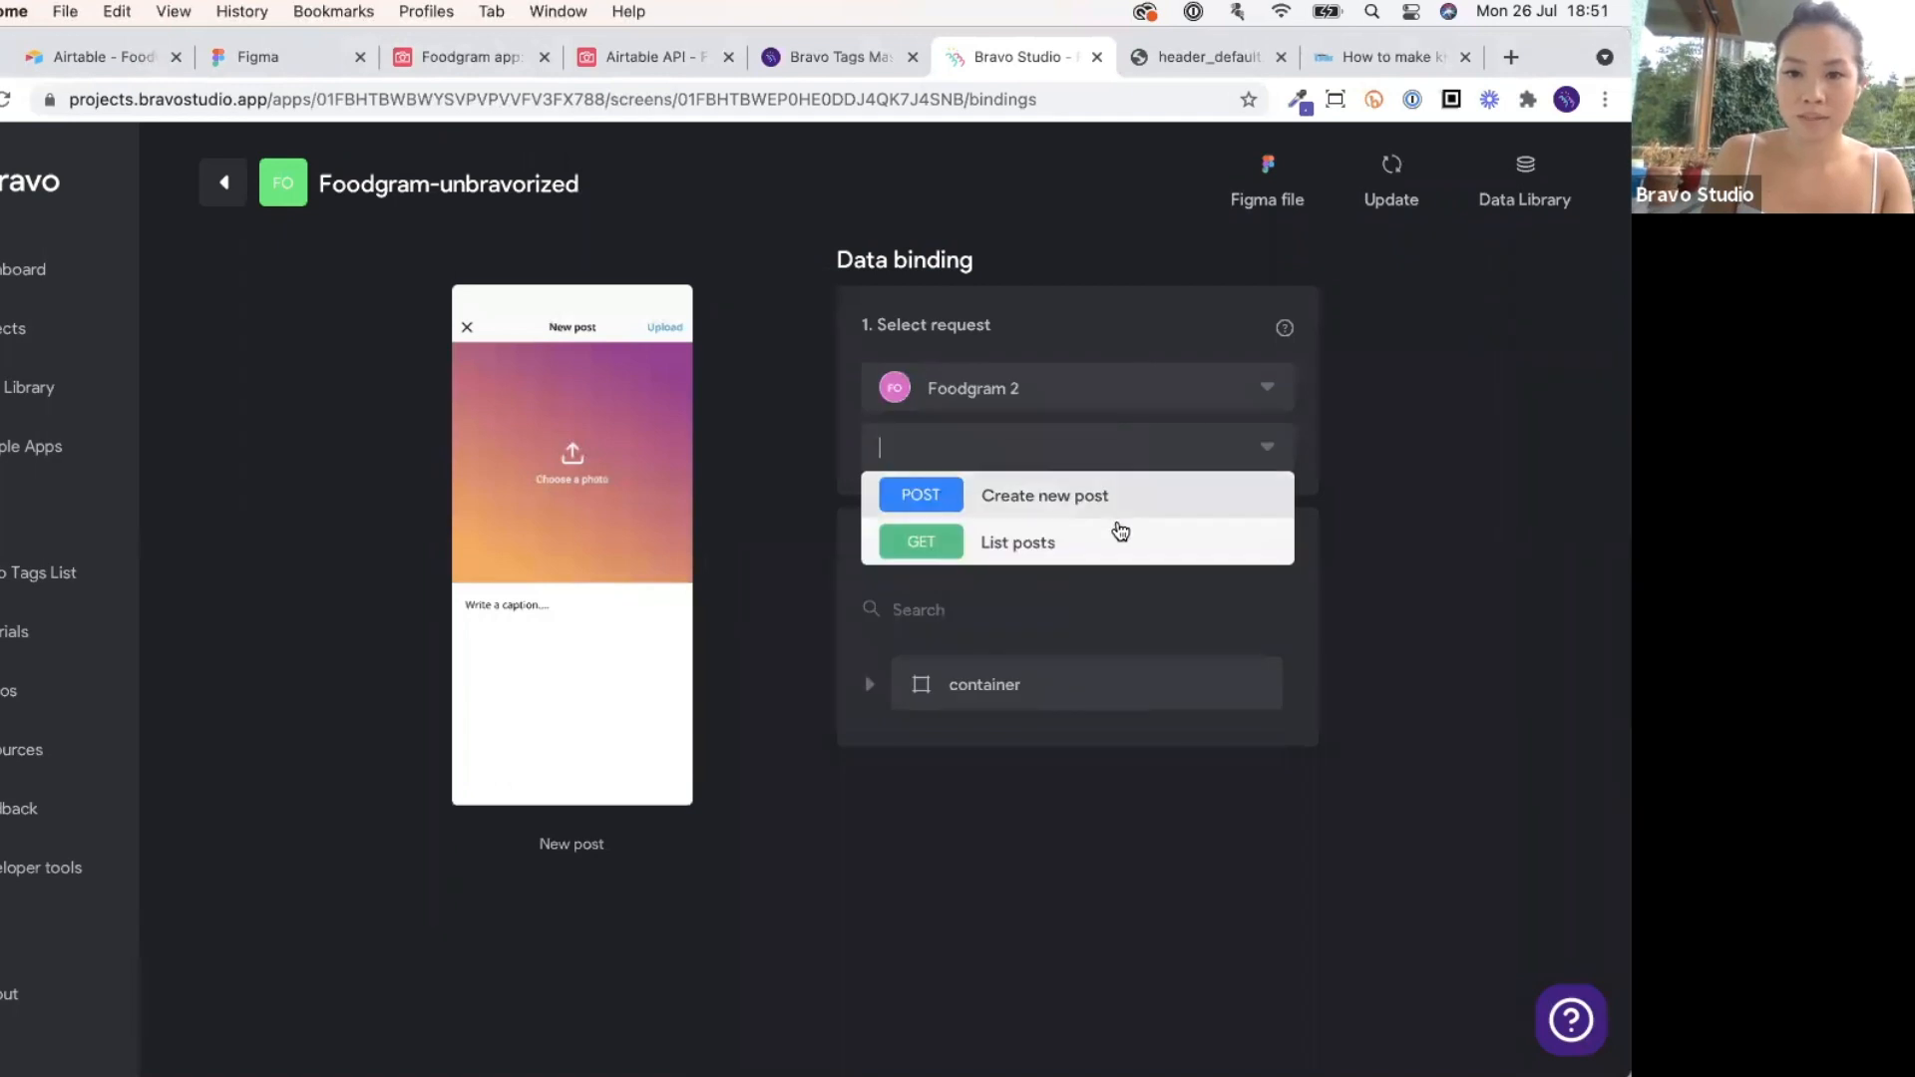
click(1110, 504)
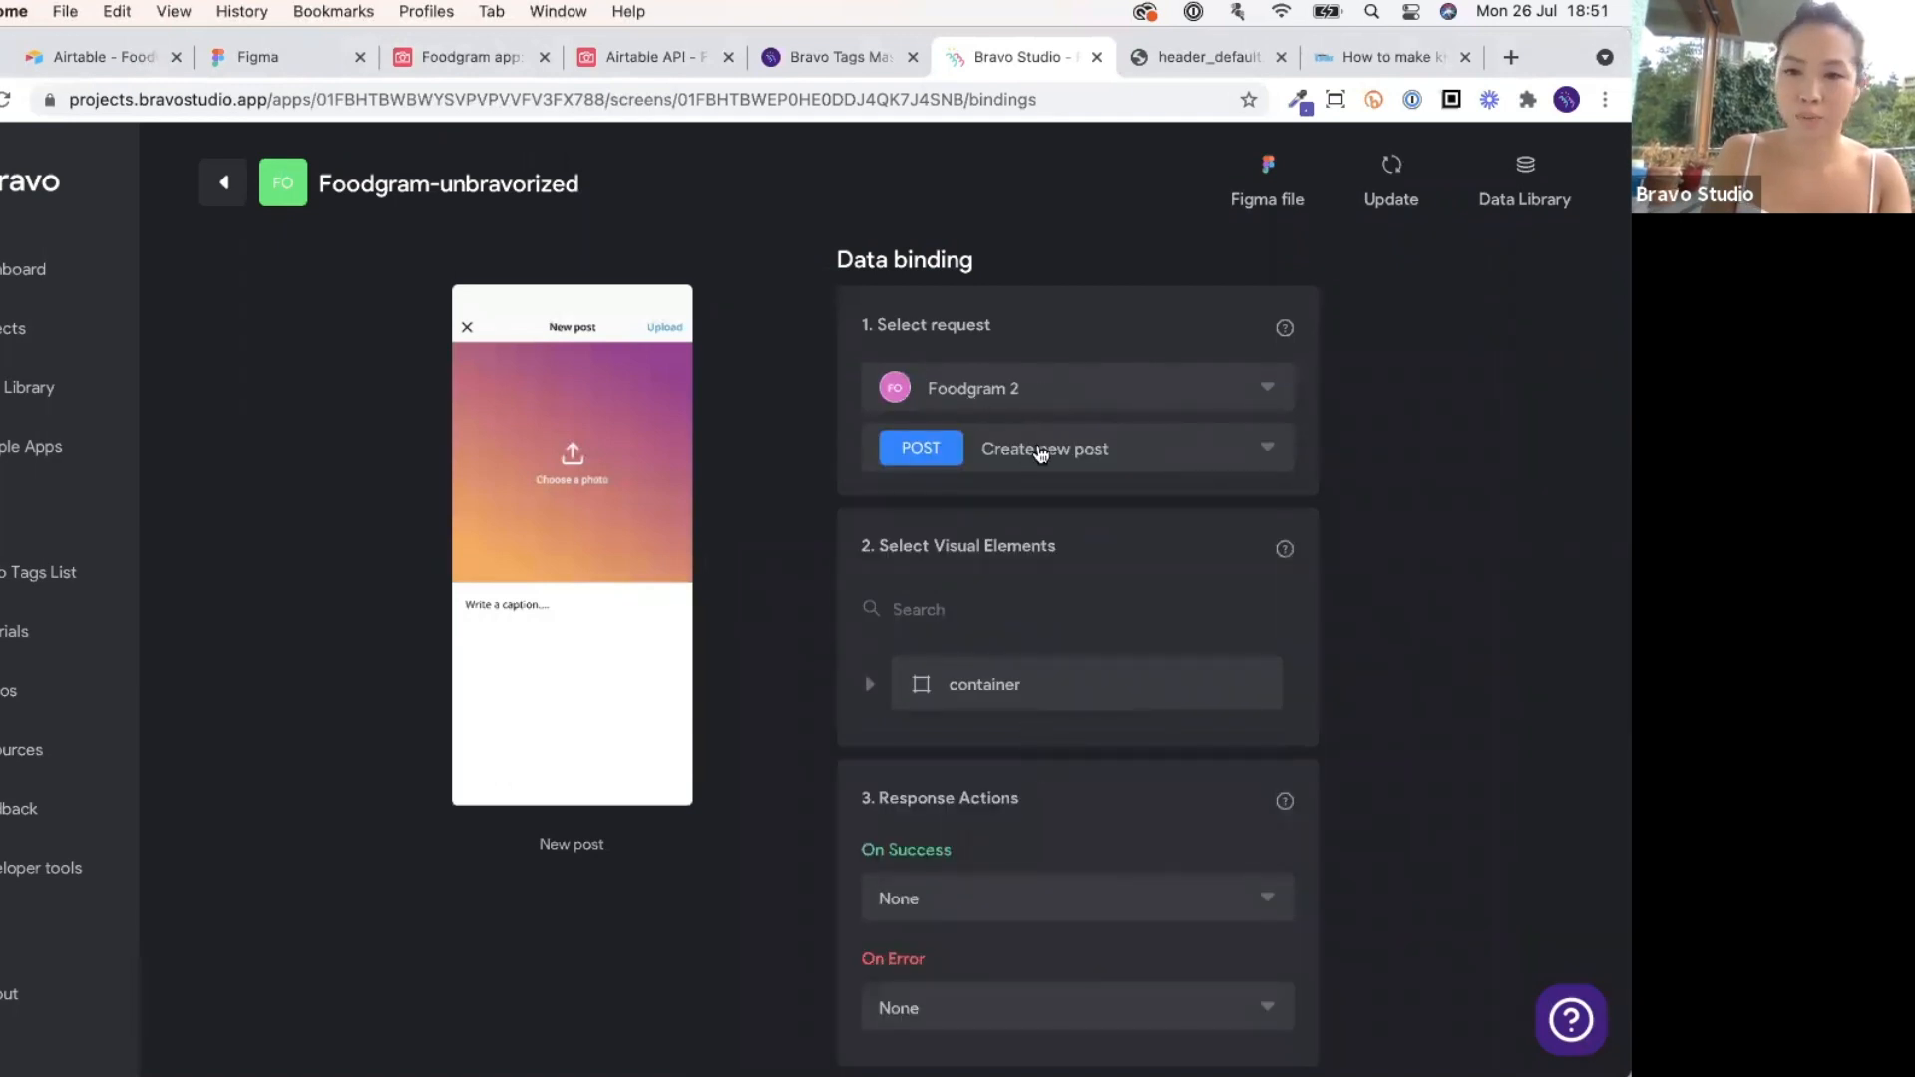
click(1087, 700)
scroll(1073, 696, down, 2)
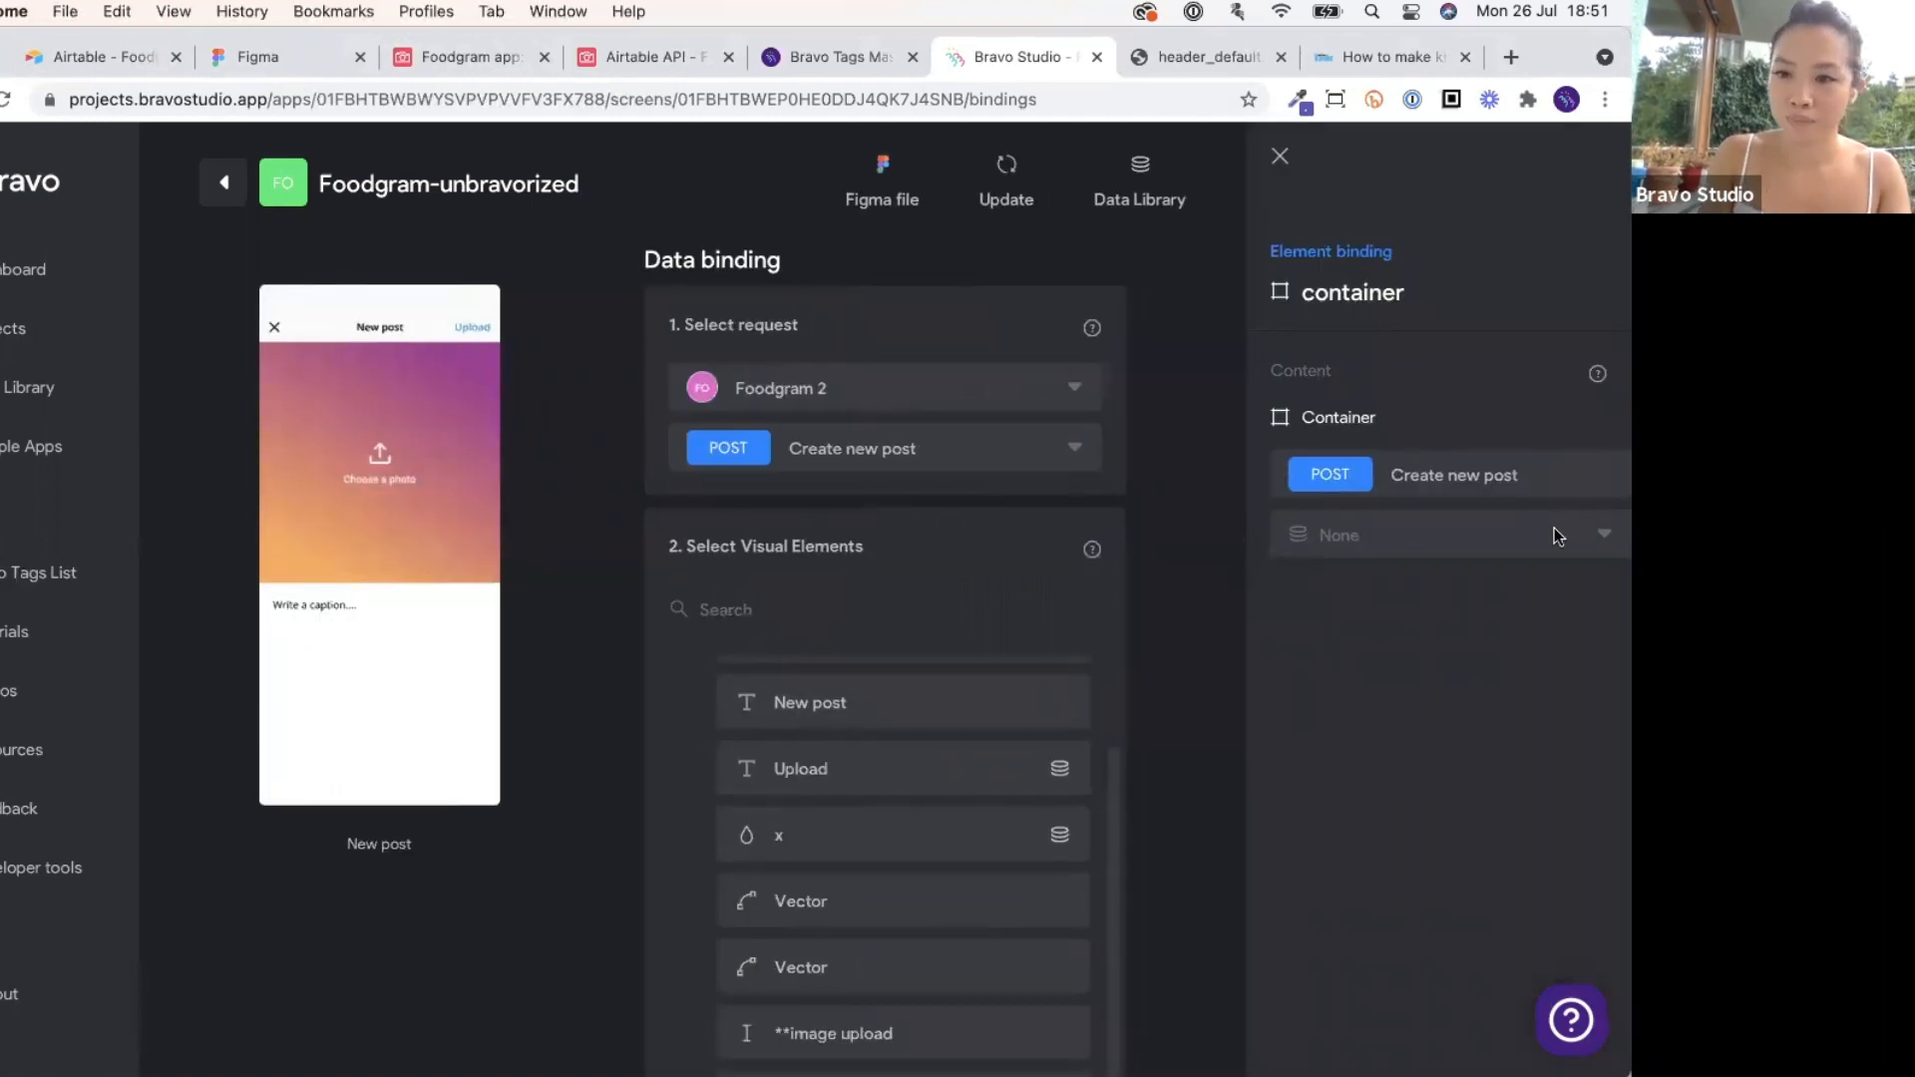
Set the image upload element's Content Destination to url.
scroll(937, 834, down, 5)
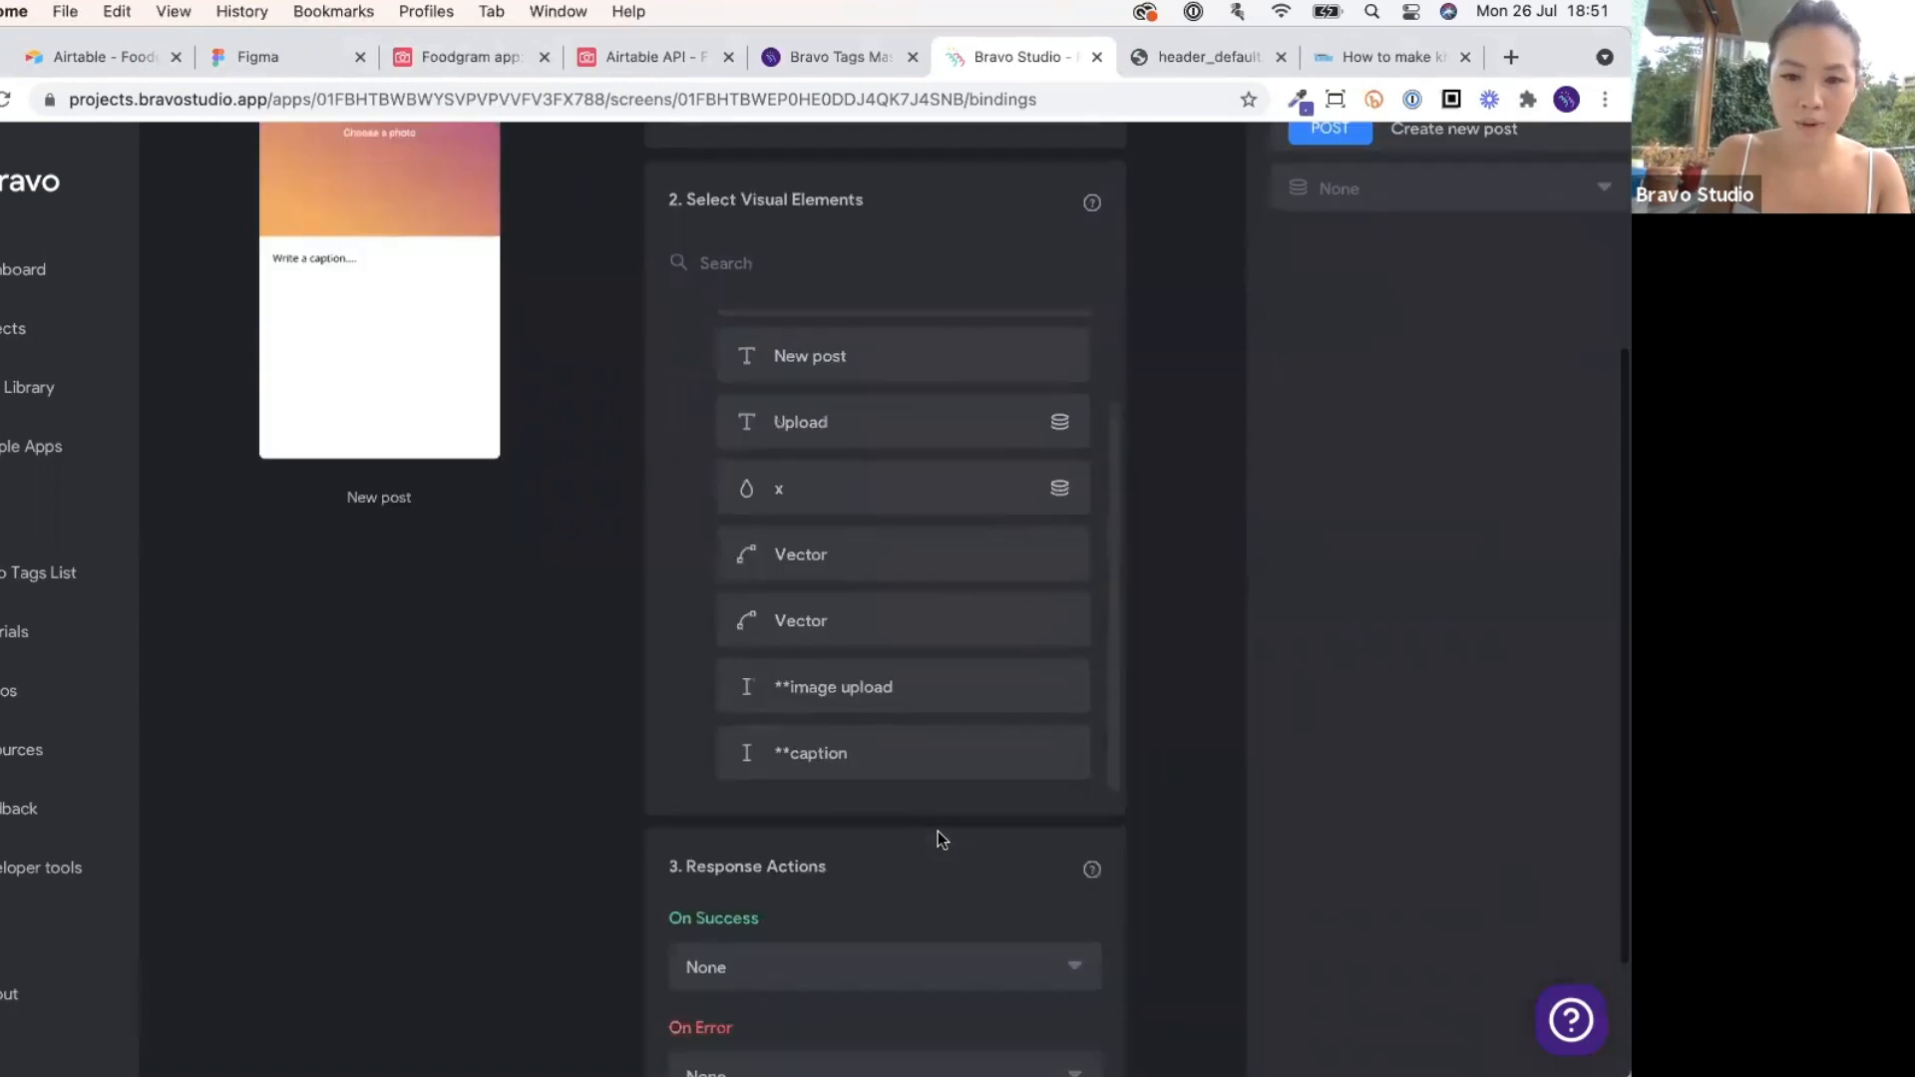
scroll(938, 834, up, 3)
click(914, 903)
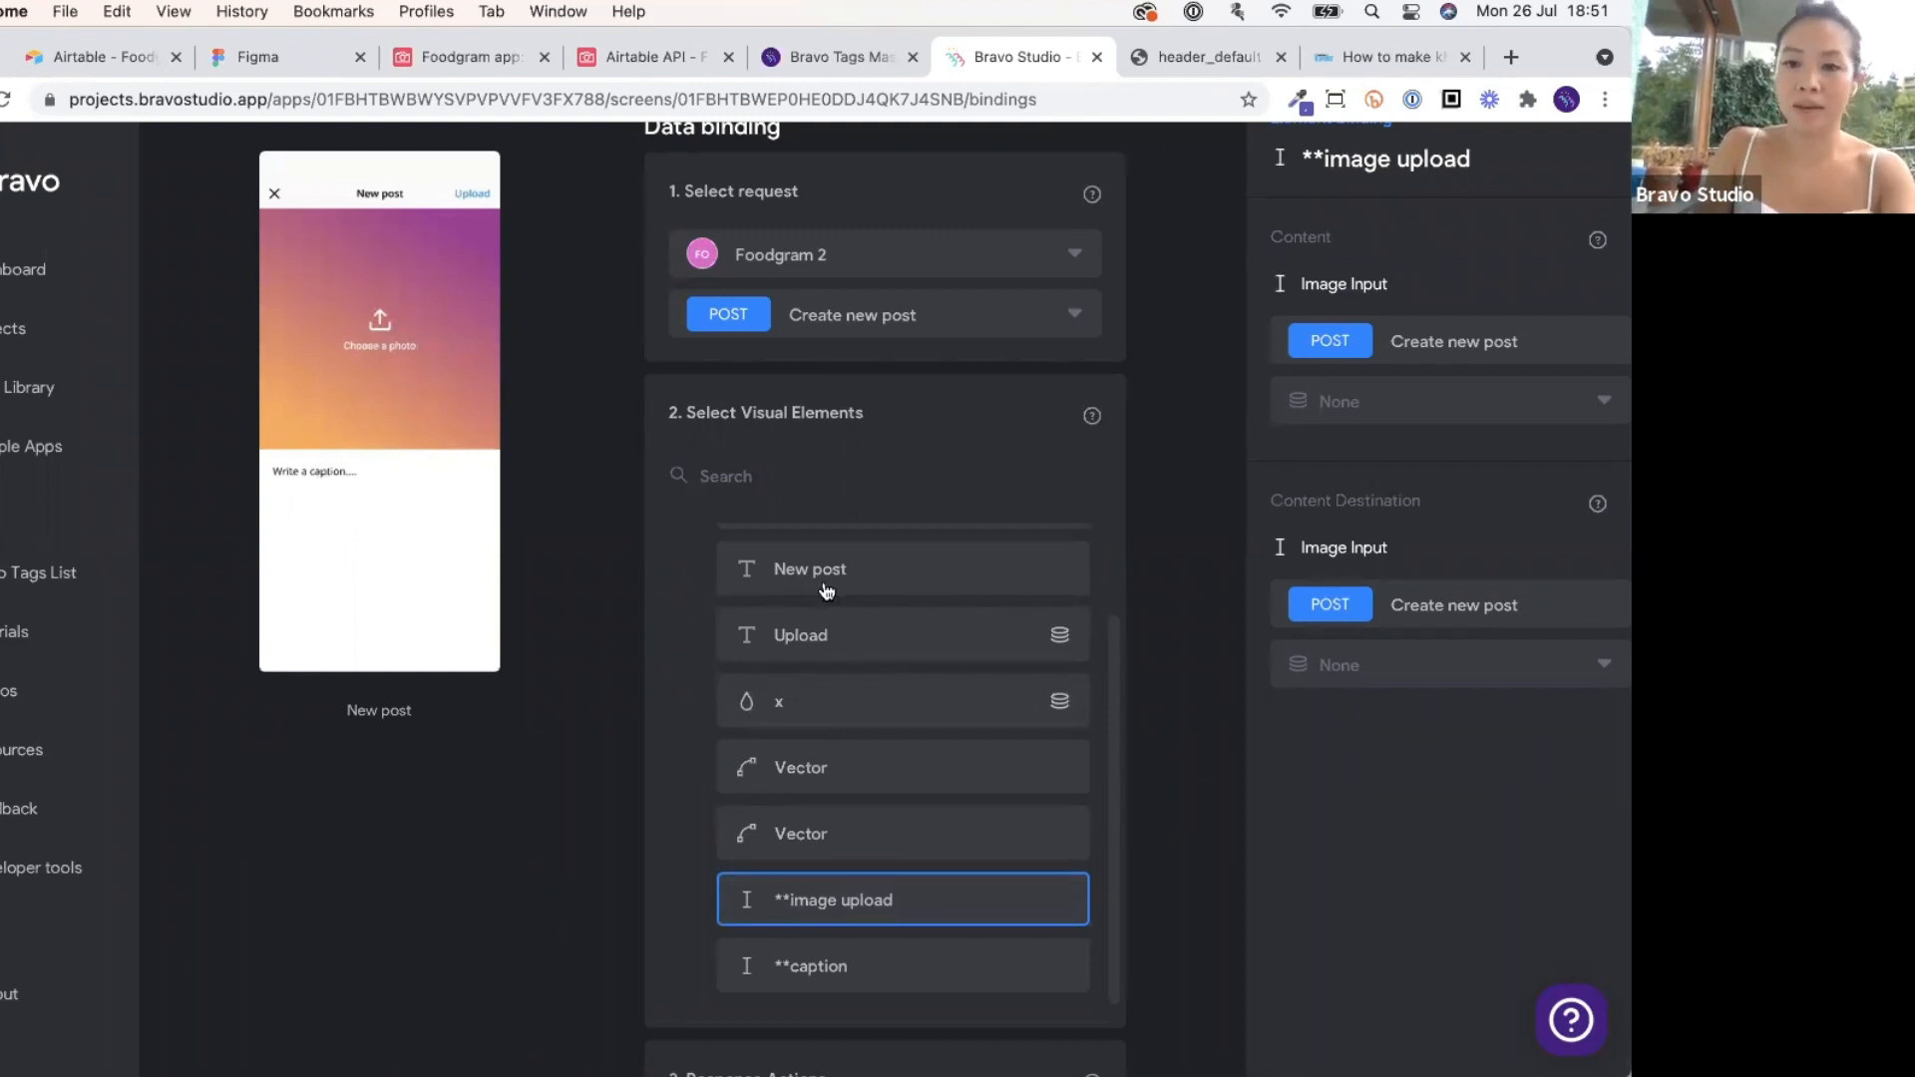
click(1446, 666)
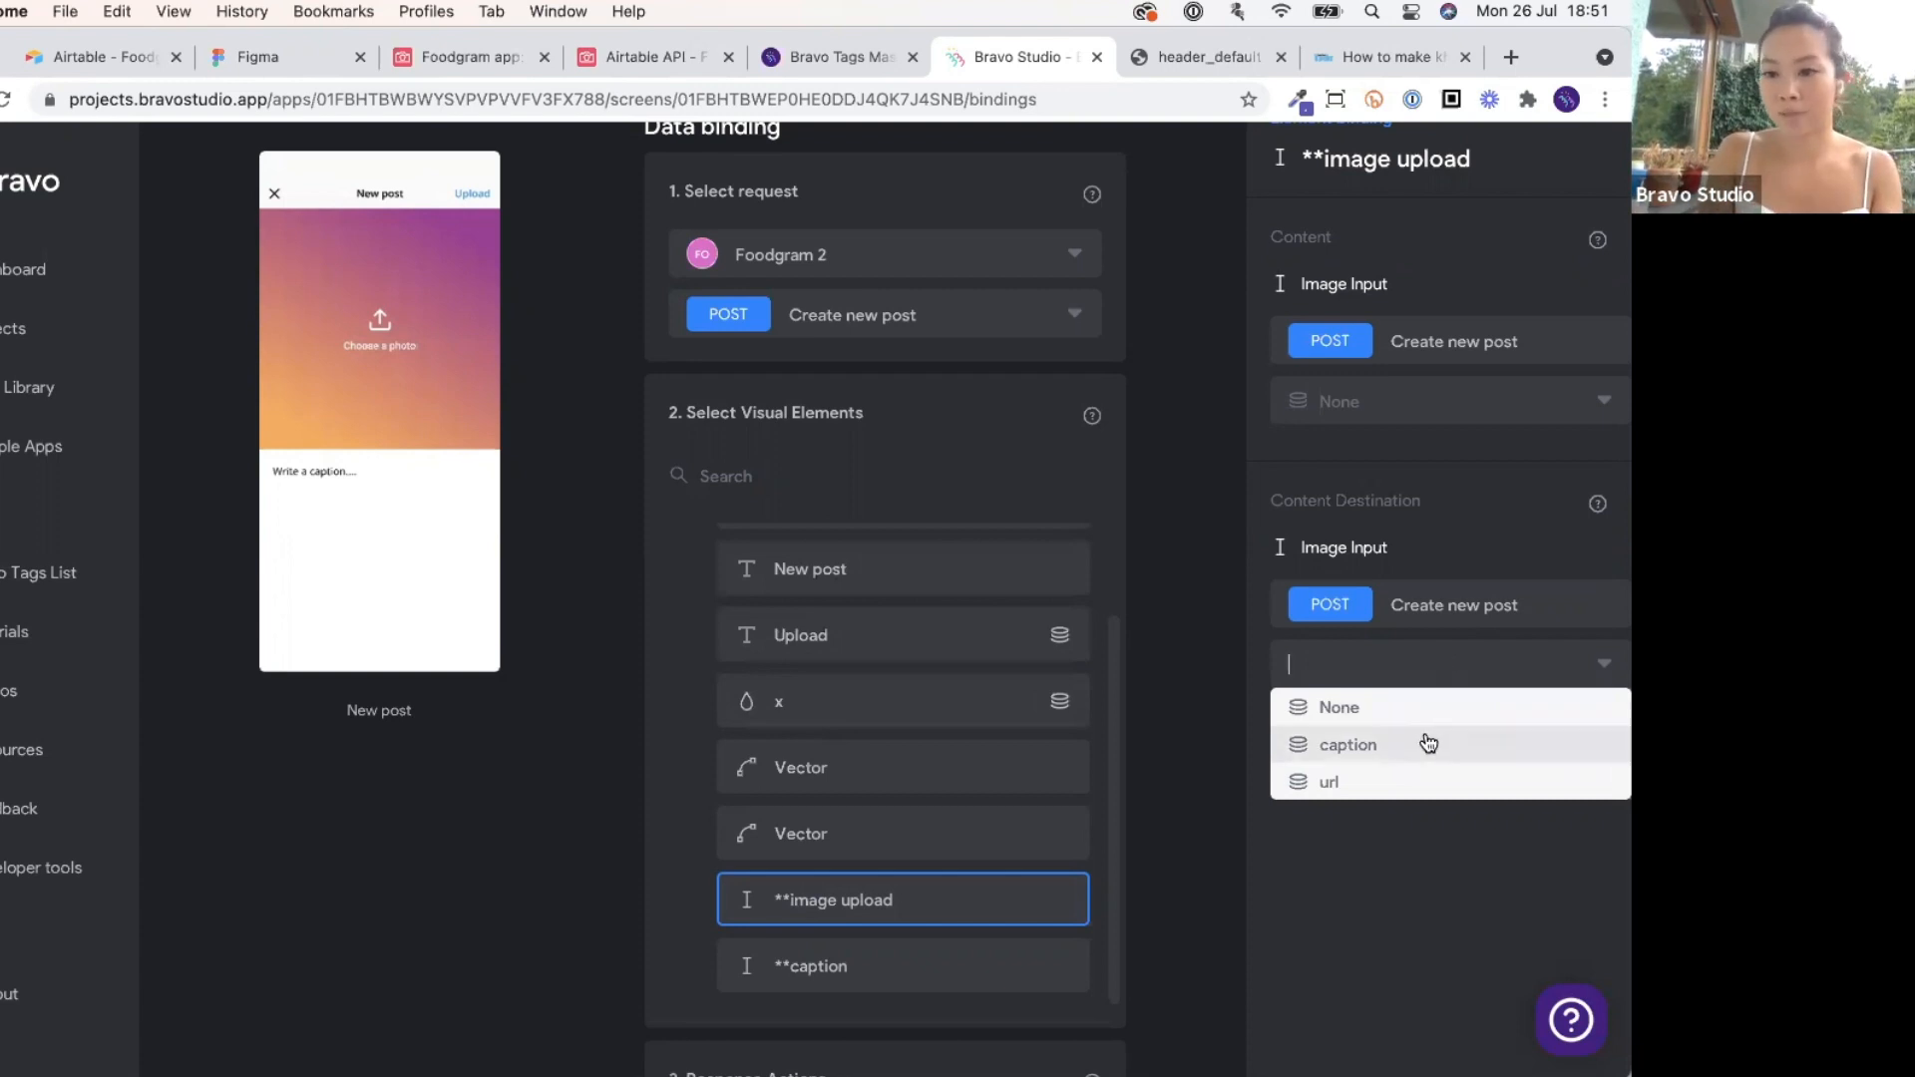
click(1426, 782)
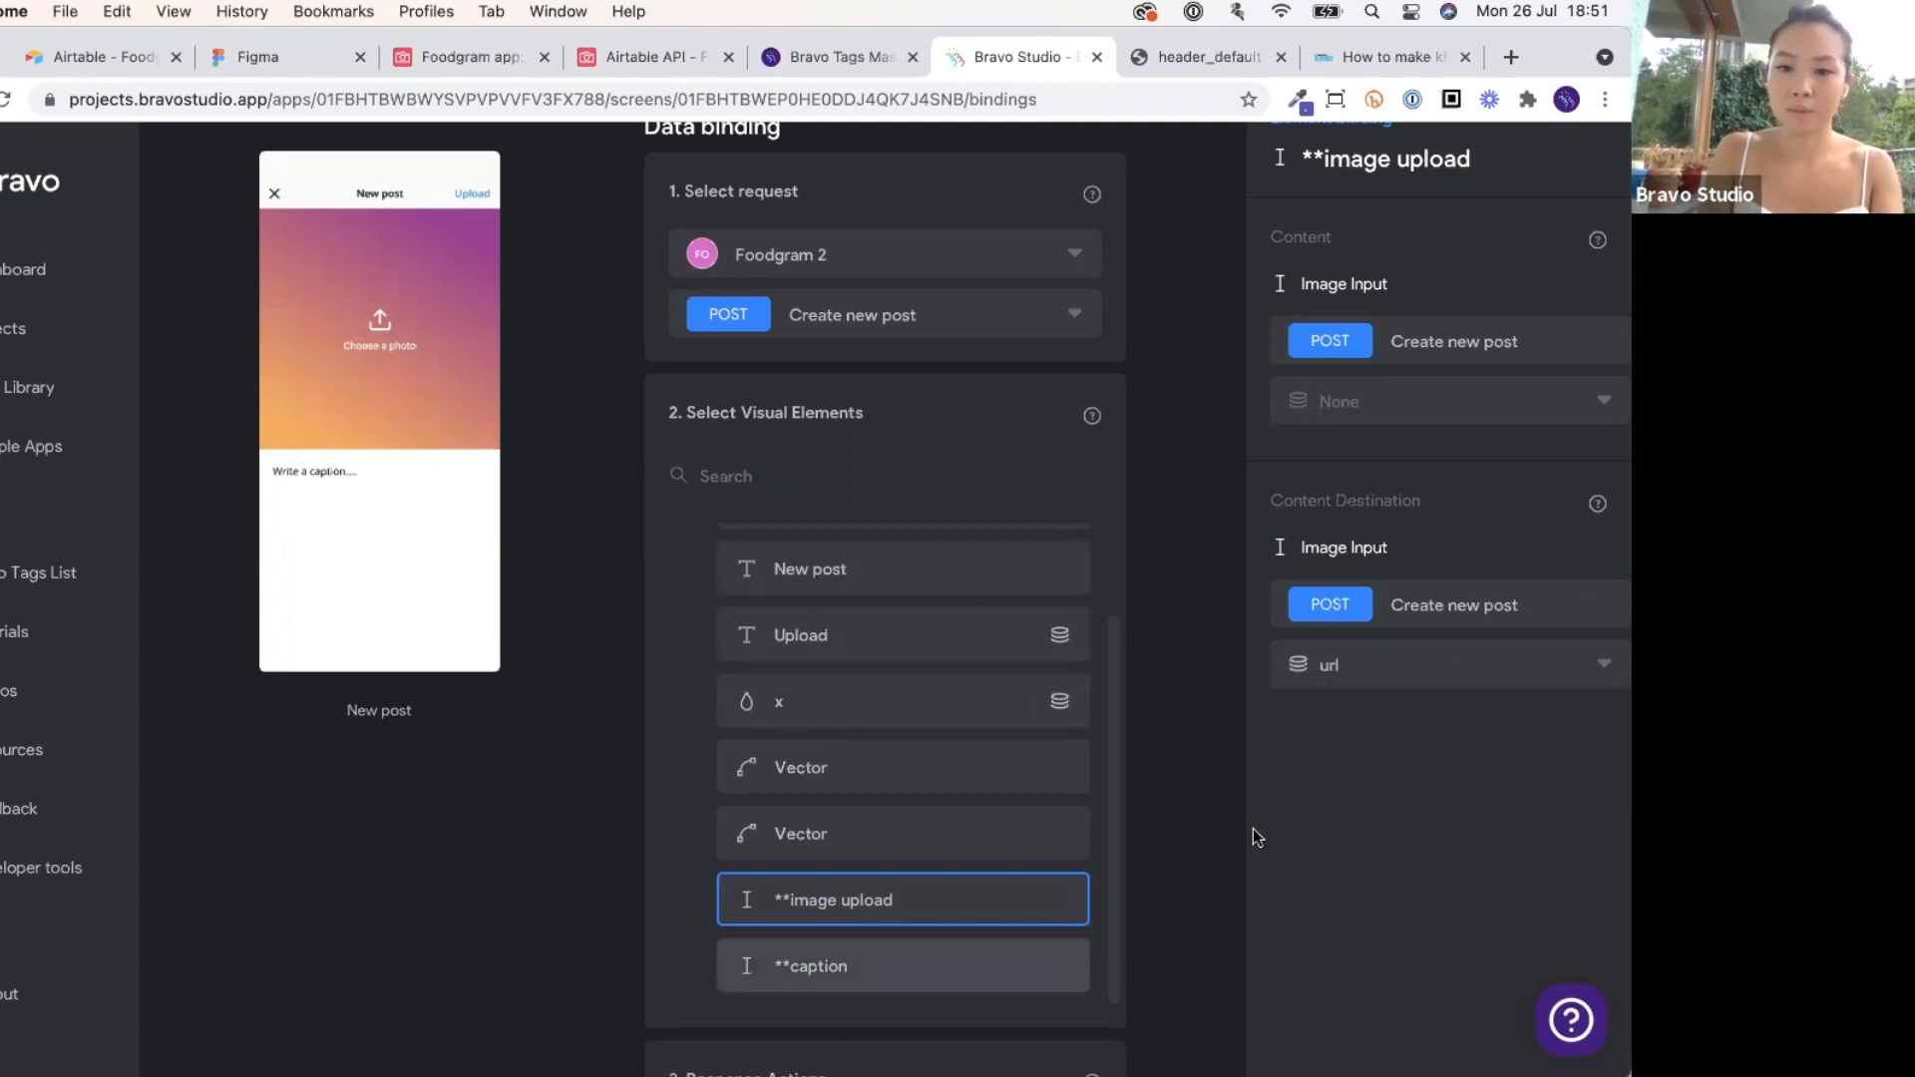
Set the caption element's Content Destination to caption and view the Airtable base.
click(962, 967)
click(1368, 667)
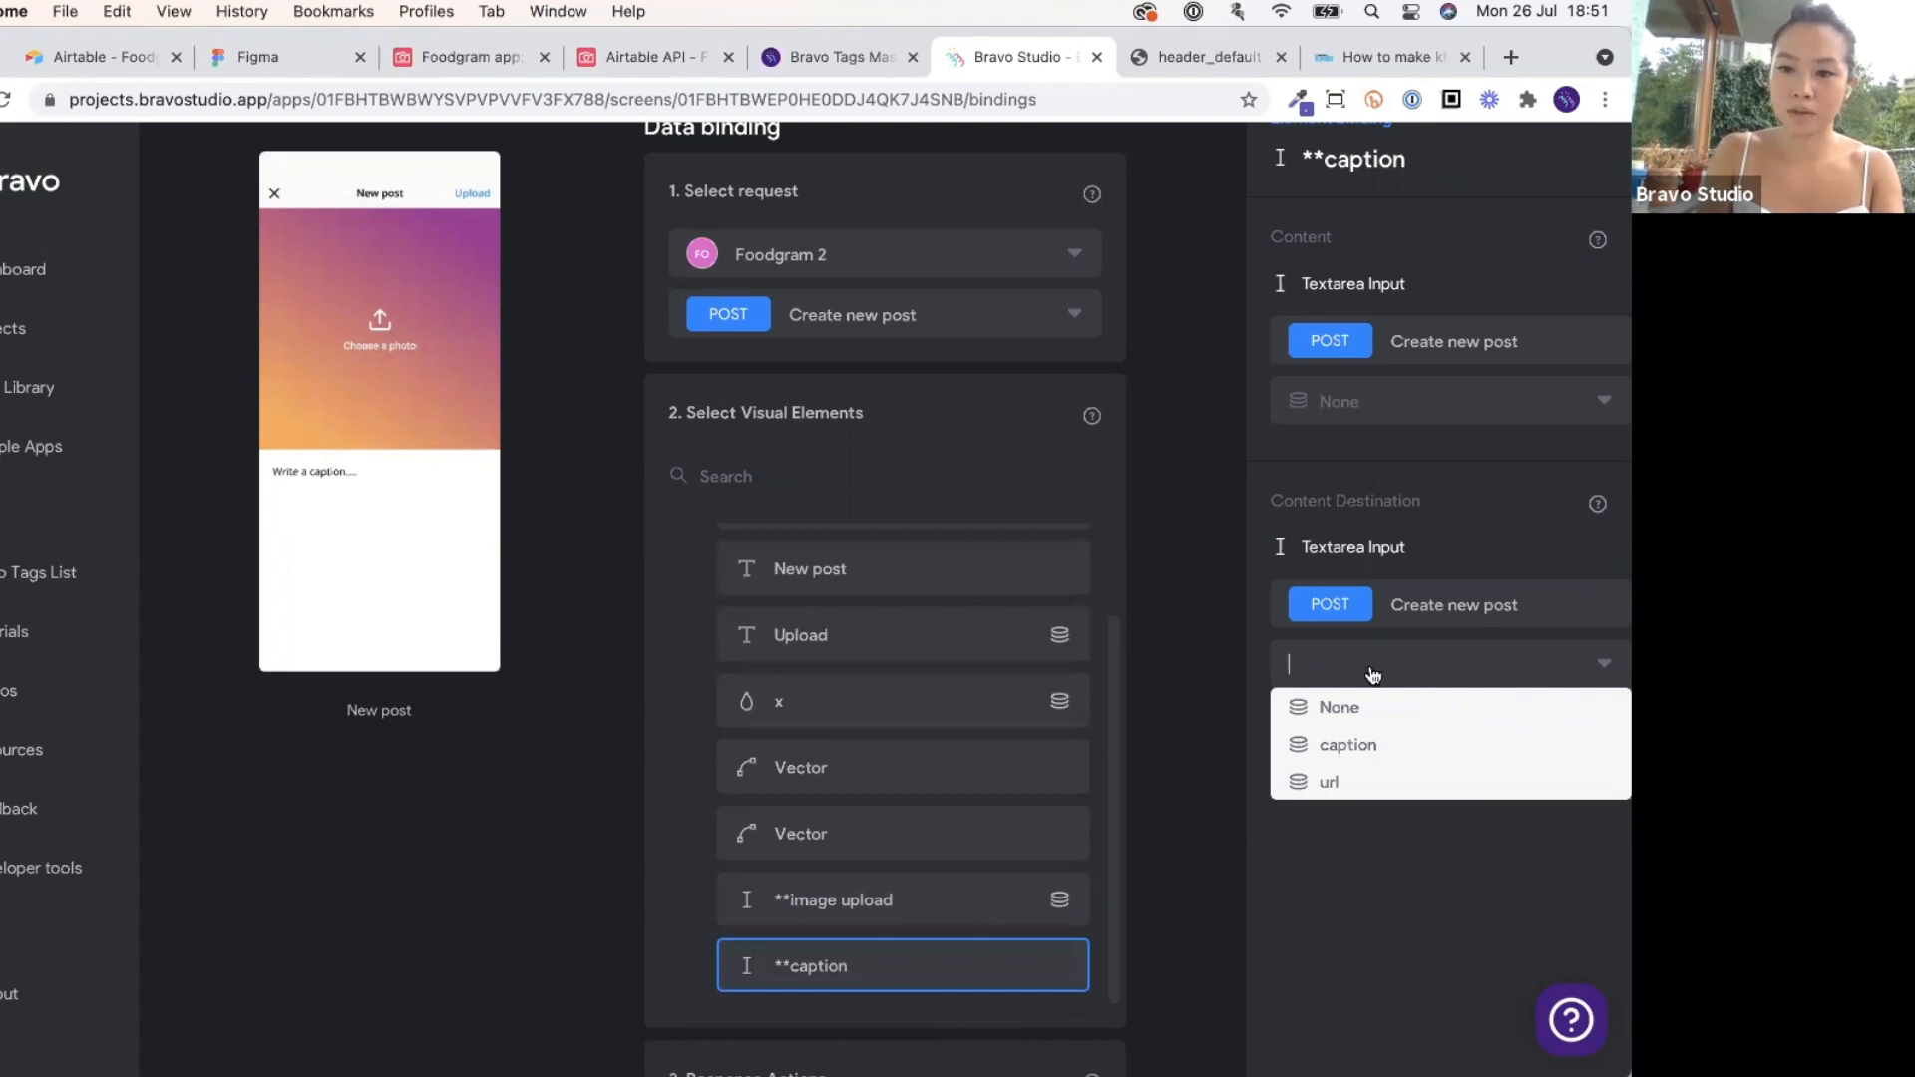
click(1376, 746)
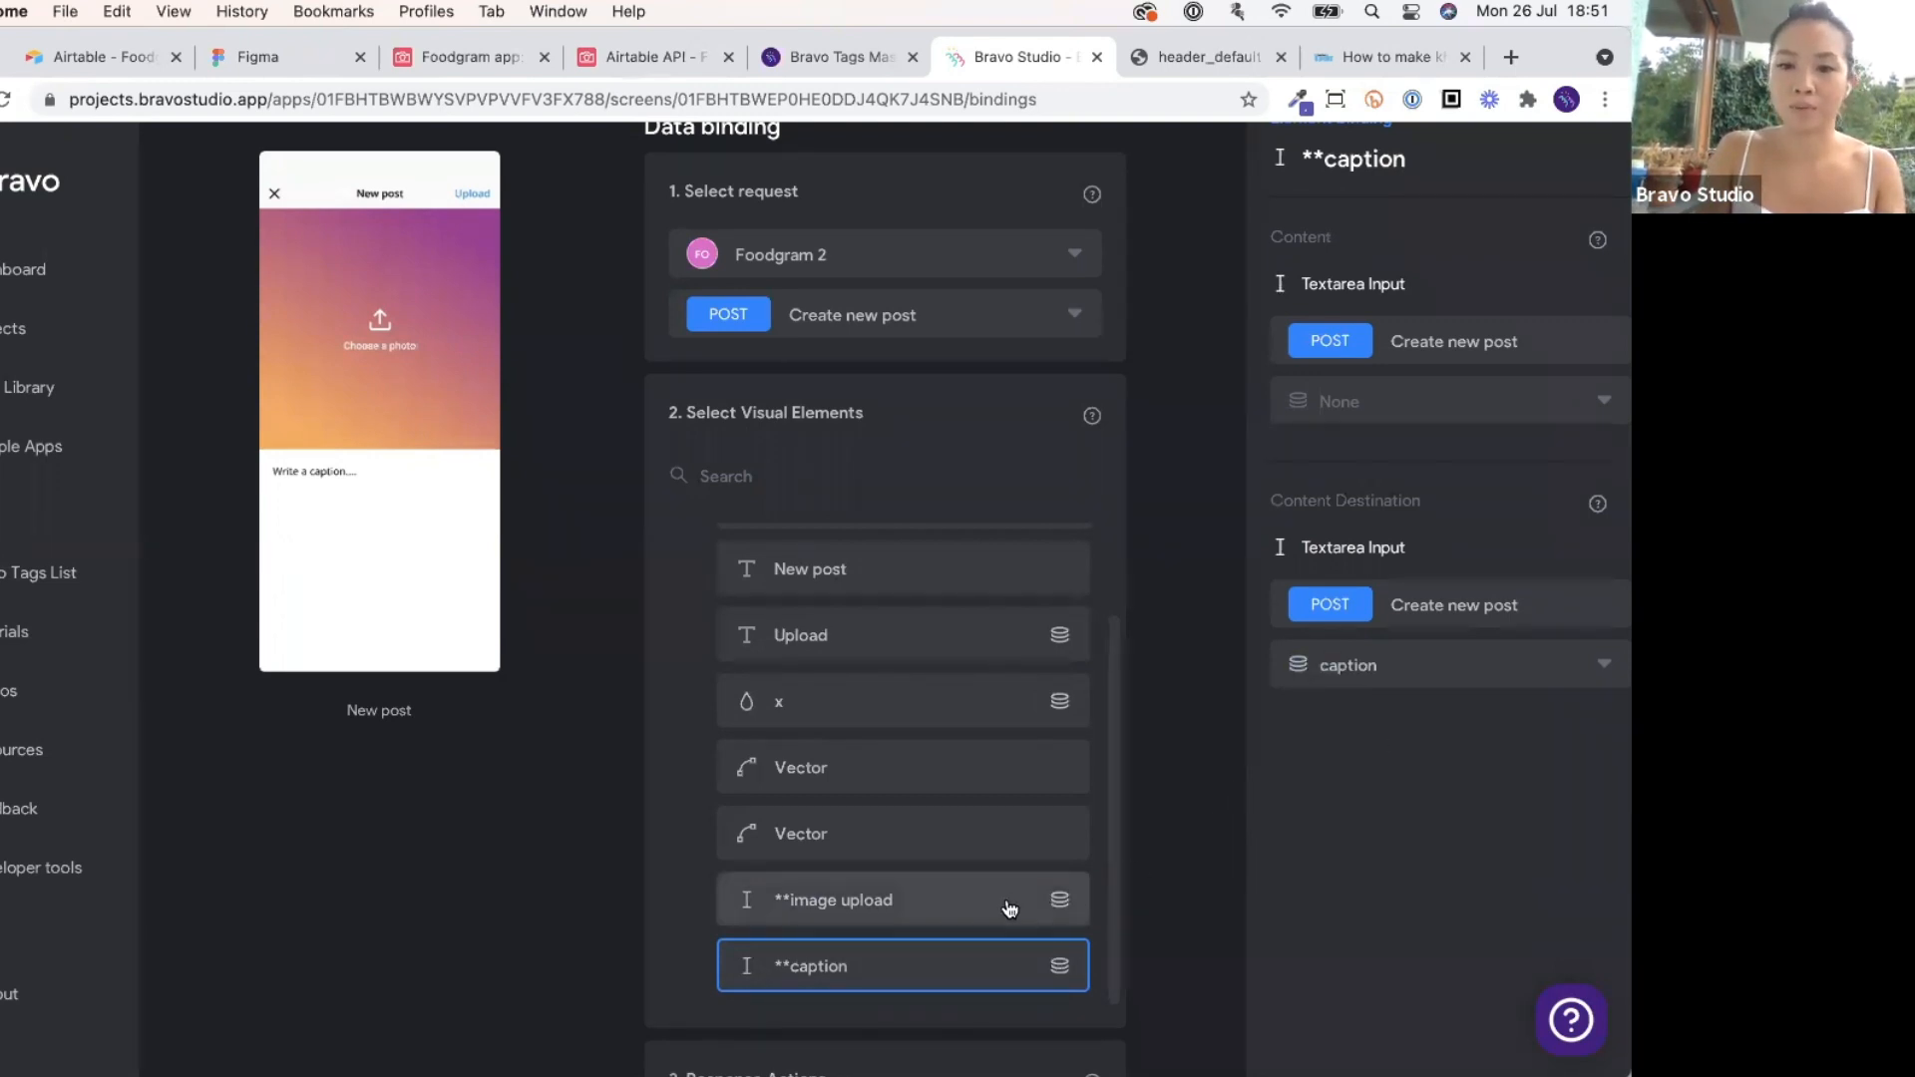
click(494, 64)
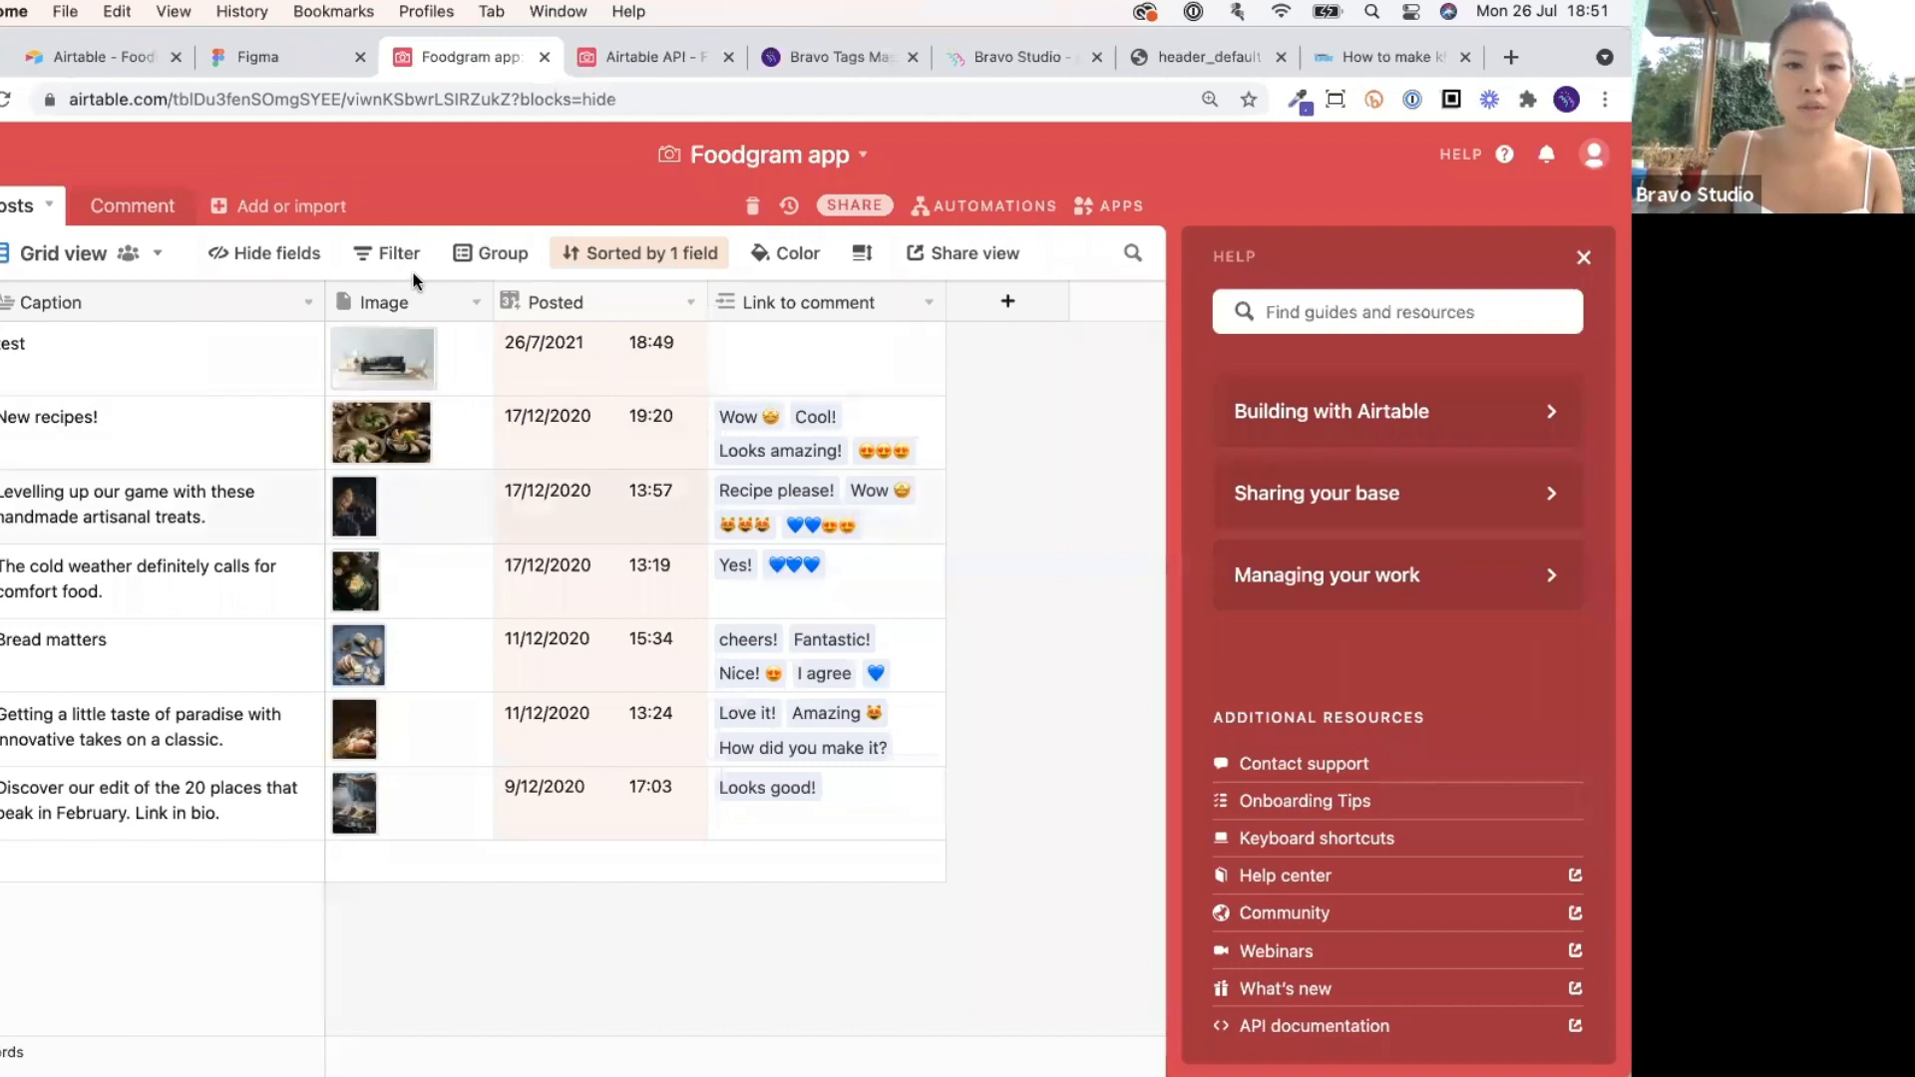
Set the On Success response action to go to the Home screen.
click(594, 58)
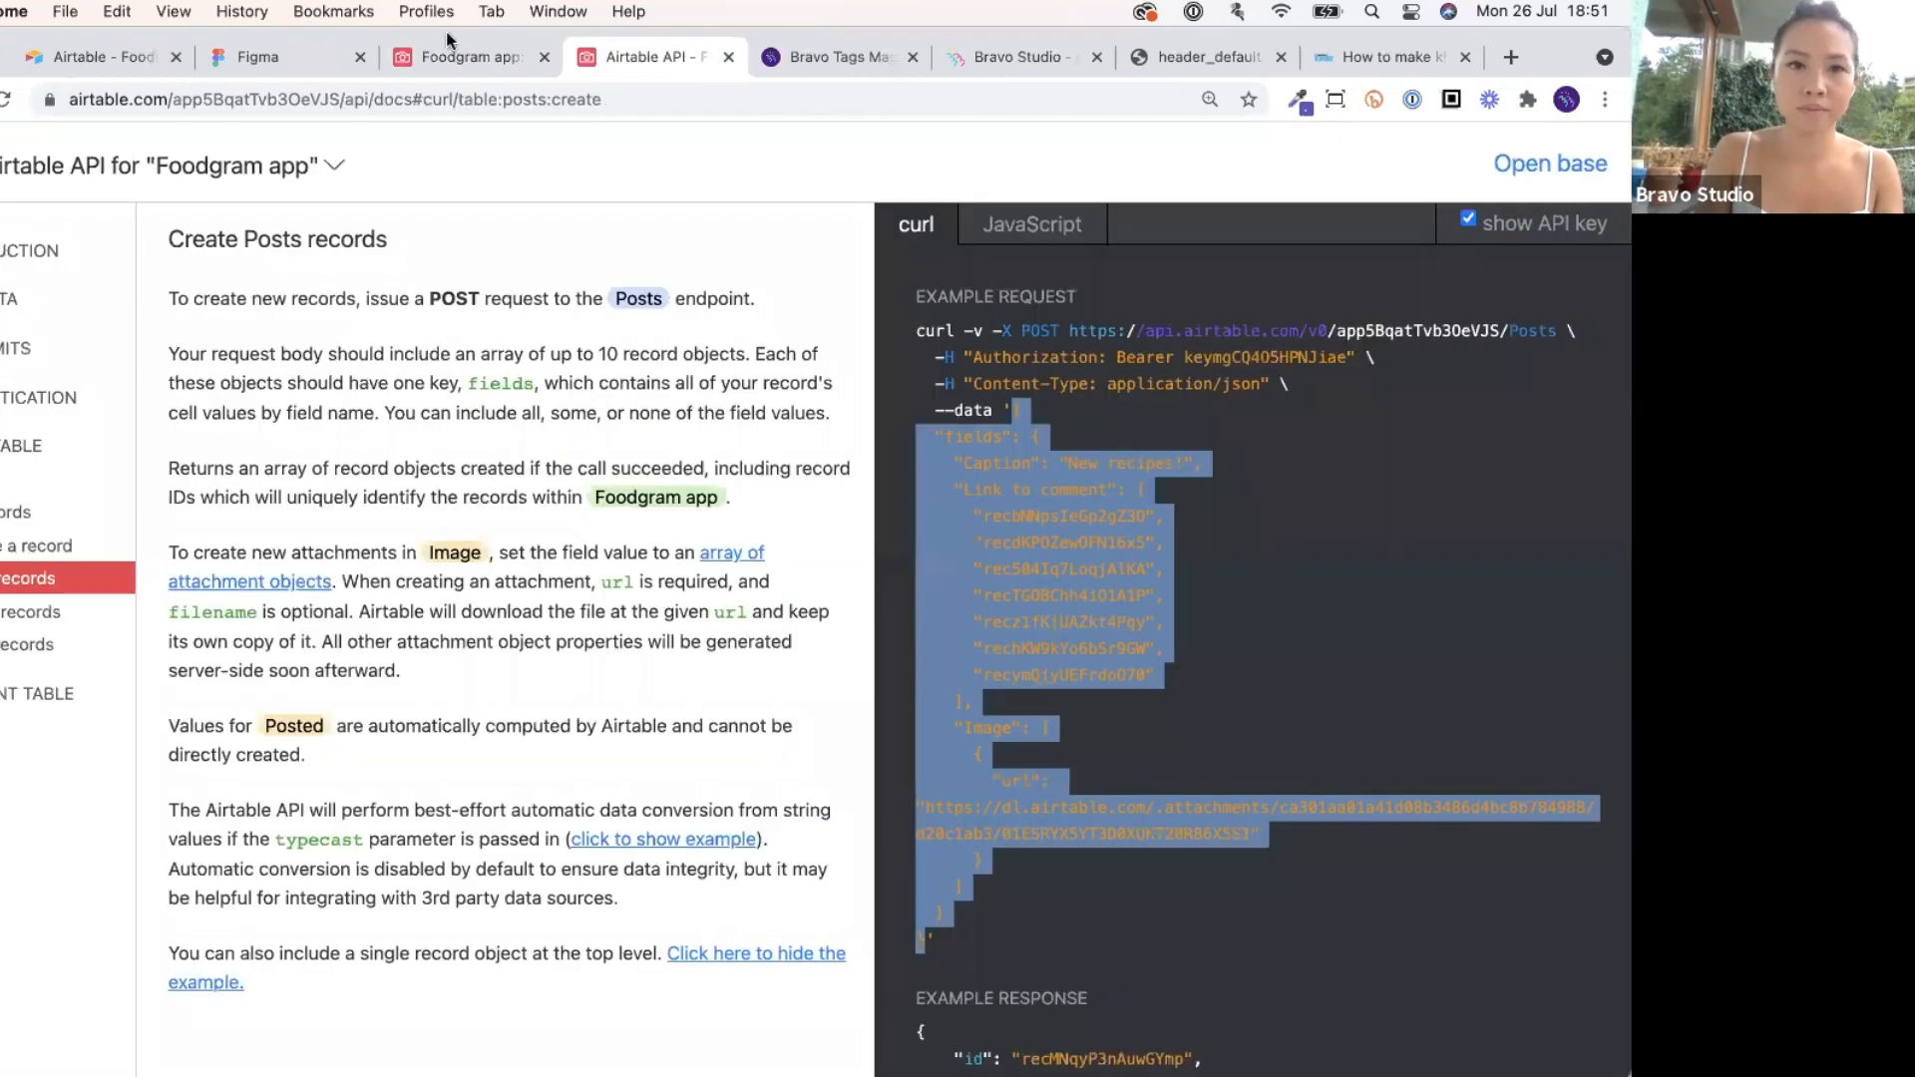
click(778, 64)
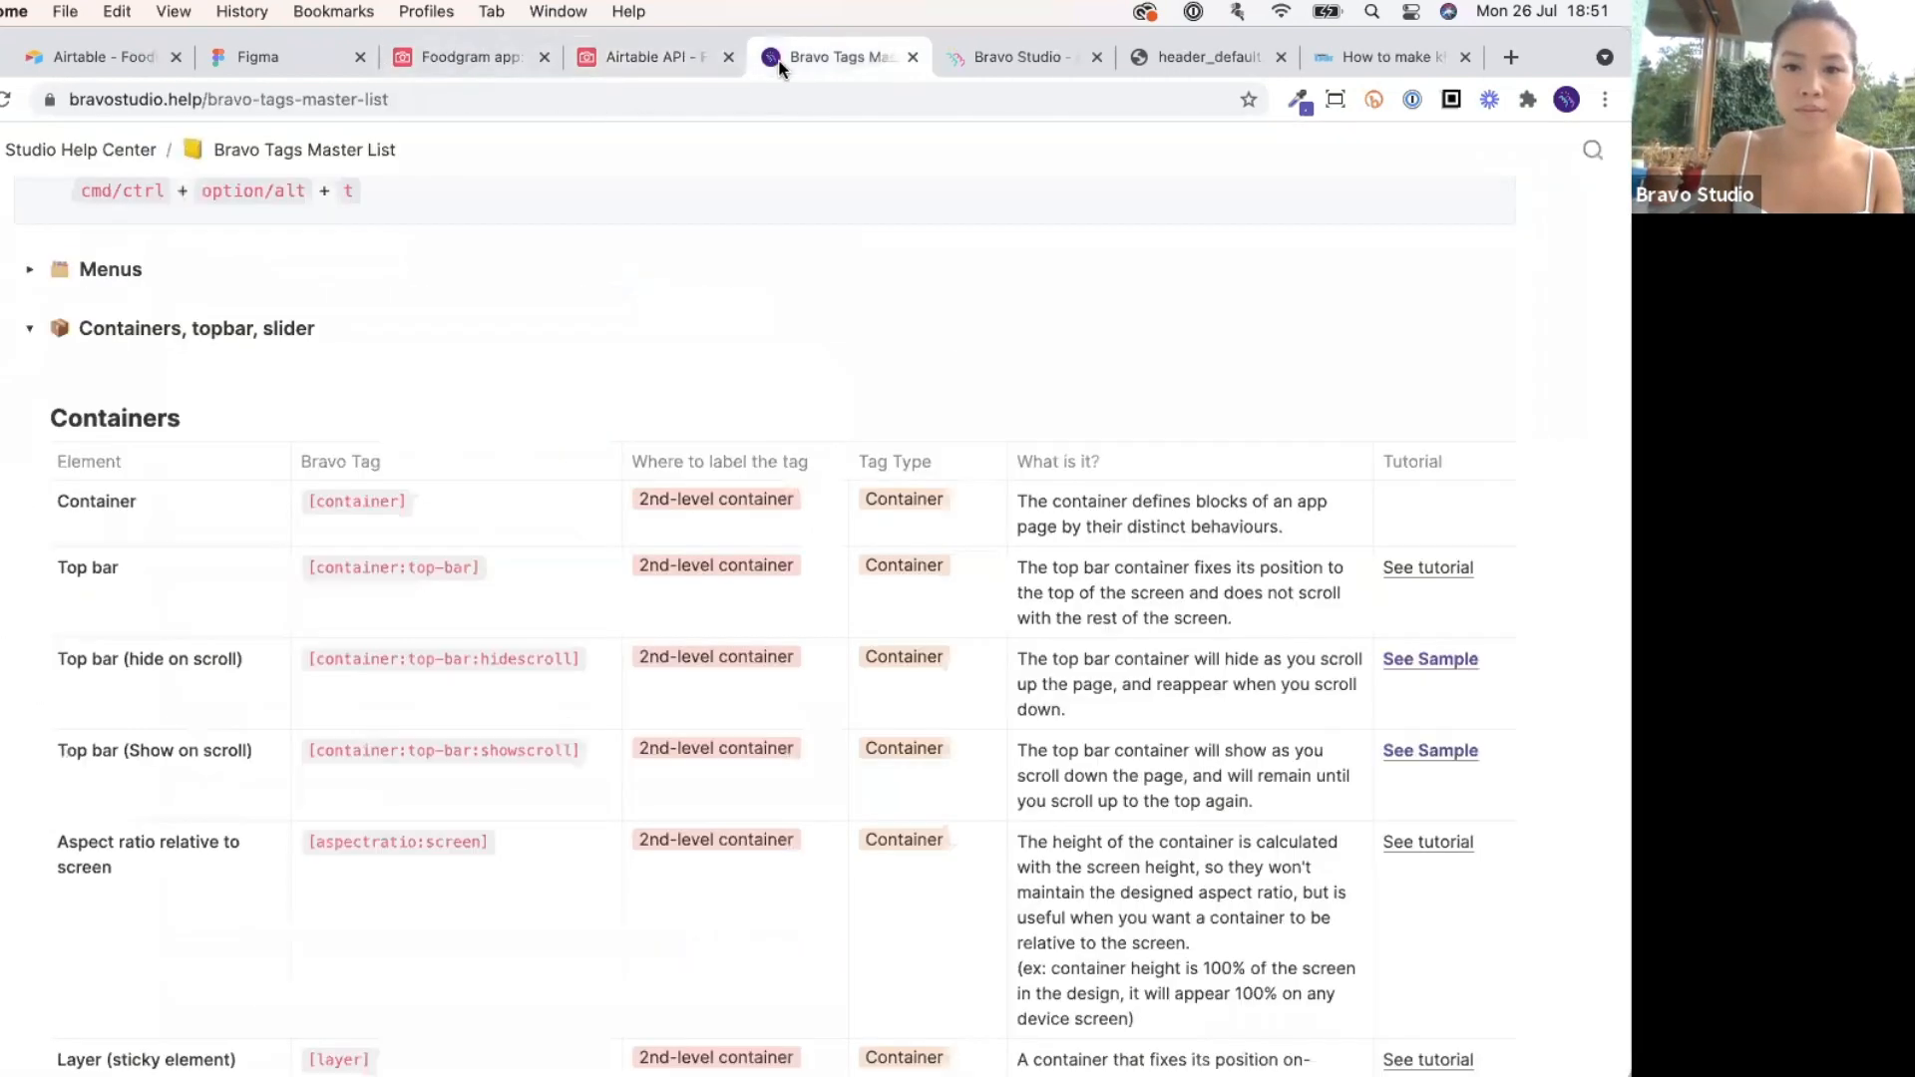
click(984, 60)
scroll(934, 789, down, 1)
scroll(935, 789, down, 4)
click(932, 787)
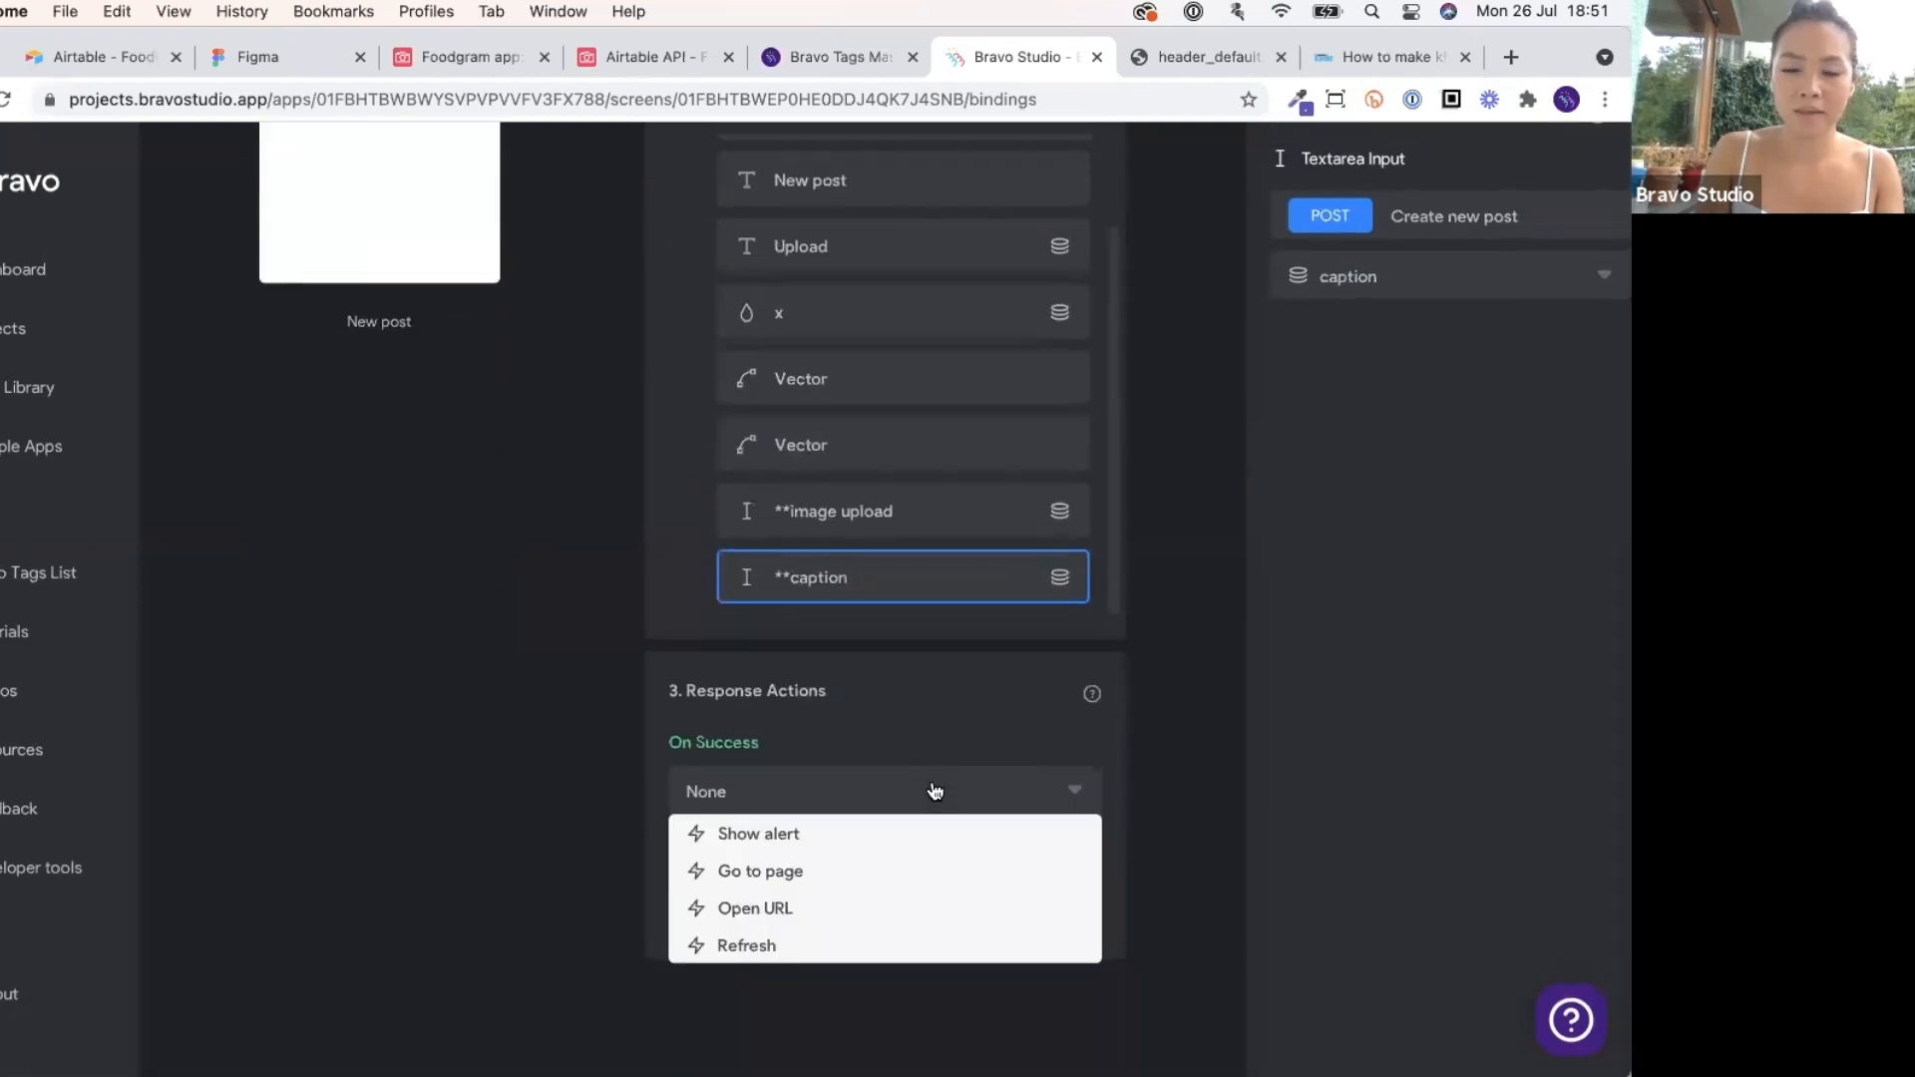
click(1191, 738)
click(1189, 731)
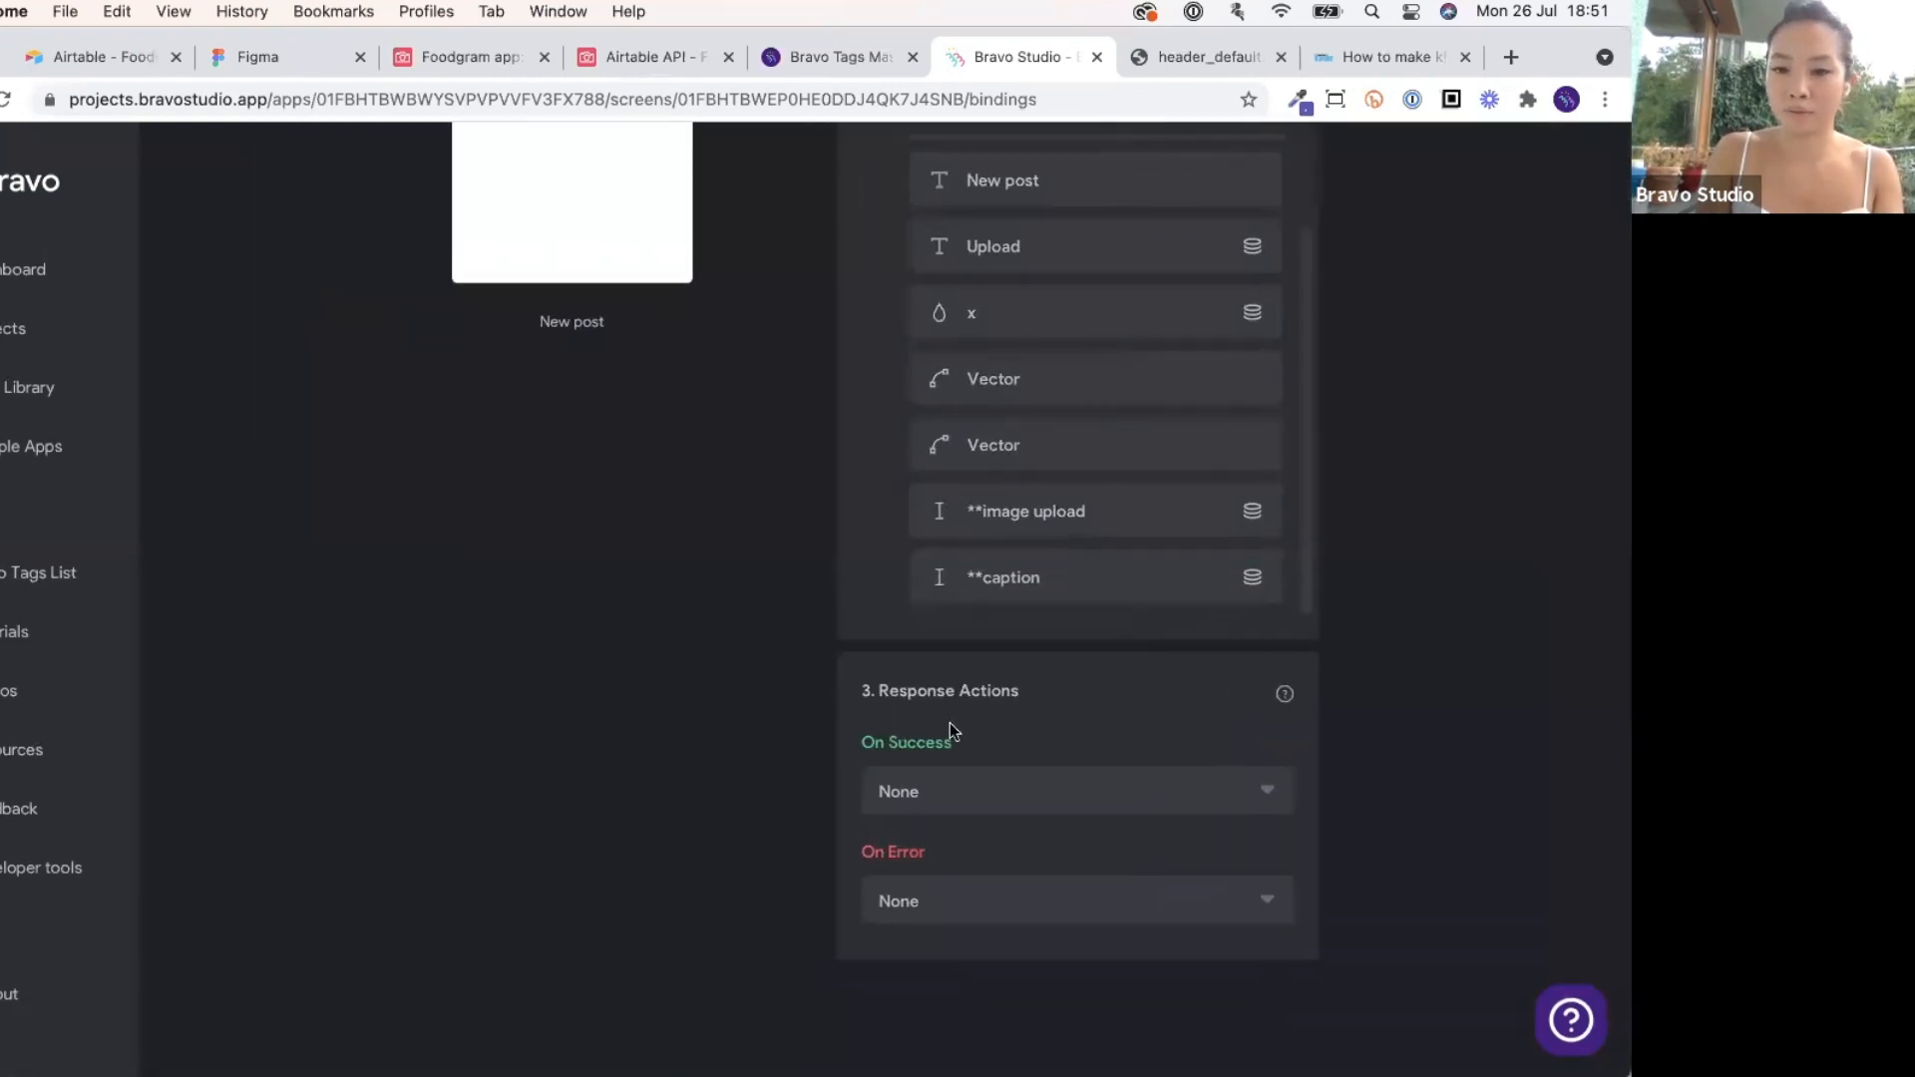
click(1027, 799)
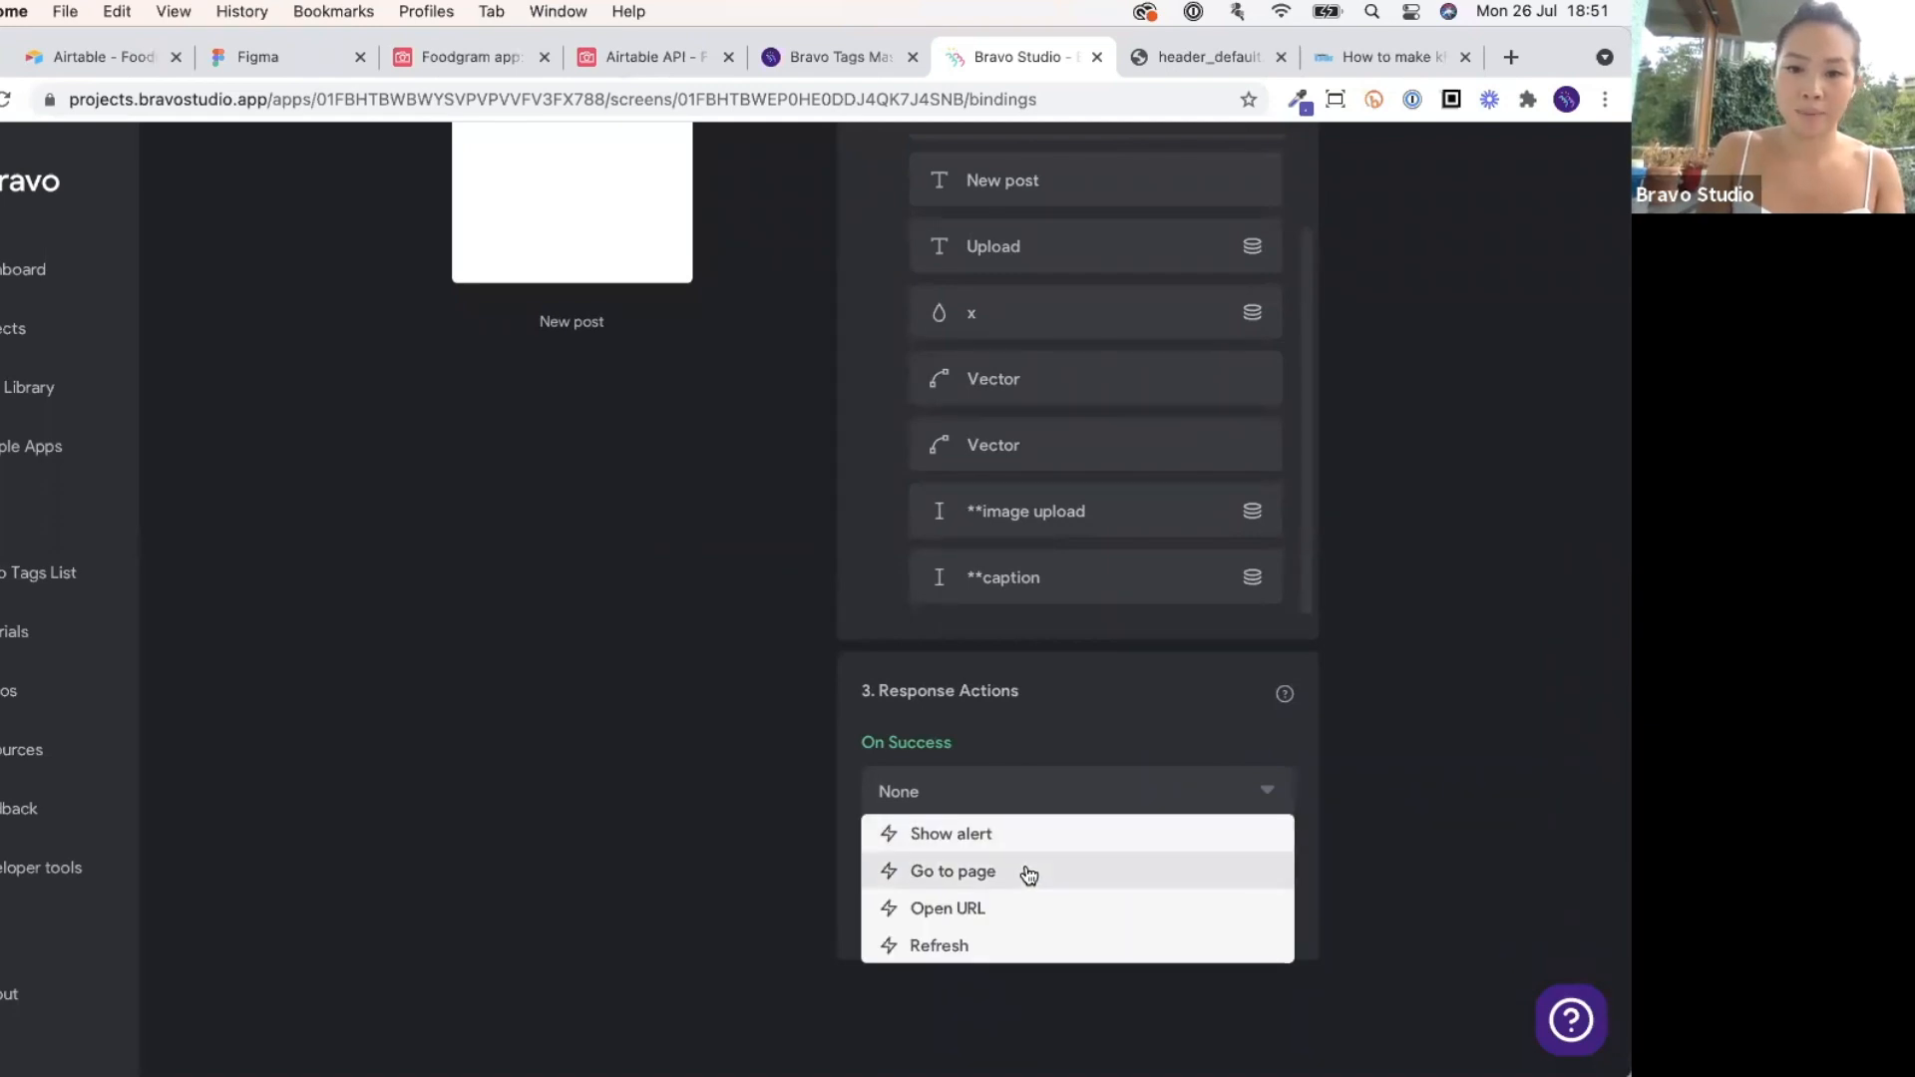
click(1026, 872)
click(1027, 871)
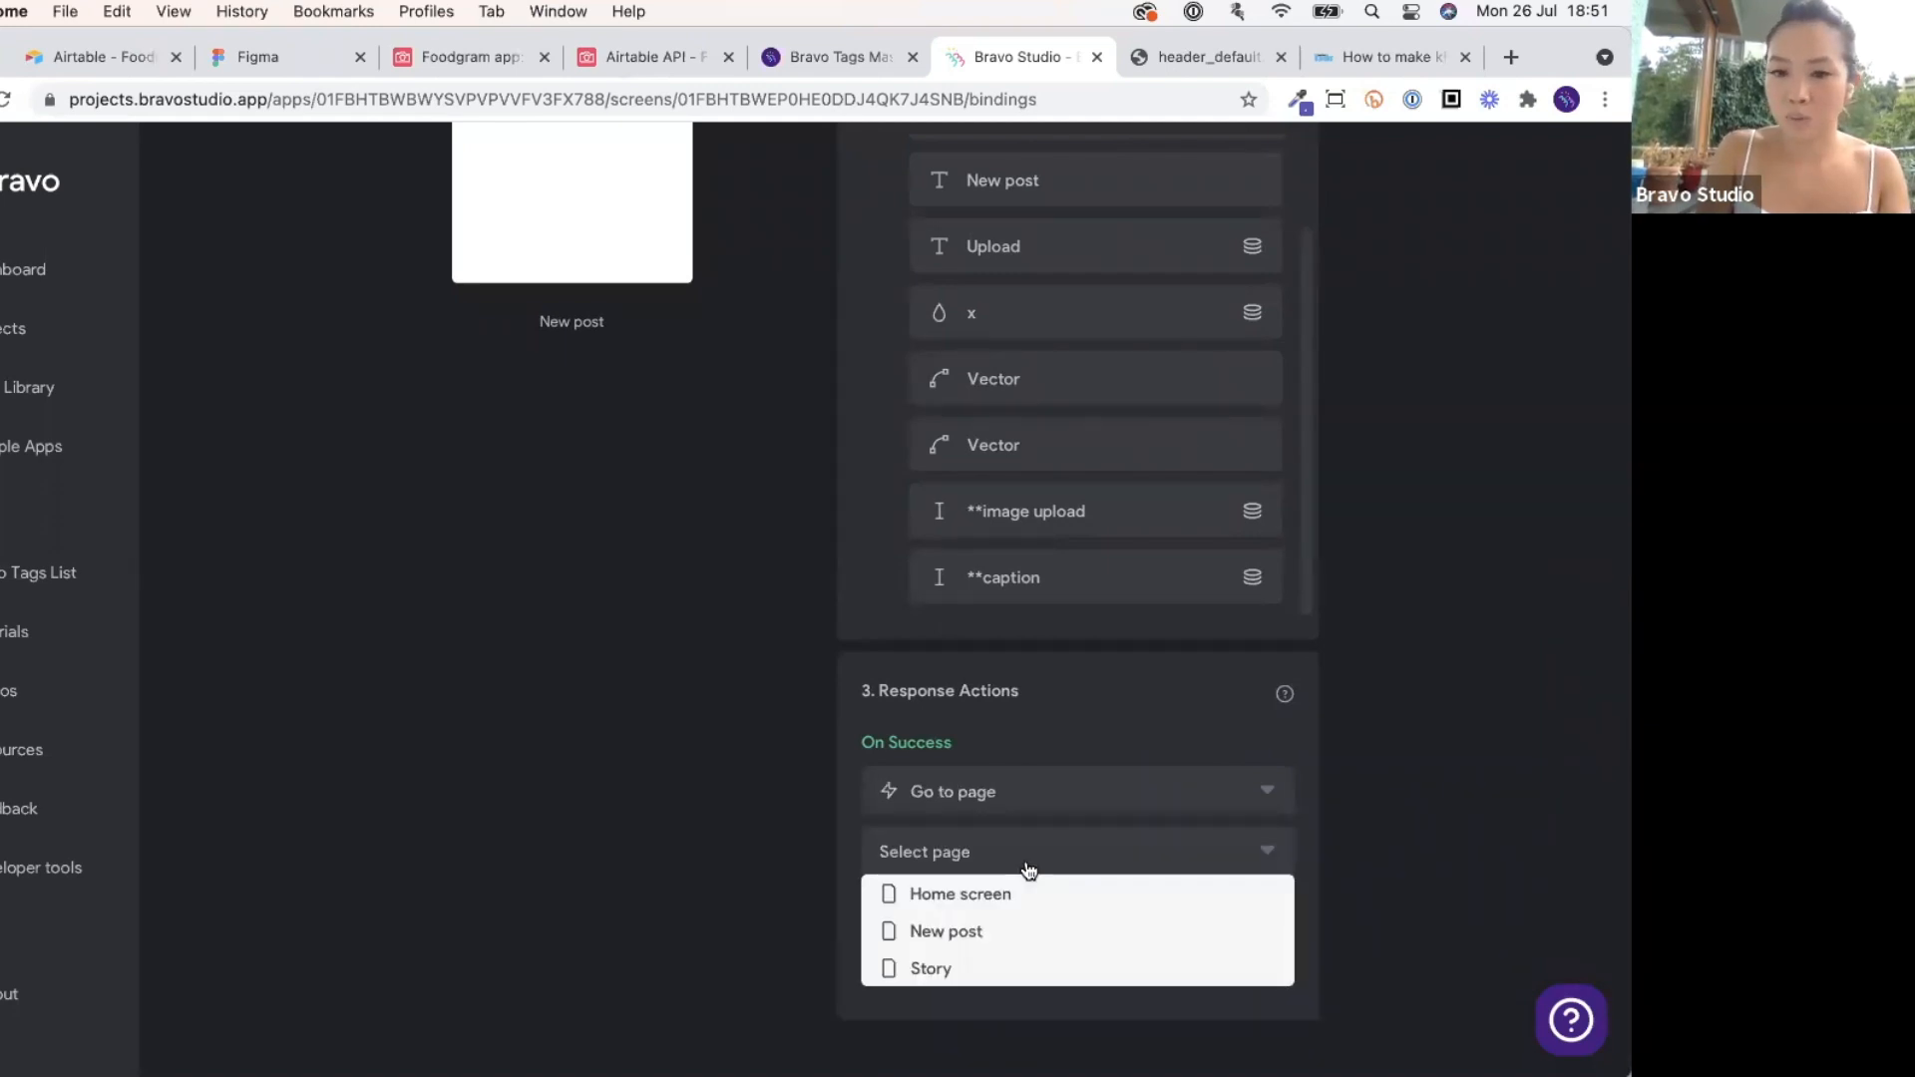
click(1033, 890)
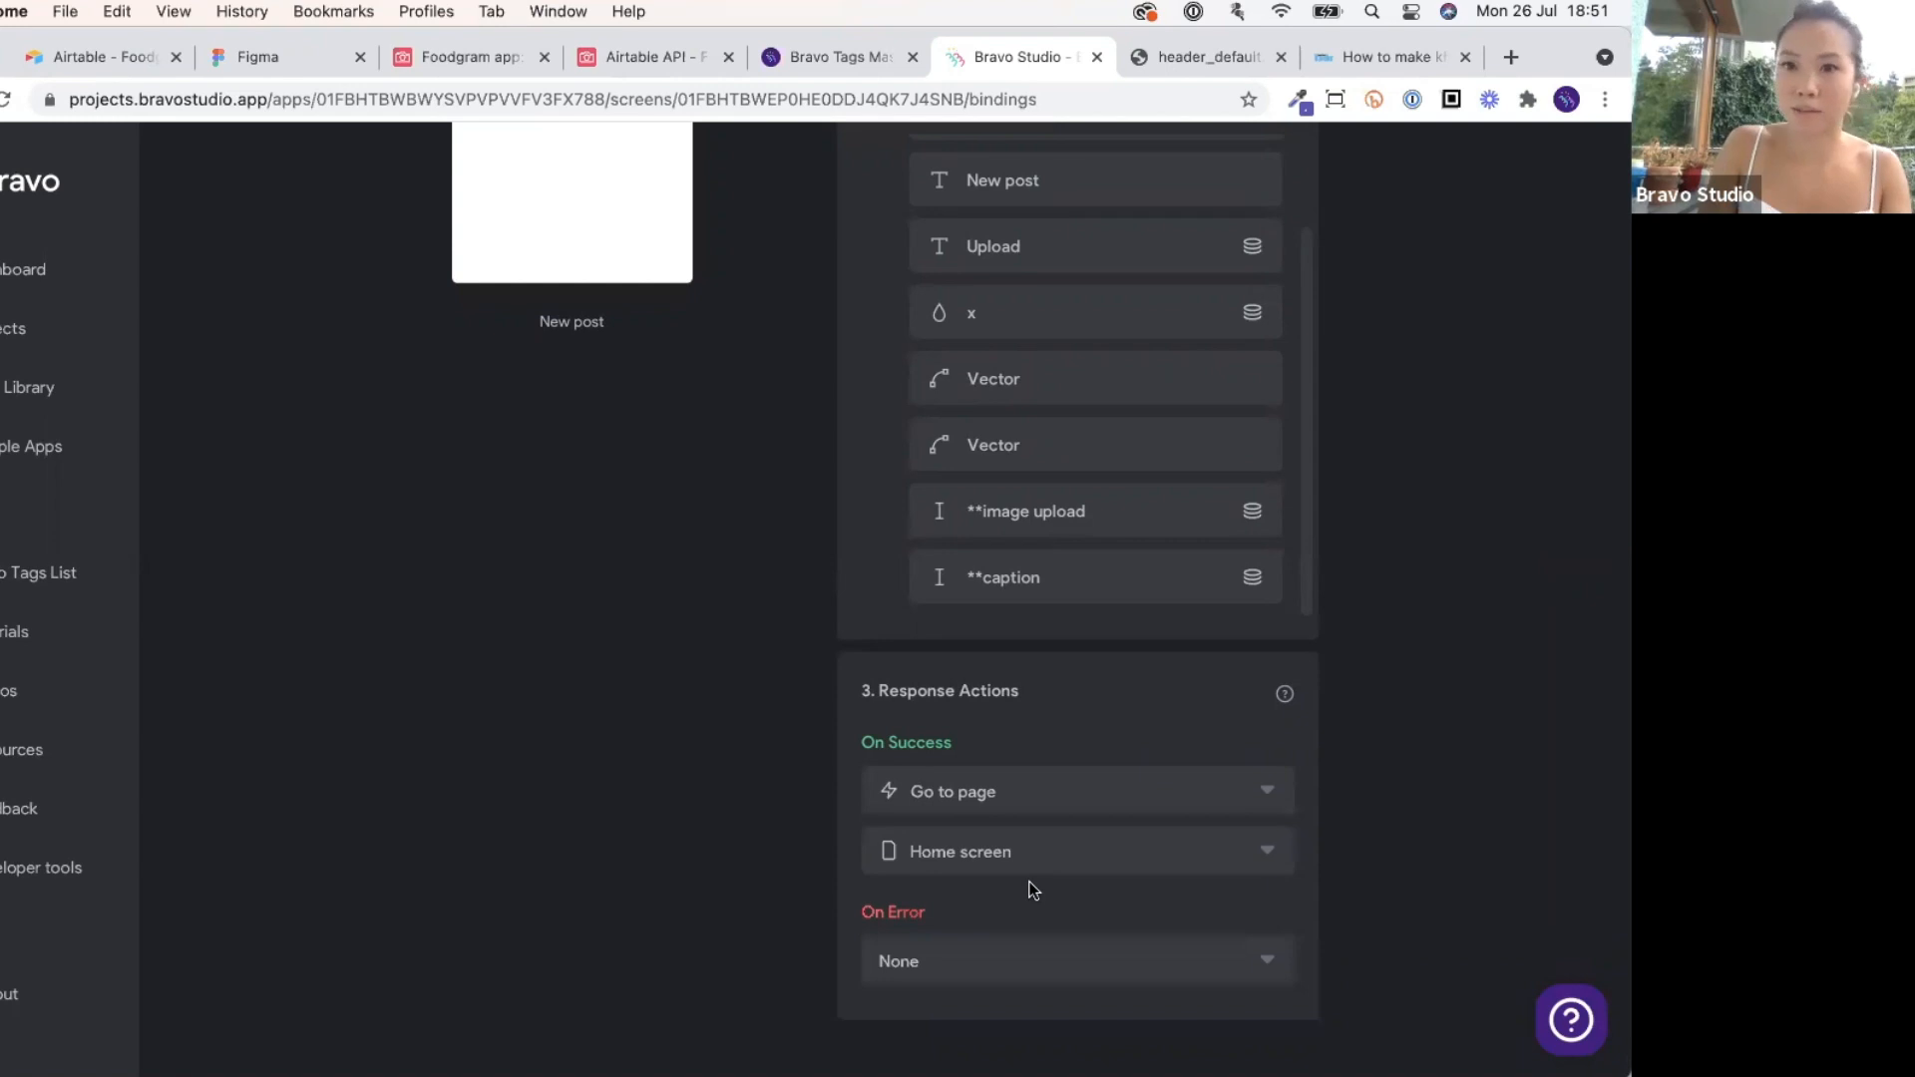
scroll(1032, 889, down, 1)
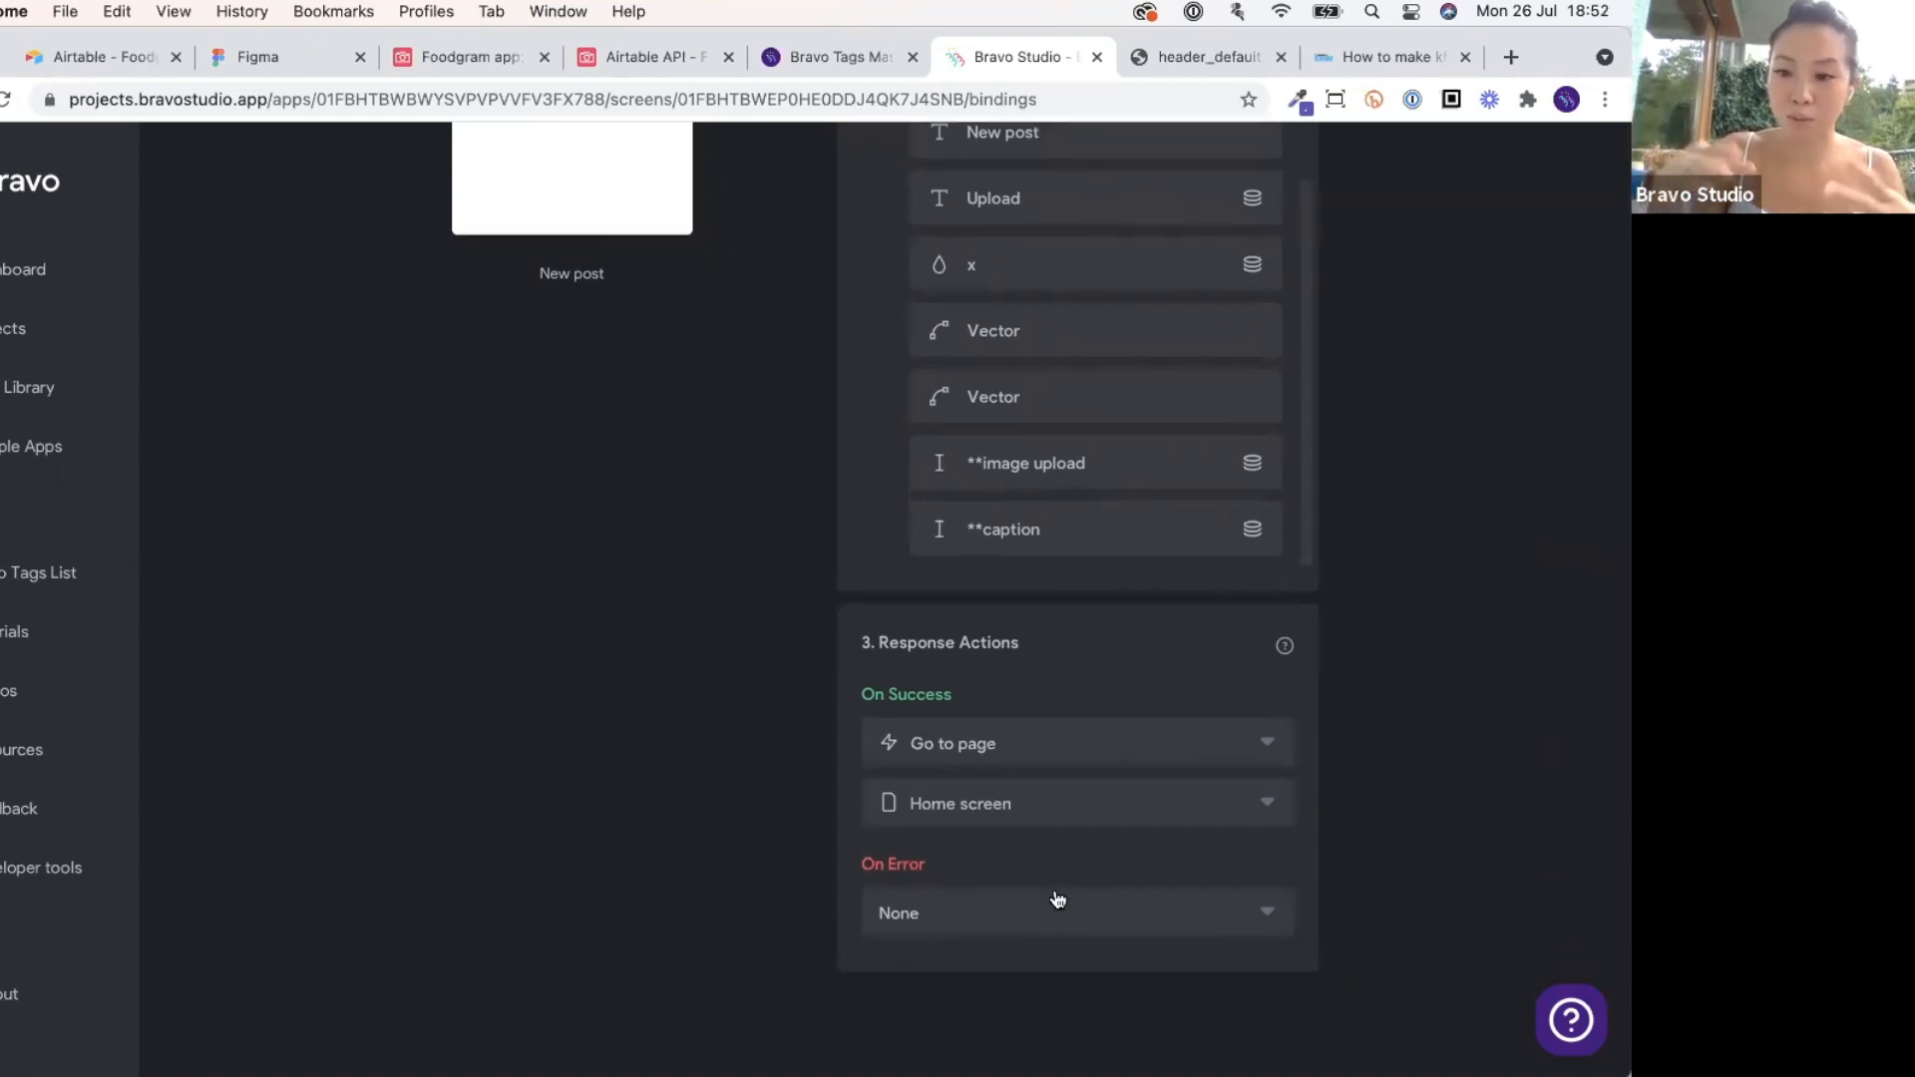
Set On Error to show an alert with the message 'Try again!'.
click(1058, 900)
click(1027, 761)
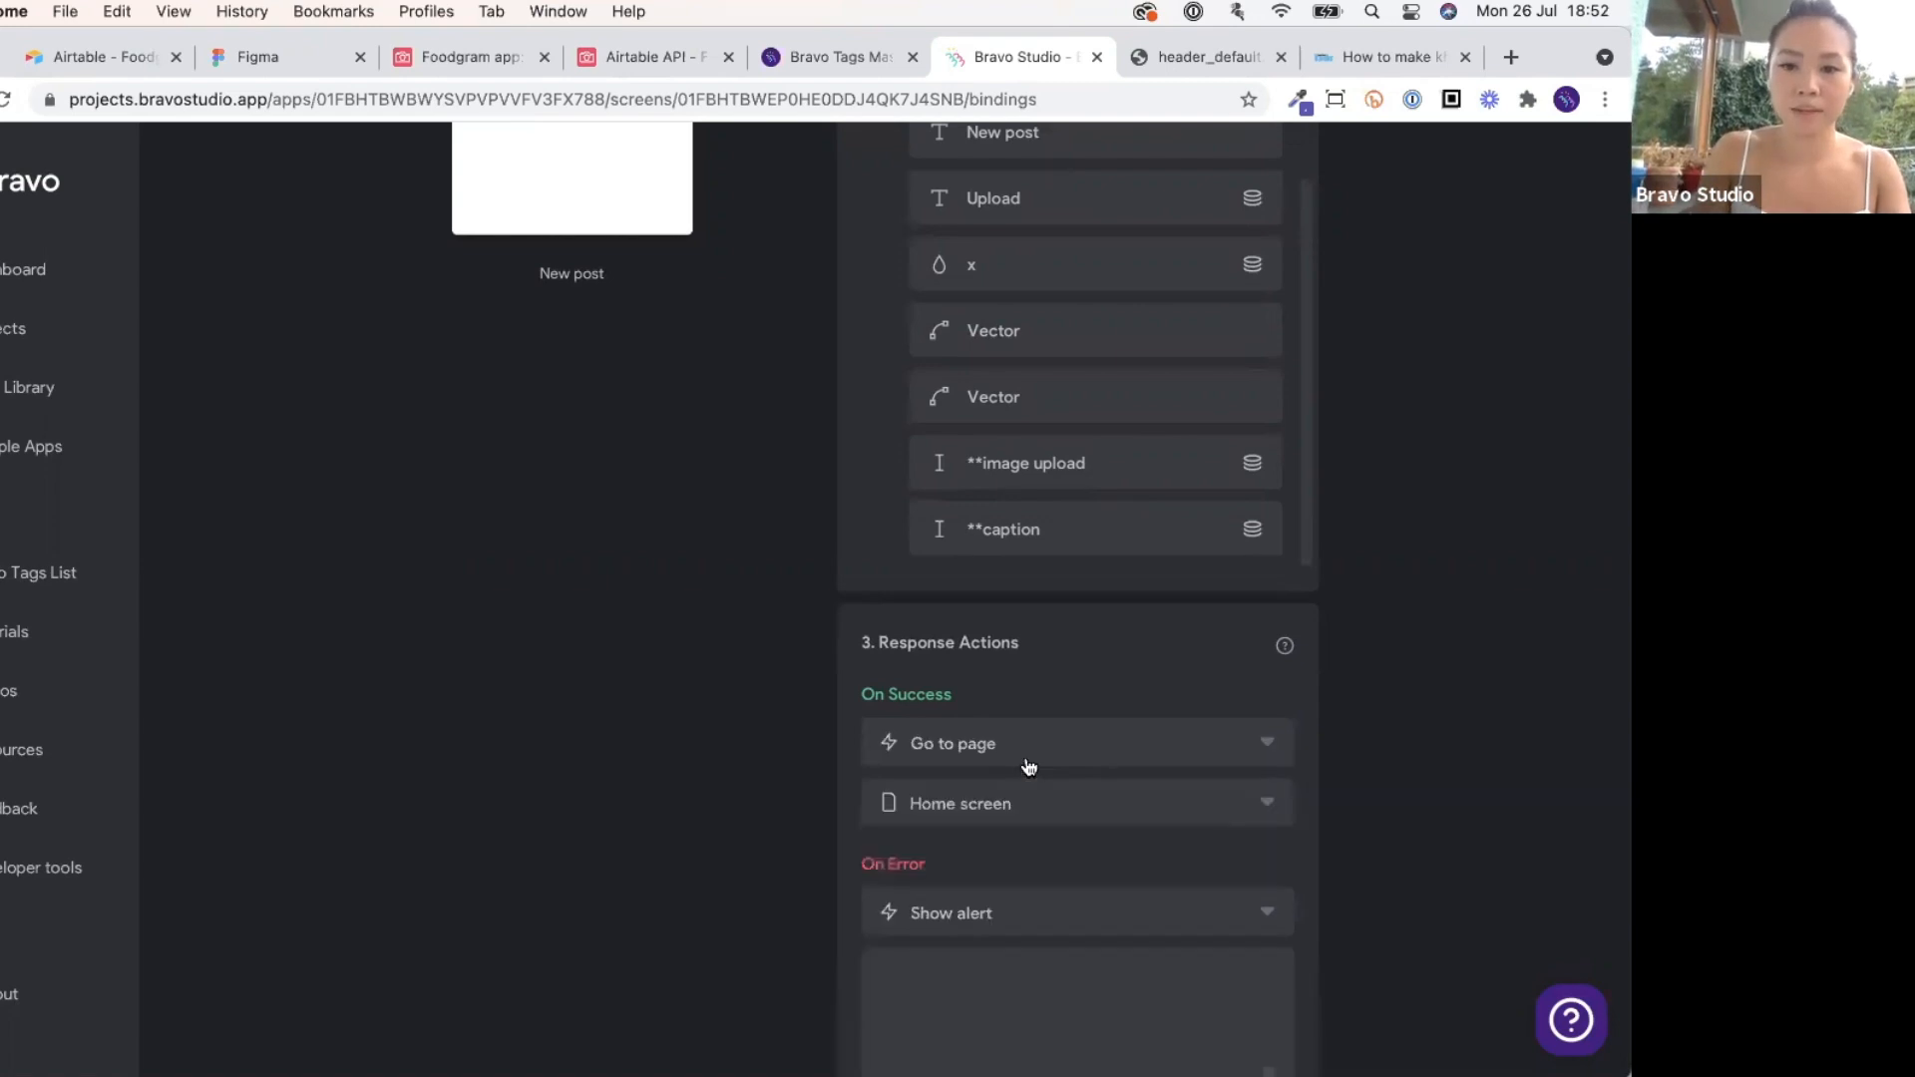
scroll(988, 882, down, 3)
click(989, 882)
text(Try)
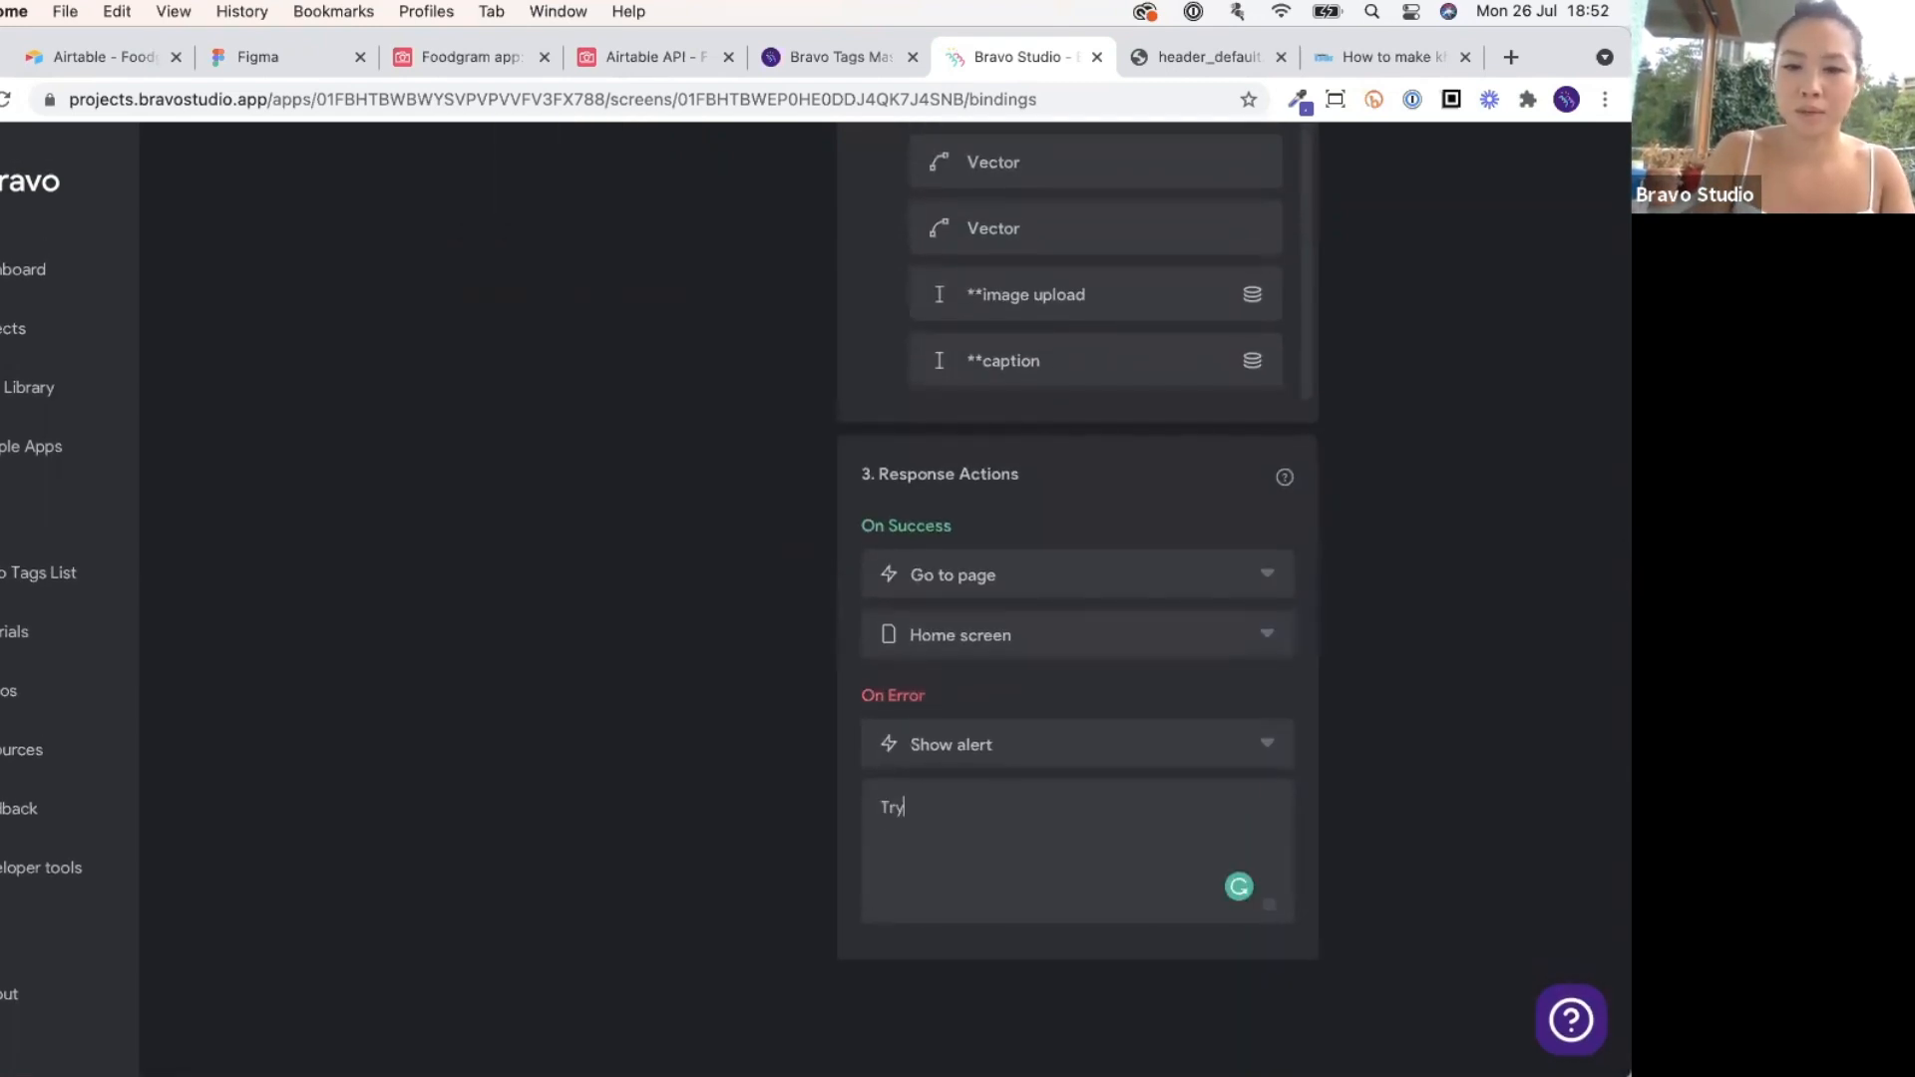
click(994, 738)
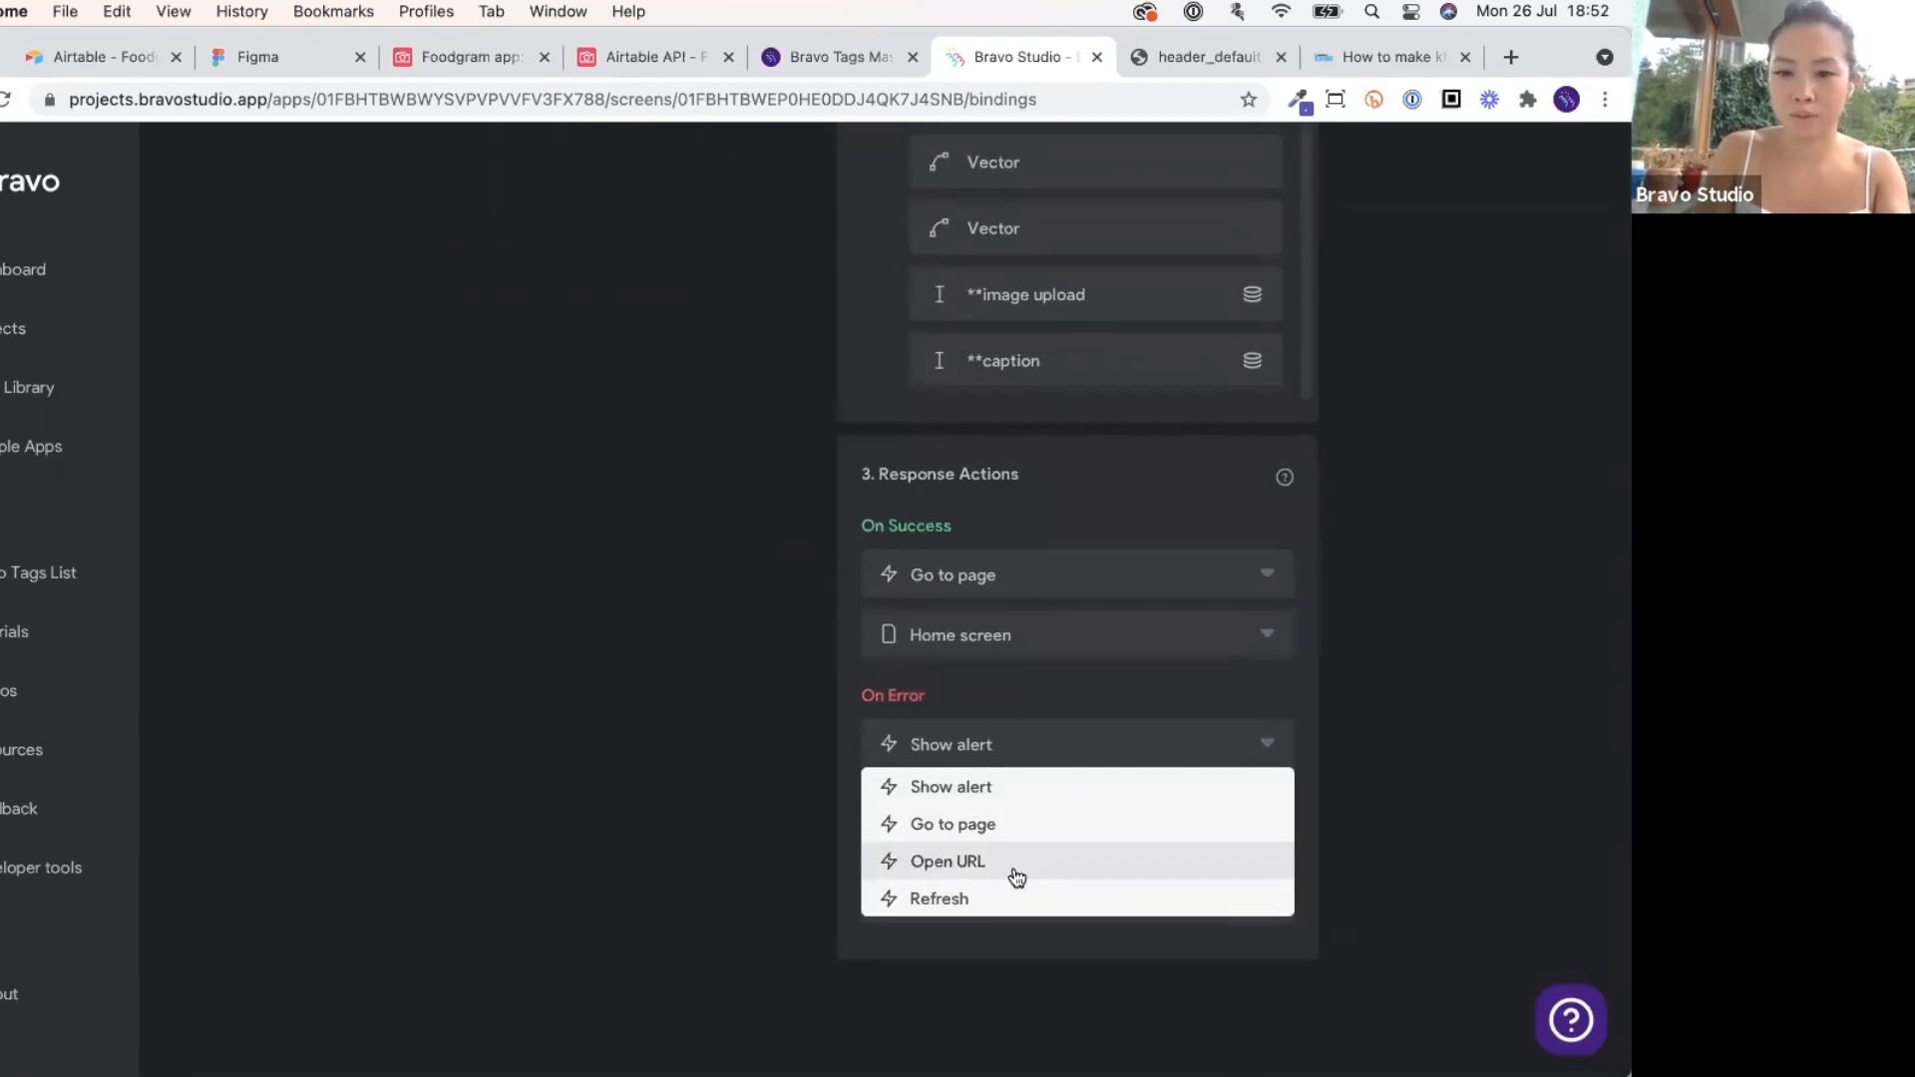
click(971, 787)
text(Try again!)
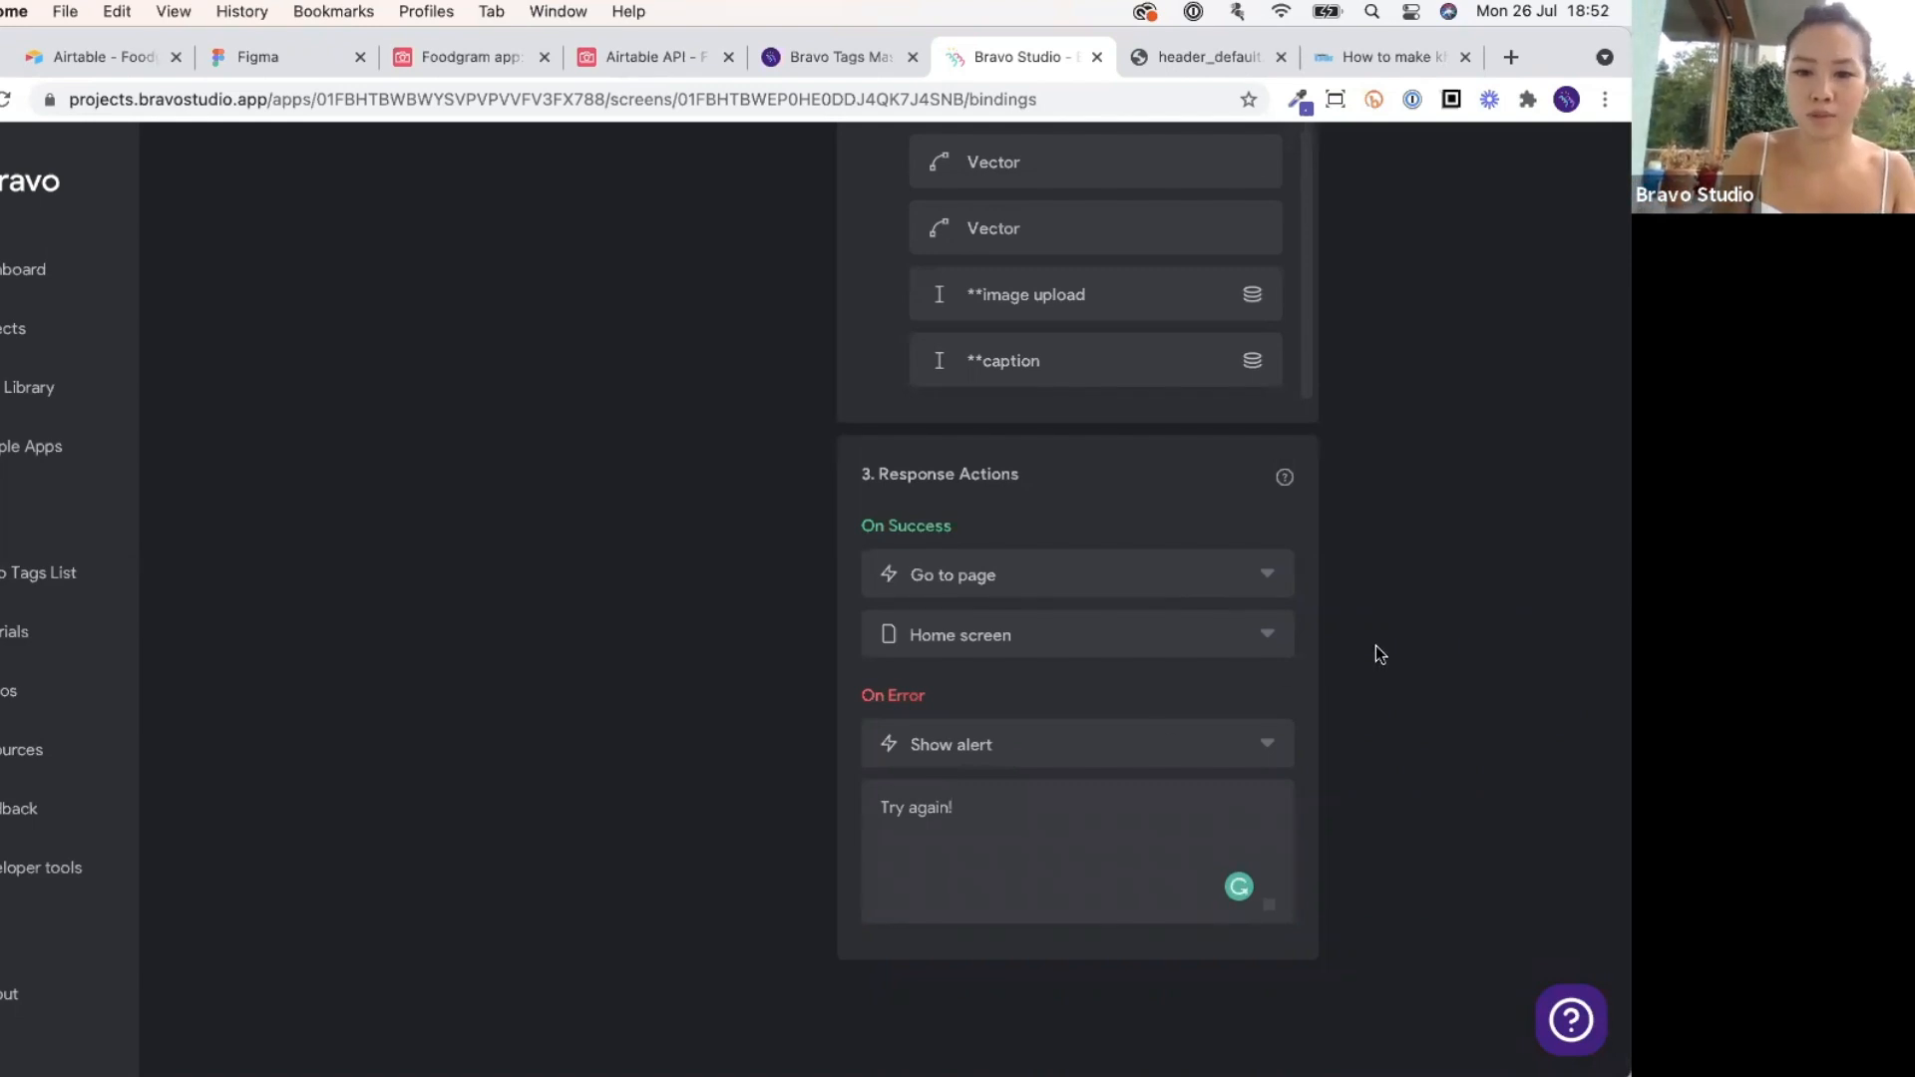
scroll(1376, 646, up, 10)
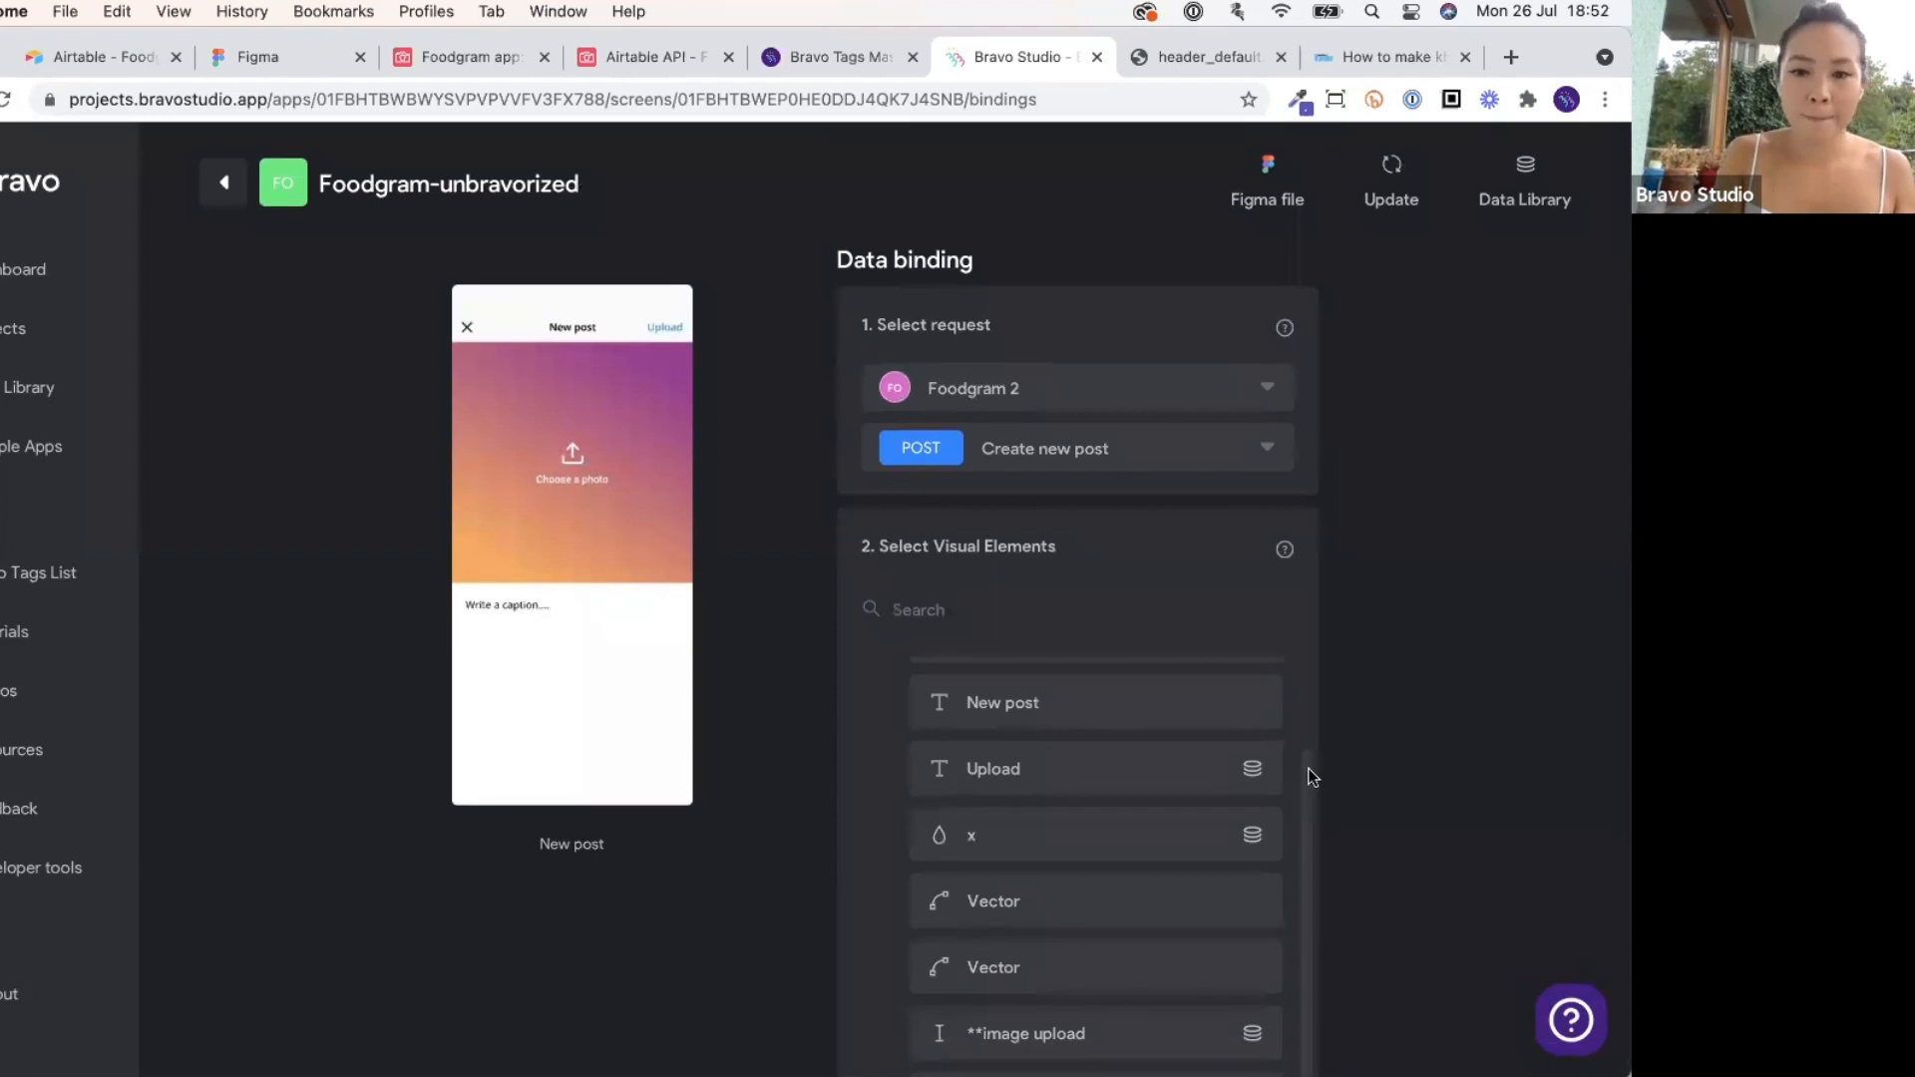
Cancel leaving the Zoom meeting and bring forward the phone mirror showing the 'Yay summer camp!' post.
click(1137, 988)
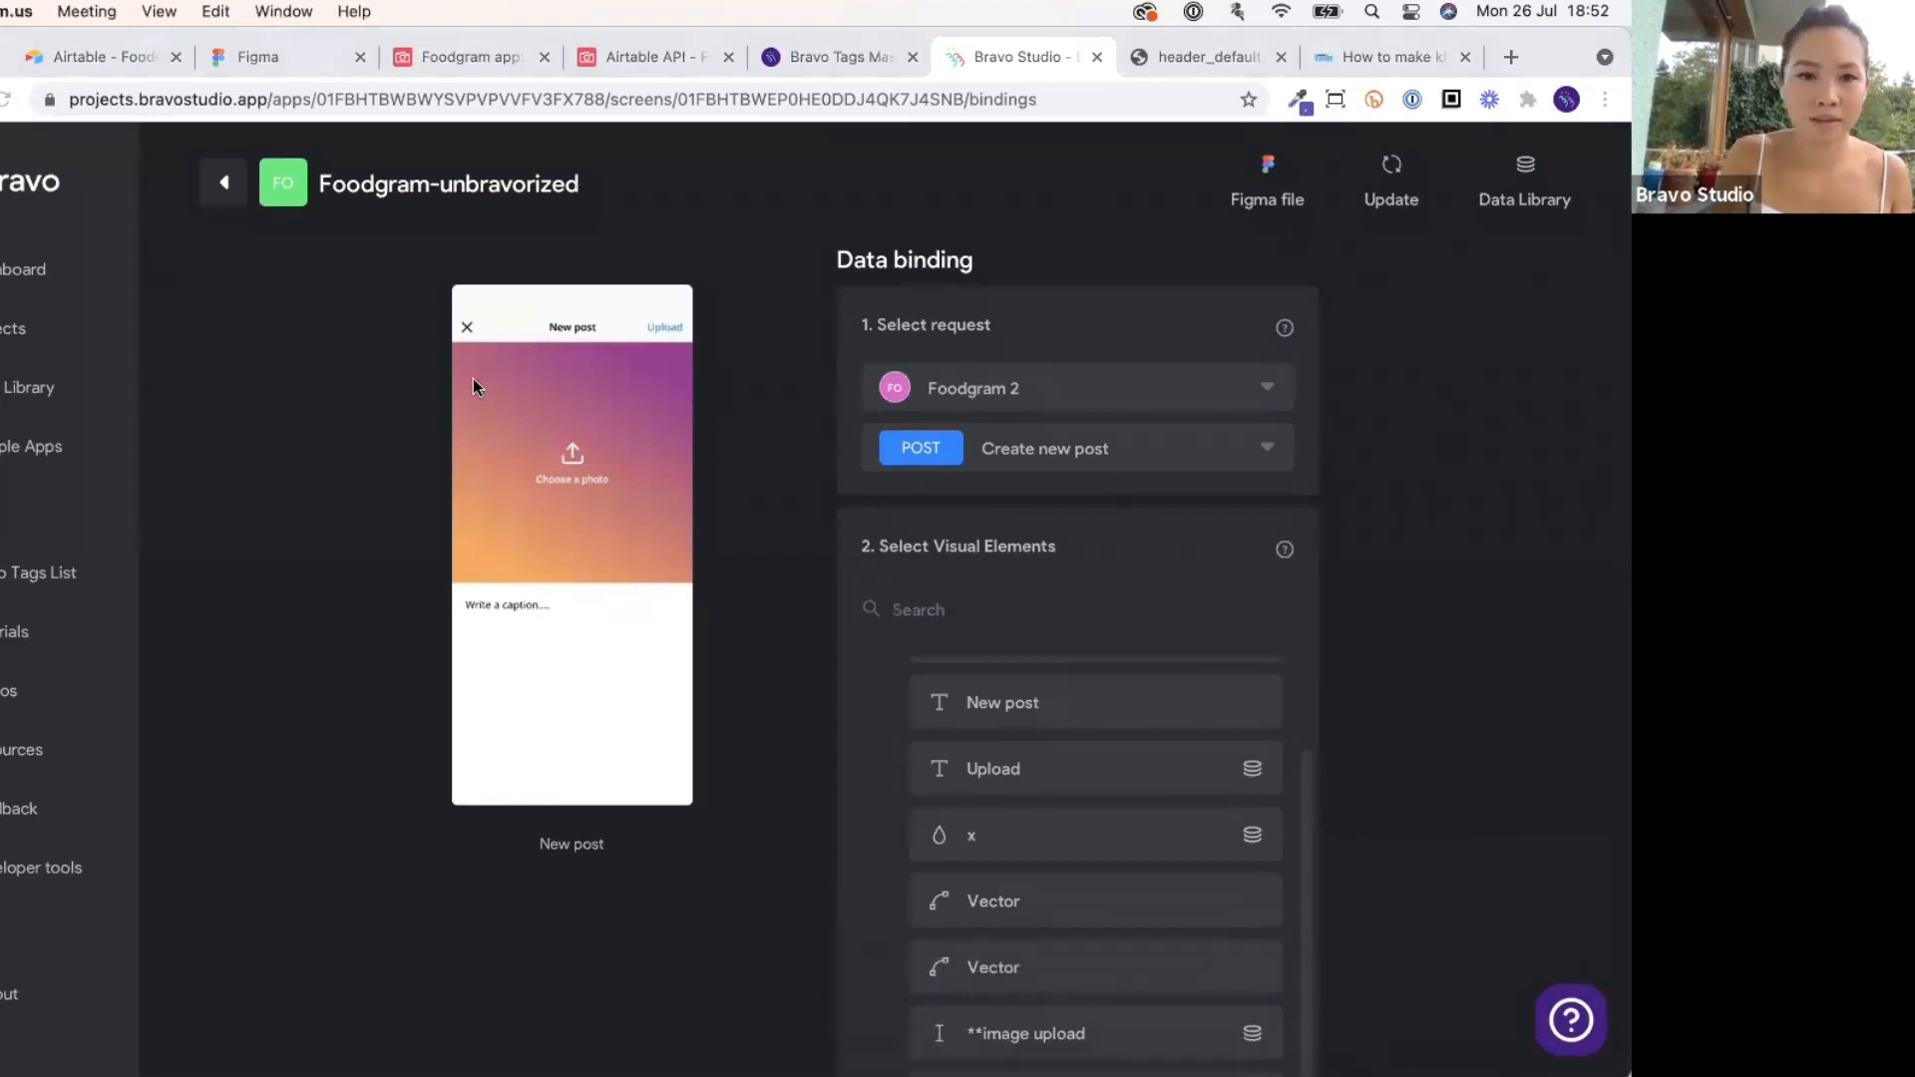
key(super+w)
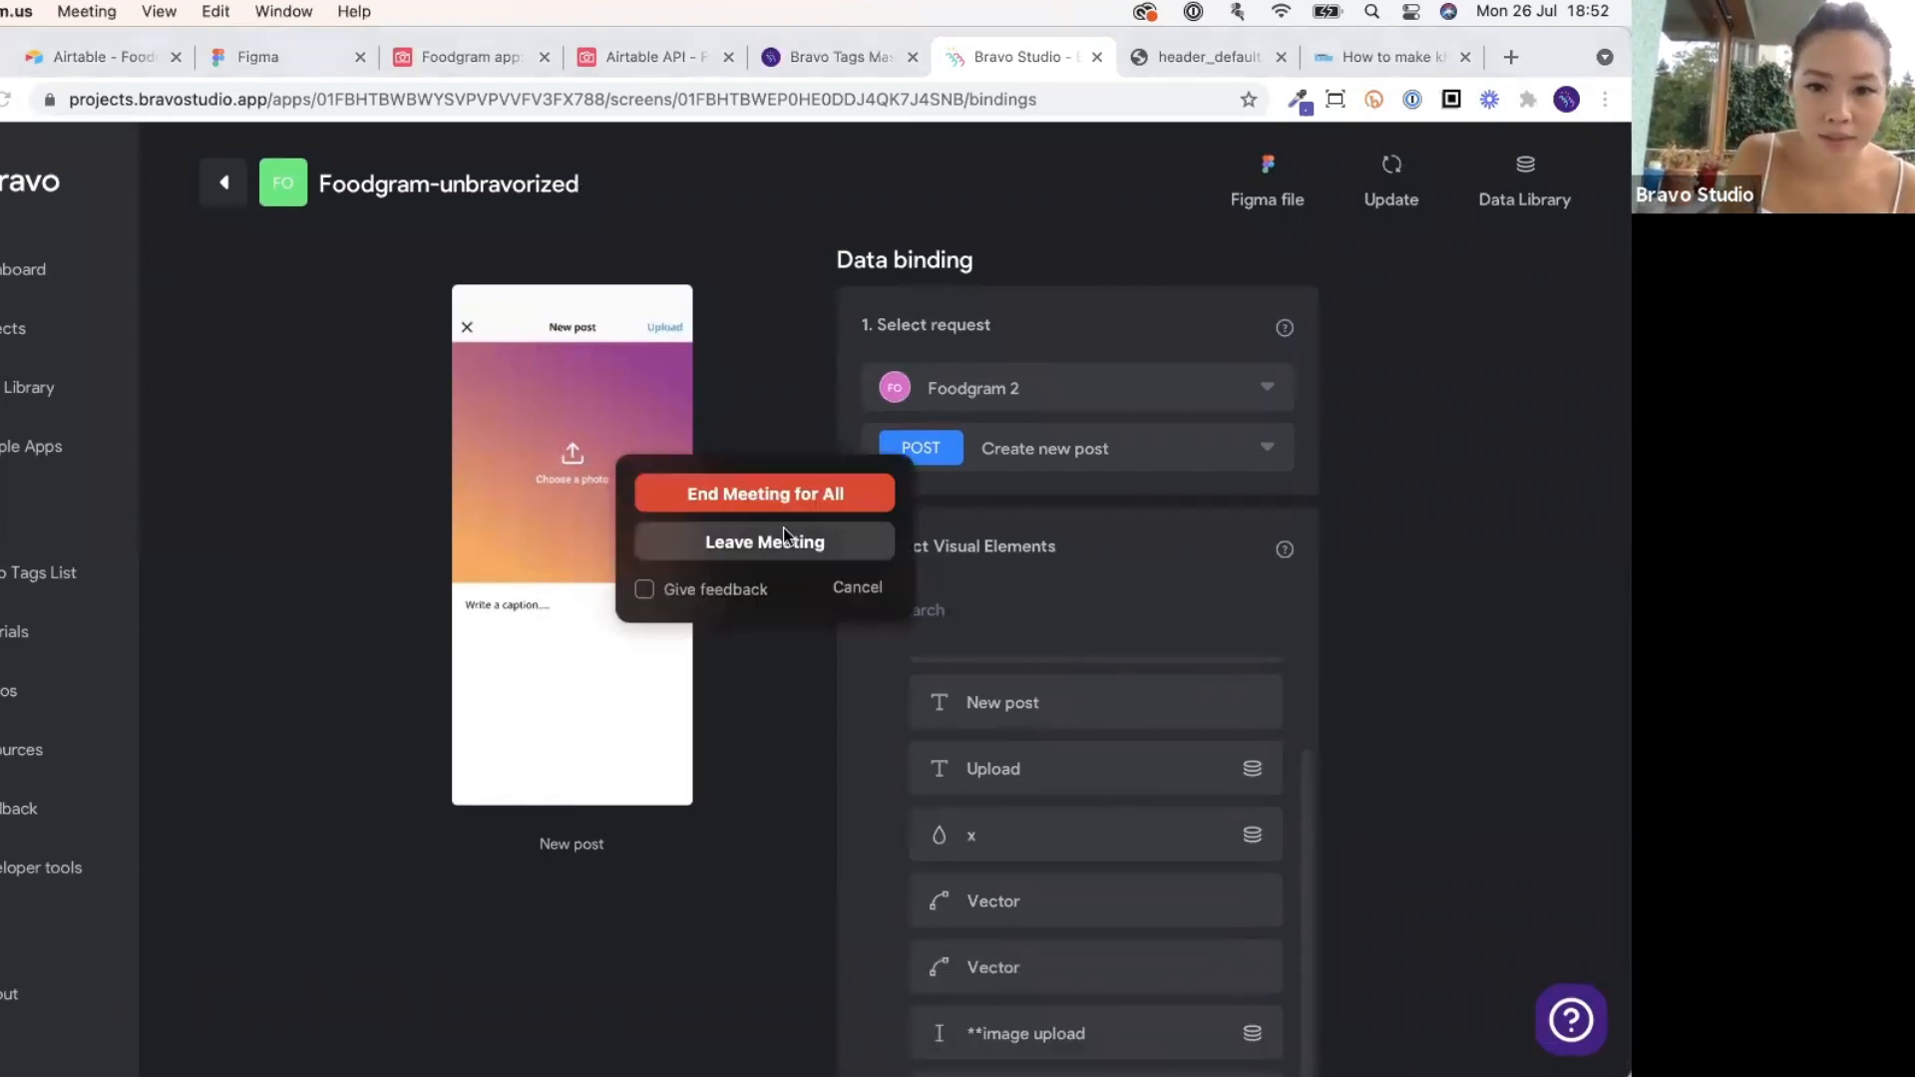
click(857, 586)
click(1075, 1016)
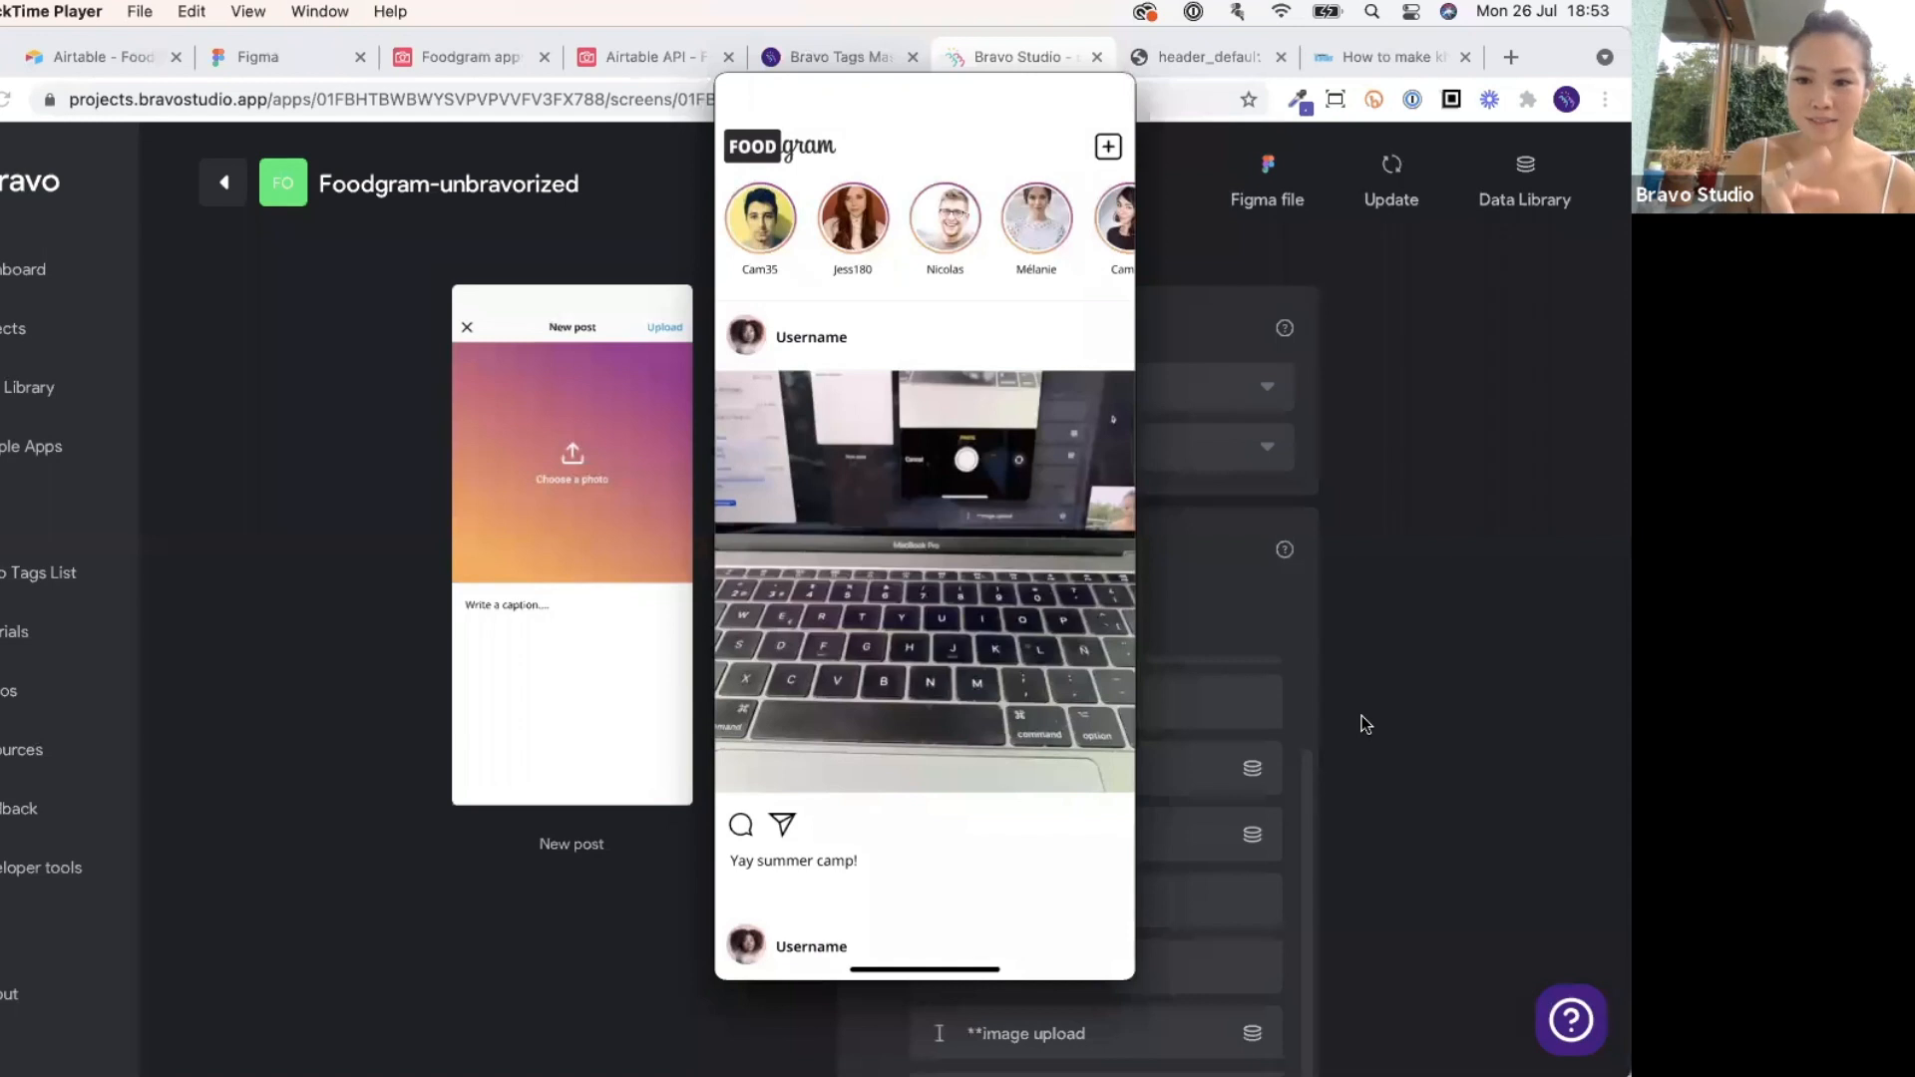
Check the 'Yay summer camp!' row in the Foodgram Airtable base, then return to the Figma file.
click(619, 70)
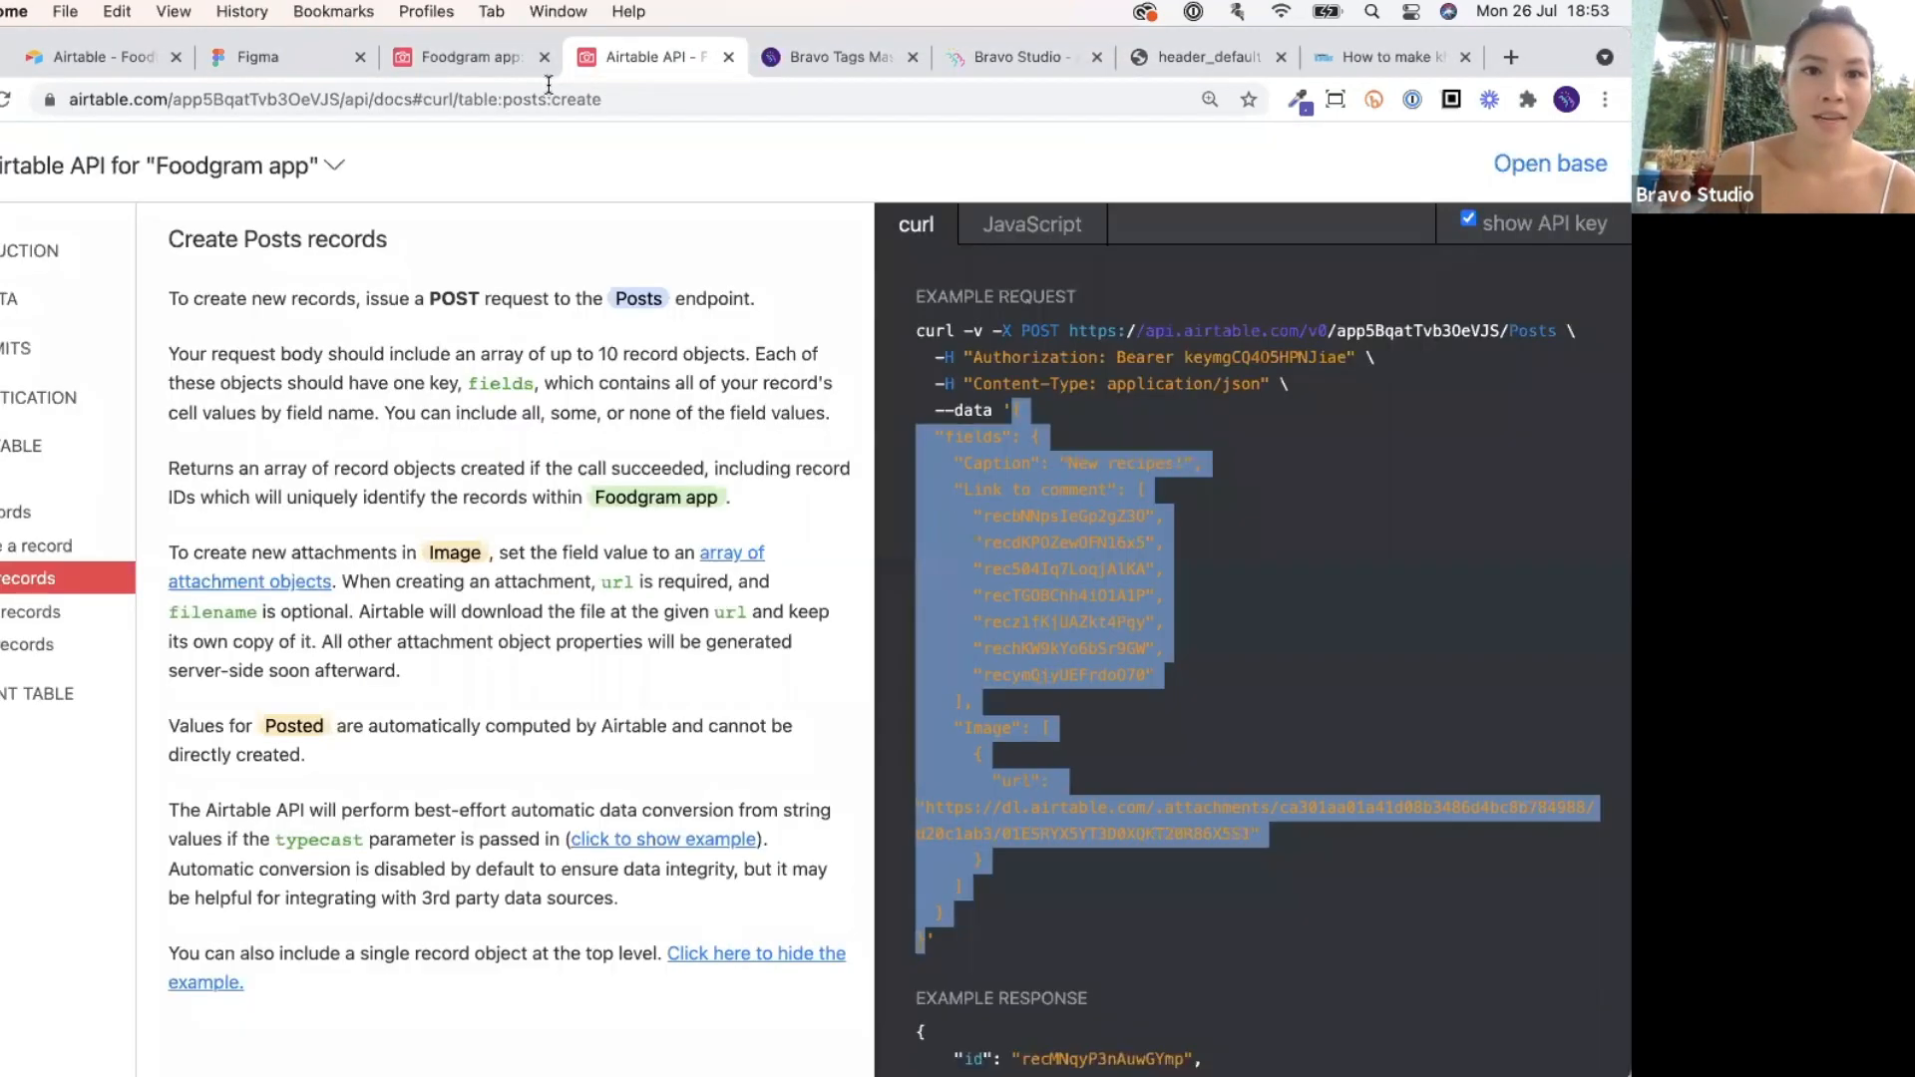
click(439, 72)
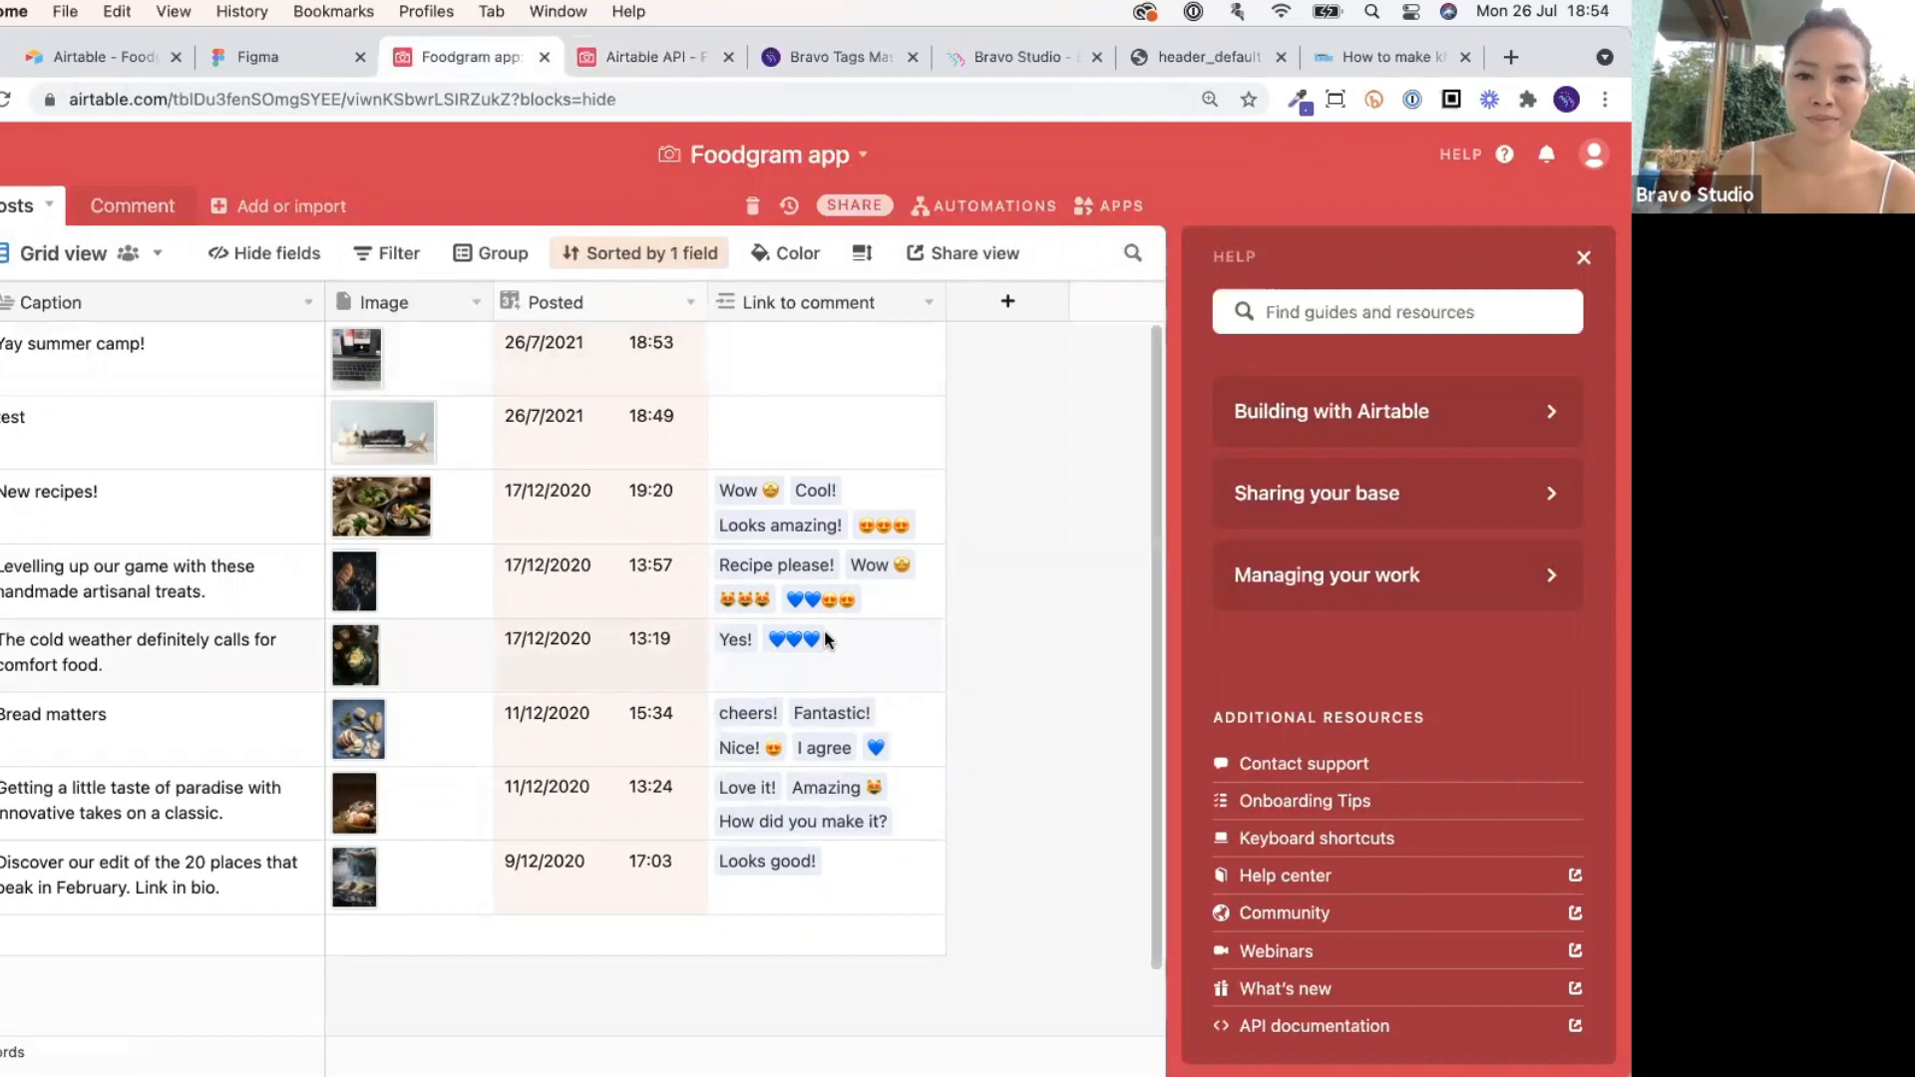
key(ctrl+Up)
click(551, 301)
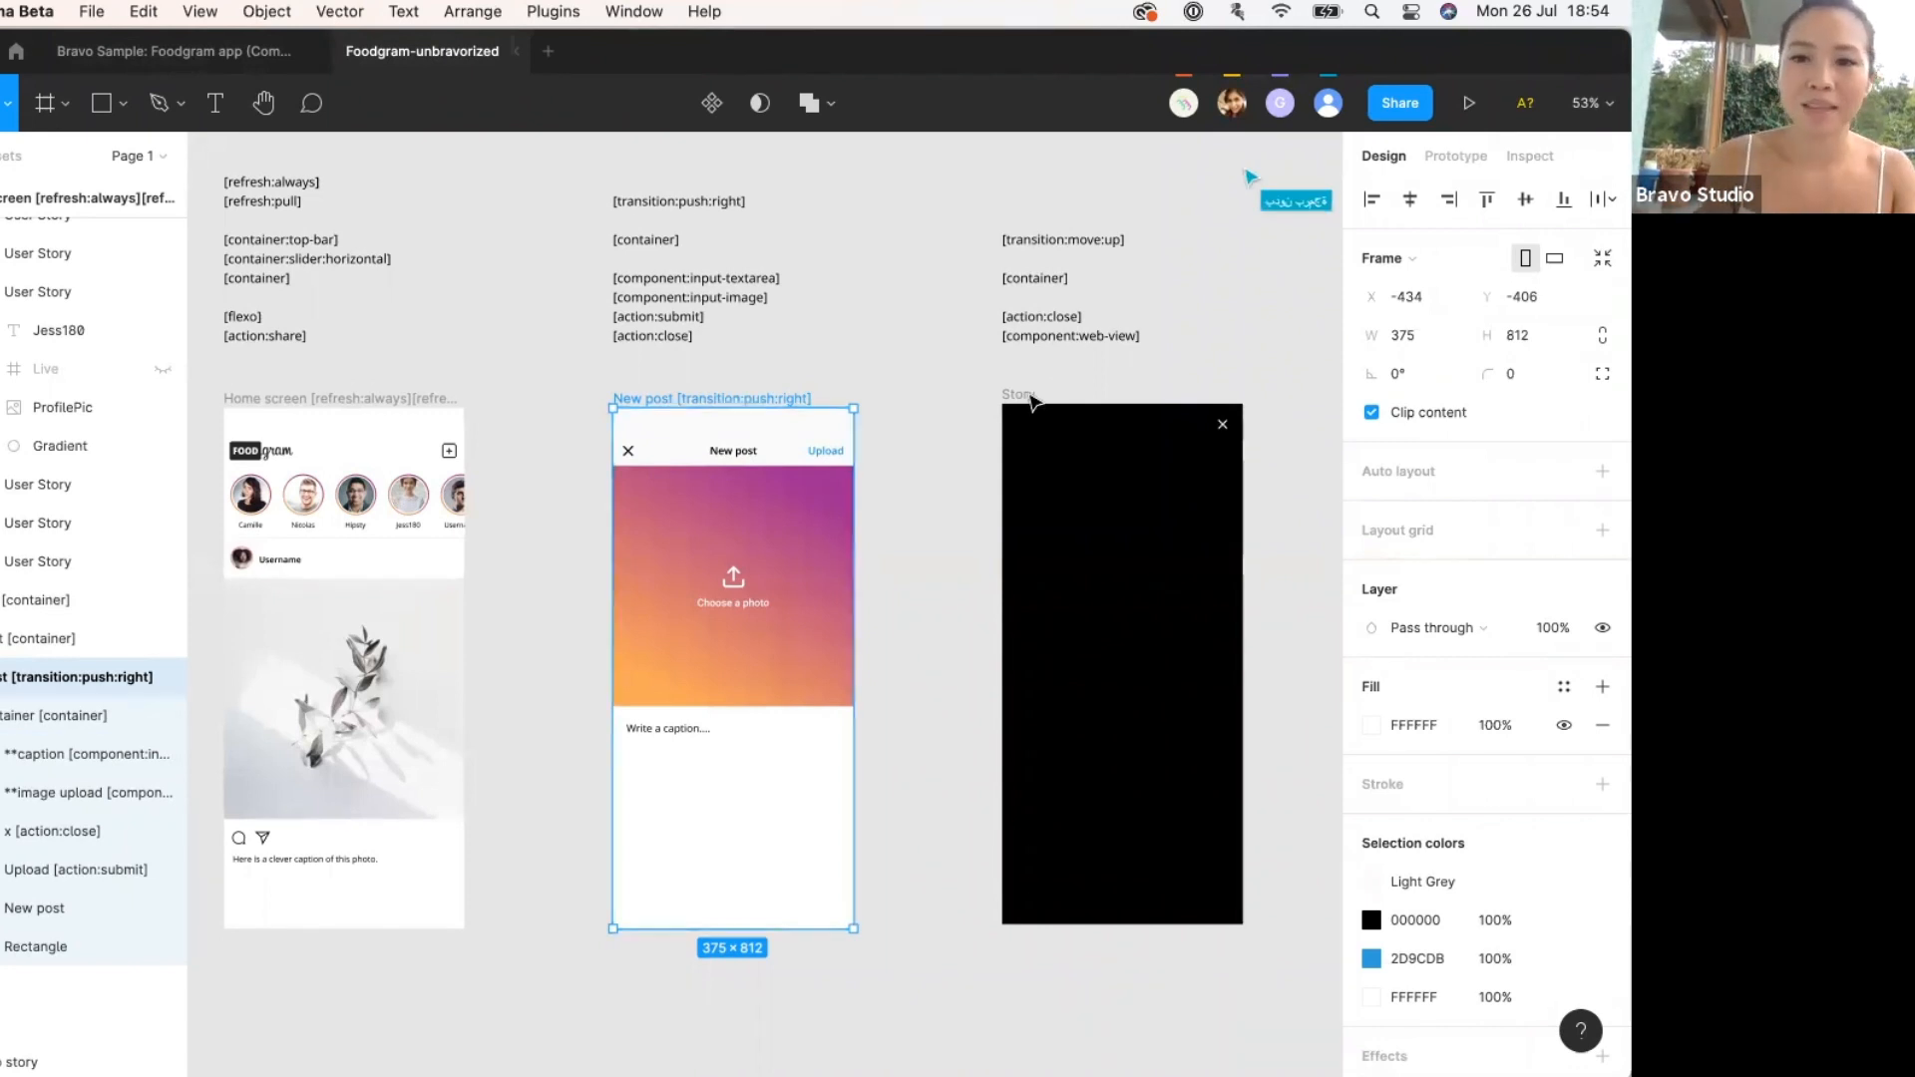
click(1022, 397)
scroll(896, 541, down, 2)
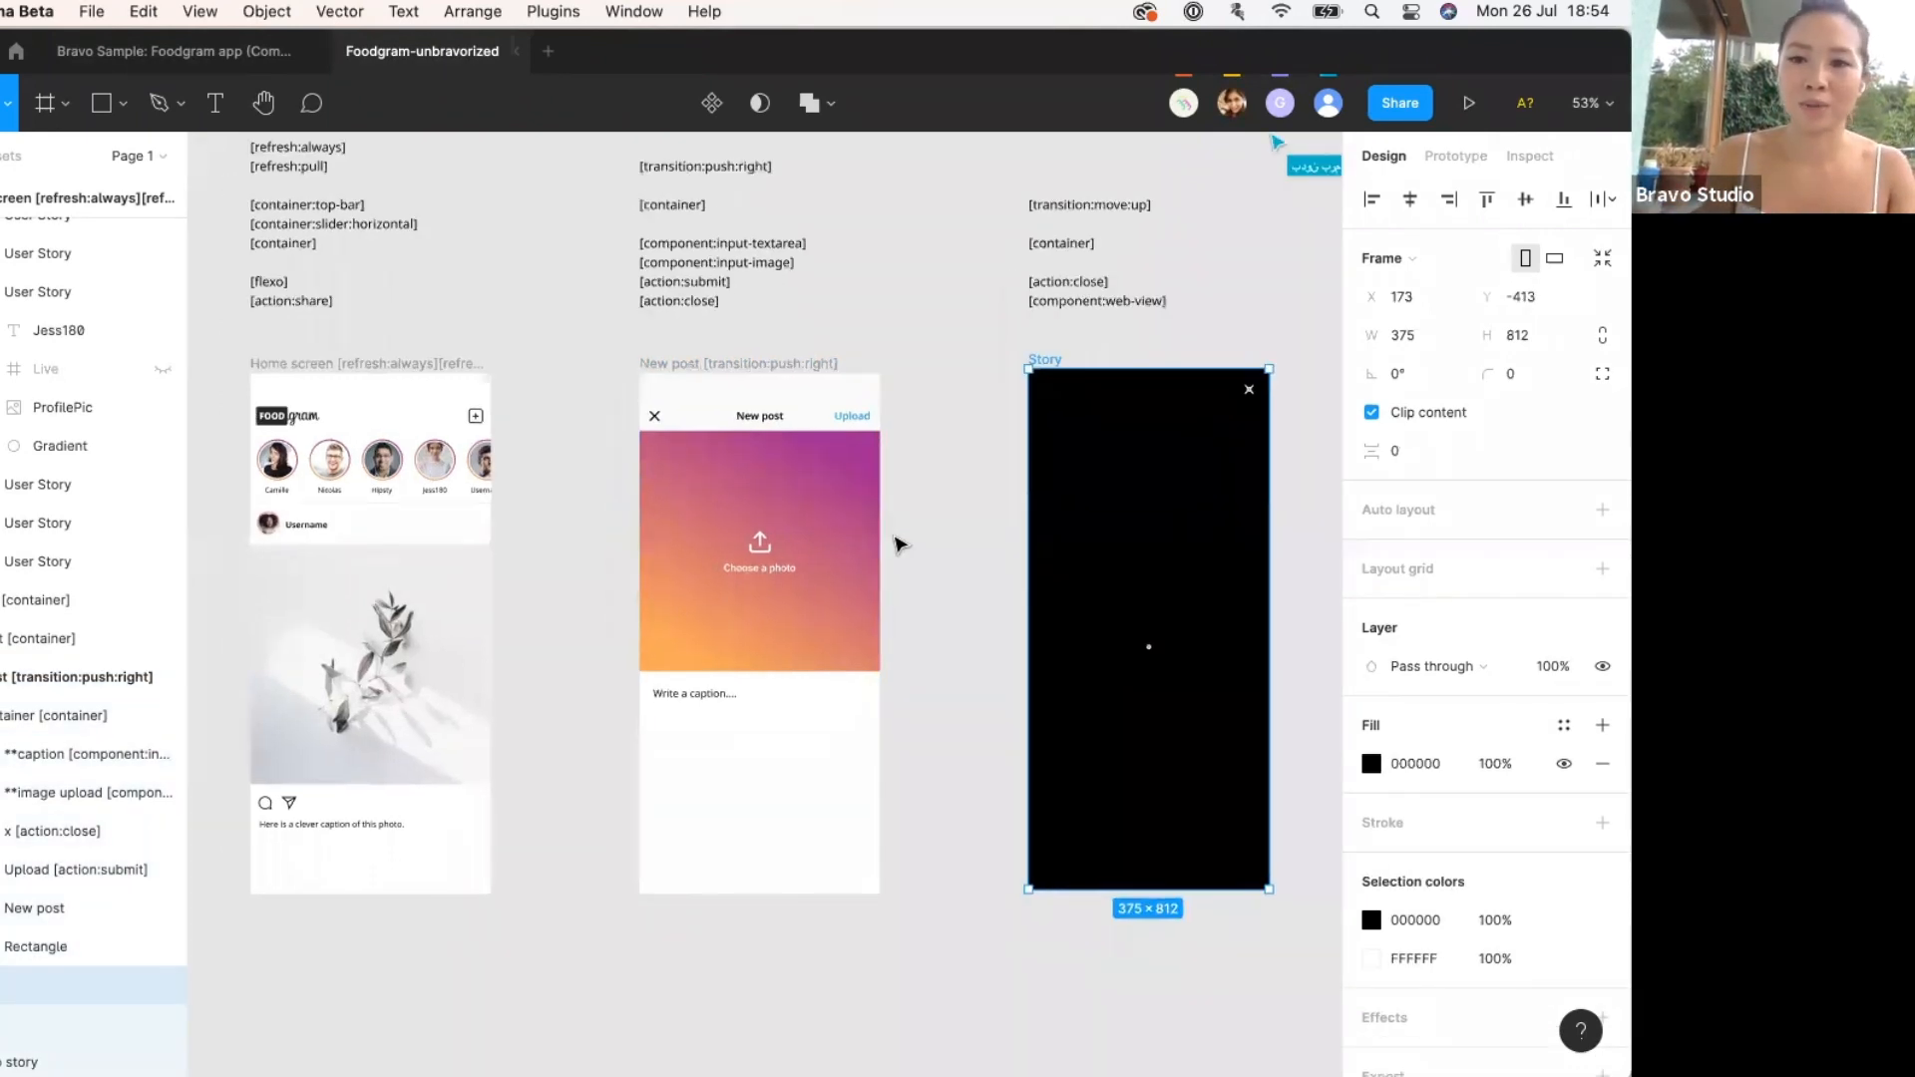
scroll(1063, 484, up, 3)
scroll(1060, 483, down, 4)
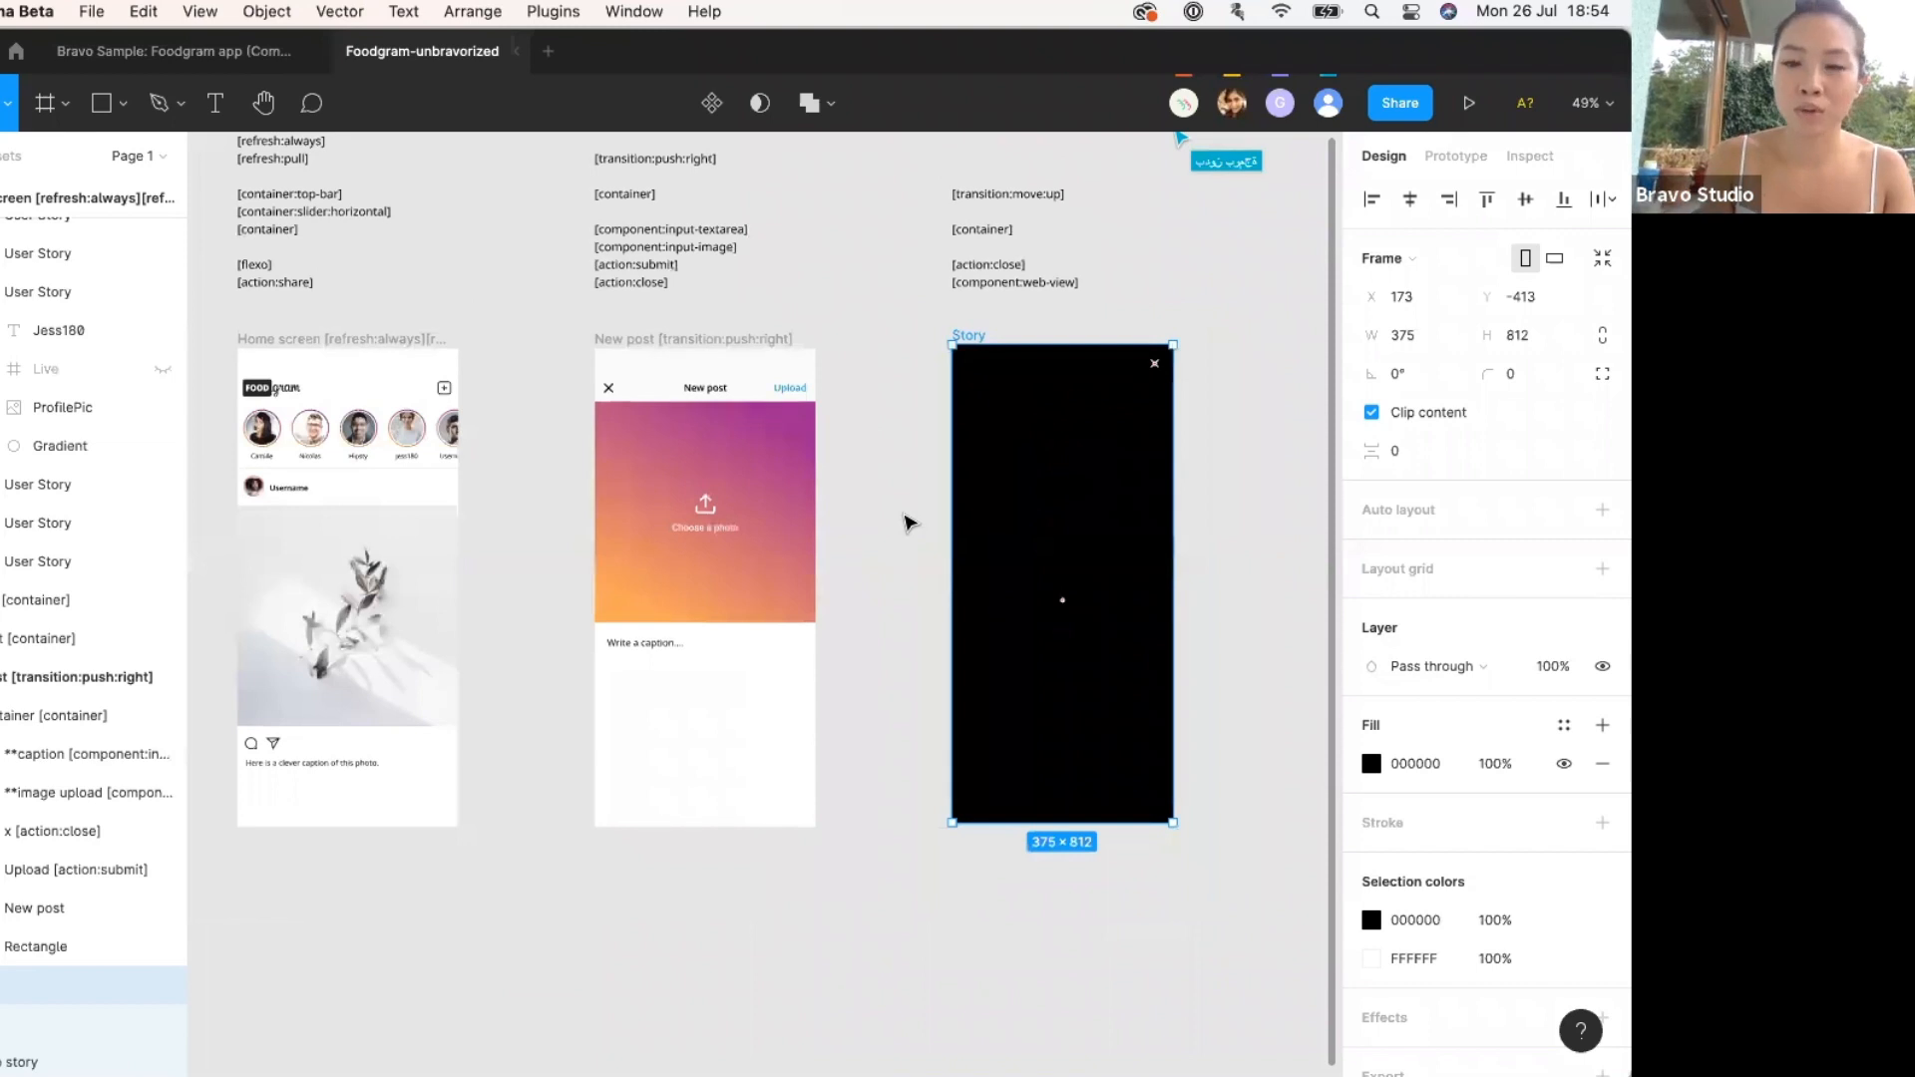
scroll(904, 520, right, 2)
scroll(904, 521, up, 1)
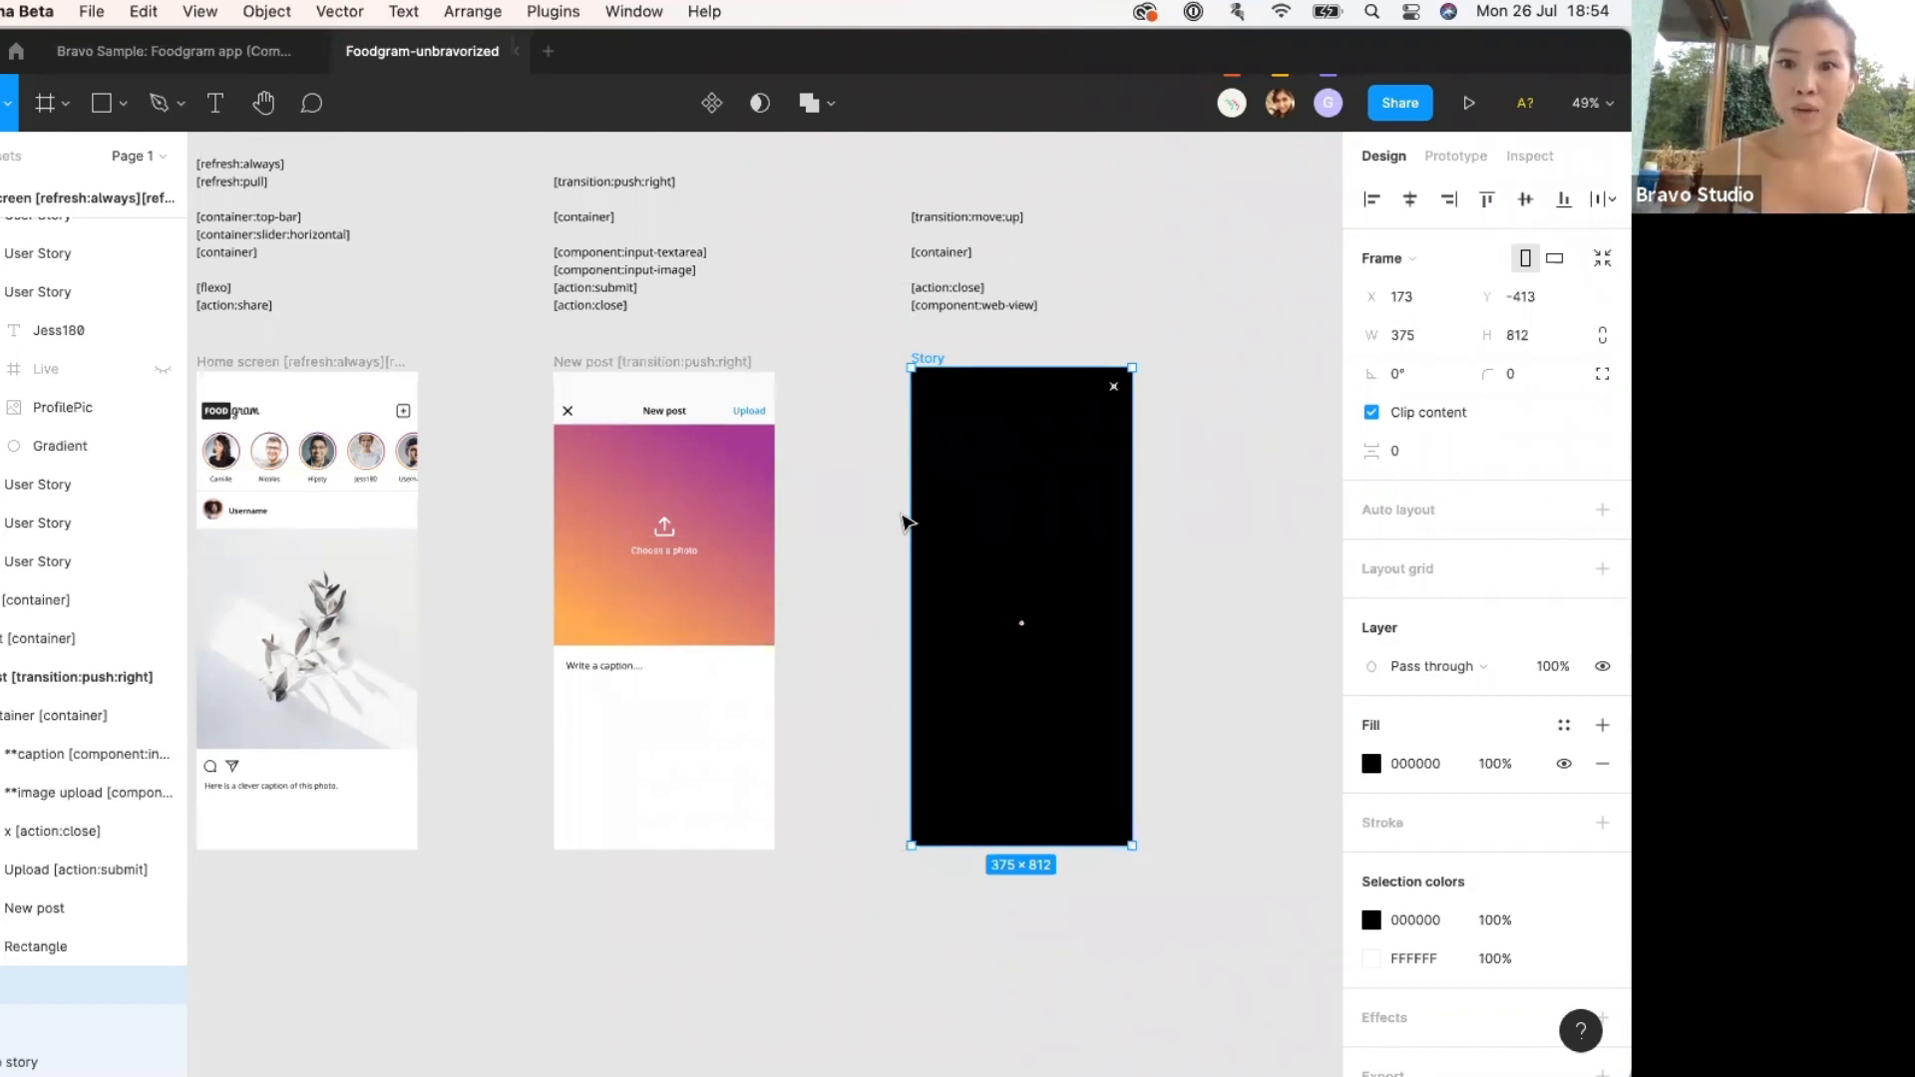
scroll(902, 521, left, 3)
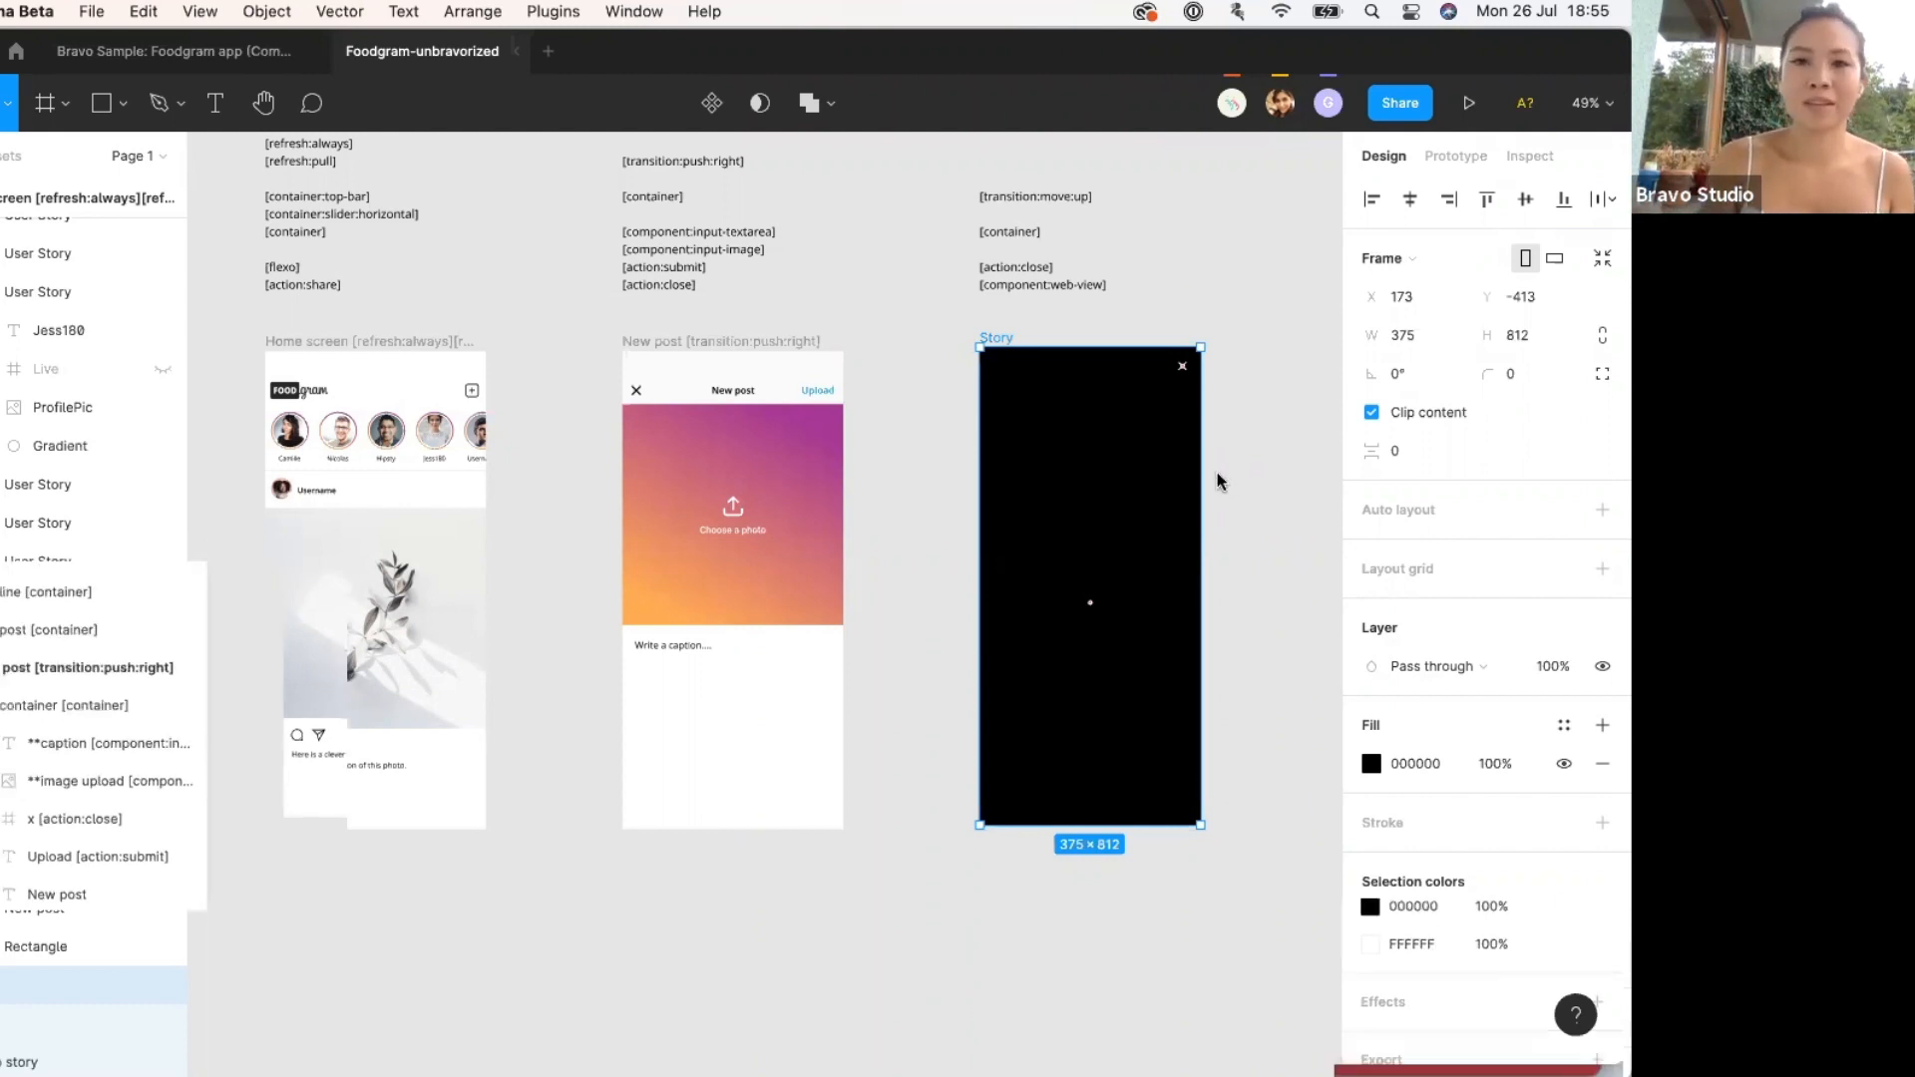
key(ctrl+Up)
Open the How to Make Khandvi web story, select its URL, and advance three slides to gram-flour mixing.
click(594, 623)
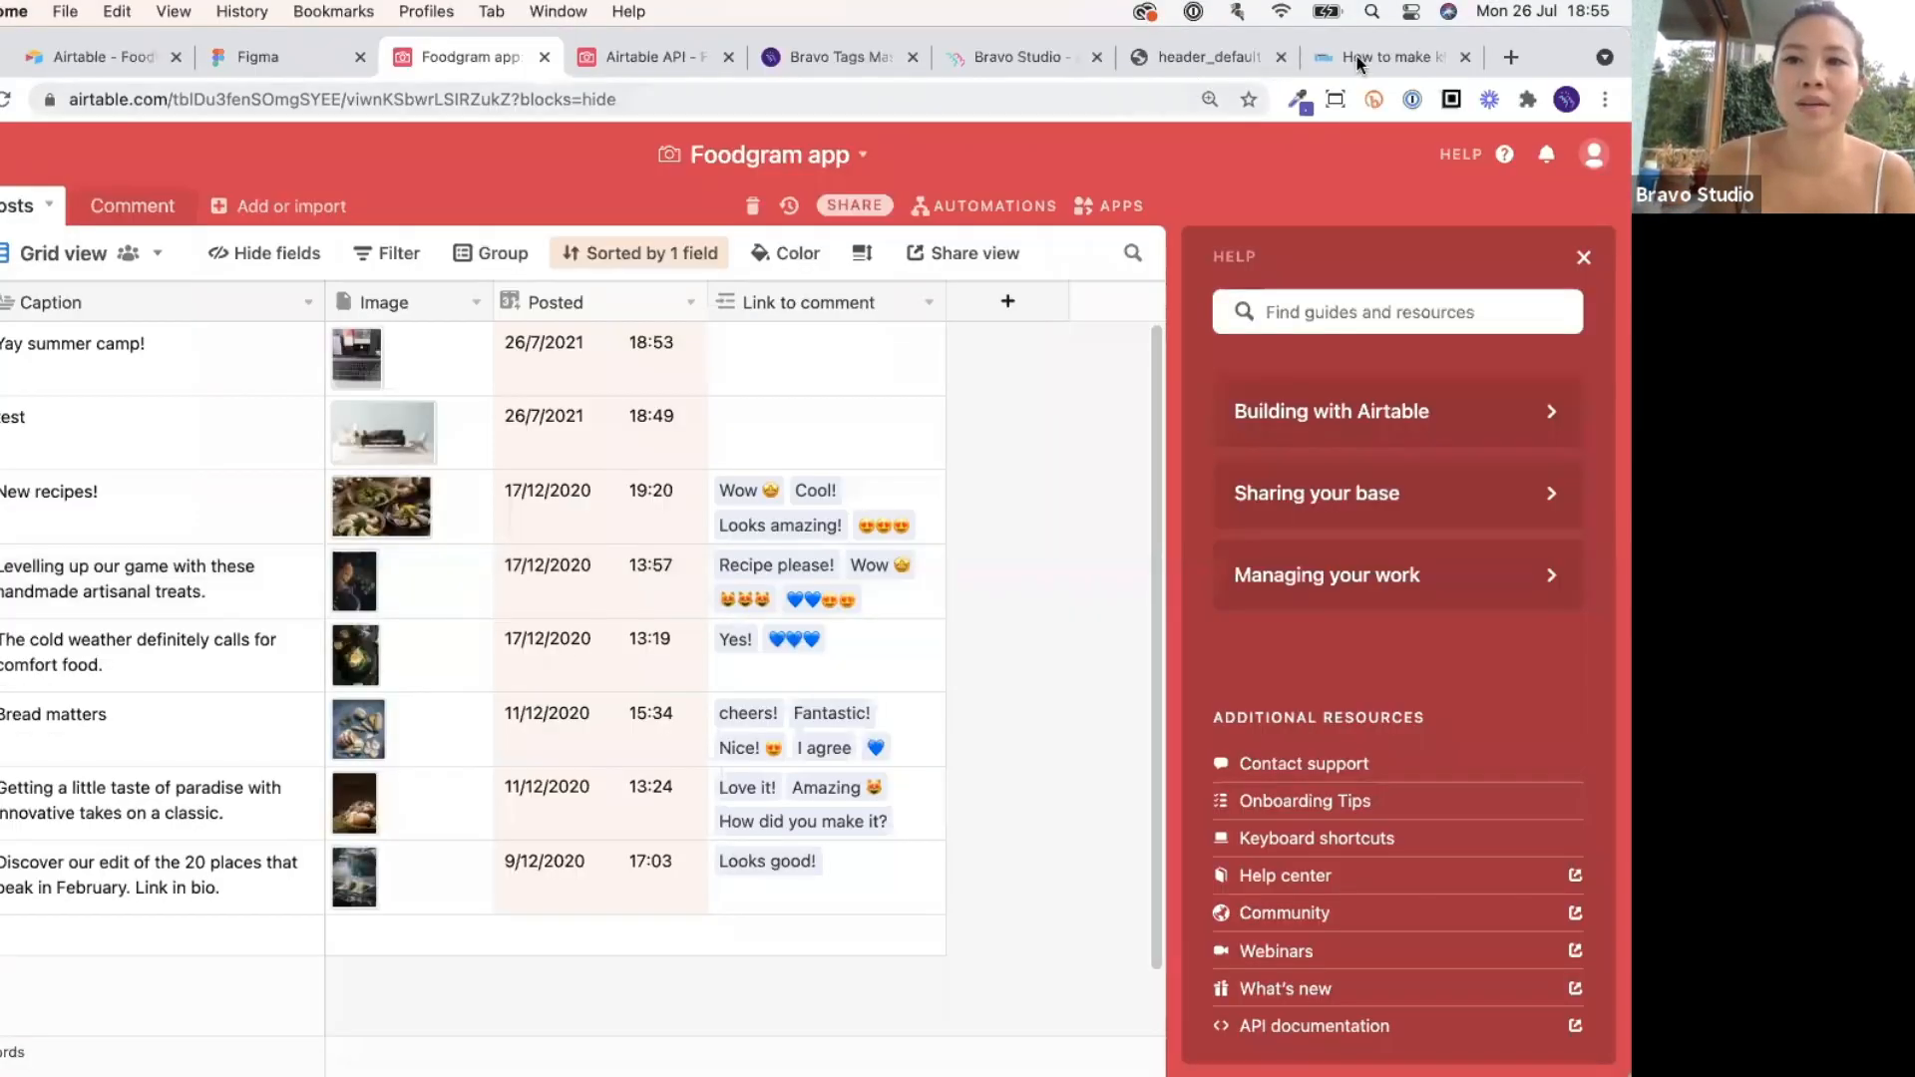
click(1357, 55)
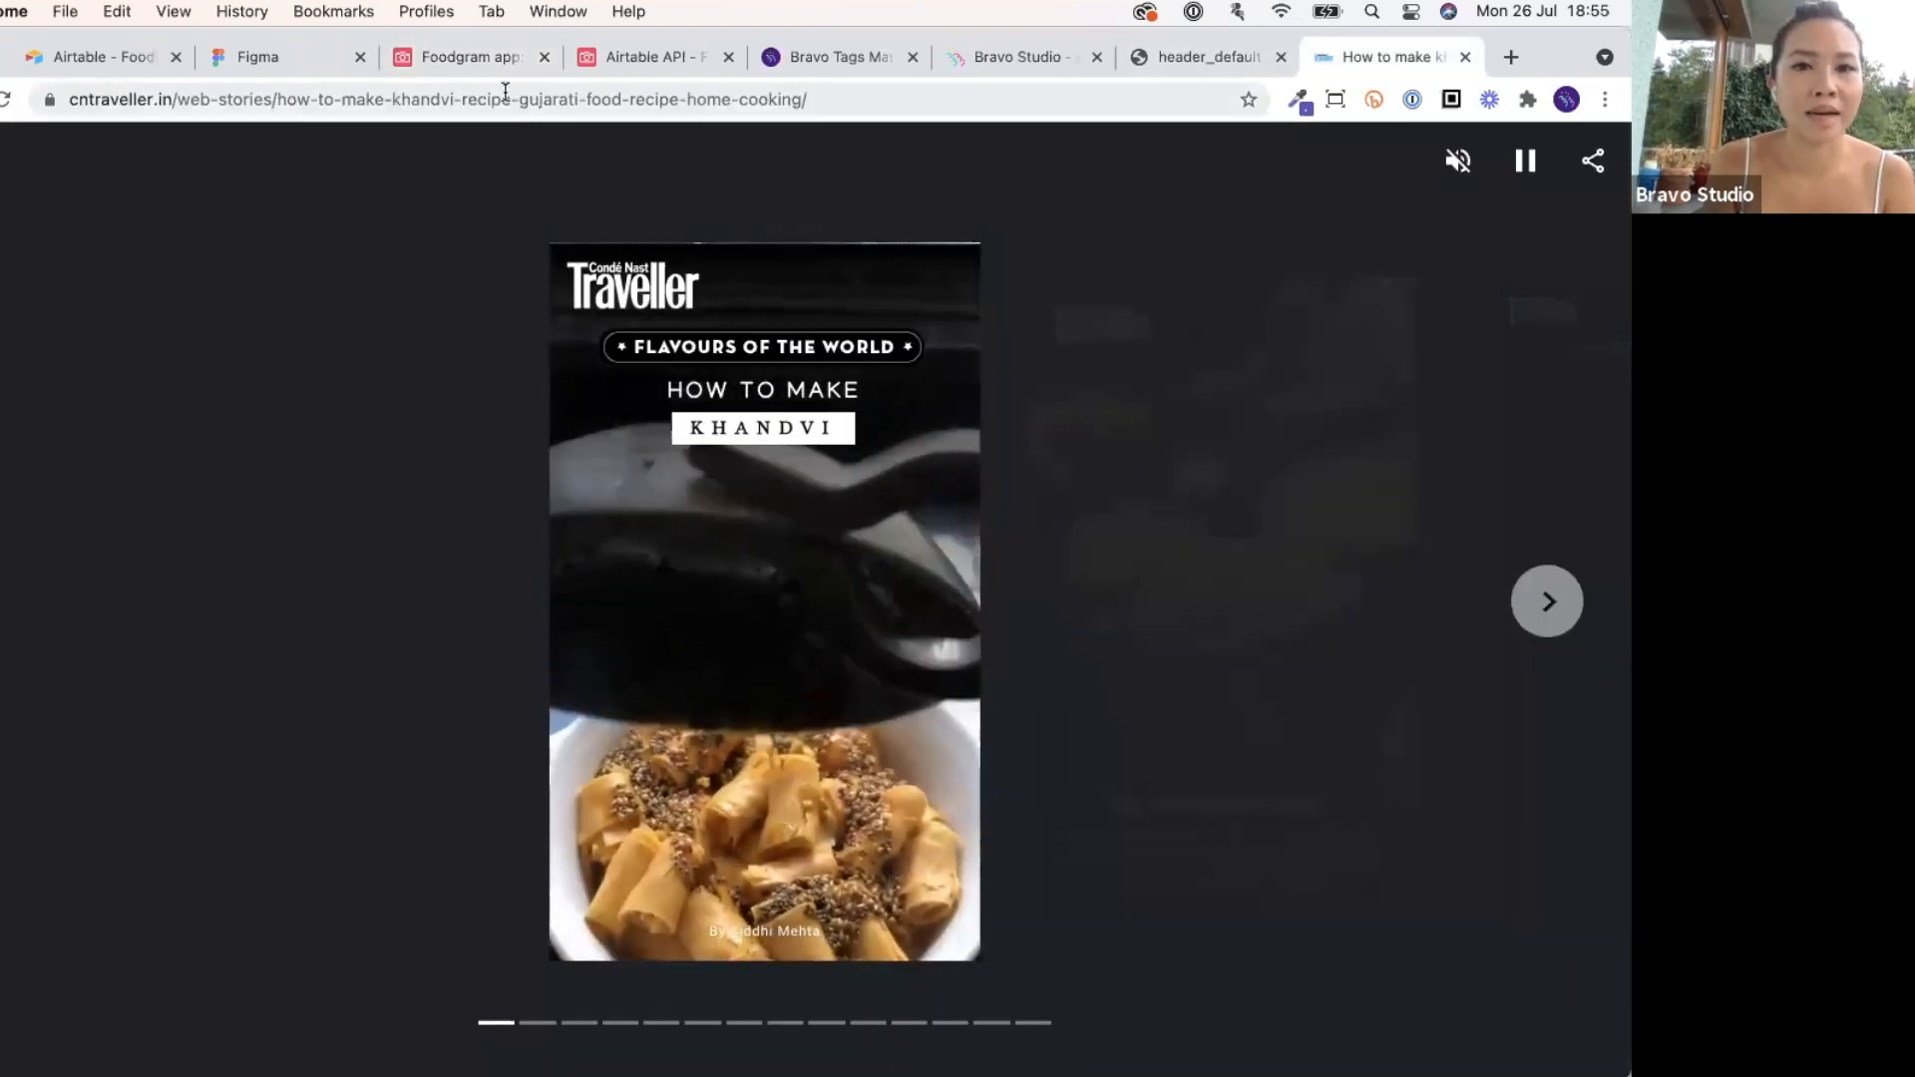
click(1023, 99)
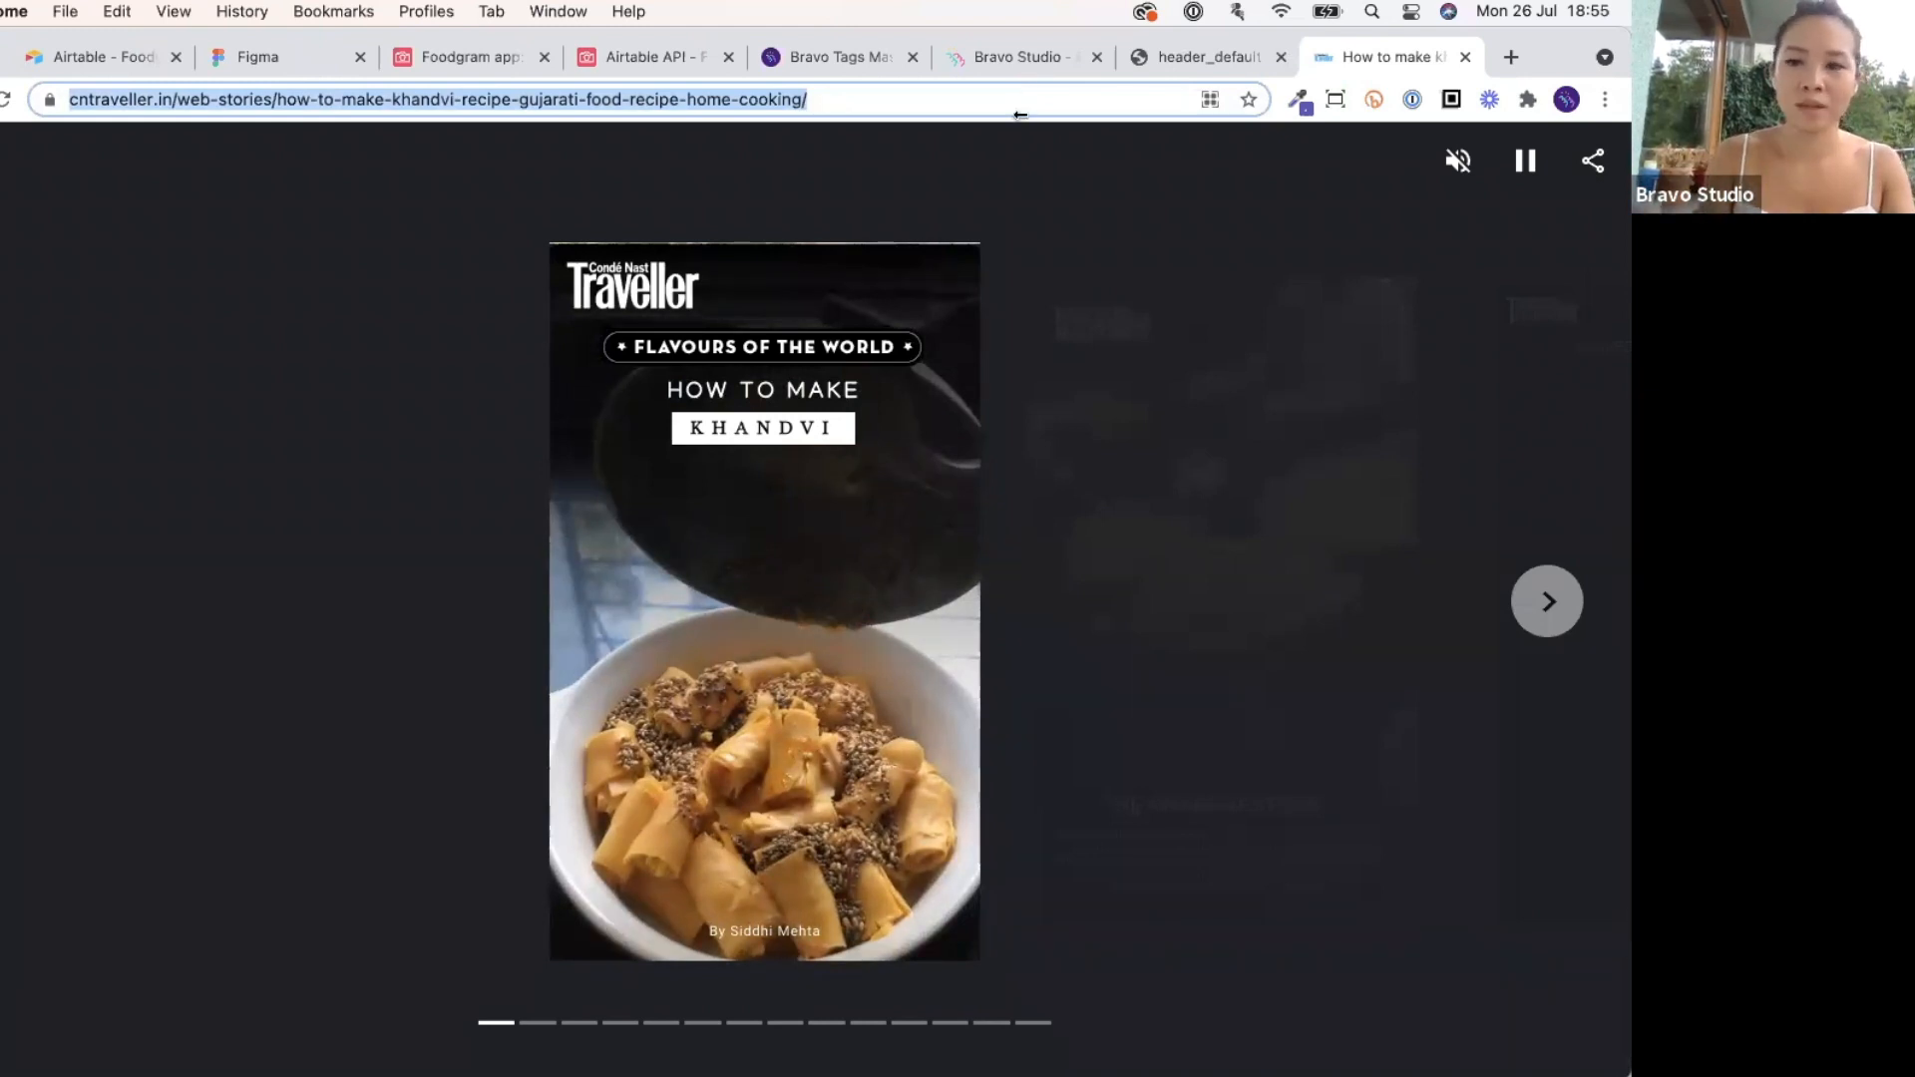
click(1544, 611)
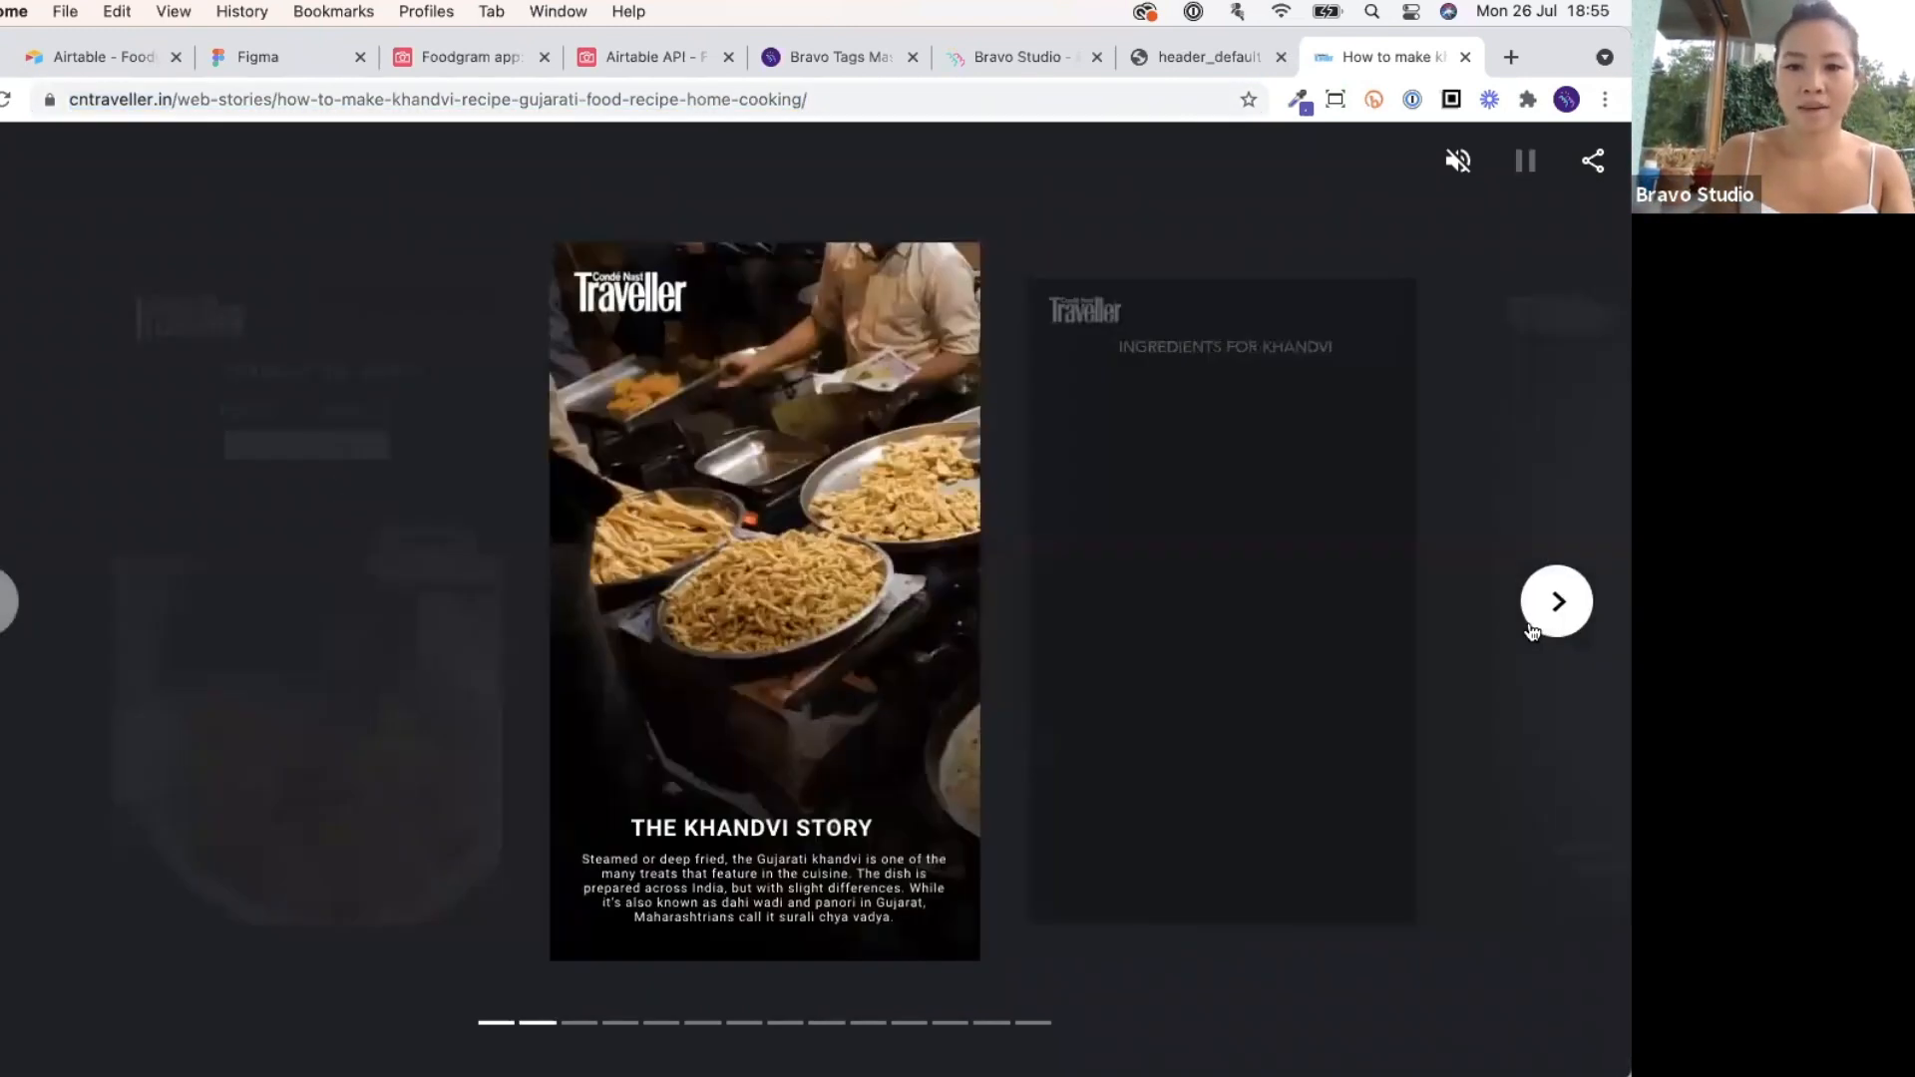
click(1531, 627)
click(1531, 627)
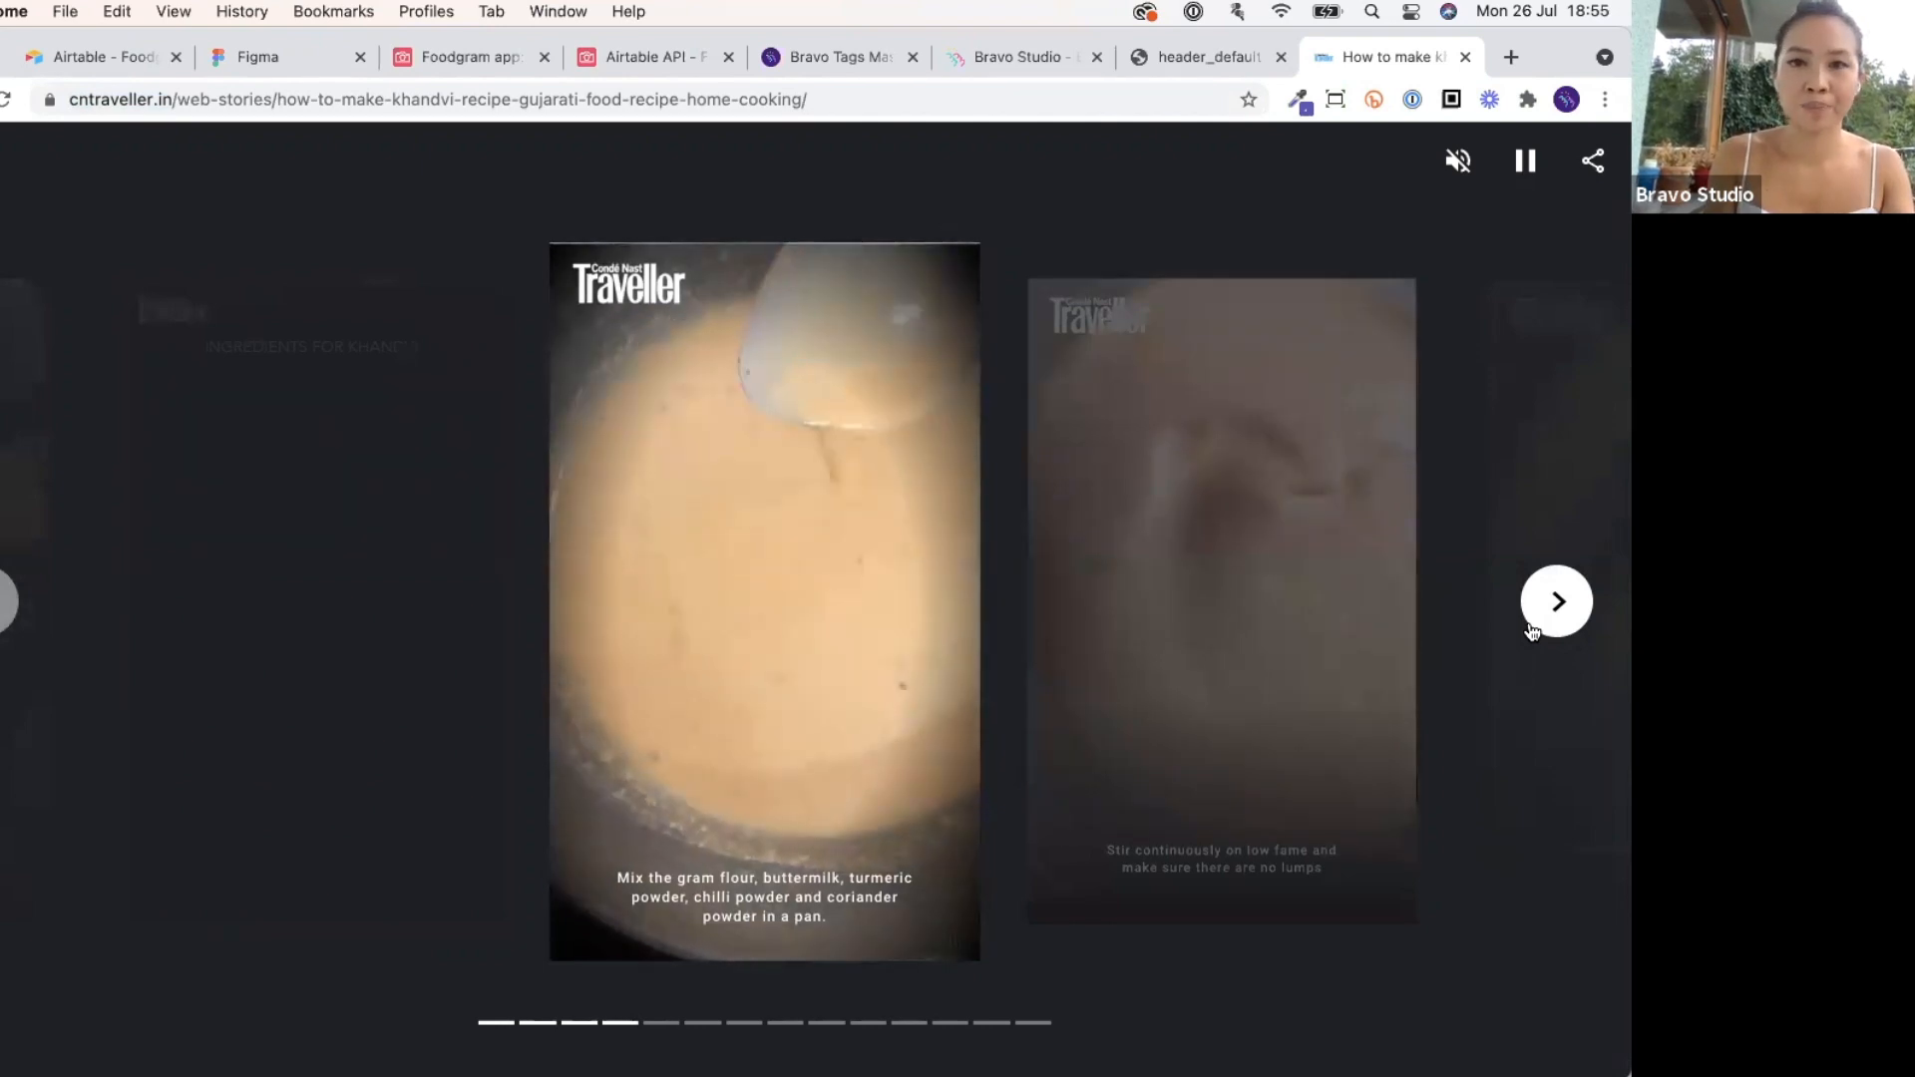
key(ctrl+Up)
Rename the Story screen's large rectangle layer to 'web story [component:web-view]'.
click(303, 370)
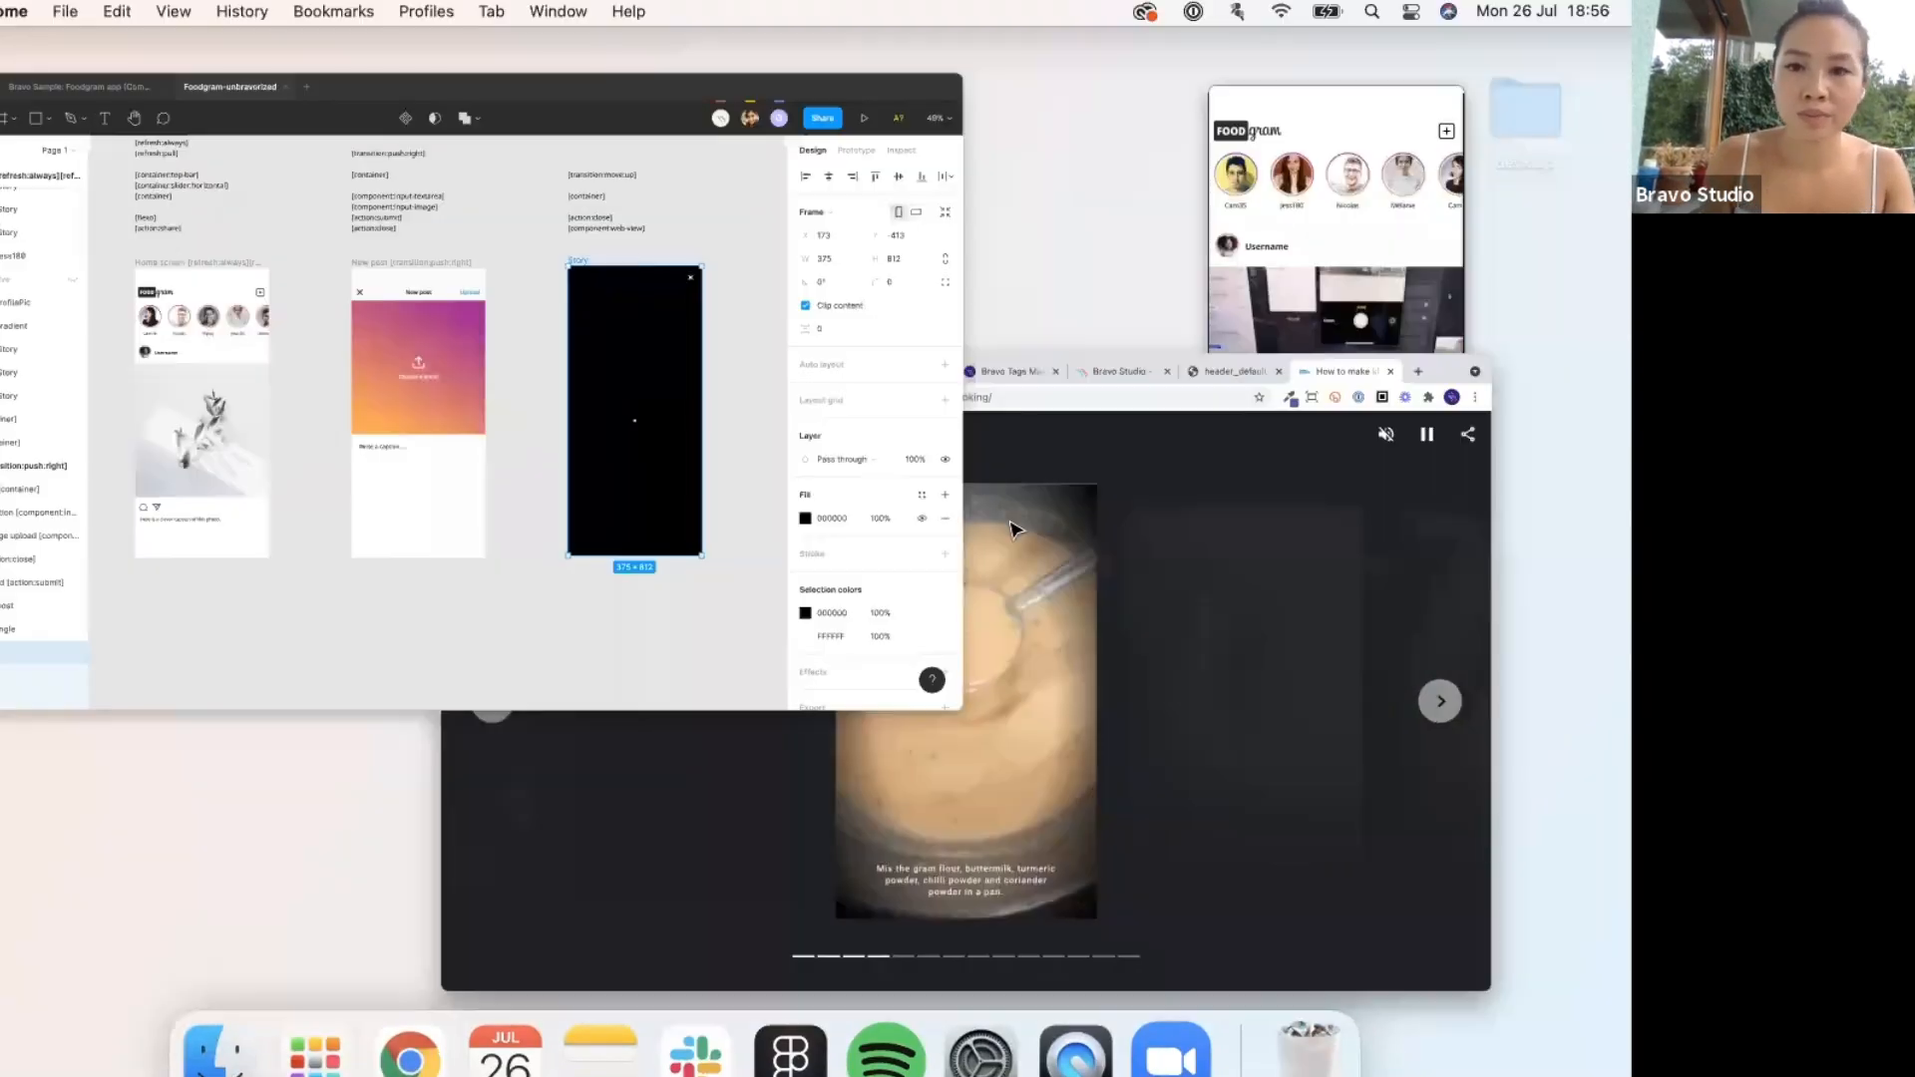
scroll(1013, 528, up, 3)
scroll(825, 509, up, 1)
scroll(825, 509, down, 3)
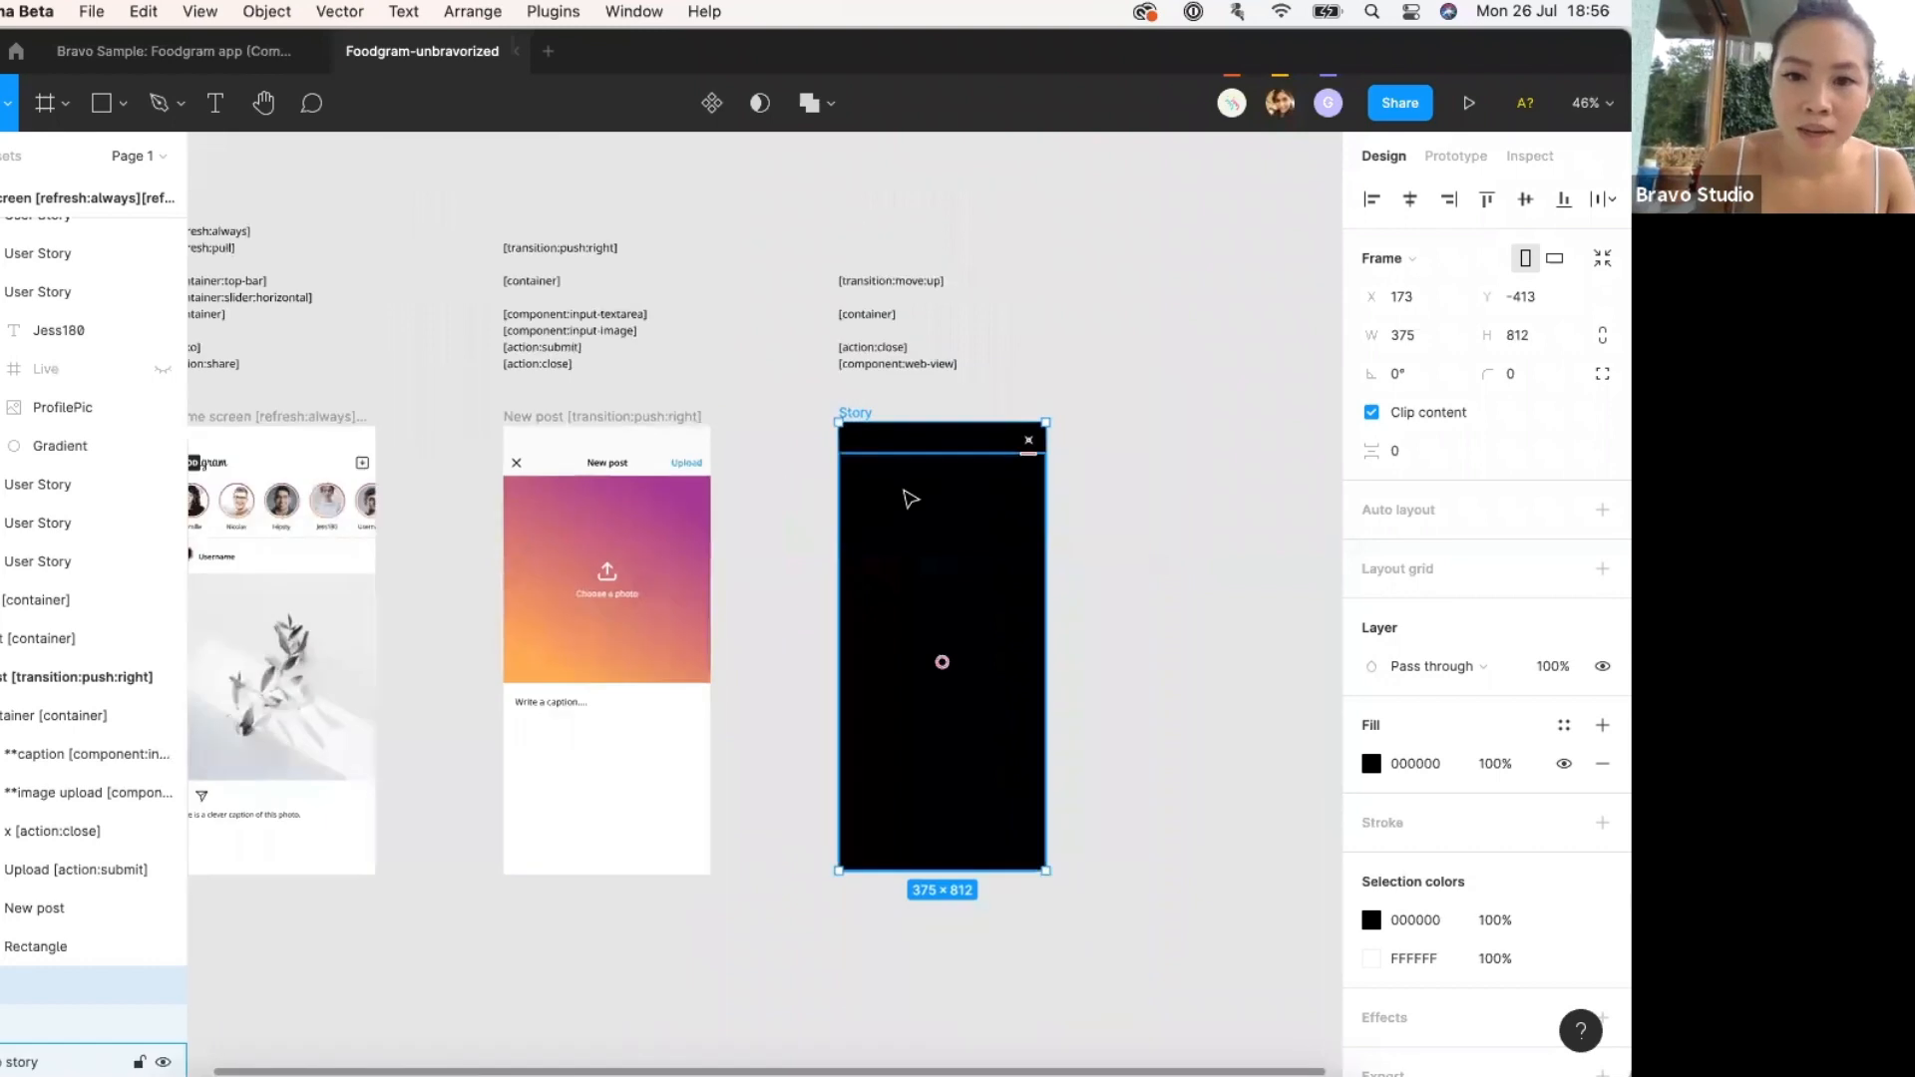
click(906, 496)
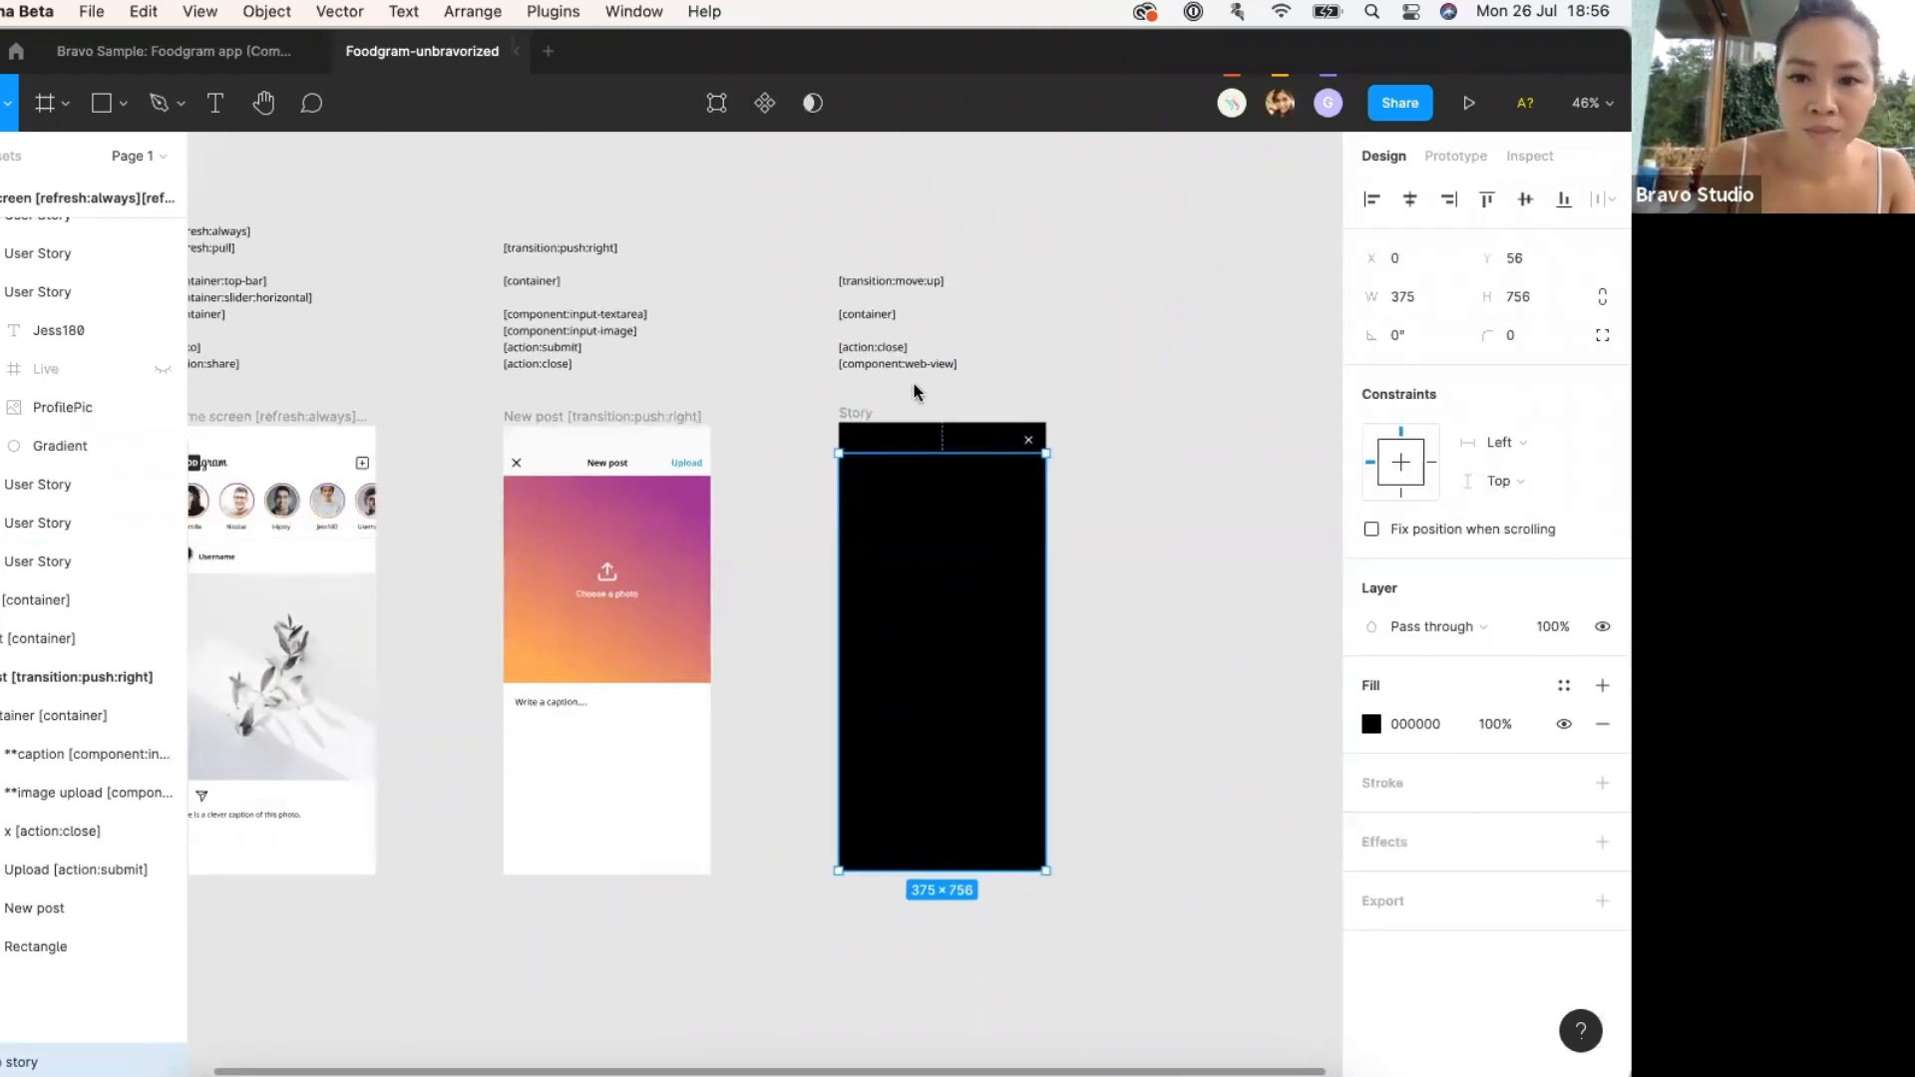
scroll(915, 391, up, 2)
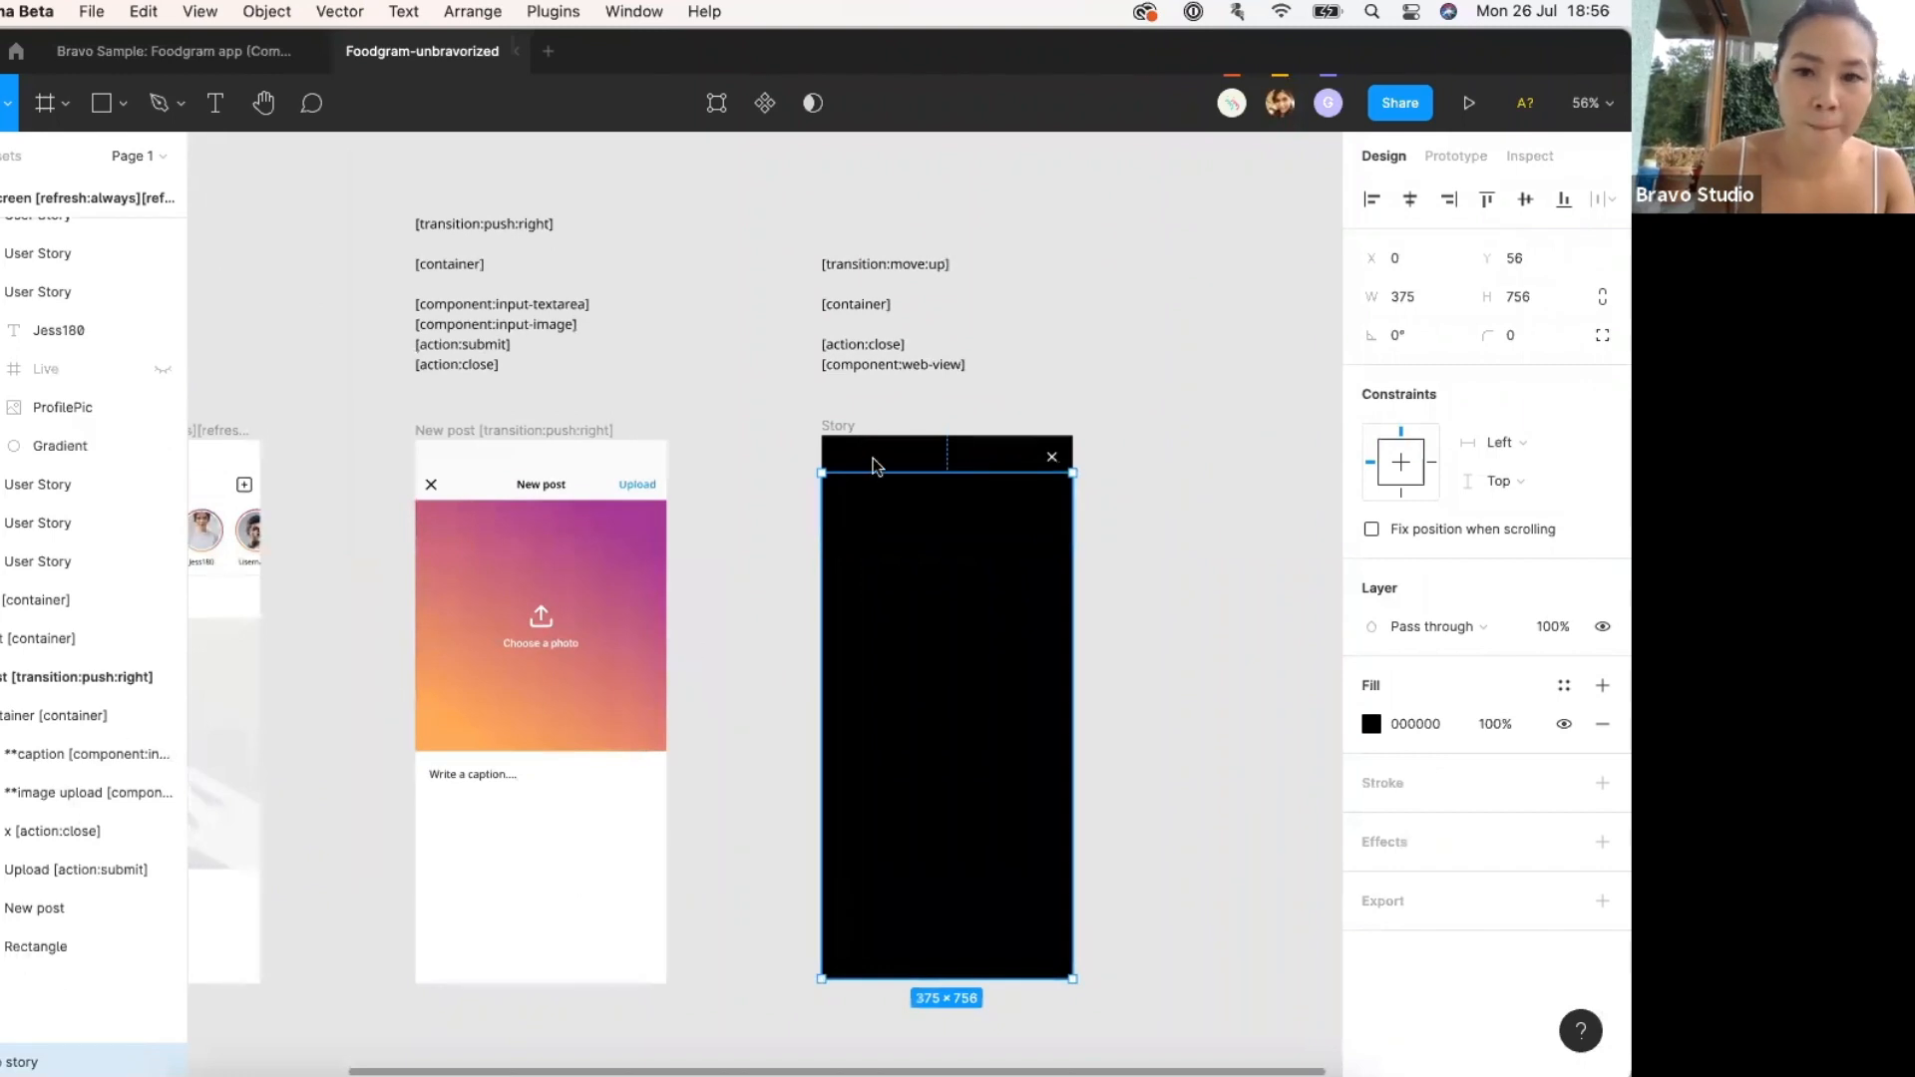
double_click(893, 365)
key(super+c)
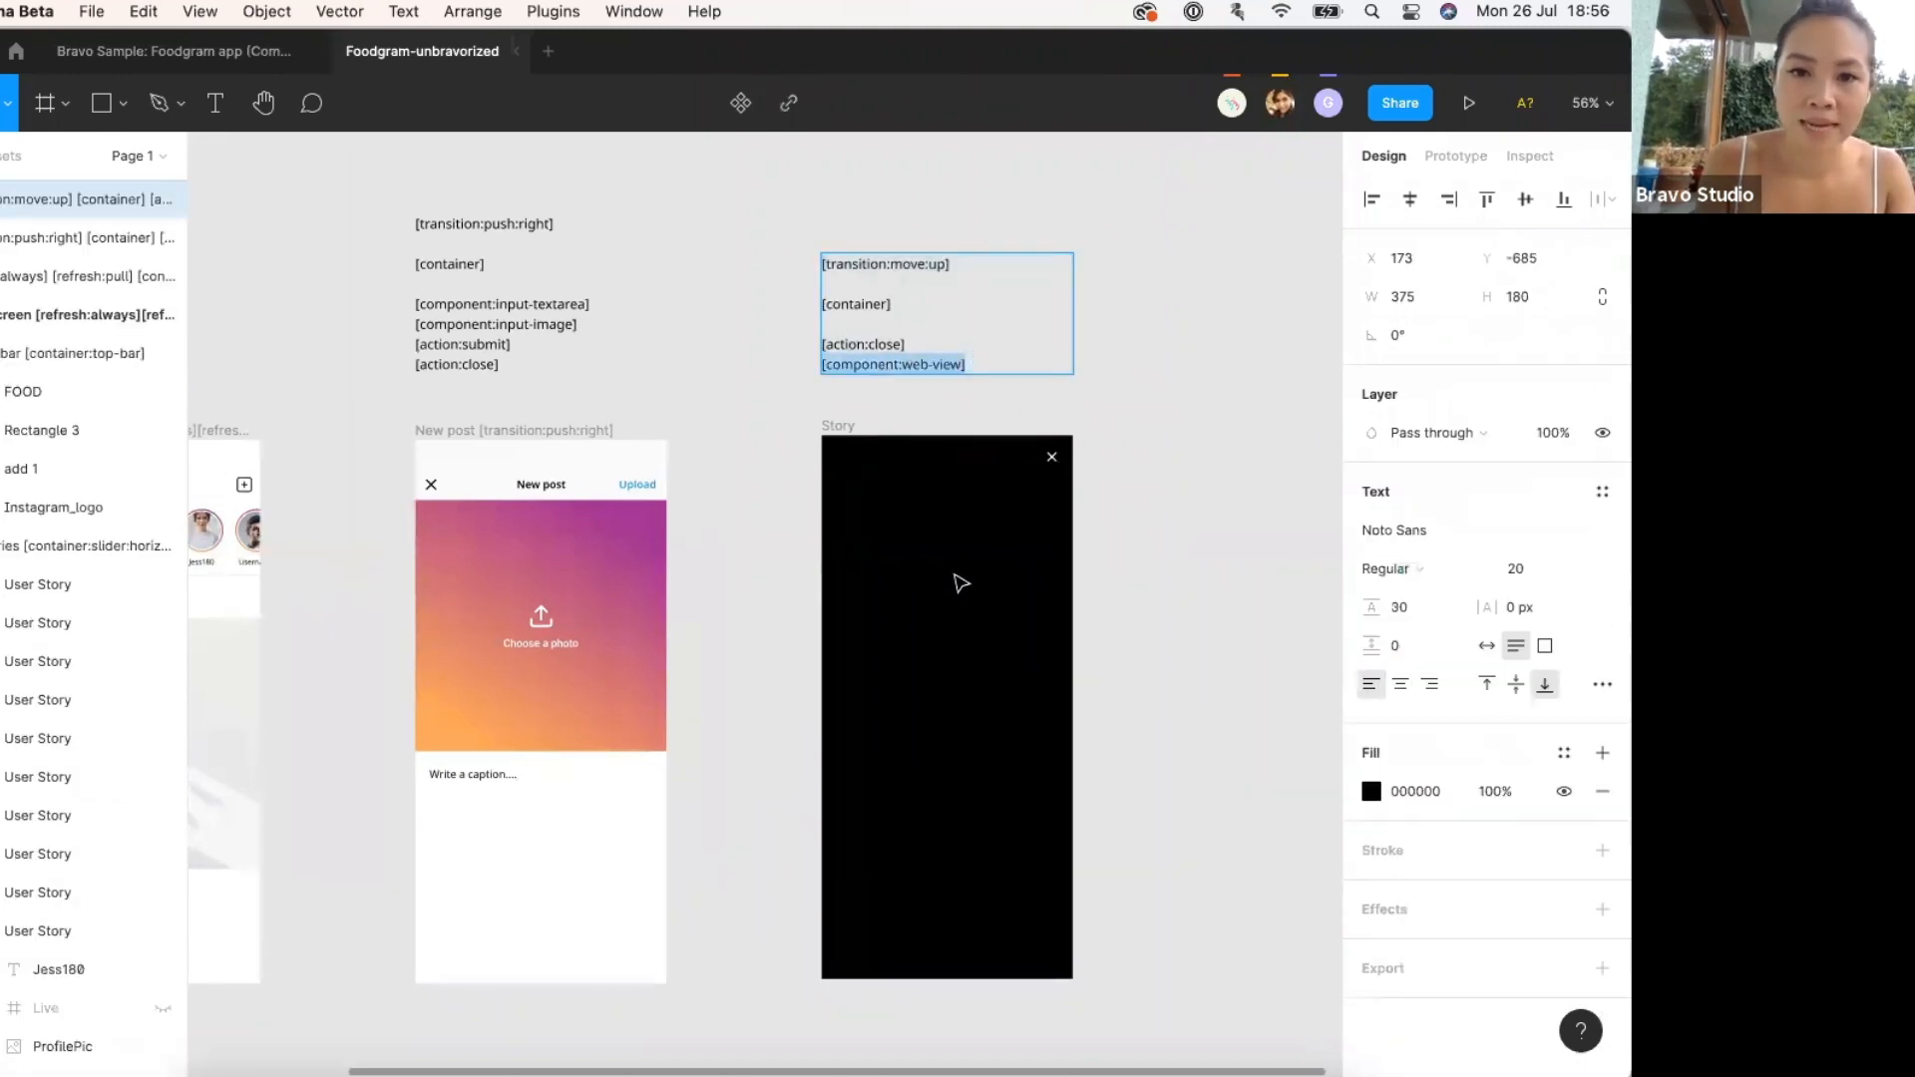
click(953, 580)
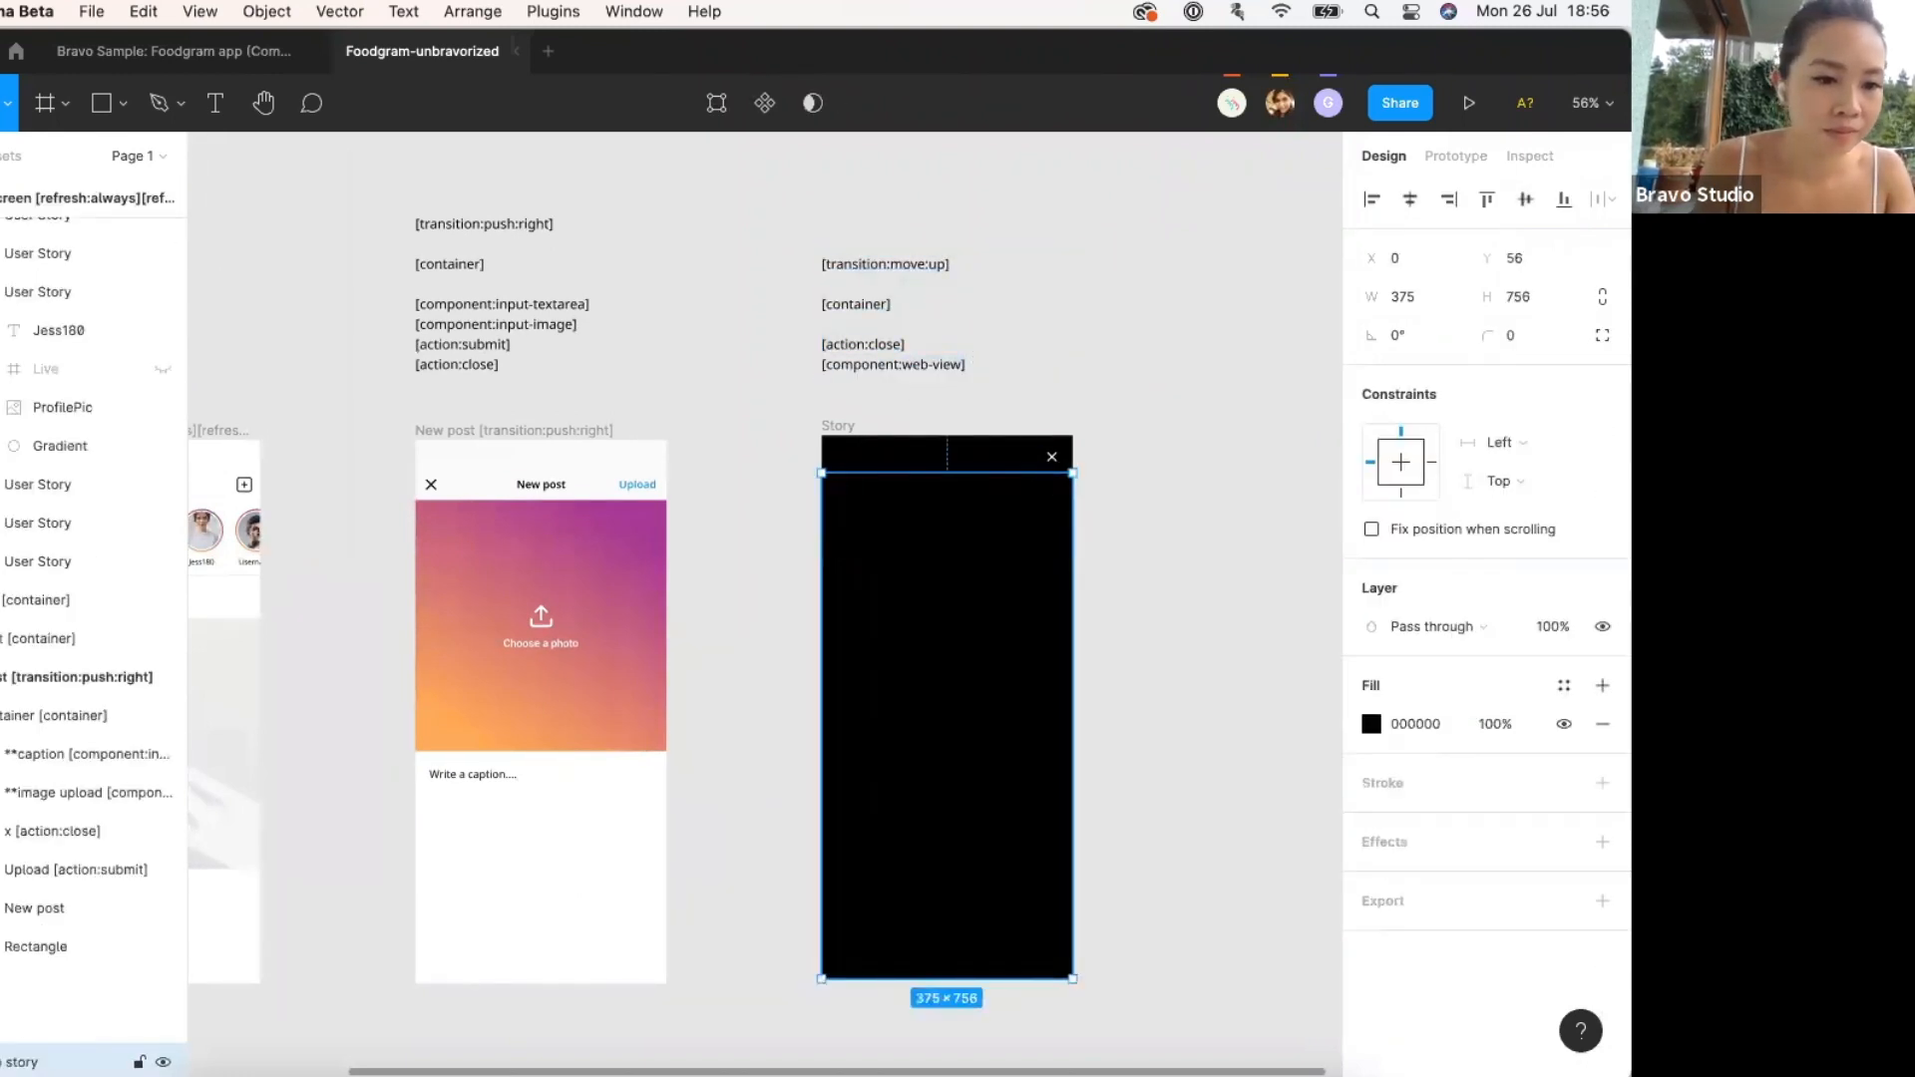
double_click(22, 1061)
key(Right)
key(super+v)
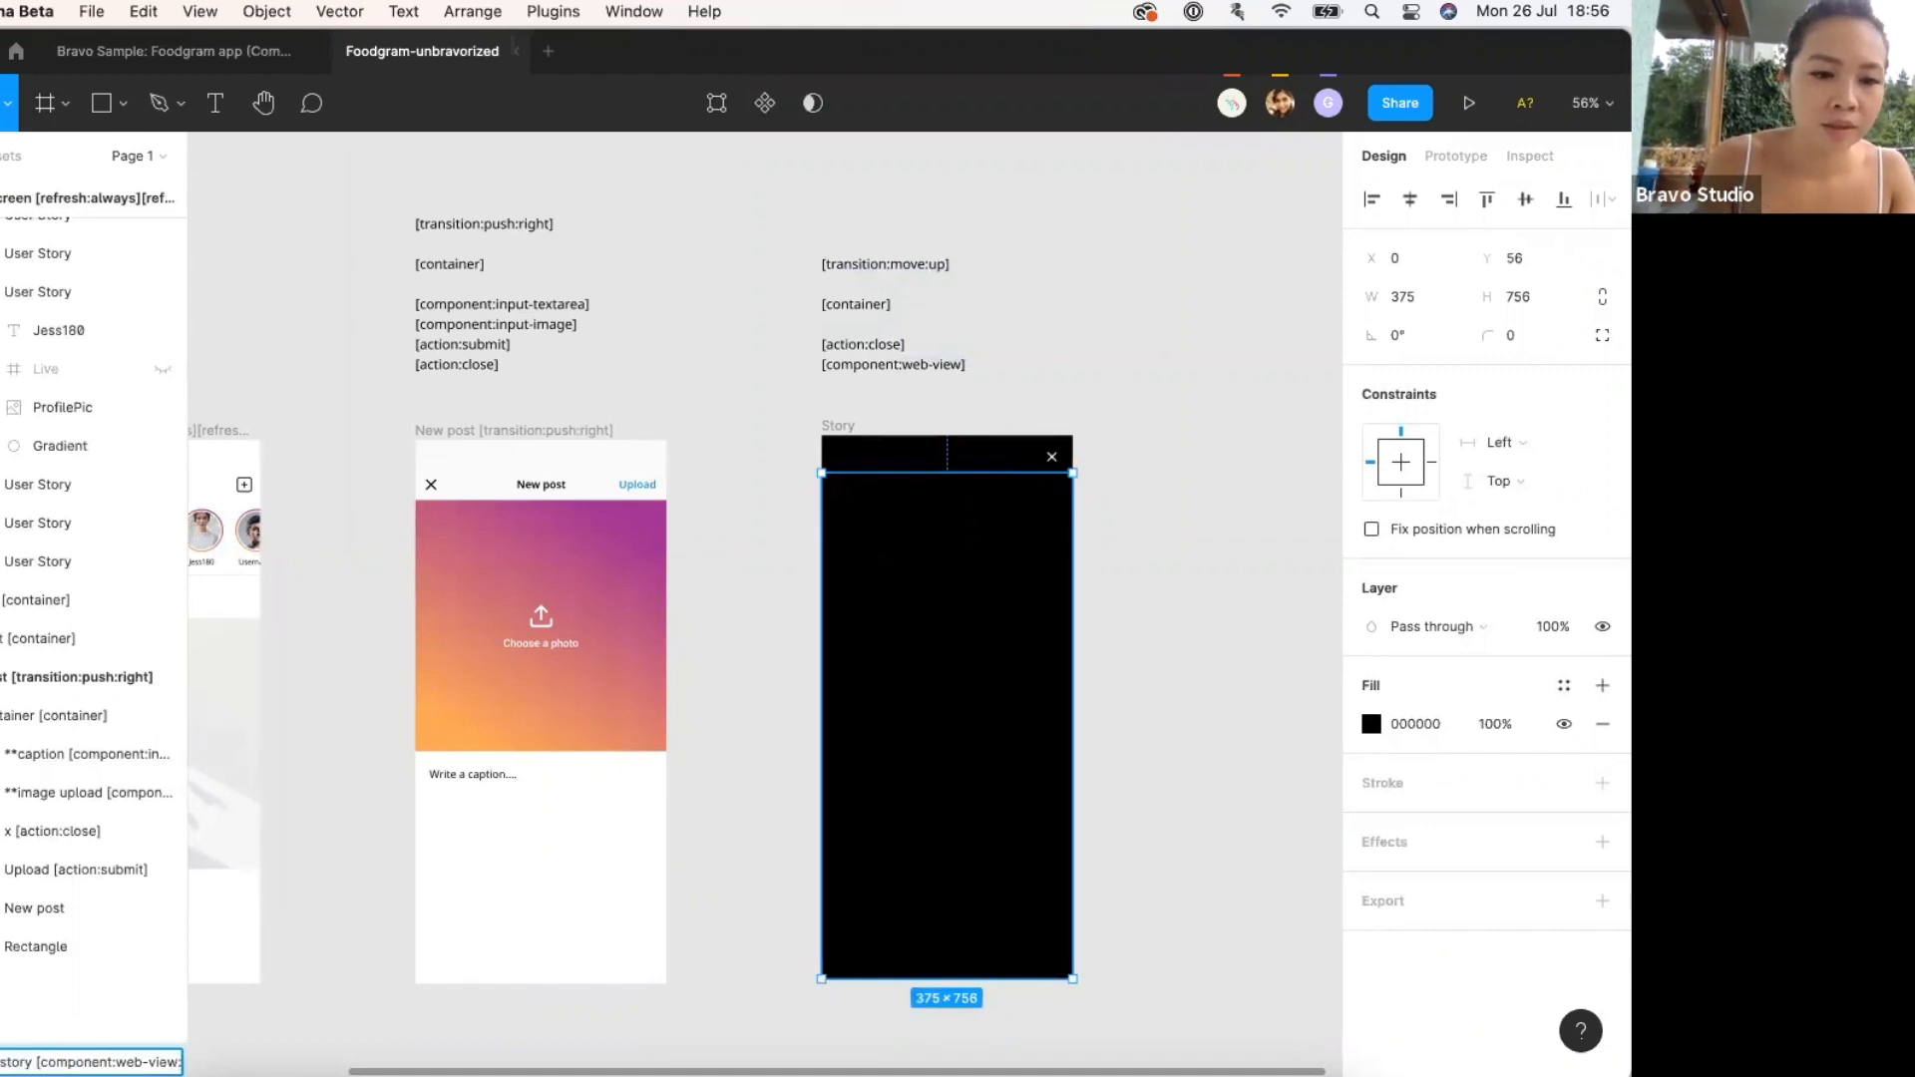
text(:)
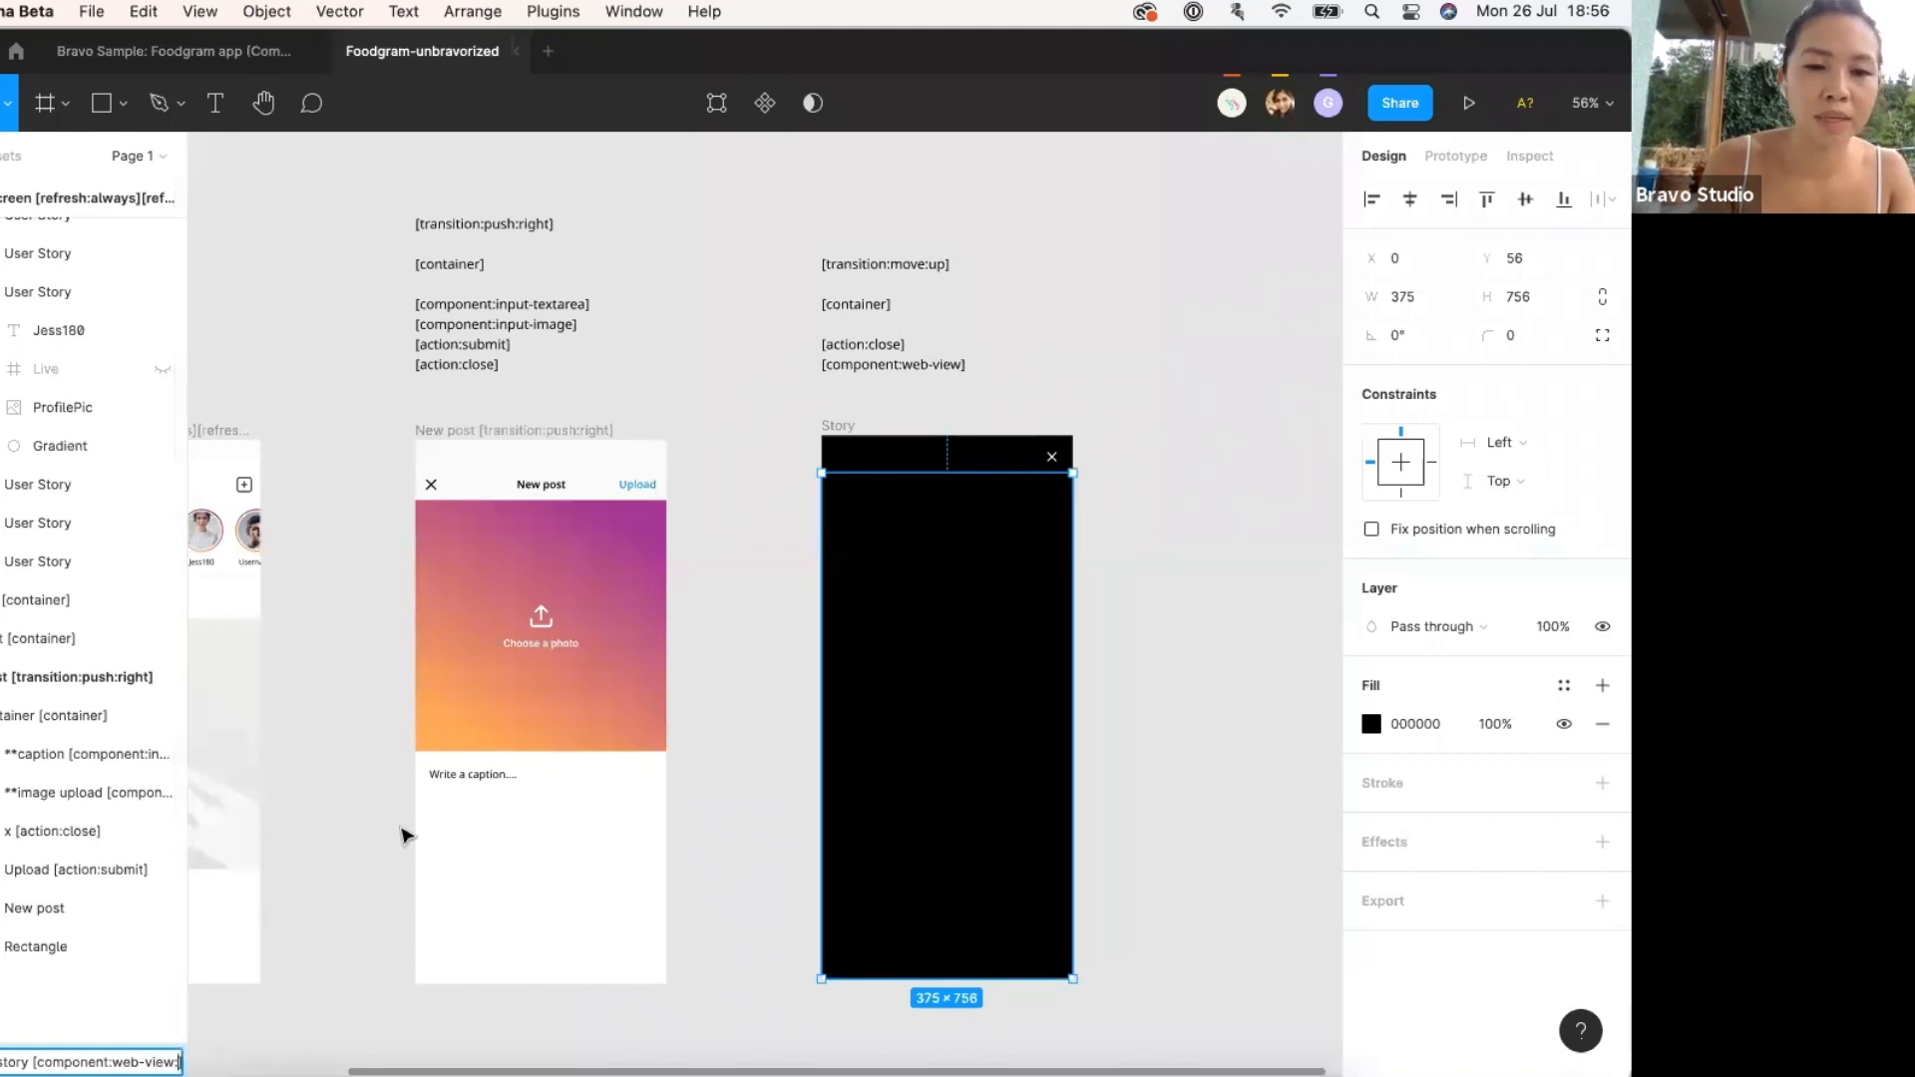
Copy the Khandvi web story's address from Chrome and paste it into the web-view layer name.
key(ctrl+Up)
click(522, 526)
click(538, 100)
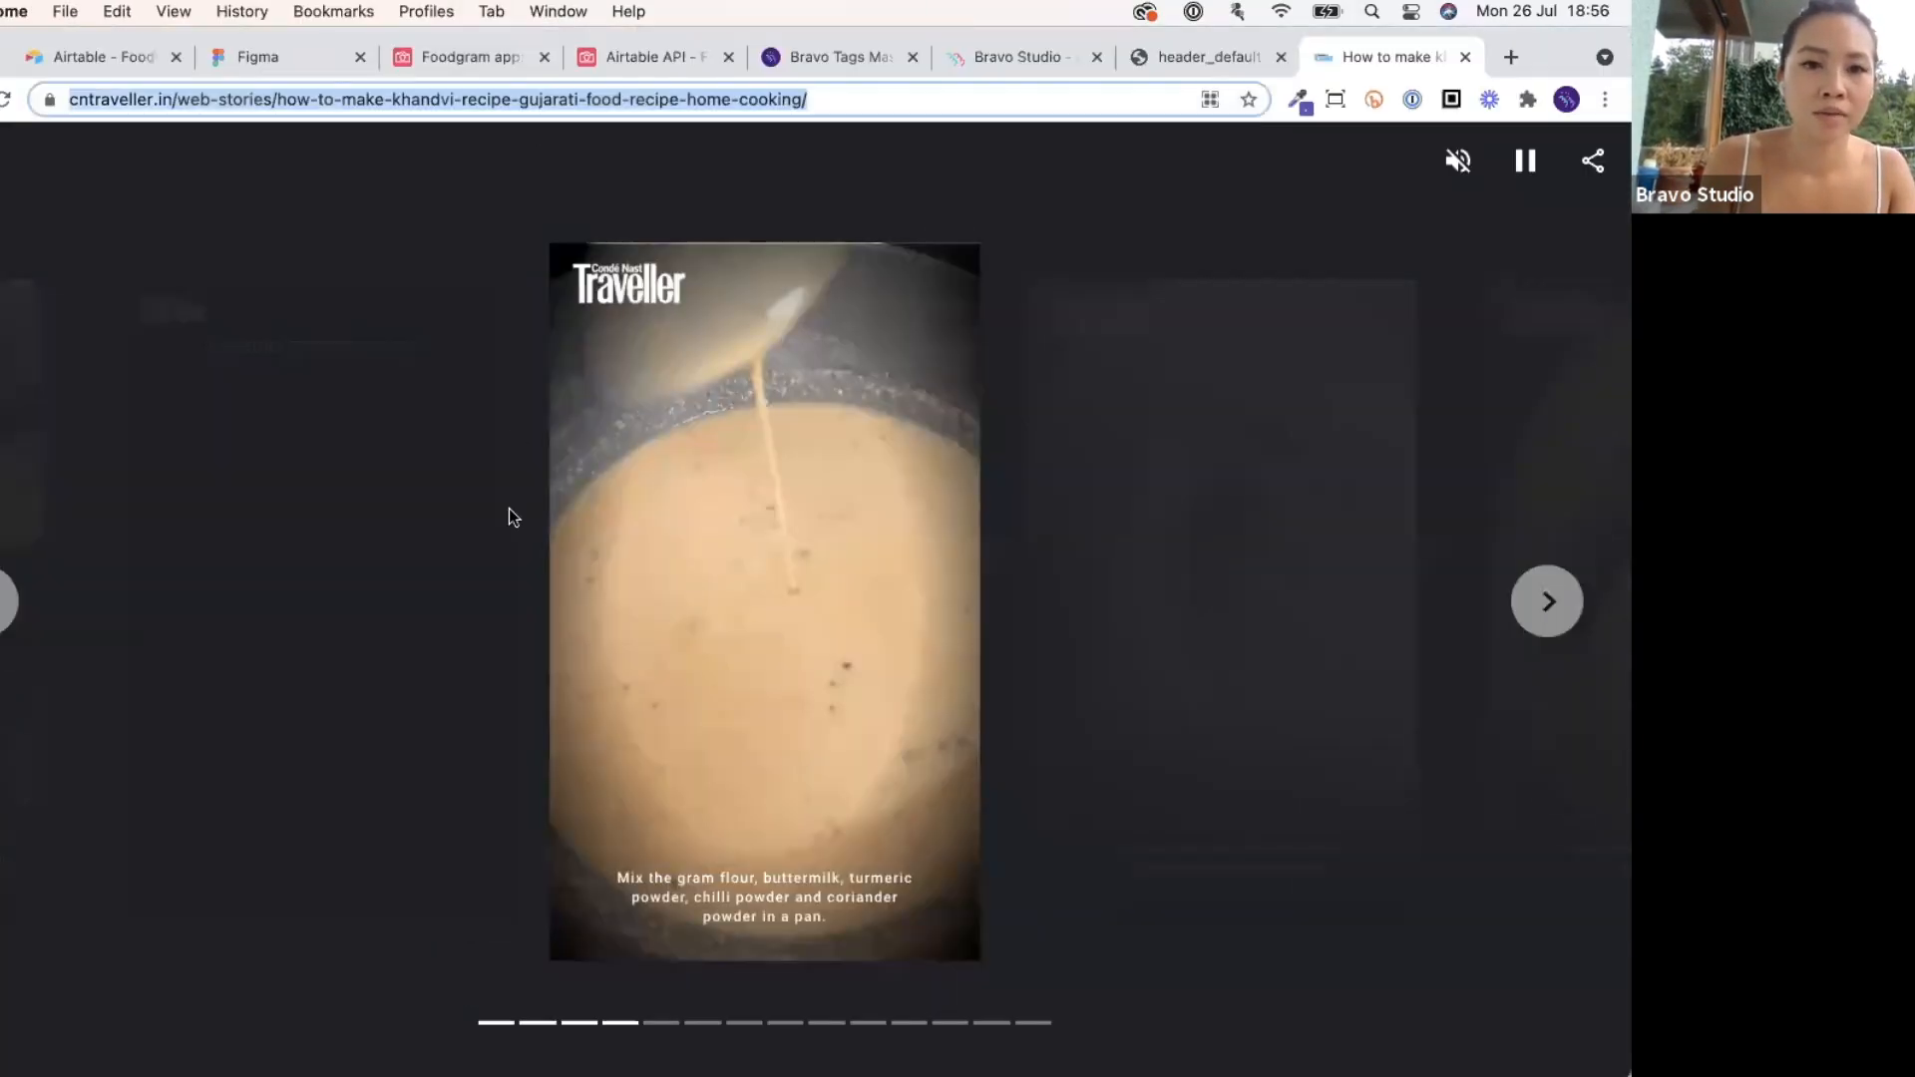
key(ctrl+Up)
click(251, 497)
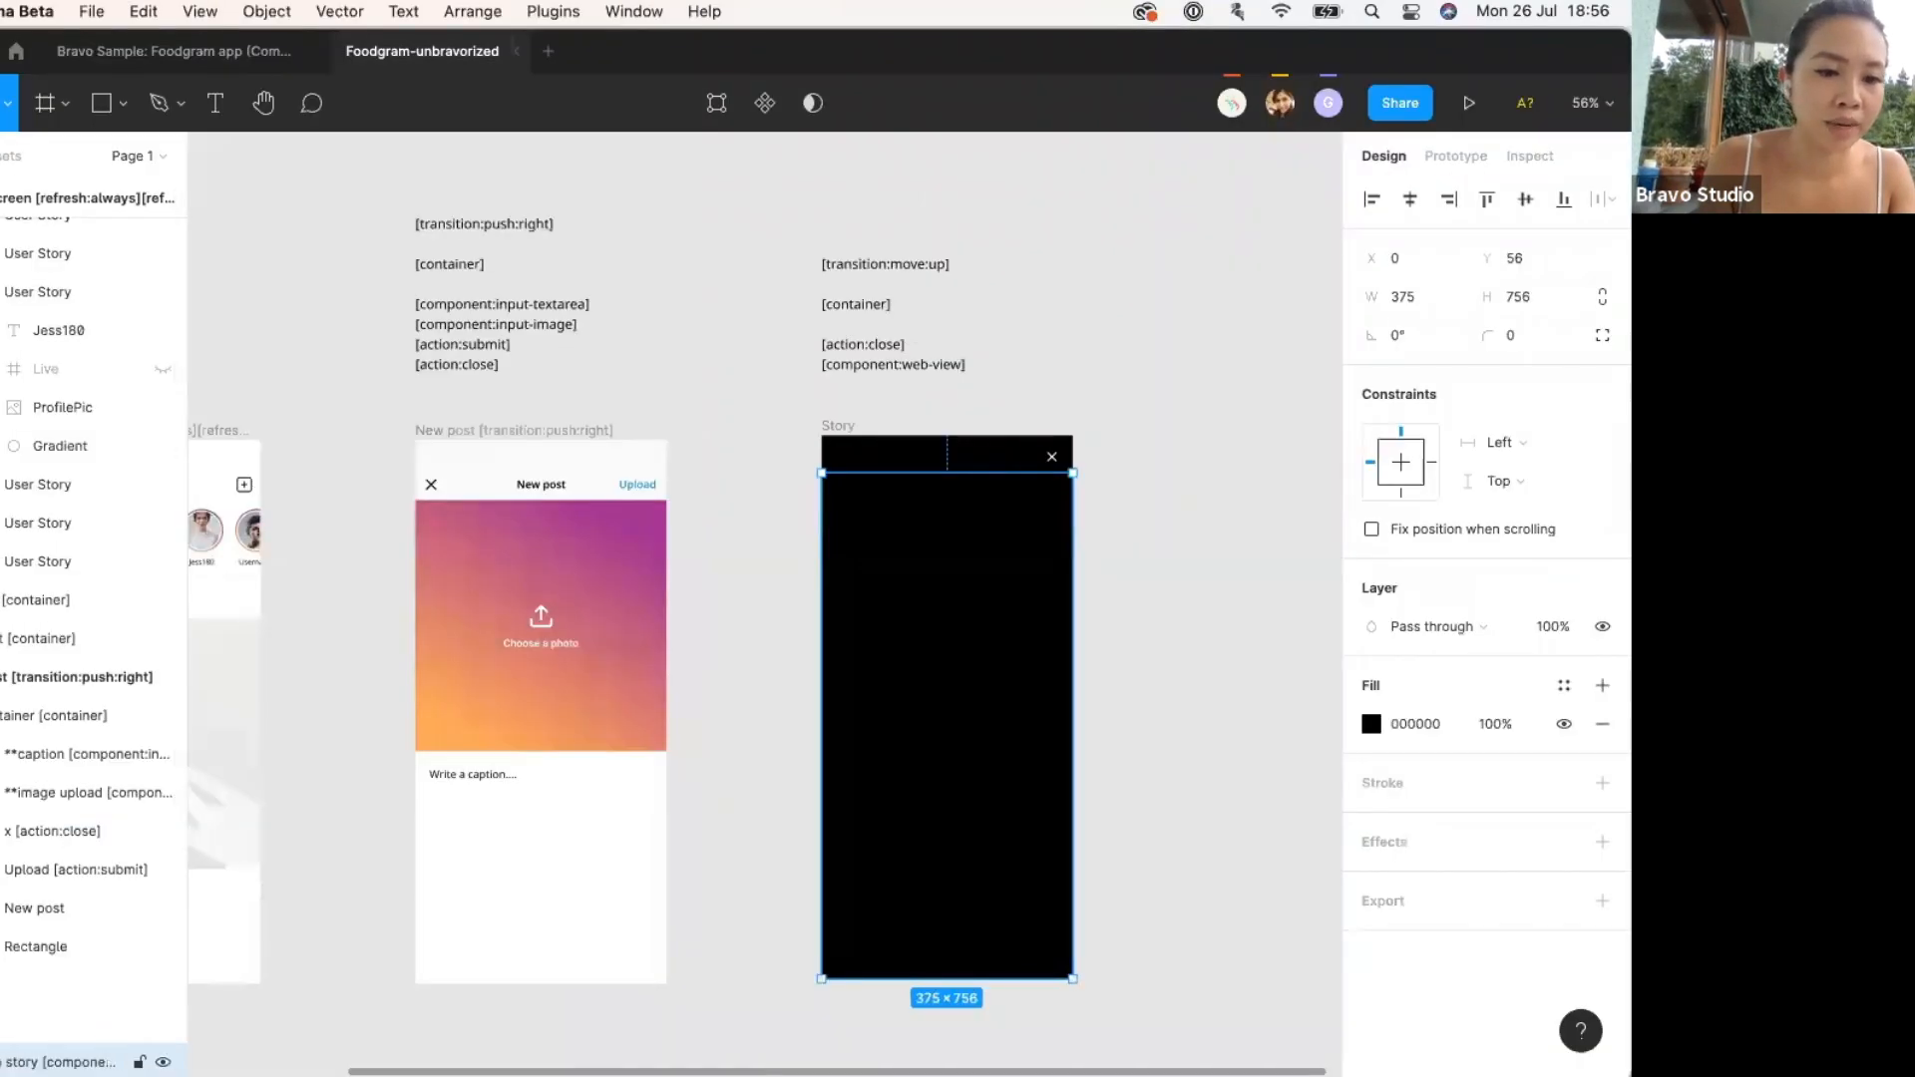
key(super+r)
key(Right)
key(super+v)
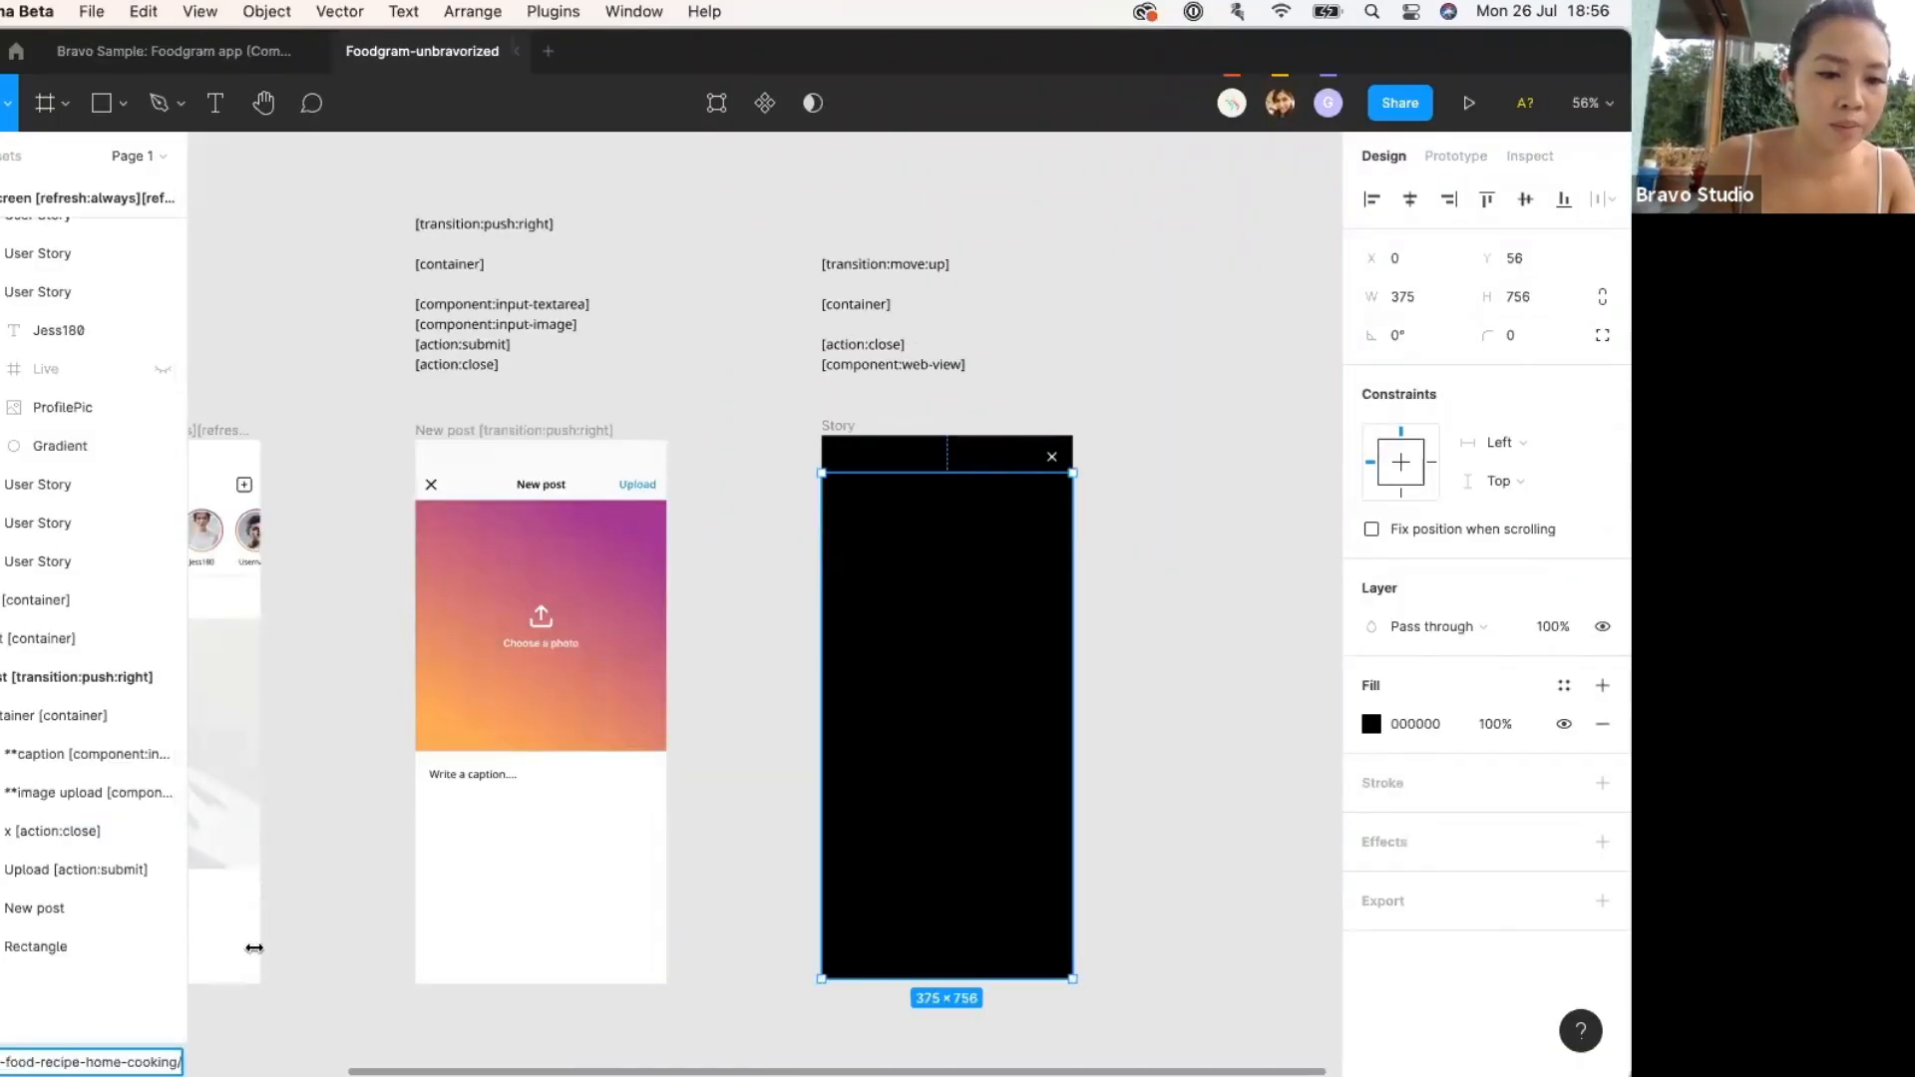
drag(255, 948, 500, 928)
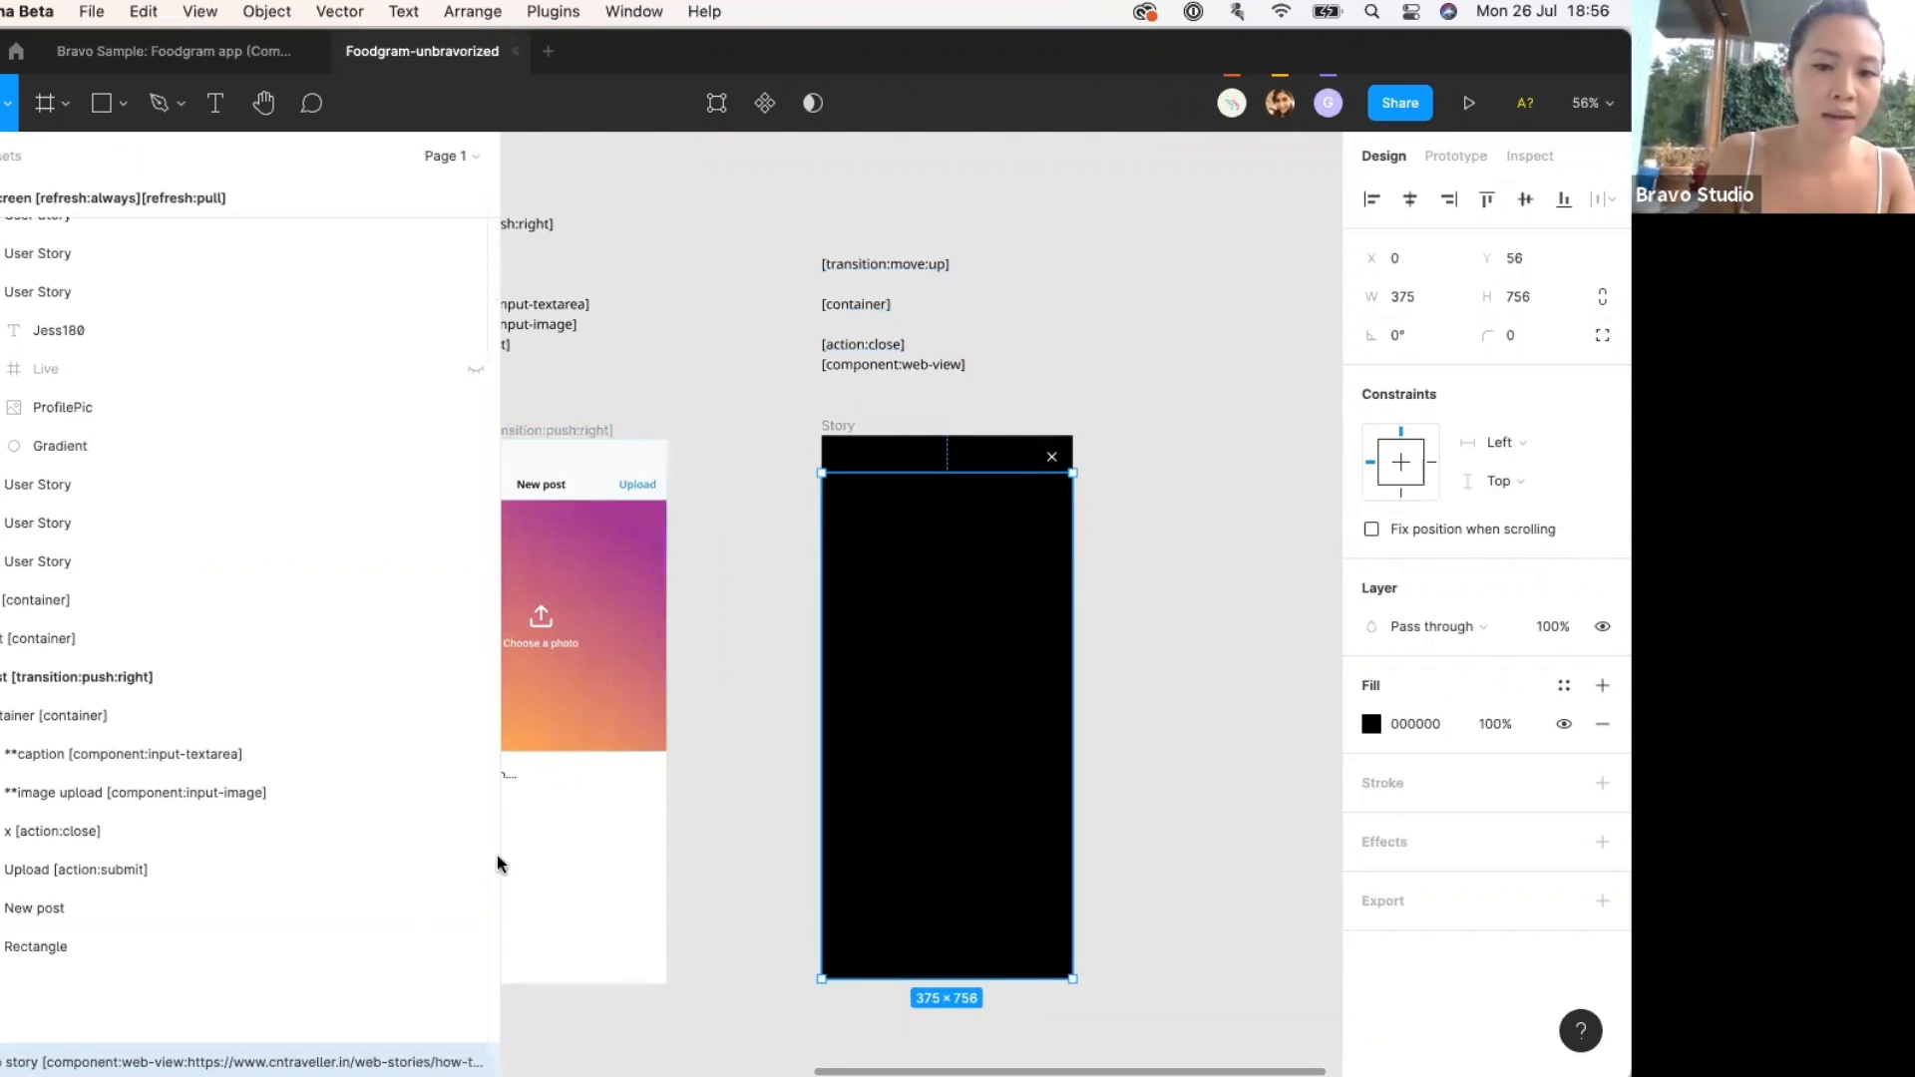
drag(498, 866, 242, 878)
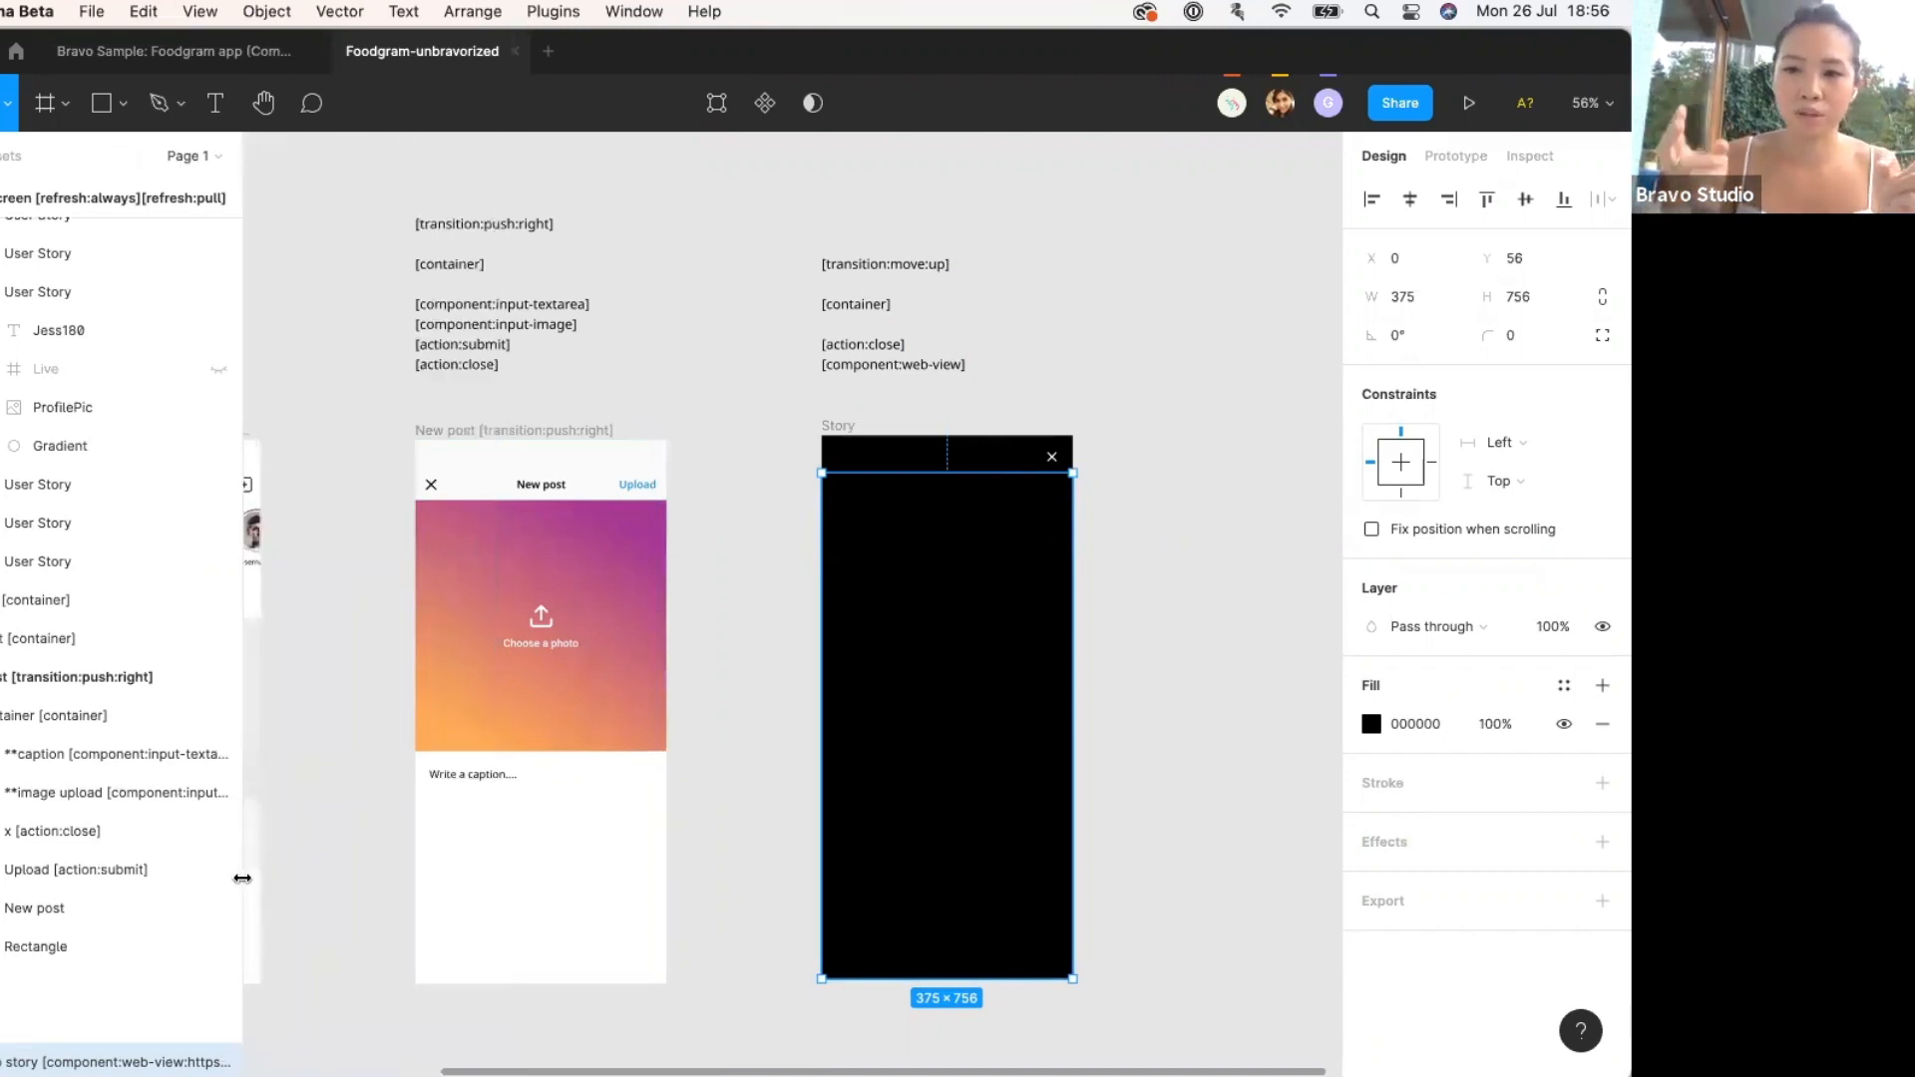
drag(242, 878, 281, 881)
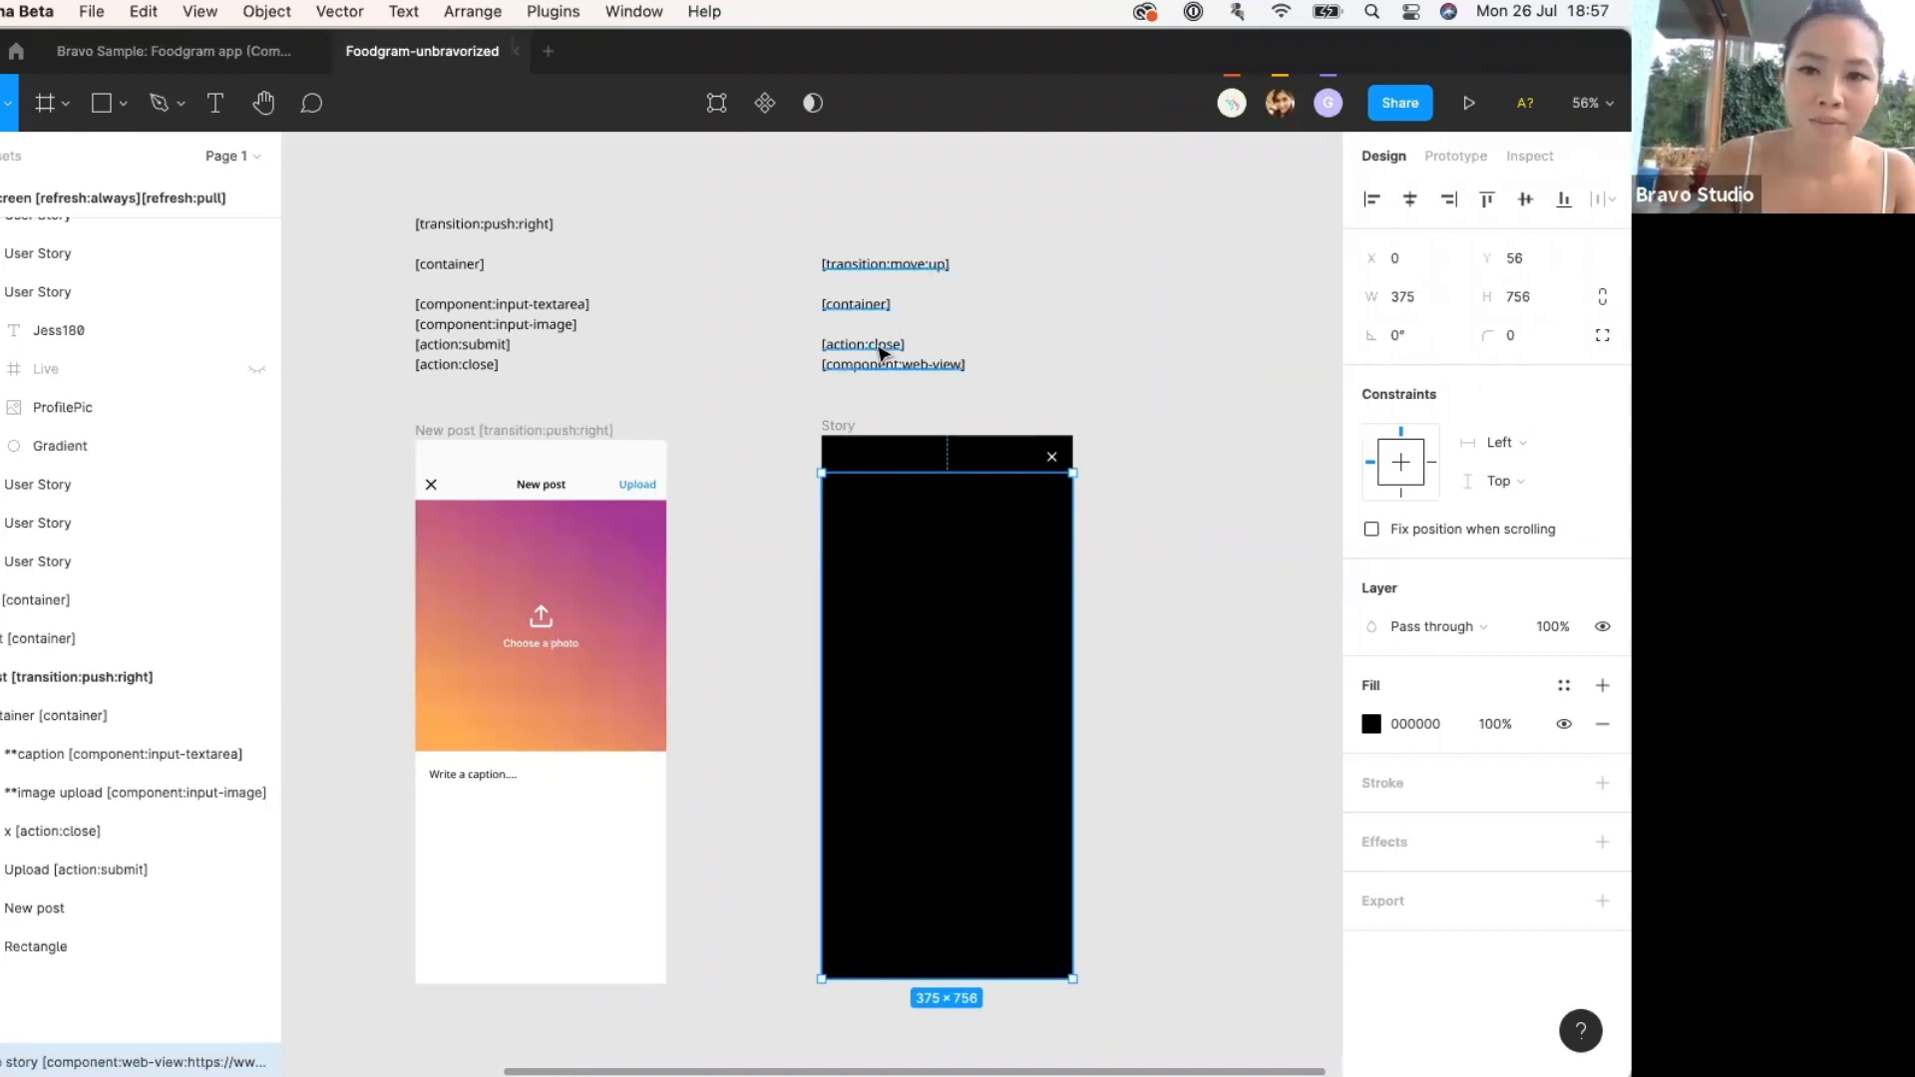
Rename the Story screen's close icon layer to 'close [action:close]'.
double_click(882, 344)
click(922, 344)
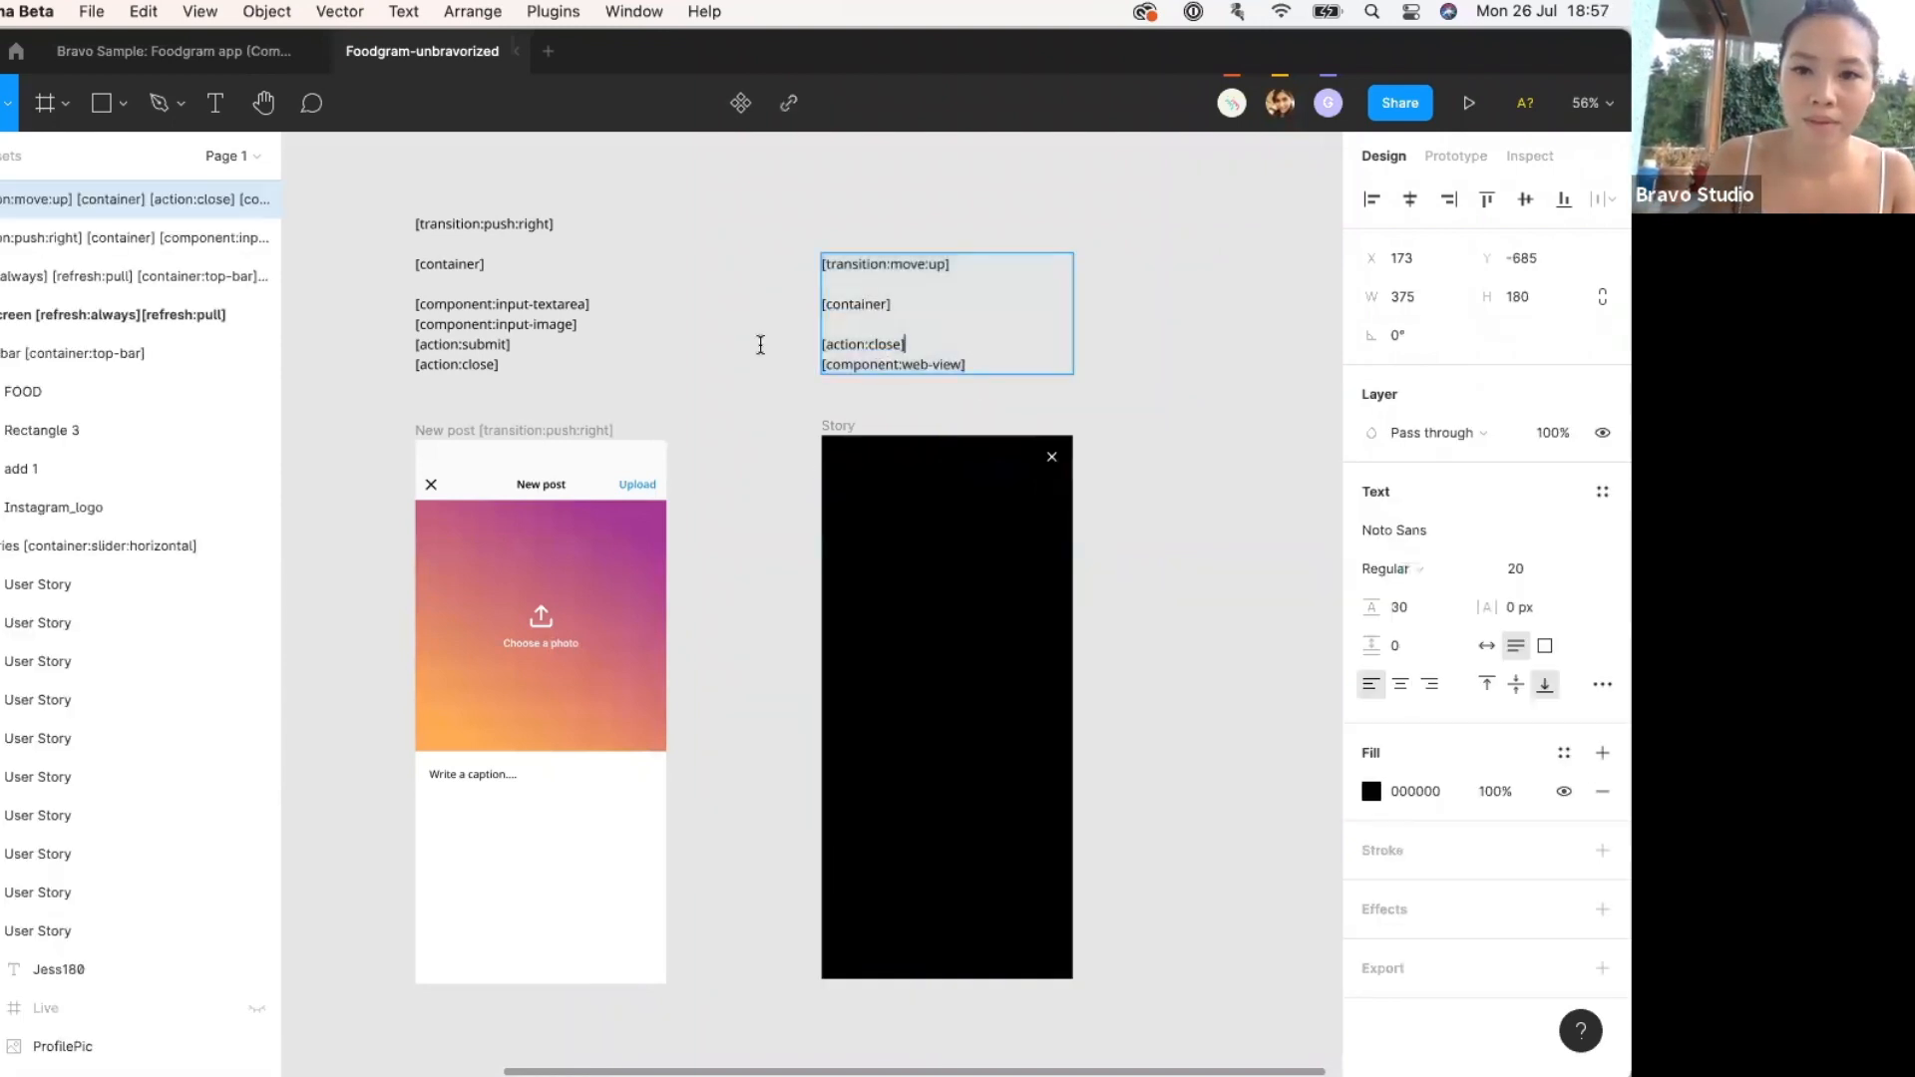
click(1052, 458)
double_click(15, 1009)
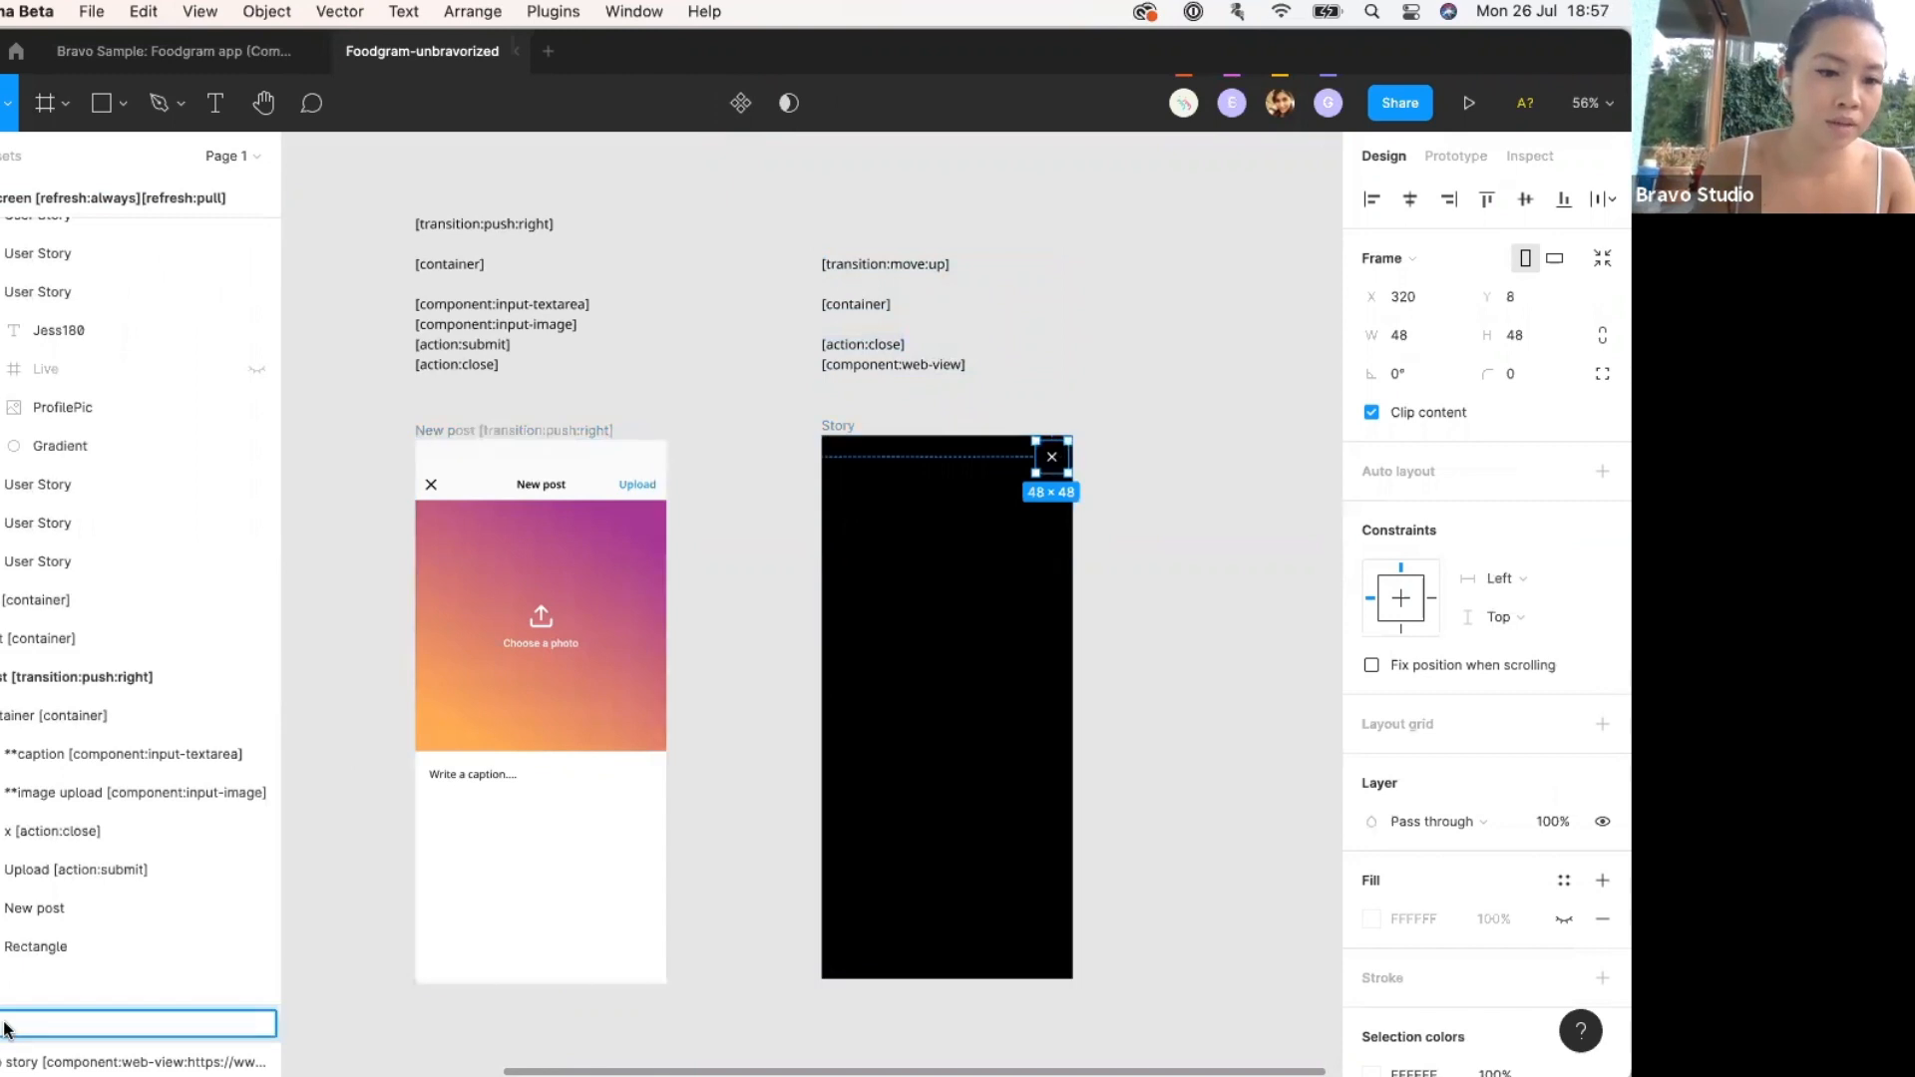
text([action:close])
click(755, 837)
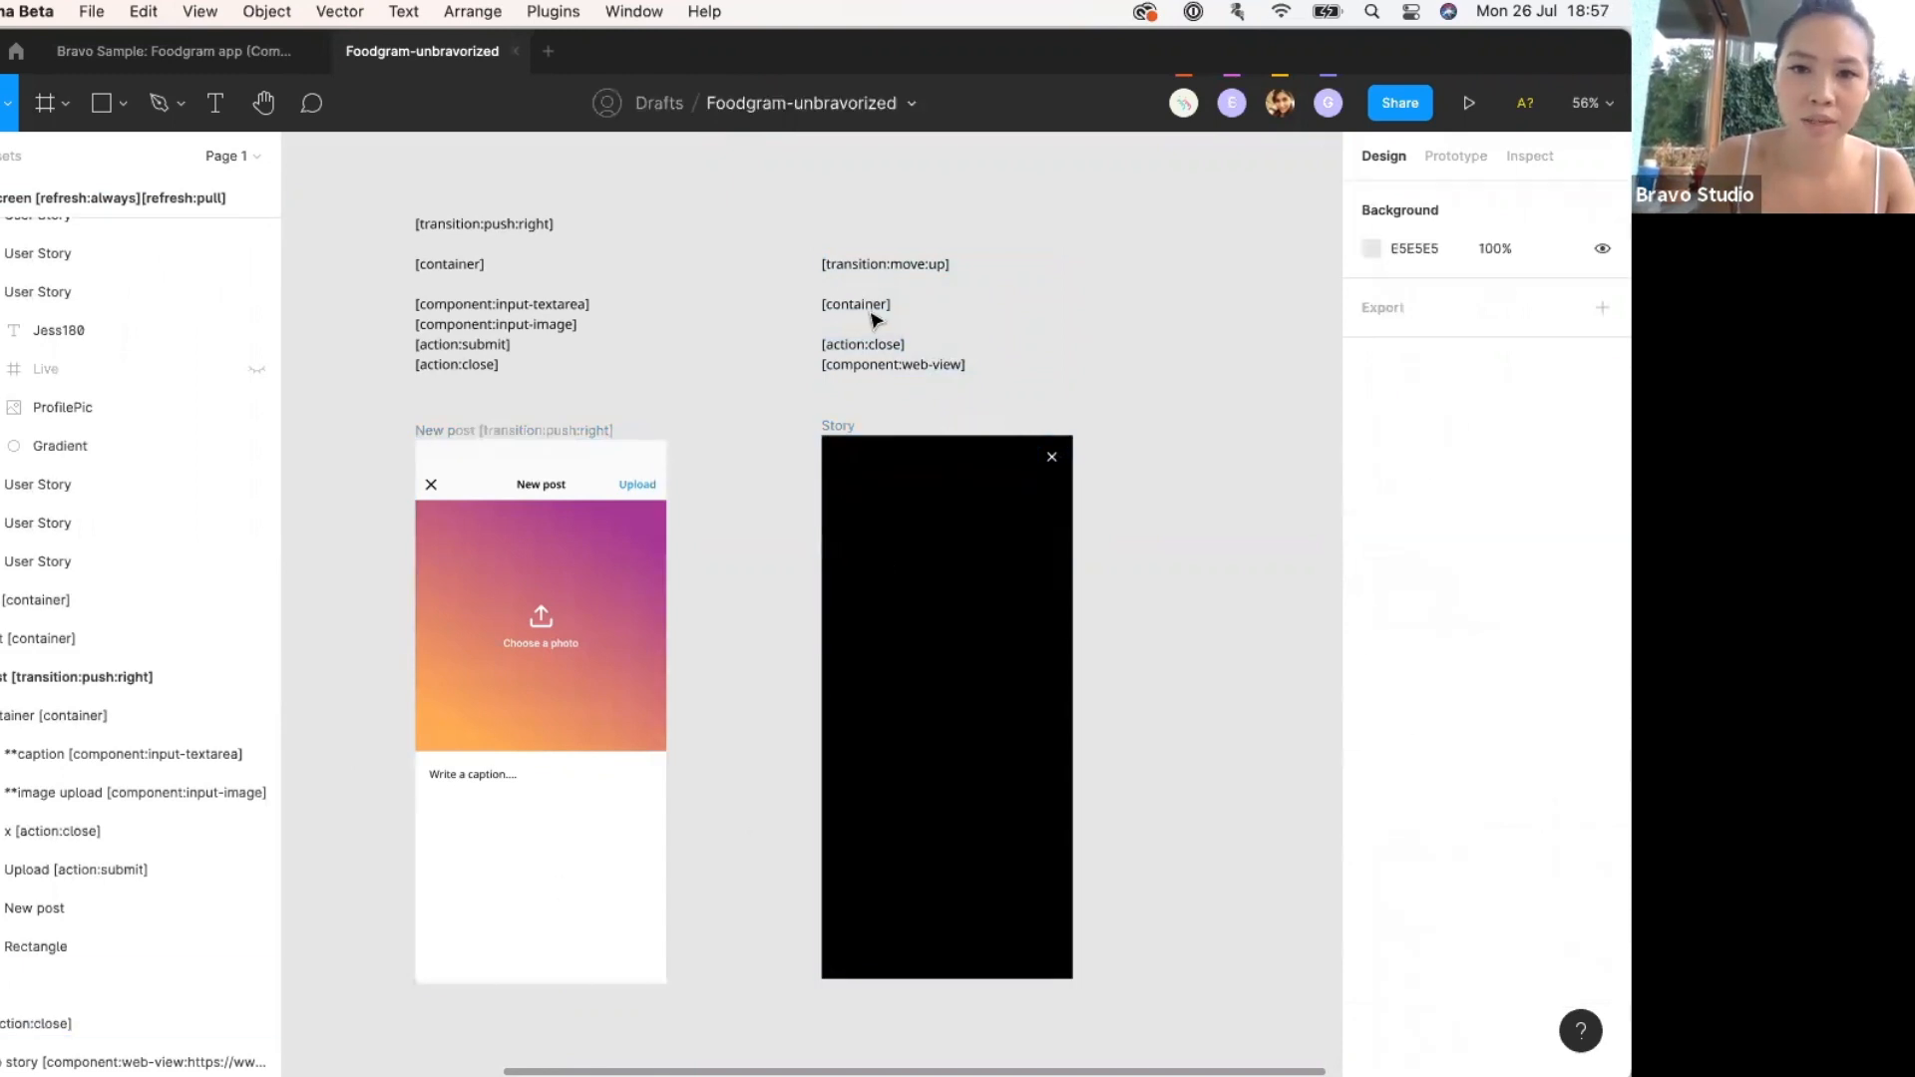
Draw a new frame covering the whole Story screen and name it '[container]'.
click(885, 513)
click(838, 427)
key(f)
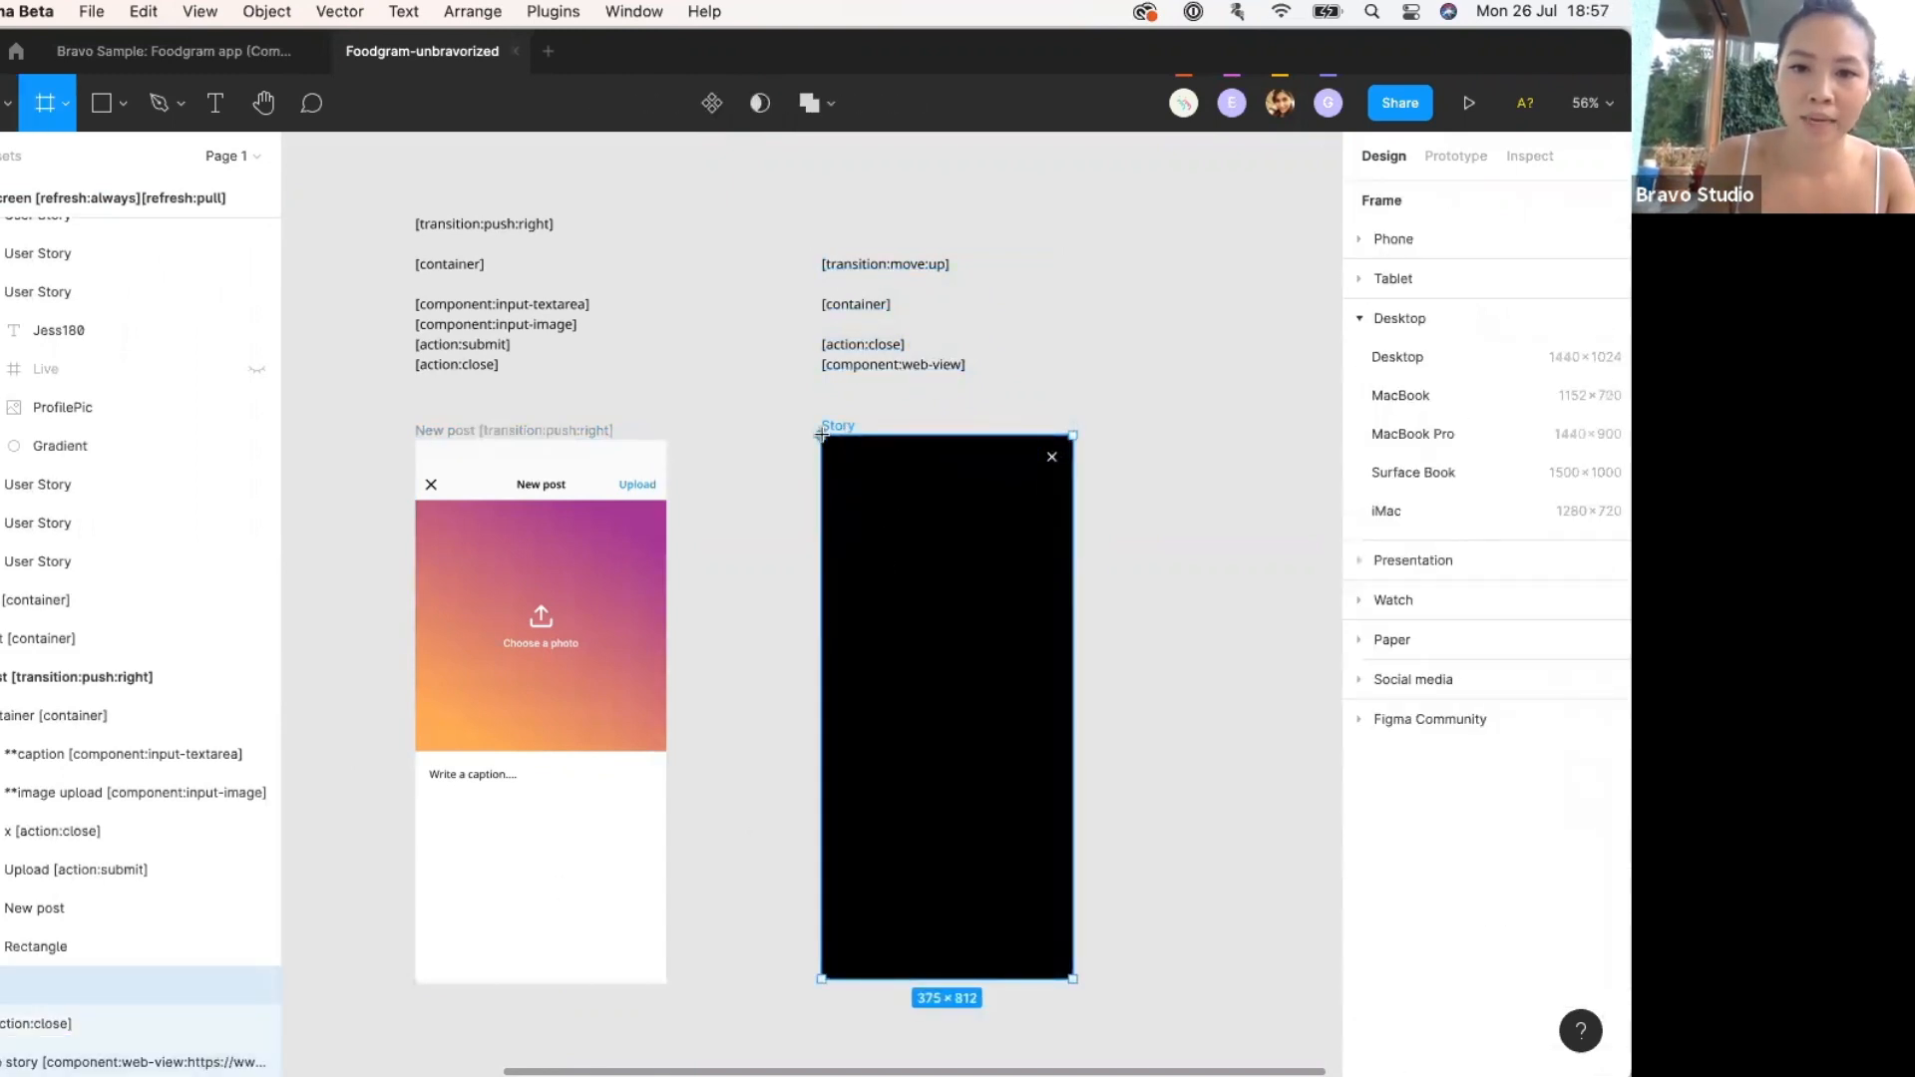
drag(822, 437, 1072, 980)
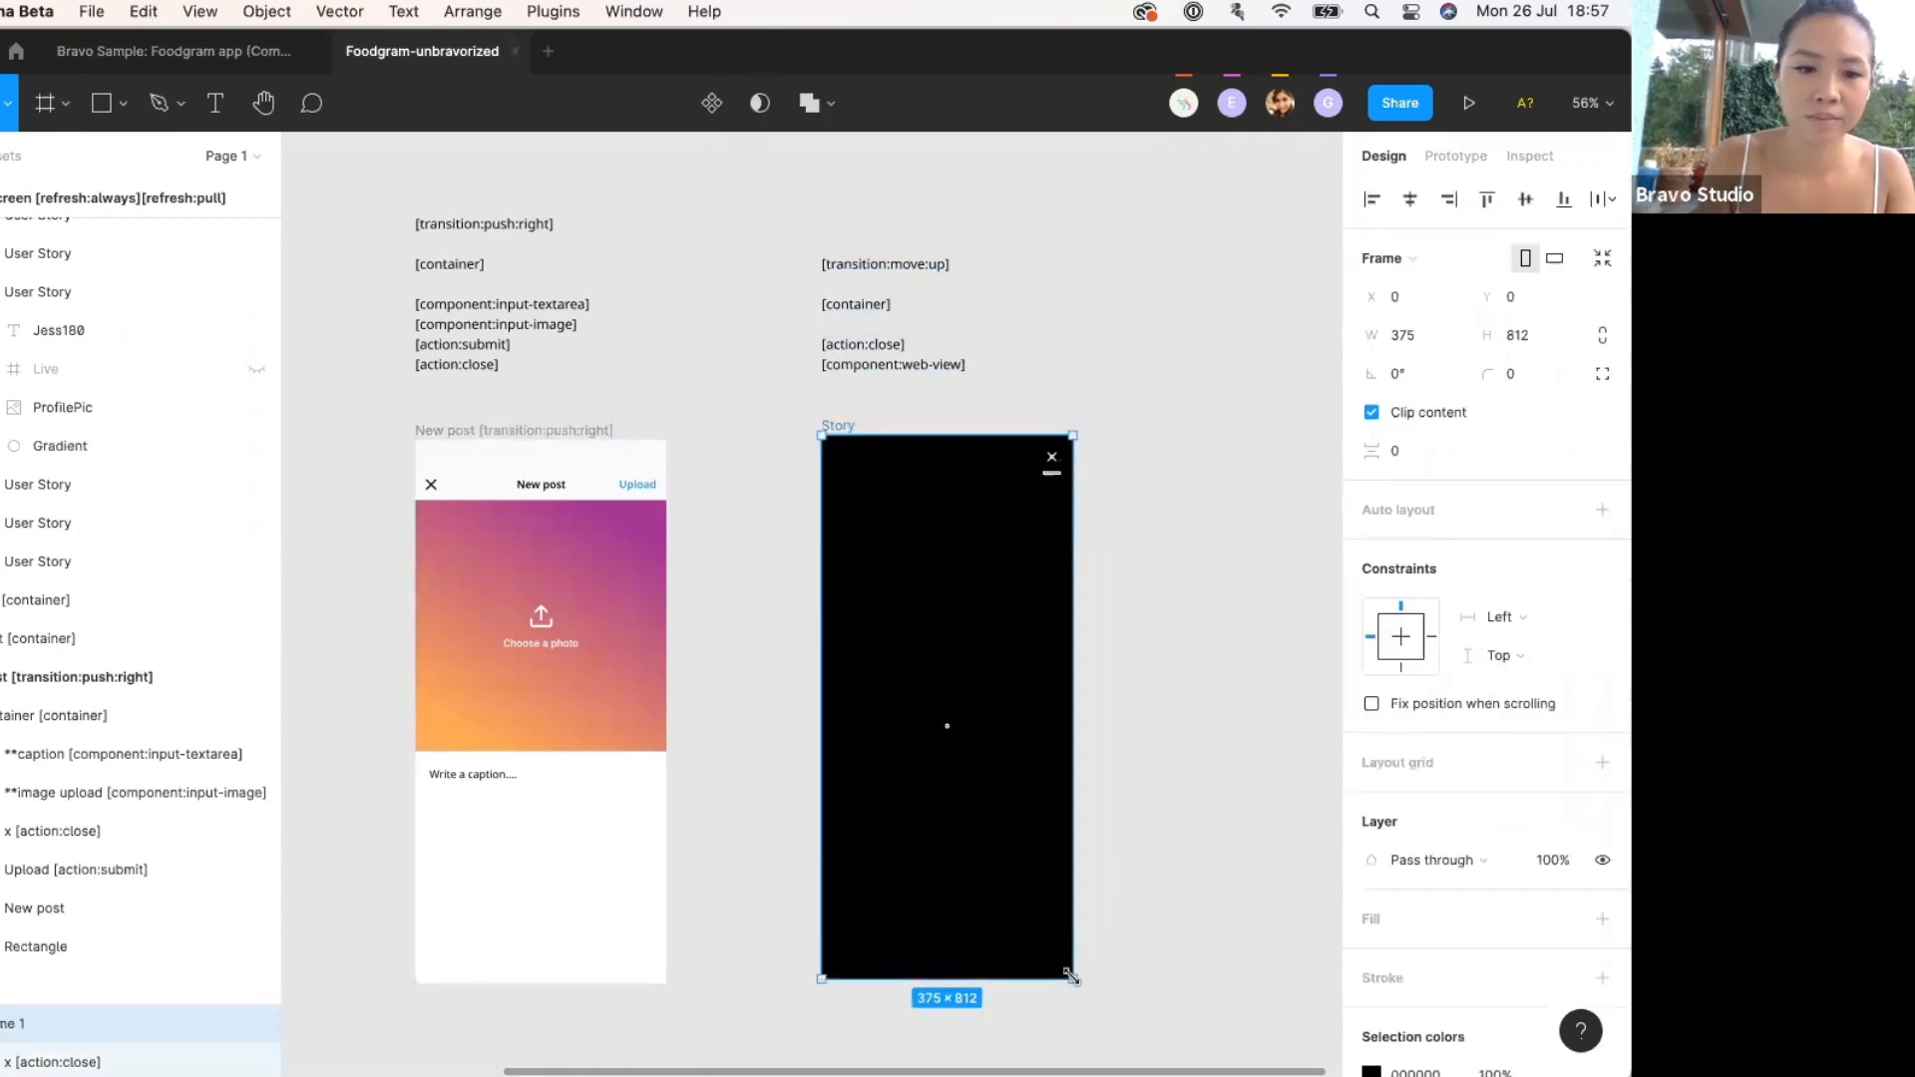
click(863, 319)
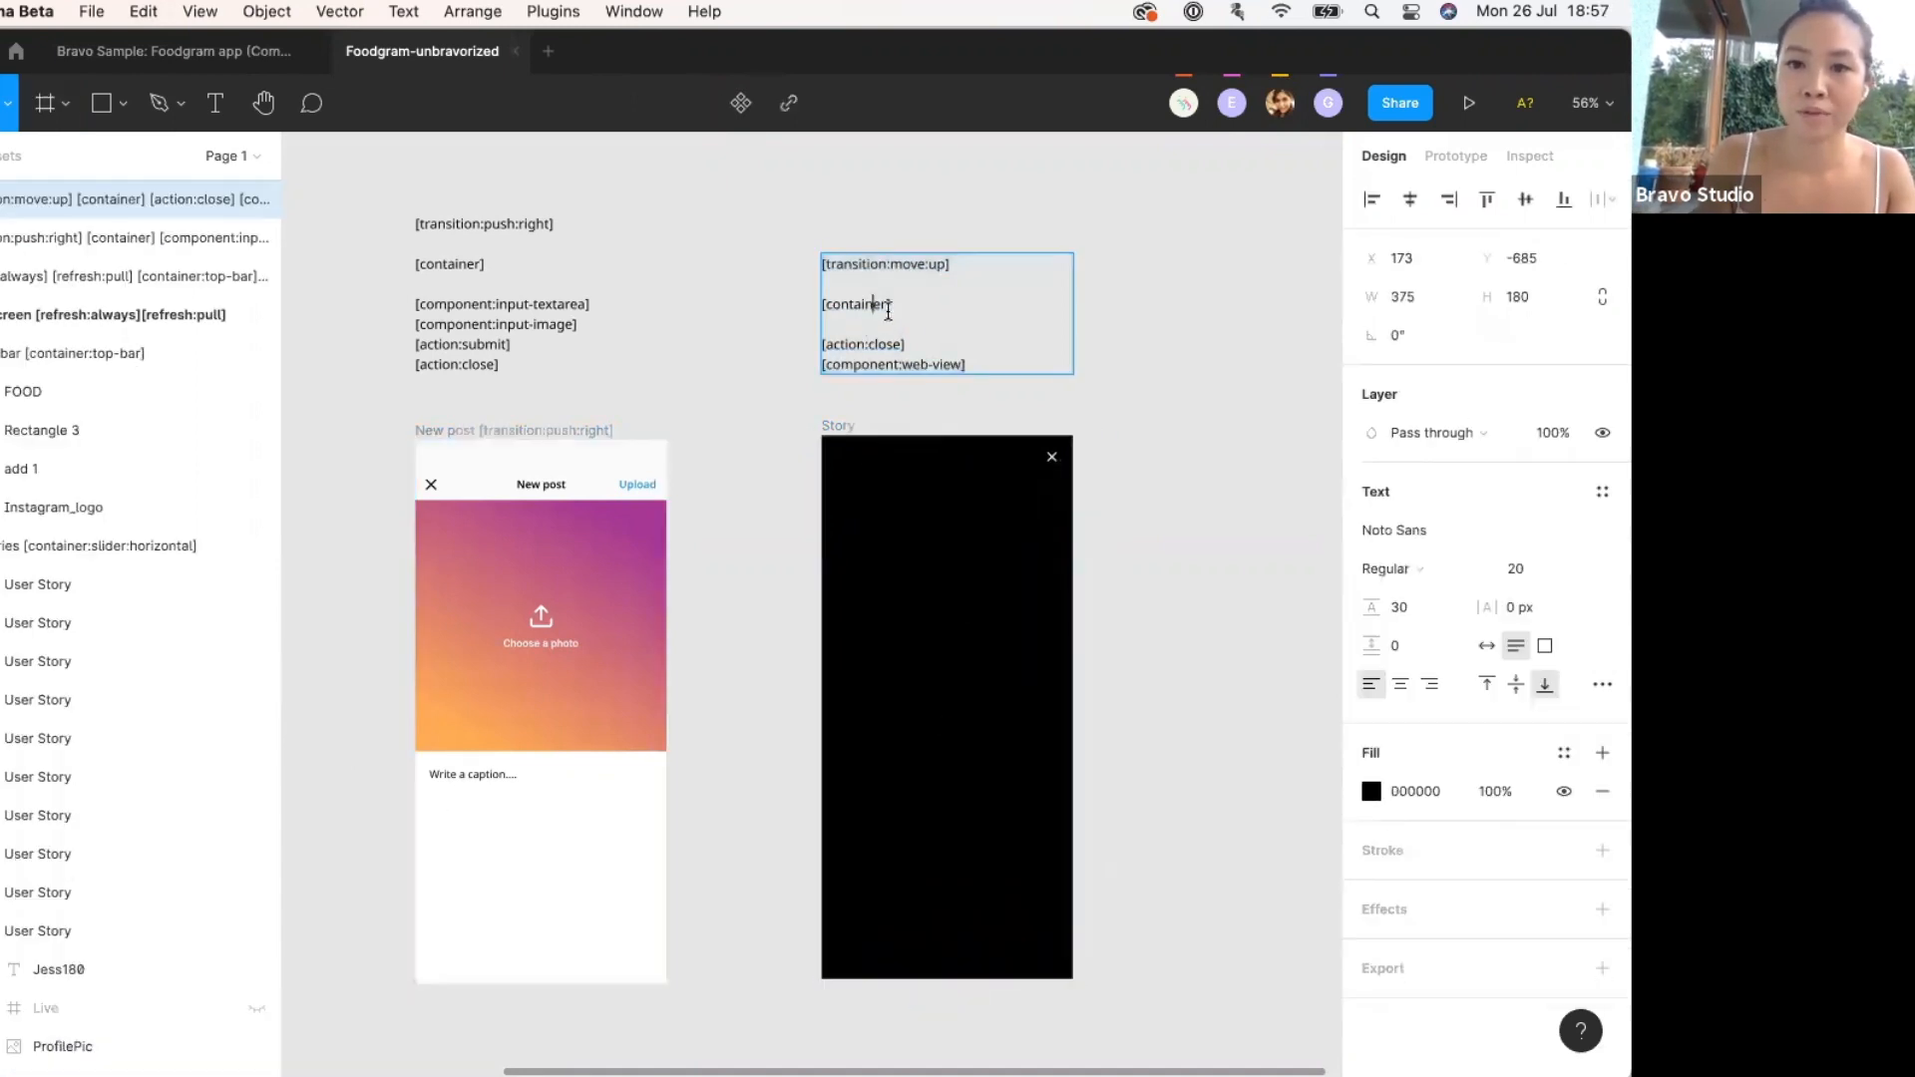
double_click(858, 305)
key(cmd+c)
scroll(39, 1022, down, 10)
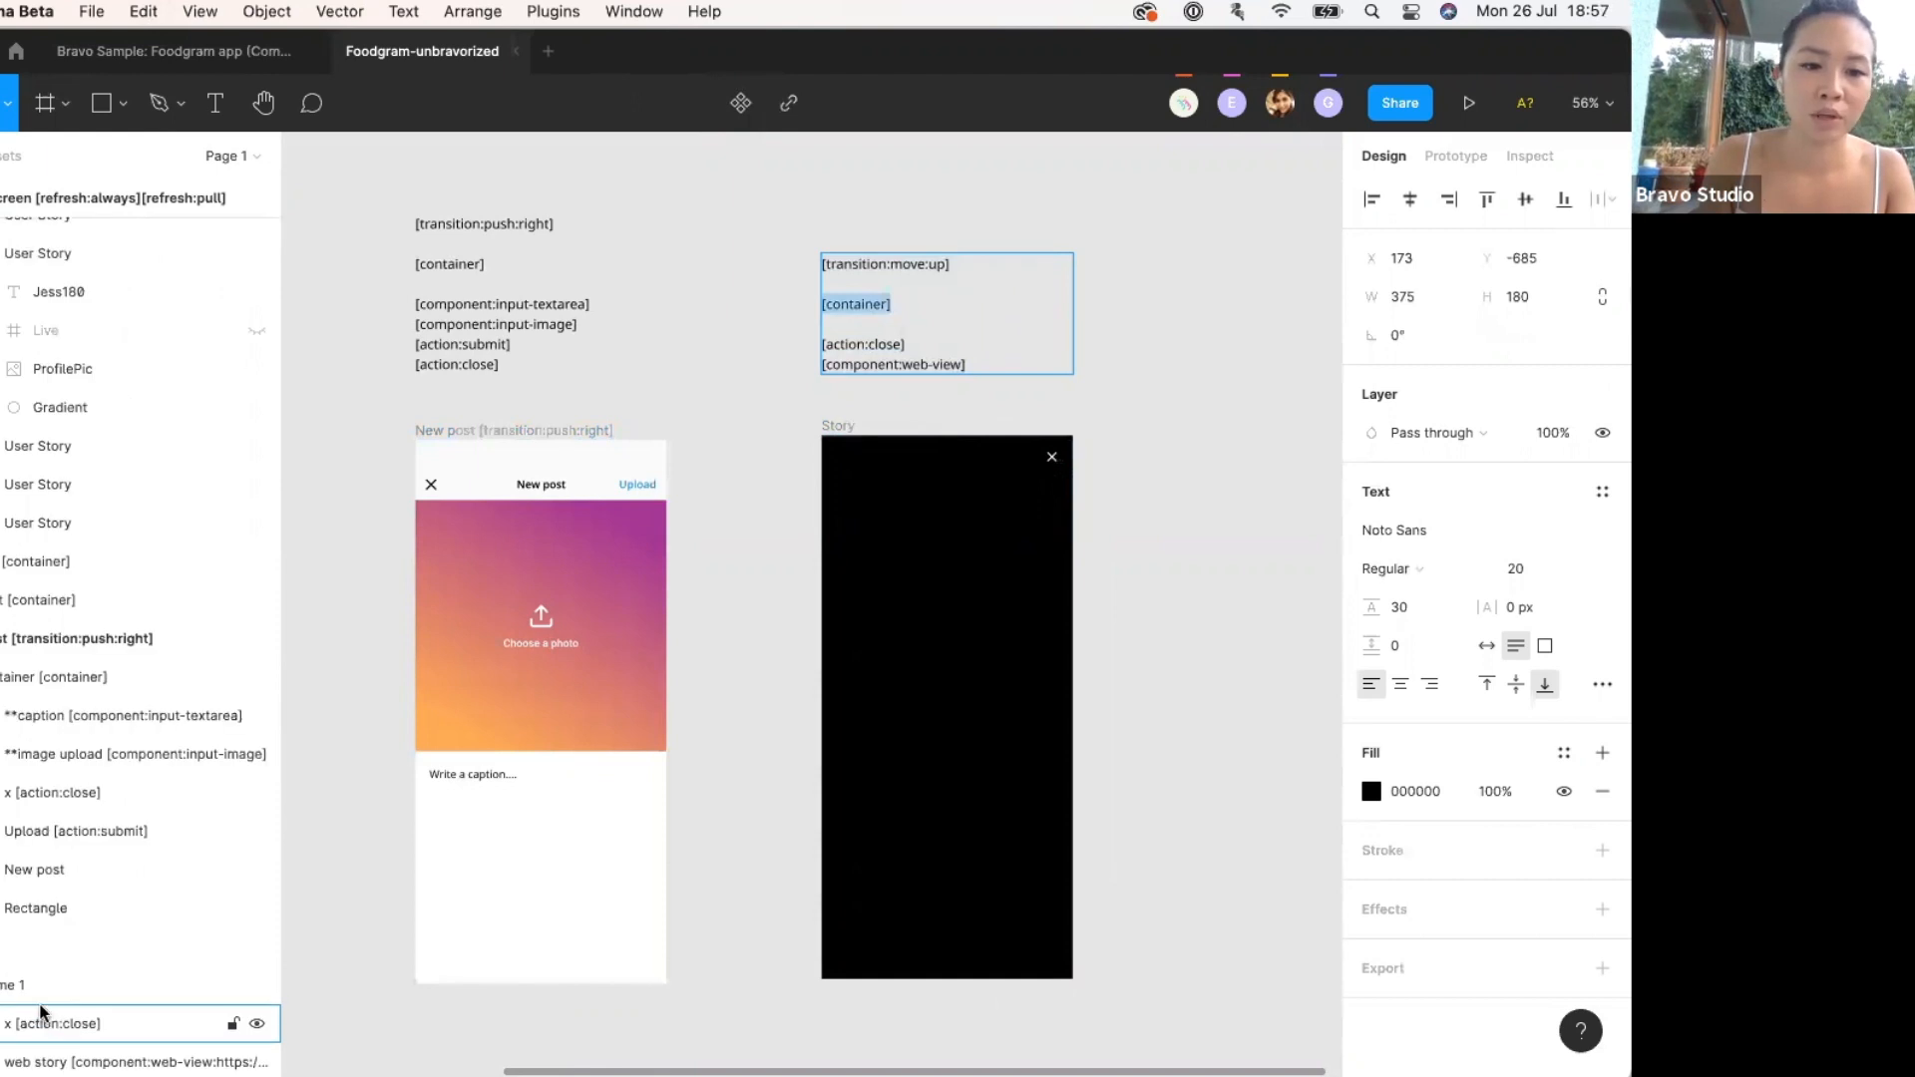
double_click(20, 985)
key(cmd+v)
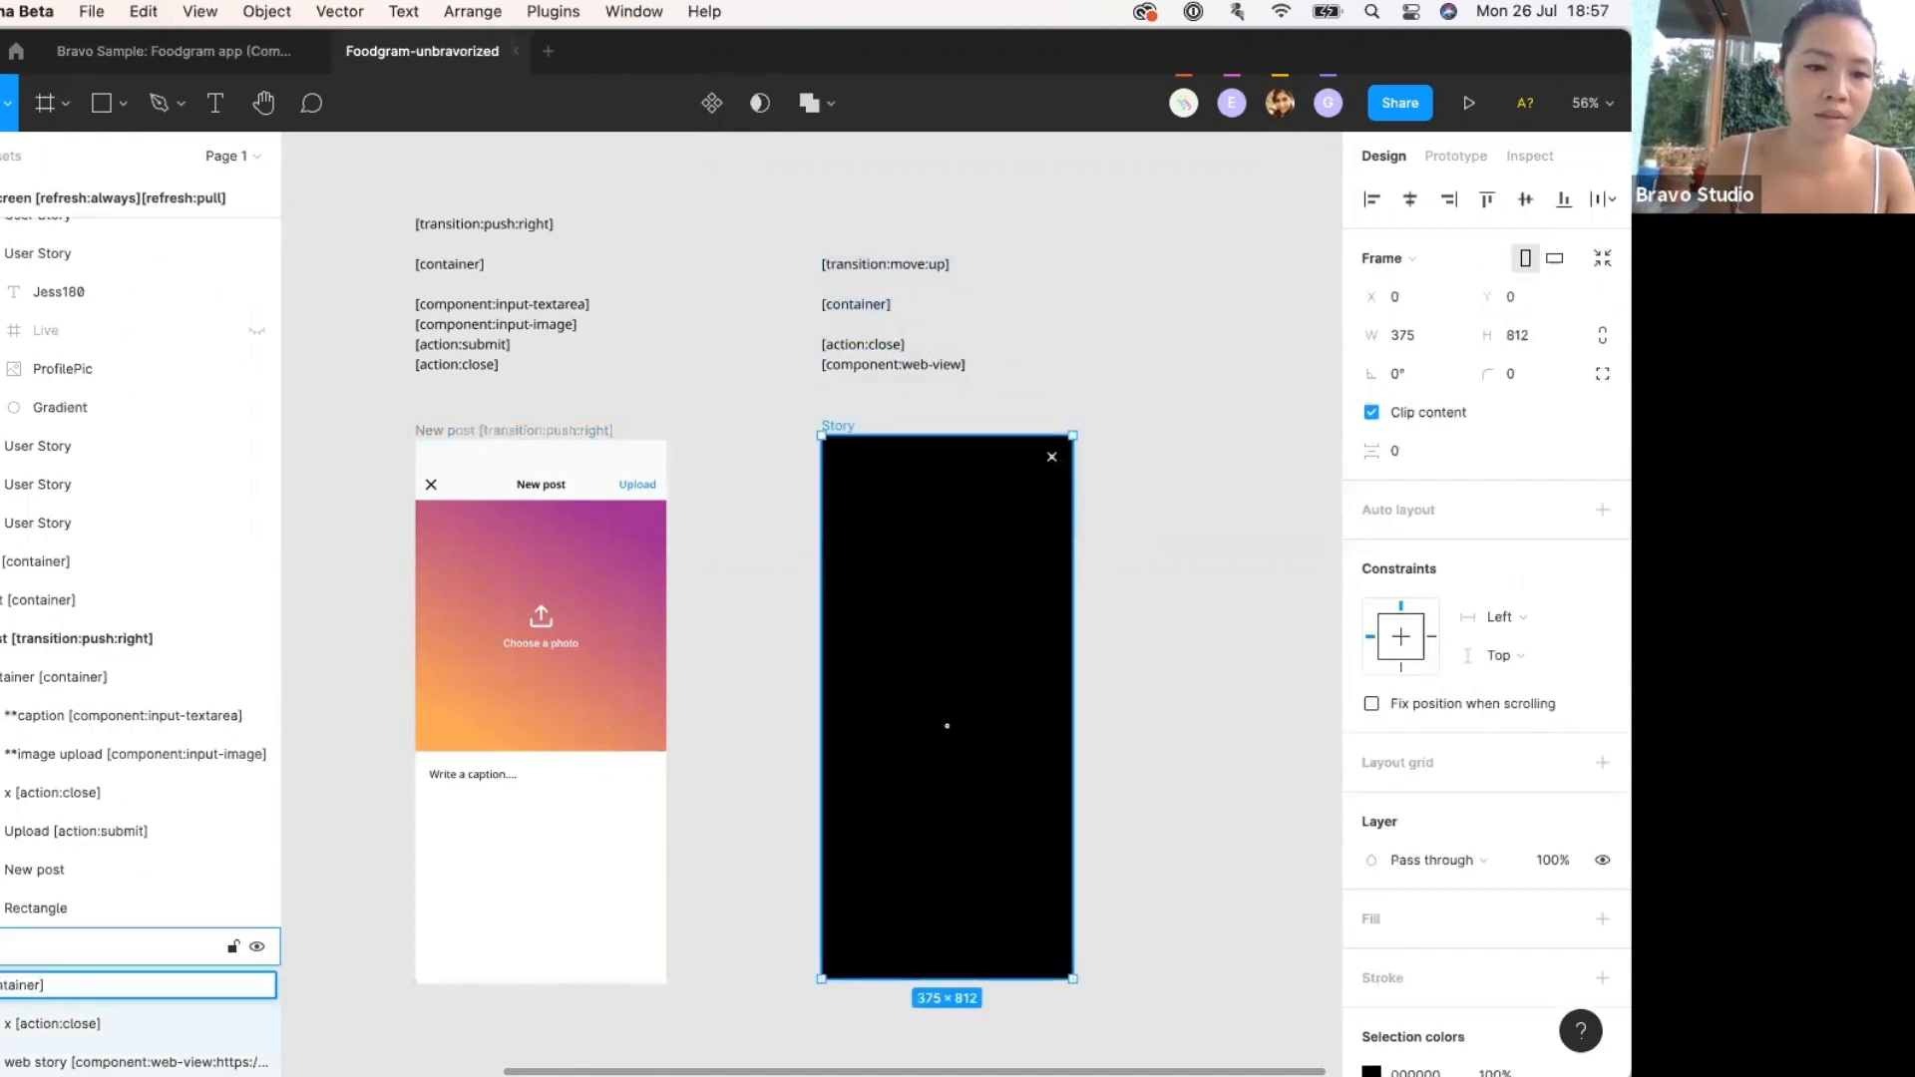
key(Return)
Copy the [transition:move:up] tag from the notes and append it to the Story frame's name.
click(855, 258)
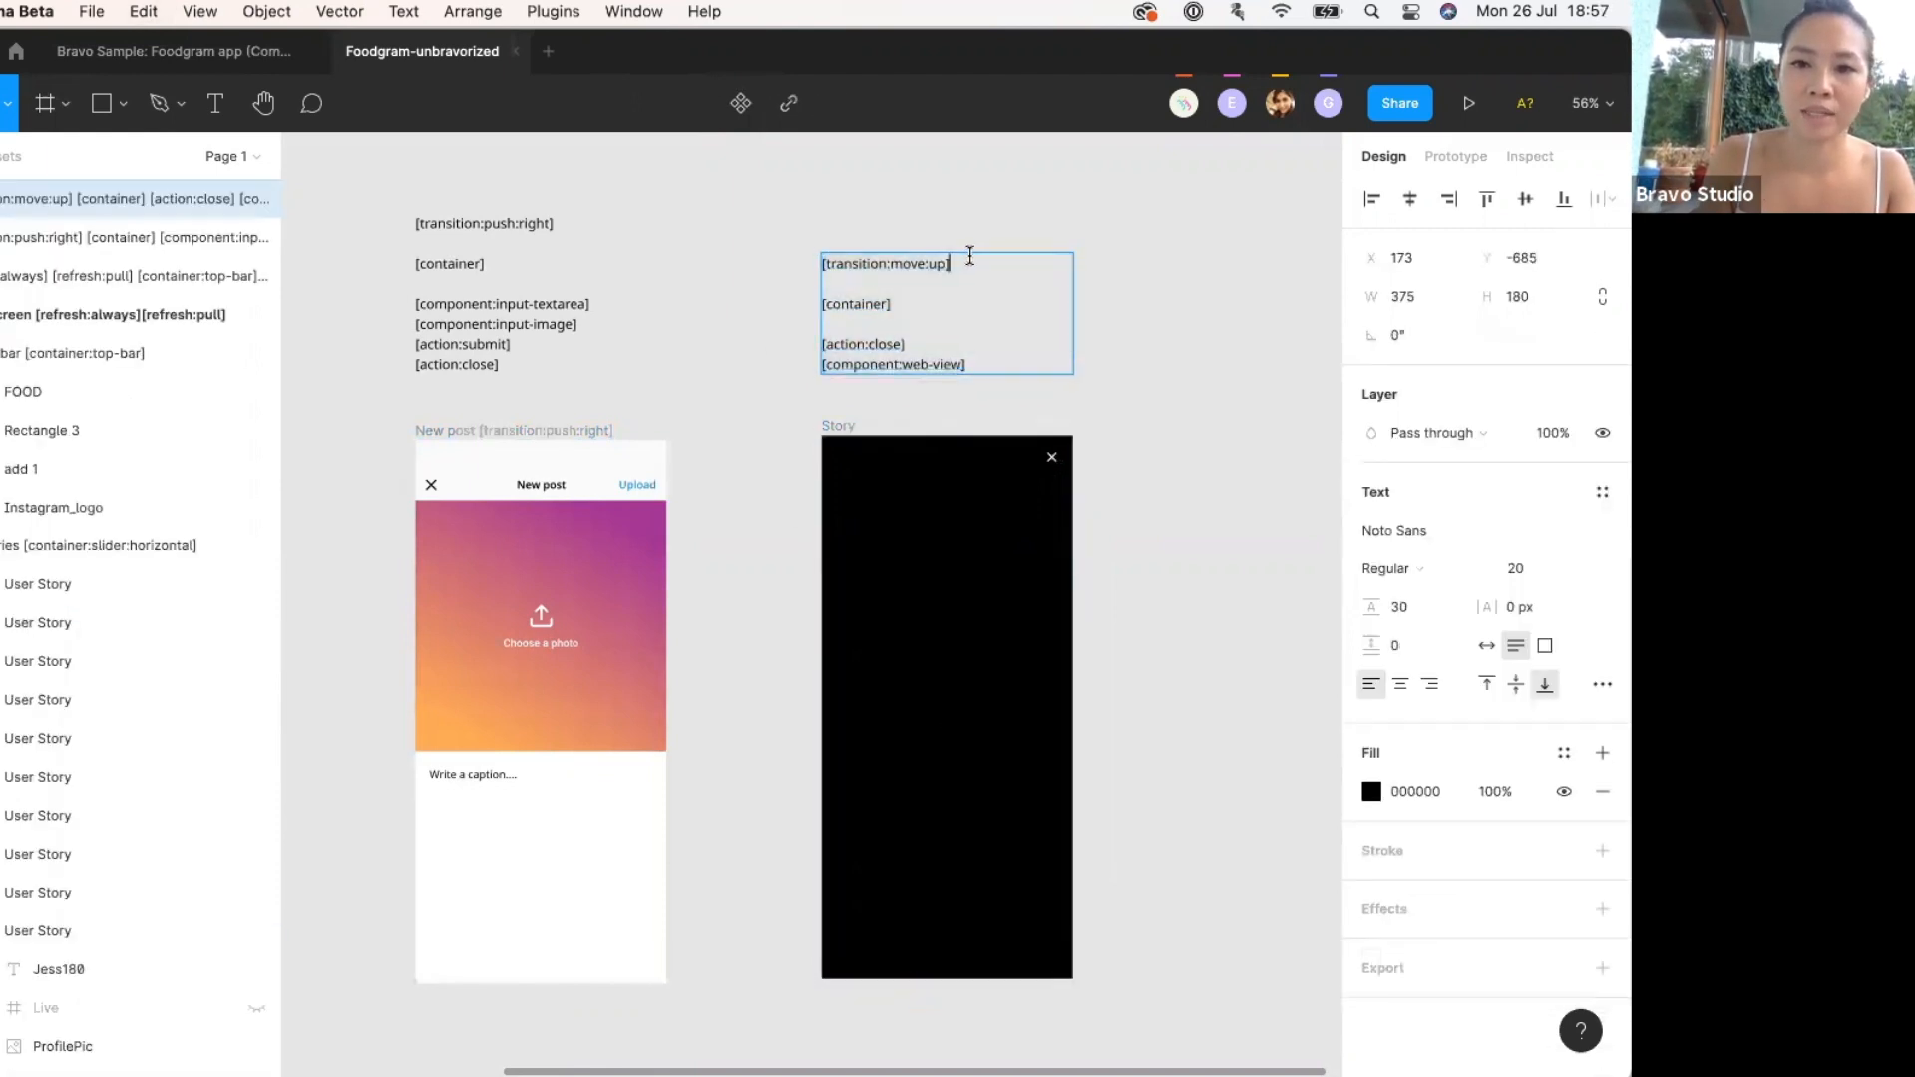
drag(966, 258, 817, 261)
key(cmd+c)
scroll(257, 739, down, 1)
scroll(258, 739, down, 6)
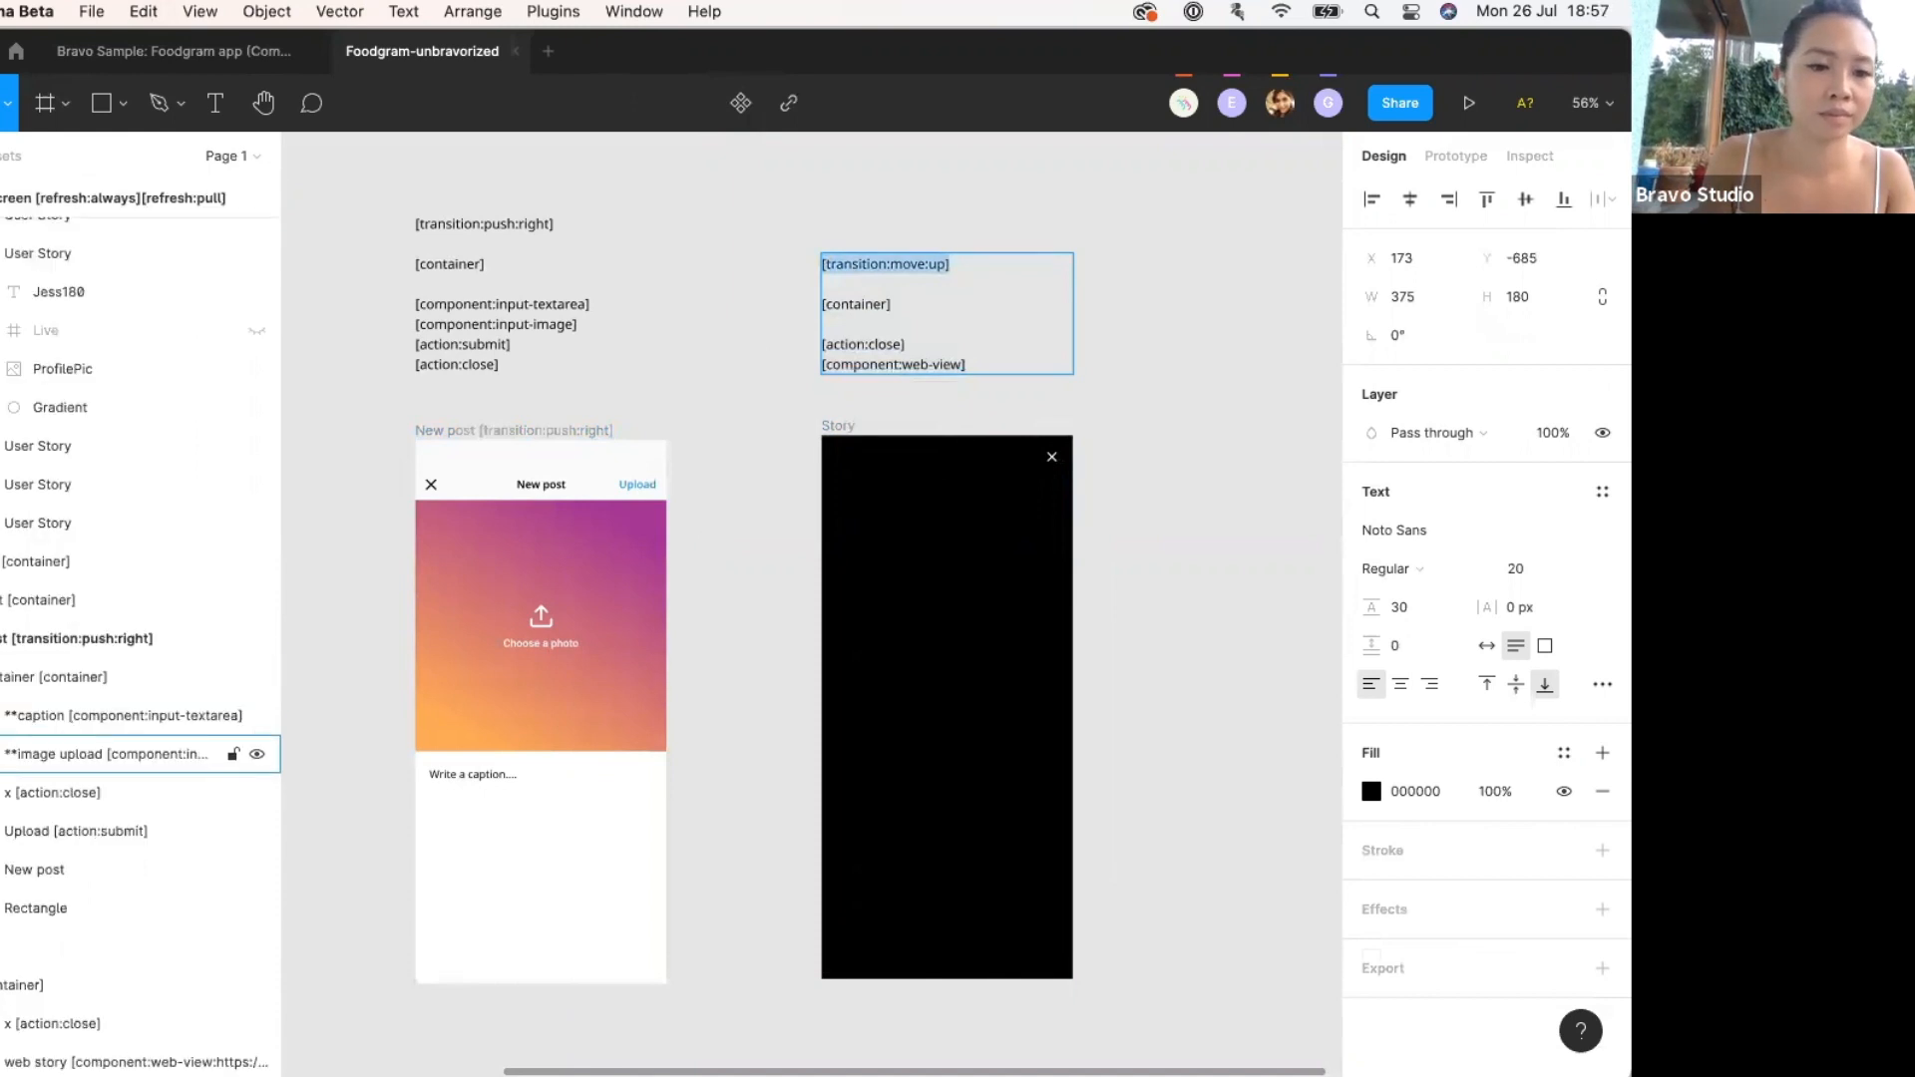
double_click(20, 947)
key(cmd+v)
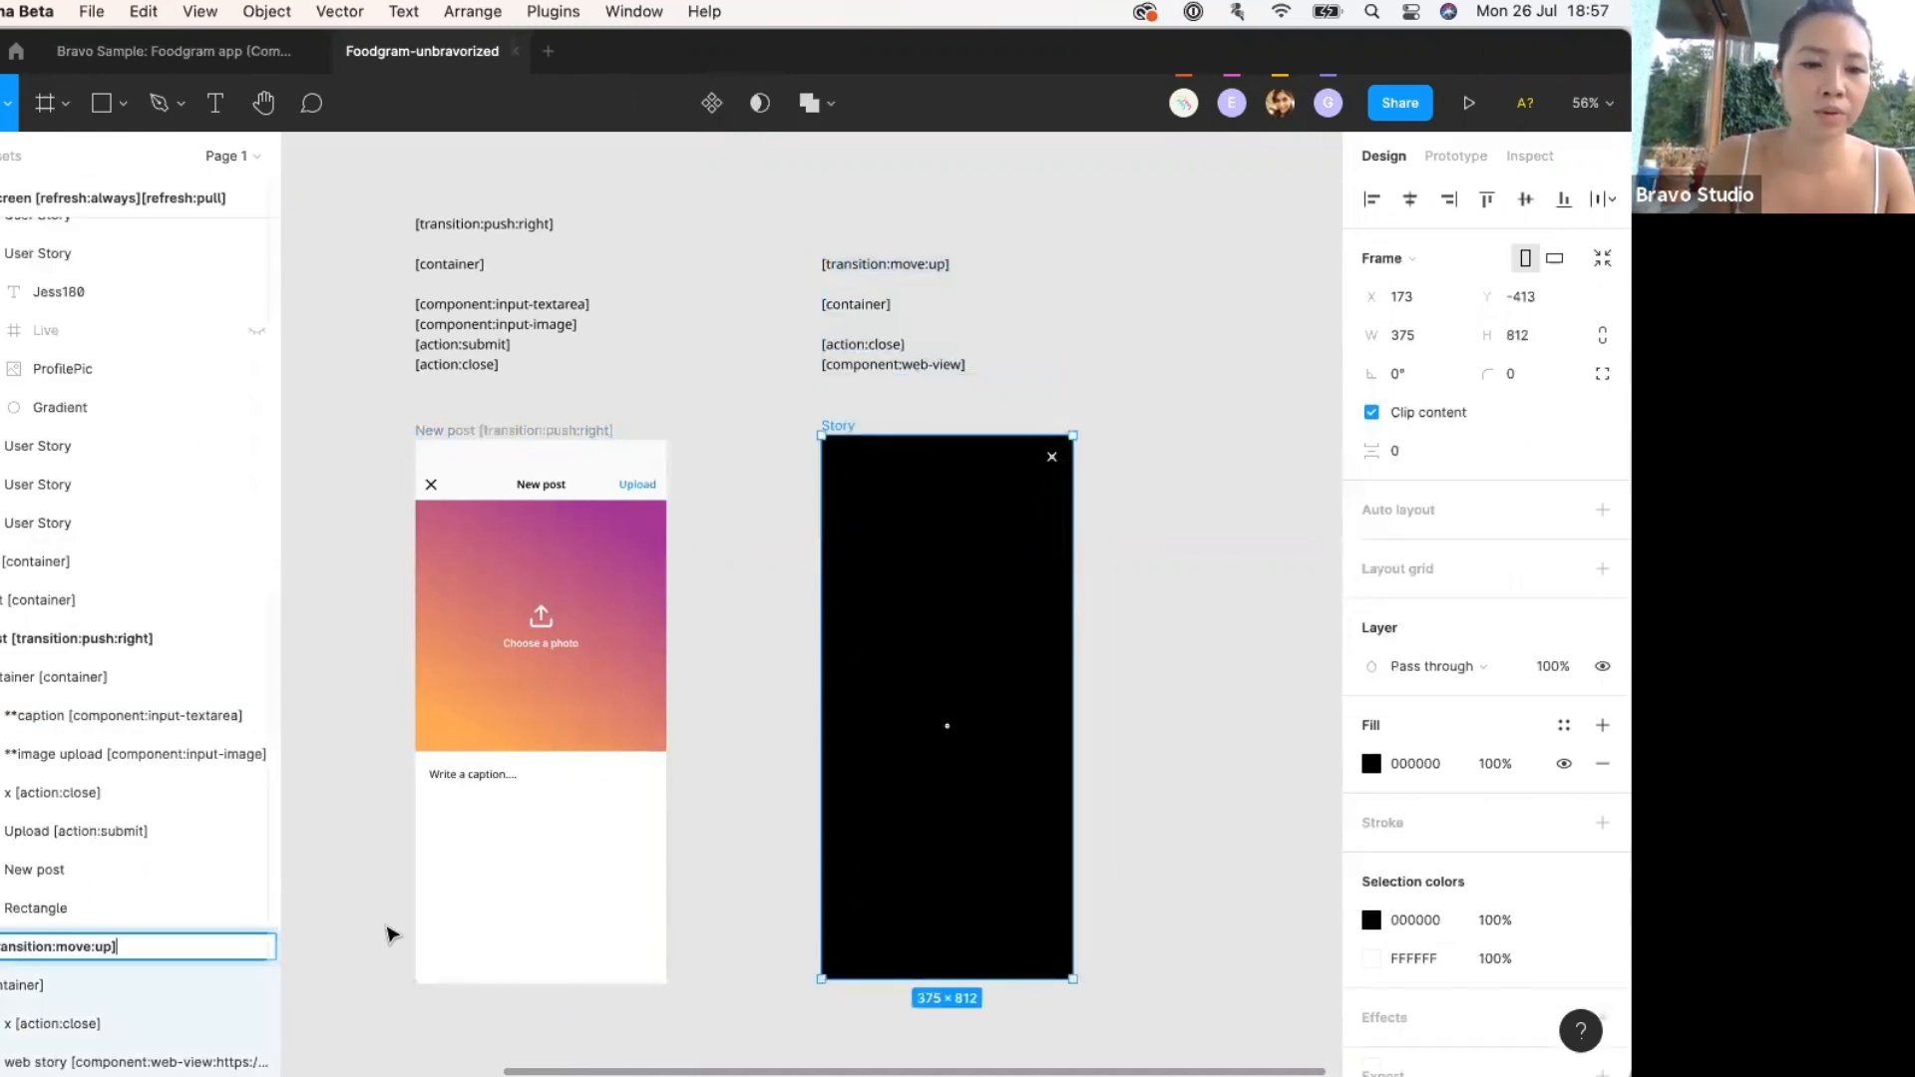
click(371, 930)
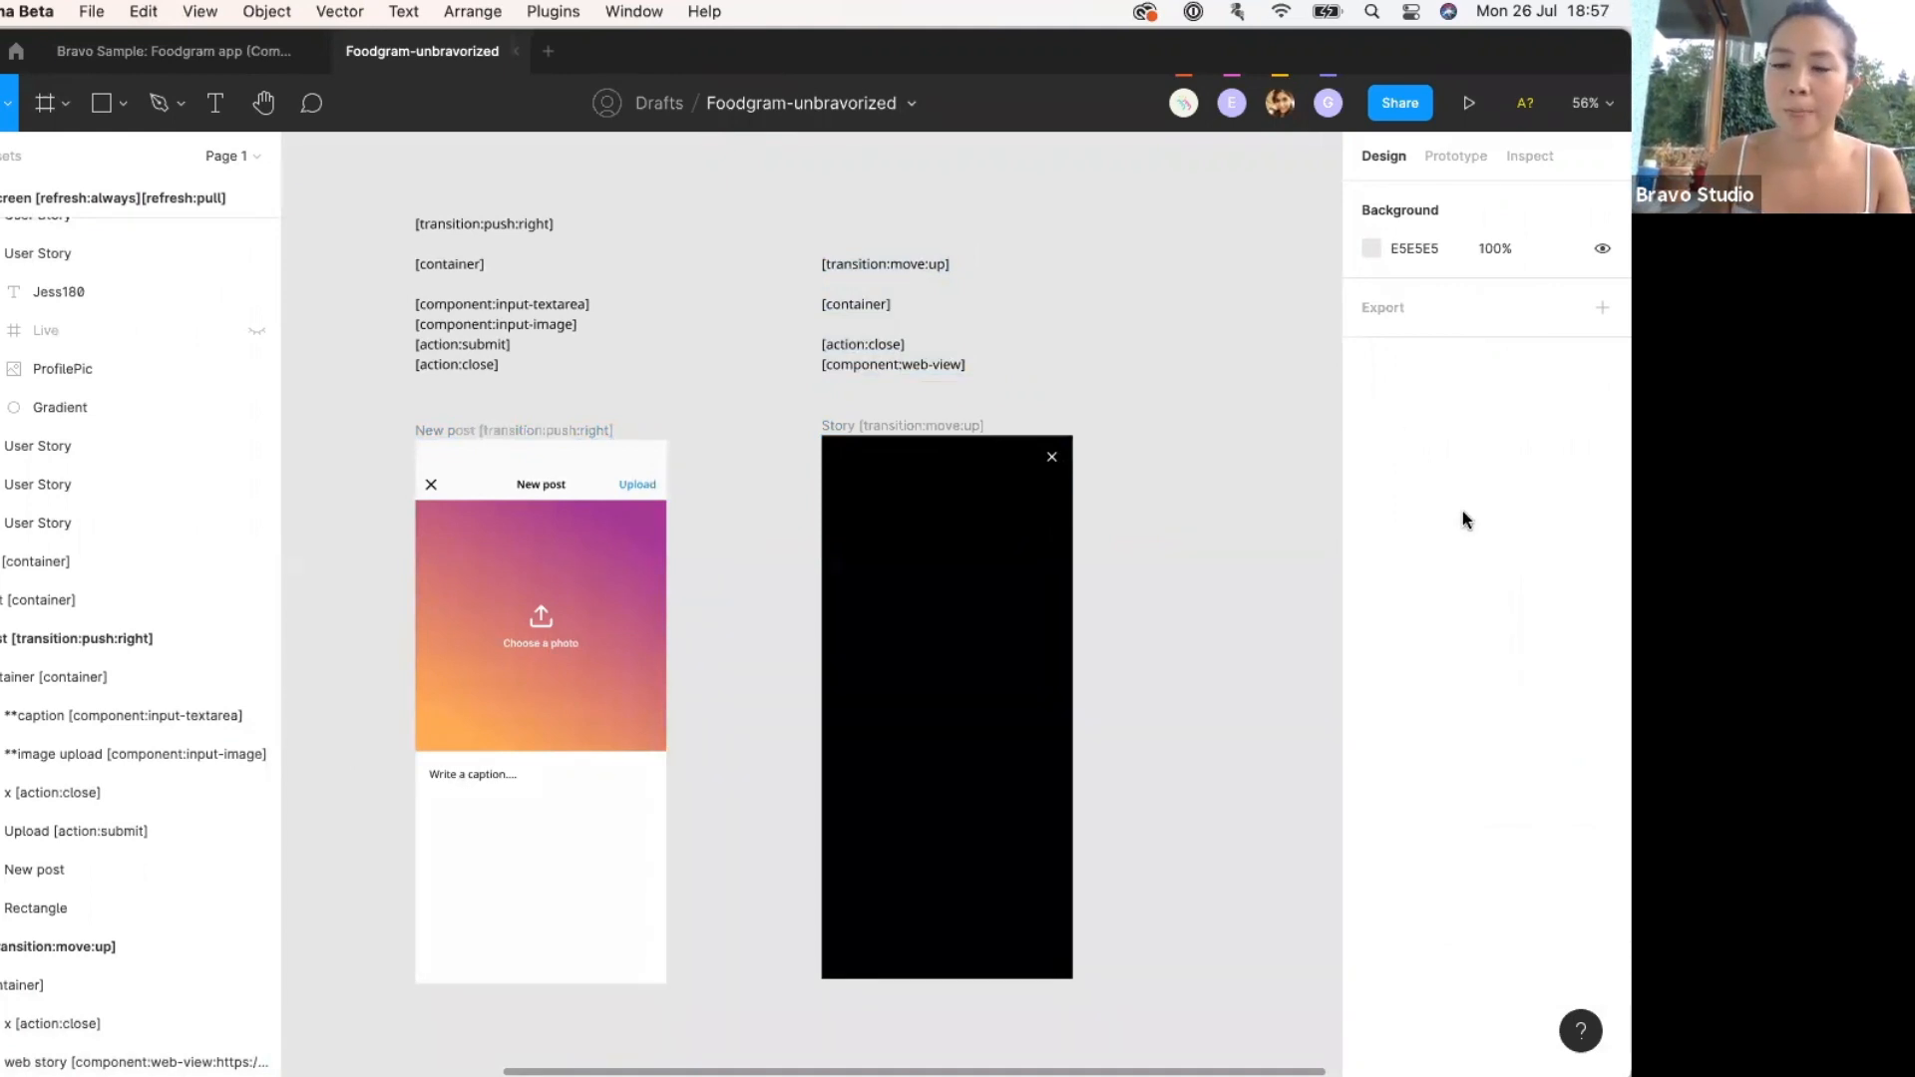
Inspect the prototype link from Home's user stories row to the Story frame, then open Mission Control.
click(1453, 156)
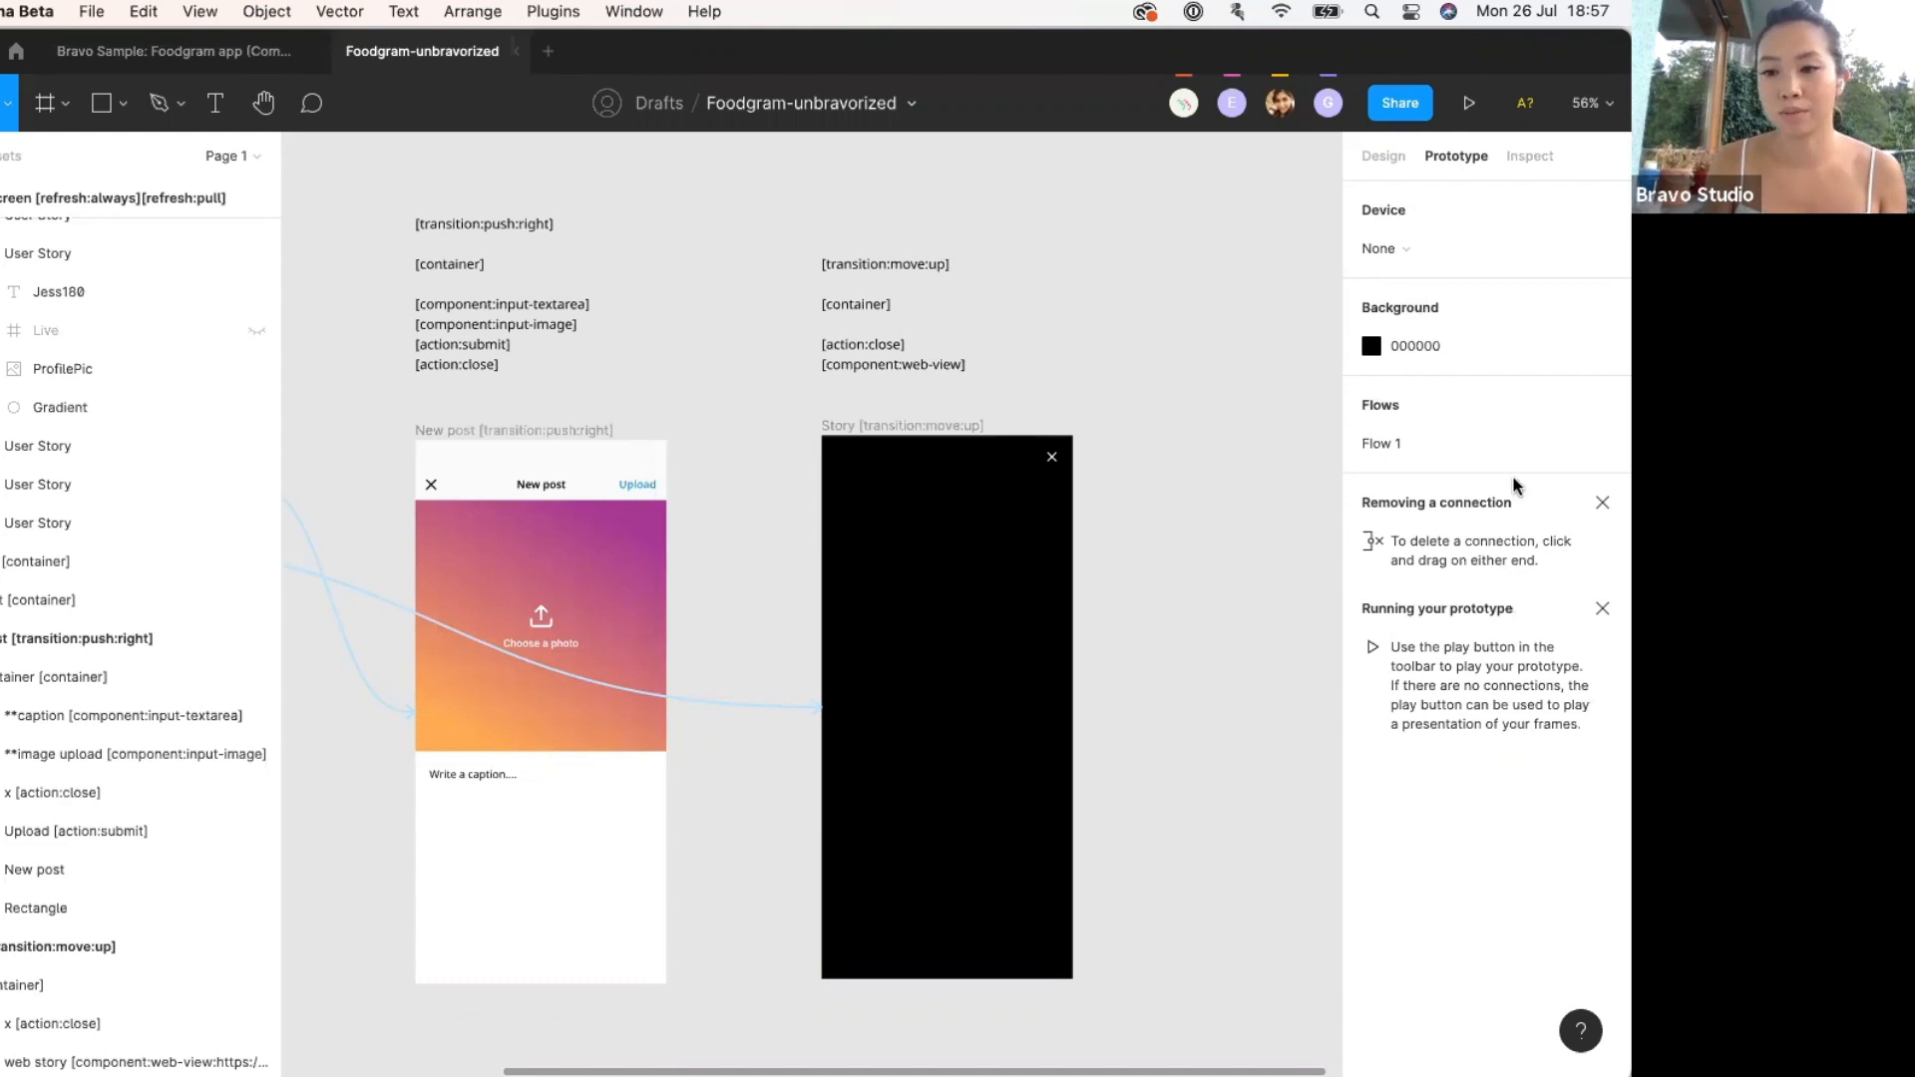
scroll(1171, 401, left, 2)
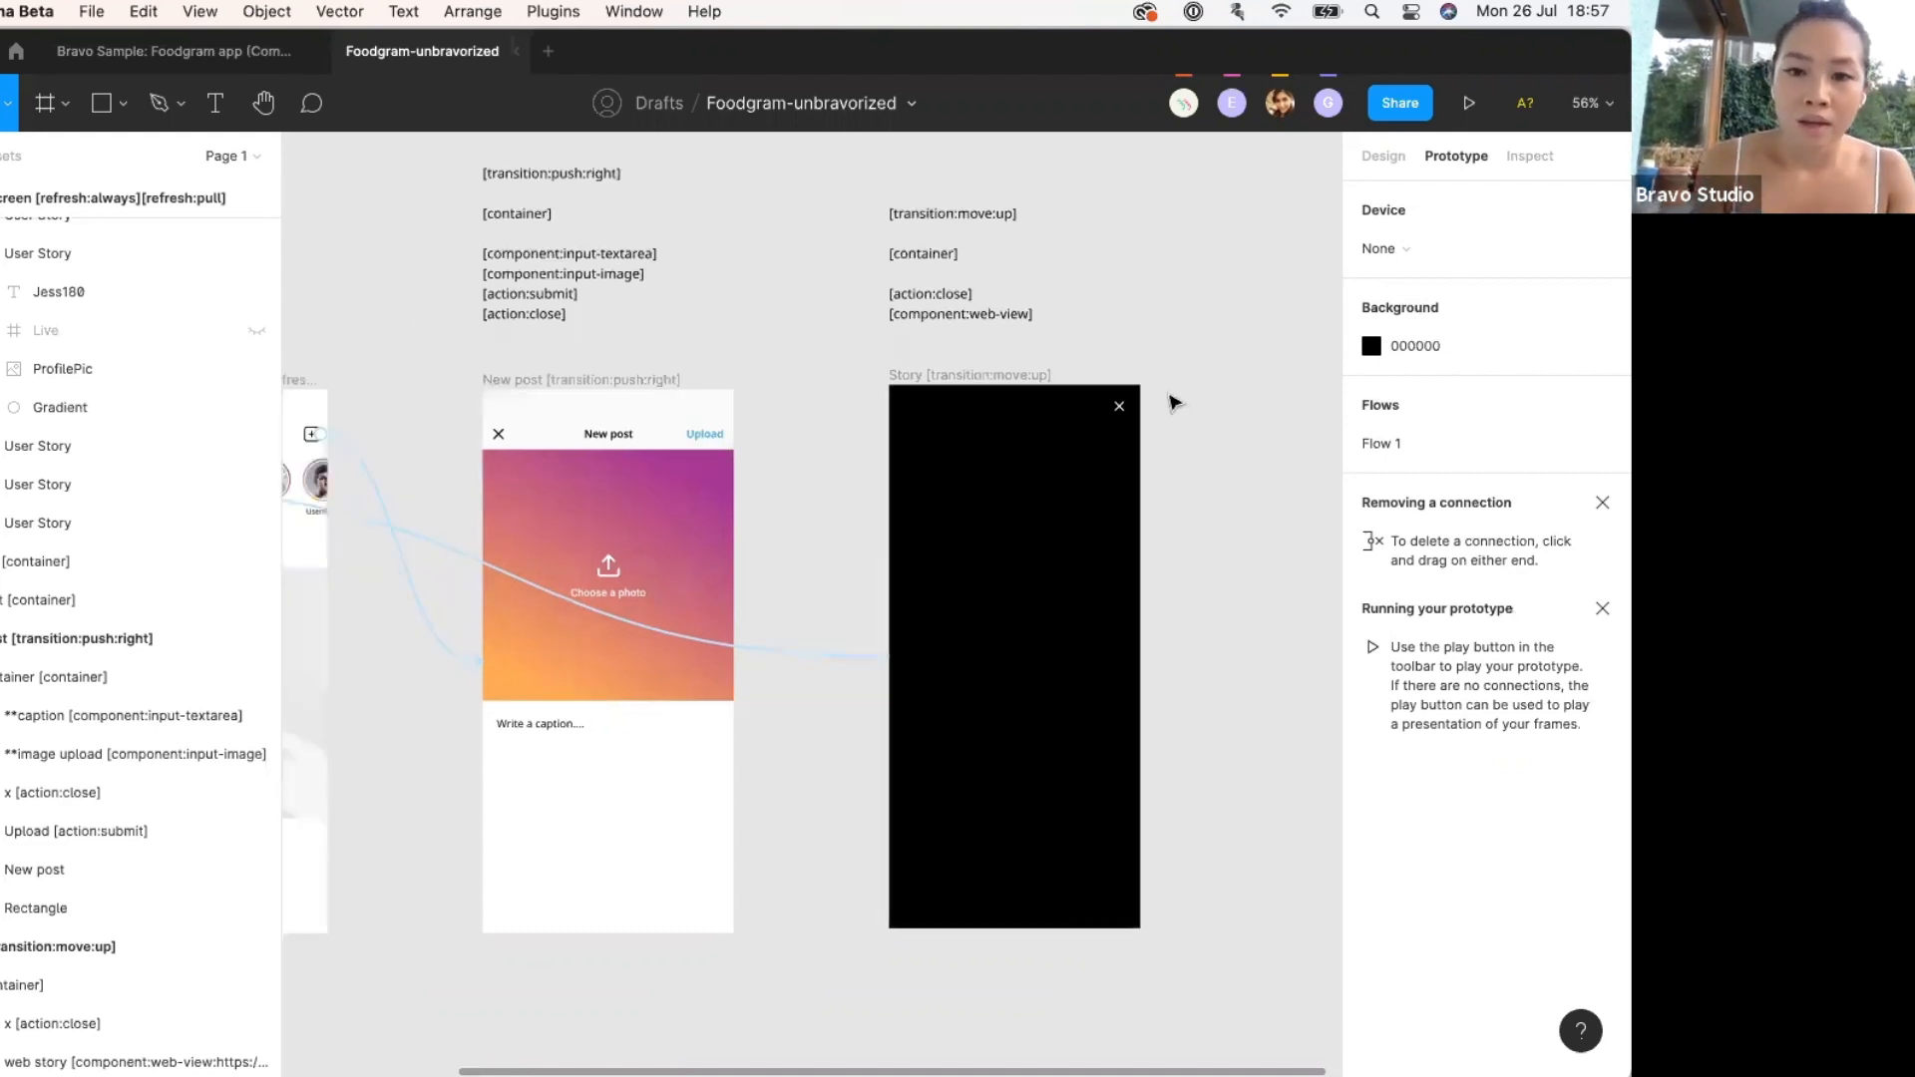
scroll(1171, 402, down, 5)
scroll(382, 484, up, 3)
scroll(382, 484, right, 2)
scroll(382, 484, up, 1)
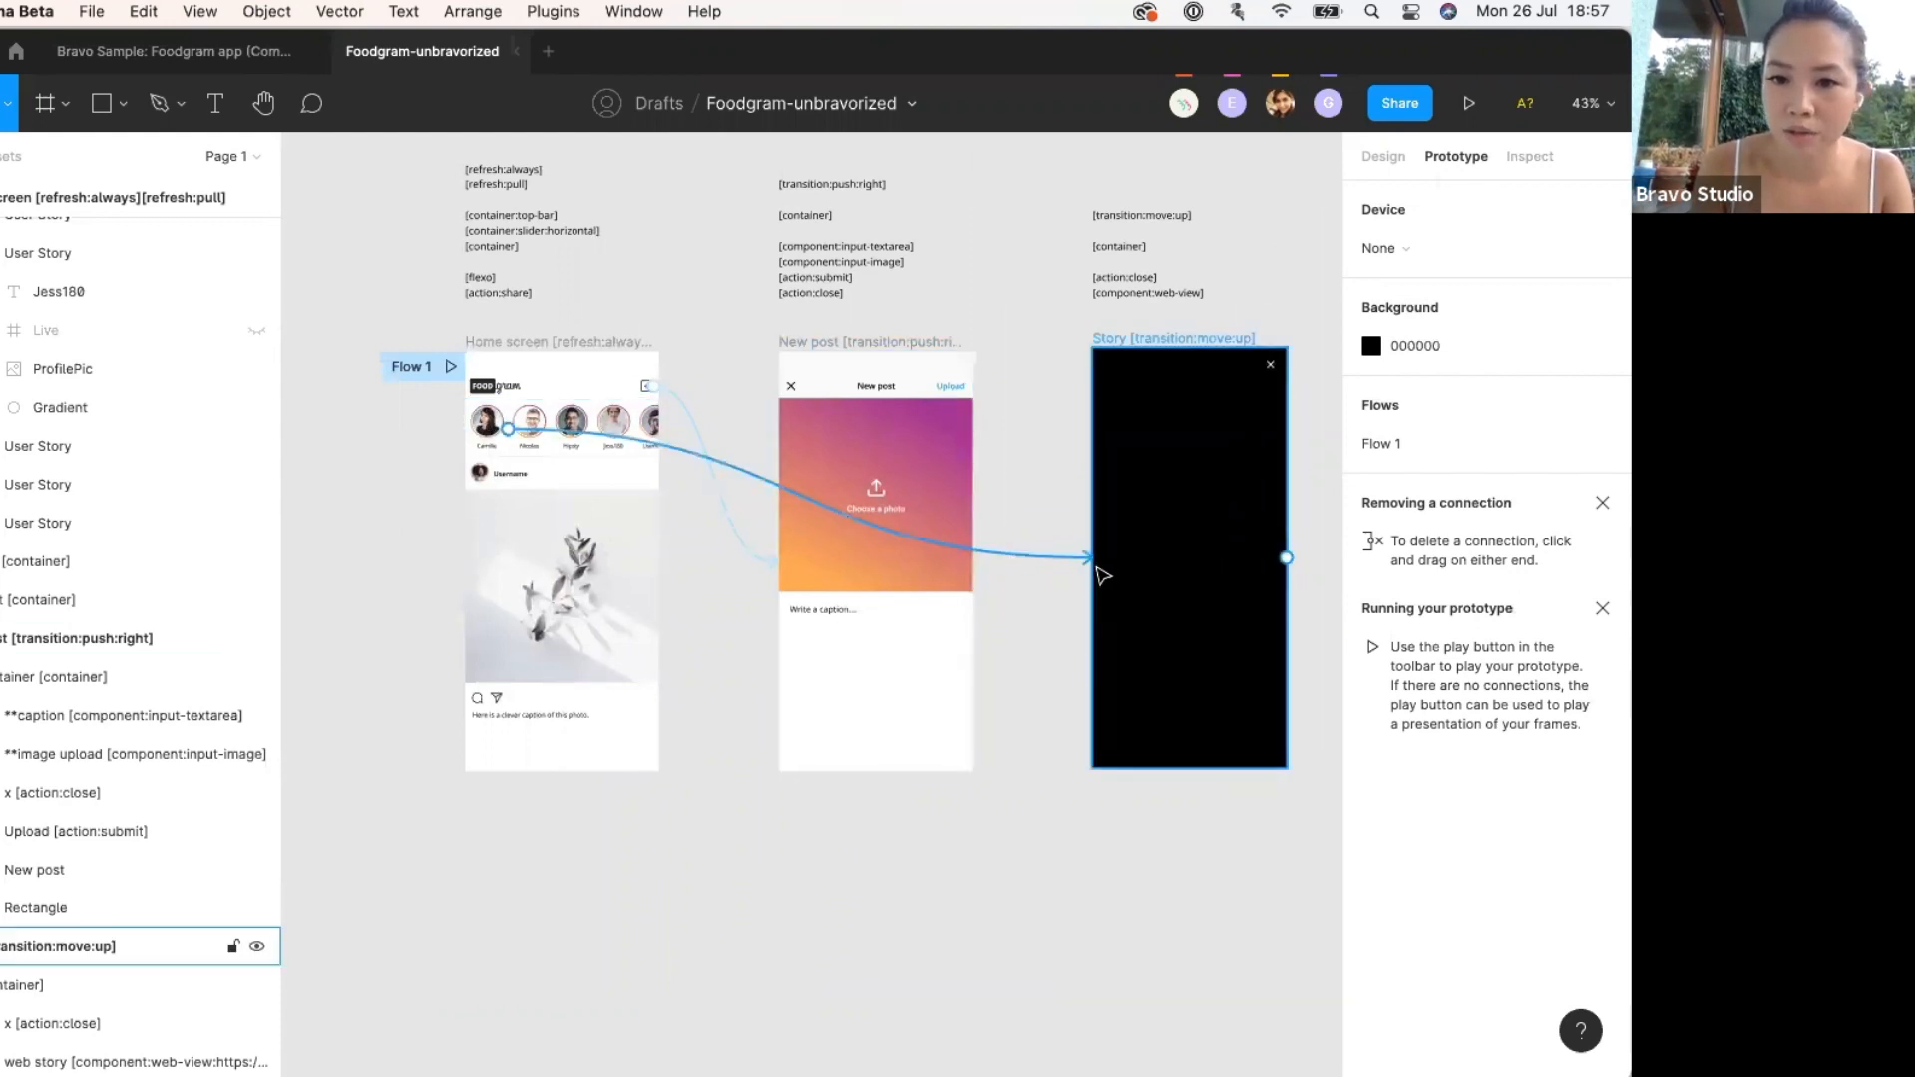
key(ctrl+Up)
Return to Bravo's Foodgram-unbravorized screens list and shift the phone mirror window slightly left.
click(310, 758)
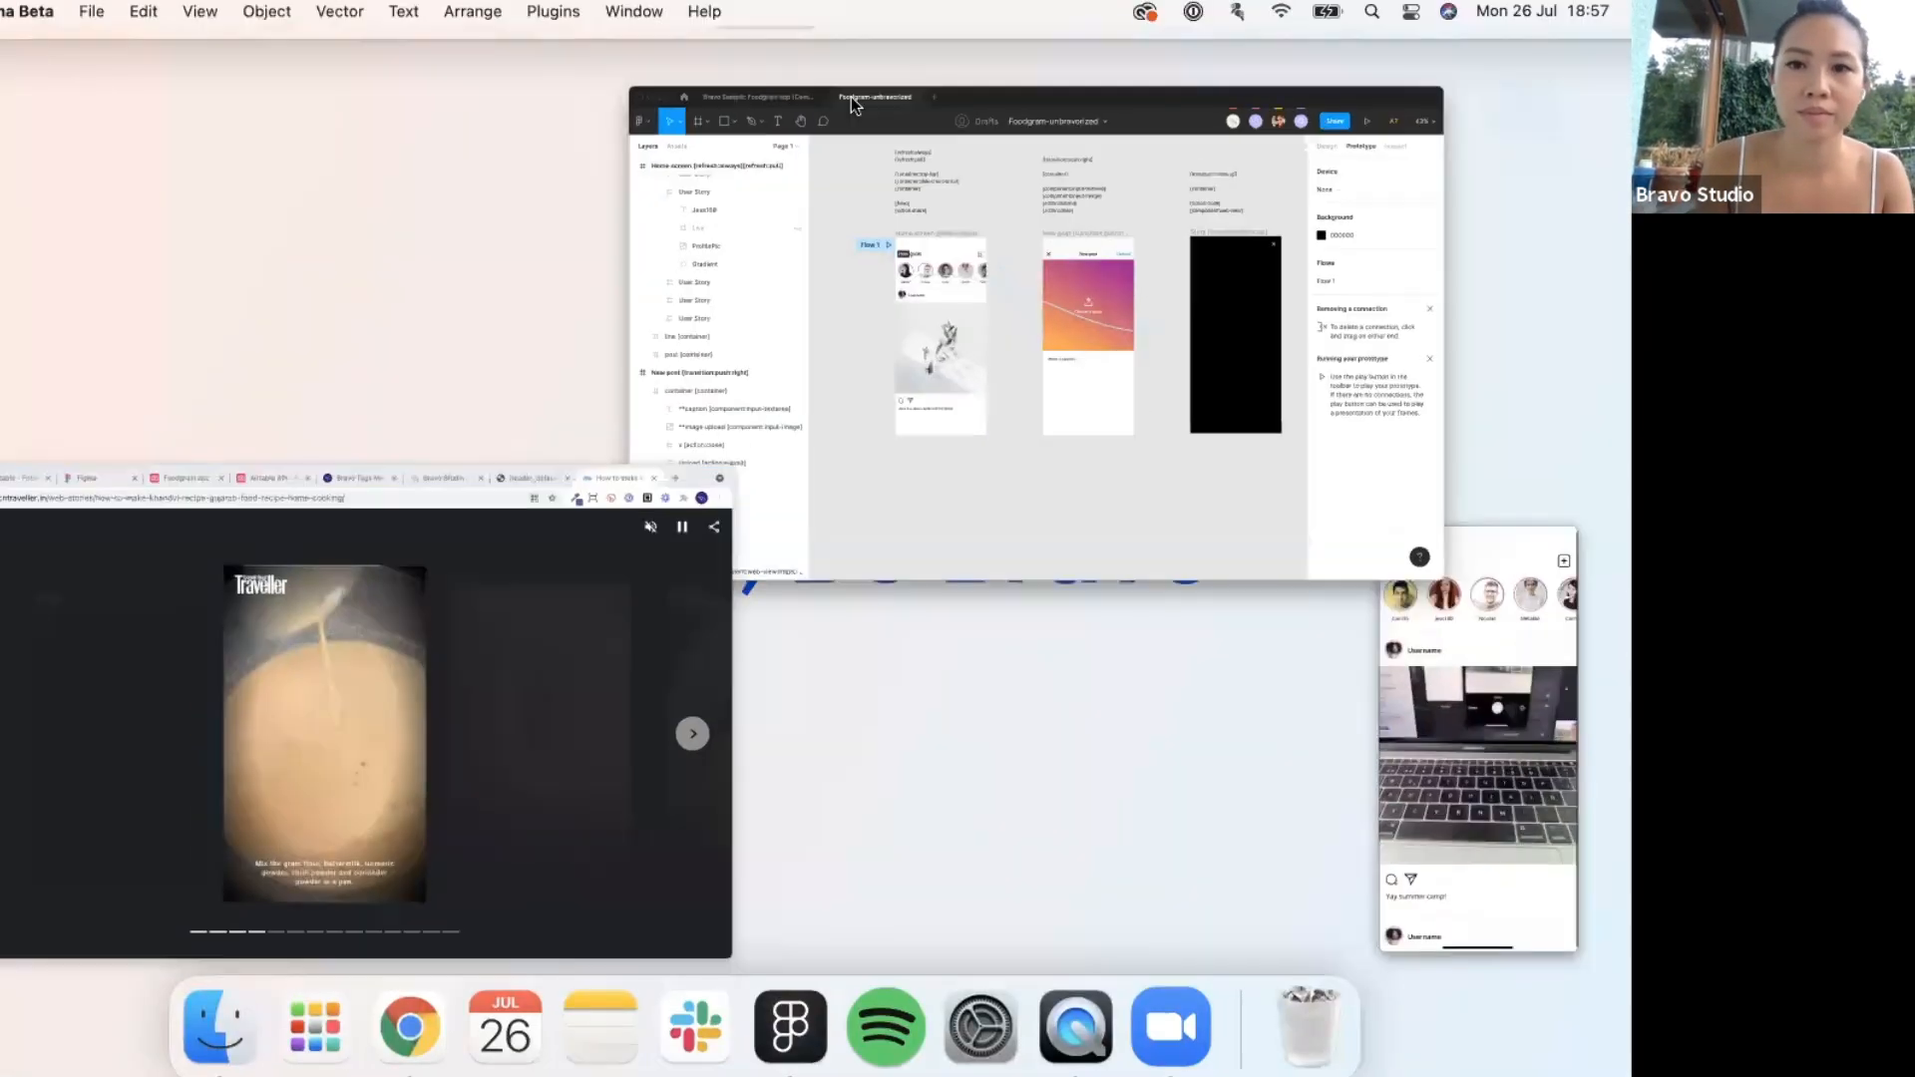
click(1017, 57)
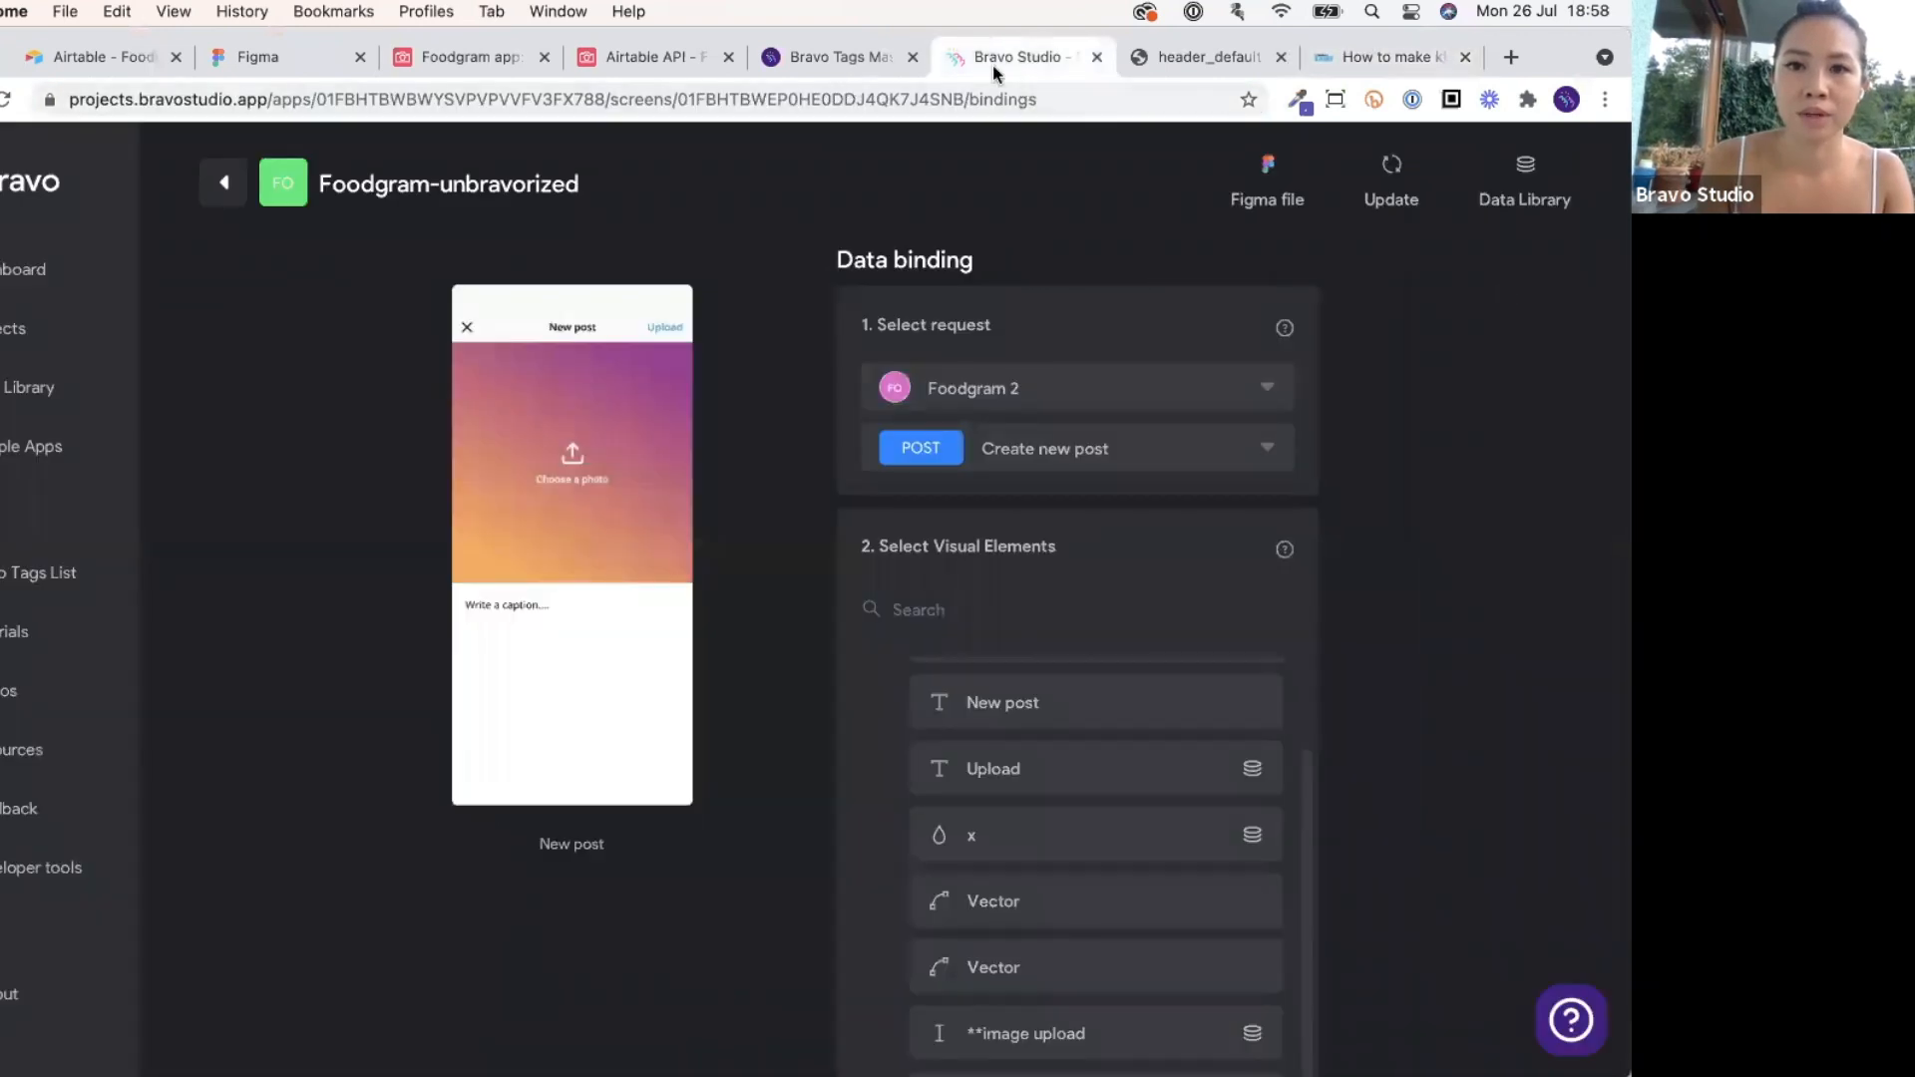
click(224, 185)
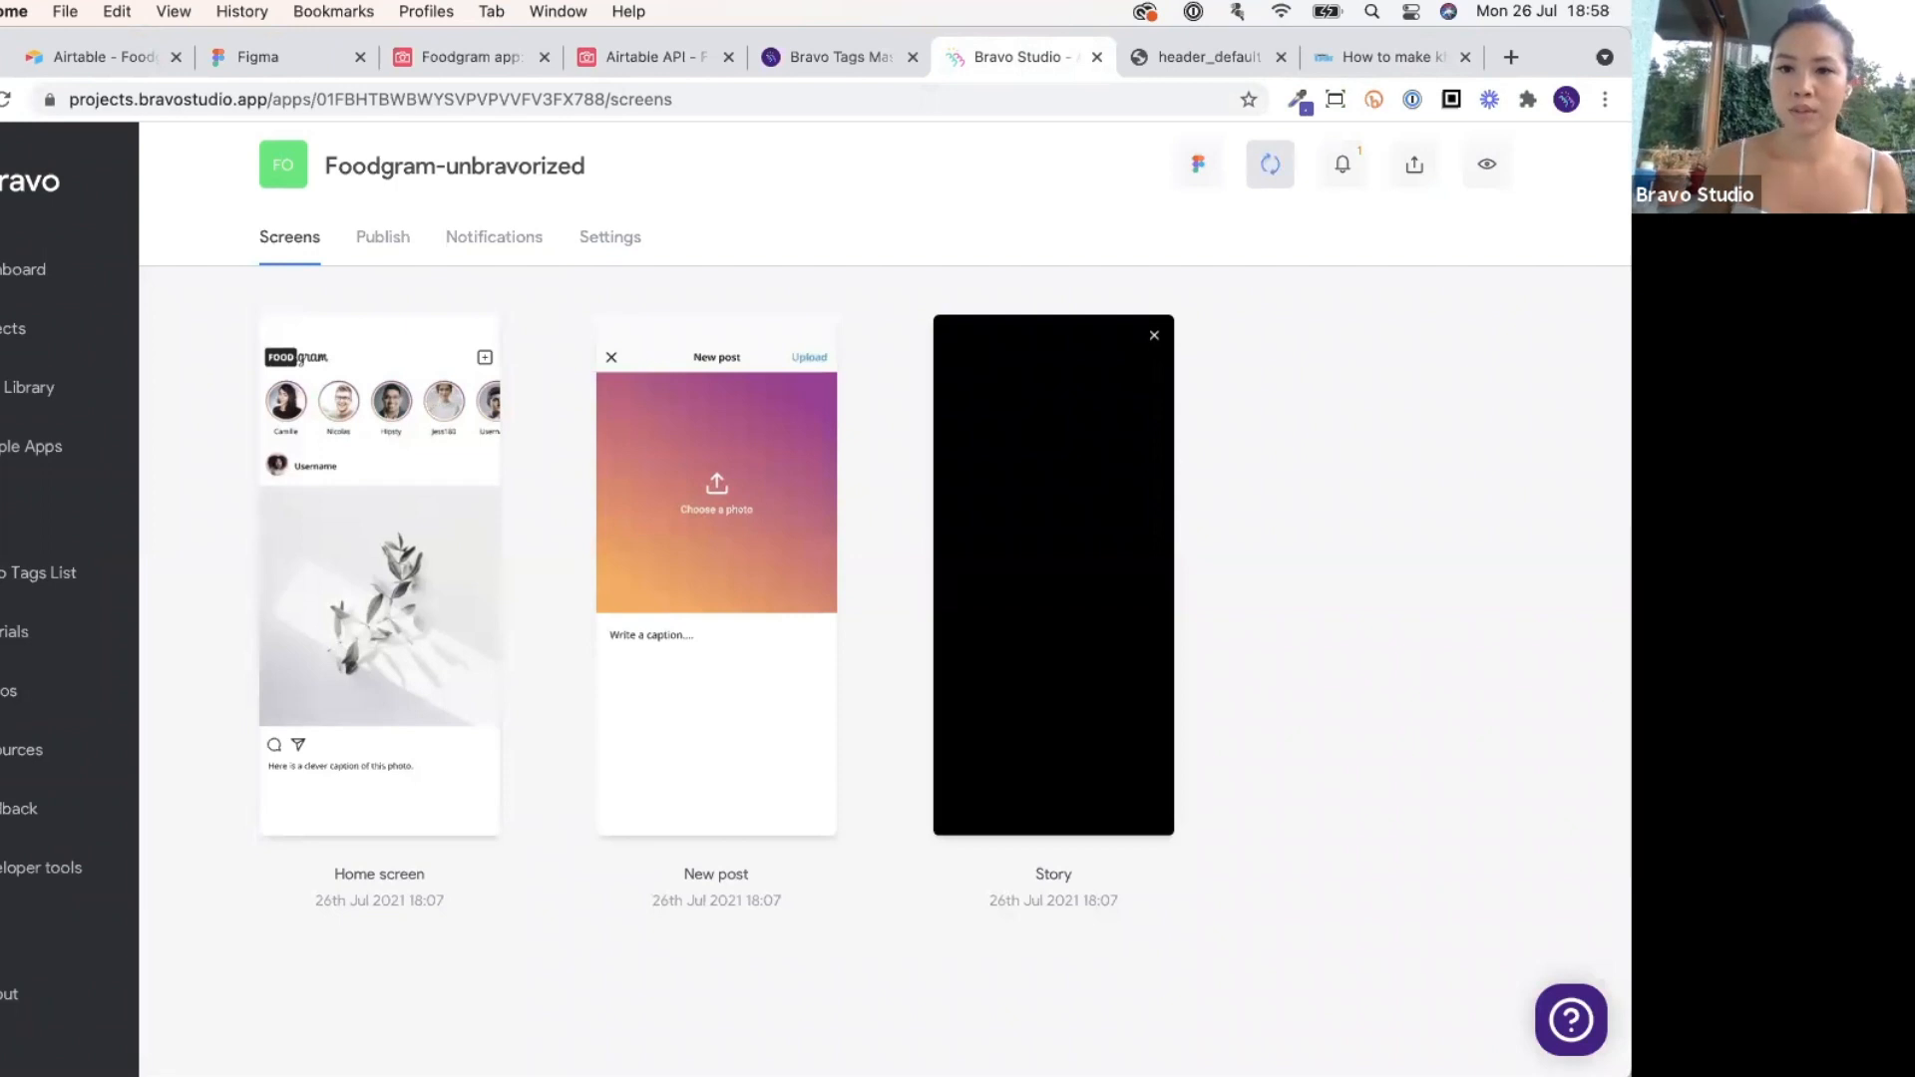
mouse_move(886, 1027)
click(1075, 1017)
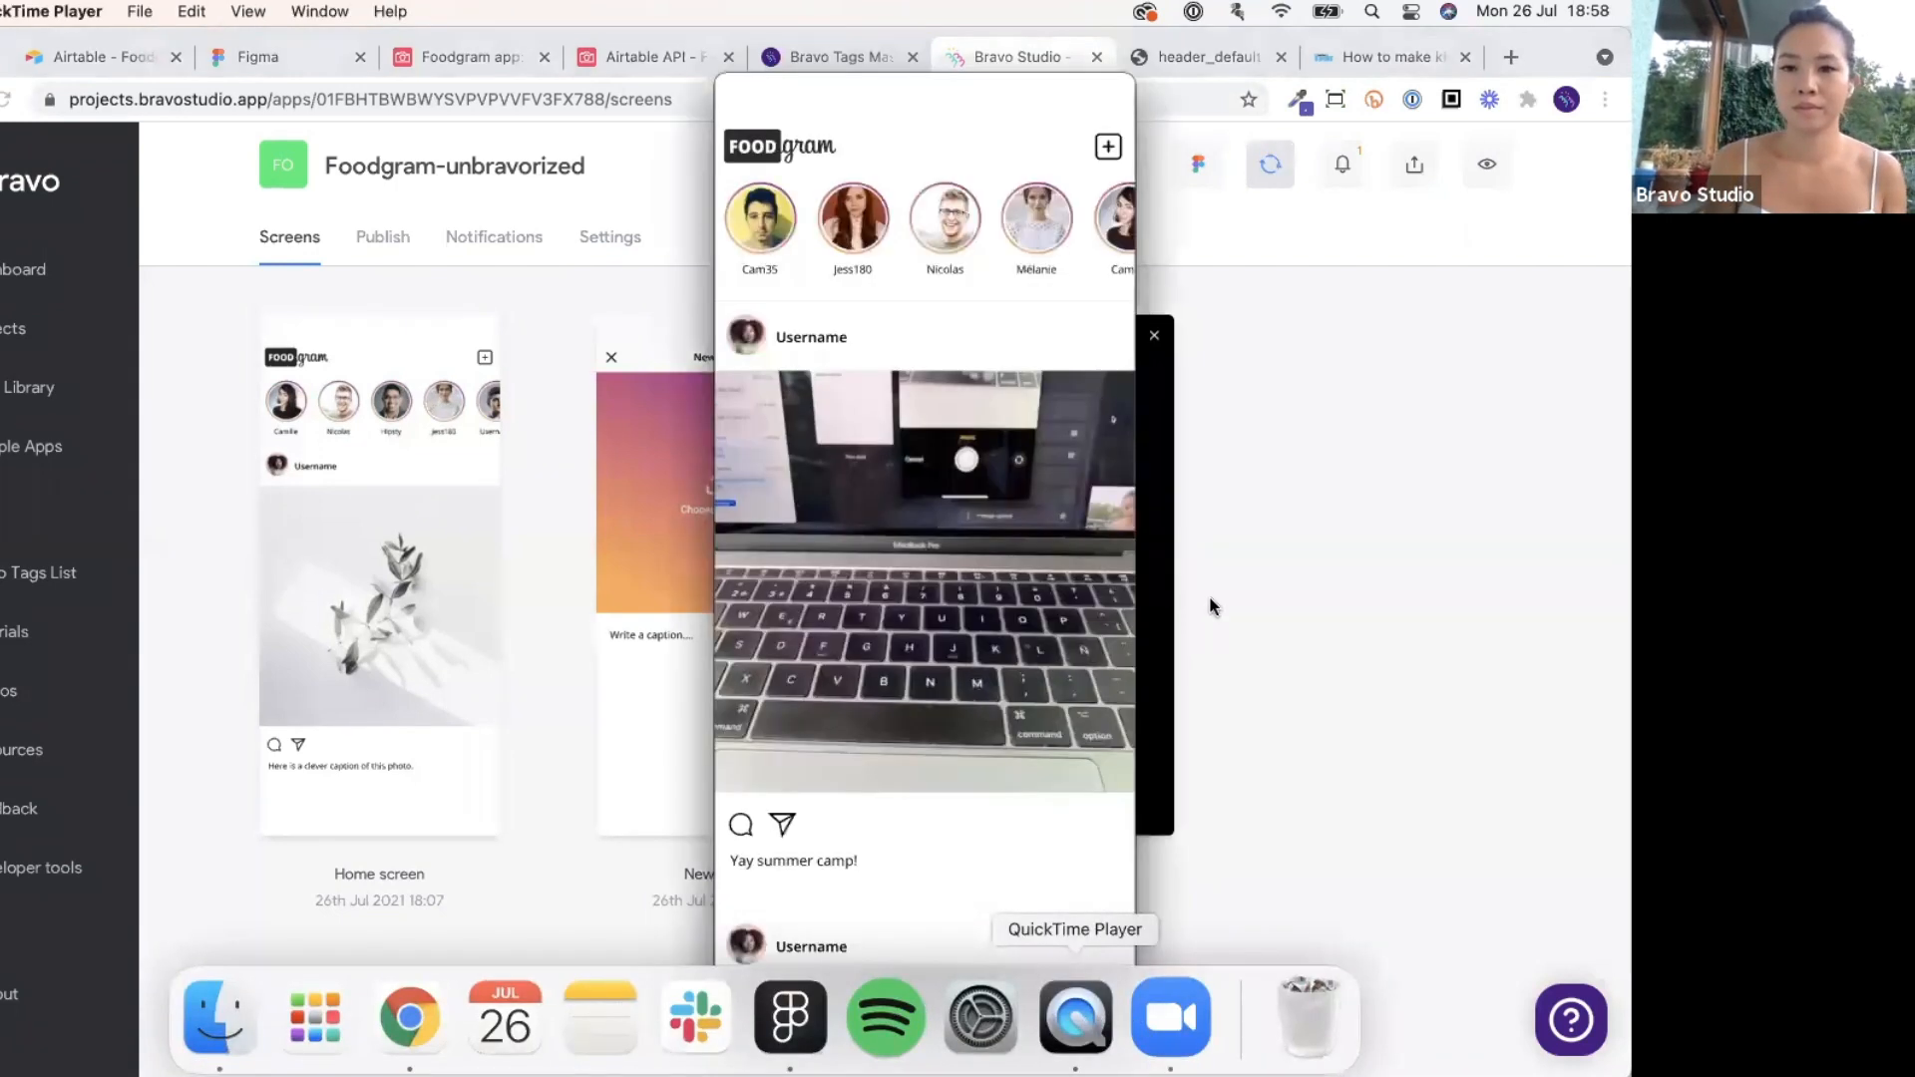
drag(1003, 100, 927, 91)
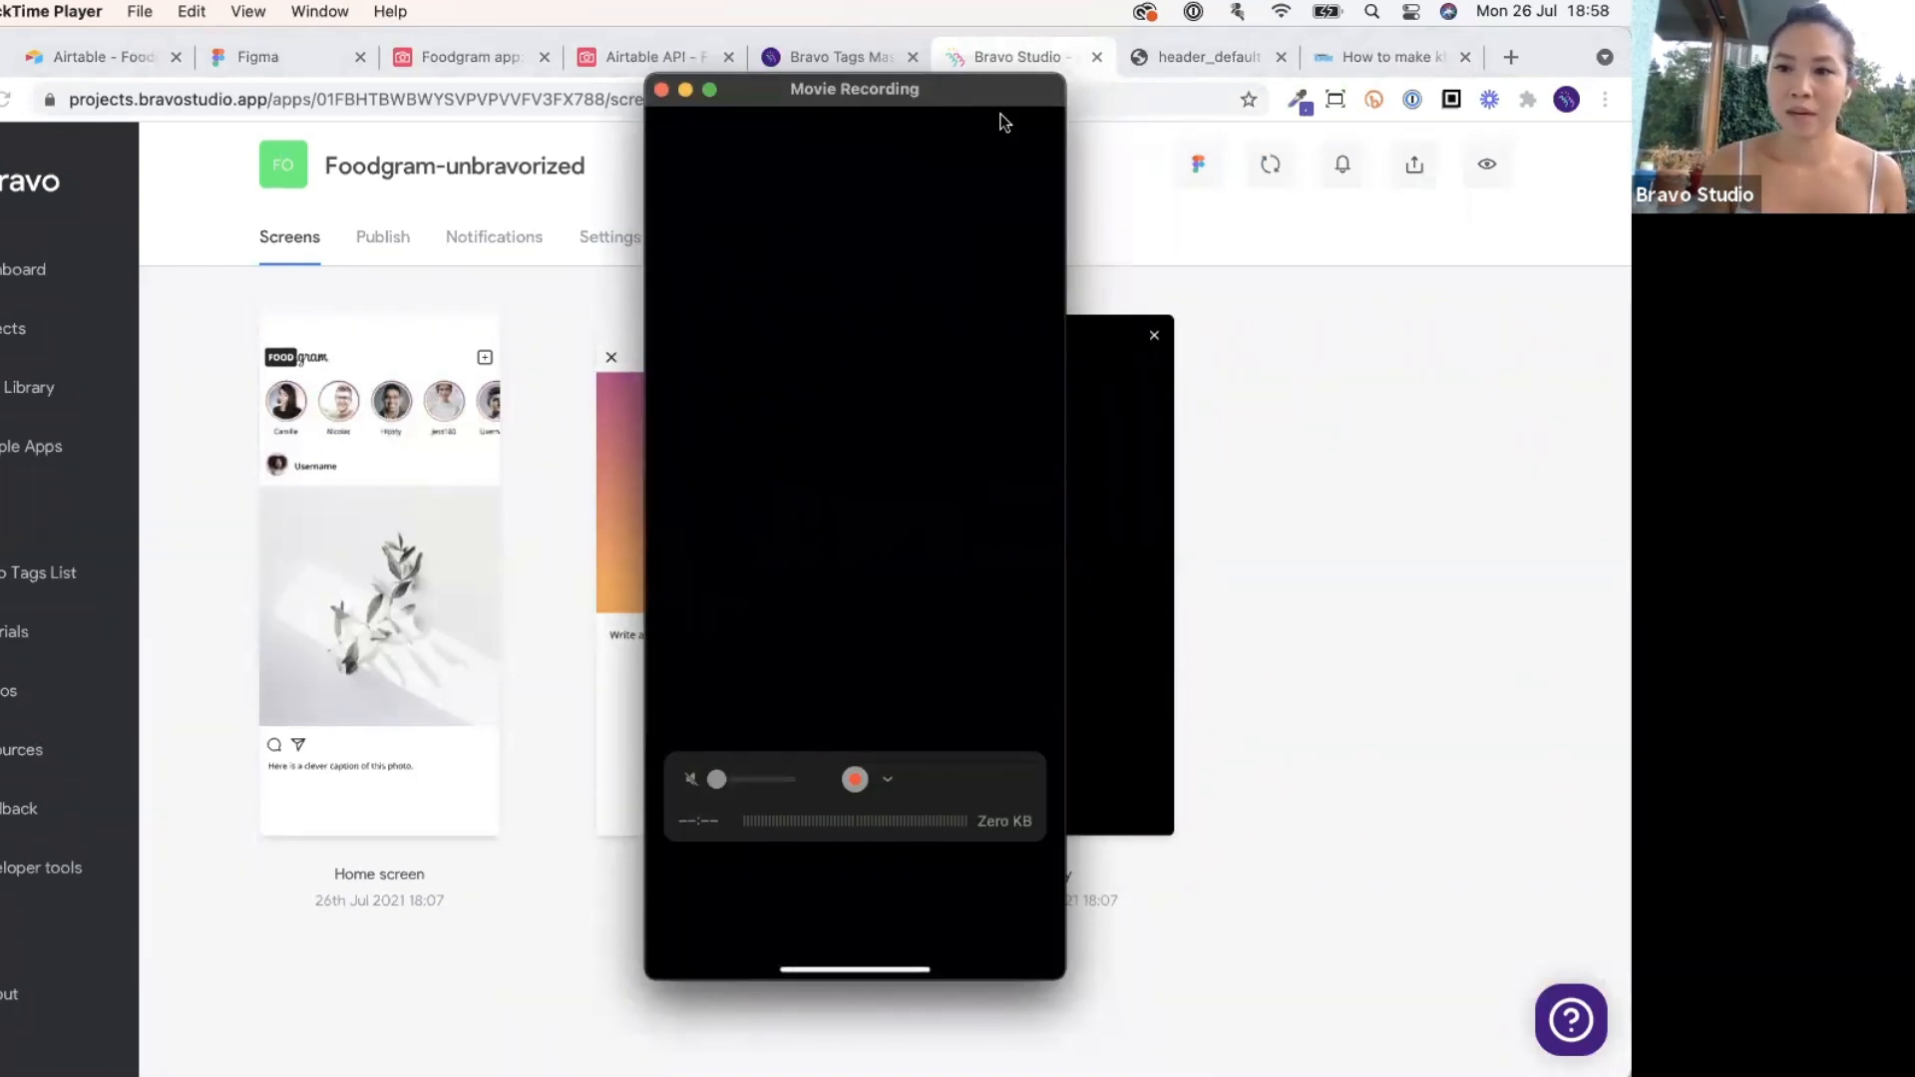
Glance at the Khandvi web story and Figma design, then go back to Bravo's screens list and the phone mirror.
click(1359, 273)
click(1385, 57)
click(1110, 98)
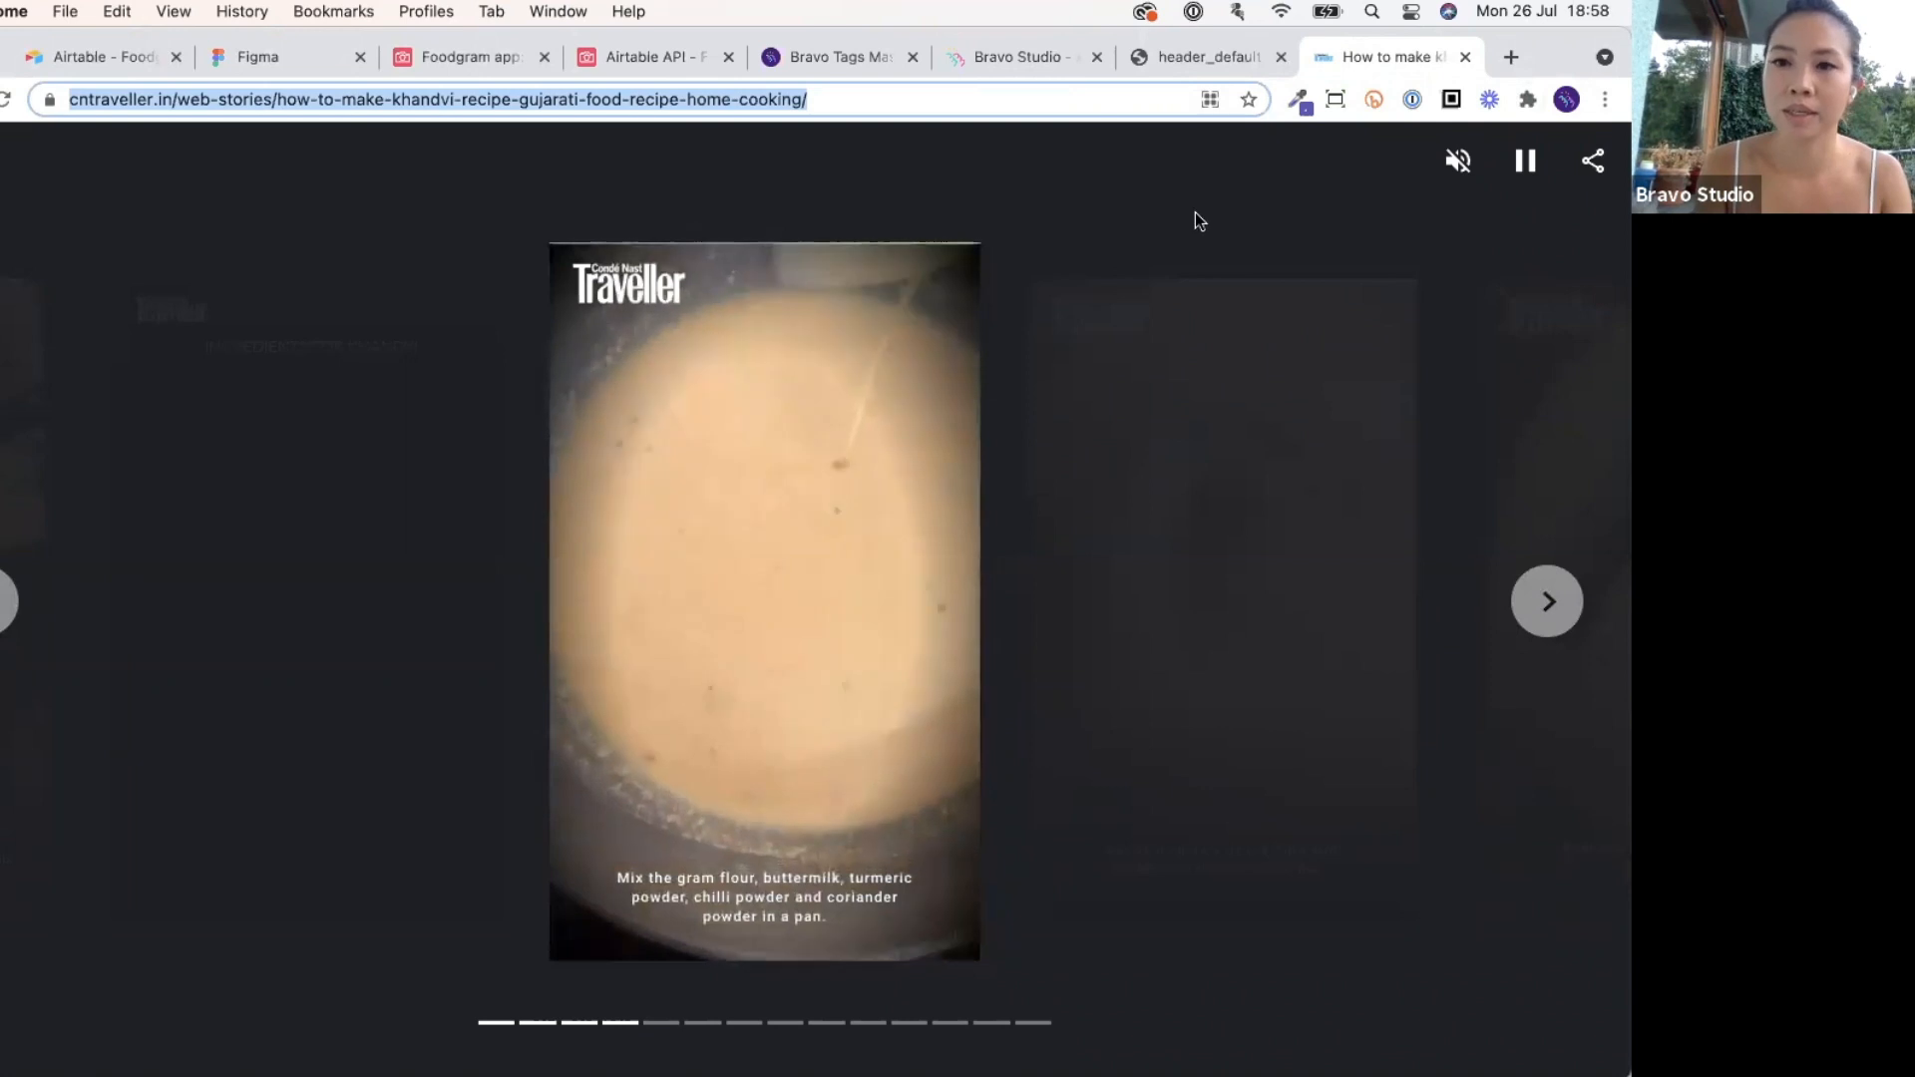
key(ctrl+Up)
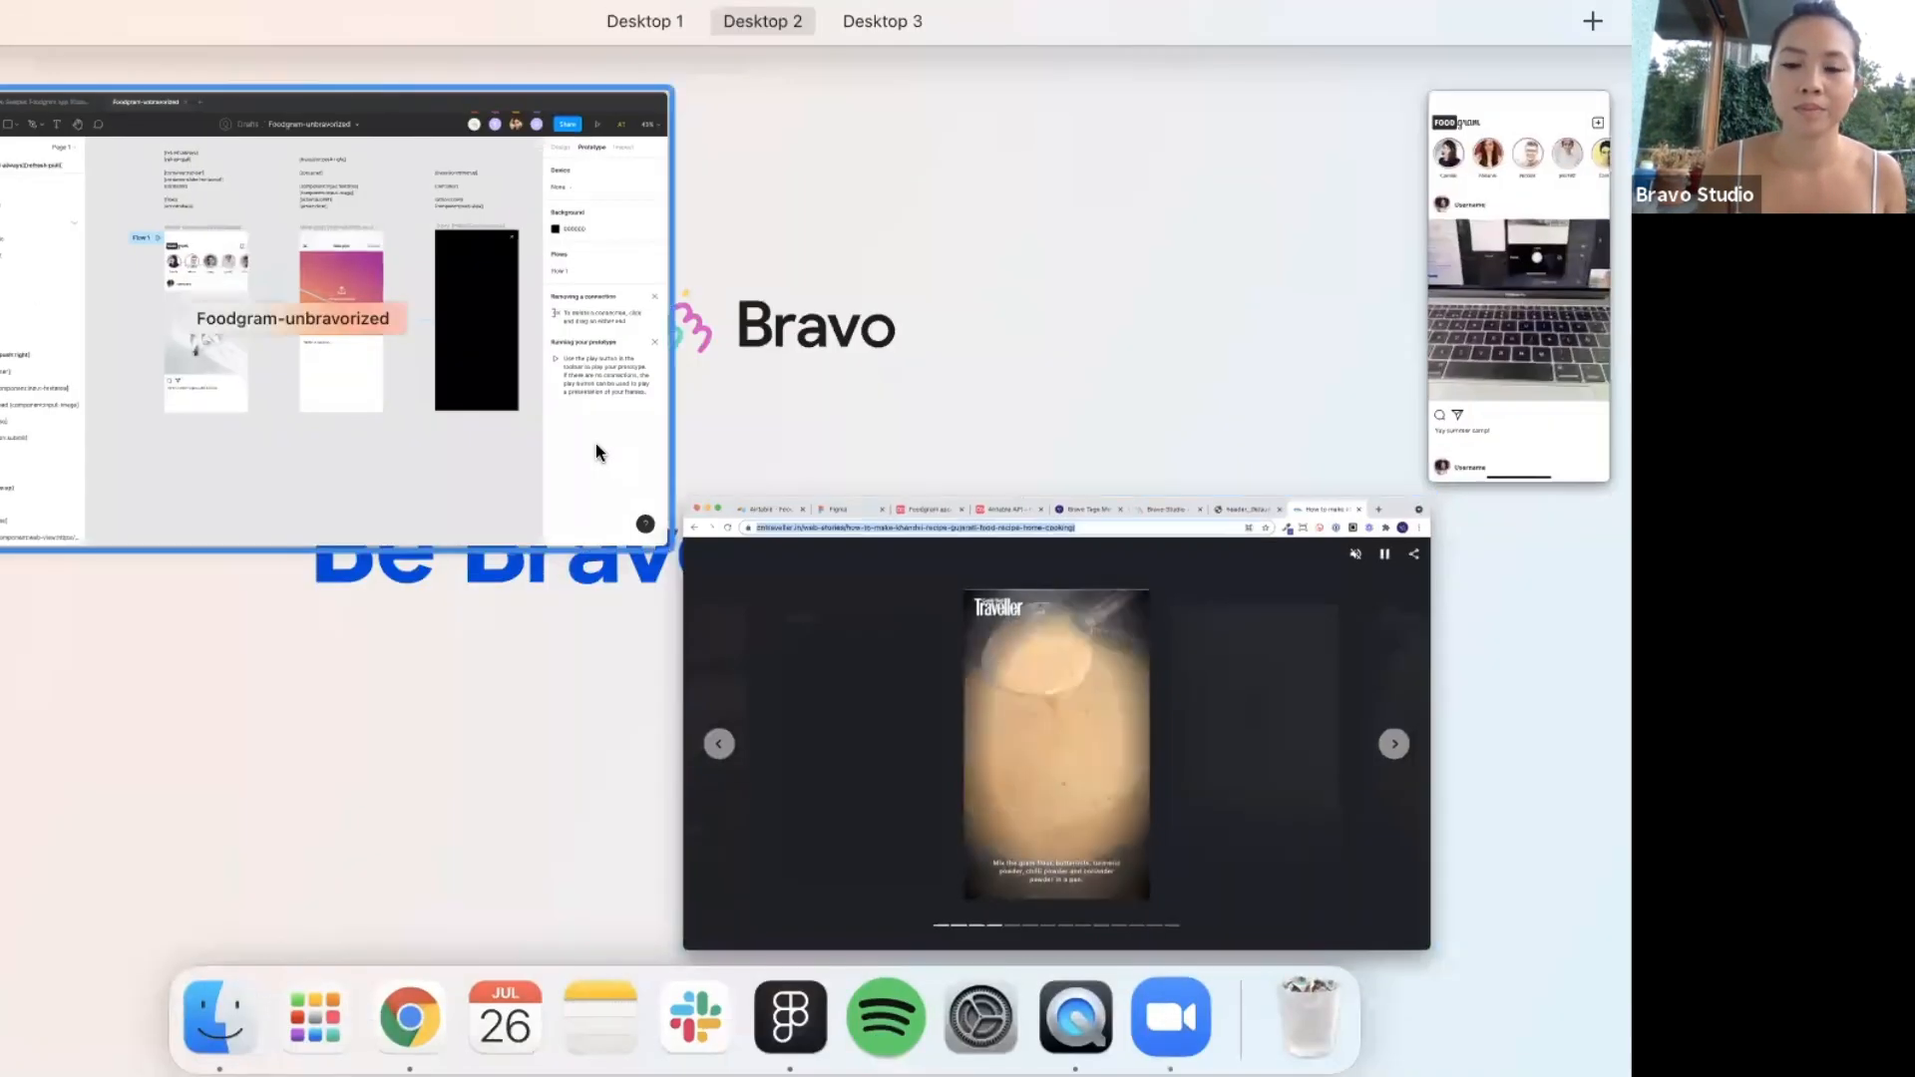
click(595, 443)
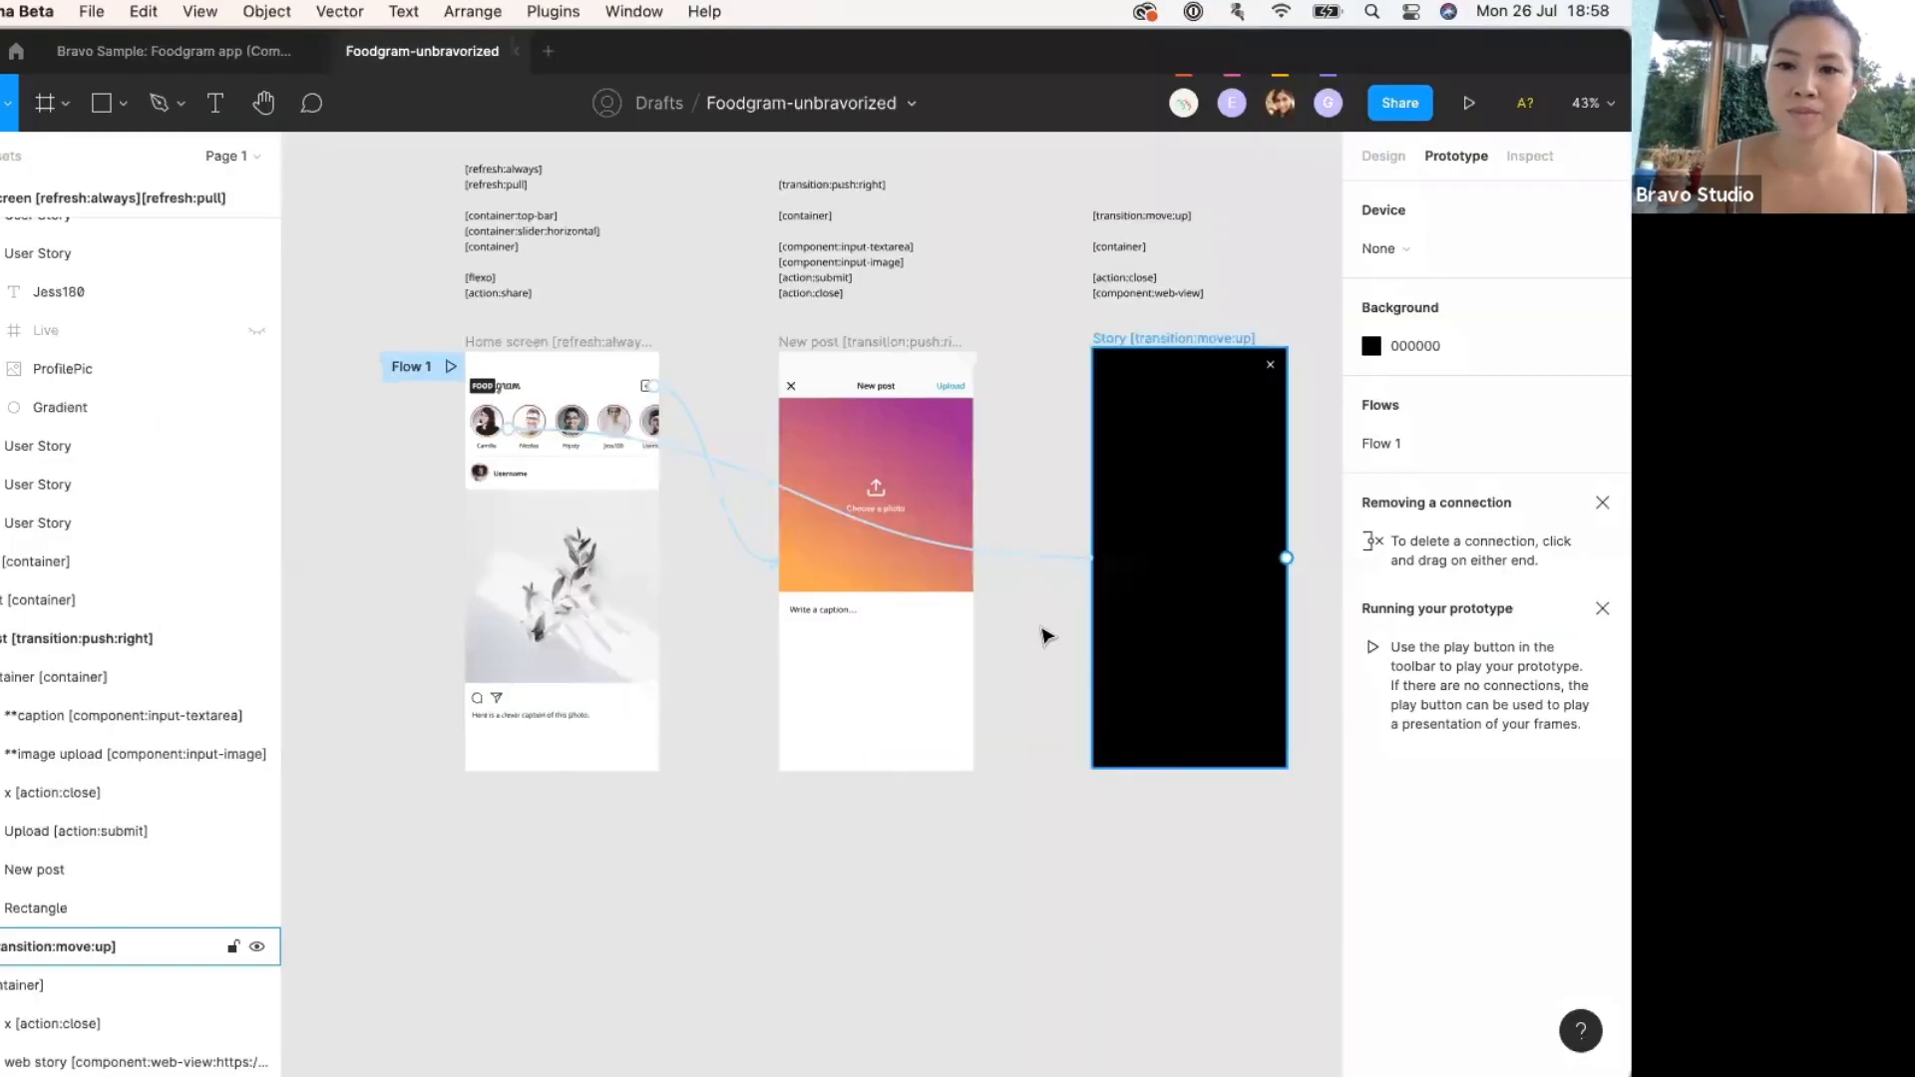
key(ctrl+Up)
click(280, 589)
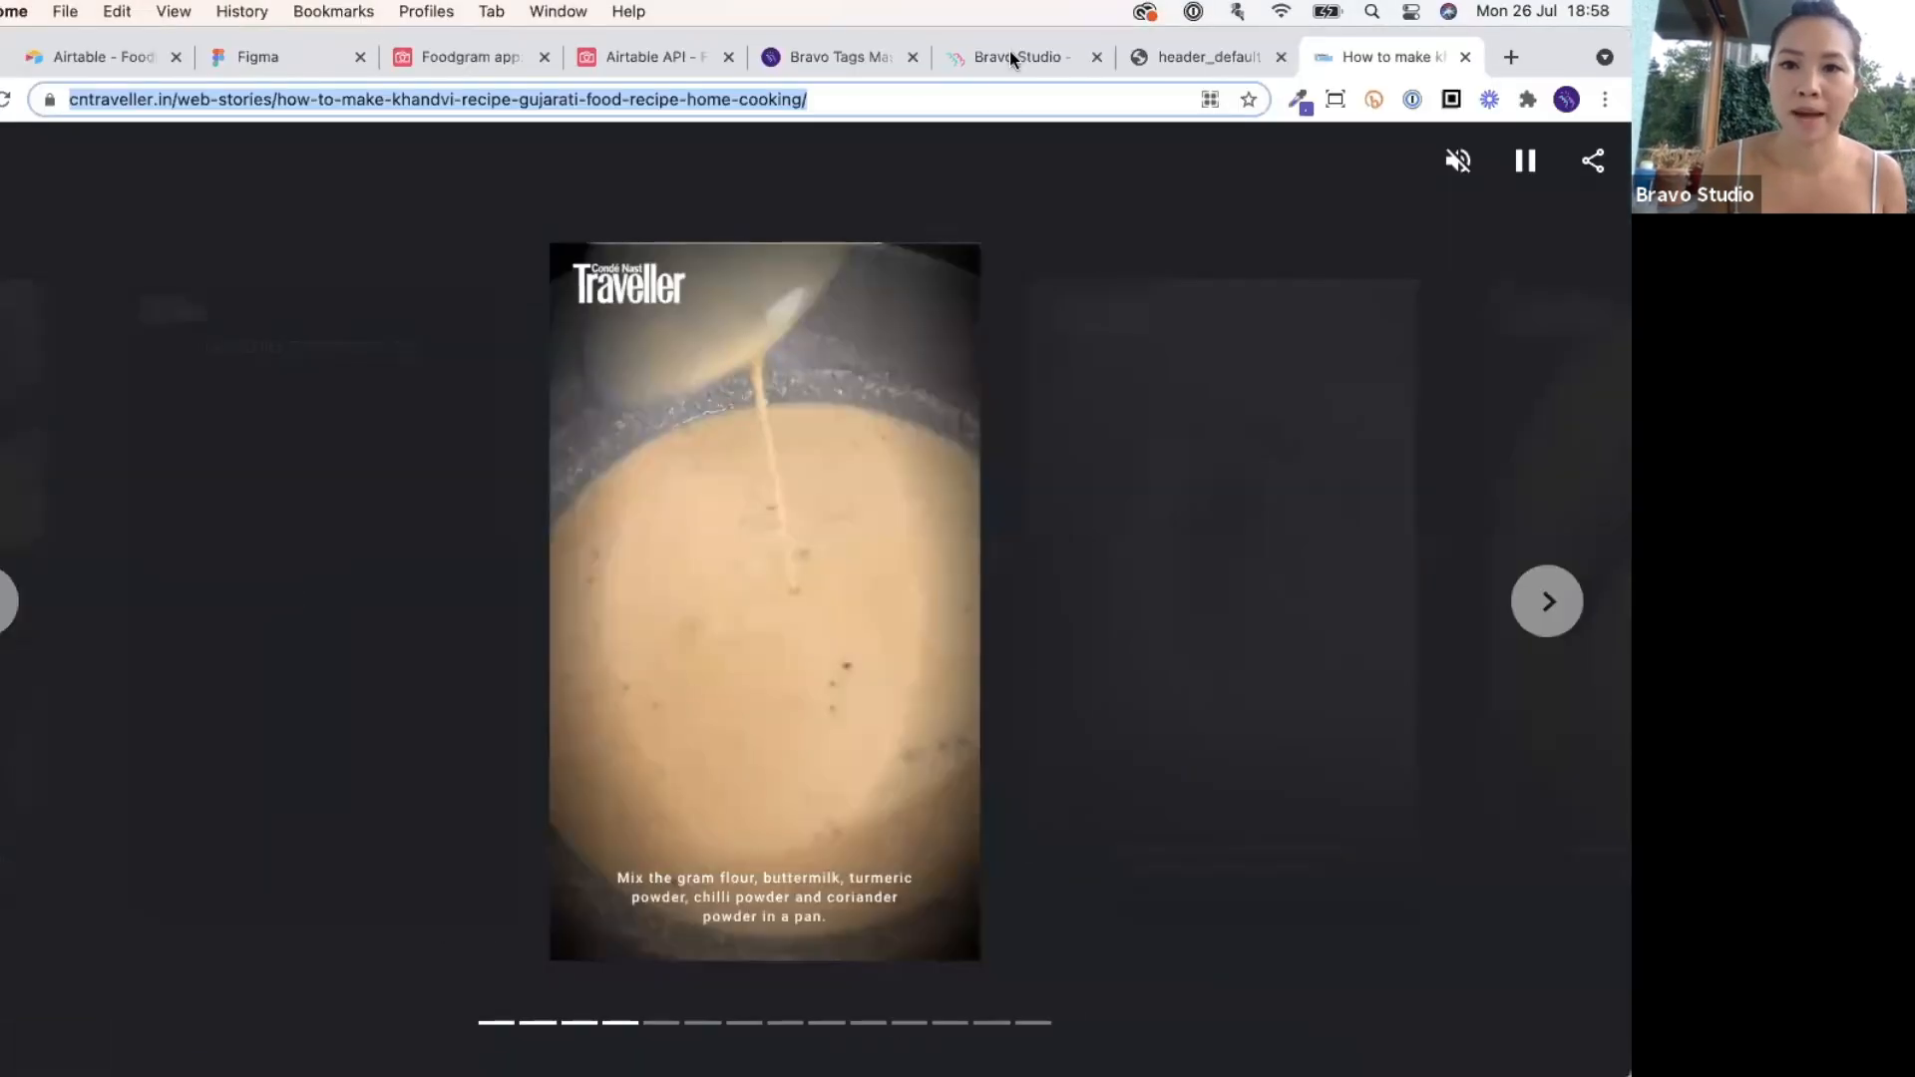
click(1017, 62)
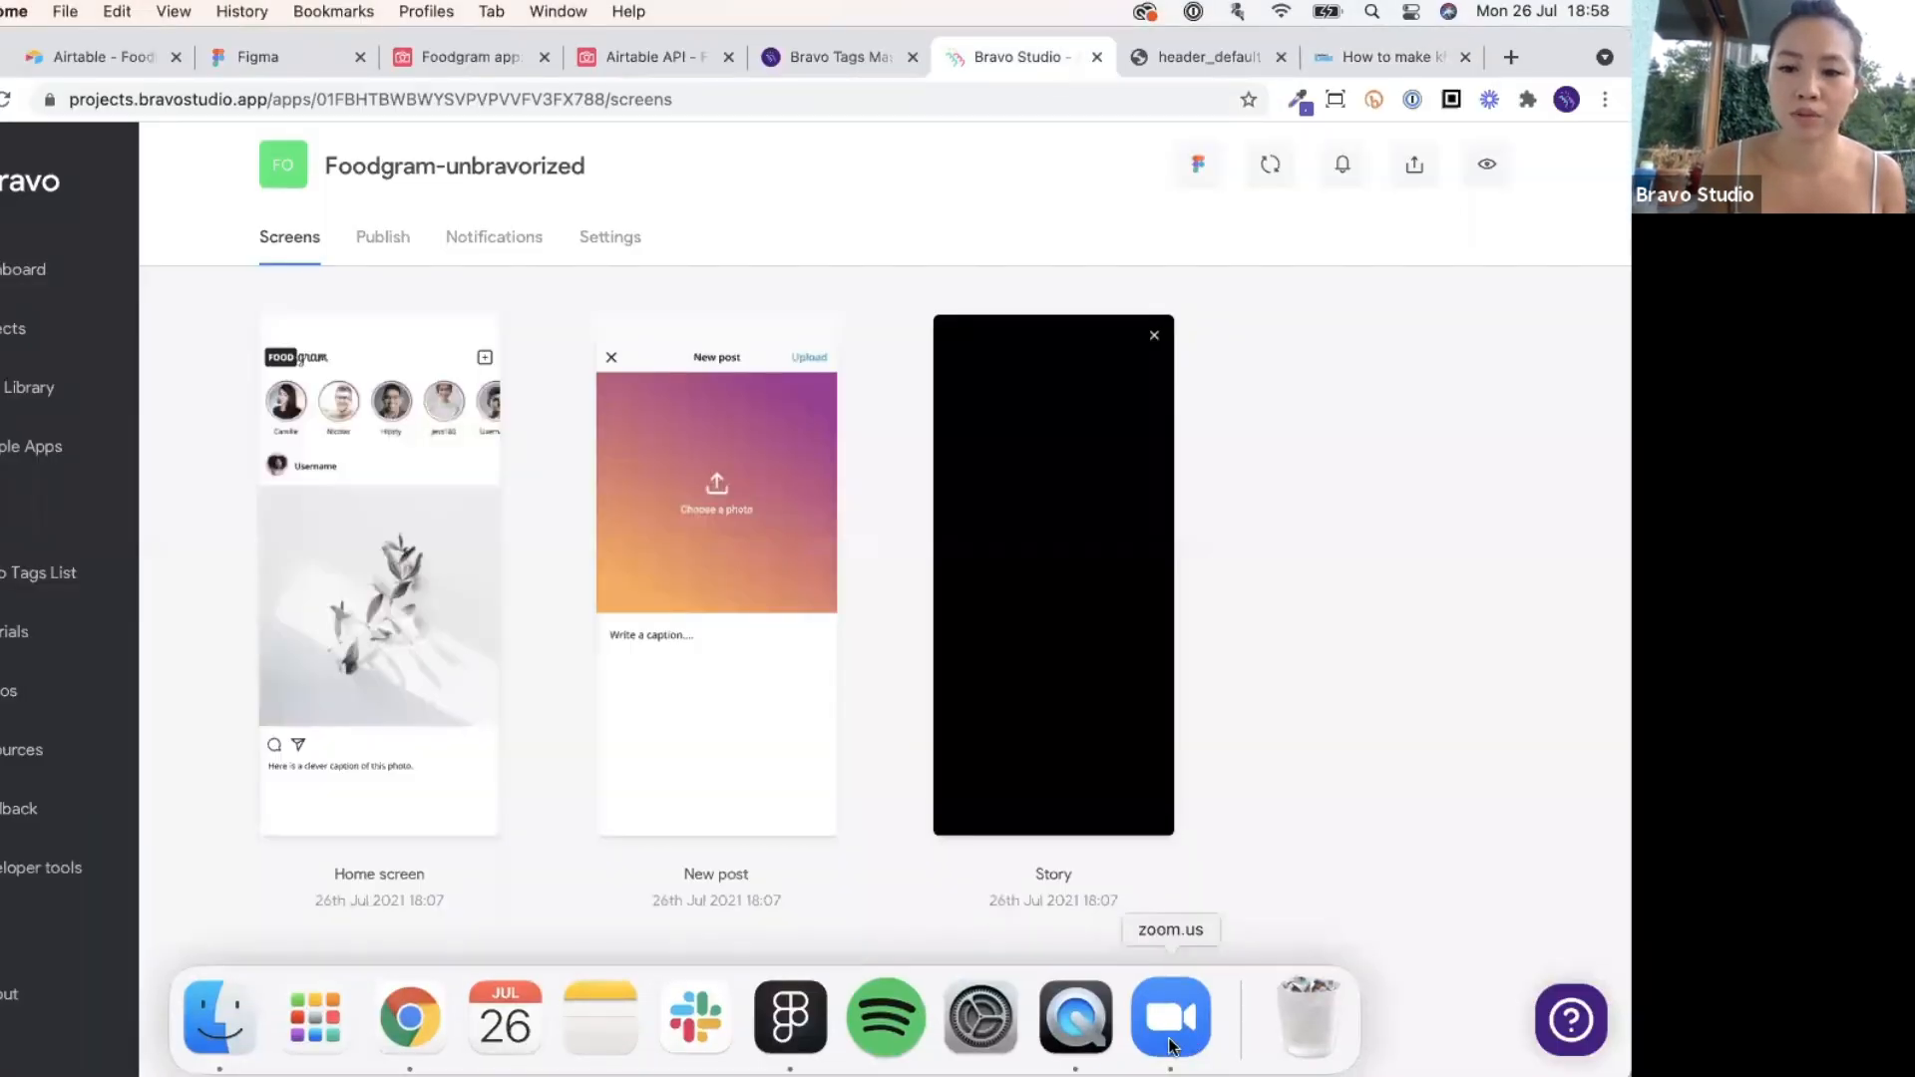
click(1075, 1013)
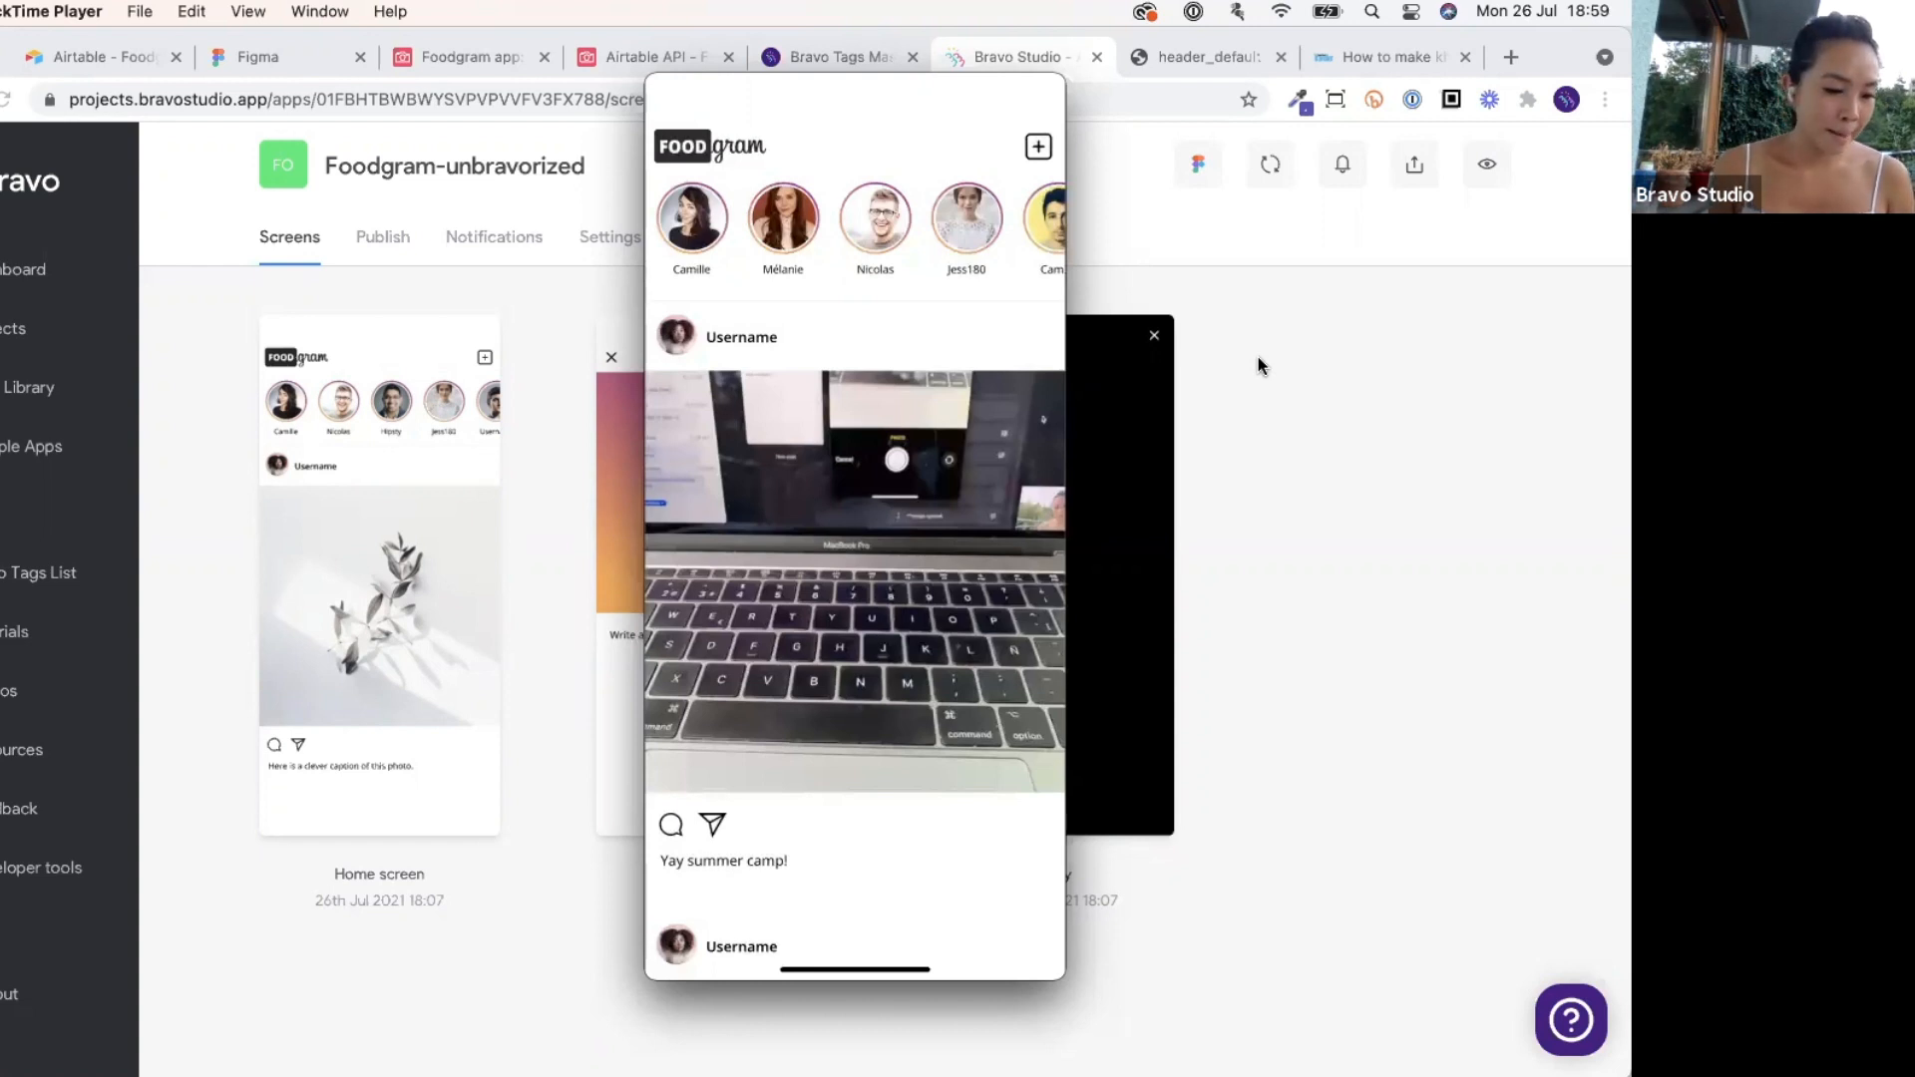
After reviewing the 'Yay summer camp!' post on the mirrored phone, show all open windows.
key(ctrl+Up)
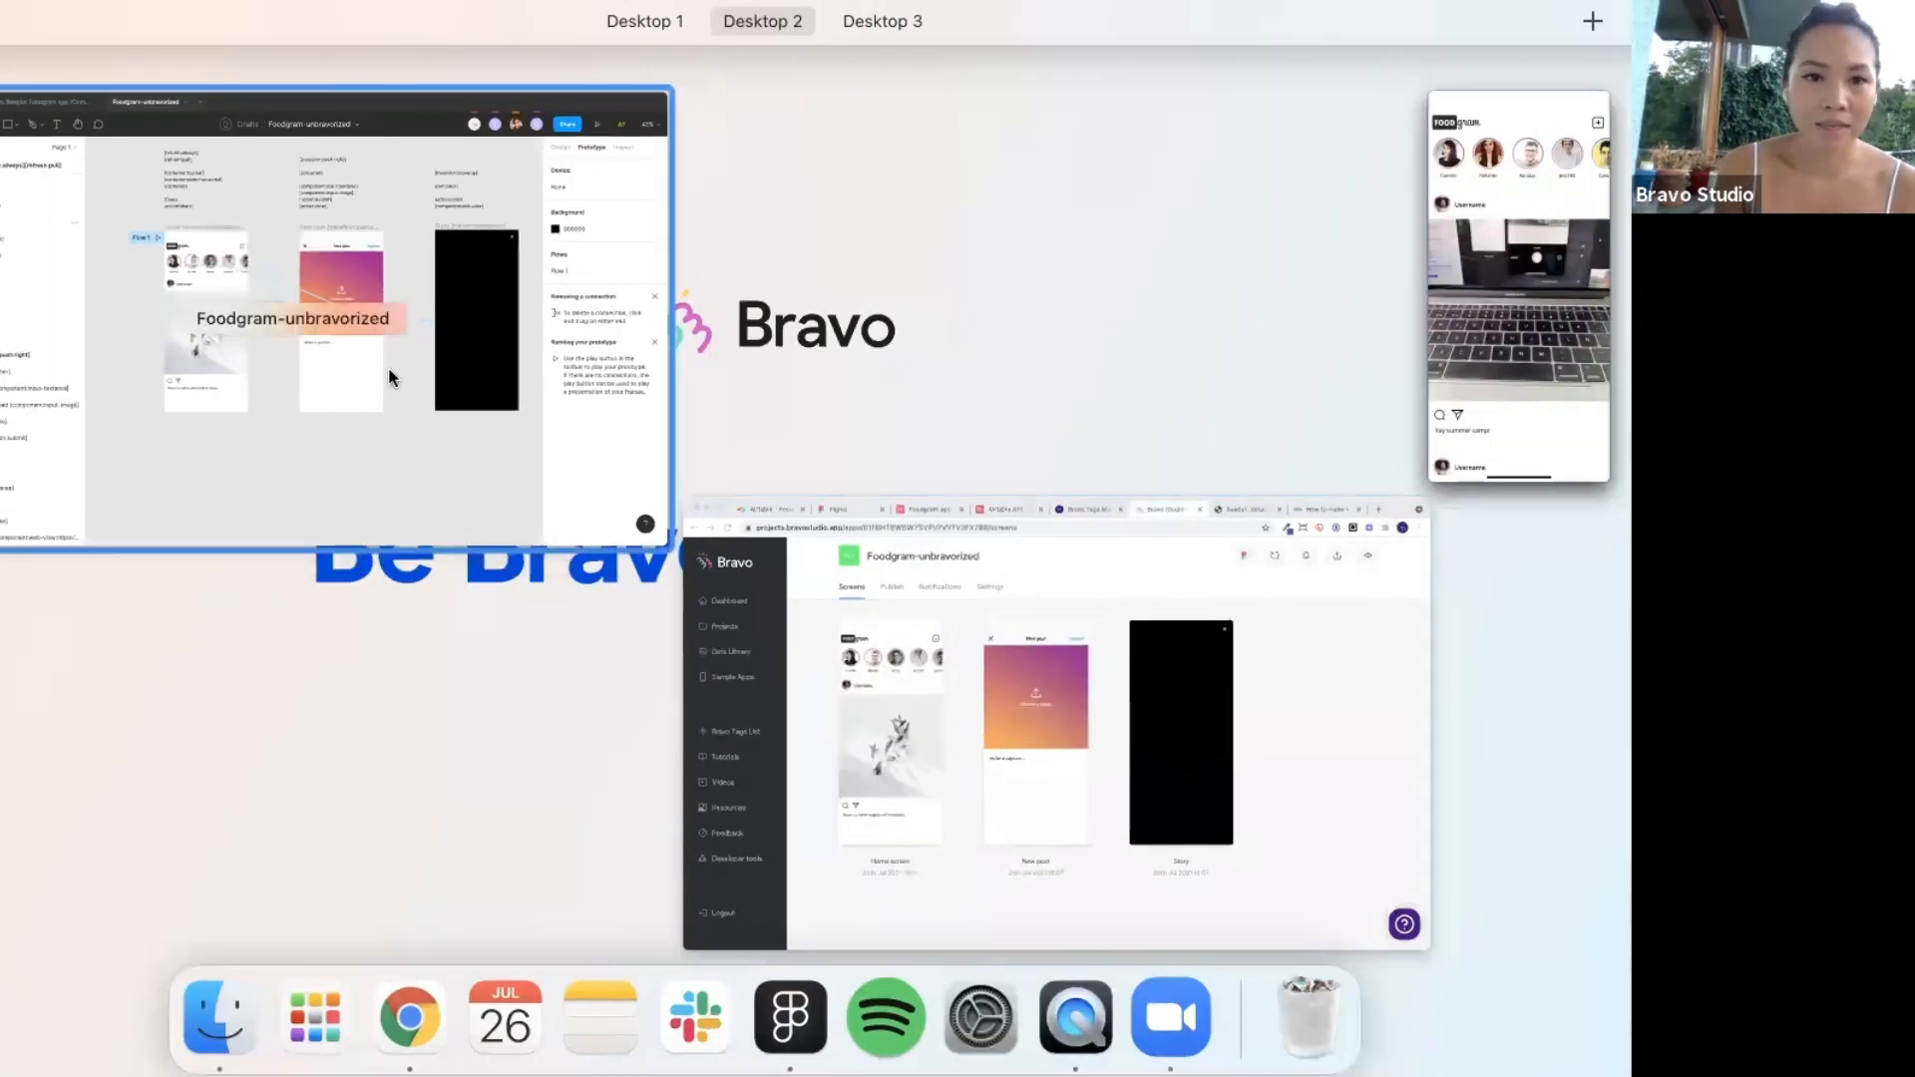
key(Escape)
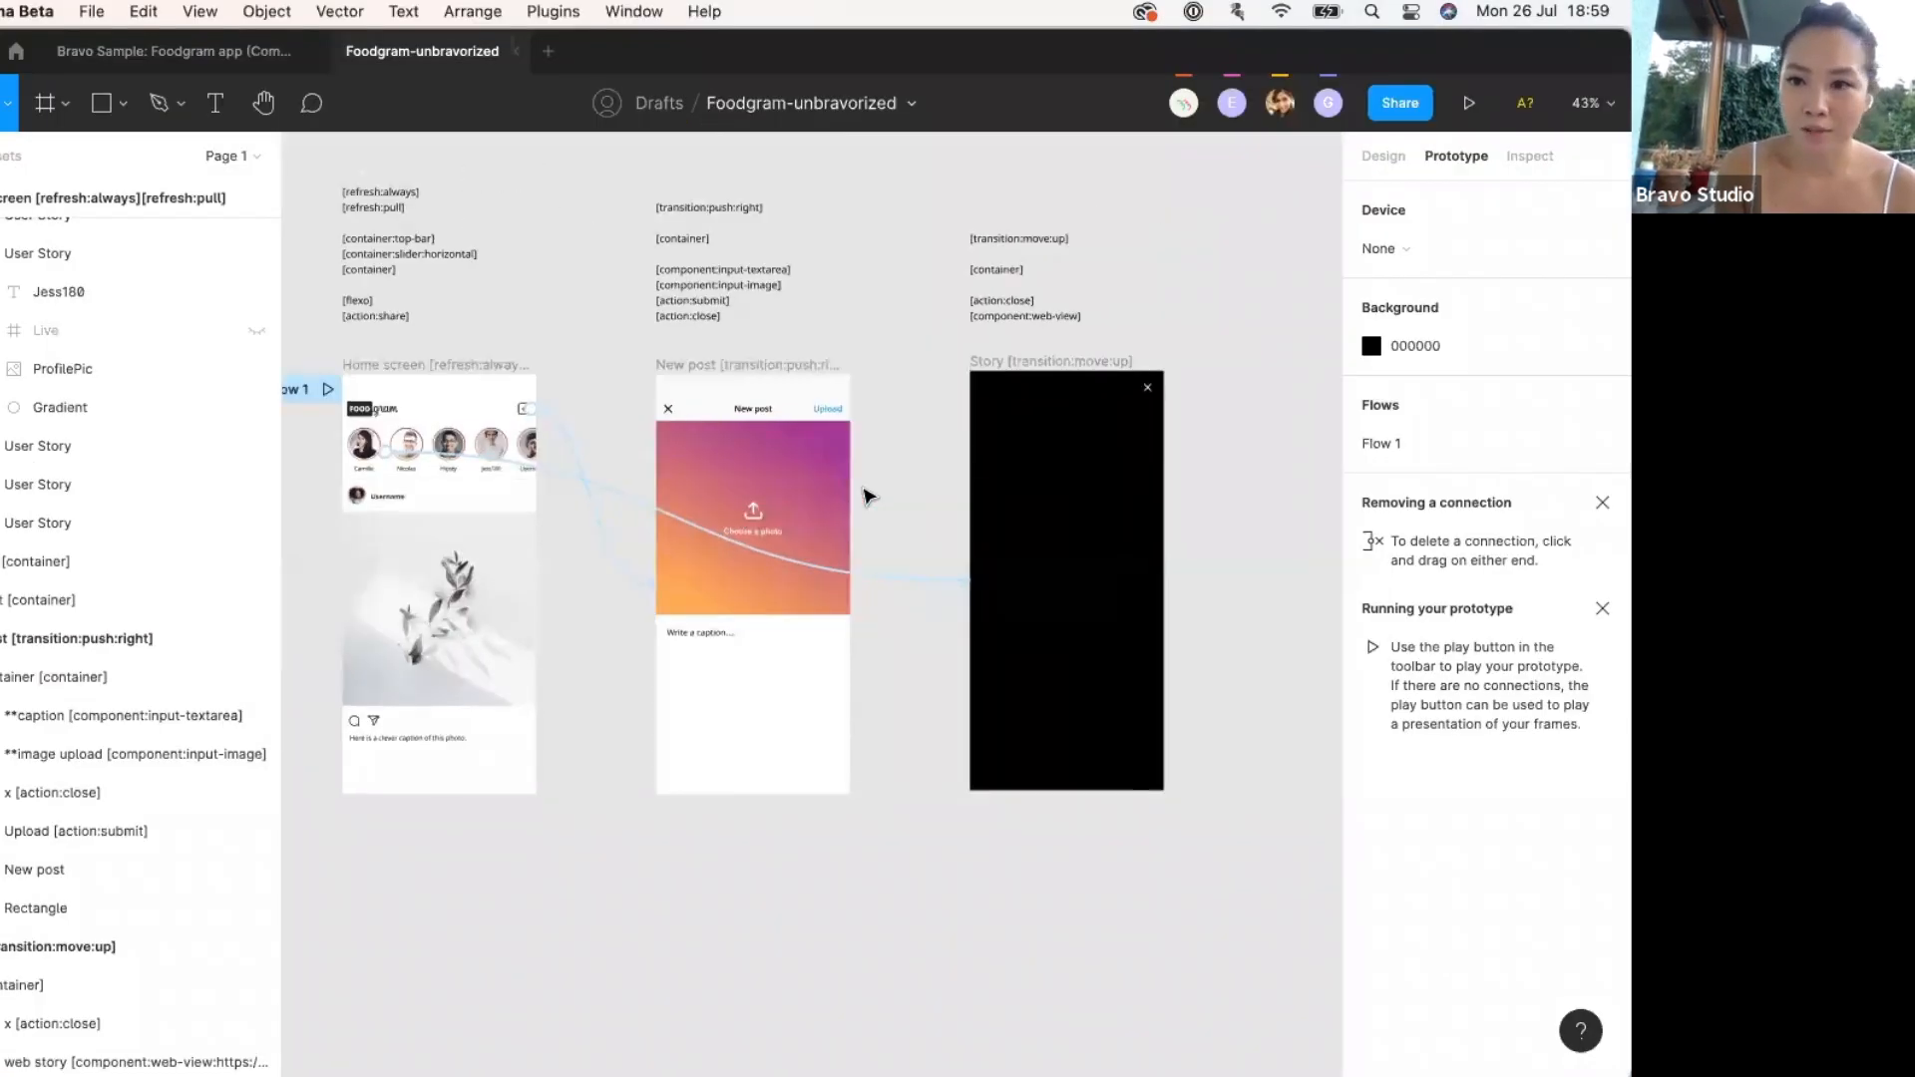
key(ctrl+Up)
click(590, 665)
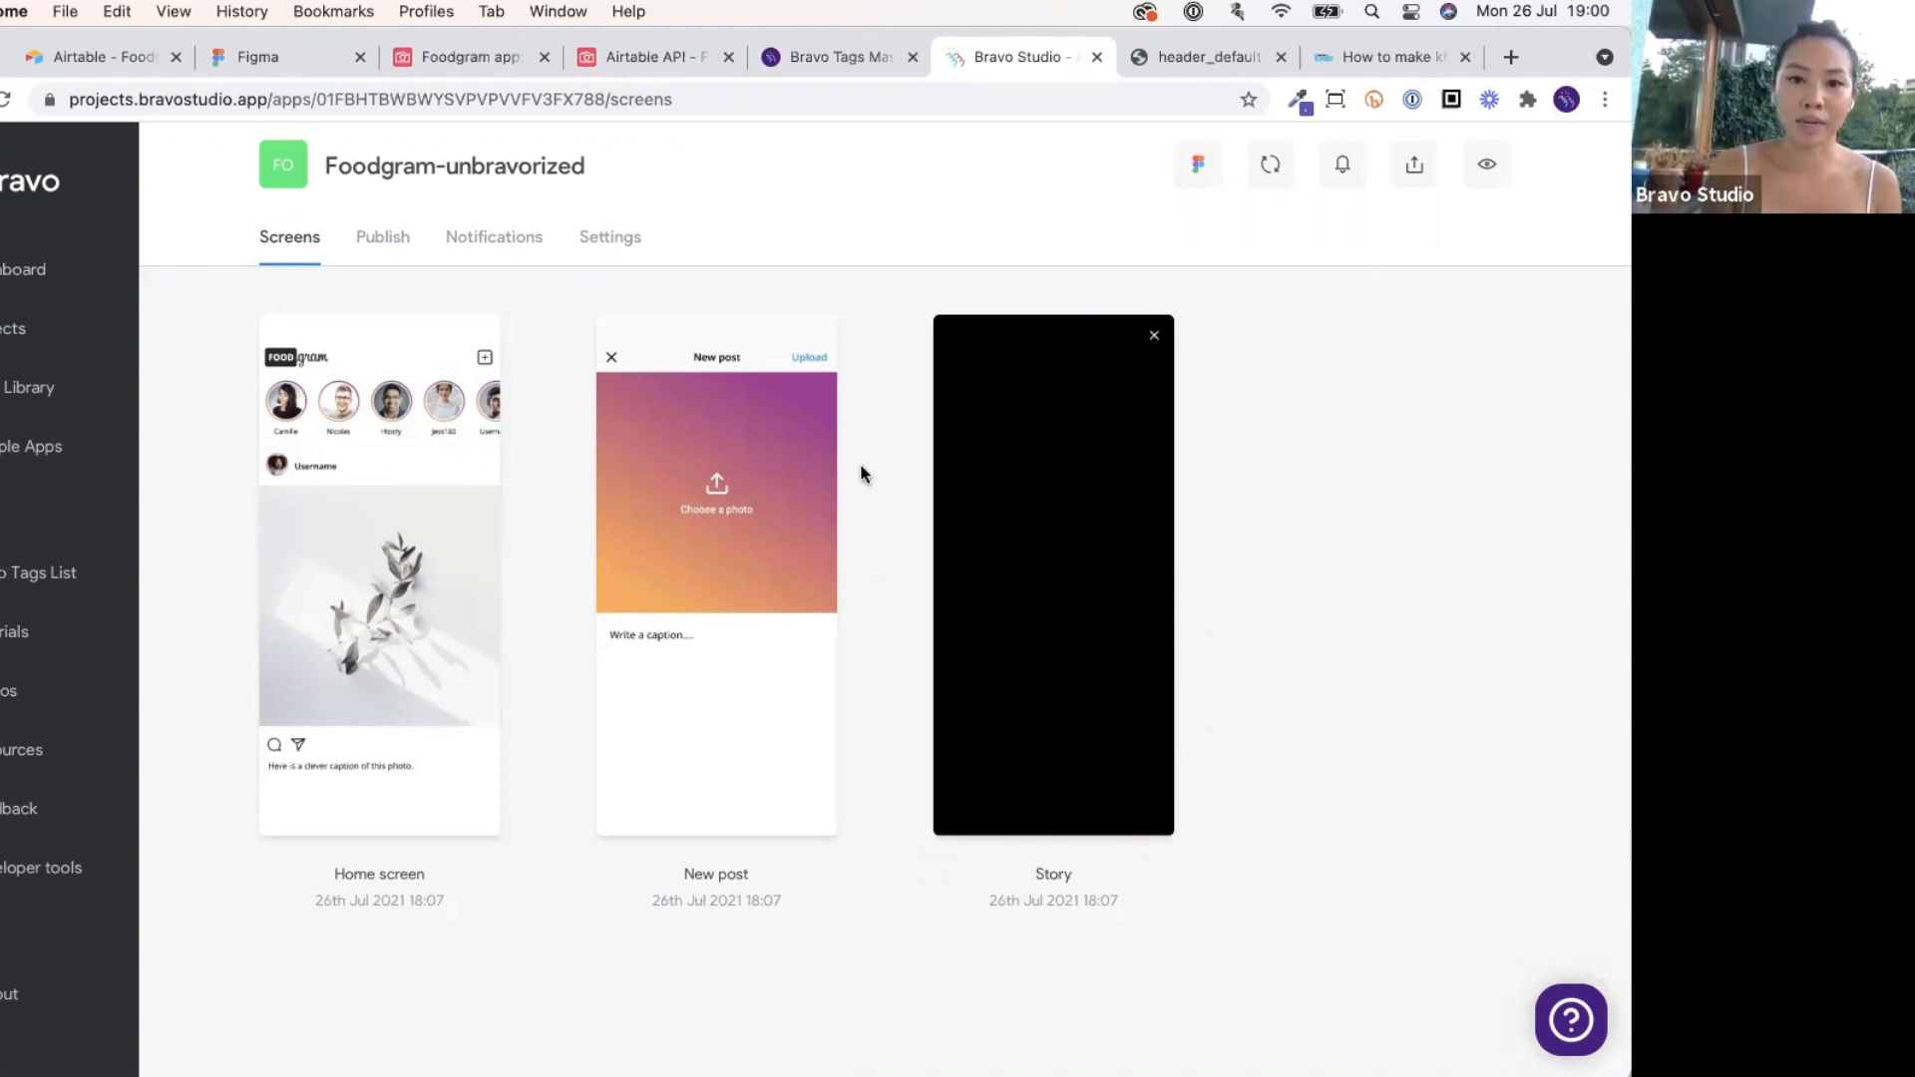
key(ctrl+Up)
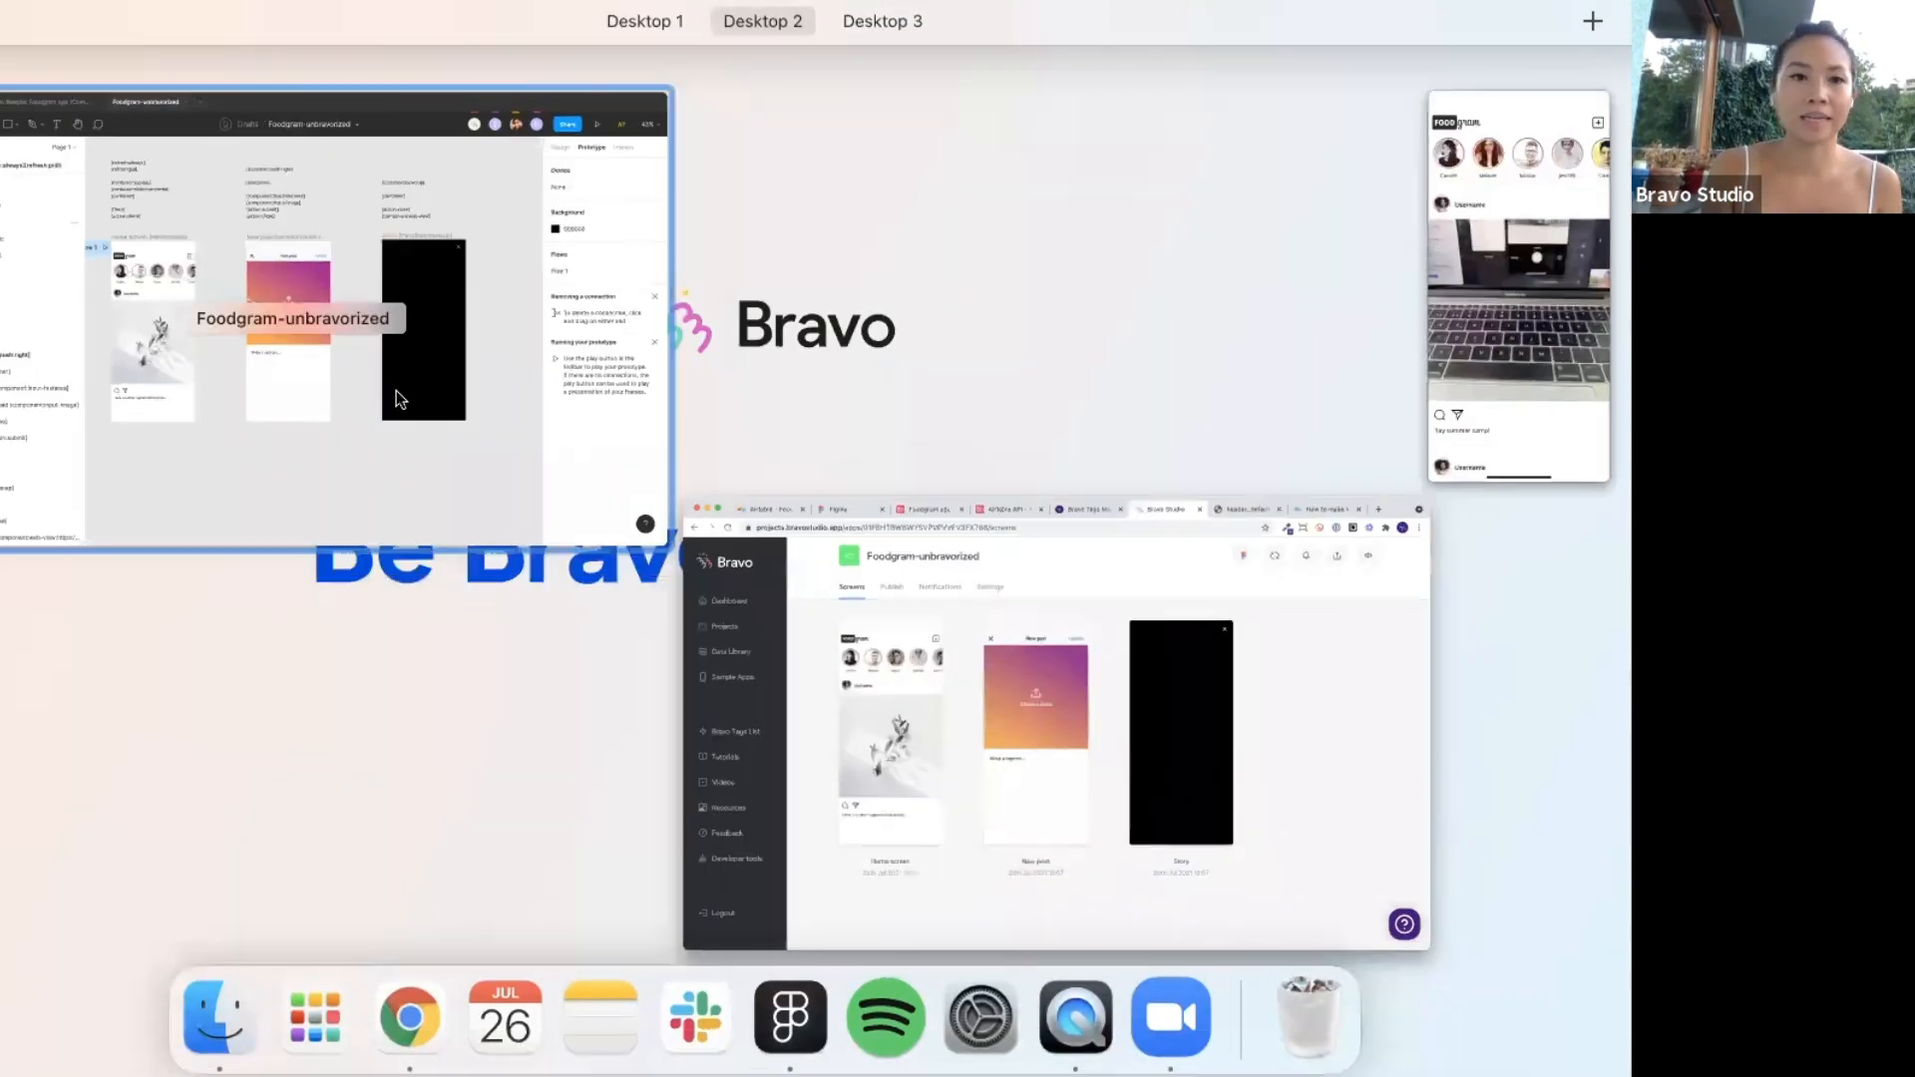
click(397, 391)
click(193, 52)
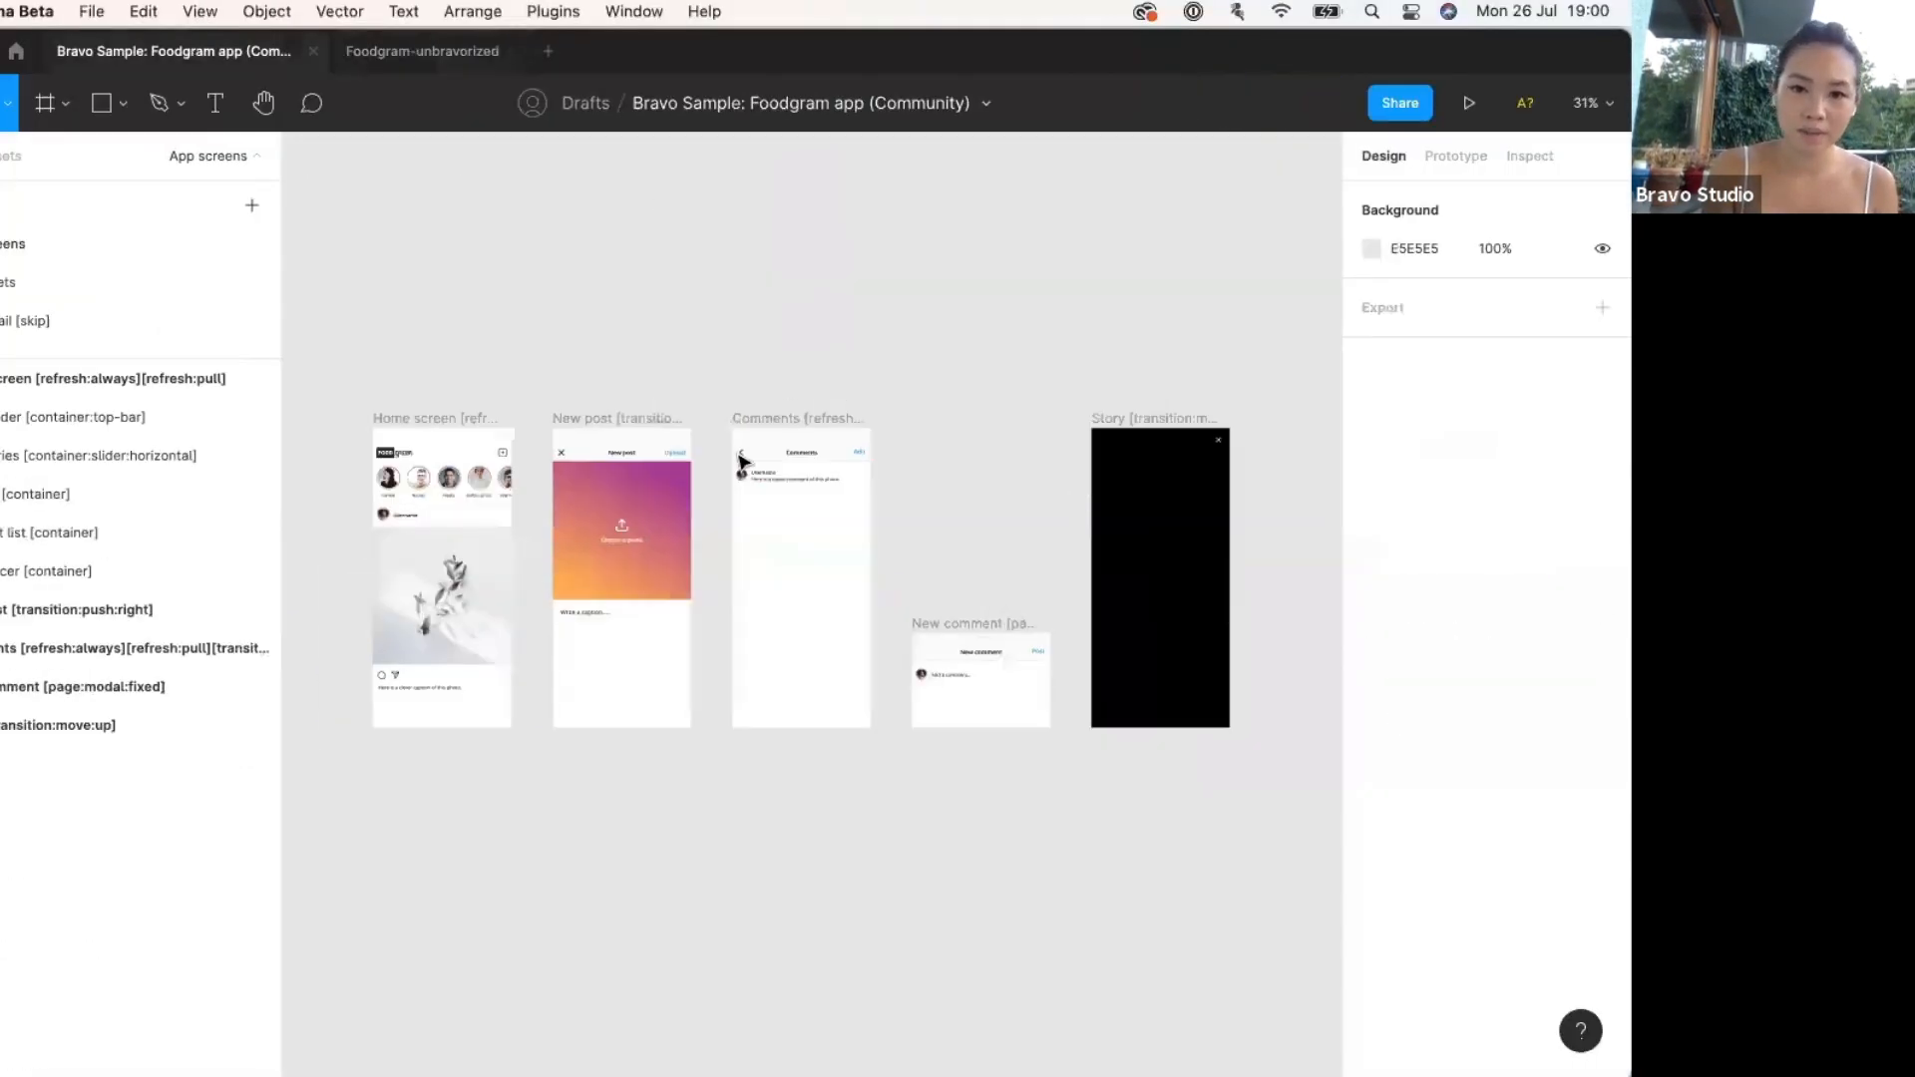
scroll(788, 431, up, 3)
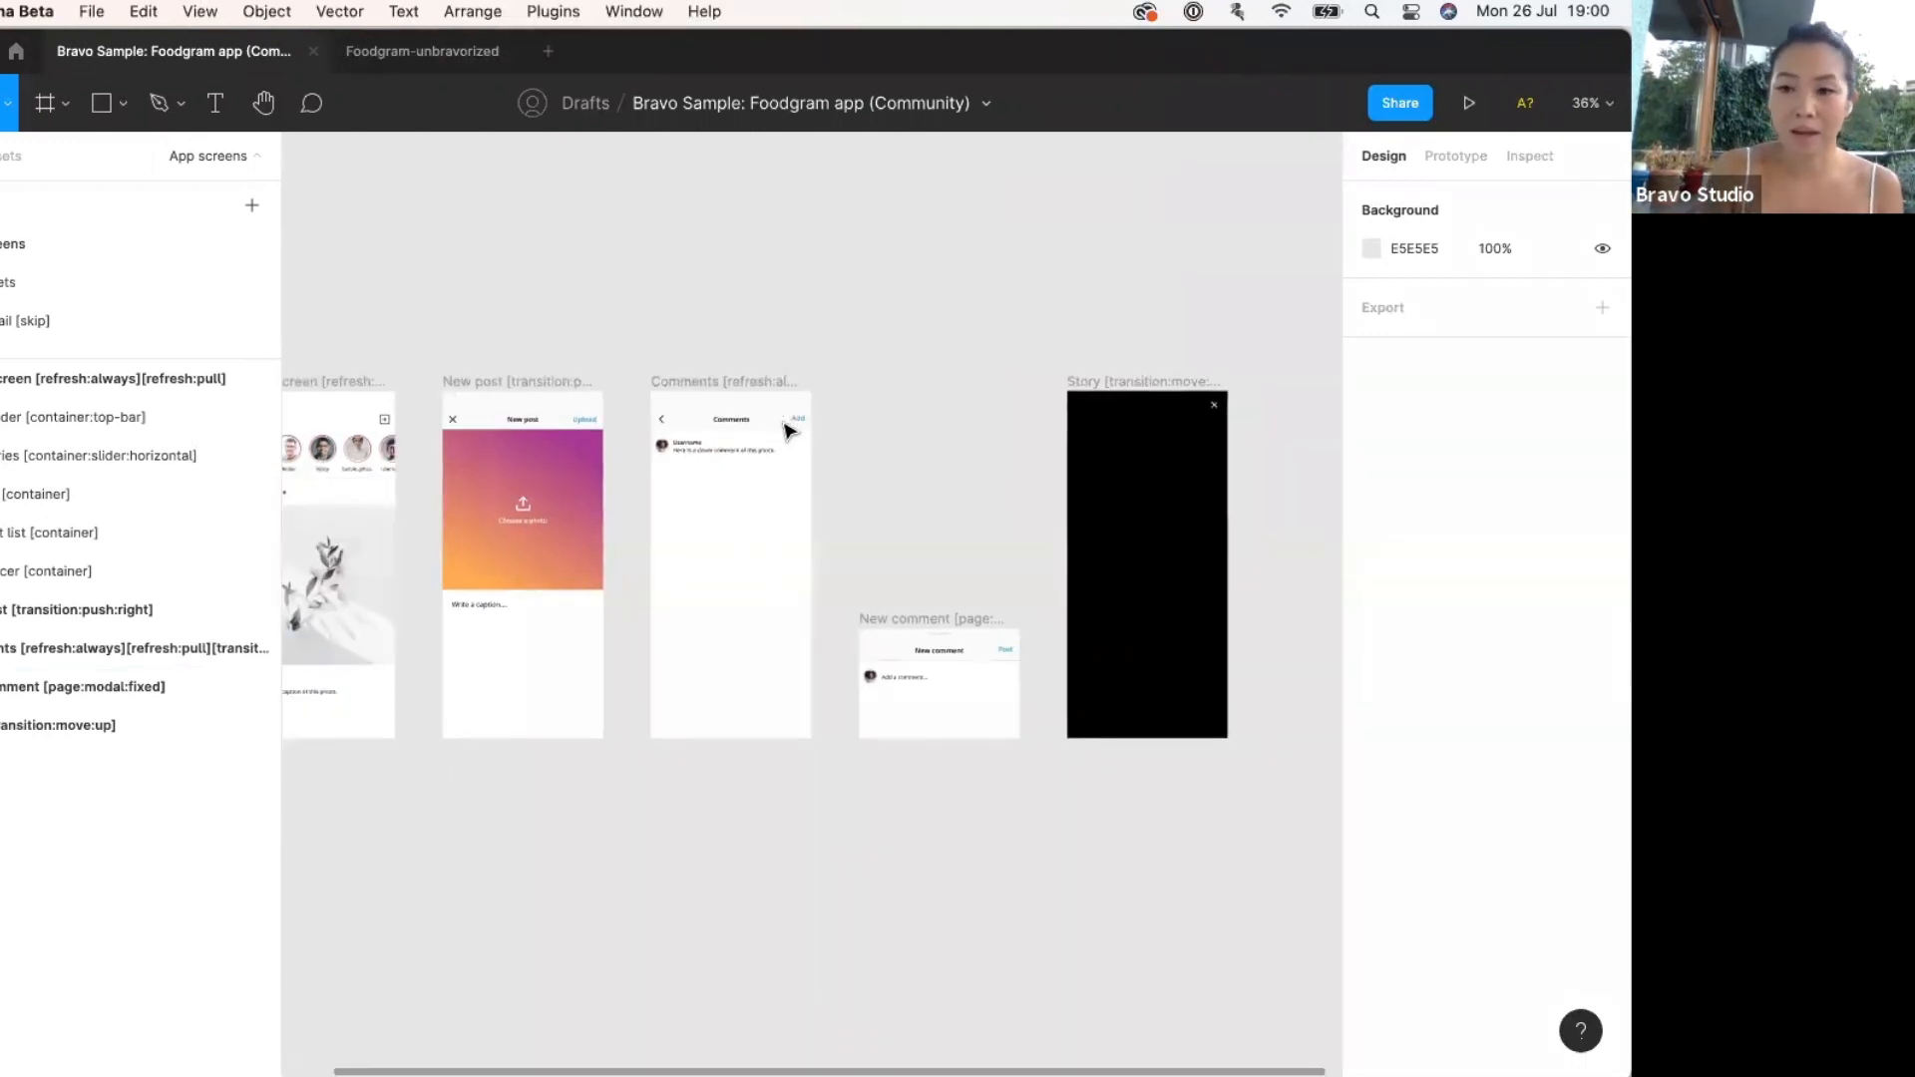
scroll(788, 429, up, 3)
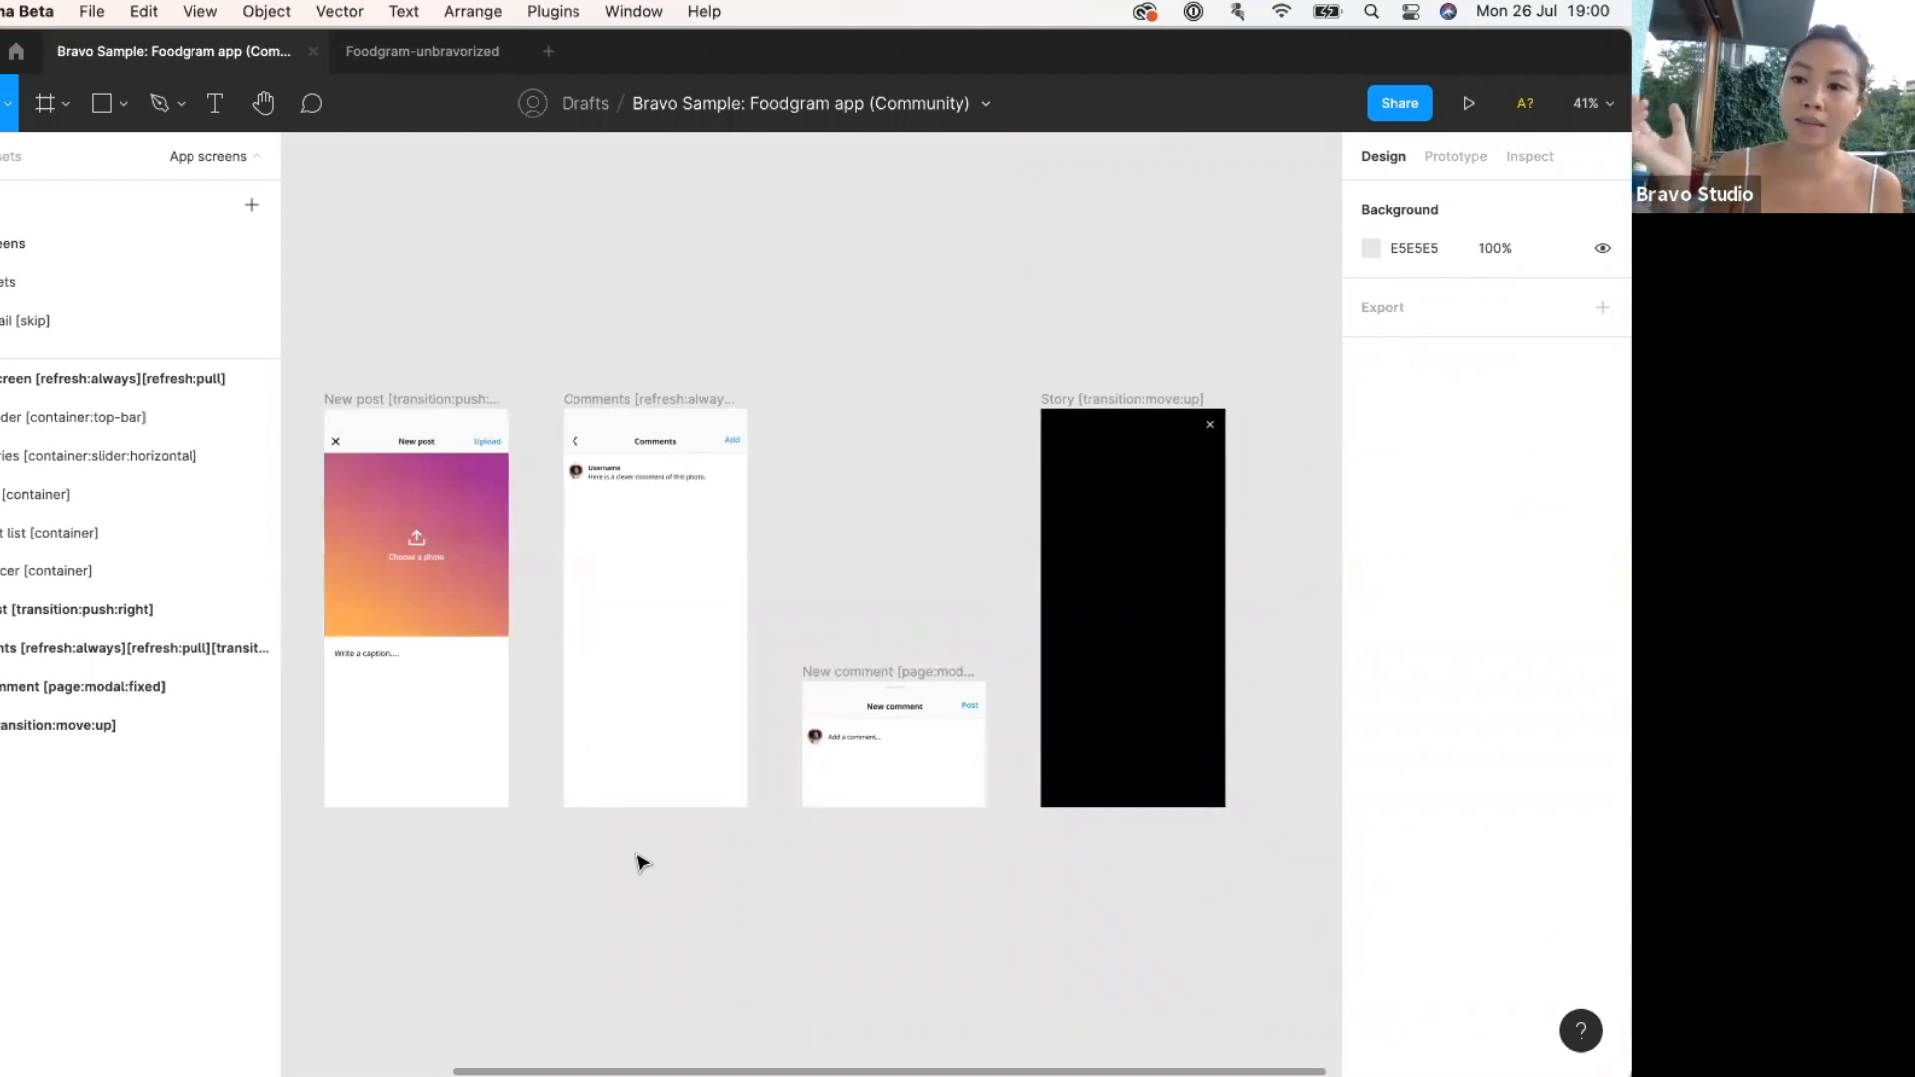
scroll(641, 859, left, 5)
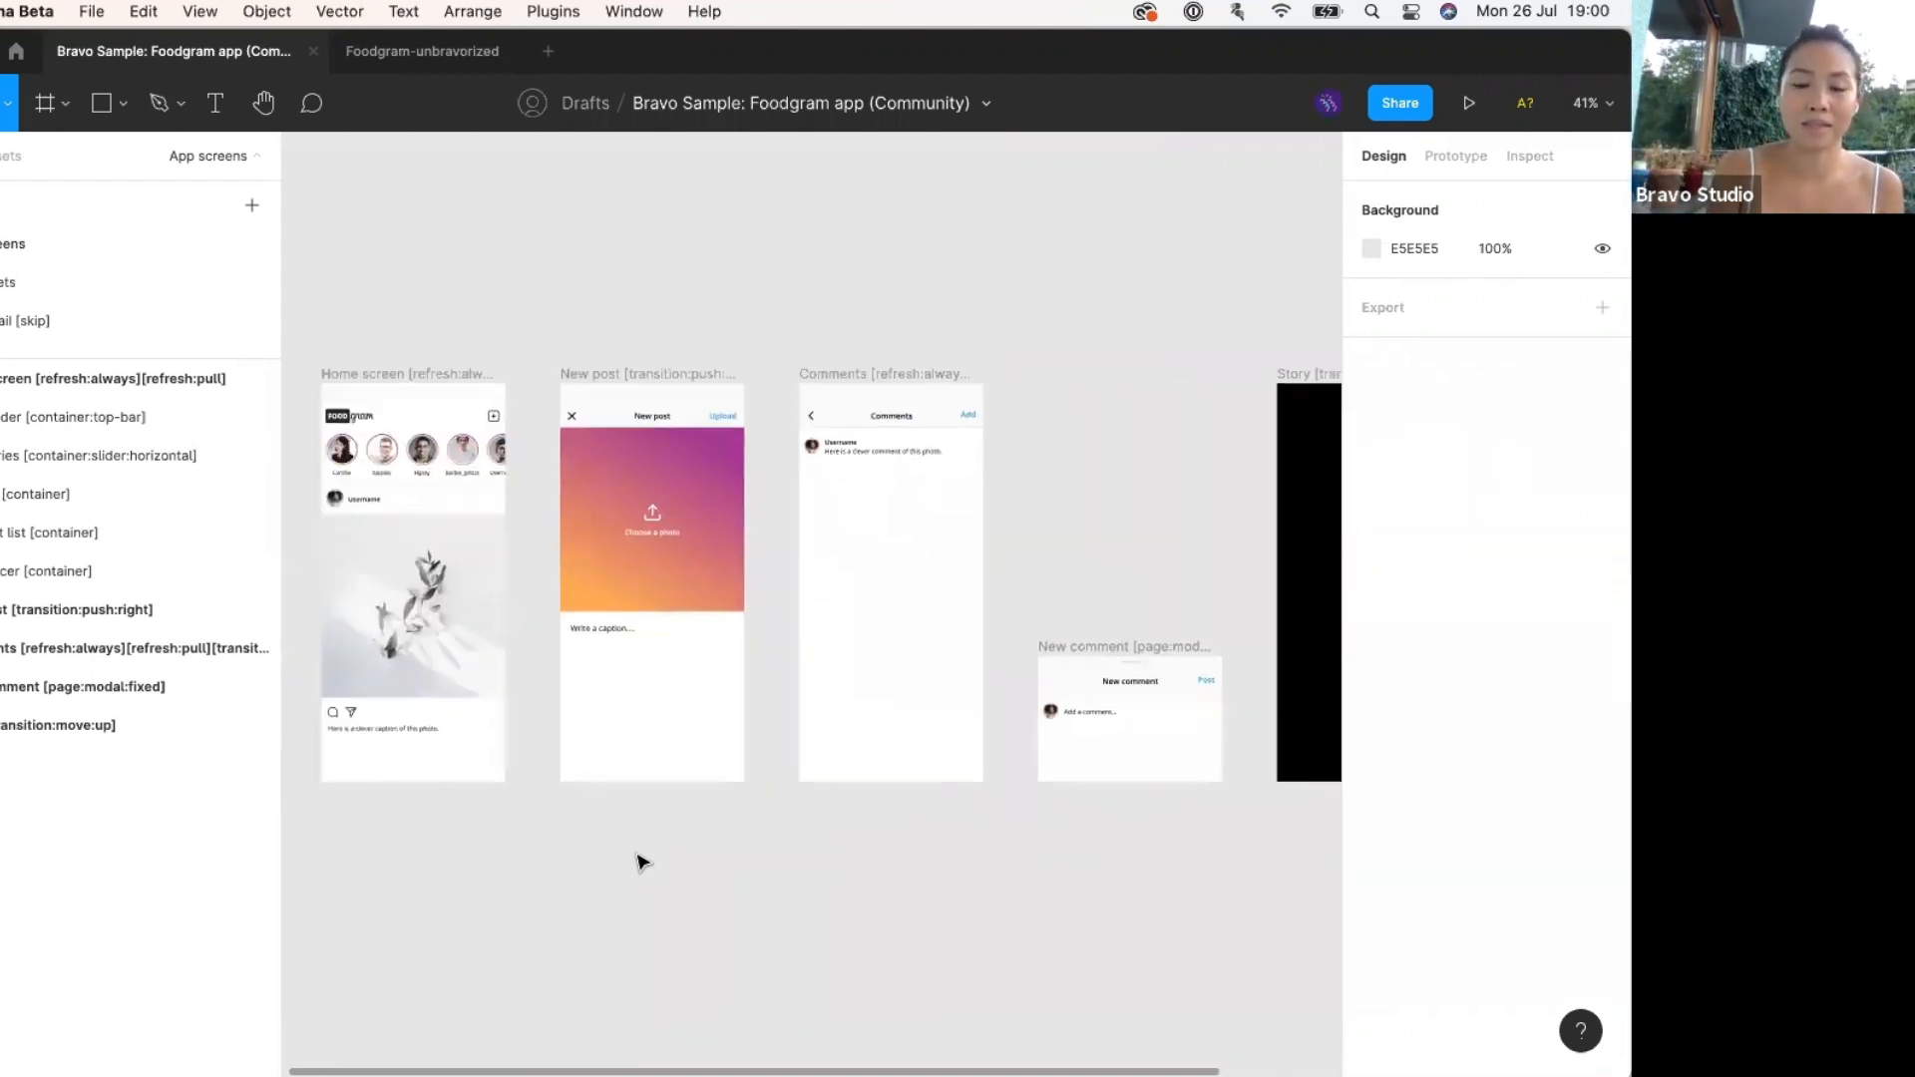
scroll(778, 824, right, 3)
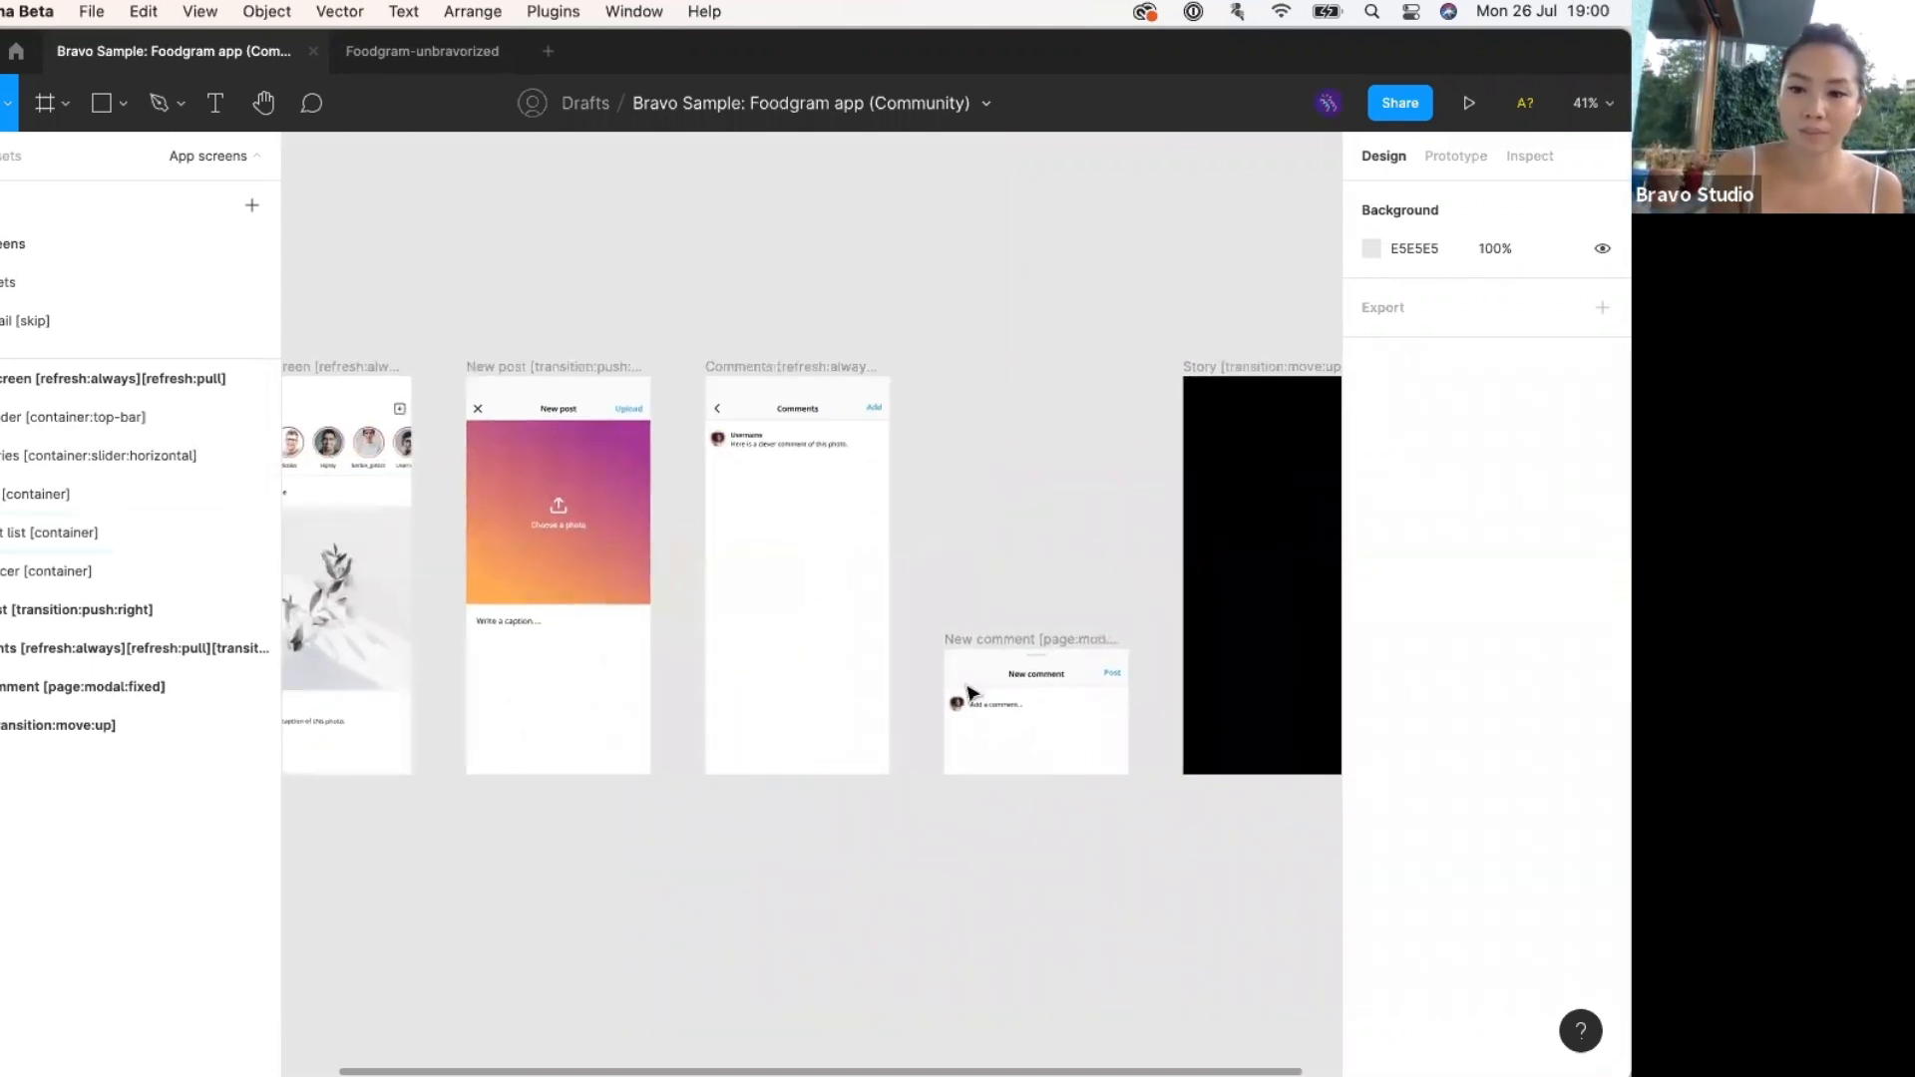
click(367, 55)
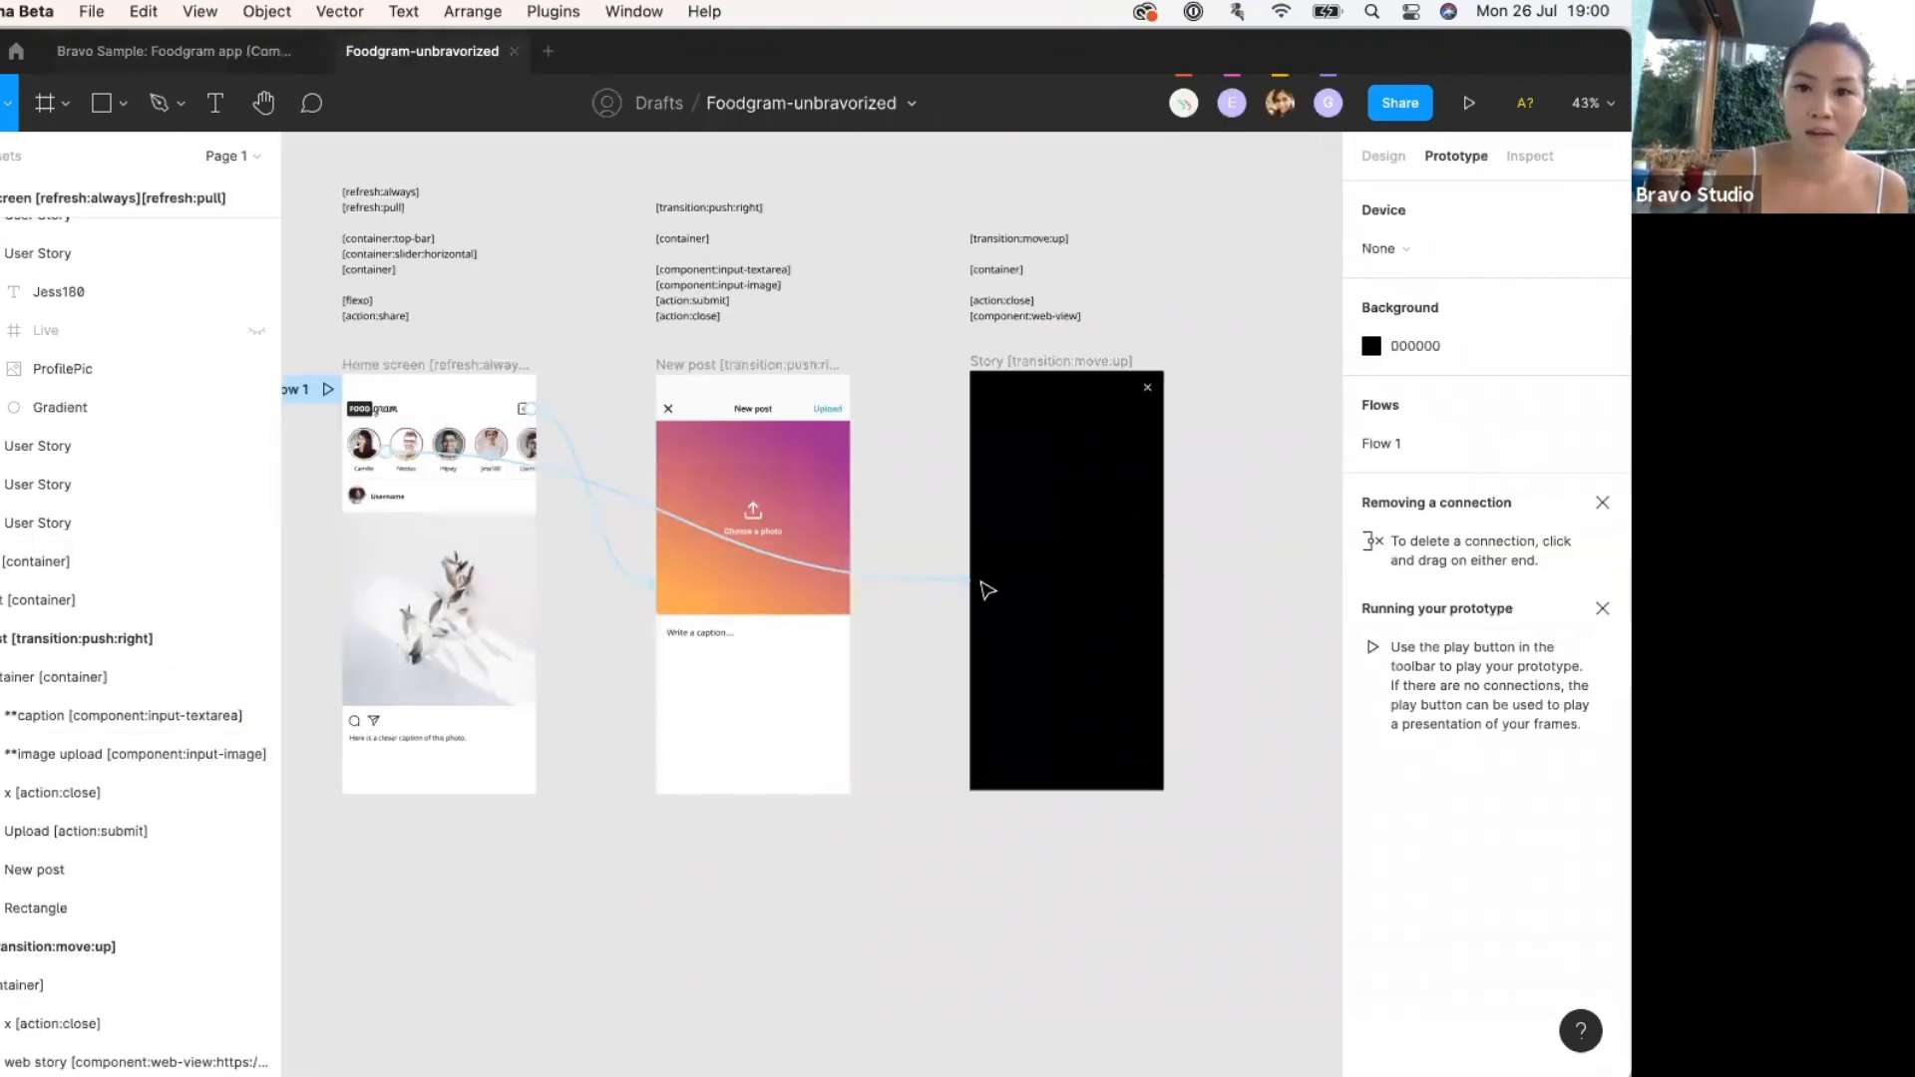